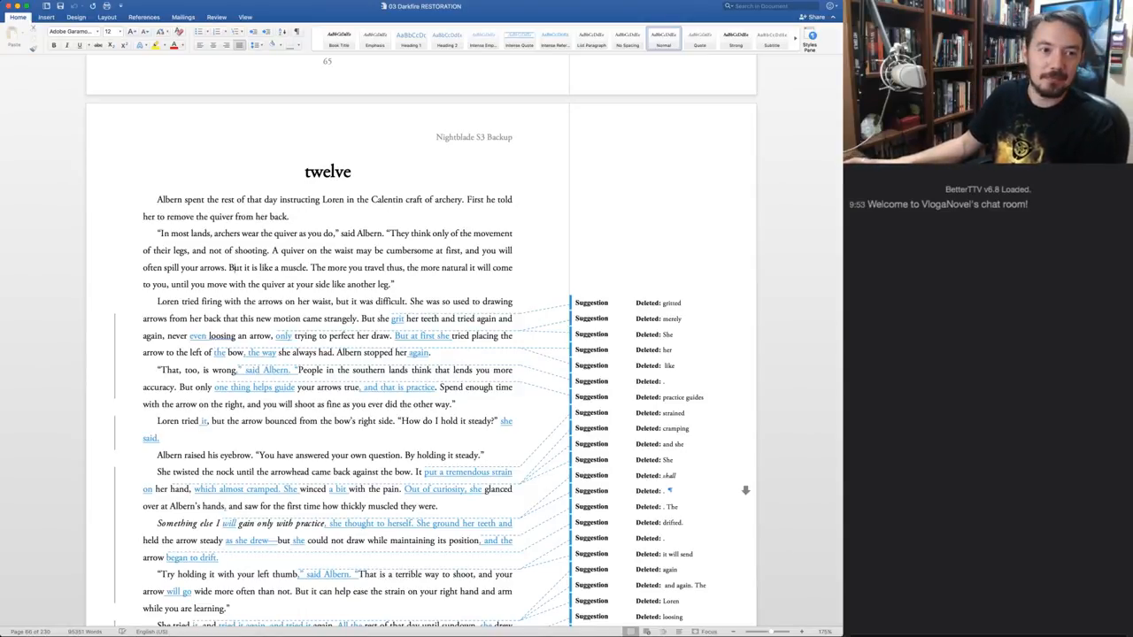
left_click(234, 267)
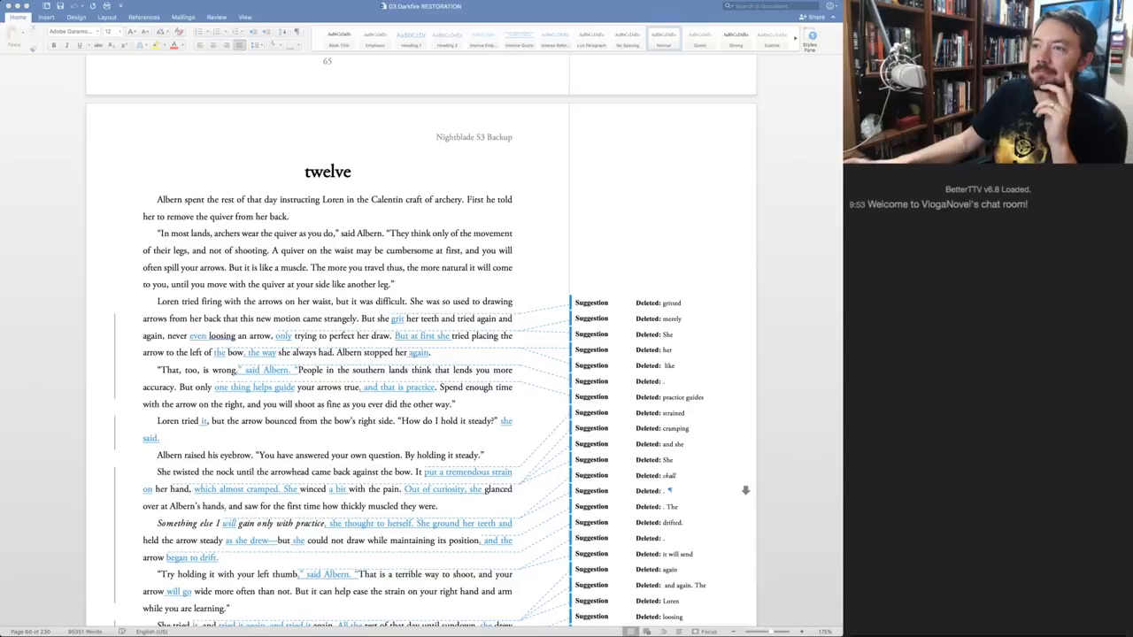
left_click(233, 267)
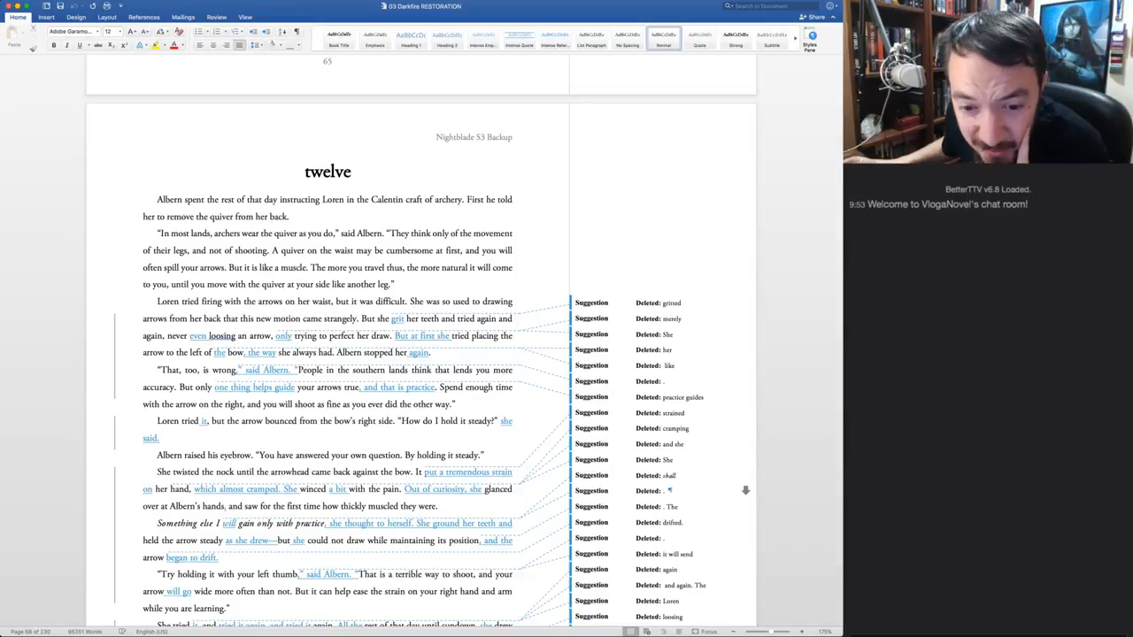
Clear the messages in the stream chat through its chat settings and close the settings
left_click(988, 635)
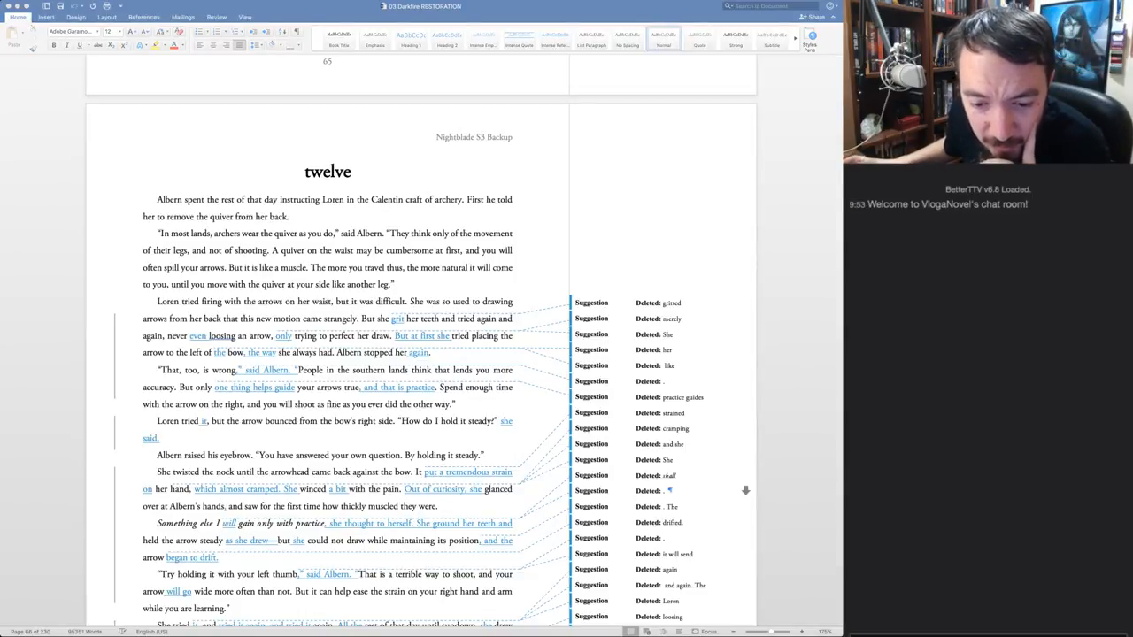
left_click(863, 636)
scroll(931, 478, "down", 3)
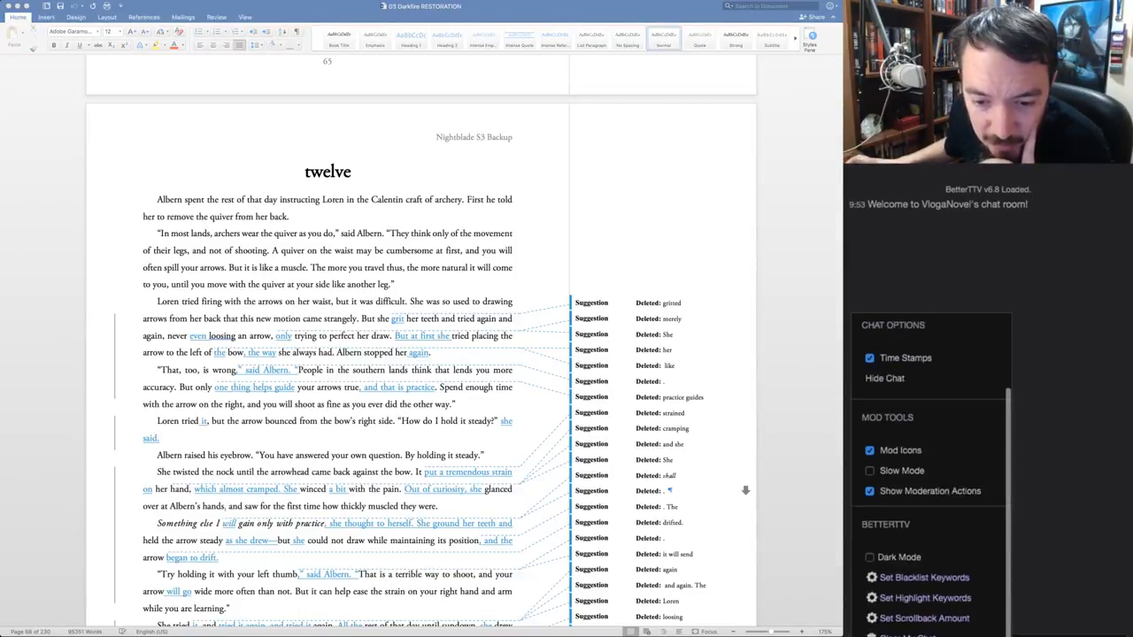
left_click(908, 636)
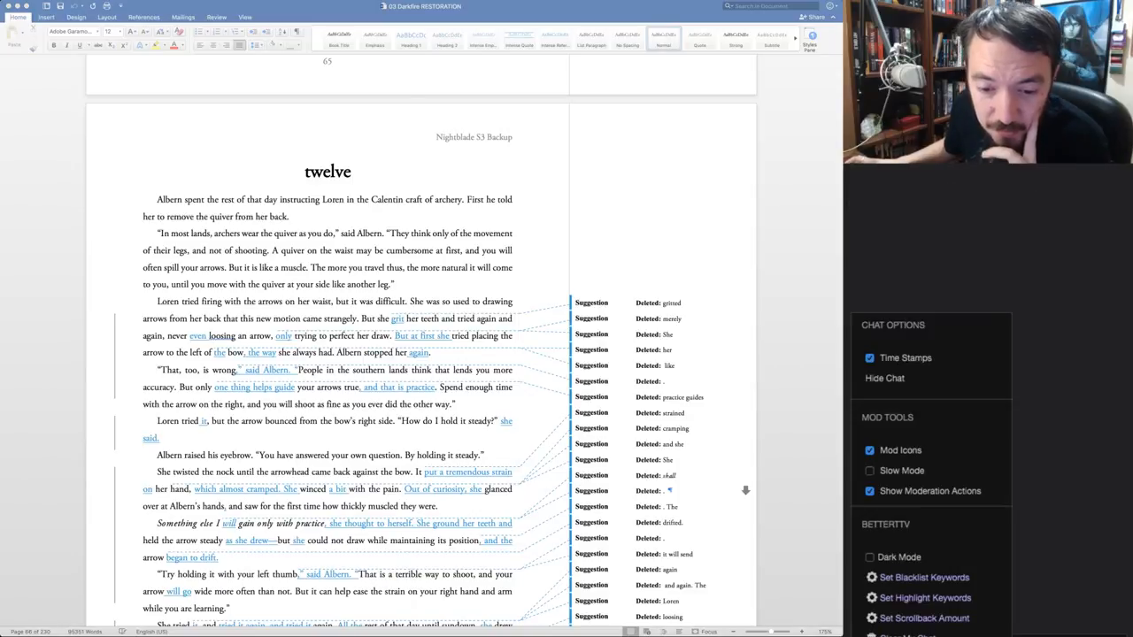
left_click(863, 636)
Reject the tracked change that replaces "gritted" with "grit" in the third paragraph of chapter twelve
left_click(237, 250)
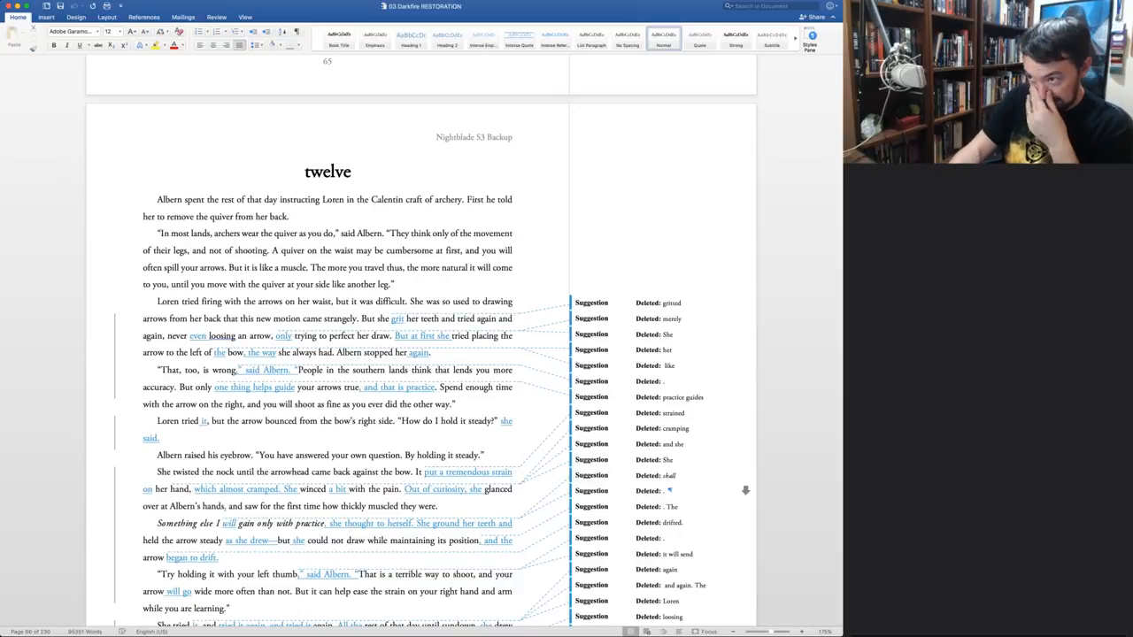
key("ctrl+alt+n")
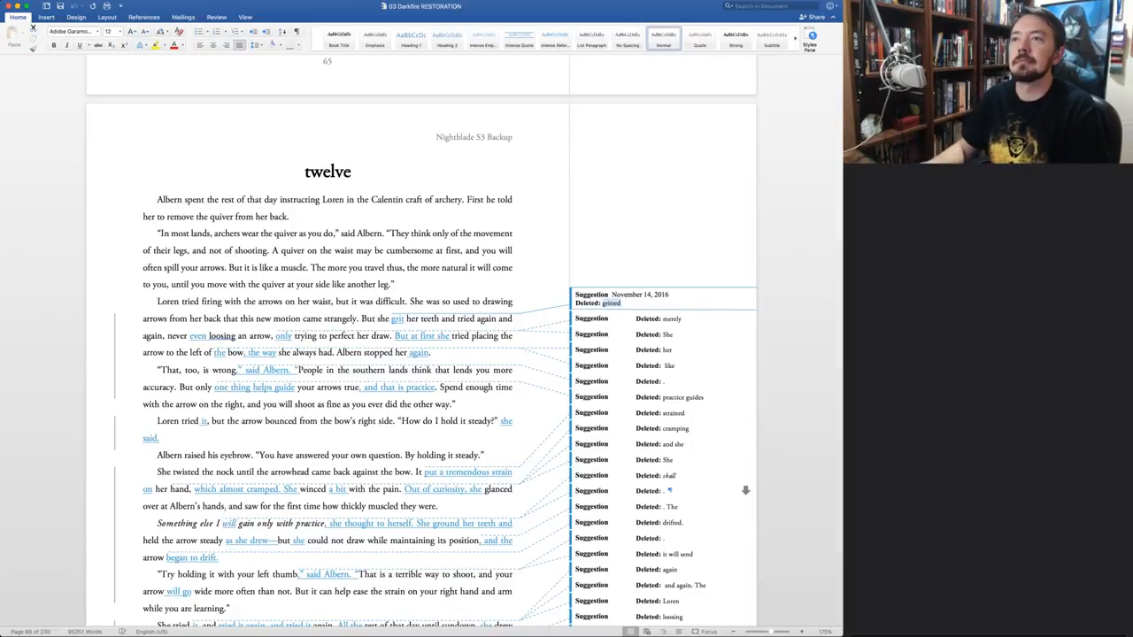
key("super+Tab")
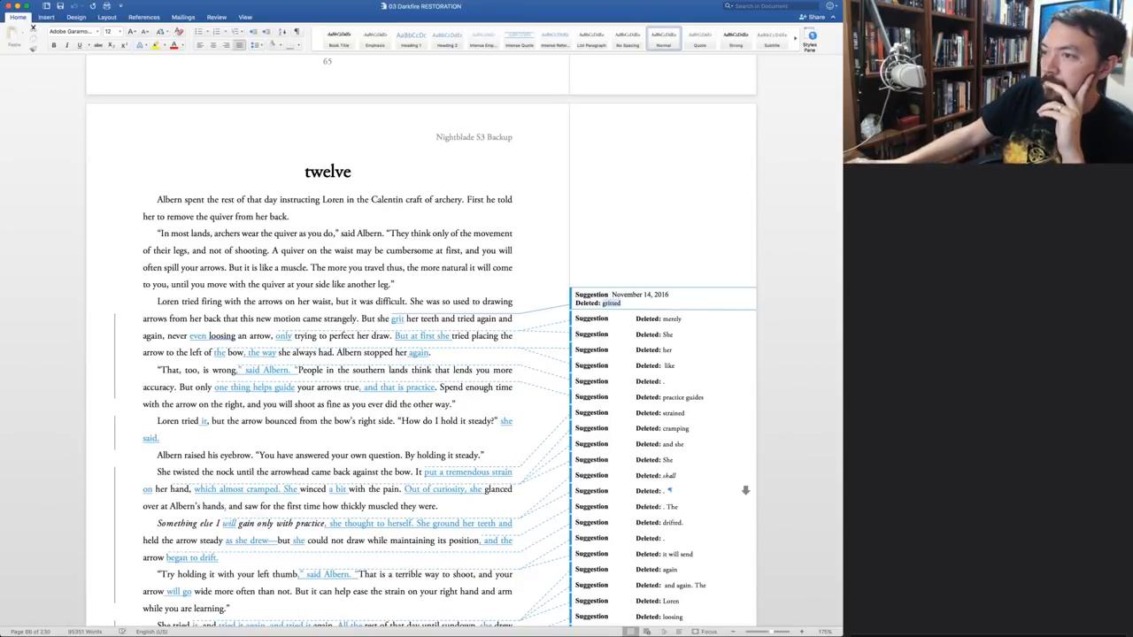
left_click(334, 302)
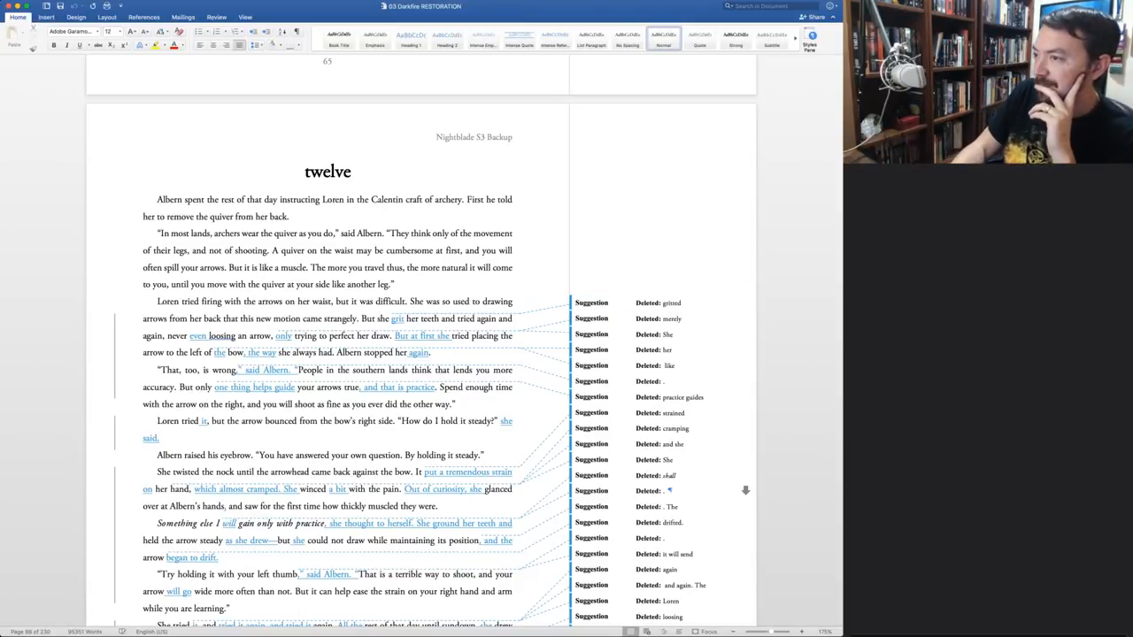
left_click(672, 302)
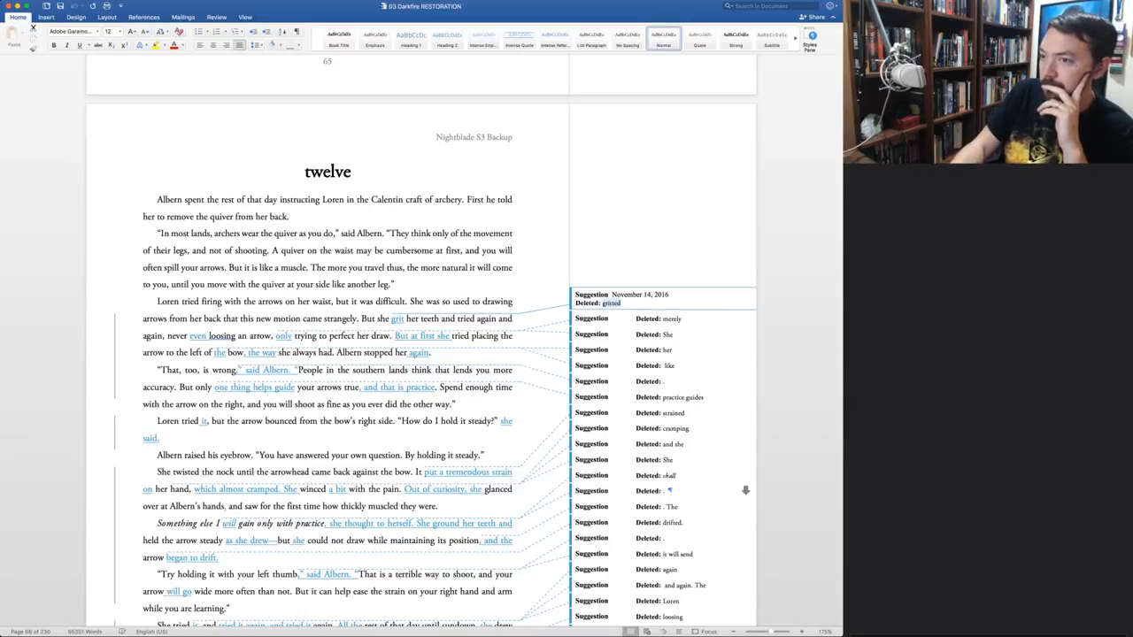
key("super+shift+r")
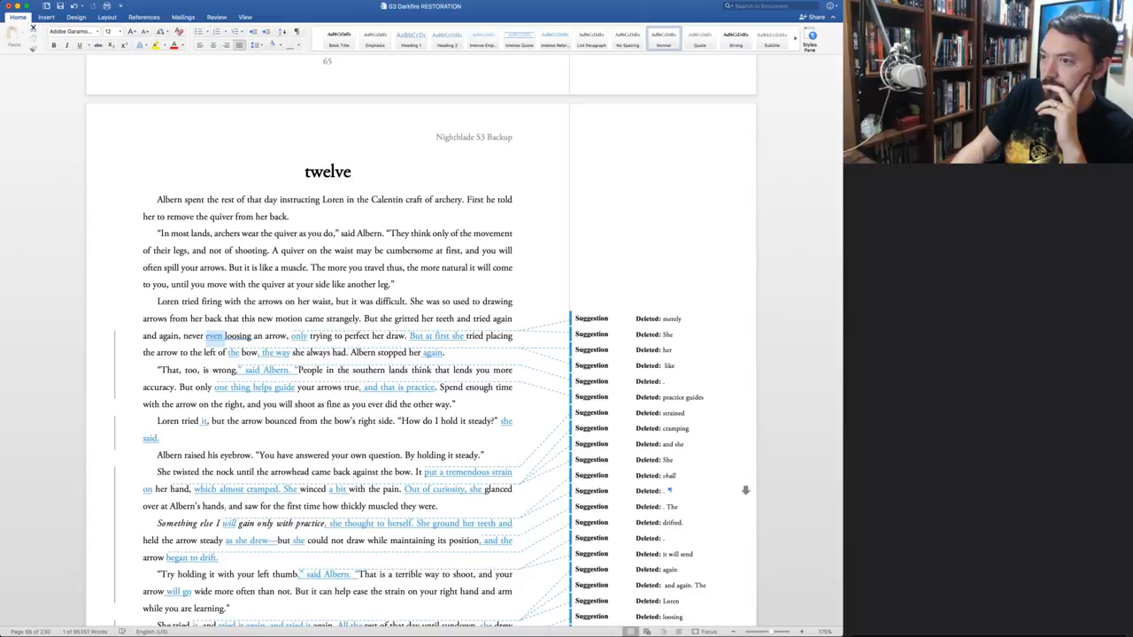
Delete "even" before "loosing" and replace the comma after "an arrow" with "and"
key("BackSpace")
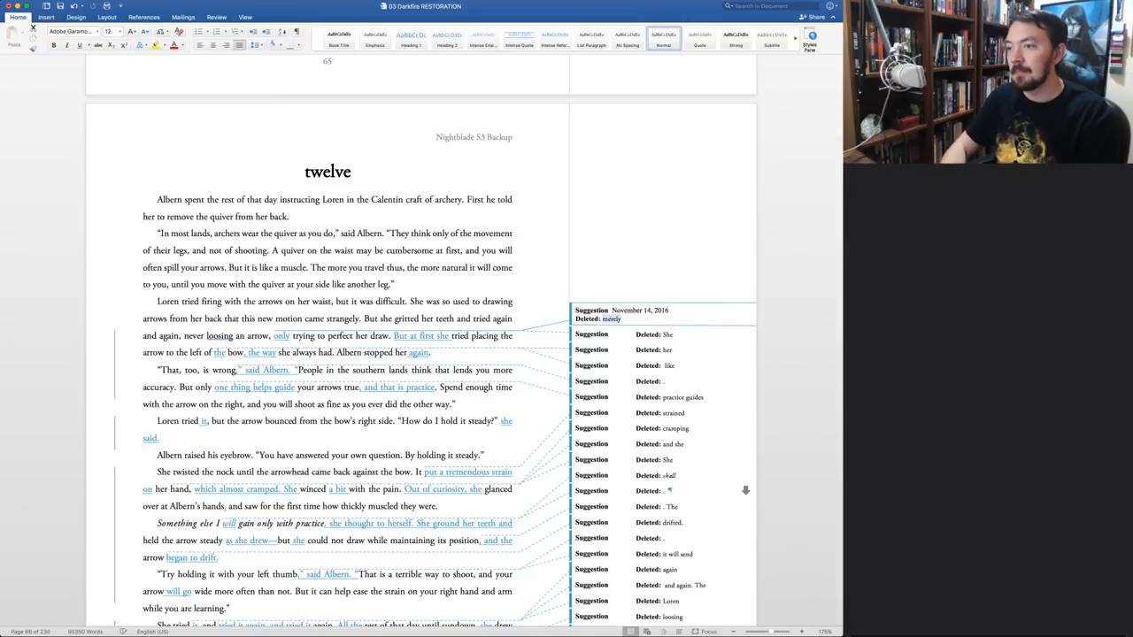
key("BackSpace")
type("and")
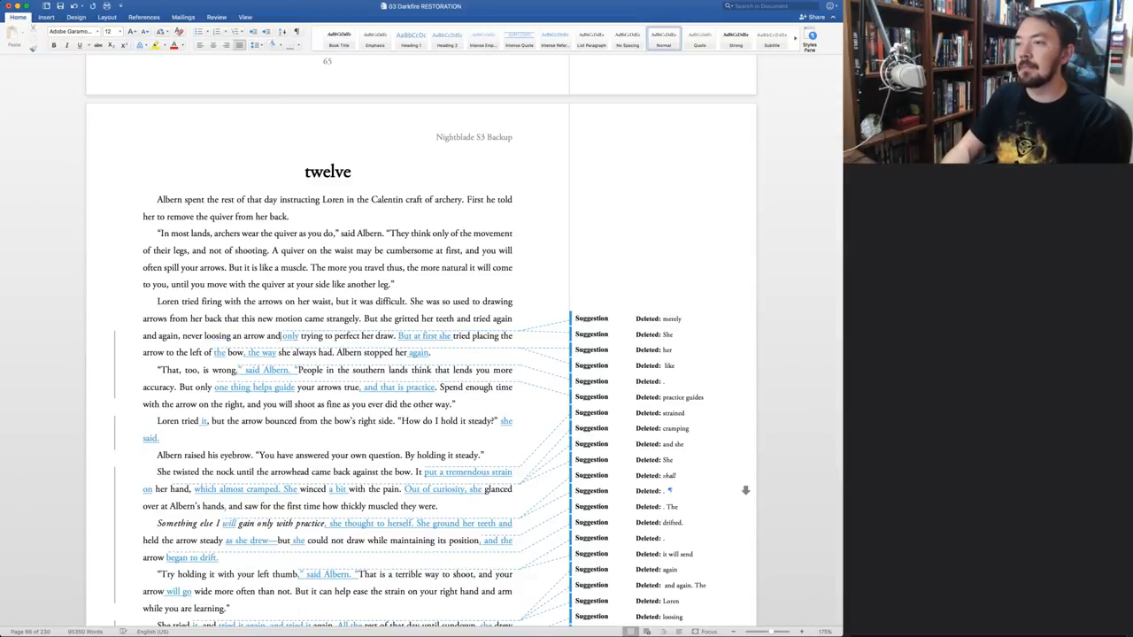
Accept the tracked change that replaces "merely" with "only" before "trying to perfect her draw"
key("super+shift+a")
key("super+shift+a")
key("super+shift+a")
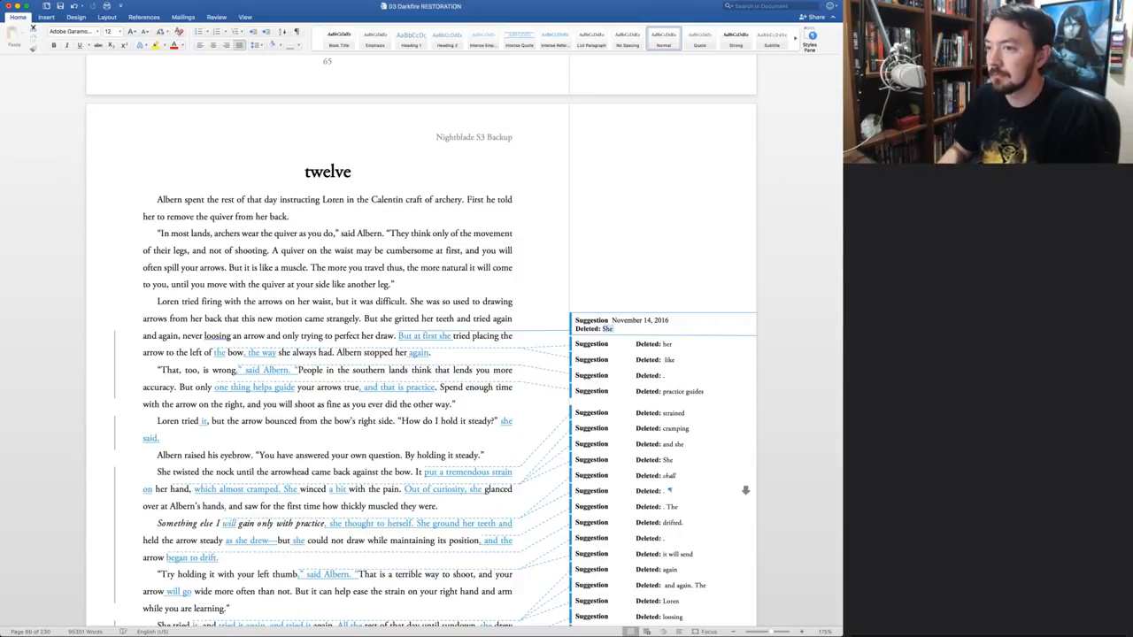
Delete "and again" after "tried again" in the sentence about gritting her teeth
key("Up")
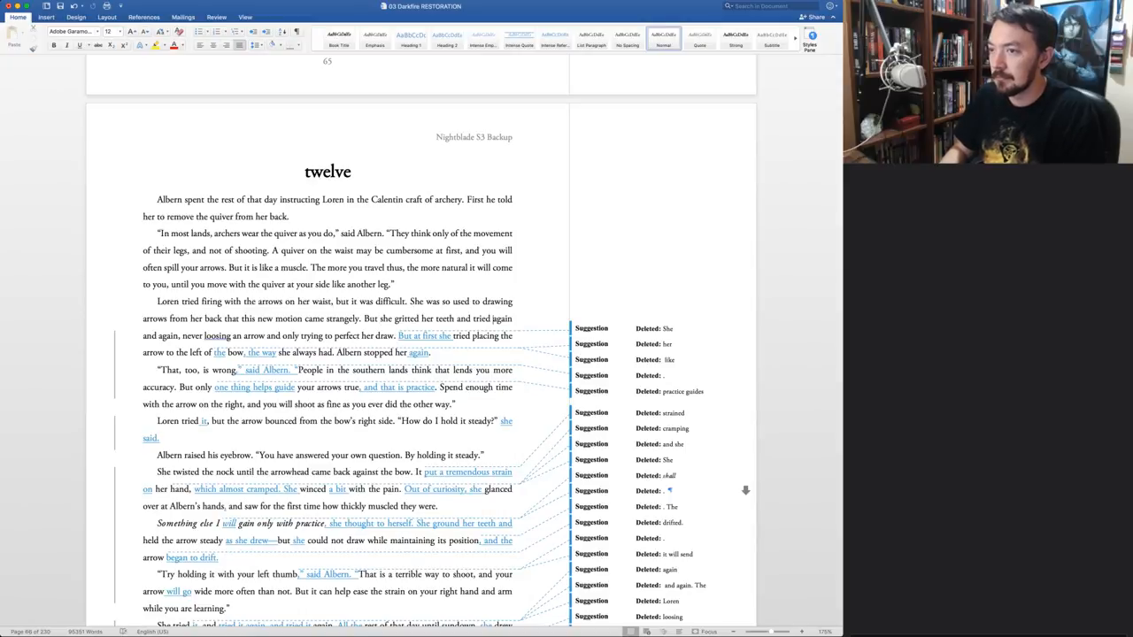
key("shift+alt+Right")
key("shift+alt+Right")
key("shift+alt+Right")
key("shift+alt+Left")
key("shift+Left")
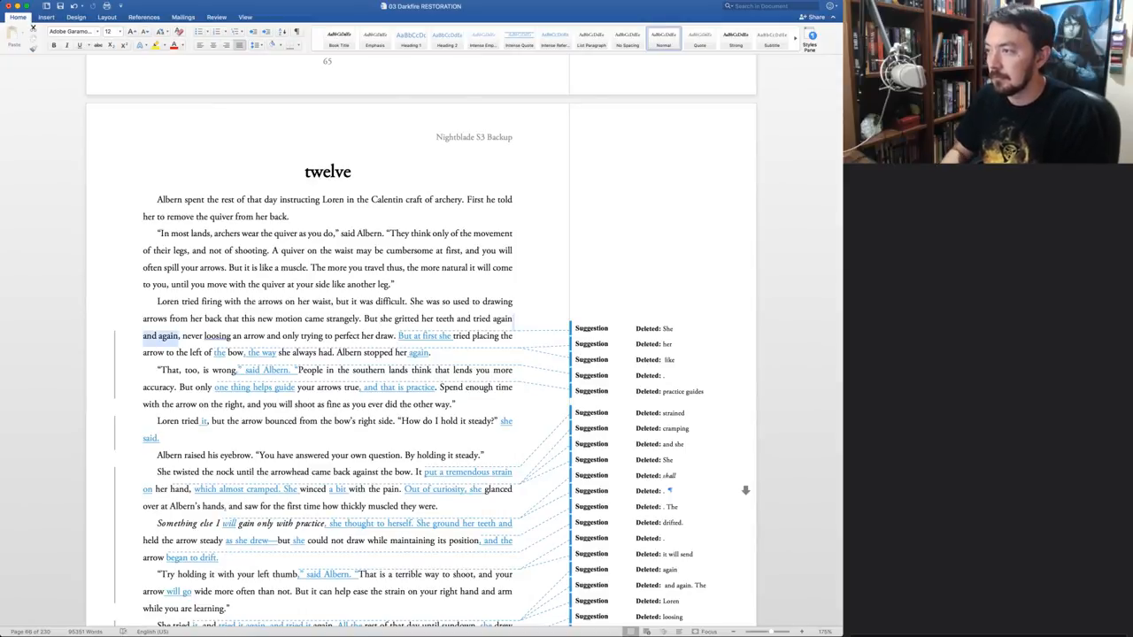
key("BackSpace")
Reword "never loosing an arrow" as "not loosing the arrow"
key("shift+alt+Right")
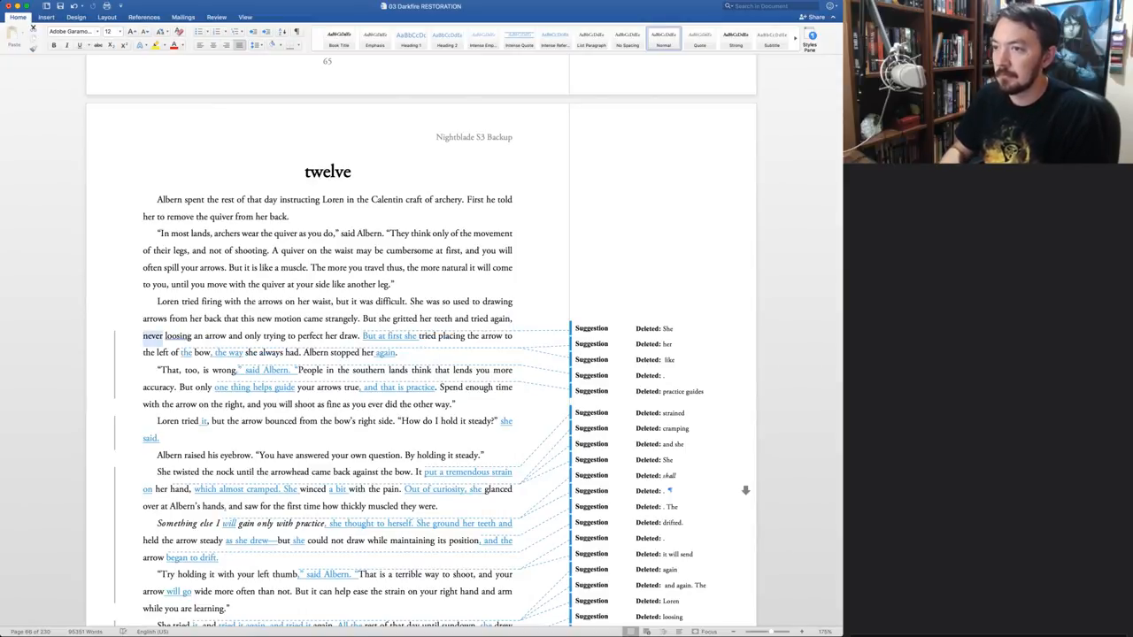
key("shift+alt+Right")
key("shift+alt+Left")
key("shift+Left")
type("not")
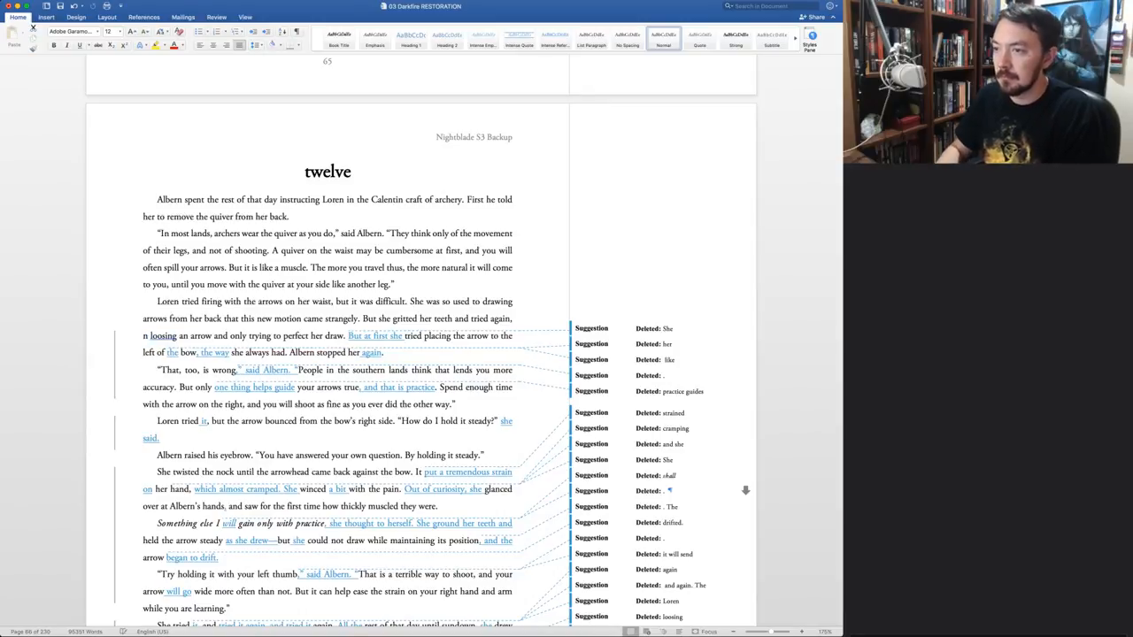
key("alt+Right")
key("BackSpace")
key("BackSpace")
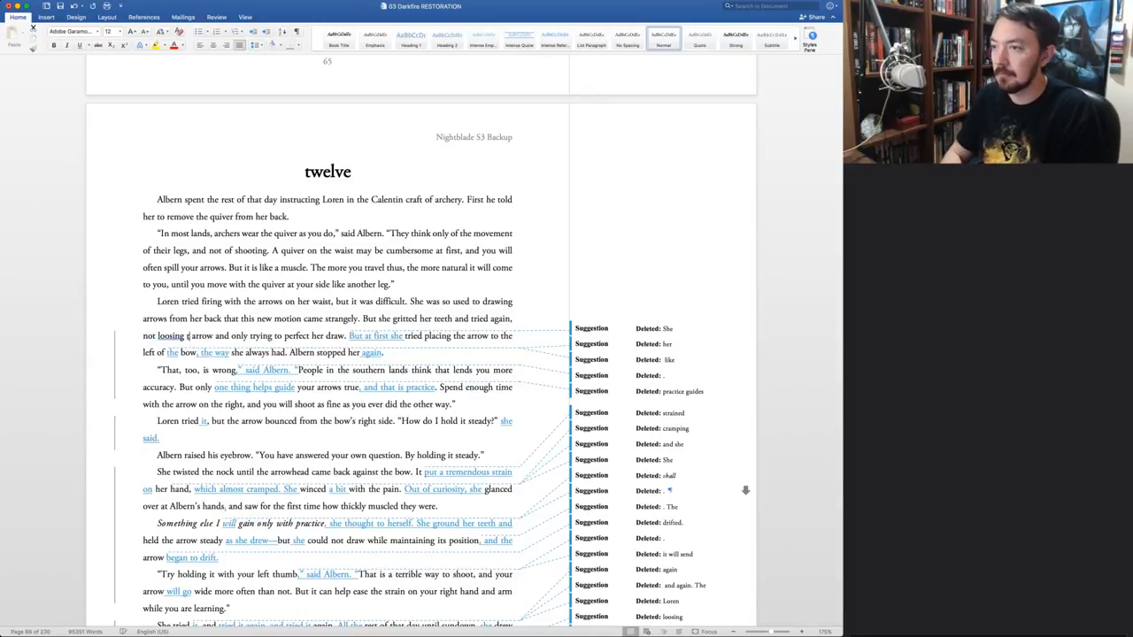
type("the")
Replace "and only" after "the arrow" with a comma and "merely"
key("alt+Right")
type(", but")
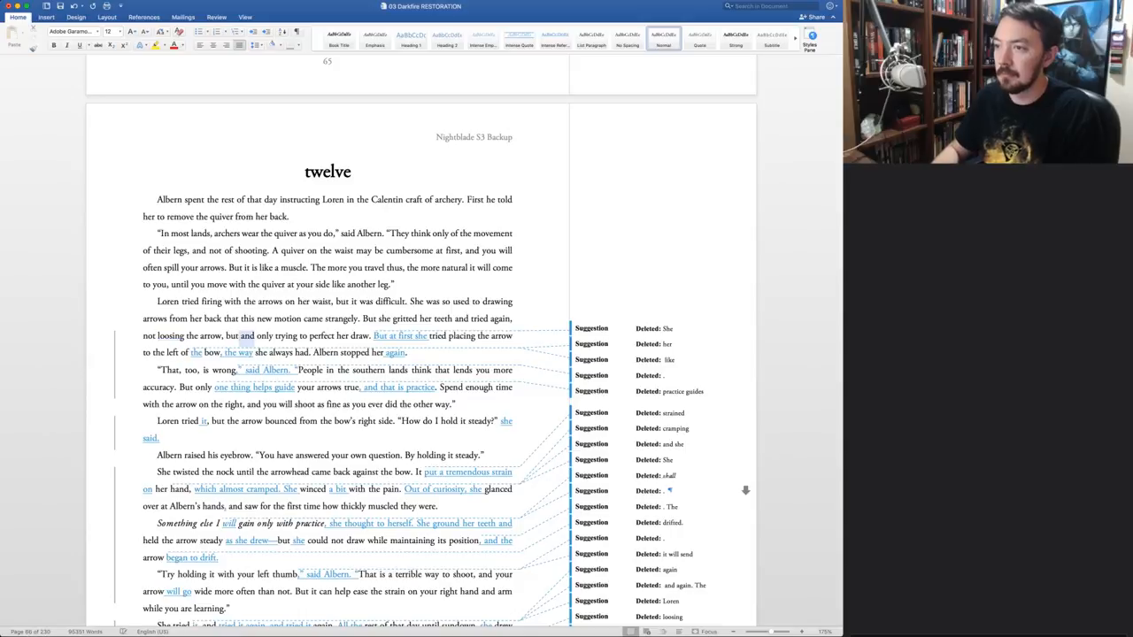
key("Delete")
key("Delete")
key("Delete")
key("Delete")
key("BackSpace")
key("BackSpace")
key("BackSpace")
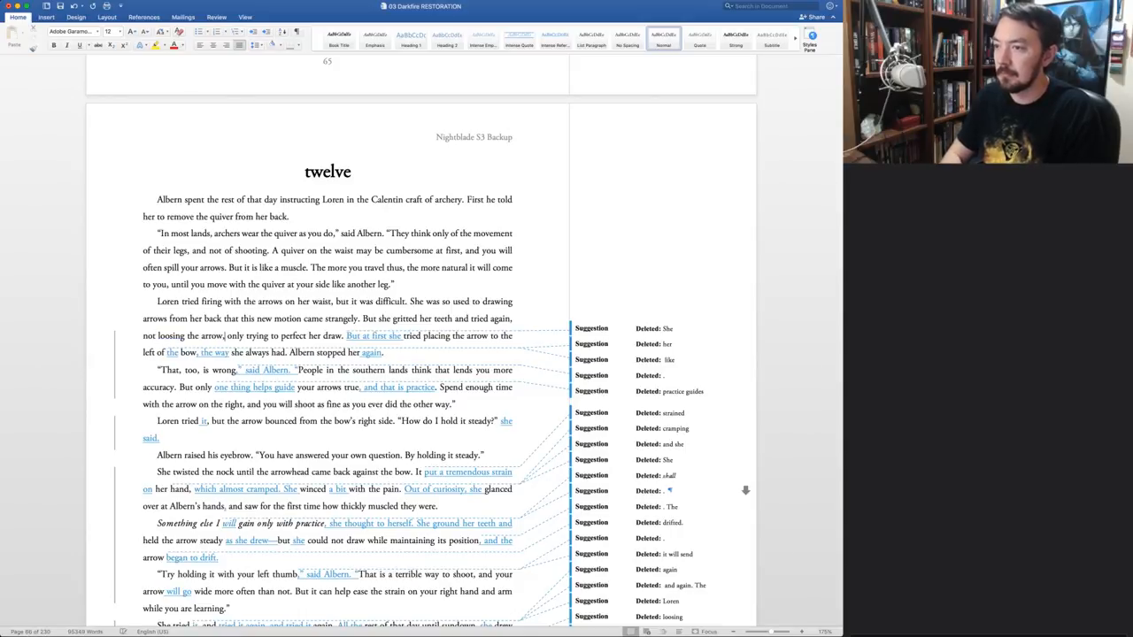
type("merely")
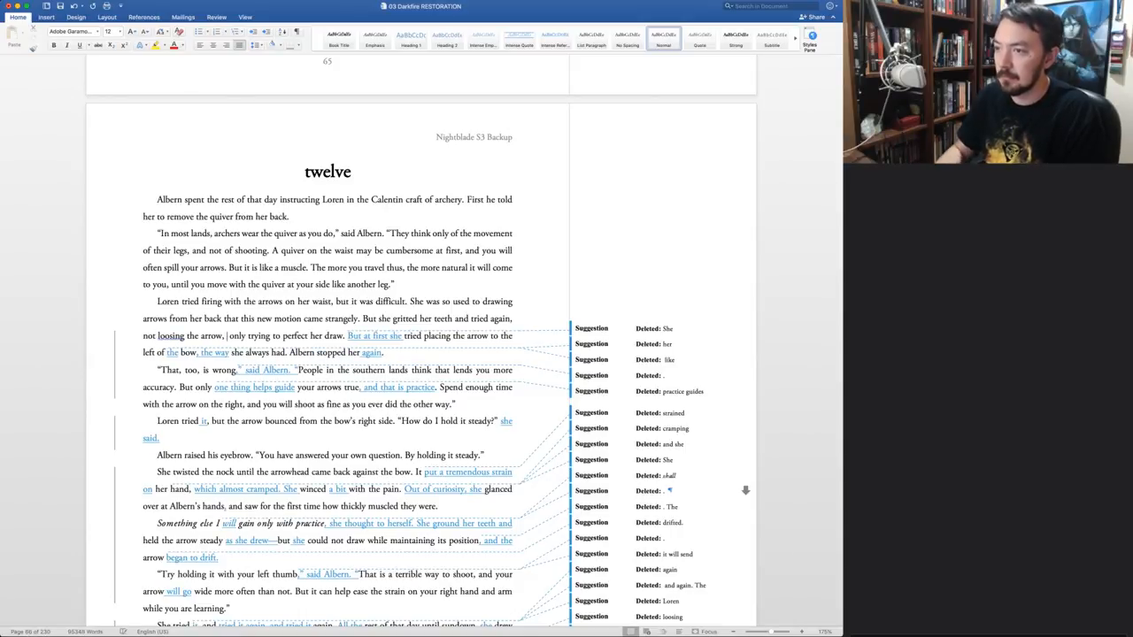
key("shift+alt+Right")
key("BackSpace")
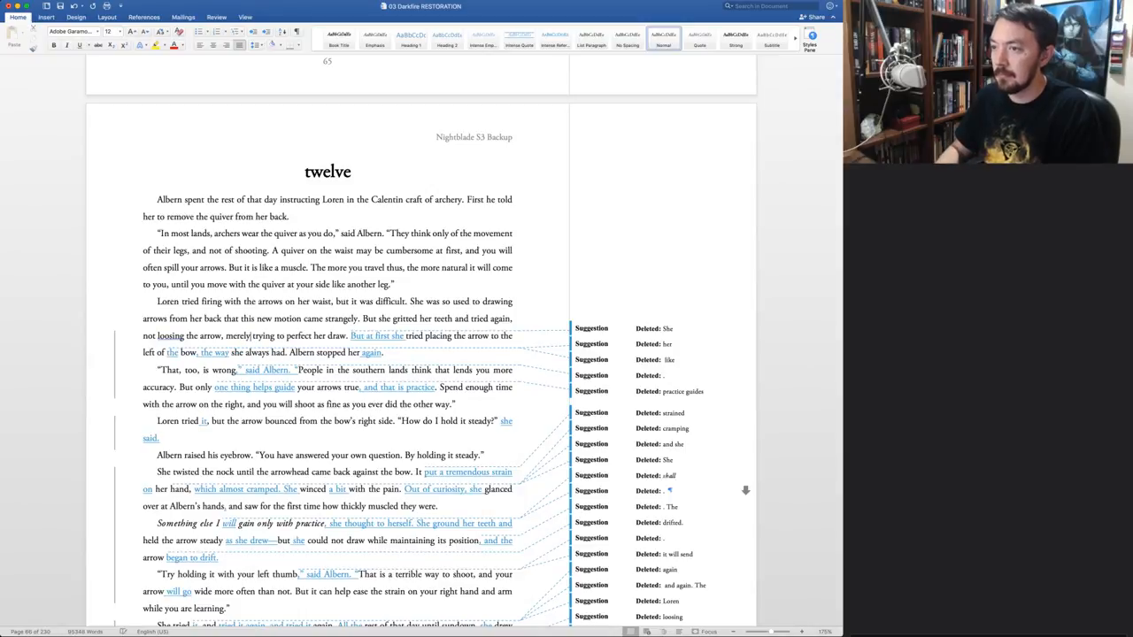
End the sentence after "tried again" and rewrite "not loosing the arrow" as a new sentence beginning "She did not loose the arrow"
key("alt+shift+Right")
key("alt+shift+Right")
key("alt+shift+Right")
key("alt+shift+Right")
key("alt+shift+Right")
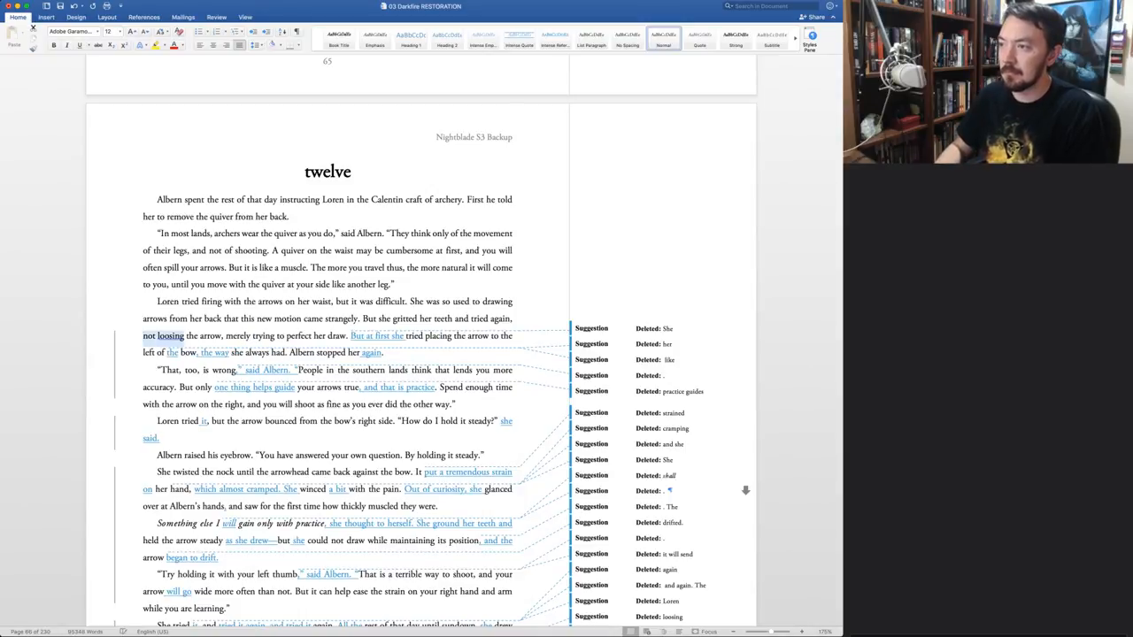
key("Left")
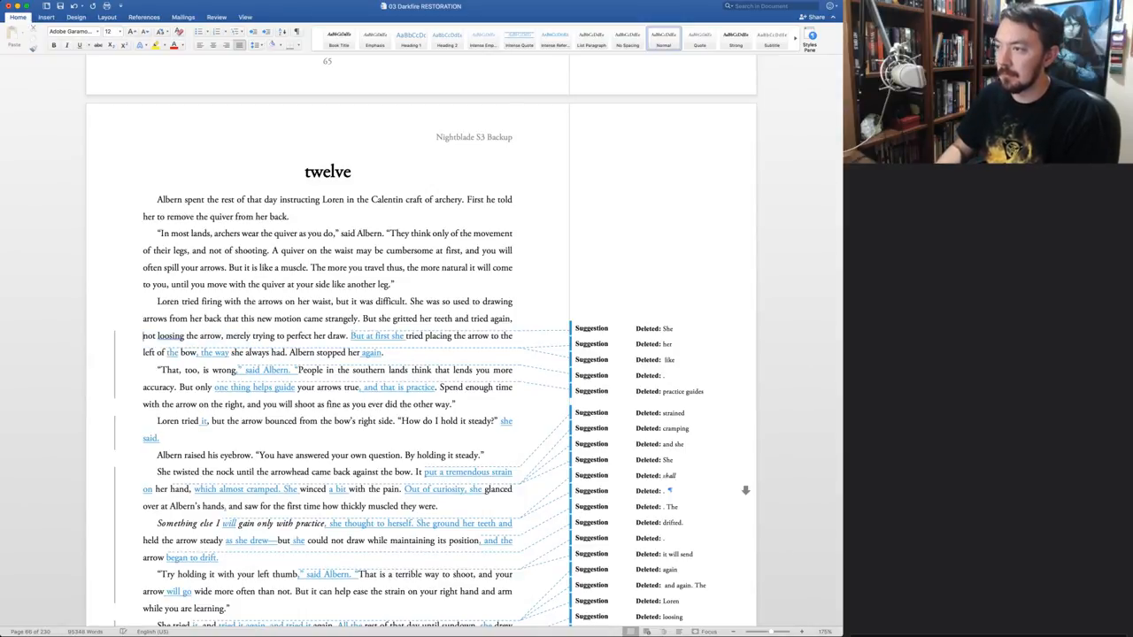
key("alt+shift+Right")
key("alt+shift+Right")
key("alt+shift+Right")
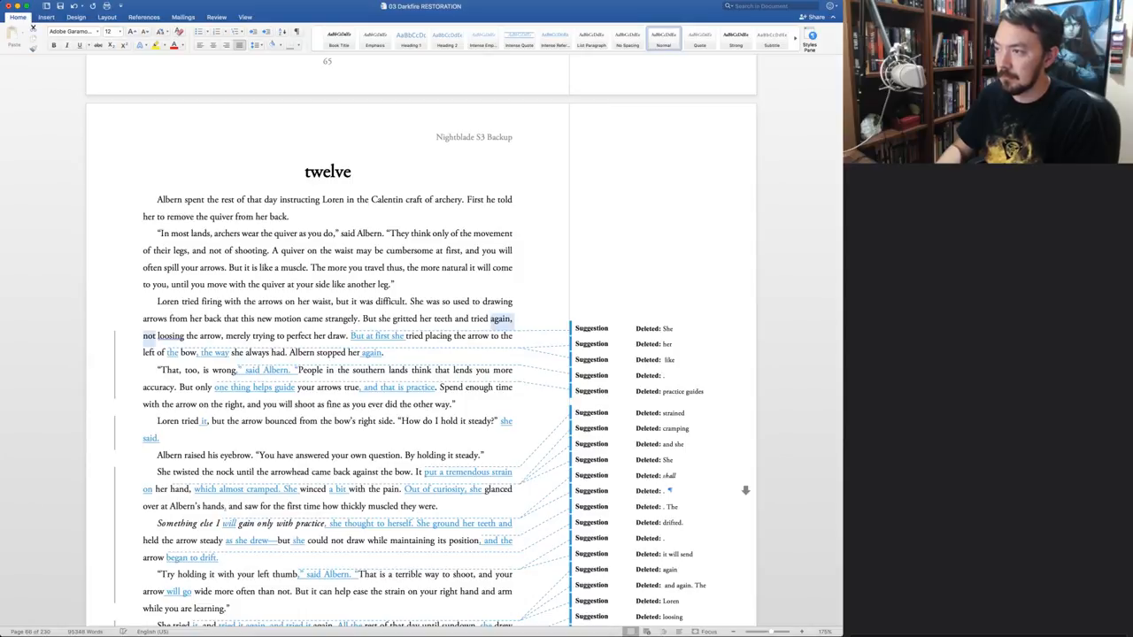
key("Left")
key("Right")
key("shift+Right")
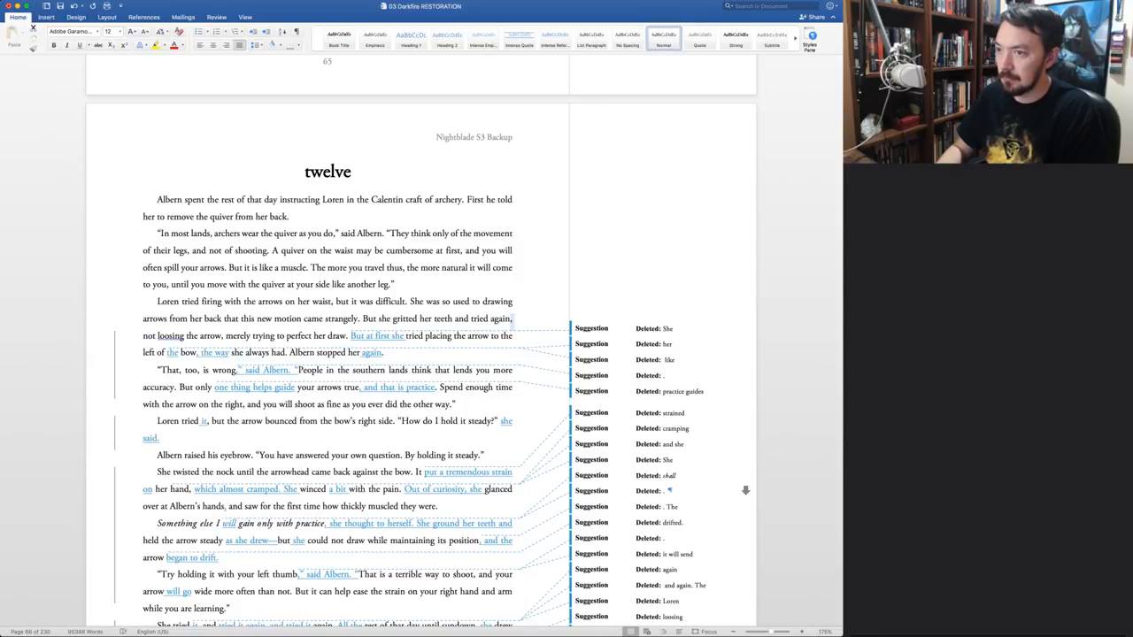
key("alt+shift+Right")
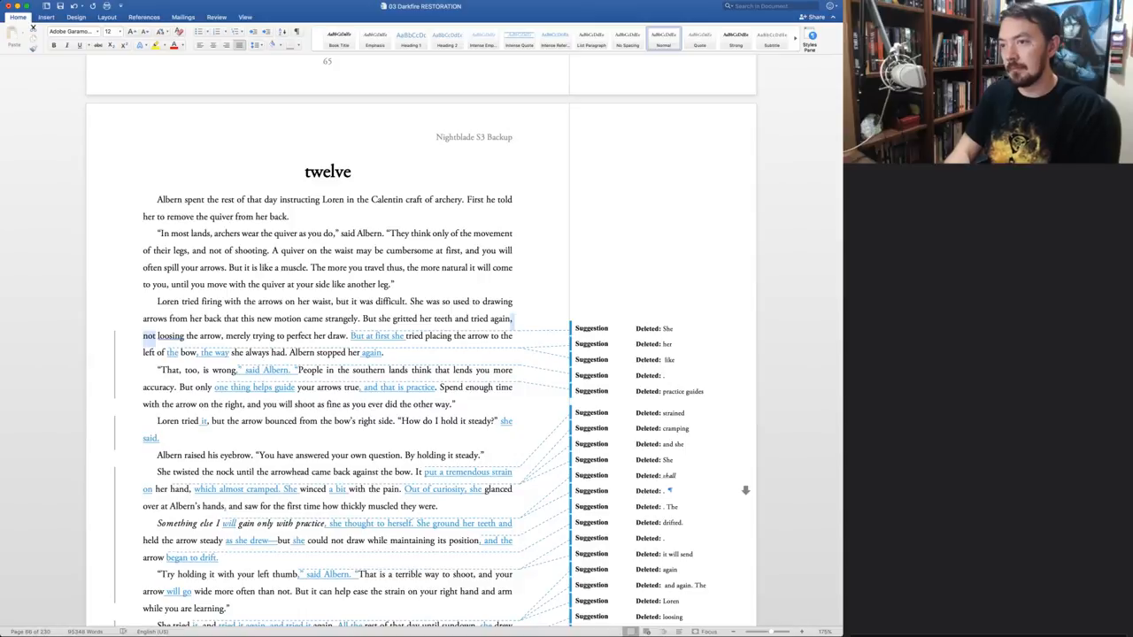
type(". She did not")
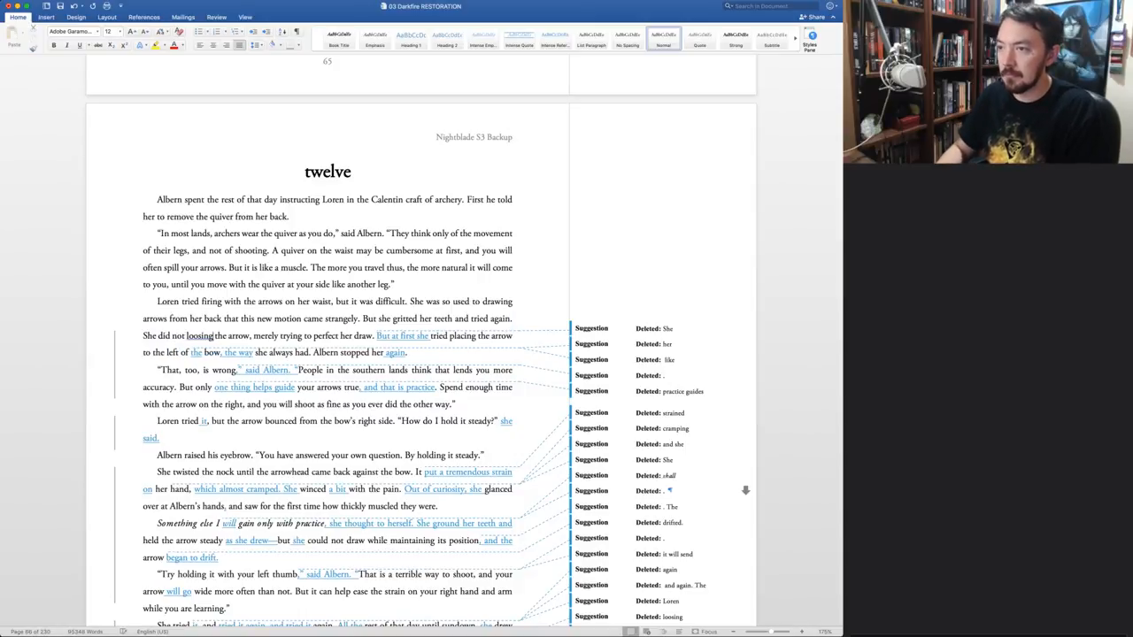
key("BackSpace")
key("BackSpace")
key("BackSpace")
type("e")
Reword "merely trying to perfect her draw" as "but only tried to perfect her draw"
key("alt+Right")
key("Right")
key("Right")
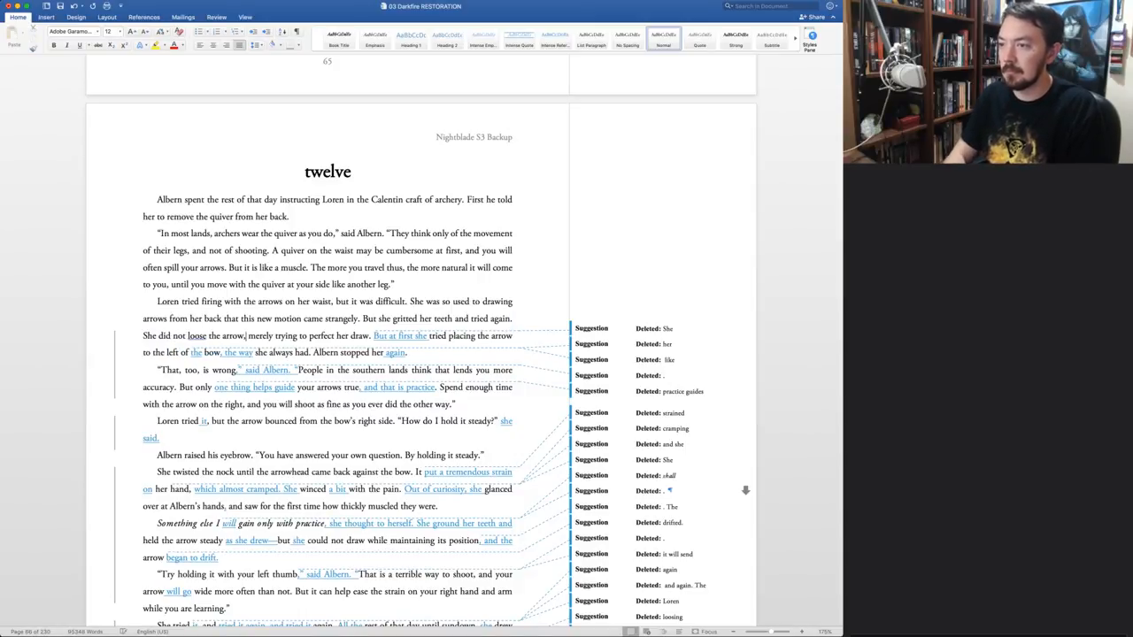
type("but  only")
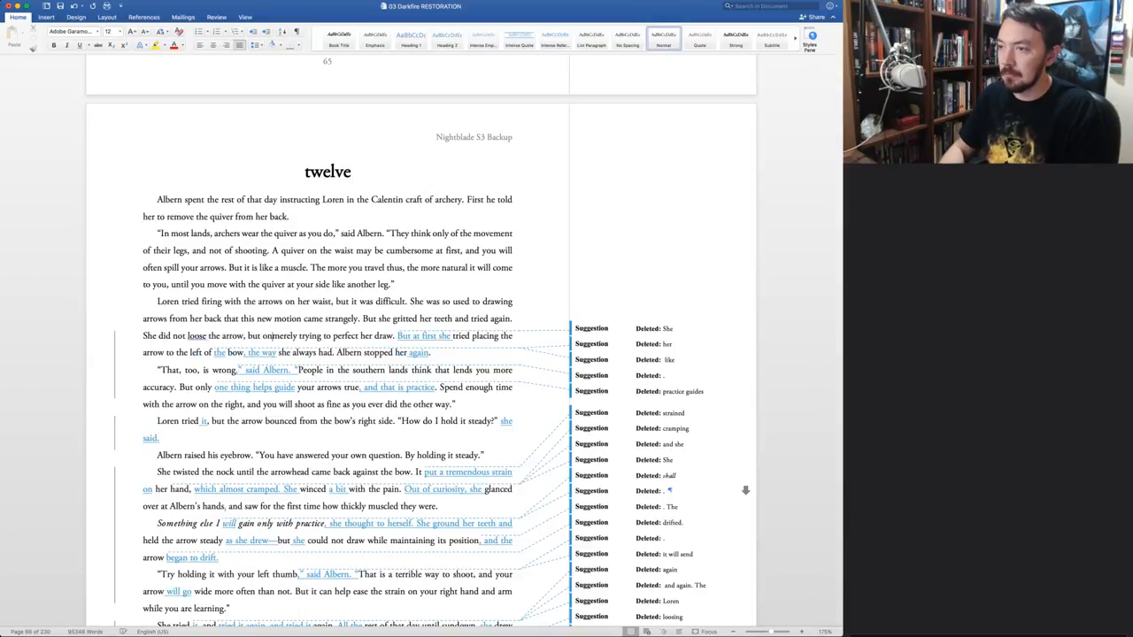
key("alt+Delete")
key("alt+shift+Right")
type("tried")
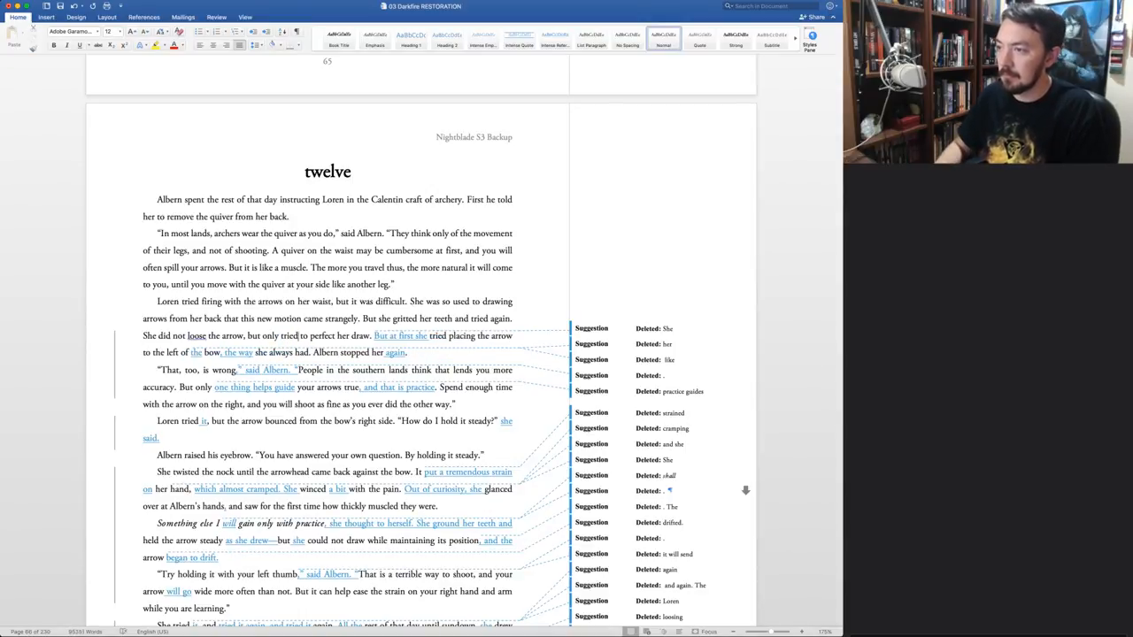
Shorten "But at first she tried placing the arrow" to "She tried placing the arrow"
key("alt+shift+Left")
key("alt+shift+Left")
key("alt+shift+Left")
key("alt+shift+Left")
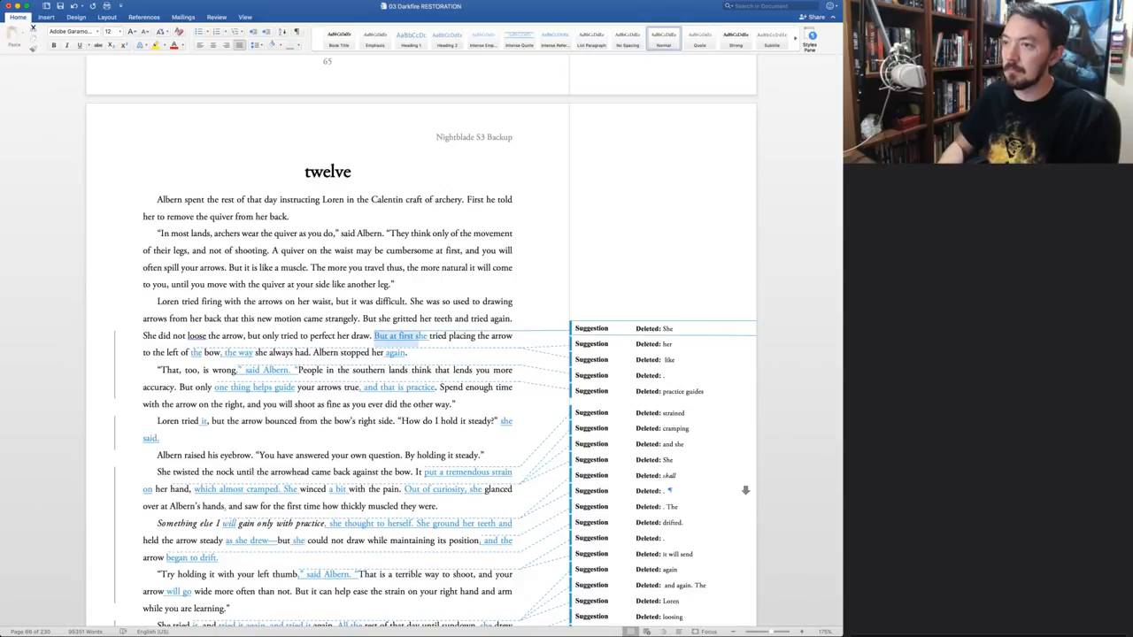
type("S")
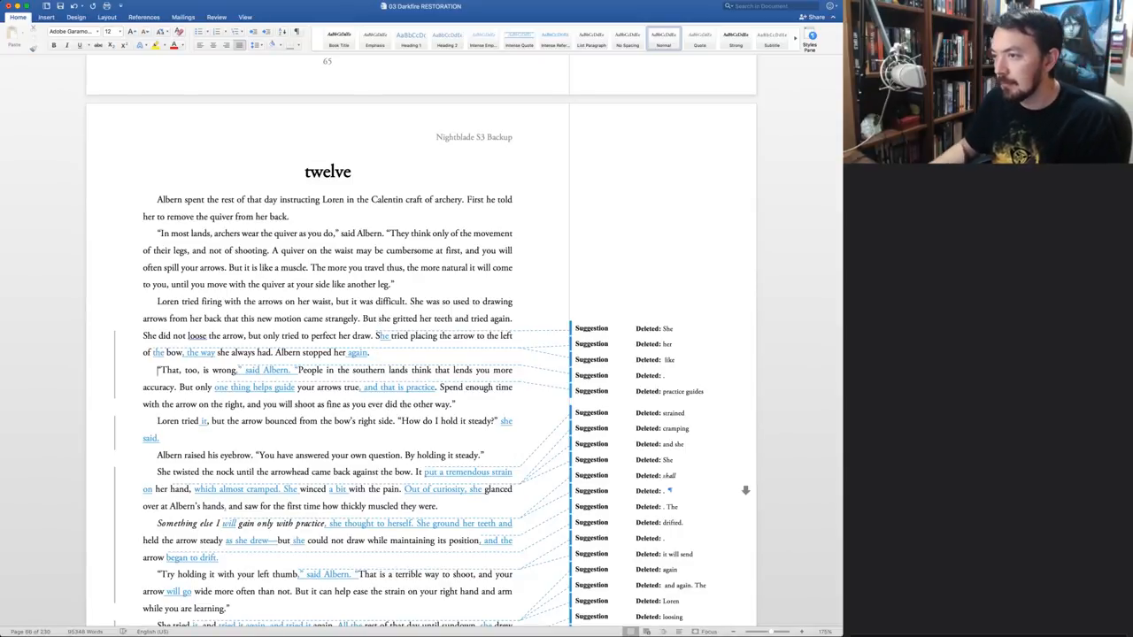
left_click(156, 352)
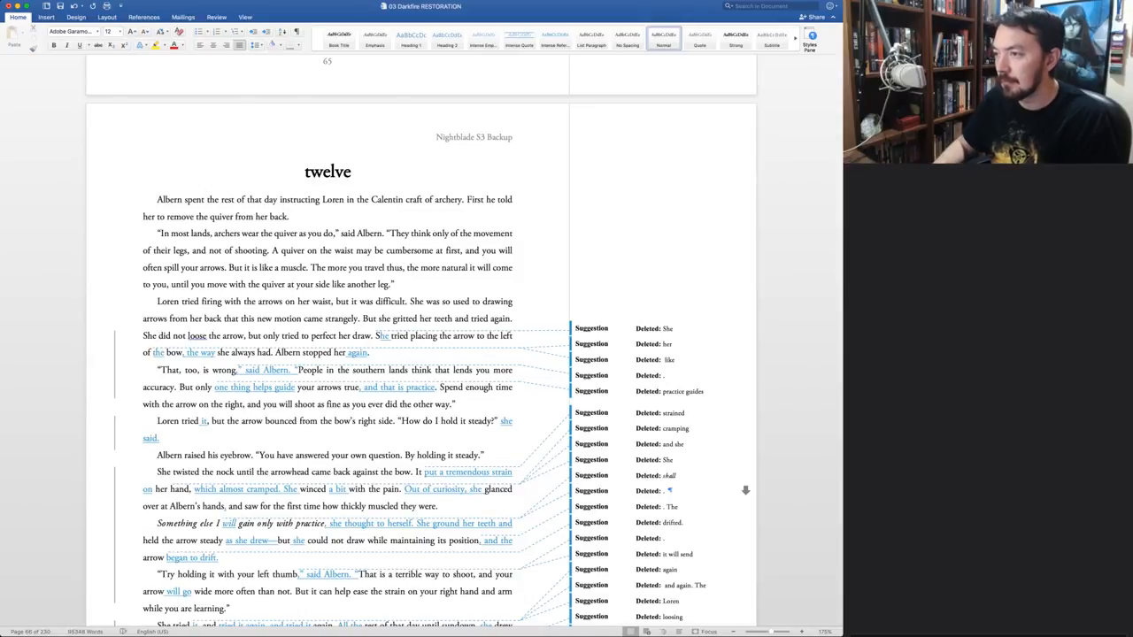
Change "tried placing" to "placed" and accept the remaining tracked changes through "Albern stopped her again"
mouse_move(390, 335)
left_mouse_down()
mouse_move(438, 336)
mouse_move(379, 336)
left_mouse_up()
type("placed")
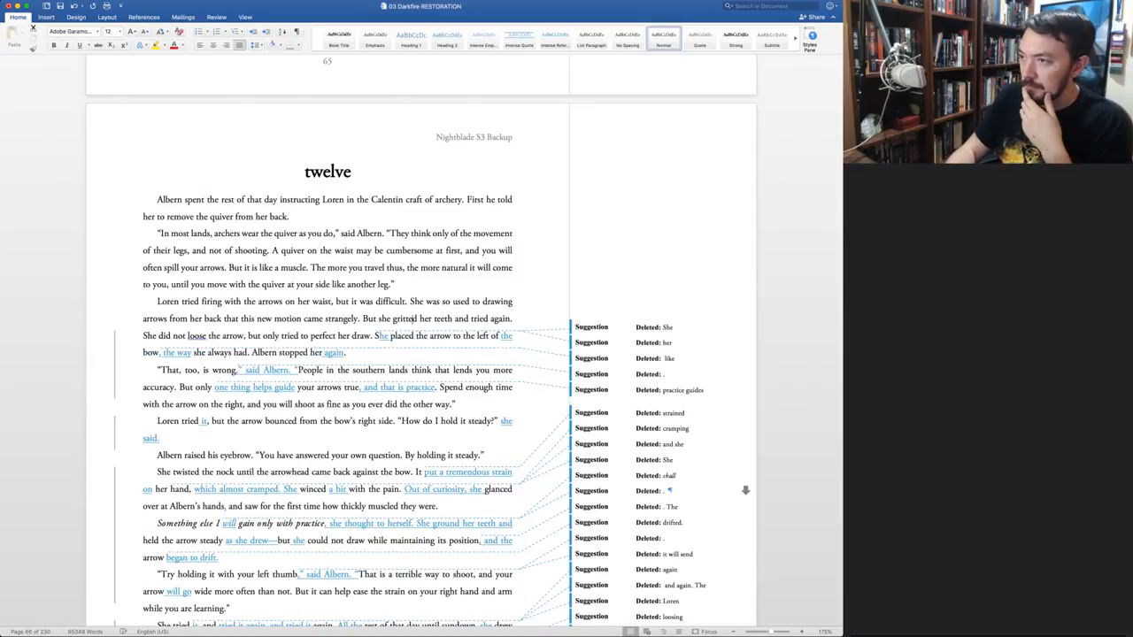
key("ctrl+a")
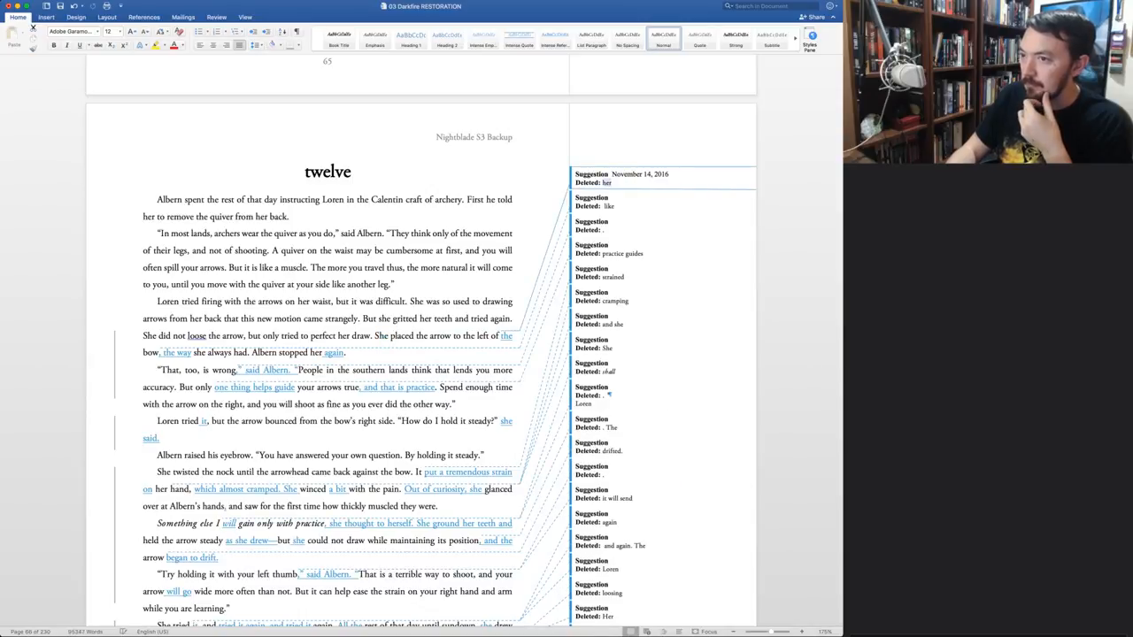
key("ctrl+a")
key("ctrl+a")
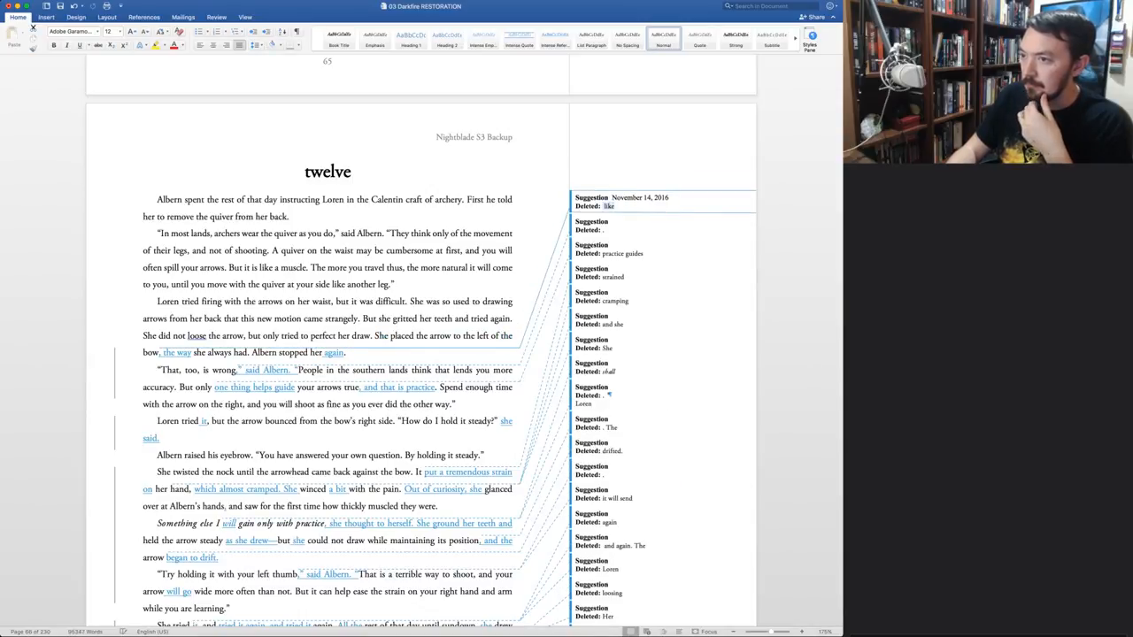
key("ctrl+a")
key("ctrl+a")
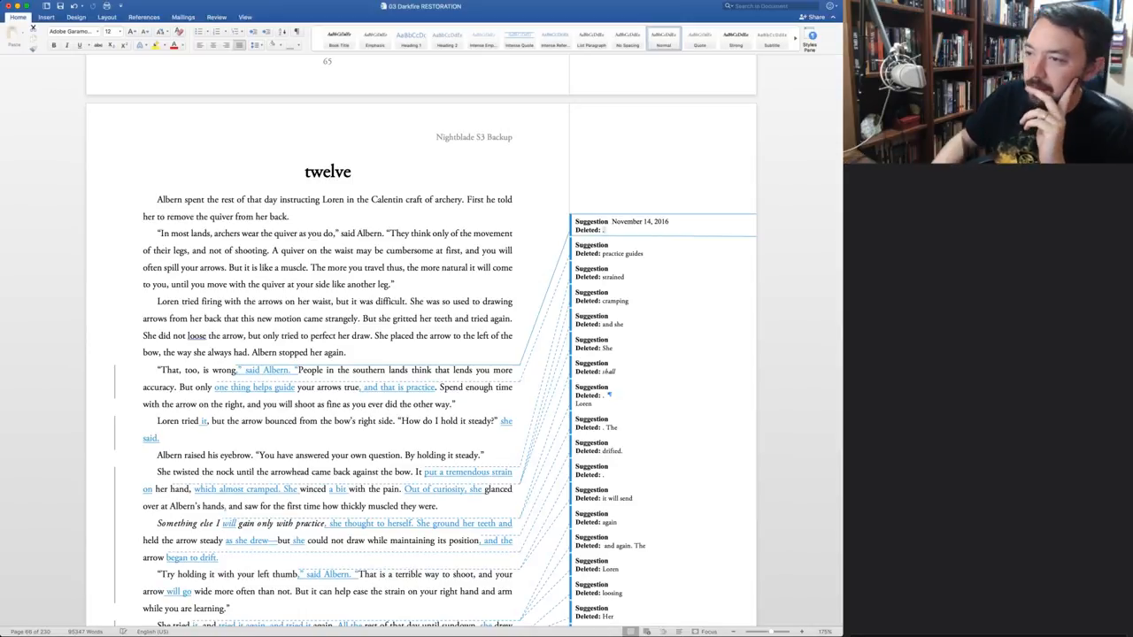
Reject the inserted "said Albern" tag after "That, too, is wrong" and accept "one thing helps guide" and "and that is practice"
key("Right")
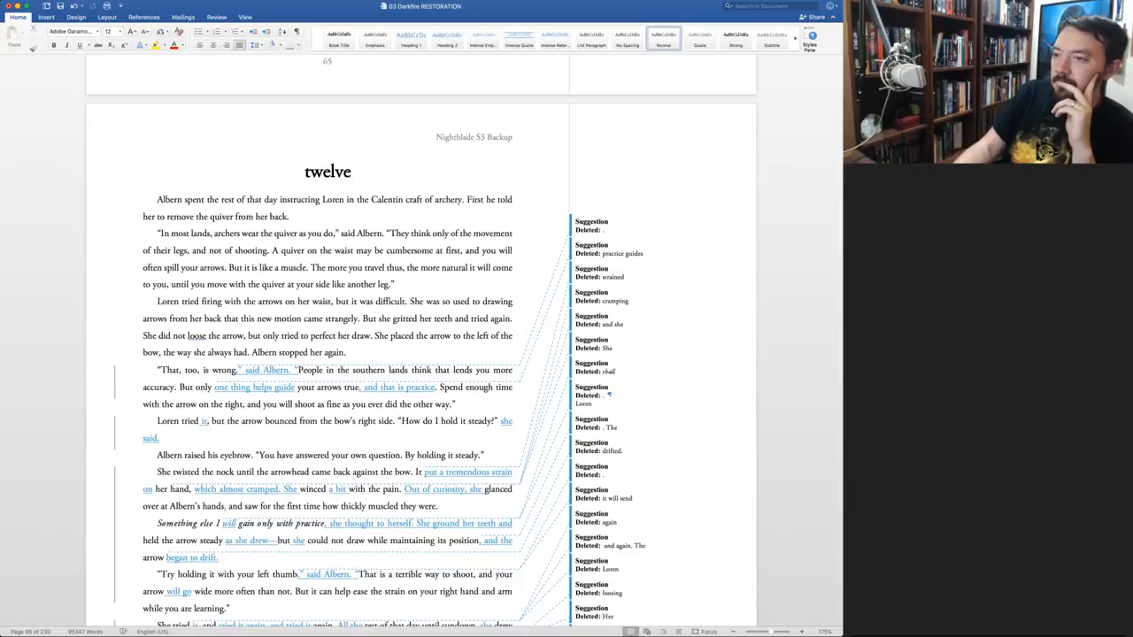
left_click(604, 230)
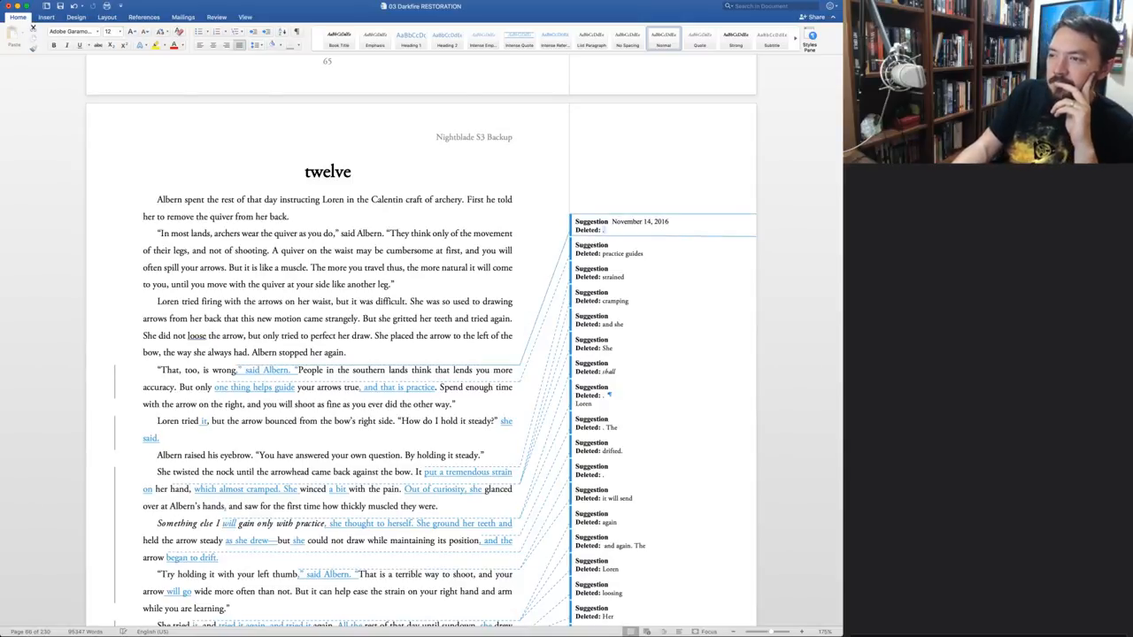
key("ctrl+alt+r")
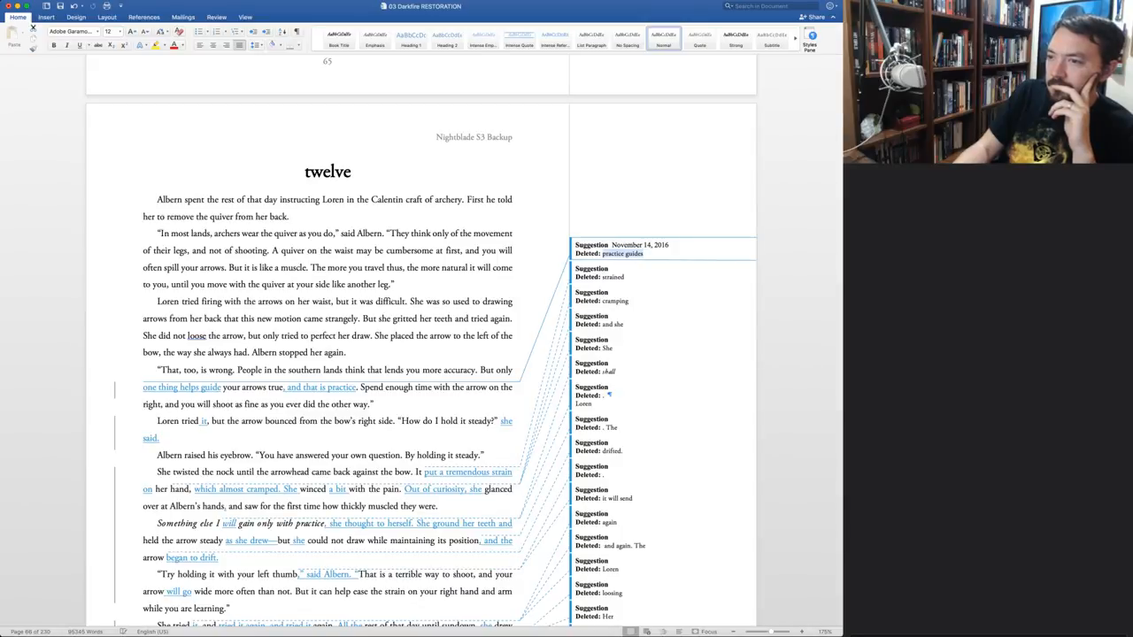
key("ctrl+alt+a")
key("ctrl+alt+a")
key("ctrl+alt+a")
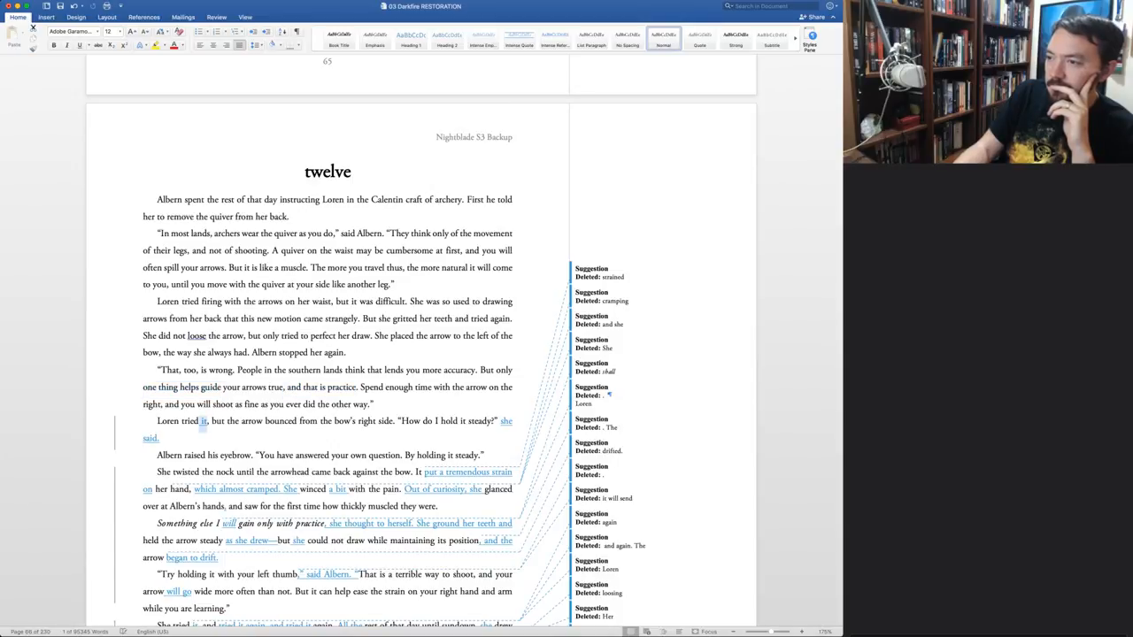
Reject the inserted "it" after "Loren tried" and the "she said" tag after "How do I hold it steady?"
key("ctrl+alt+r")
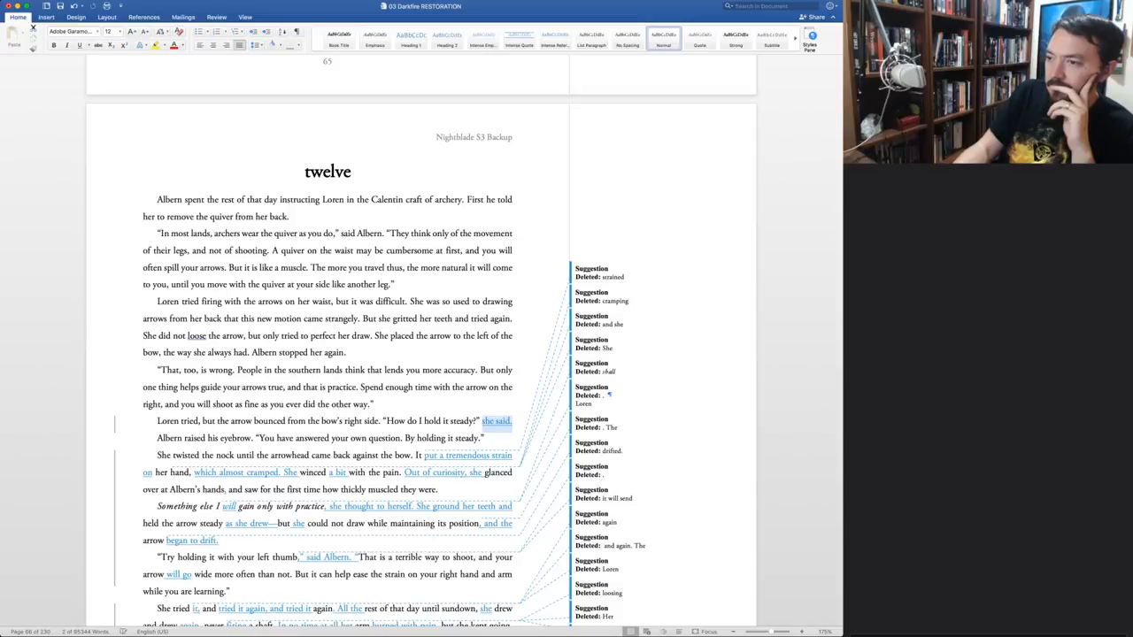
key("ctrl+alt+r")
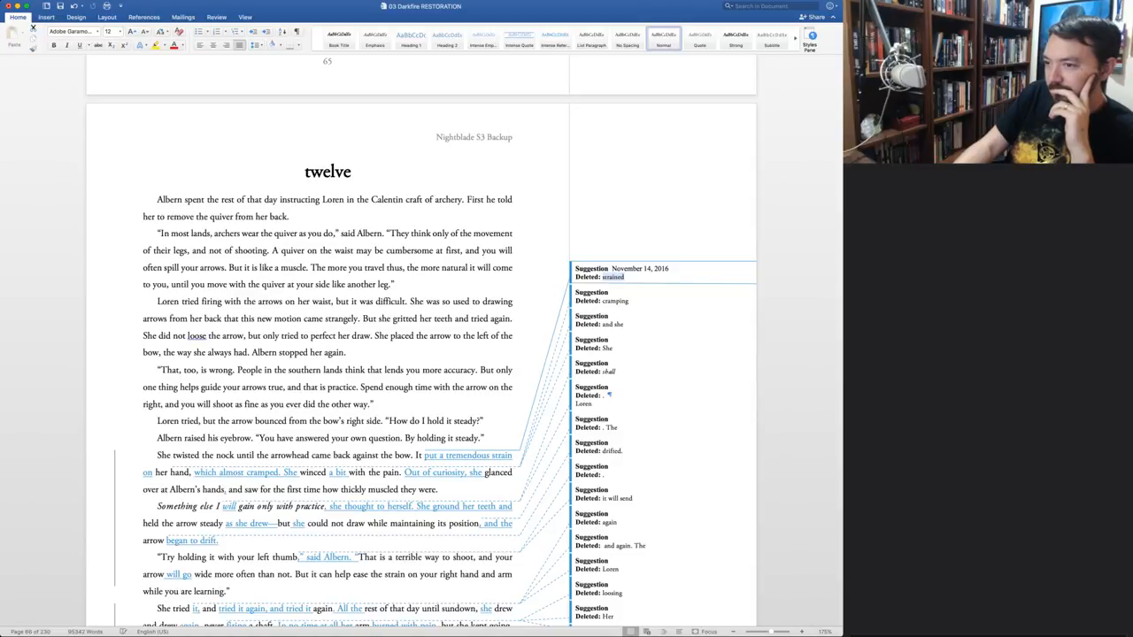
In the "She twisted the nock" paragraph, reject the inserted "a bit" and accept the other tracked changes through "Out of curiosity, she"
key("ctrl+alt+a")
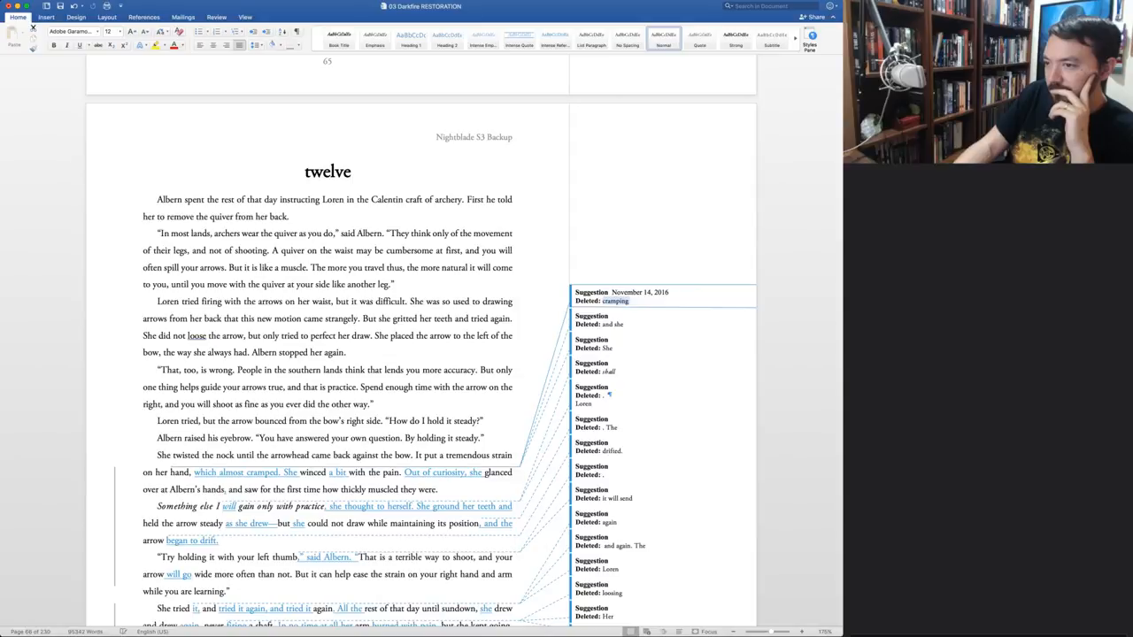
key("ctrl+alt+a")
key("ctrl+alt+a")
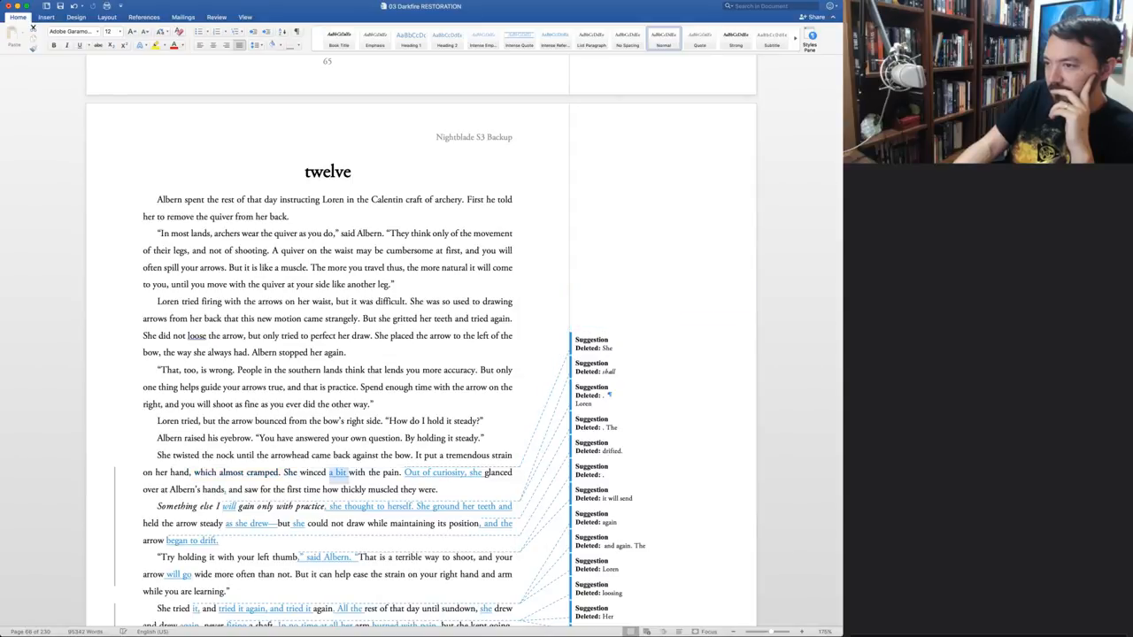
key("ctrl+alt+r")
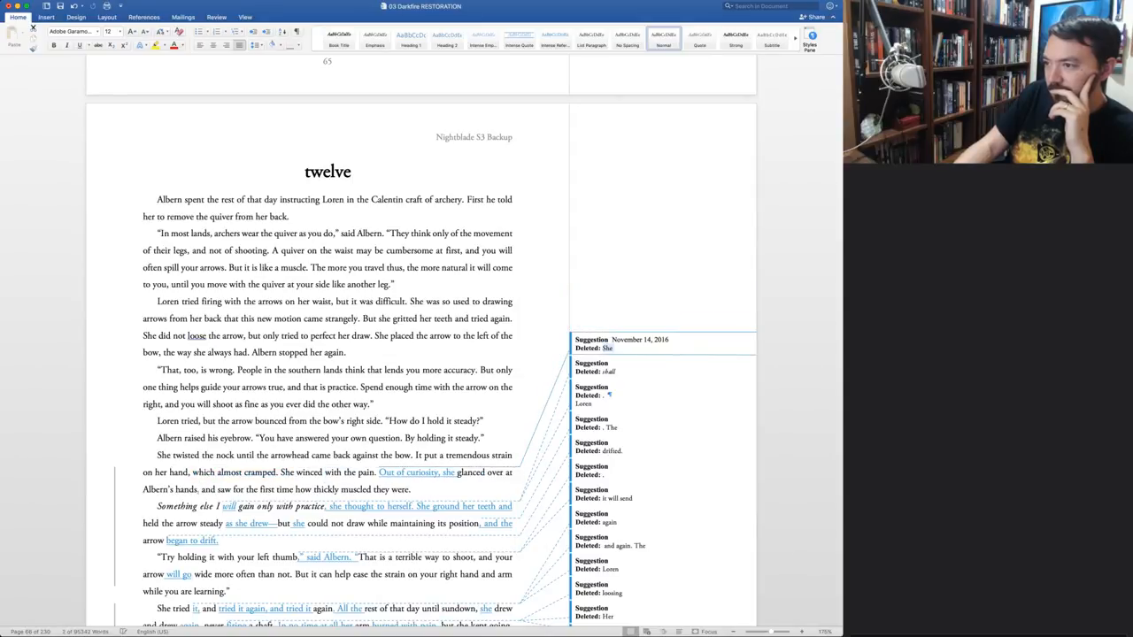
key("ctrl+alt+a")
key("ctrl+alt+a")
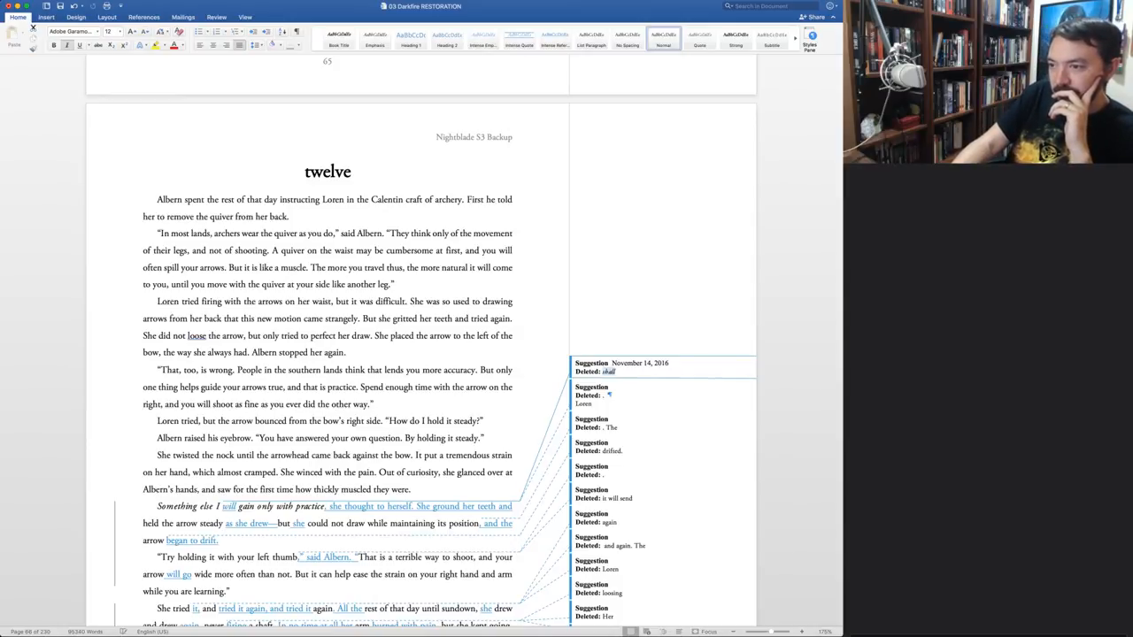
Keep "shall" by rejecting its replacement with "will", and accept "she thought to herself. She ground her teeth and"
key("alt+super+r")
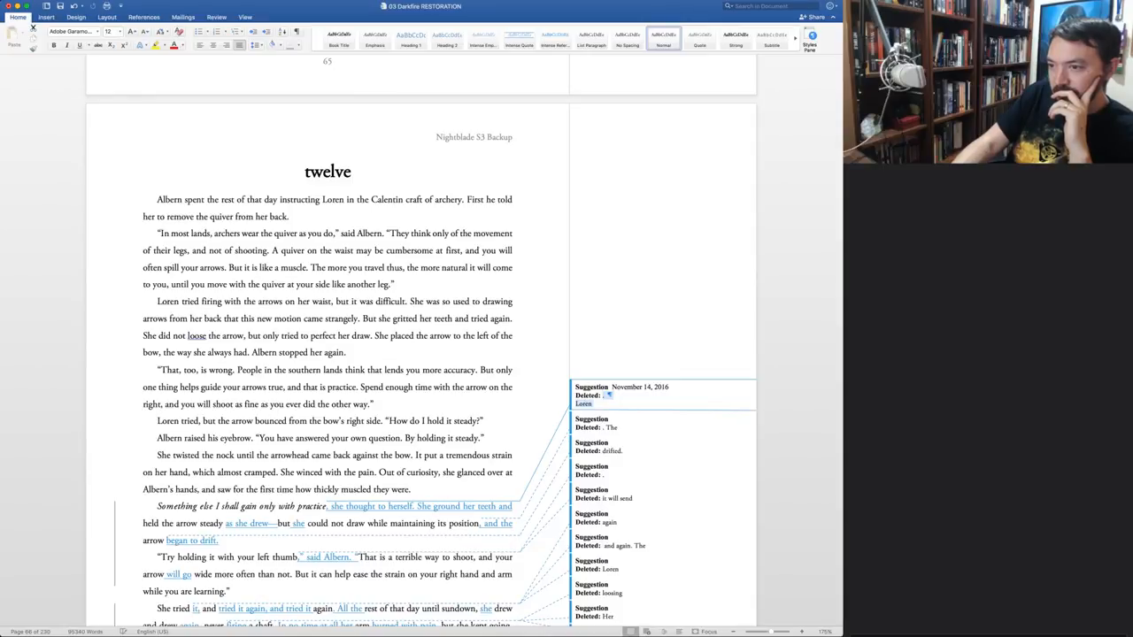
key("alt+super+a")
key("alt+super+a")
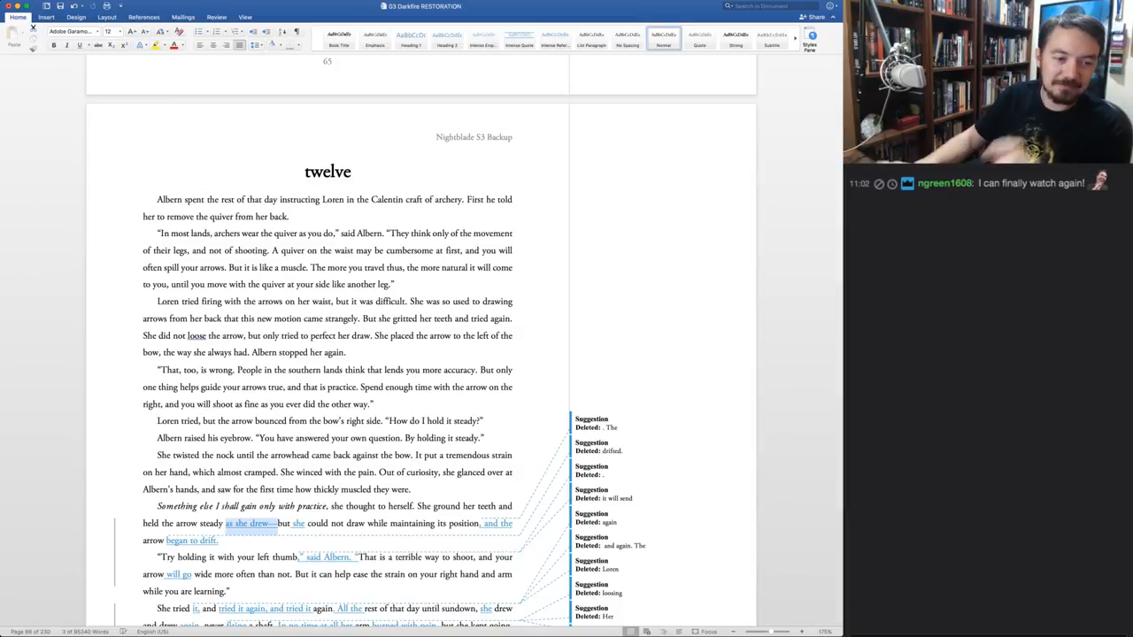
key("super+Tab")
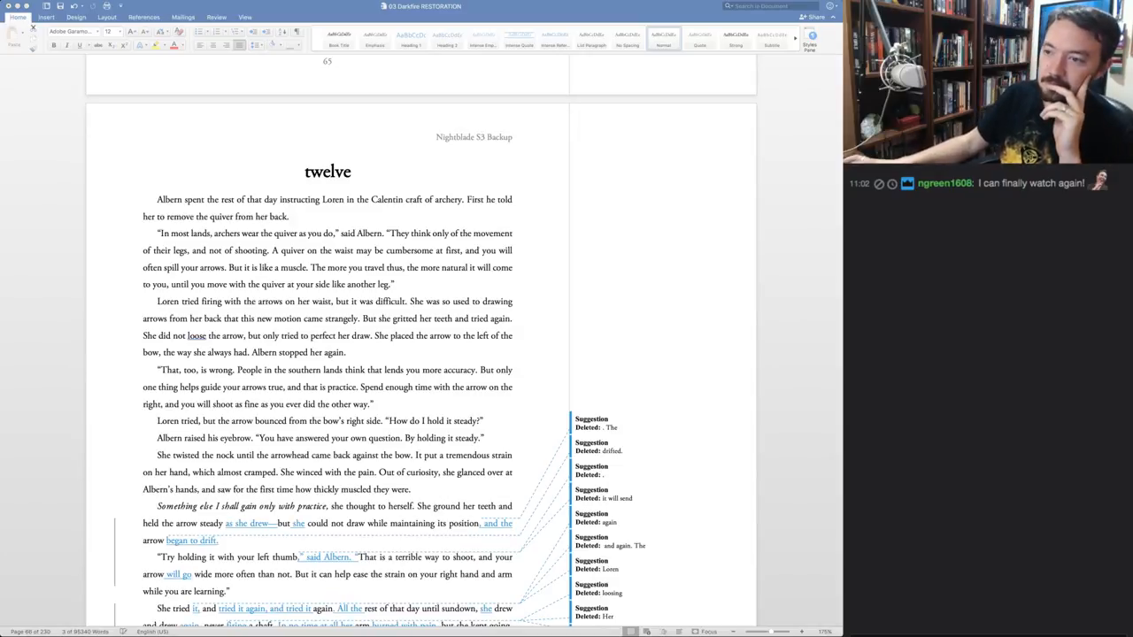
key("super+Tab")
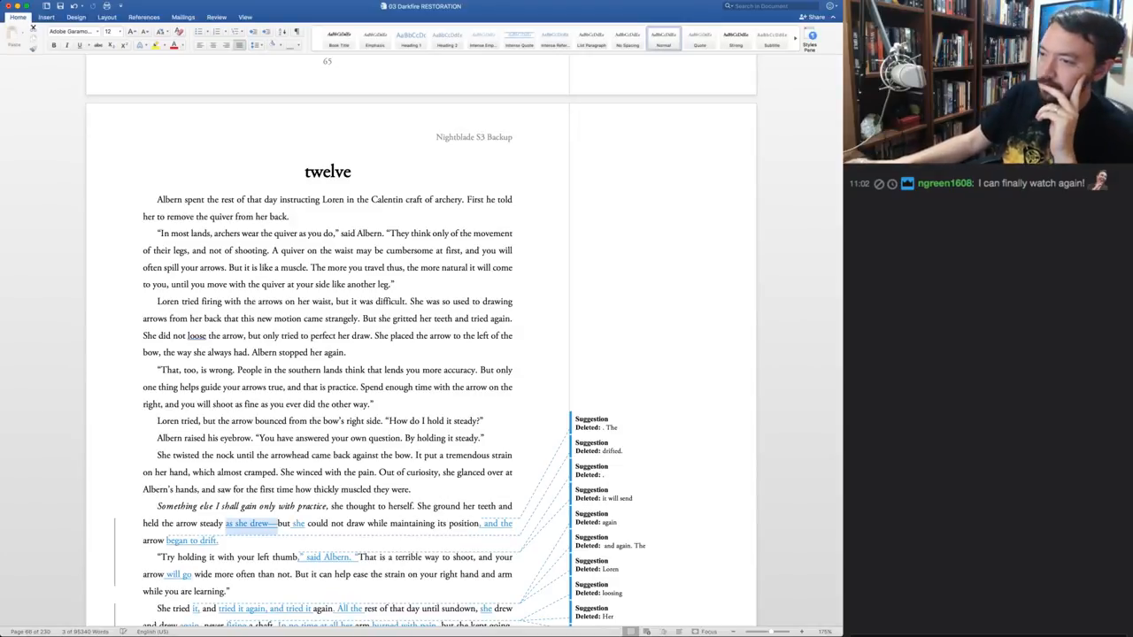
key("Right")
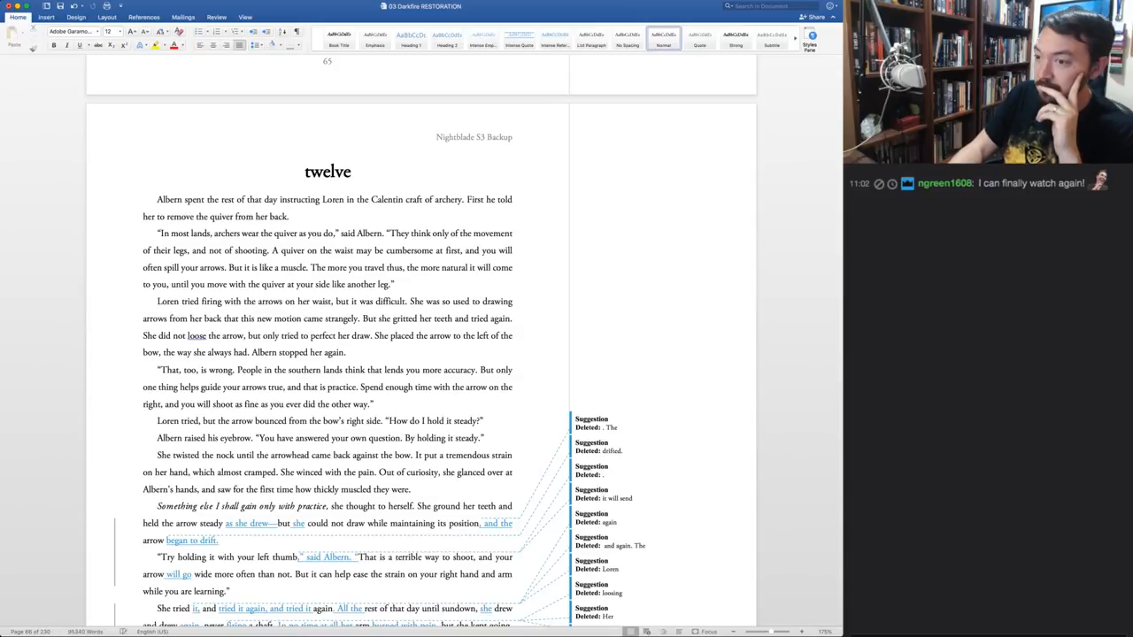
Try removing the whole inserted phrase "as she drew—" after "held the arrow steady", and undo the removal
left_click_drag(225, 524, 278, 524)
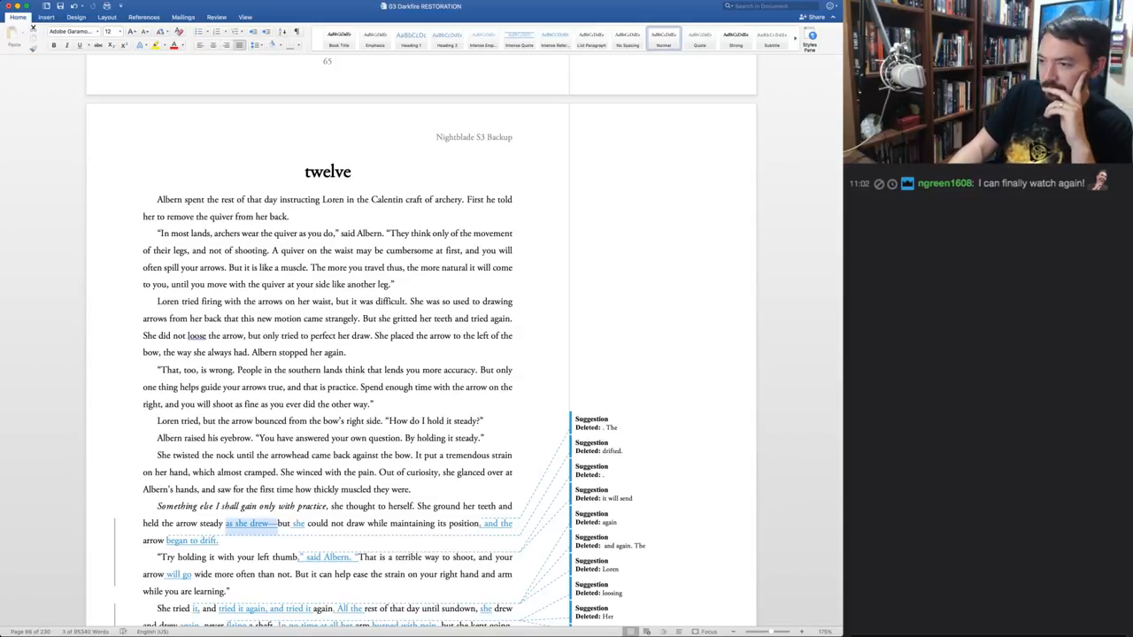
key("BackSpace")
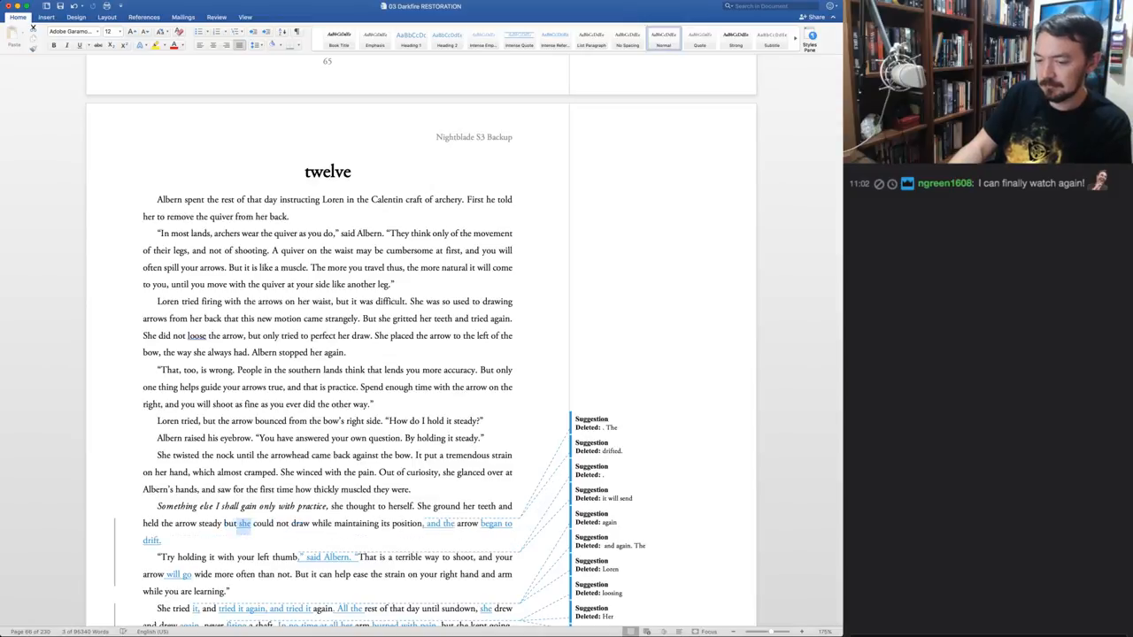
key("super+z")
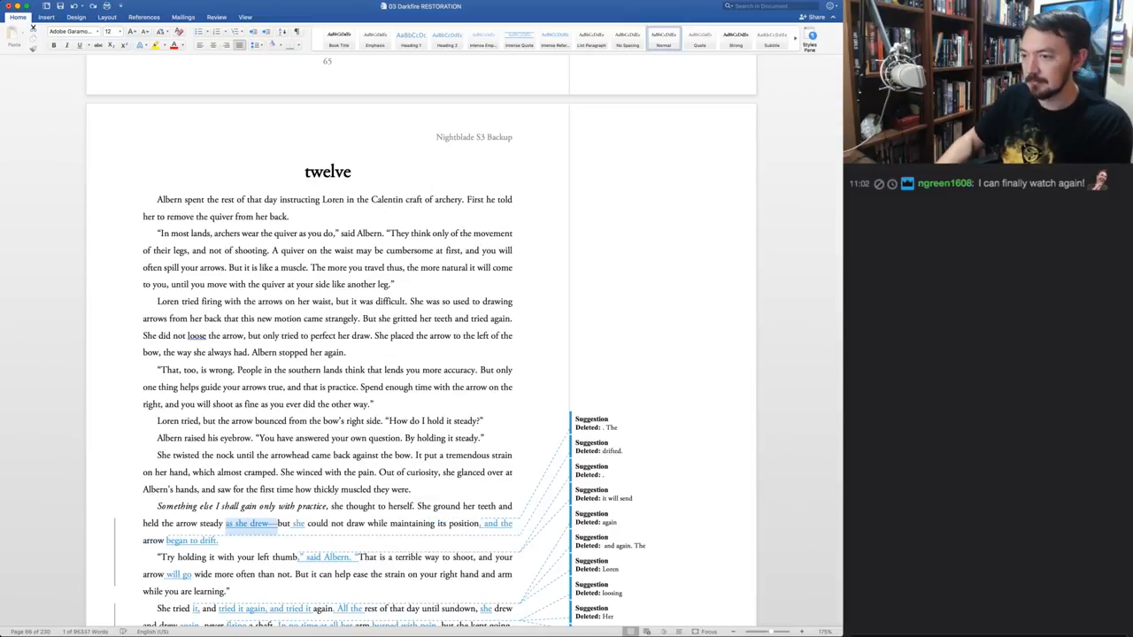
Delete the words "as she drew" after "held the arrow steady", keeping the em dash before "but"
left_click(268, 523)
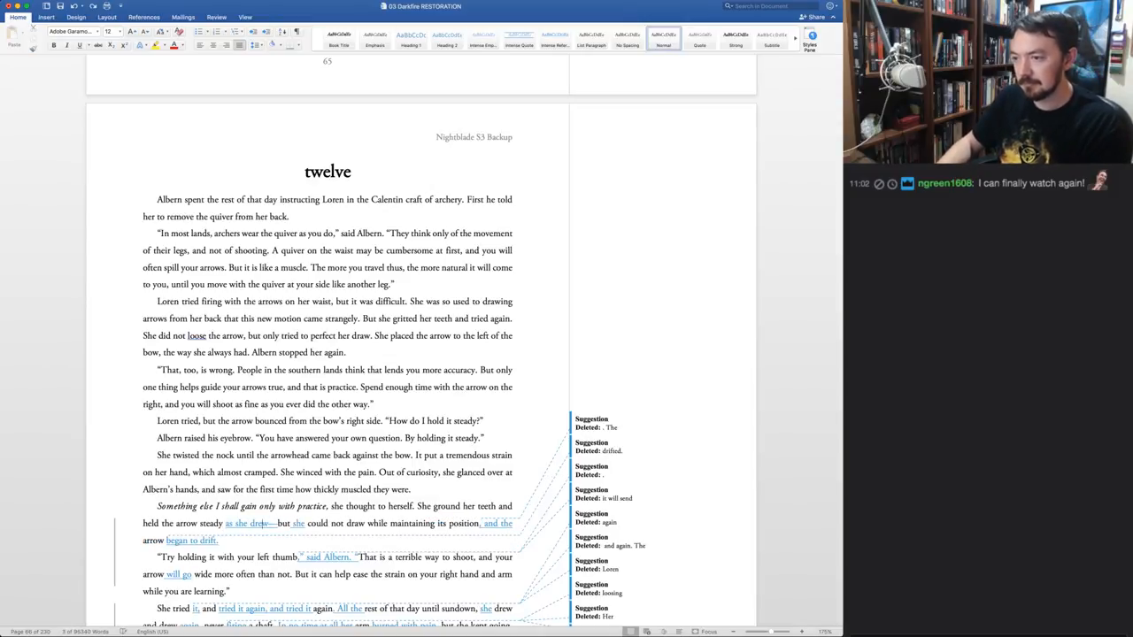
key("BackSpace")
key("BackSpace")
key("BackSpace")
key("BackSpace")
key("BackSpace")
key("BackSpace")
key("BackSpace")
key("BackSpace")
key("BackSpace")
key("BackSpace")
key("BackSpace")
key("BackSpace")
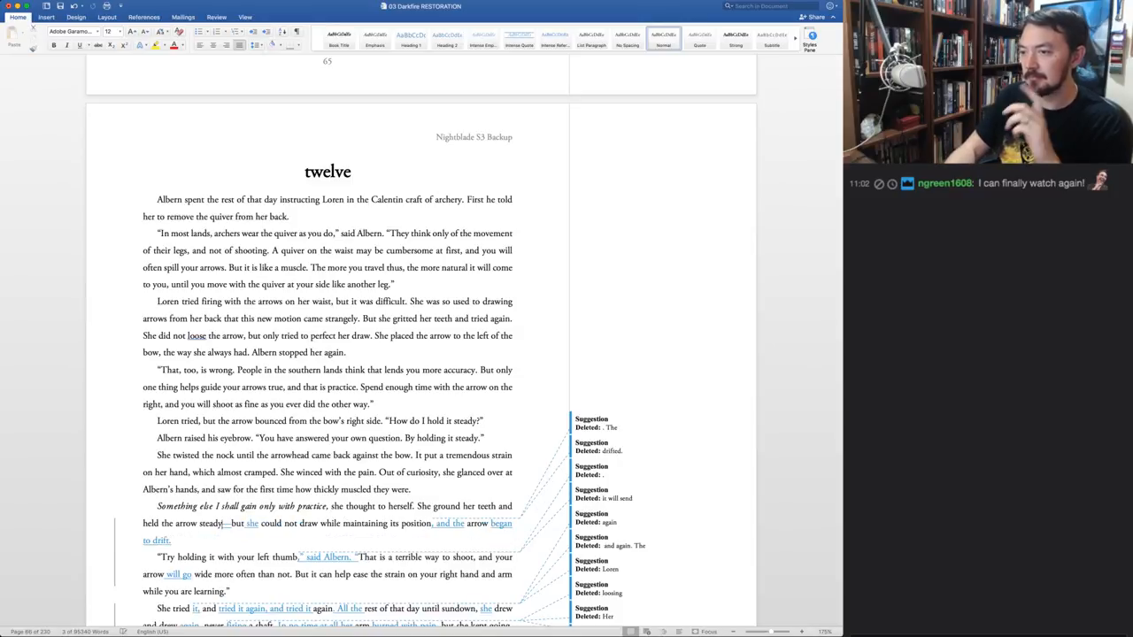
Accept the tracked changes in the rest of the sentence, including the em dash, "she", "and the" and "began to drift"
key("Up")
key("super+alt+a")
key("super+alt+a")
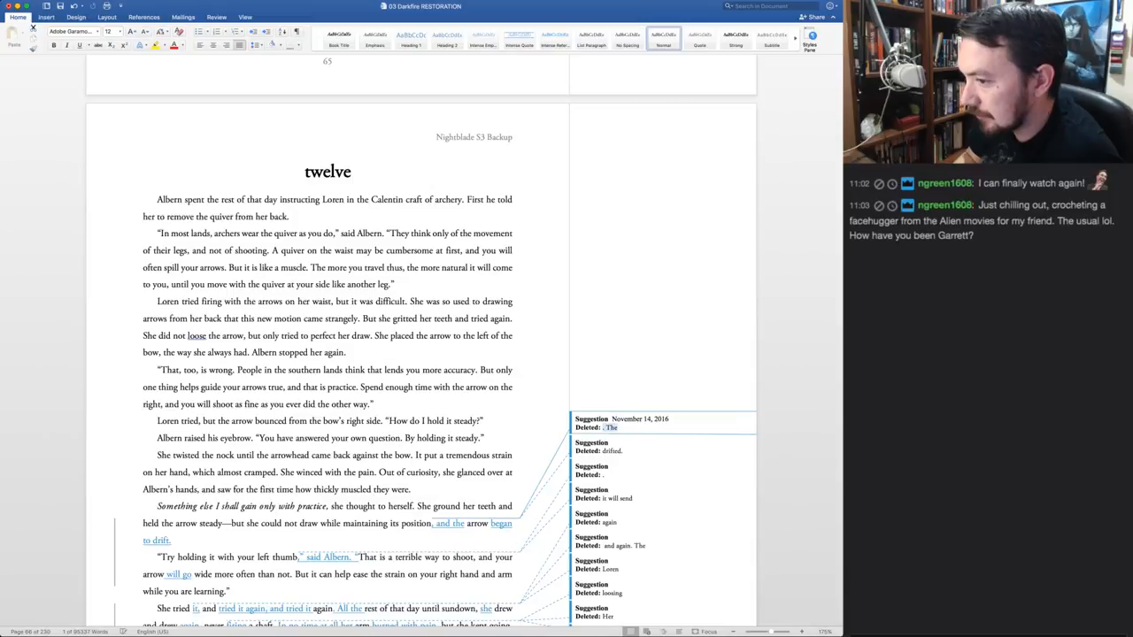
key("ctrl+alt+a")
key("ctrl+alt+a")
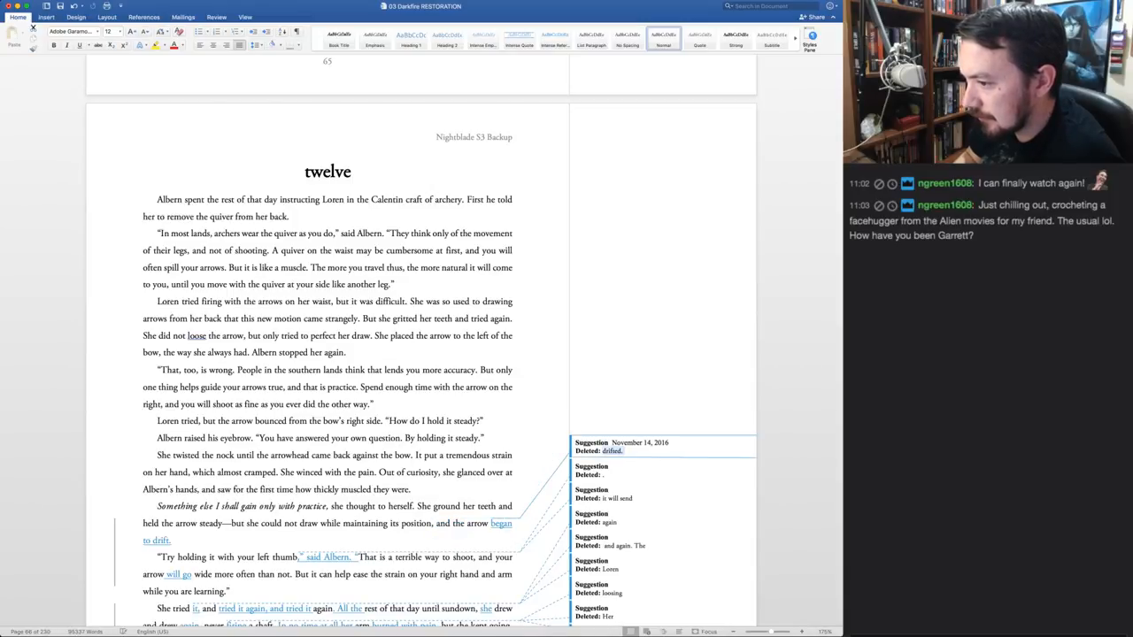
key("ctrl+alt+a")
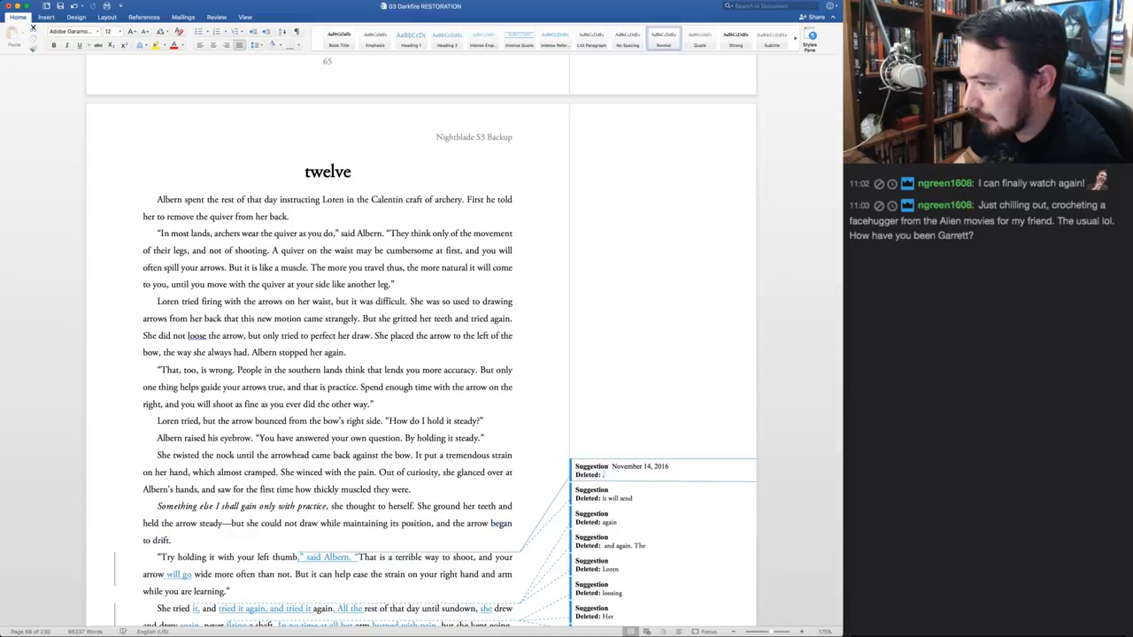
Accept the inserted "said Albern" tag and the wording "will go" in Albern's advice about the left thumb
key("ctrl+alt+a")
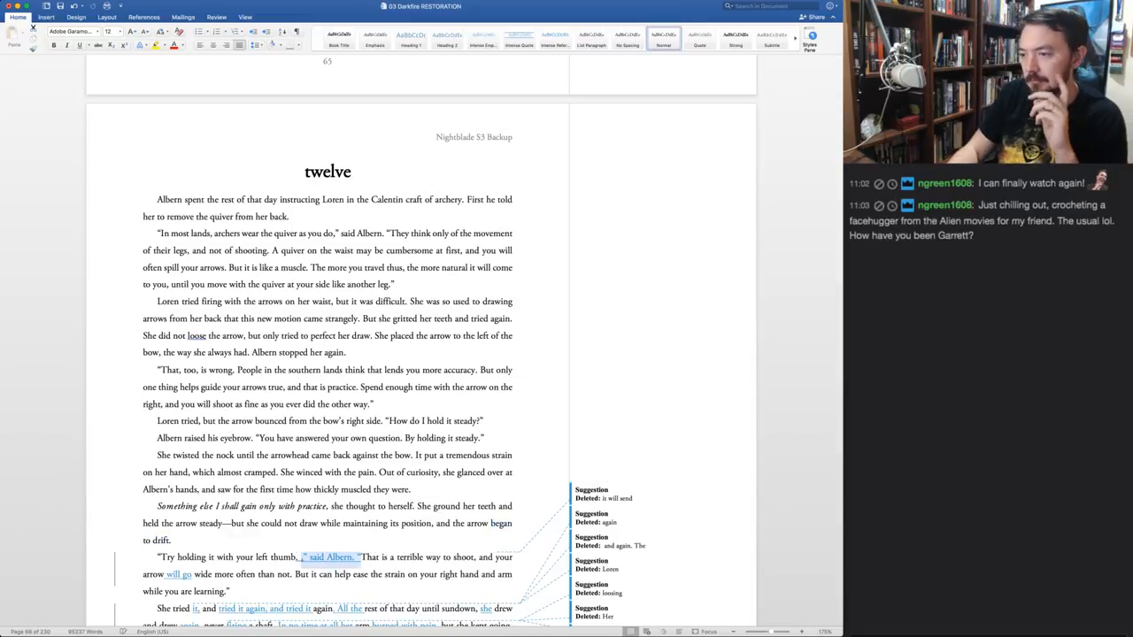
key("ctrl+alt+a")
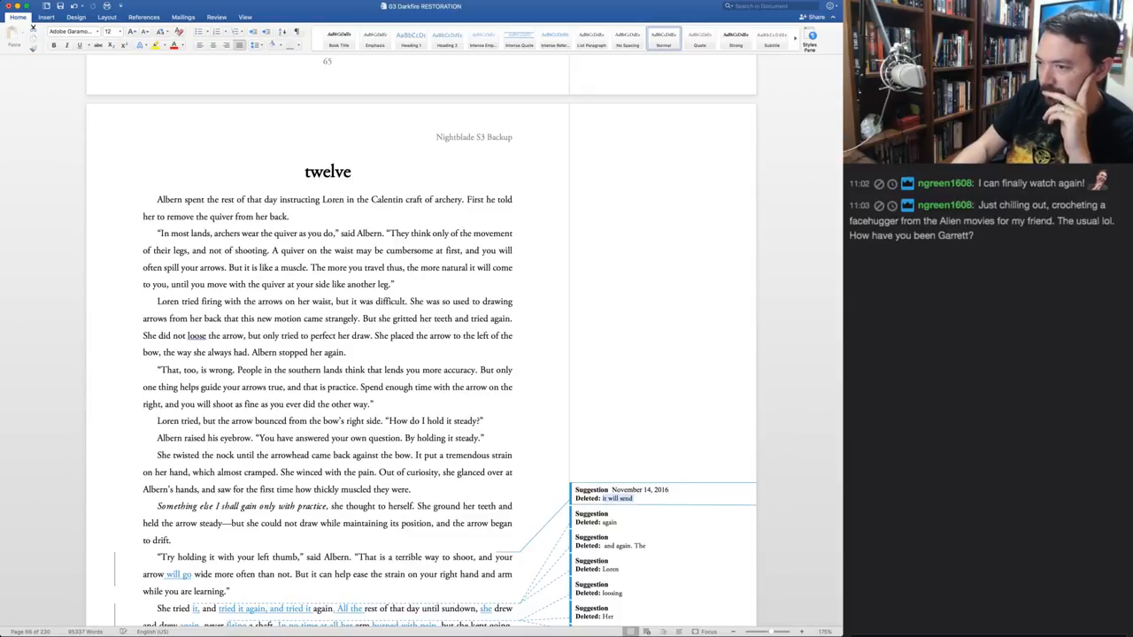
key("ctrl+alt+a")
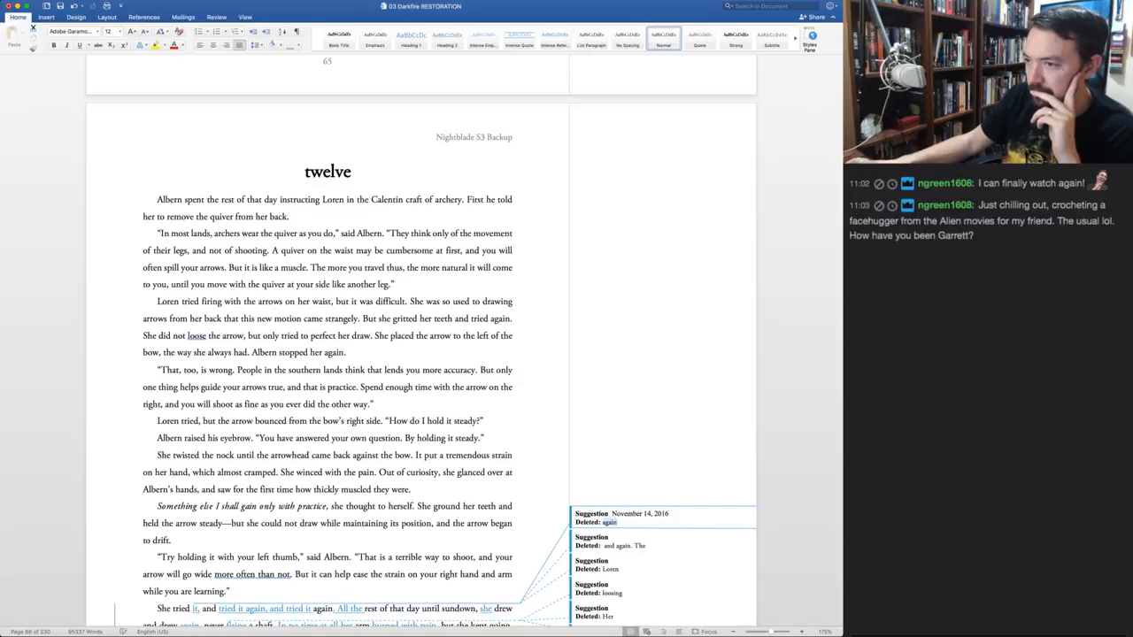
Replace "go" with "shoot" in "your arrow will go wide more often than not"
scroll(421, 339, "down", 5)
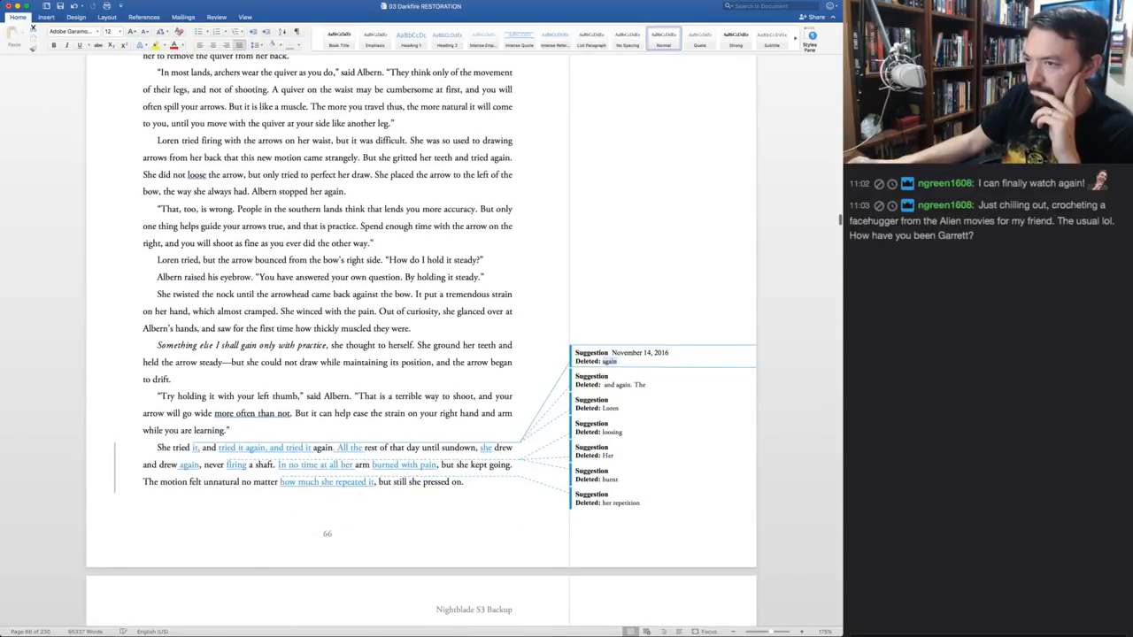
scroll(421, 340, "down", 2)
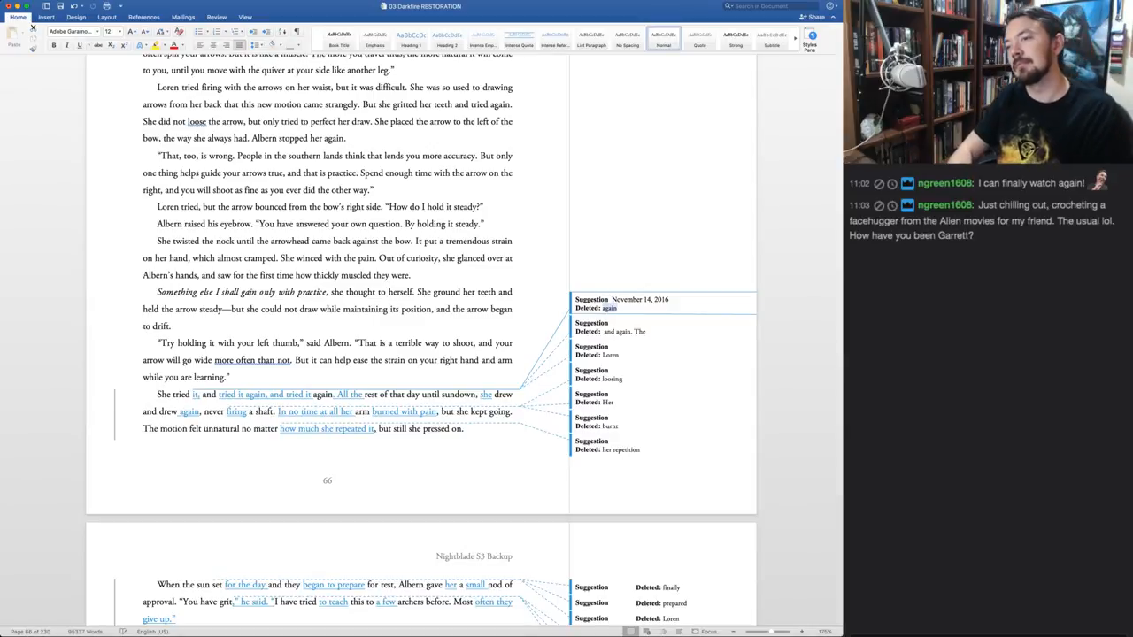
left_click(188, 363)
type("shoot")
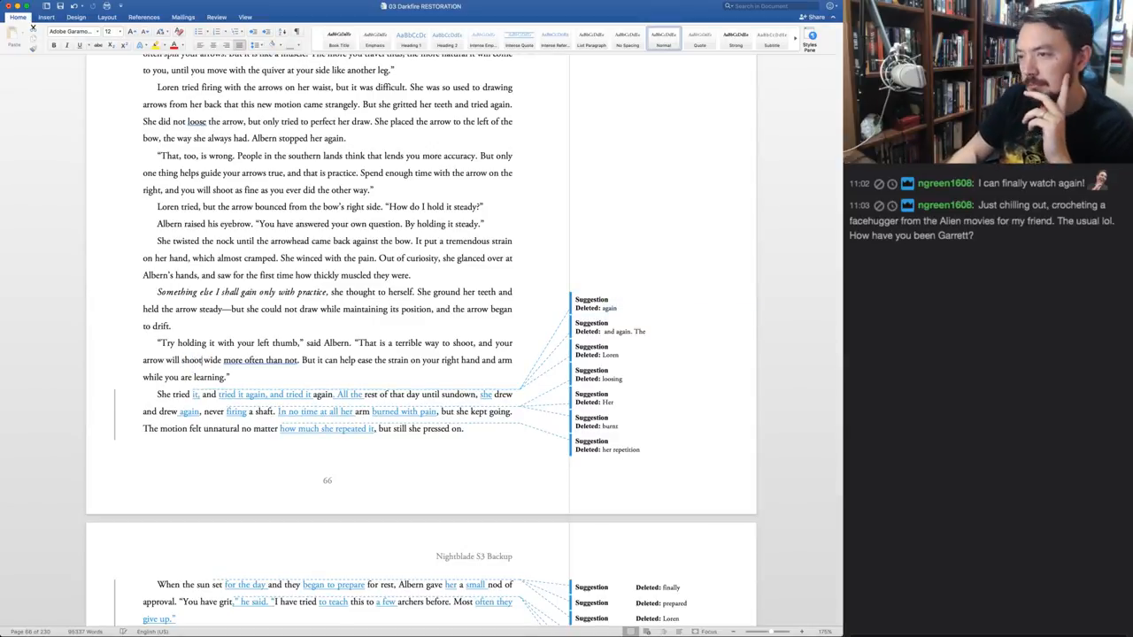
Try accepting the tracked deletion of "again" after "She tried", and undo the acceptance
key("super+shift+a")
key("super+shift+a")
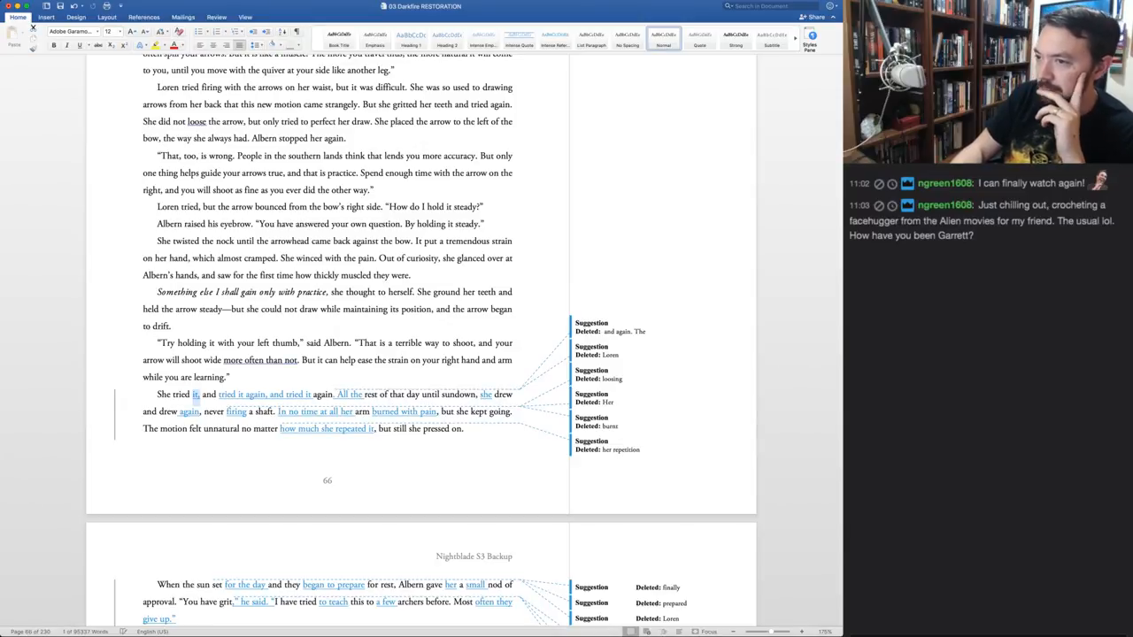
key("super+z")
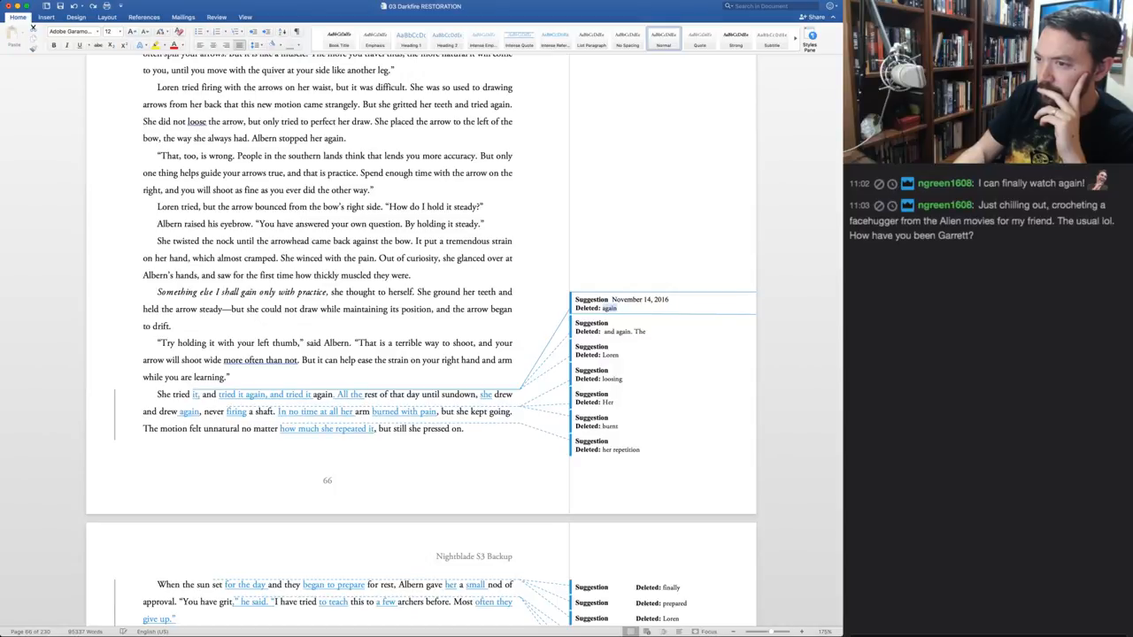
Reject the tracked rewording after "She tried" to restore "again and again", and accept "All the" before "rest of that day"
key("super+z")
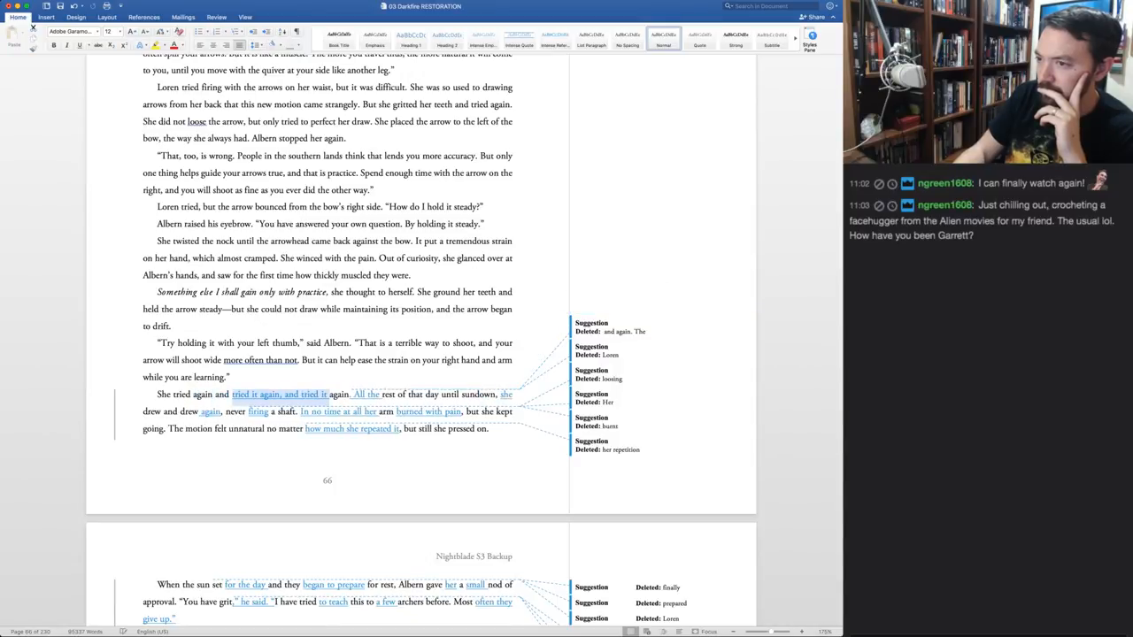
key("super+z")
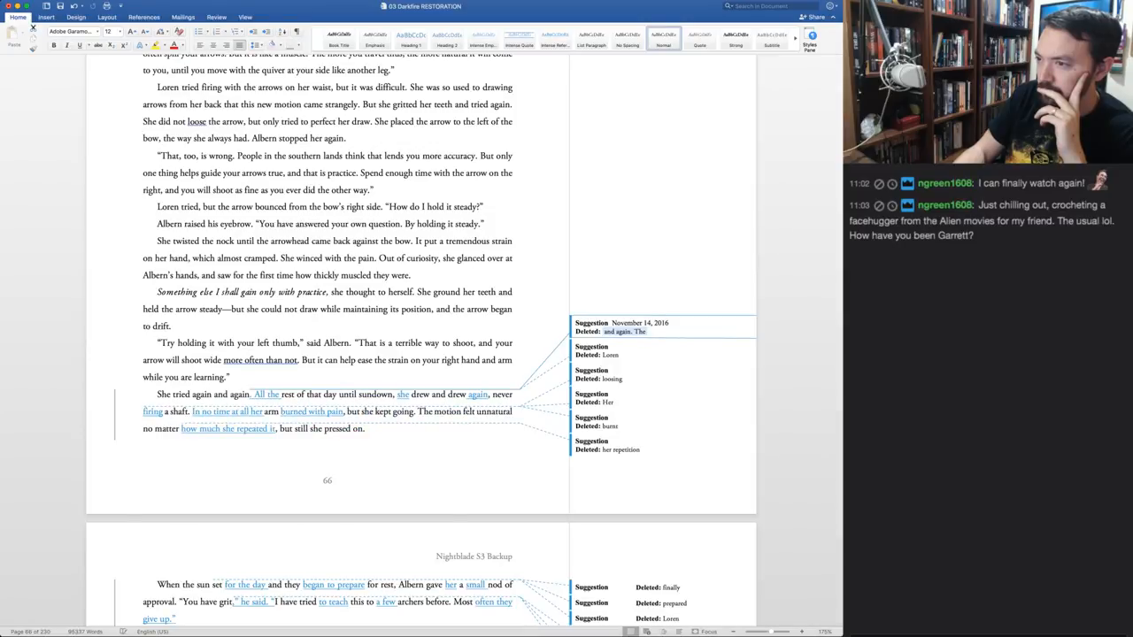
key("super+z")
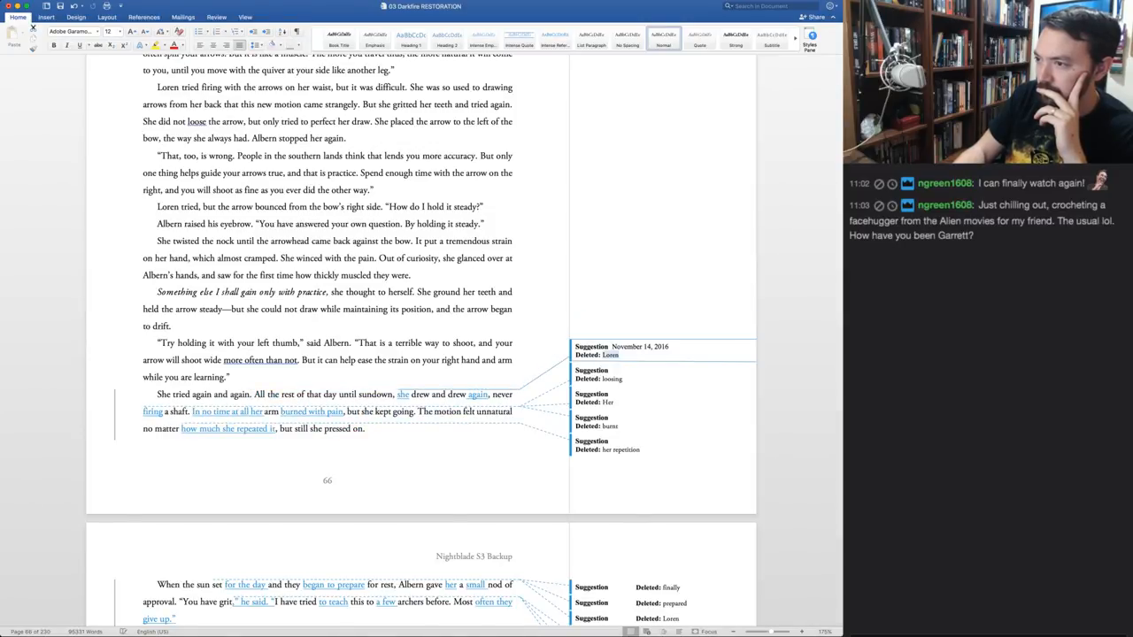
Reject the tracked changes "she", "again" and "firing" so the sentence reads "Loren drew and drew, never loosing a shaft"
key("super+z")
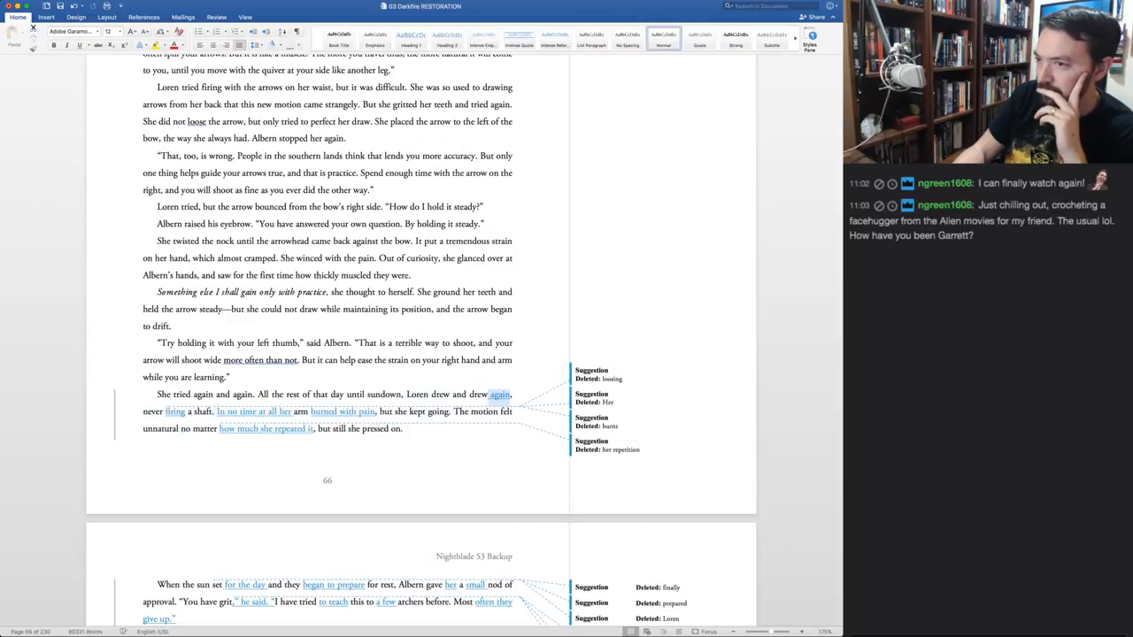
key("super+z")
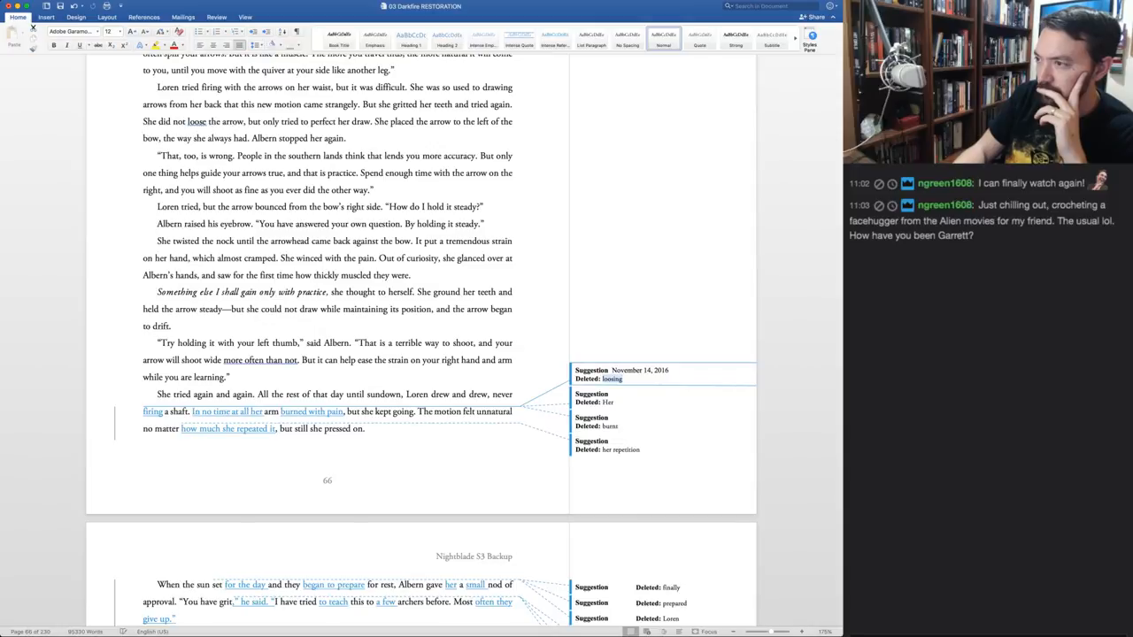
key("super+z")
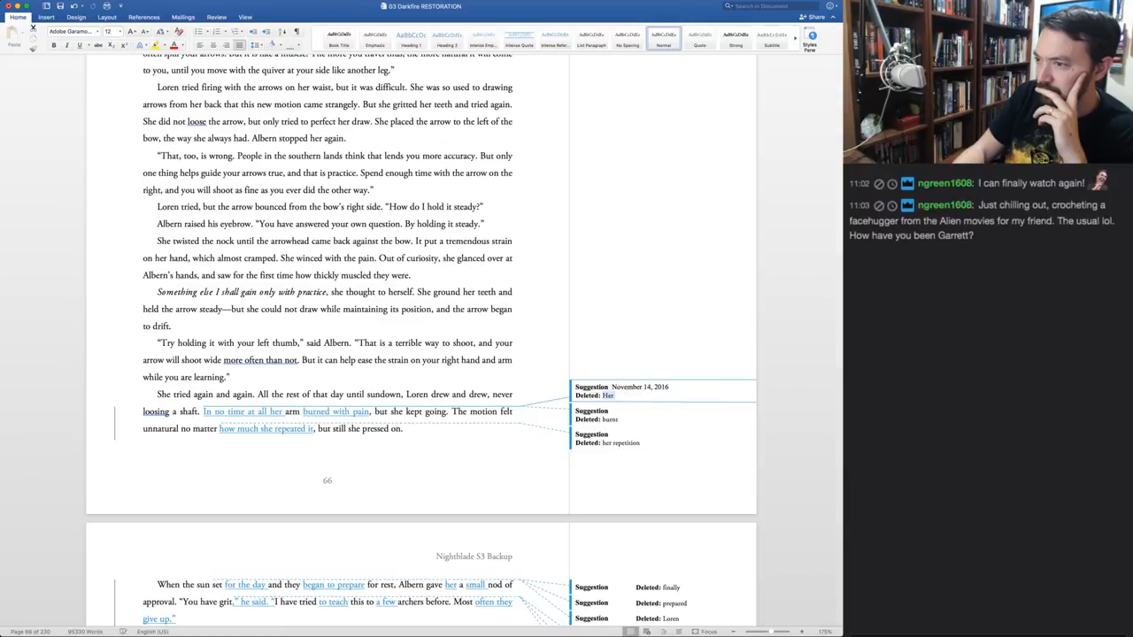
Reject "In no time at all her" in favour of "Her", and accept "burned with pain" and "how much she repeated it"
key("super+z")
key("super+z")
key("super+z")
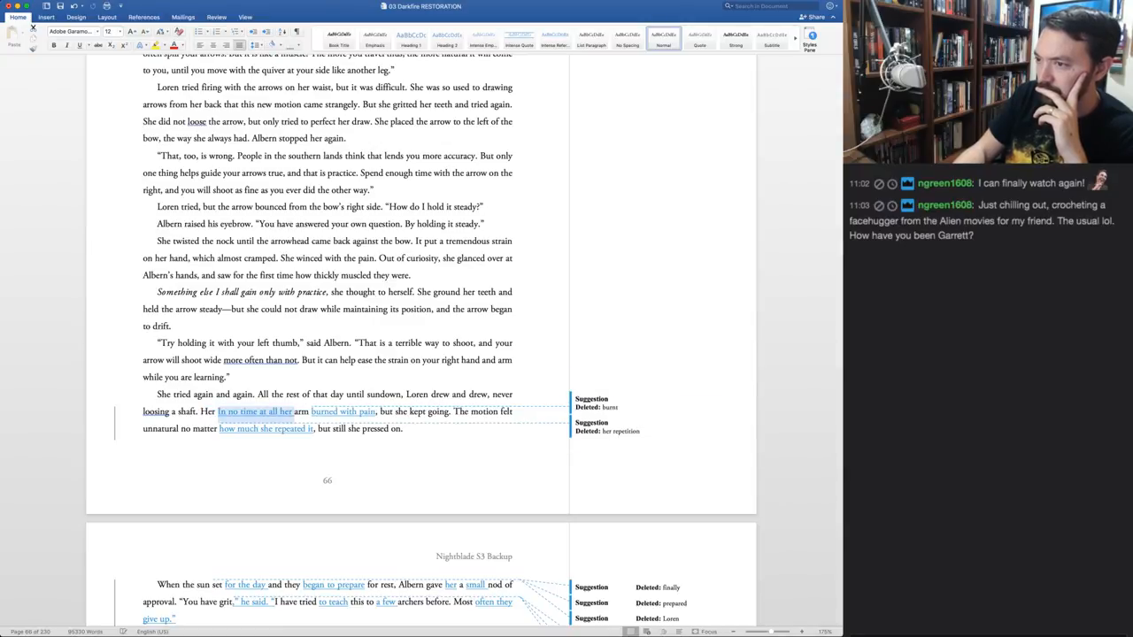
key("super+z")
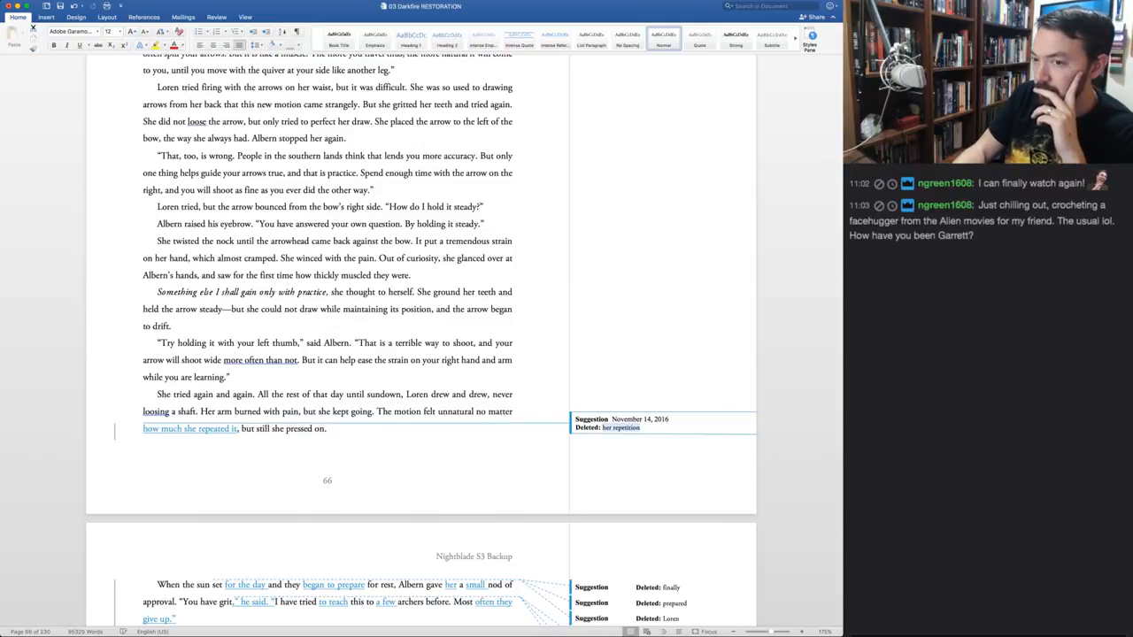
key("super+z")
key("super+z")
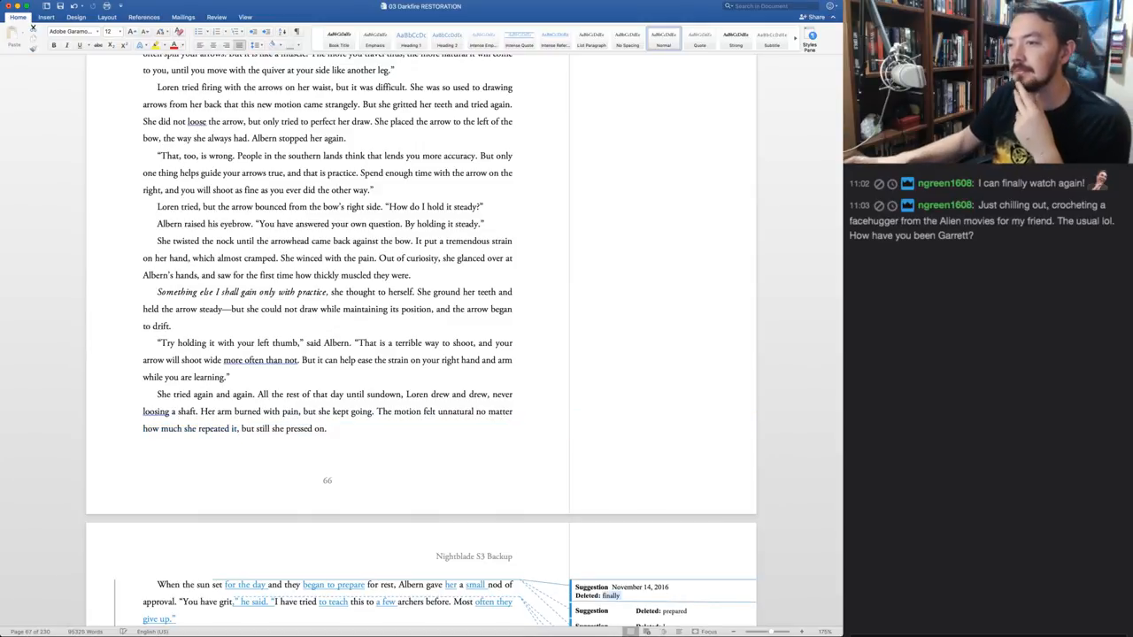
scroll(421, 354, "down", 3)
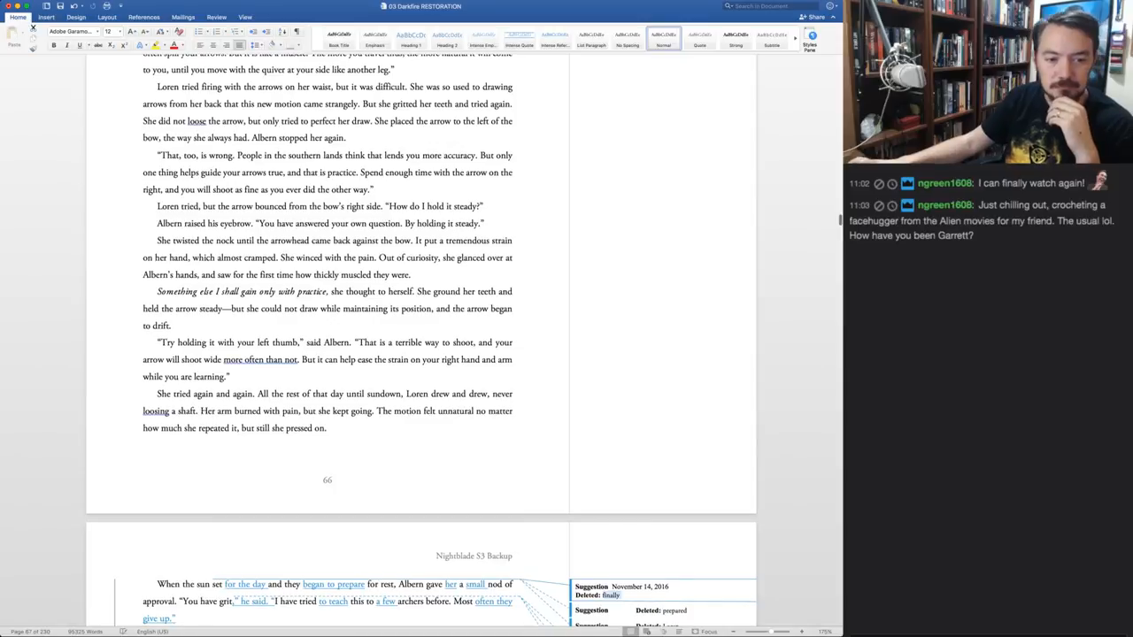
scroll(422, 354, "down", 2)
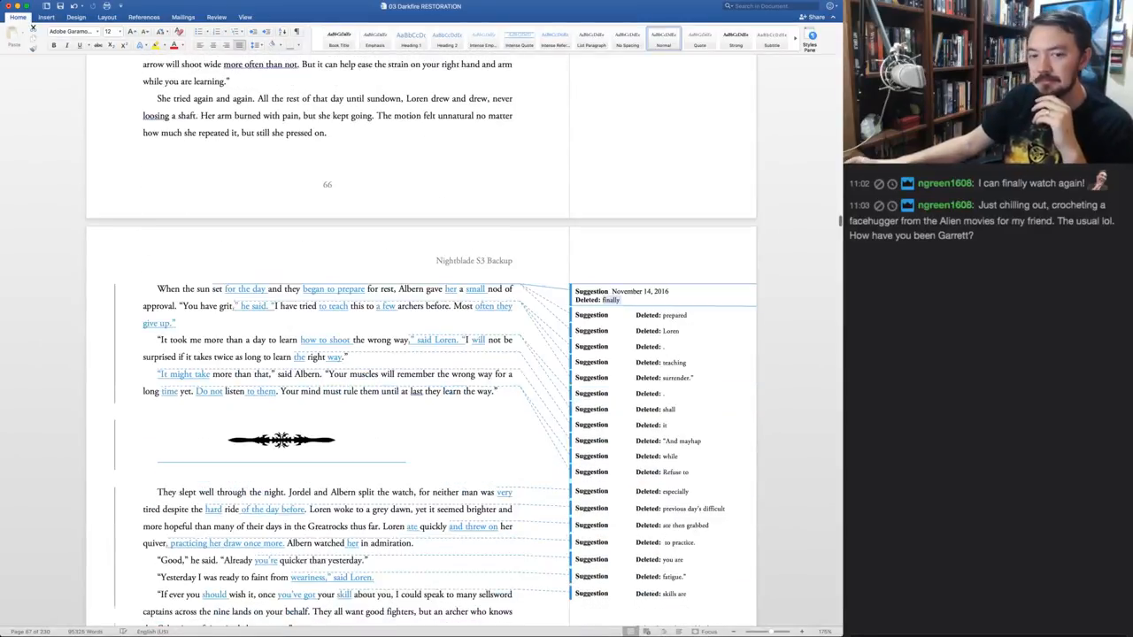
scroll(421, 354, "down", 2)
key("super+Tab")
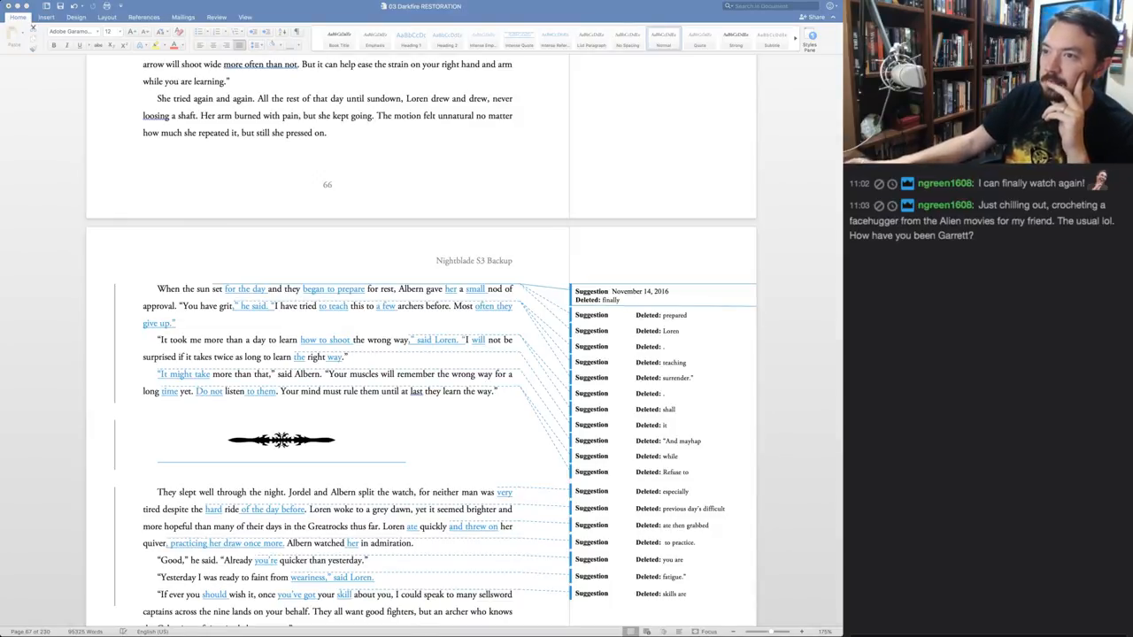
key("super+Tab")
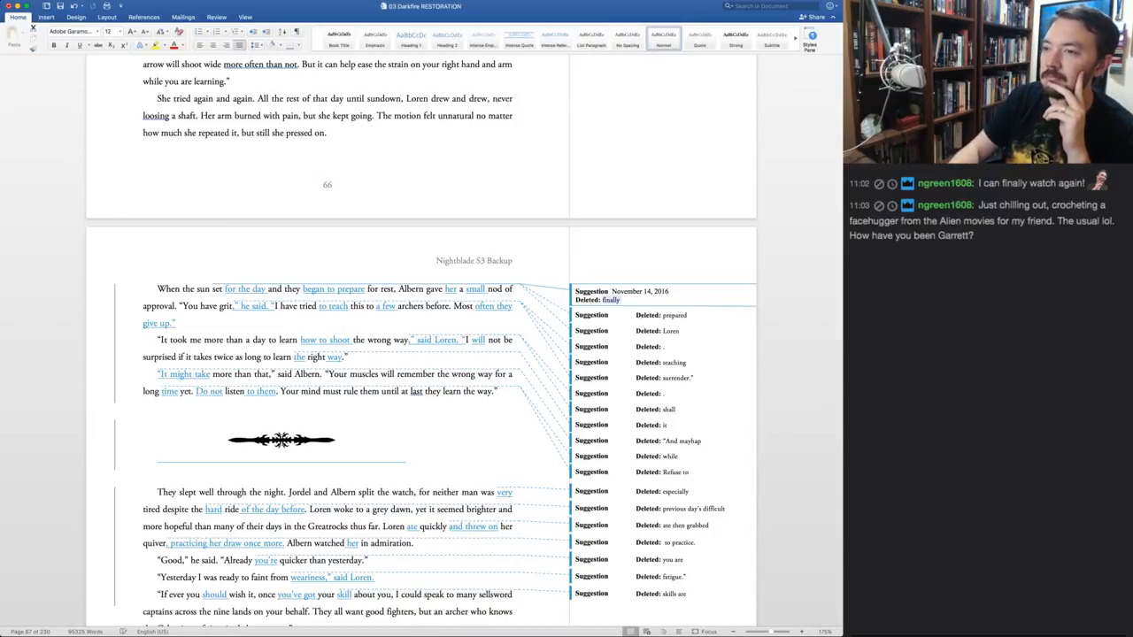
left_click(205, 133)
left_click(672, 292)
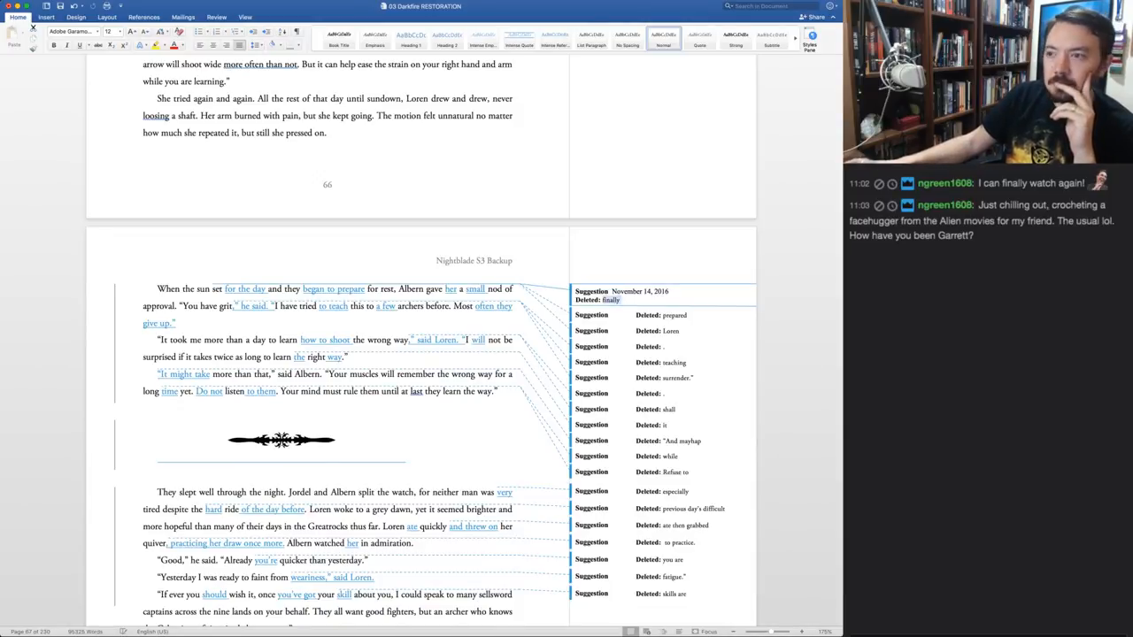
key("super+Tab")
key("super+Tab")
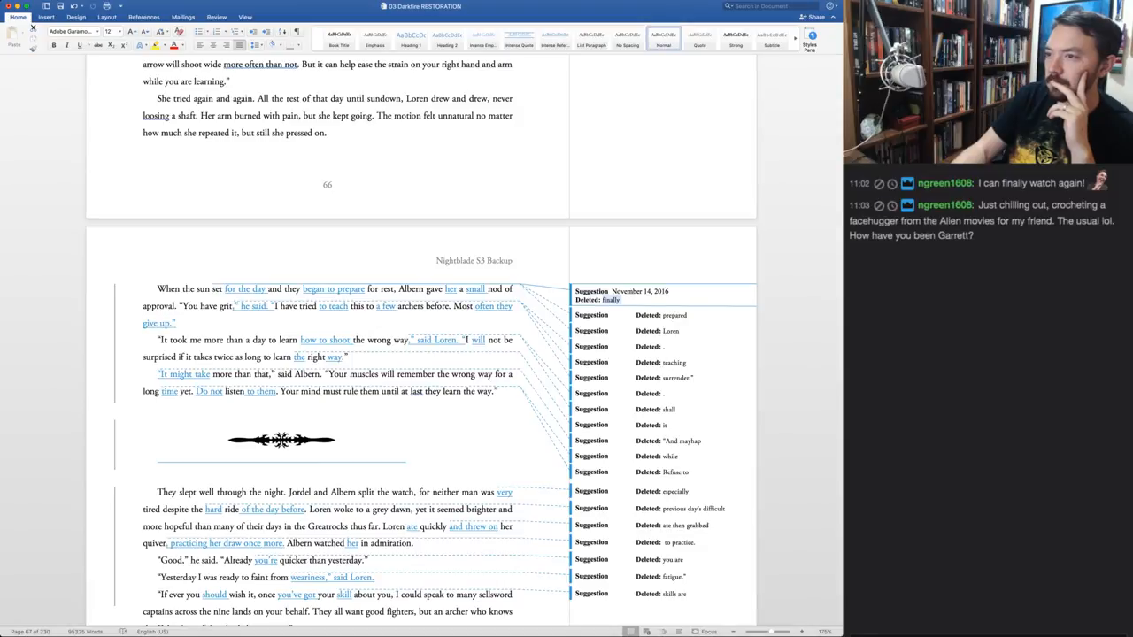
Accept "for the day", "her" and "small" in the sunset sentence, and reject "began to prepare" to restore "prepared"
key("super+shift+a")
key("super+shift+a")
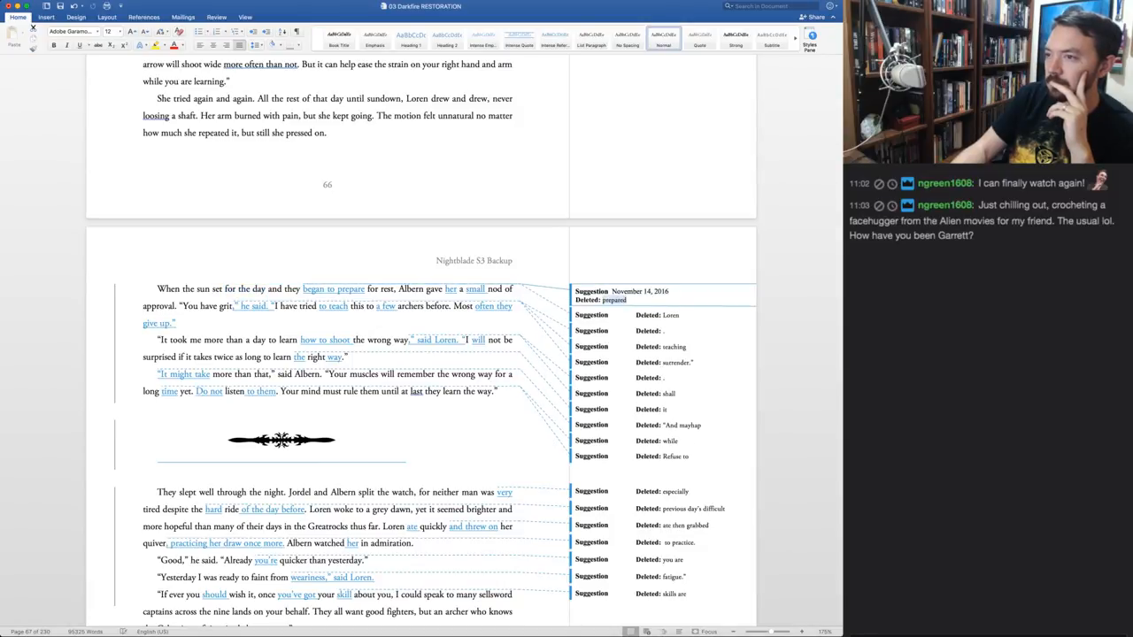
key("super+shift+r")
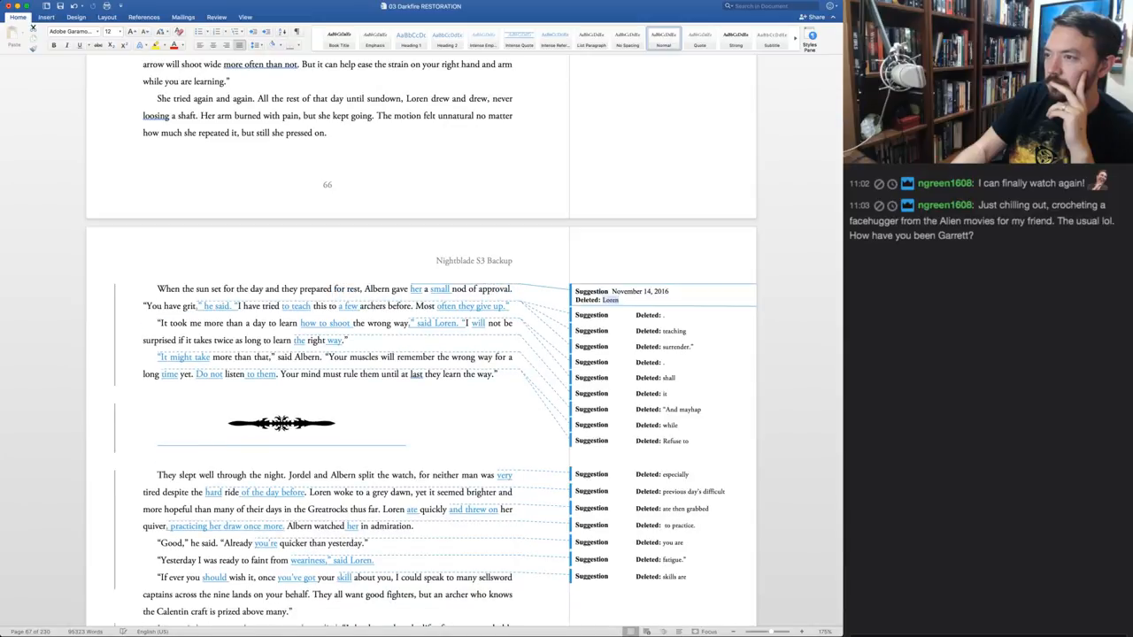
key("super+shift+r")
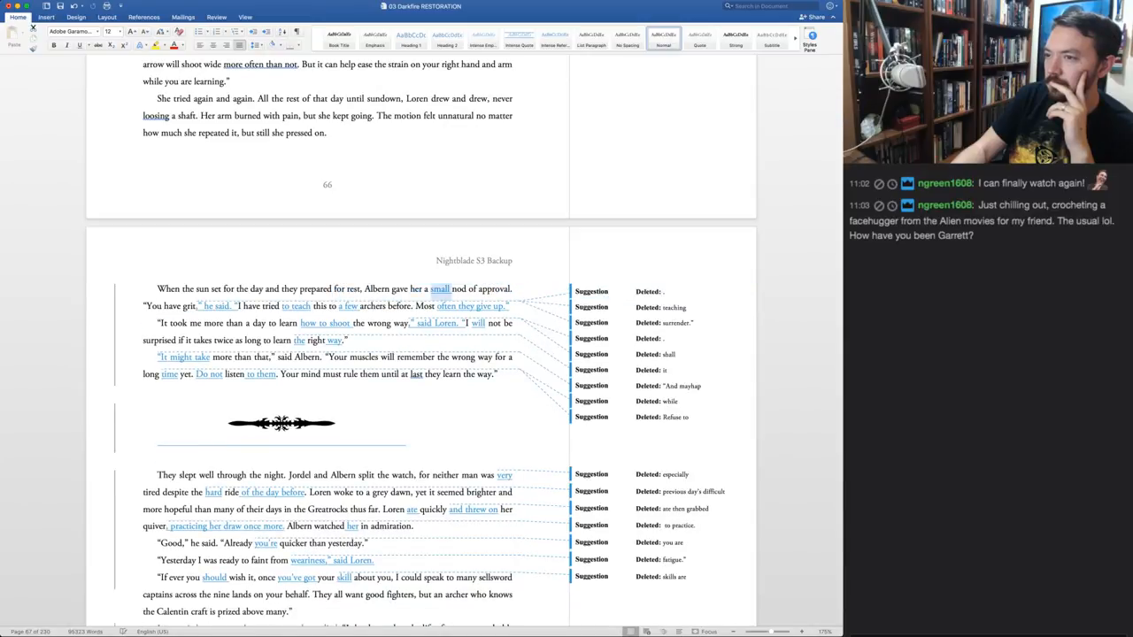
key("super+shift+r")
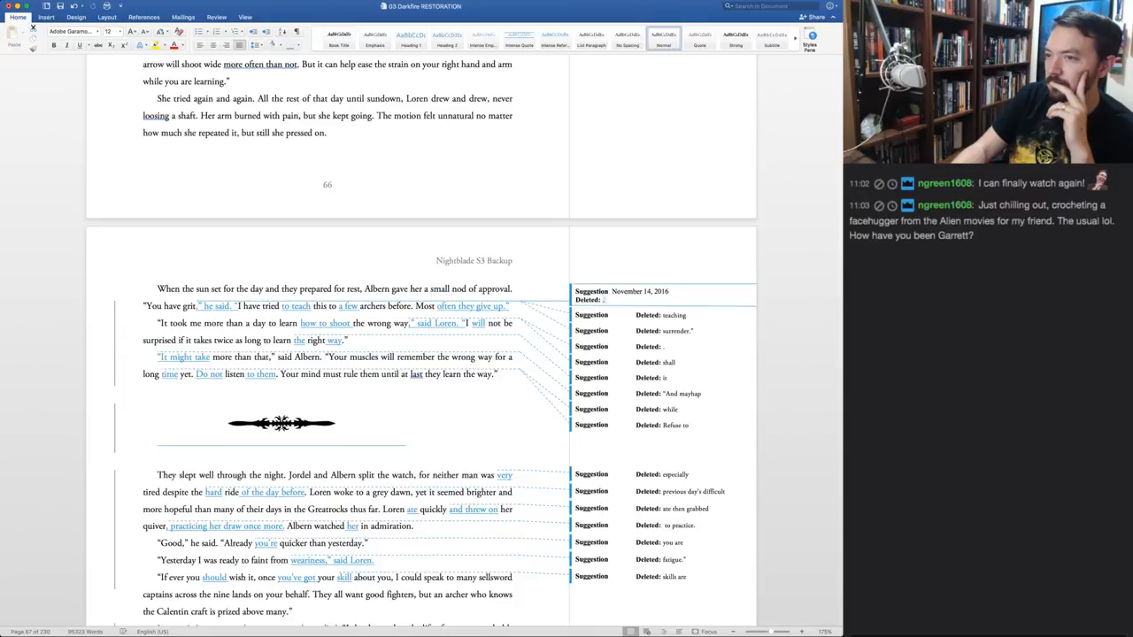
Reject "he said", "to teach" and "a few" so Albern's line reads "You have grit. I have tried teaching this to archers before"
key("super+shift+r")
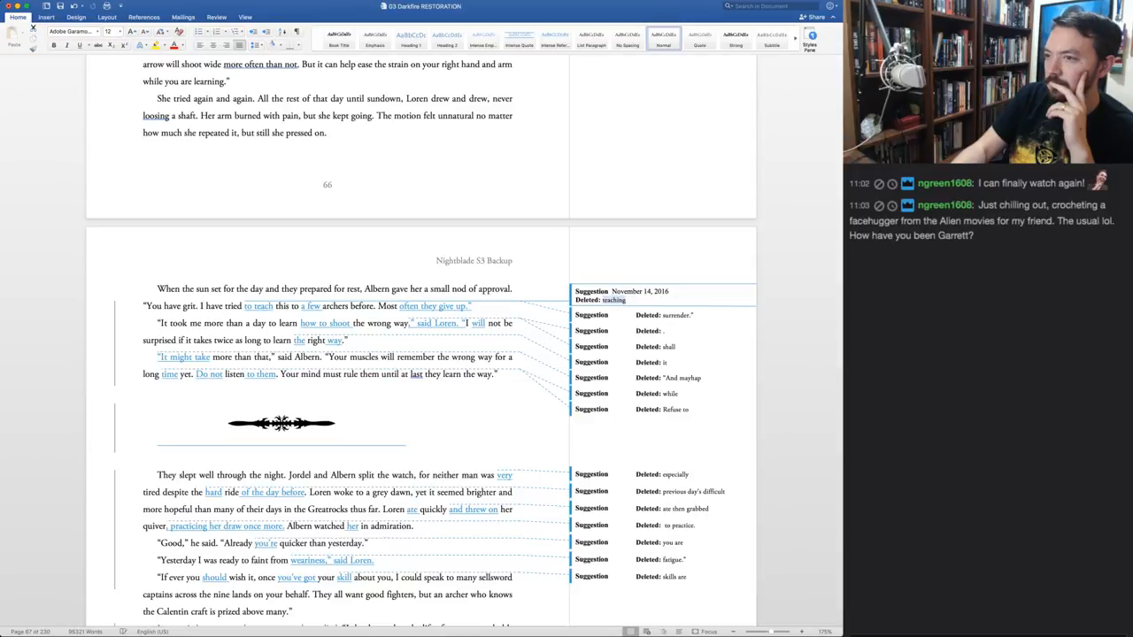
key("super+shift+r")
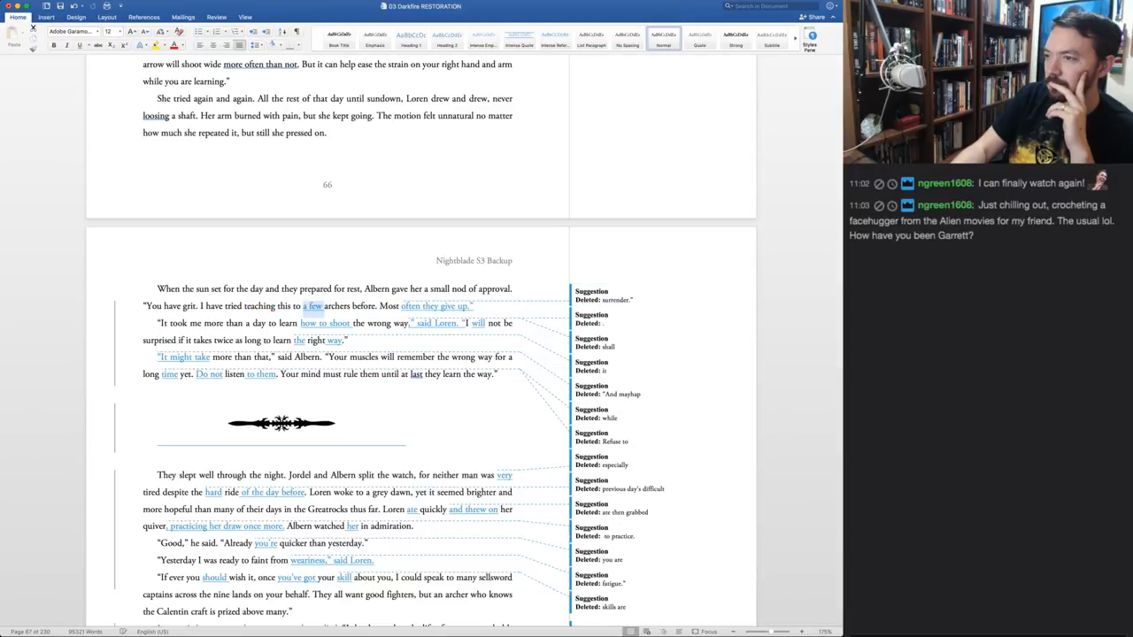
key("super+shift+r")
Undo the restoration of "surrender" after "Most", and accept the tracked replacement "often they give up"
key("super+shift+r")
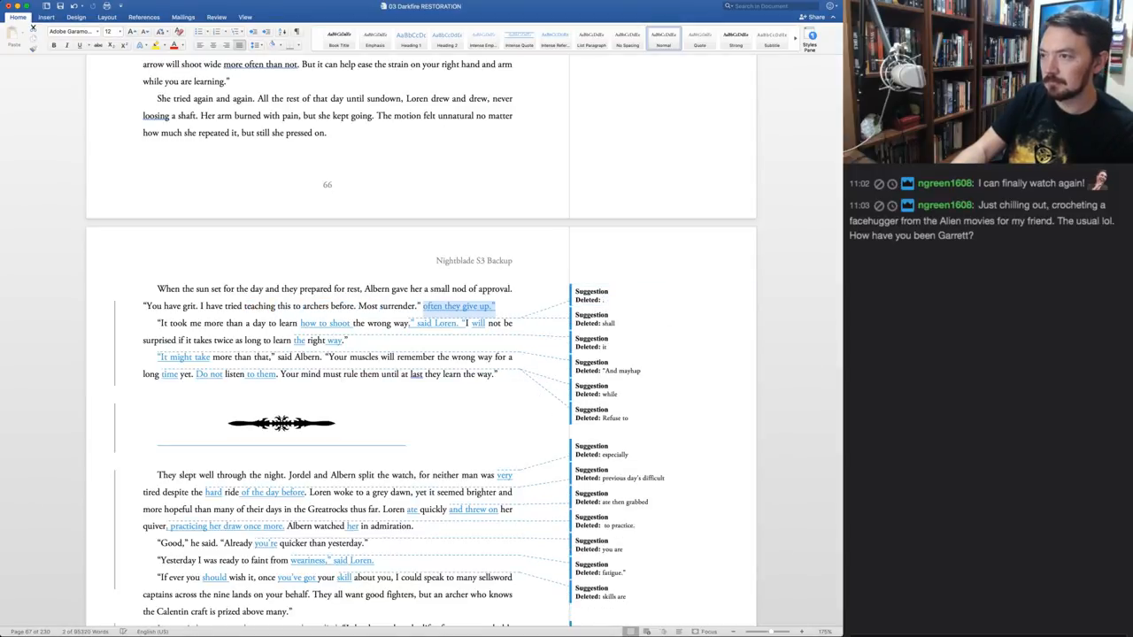
key("super+z")
key("super+shift+a")
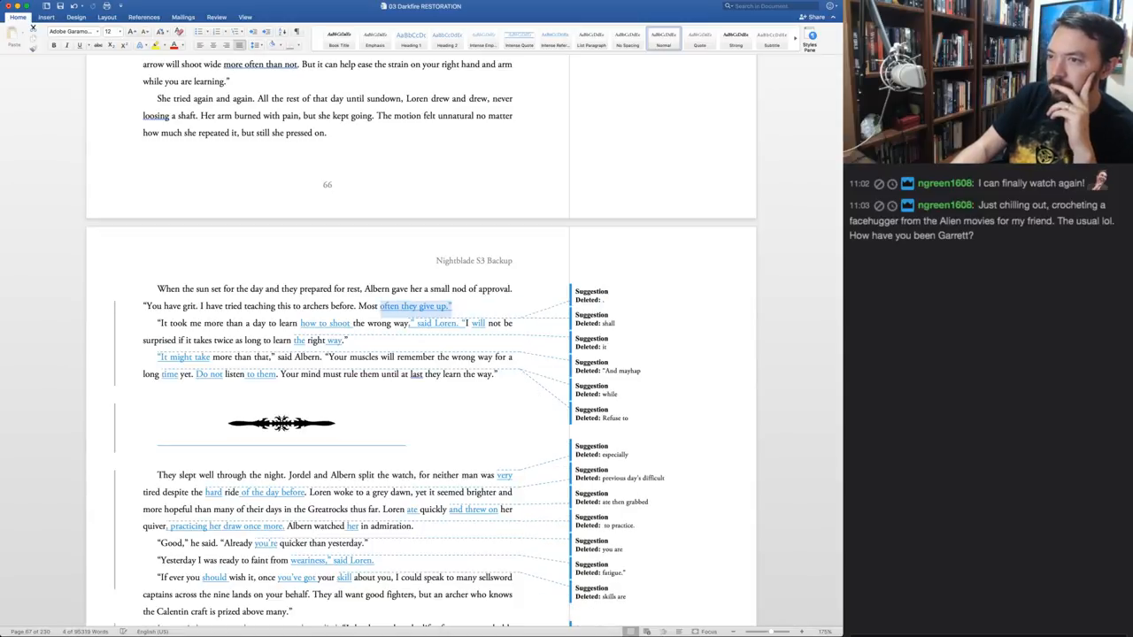
key("super+shift+a")
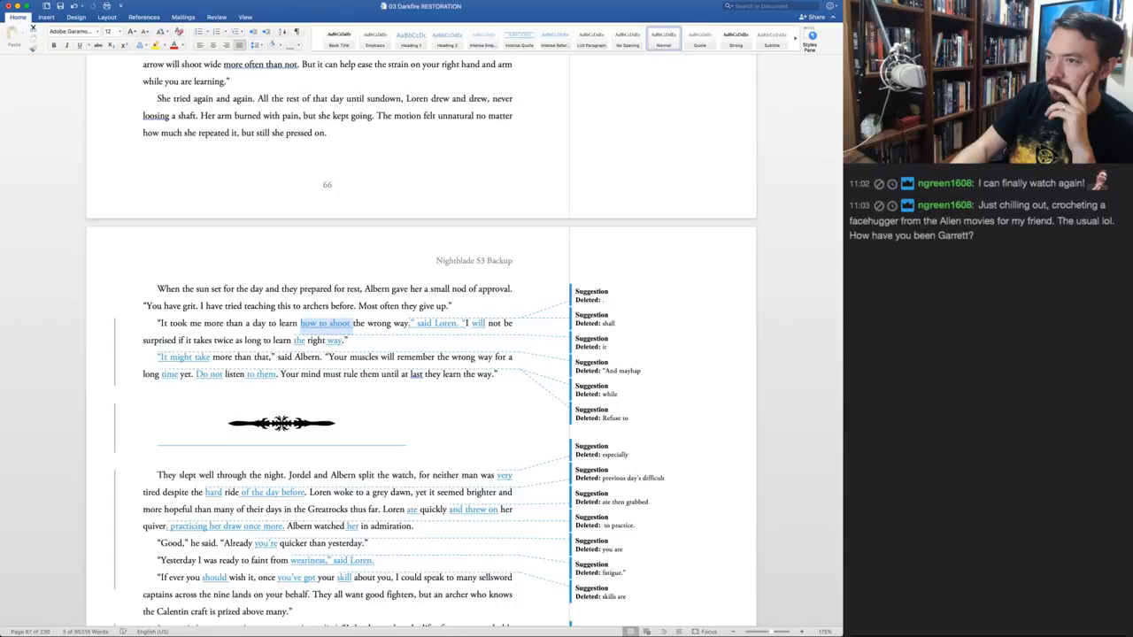
Accept the tracked changes in Loren's reply, including "how to shoot", "said Loren", "will" and "the right way"
key("super+shift+a")
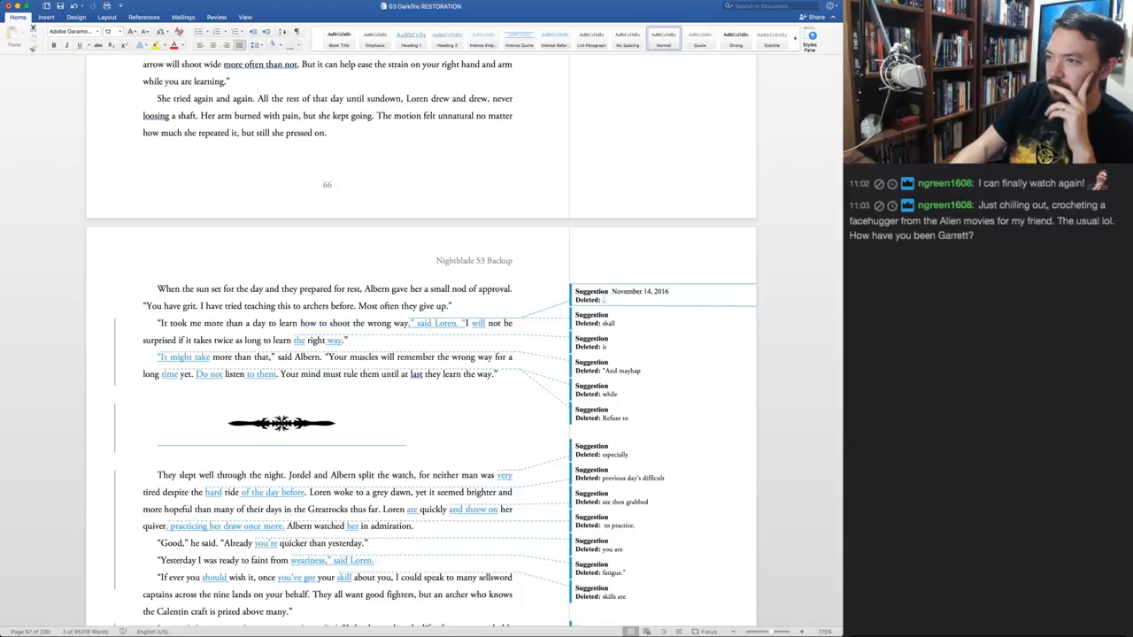
key("super+shift+a")
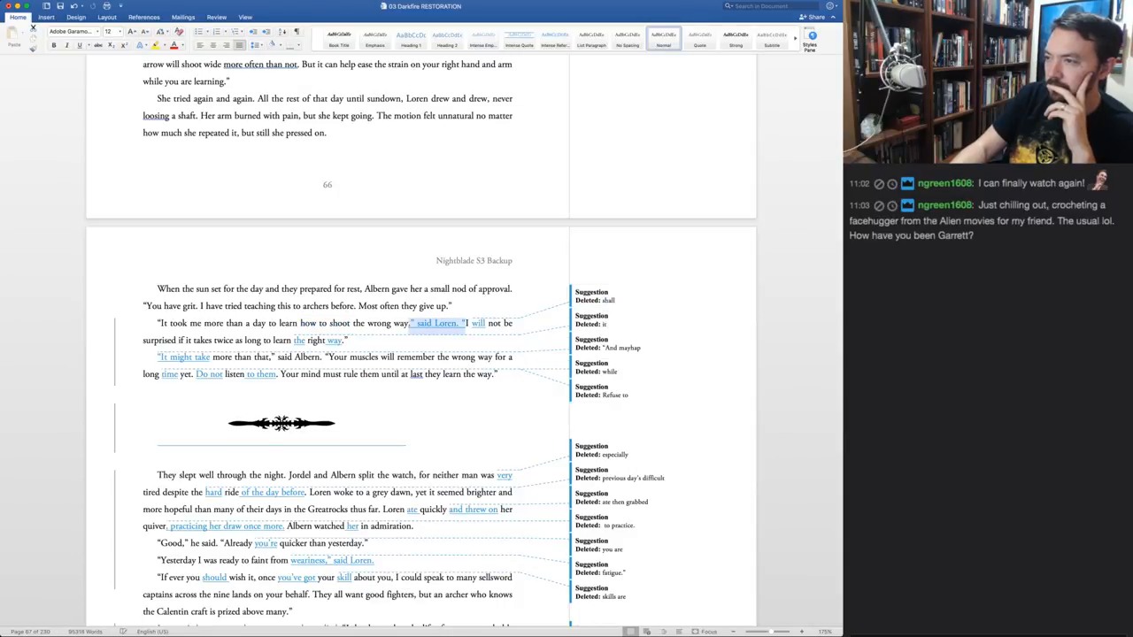
key("super+shift+a")
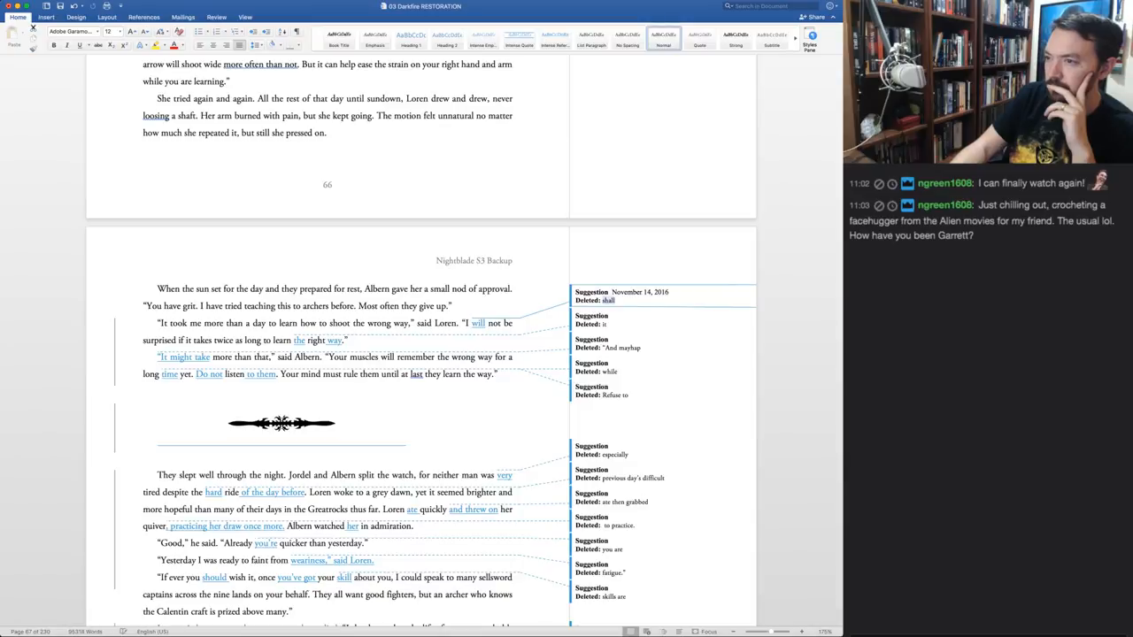
key("super+shift+a")
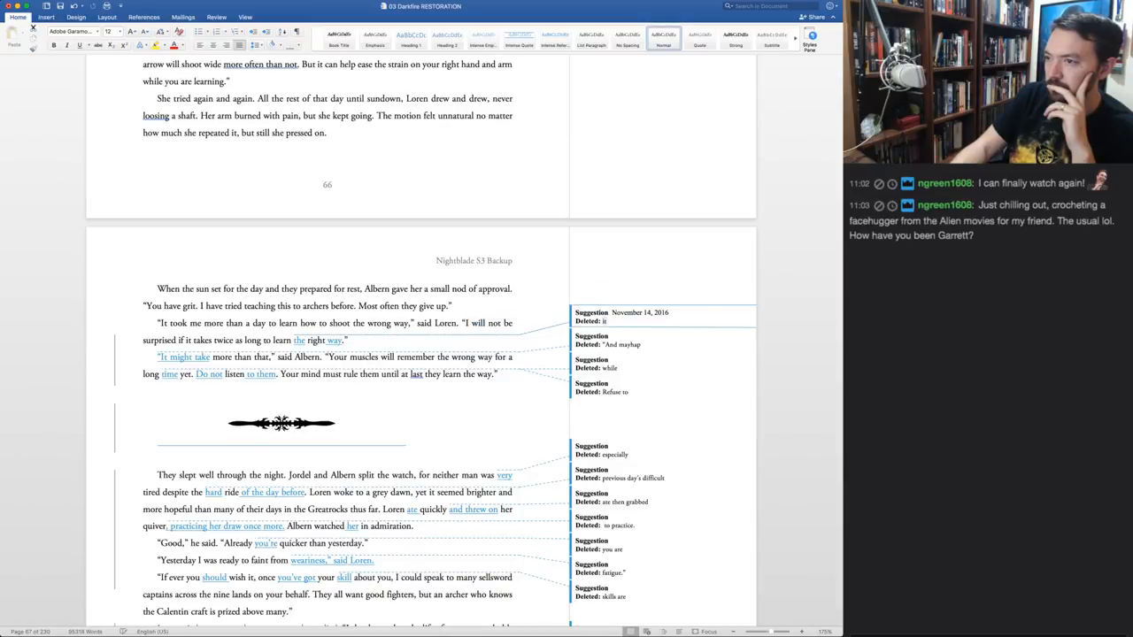
key("super+shift+a")
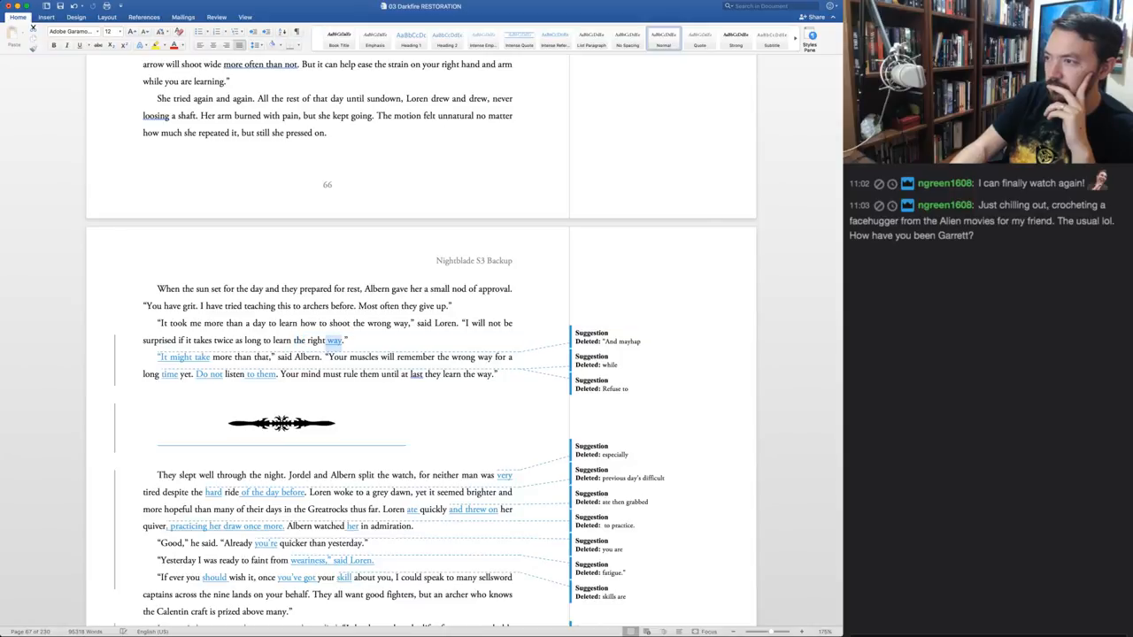
key("super+shift+a")
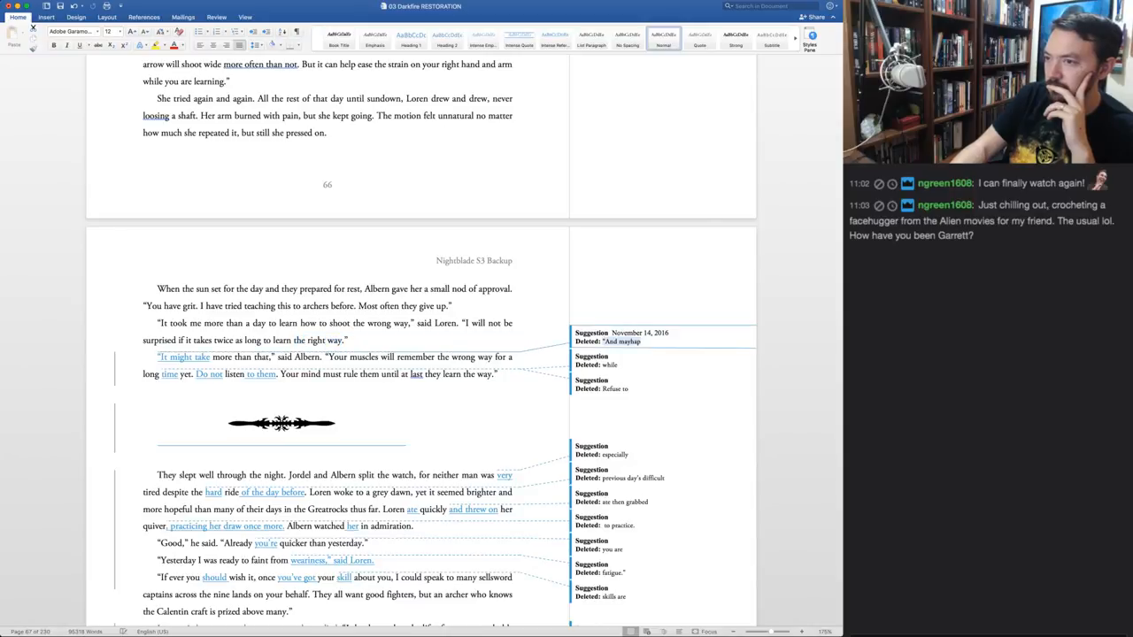
Accept "It might take" at the start of Albern's answer, and reject "time" to restore "a long while yet"
key("super+shift+a")
key("super+shift+a")
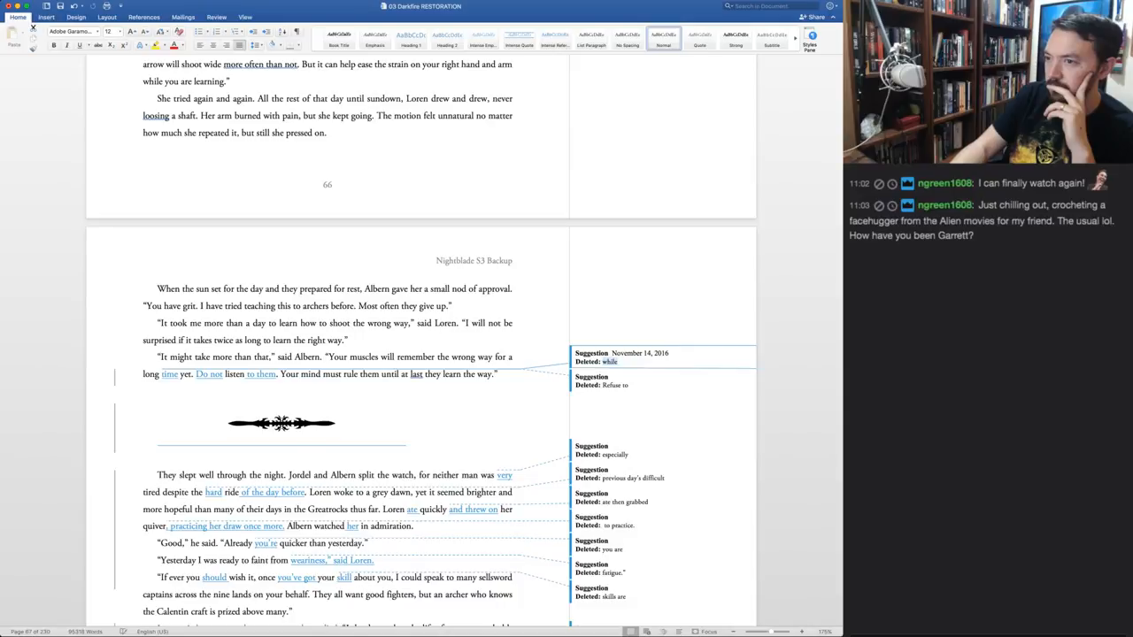
key("super+shift+r")
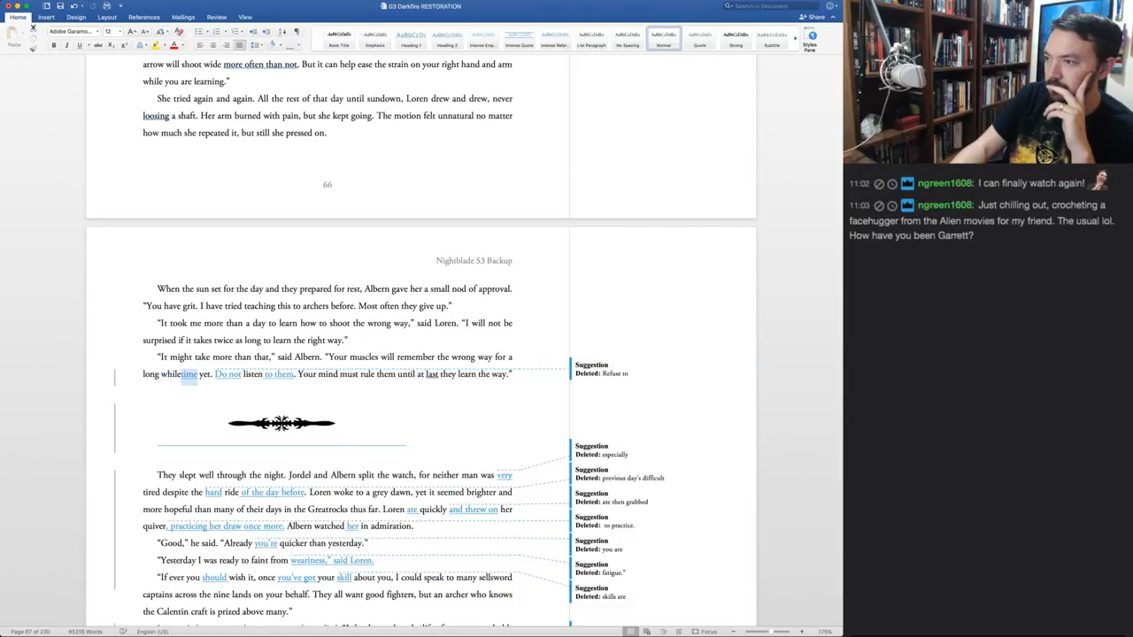
key("super+shift+r")
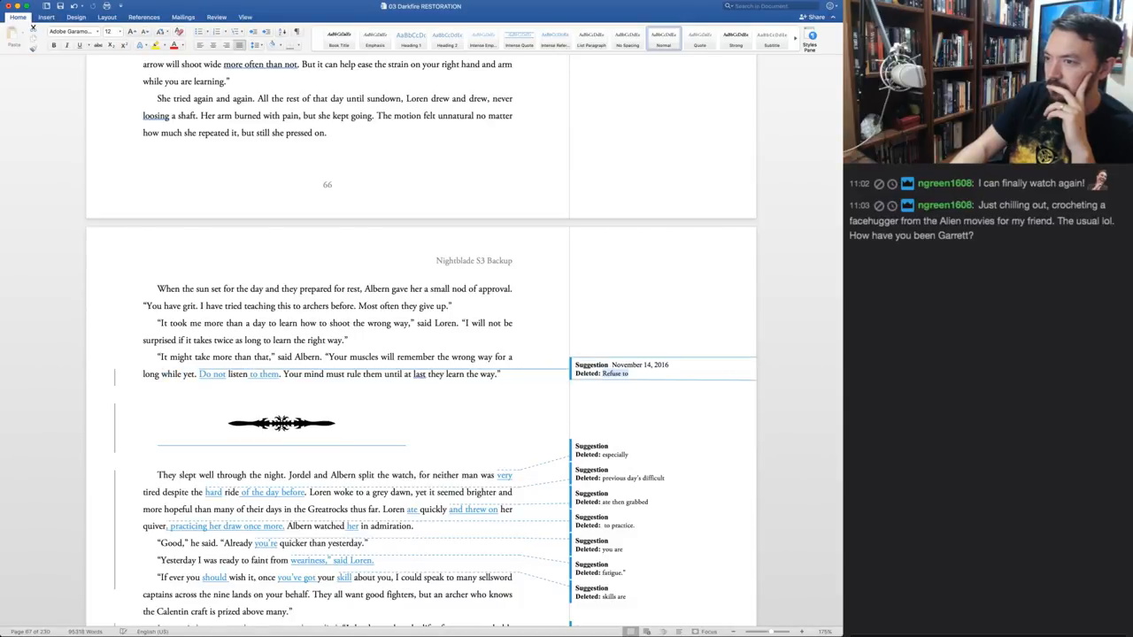
Accept "Do not" and "to them" around "listen", along with the tracked change at the scene-break ornament
key("super+shift+a")
key("super+shift+a")
key("super+shift+a")
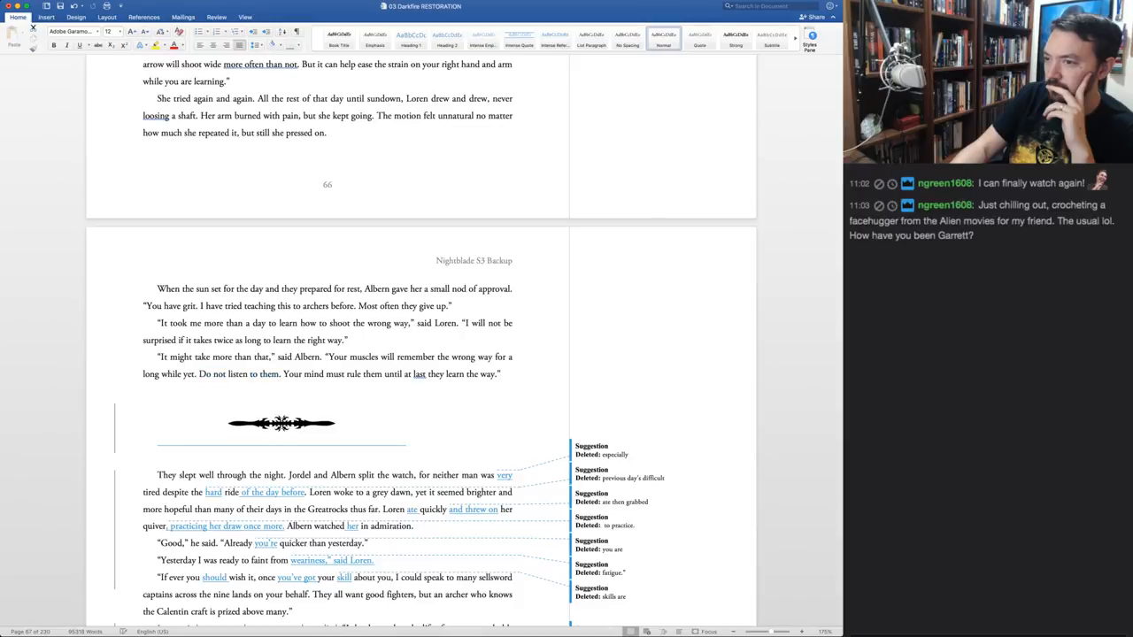
key("super+shift+a")
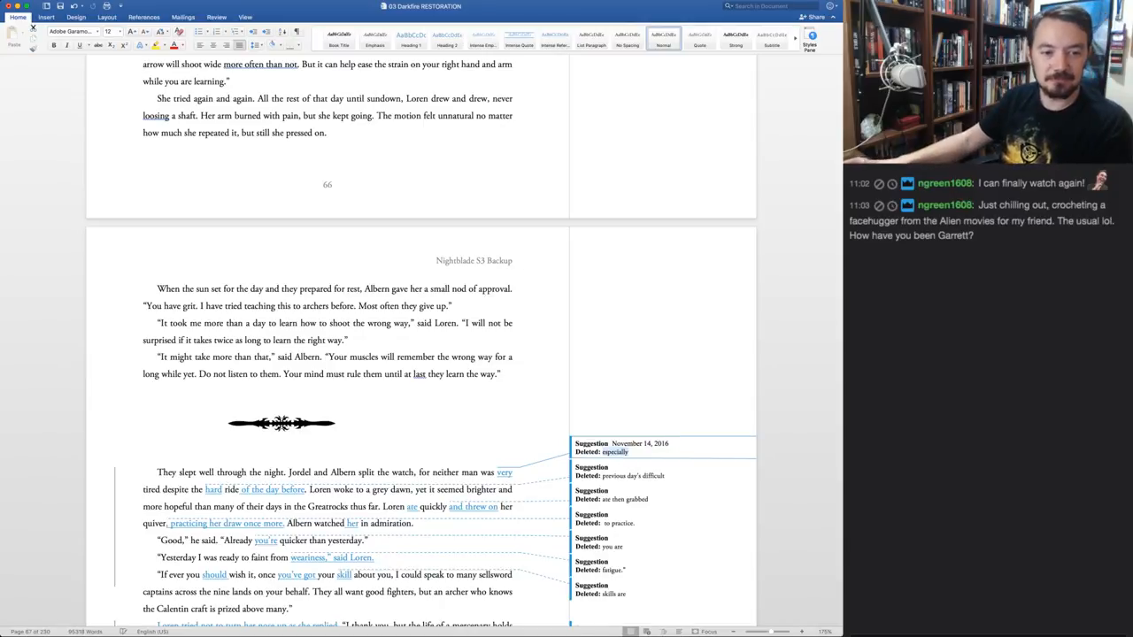
key("super+shift+a")
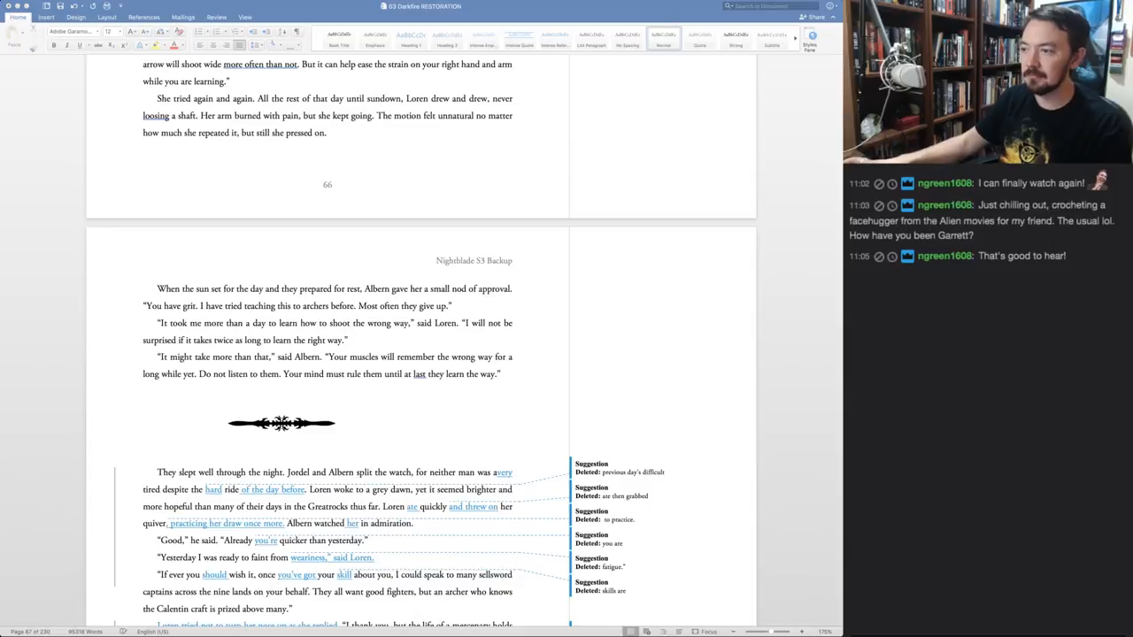
key("super+Tab")
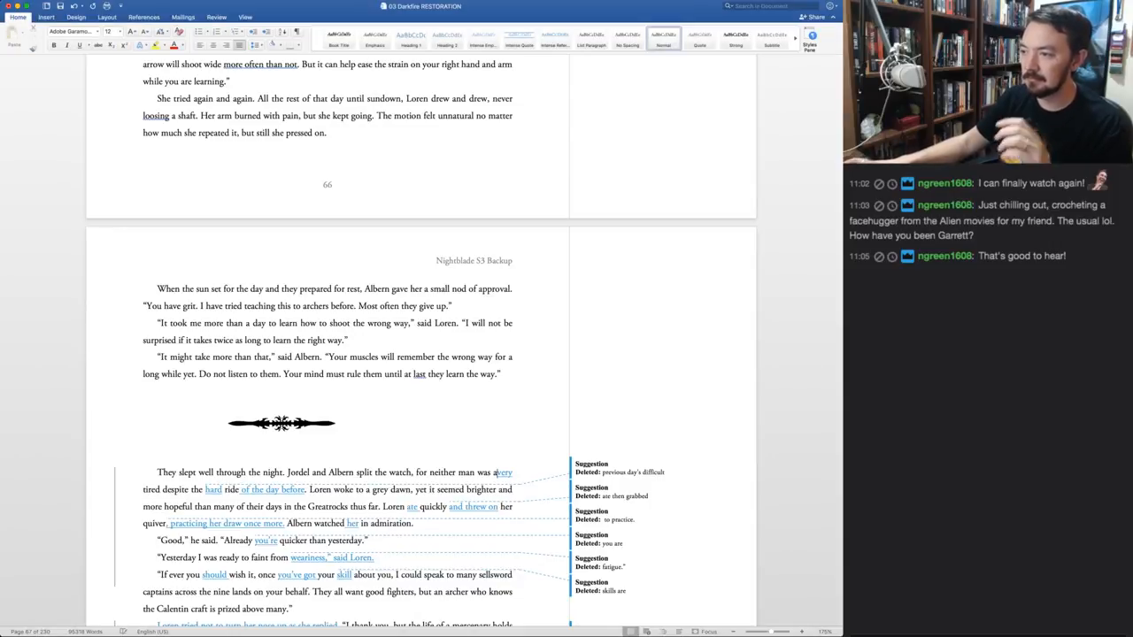
key("super+z")
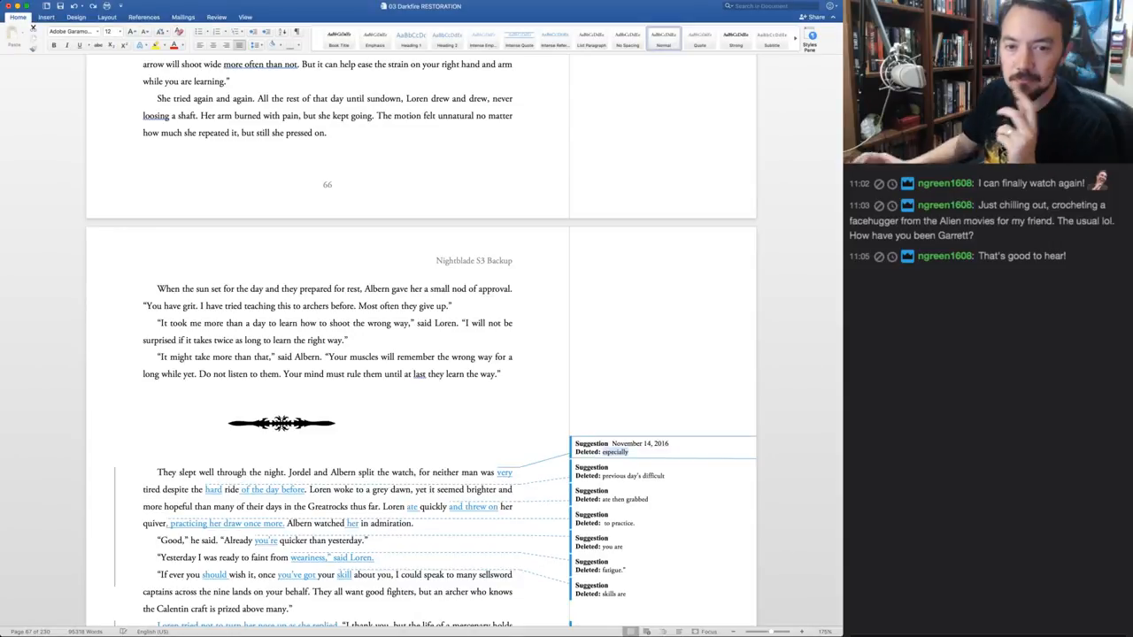
key("super+Tab")
key("super+Tab")
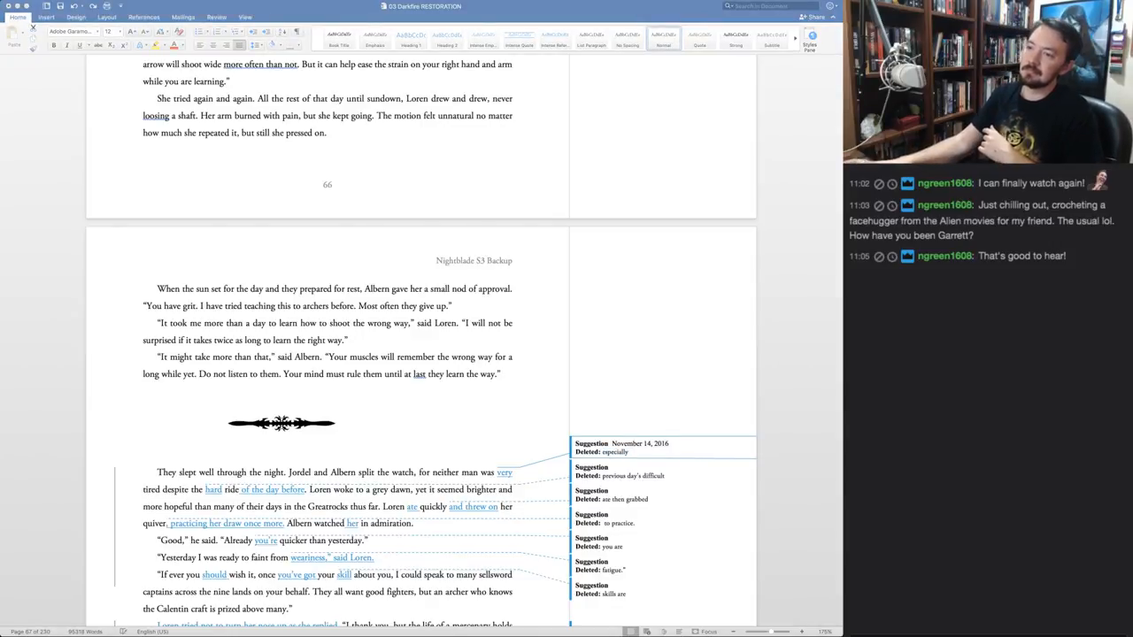
left_click(254, 374)
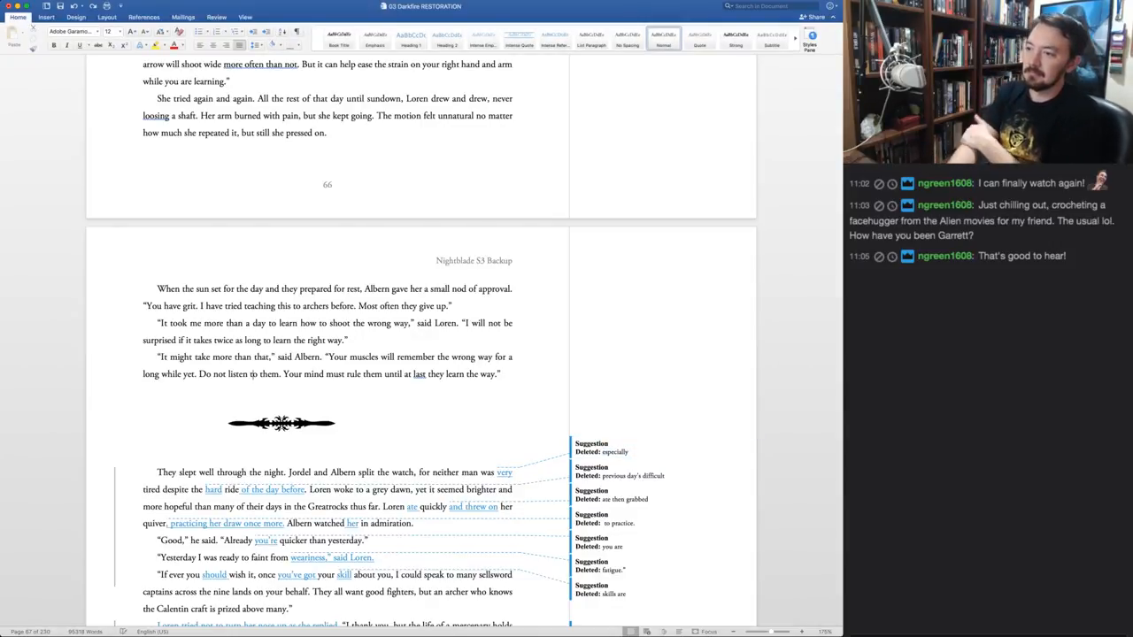
Accept the tracked changes "very" in place of "especially", "hard" and "of the day before" in the scene's opening lines
left_click(615, 453)
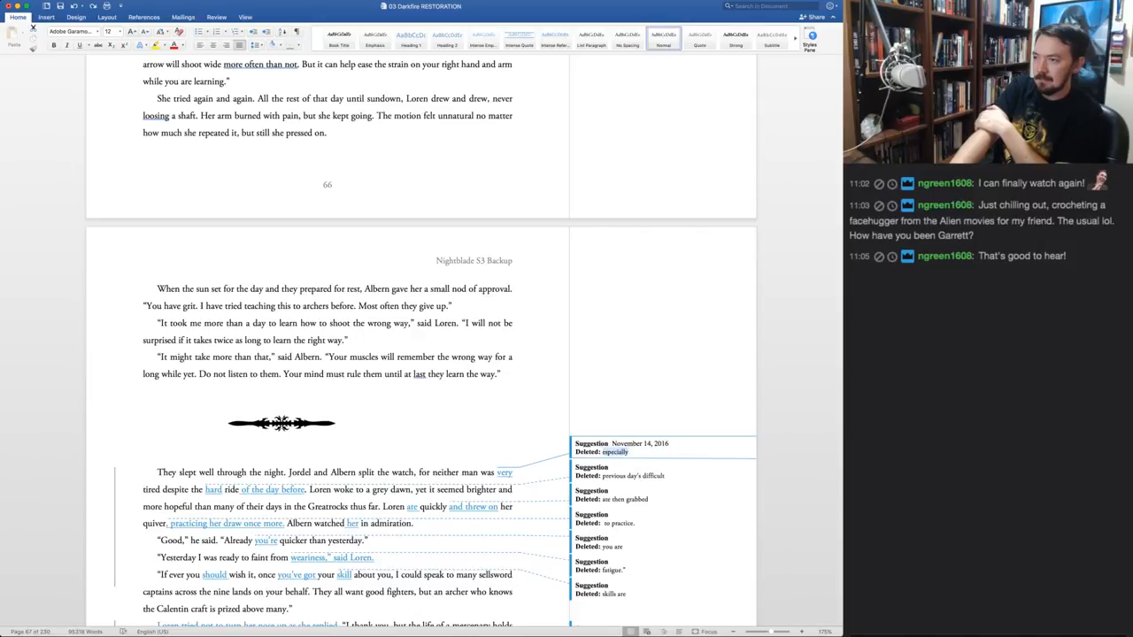
key("super+alt+a")
key("super+alt+a")
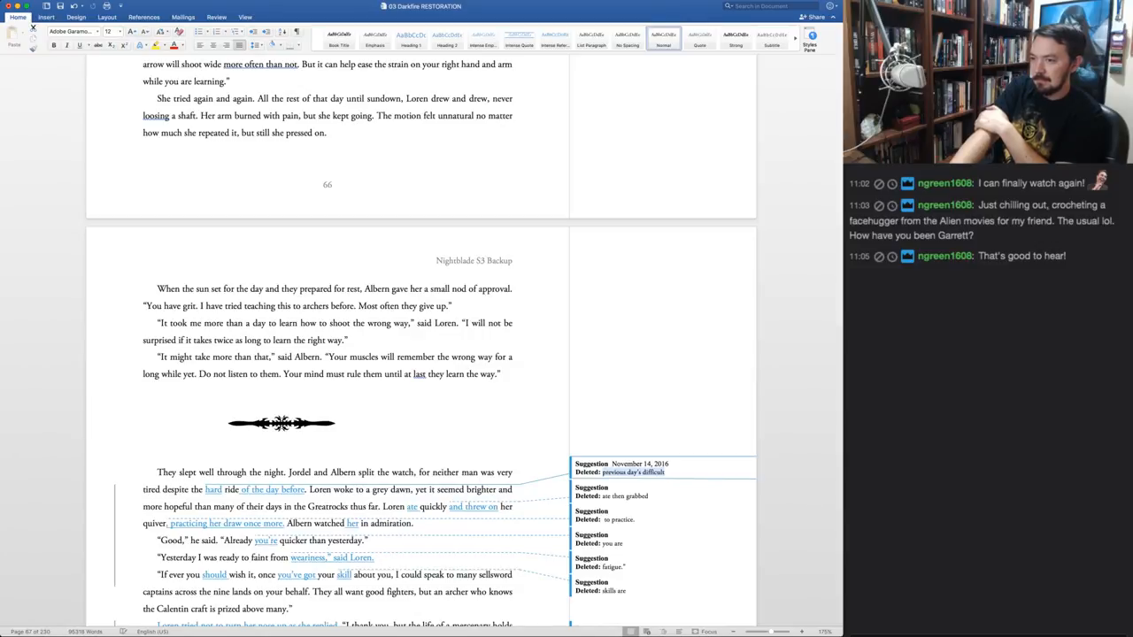
key("super+alt+a")
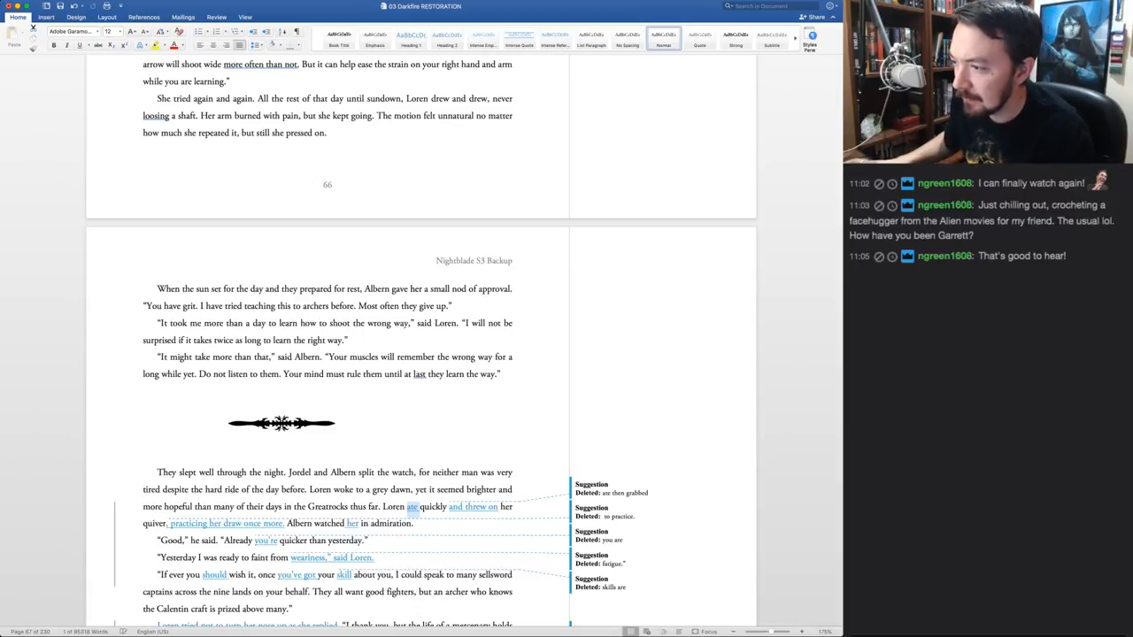
Replace "Loren" with "She" before "ate quickly", and accept the tracked changes "ate" and "and threw on" in that sentence
left_click(394, 507)
double_click(394, 507)
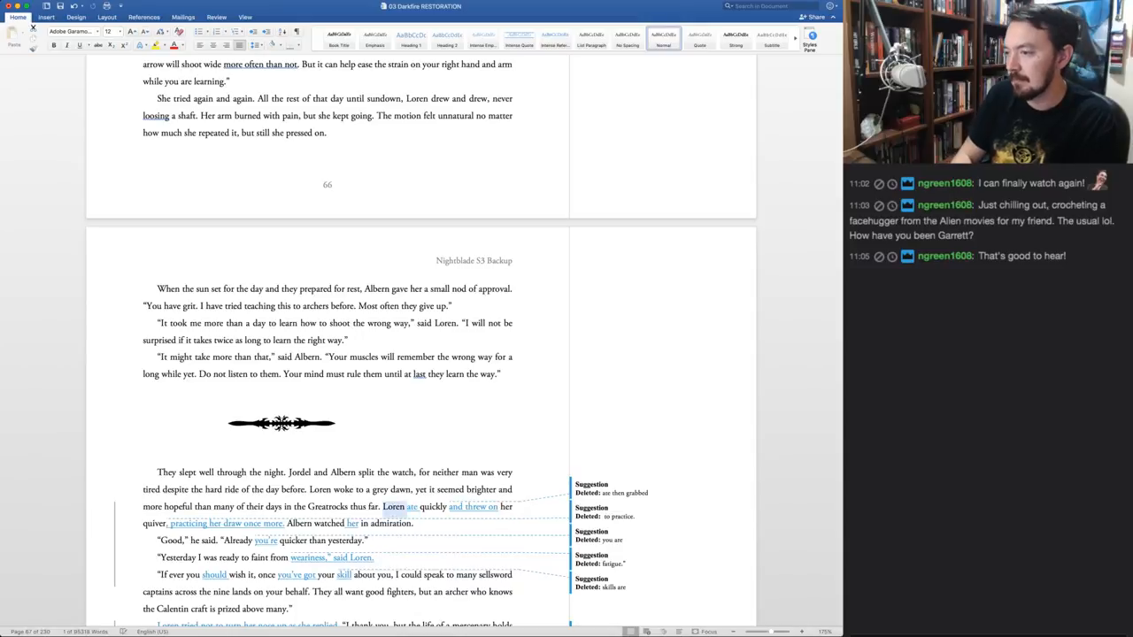
type("She")
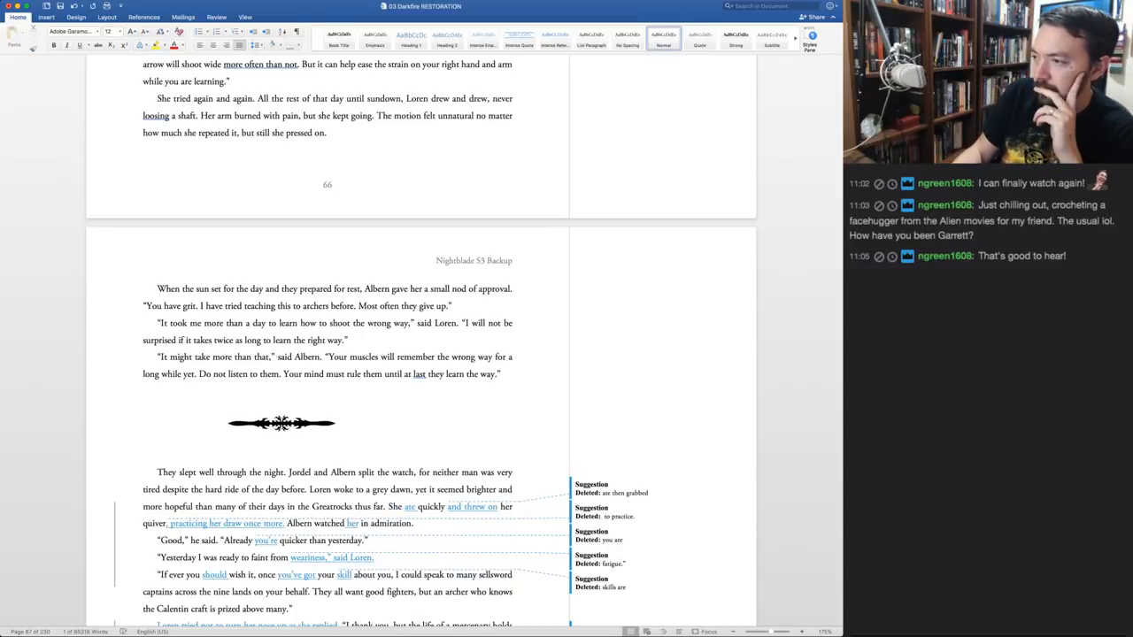
key("super+shift+a")
key("super+shift+a")
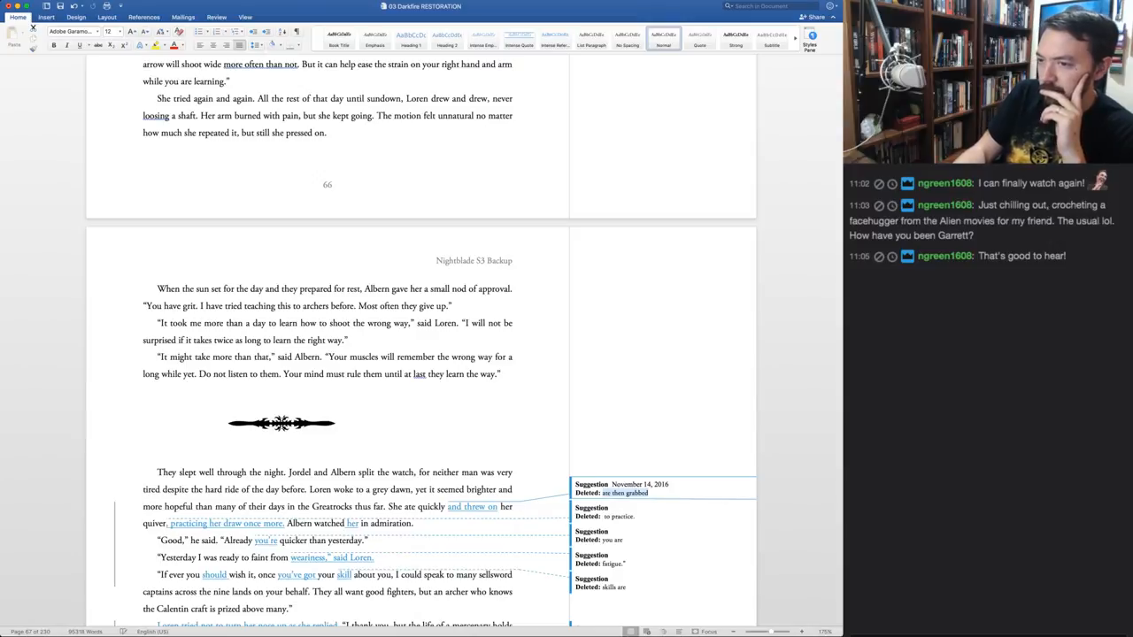
key("super+shift+a")
key("super+shift+a")
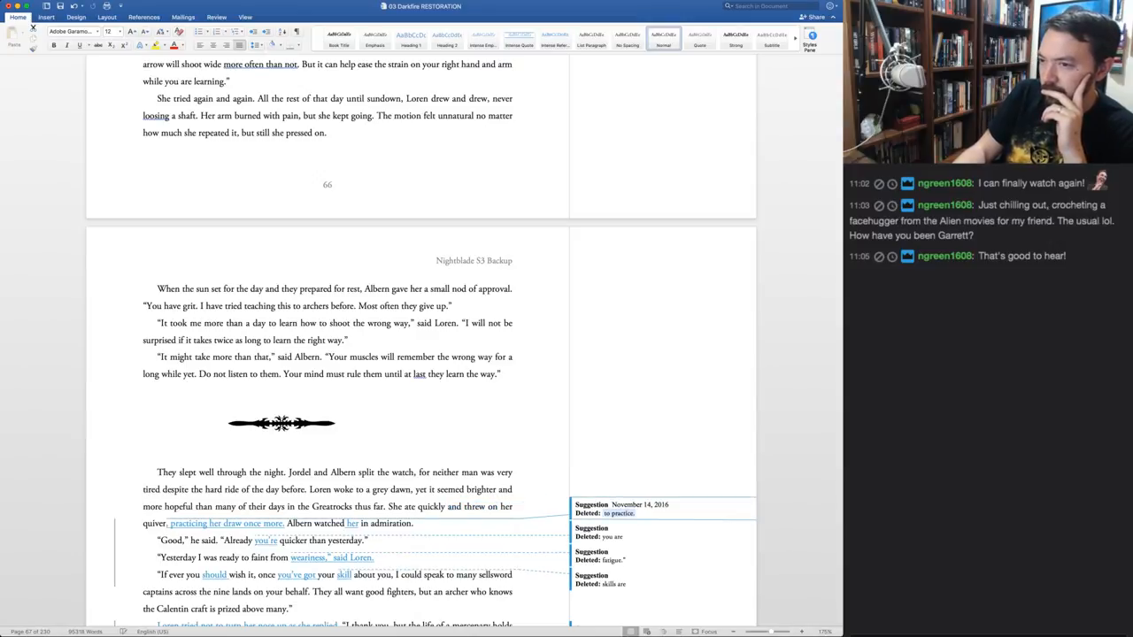
Reject "practicing her draw once more", "her" after "watched" and "you're", restoring "to practice" and "you are"
key("super+shift+r")
key("super+shift+r")
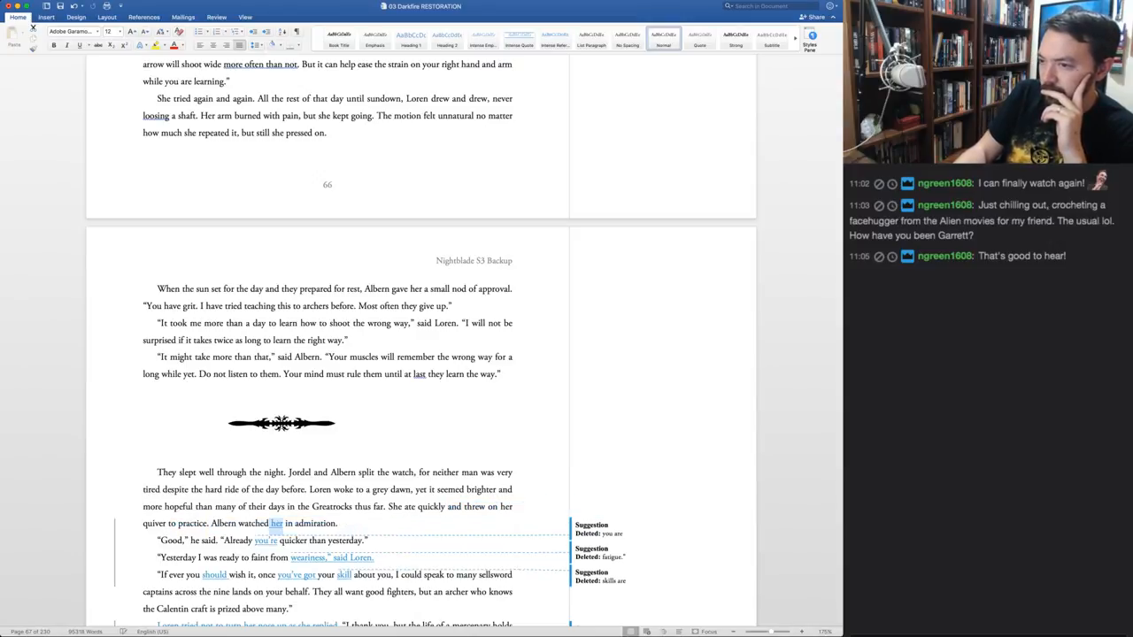
key("super+shift+r")
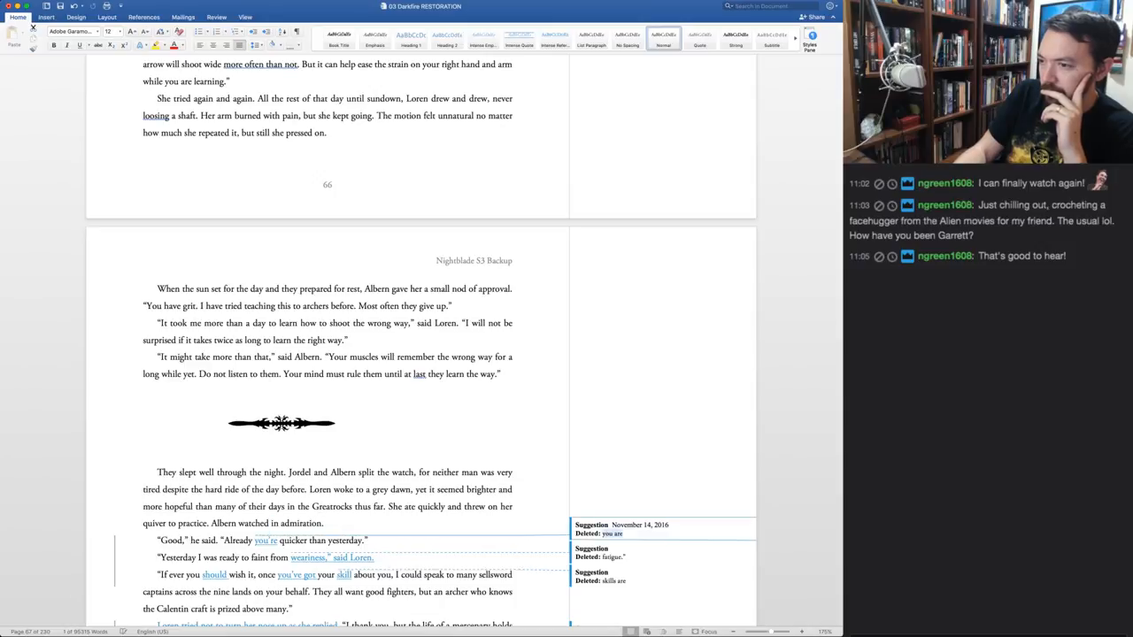
key("super+shift+r")
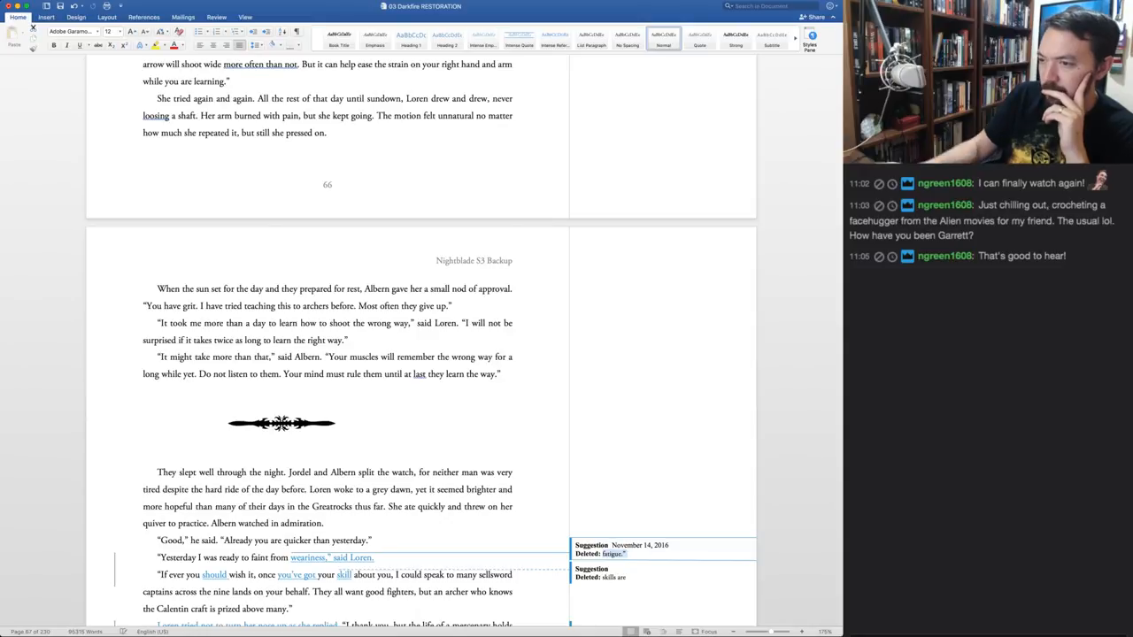
Reject the tracked change ending Loren's "ready to faint" line, and replace the restored "fatigue" with "weariness"
key("super+shift+r")
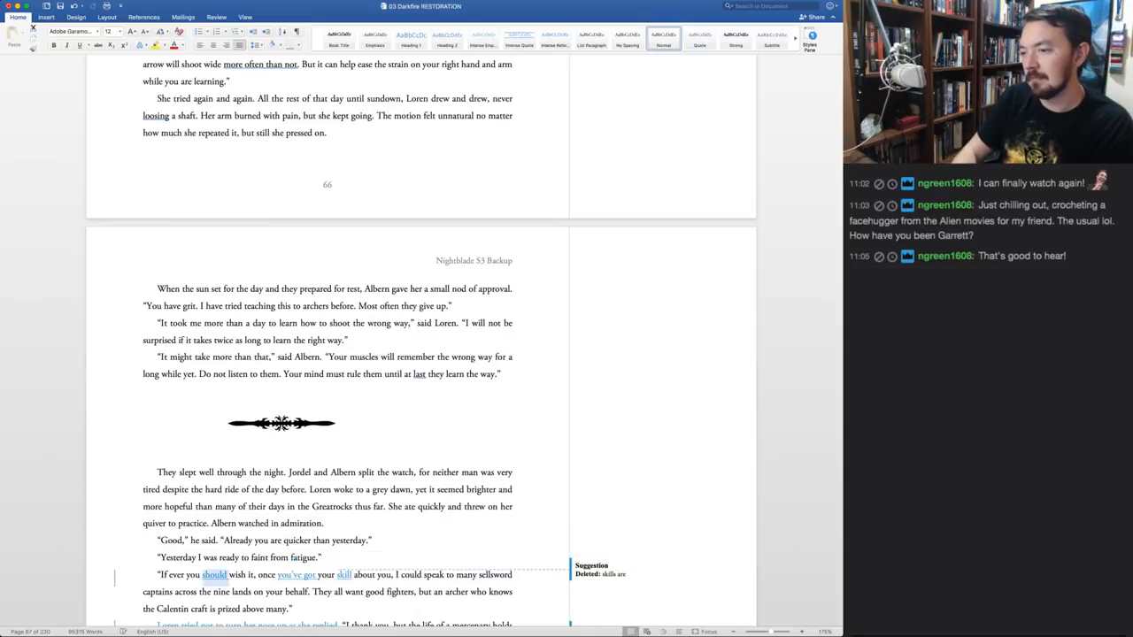
double_click(303, 558)
type("weariness")
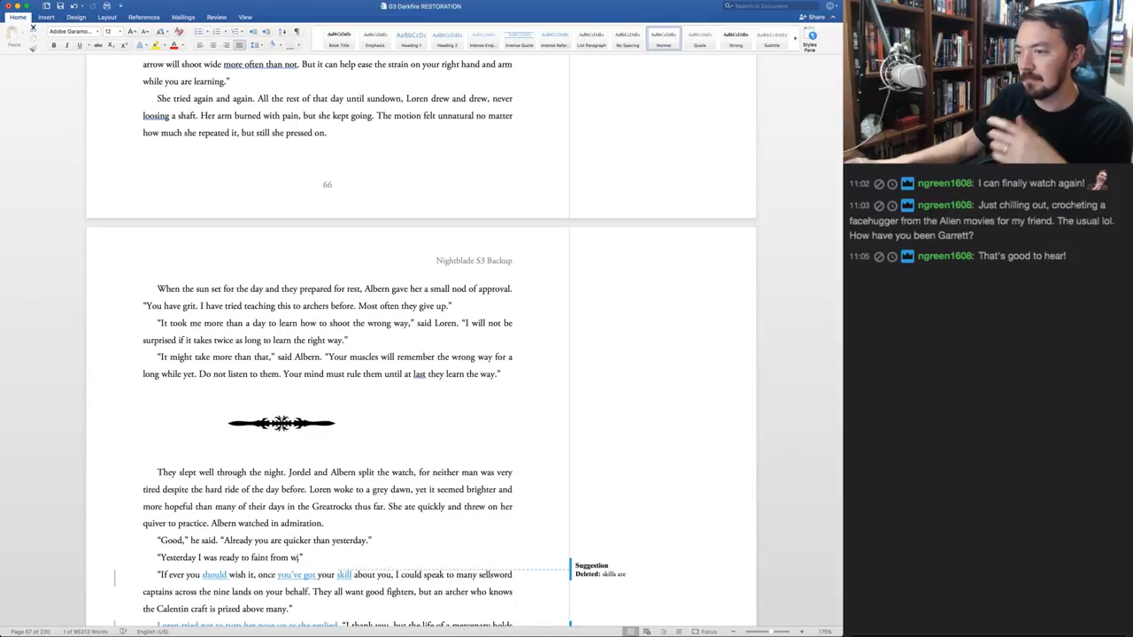
In Albern's sellsword line, accept "should", change "you've got" to "you have", and accept "skill" in place of "skills are"
scroll(421, 340, "down", 5)
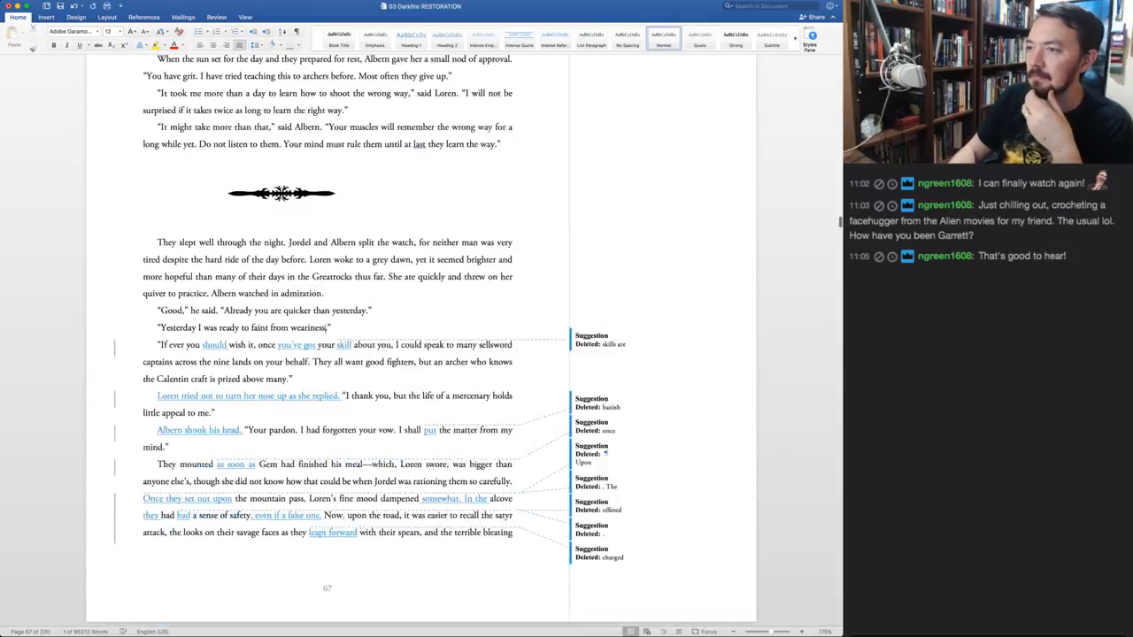
double_click(214, 325)
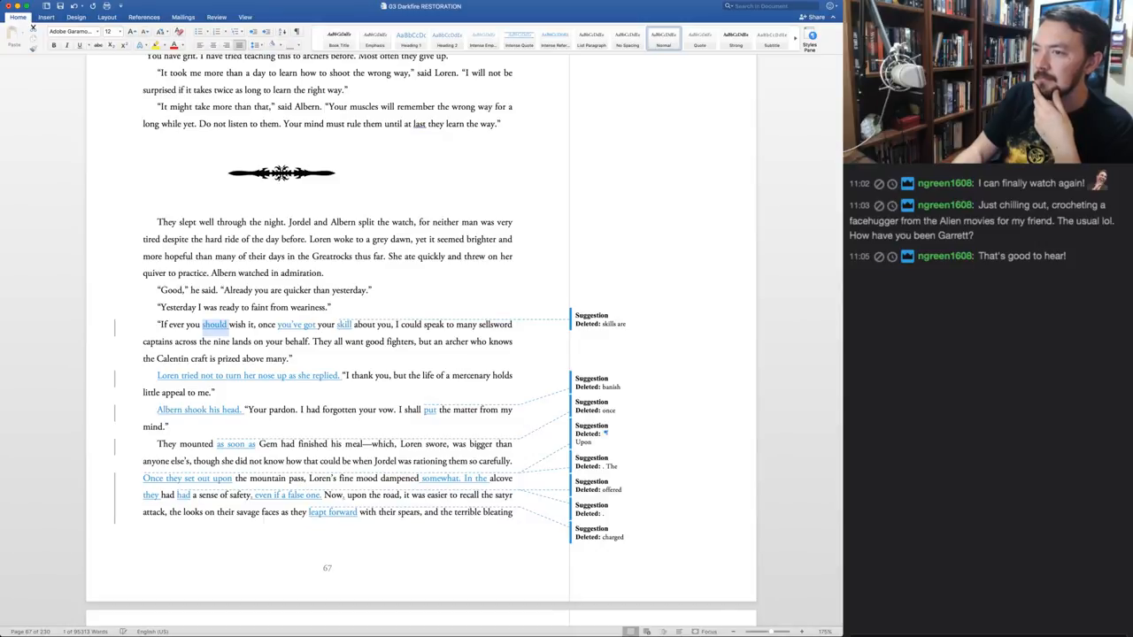
key("ctrl+alt+a")
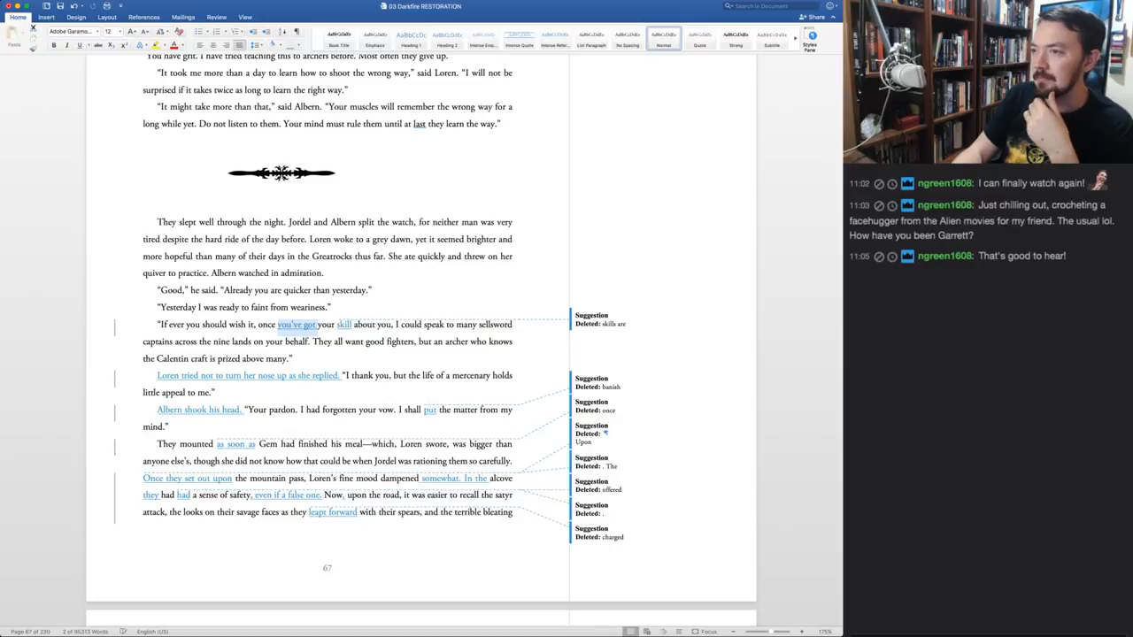
left_click(292, 325)
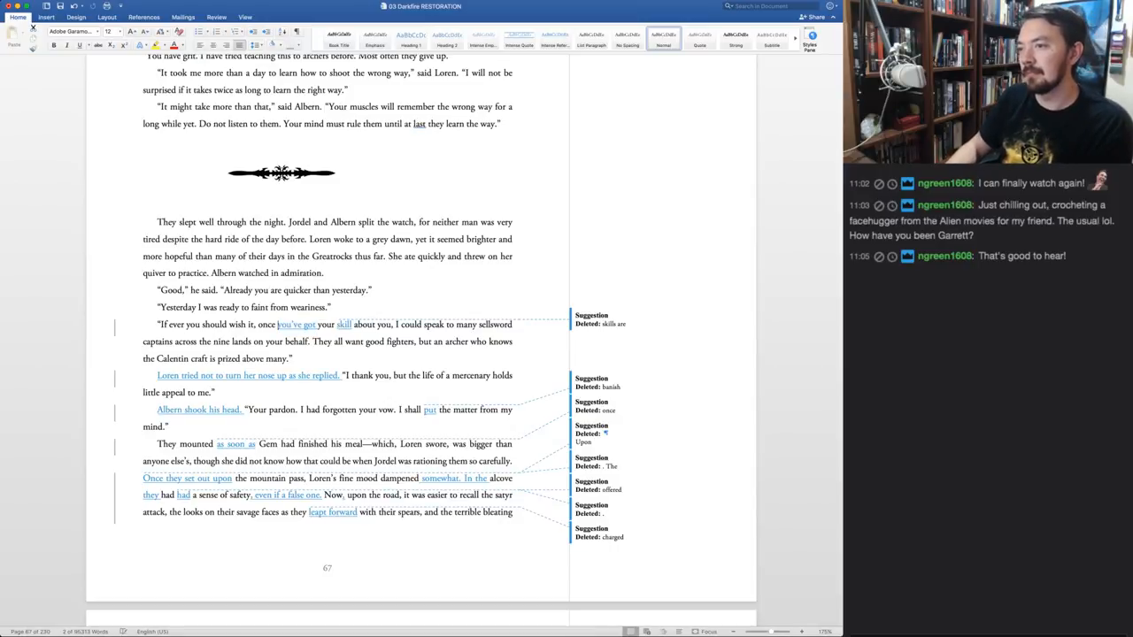
left_click_drag(292, 325, 315, 325)
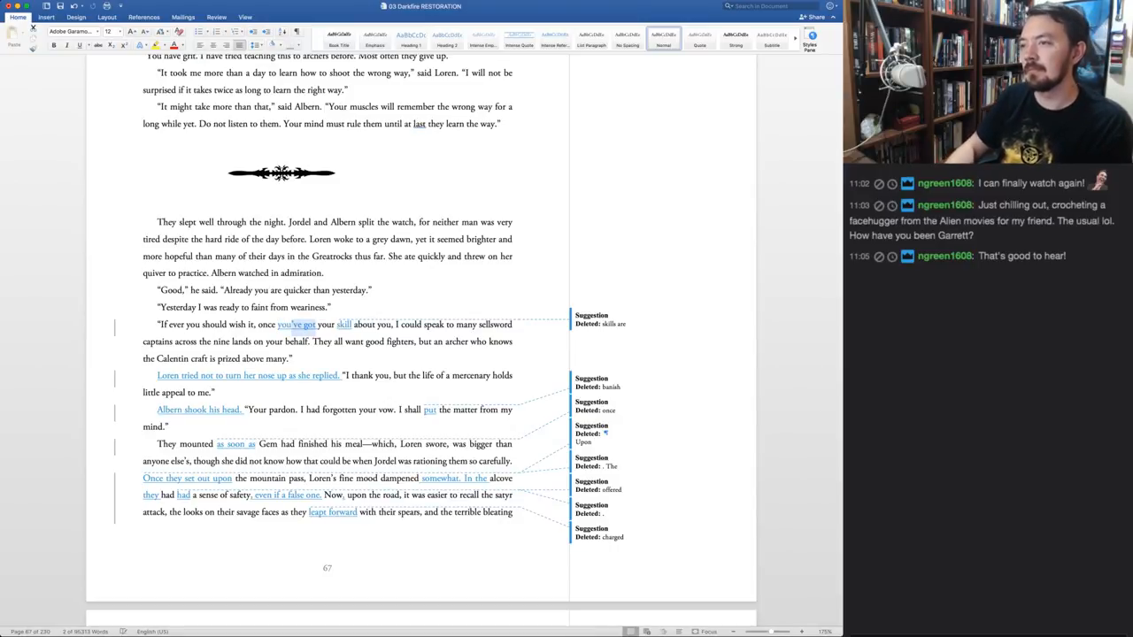
type("have")
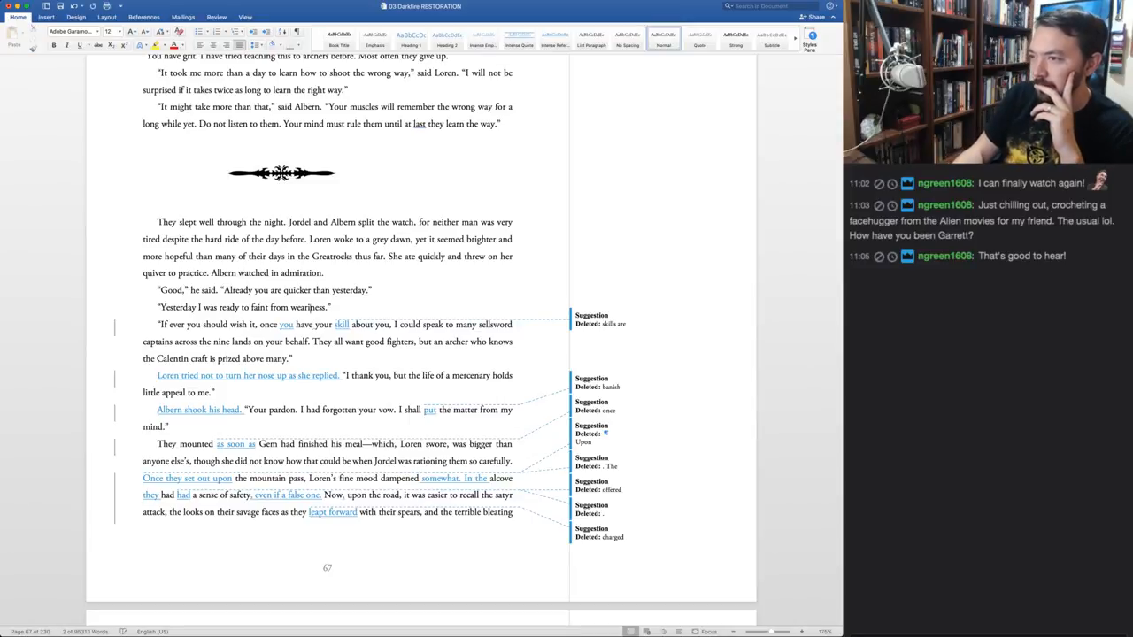
key("super+alt+a")
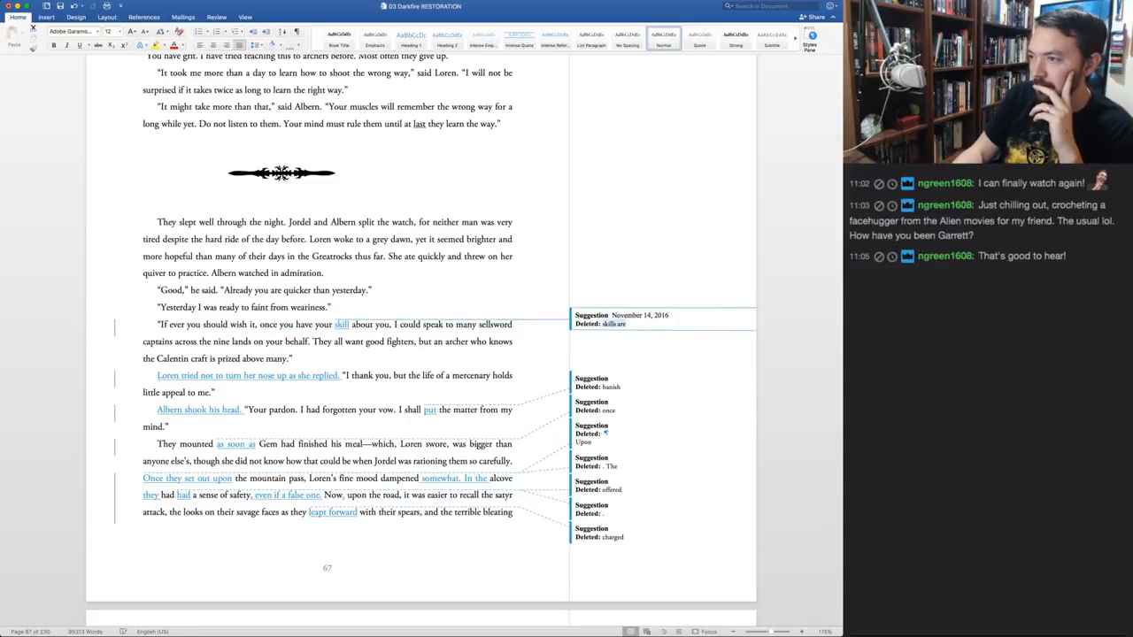
key("super+alt+a")
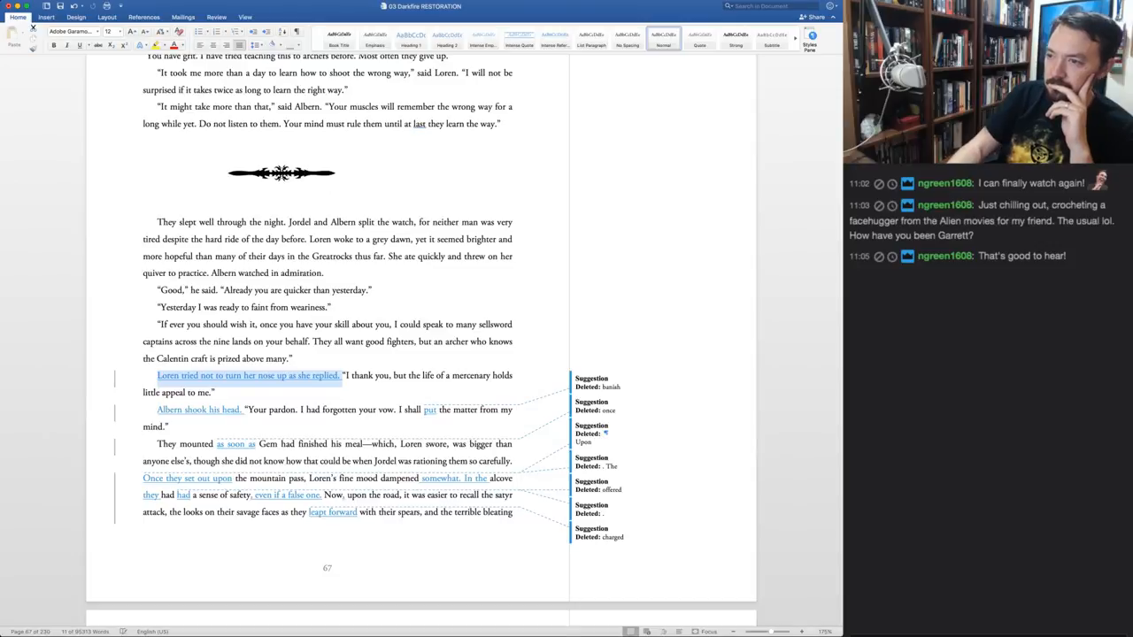
Accept "Loren tried not to turn her nose up as she replied.", "Albern shook his head.", "put" and "as soon as"
key("super+alt+a")
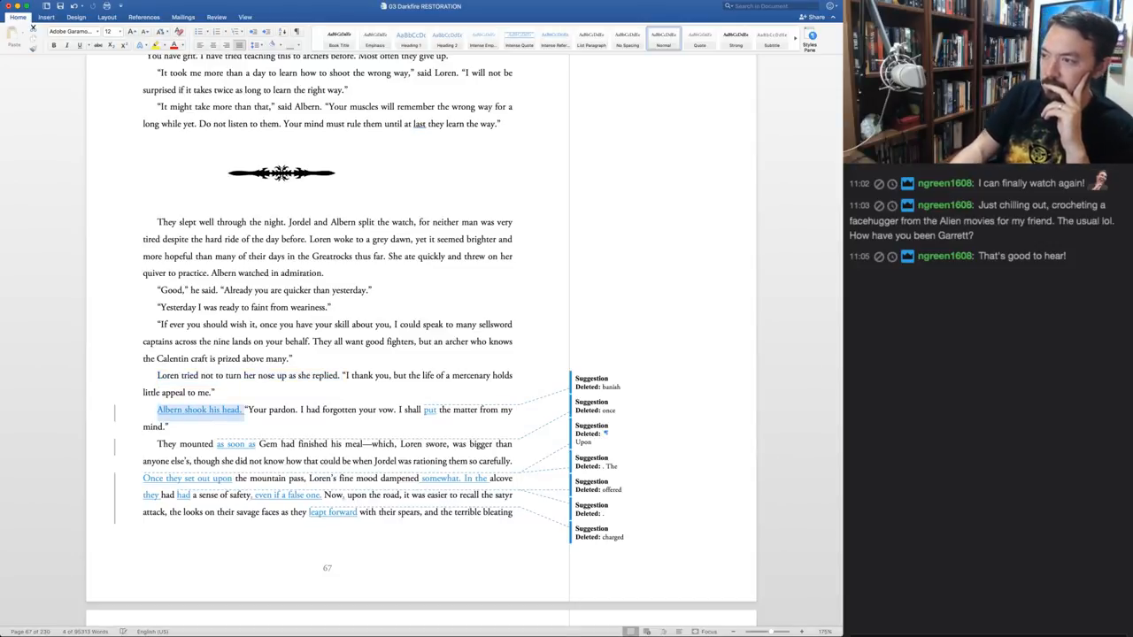
key("super+alt+a")
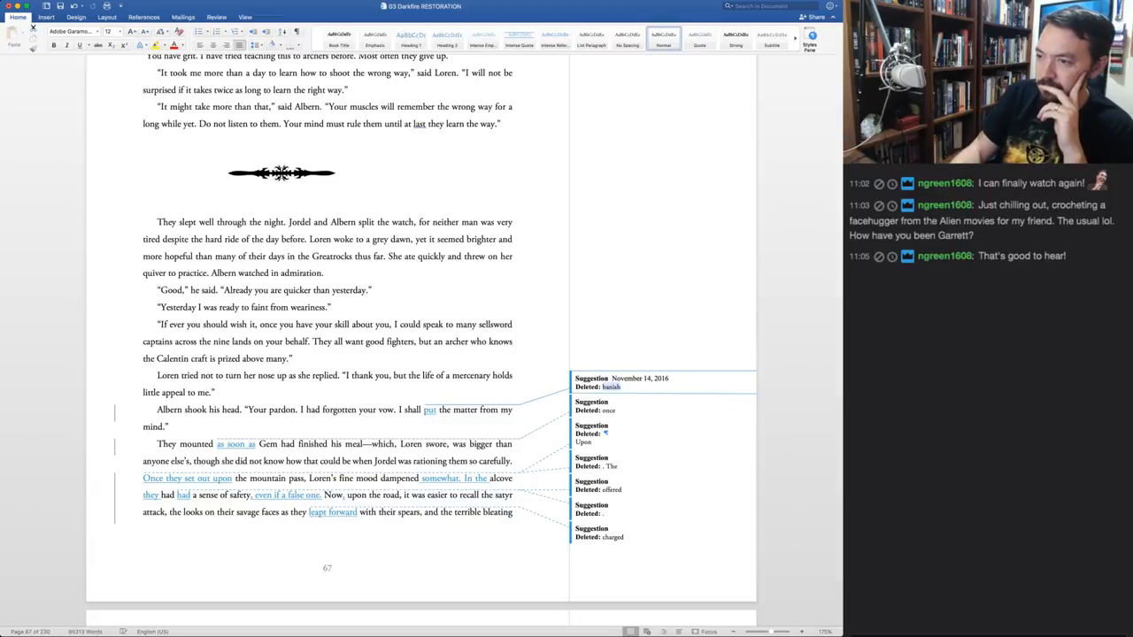
key("super+alt+a")
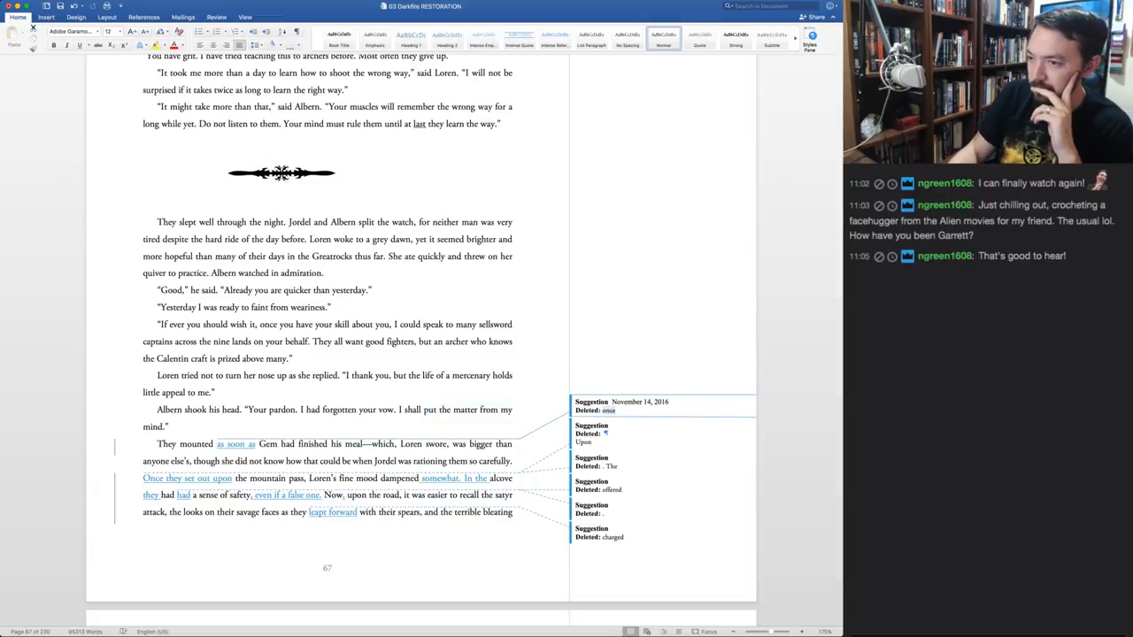
key("super+alt+a")
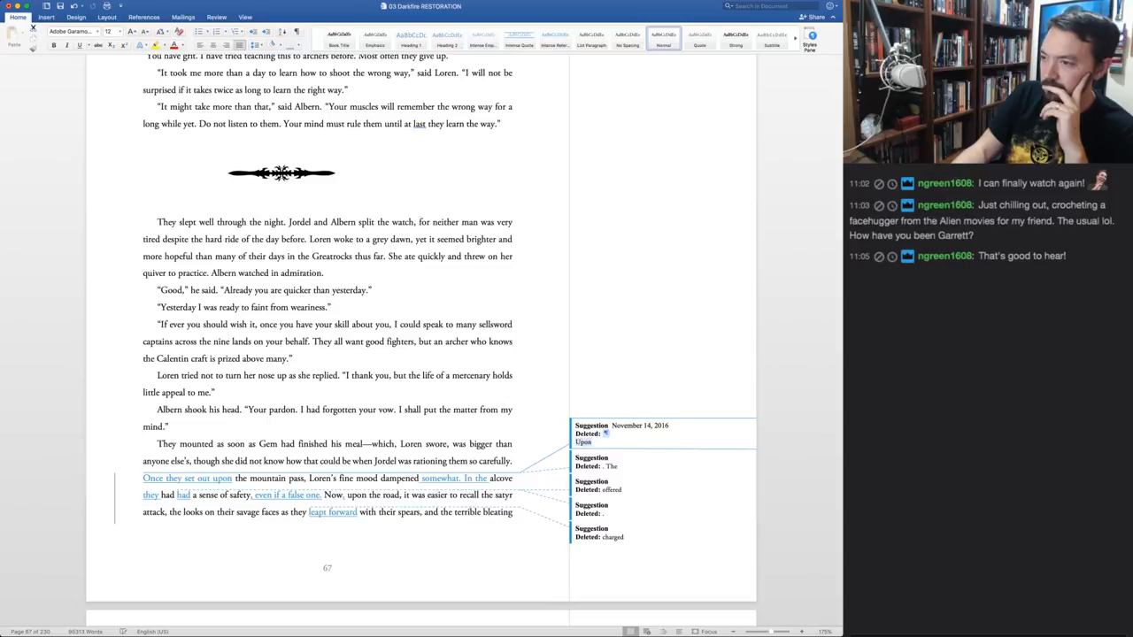
Accept "Once they set out upon", reject "somewhat. In the" after "dampened", and reword "The alcove" as "In the alcove"
key("super+alt+a")
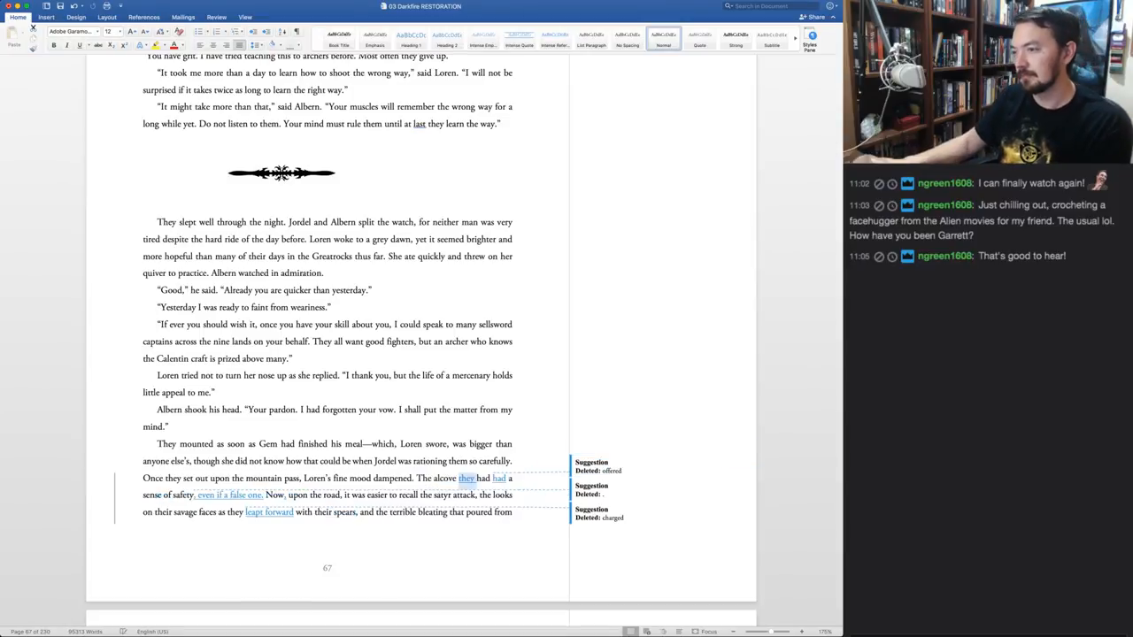
key("super+alt+r")
left_click(435, 478)
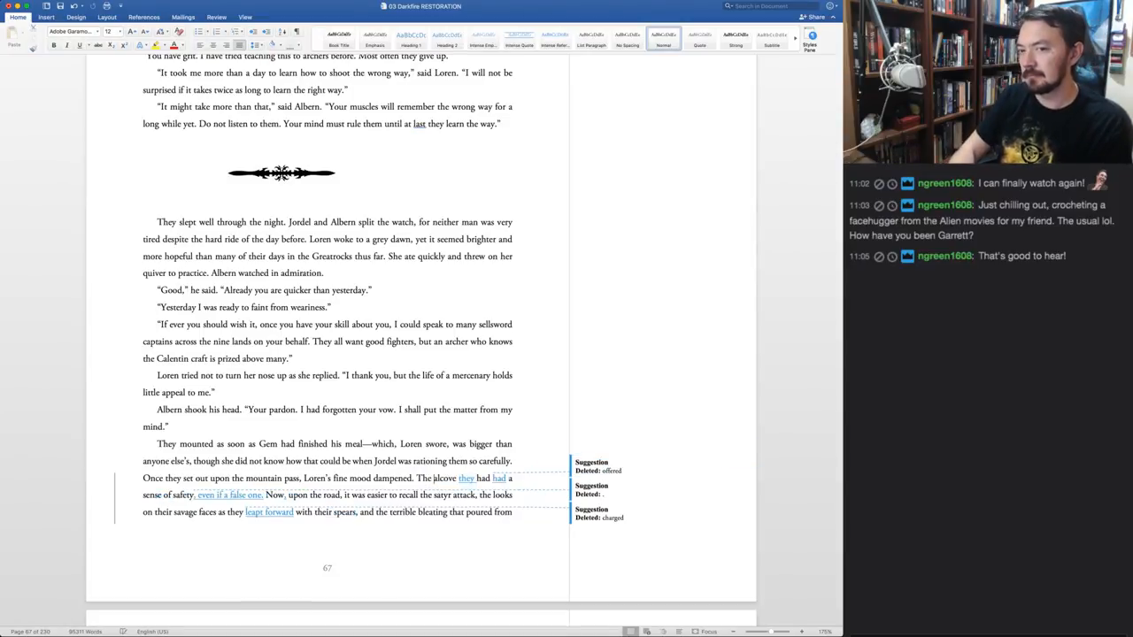
key("alt+Left")
key("shift+Right")
type("In t")
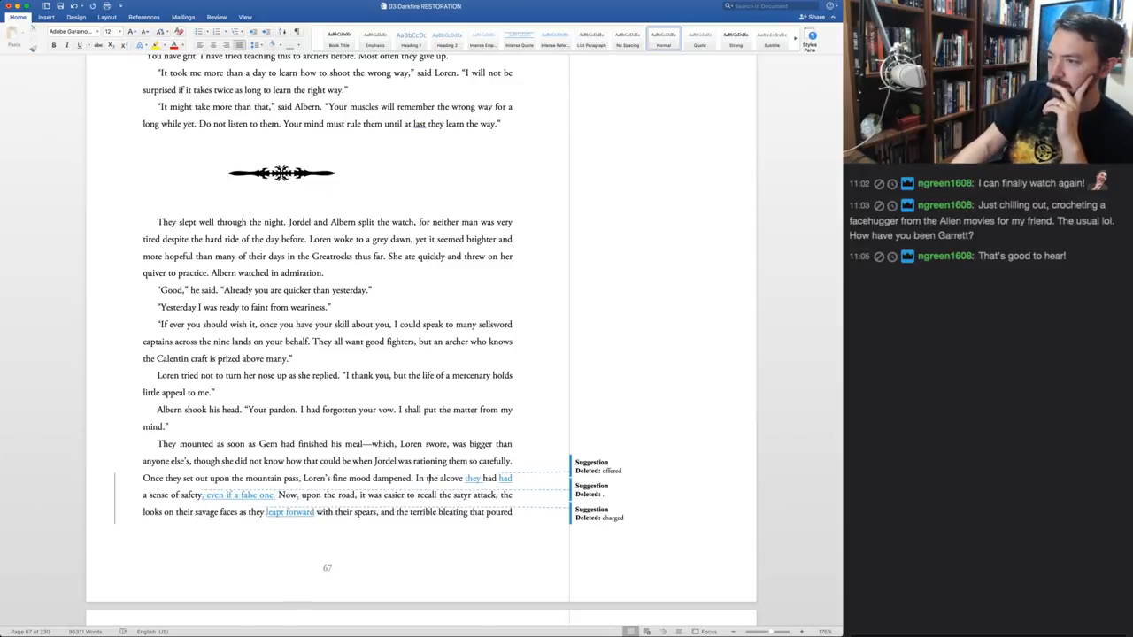
Accept the tracked changes "they", "had", "even if a false one" and the comma after "Now" in the mountain pass passage
key("super+alt+a")
key("super+alt+a")
key("super+alt+a")
key("super+alt+a")
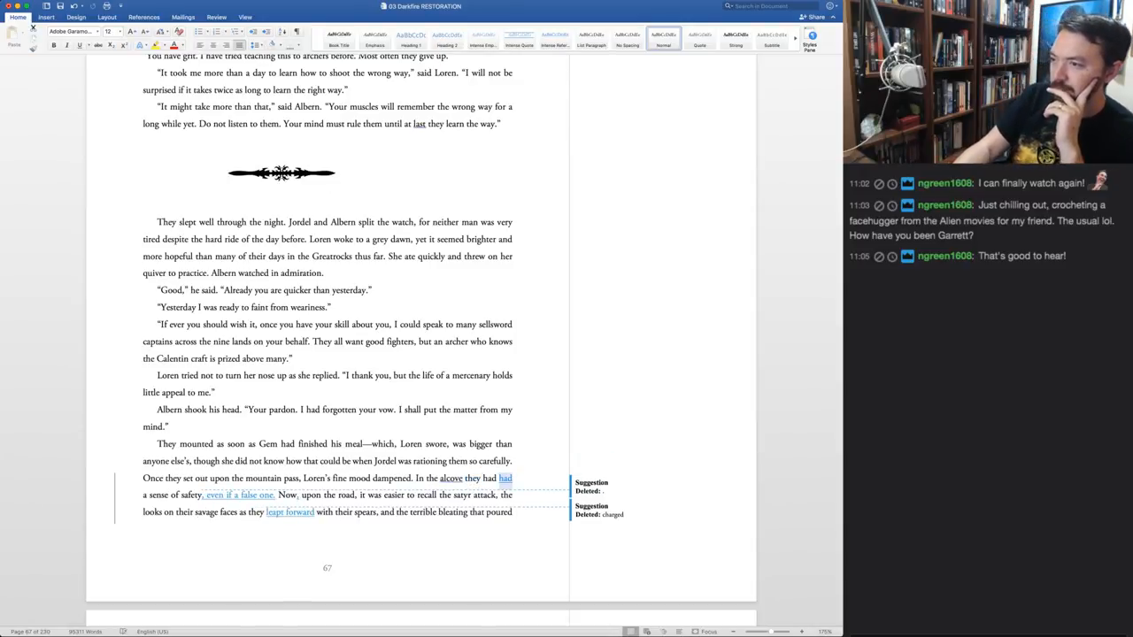
key("super+alt+a")
key("super+alt+a")
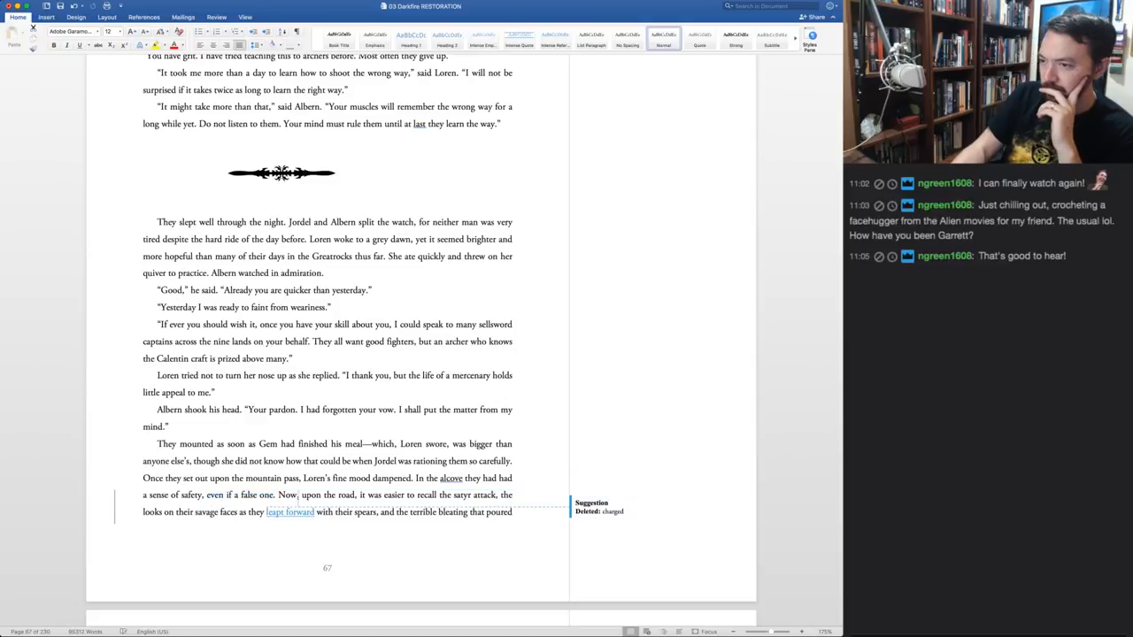
key("super+alt+a")
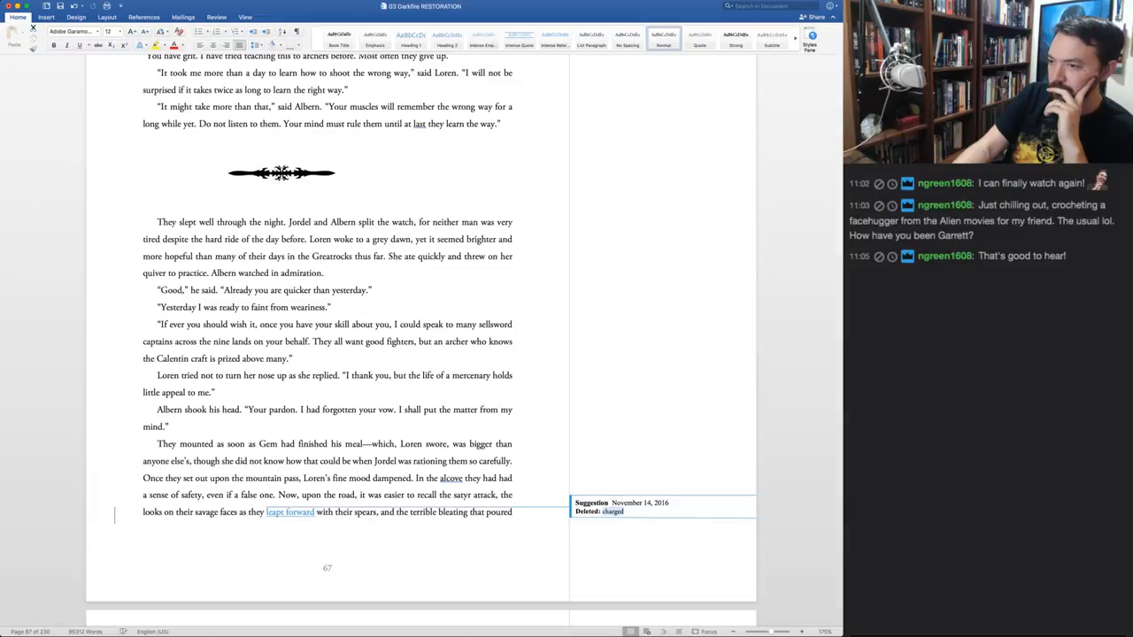
Restore "charged" in place of "leapt forward", accept "She" in place of "Loren", and reject "occasionally" after "mountainside"
key("super+alt+r")
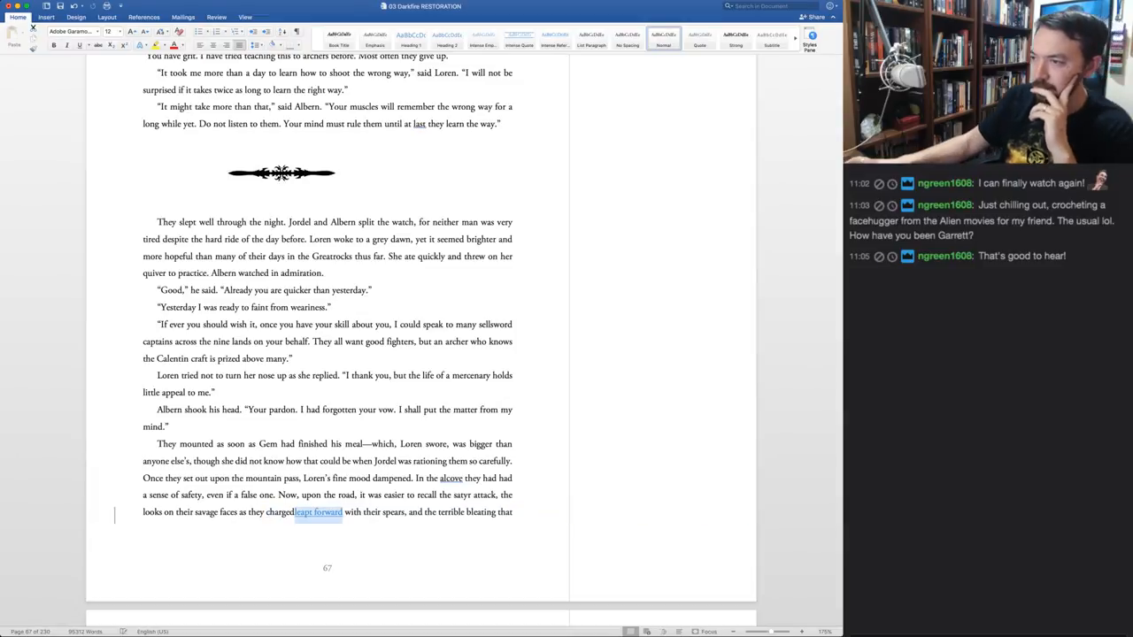
key("super+alt+r")
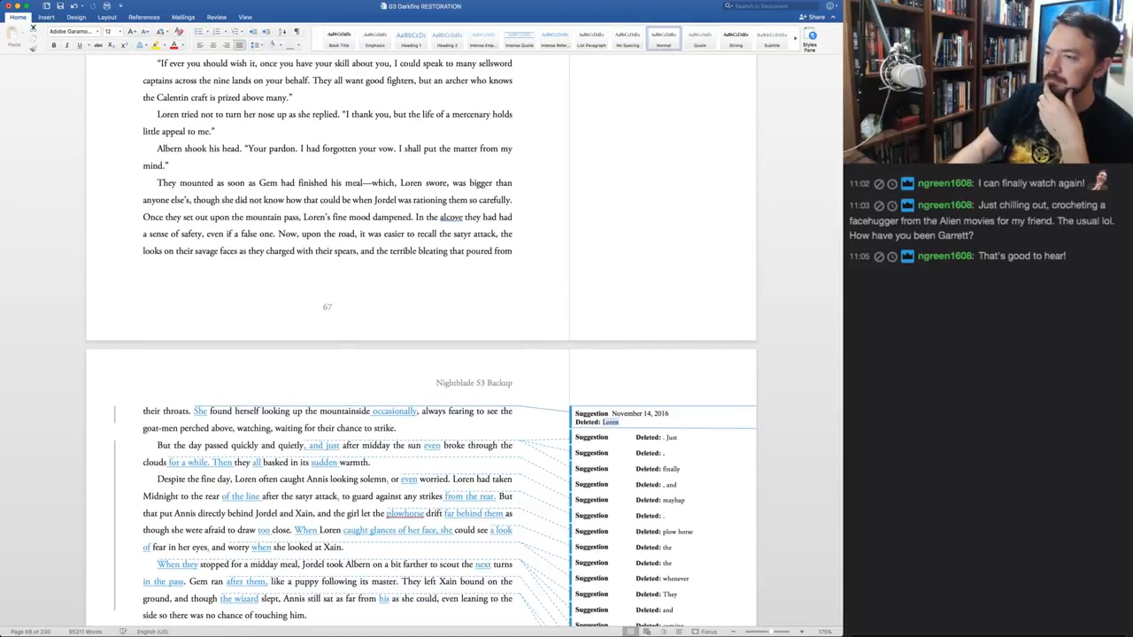
key("super+alt+a")
key("super+alt+a")
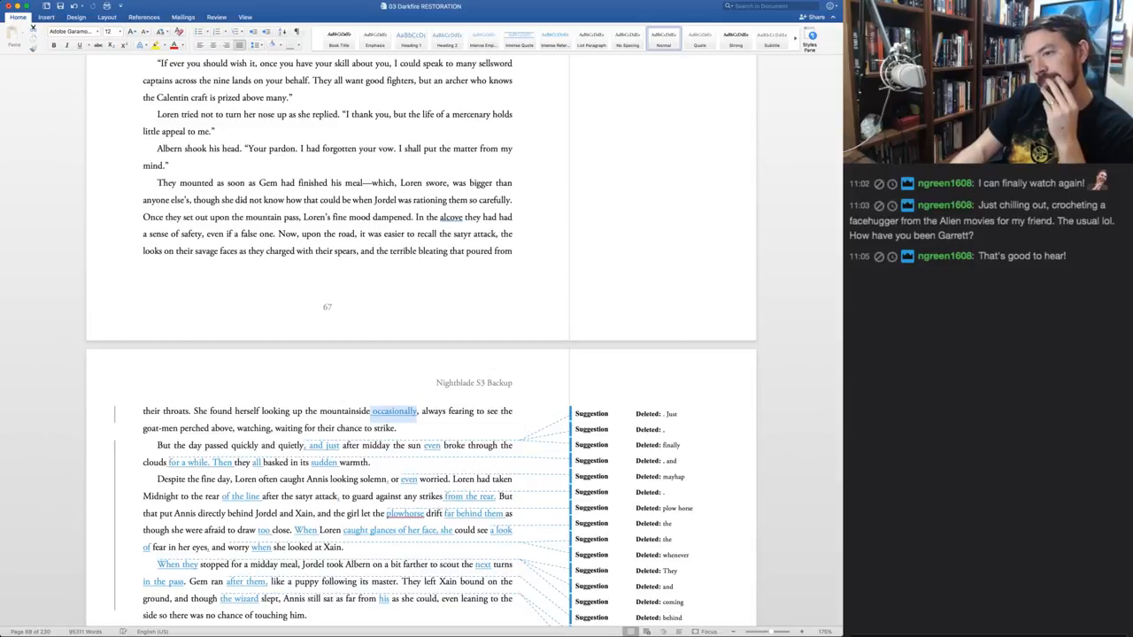
key("super+alt+r")
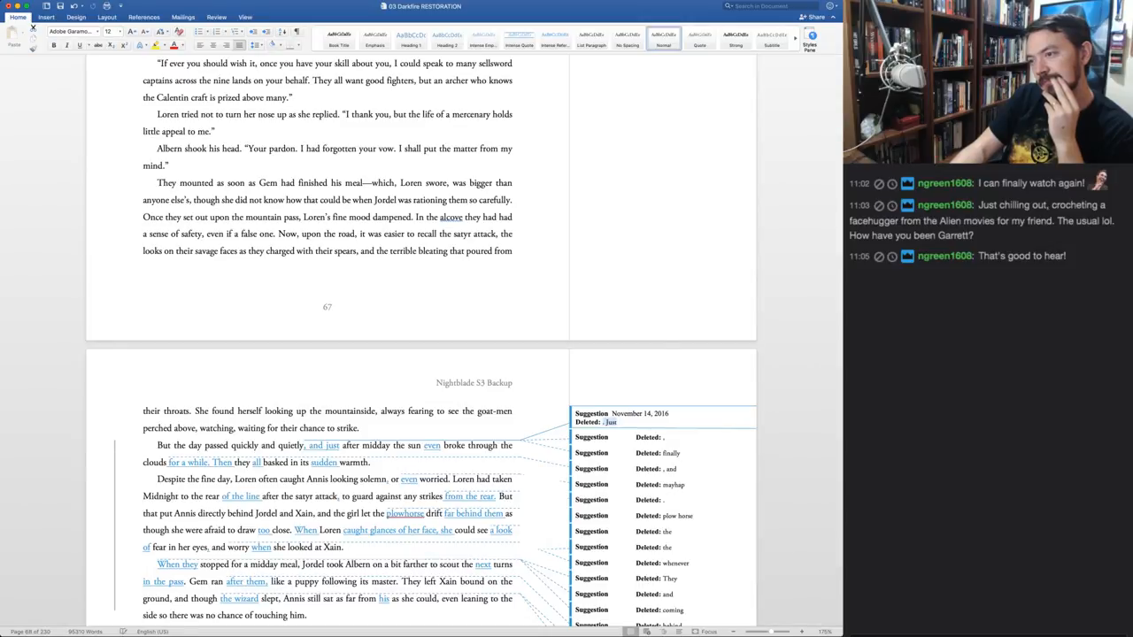
In the paragraph beginning "But the day passed", accept ", and just", the comma deletion, "even", and "for a while. Then"
key("super+alt+a")
key("super+alt+a")
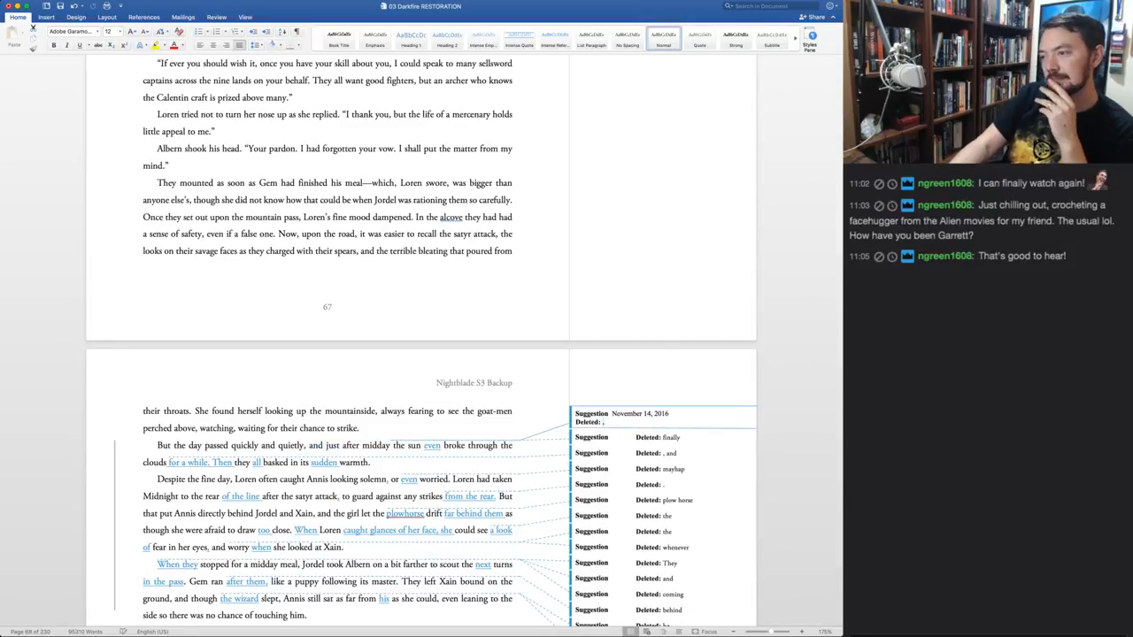
key("super+alt+a")
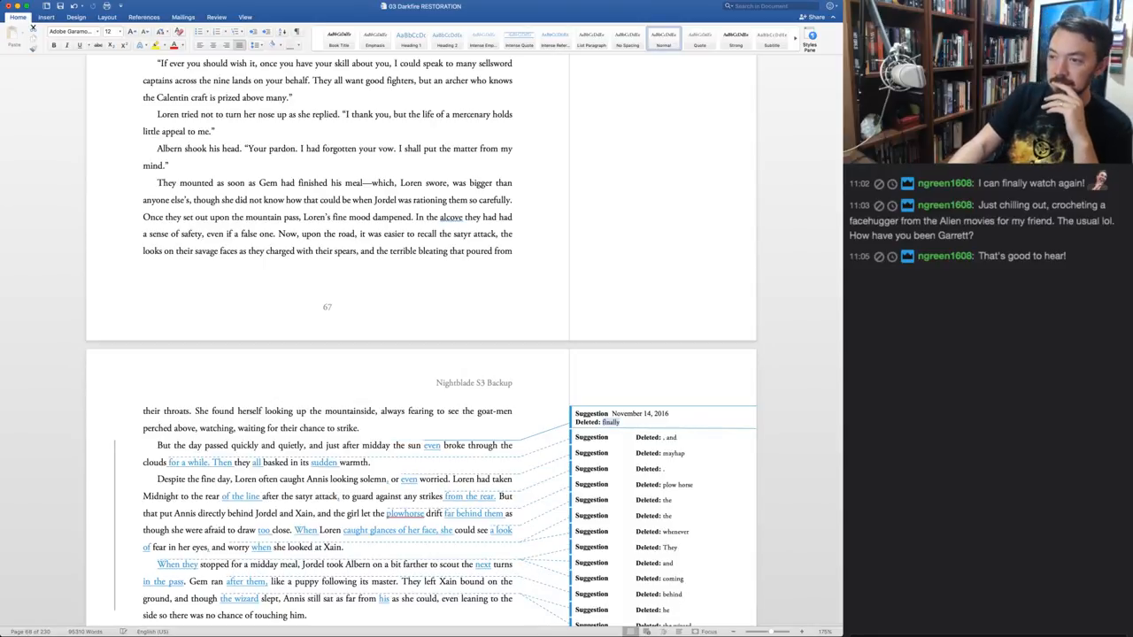
key("super+alt+a")
key("super+alt+a")
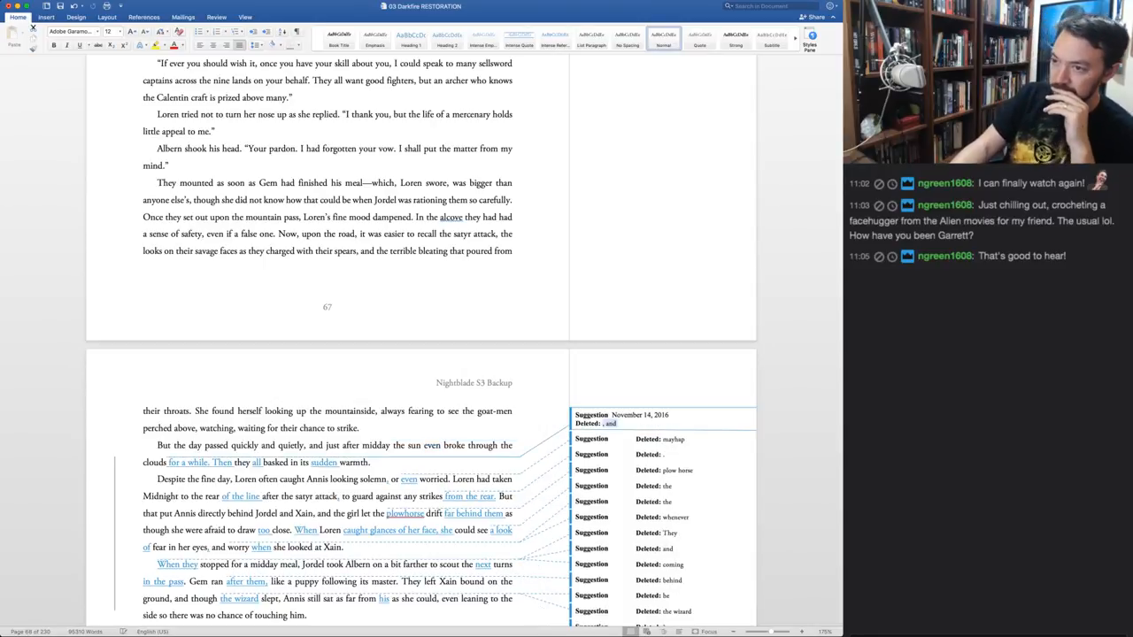
key("super+alt+a")
key("super+alt+a")
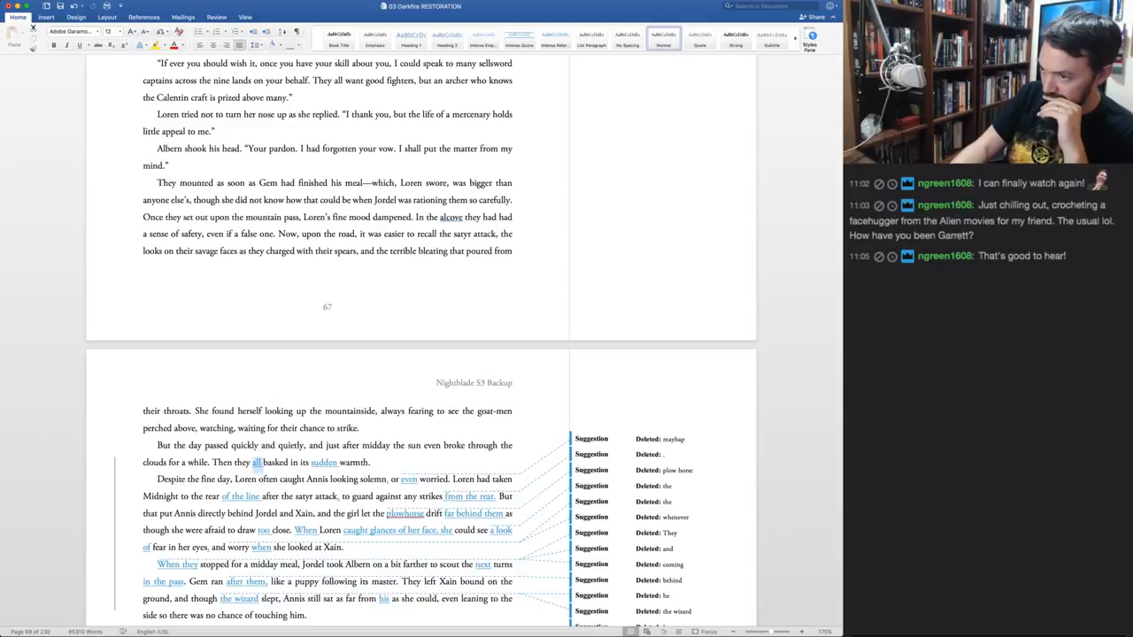
Reject "all" and "sudden", and replace the sentence about basking with "But", merging it into the "despite the fine day" paragraph
key("super+alt+r")
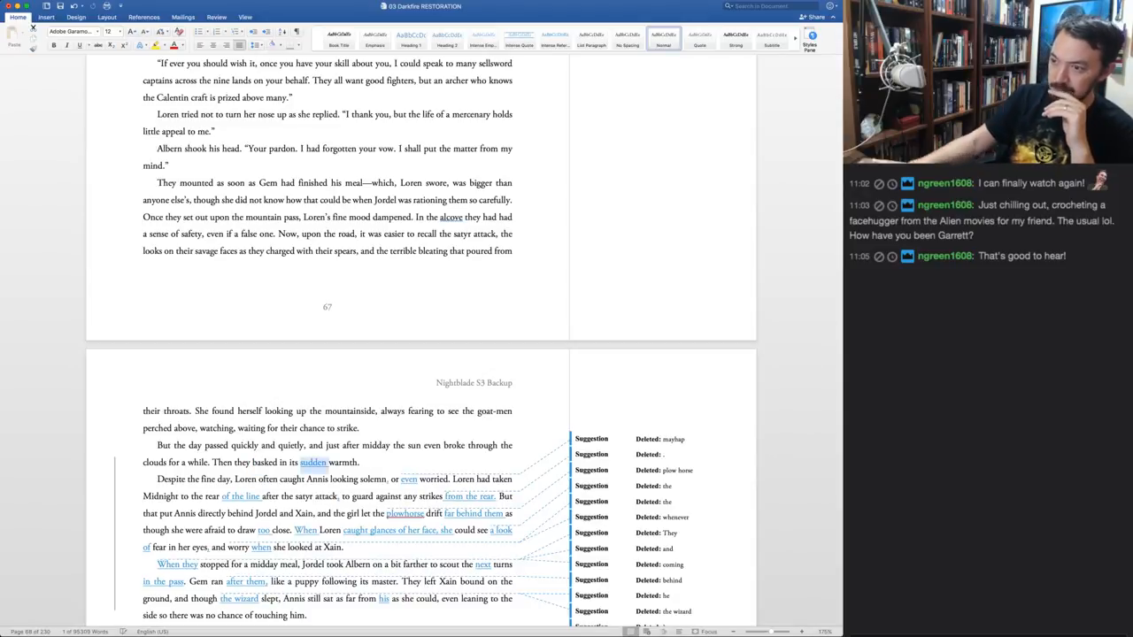
key("super+alt+r")
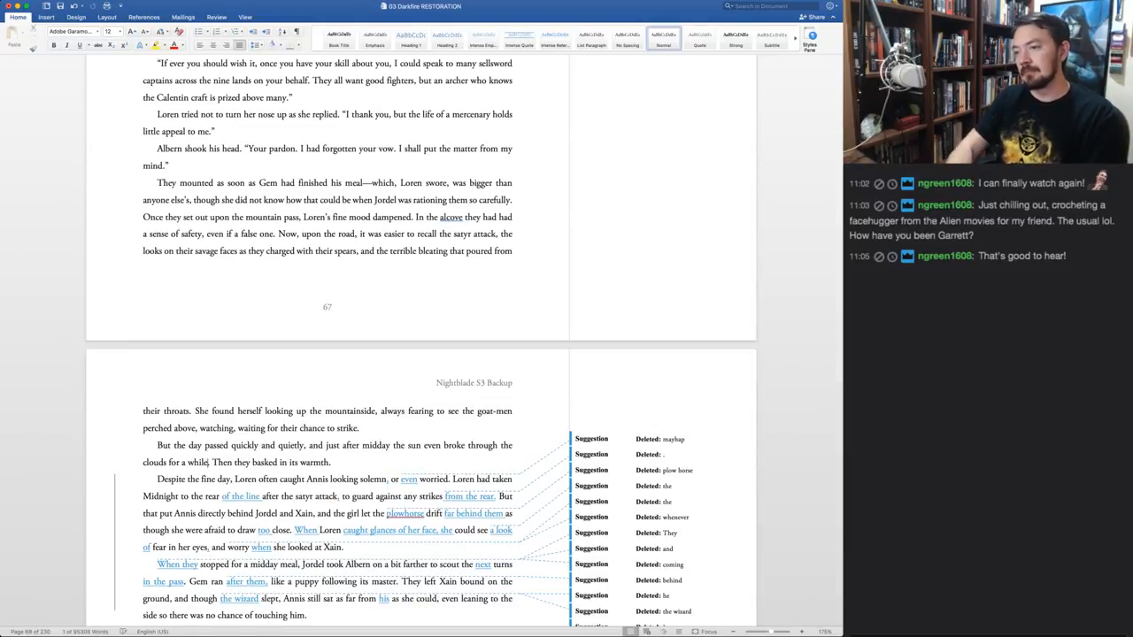
key("shift+End")
type("But")
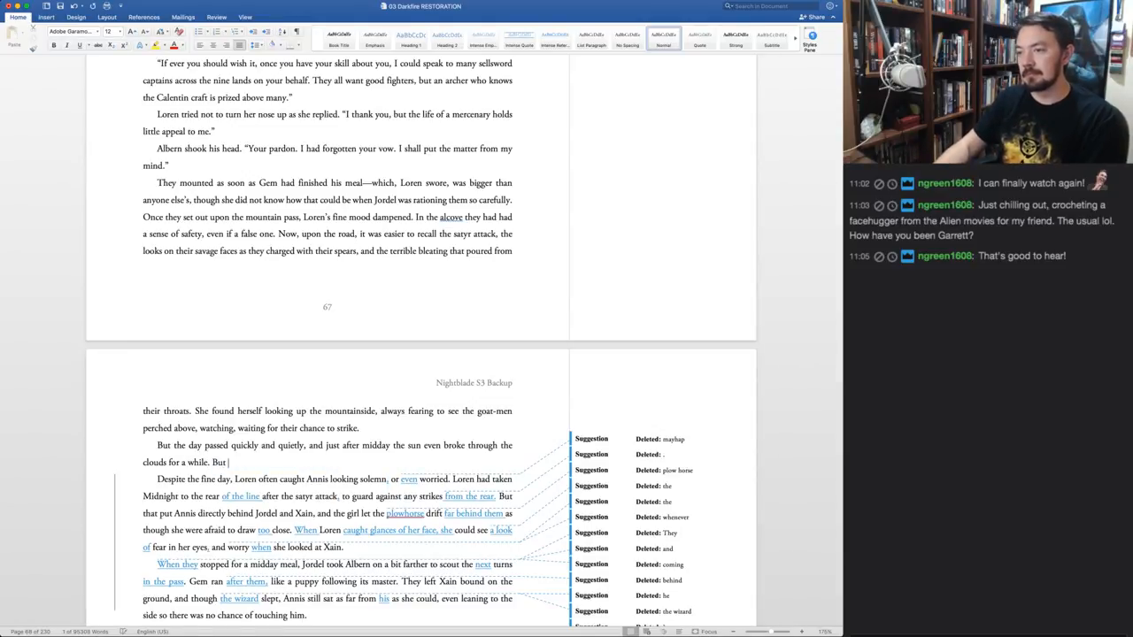
key("Delete")
key("Delete")
type("d")
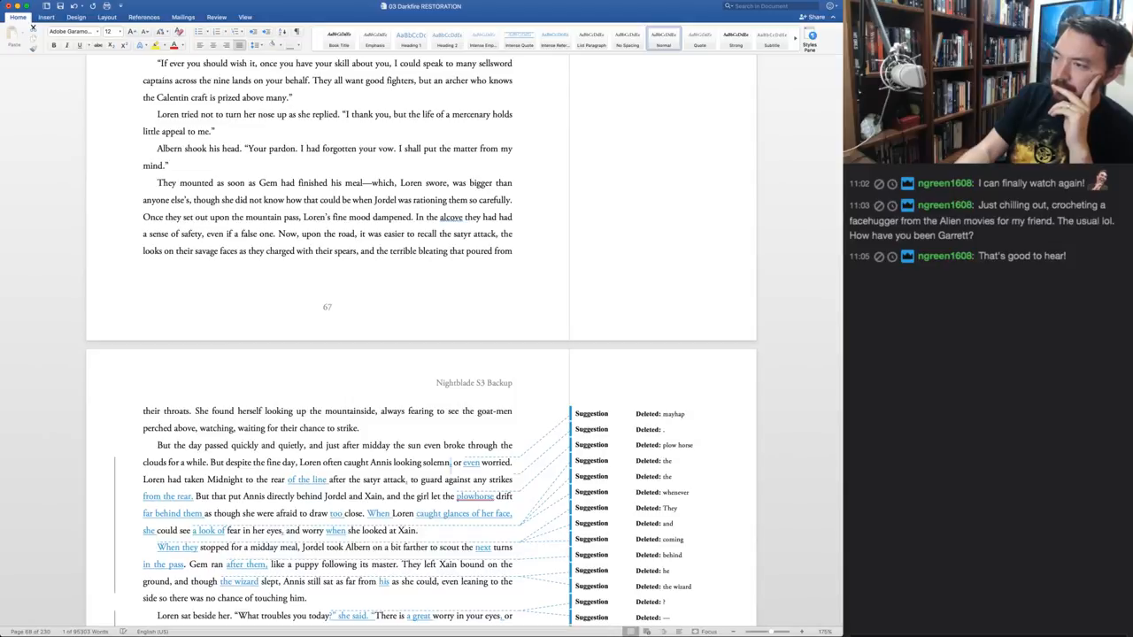
Restore "mayhap" in place of "even" before "worried" and accept the insertion "of the line" after "rear"
key("Up")
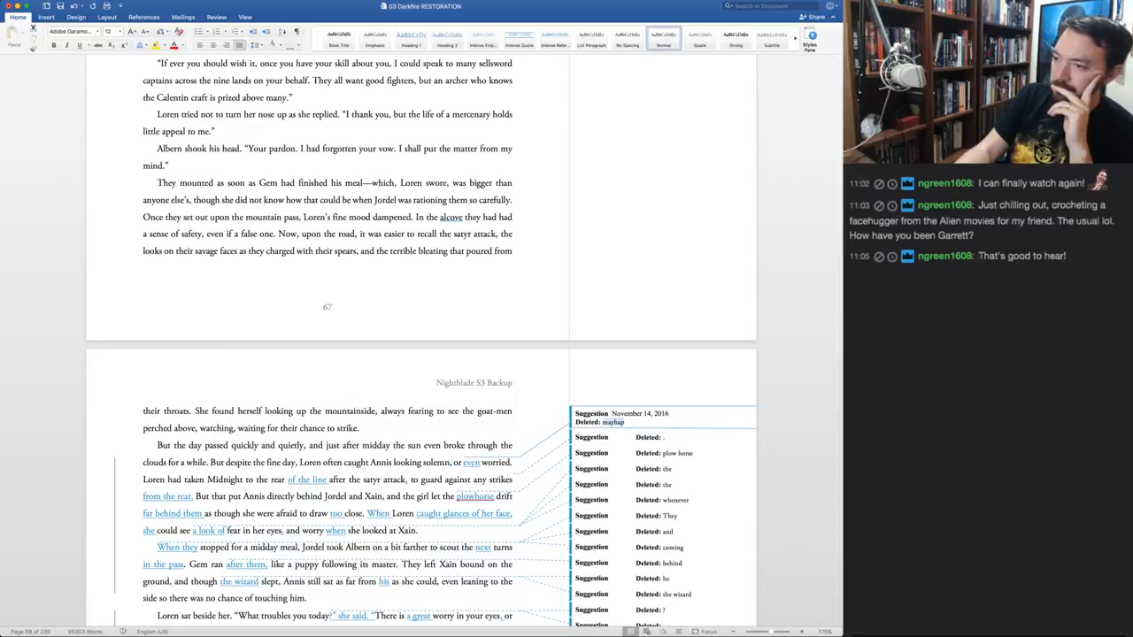
key("ctrl+shift+r")
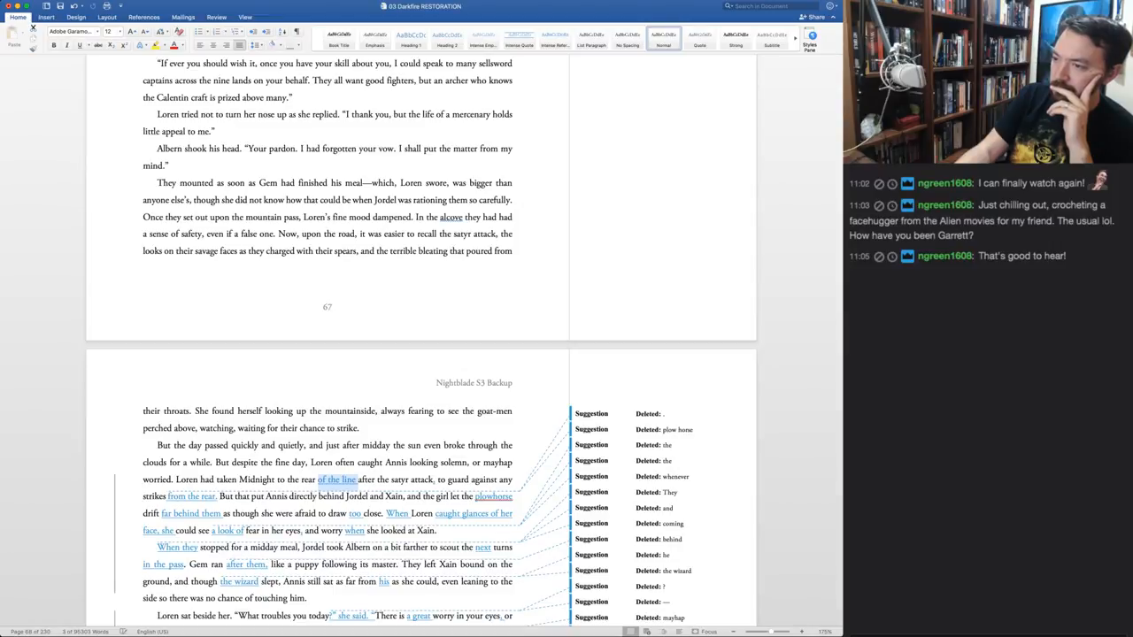
key("ctrl+shift+a")
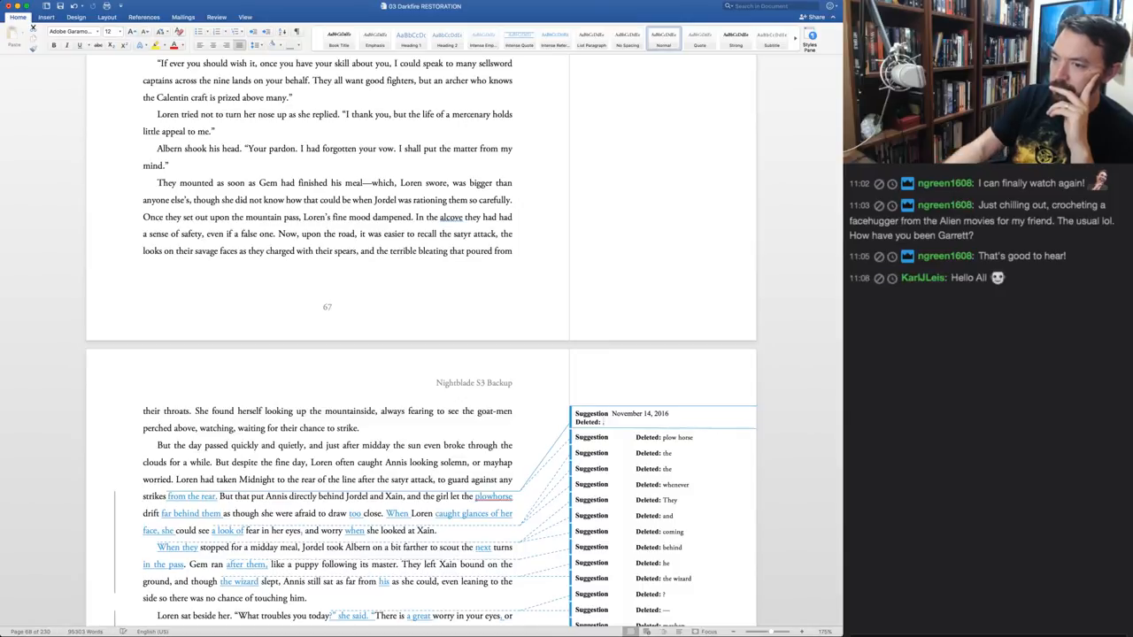
Reject "from the rear" and change "strikes" to "attack there" in the sentence about Midnight
key("ctrl+shift+a")
key("ctrl+shift+a")
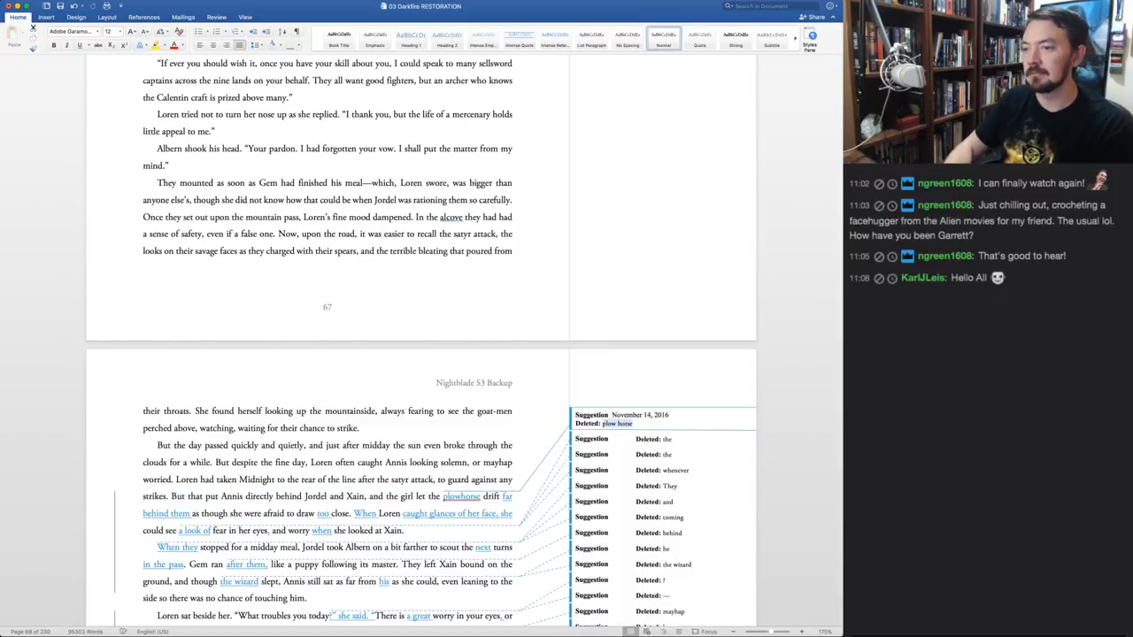
double_click(157, 497)
type("attack there")
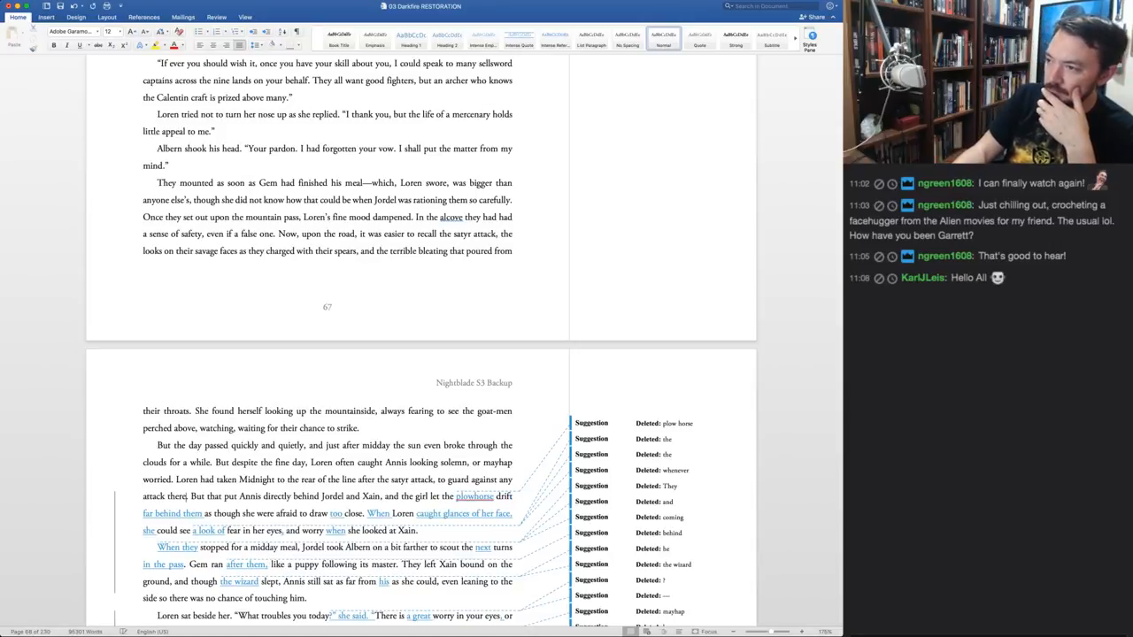
Reject "plowhorse" and restore "plow horse" in the sentence about Annis's position
key("ctrl+shift+a")
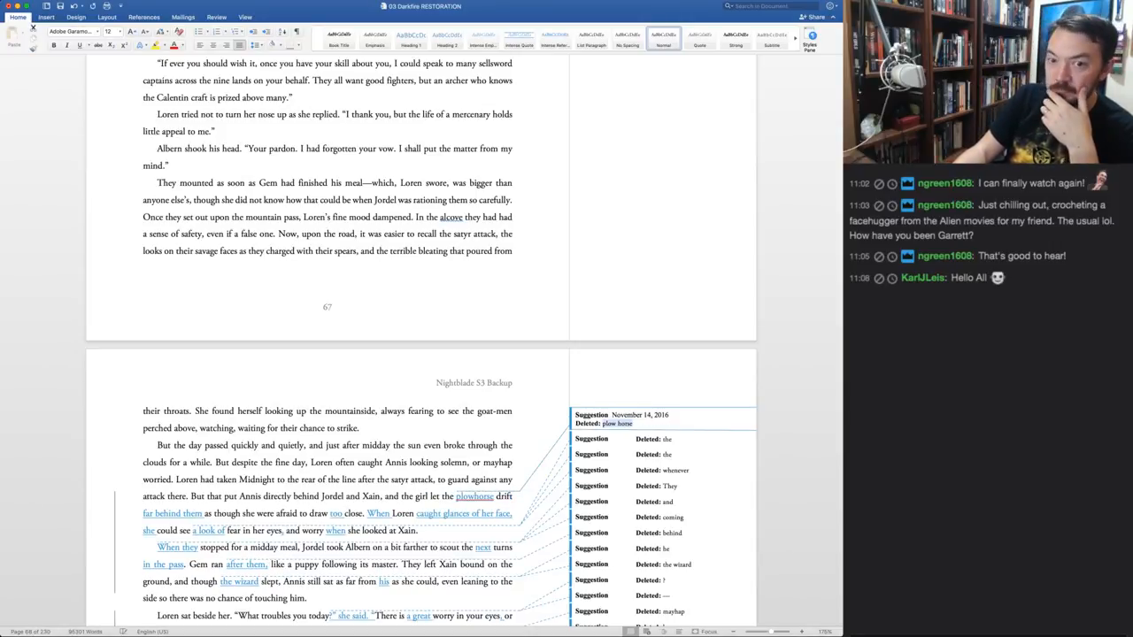
key("ctrl+shift+r")
key("ctrl+shift+r")
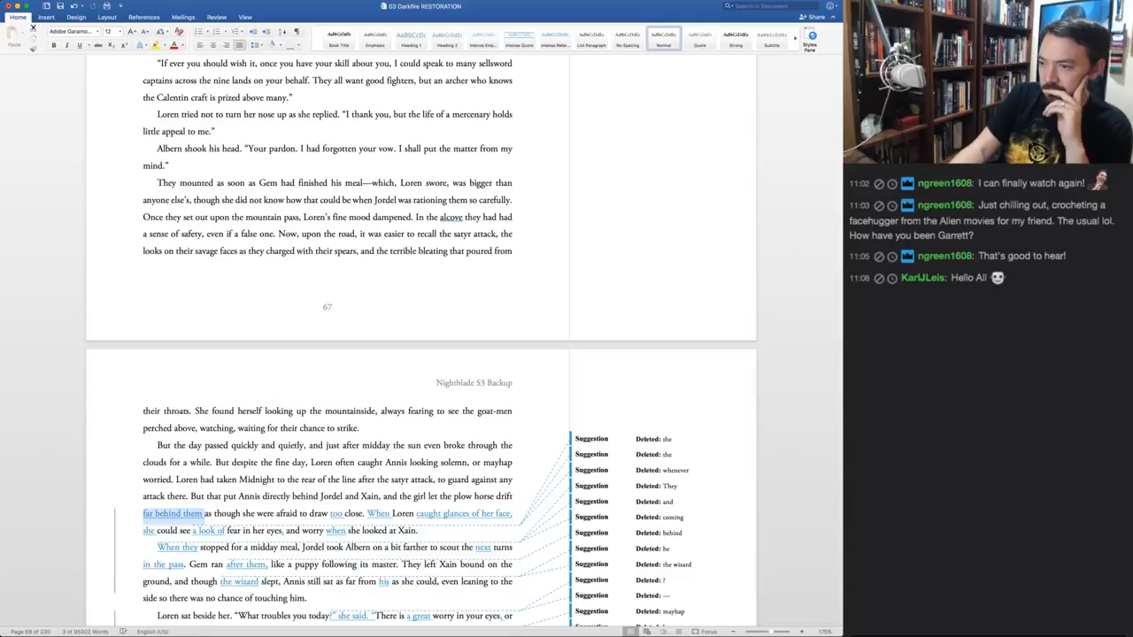
Accept the insertions "far behind them", "too", "When", and "caught glances of her face, she" in the Annis passage
key("super+shift+a")
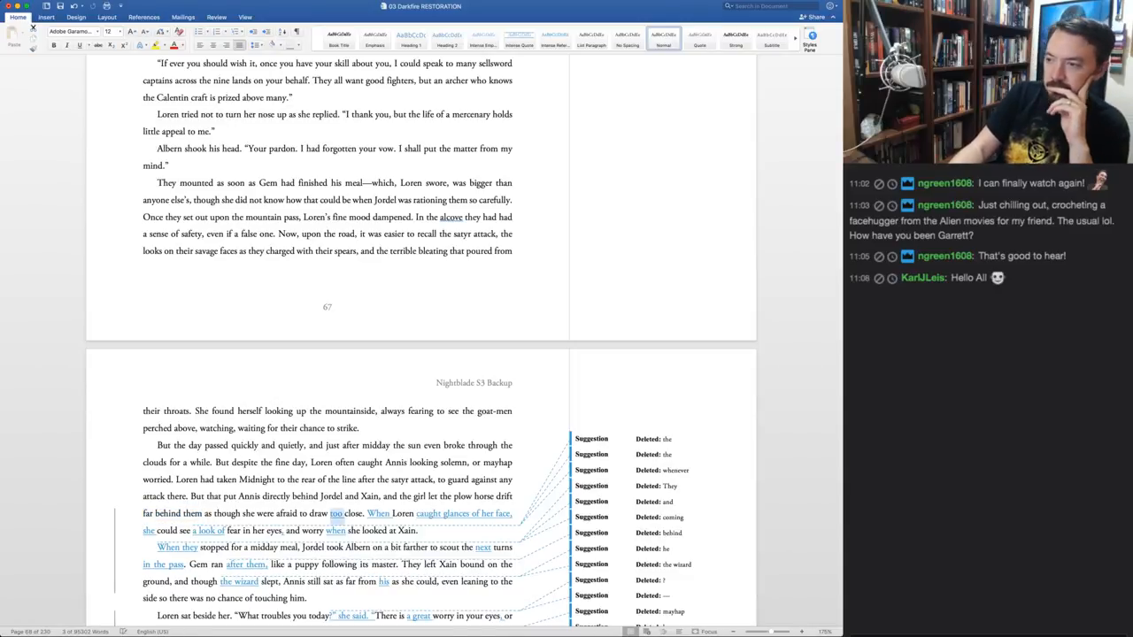
key("super+shift+a")
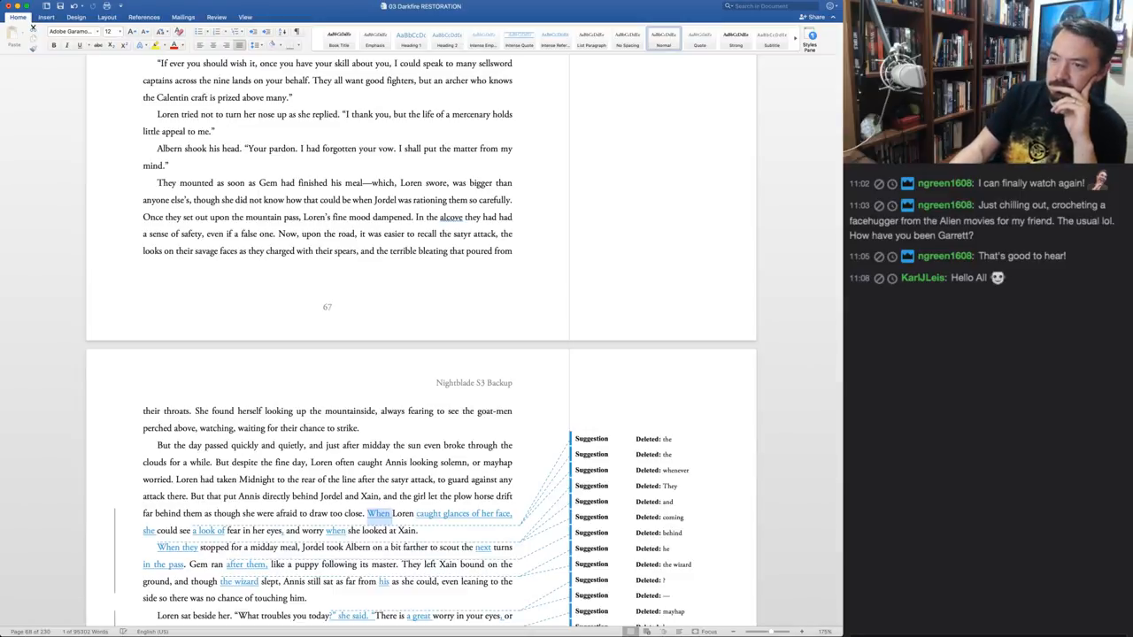
key("super+shift+a")
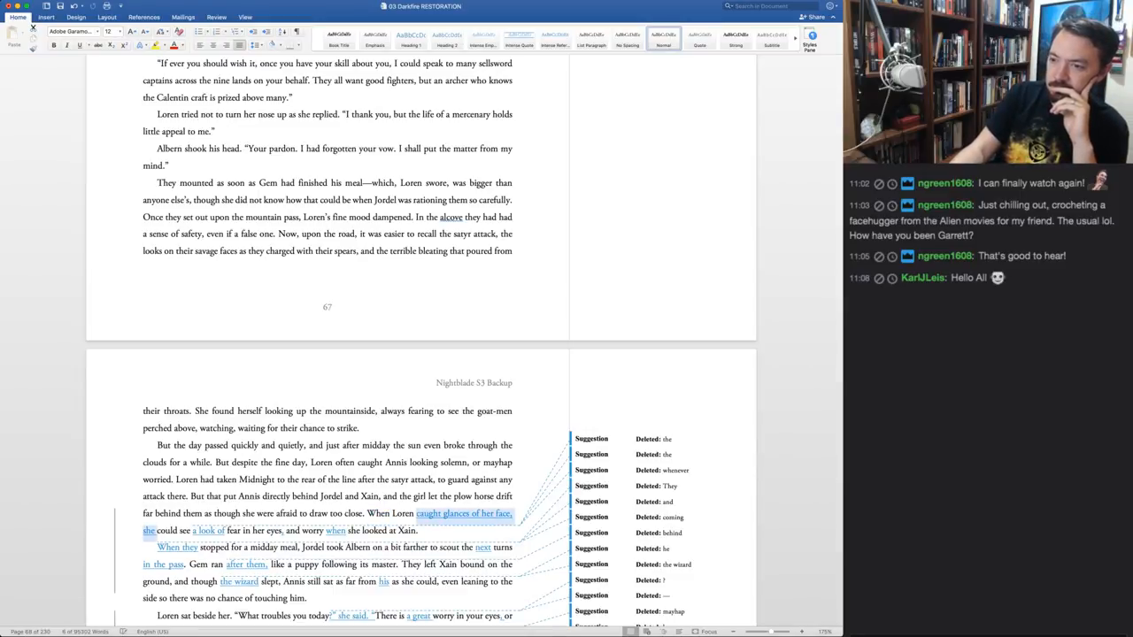
key("super+shift+a")
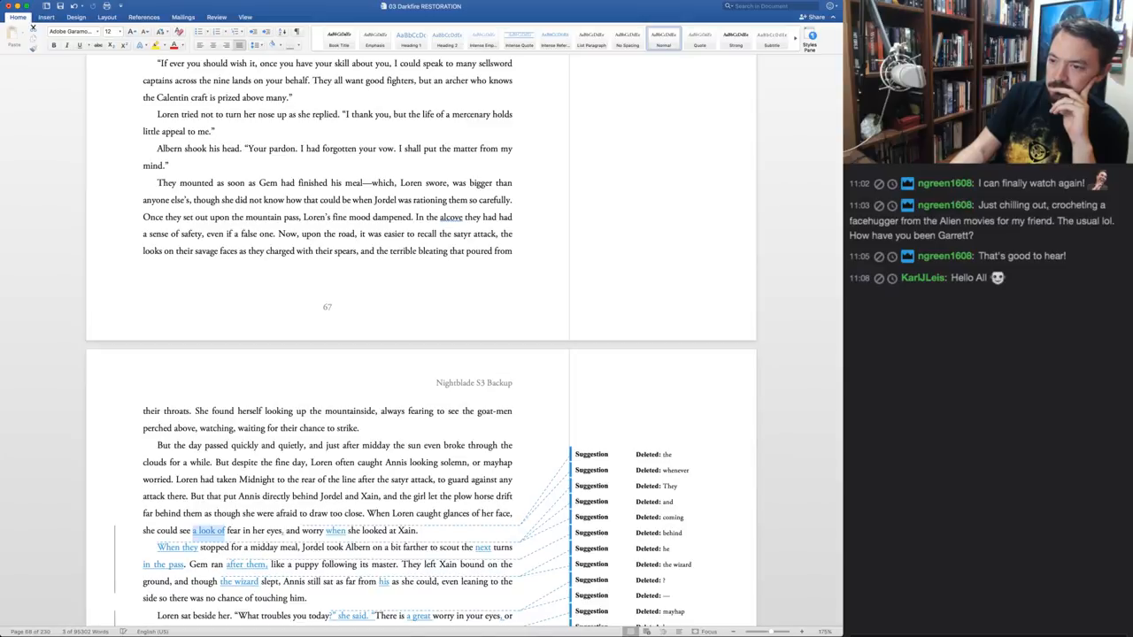
Reject "a look of" before "fear" and change "her eyes" to "the girl's eyes"
key("super+shift+r")
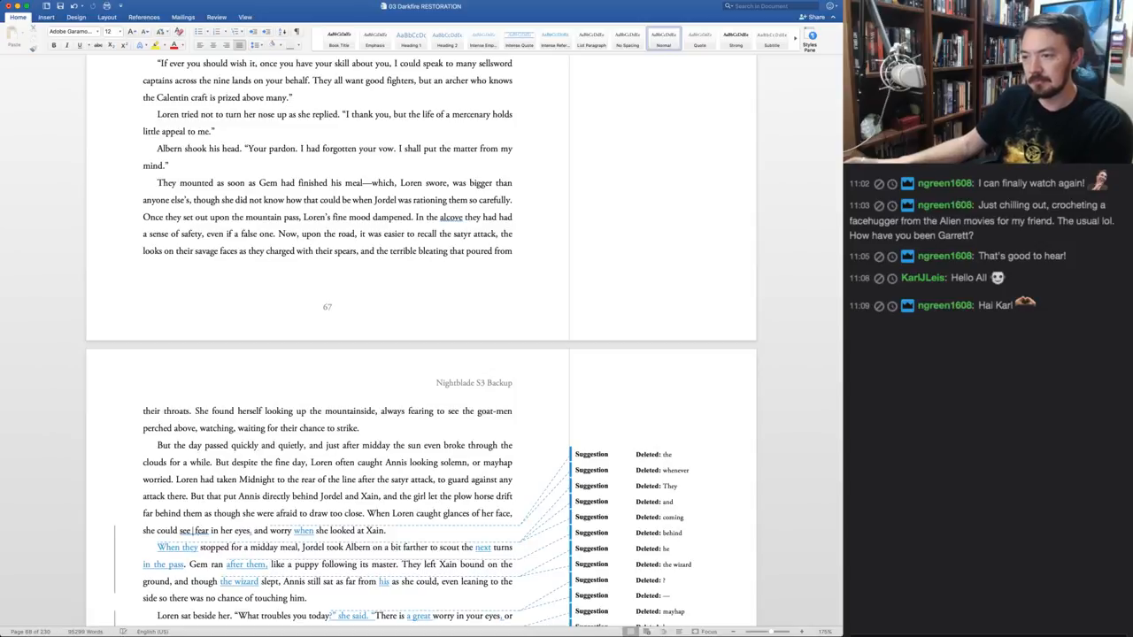
key("super+shift+a")
double_click(226, 530)
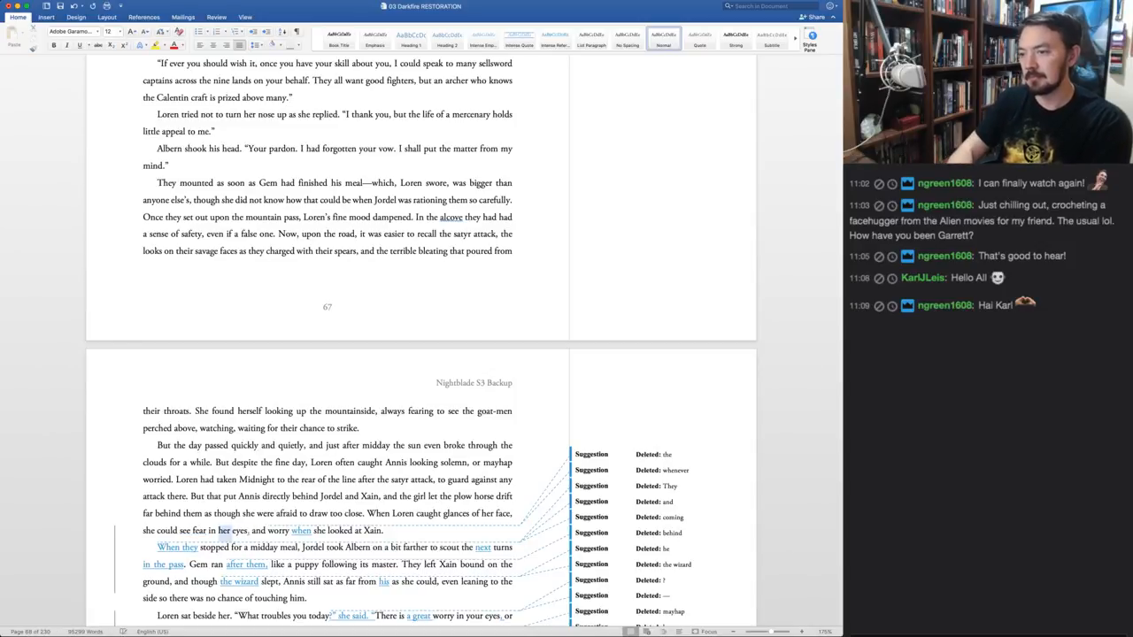
type("the girl's")
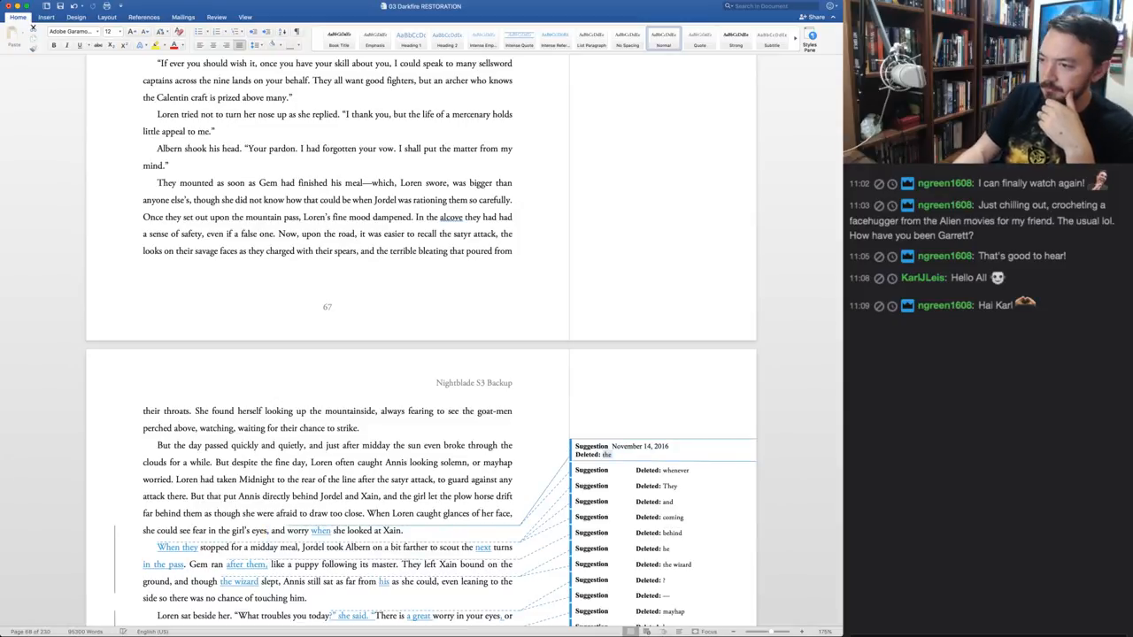
Accept the tracked deletion before "worry" and "when" in place of "whenever" in the sentence about looking at Xain
key("ctrl+shift+a")
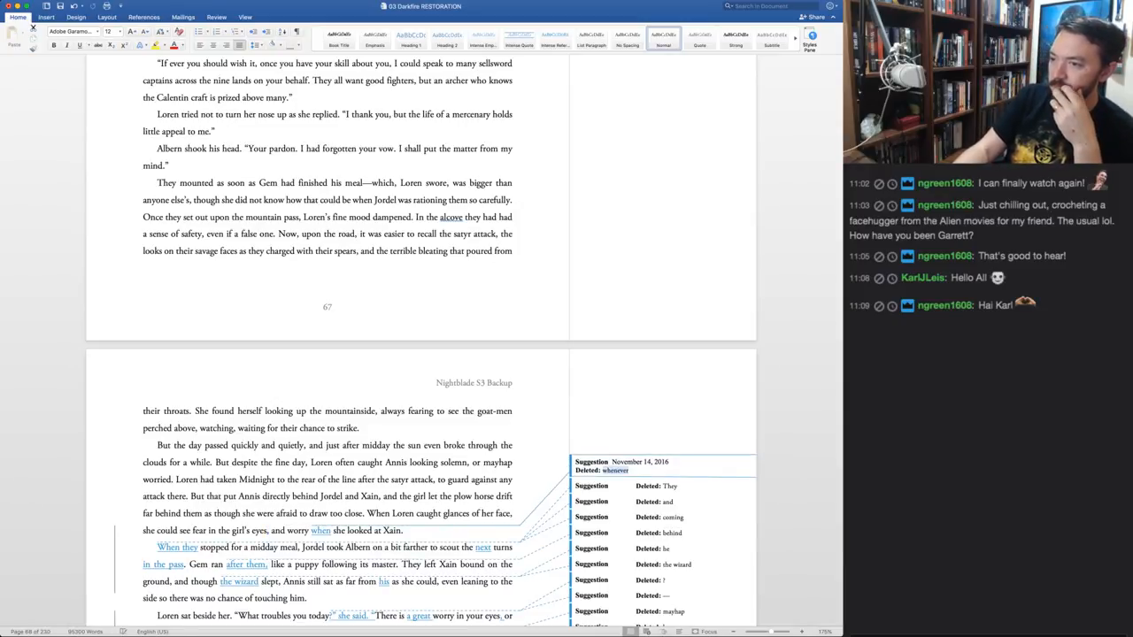
key("ctrl+shift+a")
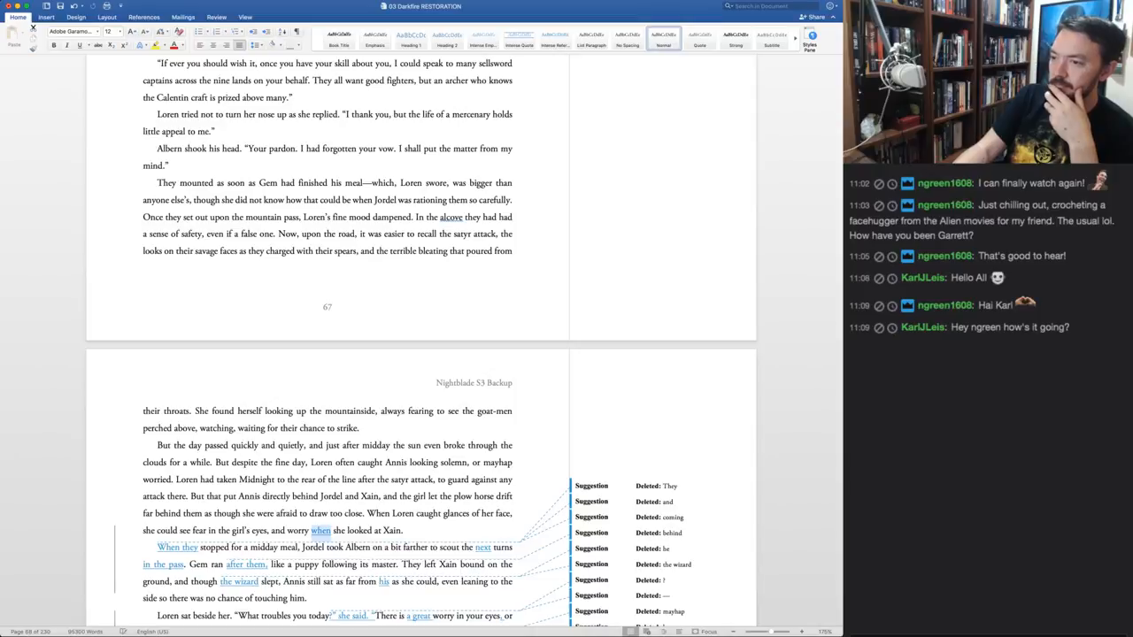
key("ctrl+shift+a")
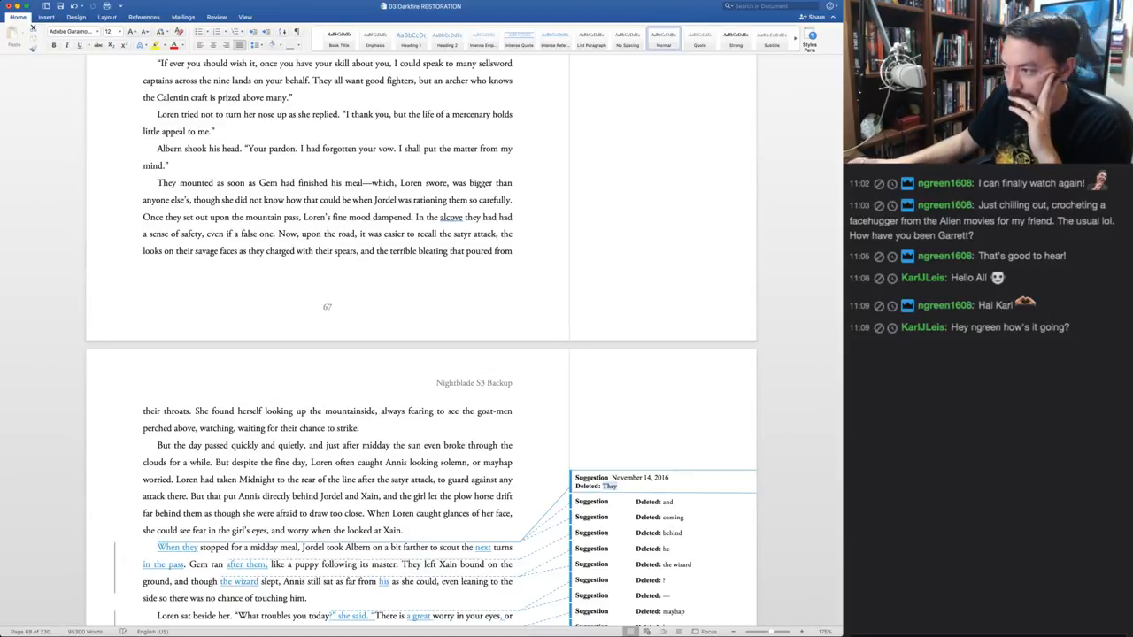
In the midday meal sentence, accept "When they", the deletion of "and", "next", and "in the pass" in place of "coming"
scroll(421, 354, "down", 5)
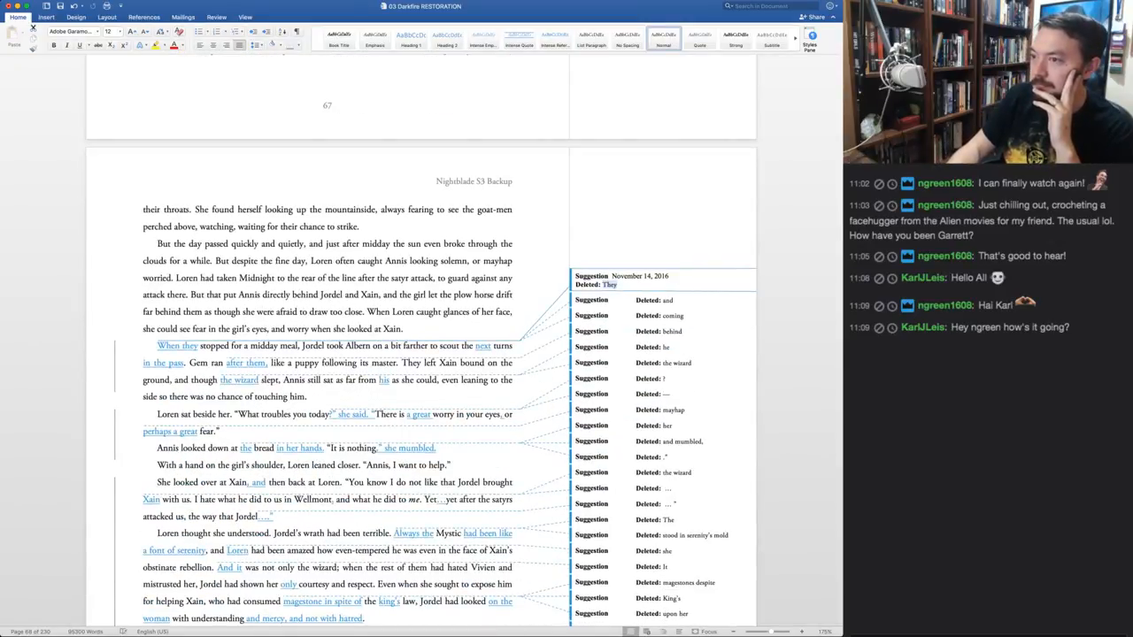
key("ctrl+a")
key("ctrl+a")
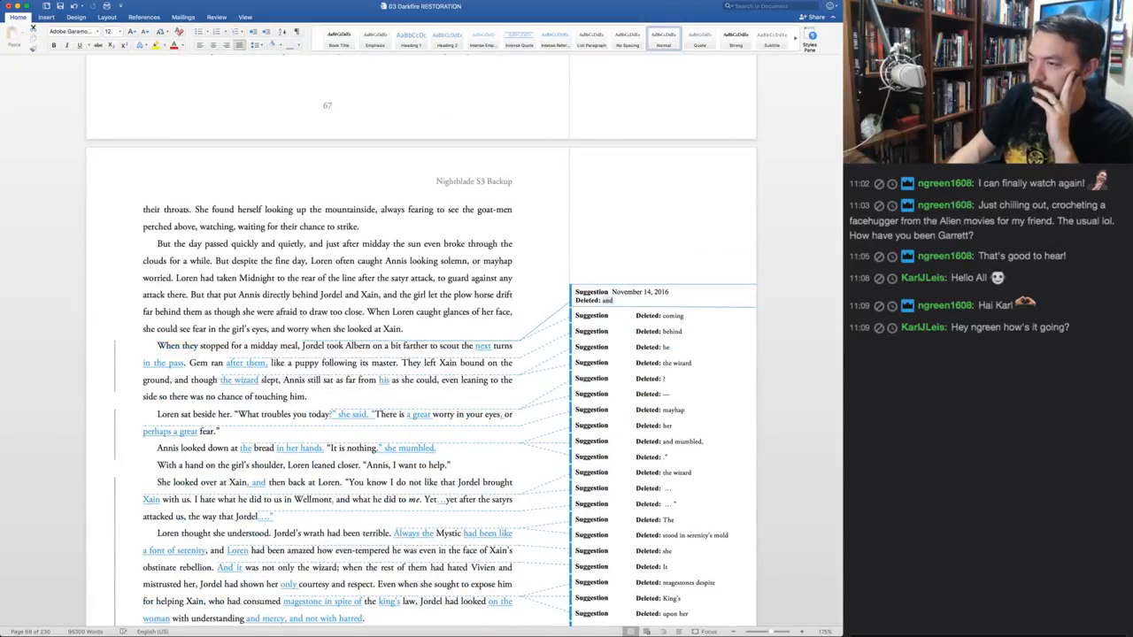
key("ctrl+a")
key("ctrl+a")
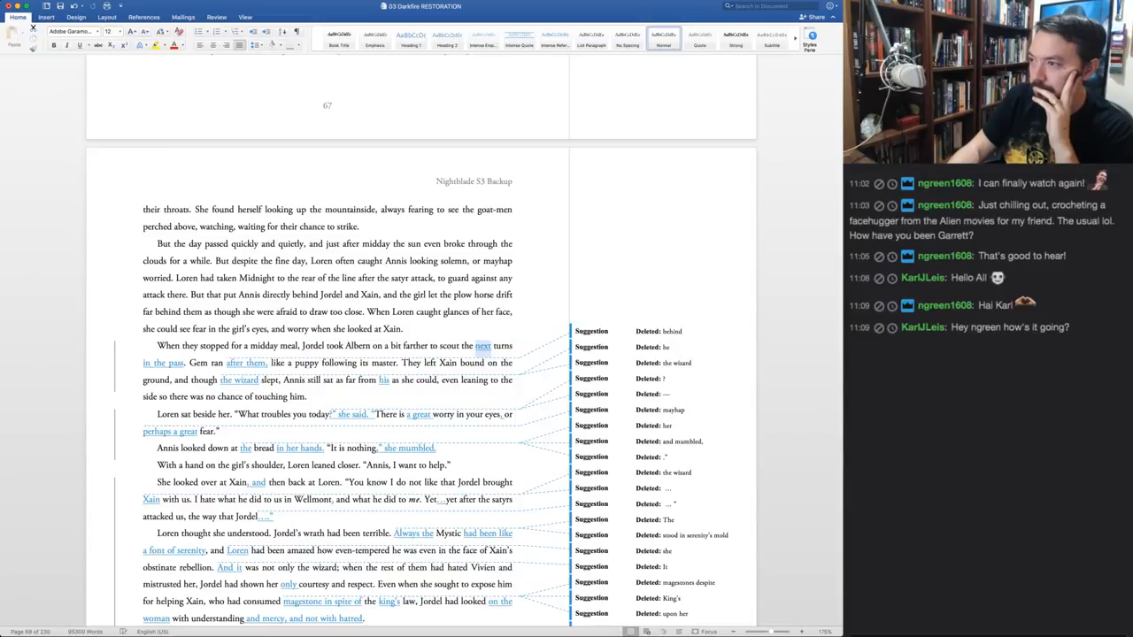
key("ctrl+a")
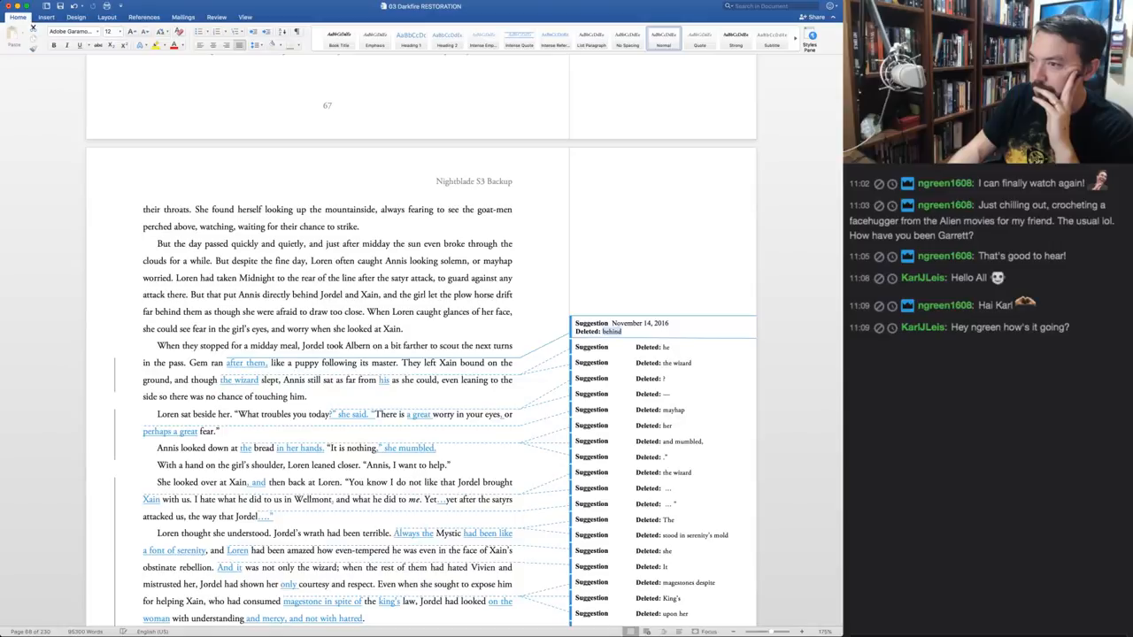
Accept "after them," in place of "behind" and "the wizard" in place of "he" in the midday meal paragraph
key("ctrl+a")
key("ctrl+a")
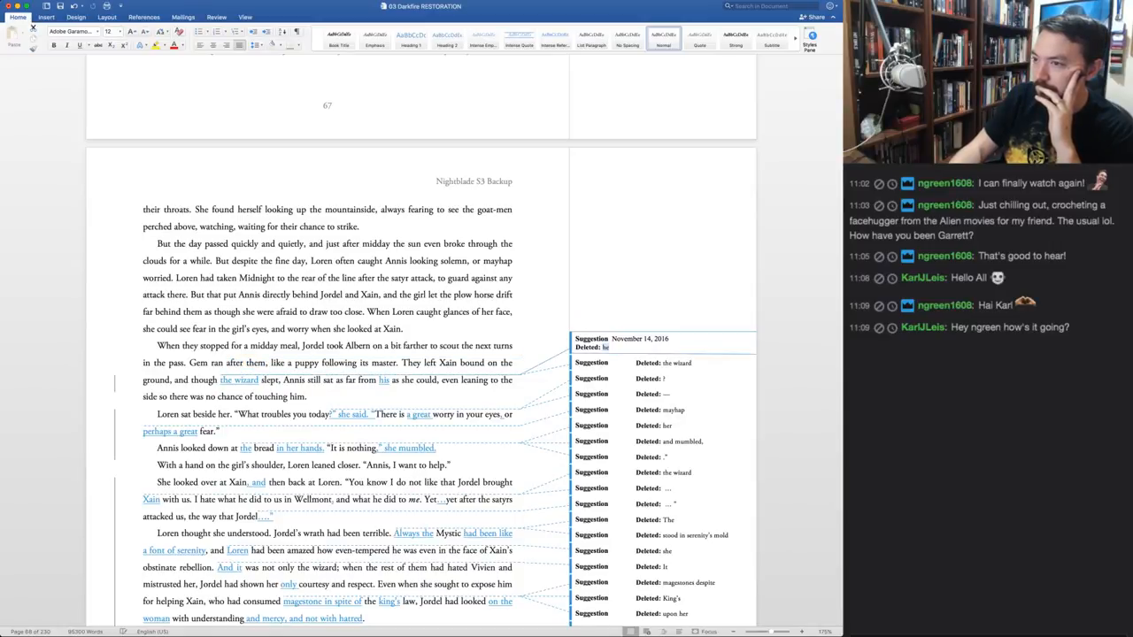
key("ctrl+a")
key("ctrl+a")
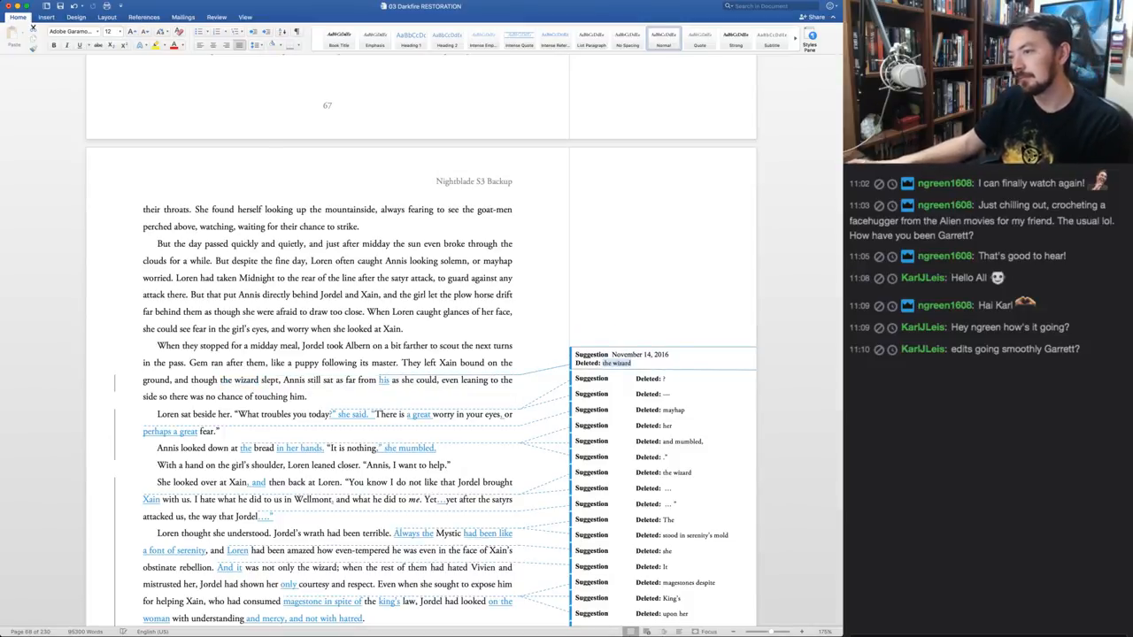
Change "his" to "him" after "as far from" and accept the tracked replacement of "the wizard" there
key("Right")
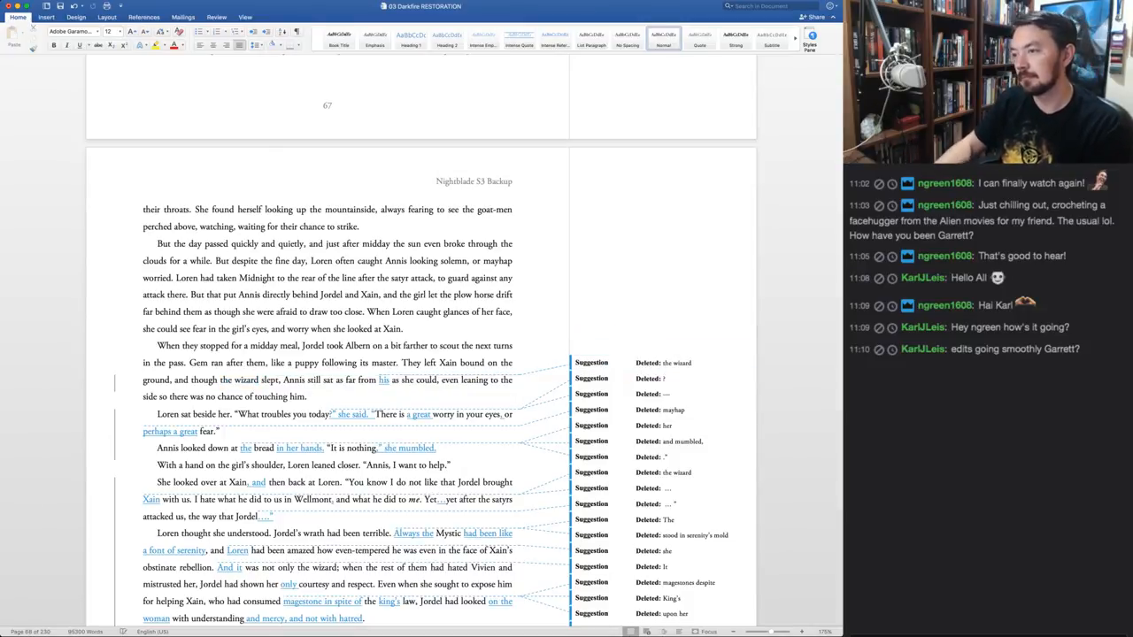
key("BackSpace")
type("m")
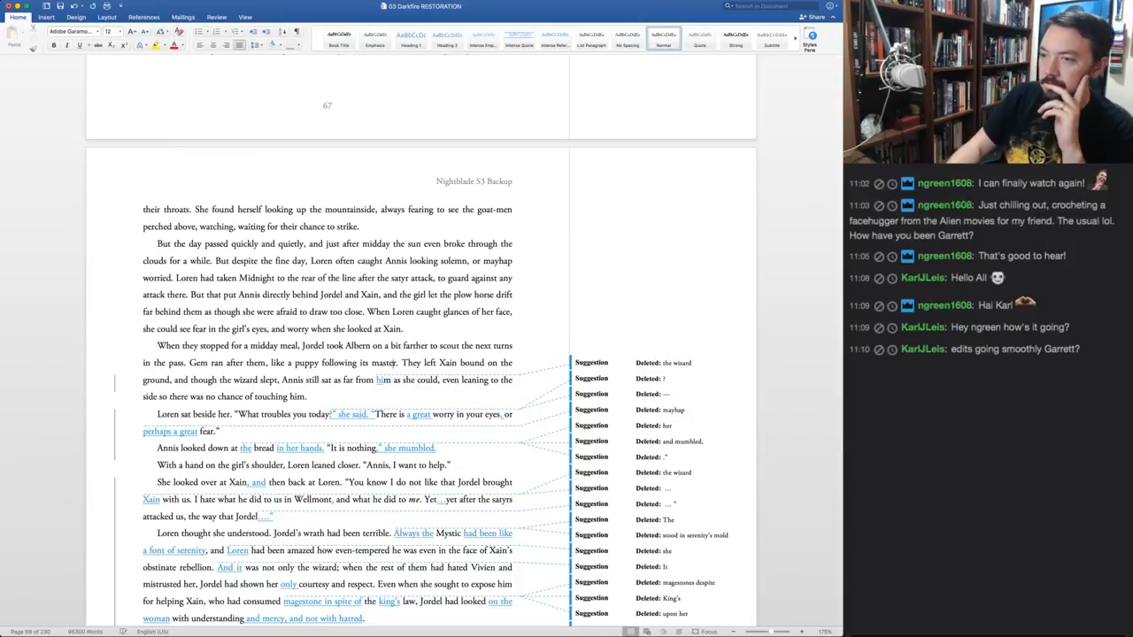
double_click(384, 379)
key("ctrl+alt+a")
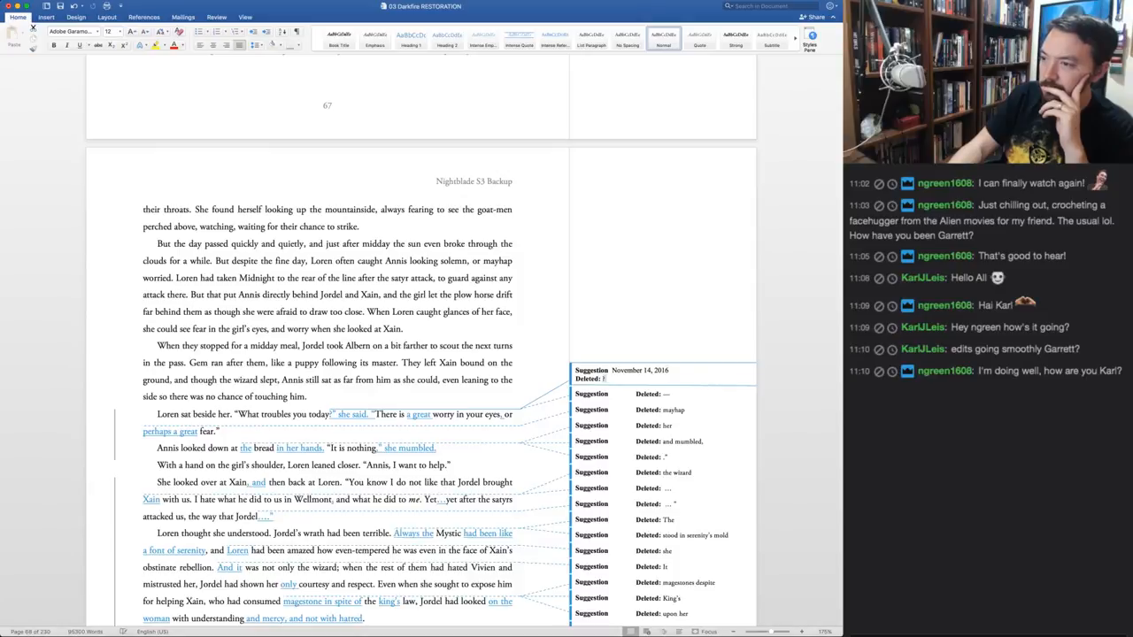
In Loren's question to Annis, reject the added "she said" to restore the question mark, and accept "a great" before "worry"
key("ctrl+alt+r")
key("ctrl+alt+r")
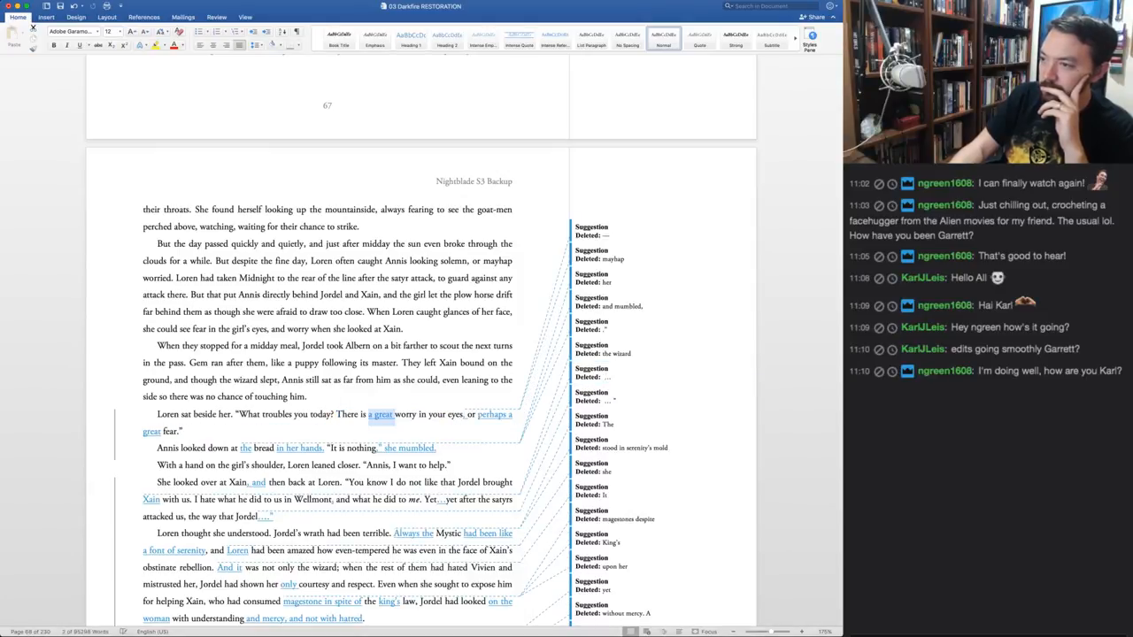
key("ctrl+alt+a")
Accept the comma in place of the dash after "eyes", restore "mayhap" over "perhaps a great", and insert "a great" before "fear"
key("ctrl+alt+a")
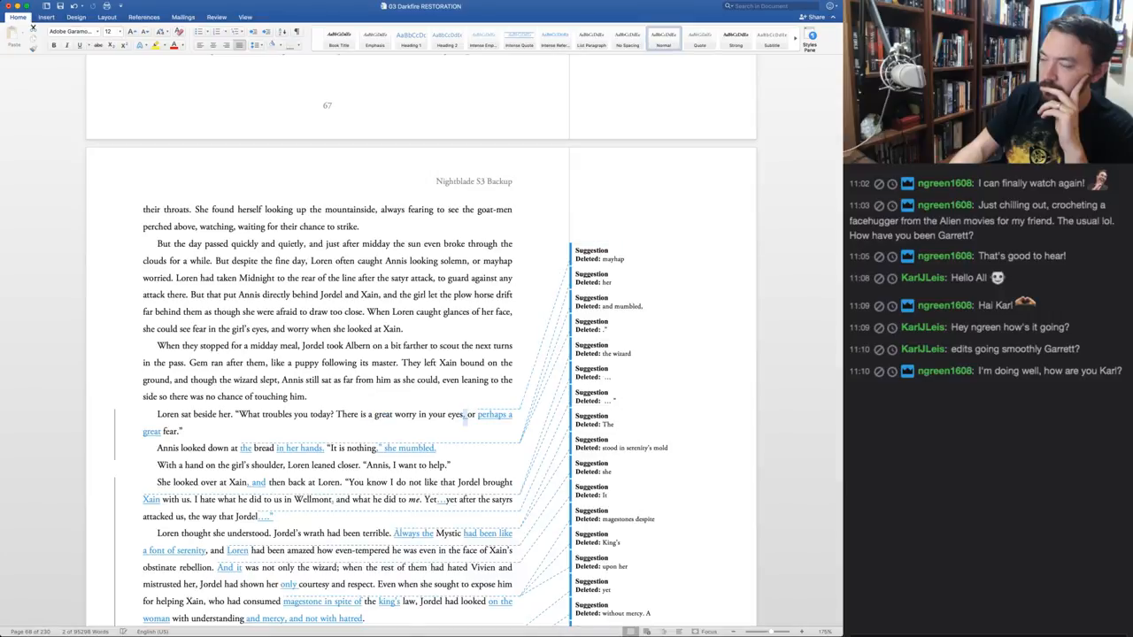
key("ctrl+alt+a")
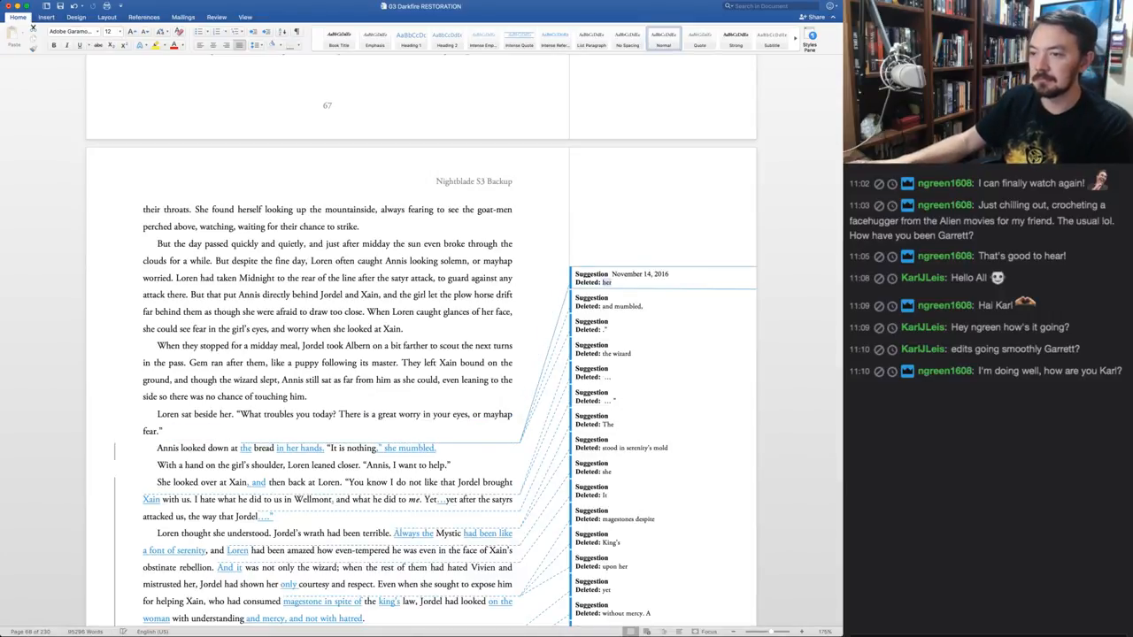
type("a great")
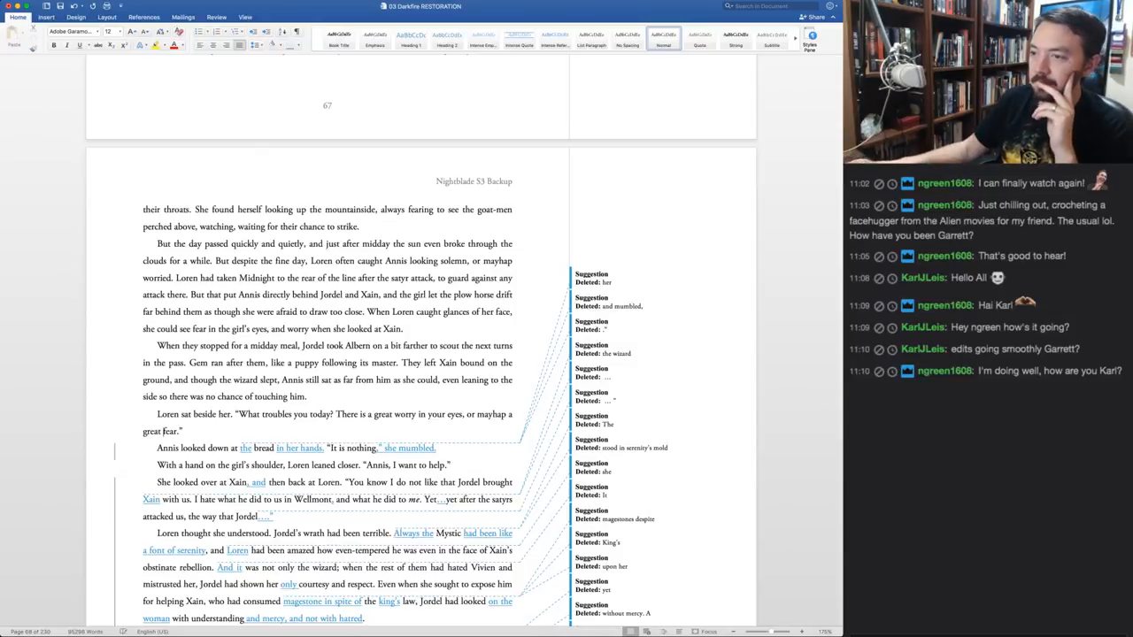
In the sentence where Annis looks down at the bread, accept "the", "in her hands" and the "she mumbled" dialogue tag
scroll(421, 354, "down", 1)
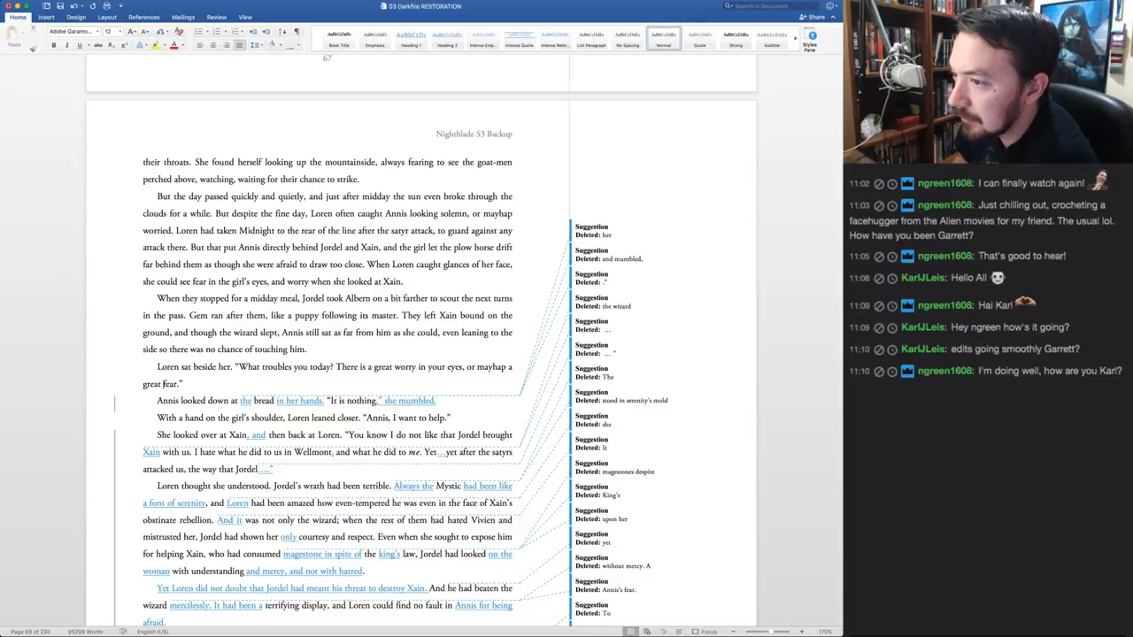
key("ctrl+alt+n")
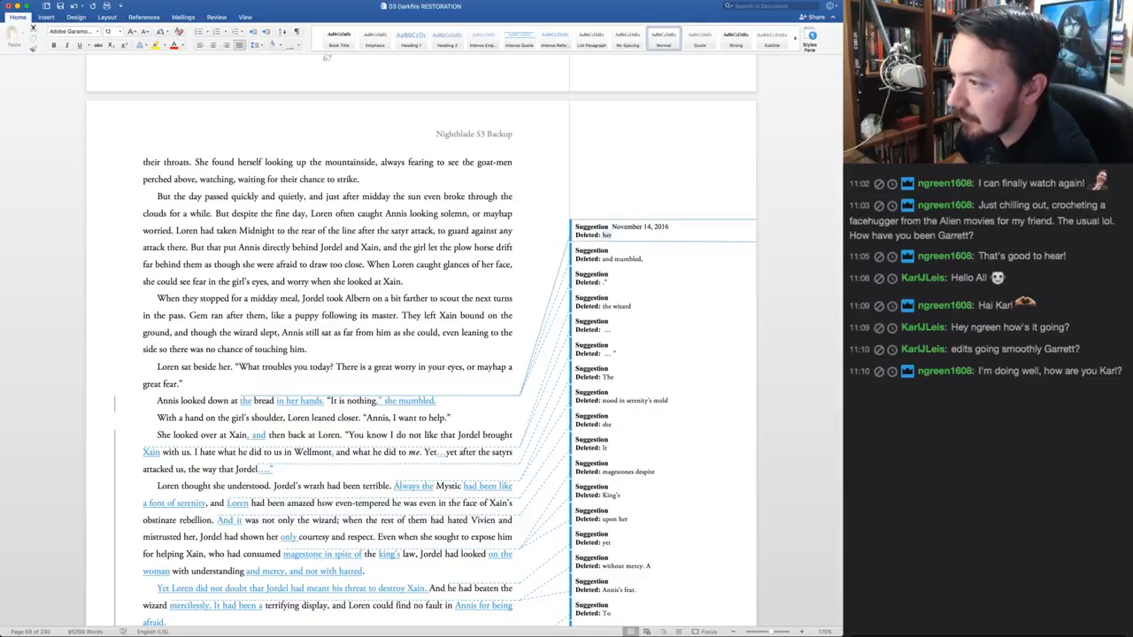
key("ctrl+alt+a")
key("ctrl+alt+a")
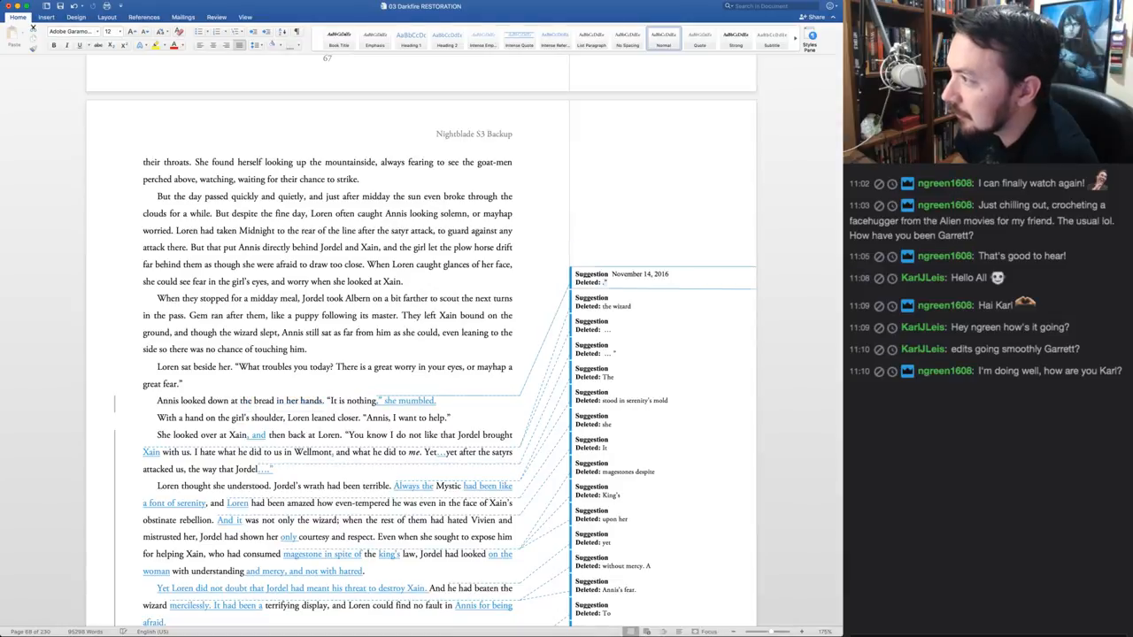
key("ctrl+alt+a")
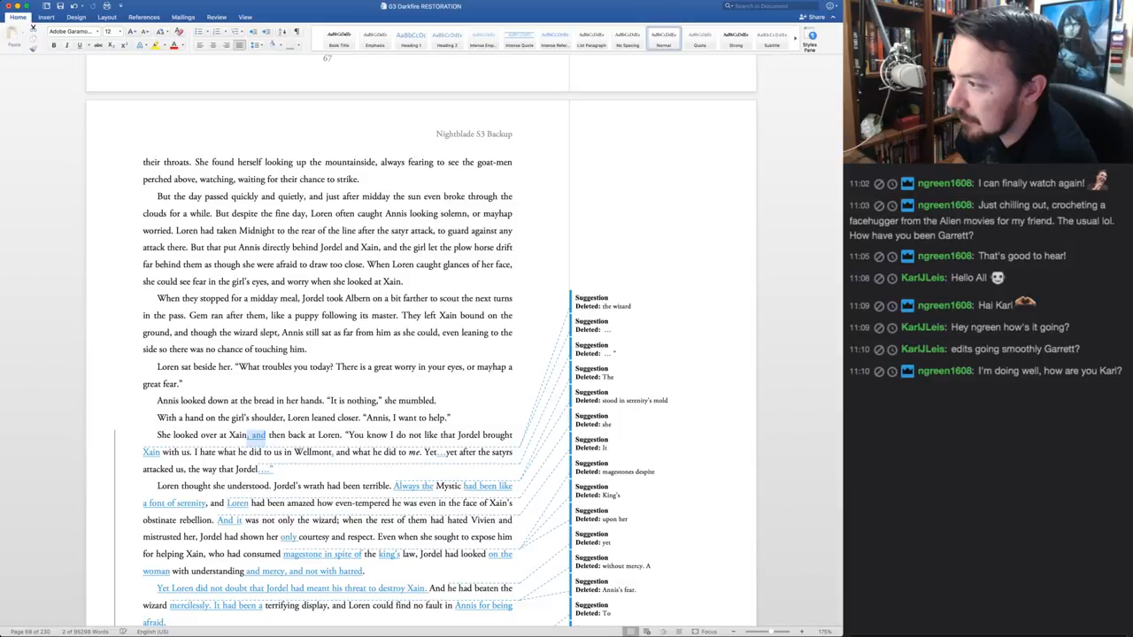
In Annis's reply, accept ", and" and "Xain" in place of "the wizard", and restore the spaced ellipses after "Yet" and "Jordel"
key("ctrl+alt+a")
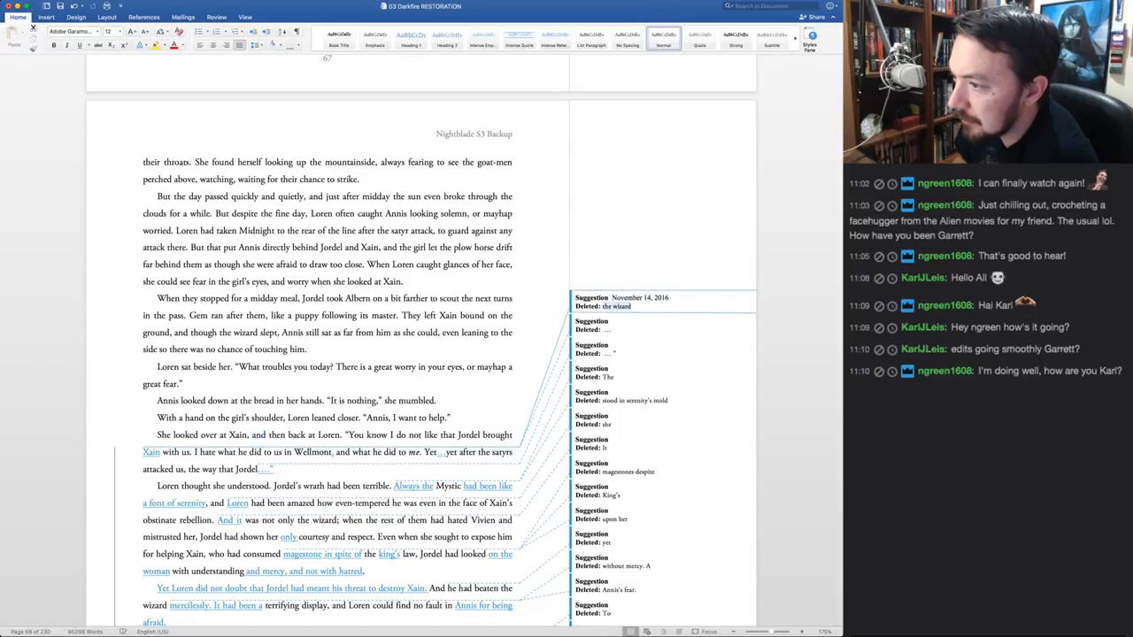
key("ctrl+alt+a")
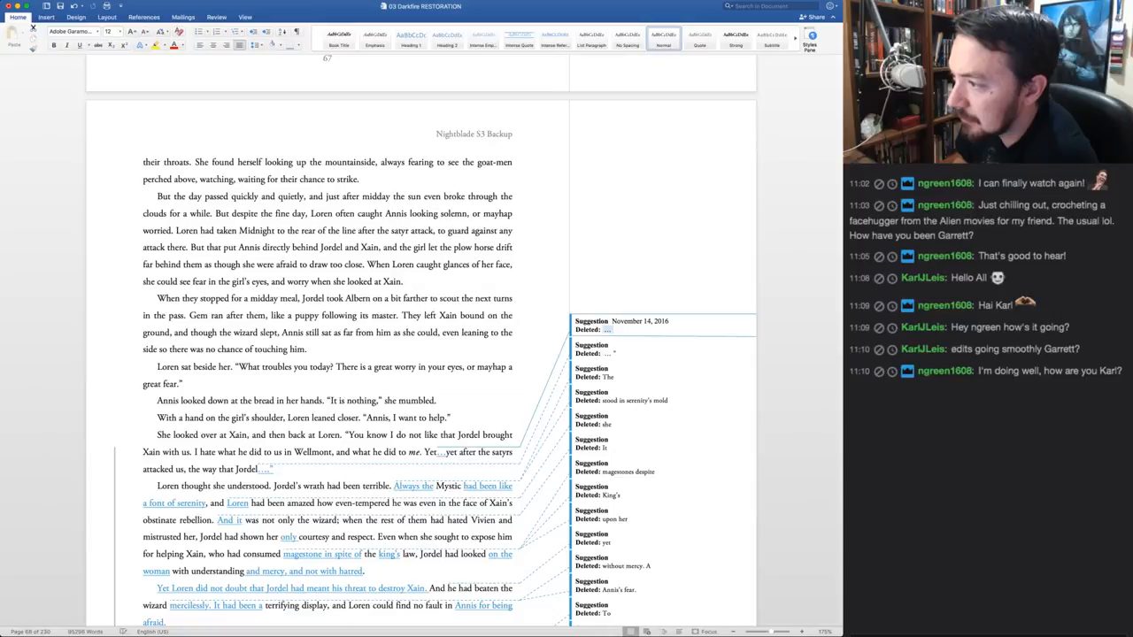
key("ctrl+alt+a")
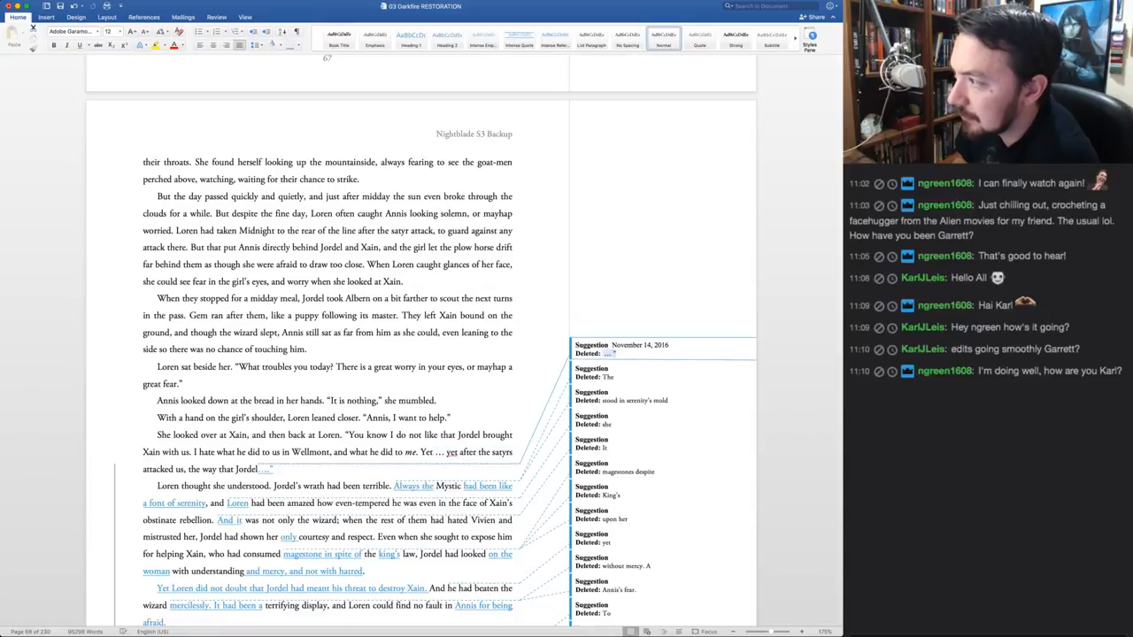
key("ctrl+alt+a")
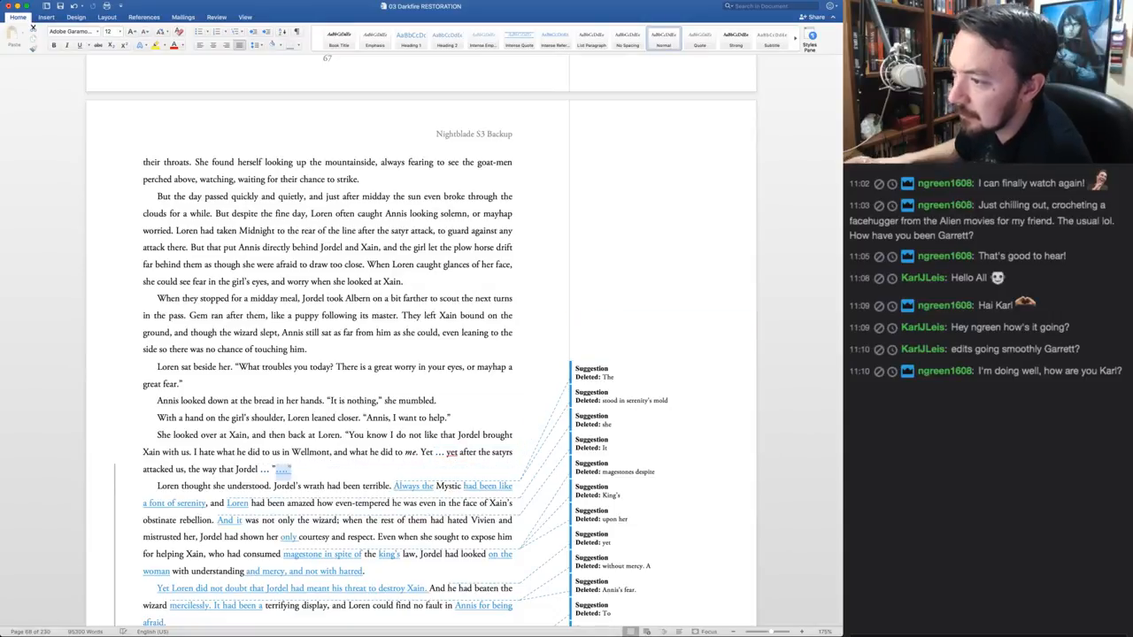
left_click(270, 470)
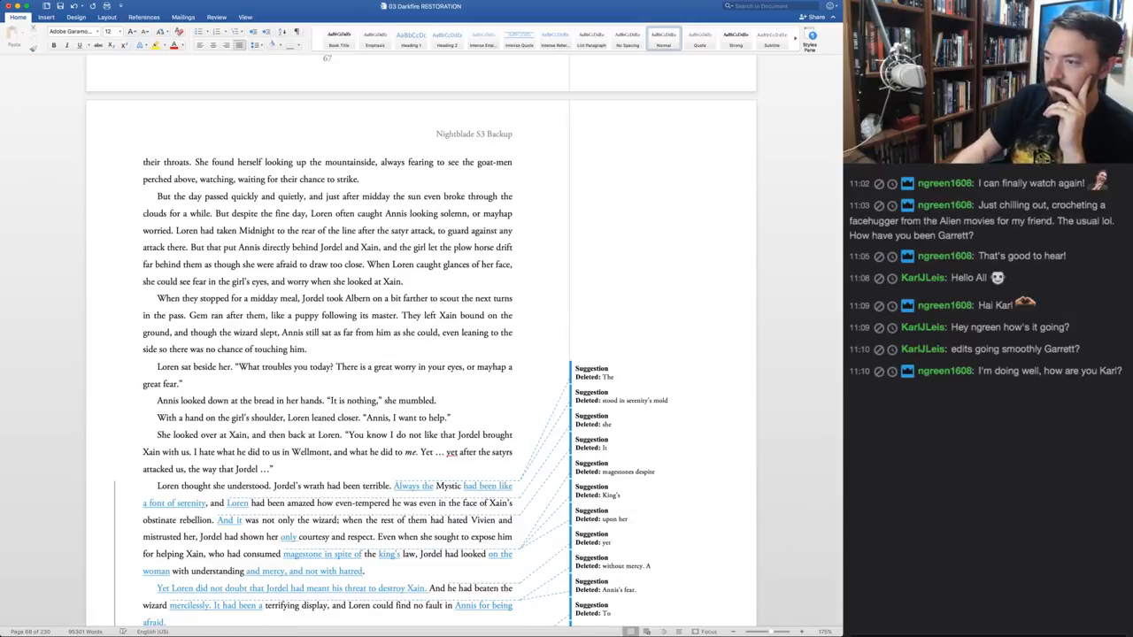
Accept "Always the" and "had been like a font of serenity" about the Mystic, and reject "Loren" in favor of "she"
key("Right")
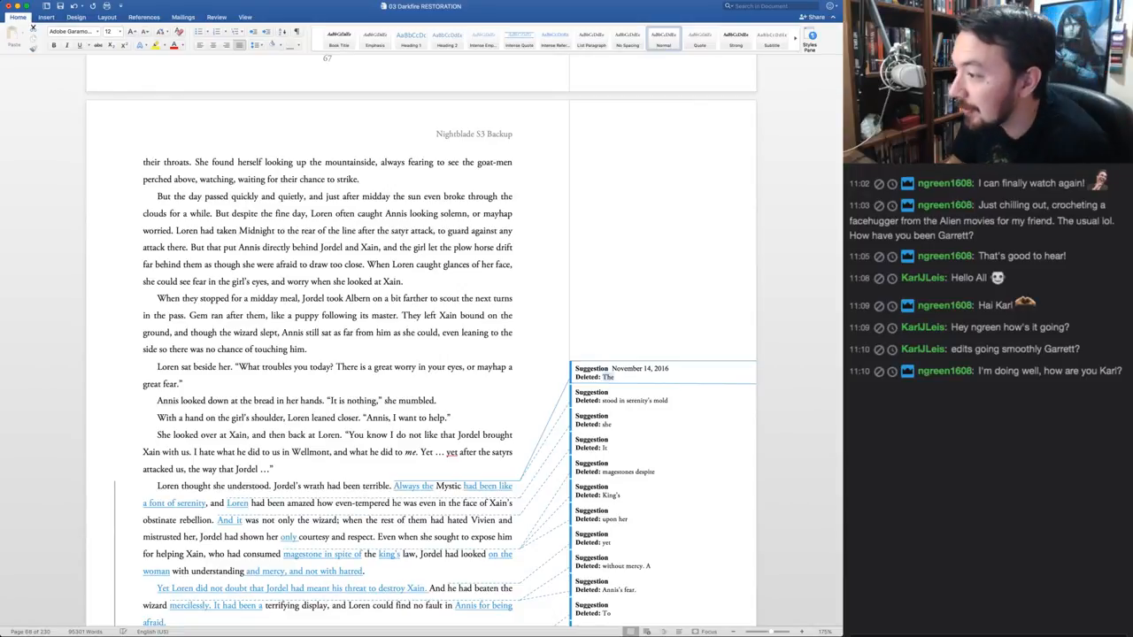
key("alt+a")
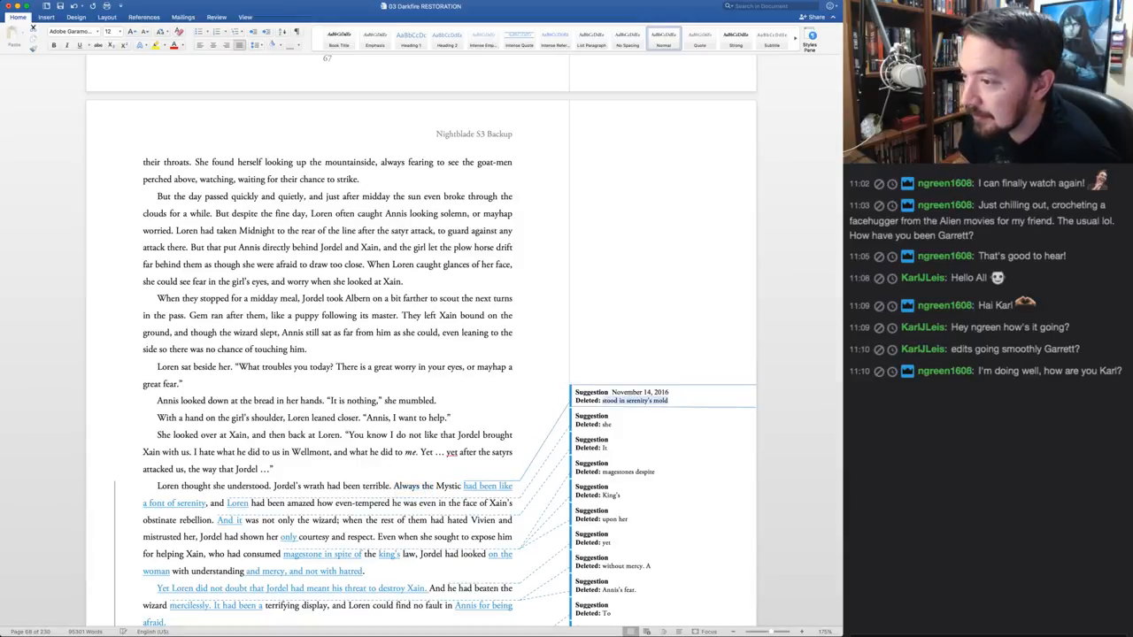
key("alt+a")
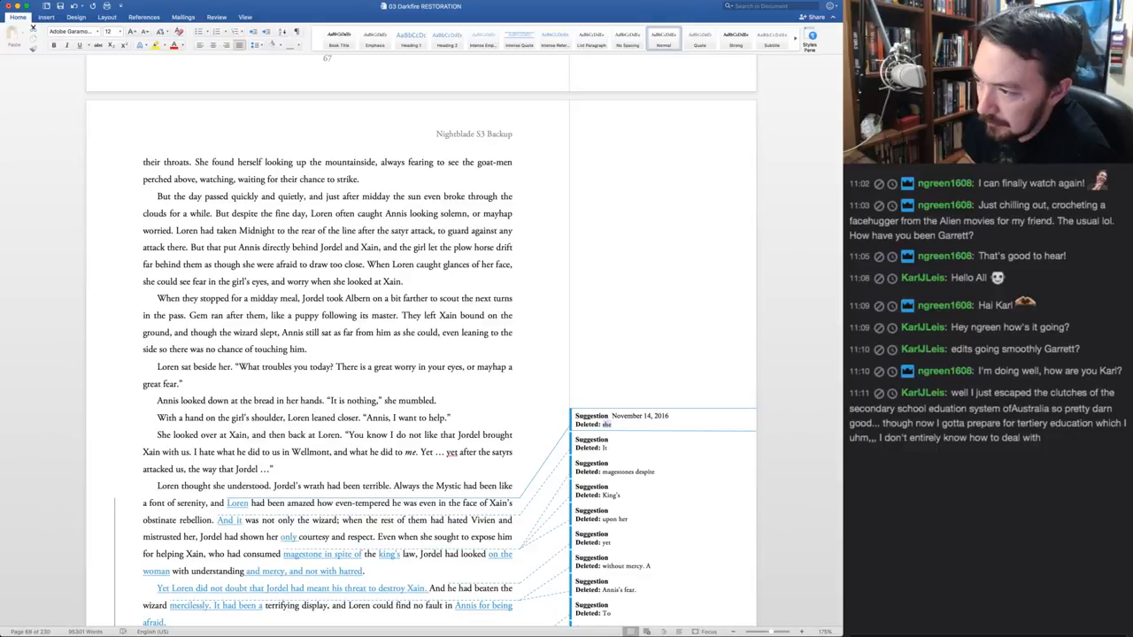
key("super+shift+r")
key("super+shift+r")
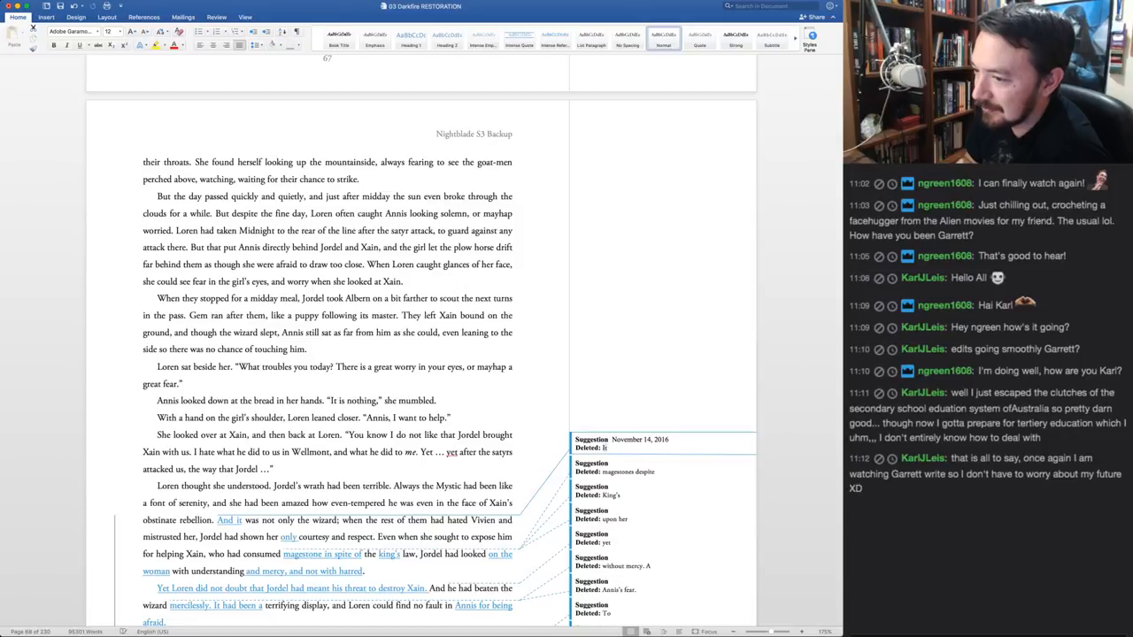
Accept "And it" in place of "It" and the inserted "only" before "courtesy and respect"
key("super+shift+a")
key("super+shift+a")
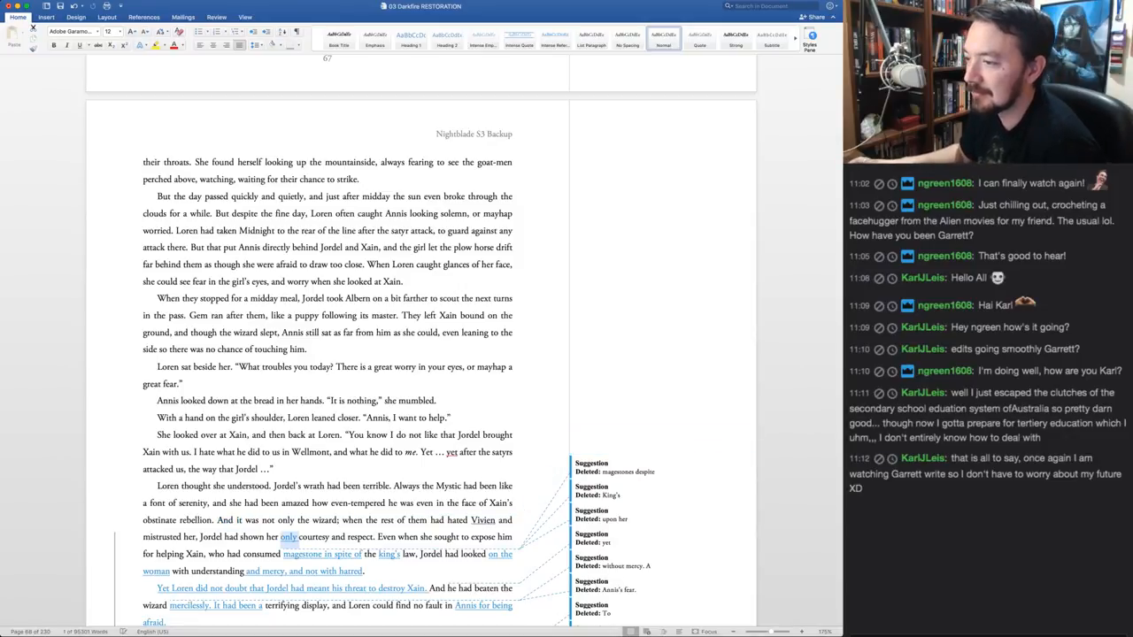
scroll(421, 336, "down", 5)
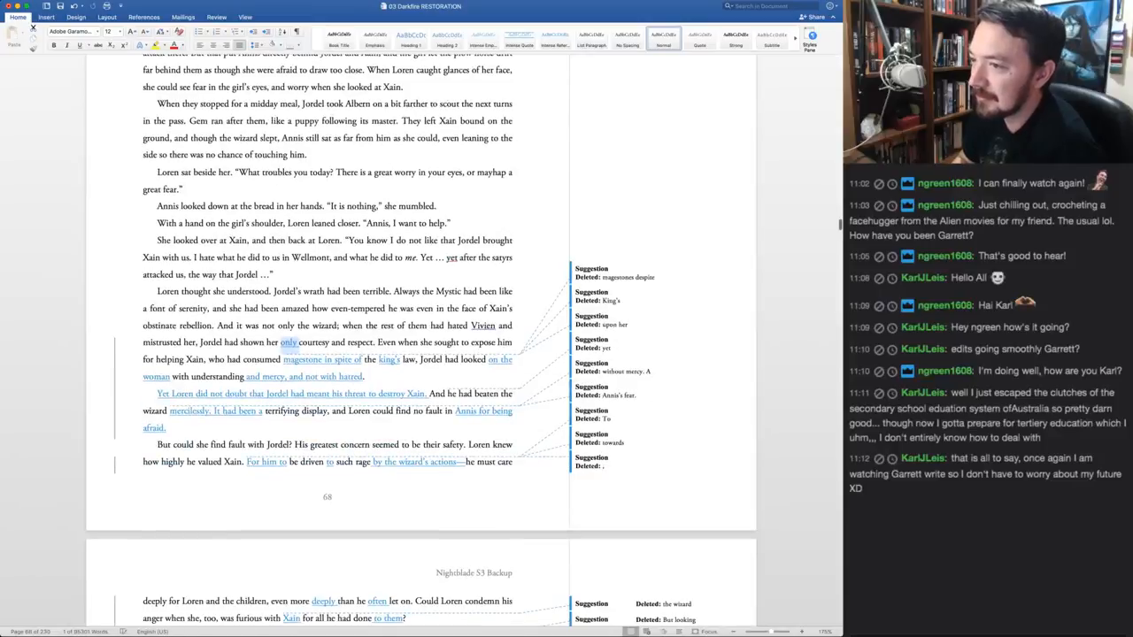
key("super+shift+a")
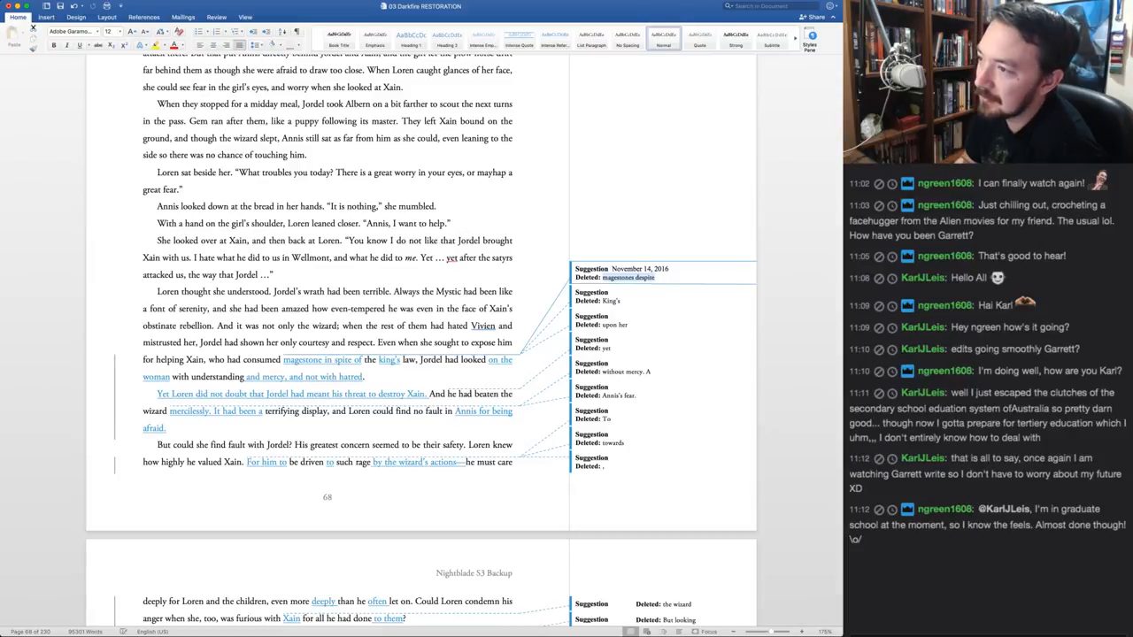
Reject "magestone in spite of" and "king's", restoring "magestones despite" and "King's" in the sentence about helping Xain
key("super+shift+r")
key("super+shift+r")
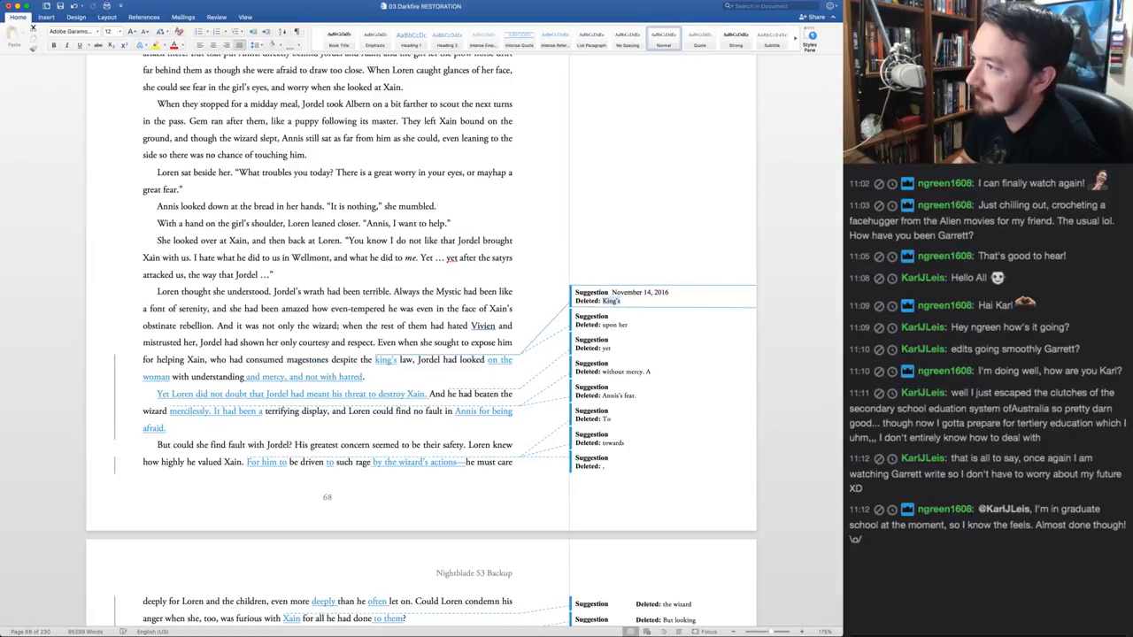
key("super+shift+r")
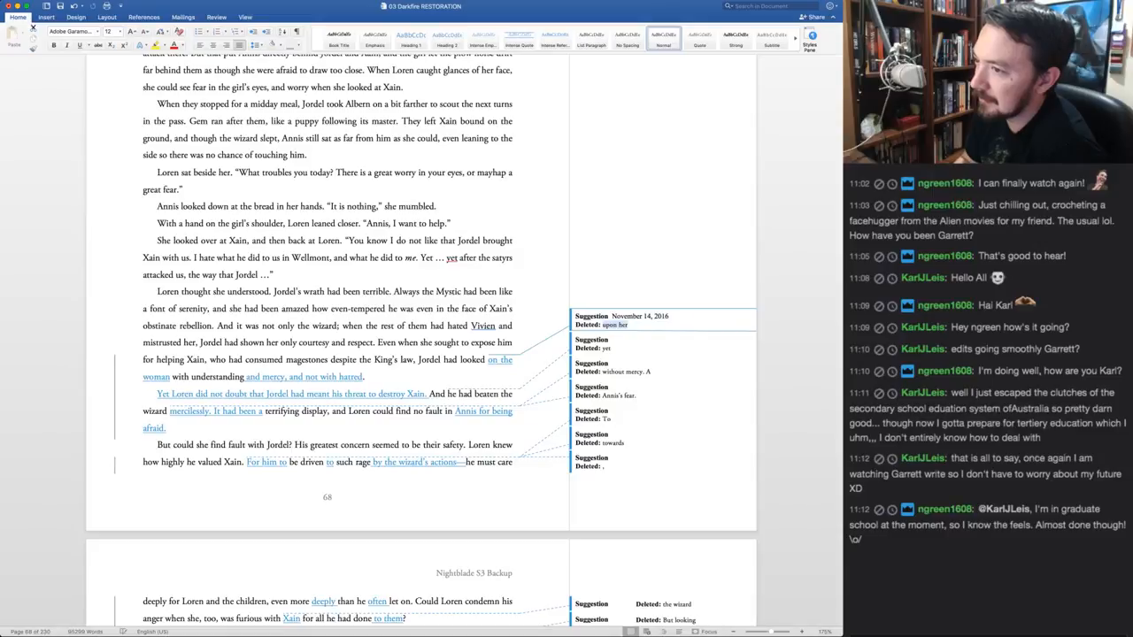
Accept "on the woman" in place of "upon her" and the added "and mercy, and not with hatred"
key("super+shift+a")
key("super+shift+a")
key("super+shift+a")
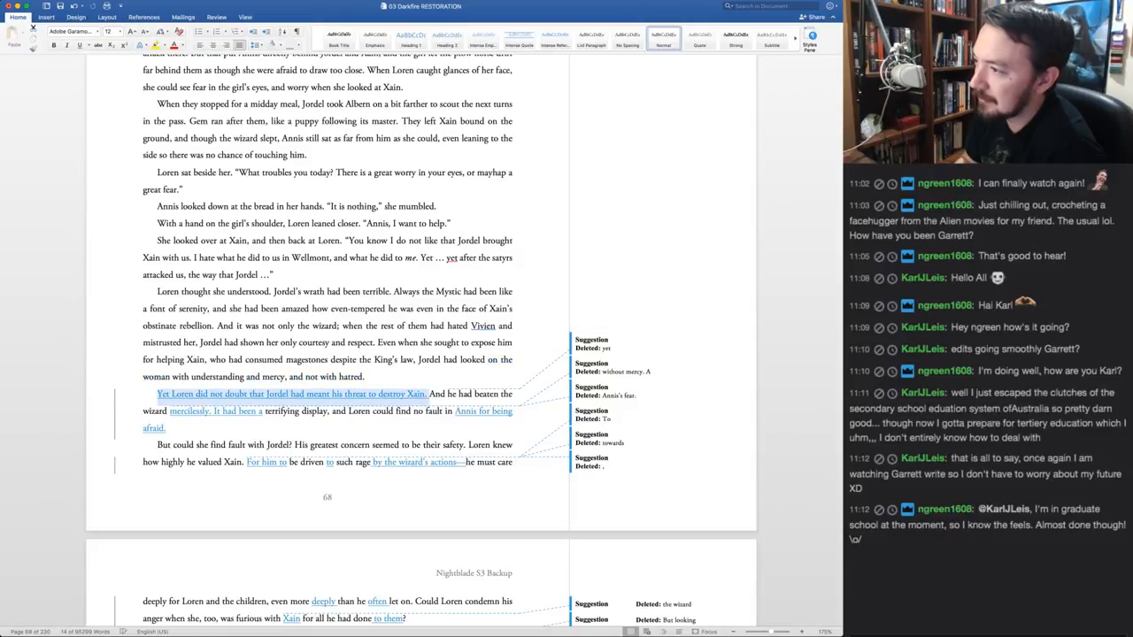
Accept the new sentence about Jordel's threat to destroy Xain, the deletion of "yet", and "mercilessly. It had been a"
key("super+shift+a")
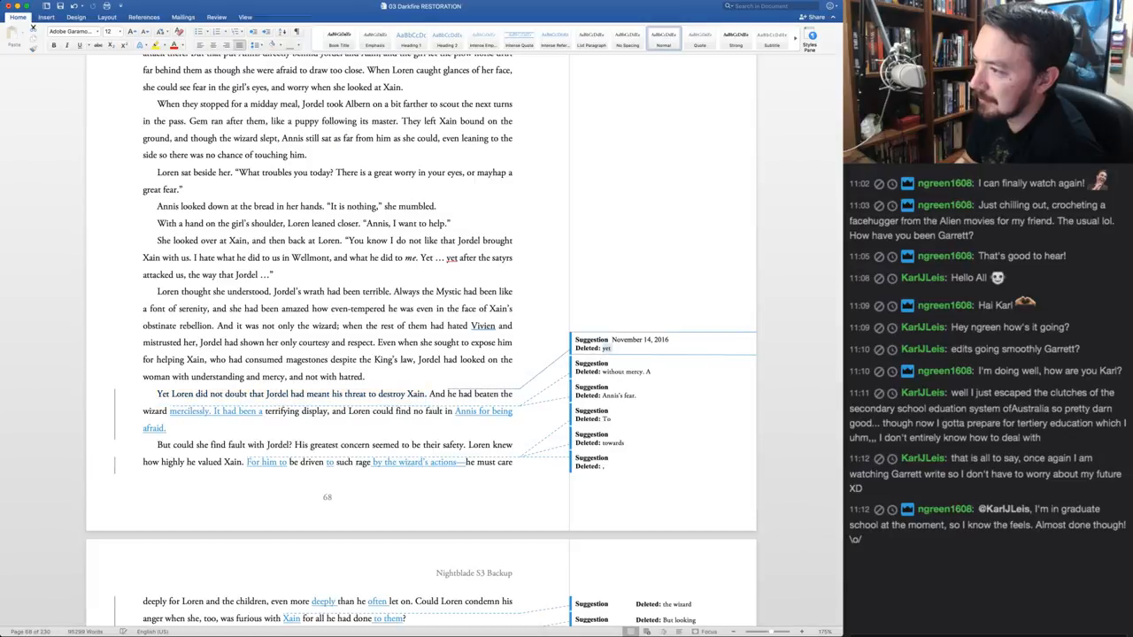
key("super+shift+a")
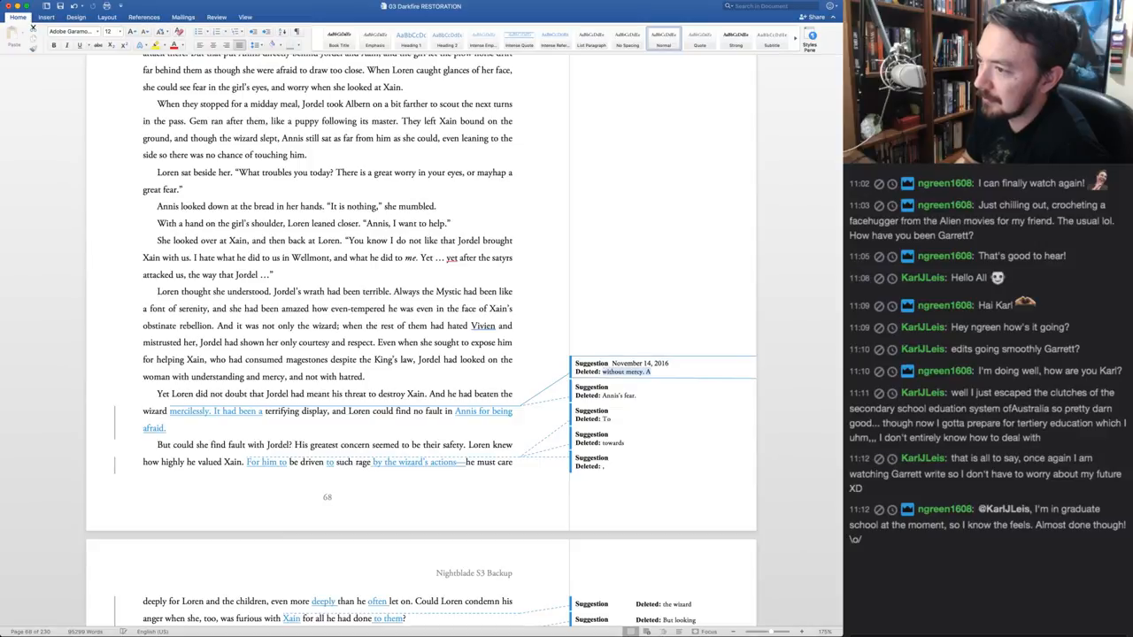
key("super+shift+a")
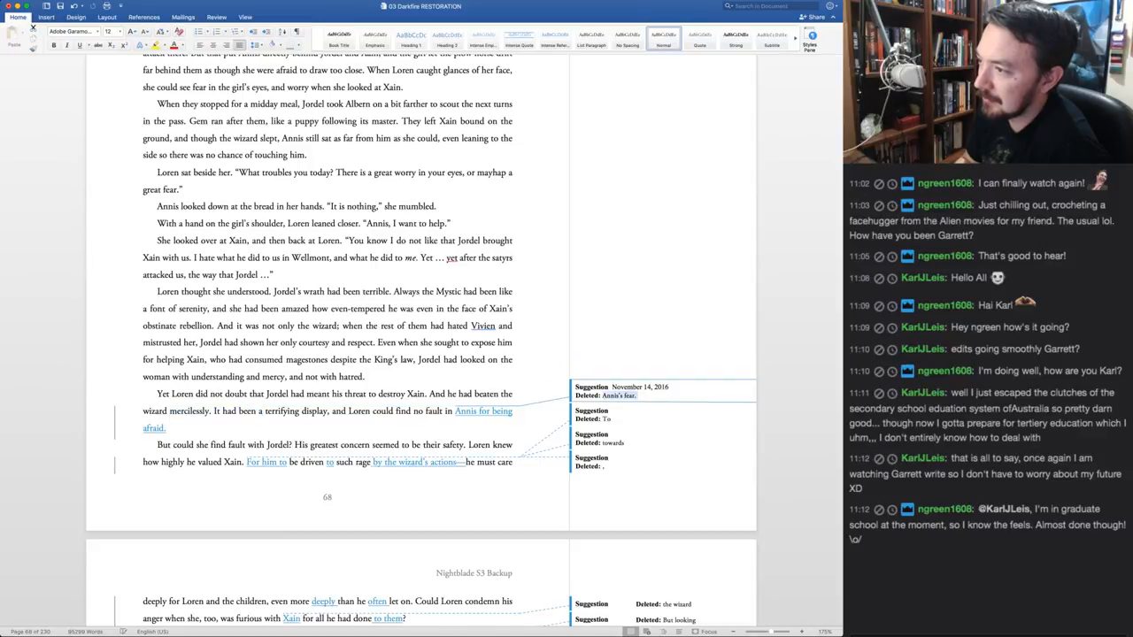
Reject "Annis for being afraid.", change the restored "Annis's" to "Annis'", and start a new paragraph at "But could she find fault"
key("super+shift+r")
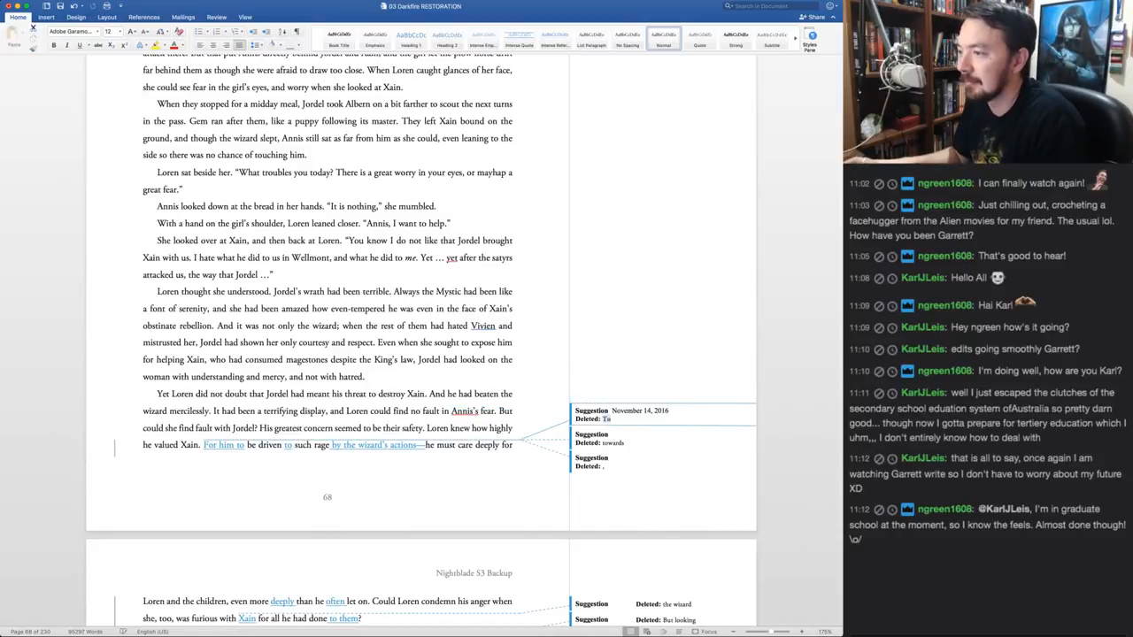
left_click(478, 412)
key("BackSpace")
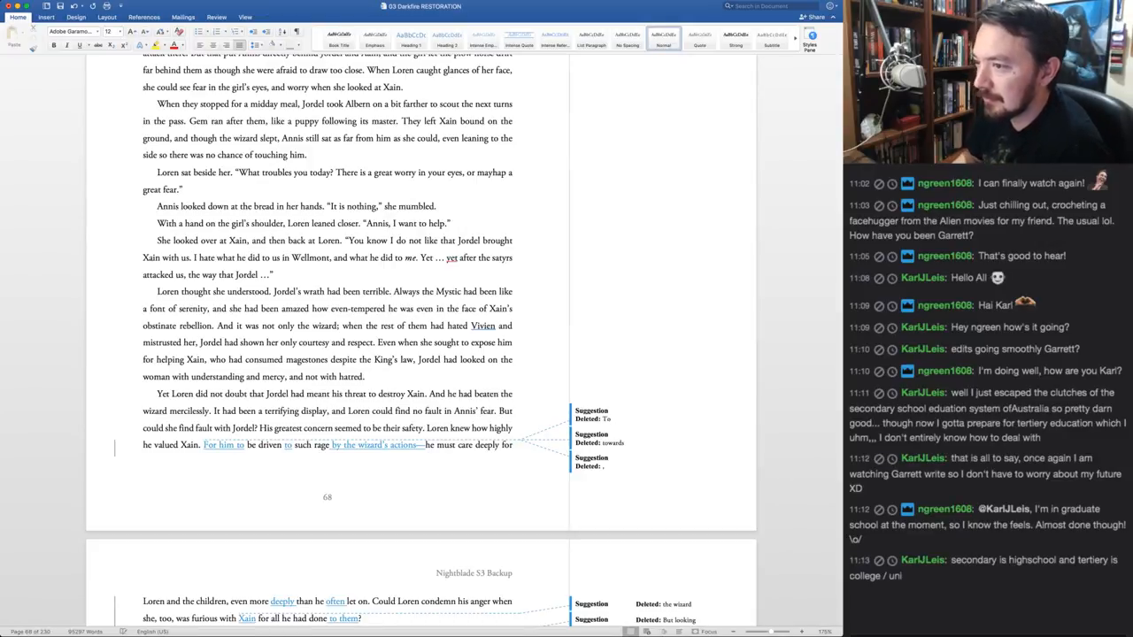
key("Return")
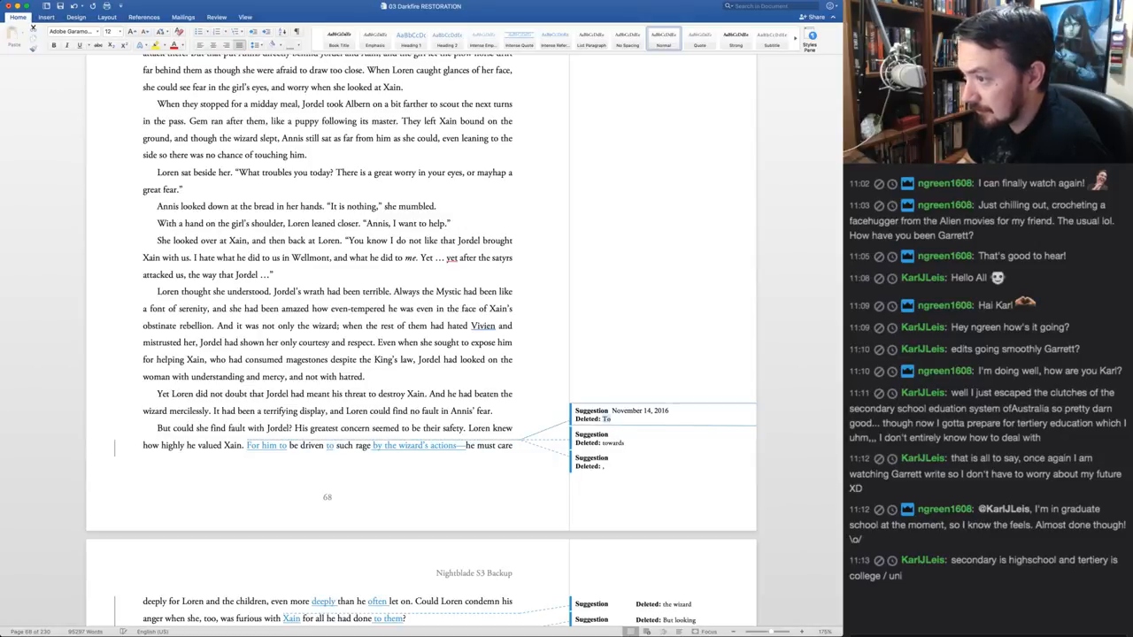
Restore "To" over "For him to", and accept "to" in place of "towards" and "by the wizard's actions—" in place of the comma
key("super+alt+r")
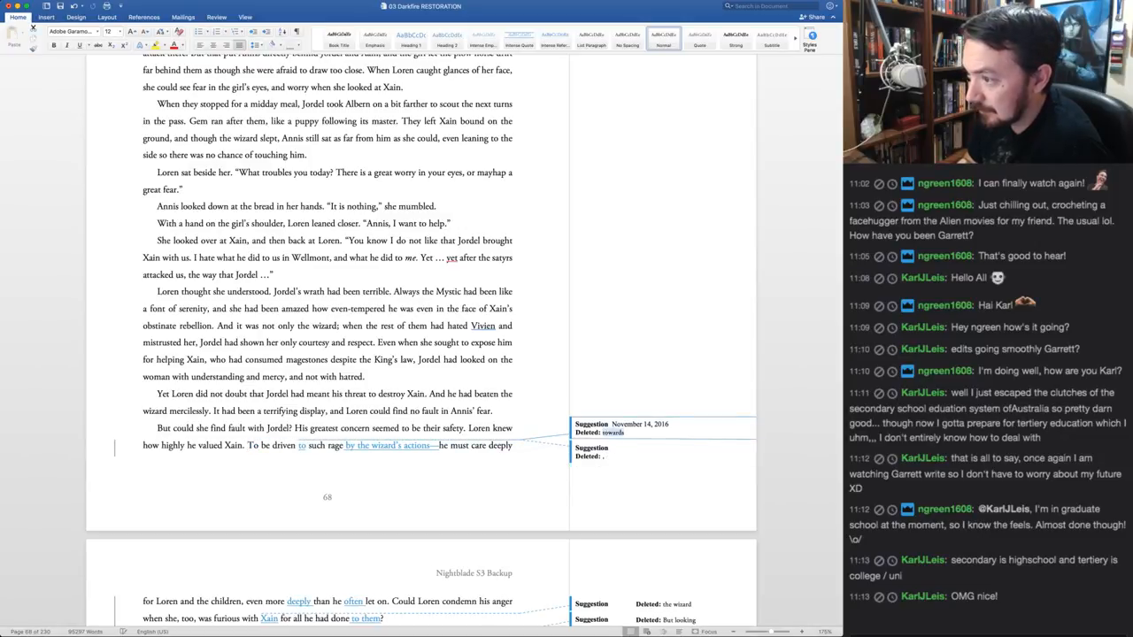
key("super+alt+a")
key("super+alt+a")
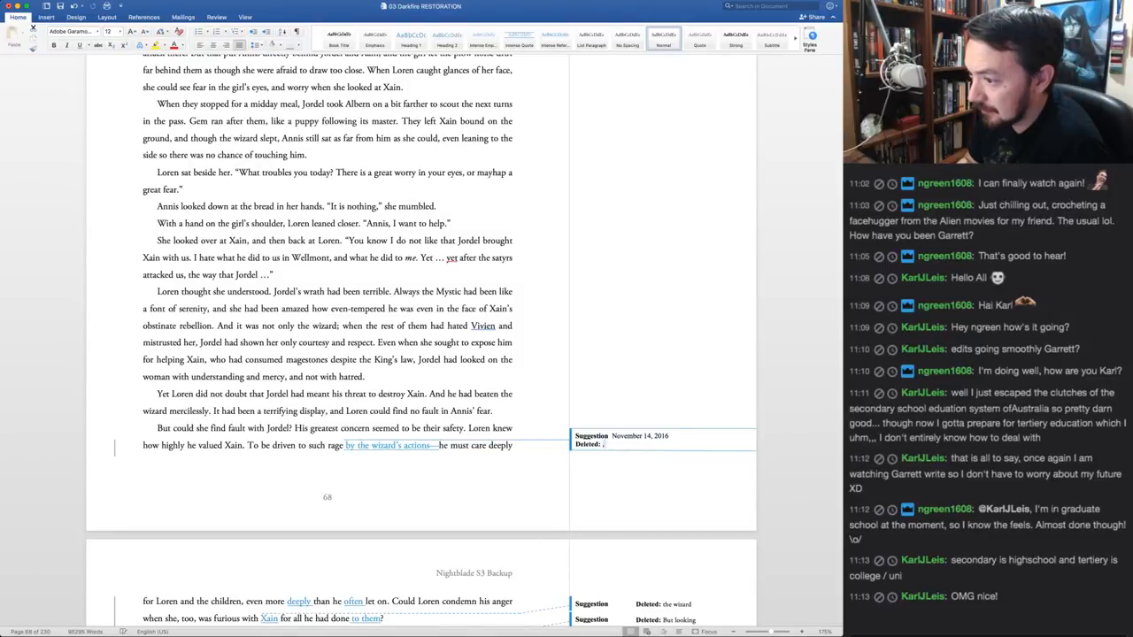
key("super+alt+a")
key("super+alt+a")
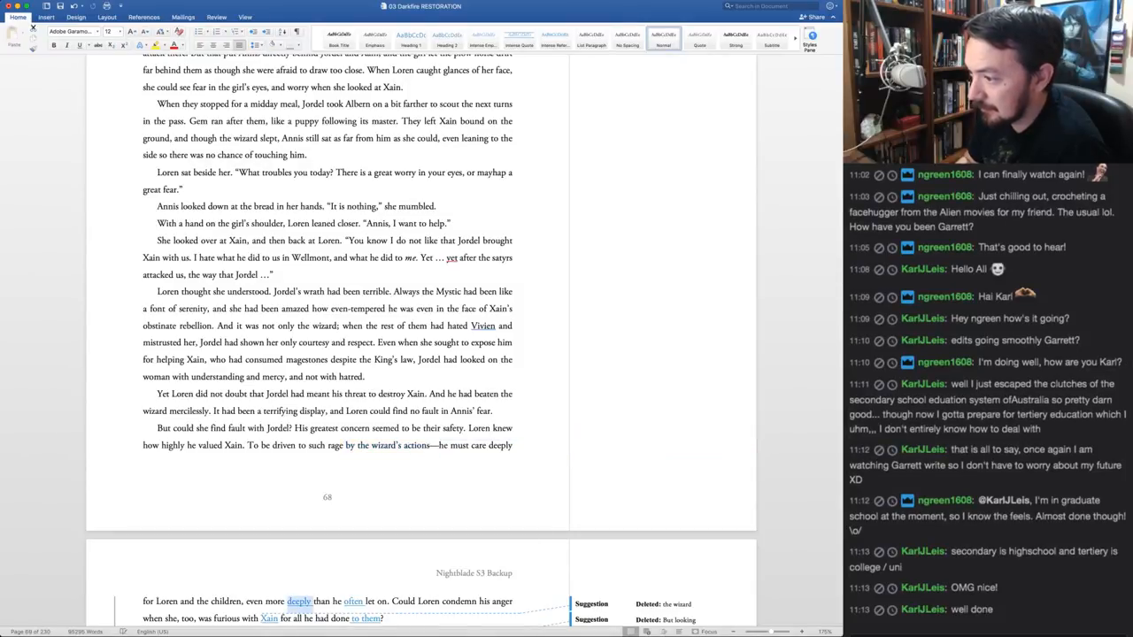
Accept the added "deeply" and "often" and "Xain" in place of "the wizard", and reject the added "to them"
key("super+alt+a")
key("super+alt+a")
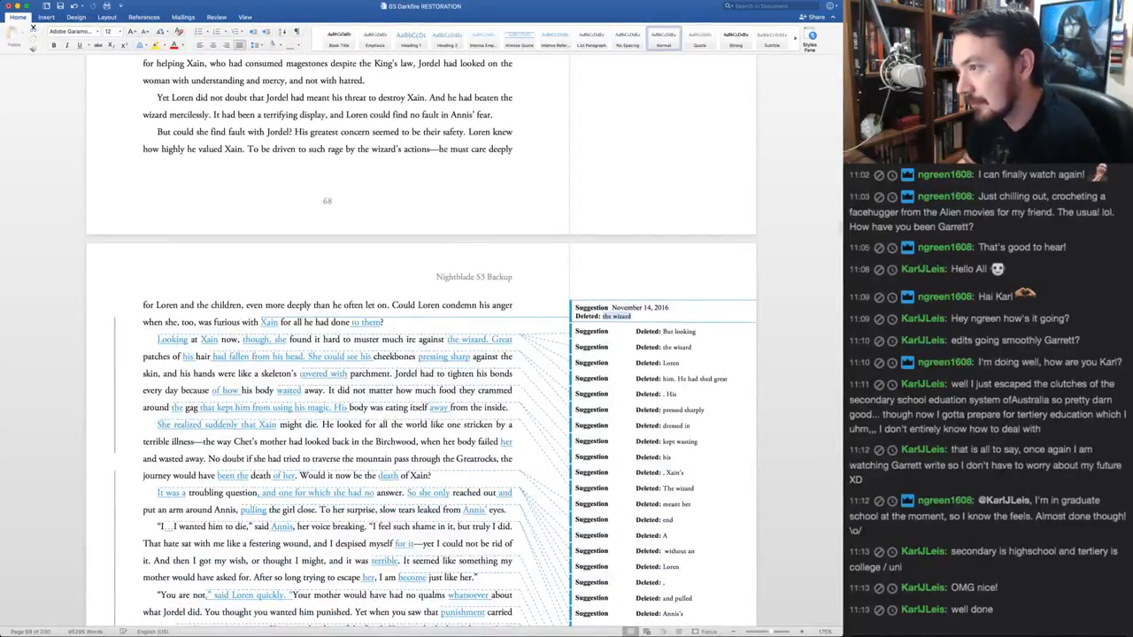
key("super+alt+a")
key("super+alt+a")
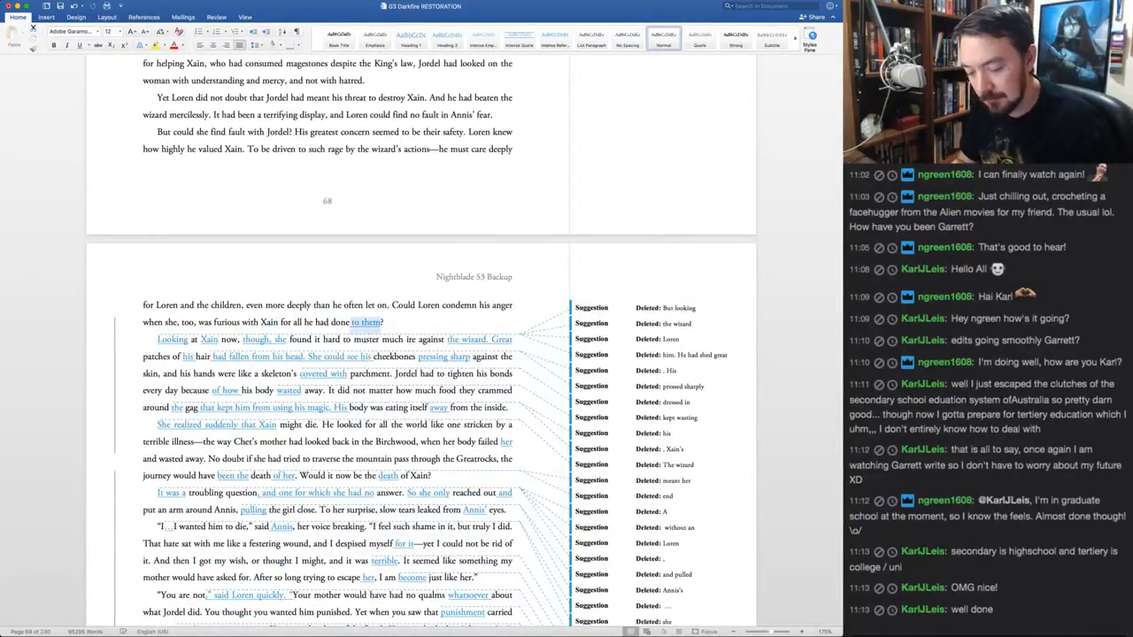
key("super+alt+a")
key("super+z")
key("super+alt+a")
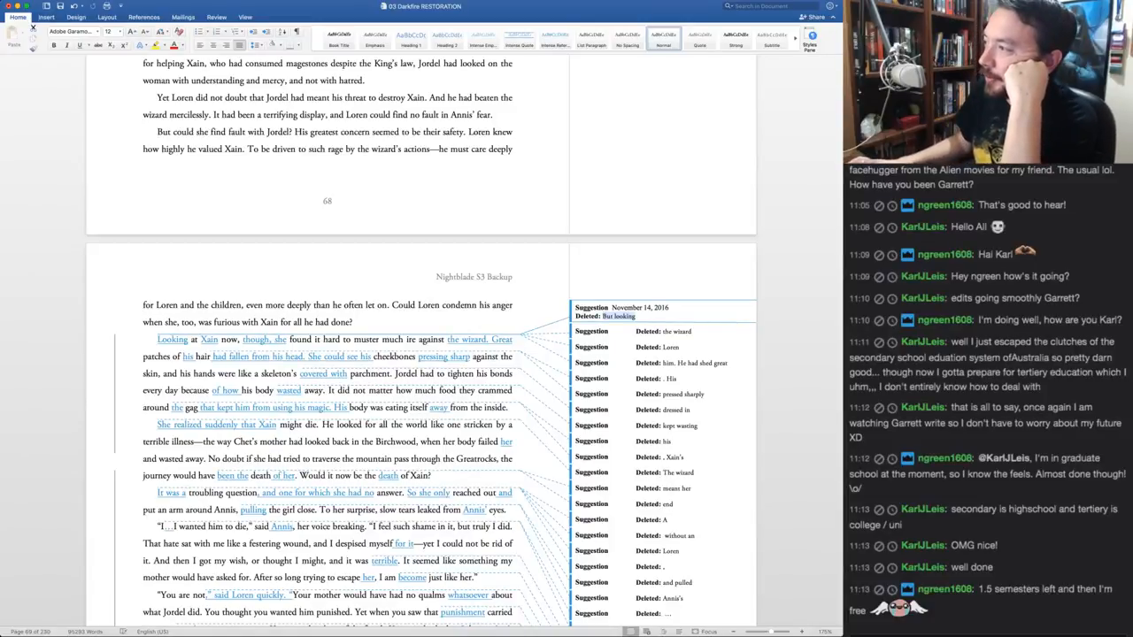
Look over the remaining tracked changes from the paragraph about Xain's wasting body to the end of the chapter
scroll(421, 345, "down", 5)
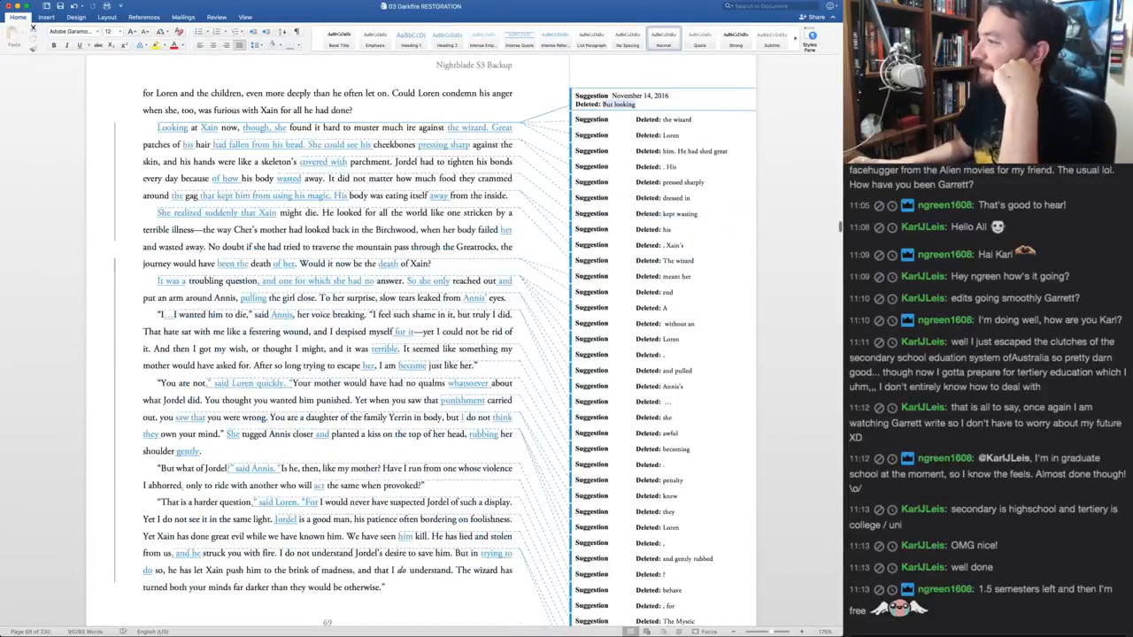
scroll(662, 177, "down", 10)
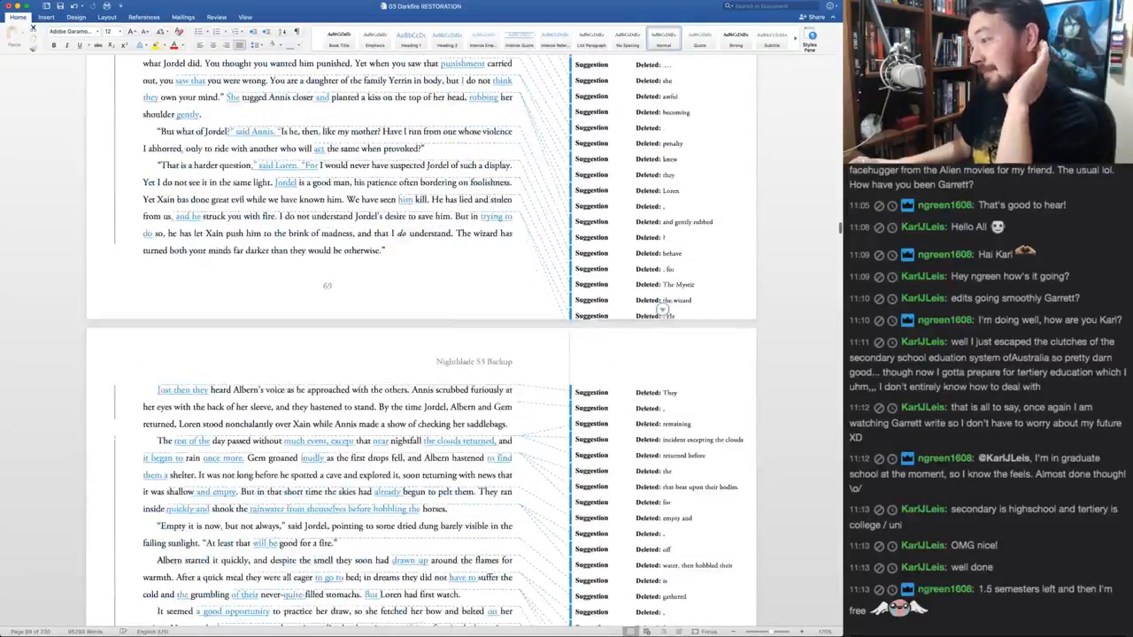
scroll(662, 177, "down", 4)
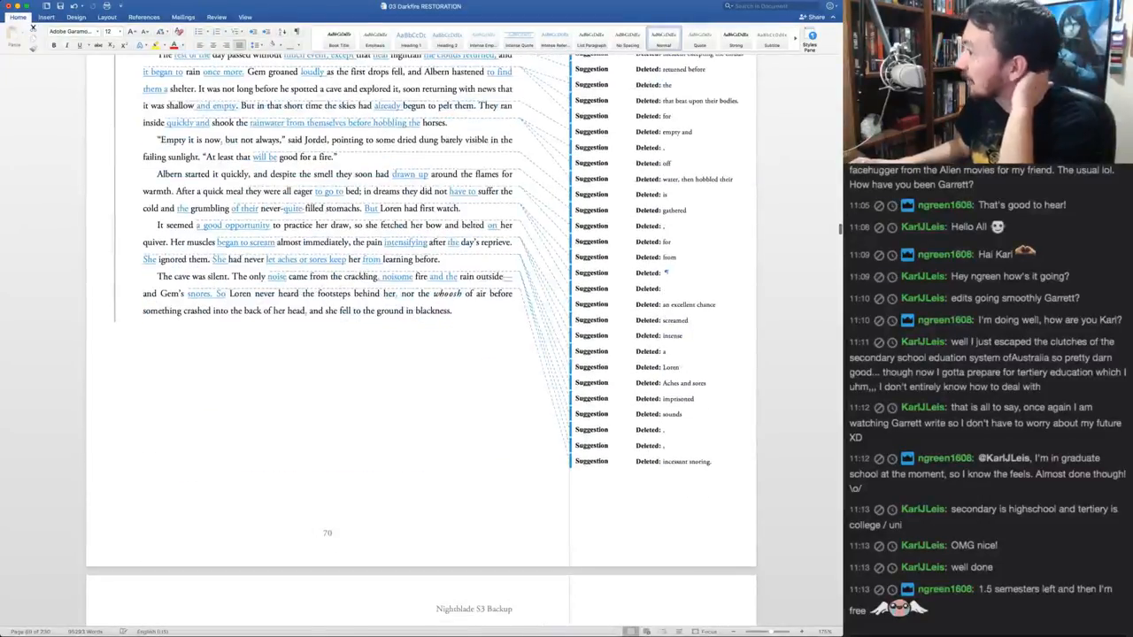
scroll(662, 400, "up", 9)
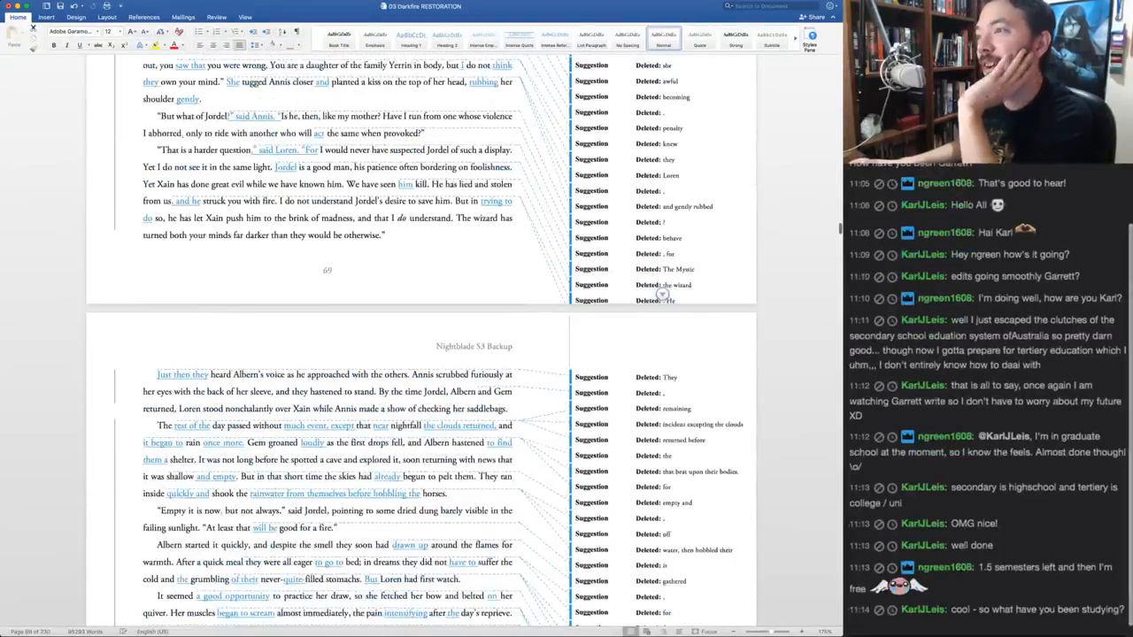
scroll(662, 400, "up", 5)
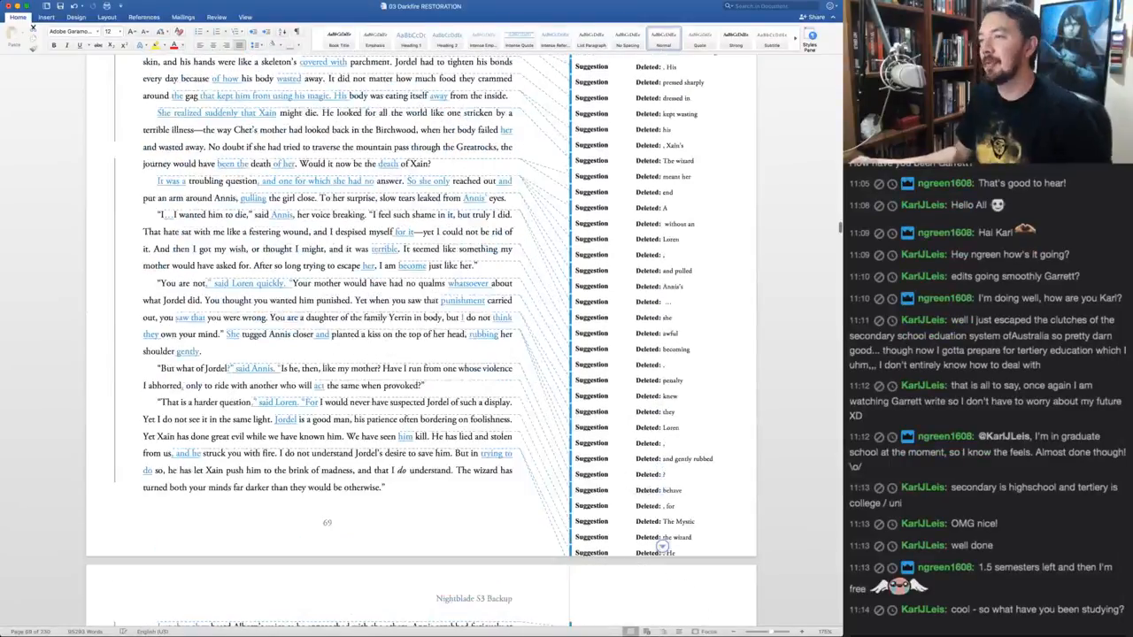
scroll(429, 344, "up", 5)
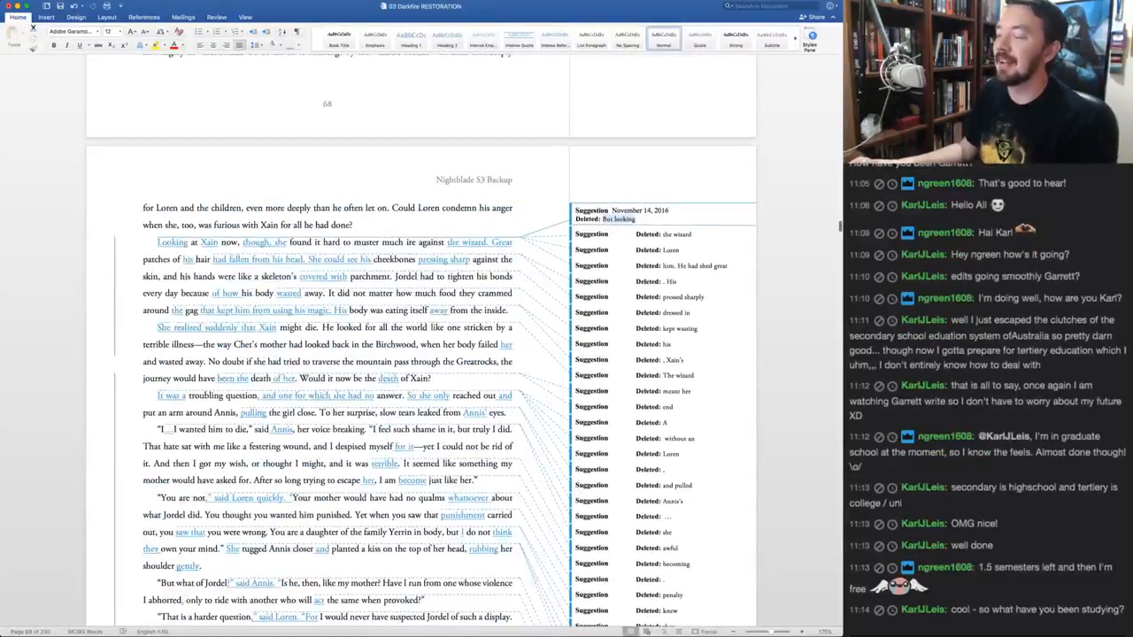
scroll(421, 341, "up", 2)
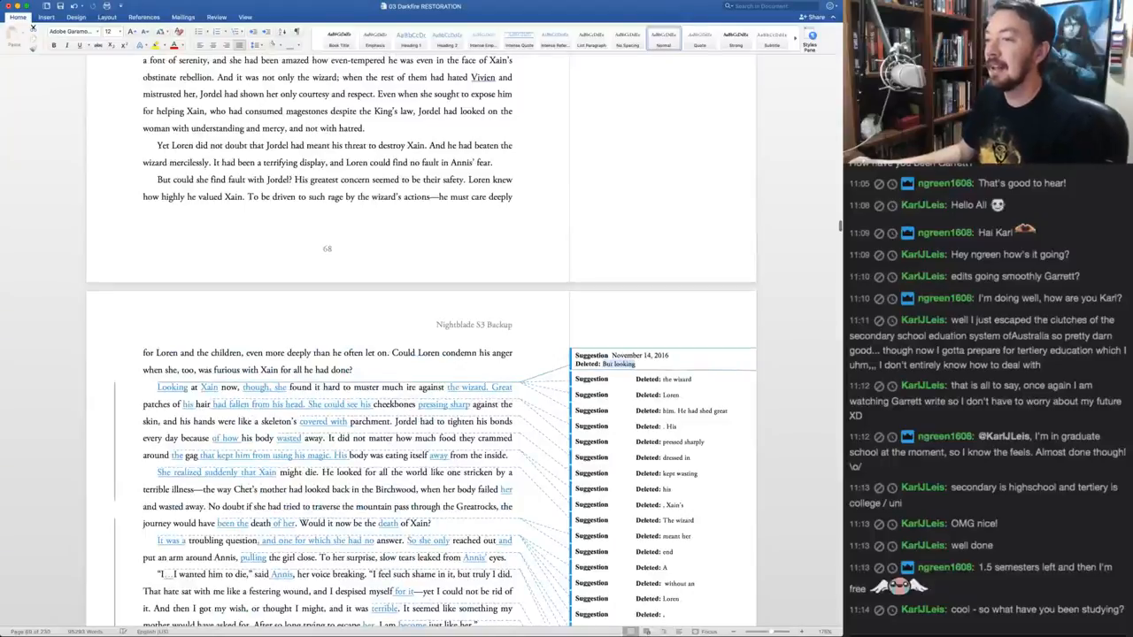
scroll(421, 340, "down", 2)
scroll(421, 342, "down", 1)
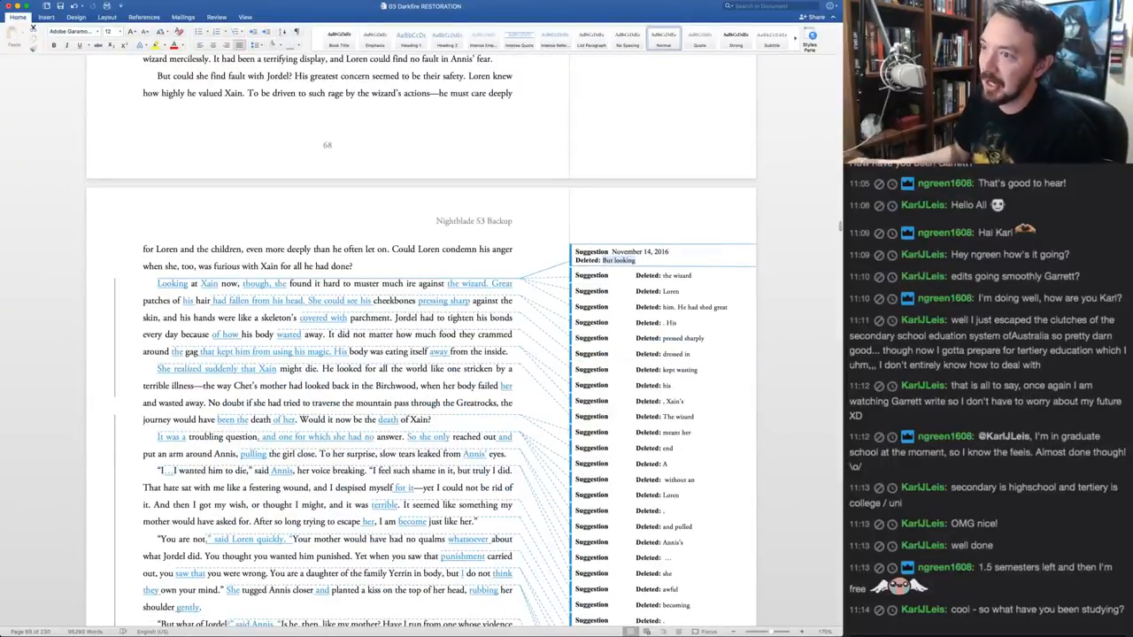
scroll(422, 341, "down", 2)
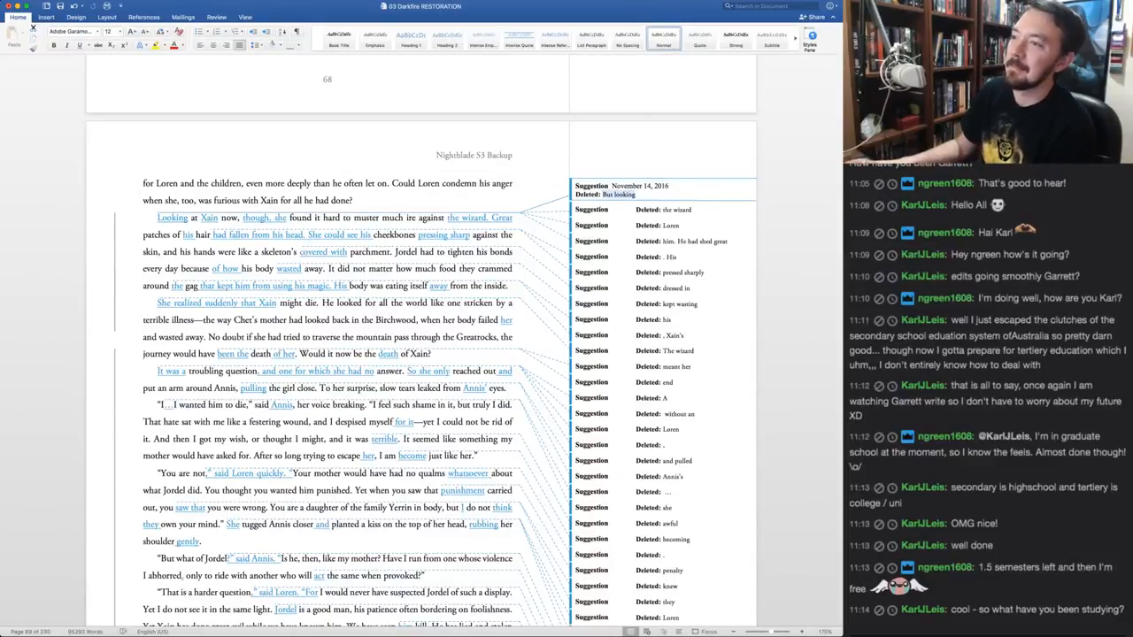
Accept "Looking" in place of "But looking", "Xain" in place of "the wizard", and "though, she" in place of "Loren"
left_click(323, 202)
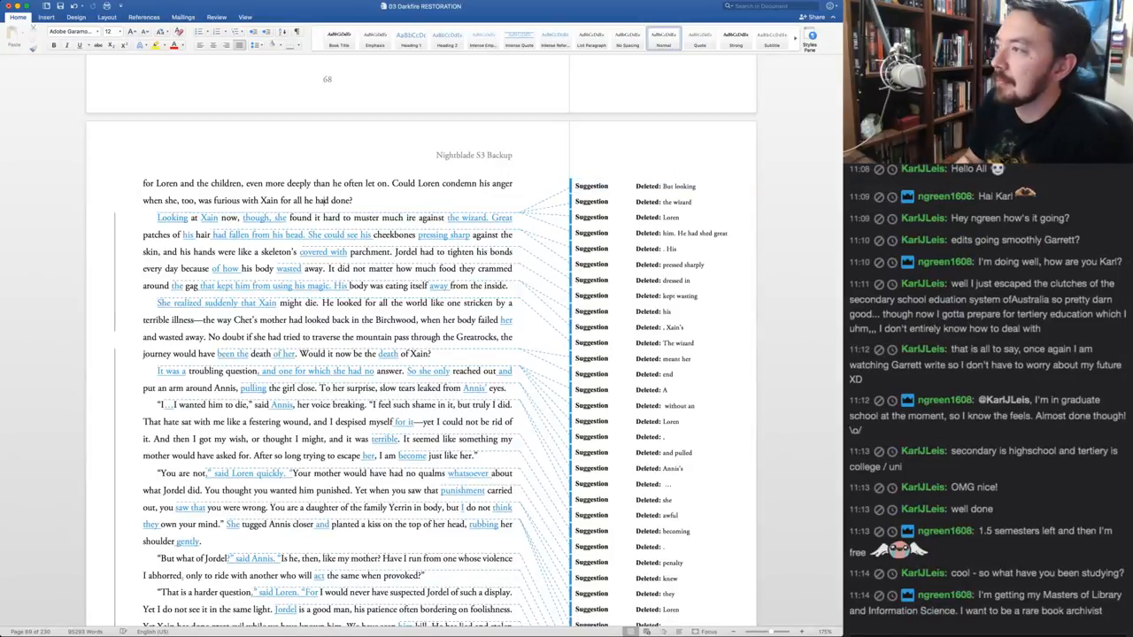
left_click(679, 187)
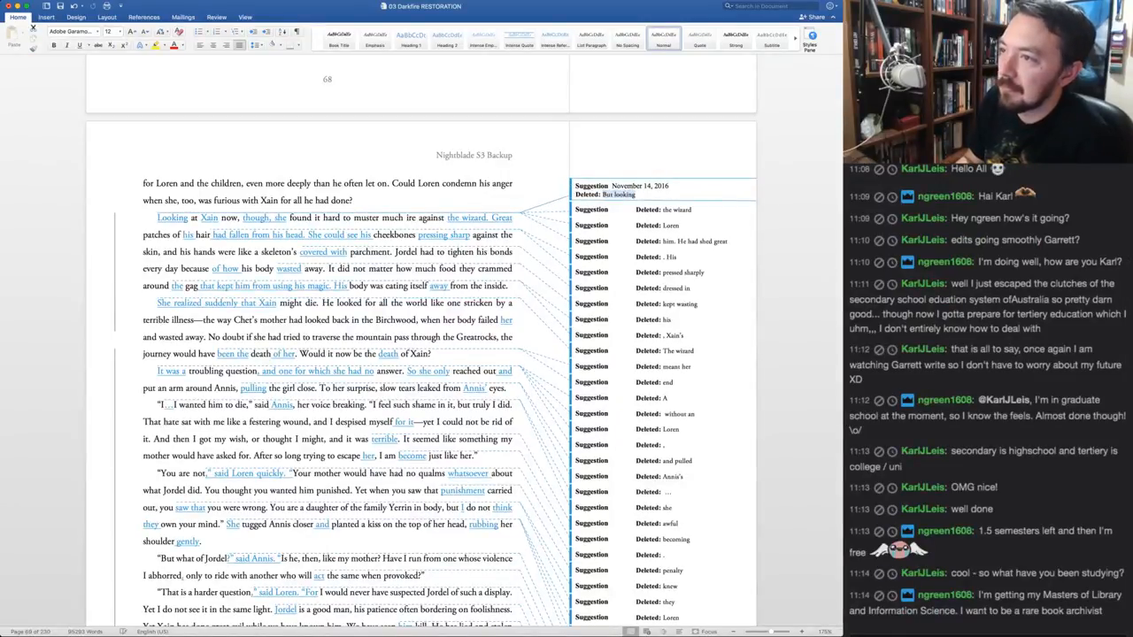
key("ctrl+alt+a")
key("ctrl+alt+a")
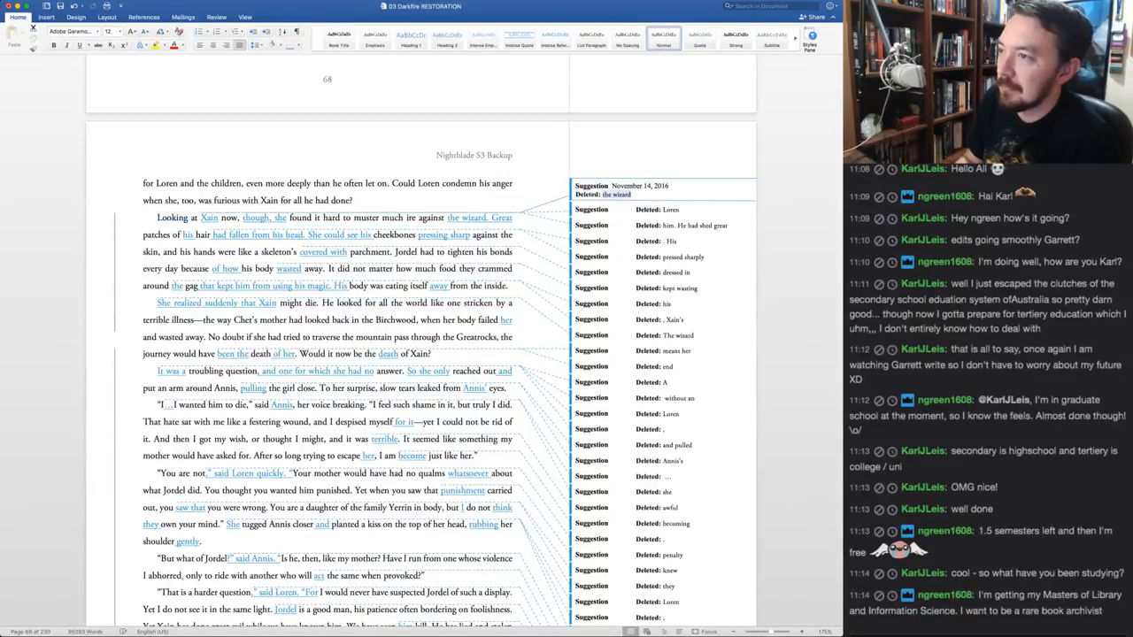
key("ctrl+alt+a")
key("ctrl+alt+a")
key("ctrl+alt+a")
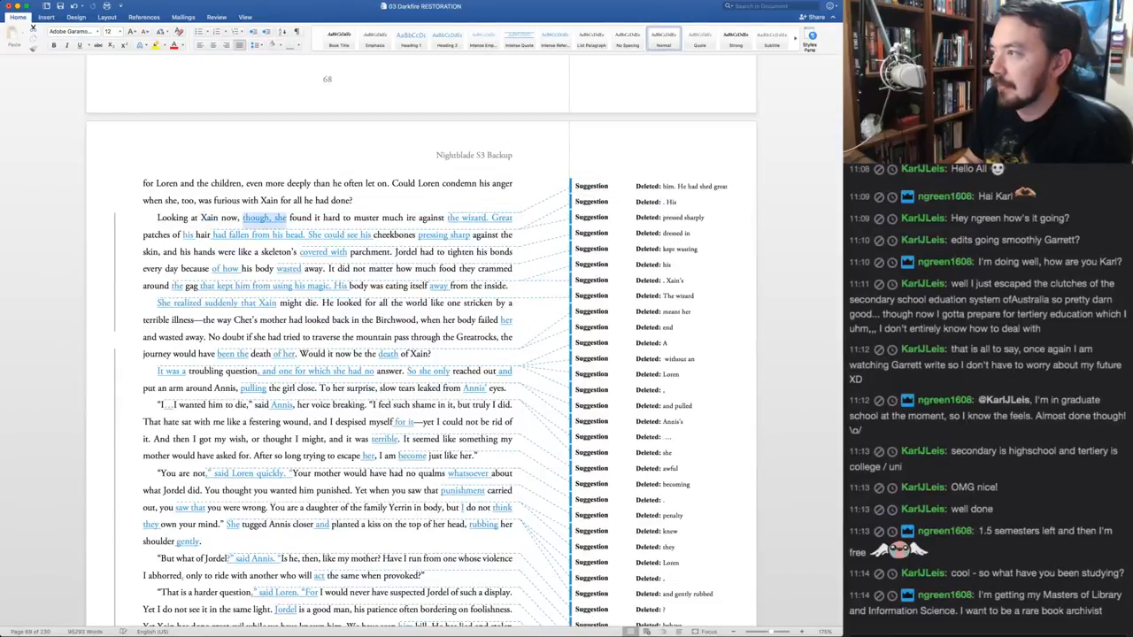
key("ctrl+alt+a")
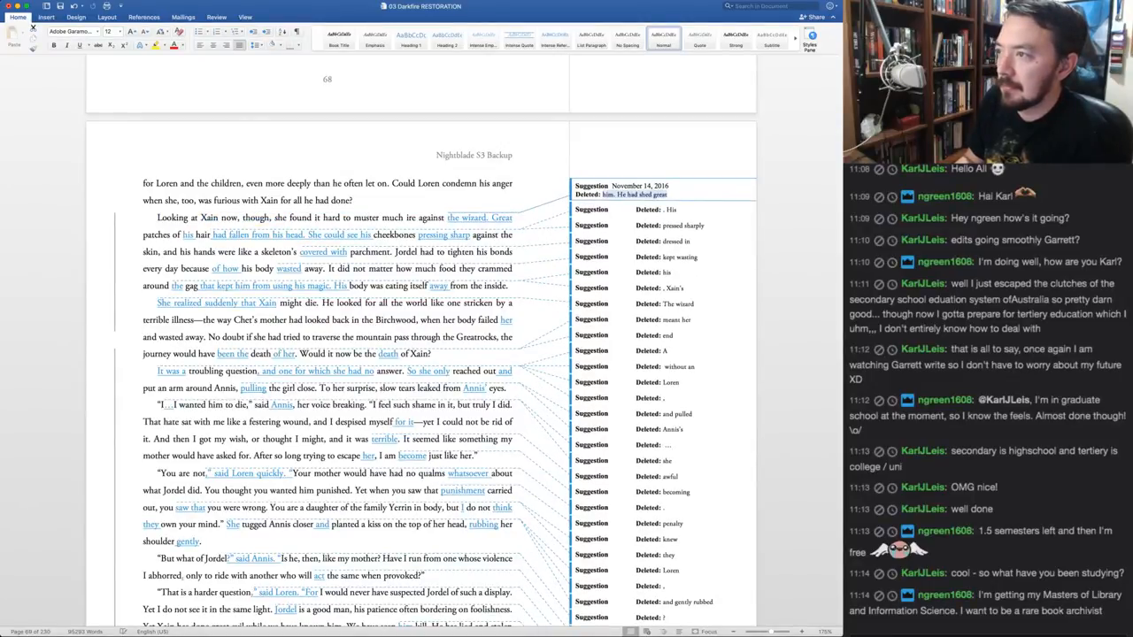
Restore "him. He had shed great" over "the wizard. Great", and delete "had fallen from his head" after "hair"
key("ctrl+alt+r")
key("ctrl+alt+r")
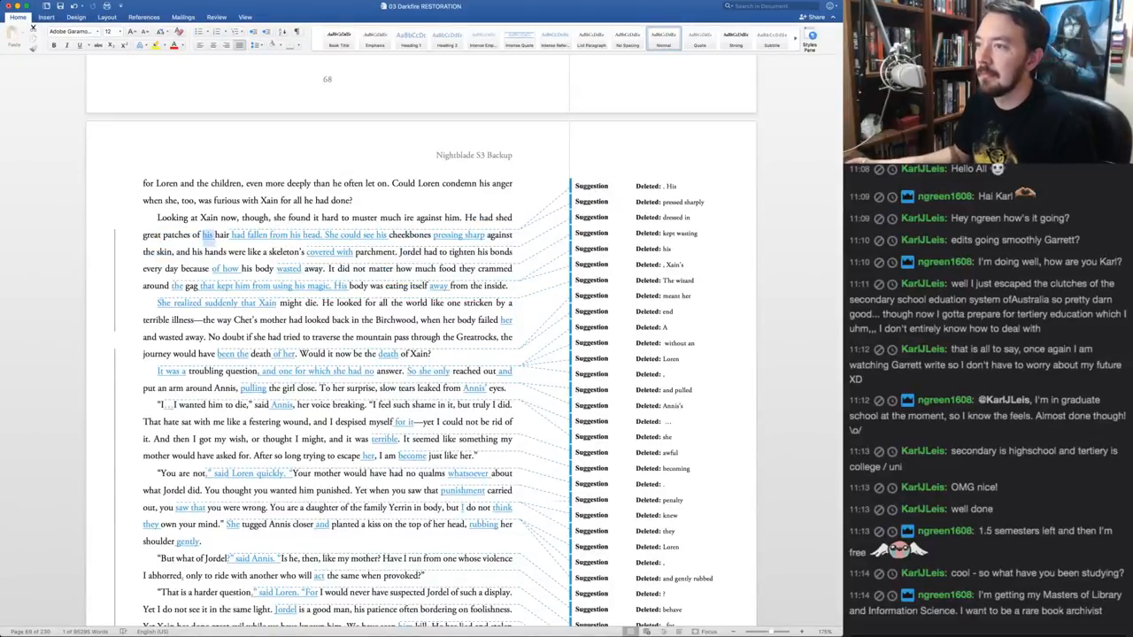
left_click(269, 234)
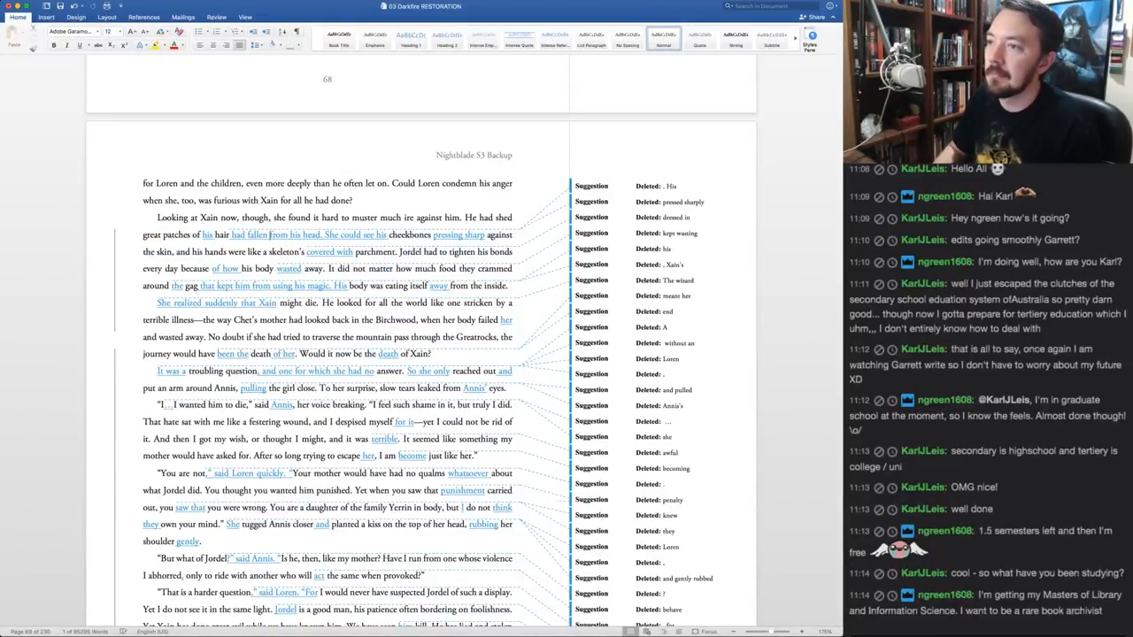
key("alt+shift+Left")
key("alt+shift+Left")
key("Left")
key("alt+shift+Right")
key("alt+shift+Right")
key("alt+shift+Right")
key("alt+shift+Right")
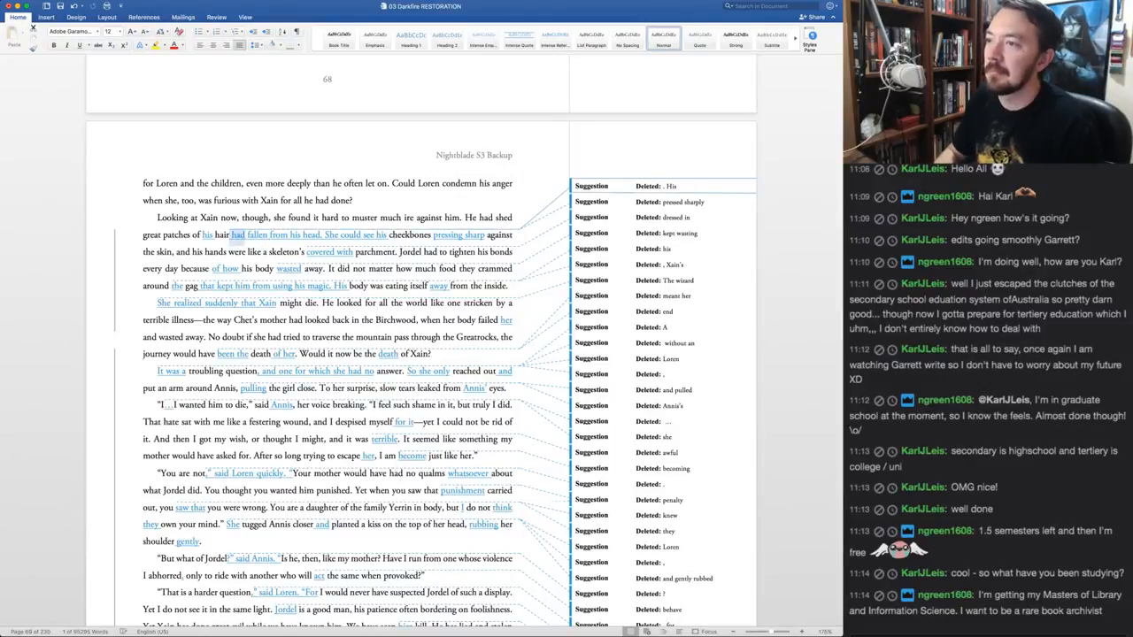
key("alt+shift+Right")
key("BackSpace")
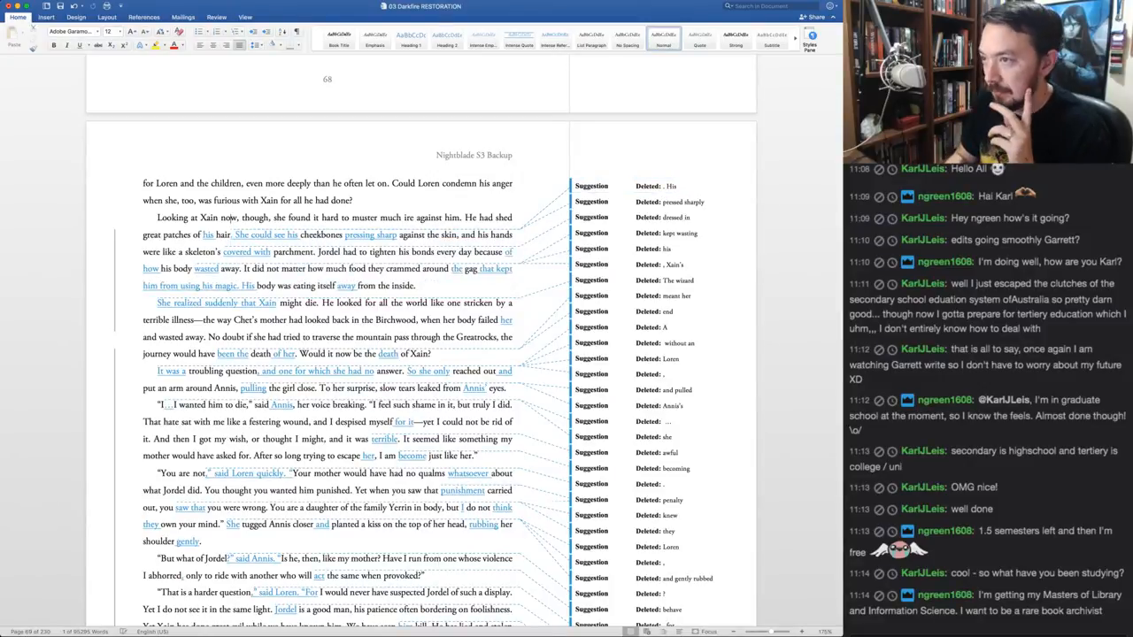
Accept the added "his" before "hair", ". She could see his" in place of ". His", and "pressing sharp" in place of "pressed sharply"
key("super+shift+a")
key("super+shift+a")
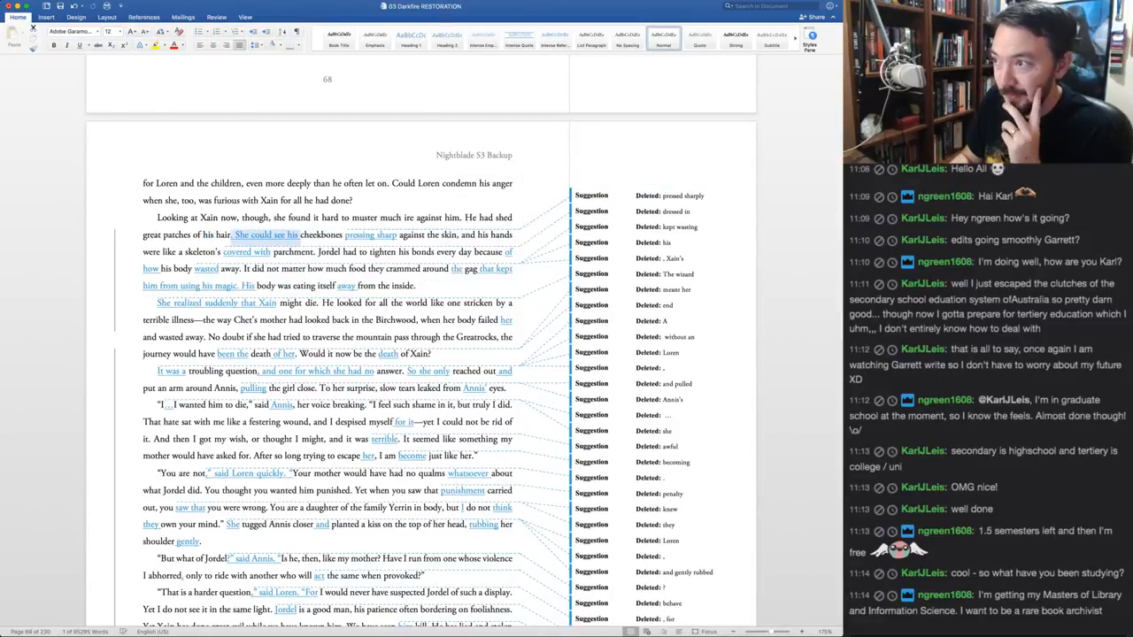
key("super+shift+a")
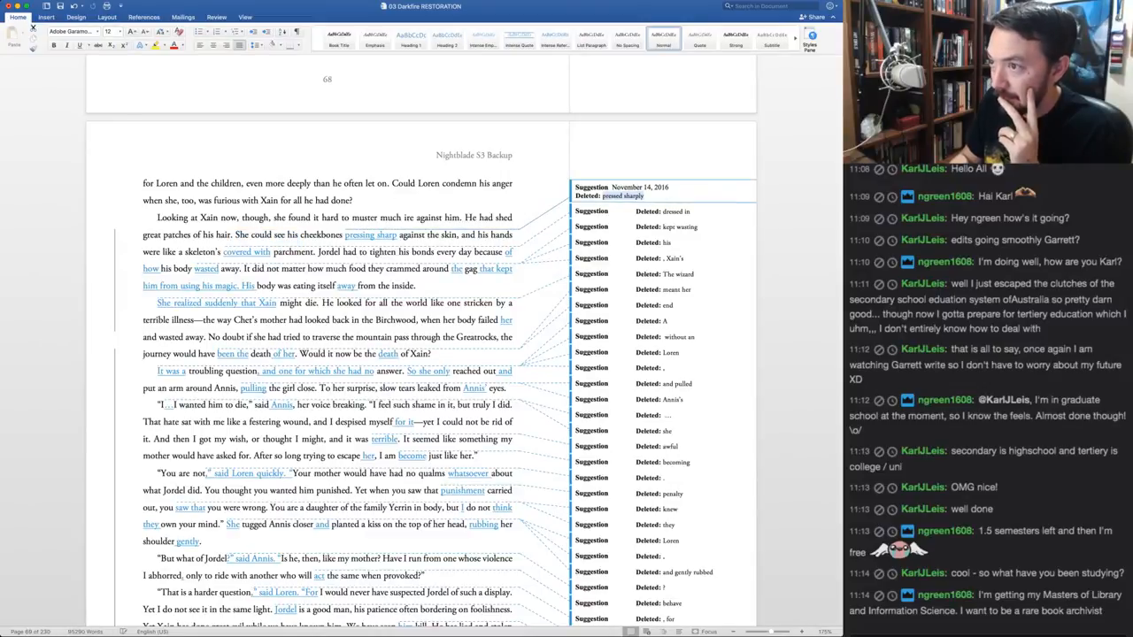
key("super+shift+a")
key("super+shift+a")
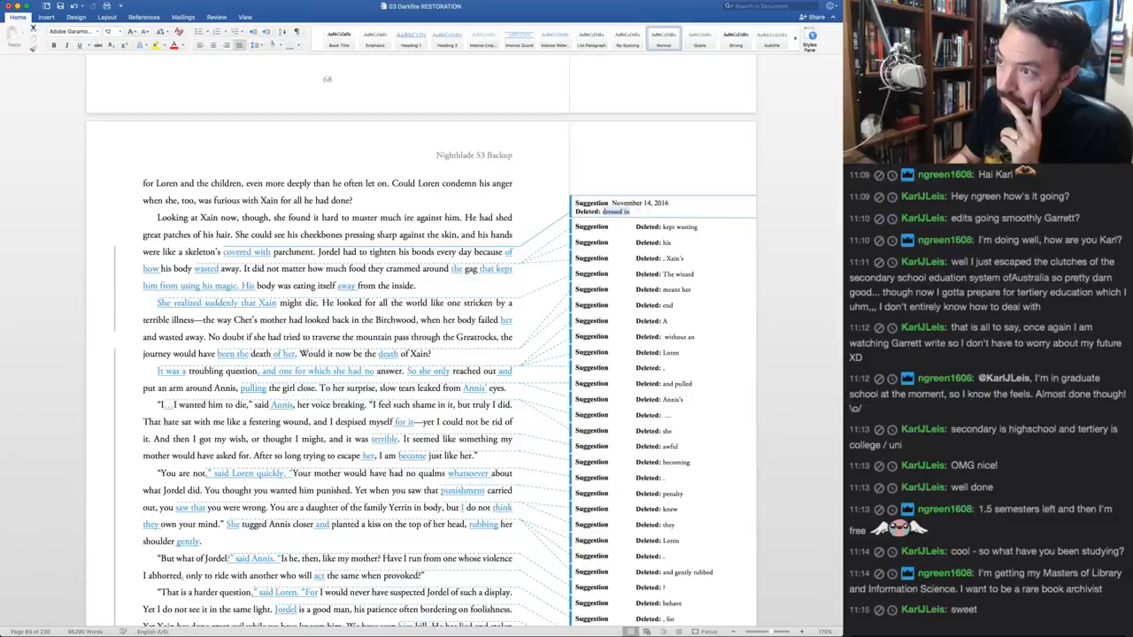
Restore "dressed in" over "covered with", and accept "of how" and "wasted" in place of "kept wasting"
key("super+shift+a")
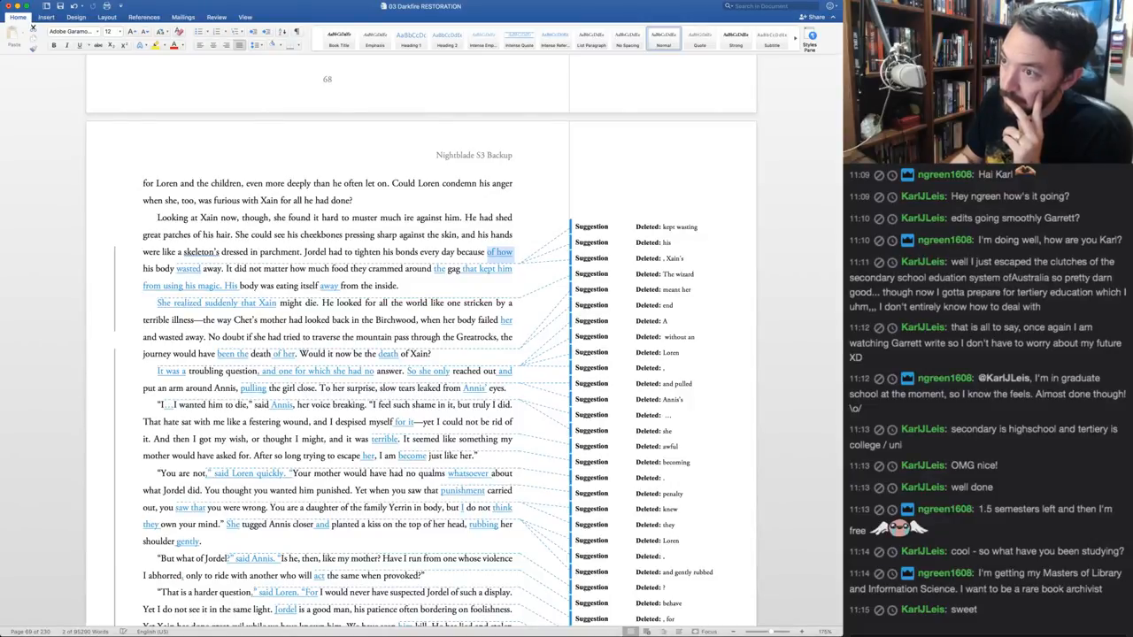
key("super+shift+a")
key("super+shift+a")
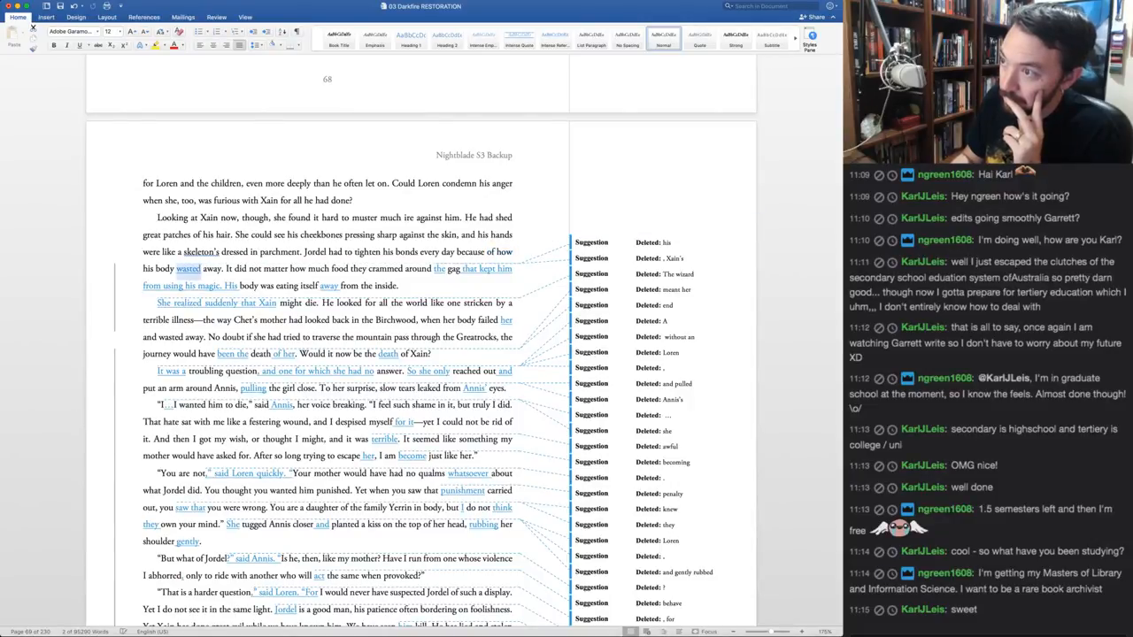
key("super+shift+a")
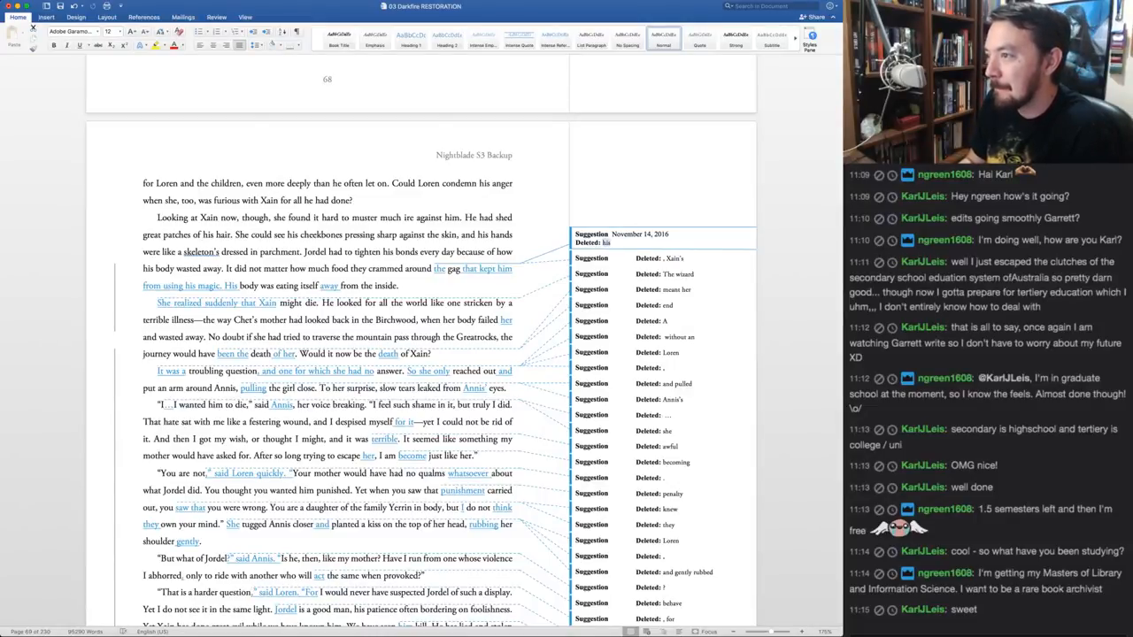
Accept "the" in place of "his" before "gag", "that kept him from using his magic. His" in place of ", Xain's", and the added "away"
key("super+shift+a")
key("super+shift+a")
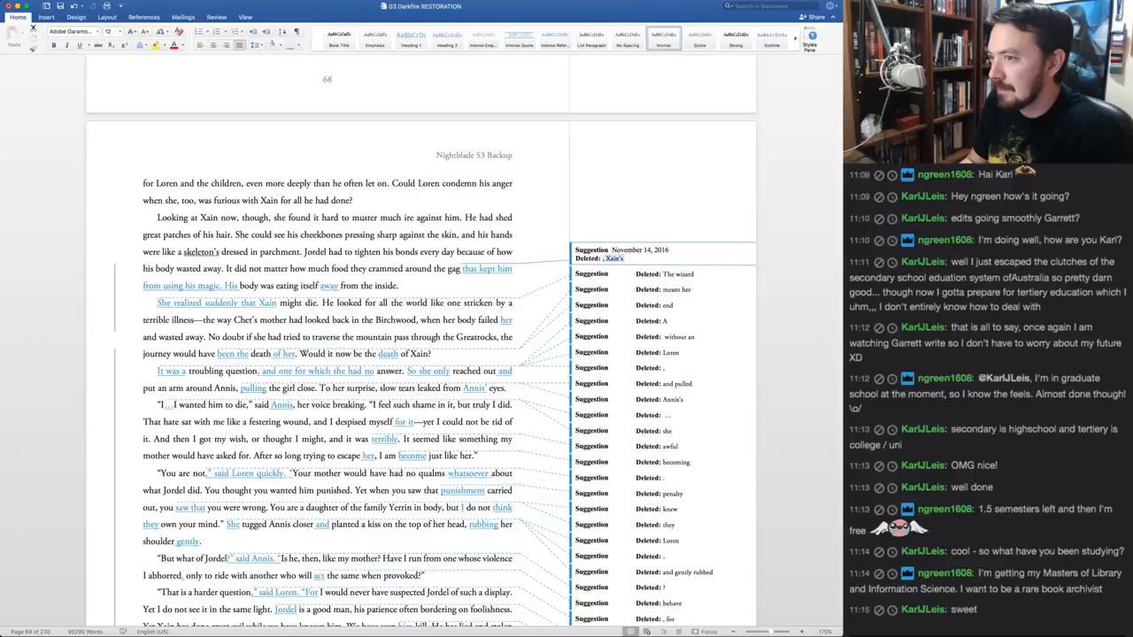
key("super+shift+a")
key("super+shift+a")
key("super+shift+a")
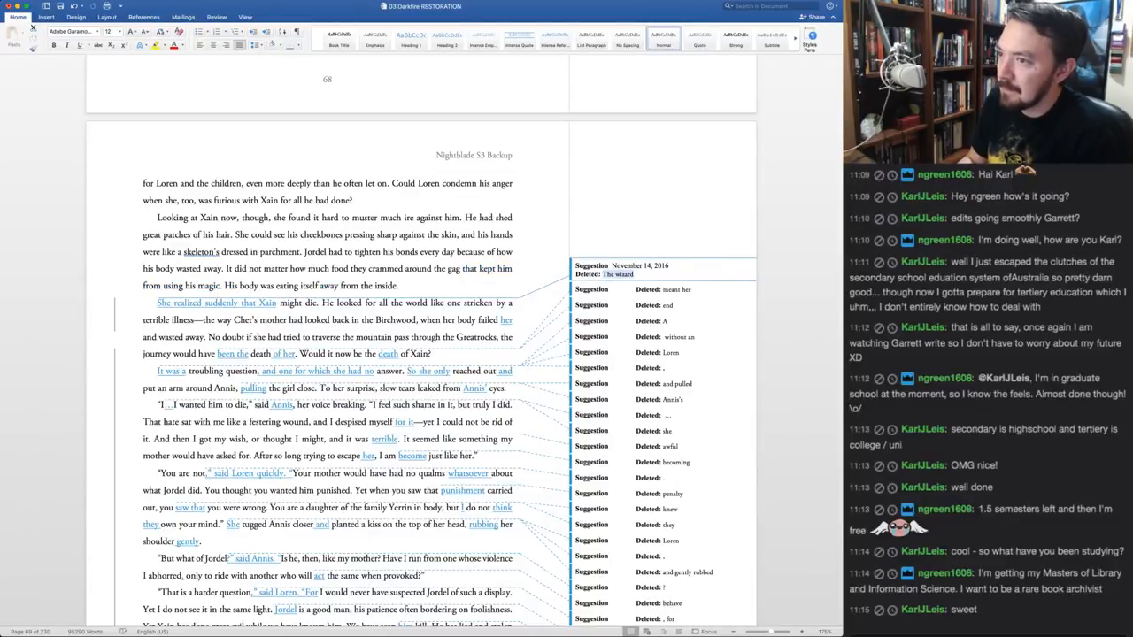
Accept "She realized suddenly that Xain" in place of "The wizard", and the added "her" after "failed"
key("super+shift+a")
key("super+shift+a")
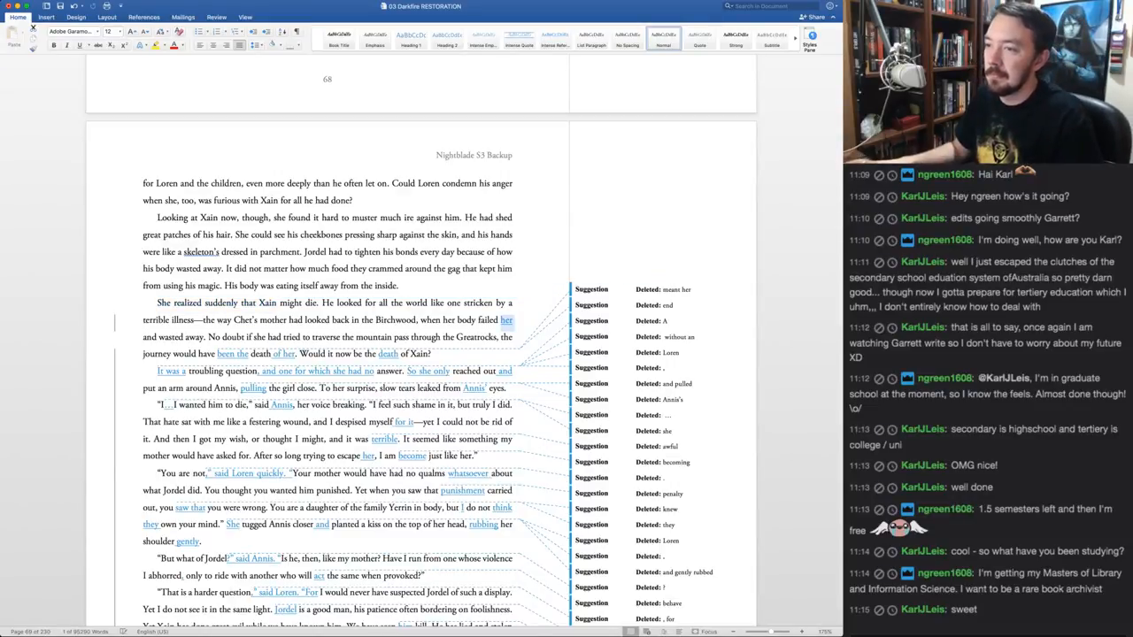
key("super+shift+a")
Replace "wasted away" with "seemed to melt into nothing" in the sentence about Chet's mother
double_click(171, 337)
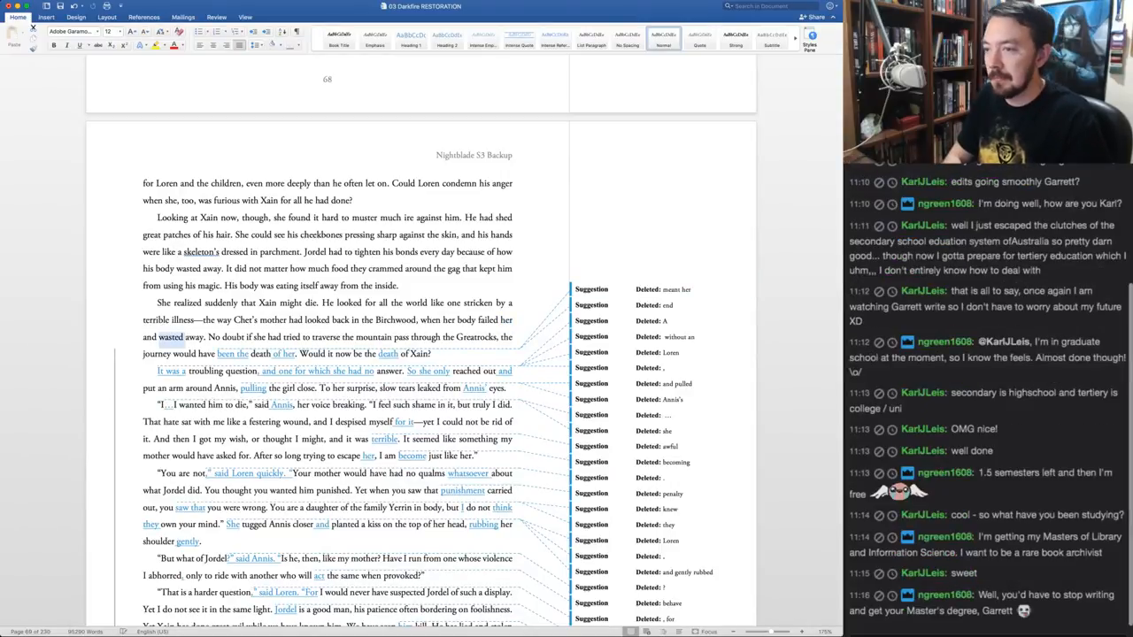
type("seemed to melt")
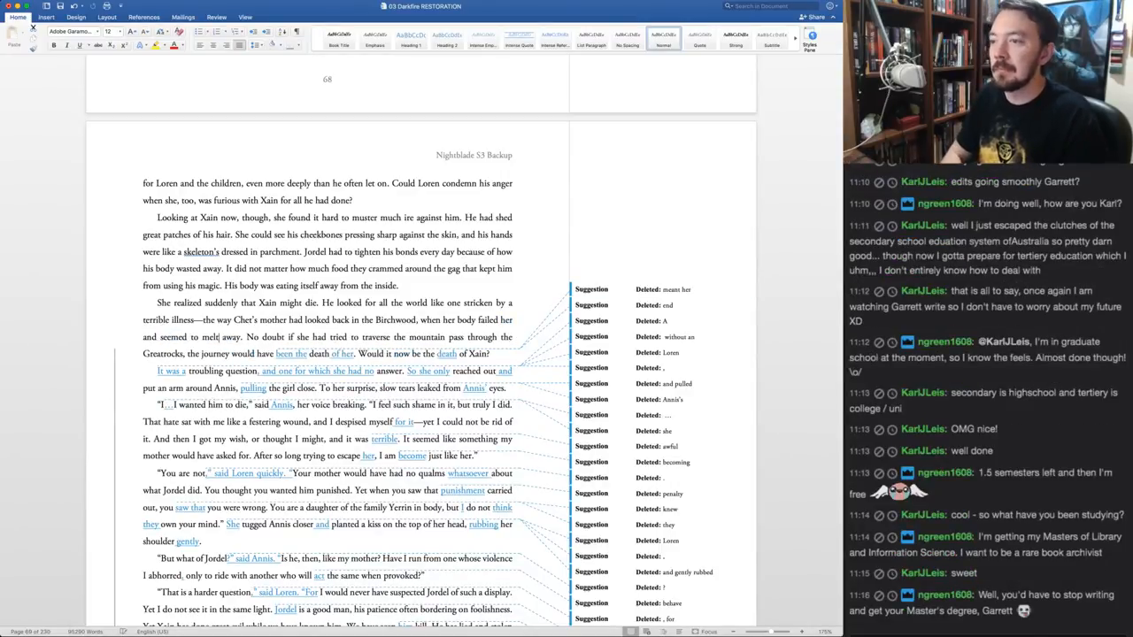
double_click(231, 337)
type("into")
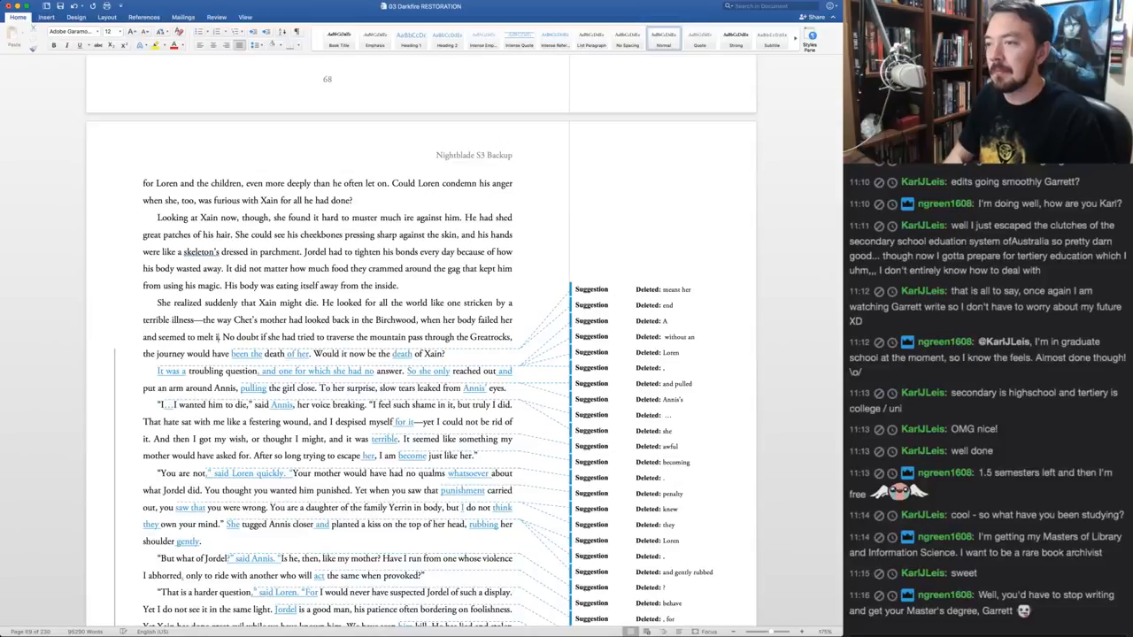
type(" nothing")
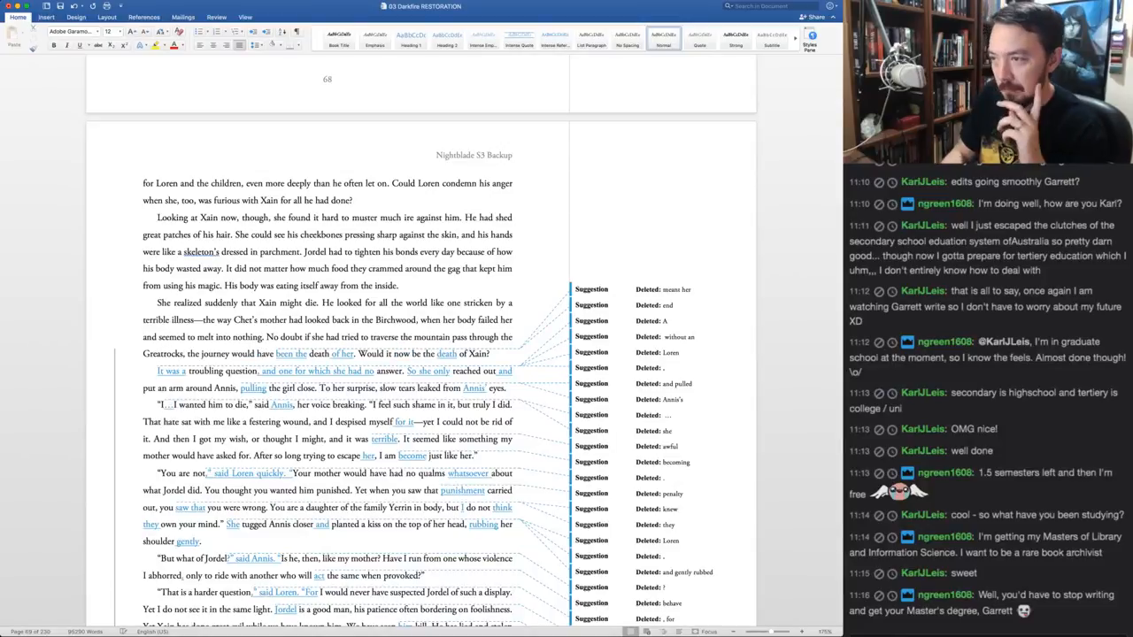
Accept "been the" in place of "meant her" and the added "of her", and restore "end" over "death" in the question about Xain
left_click(648, 289)
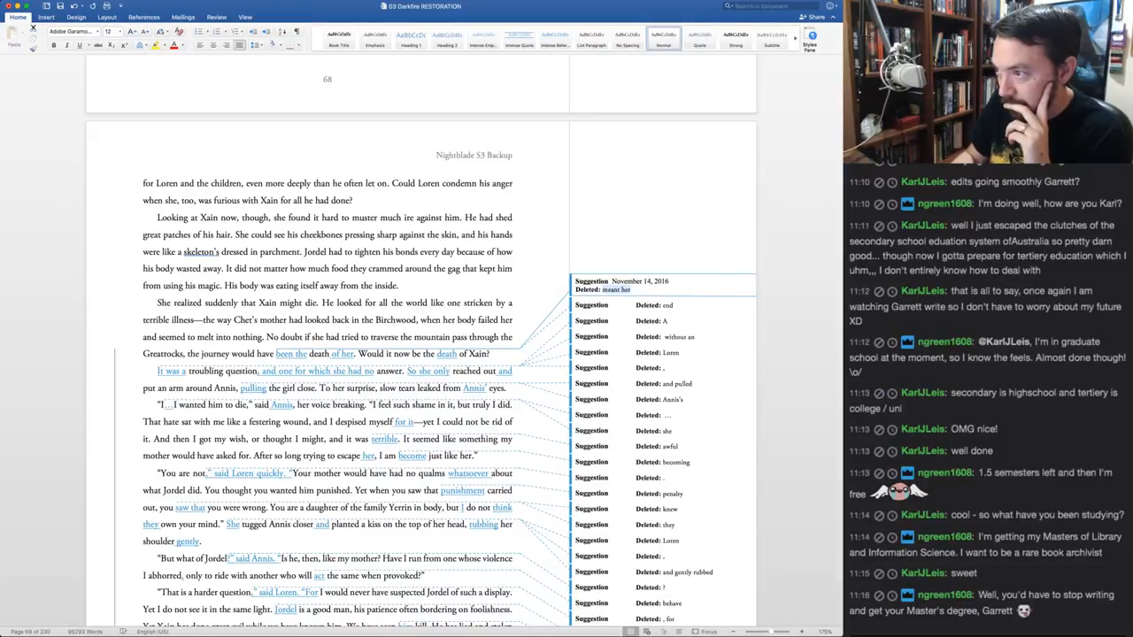
key("super+alt+a")
key("super+alt+a")
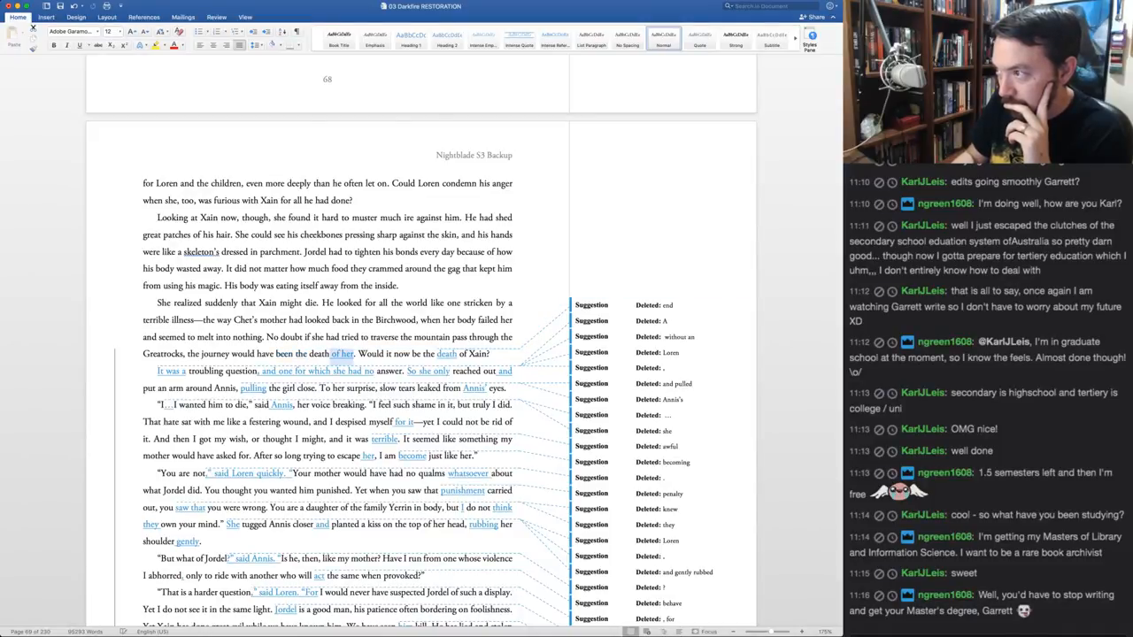
key("super+alt+a")
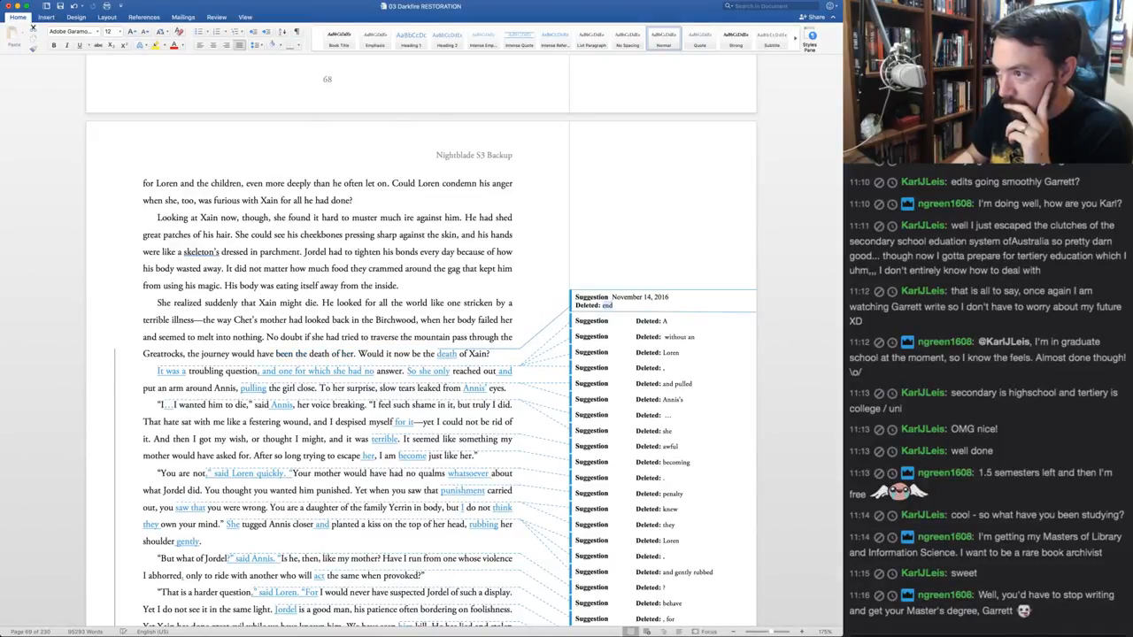
key("super+alt+r")
key("super+alt+r")
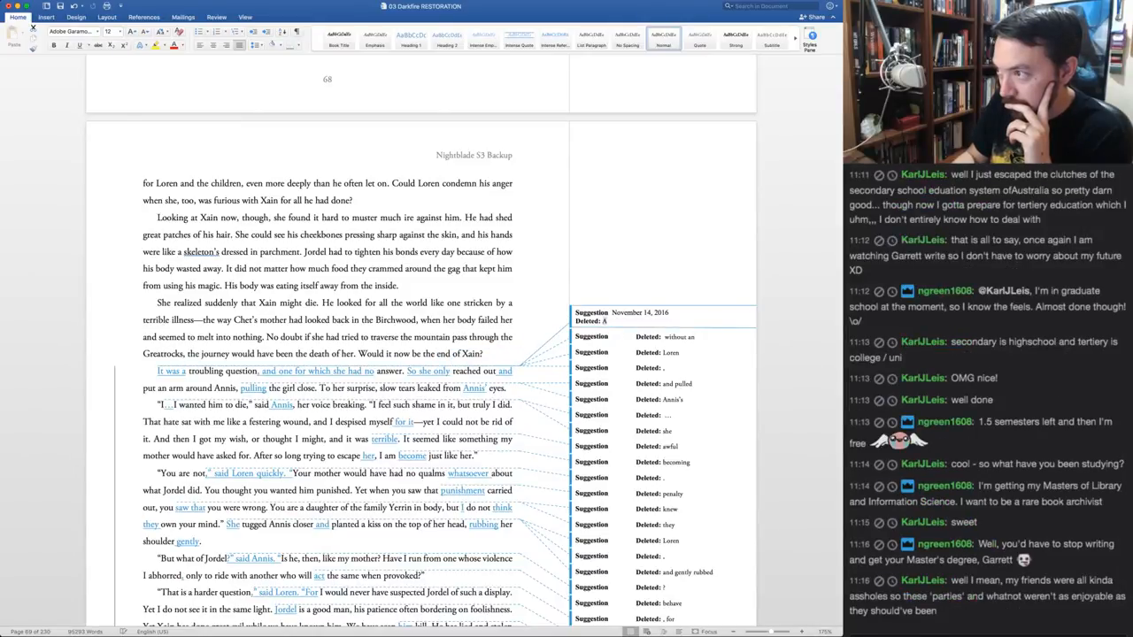
Accept "It was a" in place of "A" and ", and one for which she had no" in place of "without an"
key("super+alt+a")
key("super+alt+a")
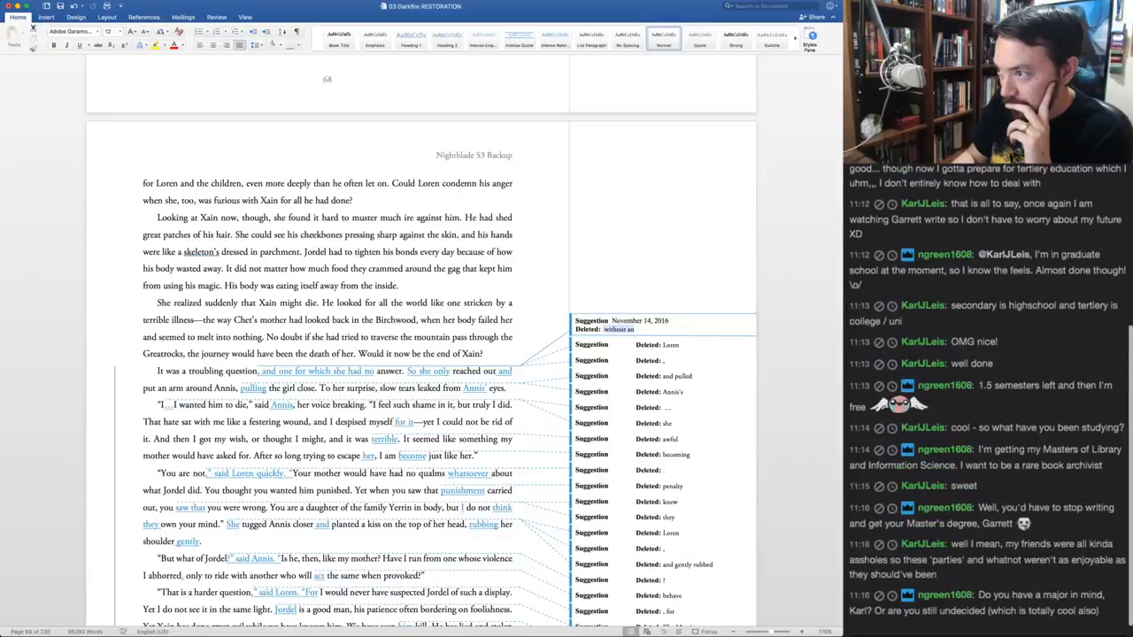
key("super+shift+a")
key("super+shift+a")
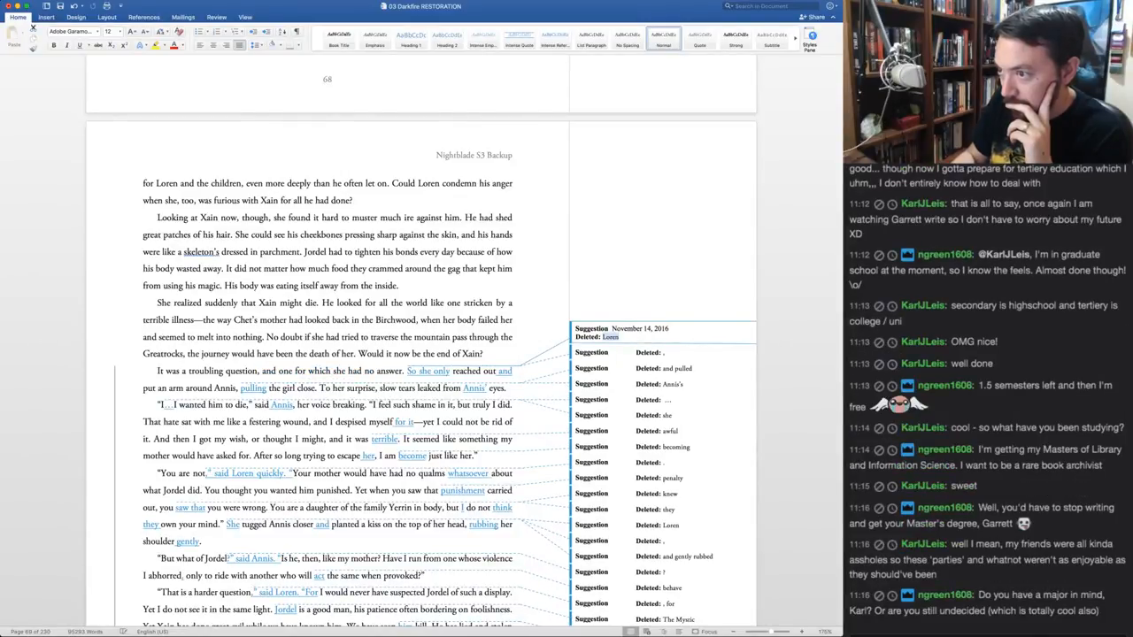
Accept "So she only" in place of "Loren", "and" in place of the comma, and "pulling" in place of "and pulled"
key("super+shift+a")
key("super+shift+a")
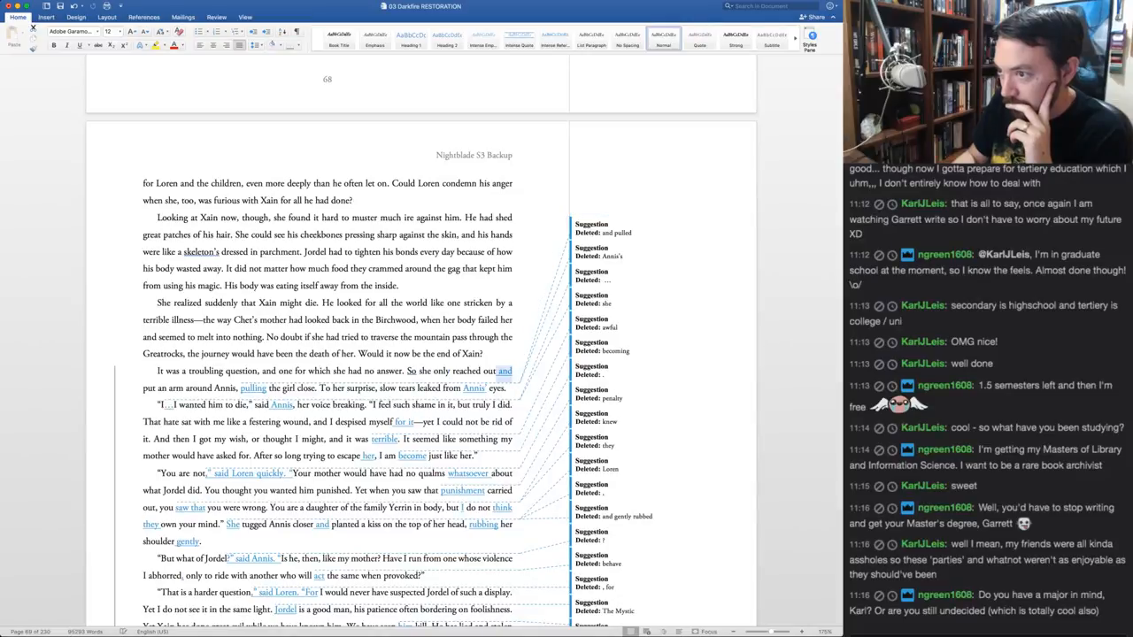
key("super+shift+a")
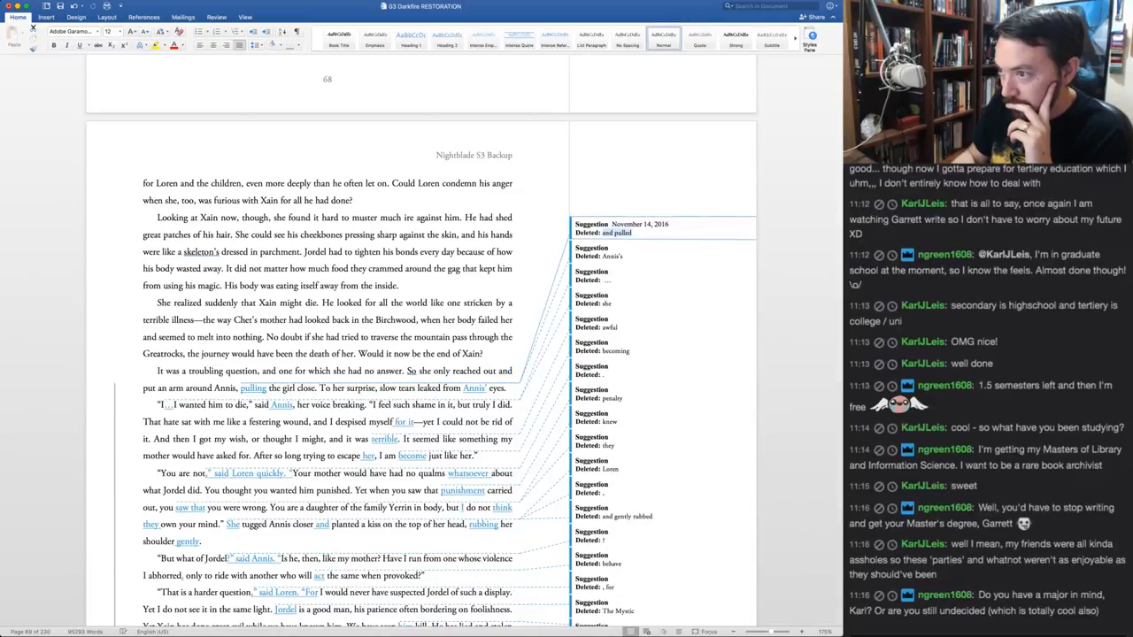
key("super+shift+a")
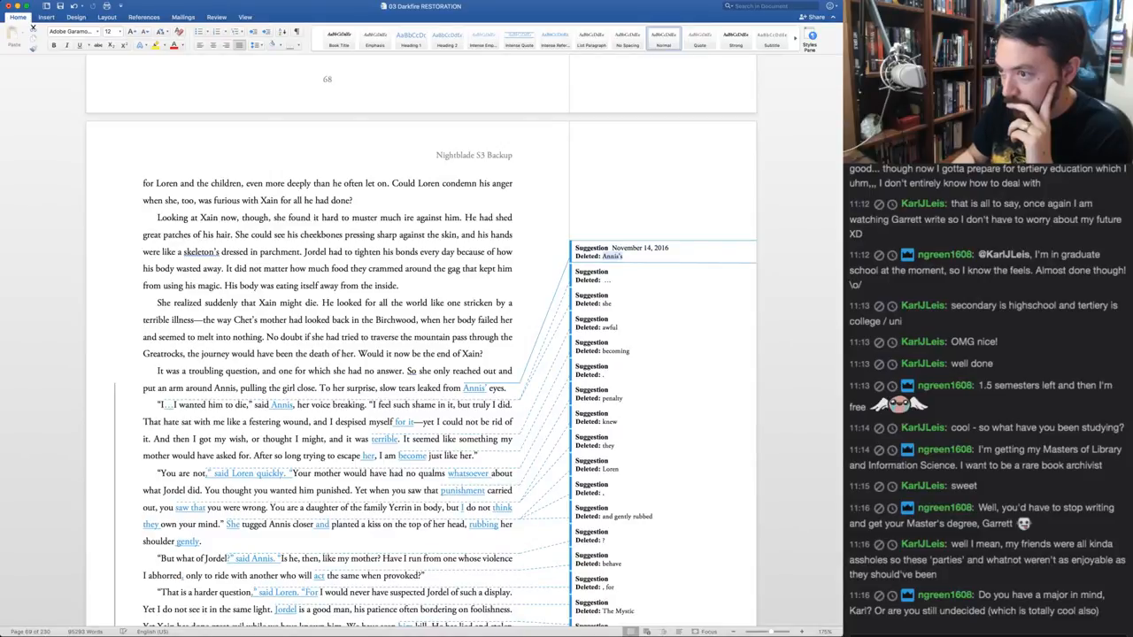
Accept "Annis'", restore the spaced ellipsis in "I … I wanted", and accept "Annis" in place of "she" and the added "for it"
key("super+shift+a")
key("super+shift+a")
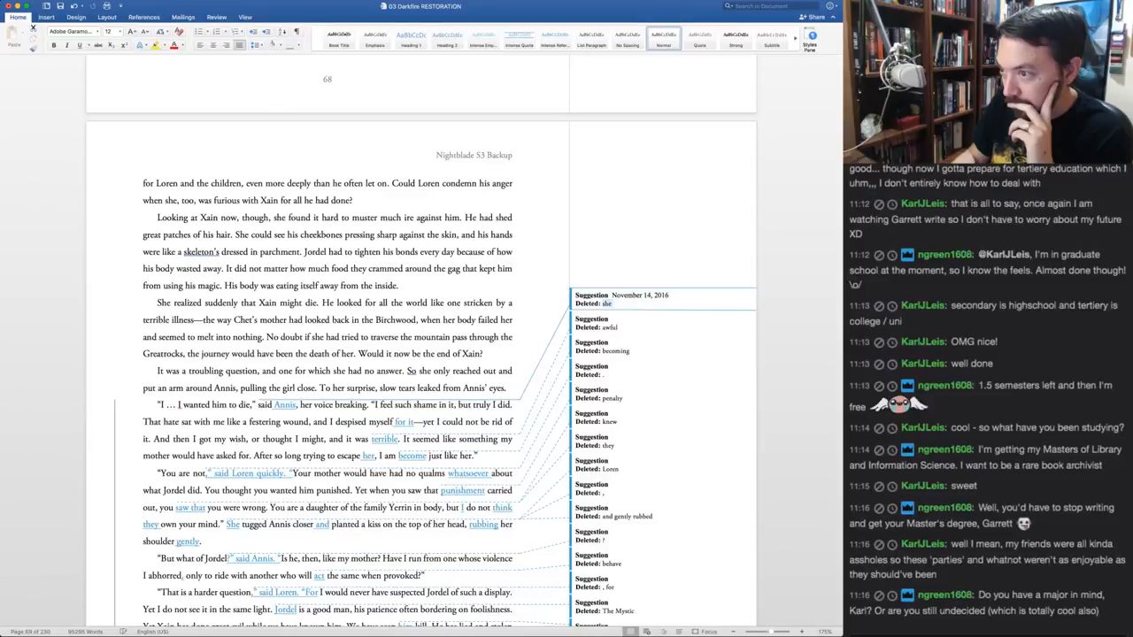
key("super+shift+a")
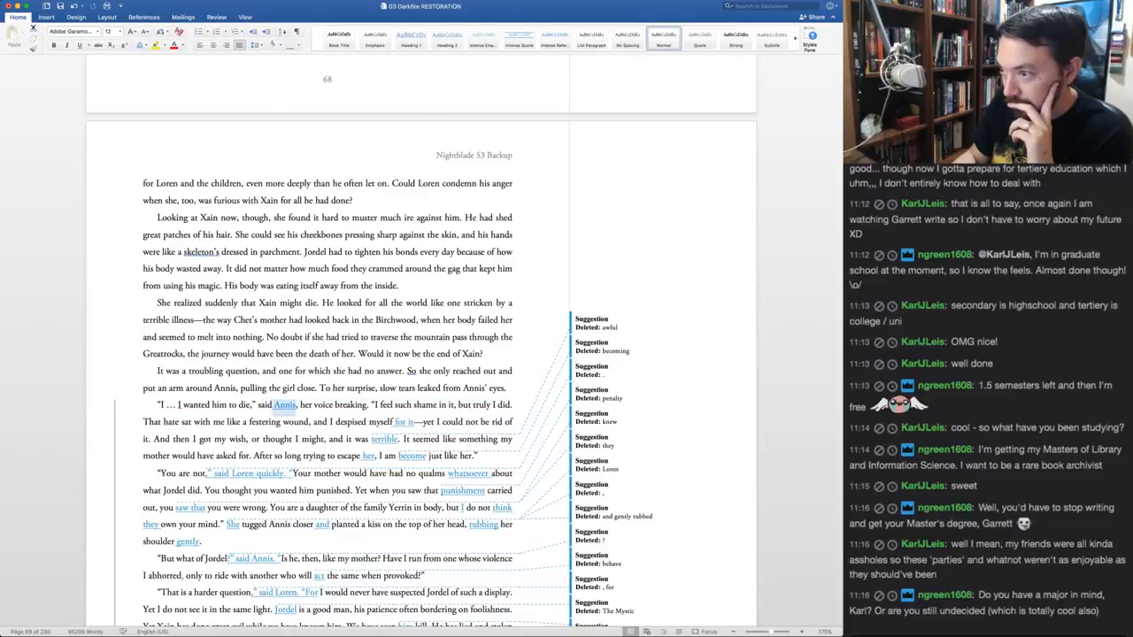
key("super+shift+a")
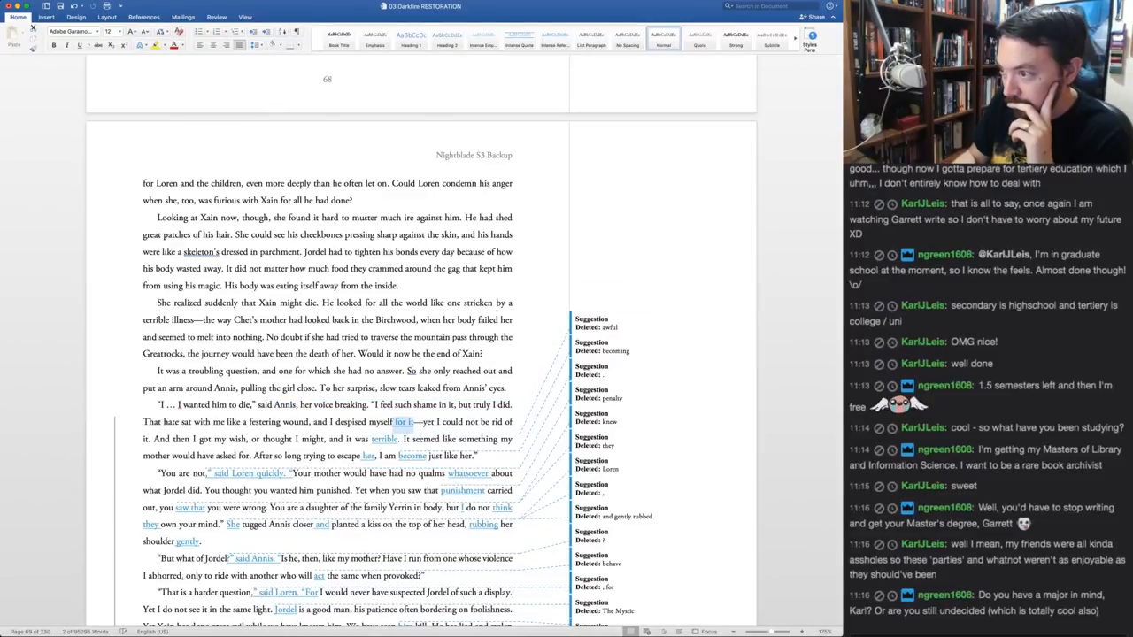
key("super+shift+a")
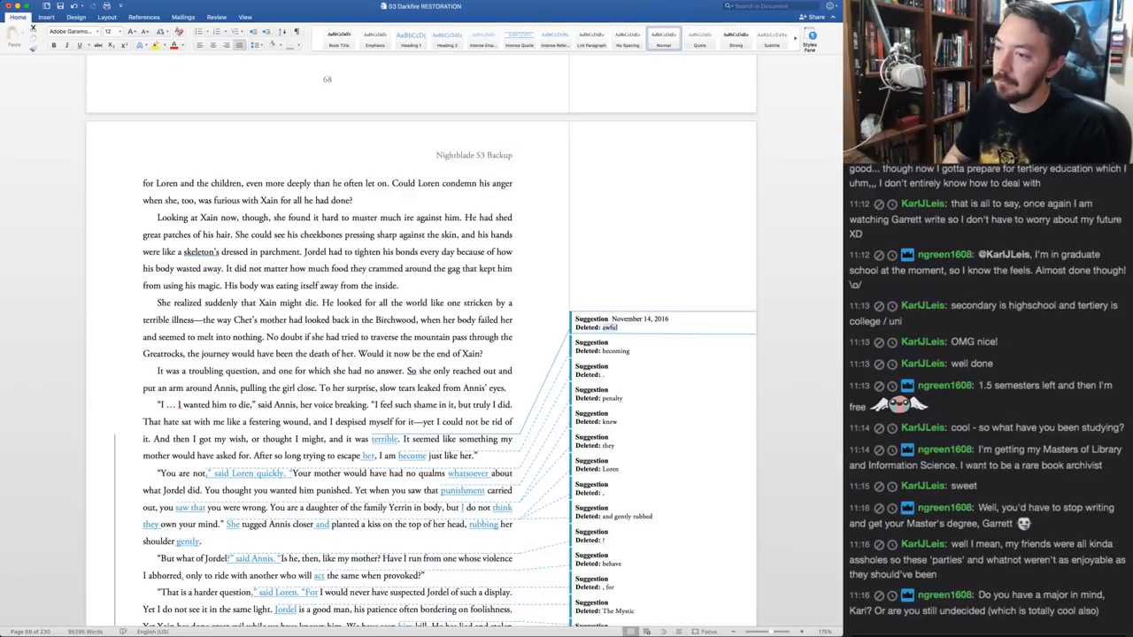
Reword Annis's sentence to "And then I thought I might get my wish, and it was awful", restoring "awful" over "terrible"
left_click(200, 439)
type("thought I might")
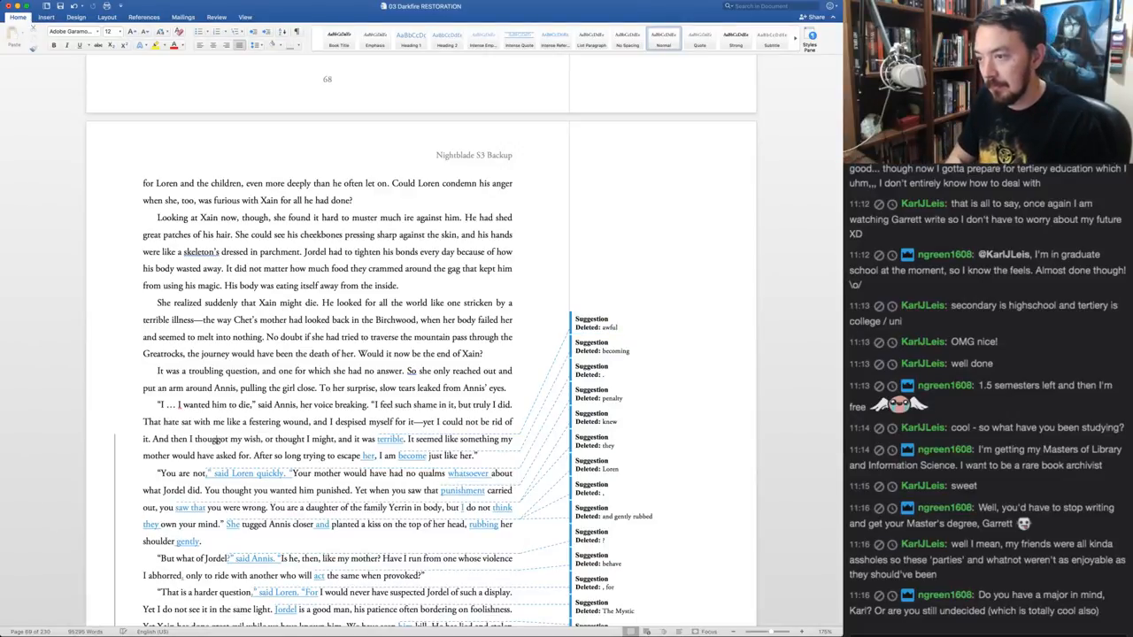
type(" get")
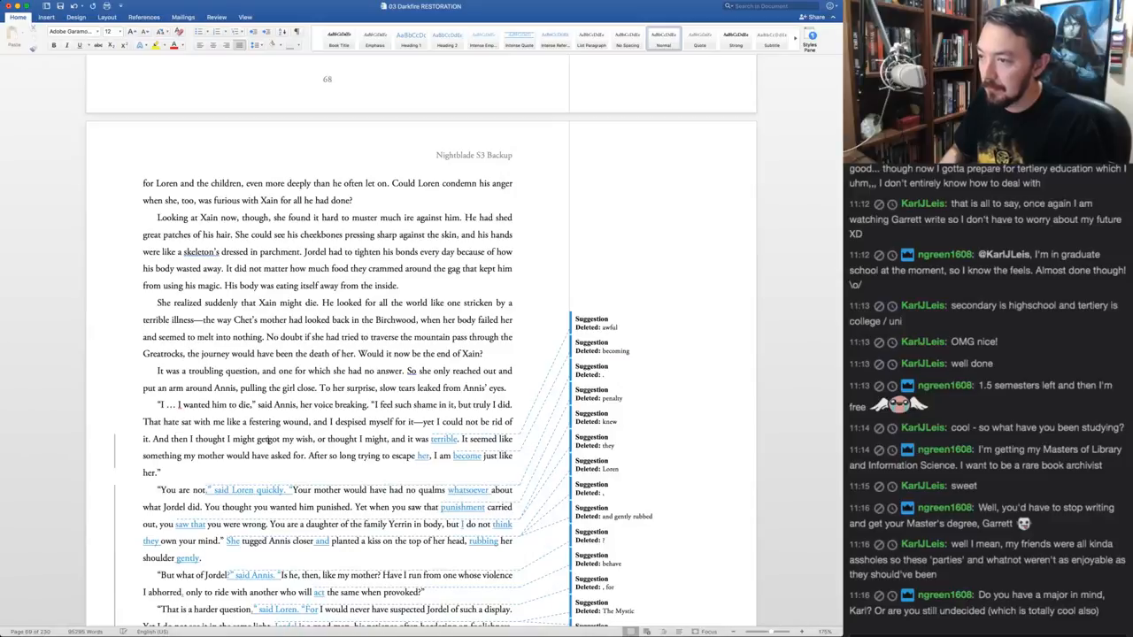
key("Delete")
key("Delete")
key("Delete")
key("alt+Left")
key("alt+shift+Right")
key("alt+shift+Right")
key("alt+shift+Right")
key("alt+shift+Right")
key("alt+shift+Right")
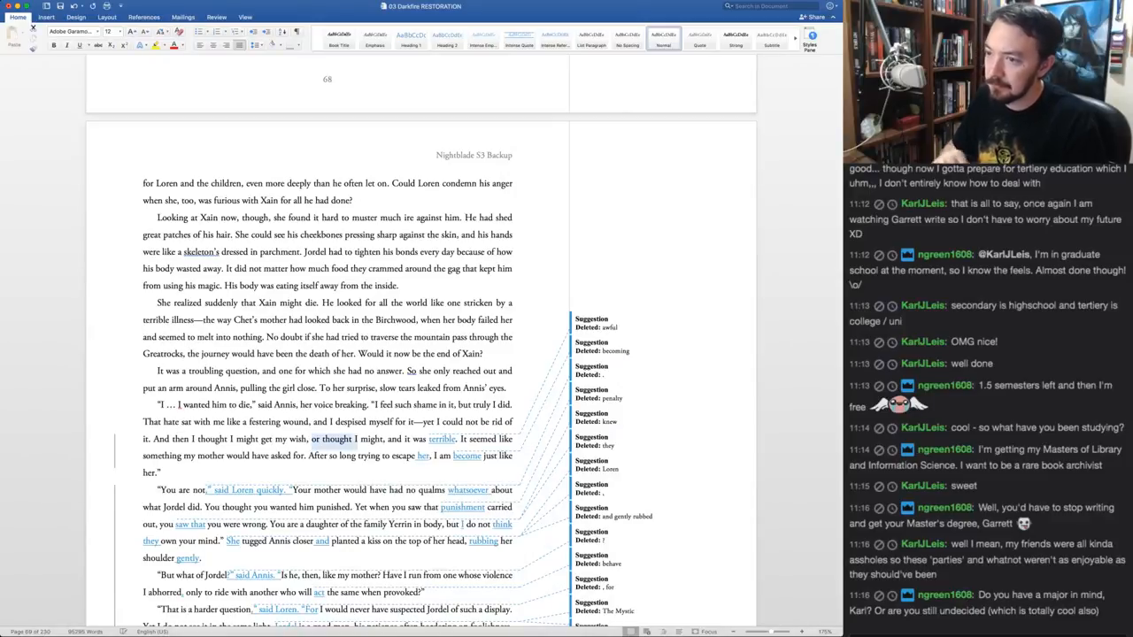
key("alt+shift+Left")
key("BackSpace")
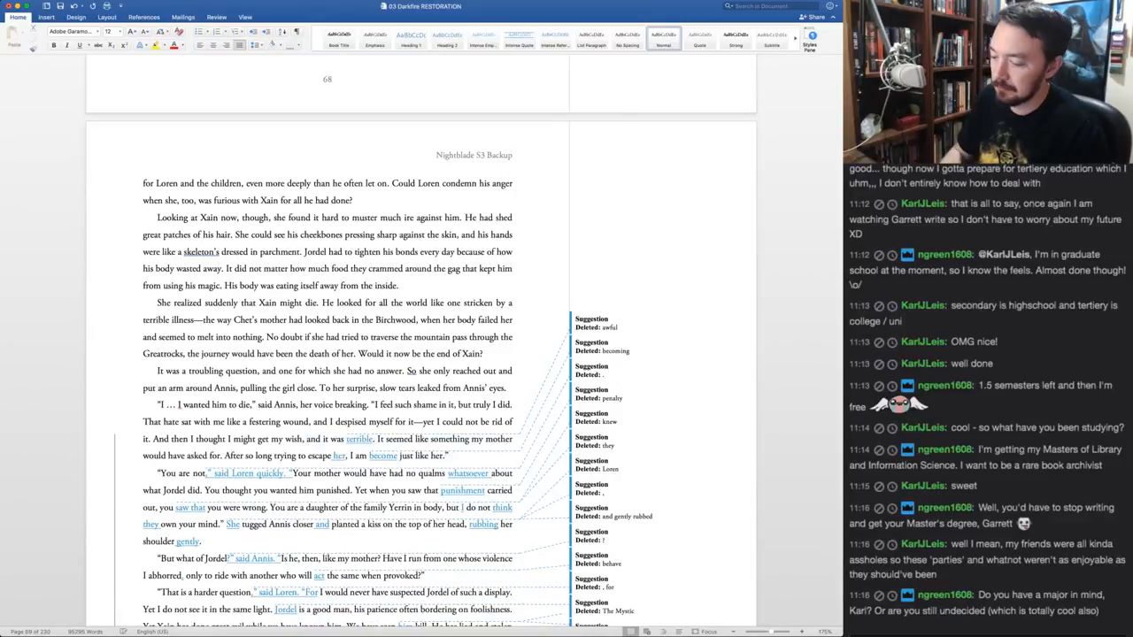
key("super+alt+n")
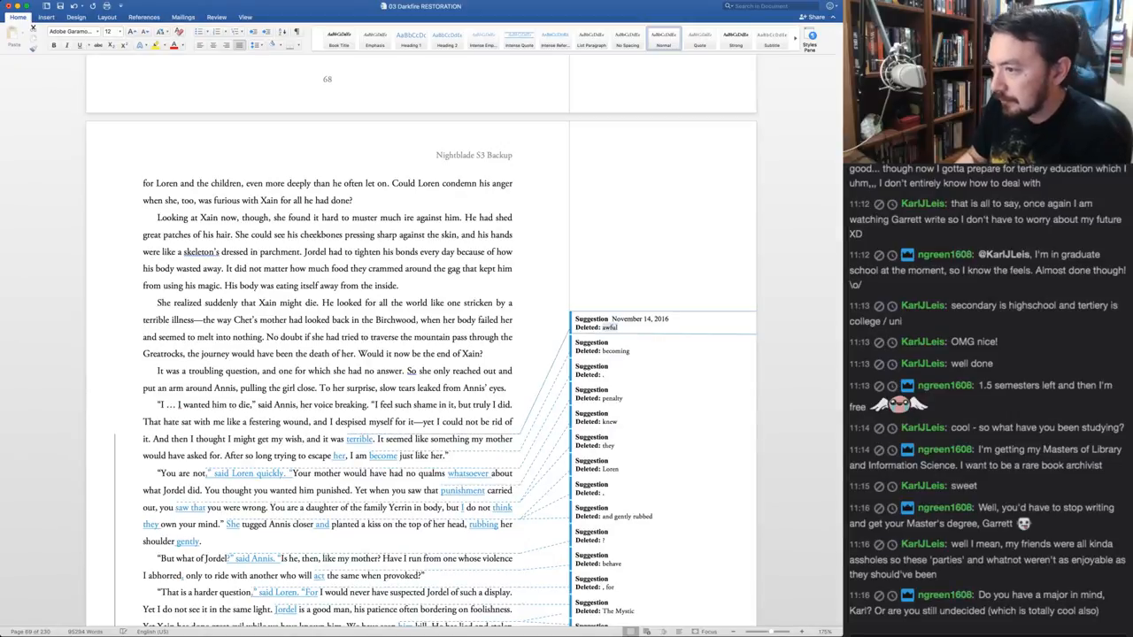
key("super+alt+r")
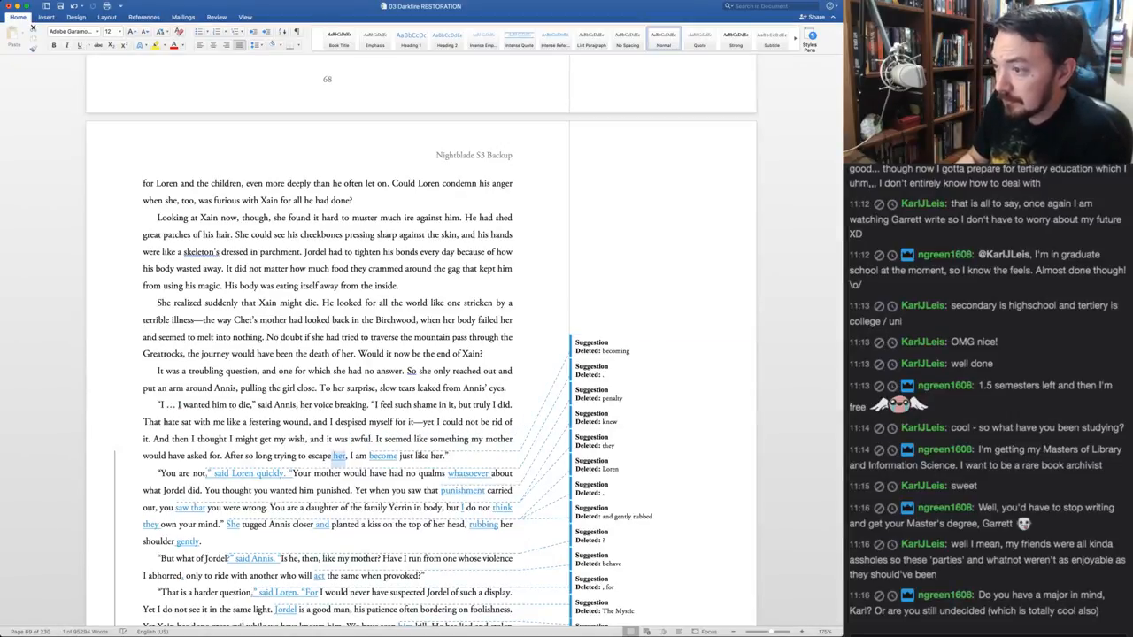
Accept the added "her" and "become" in place of "becoming", and change "I am" to "I have" before "become just like her"
key("super+alt+a")
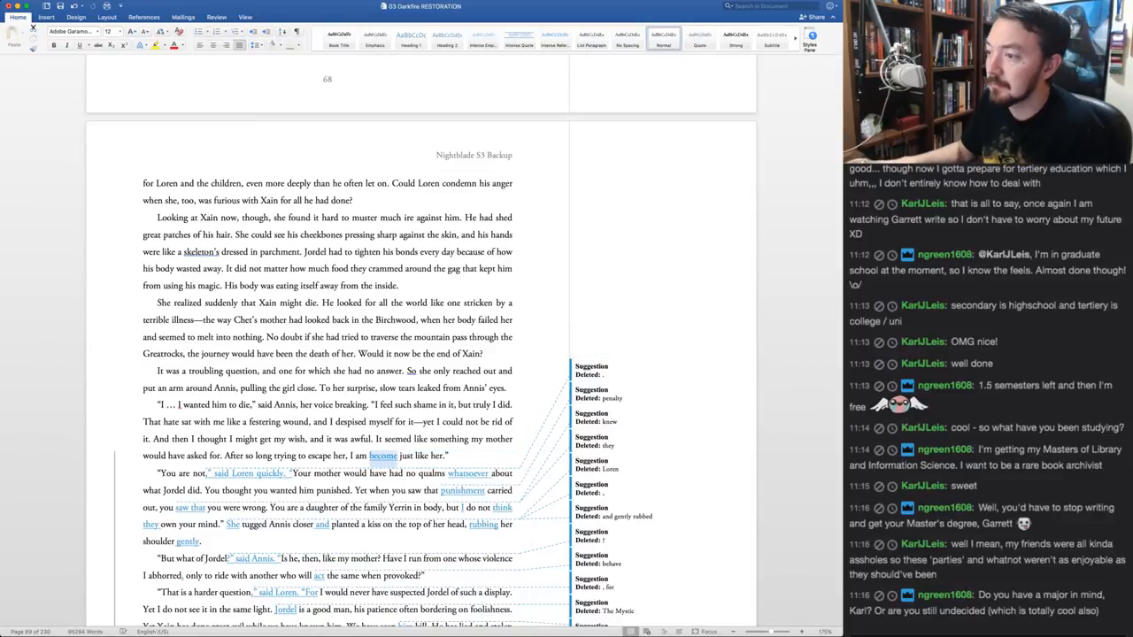
key("super+alt+a")
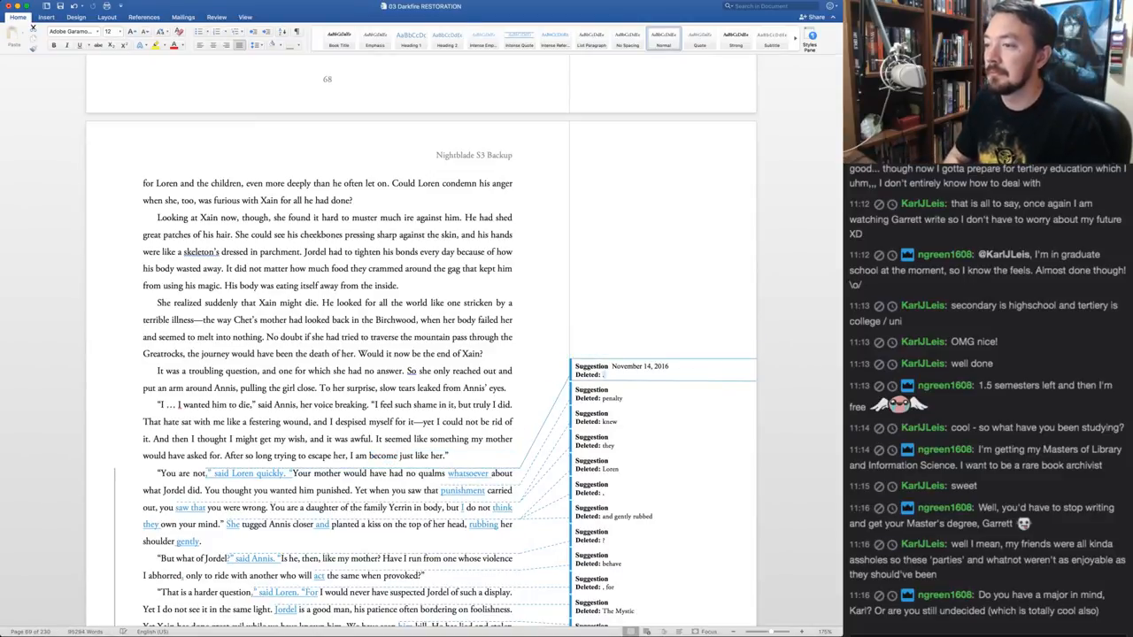
double_click(361, 456)
type("have")
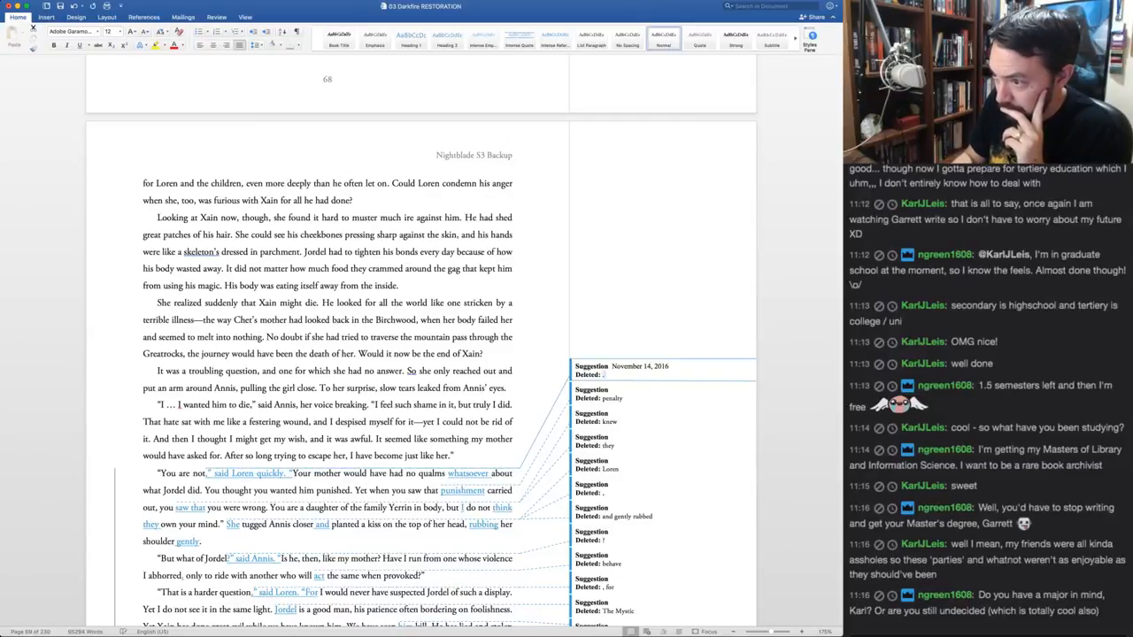
Accept the added dialogue tag "said Loren quickly" after "You are not" and remove "whatsoever" after "no qualms"
key("super+alt+a")
key("super+alt+a")
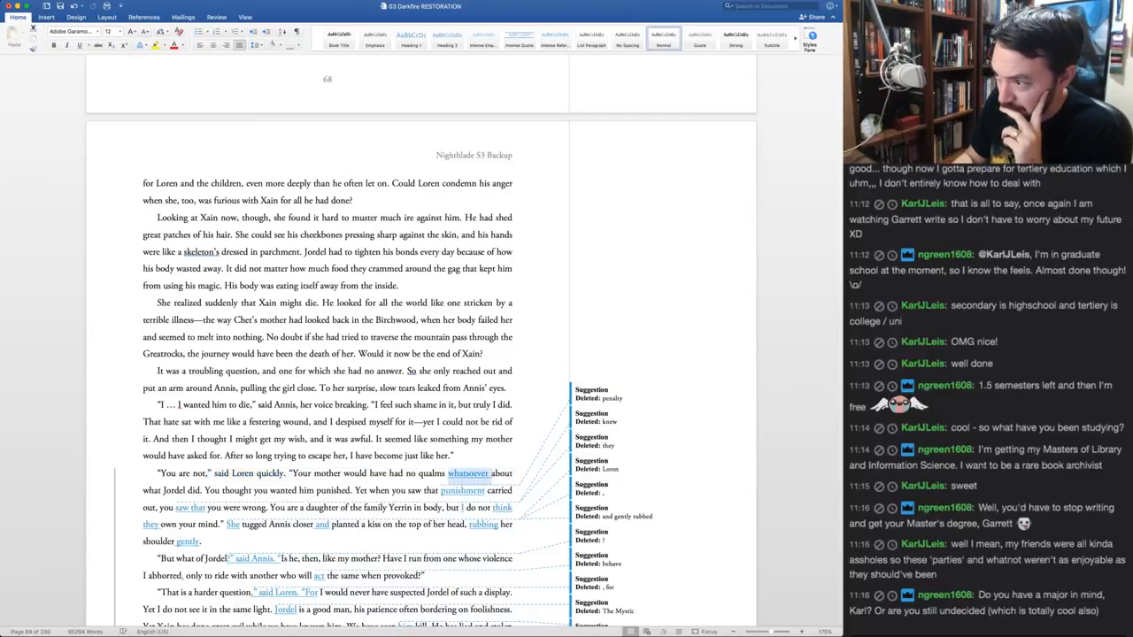
key("Delete")
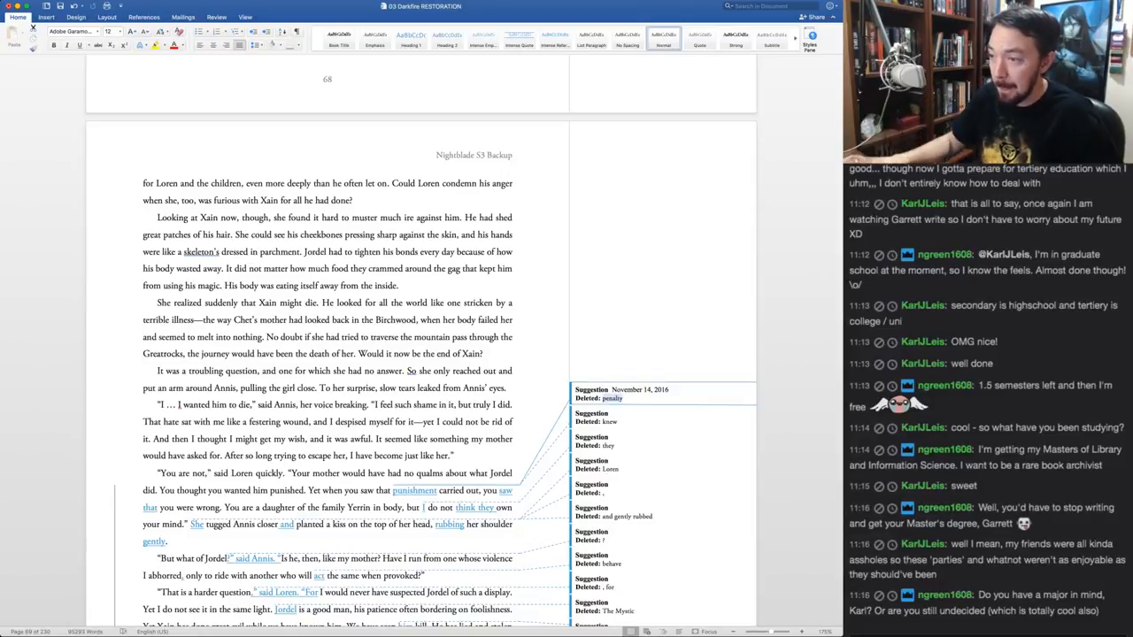
Accept "punishment" in place of "penalty", and restore "knew" over "saw that" in Loren's reply
scroll(420, 354, "down", 4)
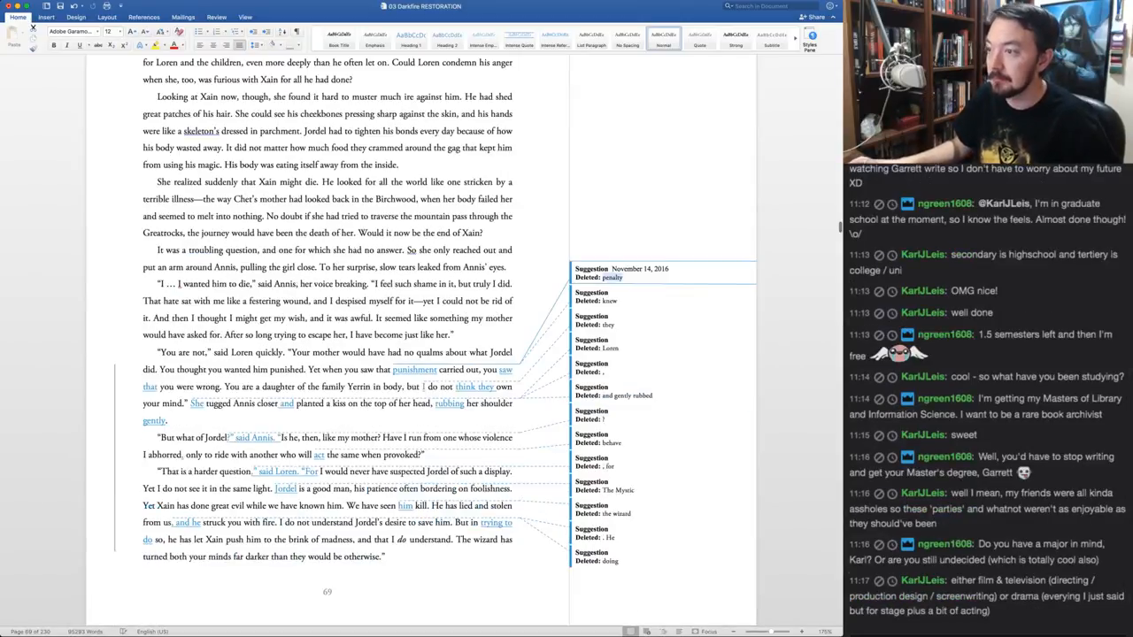
scroll(420, 354, "down", 1)
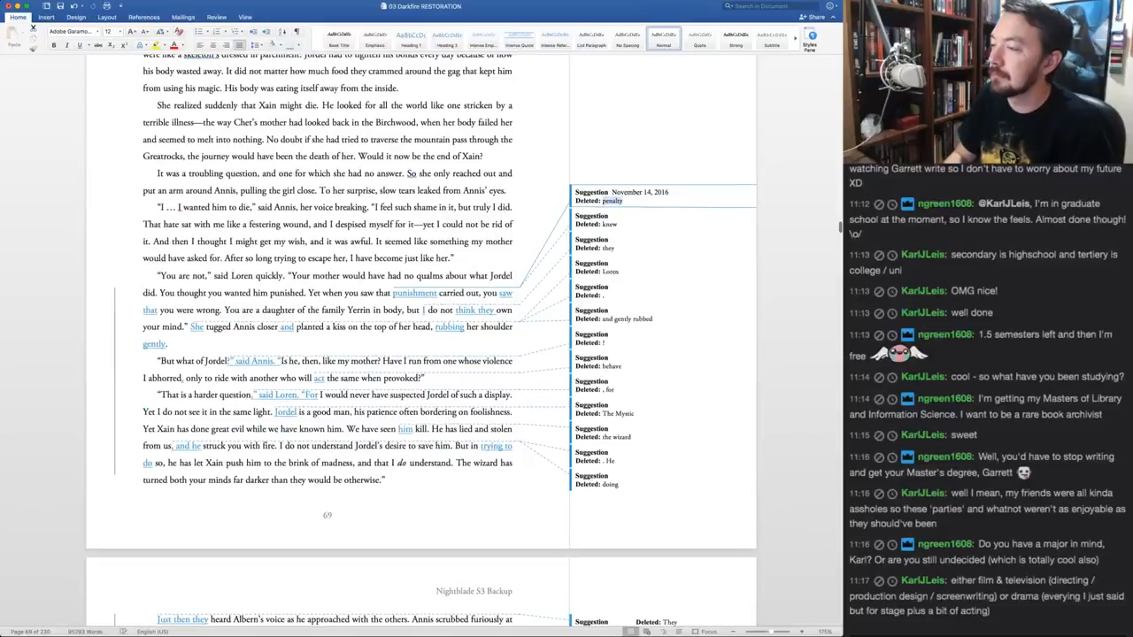
key("super+shift+a")
key("super+shift+a")
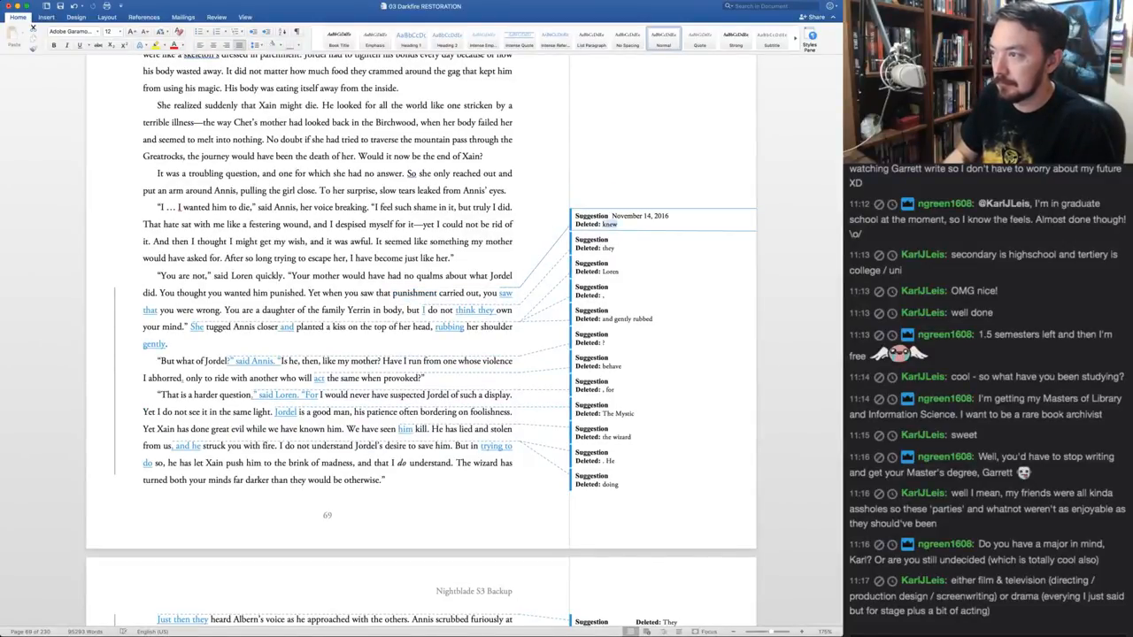
key("super+shift+r")
key("super+shift+r")
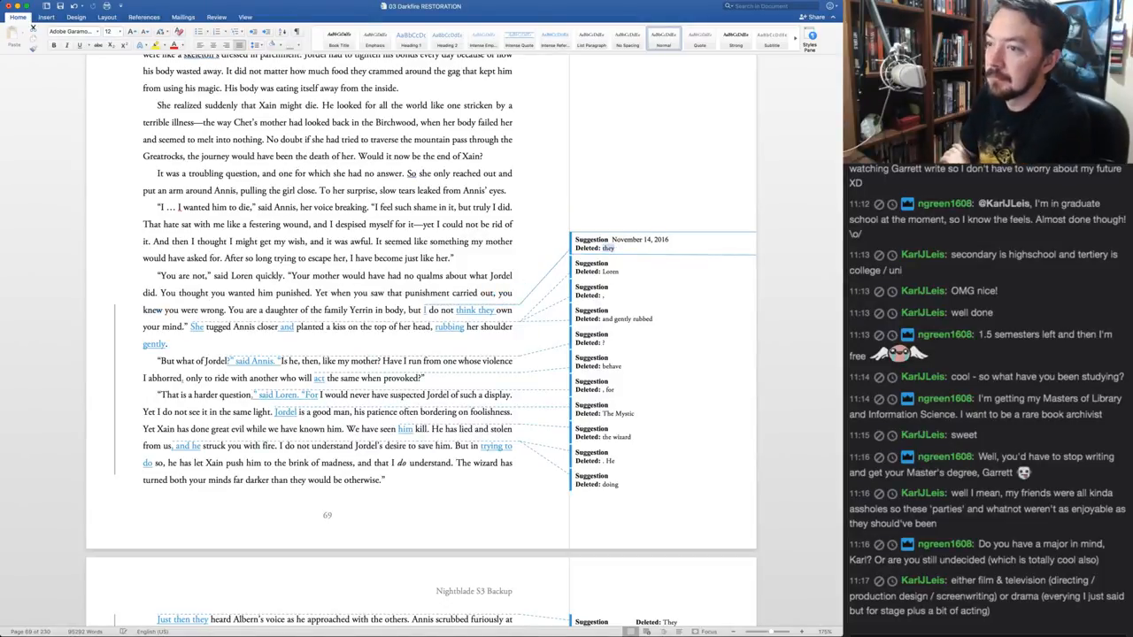
Accept "I" in place of "they", the added "think they", "She" for "Loren", "and" for the comma, and "rubbing her shoulder gently"
key("super+shift+a")
key("super+shift+a")
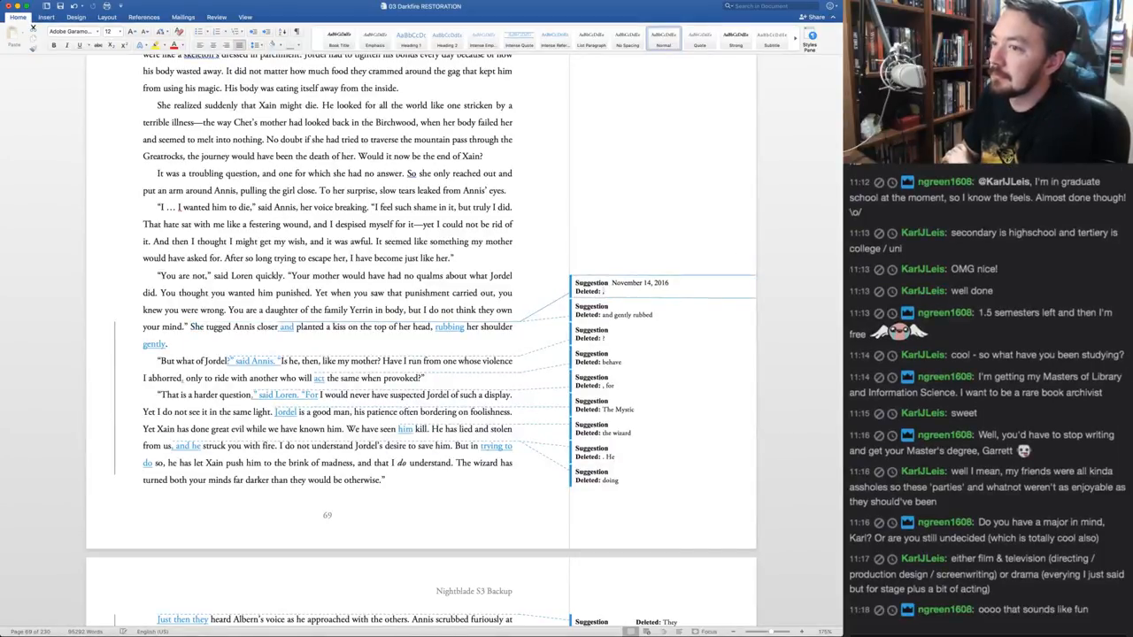
key("super+shift+a")
key("super+shift+a")
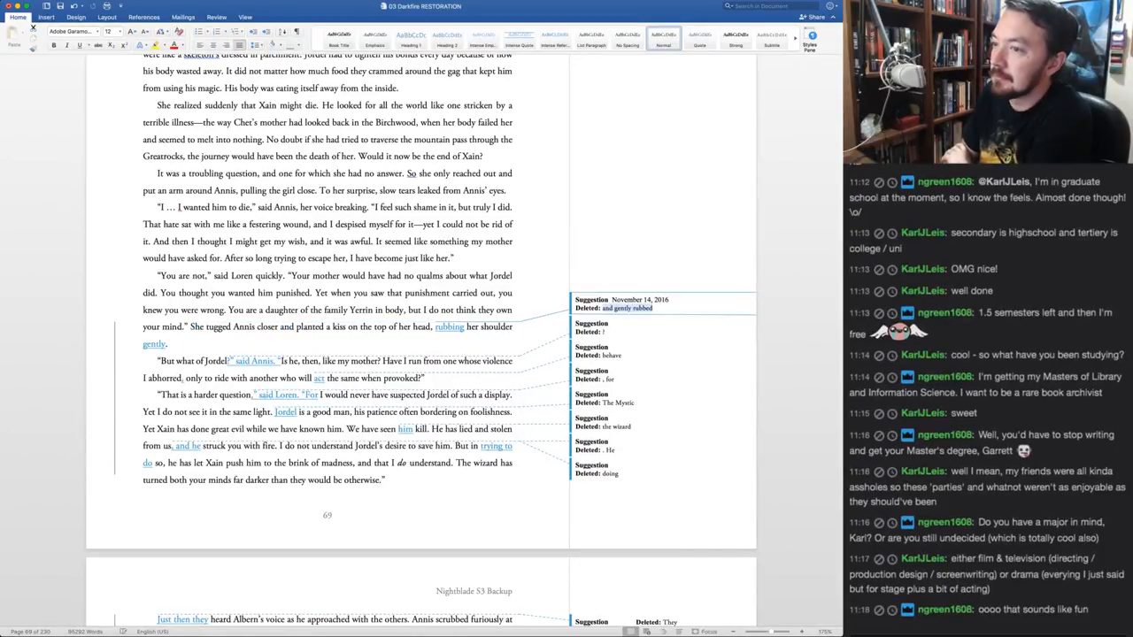
key("super+shift+a")
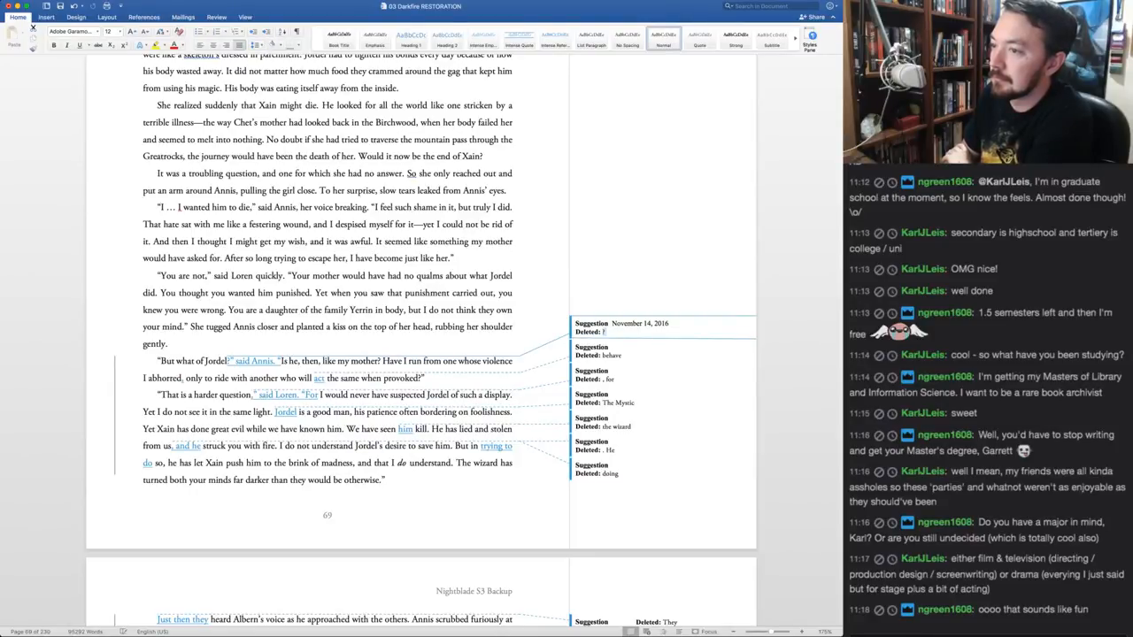
Reject the added tag "said Annis" after "But what of Jordel?" and accept the comma after "abhorred"
key("super+shift+r")
key("super+shift+r")
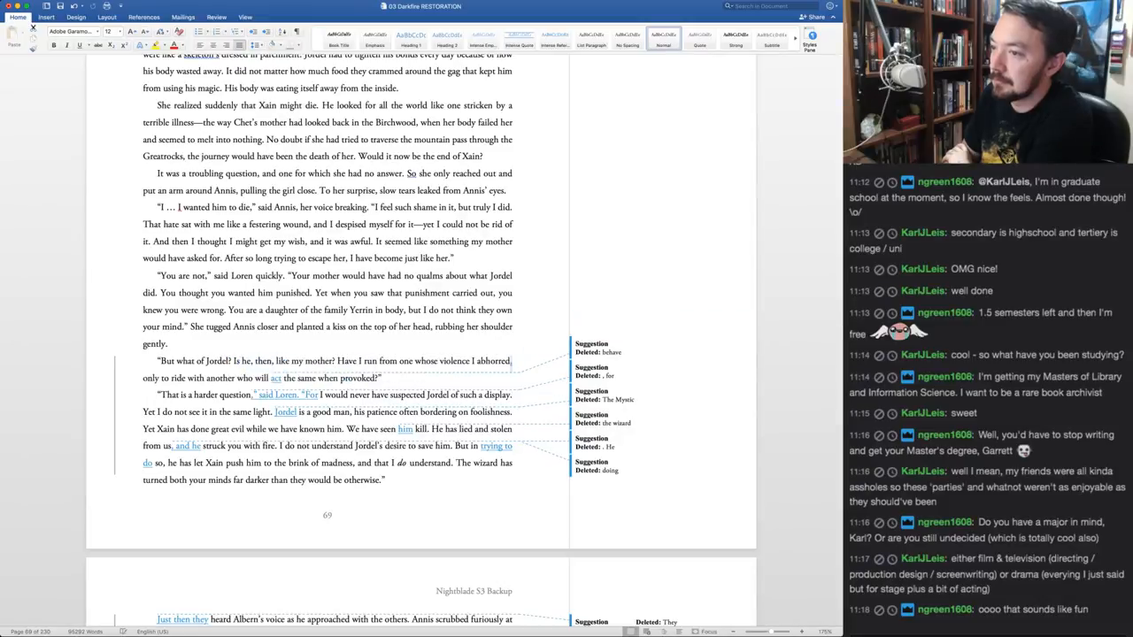
key("super+shift+a")
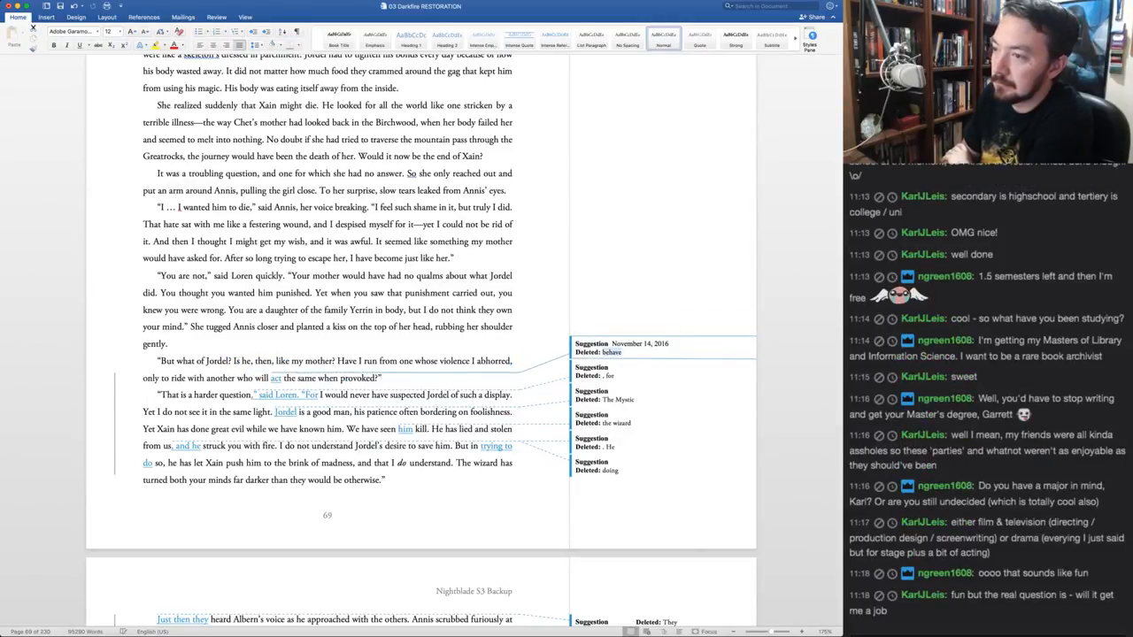
Restore "behave" over "act", and restore ", for" over the added tag "said Loren" and "For" after "harder question"
key("super+shift+r")
key("super+shift+r")
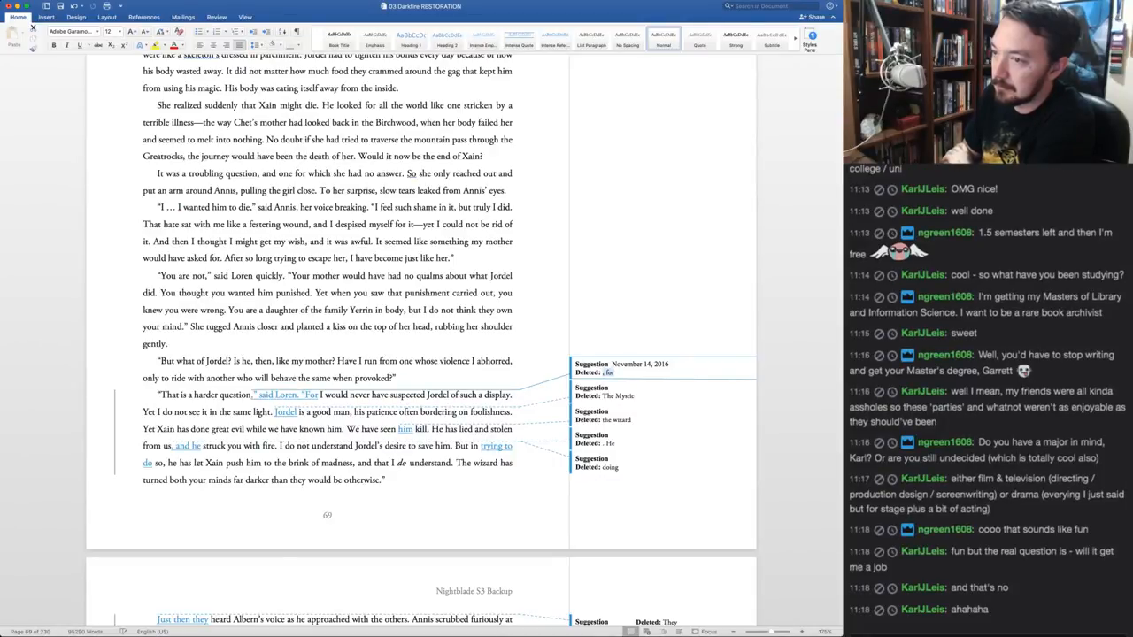
key("super+shift+r")
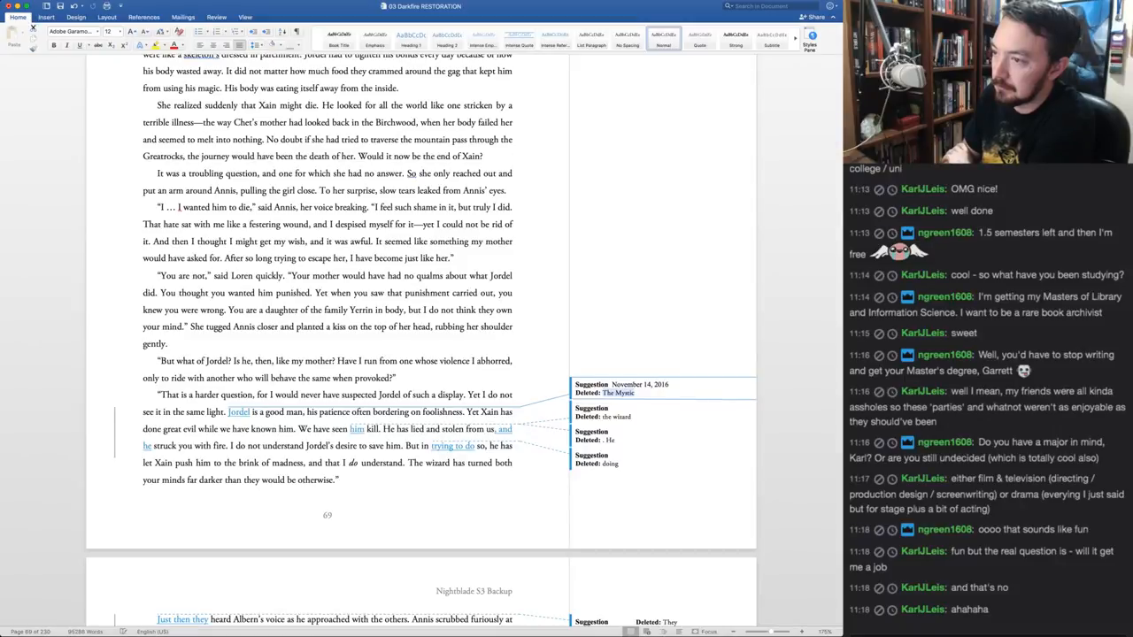
Restore "The Mystic" over "Jordel" and accept "him" in place of "the wizard" in Loren's answer
key("super+shift+r")
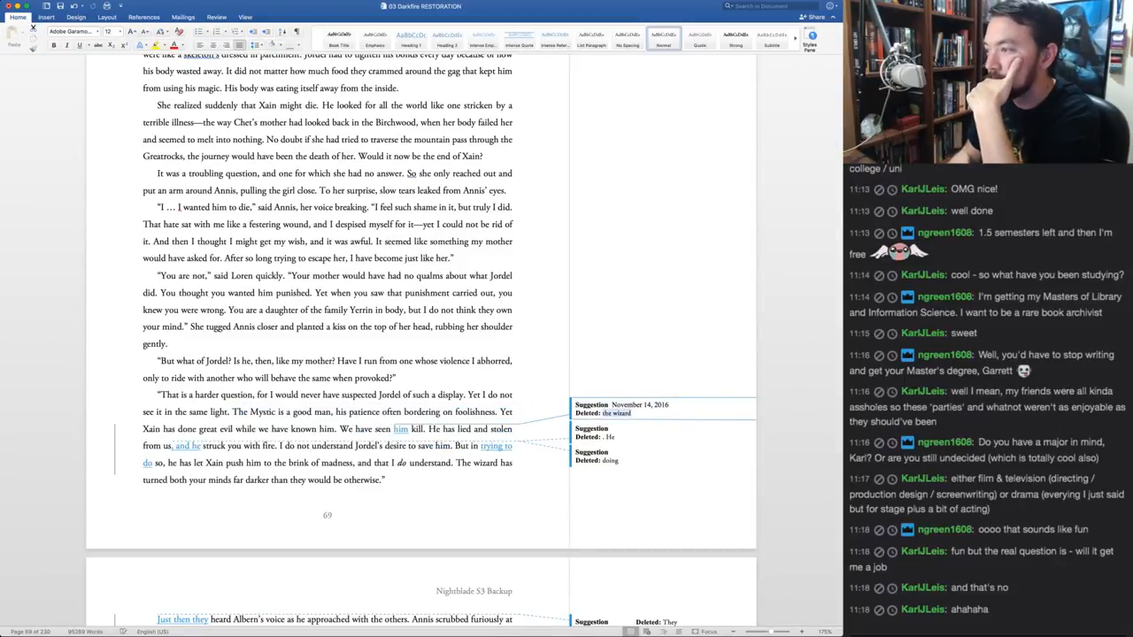
key("super+shift+a")
key("super+shift+a")
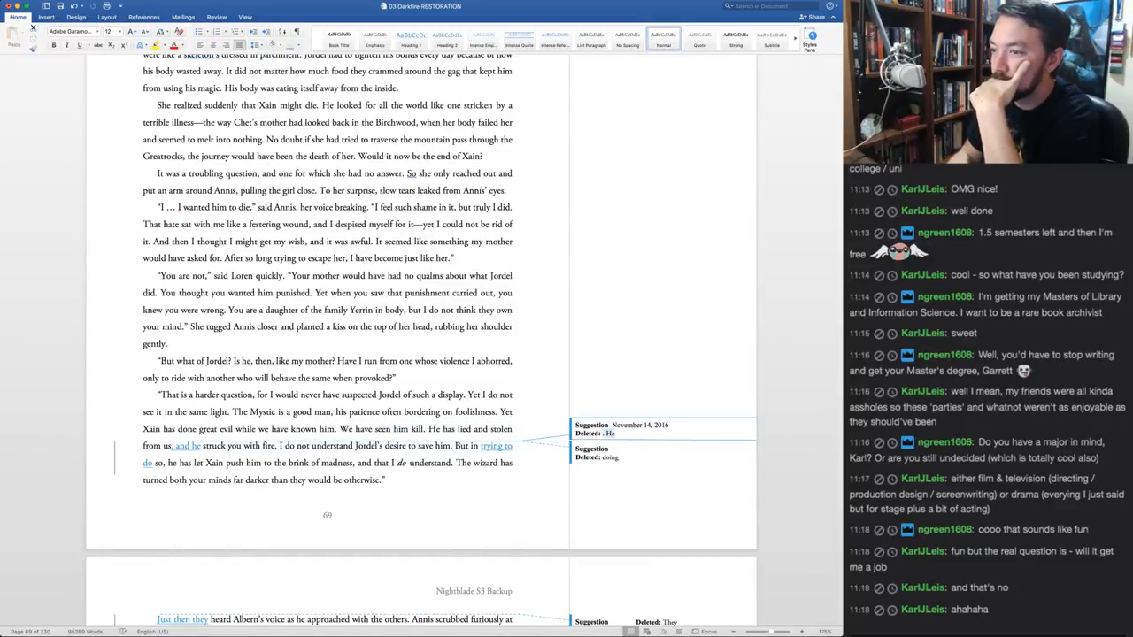
Accept ", and he" in place of ". He", and "trying to do" in place of "doing", in the rest of Loren's answer
key("super+shift+a")
key("super+shift+a")
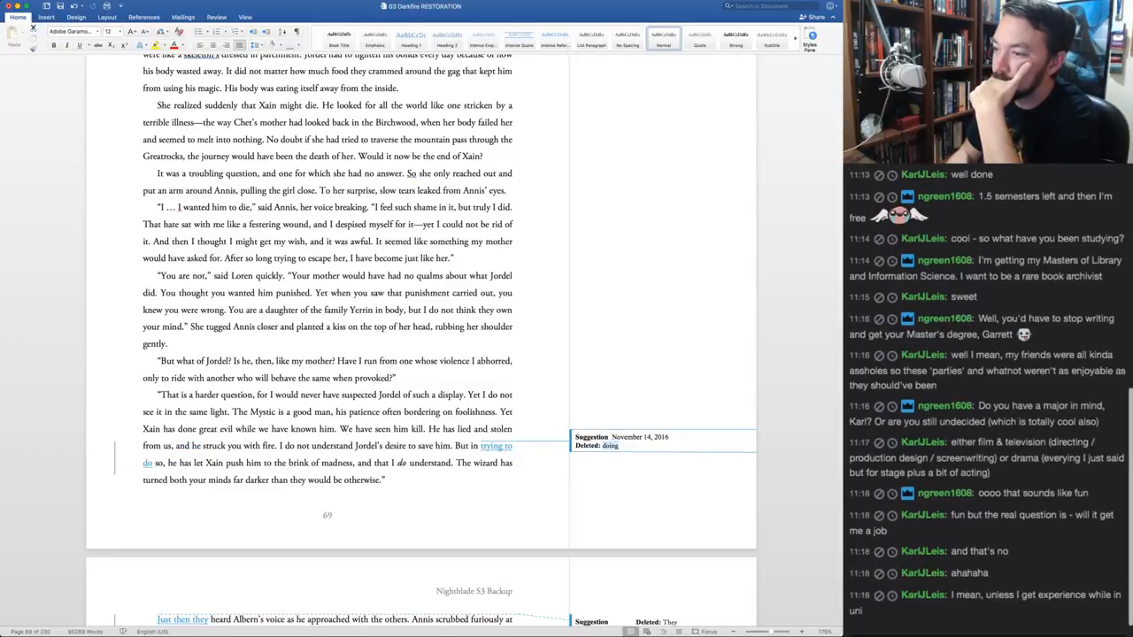
key("super+shift+a")
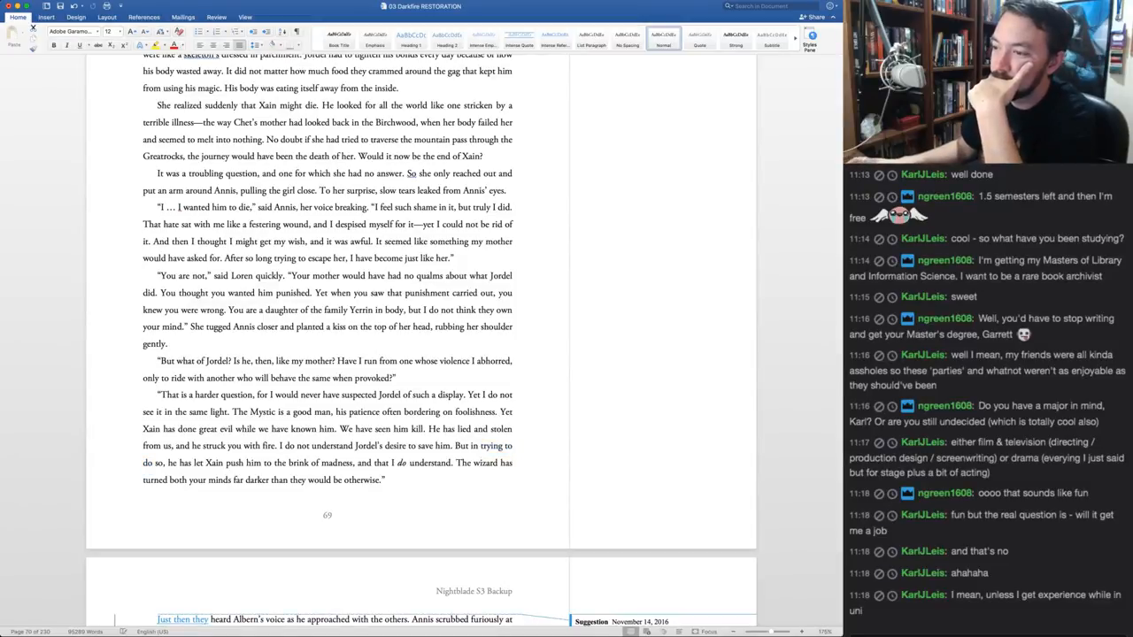
key("super+shift+a")
Restore "They" over "Just then they" at the start of page 70, and restore the comma after "Albern"
scroll(421, 341, "down", 3)
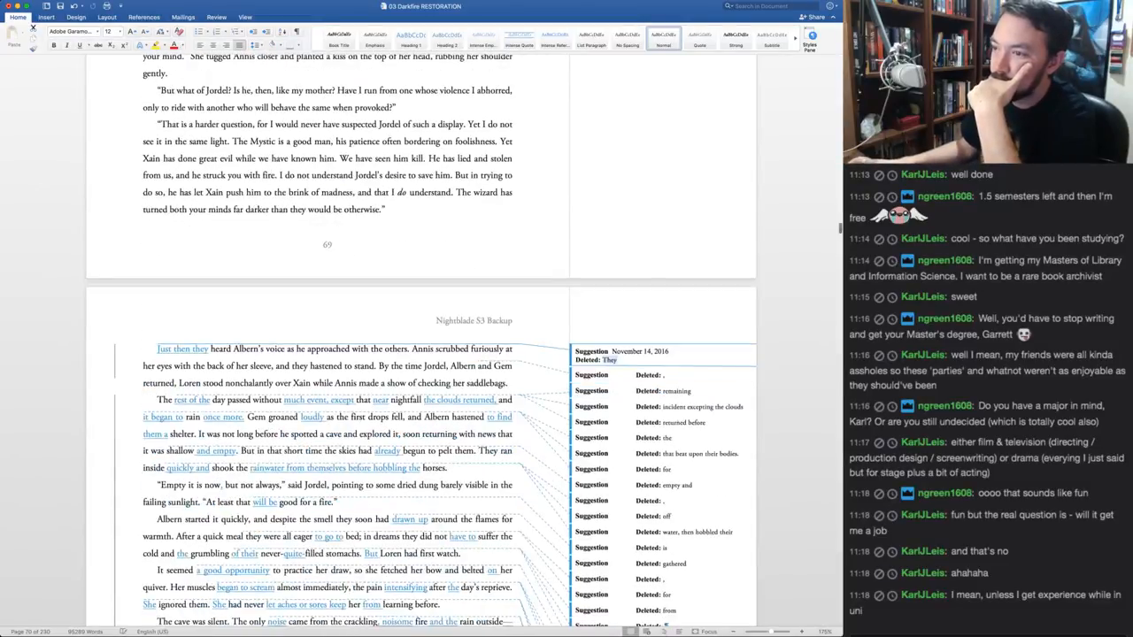
scroll(421, 354, "down", 2)
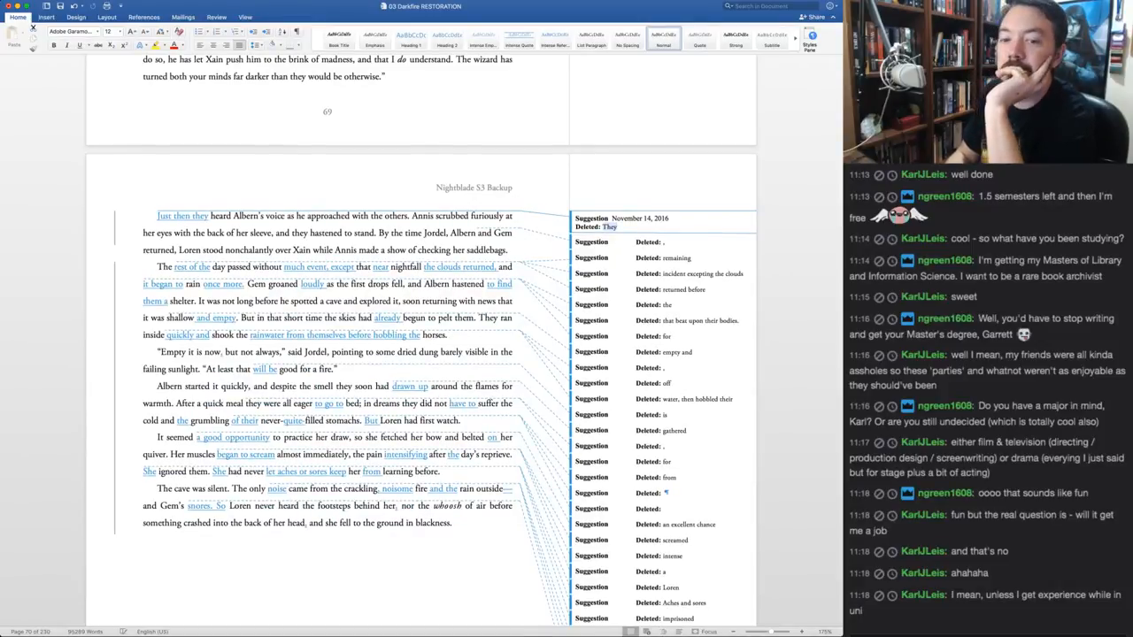
key("alt+super+r")
key("alt+super+r")
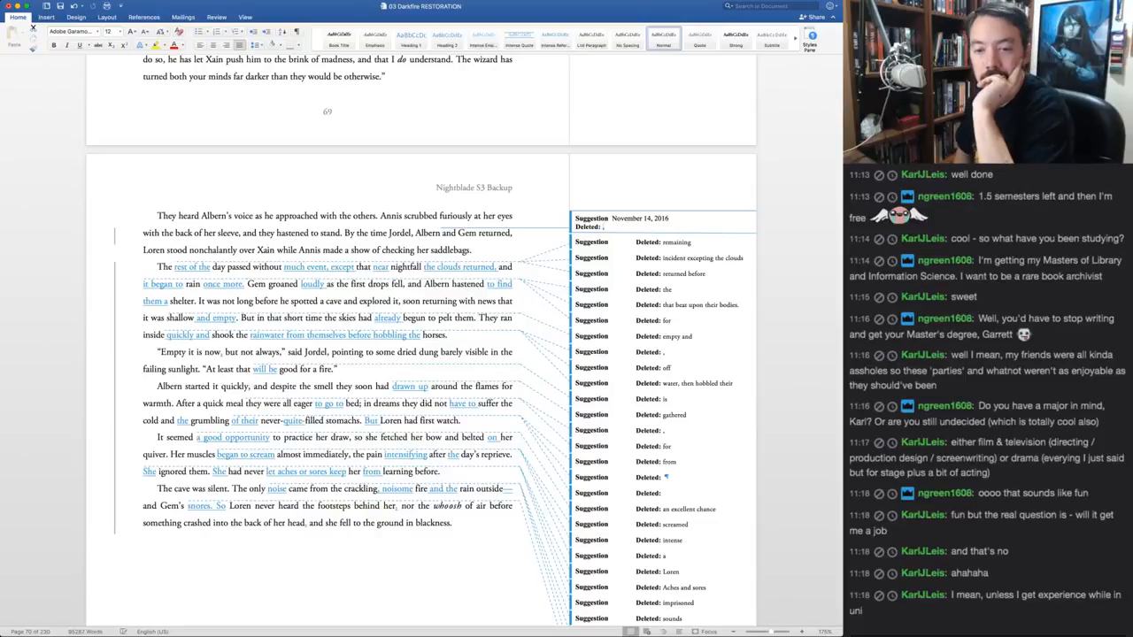
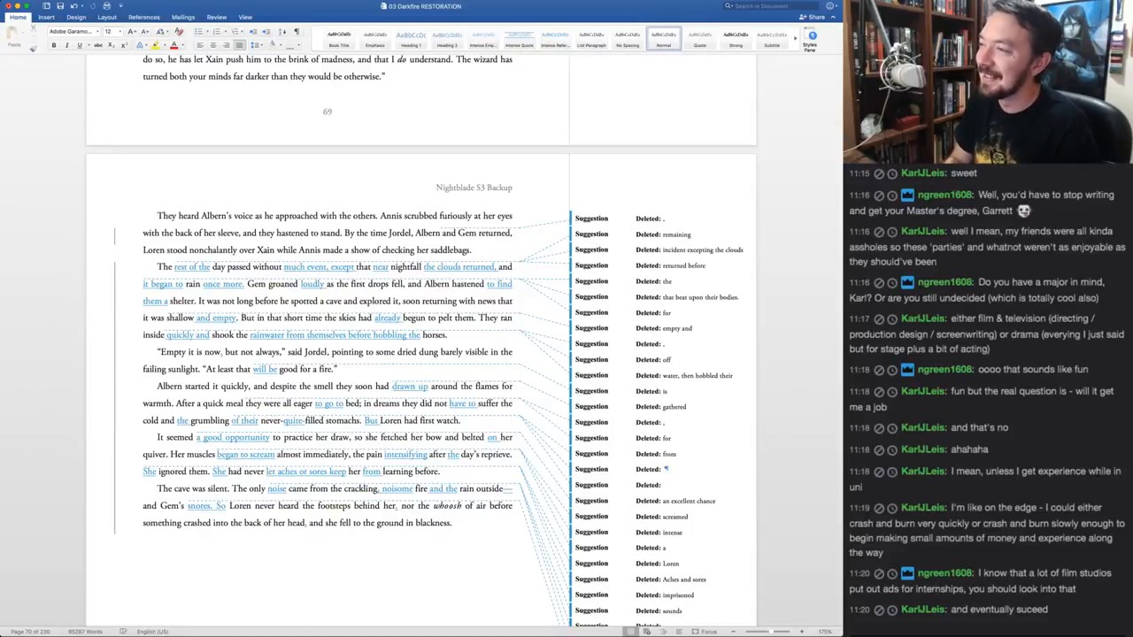
key("super+alt+n")
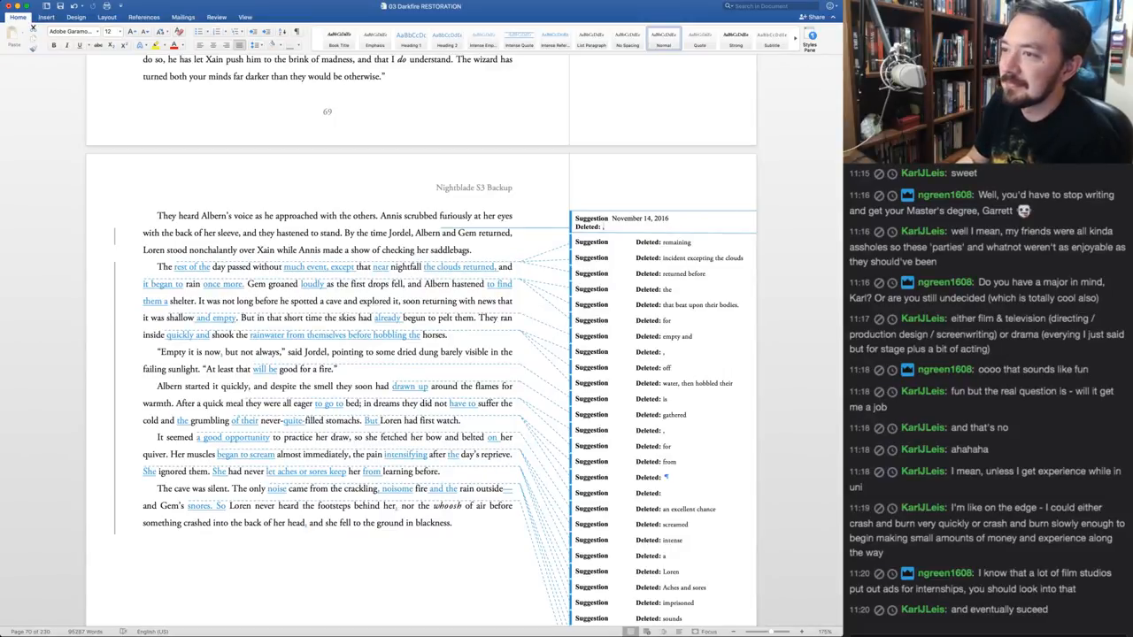
key("alt+super+r")
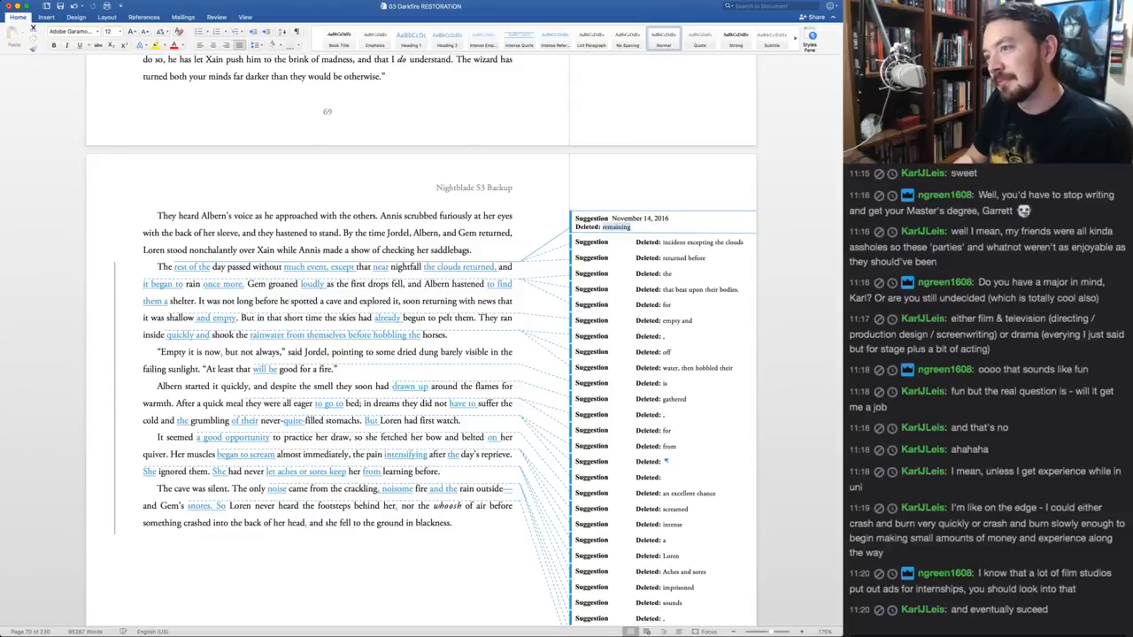
Accept "rest of the" for "remaining", "much event, except" for "incident excepting the clouds", and the added "near" and "the clouds returned,"
key("alt+super+a")
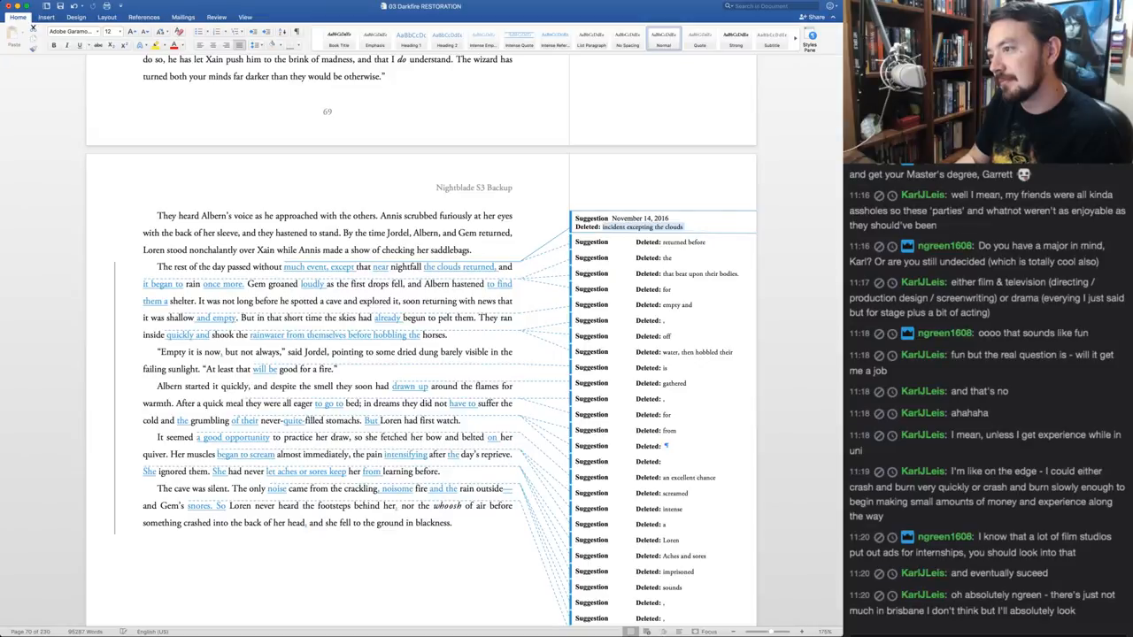
key("alt+super+a")
key("alt+super+a")
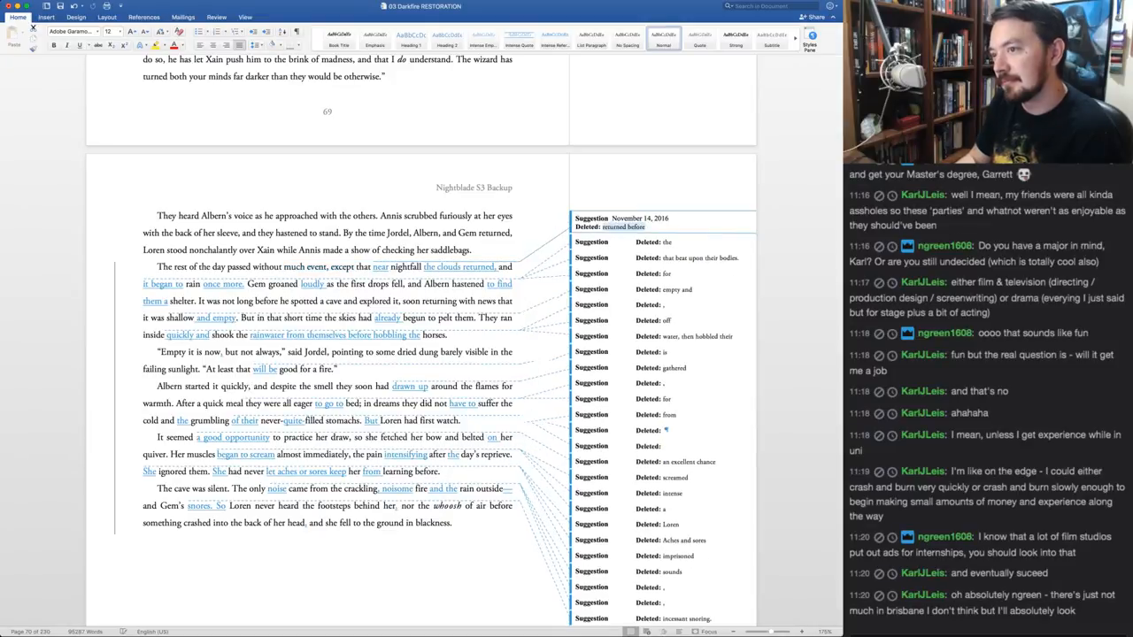
key("alt+super+a")
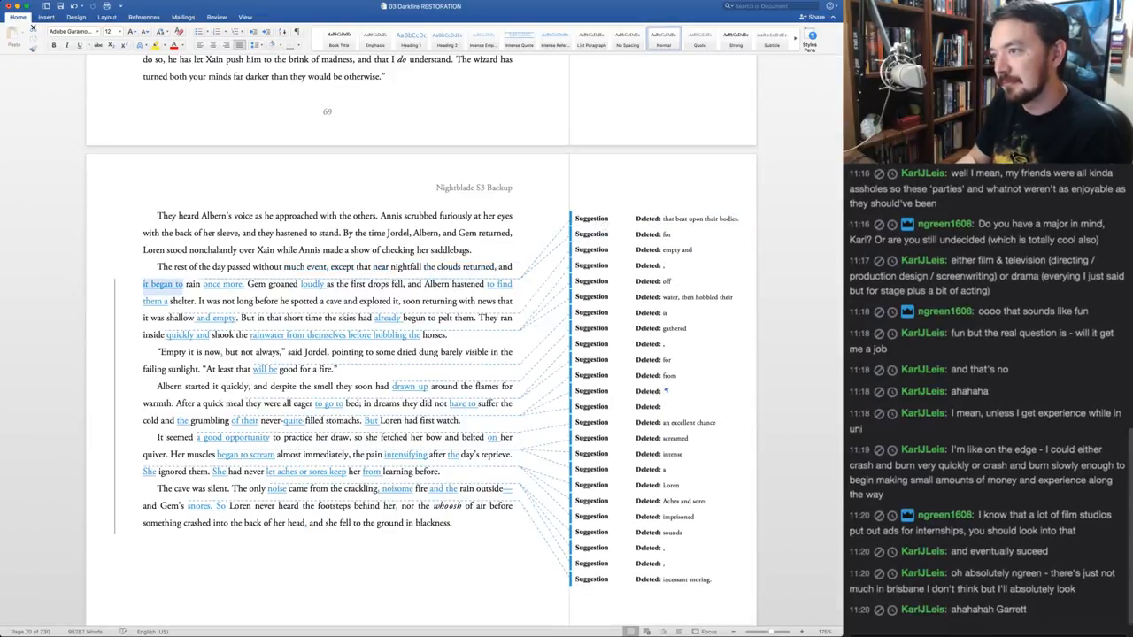
Accept "it began to" and "once more." in the rain sentence, and reject the added "loudly" after "Gem groaned"
key("alt+super+a")
key("alt+super+a")
key("alt+super+a")
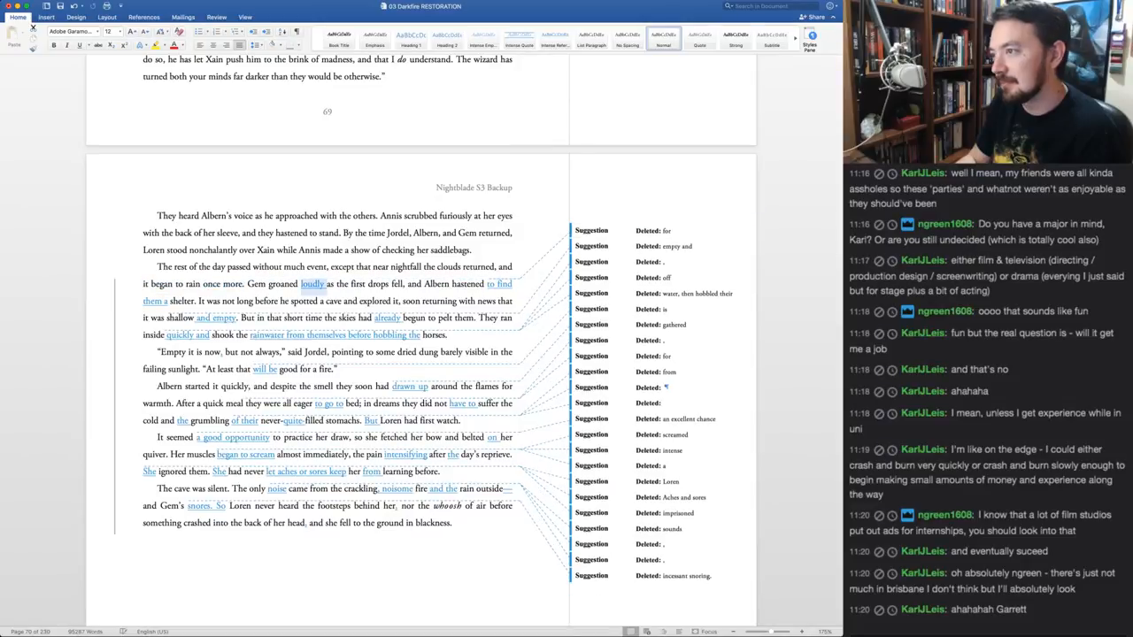
key("alt+super+a")
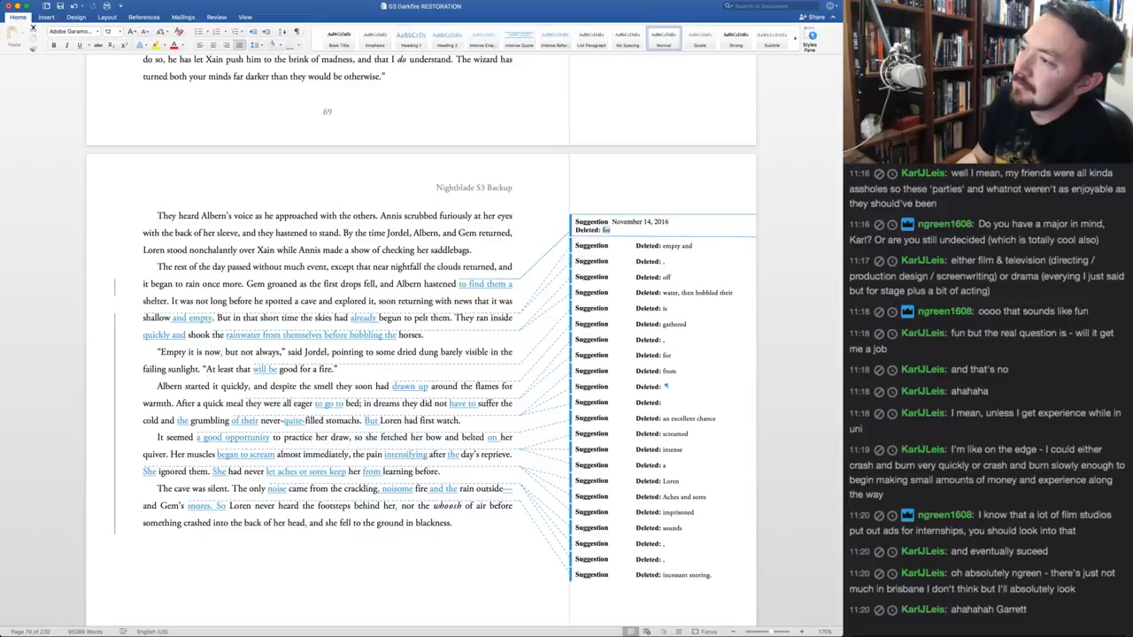
key("alt+super+r")
key("alt+super+r")
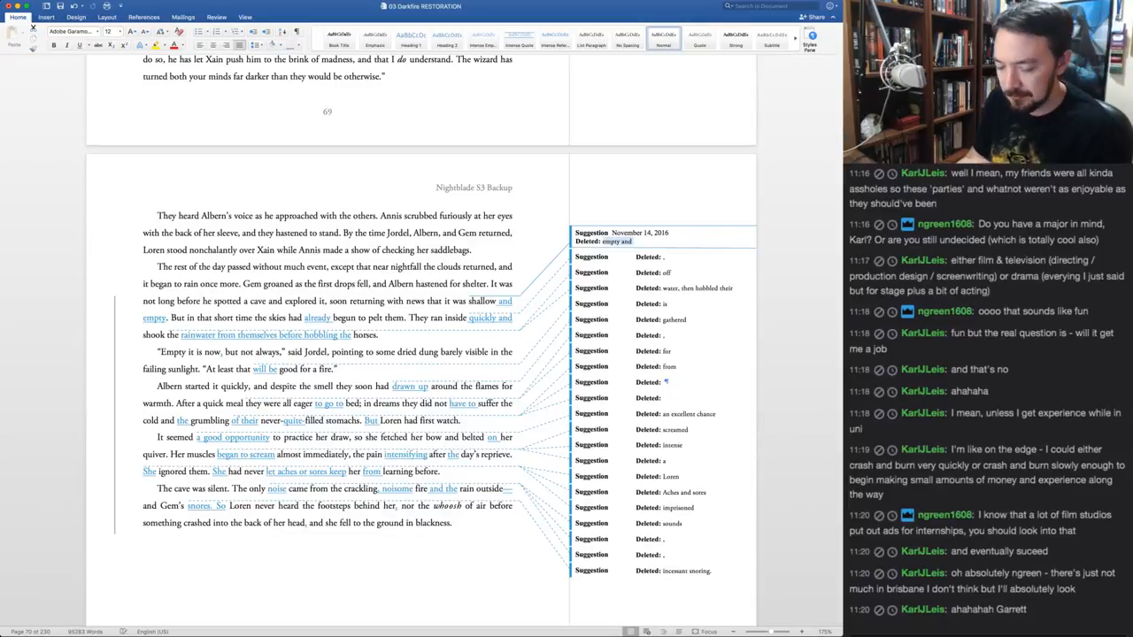
key("super+z")
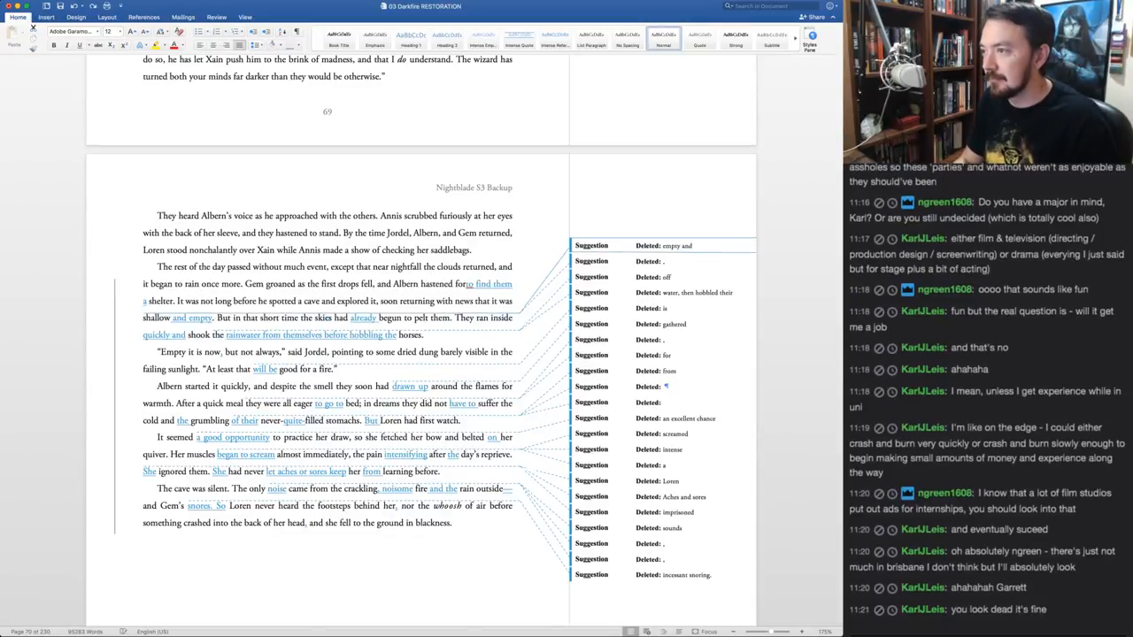
Accept "to find them a" in place of "for", "and empty" in place of "empty and", and the added "already"
key("ctrl+a")
key("ctrl+a")
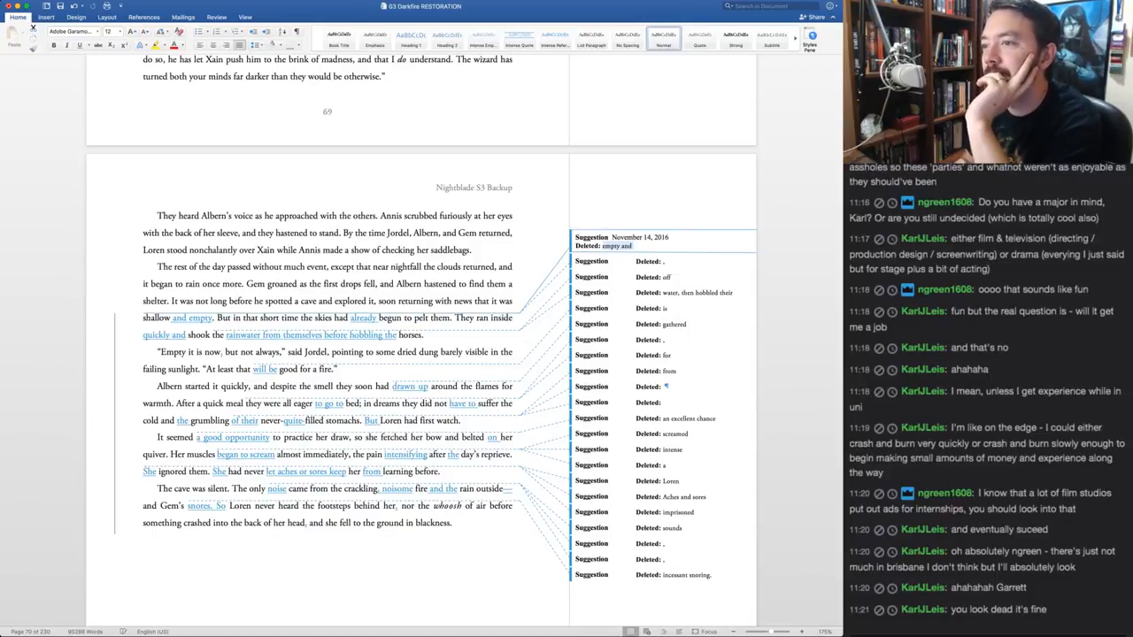
key("ctrl+a")
key("ctrl+a")
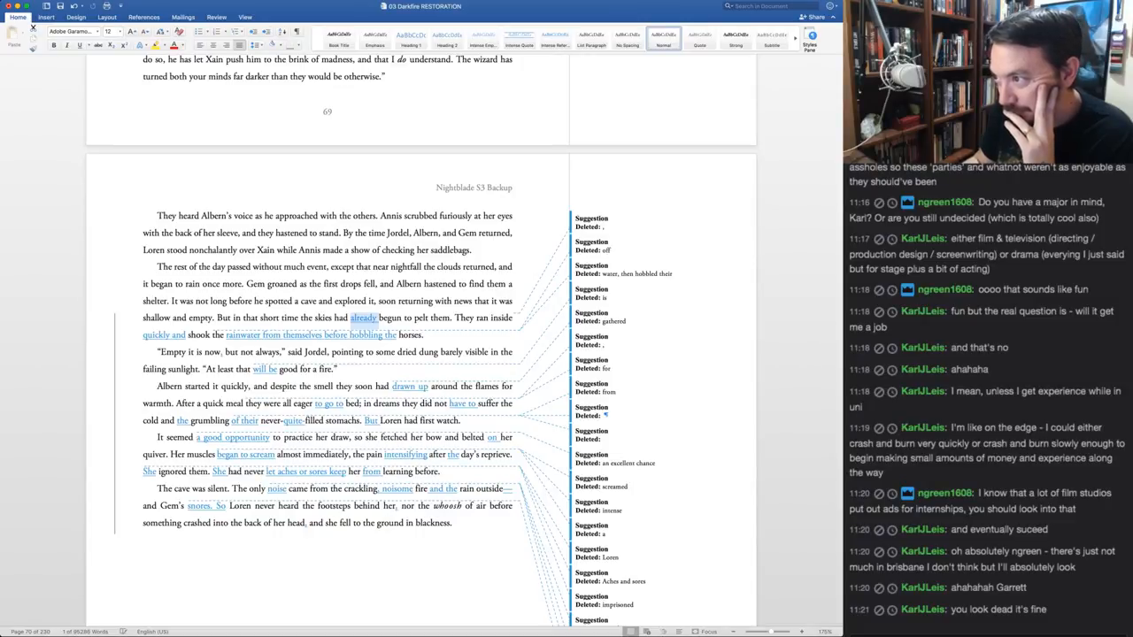
key("ctrl+a")
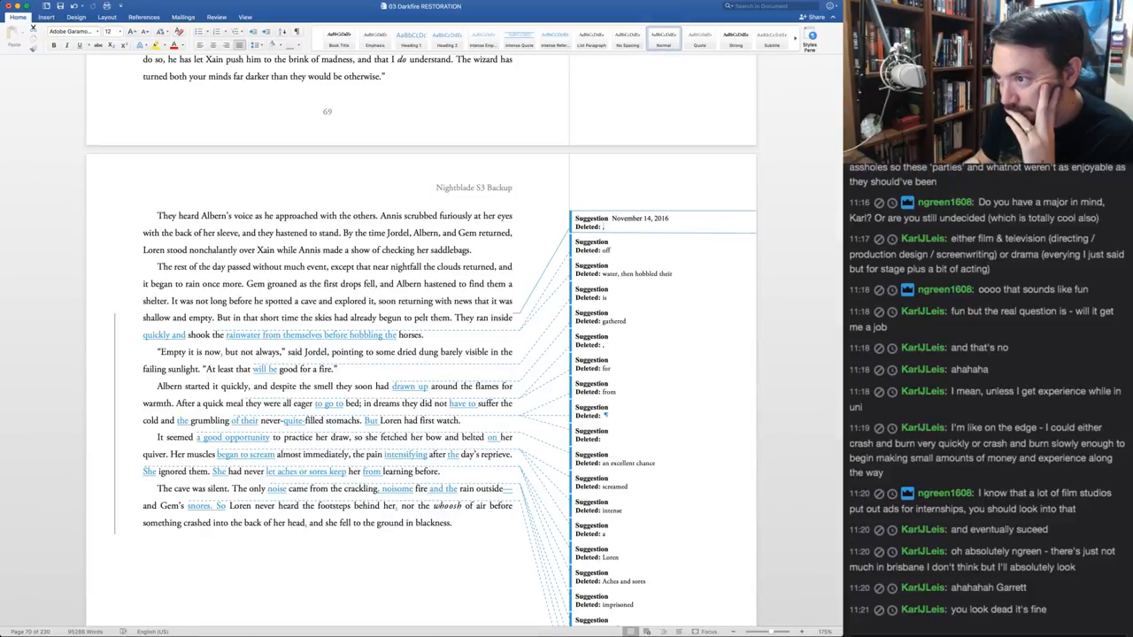
Accept "quickly and", the deletion of "off" and "rainwater from themselves before hobbling the", and replace "from themselves" with "off"
key("super+shift+a")
key("super+shift+a")
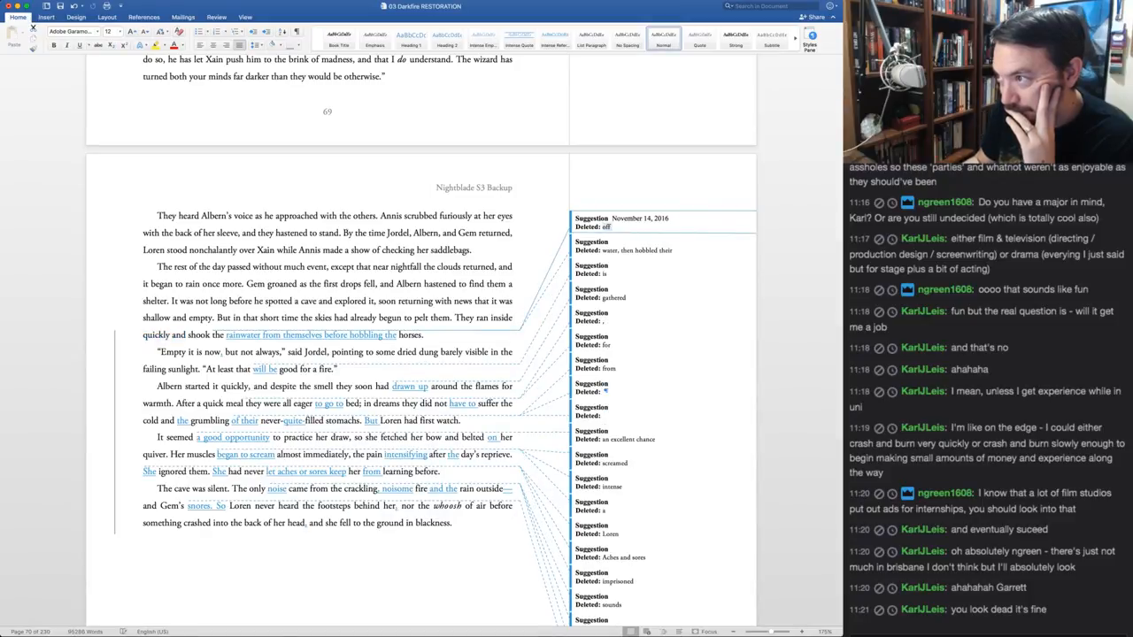
key("super+shift+a")
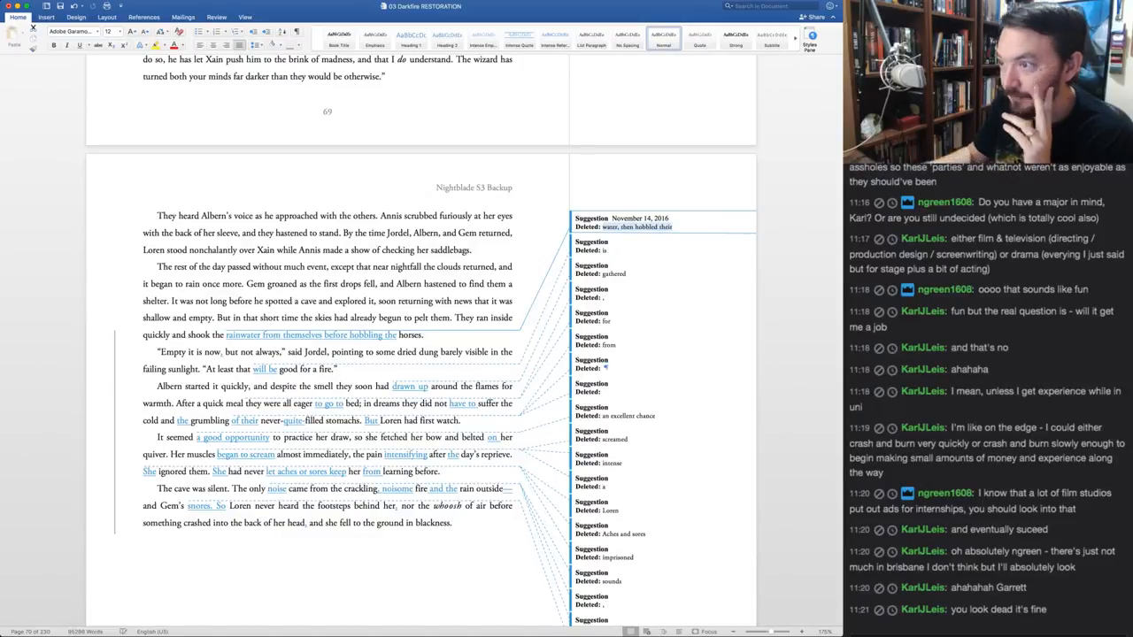
key("super+shift+a")
key("super+shift+a")
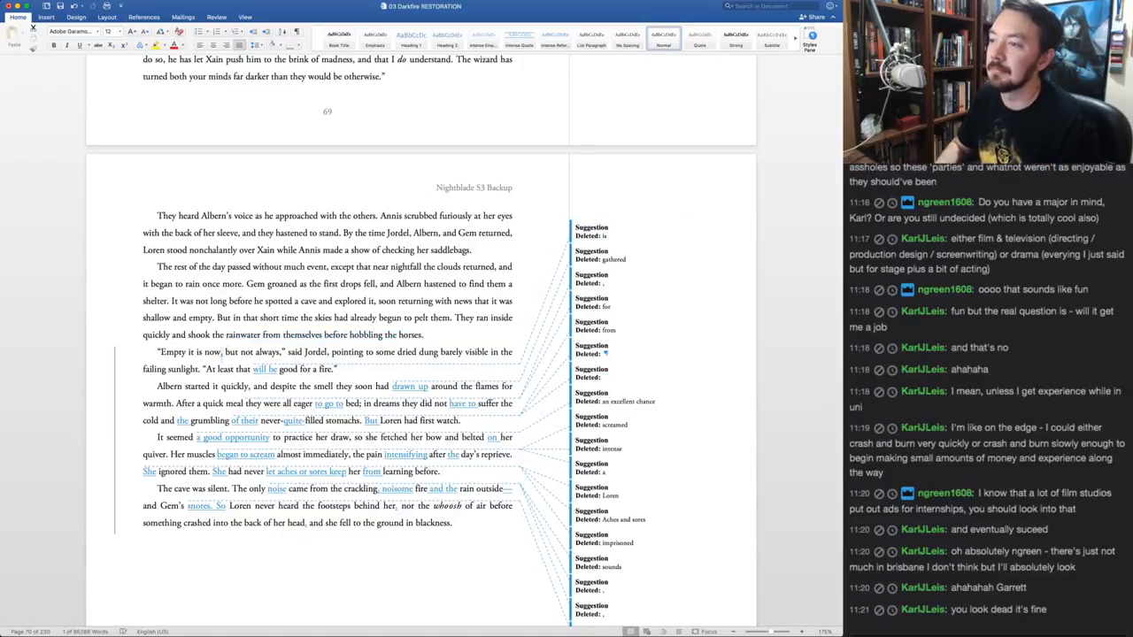
left_click_drag(264, 335, 322, 335)
type("off")
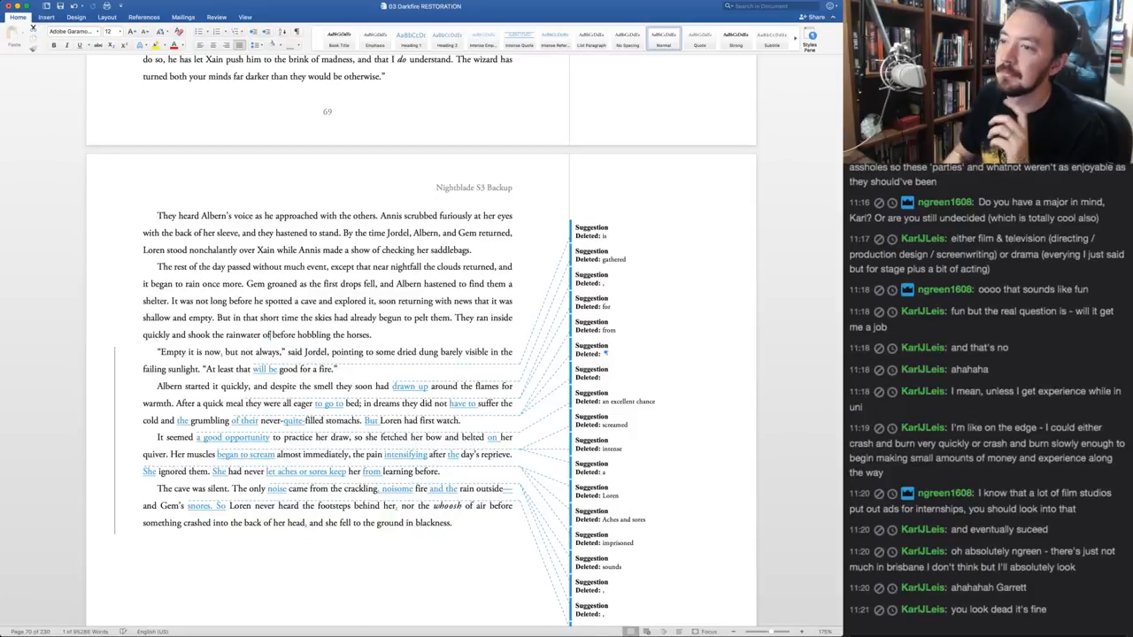
Accept the comma after "Empty it is now" and "will be" in place of "is" in Jordel's line about the cave
key("super+shift+a")
key("super+shift+a")
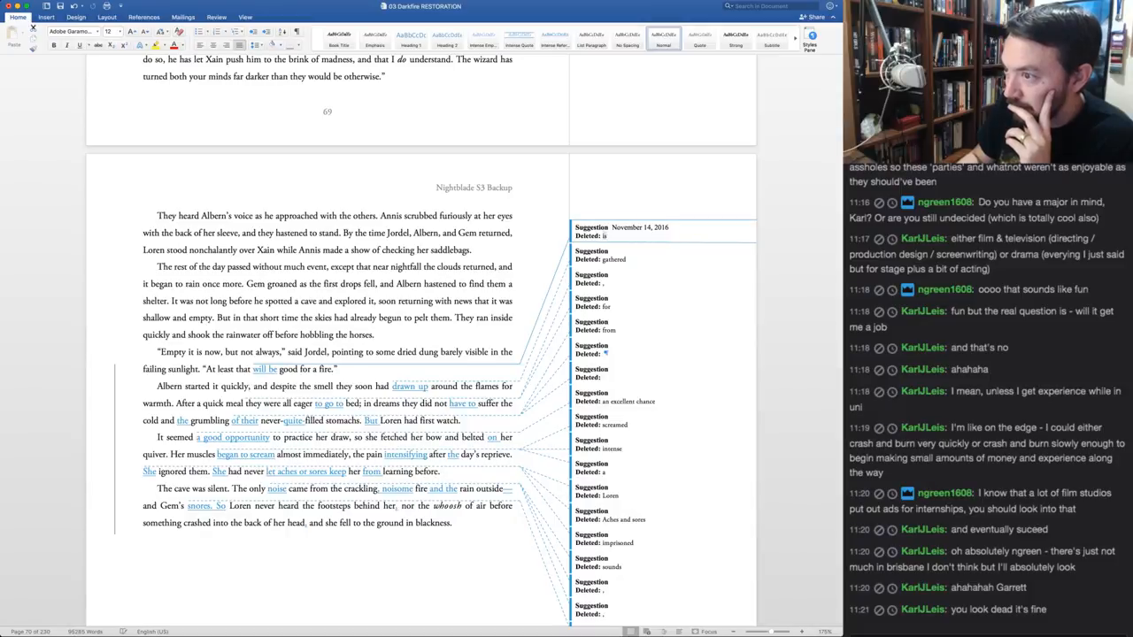
key("super+shift+a")
key("super+shift+a")
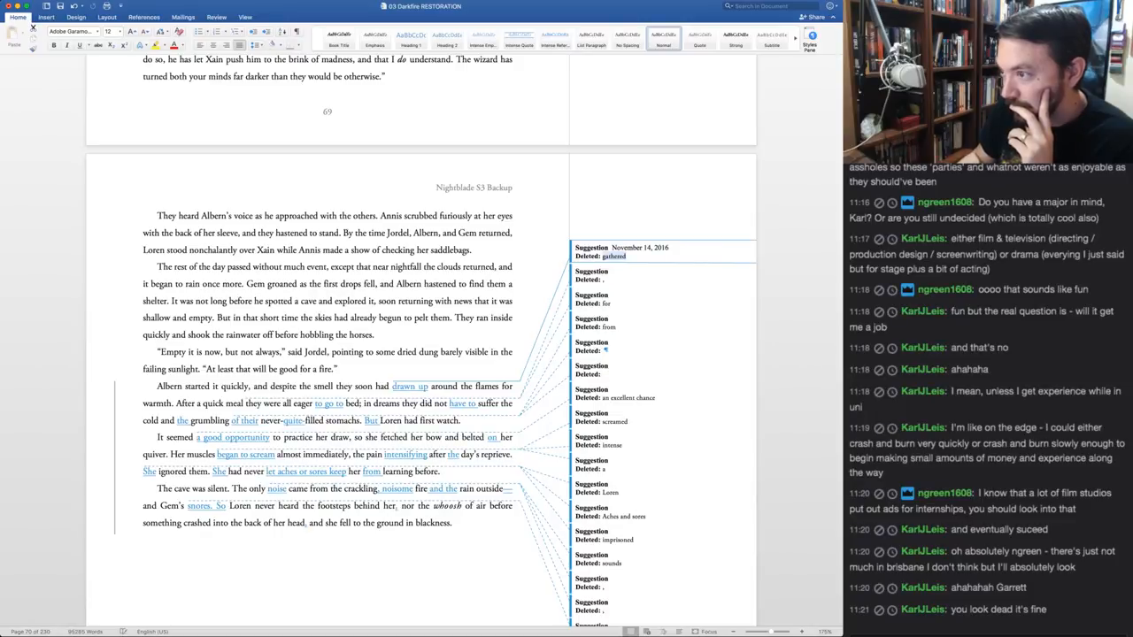
Restore "gathered" over "drawn up" and "for" over "to go to", and accept the removed comma after "meal"
key("super+shift+a")
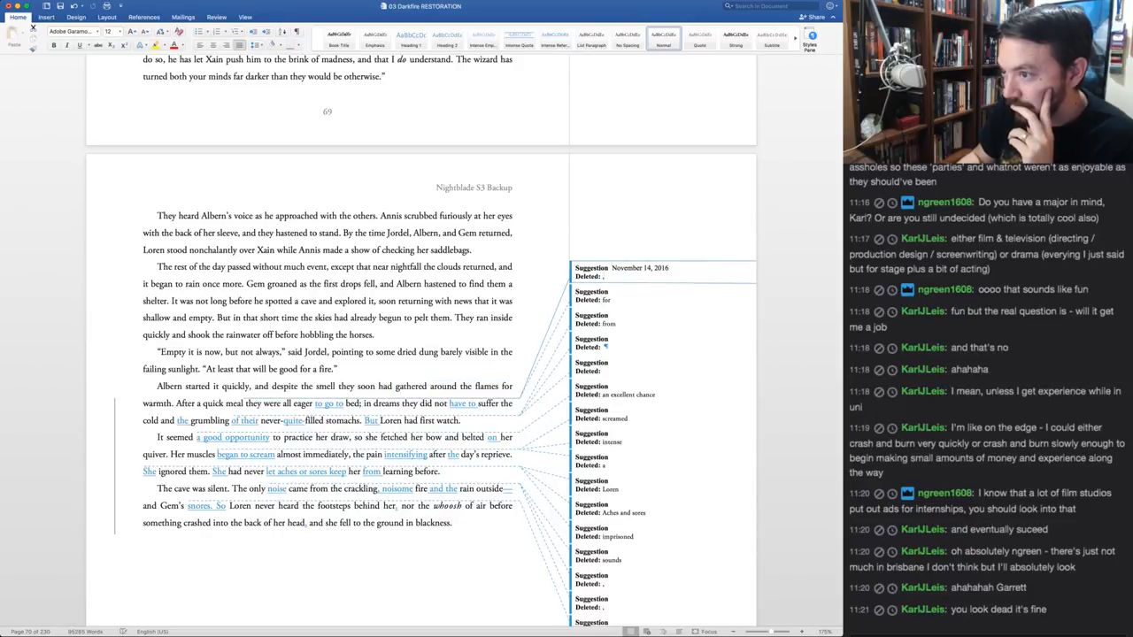
key("super+shift+a")
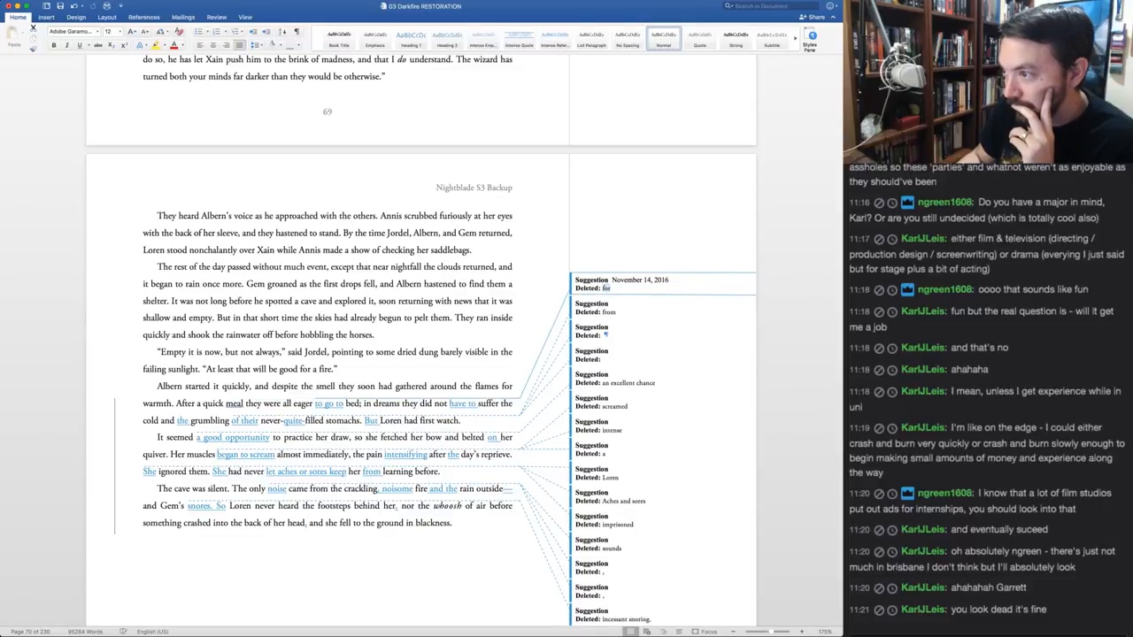
key("super+shift+r")
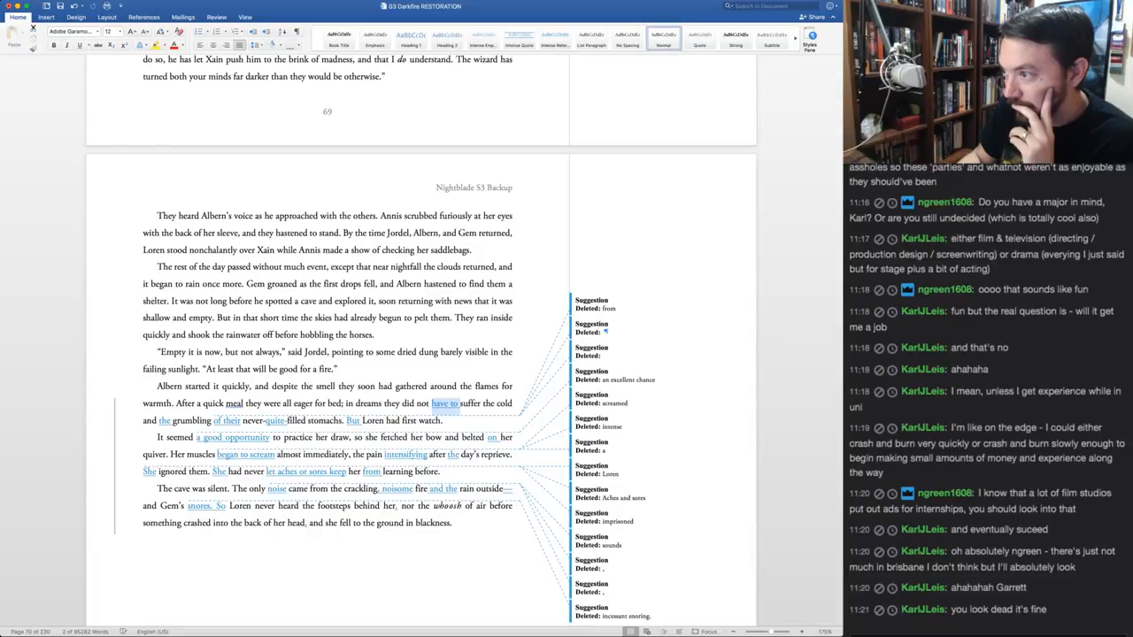
Accept the added "have to" and "the", "of their" in place of "from", and the hyphenated "never-quite-filled"
key("super+shift+a")
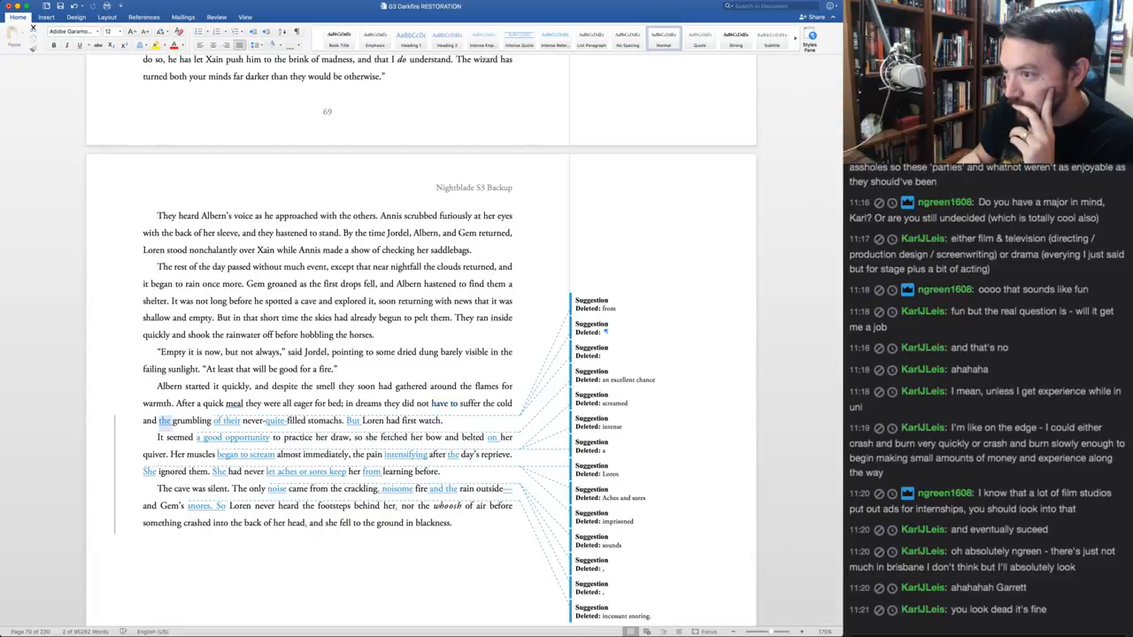
key("super+shift+a")
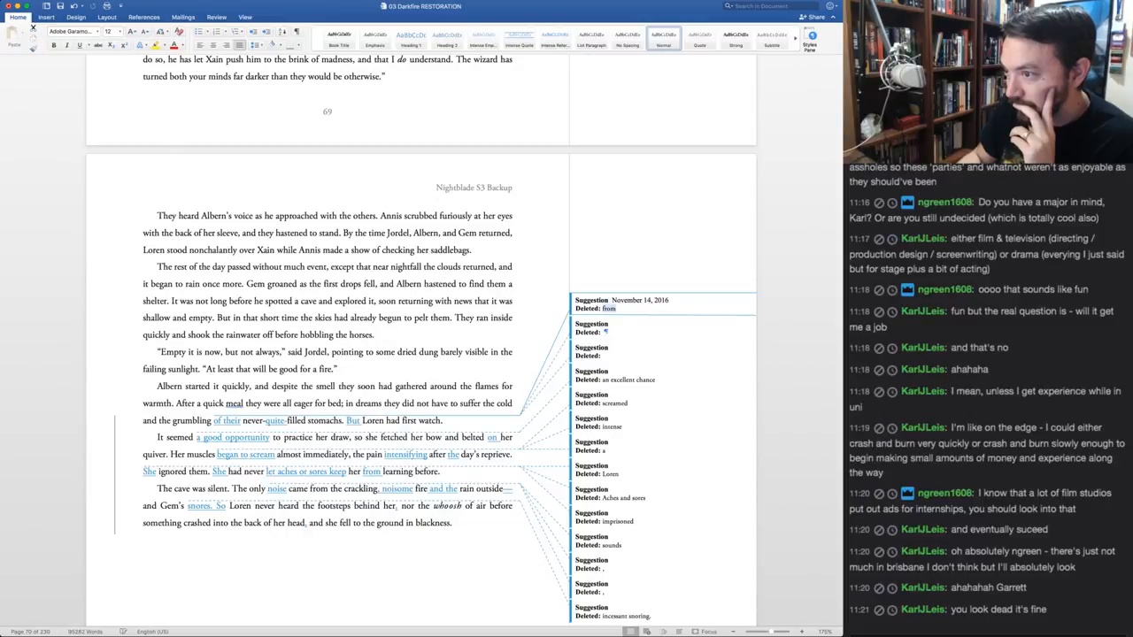
key("super+shift+a")
key("super+shift+a")
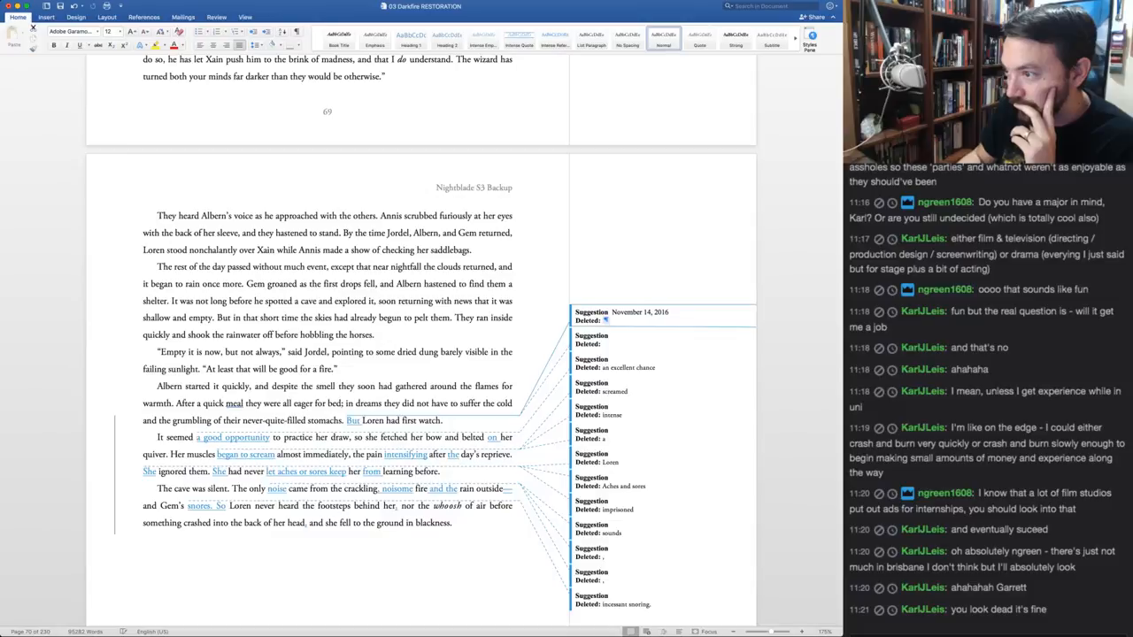
Accept the removed paragraph break and added "But" before "Loren had first watch", and restore "an excellent chance" over "a good opportunity"
key("super+shift+a")
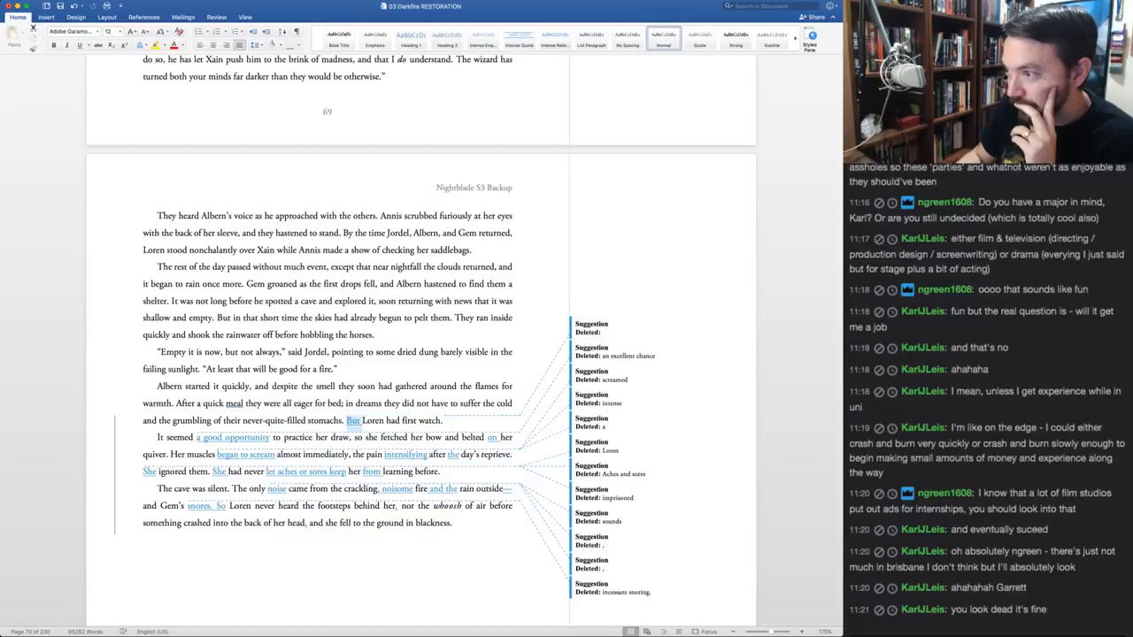
key("super+shift+a")
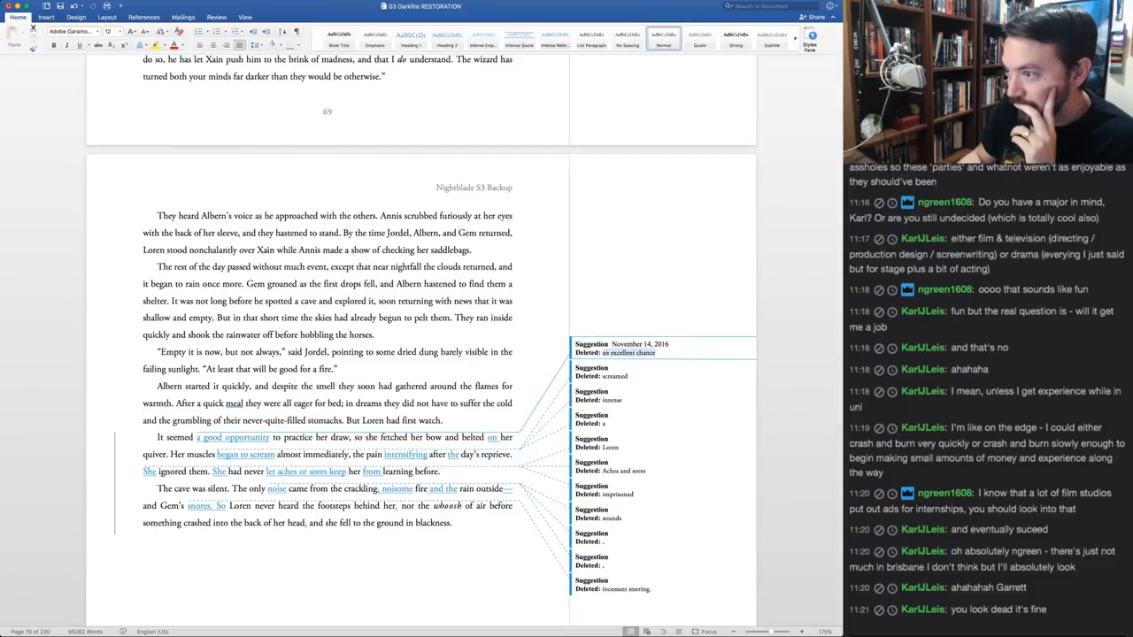
key("super+shift+r")
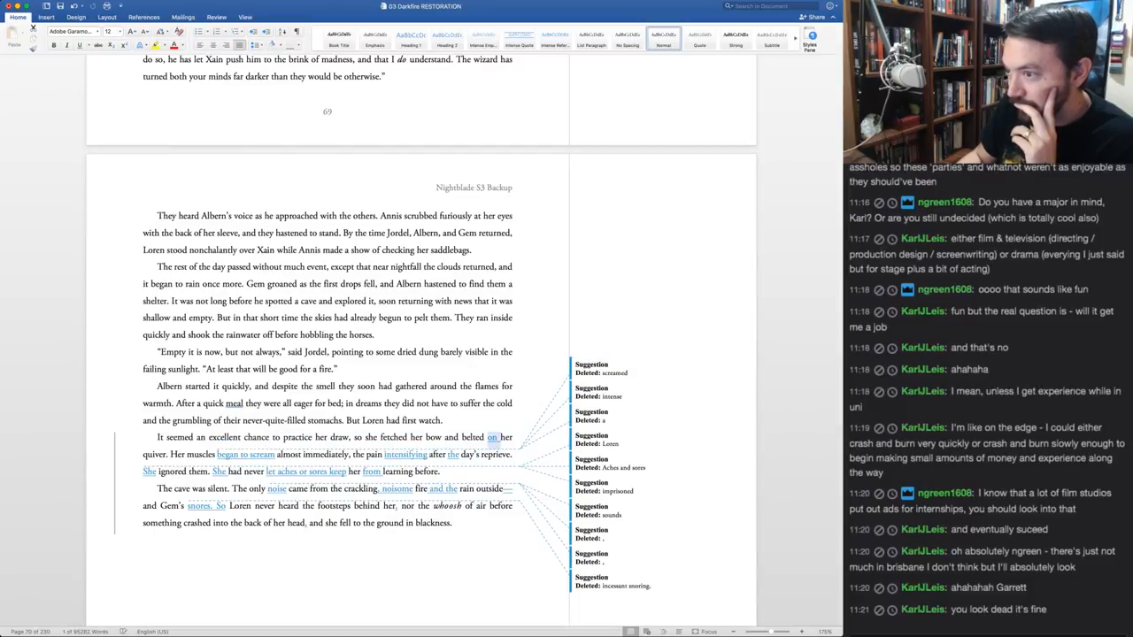
Accept the added "on" and "the" in the draw-practice paragraph, and restore "screamed" over "began to scream" and "intense" over "intensifying"
key("super+shift+a")
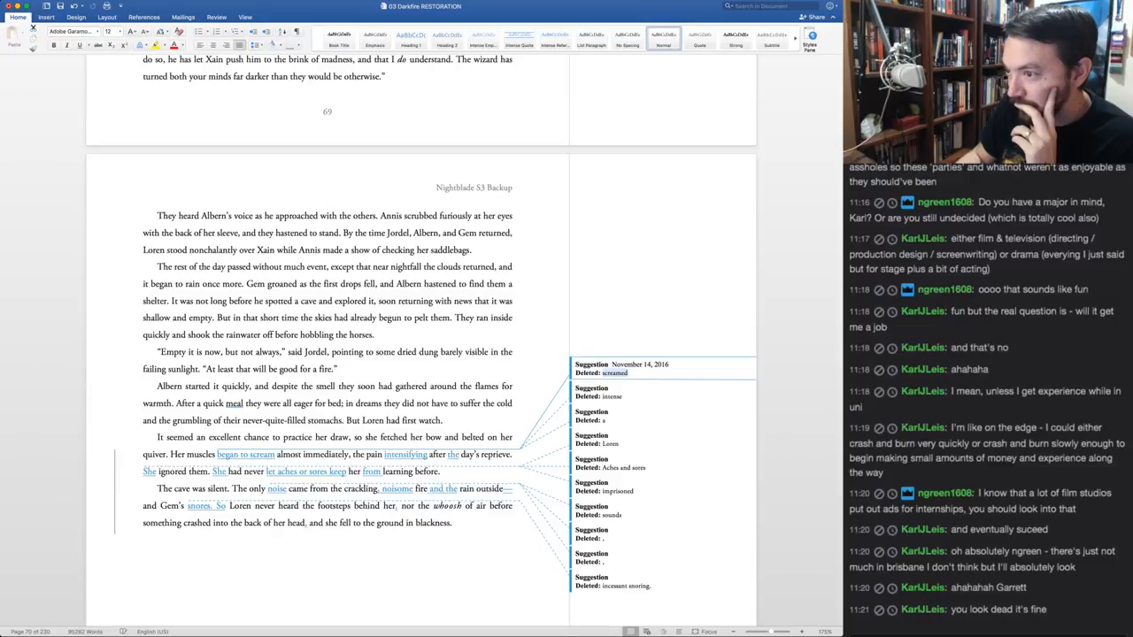
key("super+shift+r")
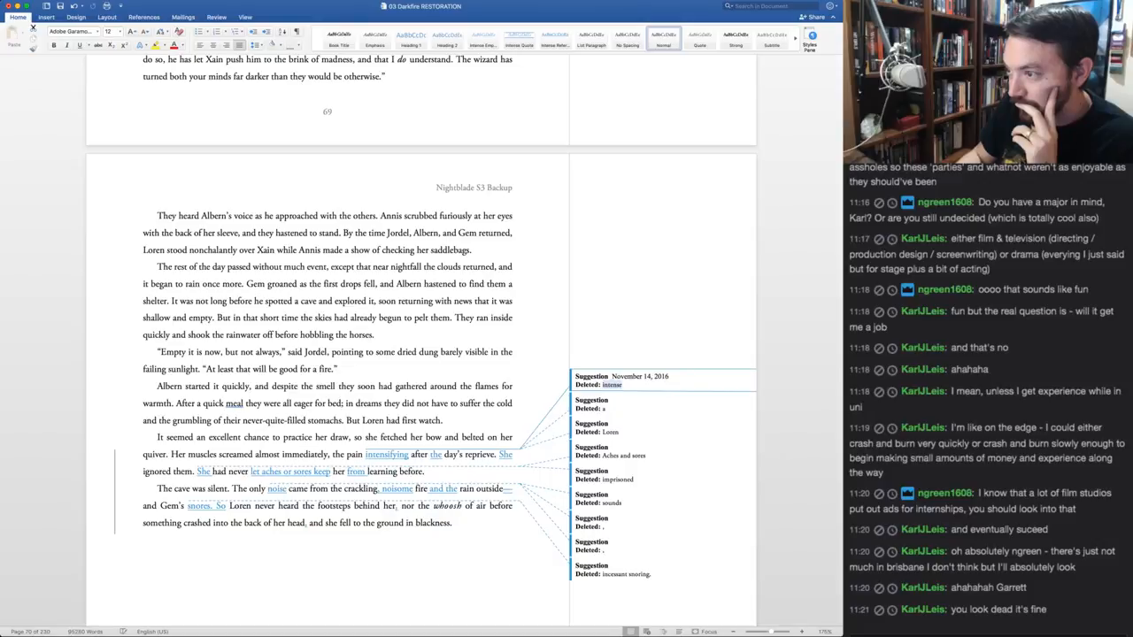
key("super+shift+r")
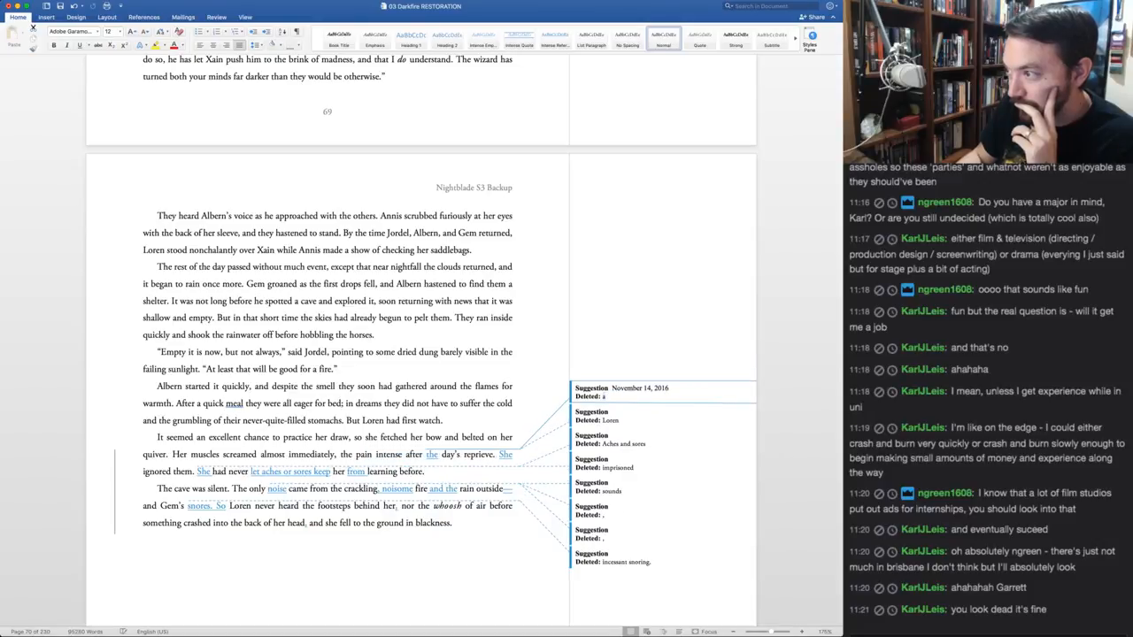
key("super+shift+r")
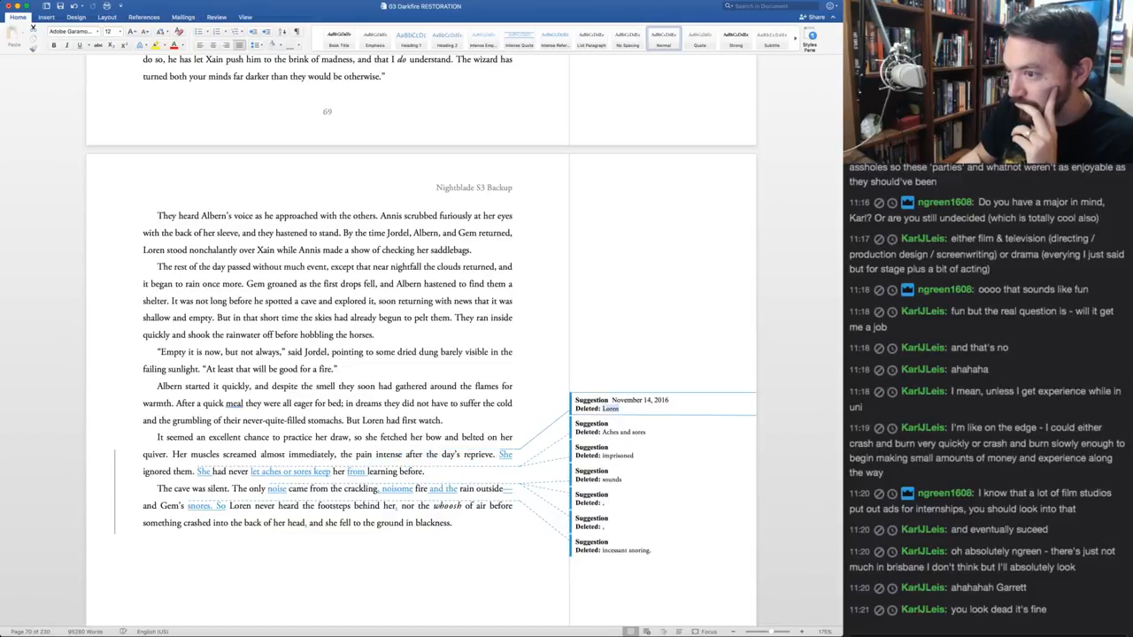
Accept "She" in place of "Loren" after "reprieve", and replace "them" with "it" after "ignored"
key("super+shift+r")
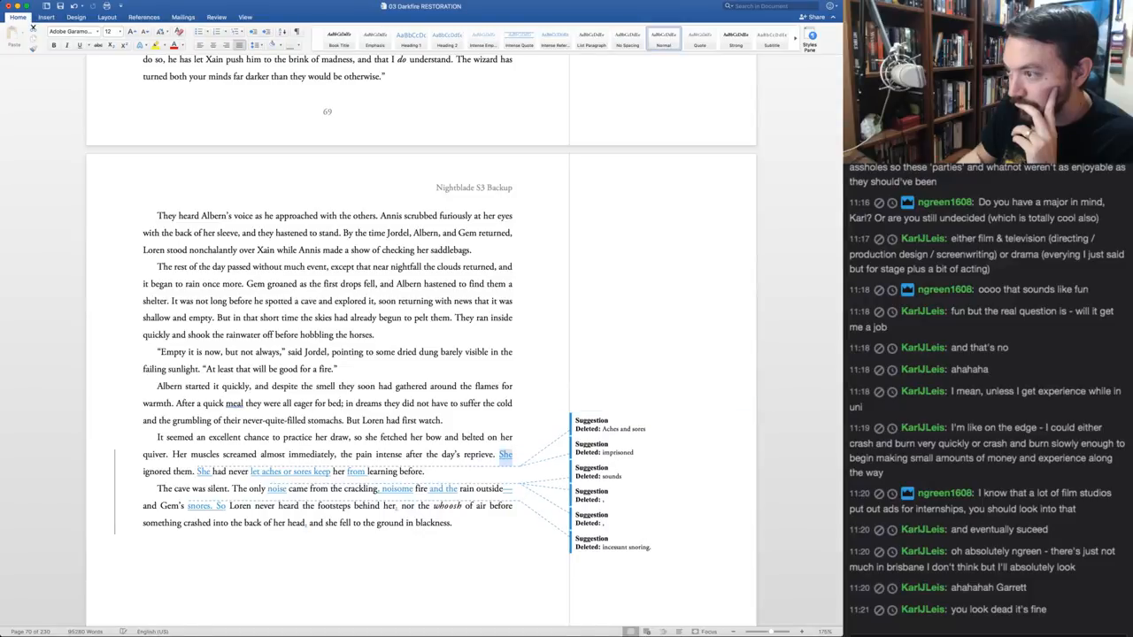
key("super+shift+r")
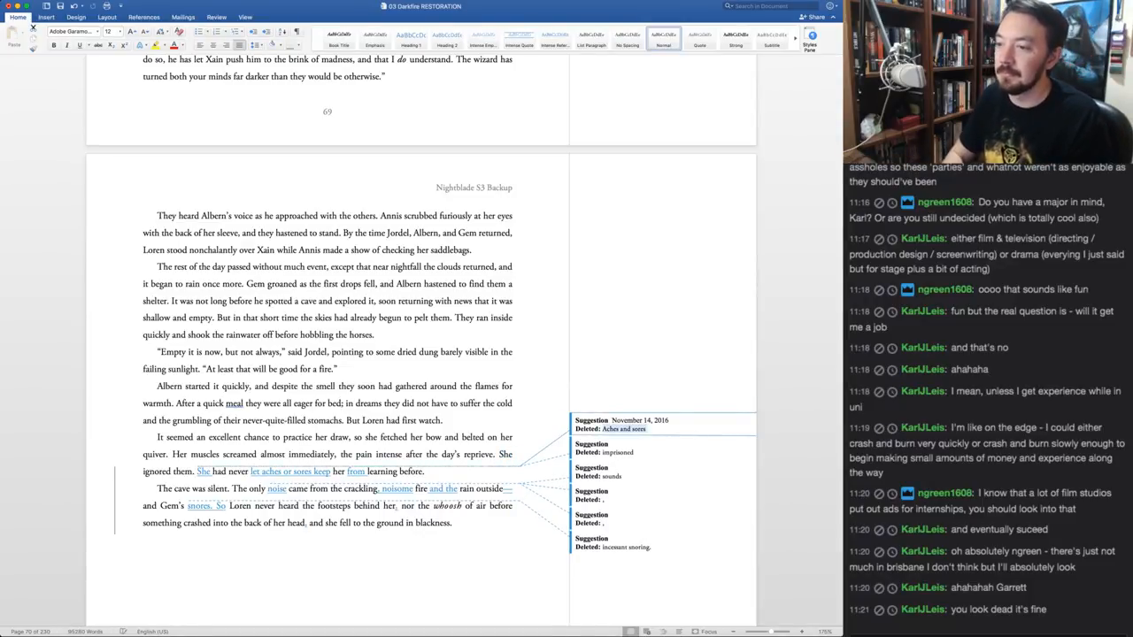
double_click(182, 472)
type("it")
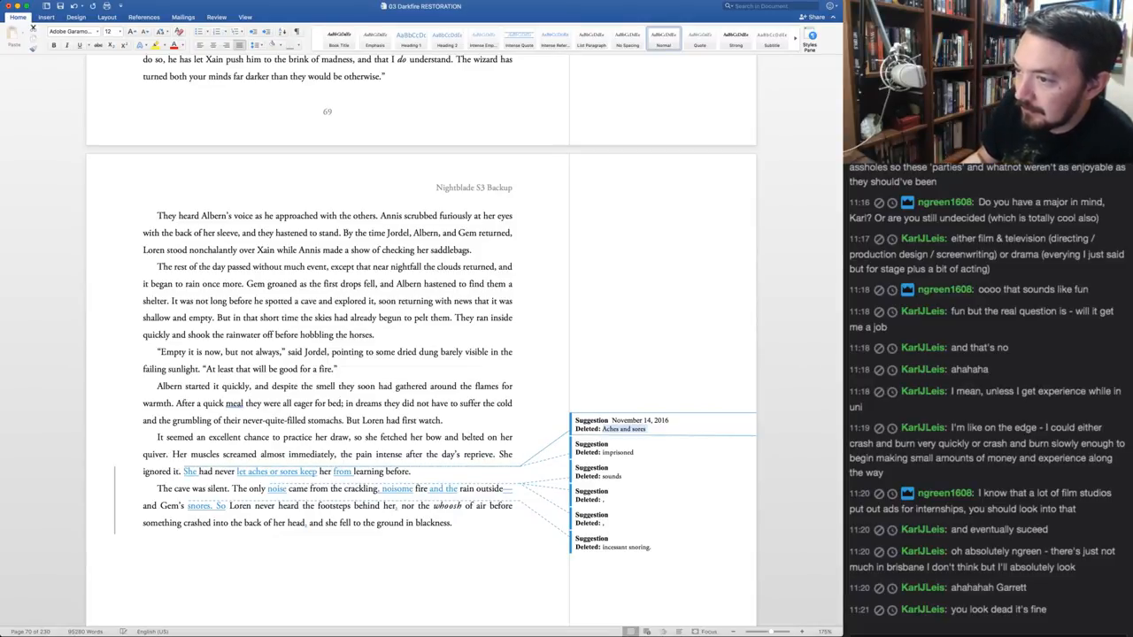
Restore "Aches and sores" over "She", replace "let aches or sores keep" with "kept", and accept the removed "imprisoned" and added "from"
key("ctrl+r")
key("ctrl+r")
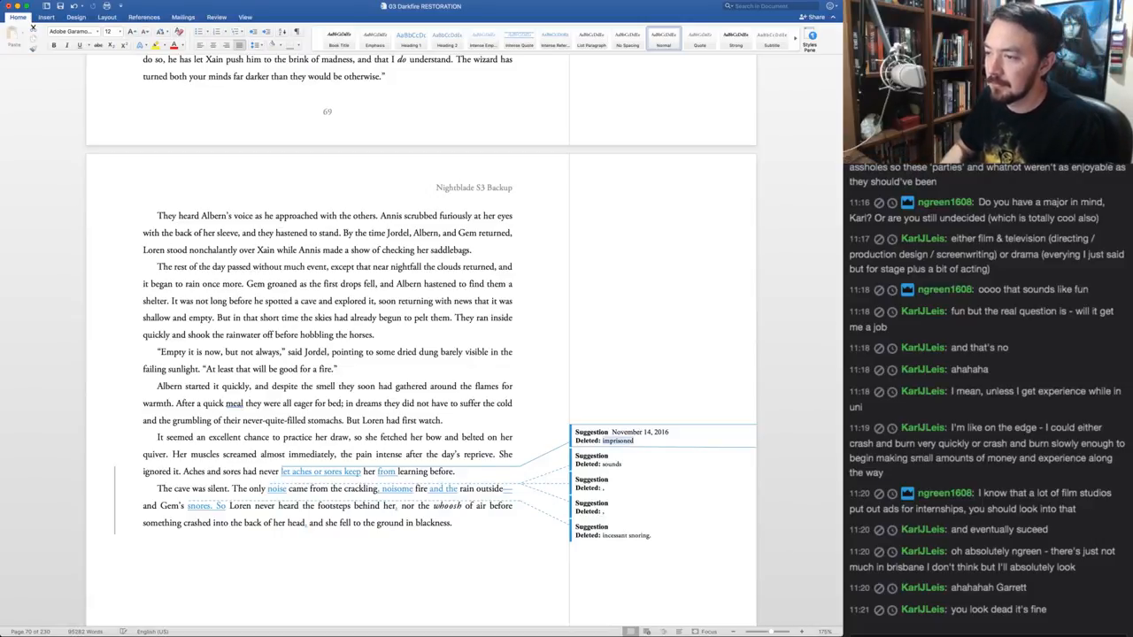
key("Left")
key("Right")
key("alt+shift+Right")
key("alt+shift+Right")
key("alt+shift+Right")
key("alt+shift+Right")
key("alt+shift+Right")
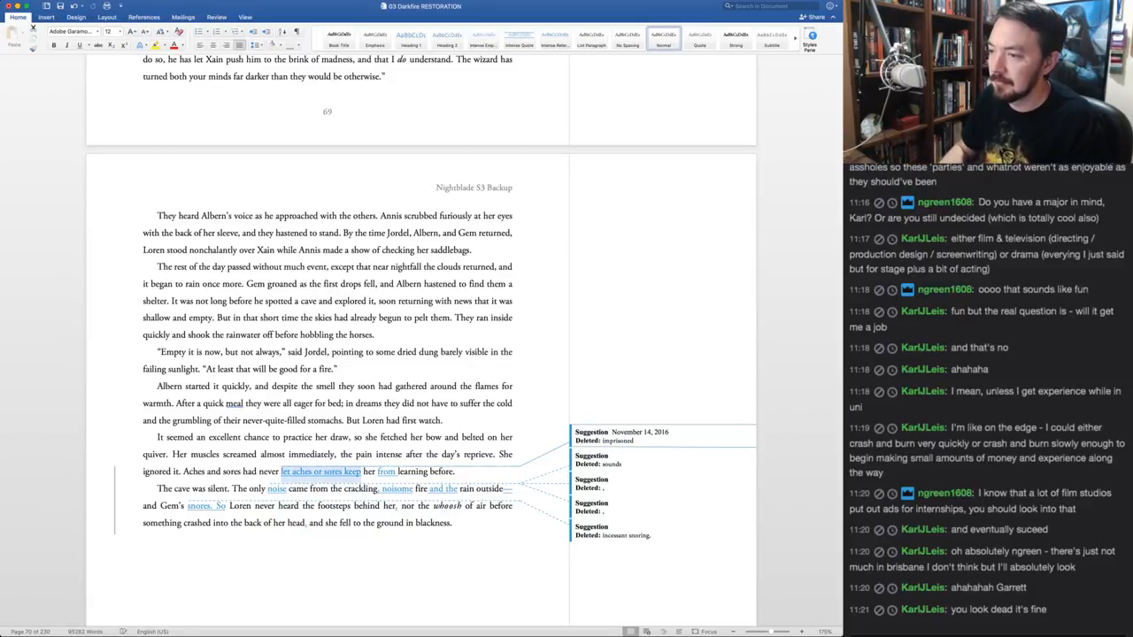
type("kept")
key("ctrl+a")
key("ctrl+a")
key("ctrl+a")
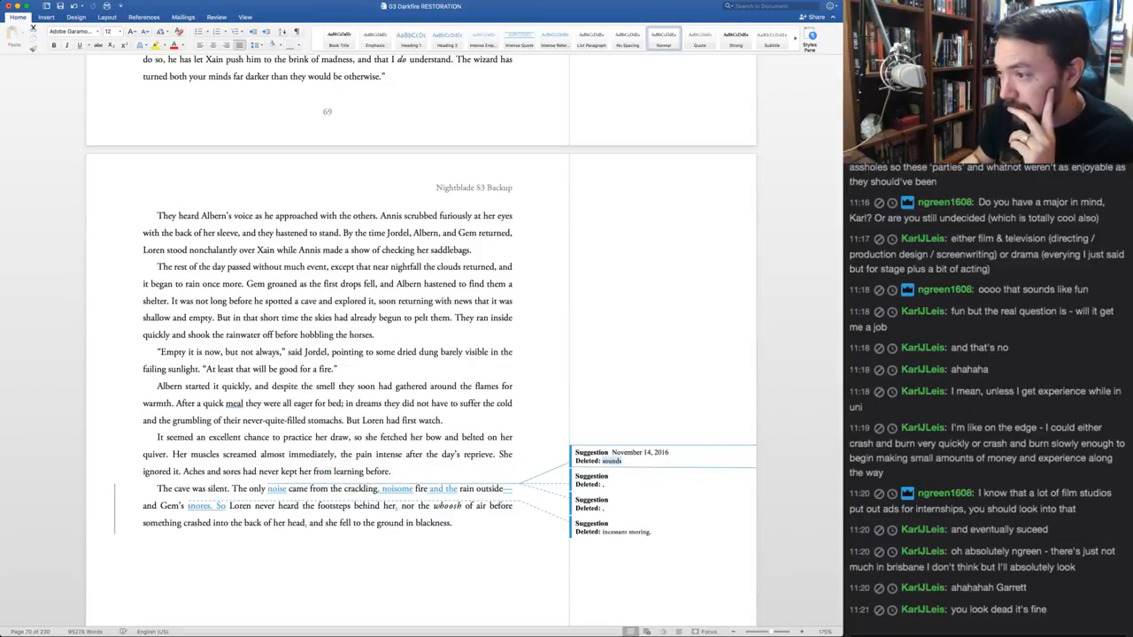
key("ctrl+a")
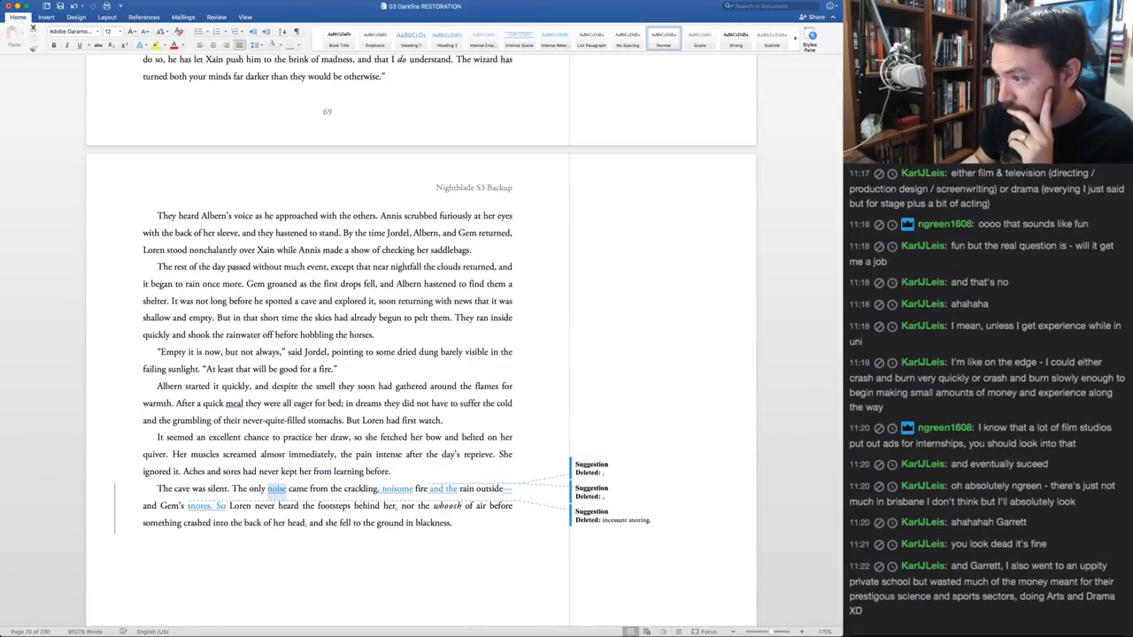
key("ctrl+a")
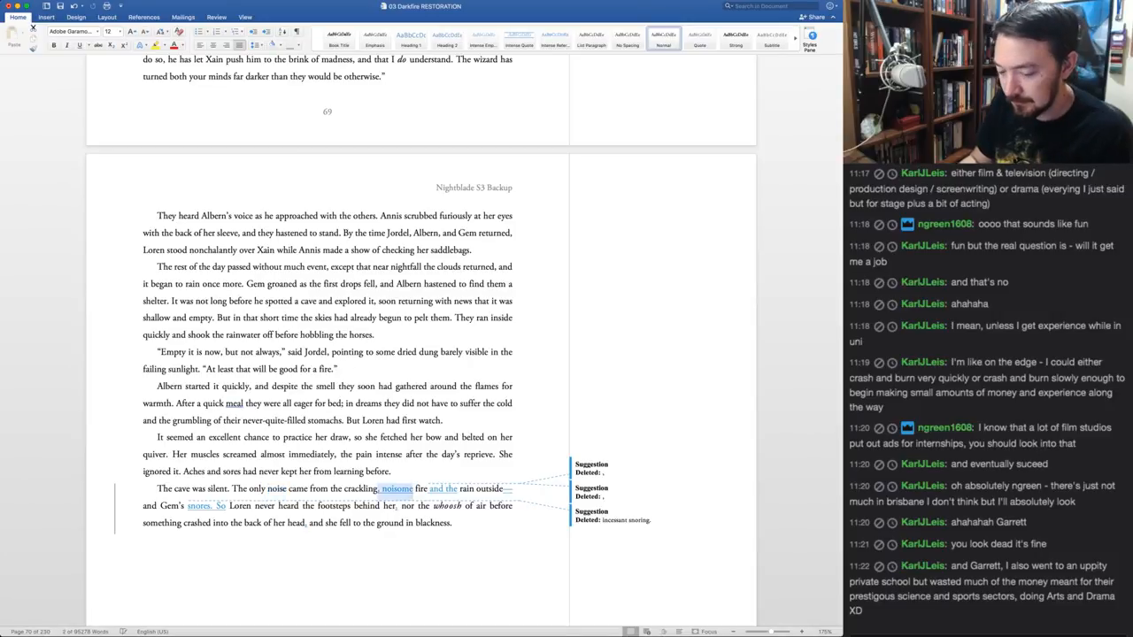
key("super+z")
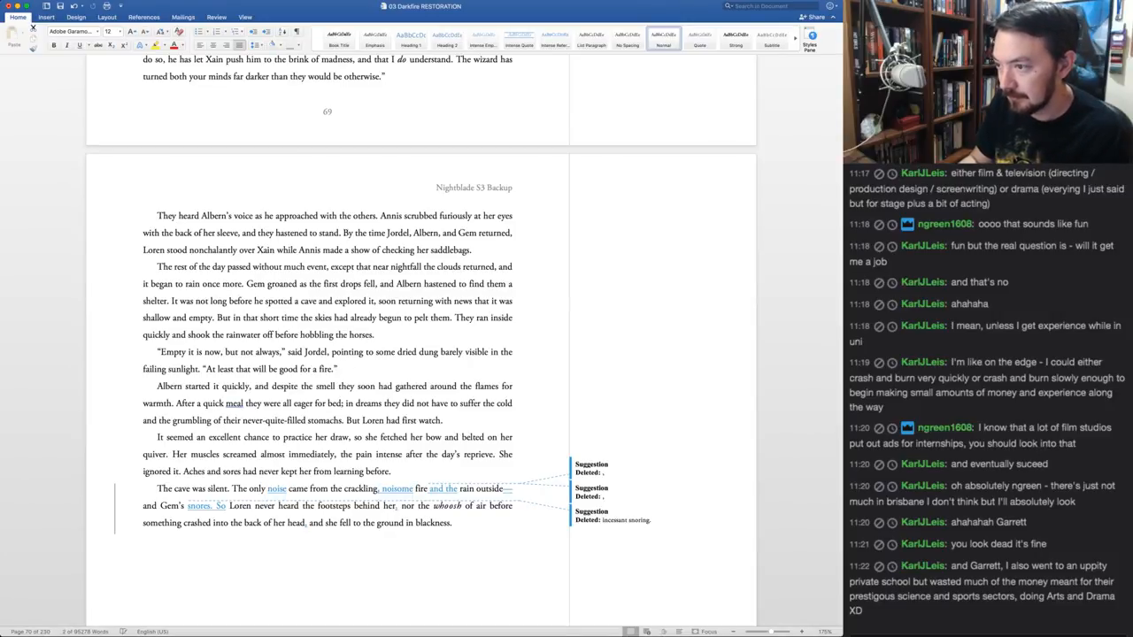
key("super+z")
Restore "sounds" over "noise", and accept the added ", noisome" and "and the" in place of the comma after "fire"
key("ctrl+r")
key("ctrl+r")
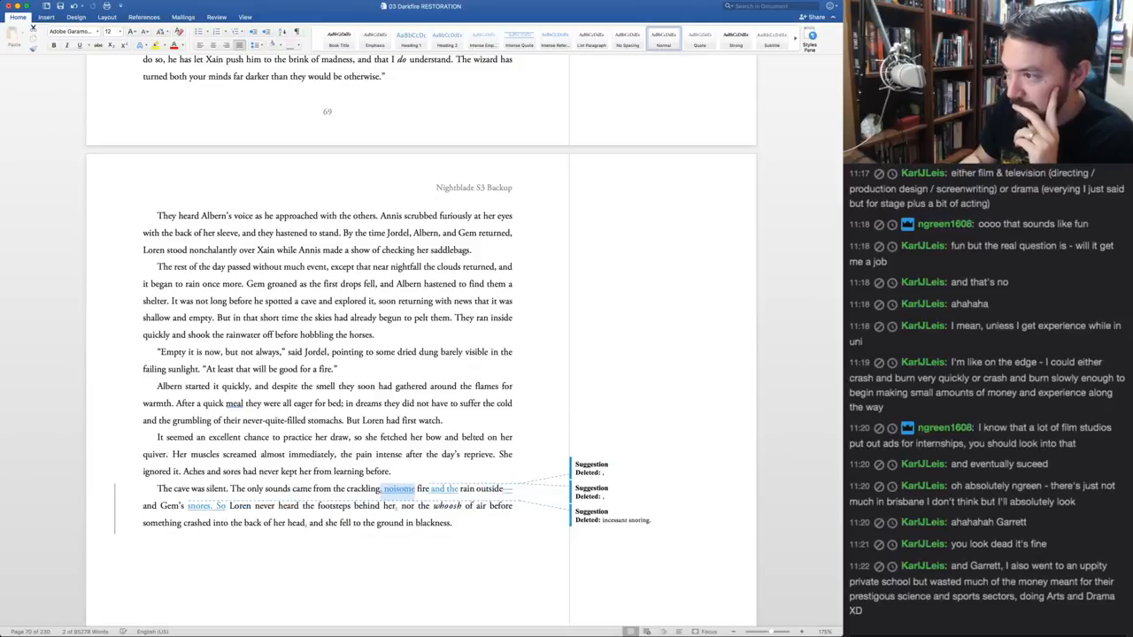
key("ctrl+a")
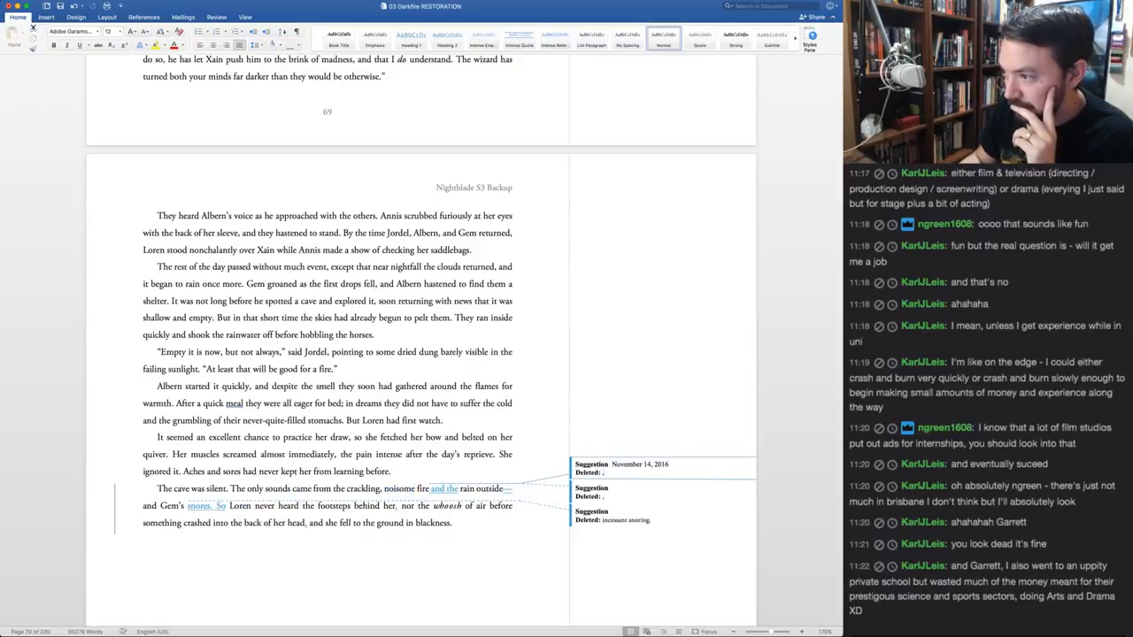
key("ctrl+a")
key("ctrl+a")
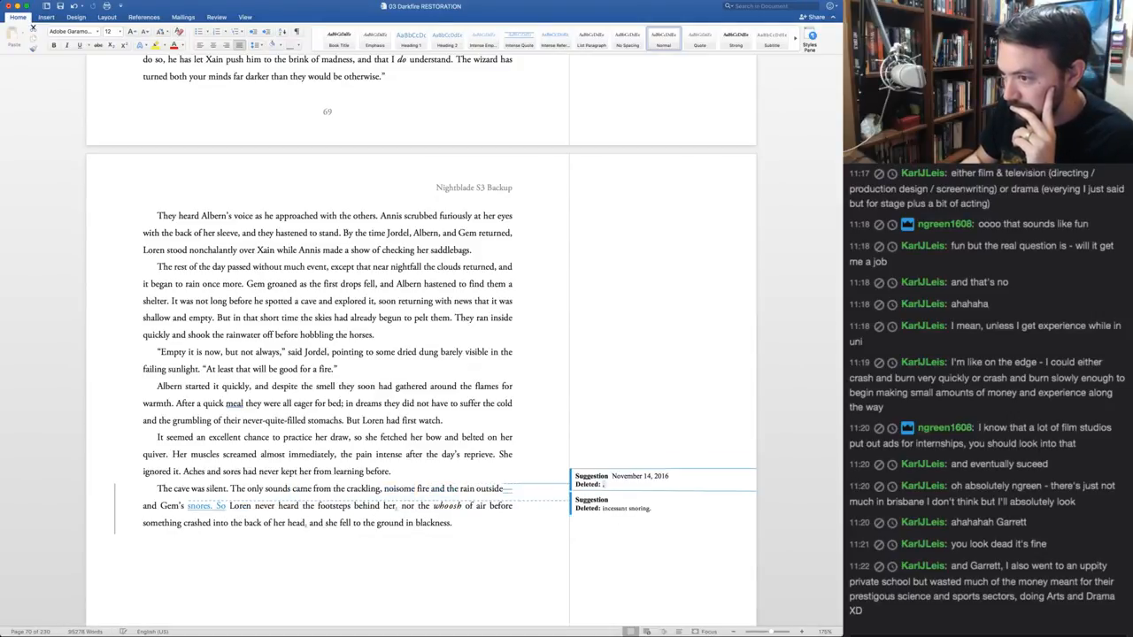
Accept the dash after "outside", "snores. So" for "incessant snoring," and the comma after "behind her", and reject the comma after "head"
key("ctrl+a")
key("ctrl+a")
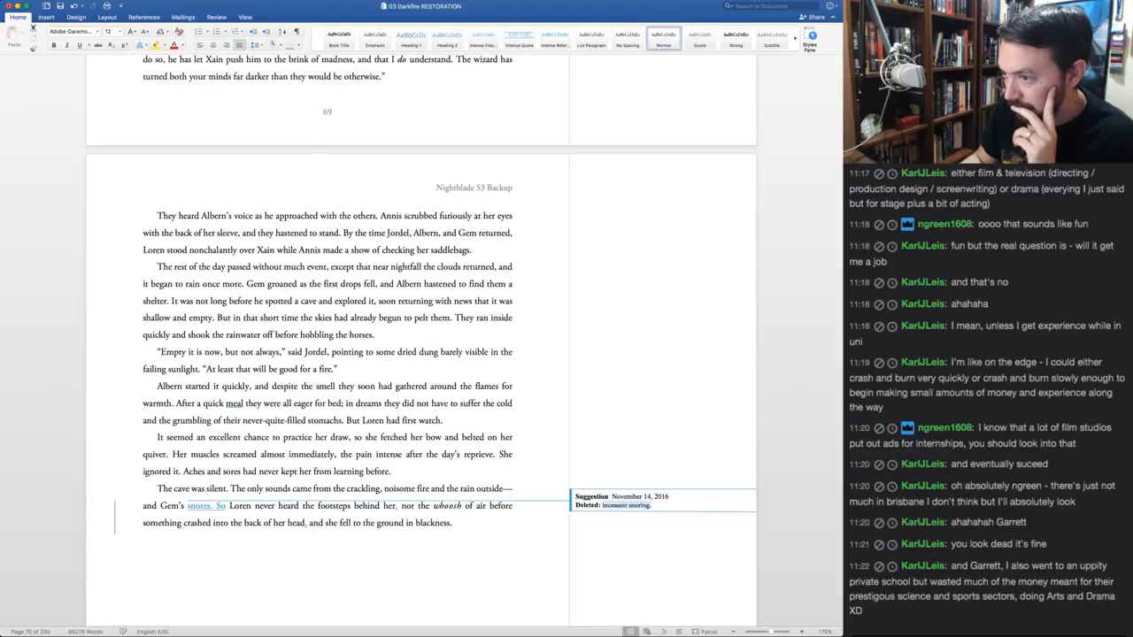
key("ctrl+a")
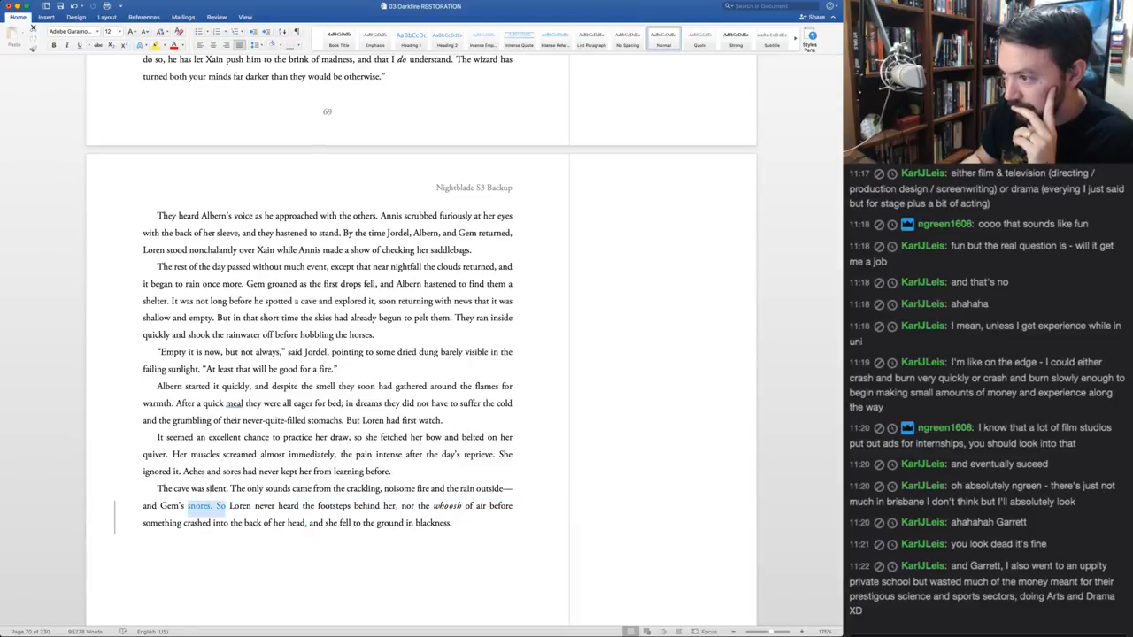
key("ctrl+a")
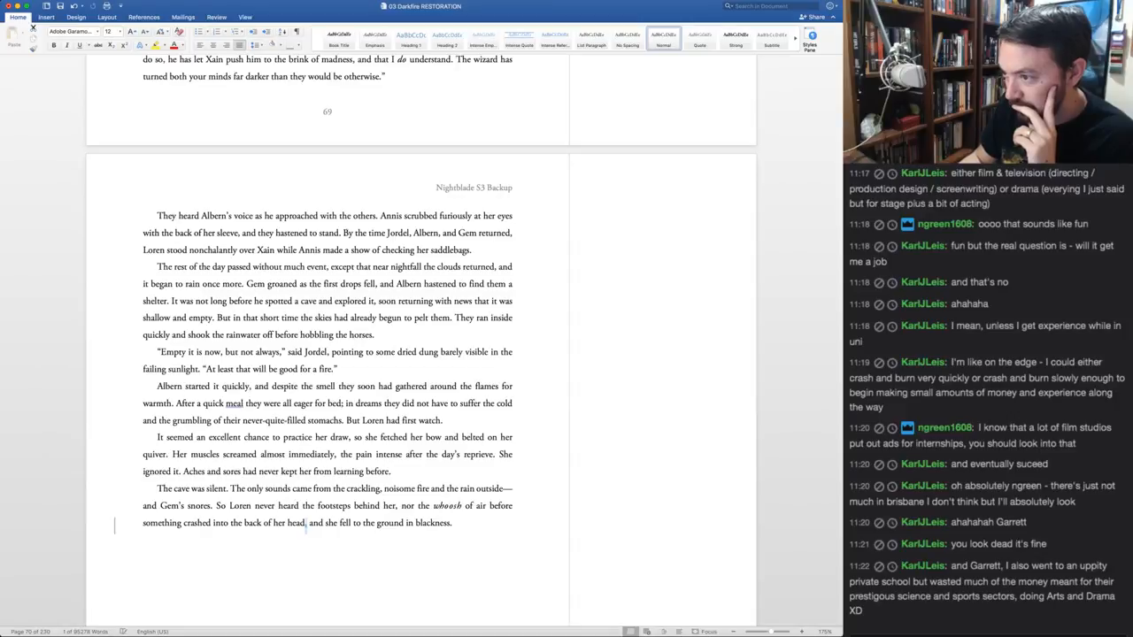
key("ctrl+r")
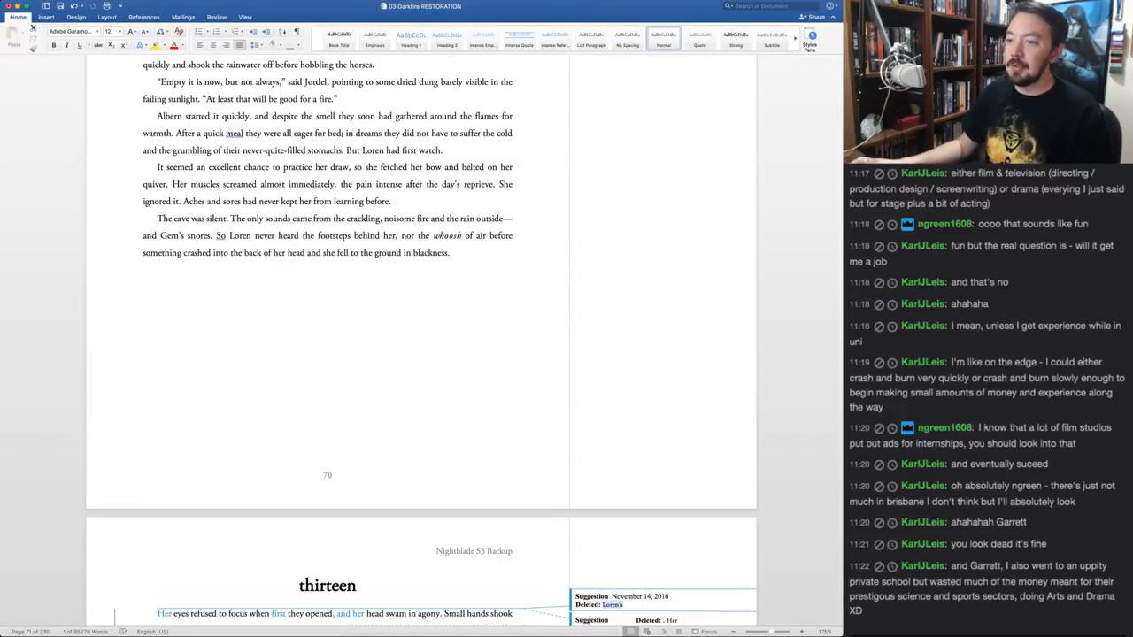
Move on to chapter thirteen and place the cursor at its heading
scroll(421, 340, "down", 4)
scroll(422, 340, "down", 3)
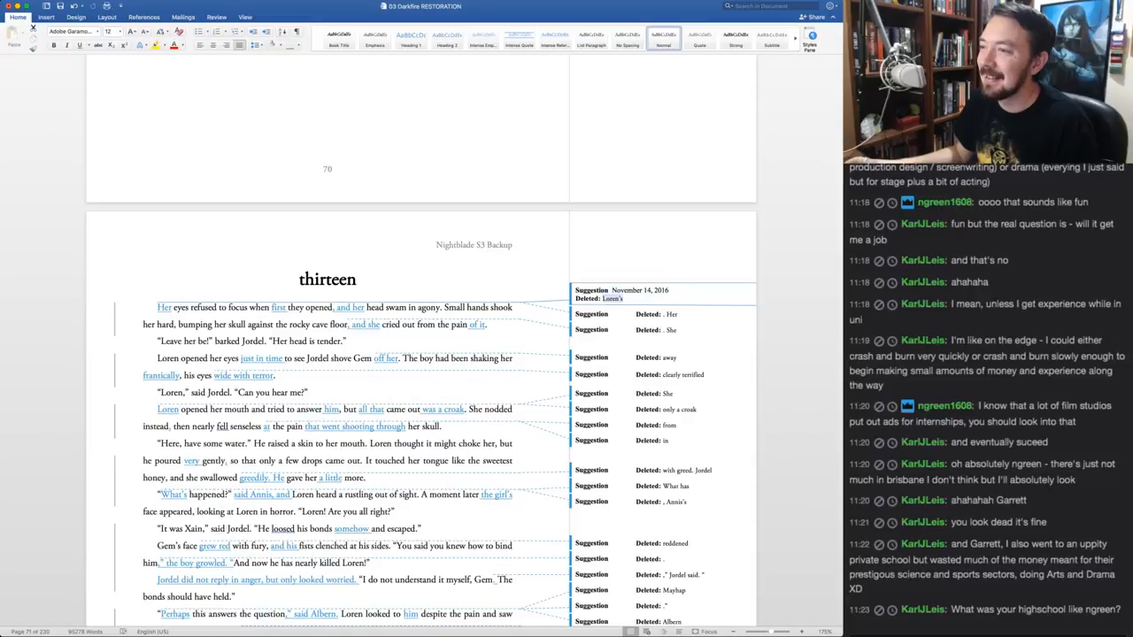
left_click(300, 280)
scroll(300, 280, "down", 5)
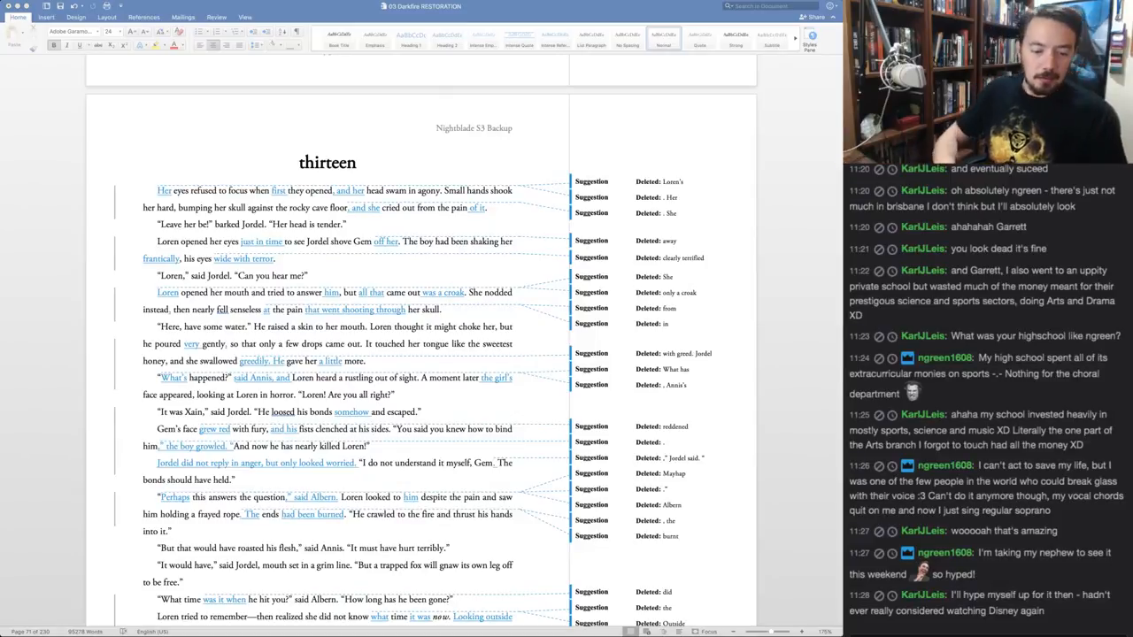
left_click(304, 163)
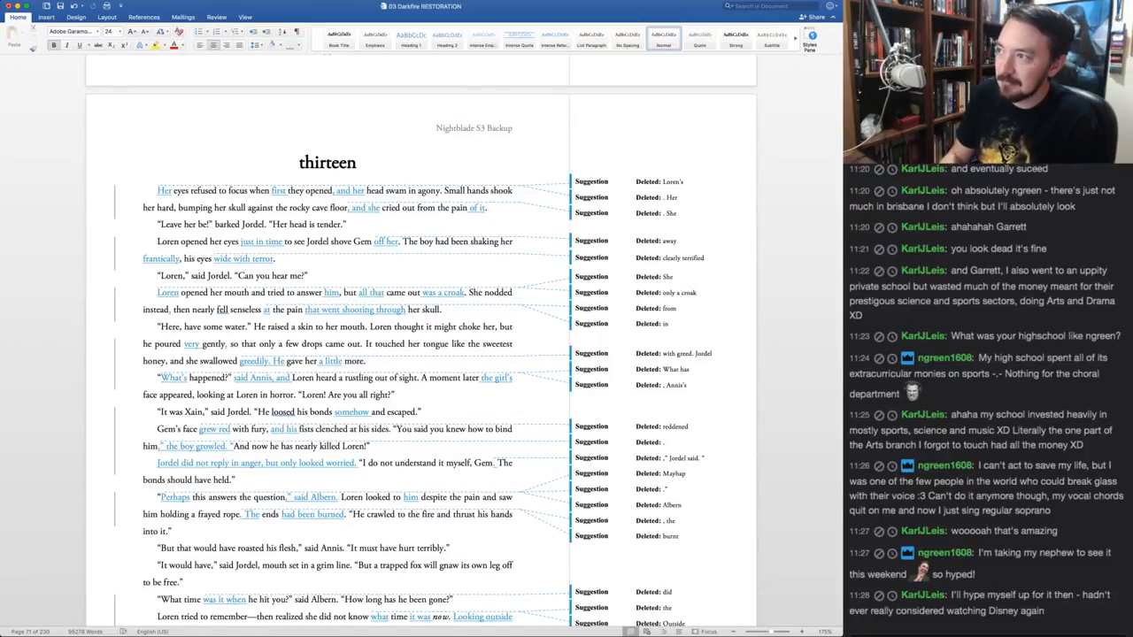
left_click(673, 182)
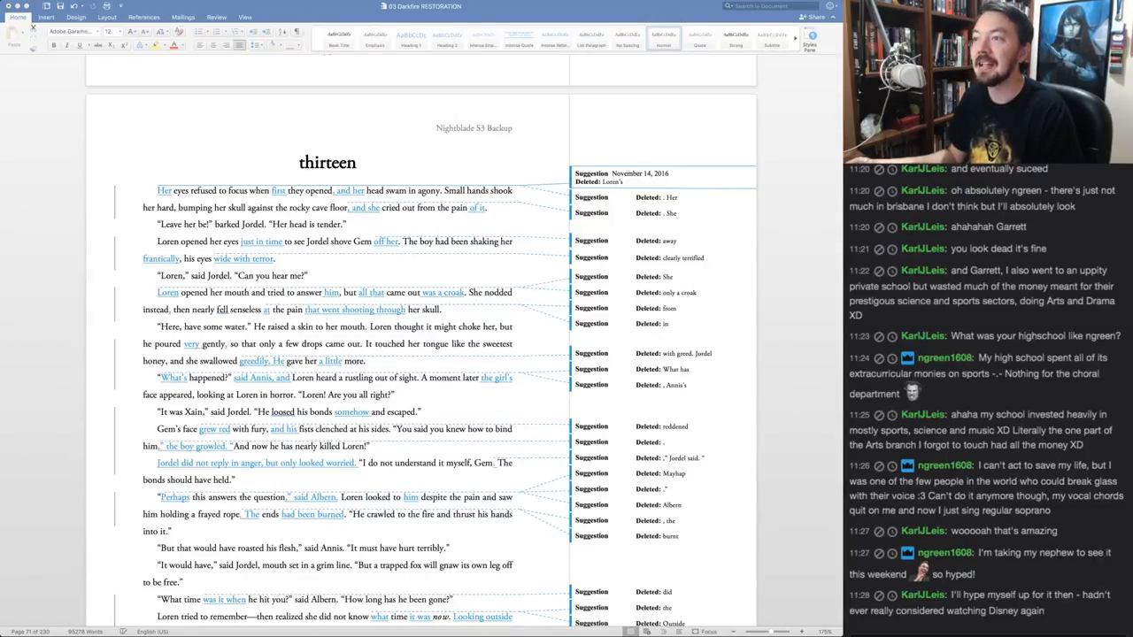
left_click(329, 162)
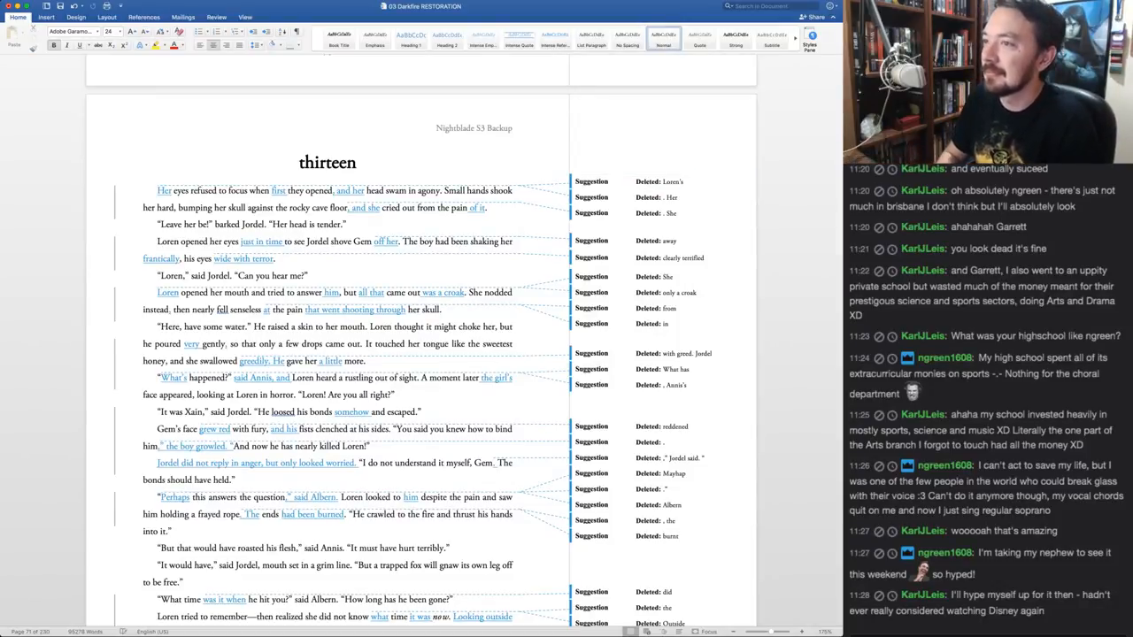
In the chapter's opening paragraph, restore "Loren's" in place of "Her", accept "first", ", and her" and ", and she", and reject "of it"
key("ctrl+alt+r")
key("ctrl+alt+r")
key("ctrl+alt+r")
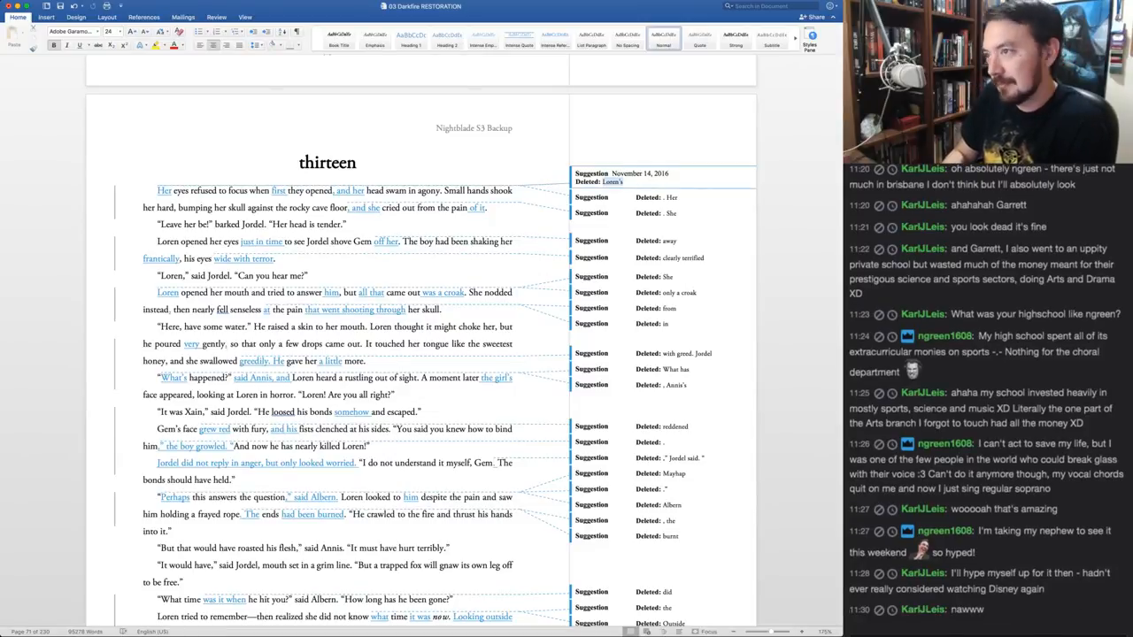
key("ctrl+alt+a")
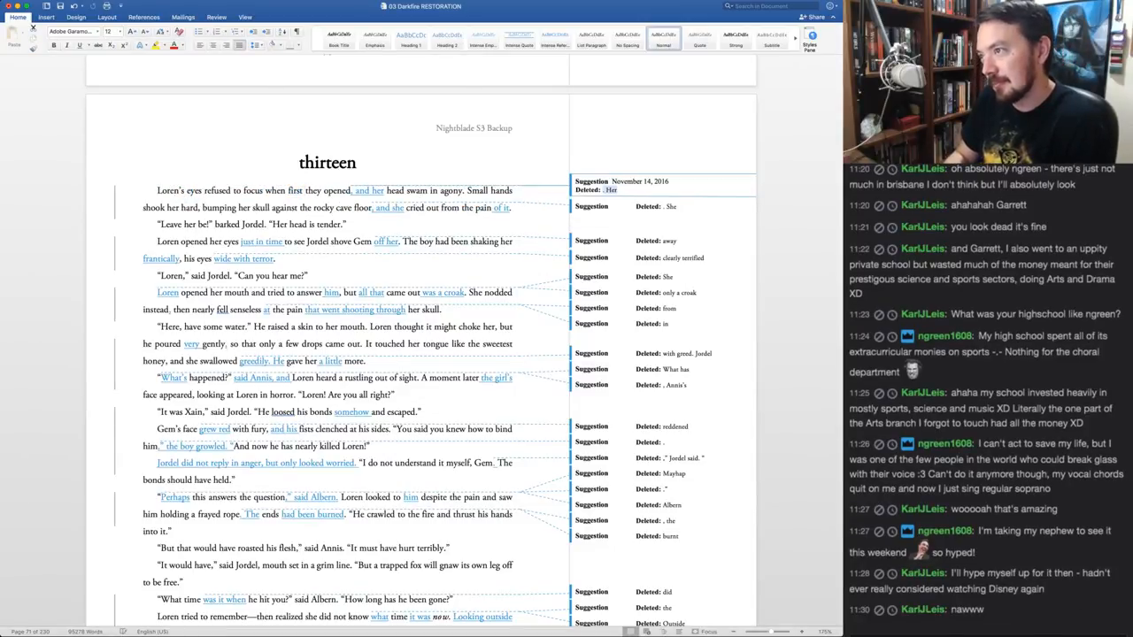
key("ctrl+alt+a")
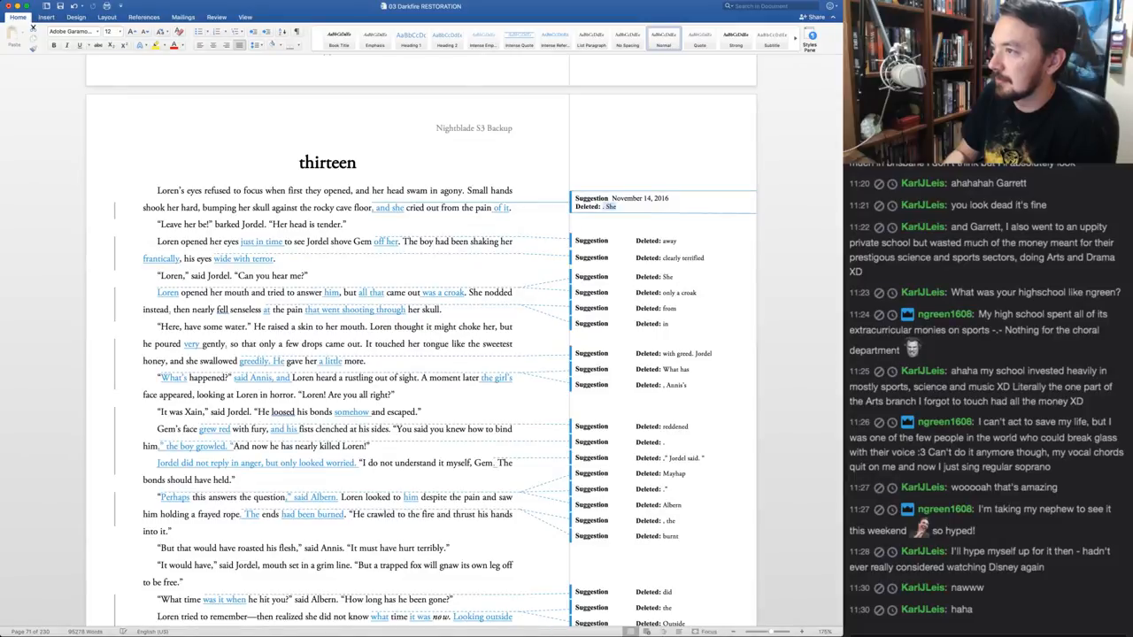
key("ctrl+alt+a")
key("ctrl+alt+r")
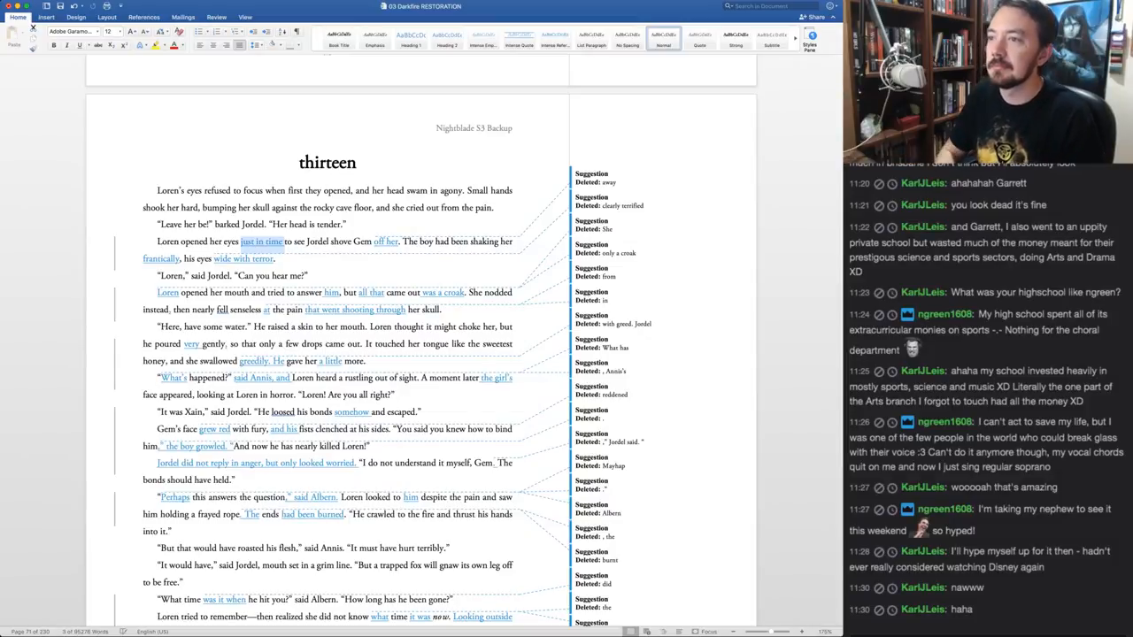
In the "opened her eyes" paragraph, change "Loren" to "She", restore "away" over "off her", and accept "just in time", "frantically" and "wide with terror"
double_click(168, 241)
type("She")
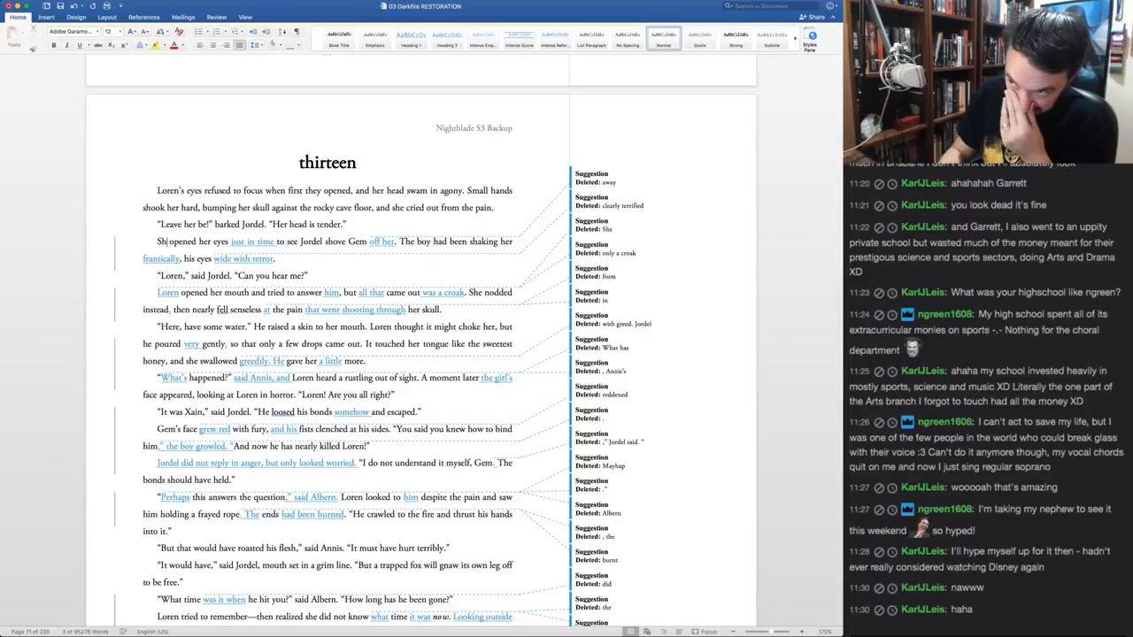
key("ctrl+shift+a")
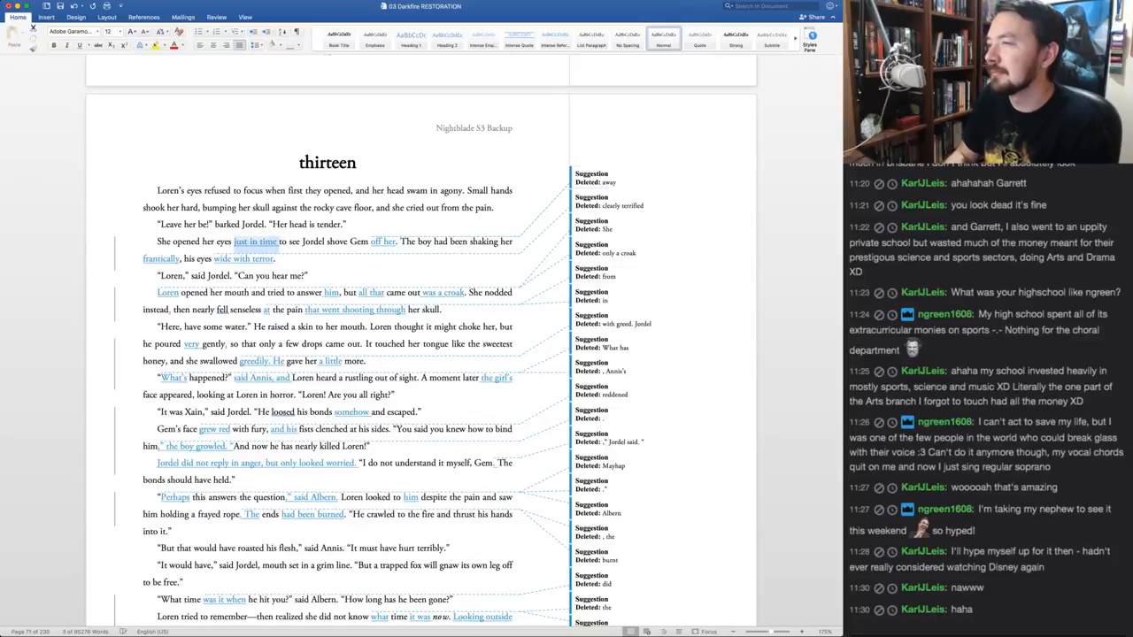
key("ctrl+shift+a")
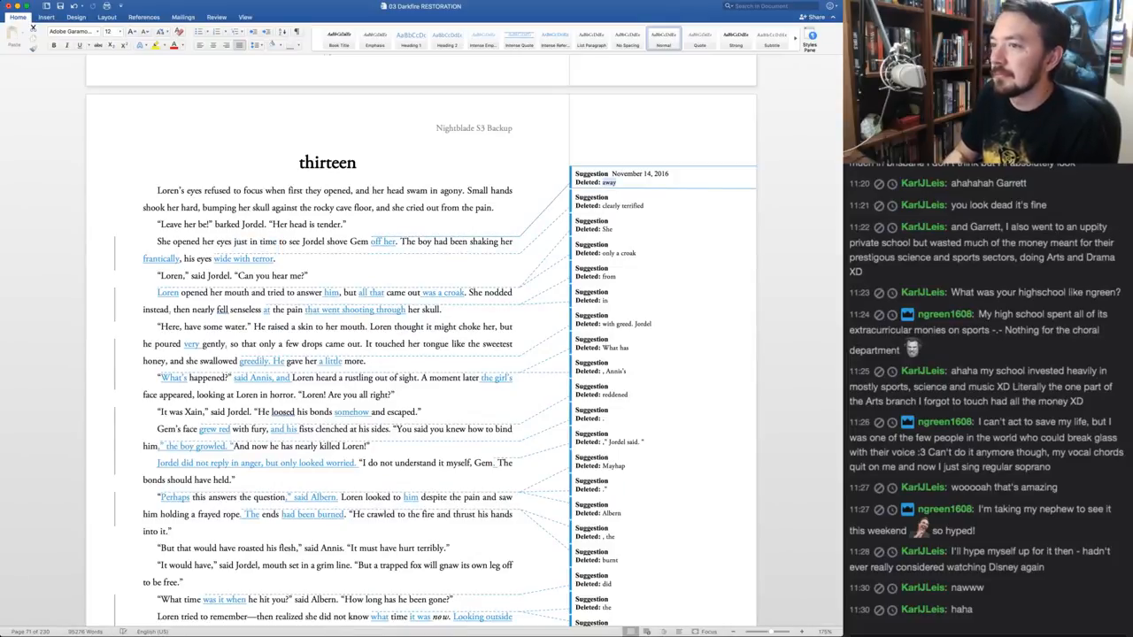
key("ctrl+shift+r")
key("ctrl+shift+r")
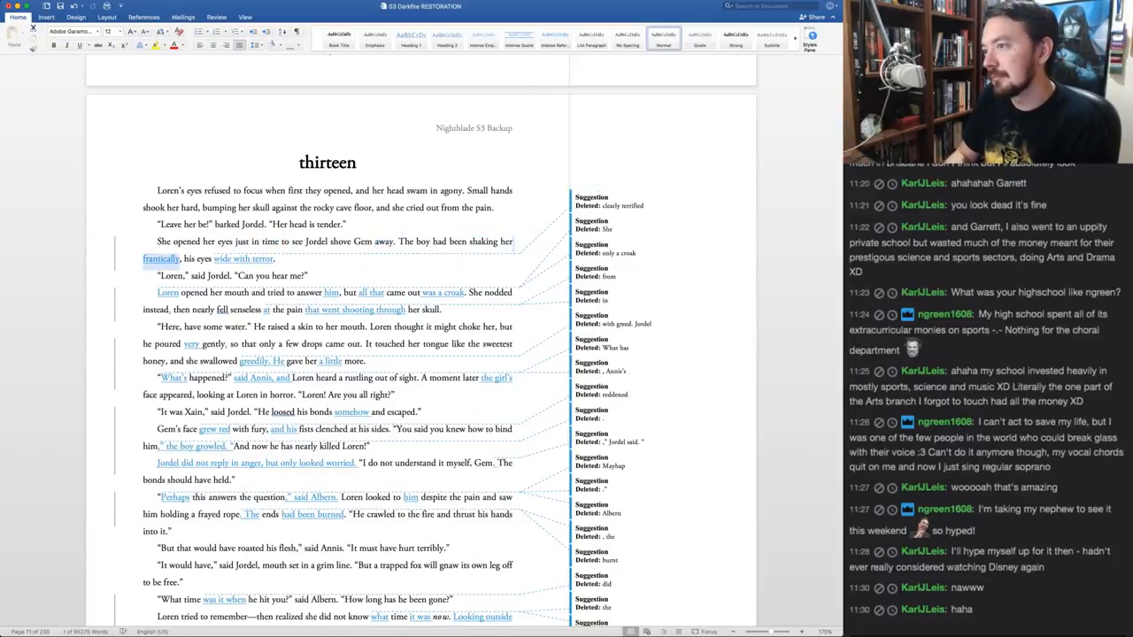
key("ctrl+shift+a")
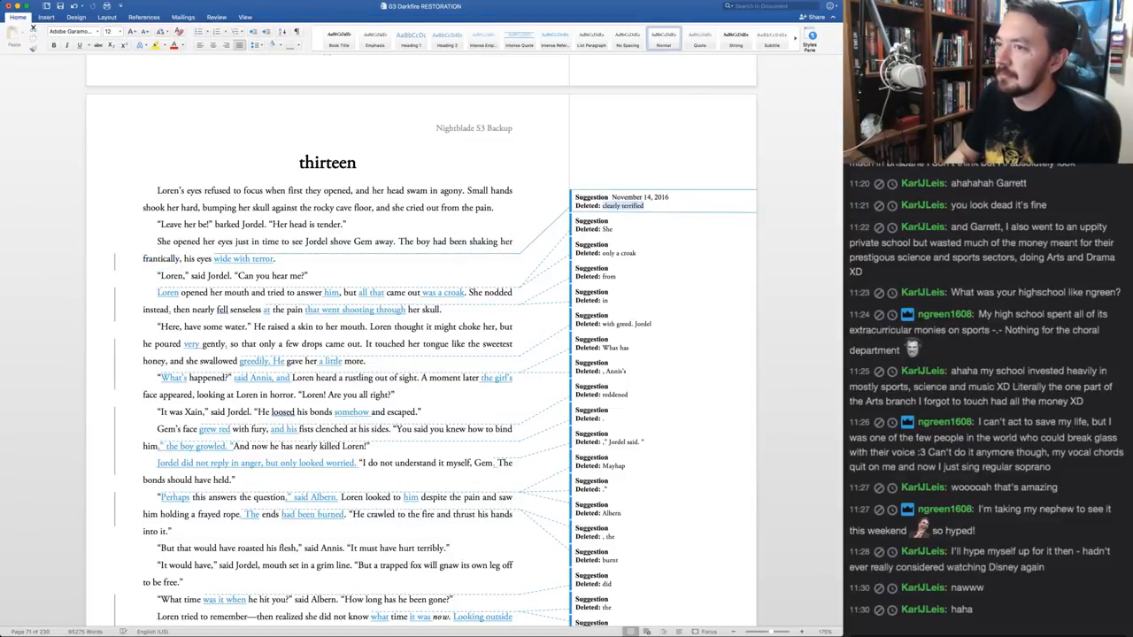
key("ctrl+shift+a")
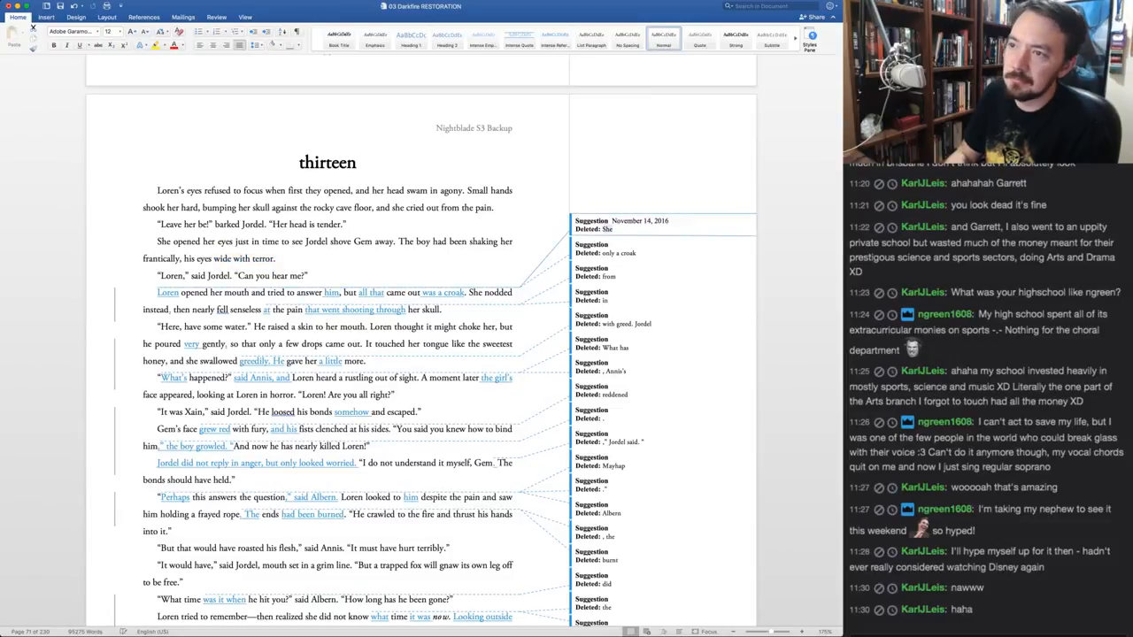
In the "opened her mouth" sentence, restore "She" in place of "Loren" and reject the inserted "him"
key("ctrl+shift+r")
key("ctrl+shift+r")
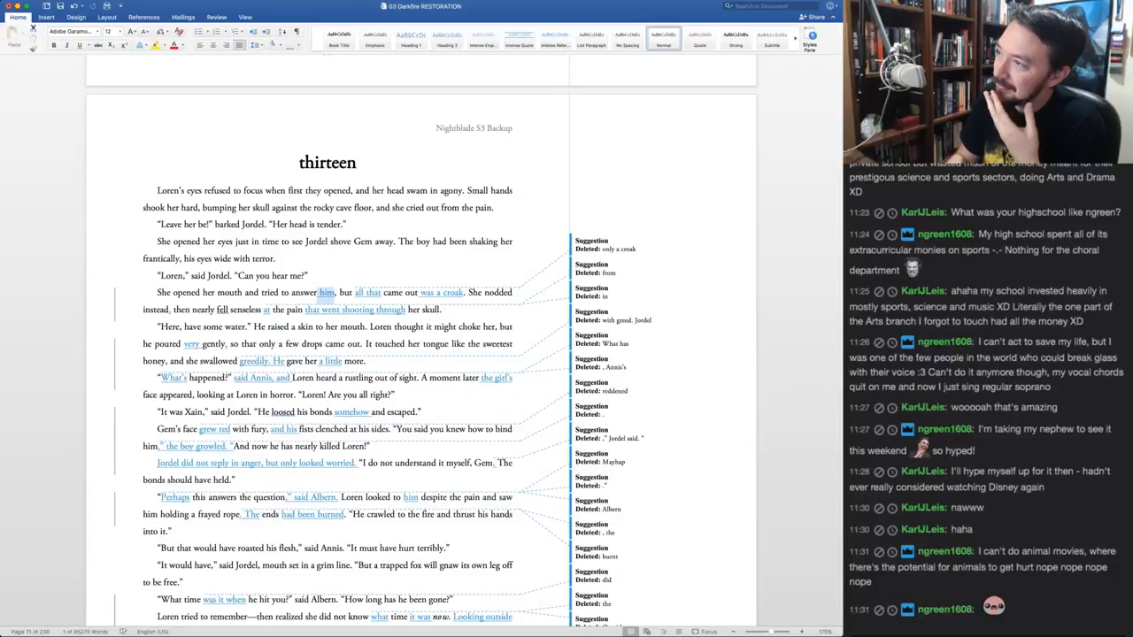
key("BackSpace")
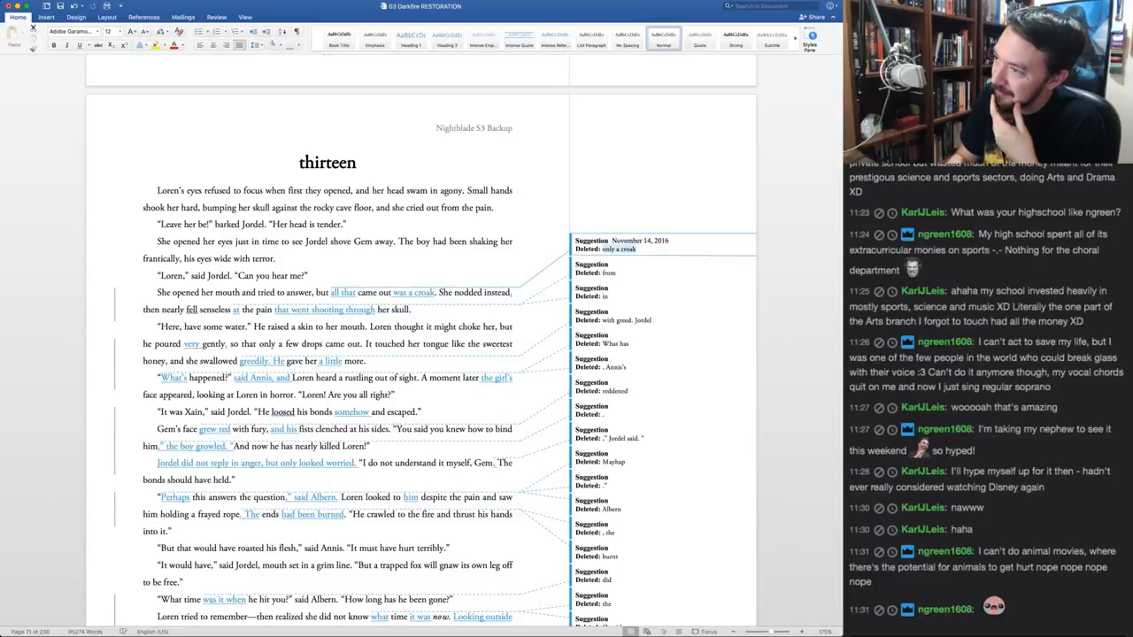
key("ctrl+a")
key("ctrl+a")
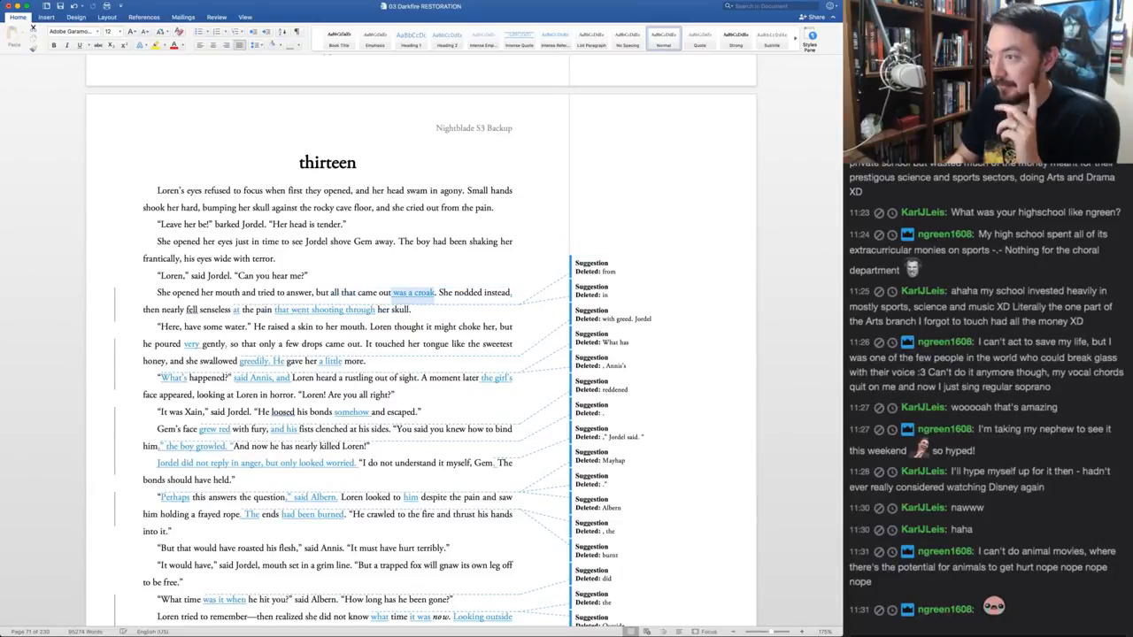
key("super+z")
key("super+z")
Restore "only a croak" before "came out" and reject the insertions "all that" and "was a croak"
key("ctrl+r")
key("ctrl+r")
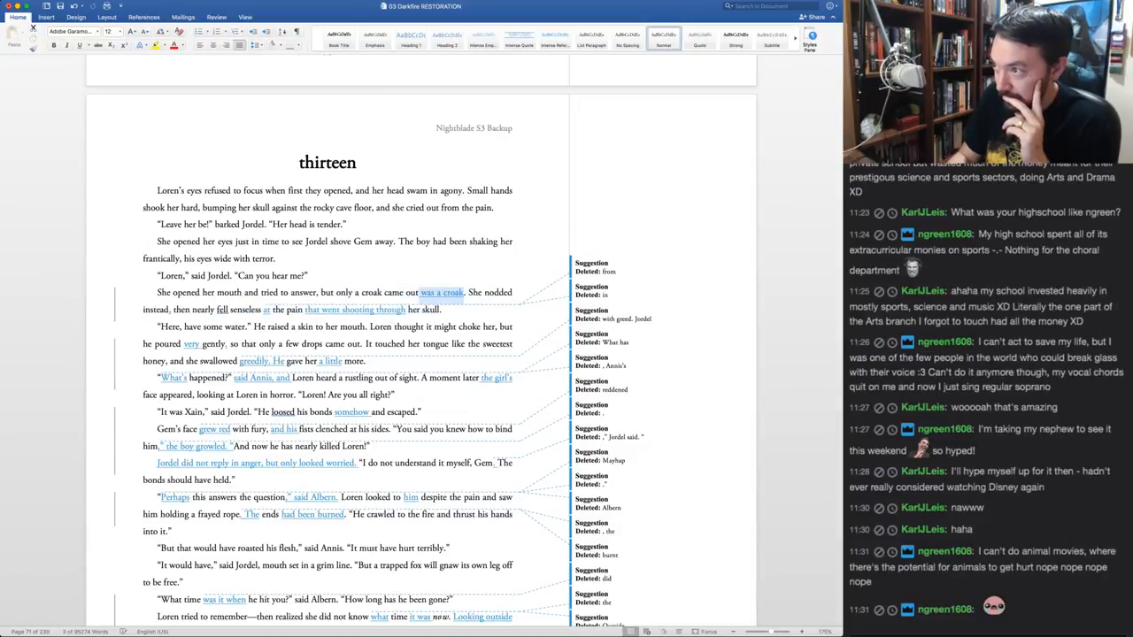
key("ctrl+r")
key("ctrl+a")
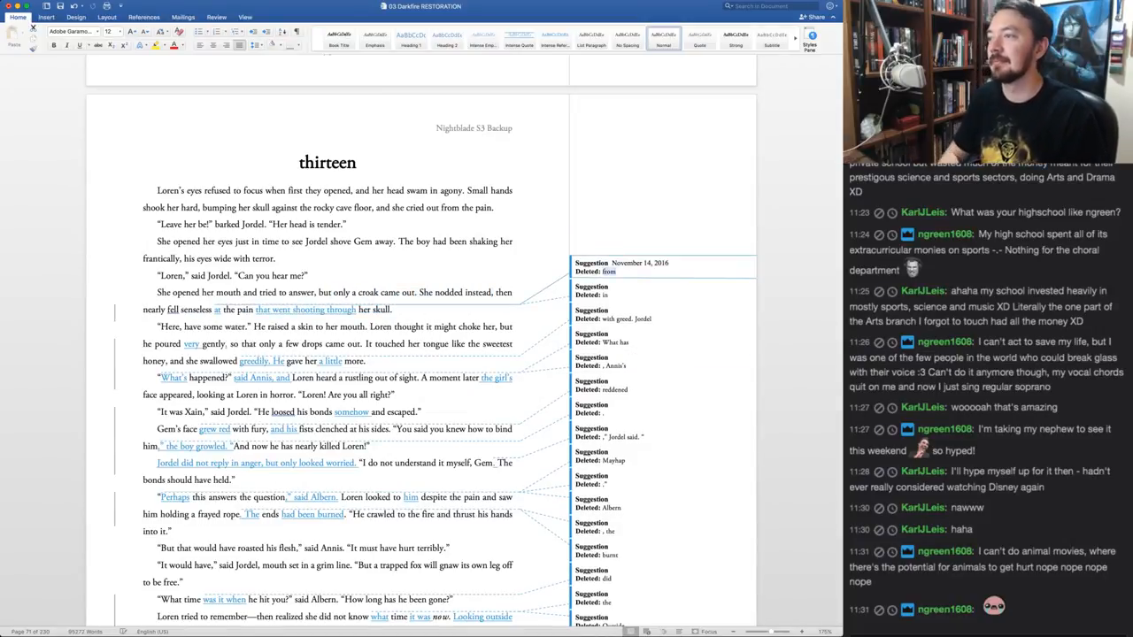
Reword "then nearly fell" after "She nodded instead," to "but that nearly made her fall"
double_click(503, 293)
type("but that")
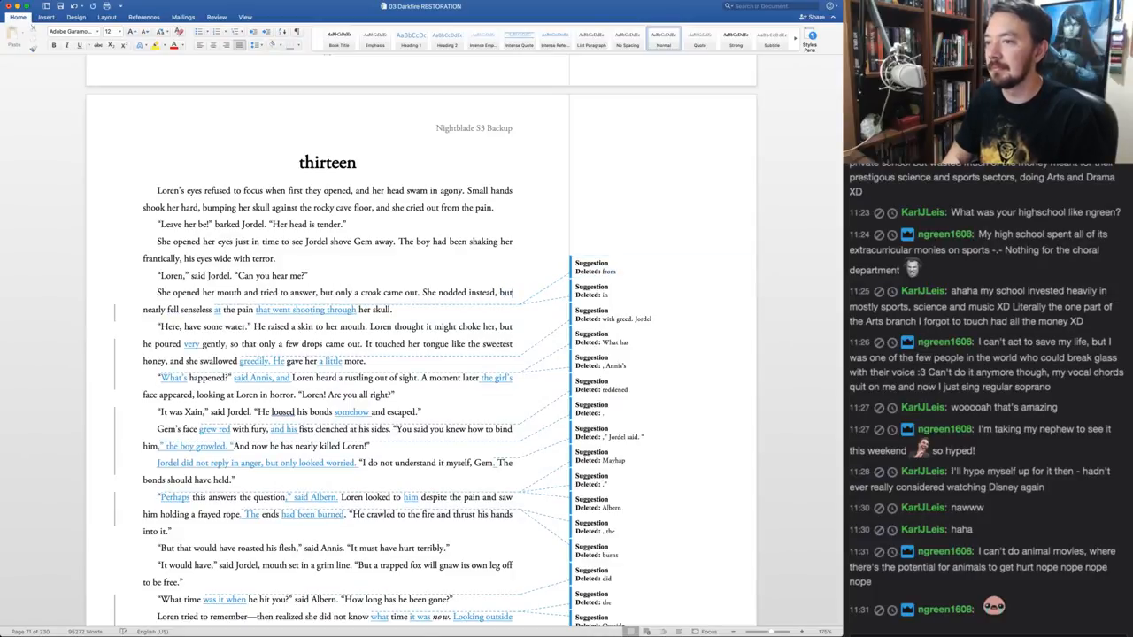
key("alt+Right")
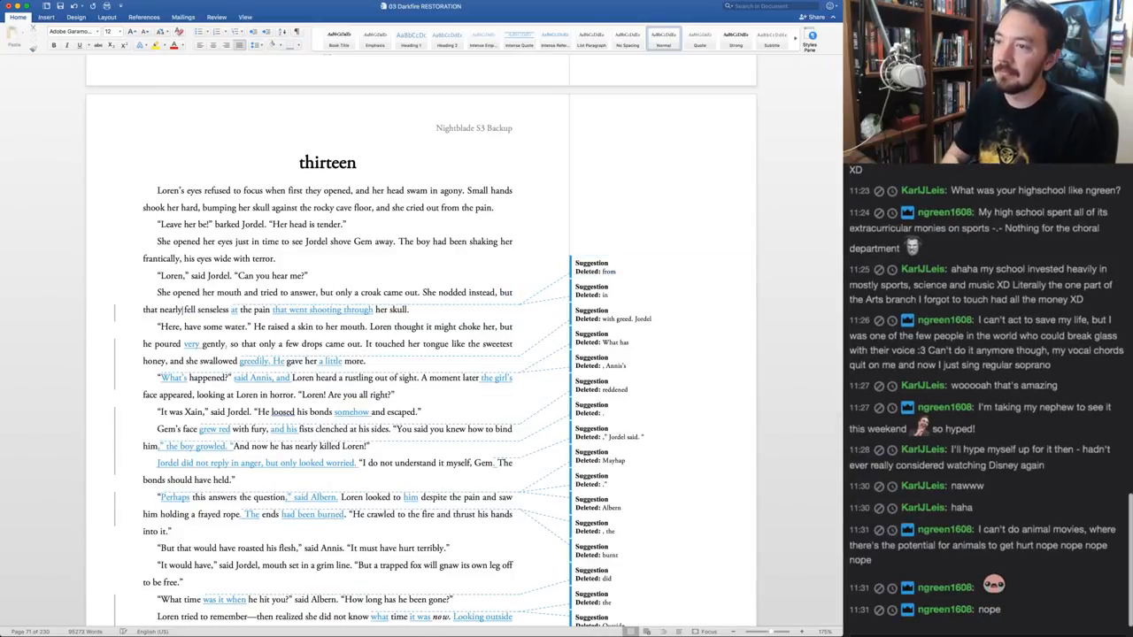
key("alt+shift+Right")
type("made her")
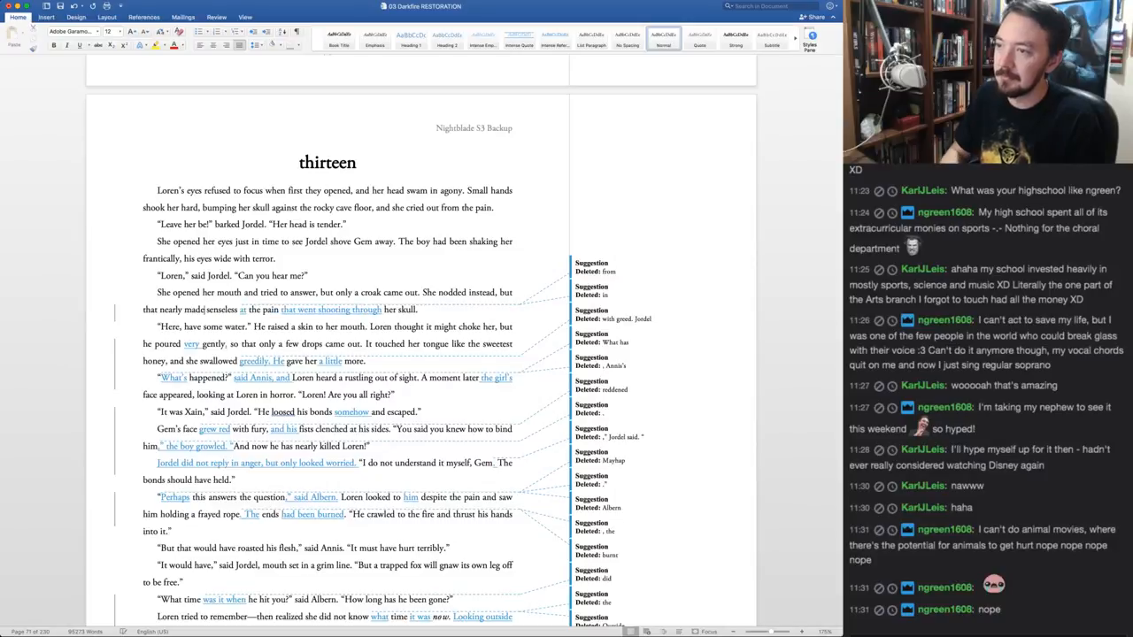
type(" fall")
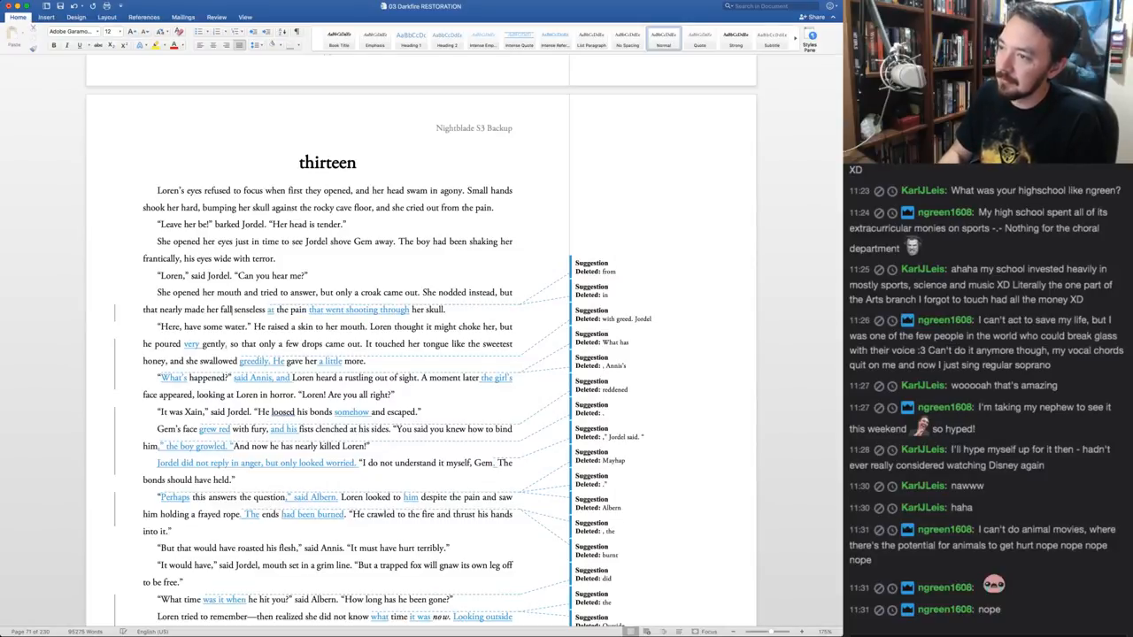
Accept the replacement of "from" with "at" before "the pain"
key("super+shift+a")
key("super+shift+a")
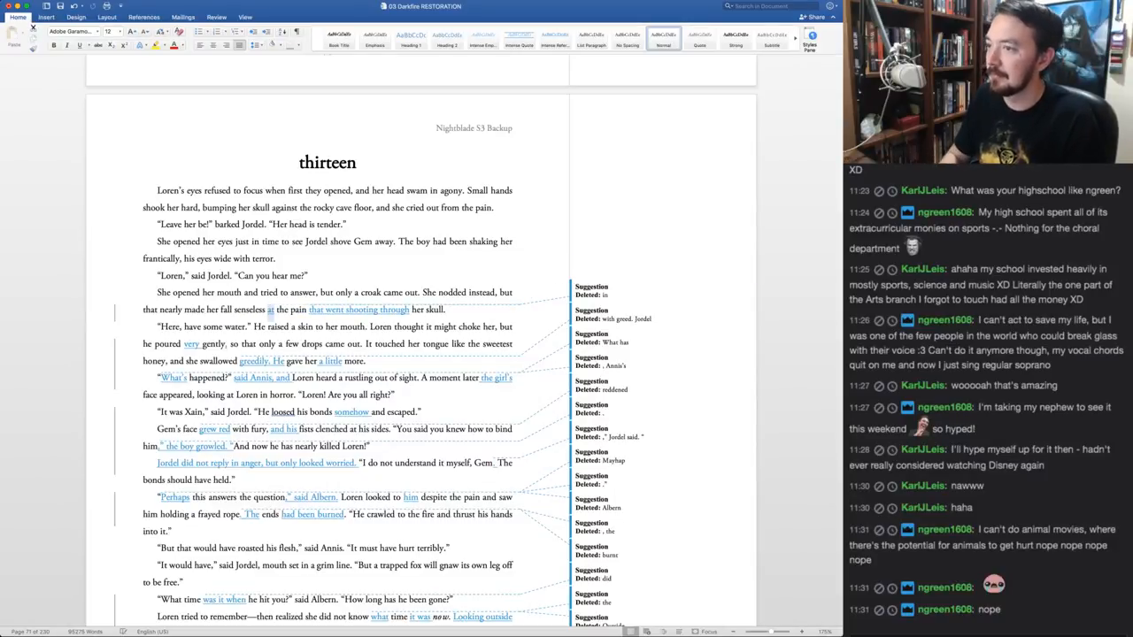
key("super+shift+a")
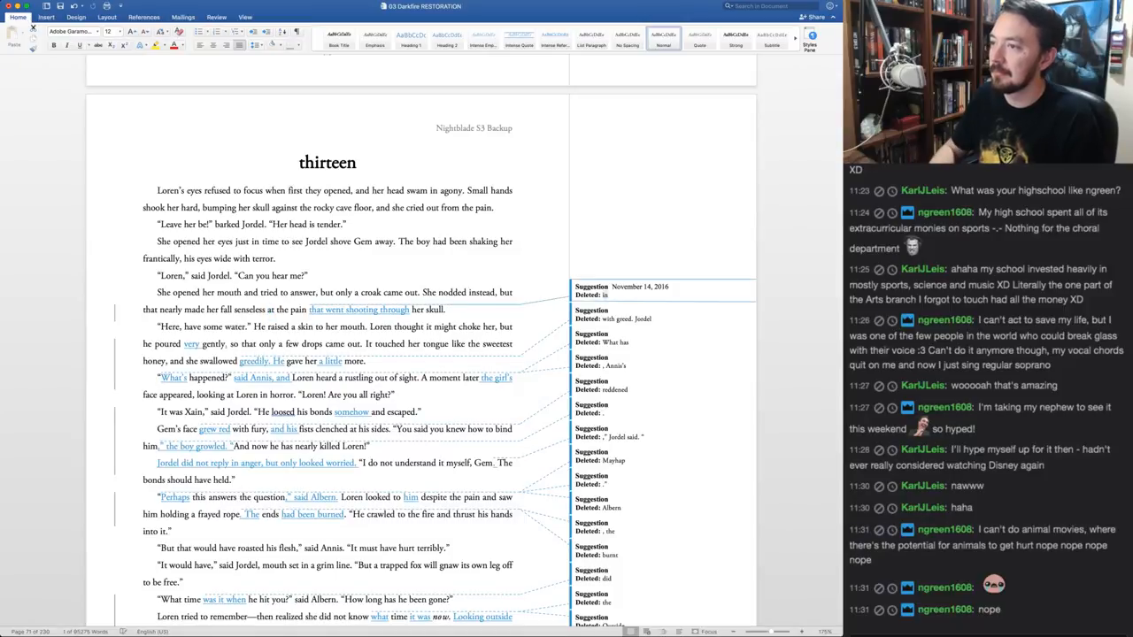
Delete "that went" after "the pain" and accept "shooting through" in place of the deleted "in"
key("alt+Left")
key("alt+Left")
key("alt+BackSpace")
key("alt+BackSpace")
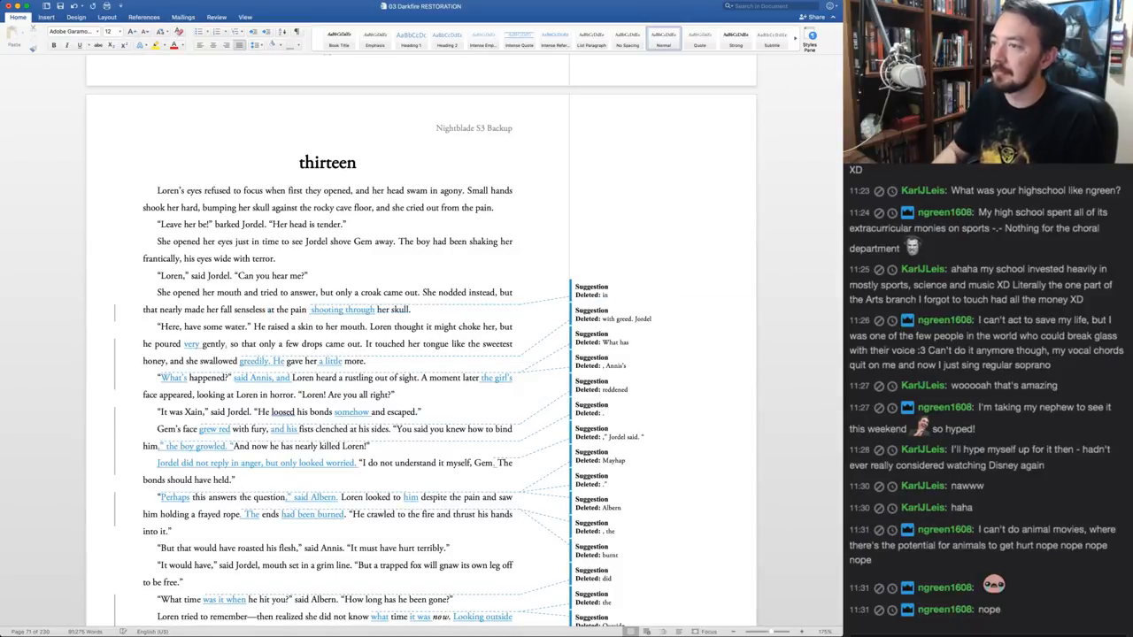
key("shift+alt+Right")
key("shift+alt+Right")
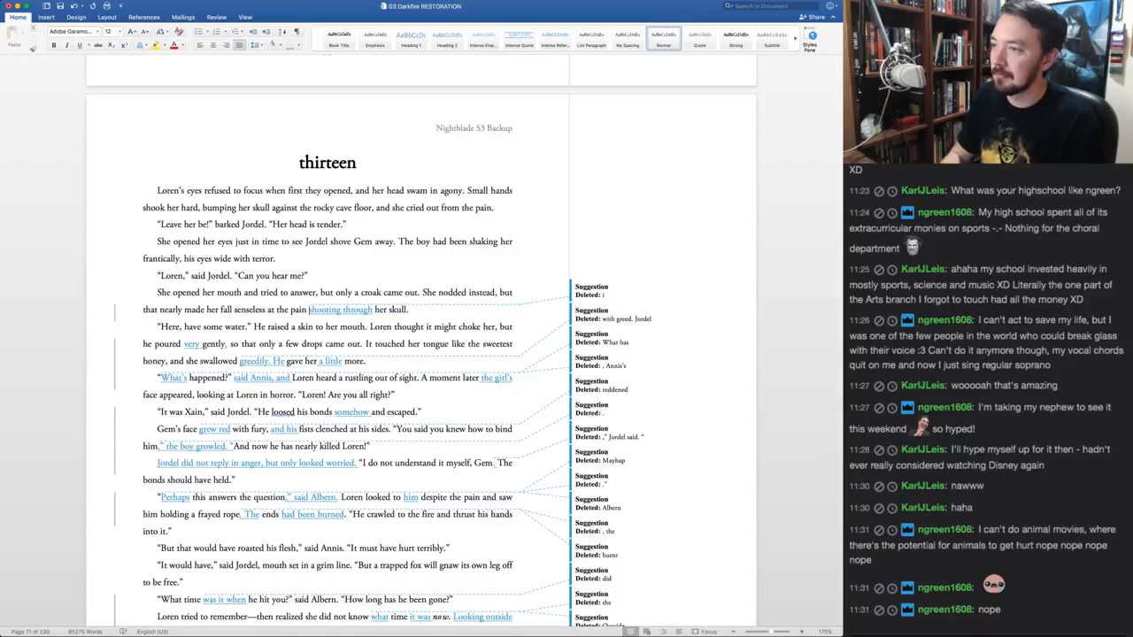
key("super+shift+a")
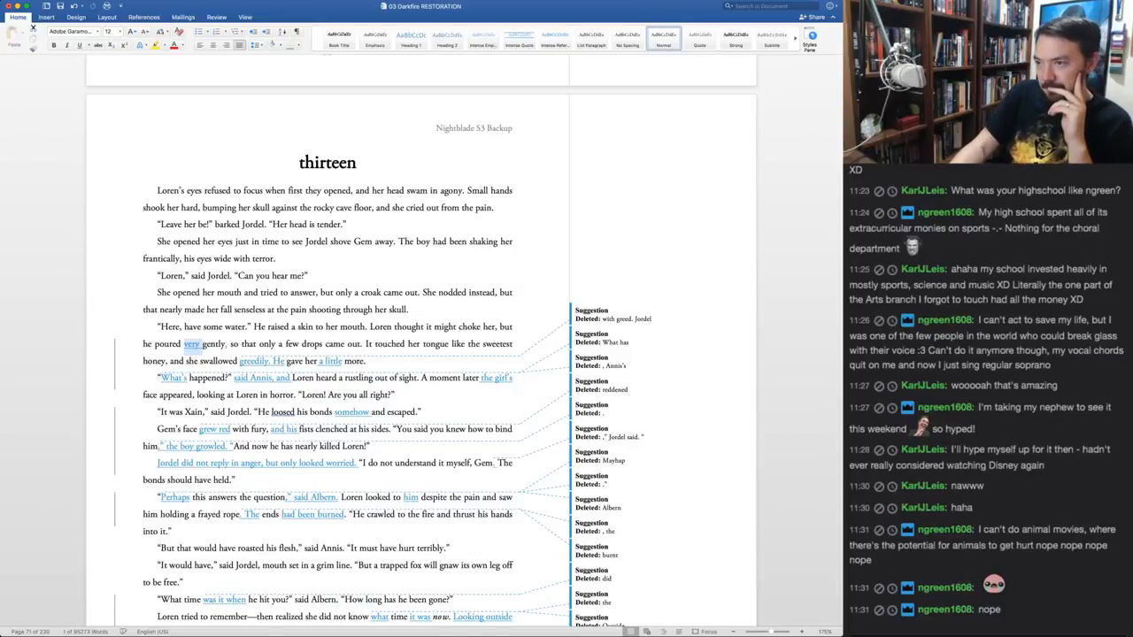
In the paragraph about drinking water, reject "very" before "gently" and accept "greedily. He" and "a little"
key("super+shift+a")
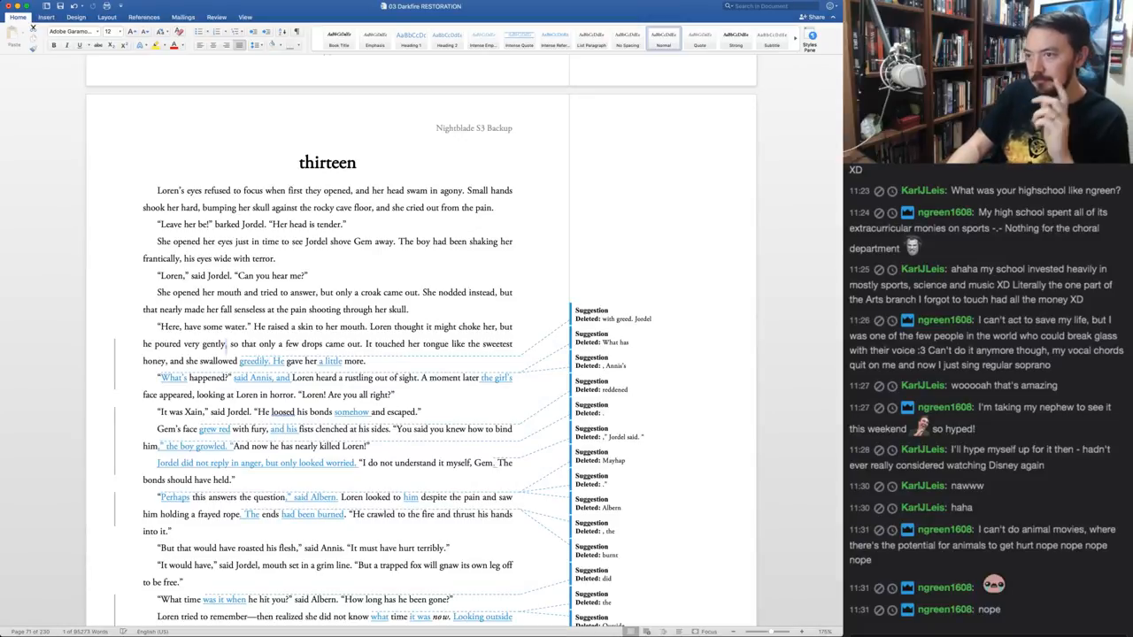
key("super+z")
key("super+shift+r")
key("super+shift+r")
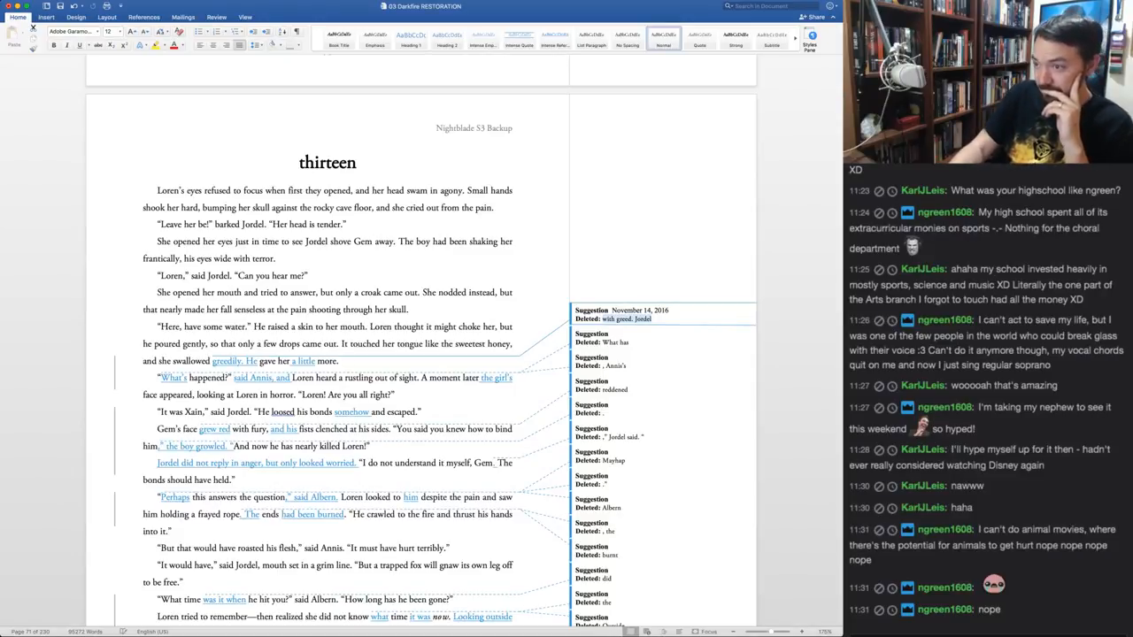
key("super+shift+r")
key("super+shift+r")
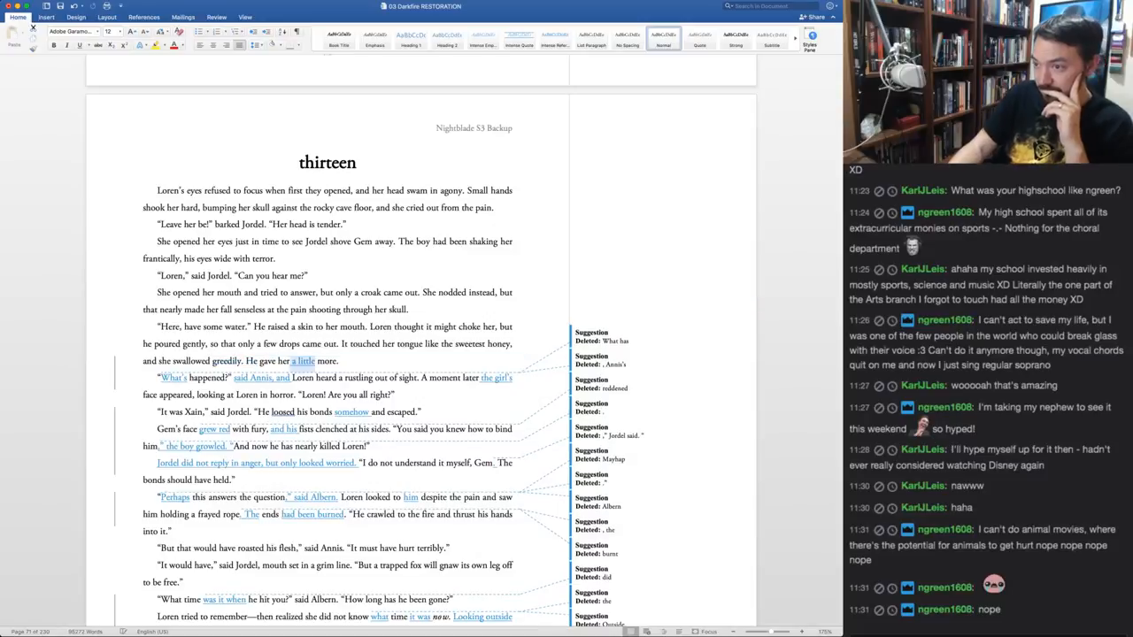
key("super+shift+r")
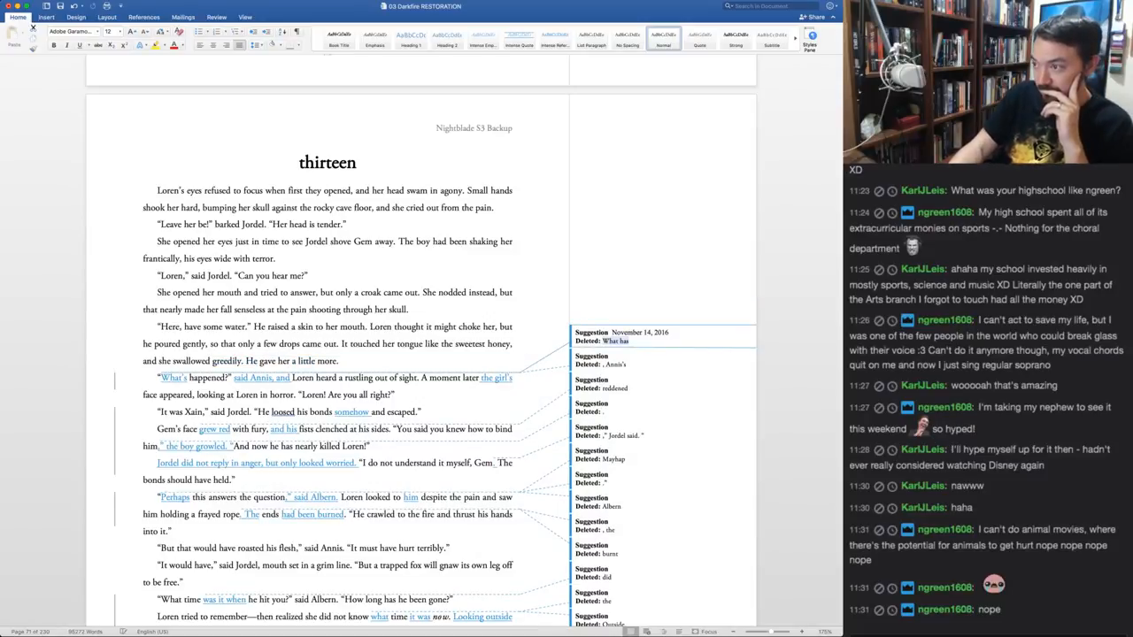
In the "happened?" paragraph, restore "What has" in place of "What's" and accept "said Annis, and" and "the girl's"
key("super+shift+r")
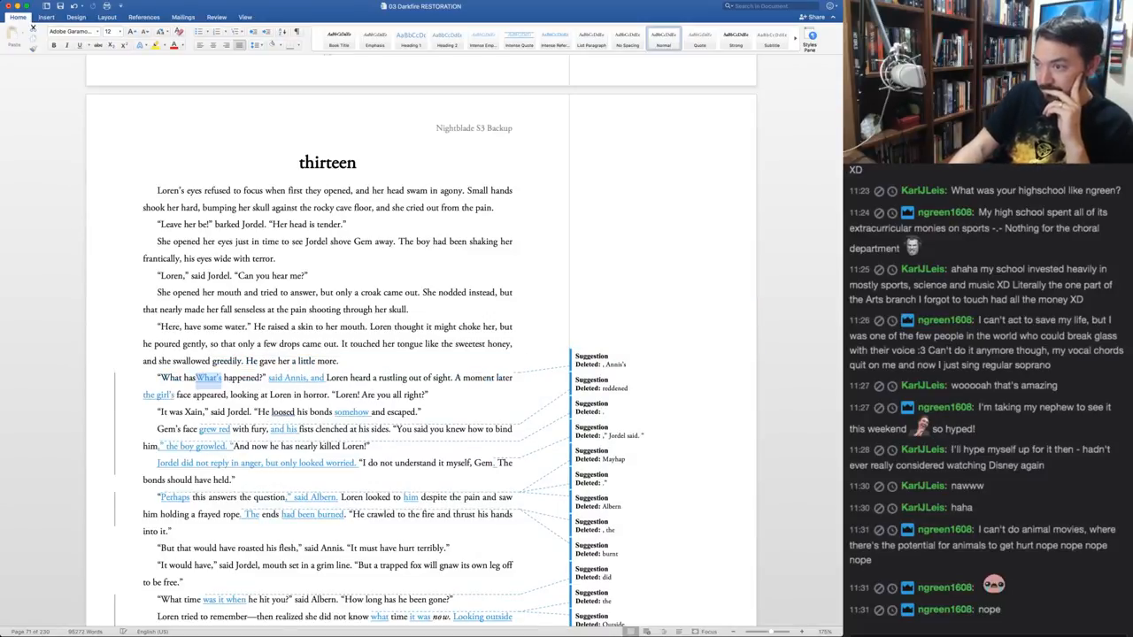
key("super+shift+r")
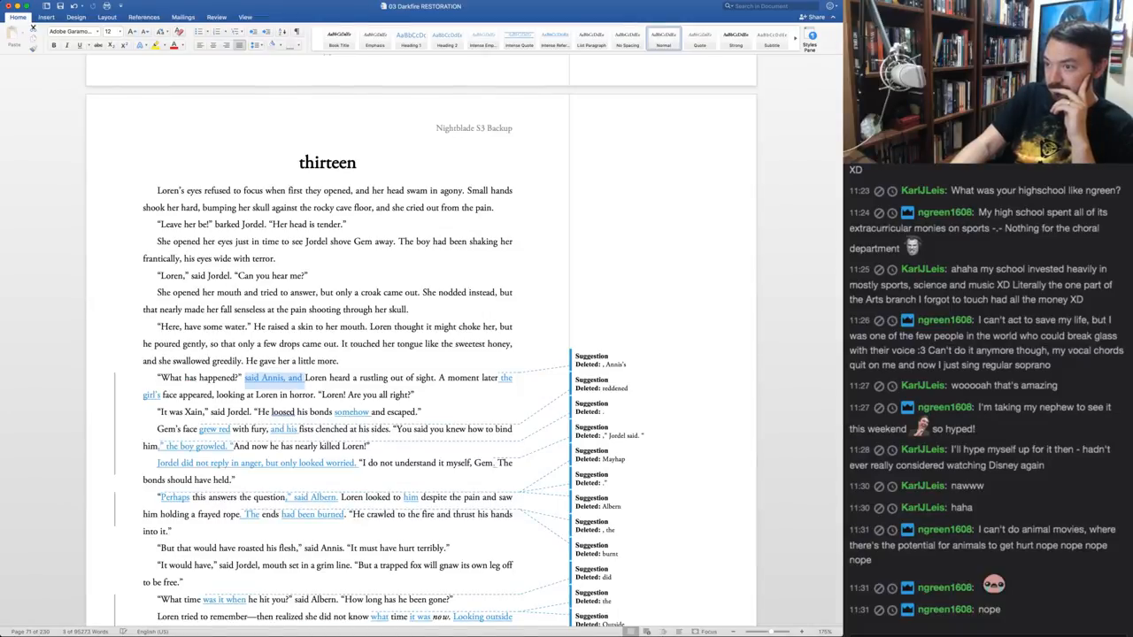
key("super+shift+r")
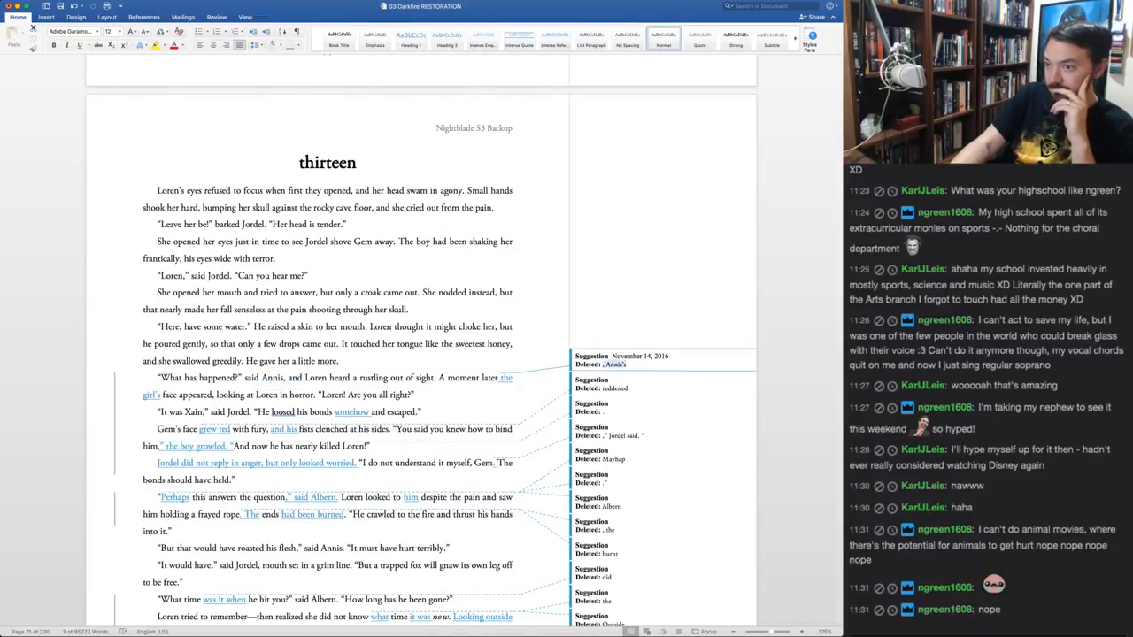
key("super+shift+r")
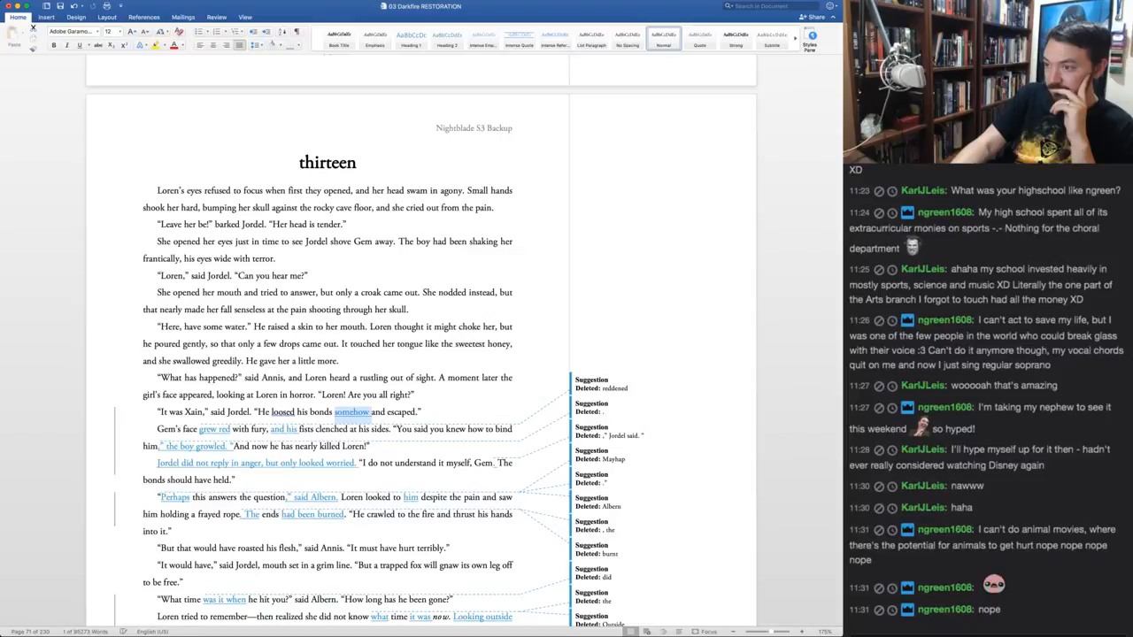
Accept "somehow" in Jordel's line; in Gem's paragraph, restore "reddened" over "grew red", accept "and his", and reject "the boy growled"
key("super+shift+r")
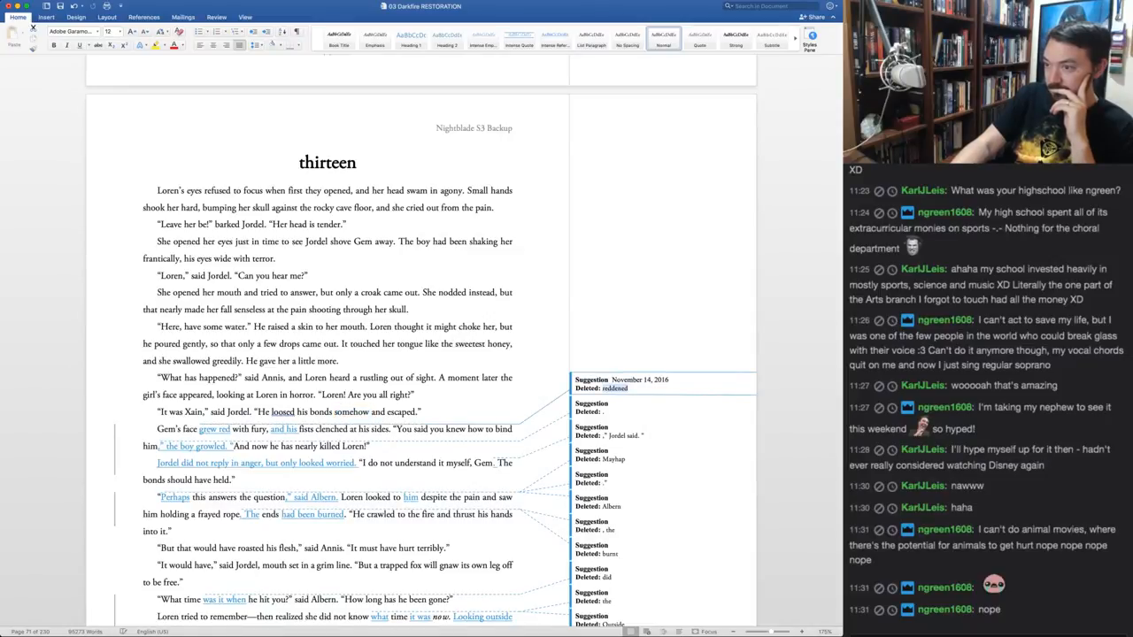
key("super+shift+r")
key("super+shift+r")
key("super+shift+a")
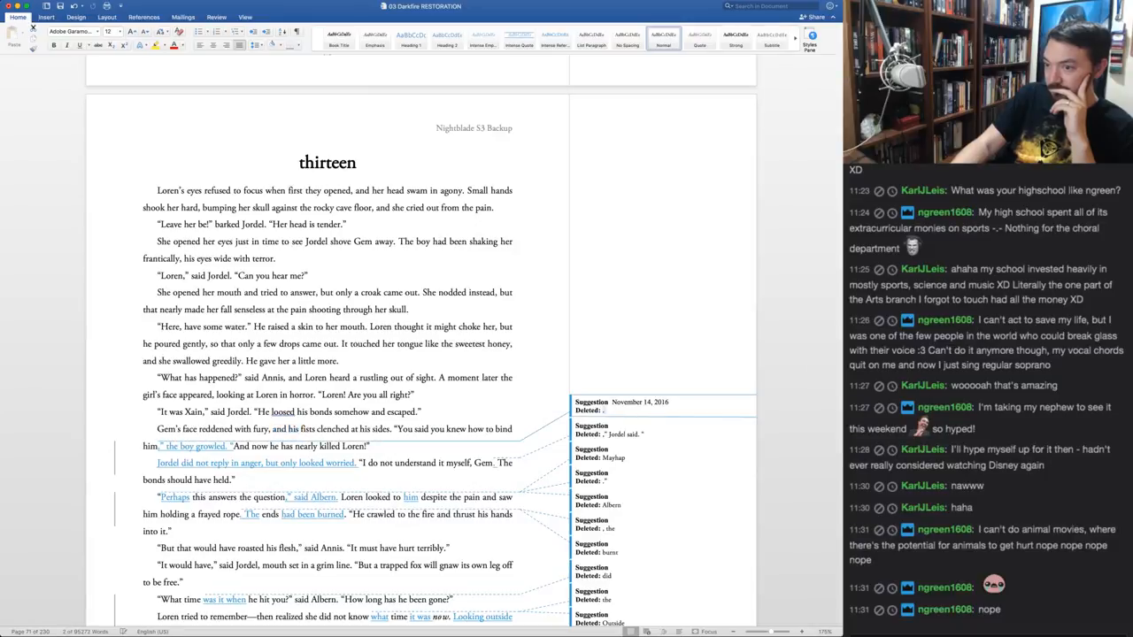
key("super+shift+r")
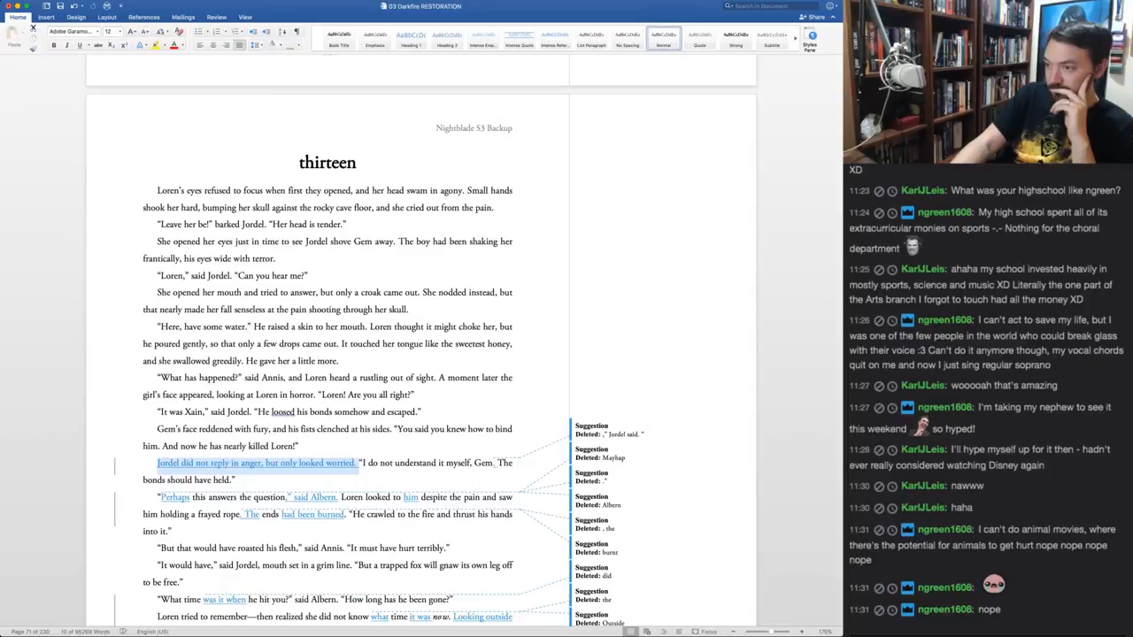
Accept the sentence "Jordel did not reply in anger, but only looked worried." with its linked deletion, and delete "Gem" after "I do not understand it myself"
key("super+shift+a")
key("super+shift+a")
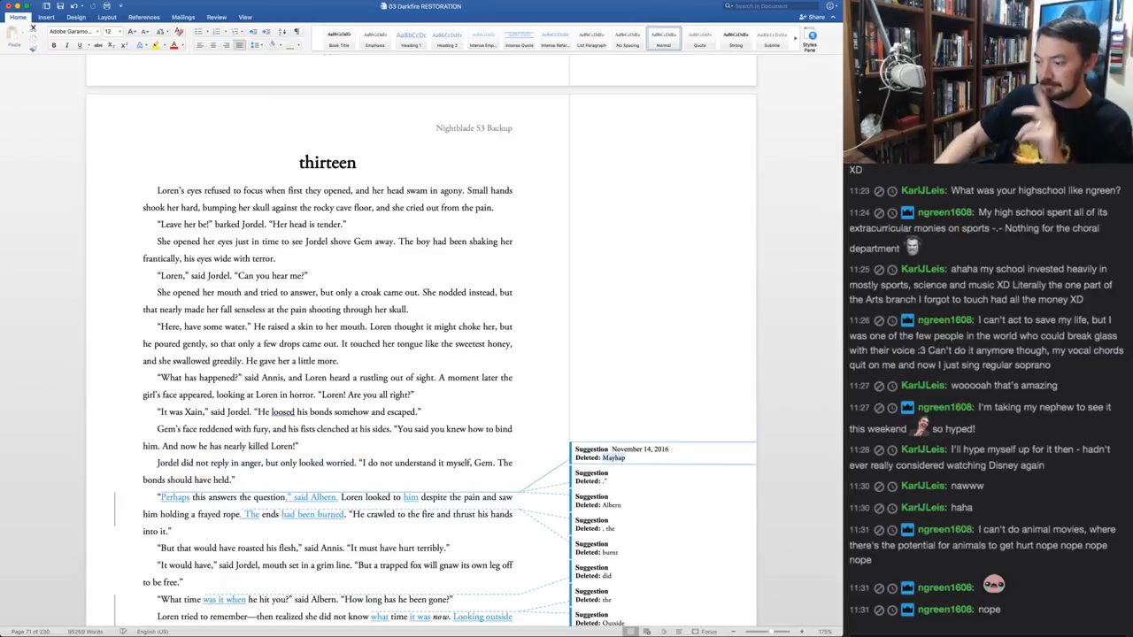
double_click(483, 464)
key("BackSpace")
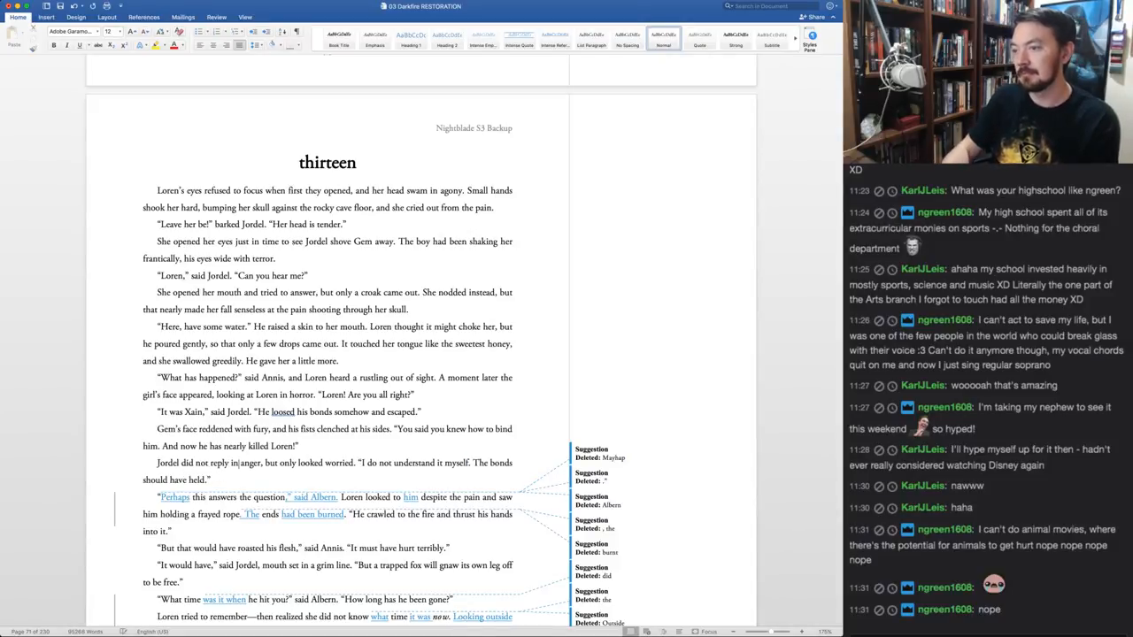
Reword the start of Jordel's paragraph to "Jordel did not reply with the same anger. He only looked worried."
double_click(235, 462)
type("with the ")
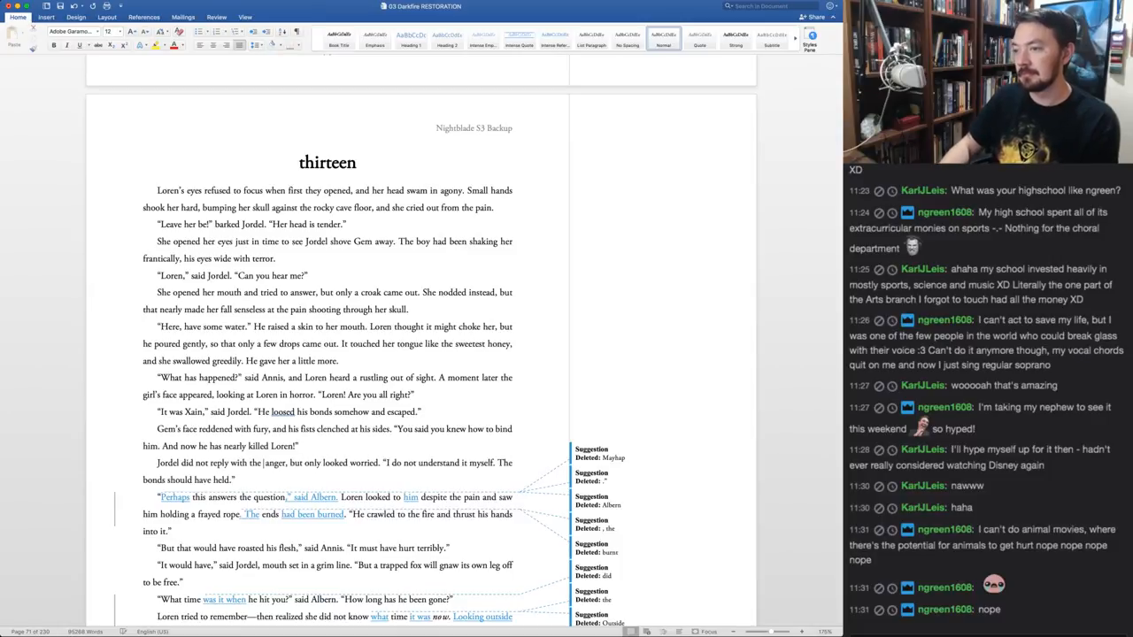
type("same")
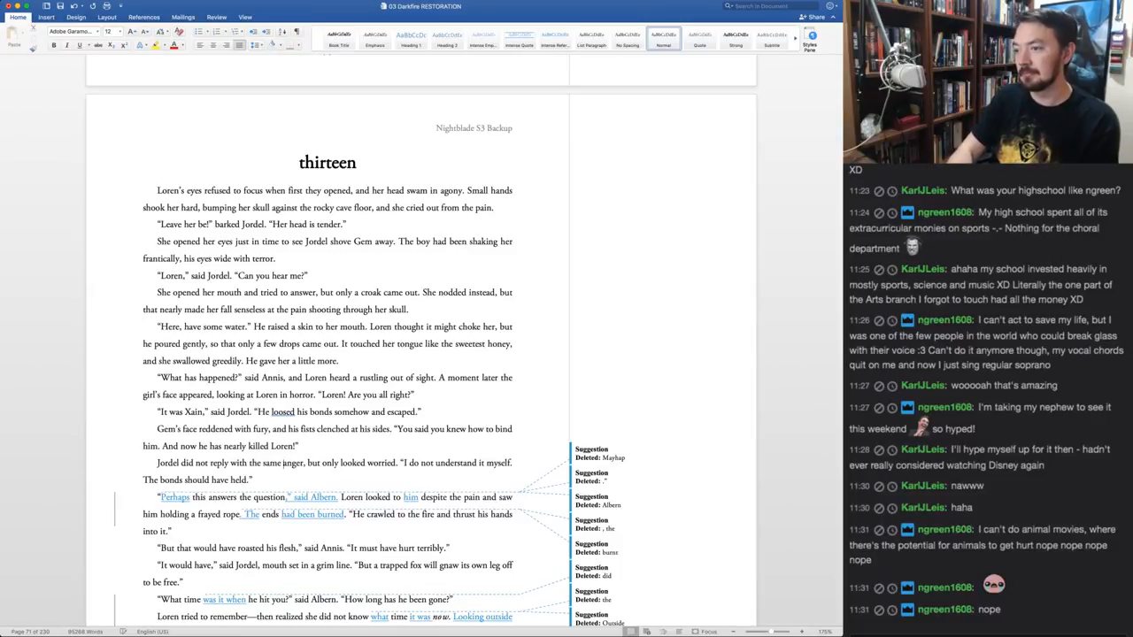
left_click_drag(303, 463, 321, 463)
type(". He")
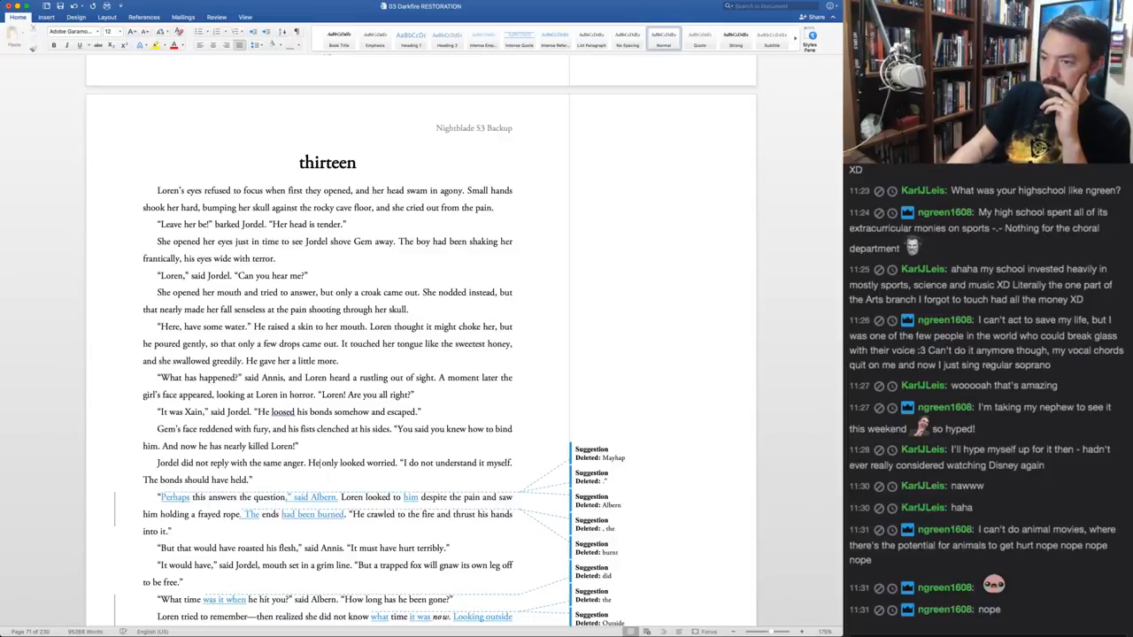
In the "answers the question" paragraph, restore "Mayhap" over "Perhaps", and accept "said Albern." and "him" with their linked deletions
left_click(743, 450)
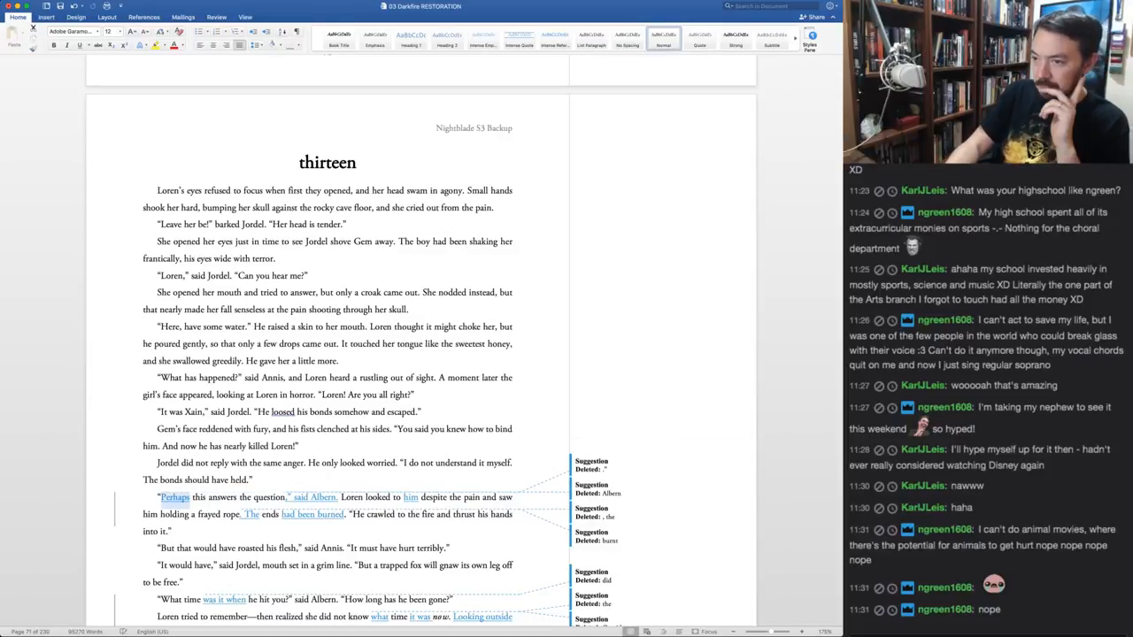
key("super+z")
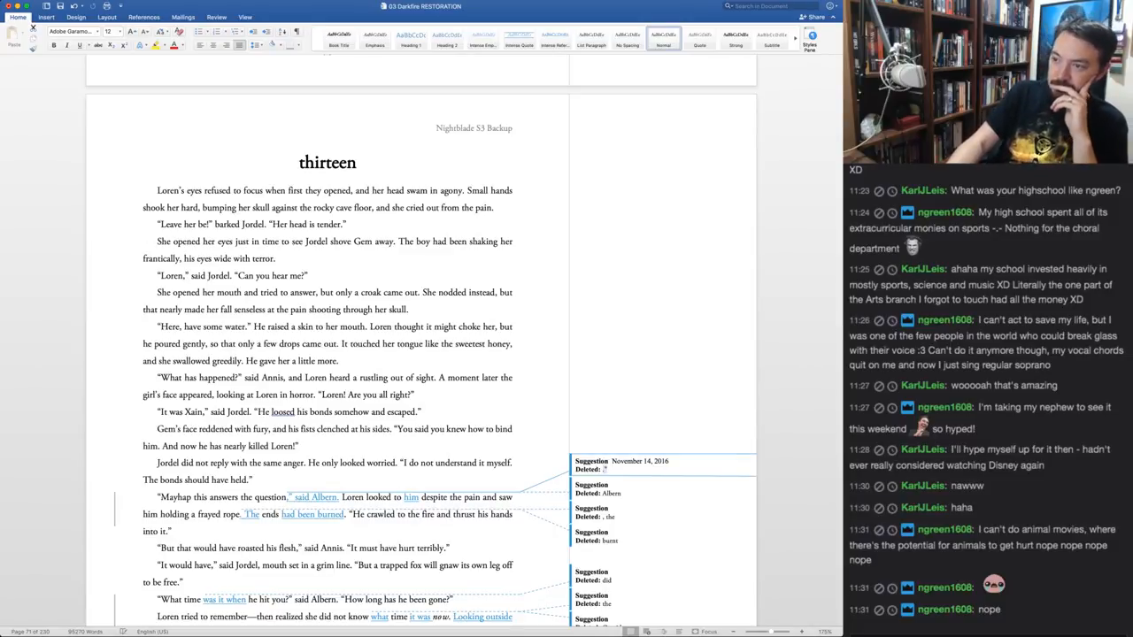
key("ctrl+alt+a")
key("ctrl+alt+a")
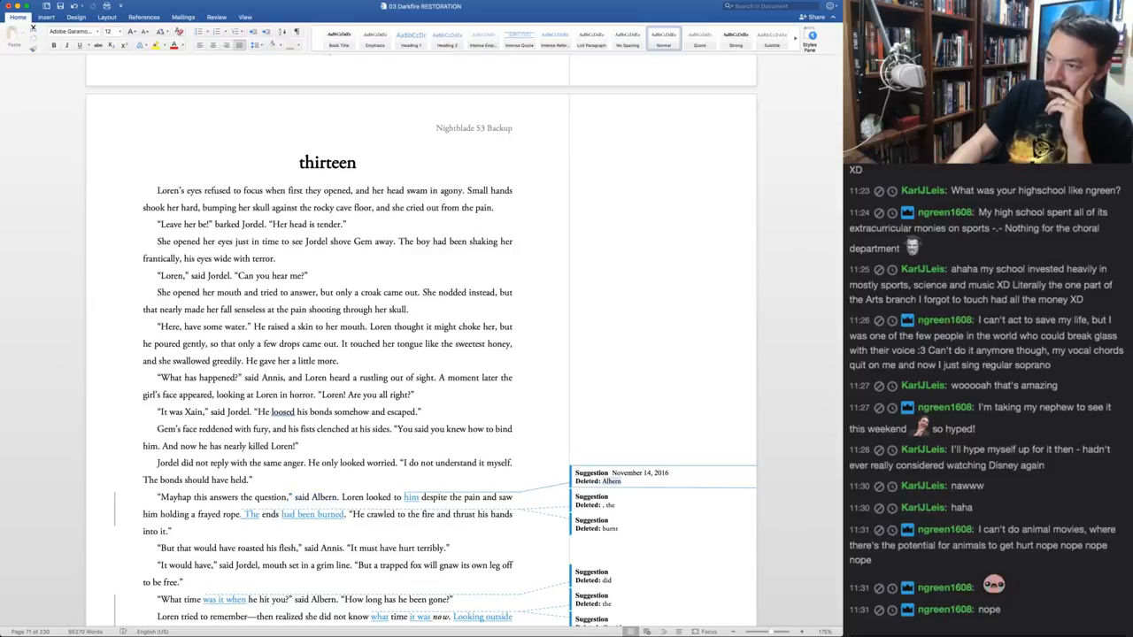
key("ctrl+alt+a")
key("ctrl+alt+a")
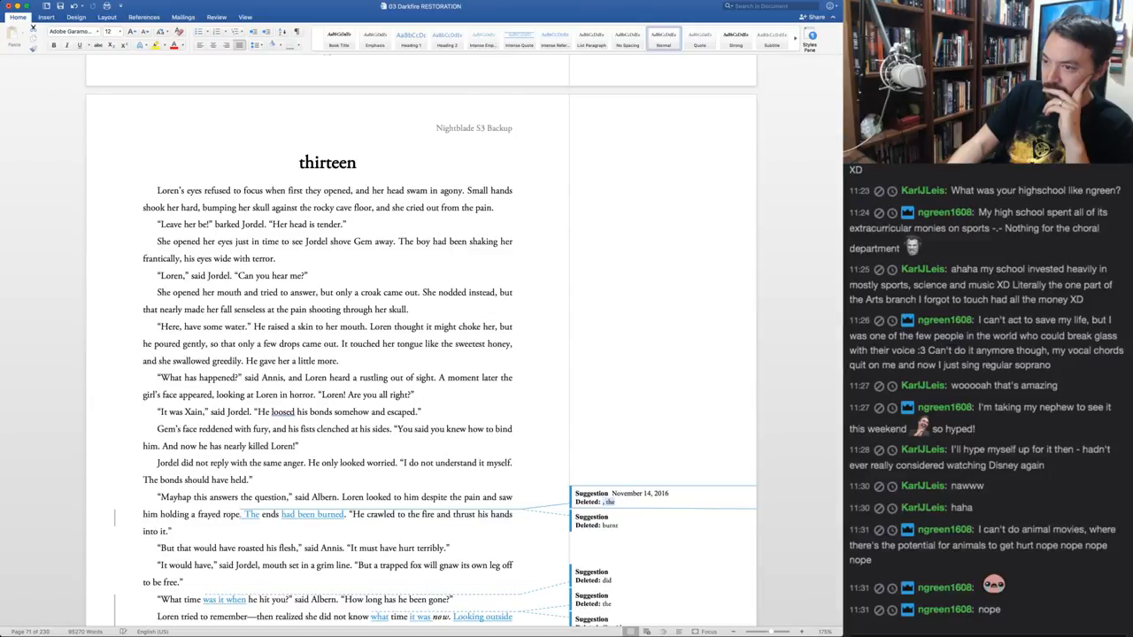
In the frayed rope sentence, accept the break into "The ends" and "had been burned" in place of "burnt"
key("ctrl+alt+a")
key("ctrl+alt+a")
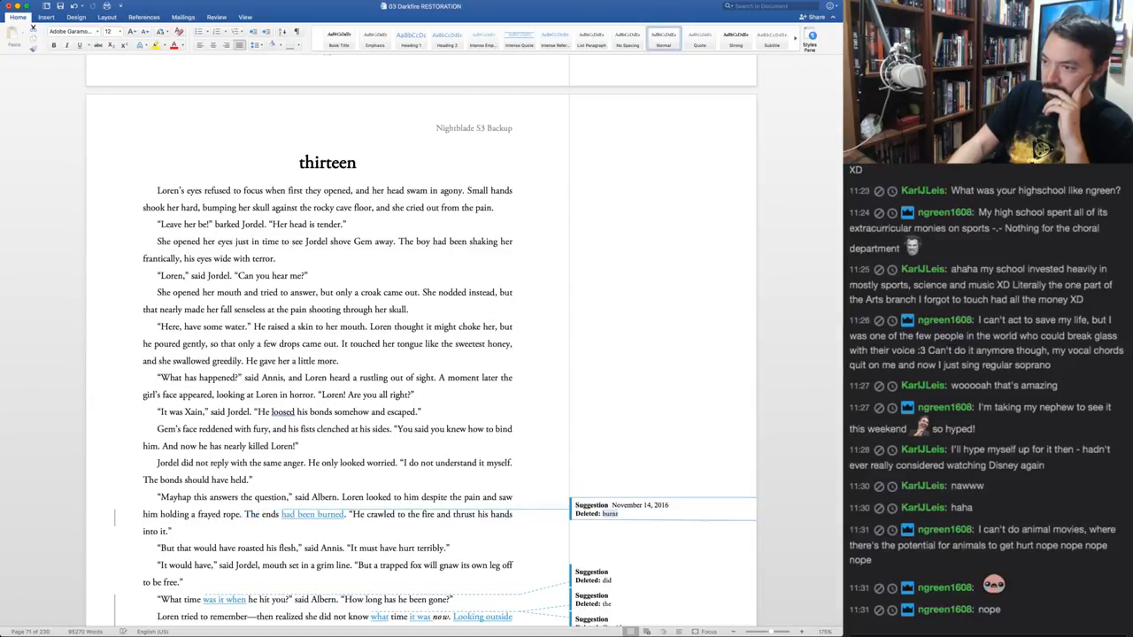
key("ctrl+alt+a")
key("ctrl+alt+a")
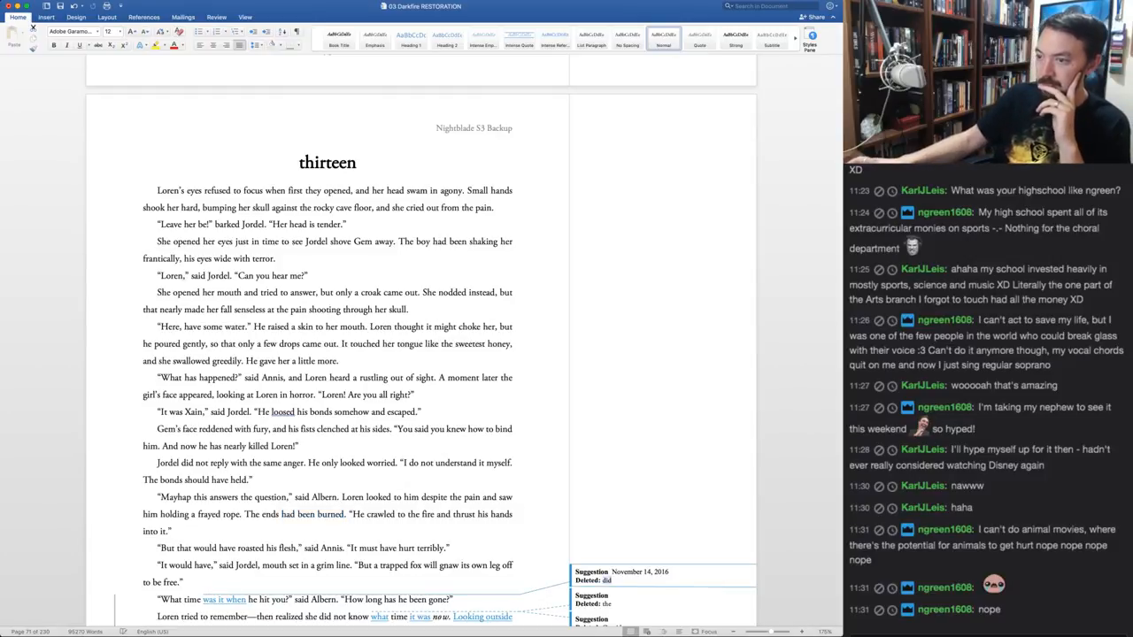
Accept "was it when" in Albern's question about the time, and "what" and "it was" in Loren's following paragraph
scroll(421, 354, "down", 5)
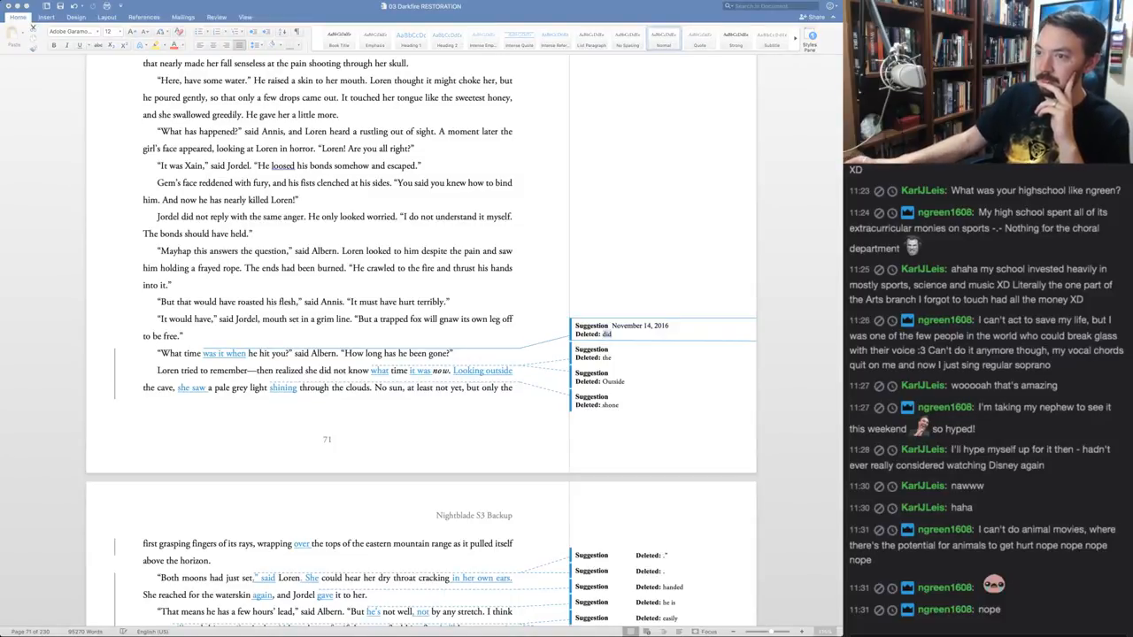
key("Return")
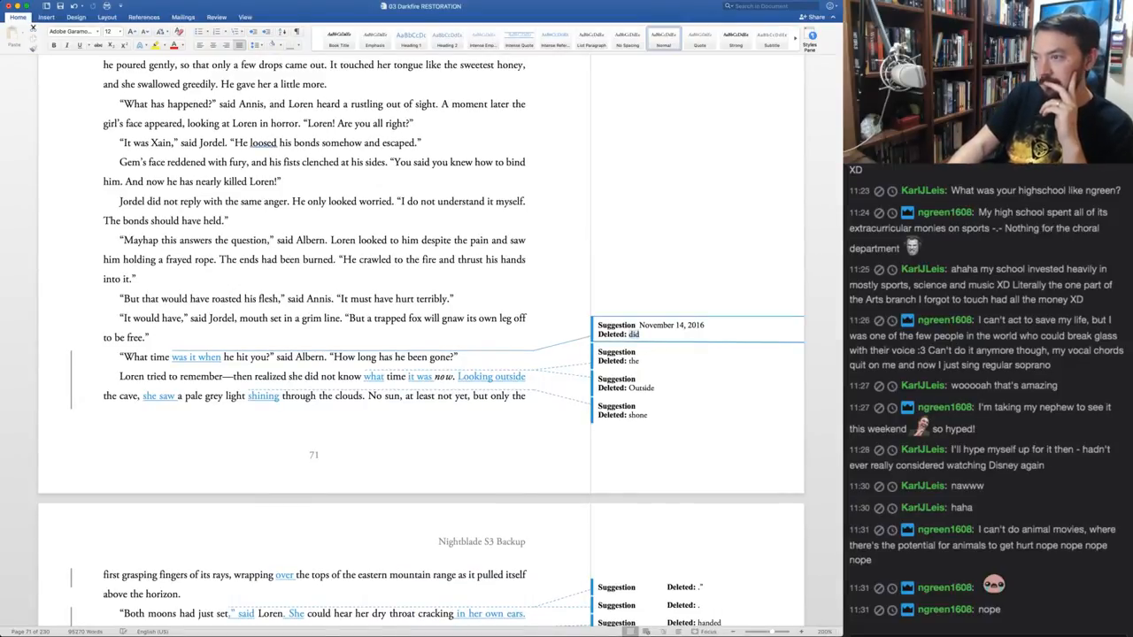
key("super+shift+a")
key("super+shift+a")
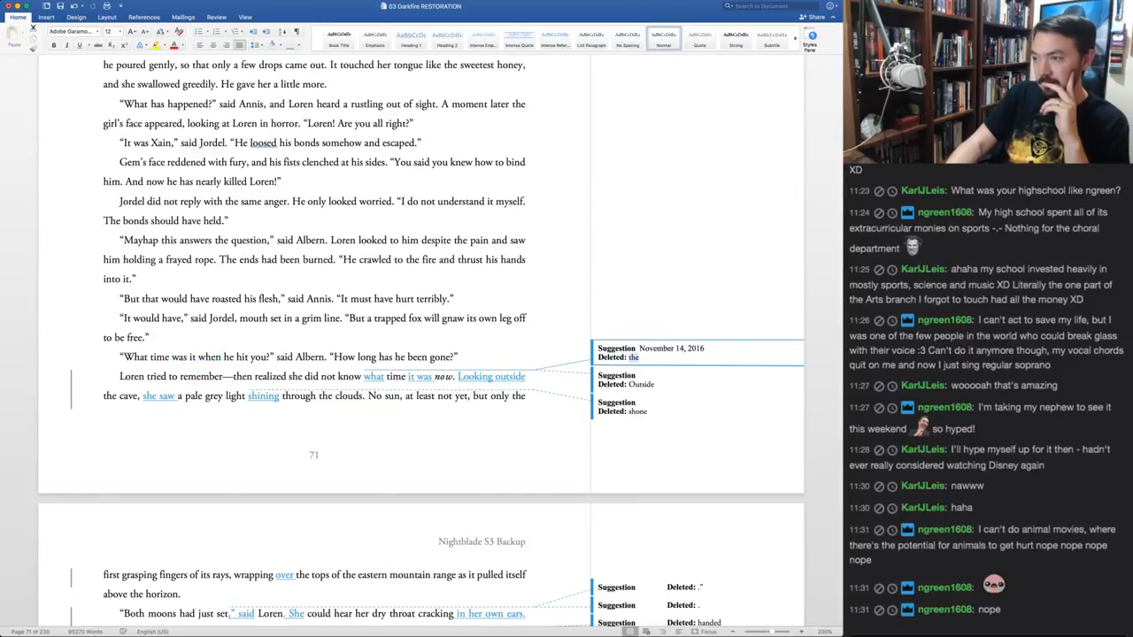
key("super+shift+a")
key("super+shift+a")
key("super+shift+a")
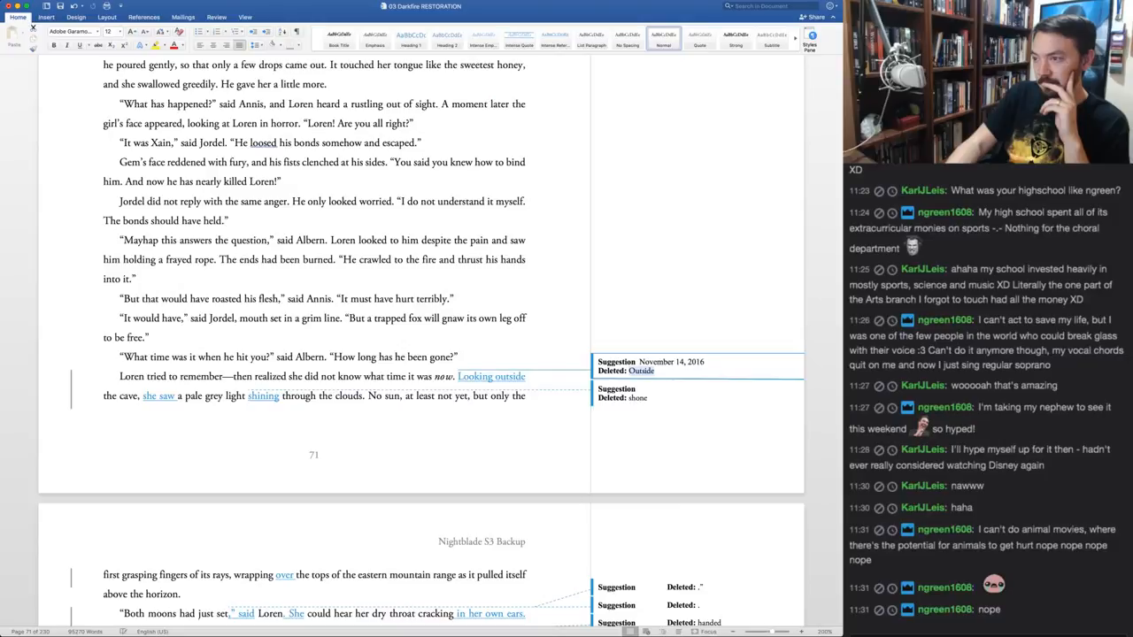
In the cave light description, restore "Outside" and "shone", reject "she saw", and accept "over" after "wrapping"
key("super+shift+r")
key("super+shift+r")
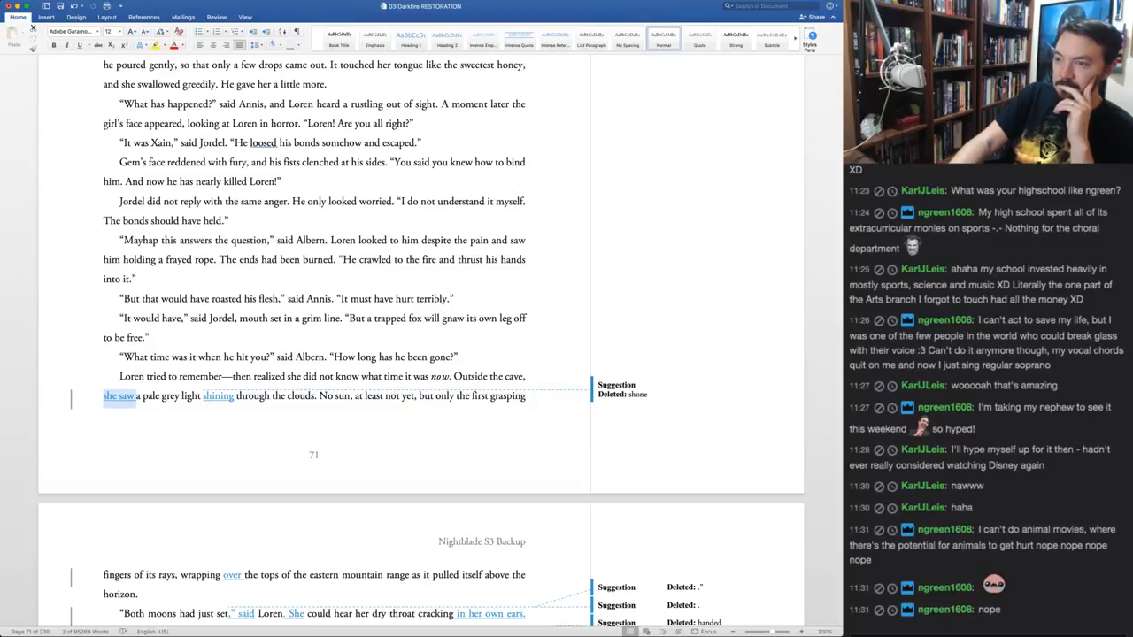
key("super+shift+r")
key("super+shift+r")
key("super+shift+r")
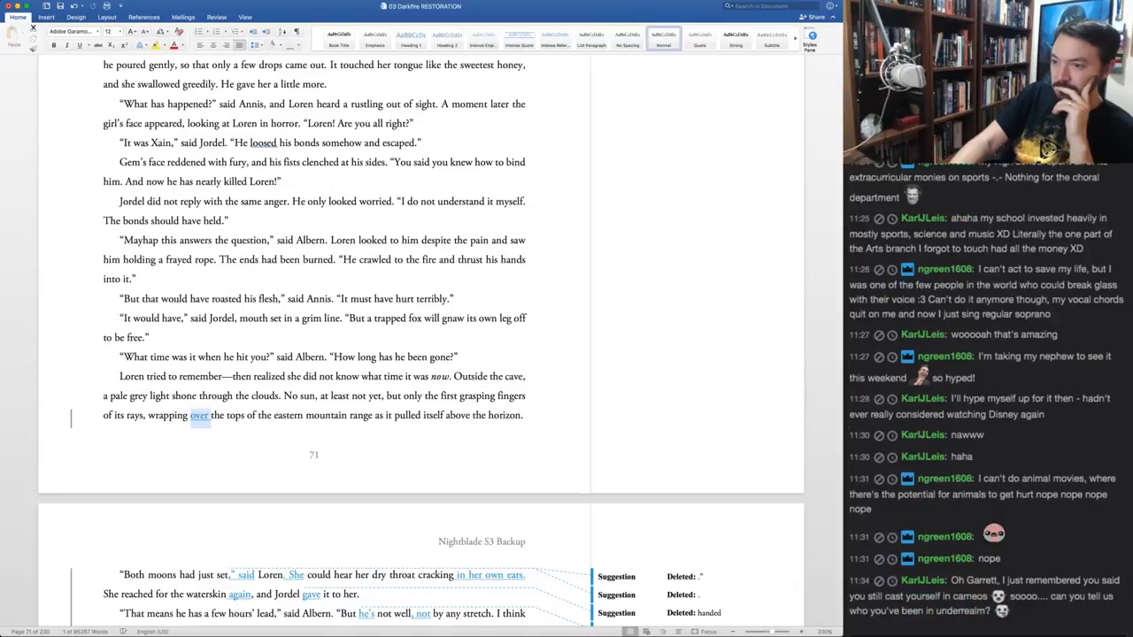
key("super+shift+a")
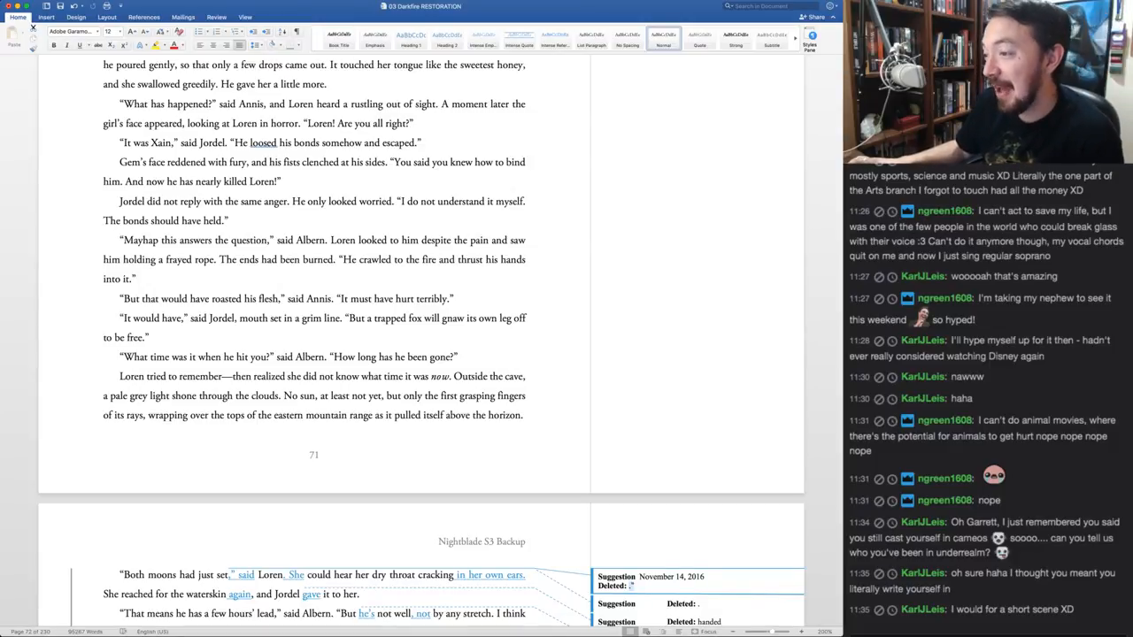
In the "Both moons had just set" paragraph, accept "said Loren. She" with its punctuation and reject "in her own ears"
scroll(421, 336, "down", 3)
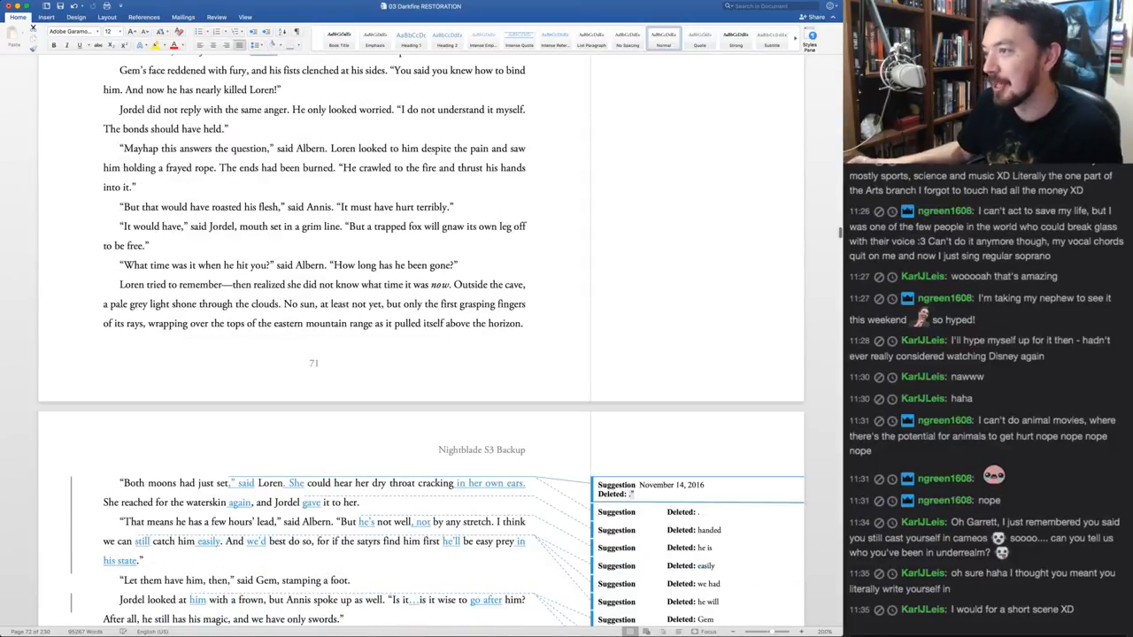
scroll(420, 336, "down", 3)
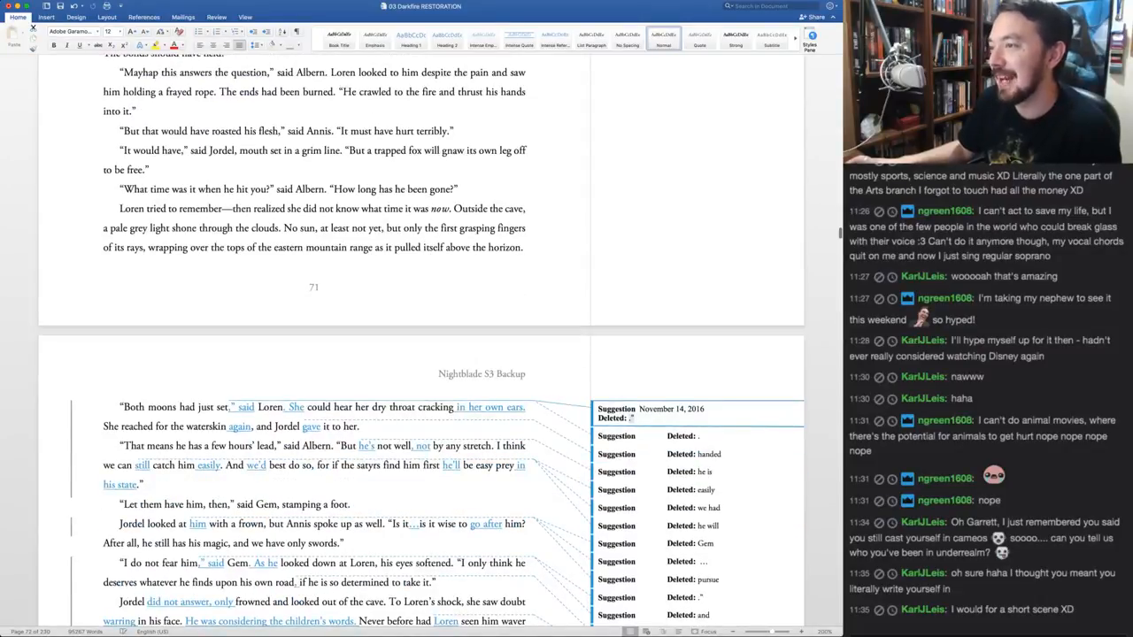
scroll(323, 157, "down", 3)
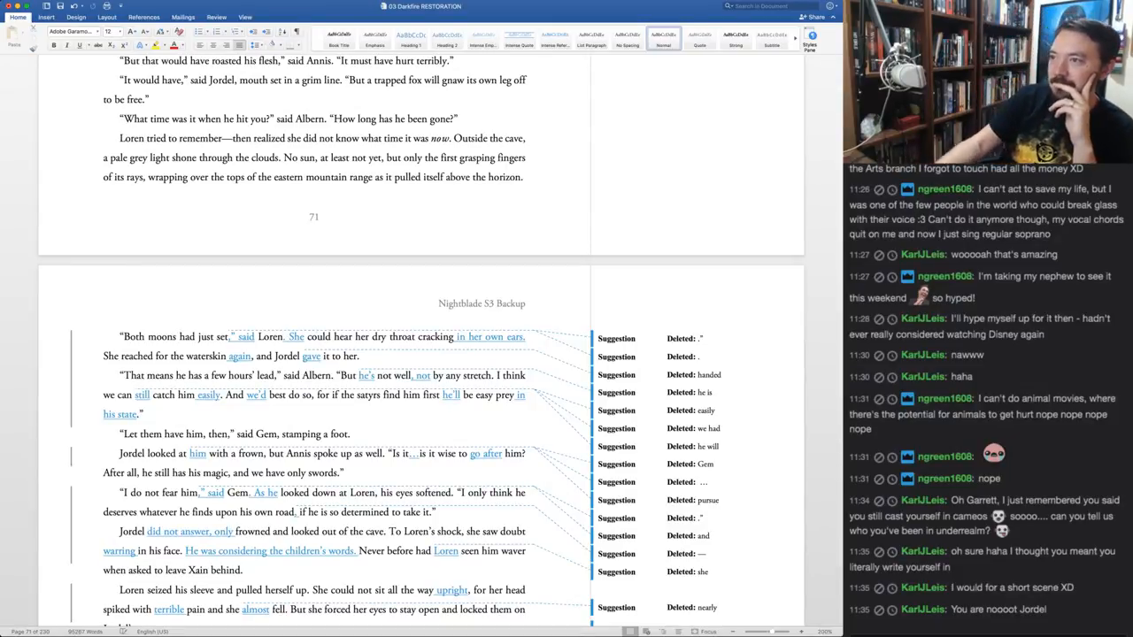
left_click(699, 339)
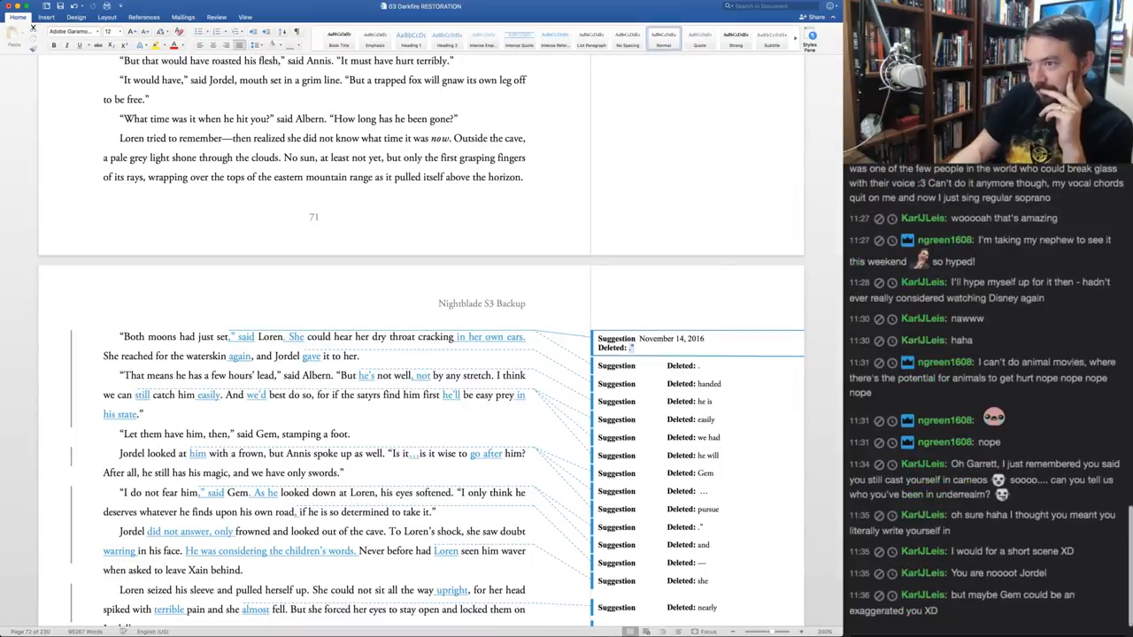
key("super+shift+a")
key("super+shift+a")
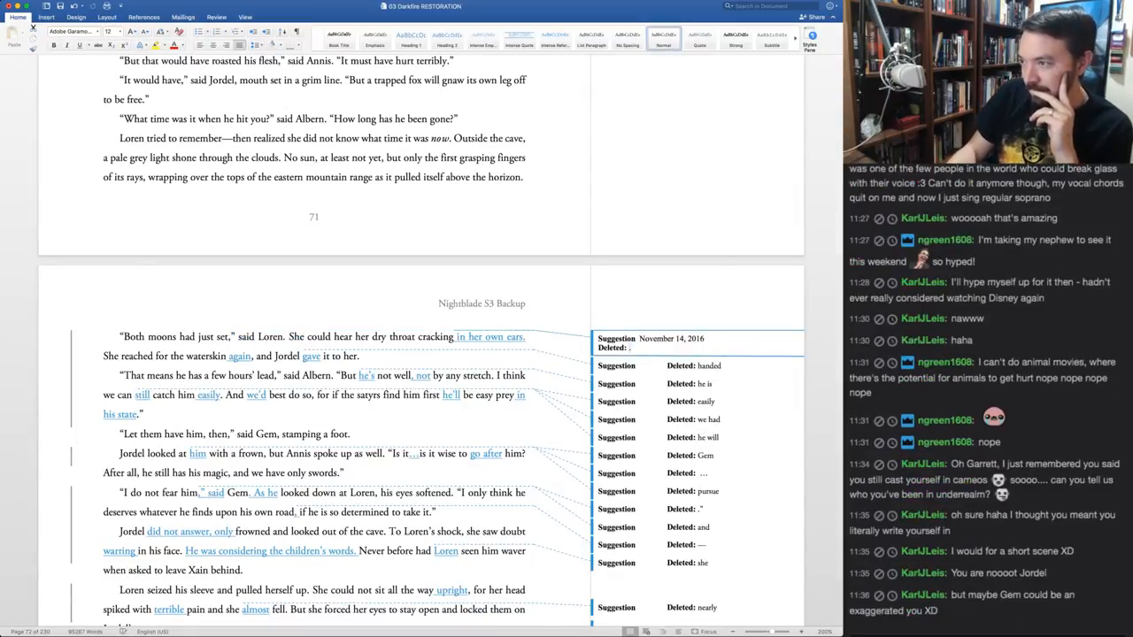
key("super+shift+r")
key("super+shift+r")
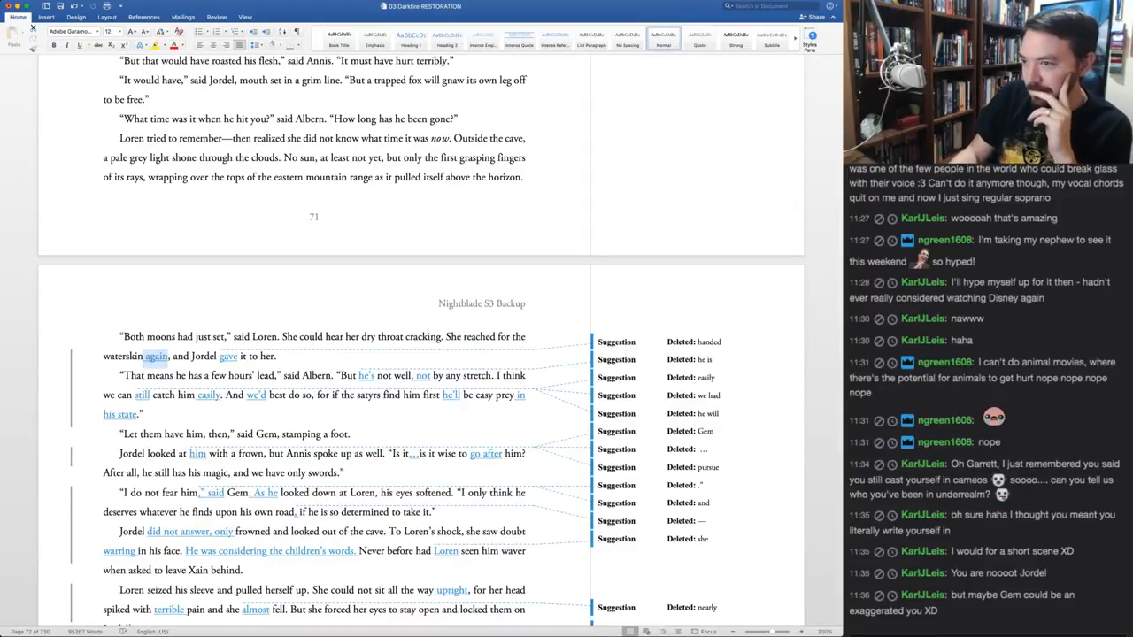
In the waterskin sentence, accept "again" and restore "handed" in place of "gave"
key("super+shift+a")
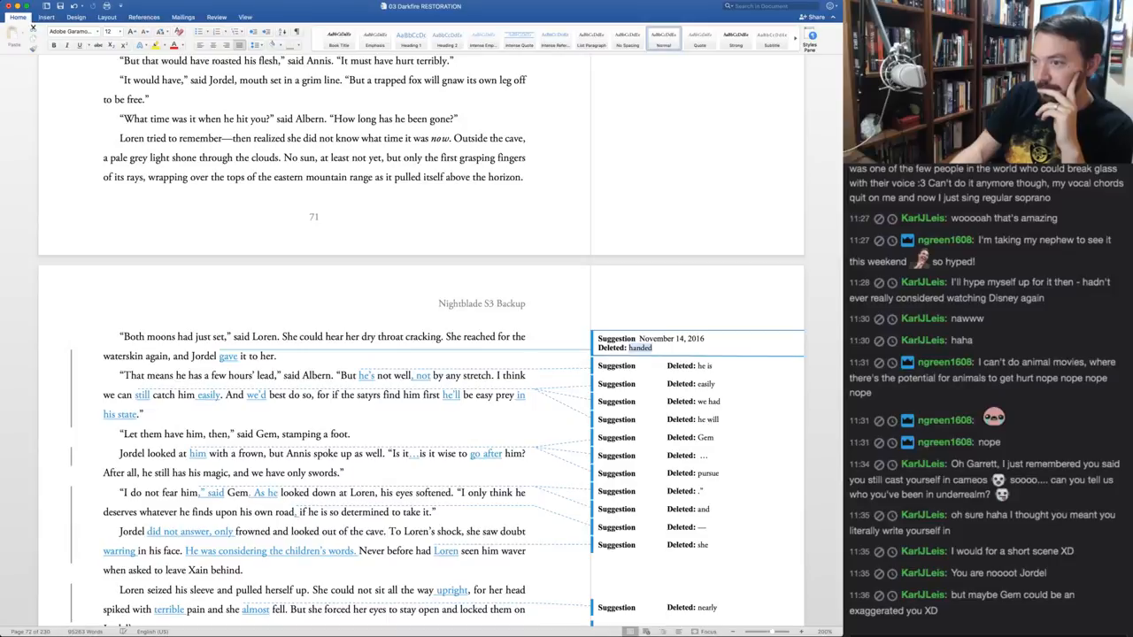
key("super+shift+r")
key("super+shift+r")
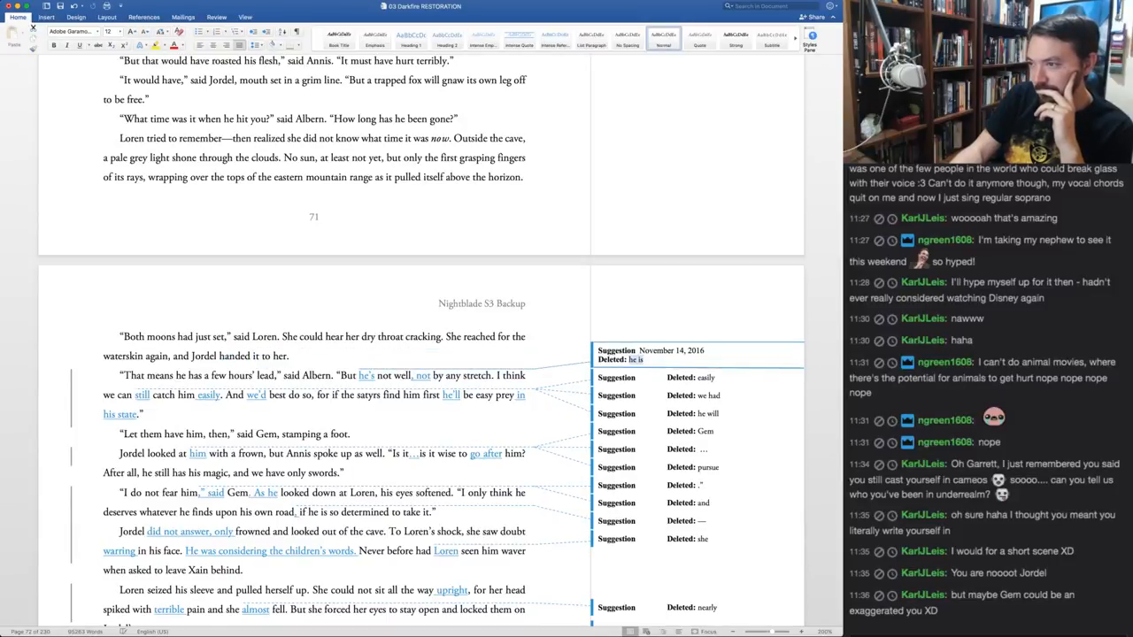
In Albern's line about the few hours' lead, restore "he is" over "he's" and accept ", not" before "by any stretch"
key("super+shift+r")
key("super+shift+r")
key("super+shift+a")
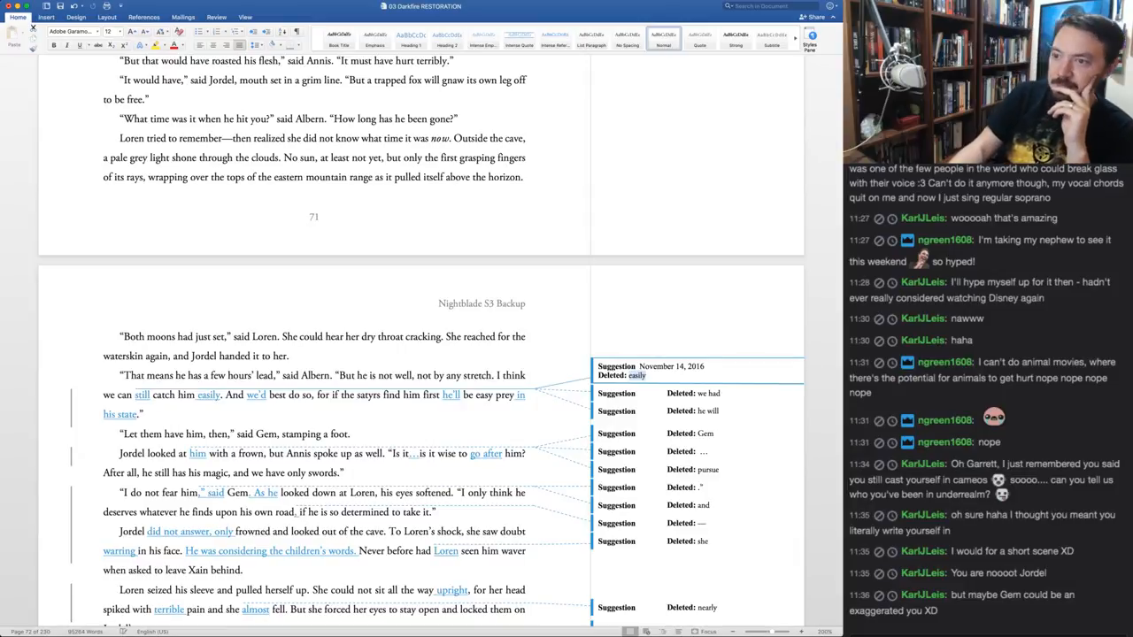
Reword Albern's clause to "we can catch him easily" by rejecting "still", accepting the moved "easily", and removing the extra space
key("super+shift+a")
key("super+shift+r")
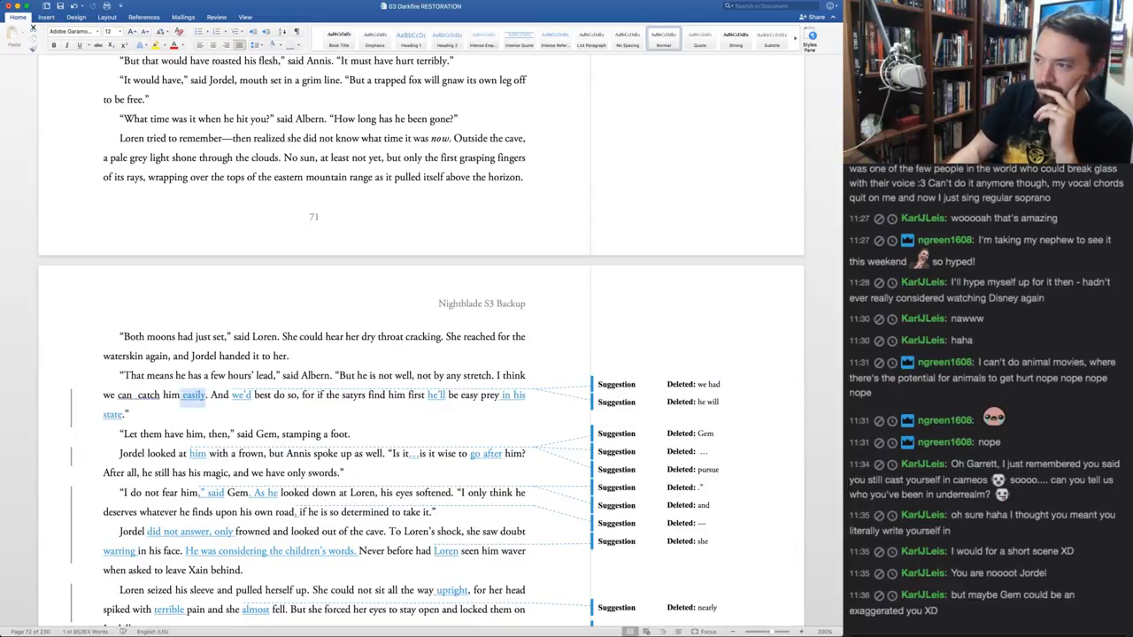
key("super+shift+a")
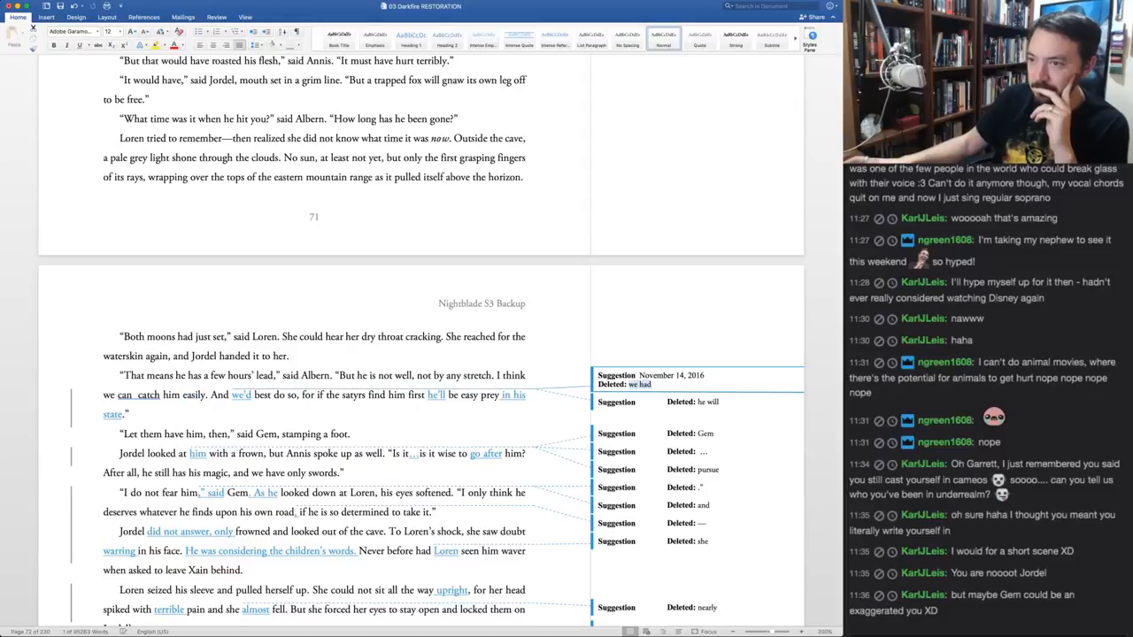
left_click(136, 395)
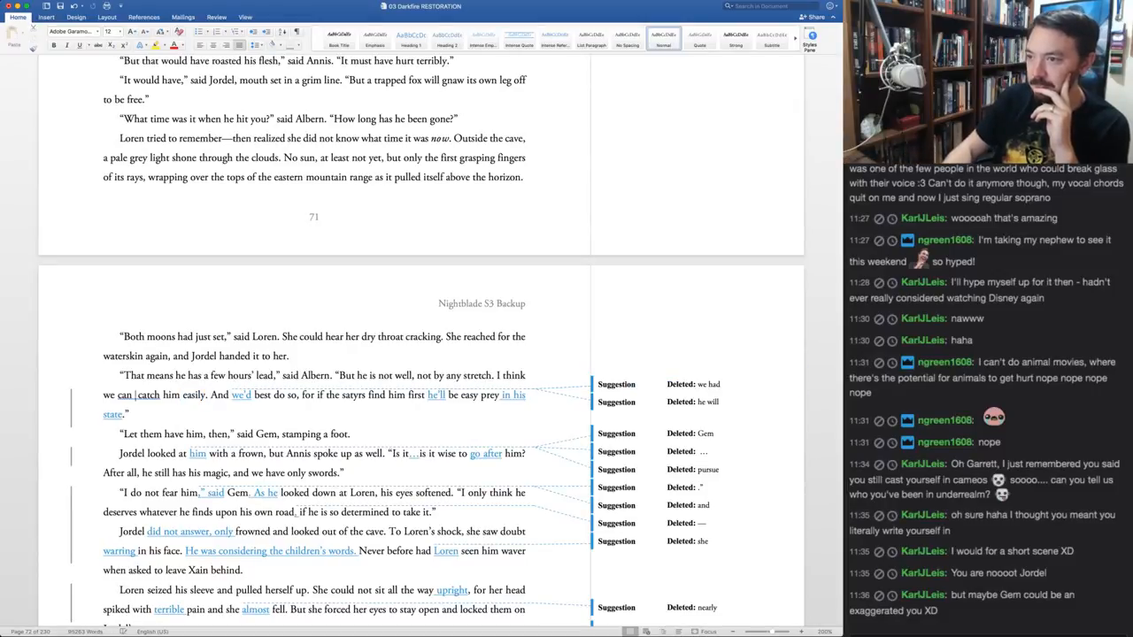
key("BackSpace")
In the rest of Albern's line, restore "we had" and "he will" over the contractions and accept "in his state"
key("super+shift+a")
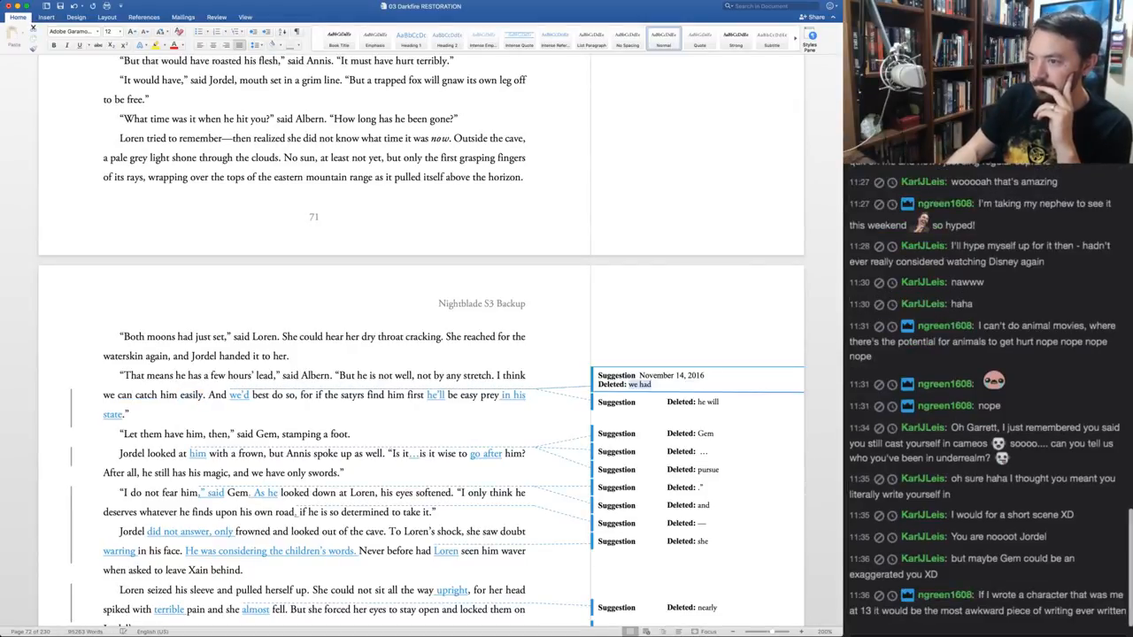
key("super+shift+r")
key("super+shift+r")
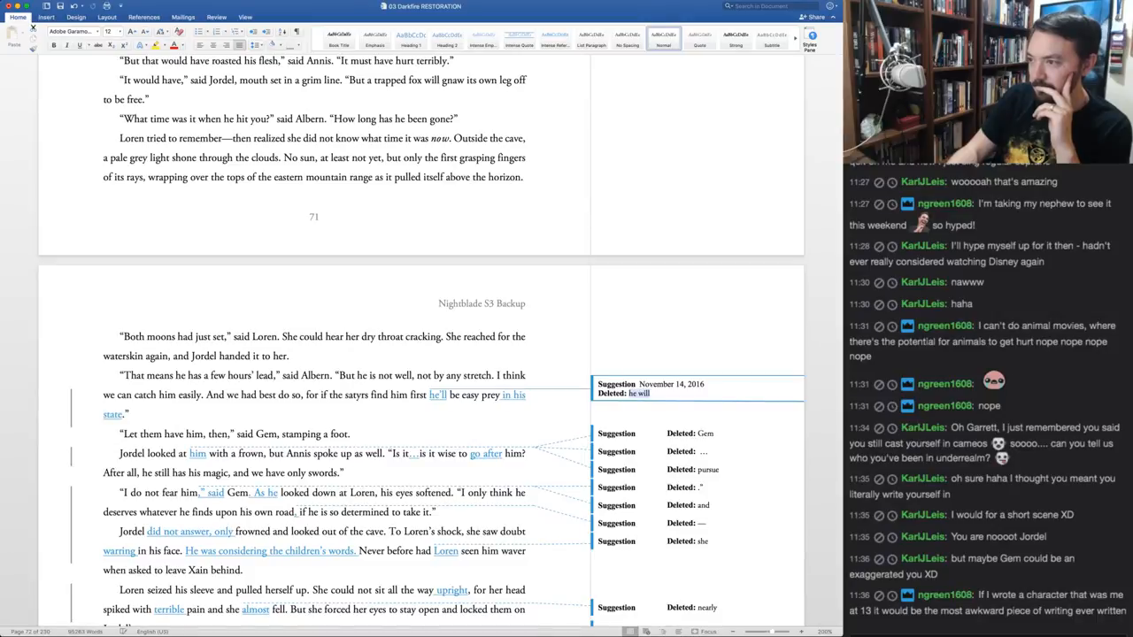
key("super+shift+r")
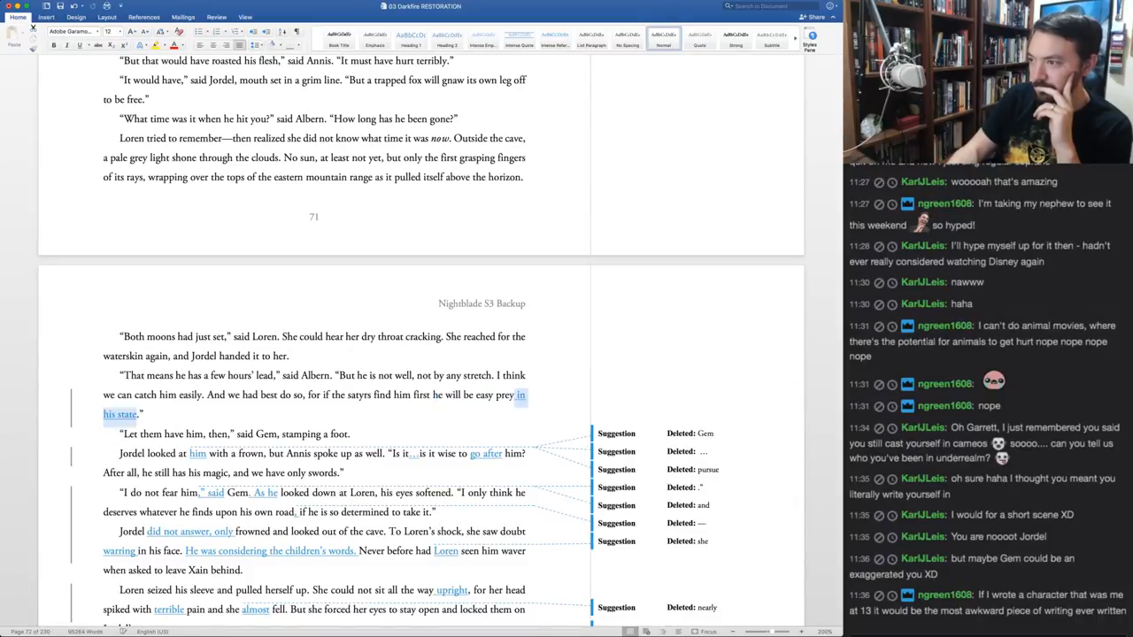
key("super+shift+a")
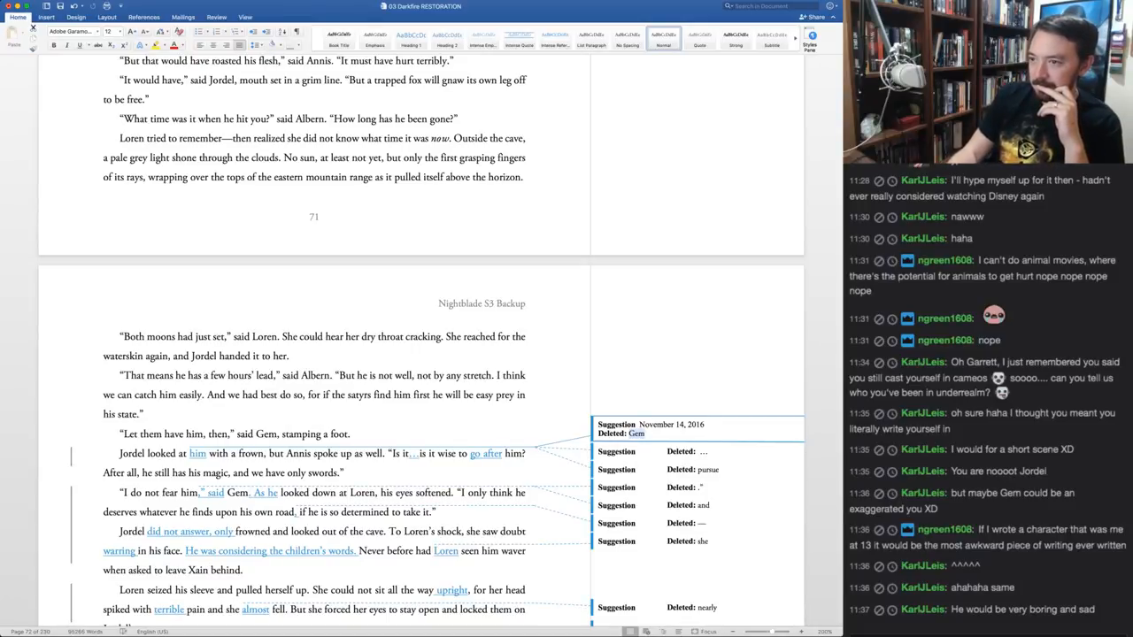
In the paragraph where Jordel looks with a frown, accept "him" over "Gem", restore the spaced ellipsis, and restore "pursue" over "go after"
key("super+shift+a")
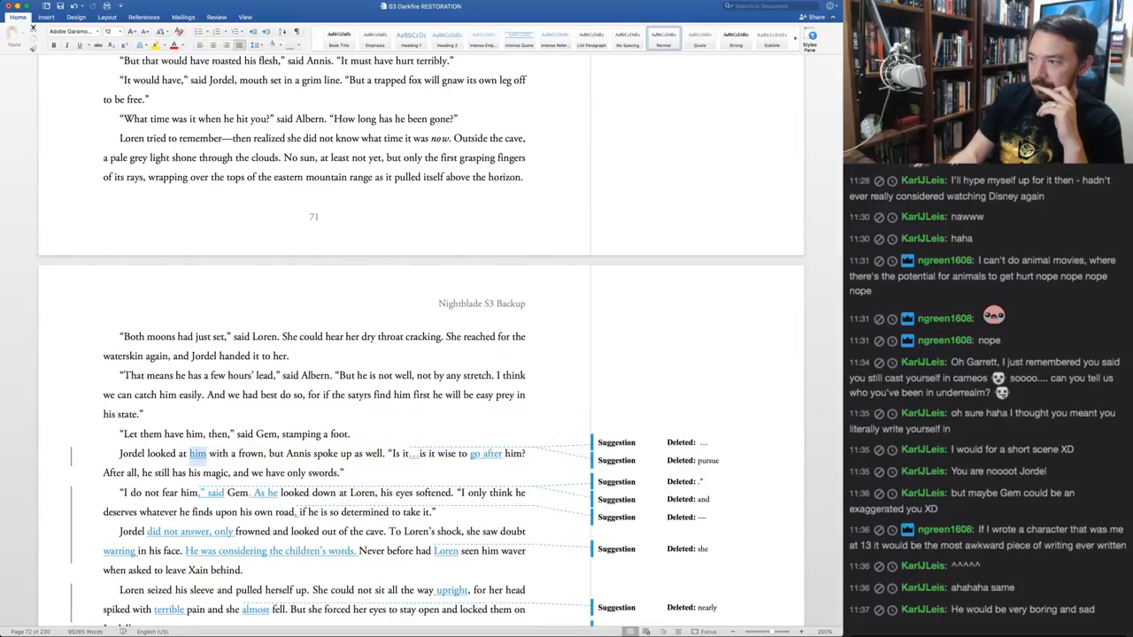
key("super+shift+a")
key("super+shift+a")
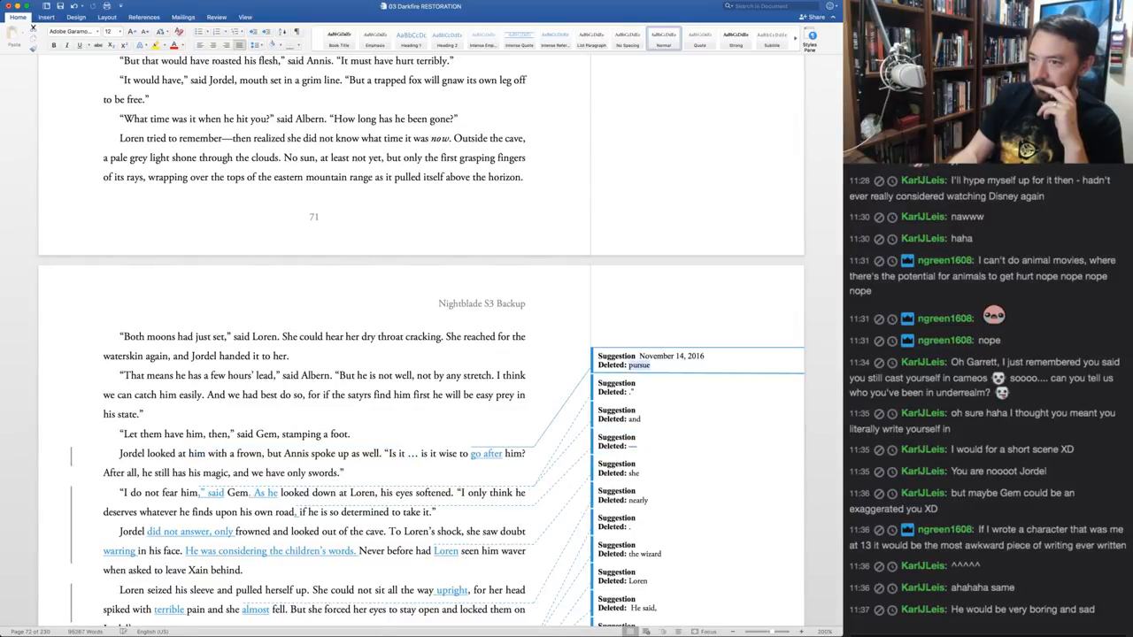
key("super+shift+r")
key("super+shift+r")
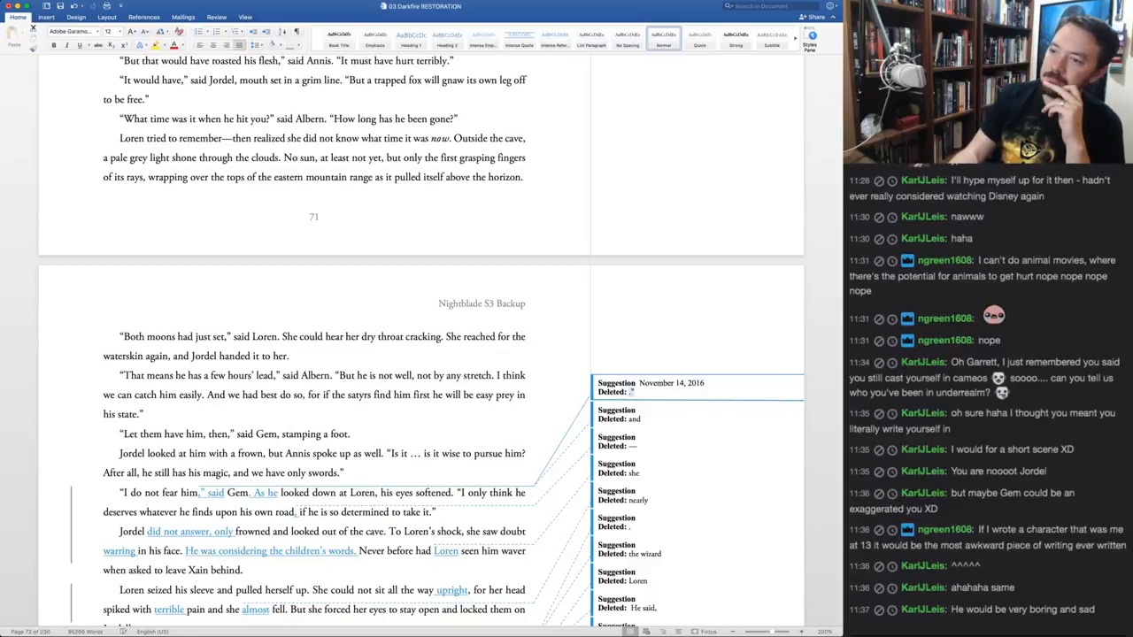
Restore "I do not fear him." Gem looked down at Loren, "and" his eyes softened, and keep the comma instead of the dash after "road"
key("super+shift+r")
key("super+shift+r")
key("super+shift+r")
key("super+shift+r")
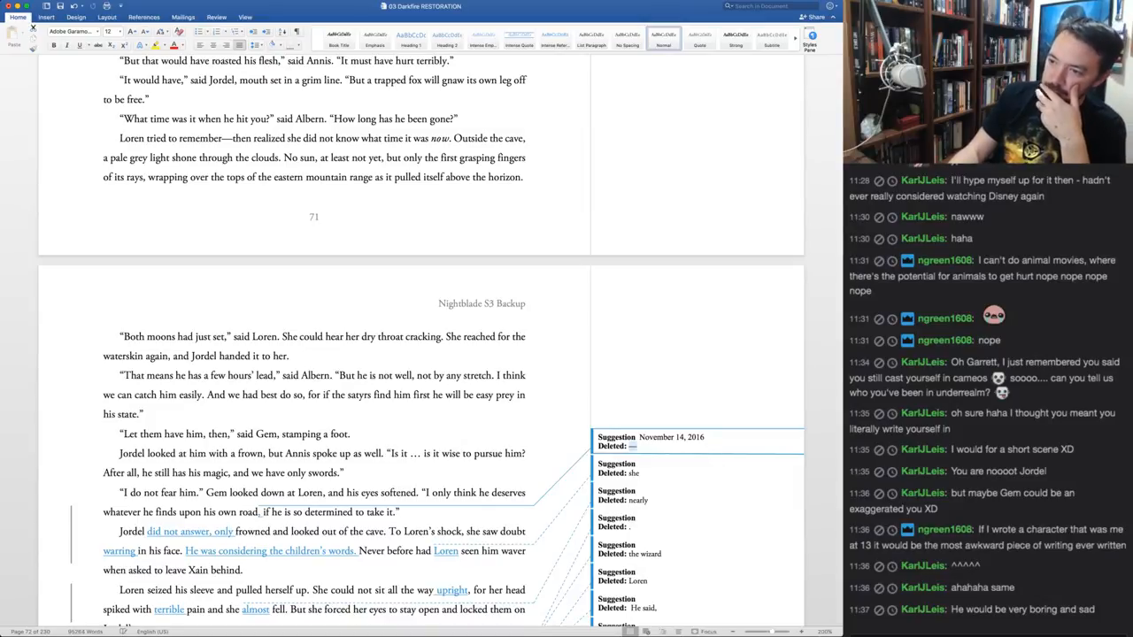
key("super+shift+r")
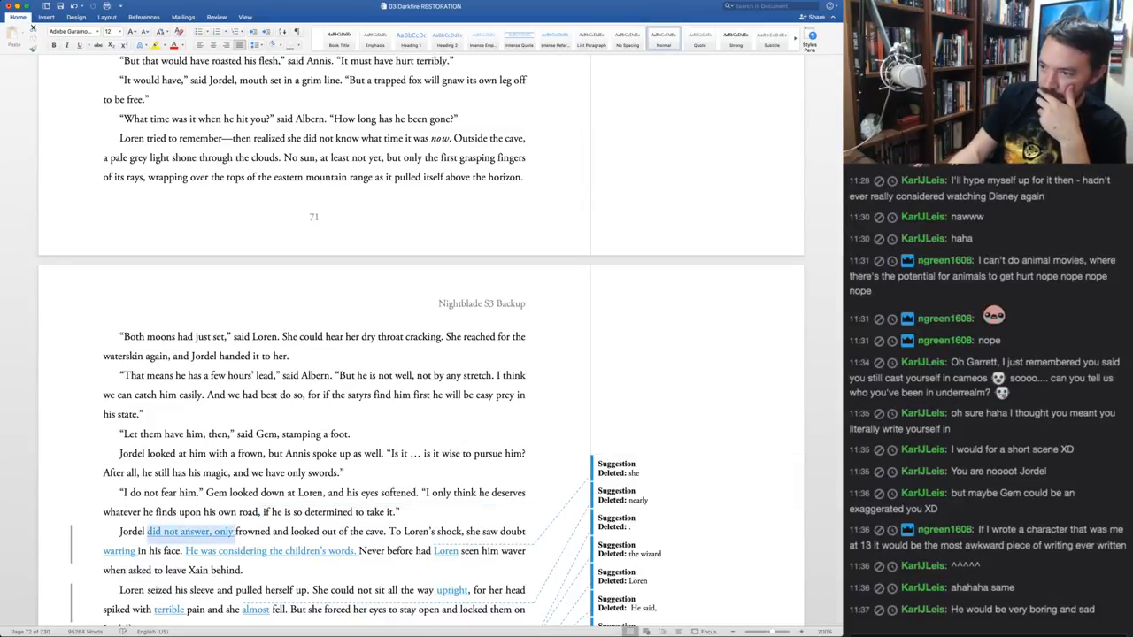
In Jordel's frowning paragraph, reject "did not answer, only" and the sentence about the children's words, and reword to "doubt warring with the anger in his expression"
key("super+shift+r")
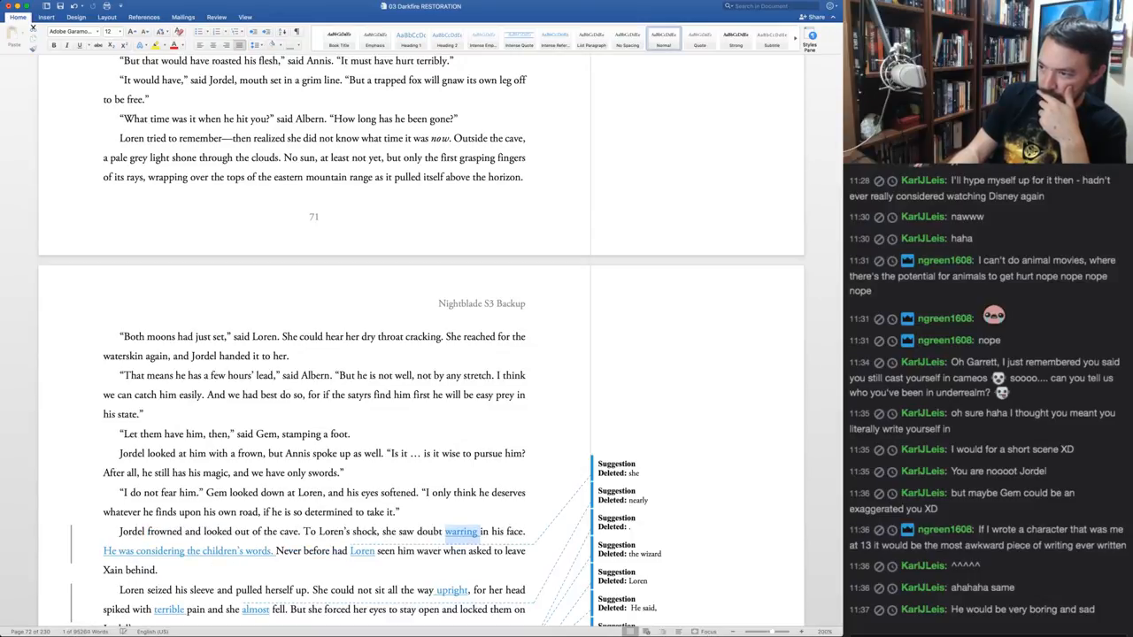
key("super+shift+a")
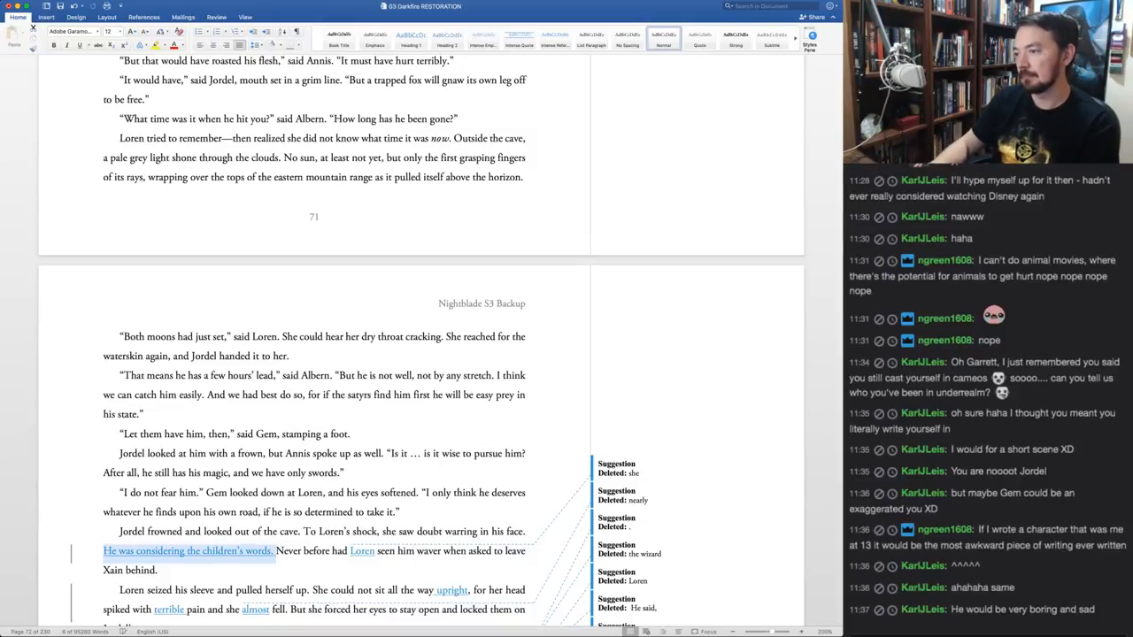
left_click(482, 531)
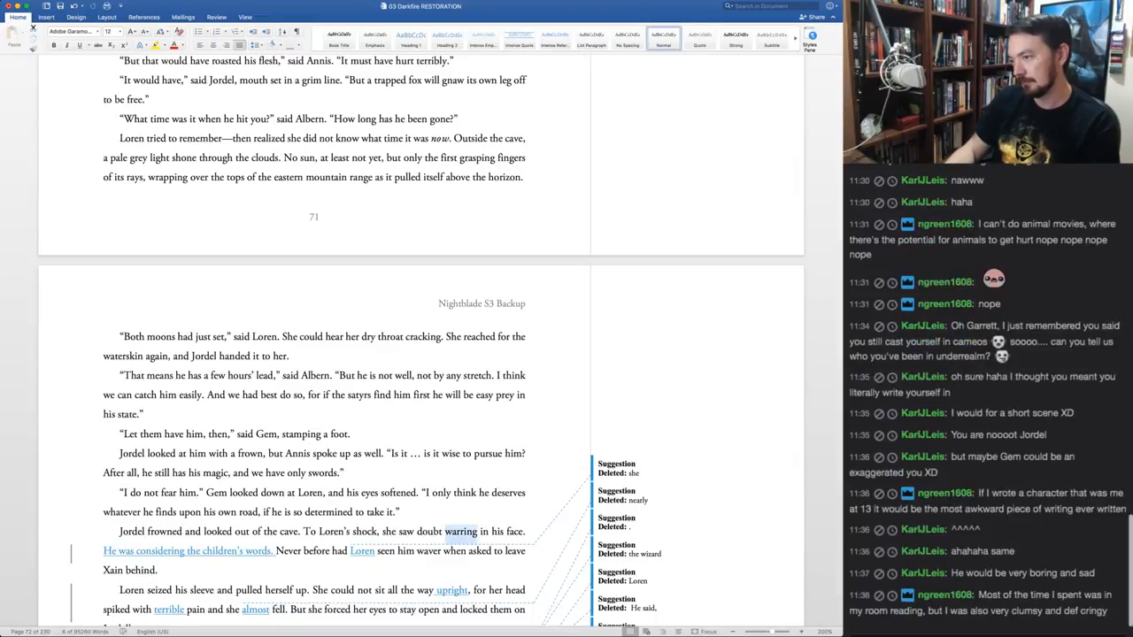
double_click(512, 531)
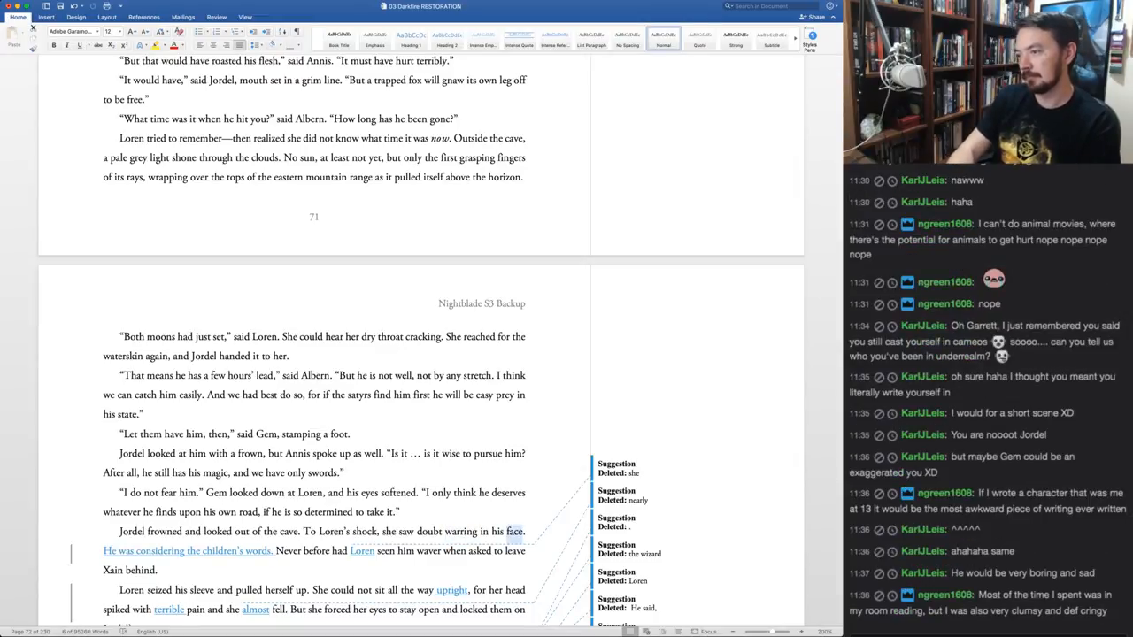
type("expression")
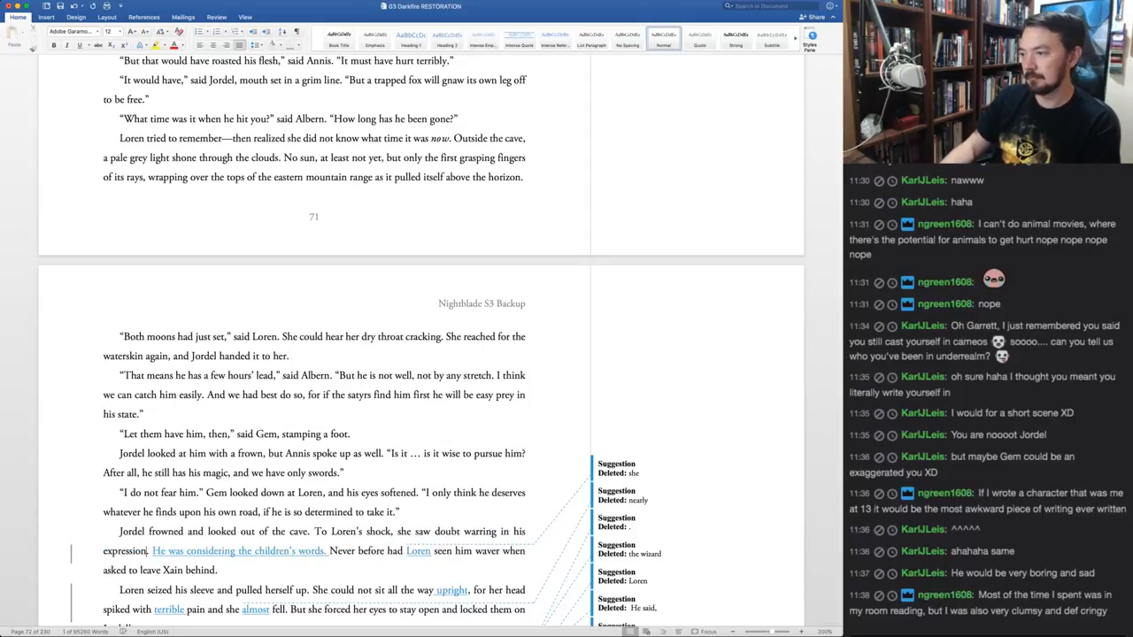
type(" with")
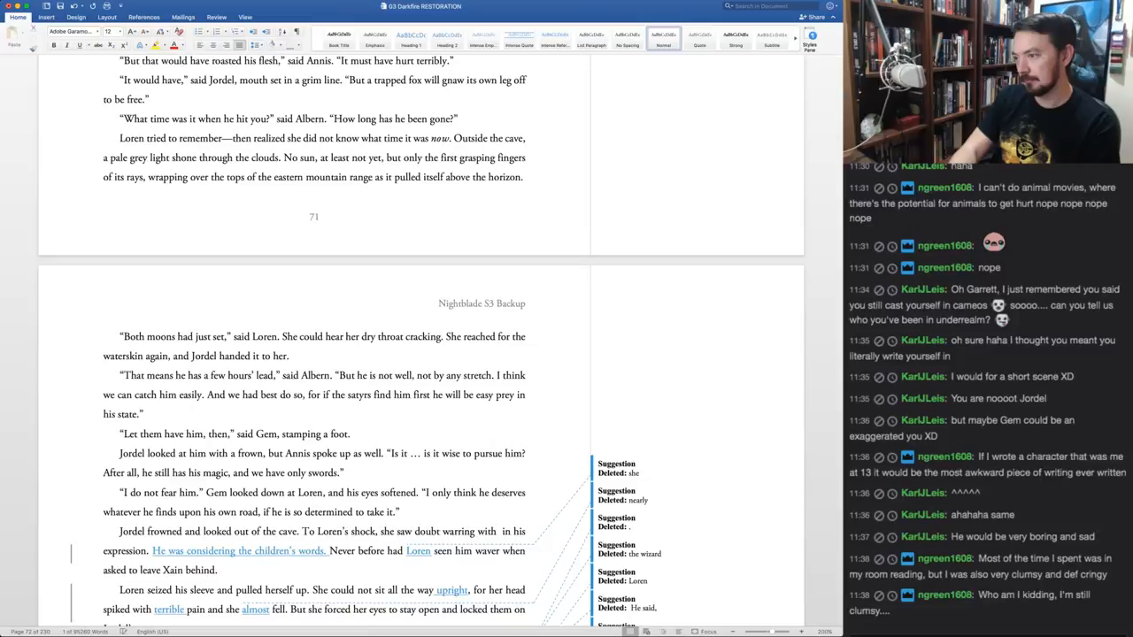
left_click(499, 532)
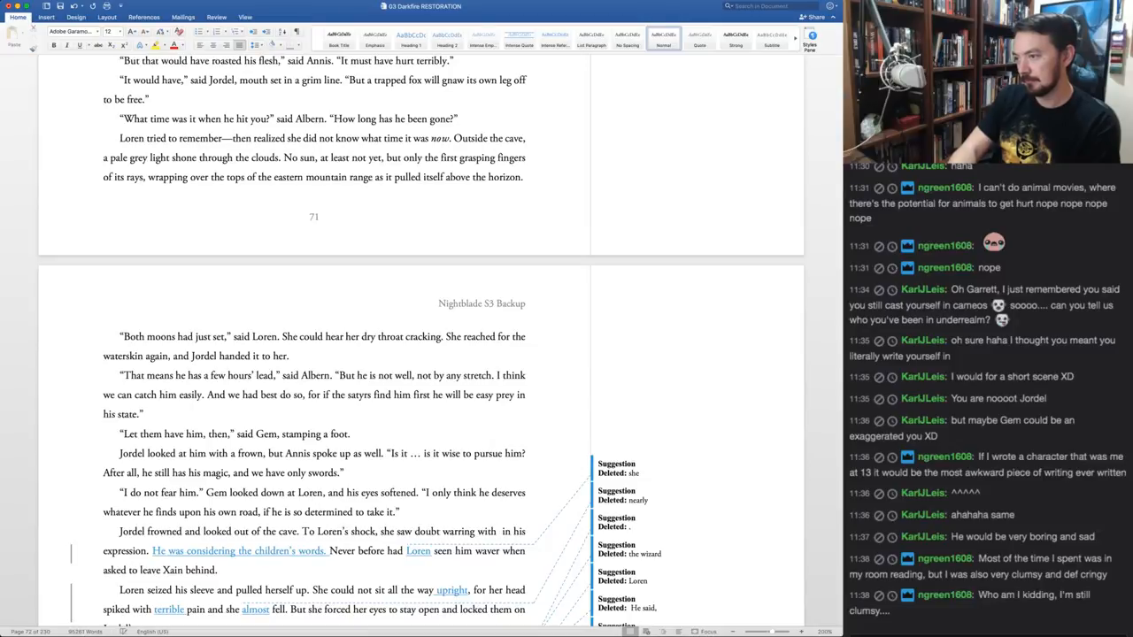
type("the anger")
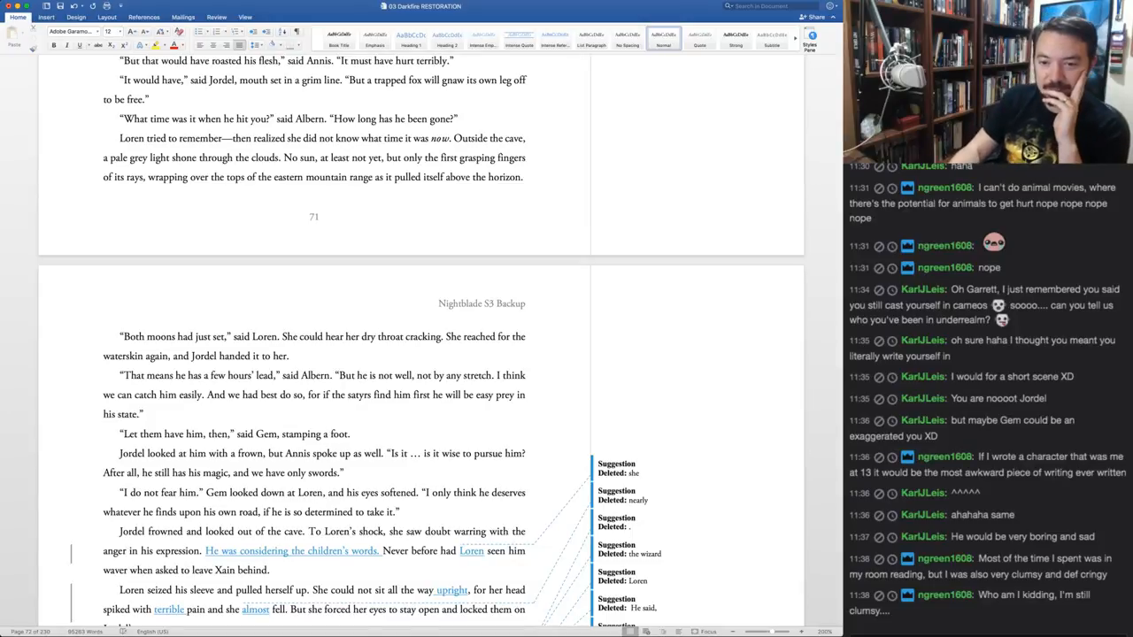
left_click(292, 550, "ctrl")
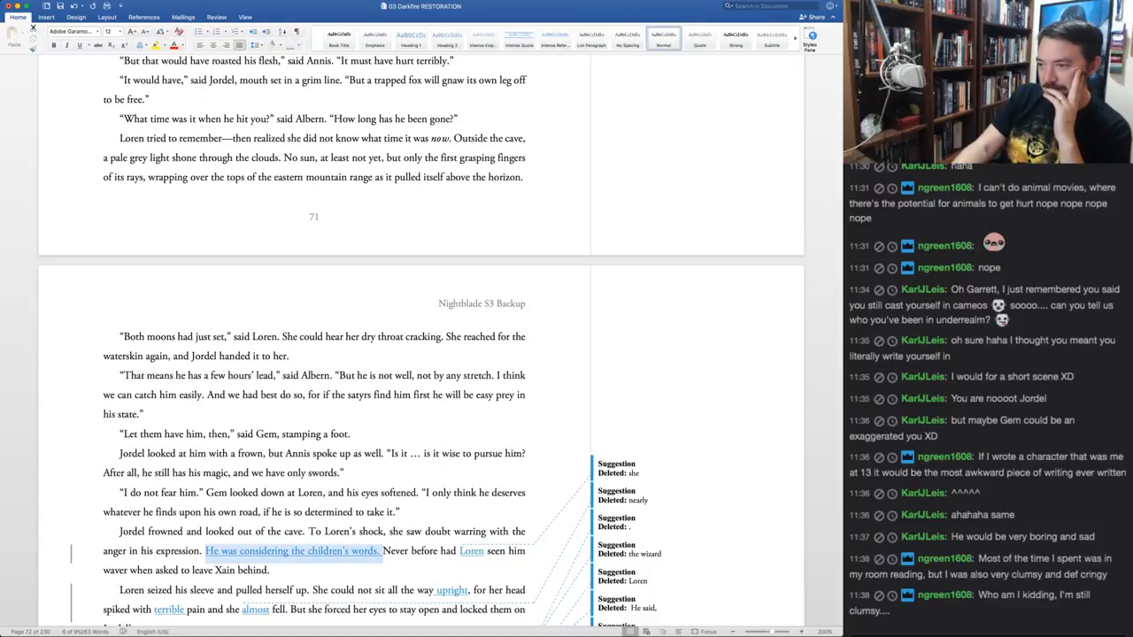
key("Delete")
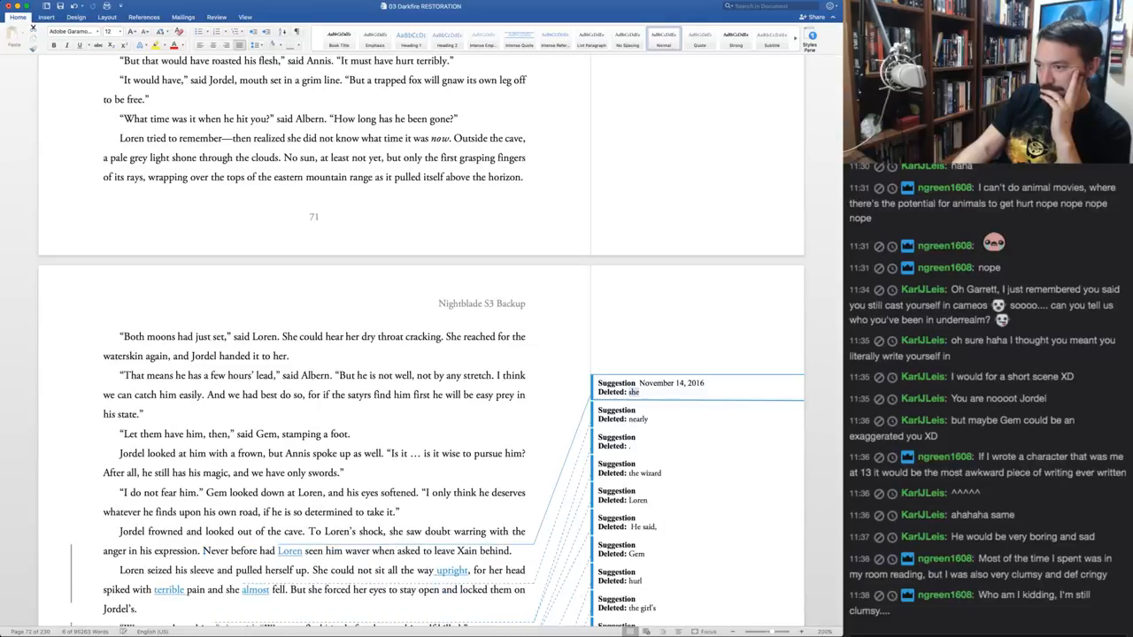
key("super+shift+a")
key("super+shift+a")
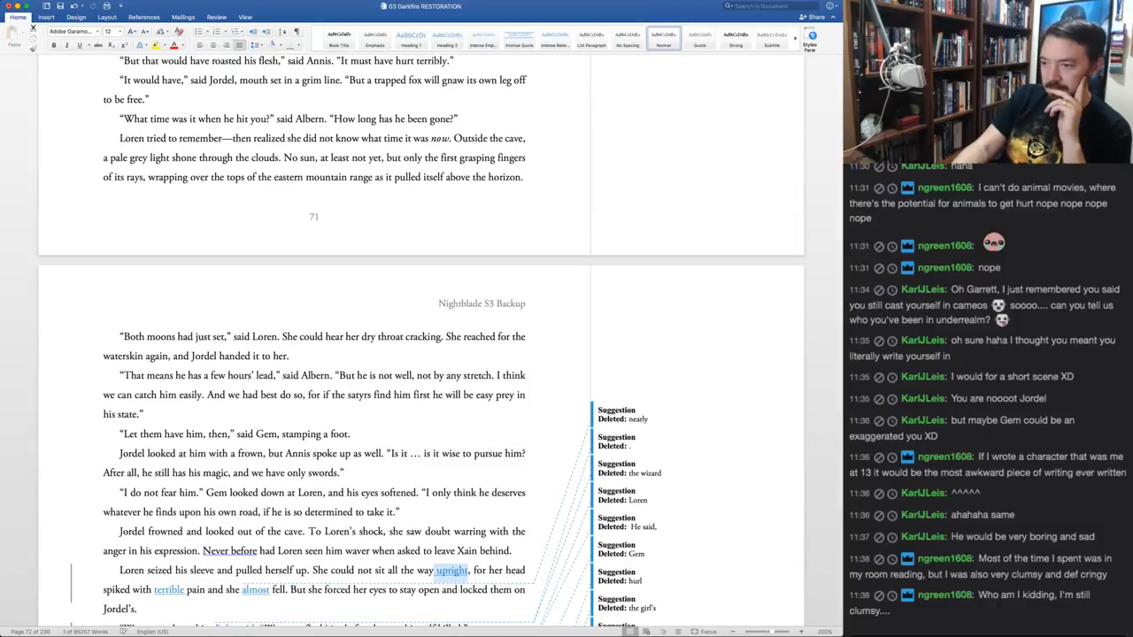
key("super+z")
key("super+z")
Restore "she" after "Never before had", and in the following paragraph accept "upright" and "terrible" and restore "nearly" over "almost"
key("super+shift+r")
key("super+shift+r")
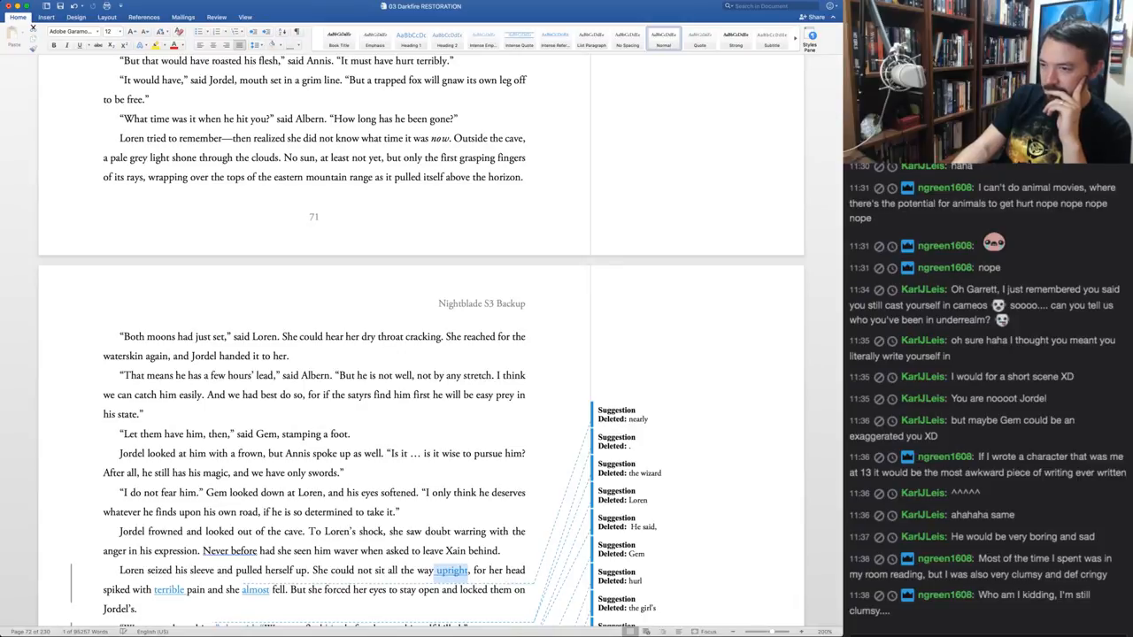
key("super+shift+a")
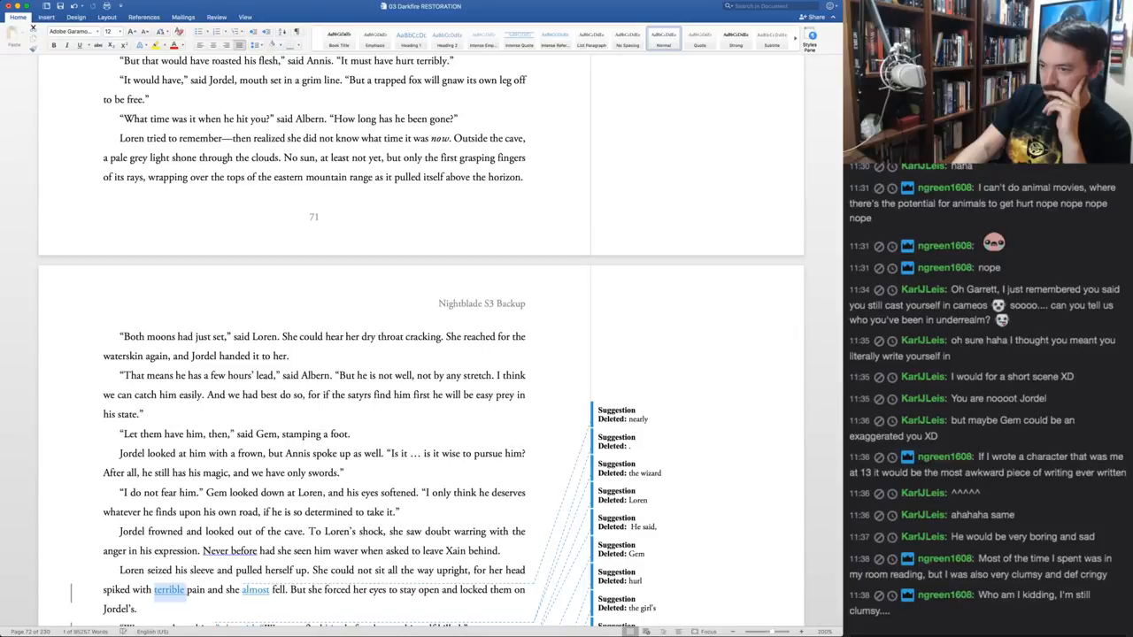
key("super+shift+a")
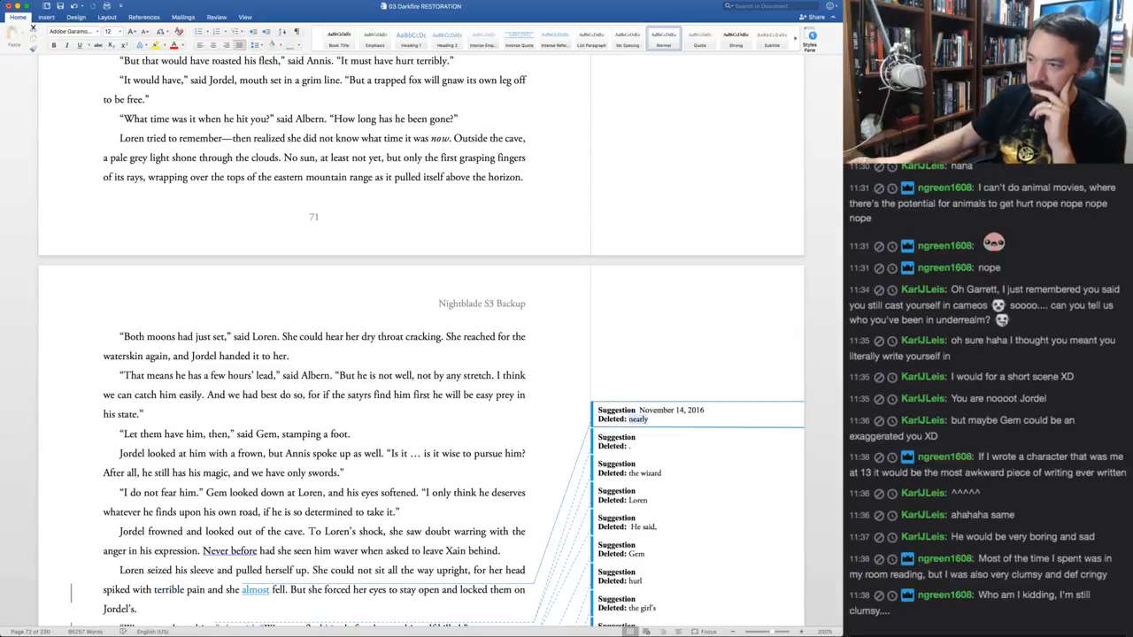
key("super+shift+r")
key("super+shift+r")
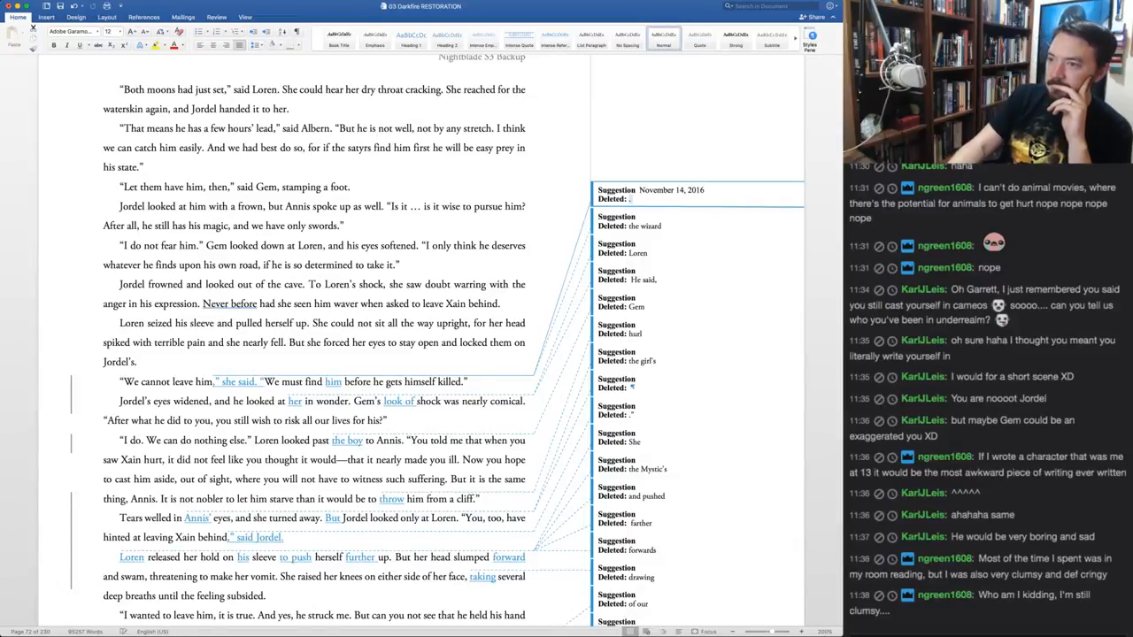
In Loren's plea and Jordel's reply, reject "she said" and "look of", accept "him" and "her", and drop "He said," before the question
key("super+shift+r")
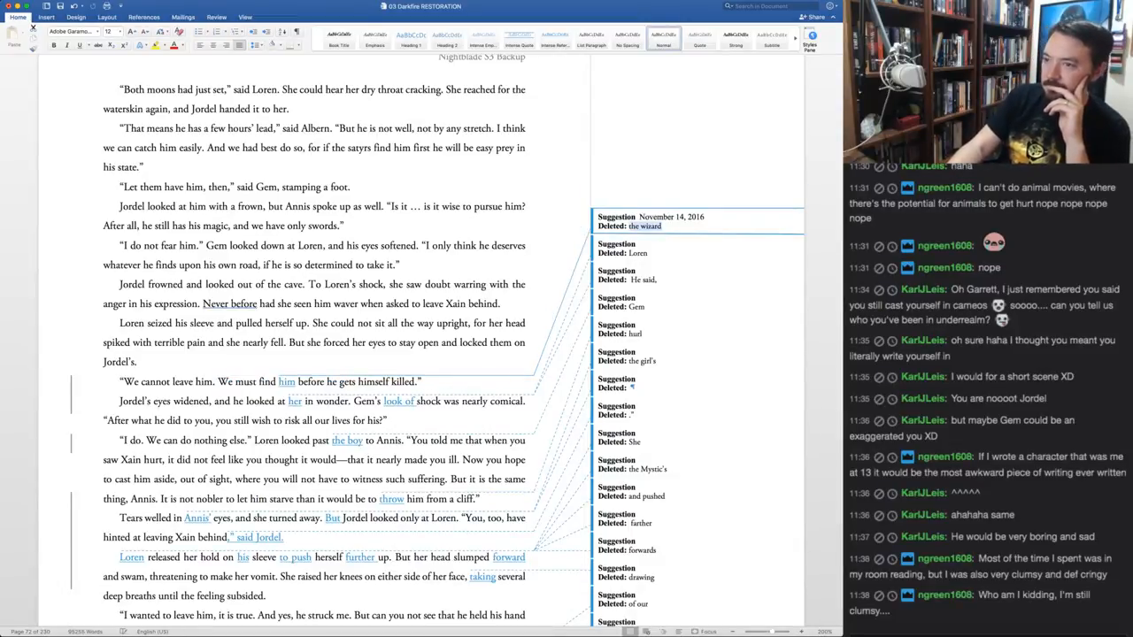
key("super+shift+r")
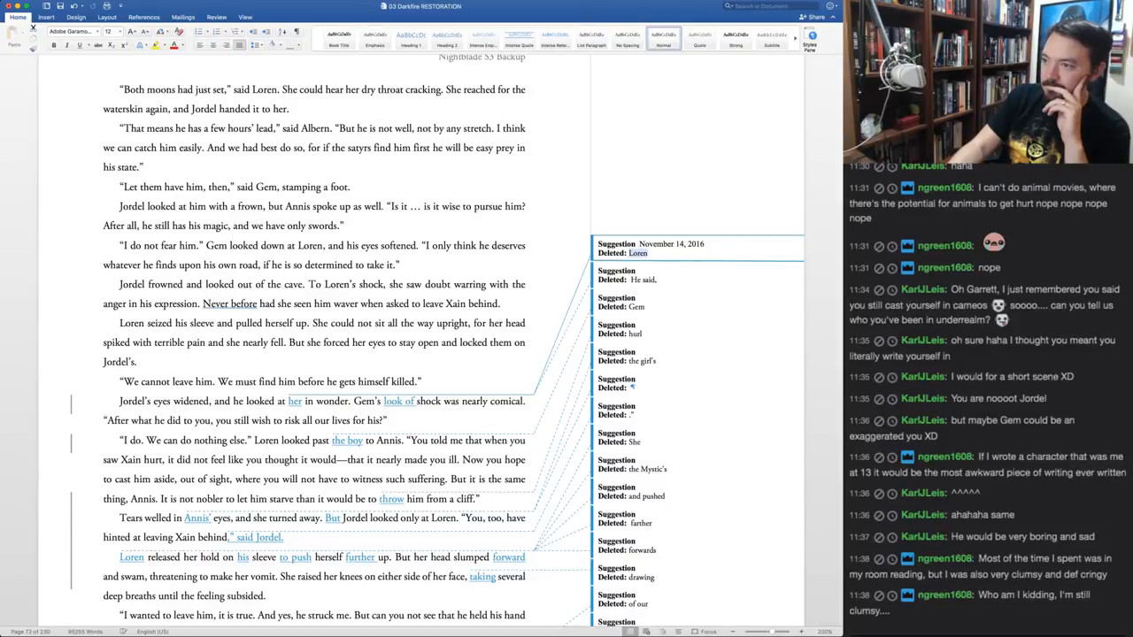
key("super+shift+r")
key("super+shift+r")
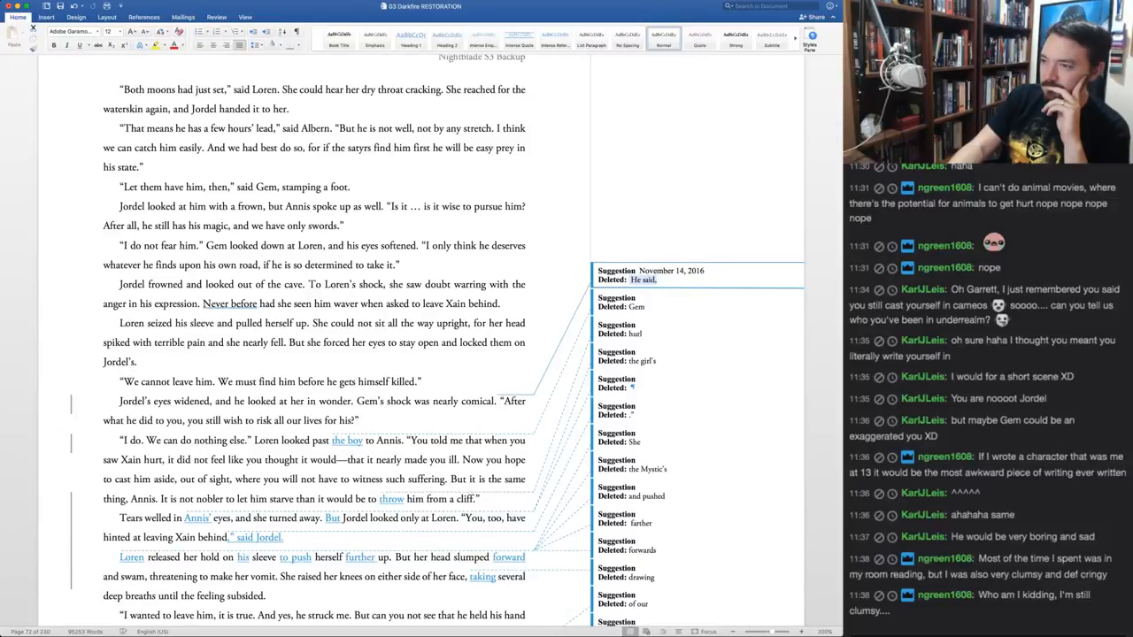
key("super+shift+r")
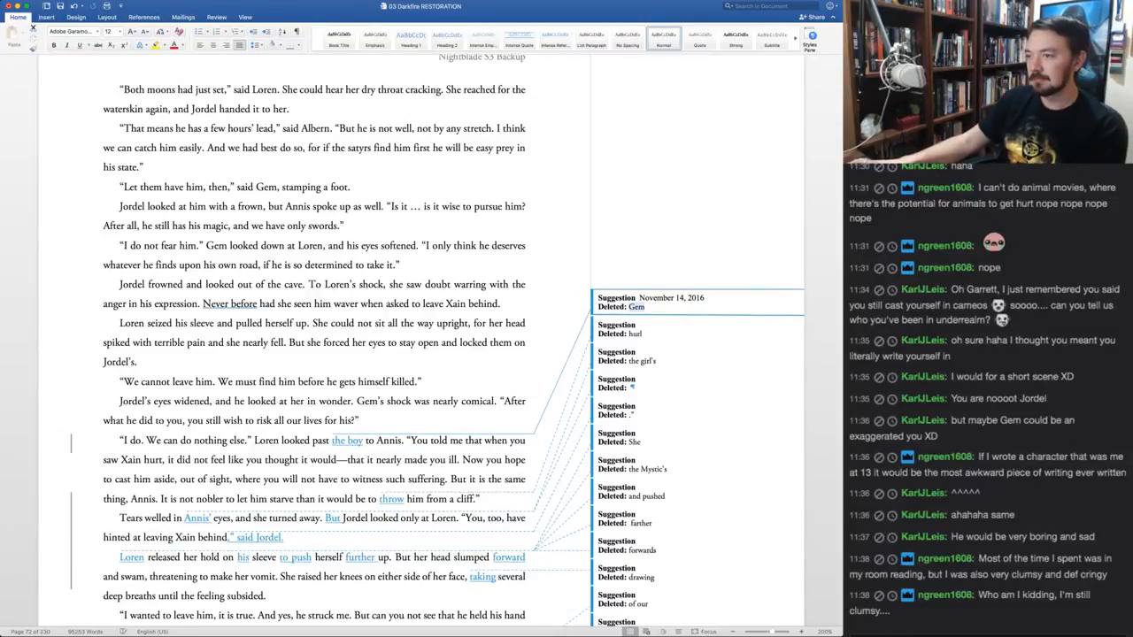
Add the dialogue tag "said the boy." after "you still wish to risk all our lives for his?"
left_click(362, 421)
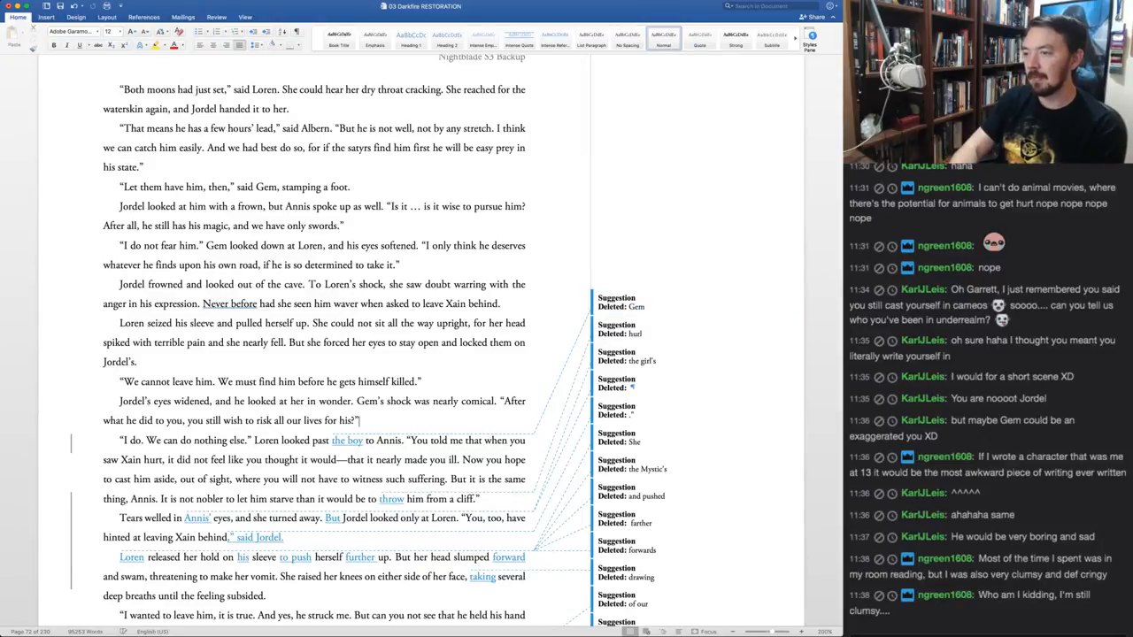
type("said J")
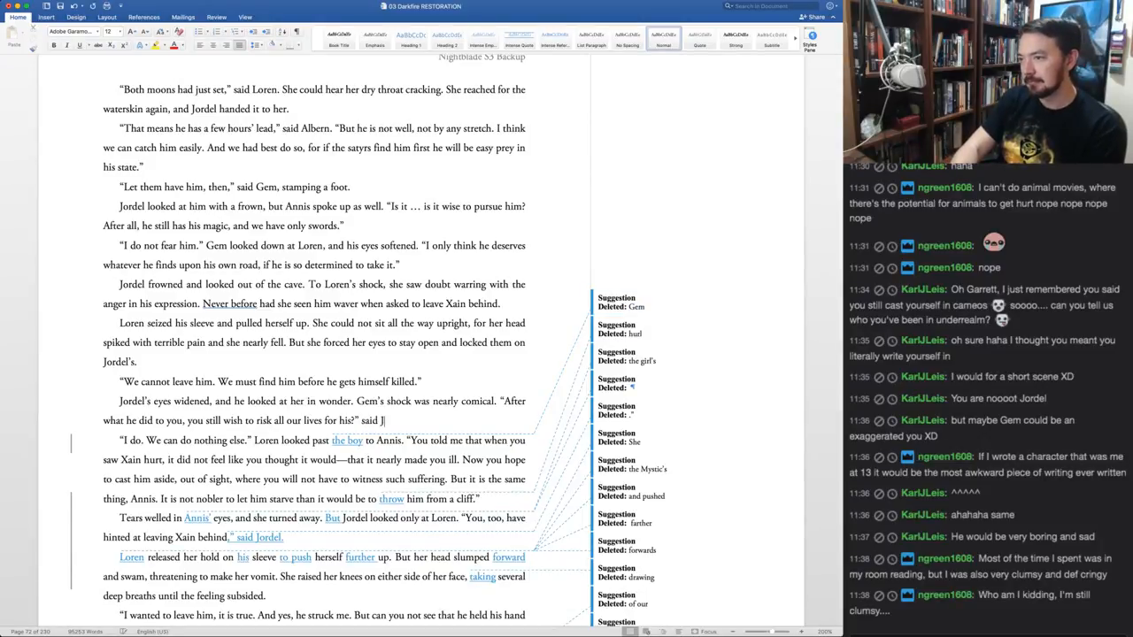
type("ordel.")
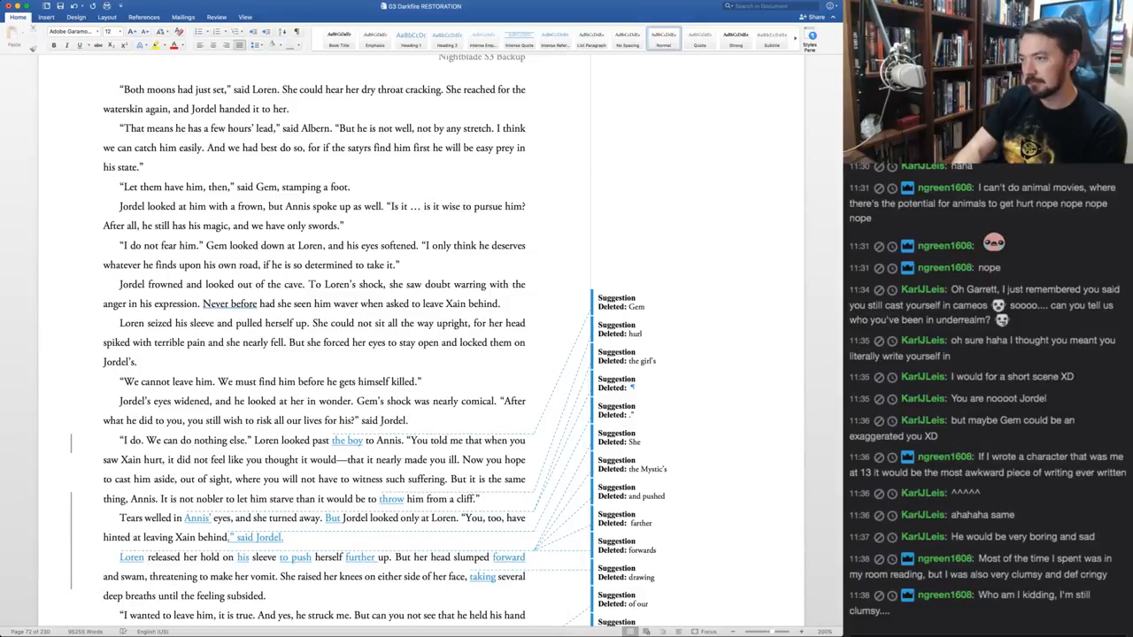
key("BackSpace")
key("BackSpace")
key("BackSpace")
key("BackSpace")
key("BackSpace")
key("BackSpace")
key("BackSpace")
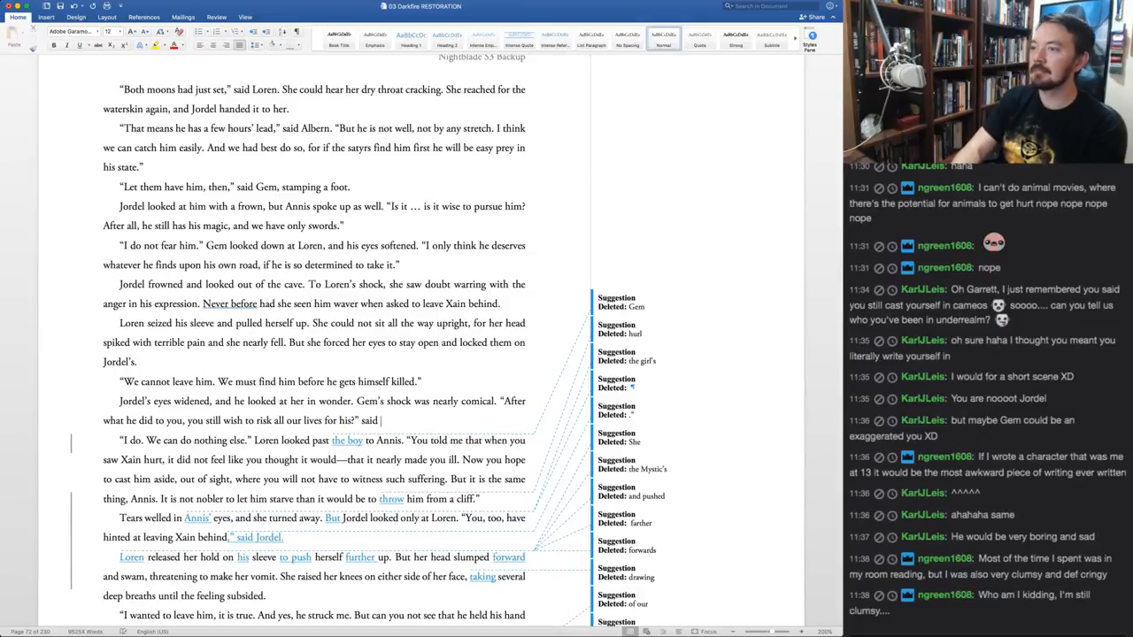
type("the boy.")
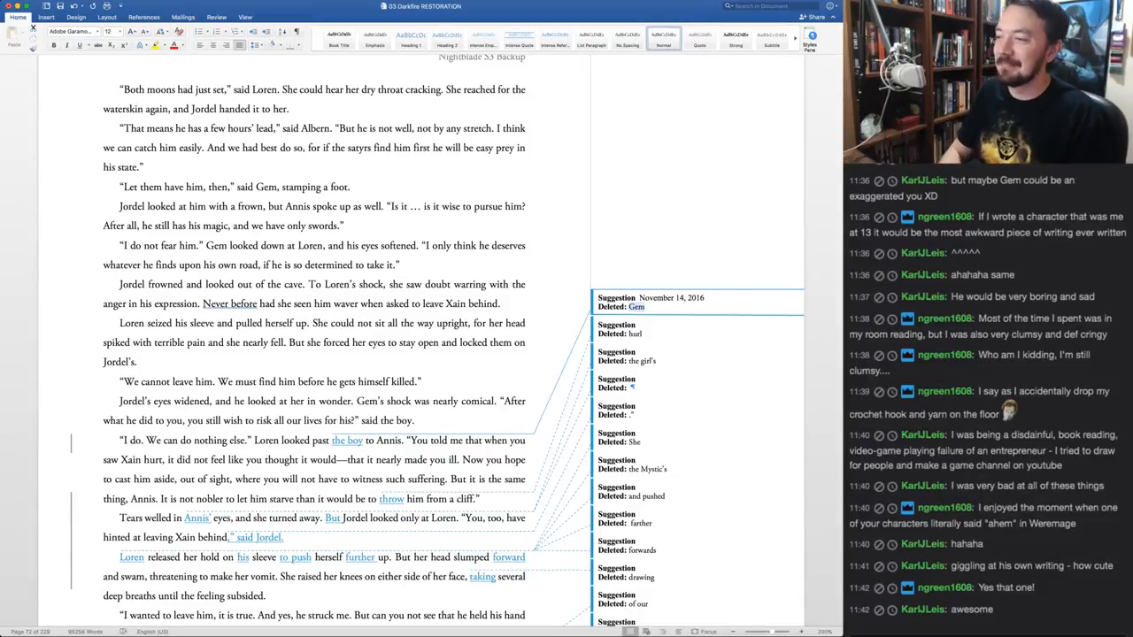
In Loren's speech to Annis, restore "Gem" over "the boy" and "hurl" over "throw"
left_click(356, 401)
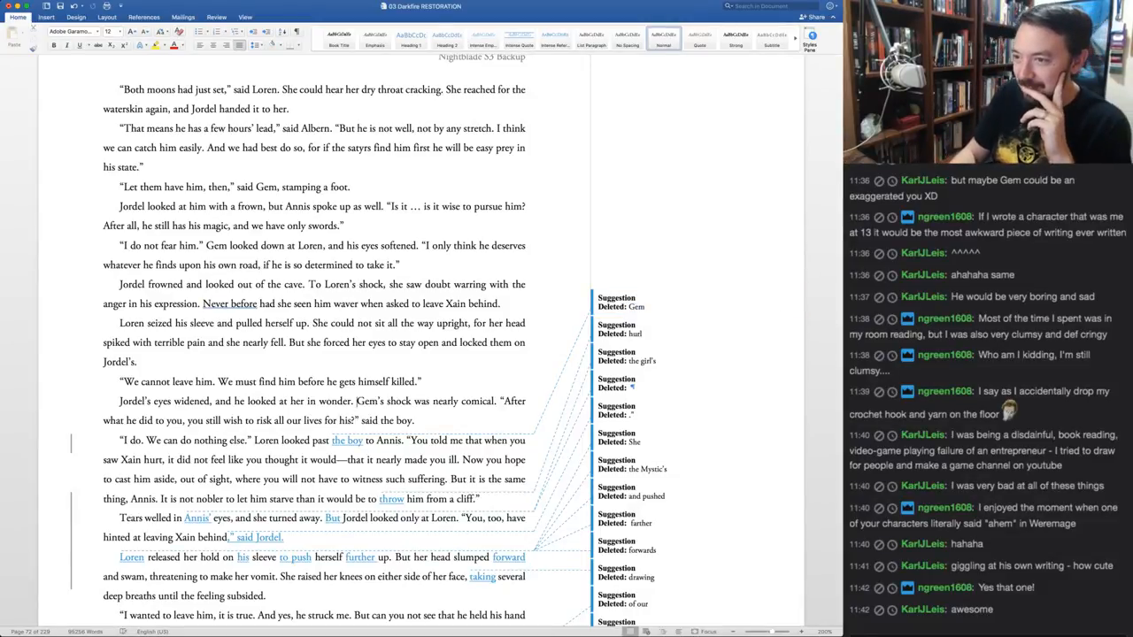
left_click(636, 307)
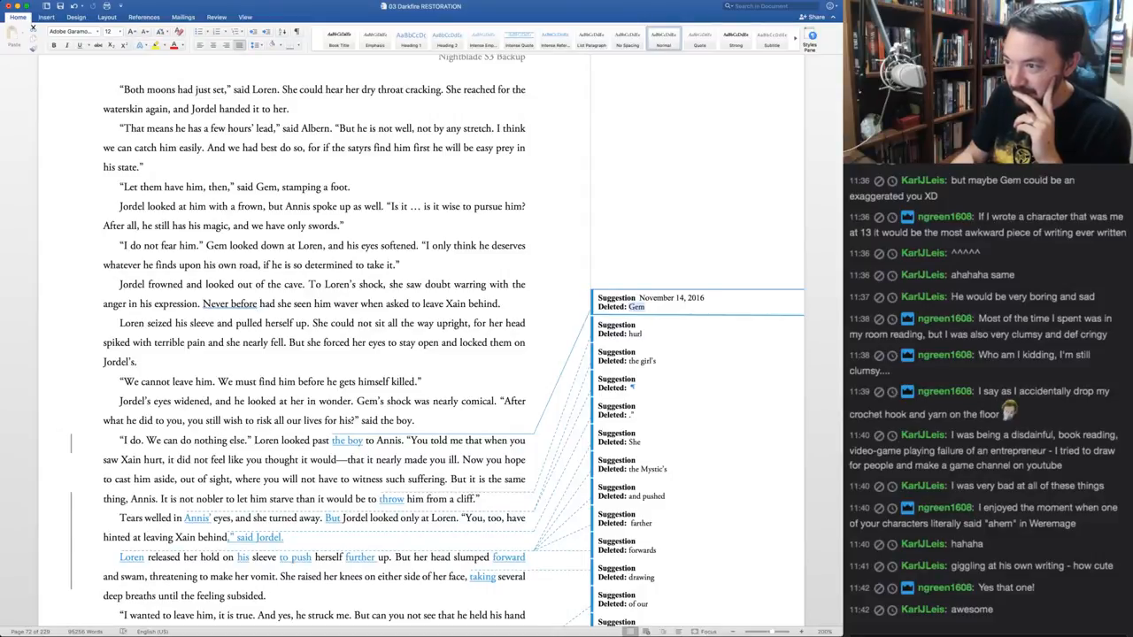
key("super+shift+r")
key("super+shift+r")
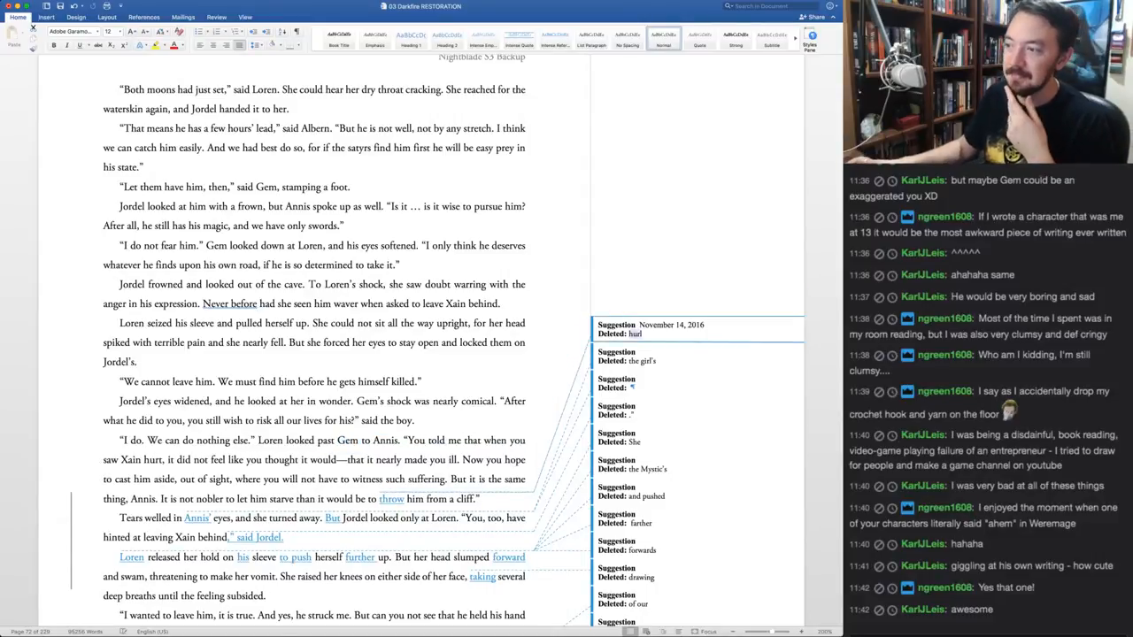
scroll(315, 354, "down", 2)
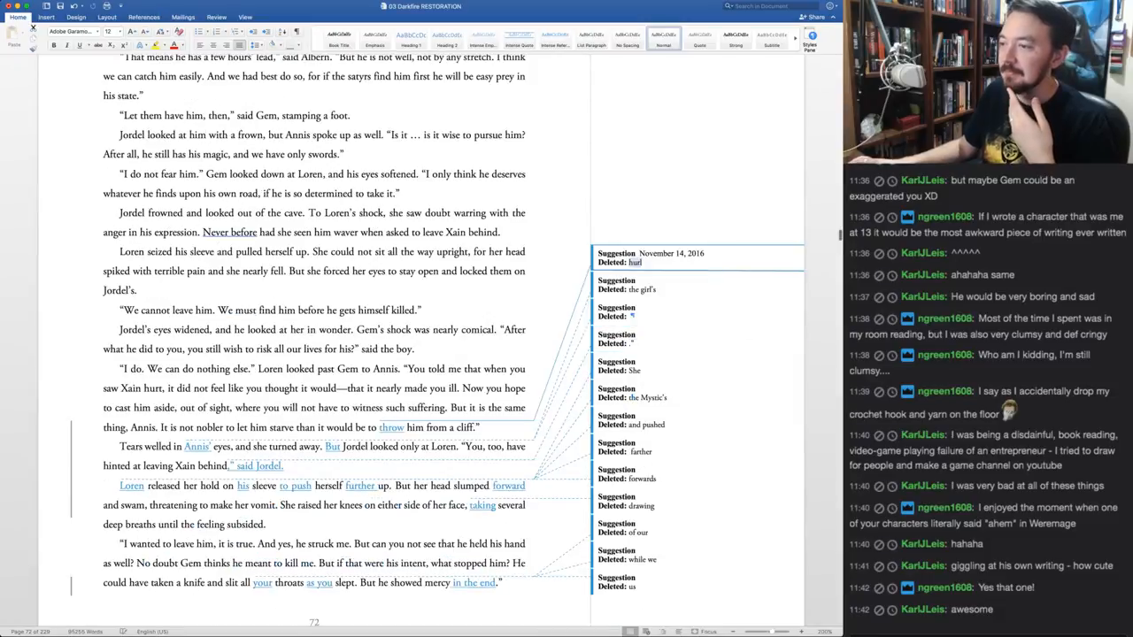
scroll(314, 354, "down", 2)
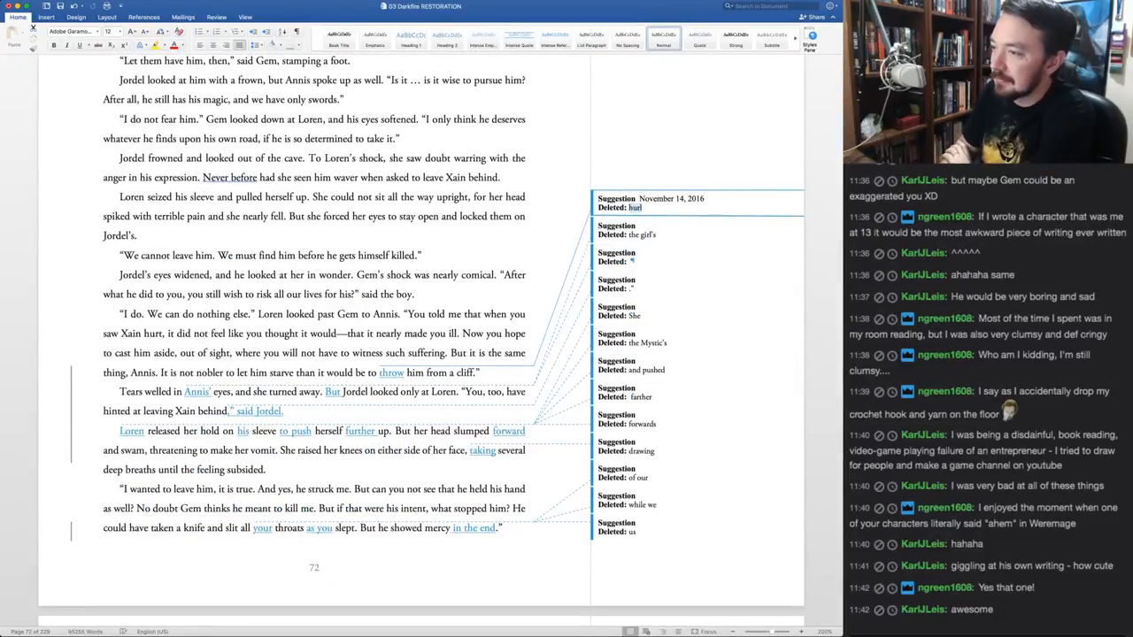
key("ctrl+alt+r")
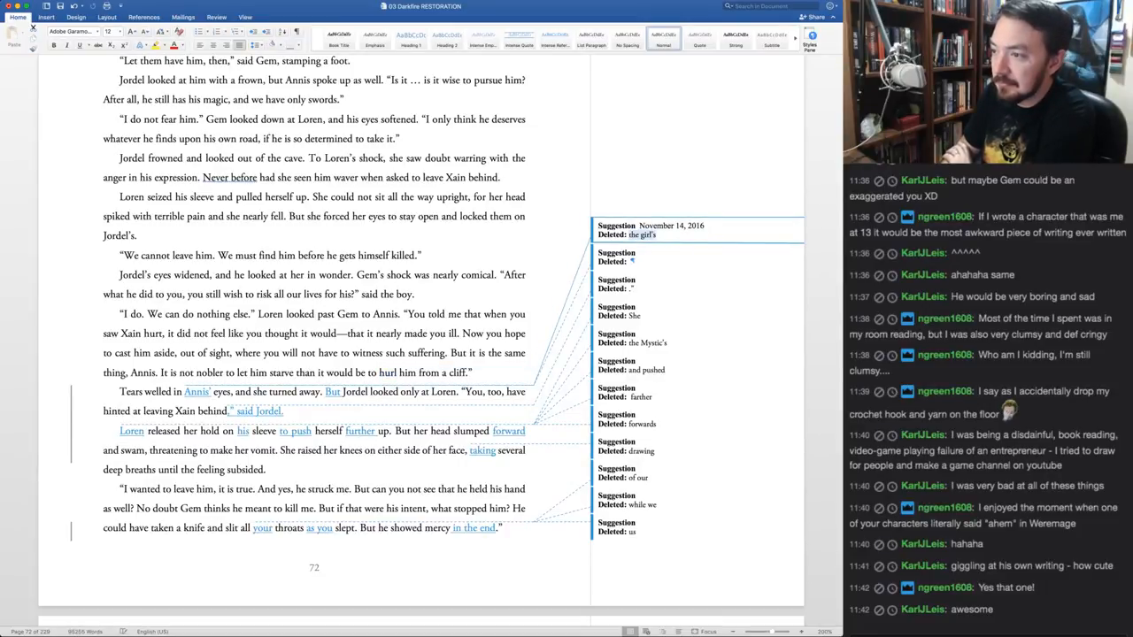
Below Loren's speech, accept "Annis'" and "But", and reword the tag after "leaving Xain behind" as "he said."
key("ctrl+alt+a")
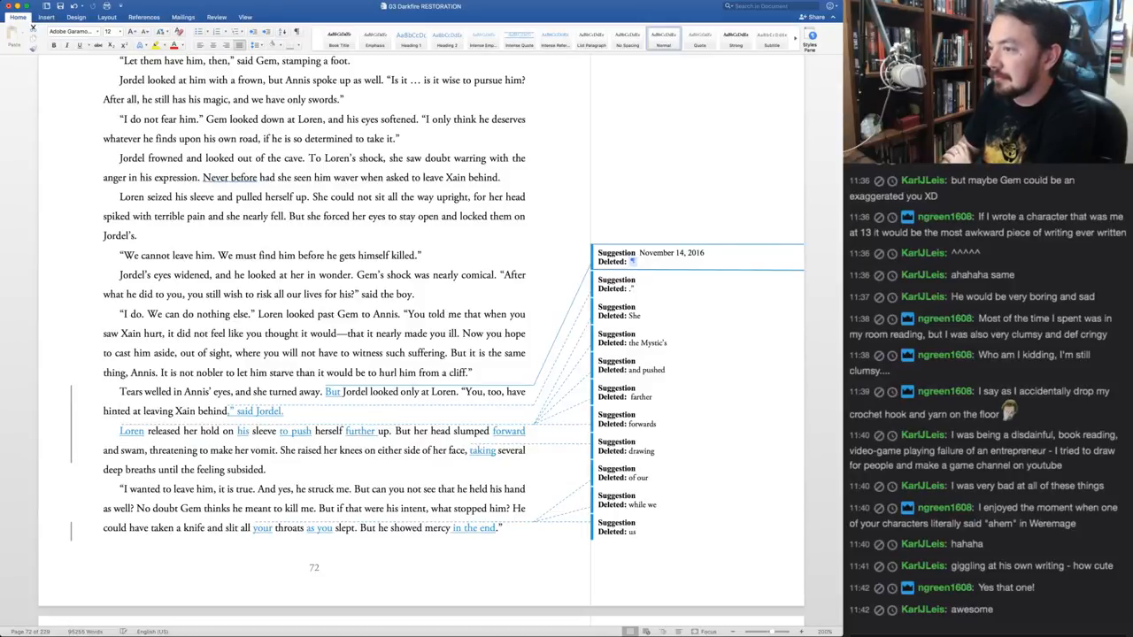
key("ctrl+alt+a")
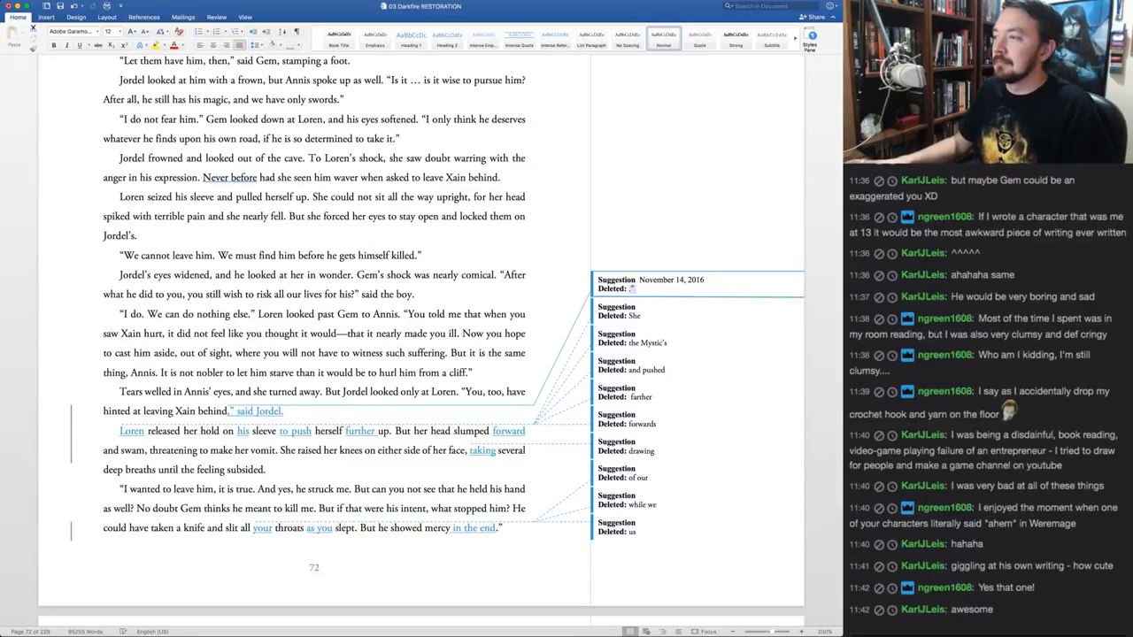
key("Right")
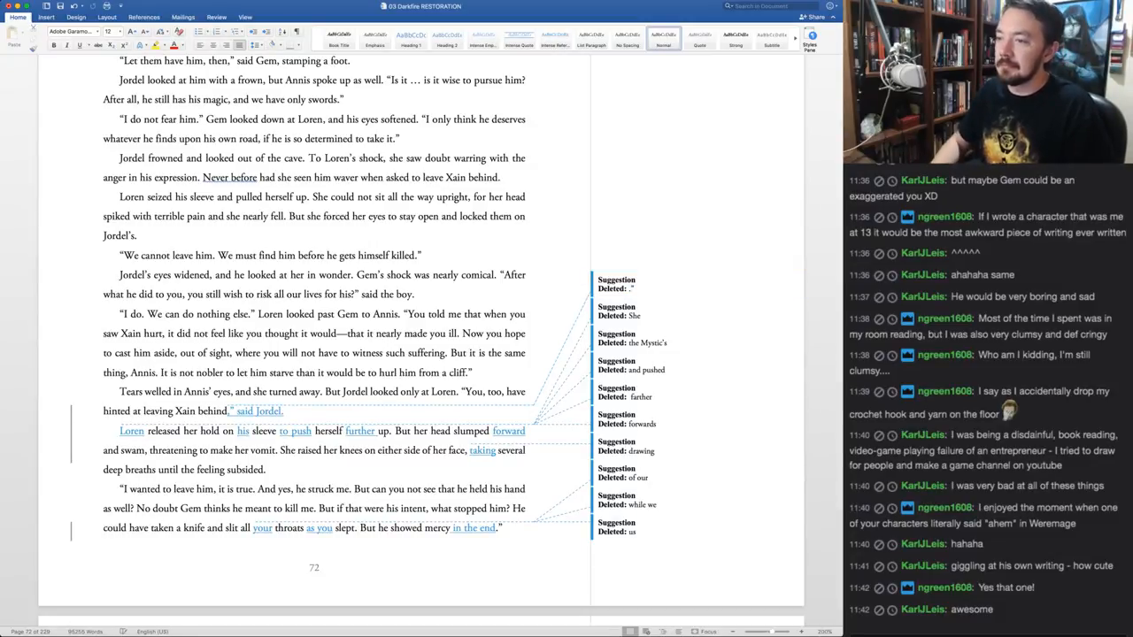
type("he")
key("alt+Right")
key("alt+shift+Right")
key("BackSpace")
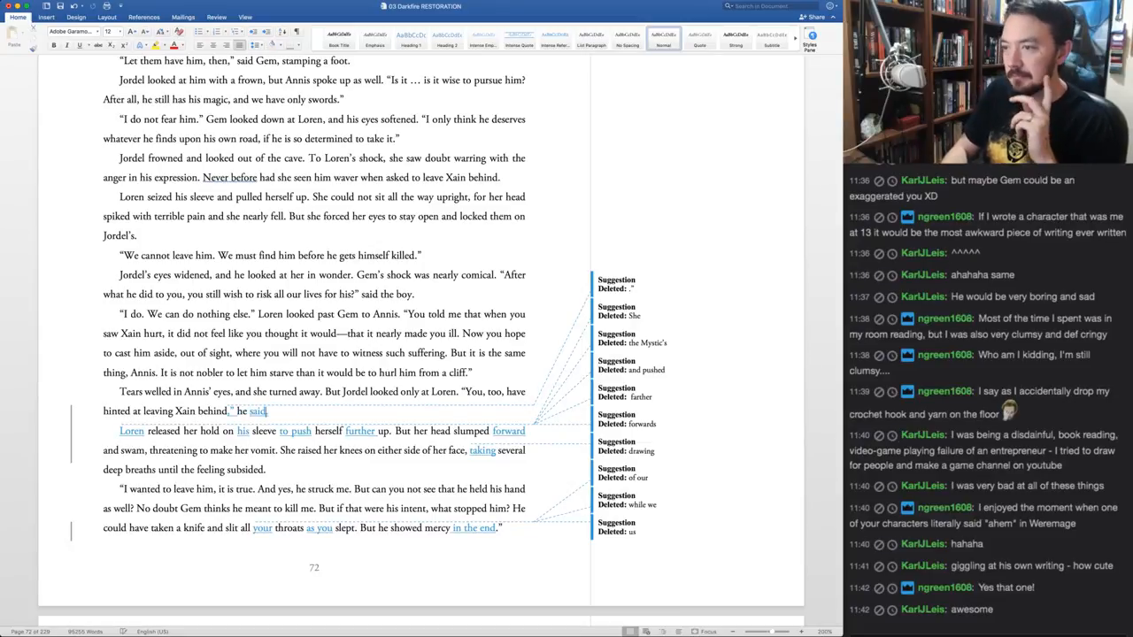
Accept the tracked comma, closing quotation mark and "said." that end the "leaving Xain behind" line
key("alt+Left")
key("alt+Left")
key("alt+Left")
key("super+alt+a")
key("super+alt+a")
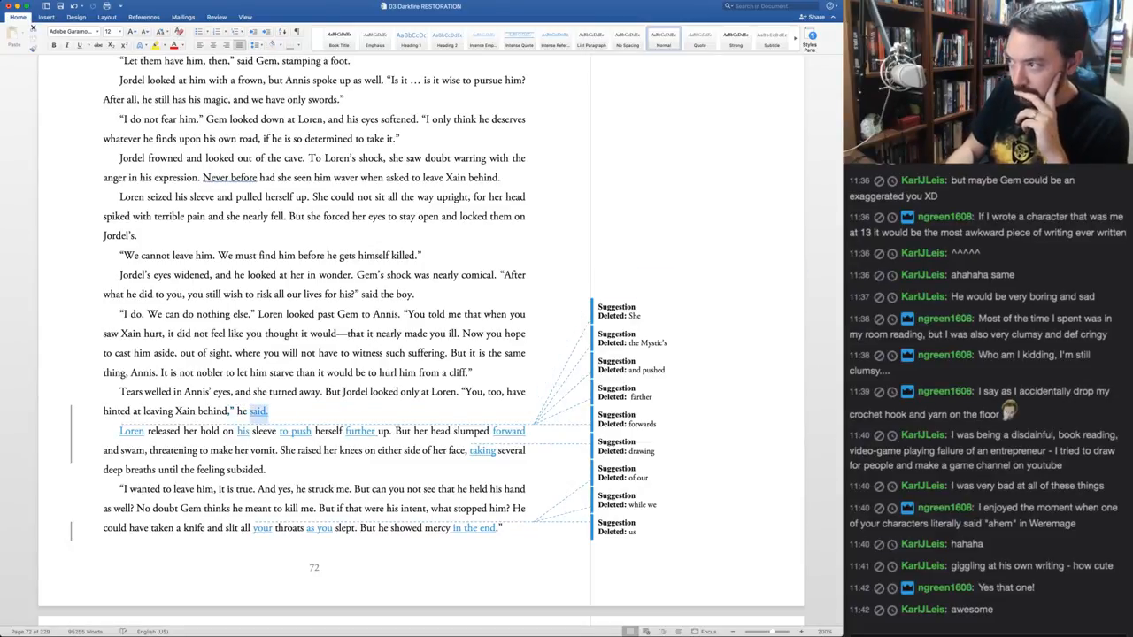
key("super+alt+a")
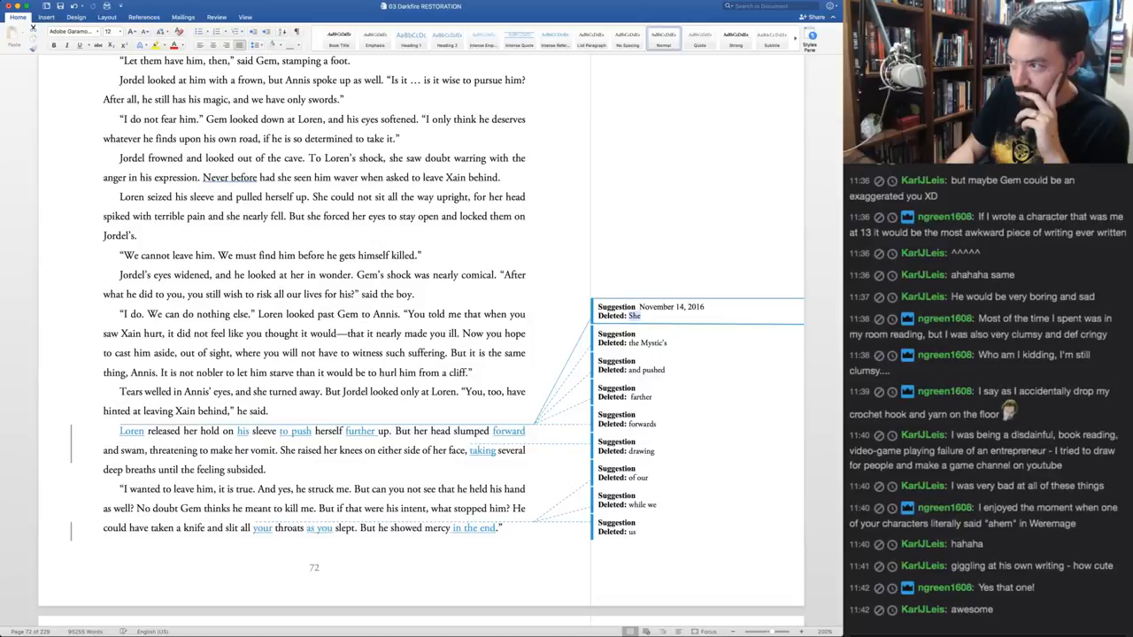
In the sentence about releasing Jordel's sleeve, restore "She" over "Loren" and accept "his" and "to push"
key("super+alt+r")
key("super+alt+r")
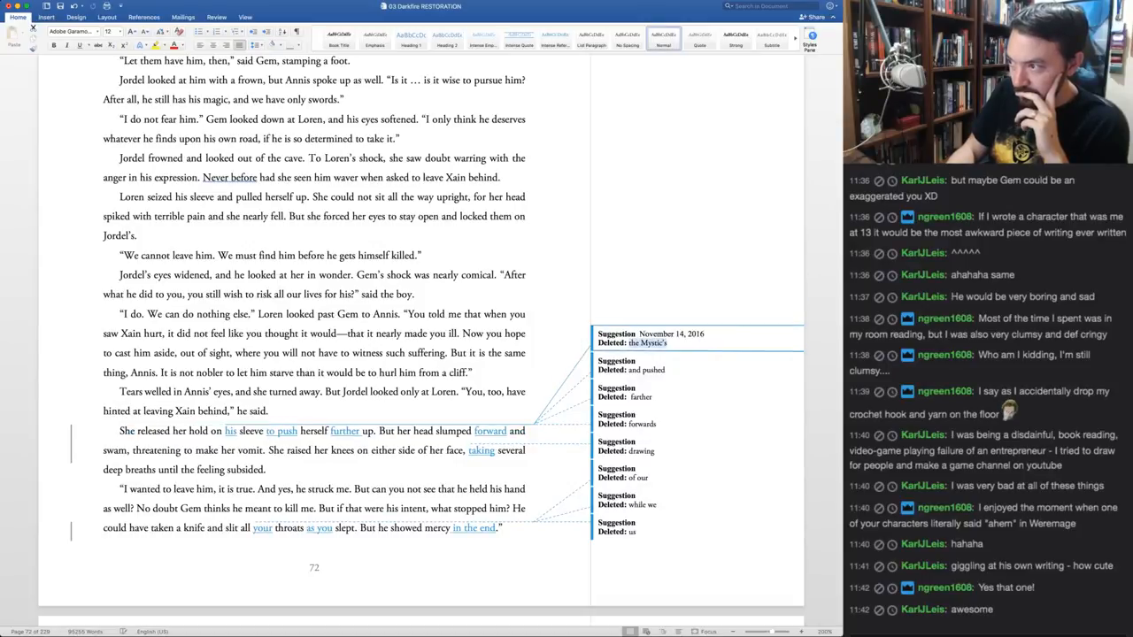
key("super+alt+a")
key("super+alt+a")
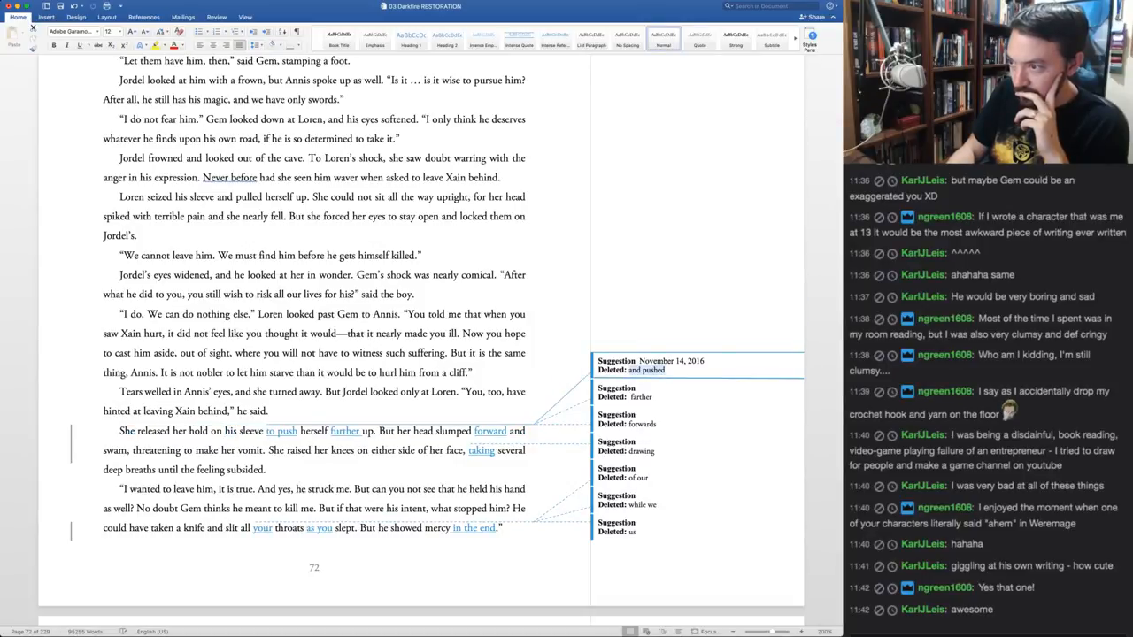
key("super+alt+a")
key("super+alt+a")
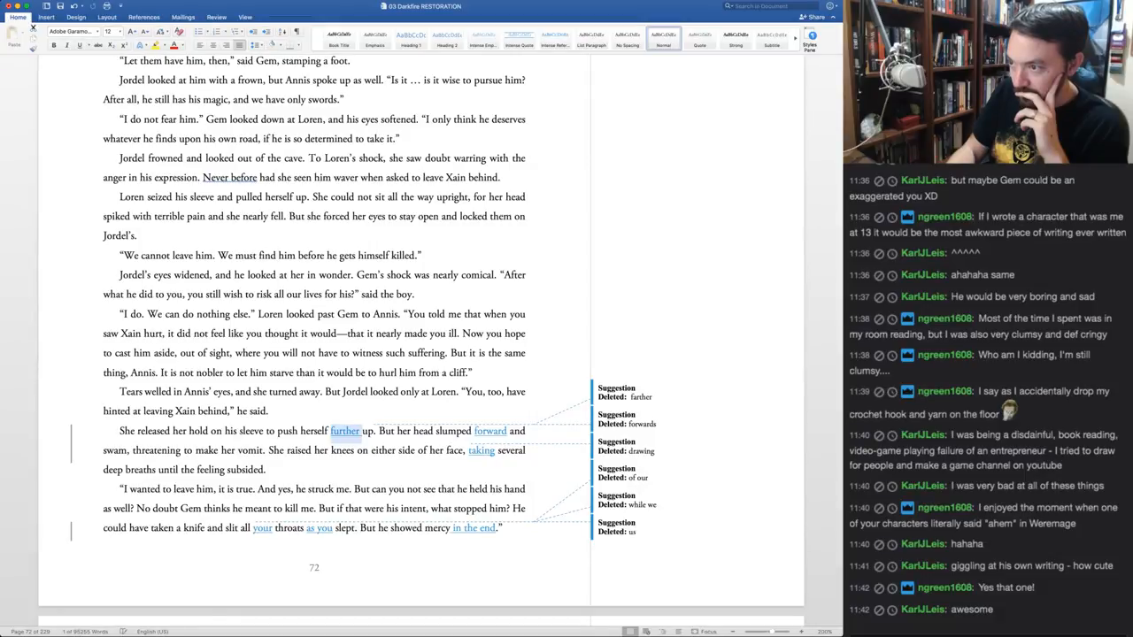
In the same paragraph, replace "further" with "farther", restore "forwards" over "forward", and accept "taking" over "drawing"
key("super+alt+r")
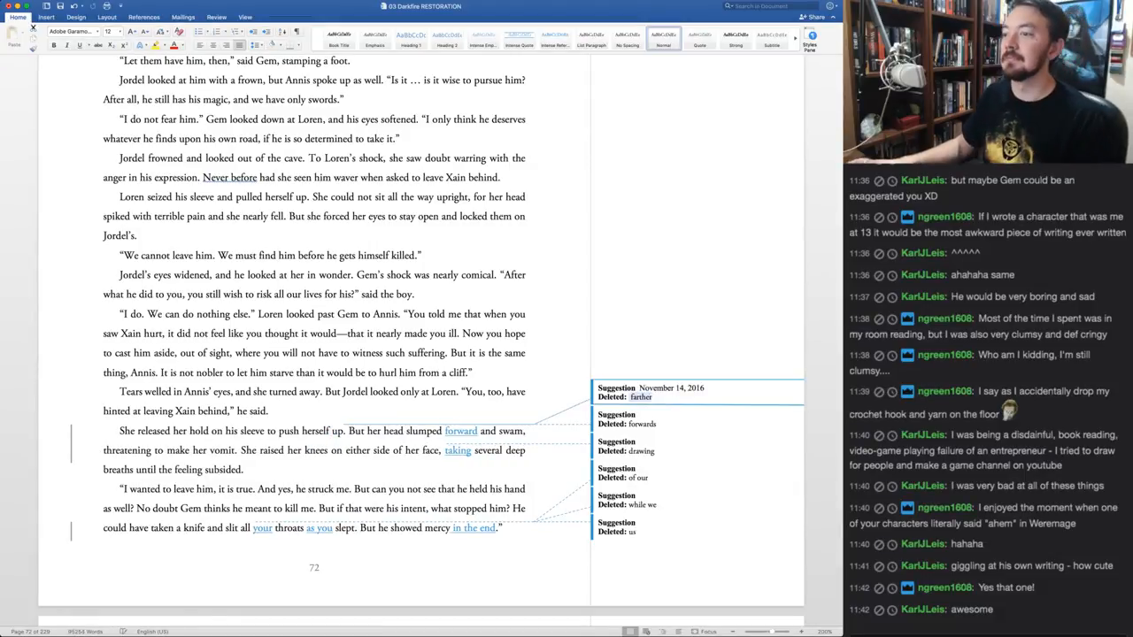
left_click(332, 431)
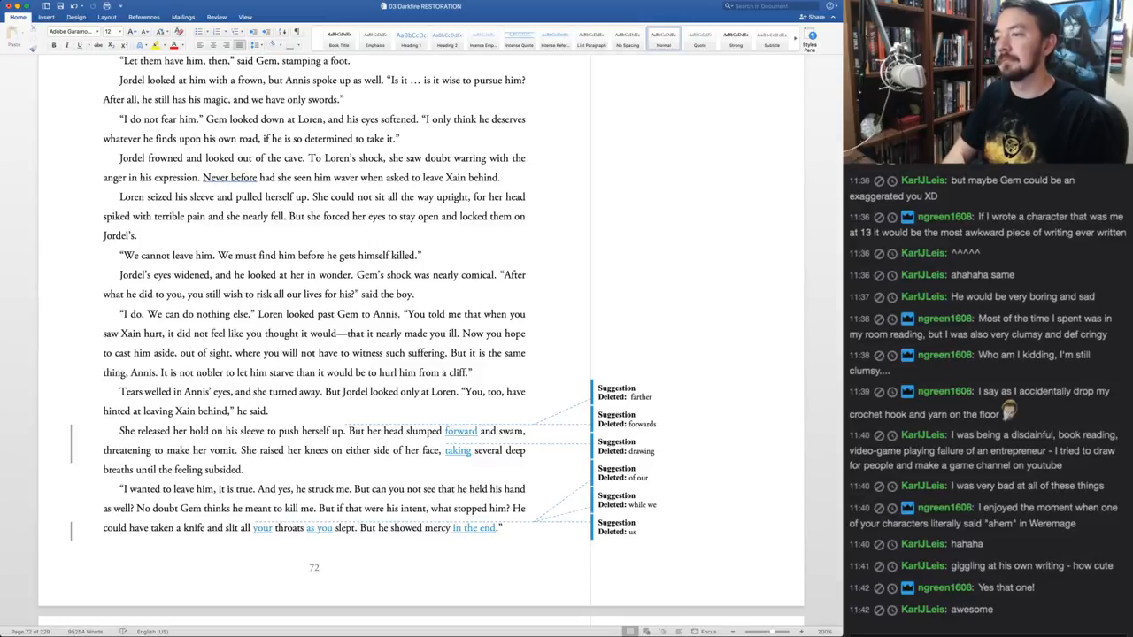
type("farther")
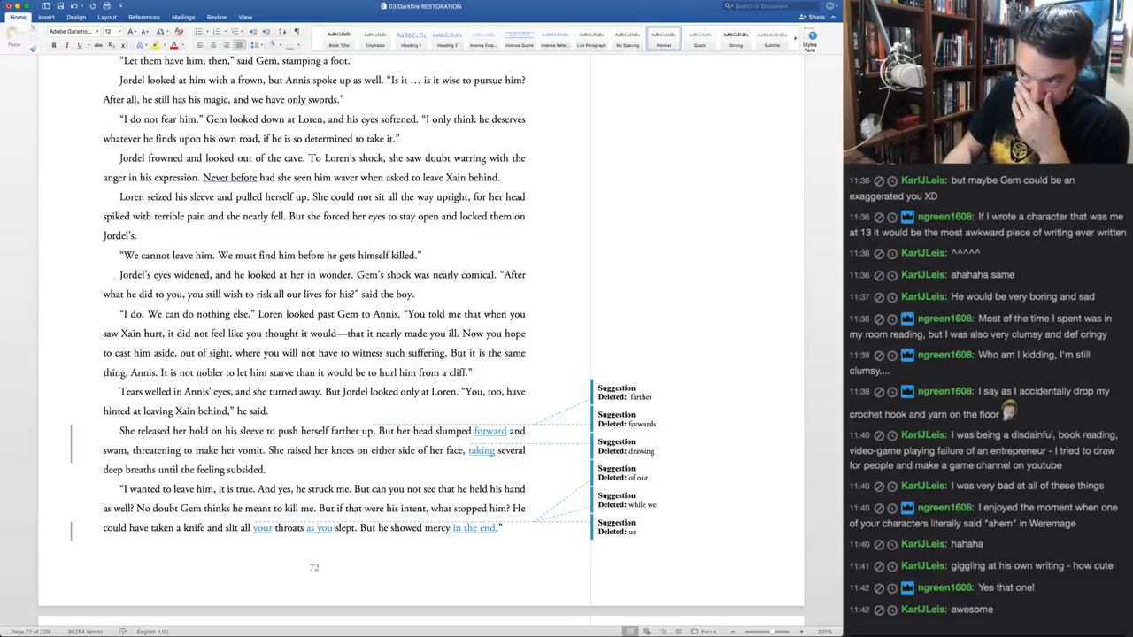
key("super+alt+a")
key("super+alt+a")
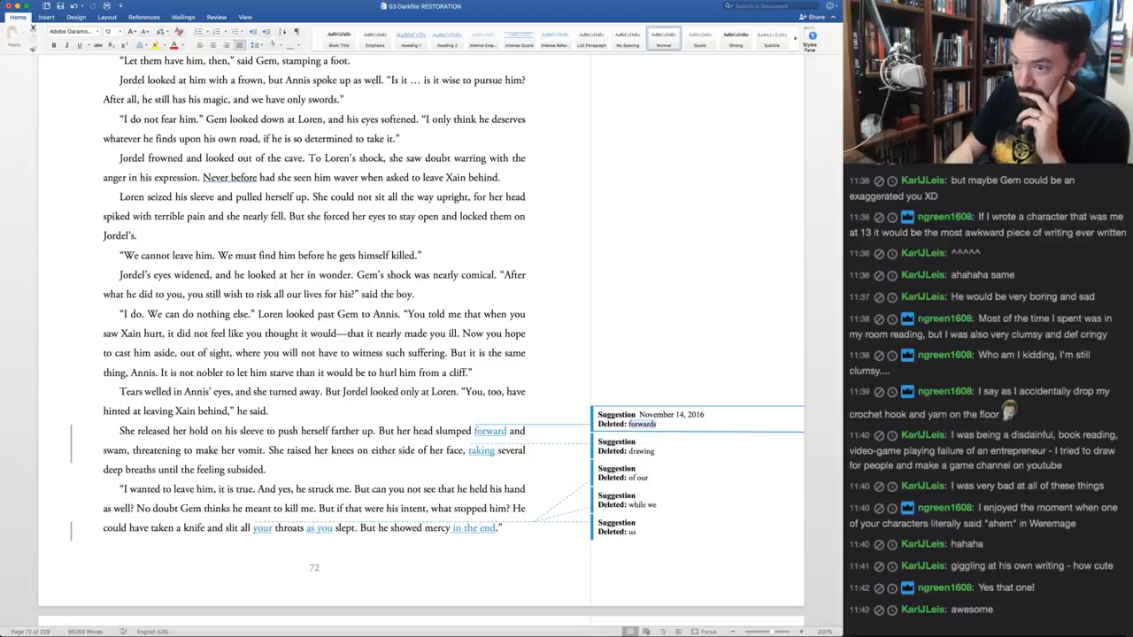
key("super+alt+a")
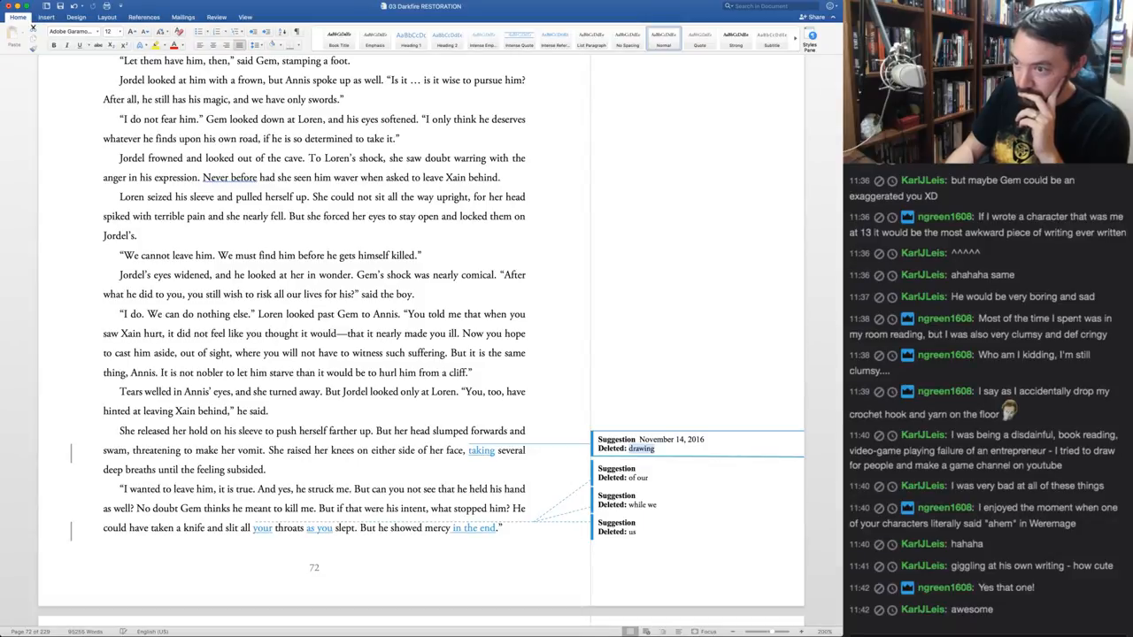
key("super+alt+a")
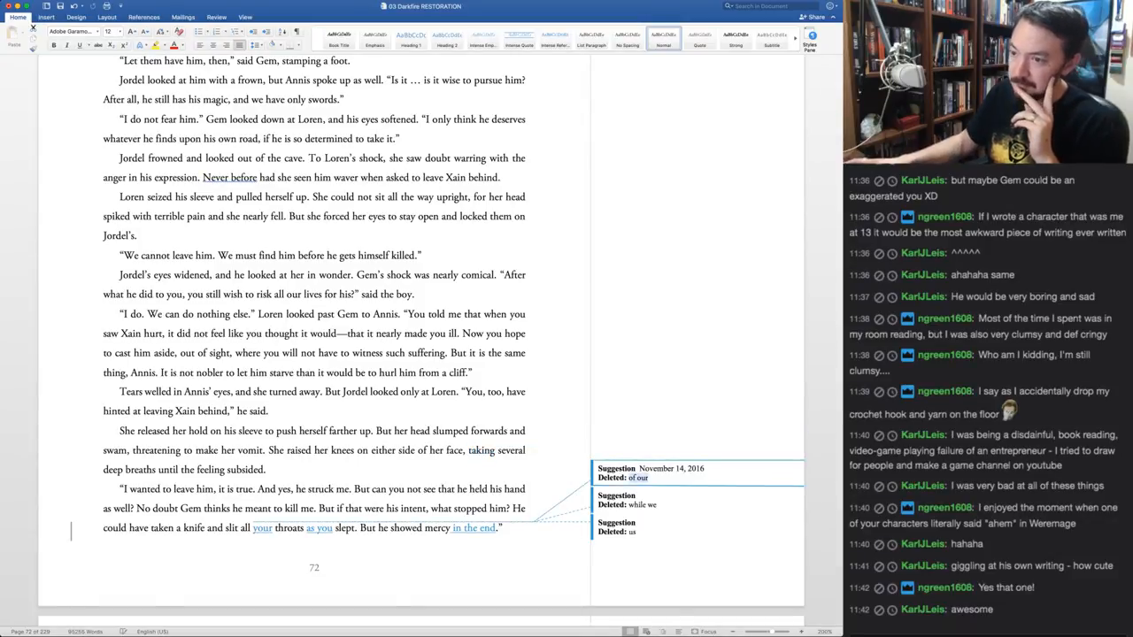
At the end of Loren's "I wanted to leave him" speech, accept "your", "as you" and "in the end"
scroll(421, 336, "down", 4)
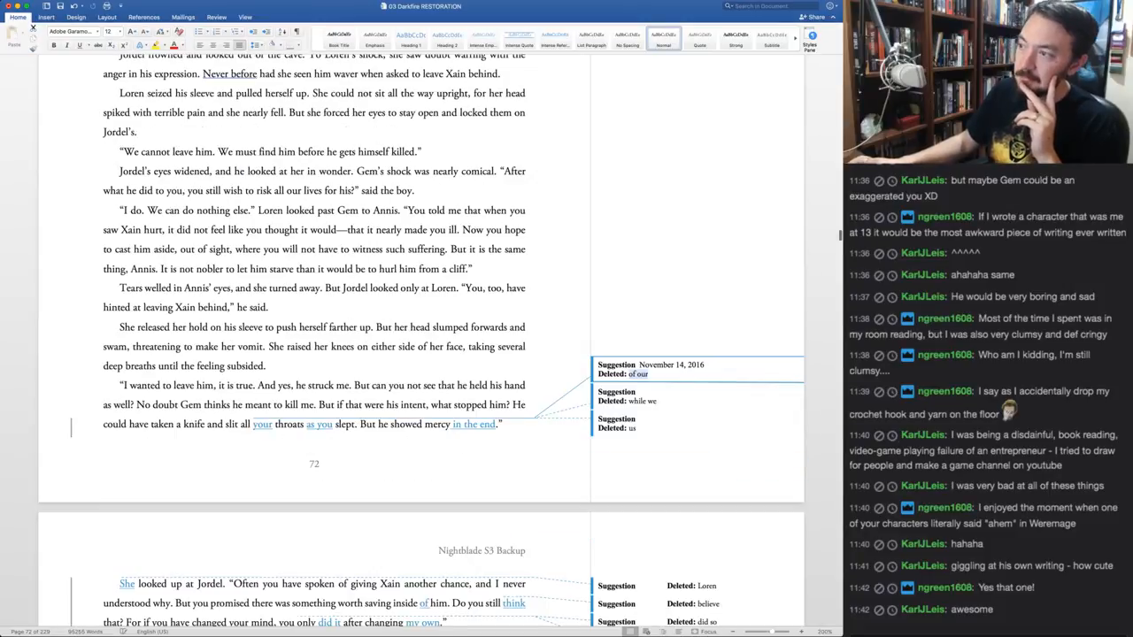
scroll(421, 336, "down", 3)
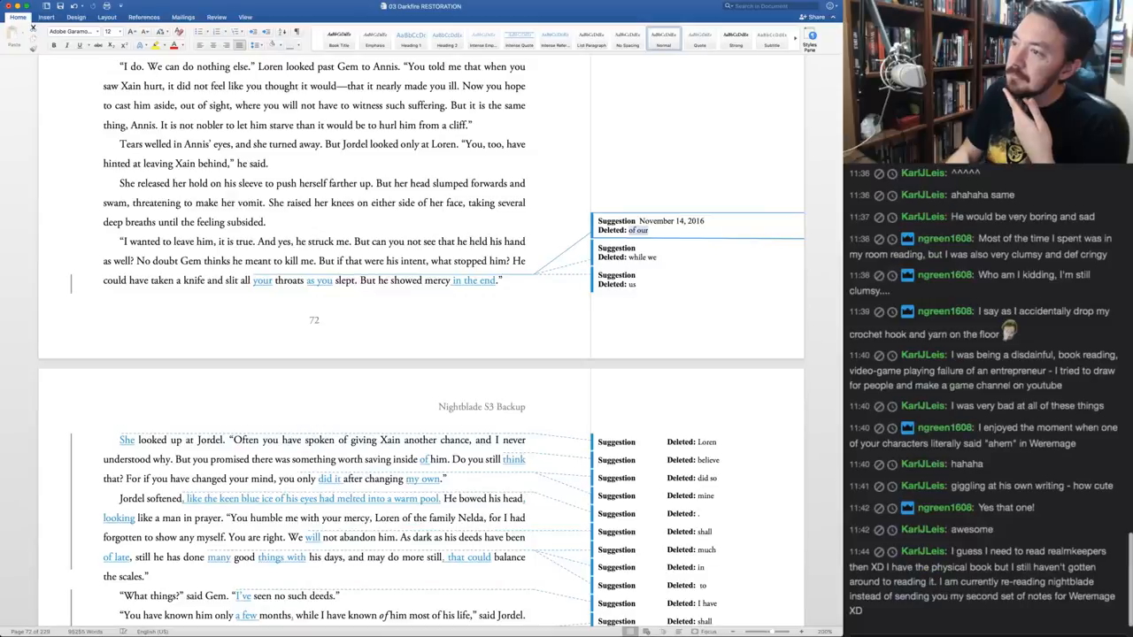
key("super+alt+a")
key("super+alt+a")
key("super+alt+a")
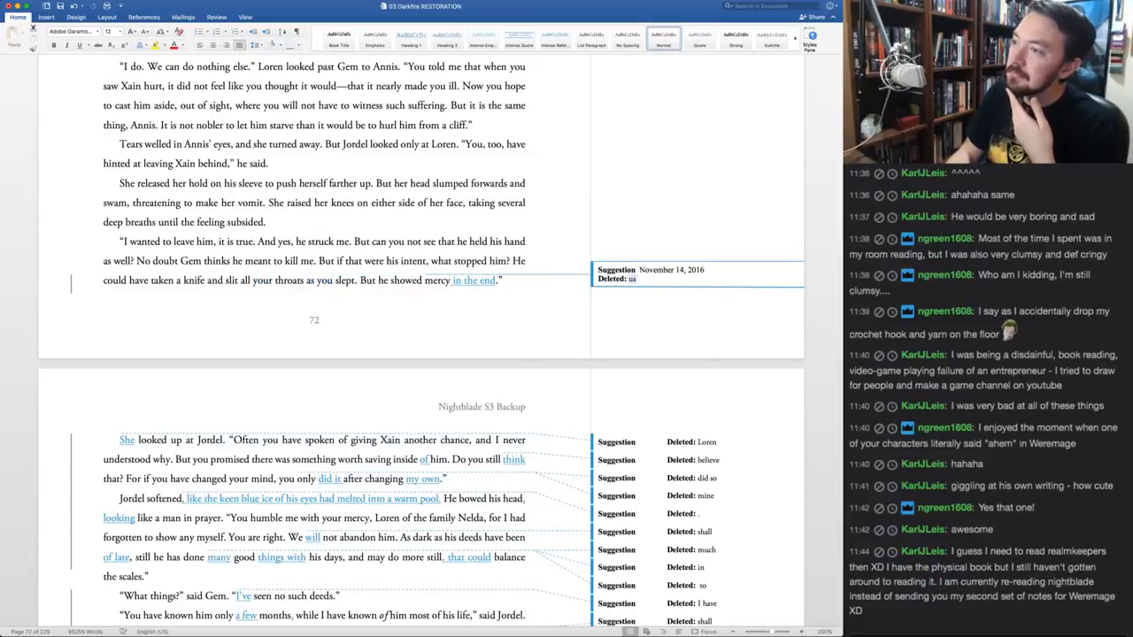
key("super+alt+a")
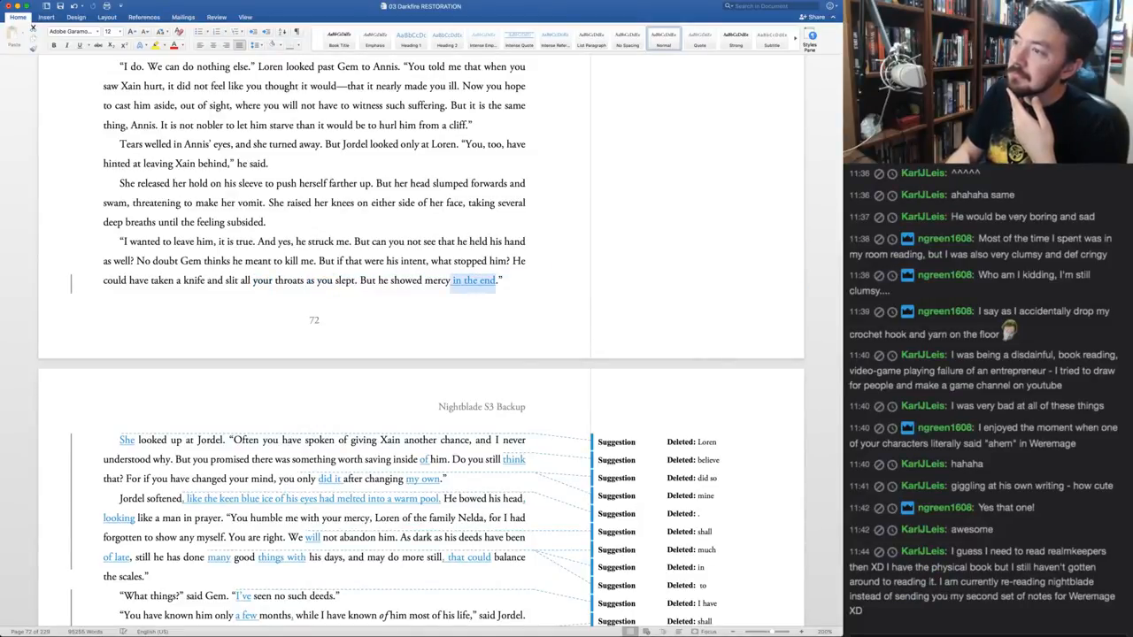
key("super+alt+a")
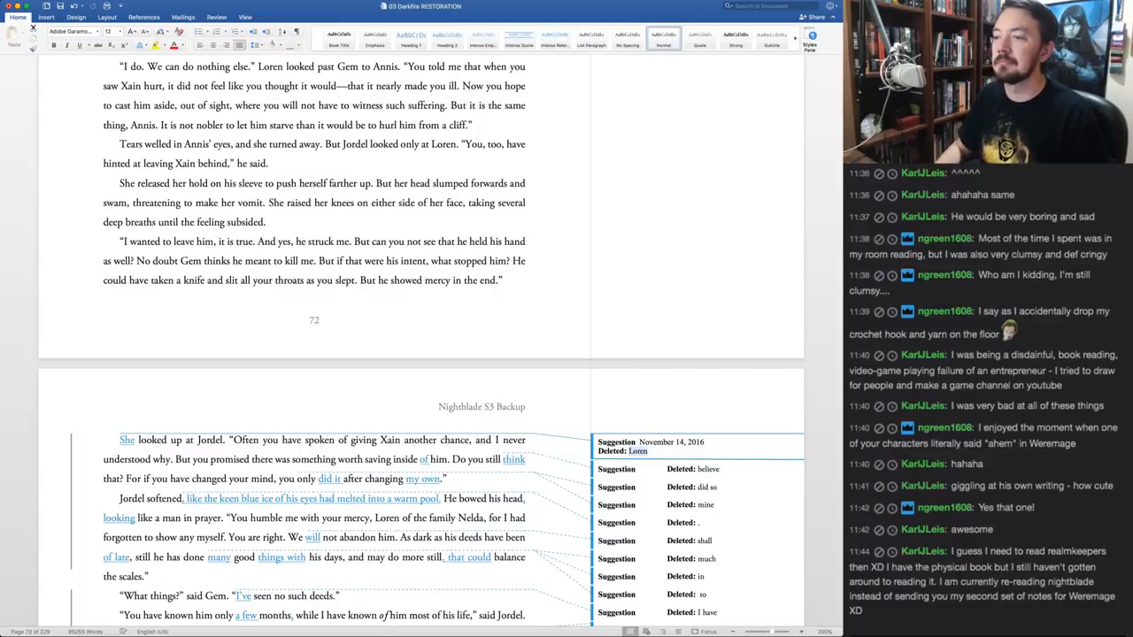
Delete "She looked up at Jordel." with its surrounding quotation marks and paragraph break, so "Often you have spoken" continues Loren's speech
left_click(233, 440)
key("alt+shift+Left")
key("alt+shift+Left")
key("alt+shift+Left")
key("alt+shift+Left")
key("alt+shift+Left")
key("alt+shift+Left")
key("alt+shift+Left")
key("alt+shift+Left")
key("alt+shift+Left")
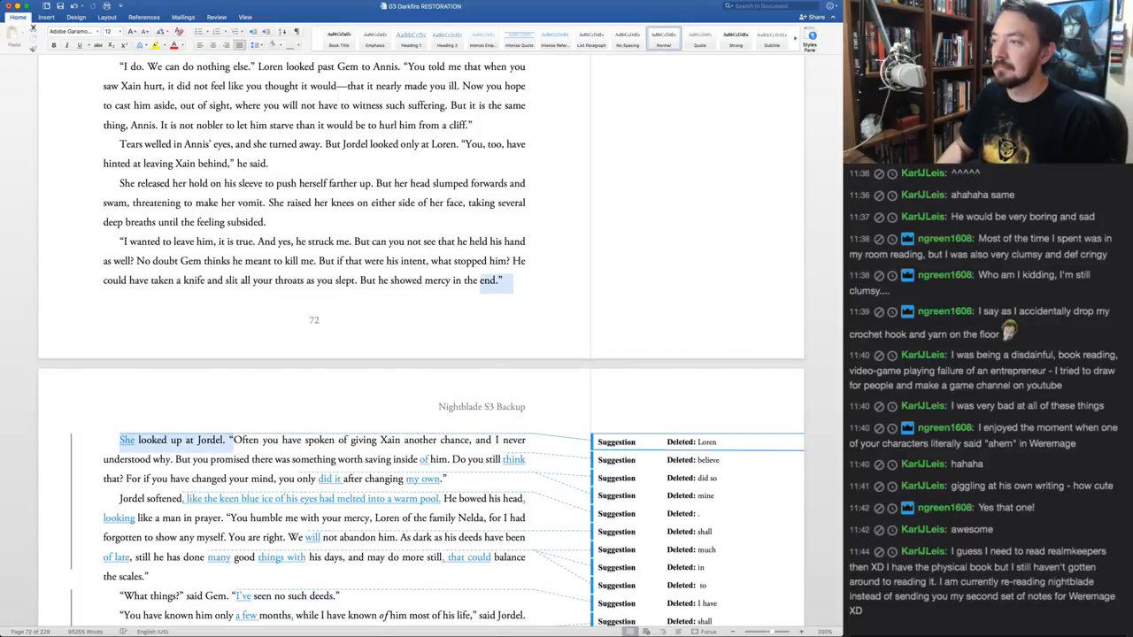
key("shift+Right")
key("shift+Right")
key("shift+Right")
key("shift+Right")
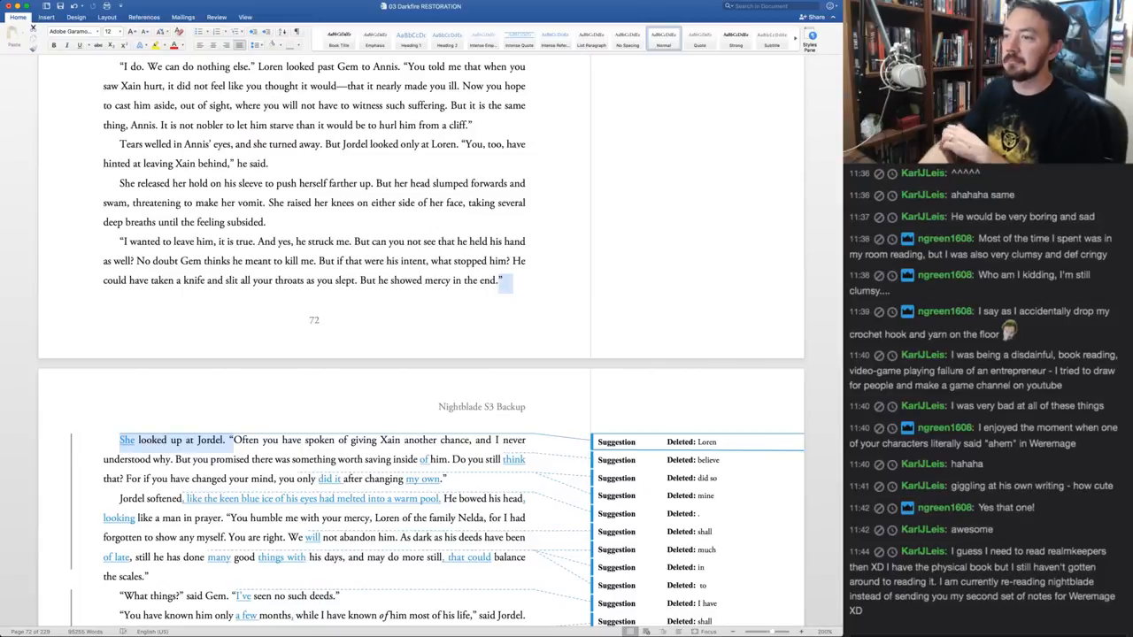
key("Delete")
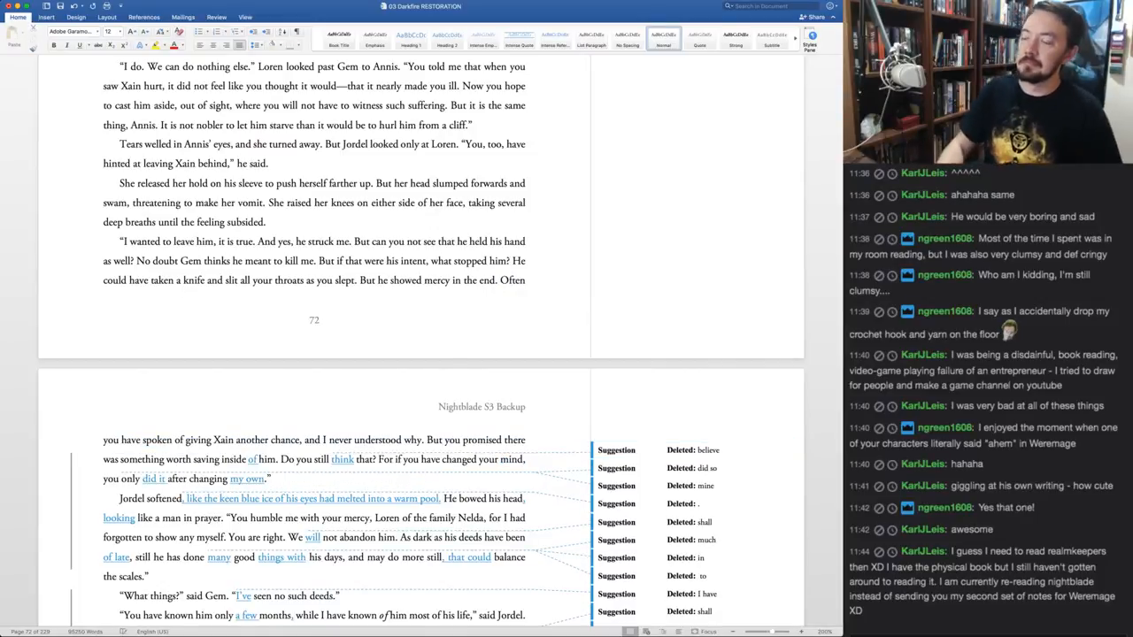
In the rest of Loren's speech, accept "of", "think" and "my own", and reword "did it" as "did so"
double_click(253, 460)
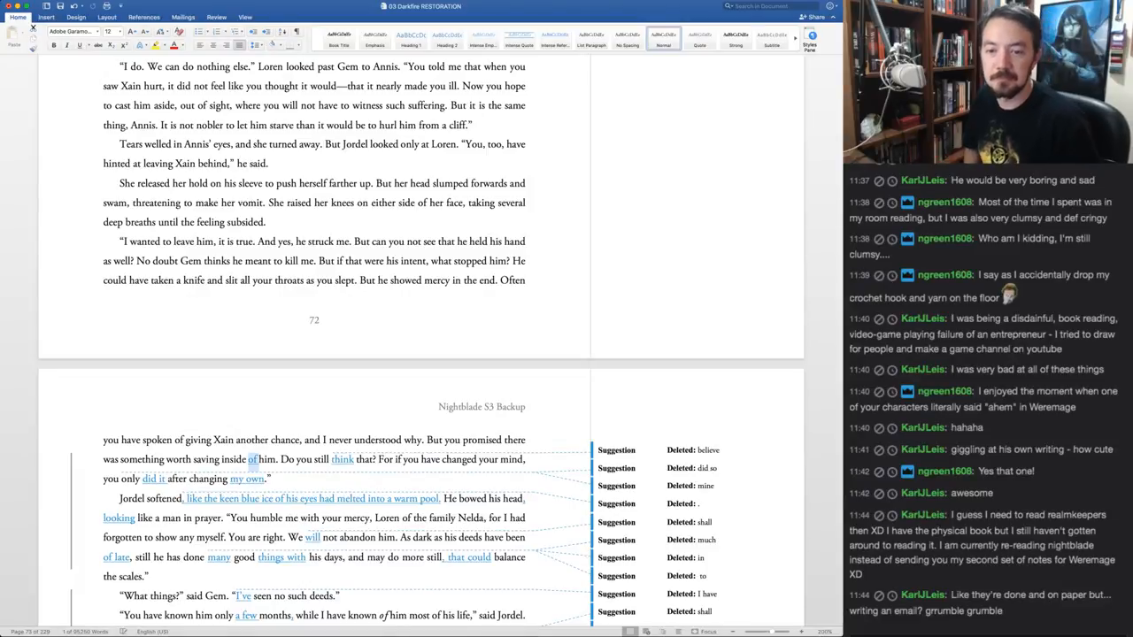
key("super+shift+a")
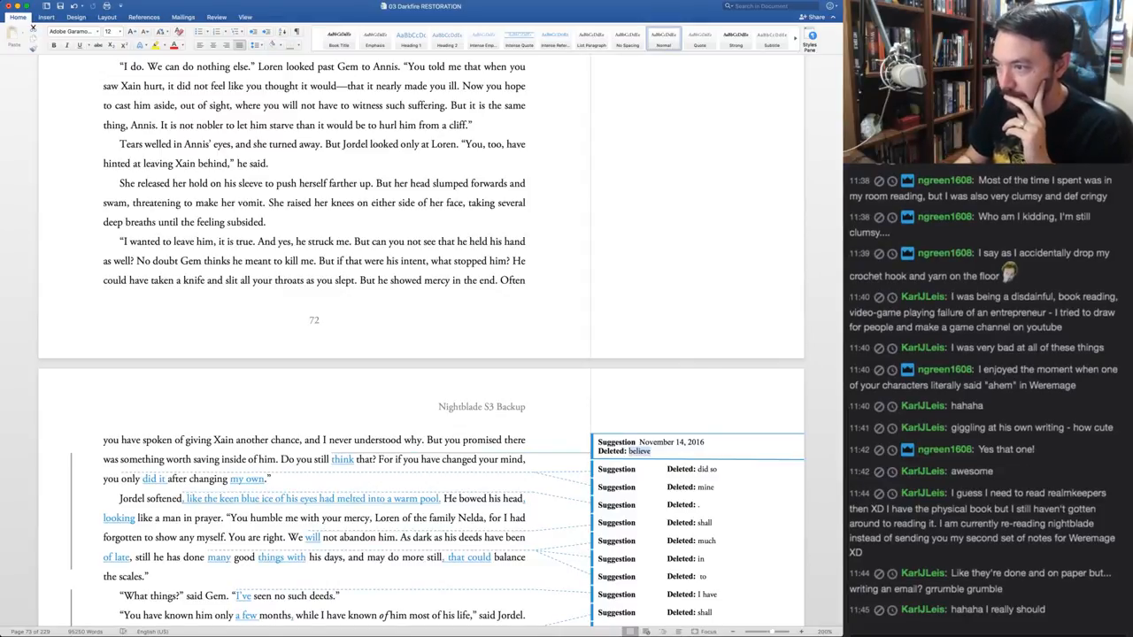
key("super+alt+a")
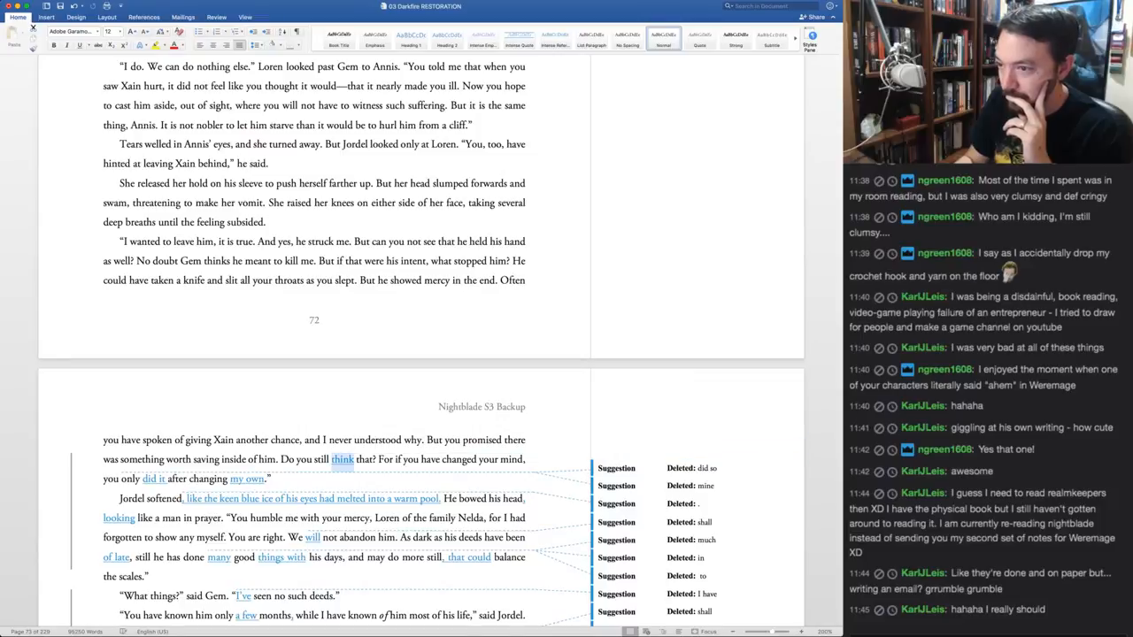
key("super+alt+a")
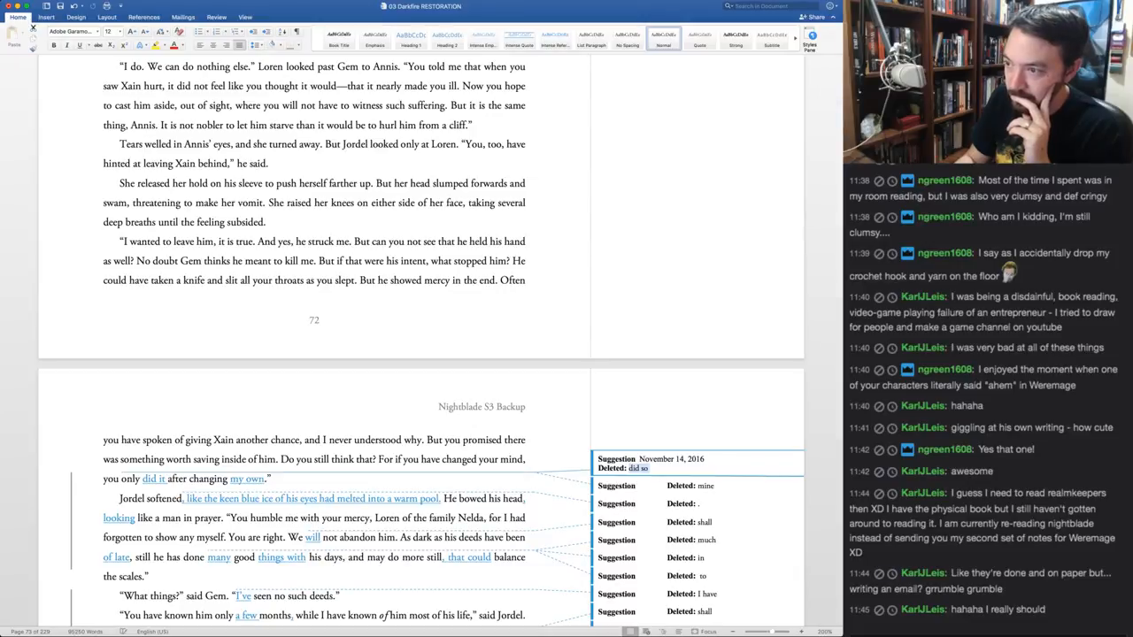
key("super+alt+a")
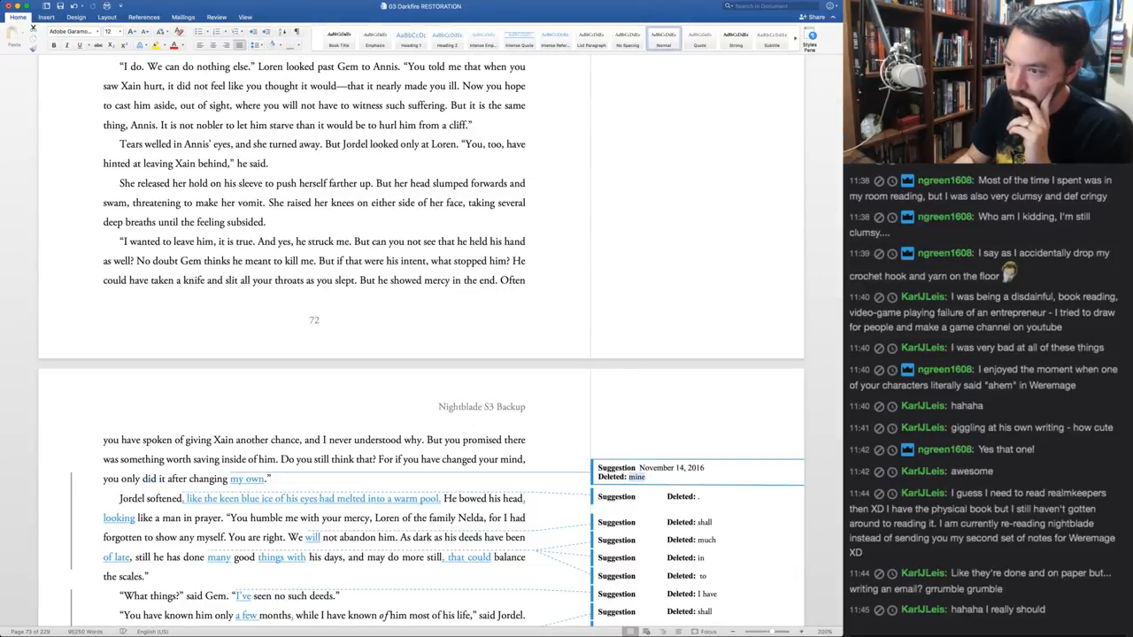
key("super+alt+a")
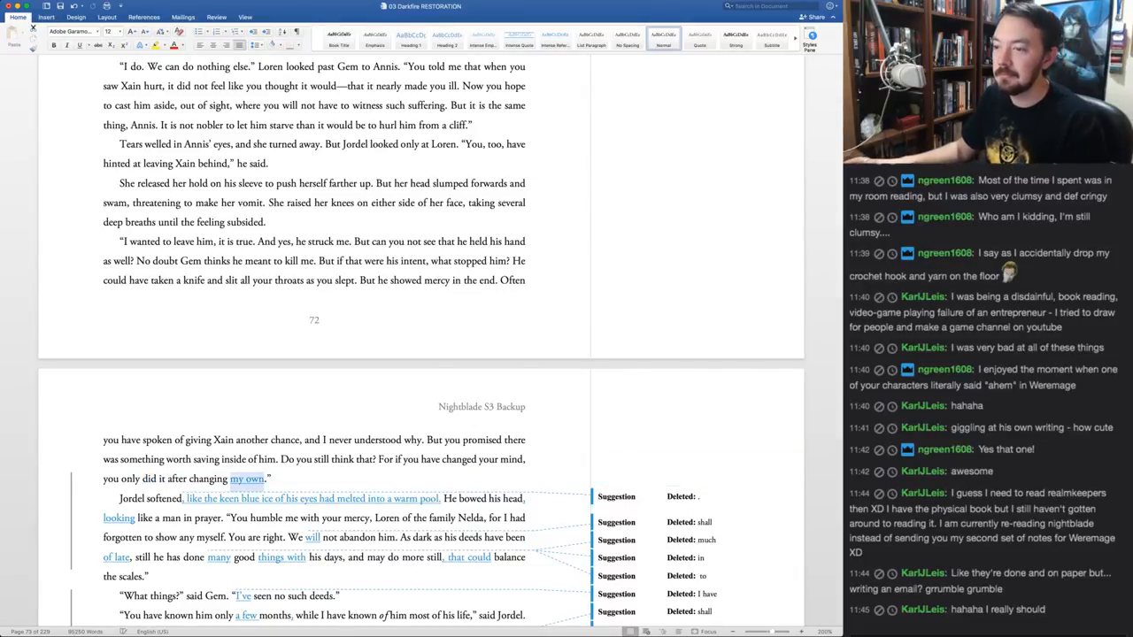
double_click(163, 480)
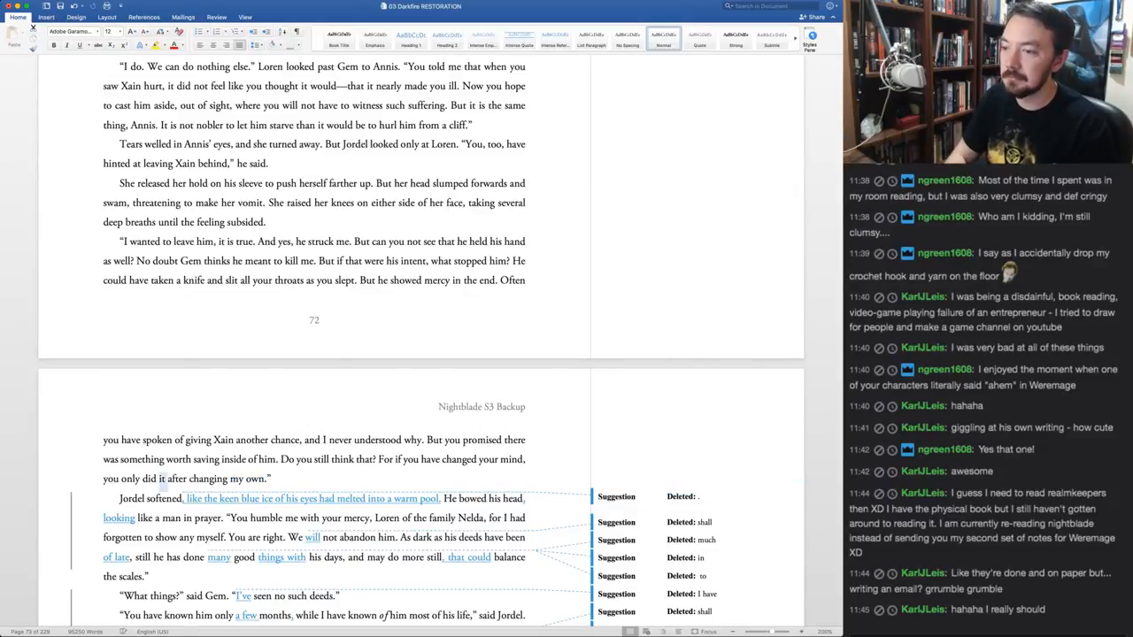
type("so")
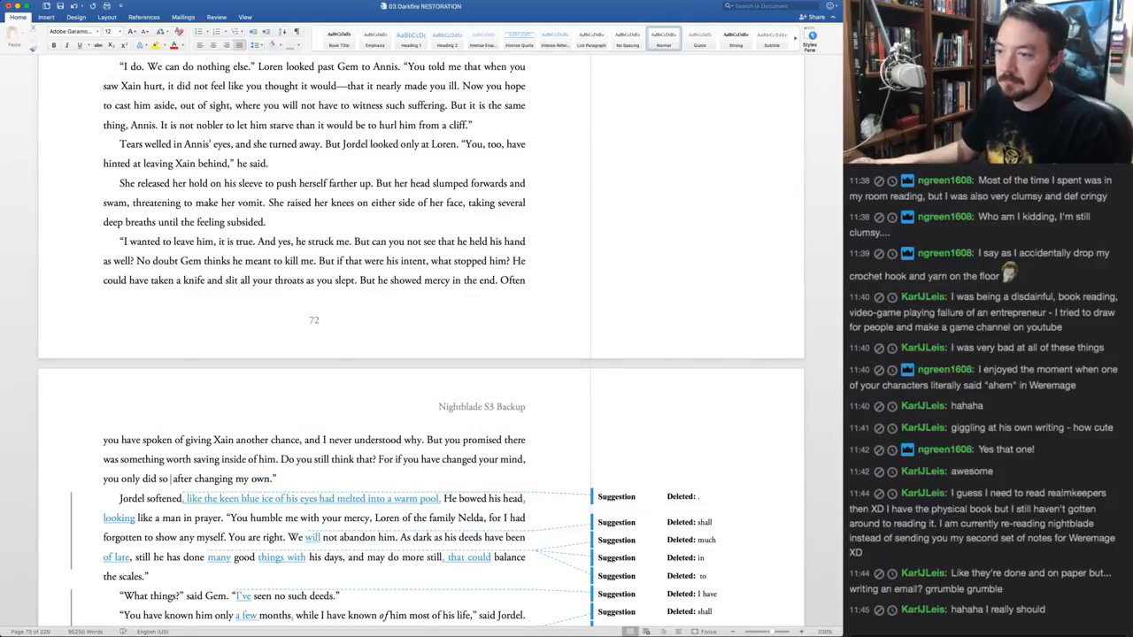
After "Jordel softened", accept the "keen blue ice of his eyes" simile and reject ", looking" before "like a man in prayer"
scroll(421, 340, "down", 3)
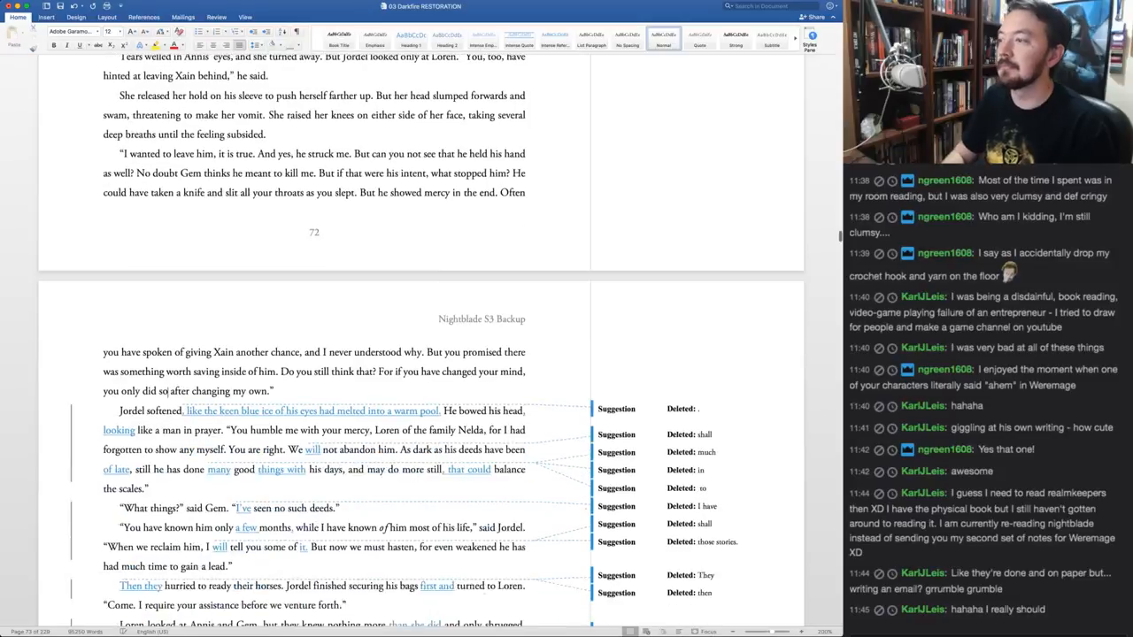
left_click(182, 378)
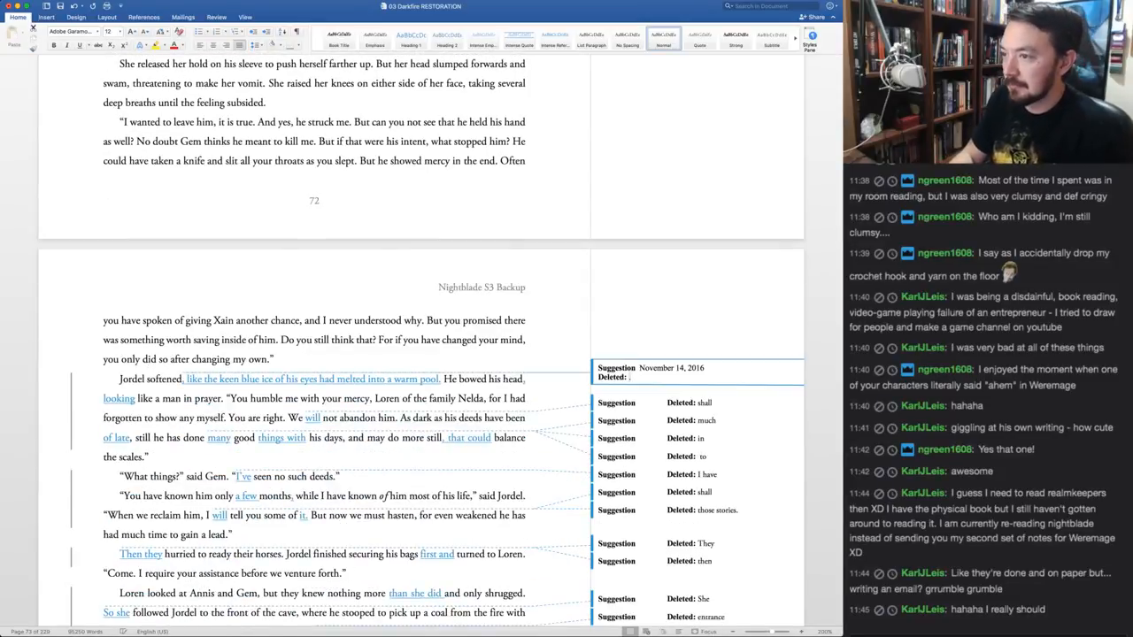
key("super+shift+a")
key("super+shift+a")
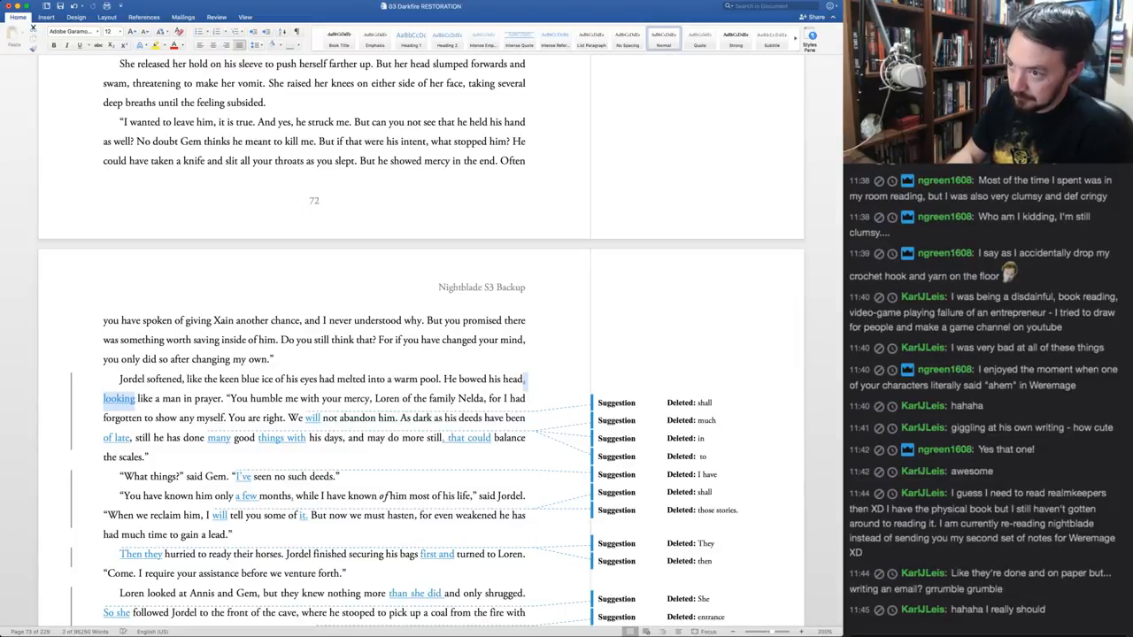
key("super+shift+r")
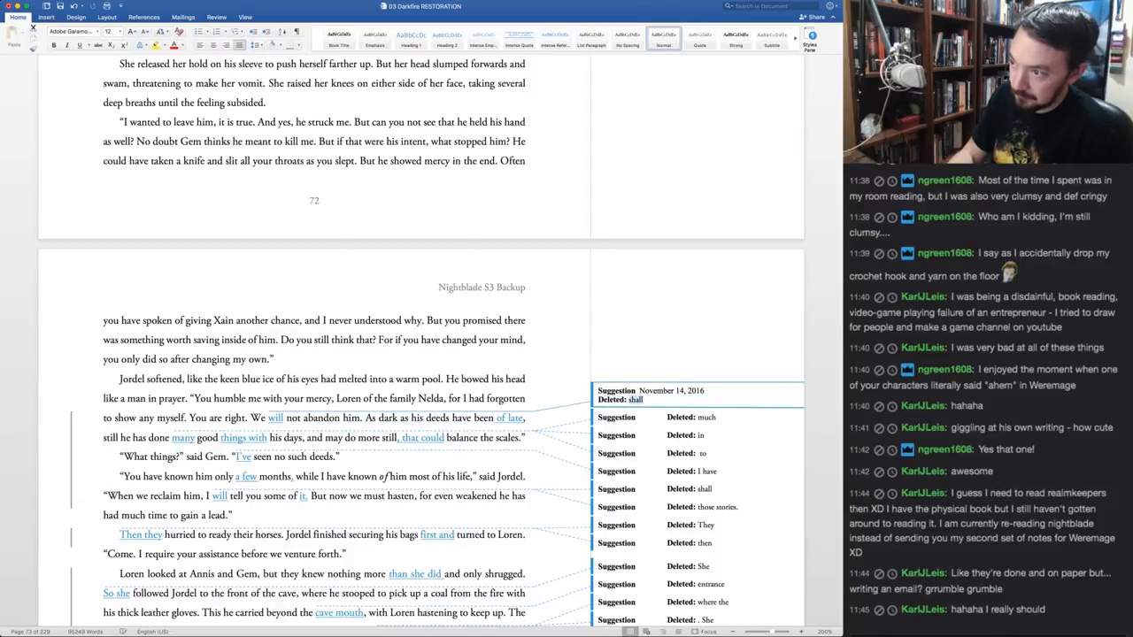
In Jordel's "You humble me" speech, accept "will", "of late", "many" and "things with", and reject ", that could" to keep "to balance the scales"
key("super+shift+a")
key("super+shift+a")
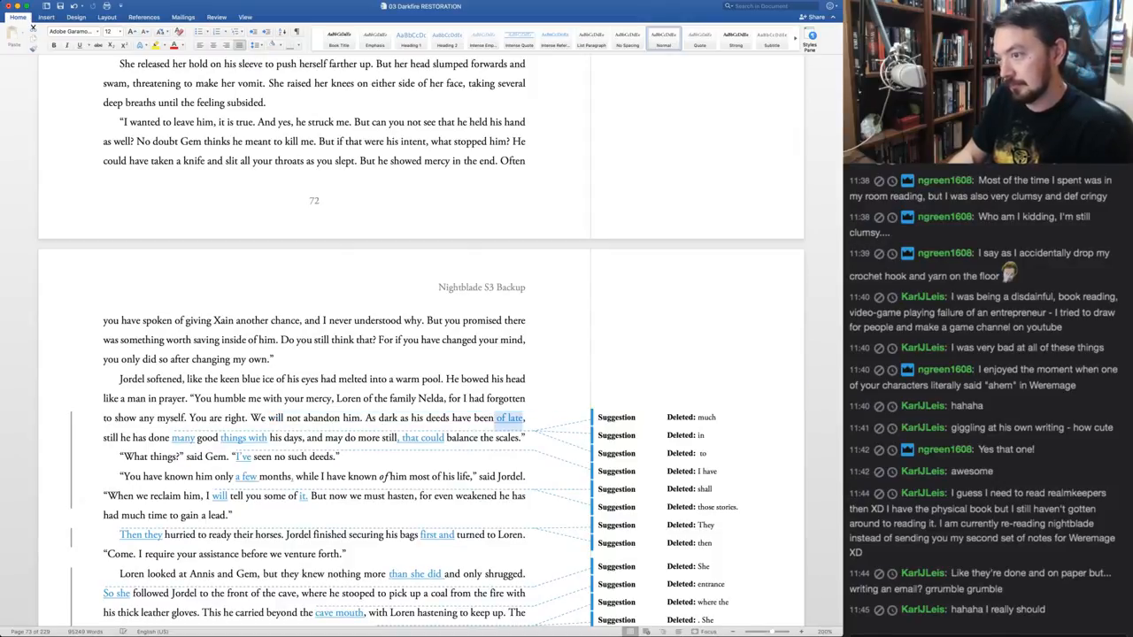
key("super+shift+a")
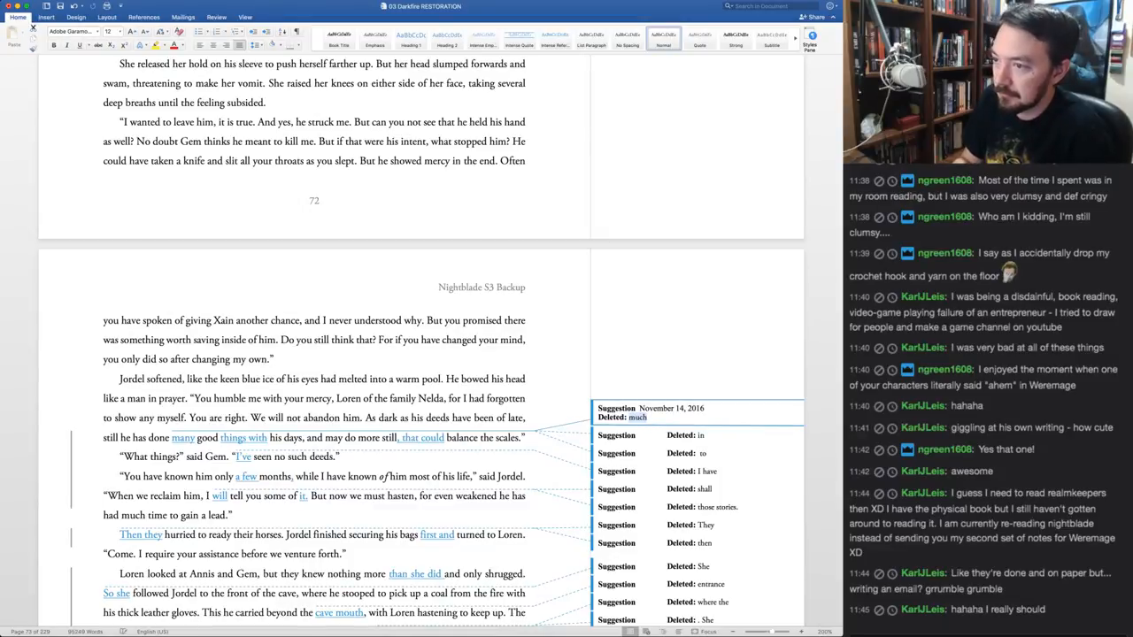
key("super+shift+a")
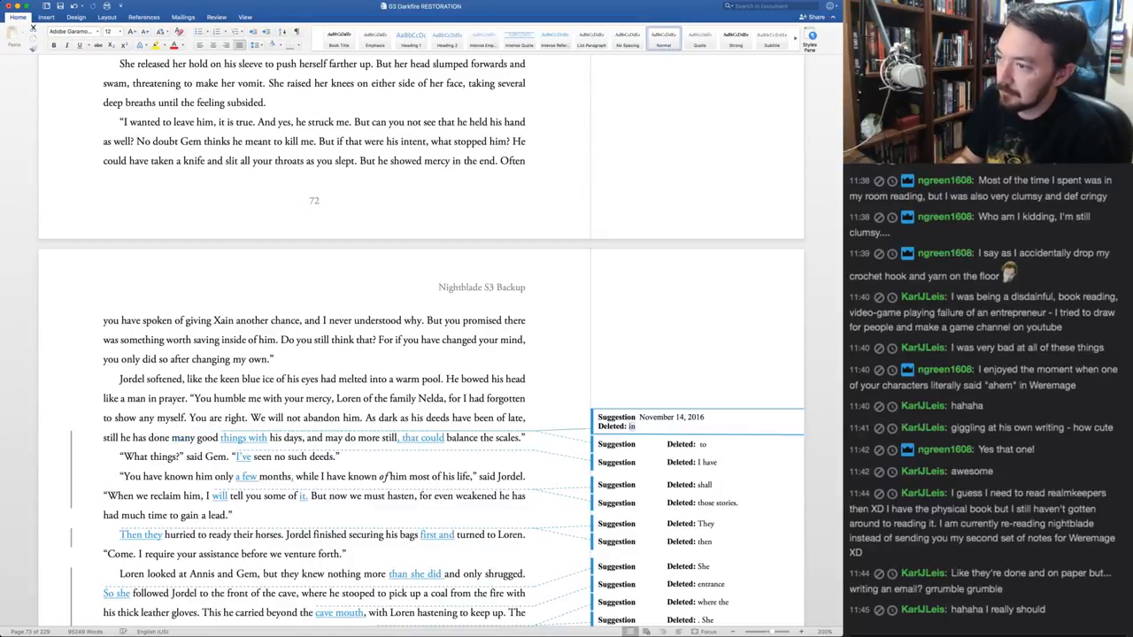
key("super+shift+a")
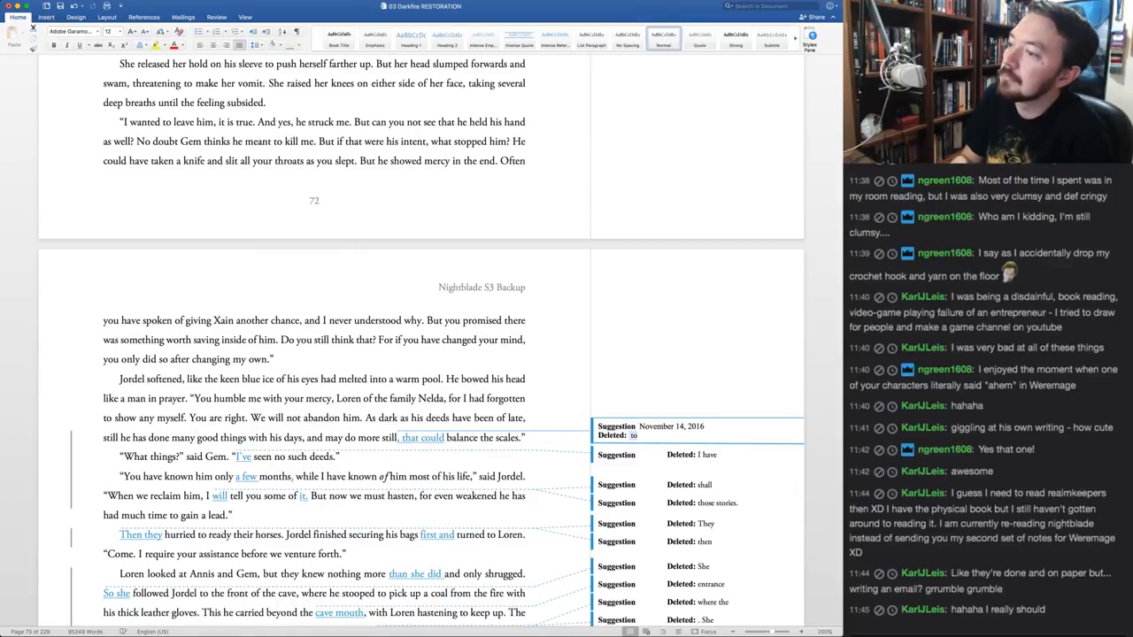
key("super+shift+r")
key("super+shift+r")
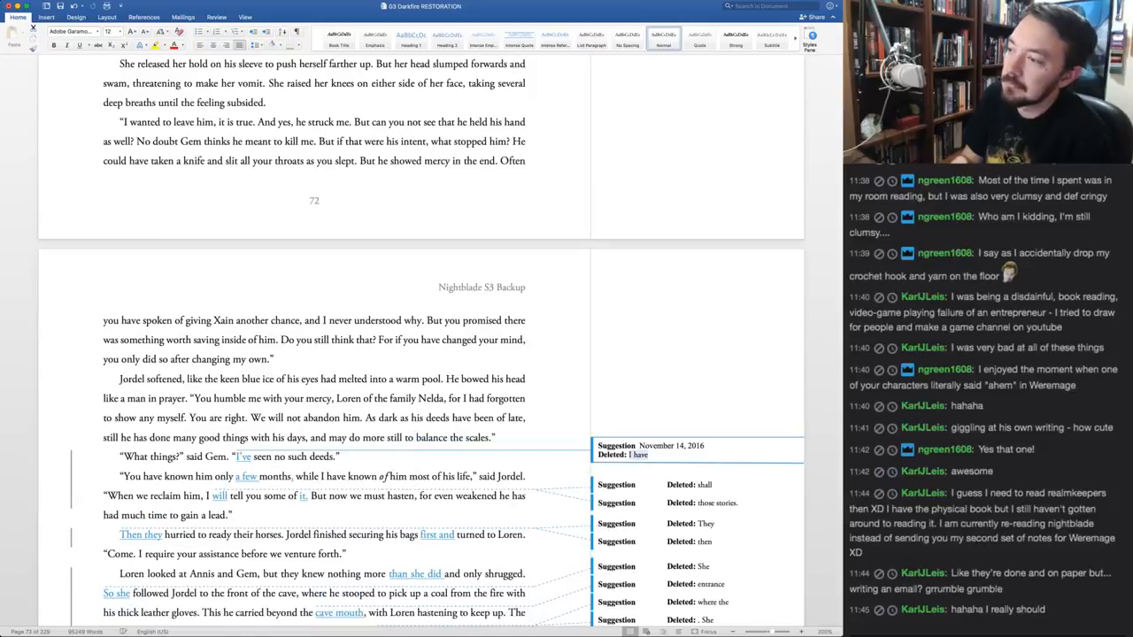
In Gem's and Jordel's following lines, reject "I've" and "will" to restore "I have" and "shall", and accept "a few" and "it."
key("super+shift+r")
key("super+shift+r")
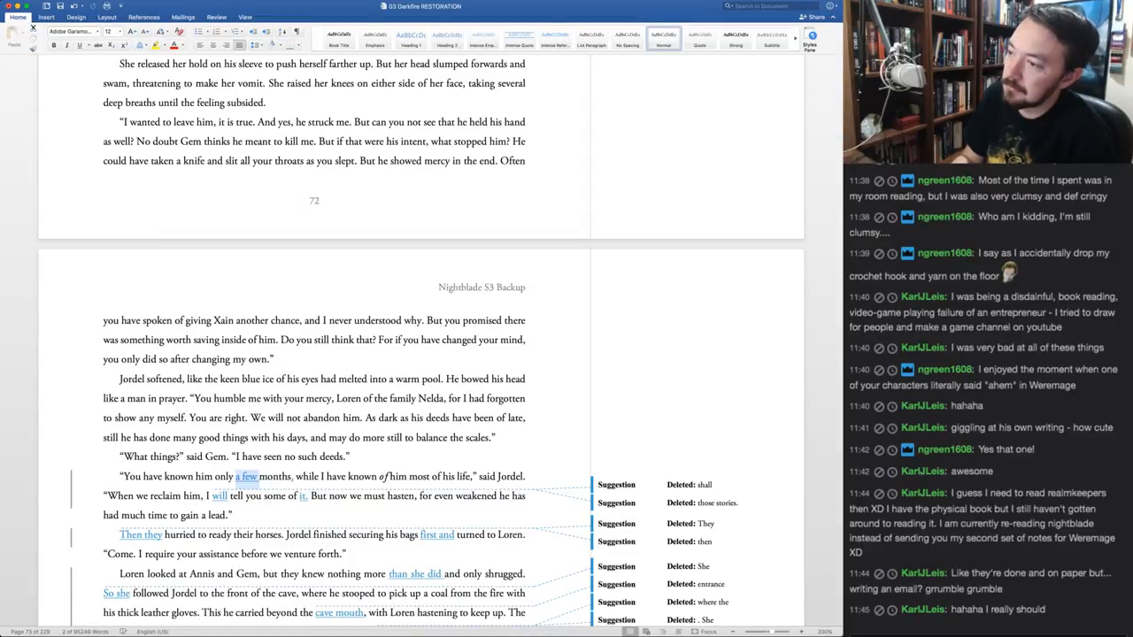
key("super+shift+a")
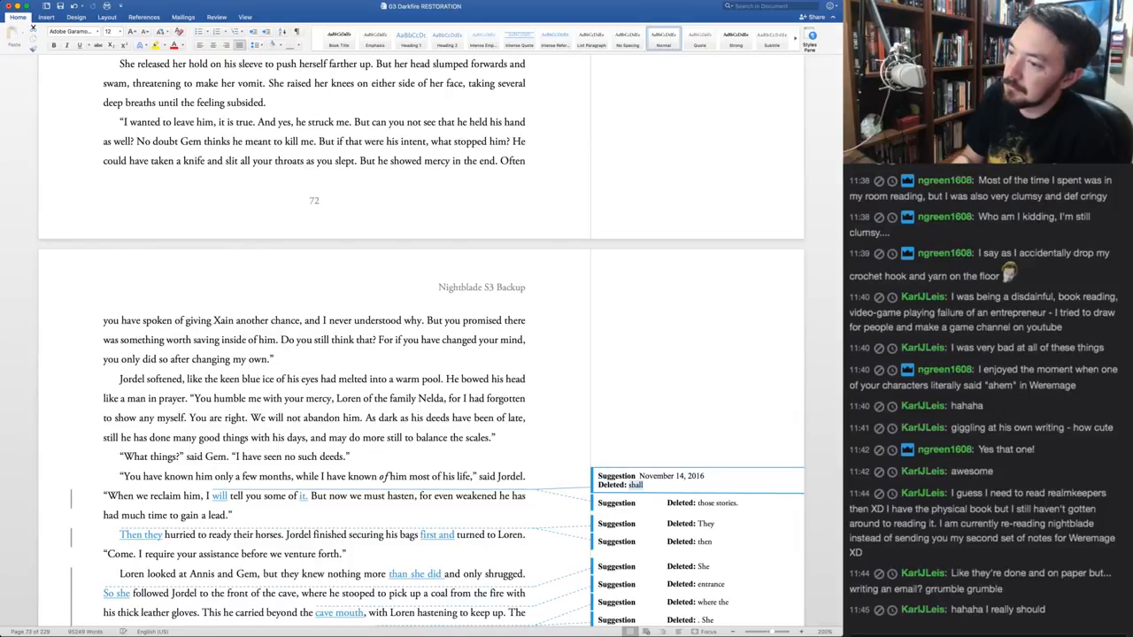
key("super+shift+r")
key("super+shift+r")
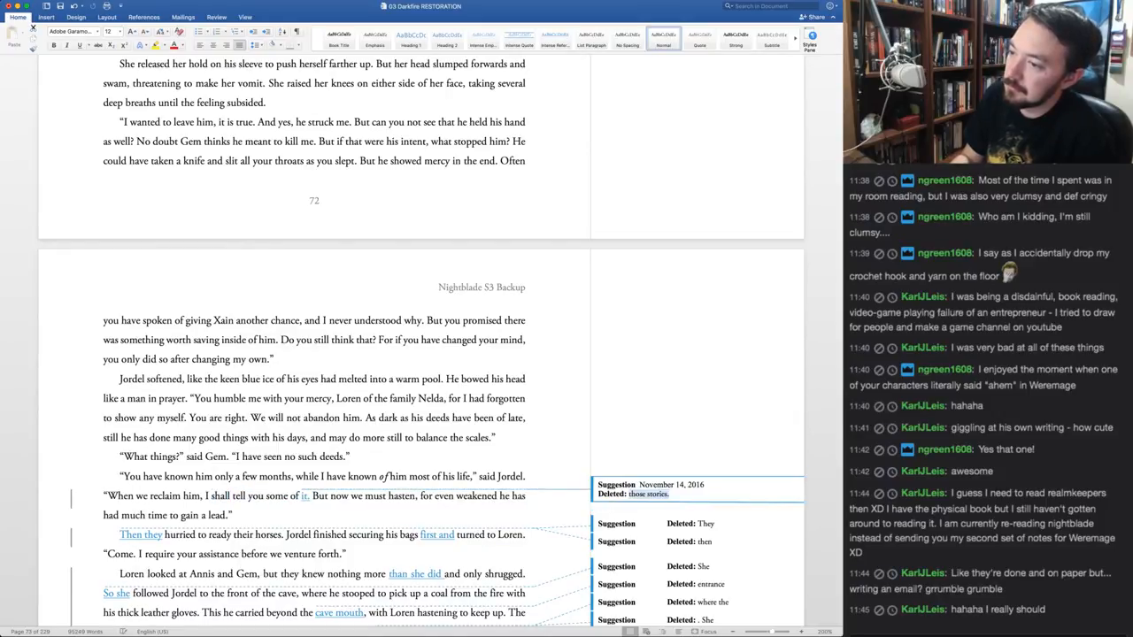
key("super+shift+a")
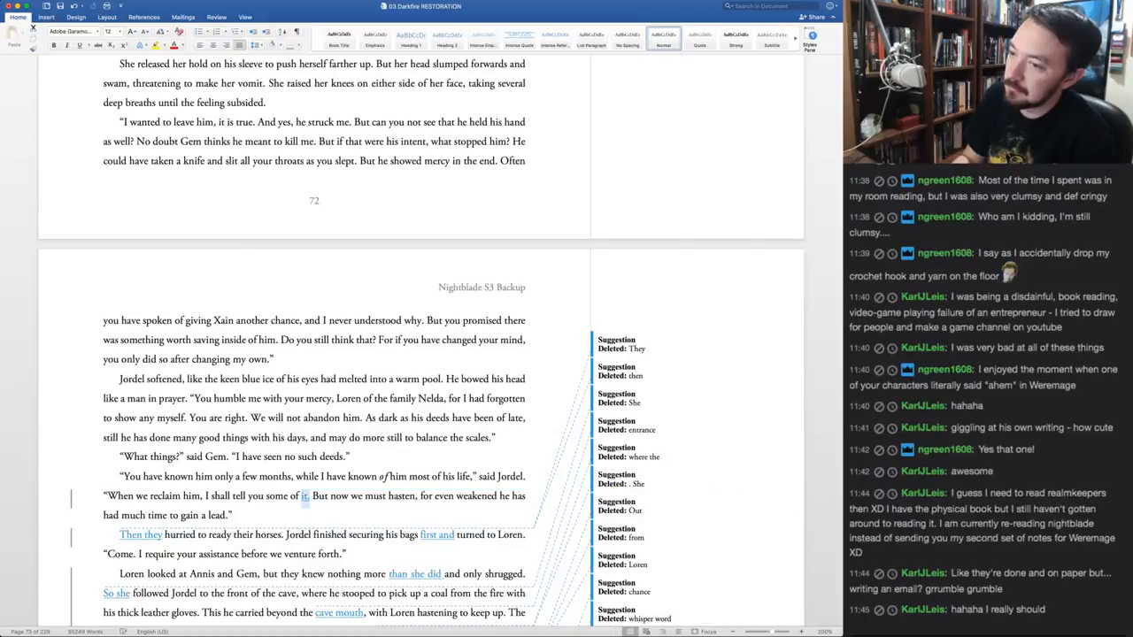
key("super+shift+a")
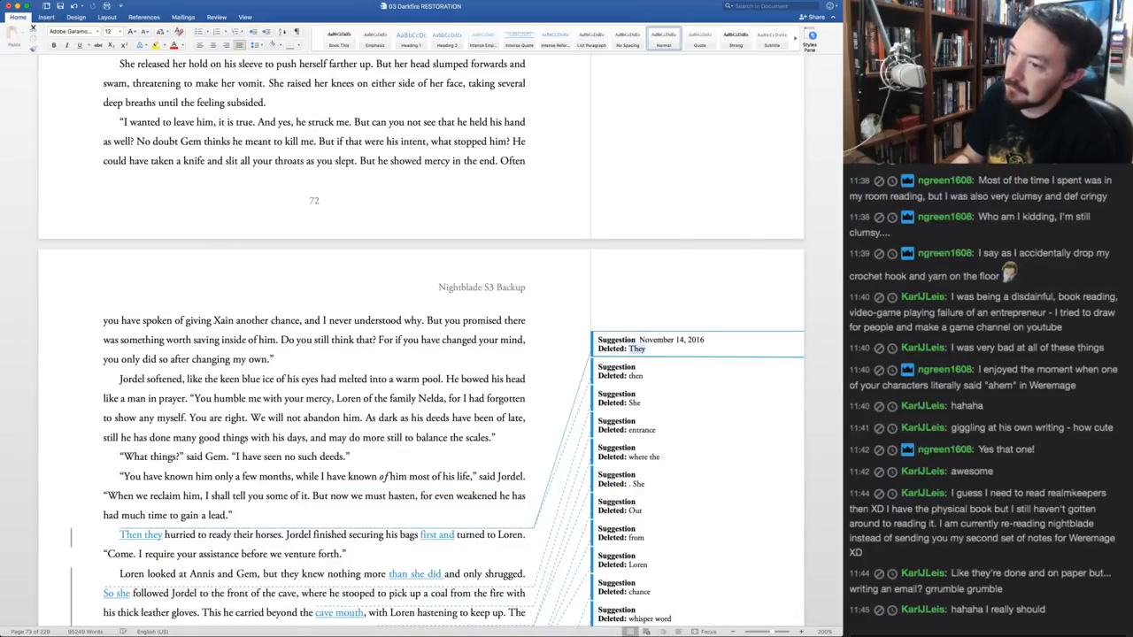
In the paragraph about readying the horses, reject "Then they" to restore "They", and accept "first and" before "turned to Loren"
key("super+shift+a")
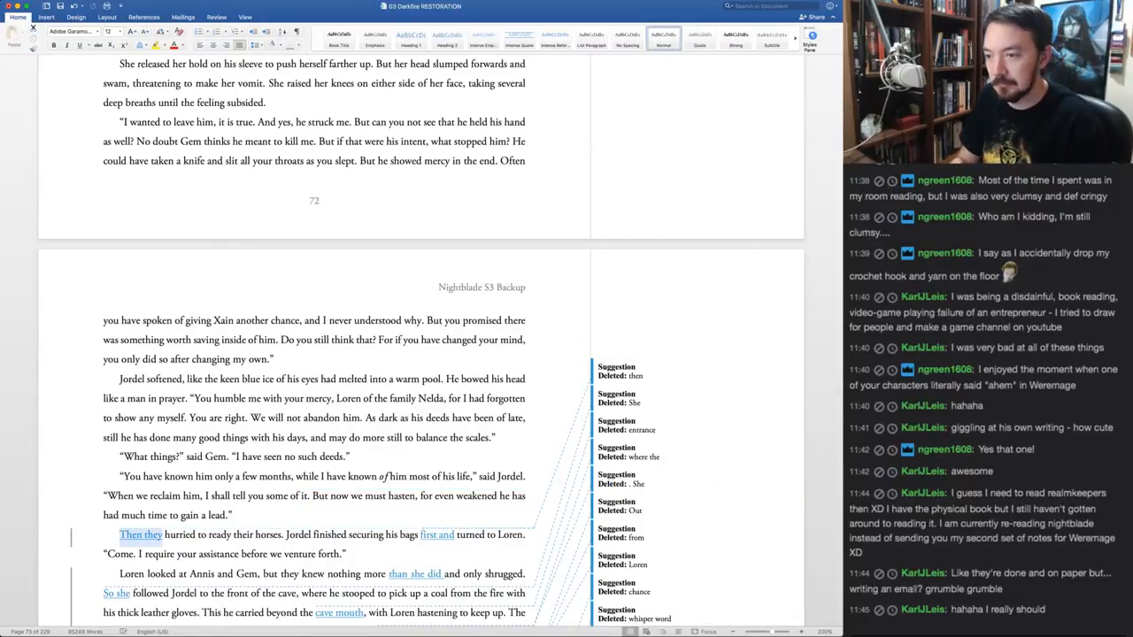
key("super+shift+a")
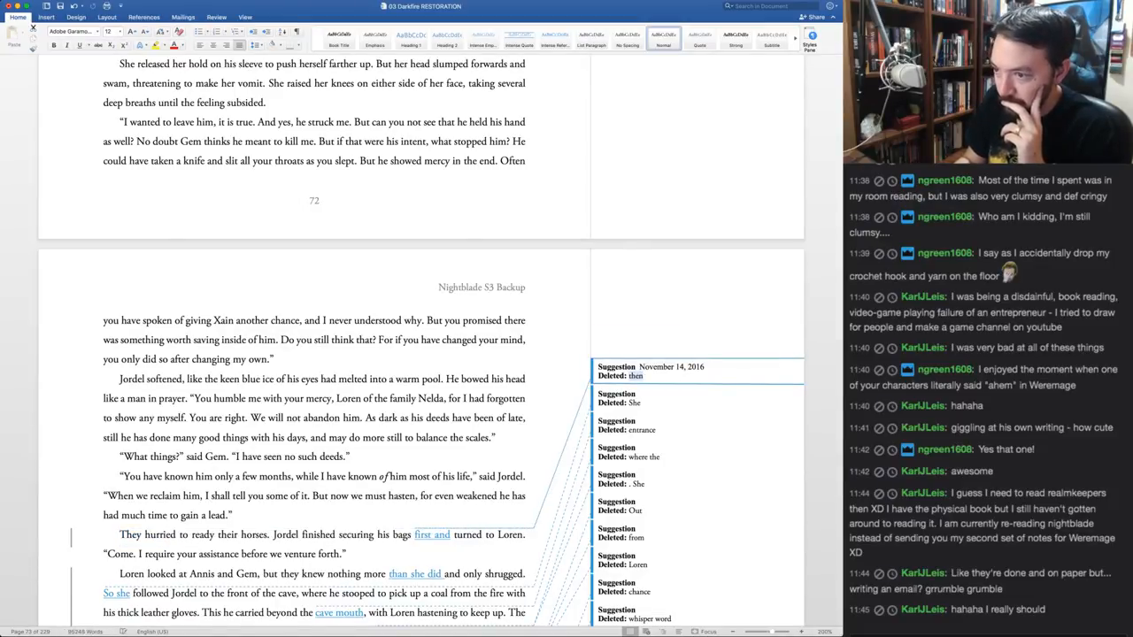
key("super+shift+a")
key("super+shift+a")
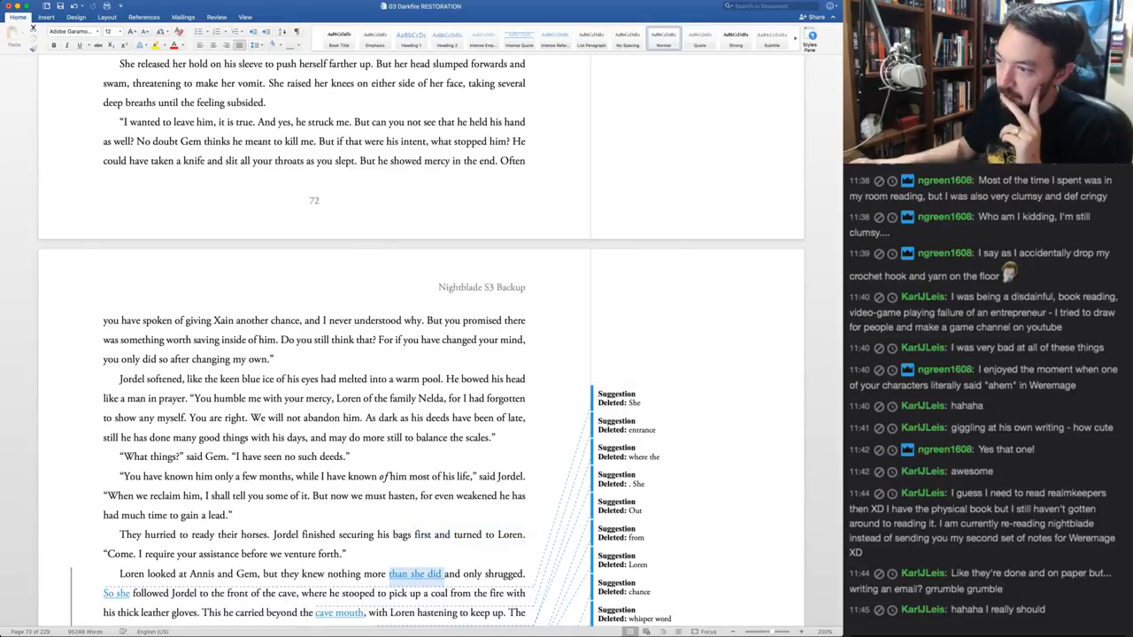
Delete "knew nothing more than she did and" so the sentence reads "but they only shrugged", and accept "So she" before "followed Jordel"
scroll(421, 354, "down", 5)
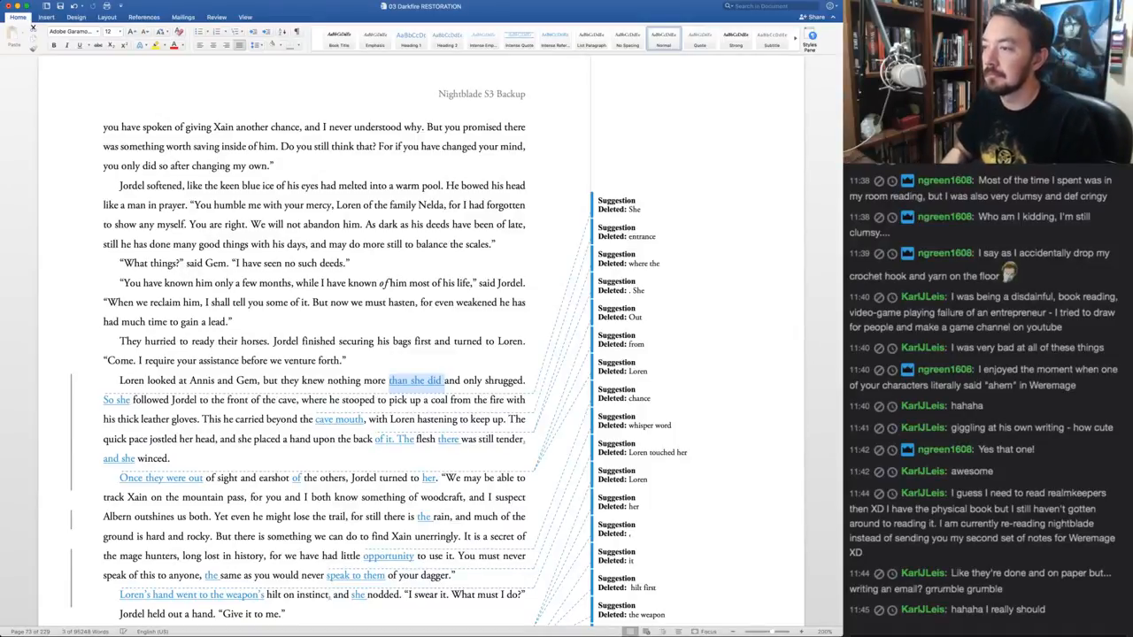
left_click_drag(302, 381, 461, 381)
key("BackSpace")
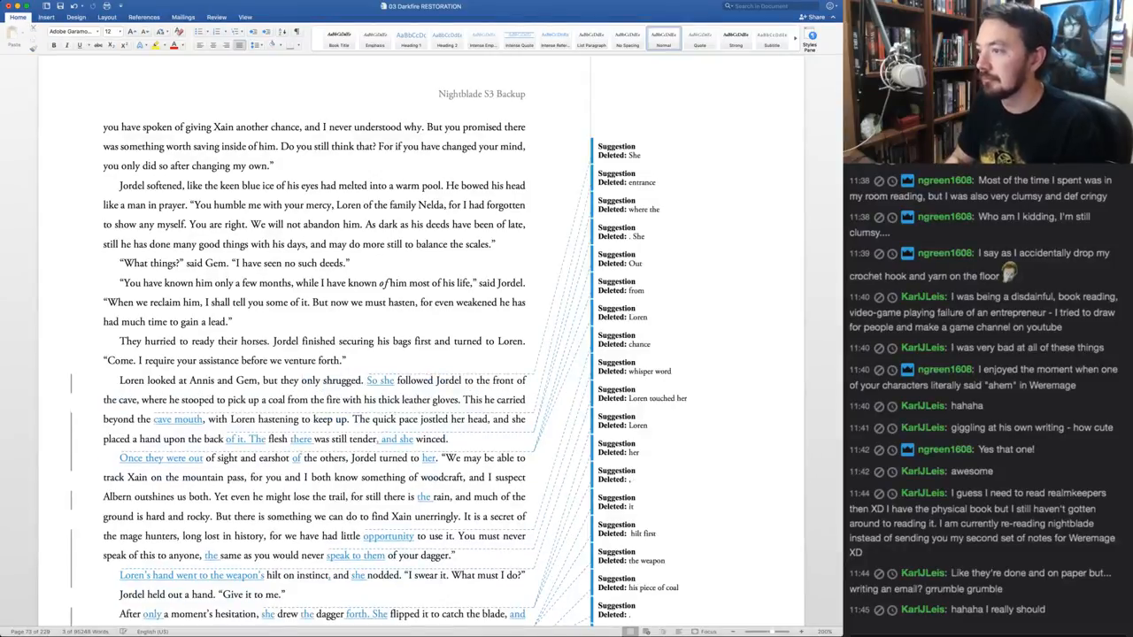
key("super+shift+a")
key("super+shift+a")
key("super+shift+a")
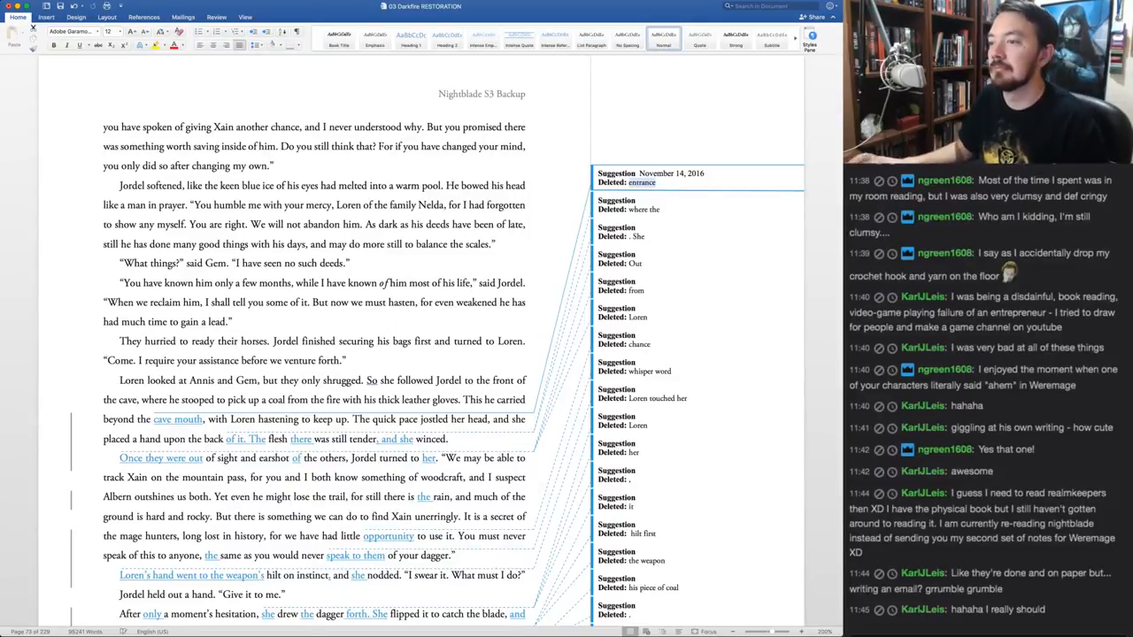
Replace "a coal" with "an ember" in the sentence where Jordel stoops at the fire
double_click(276, 400)
key("Left")
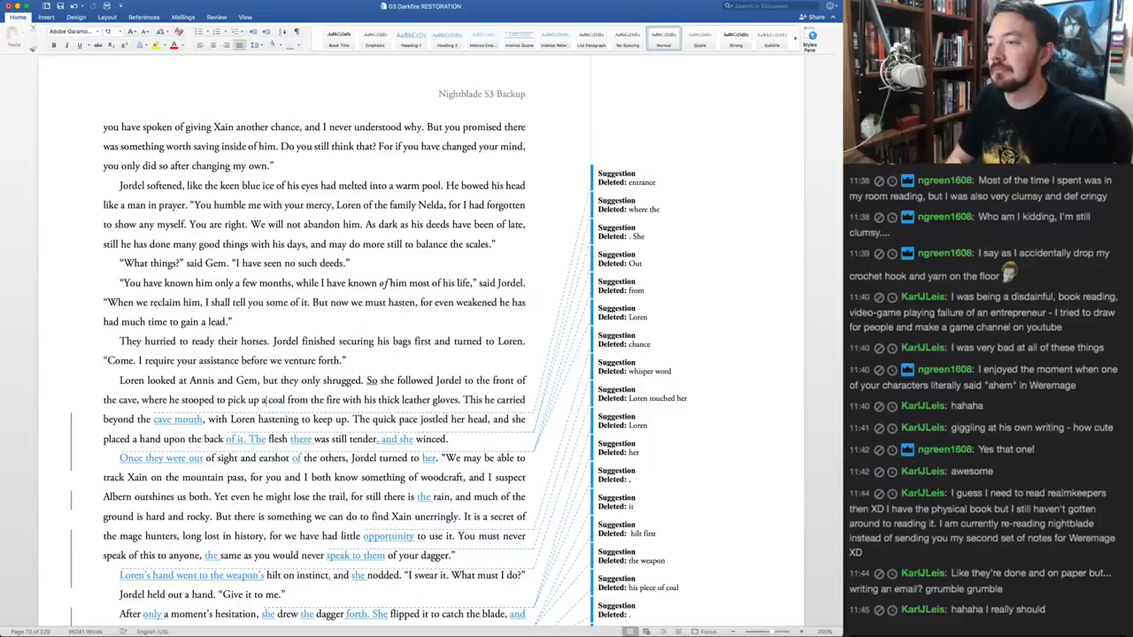
key("alt+shift+Right")
key("BackSpace")
key("BackSpace")
type("n ember")
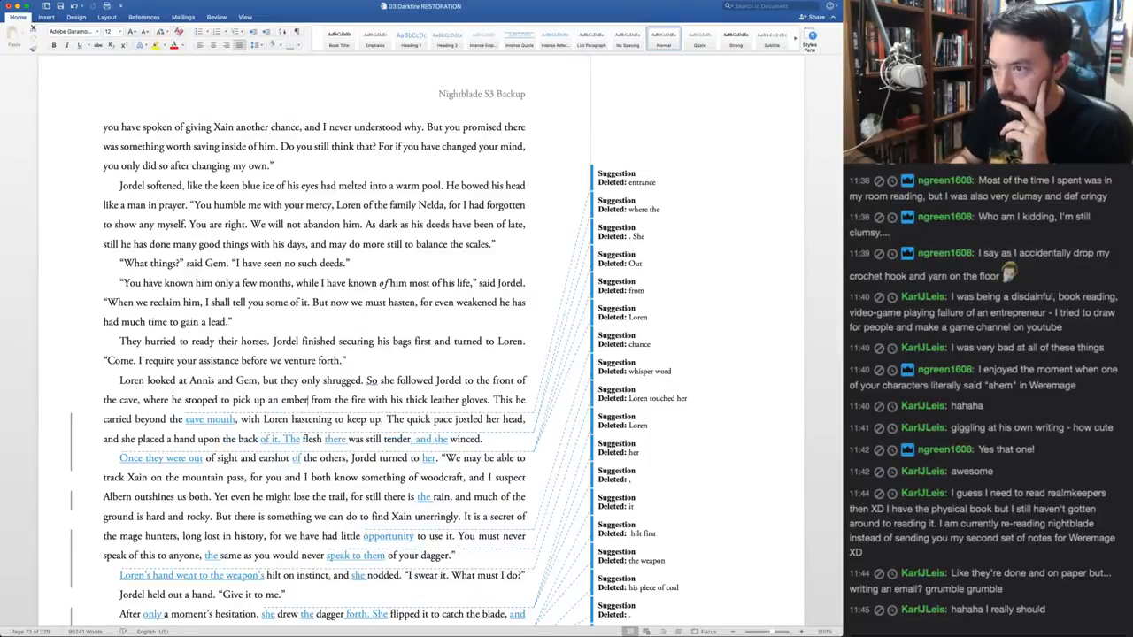
In the rest of that paragraph, accept "cave mouth", the "of it. The flesh there" rewording and ", and she" before "winced"
double_click(642, 182)
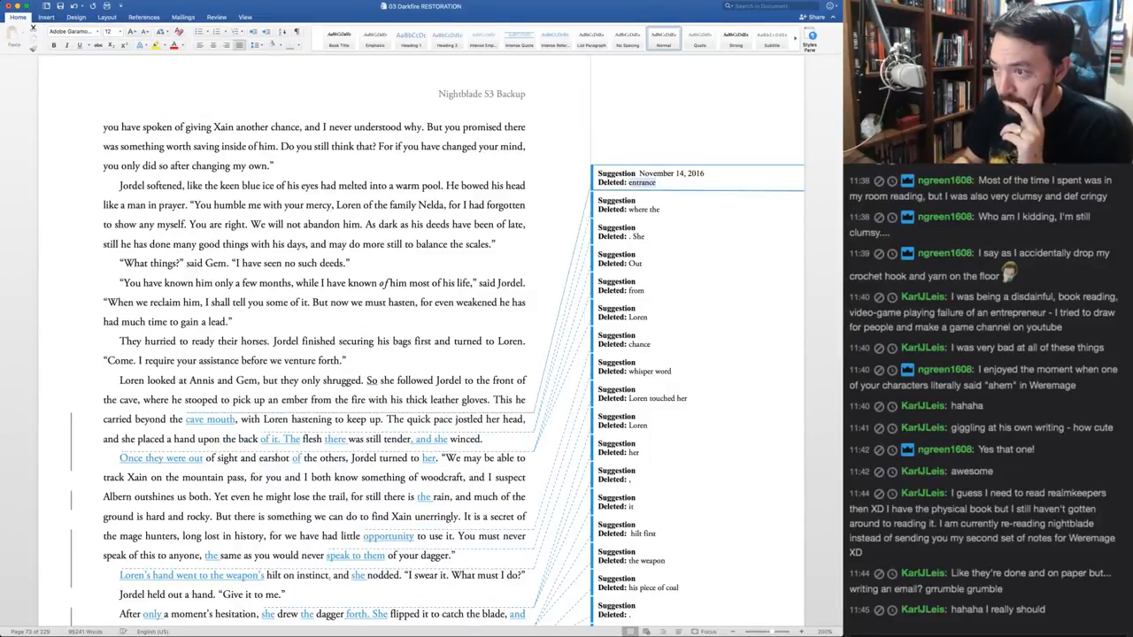
key("super+shift+a")
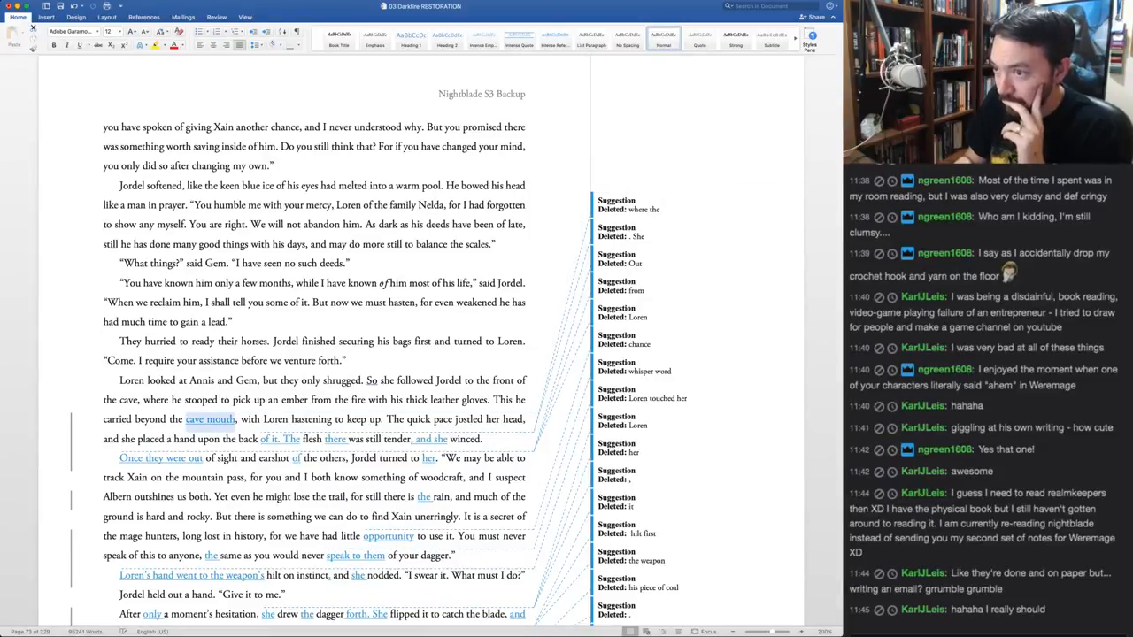
key("super+shift+a")
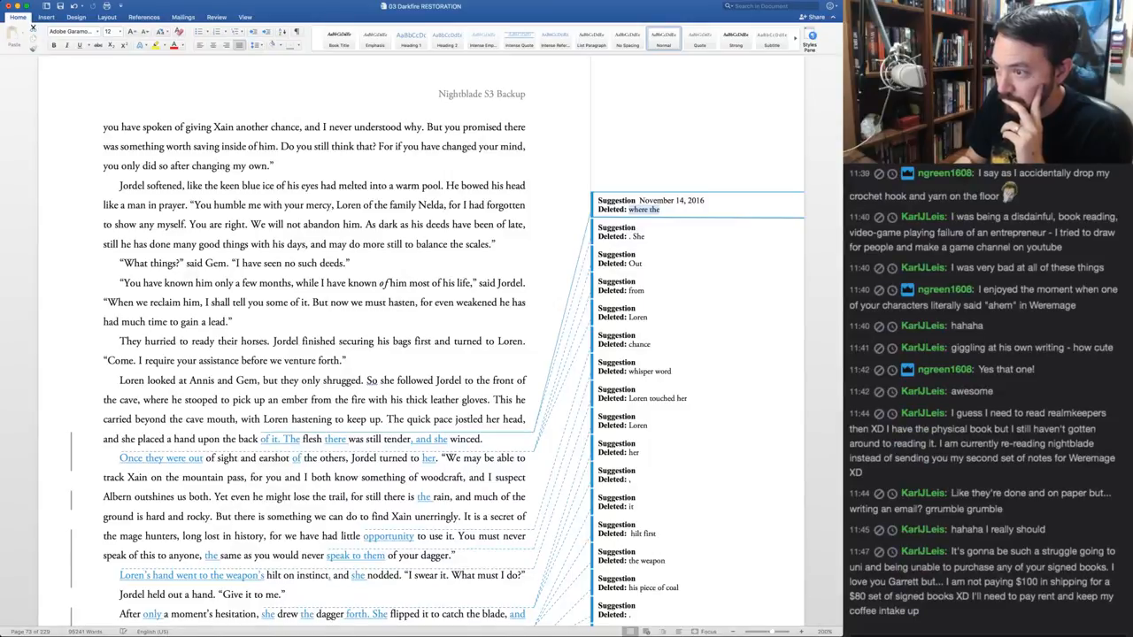
key("super+shift+a")
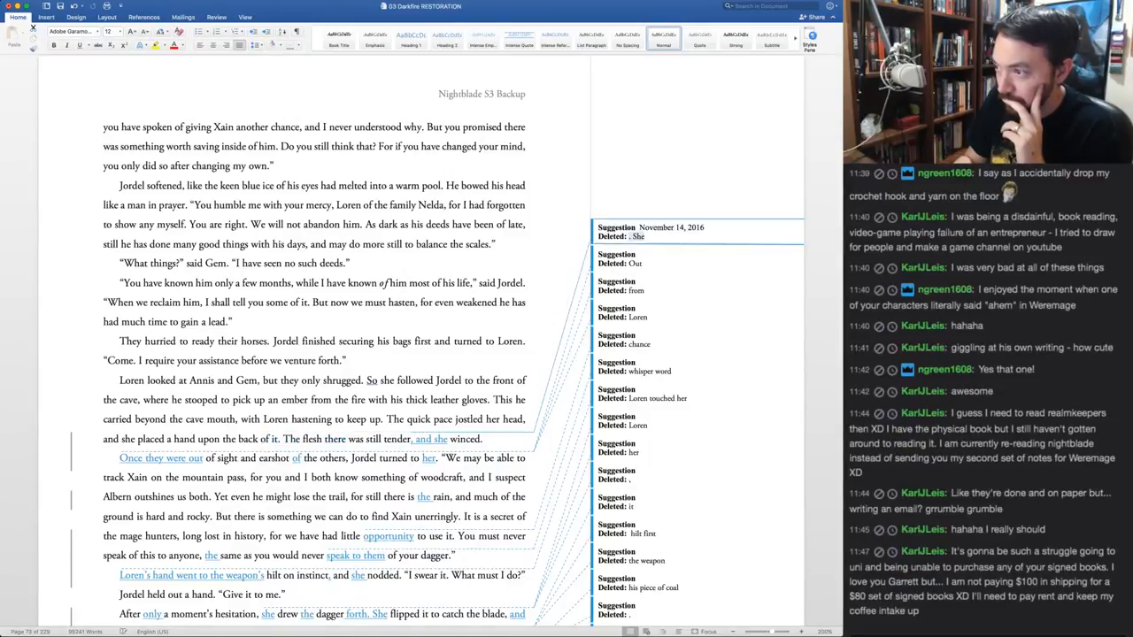
key("super+shift+a")
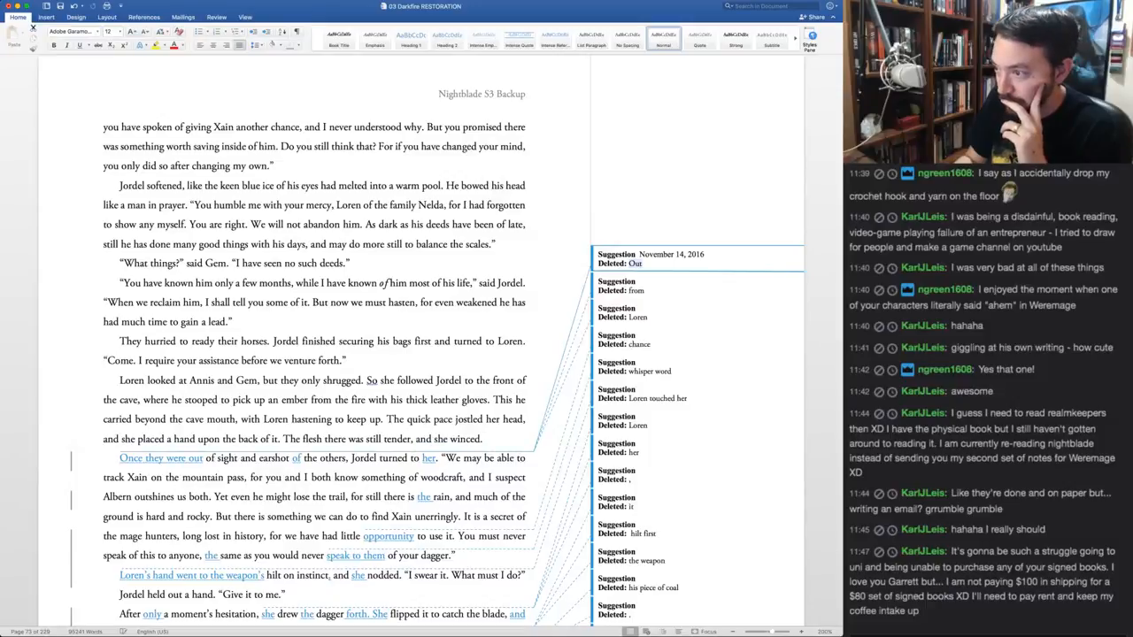
In the next paragraph's opening sentence, accept "Once they were out", "of" before "the others", and "her" after "Jordel turned to"
key("super+shift+a")
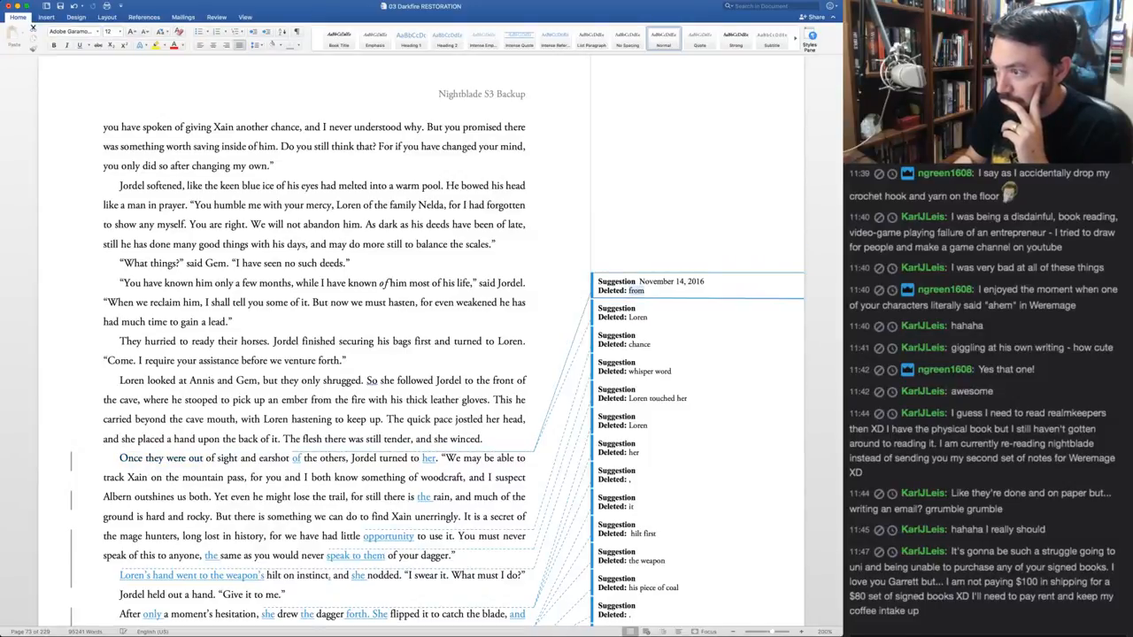
key("super+shift+a")
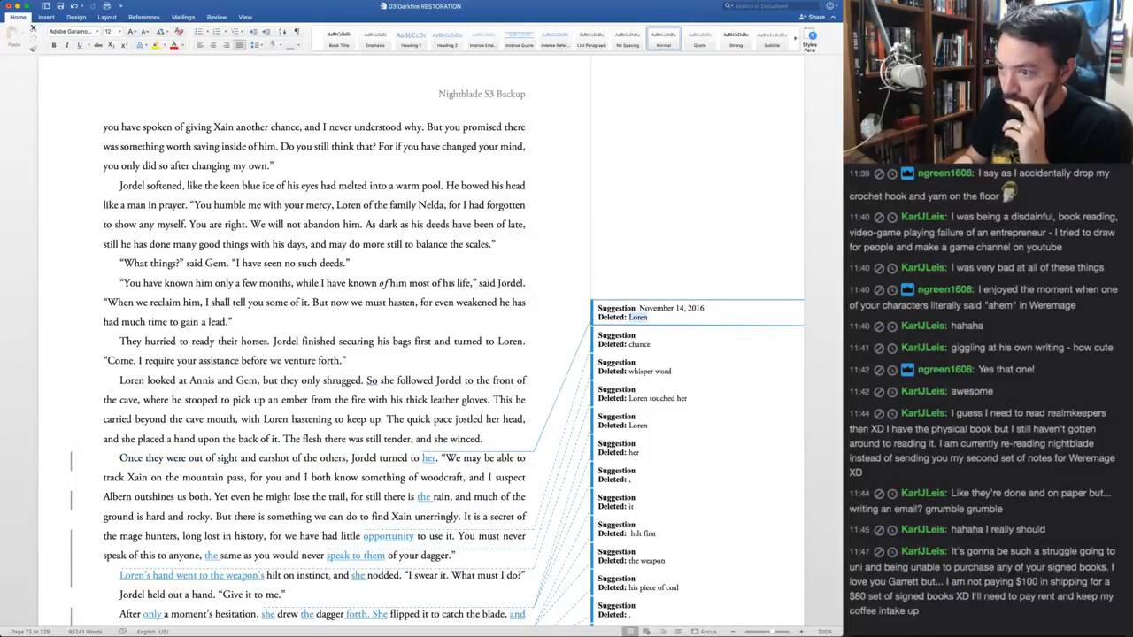
key("super+shift+a")
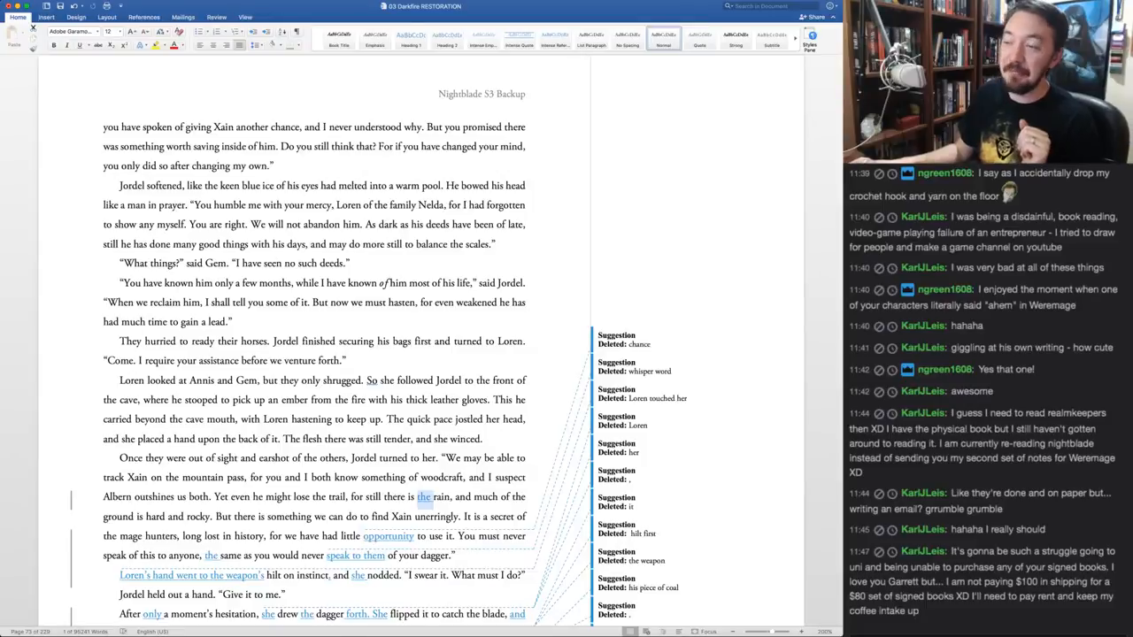
In Jordel's speech about tracking Xain, accept "the" before "rain", "opportunity", and "the" before "same as you would never"
scroll(315, 354, "down", 5)
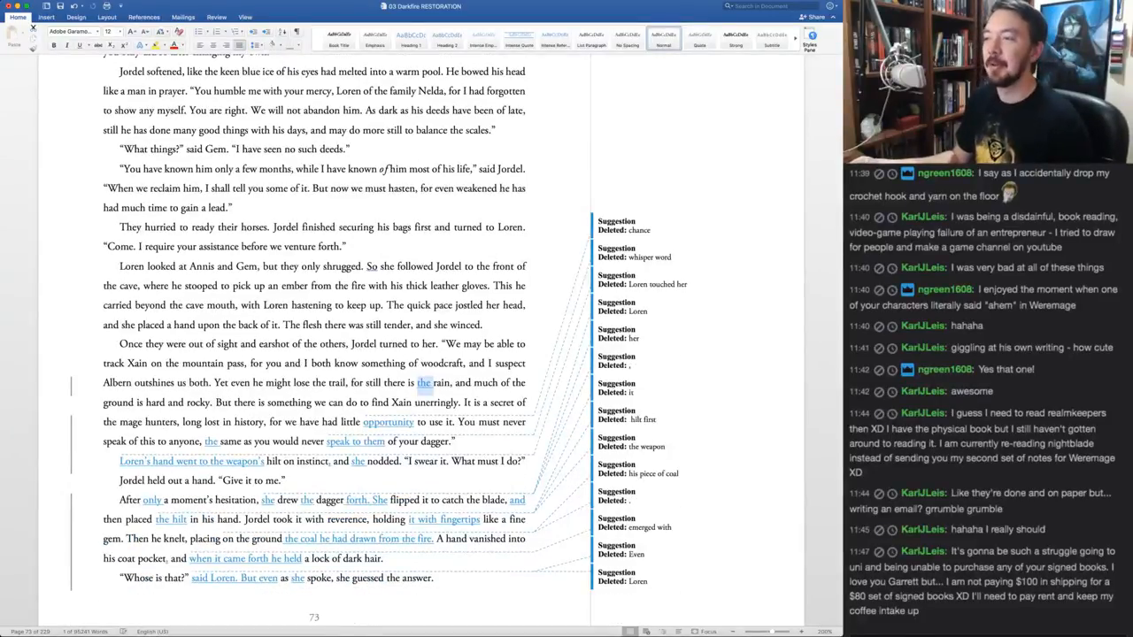
scroll(314, 354, "down", 2)
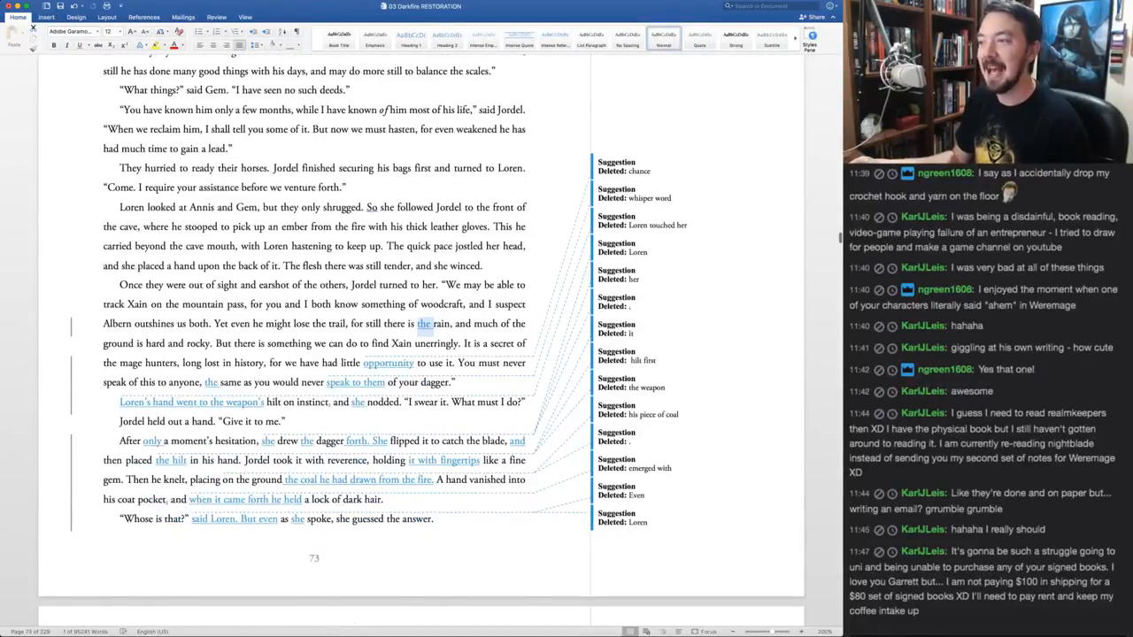
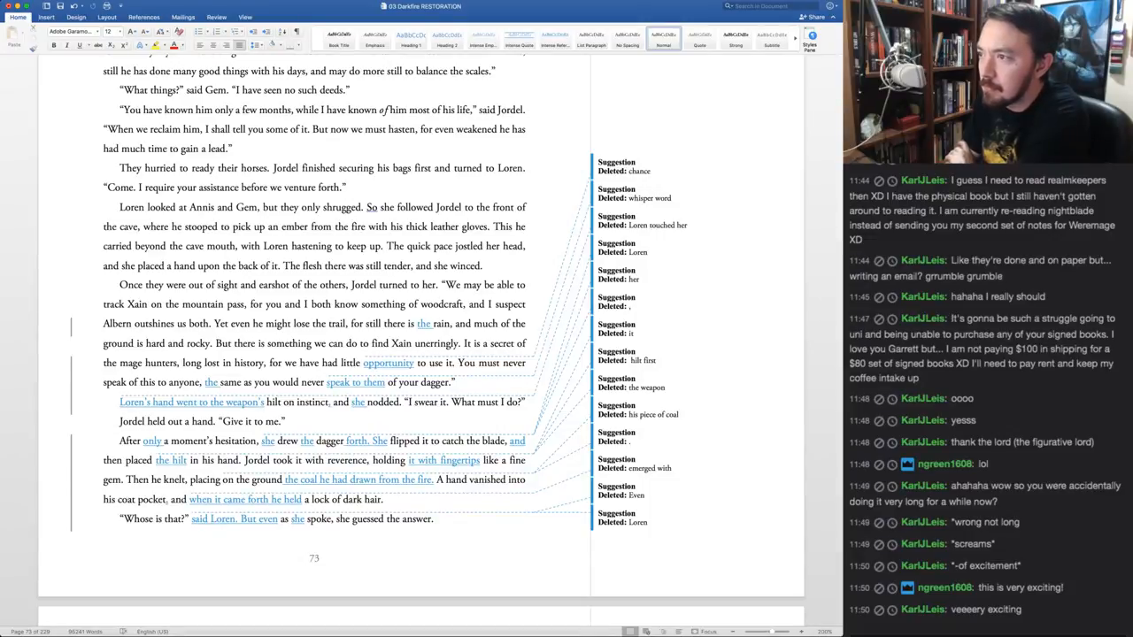
double_click(424, 324)
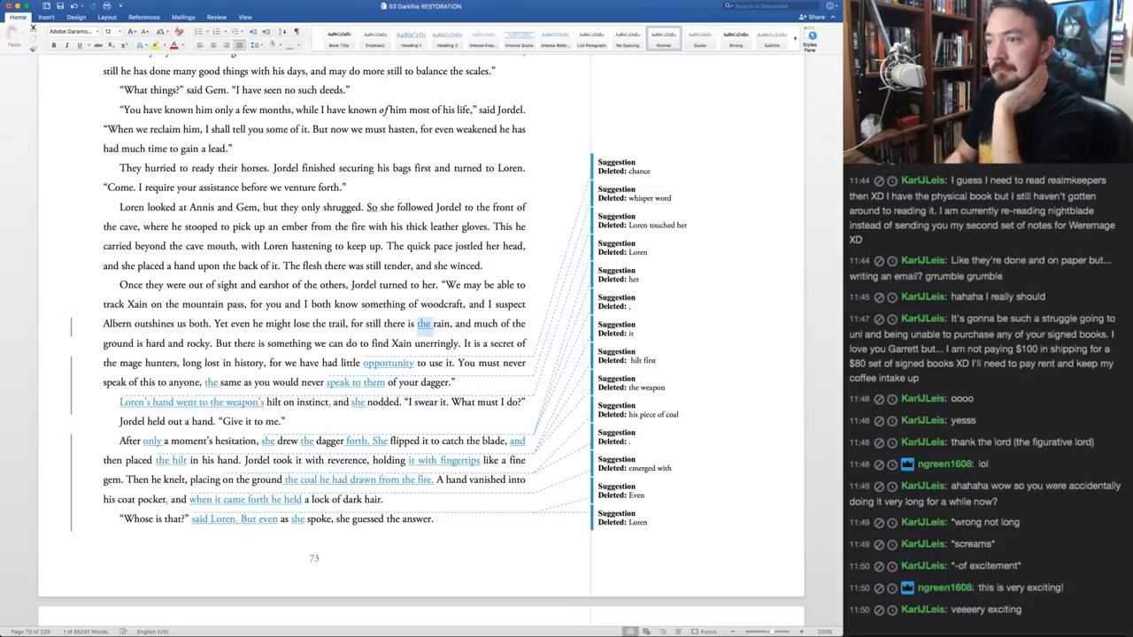
key("super+shift+a")
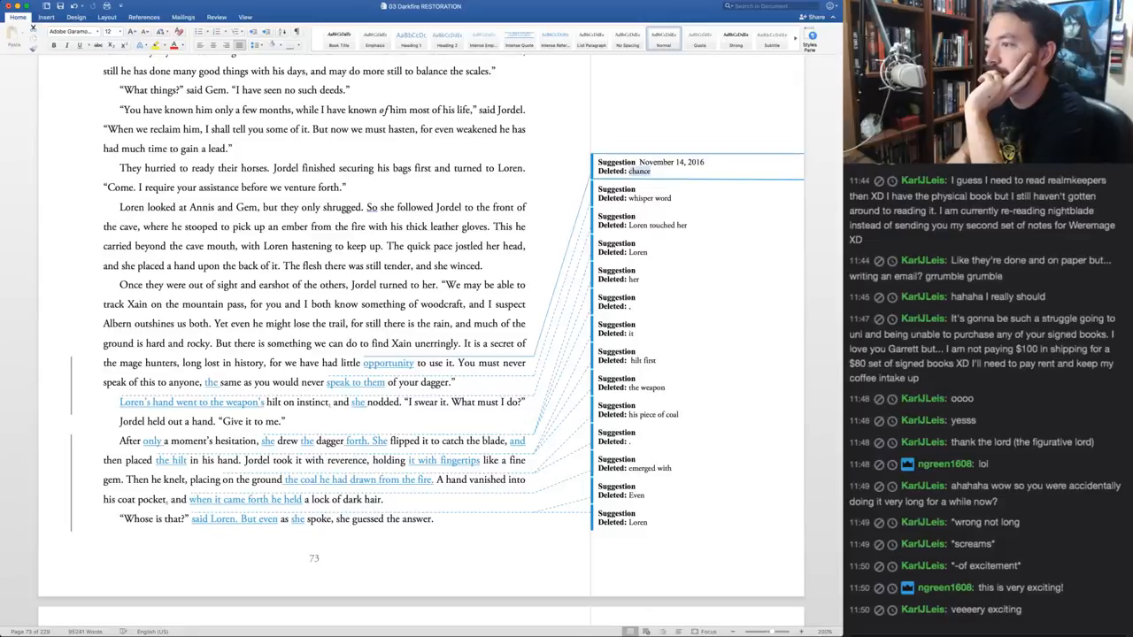
key("super+shift+a")
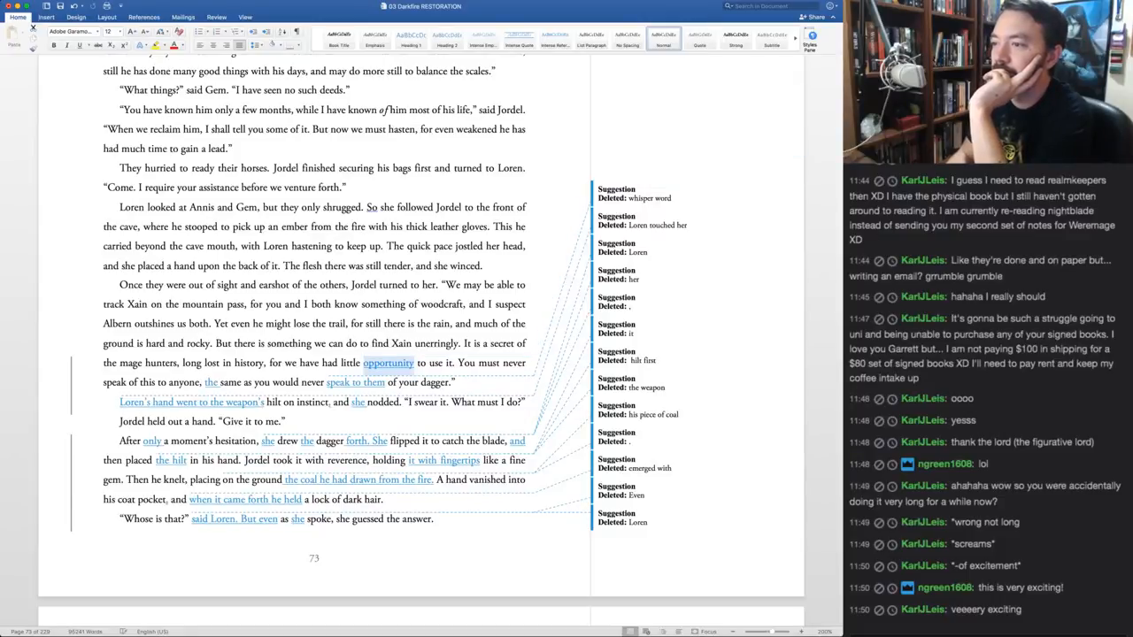
key("super+shift+a")
key("super+shift+a")
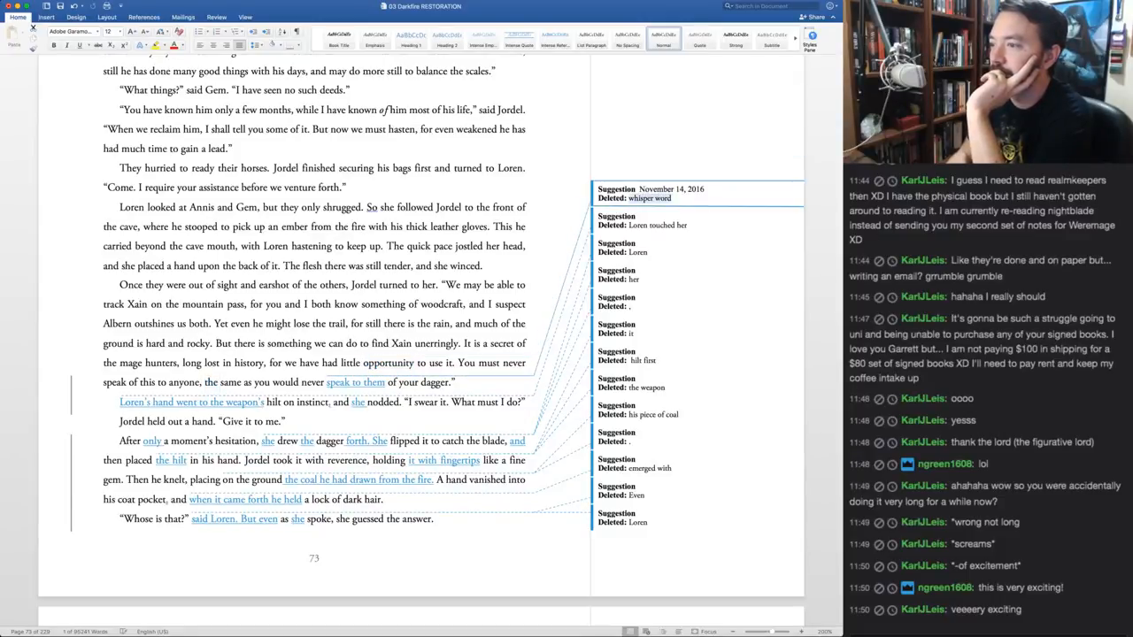
Resolve the "speak to them" suggestion and reword it so the phrase reads "never whisper word of your dagger"
key("super+shift+a")
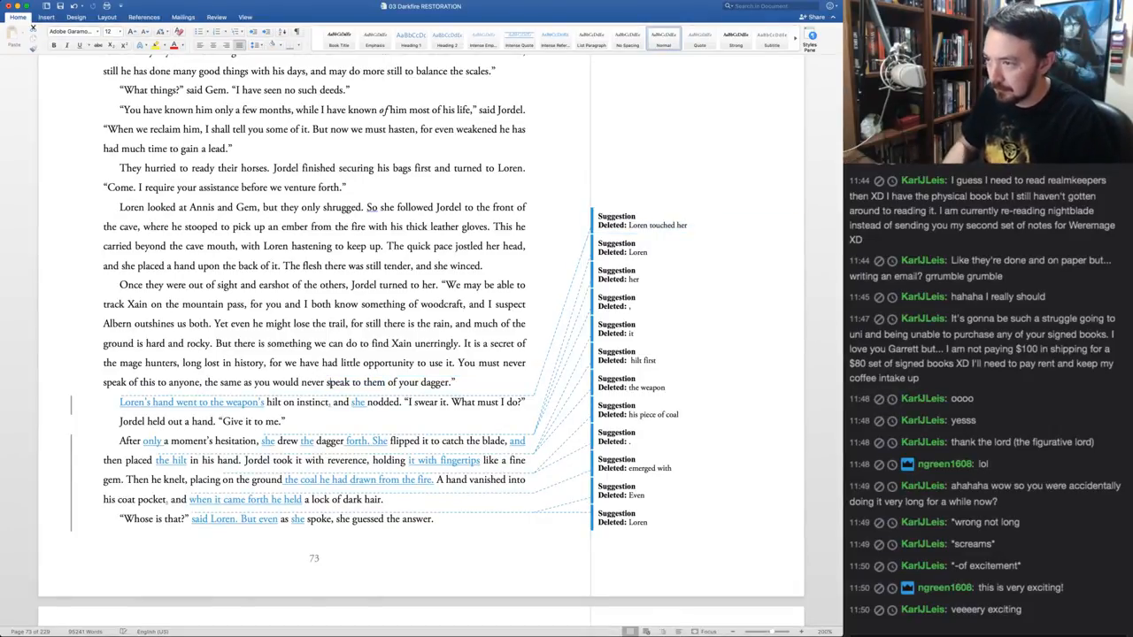
key("shift+alt+Right")
key("shift+alt+Right")
key("shift+alt+Right")
type("whisper word")
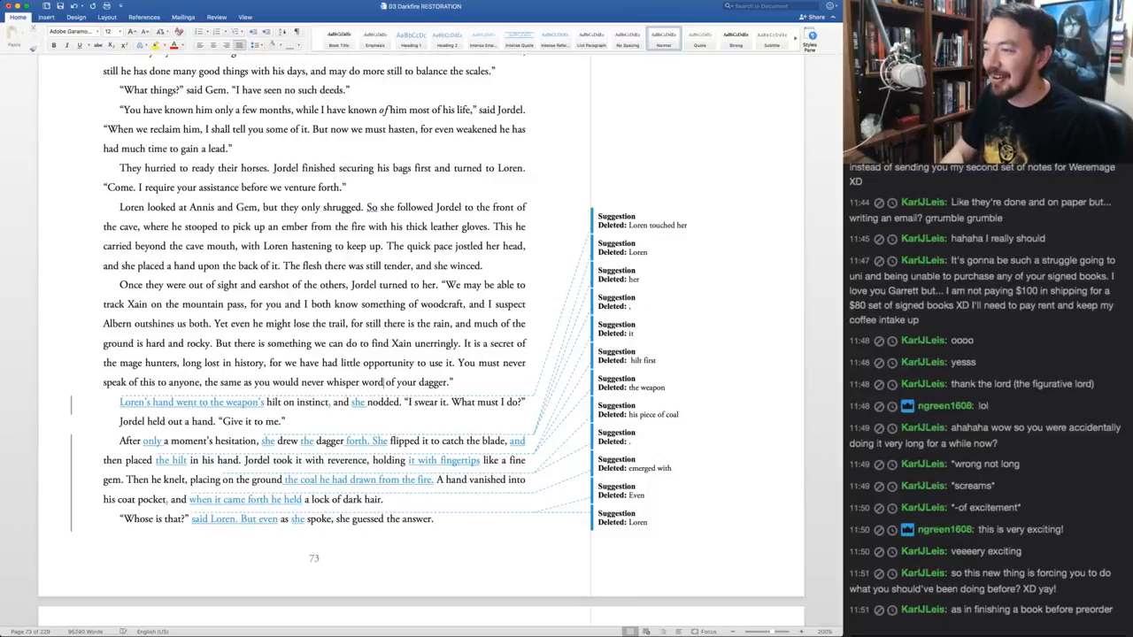
Switch to the master timeline spreadsheet in the browser and fill the blank row 18, between the 2012 and 2013 entries, with black
left_click(657, 225)
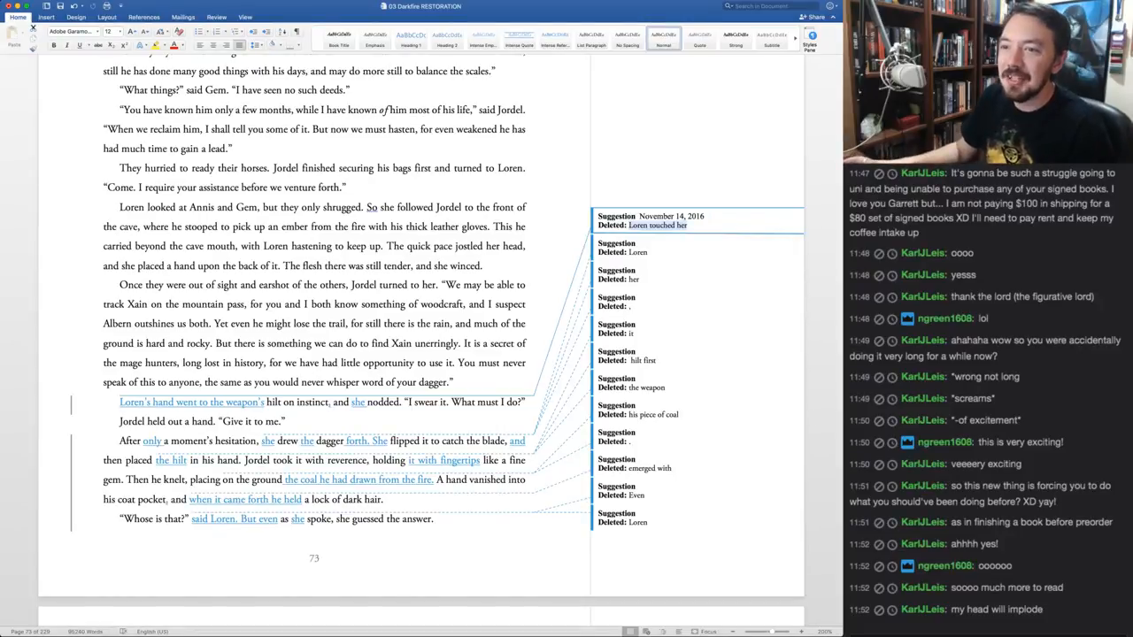
key("super+Tab")
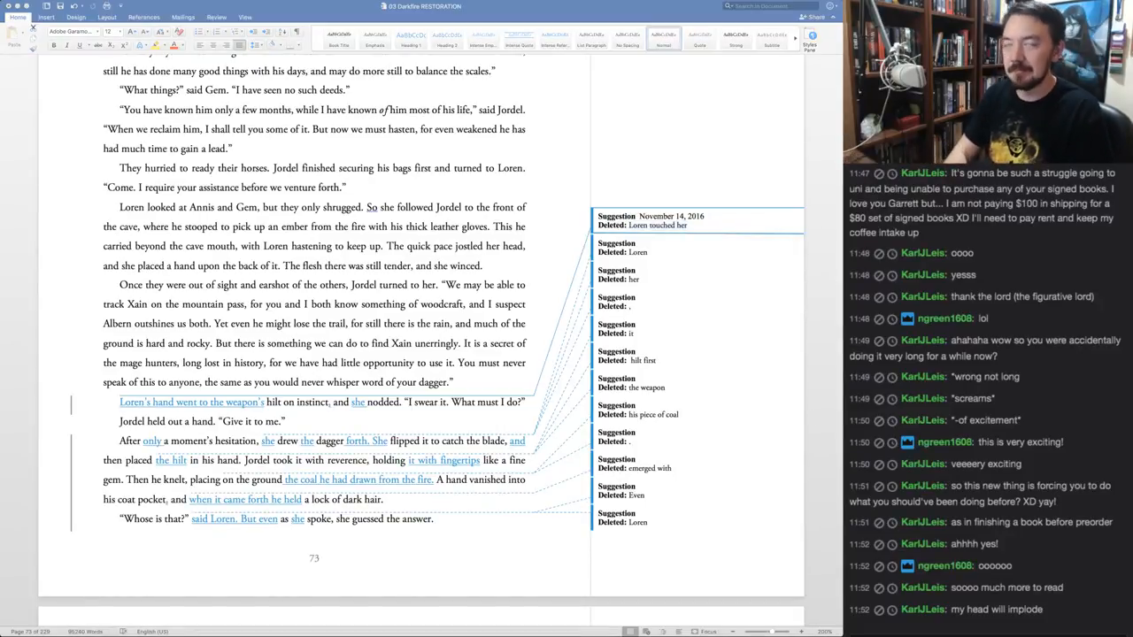
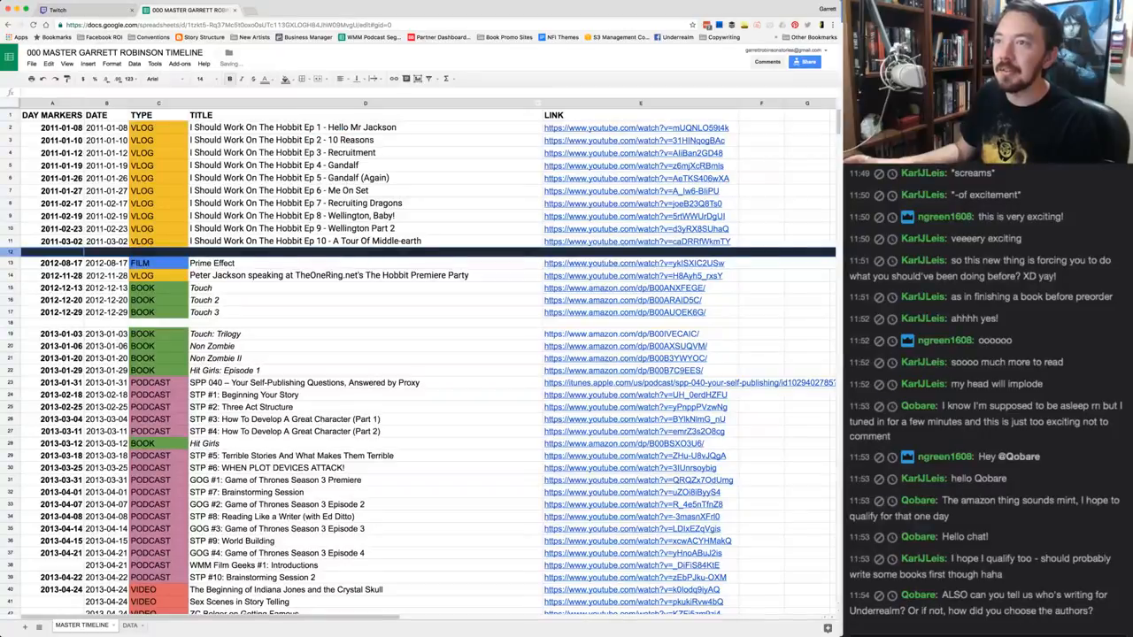
left_click(11, 323)
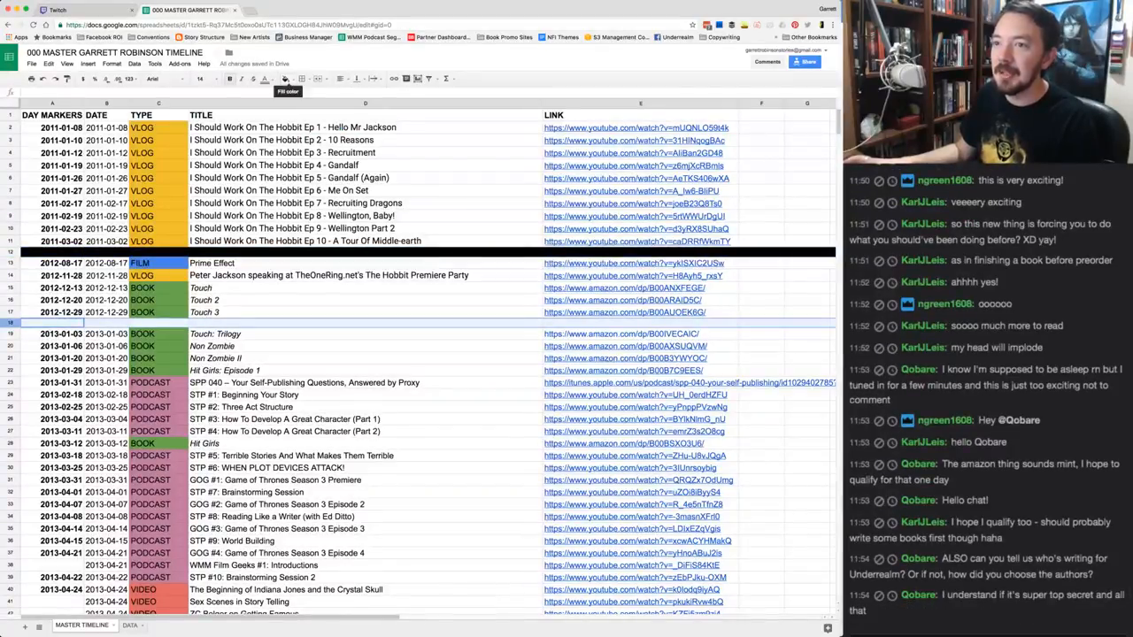
left_click(285, 80)
left_click(290, 107)
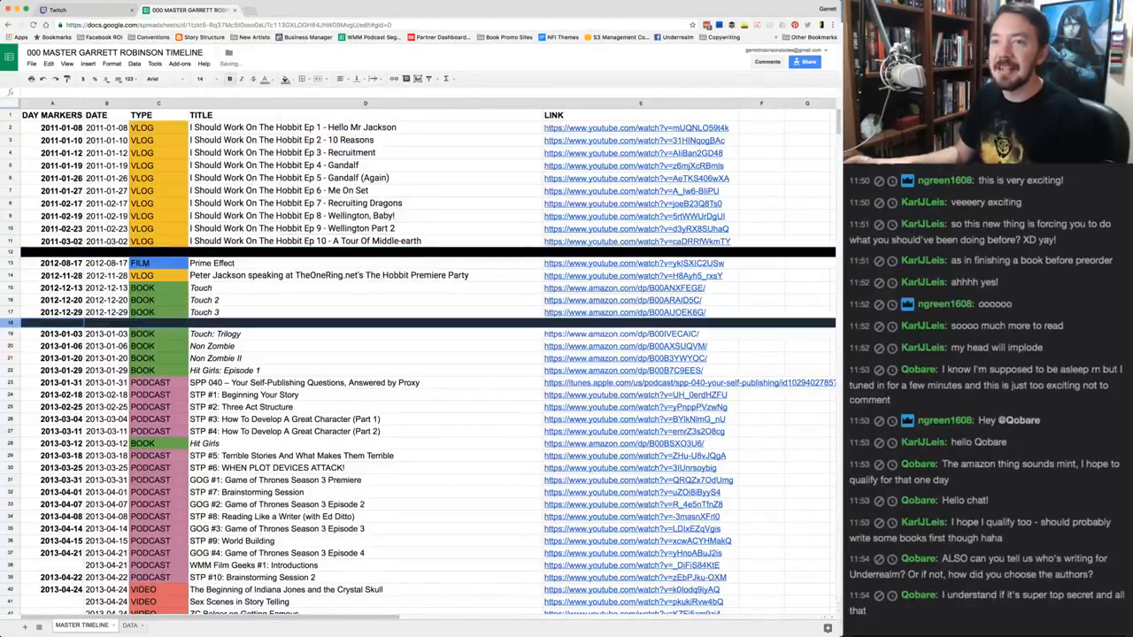
Review the titles of the 2011 vlog entries and of the 2012 entries from "Prime Effect" to "Touch 3"
left_click(366, 166)
left_click_drag(366, 128, 366, 241)
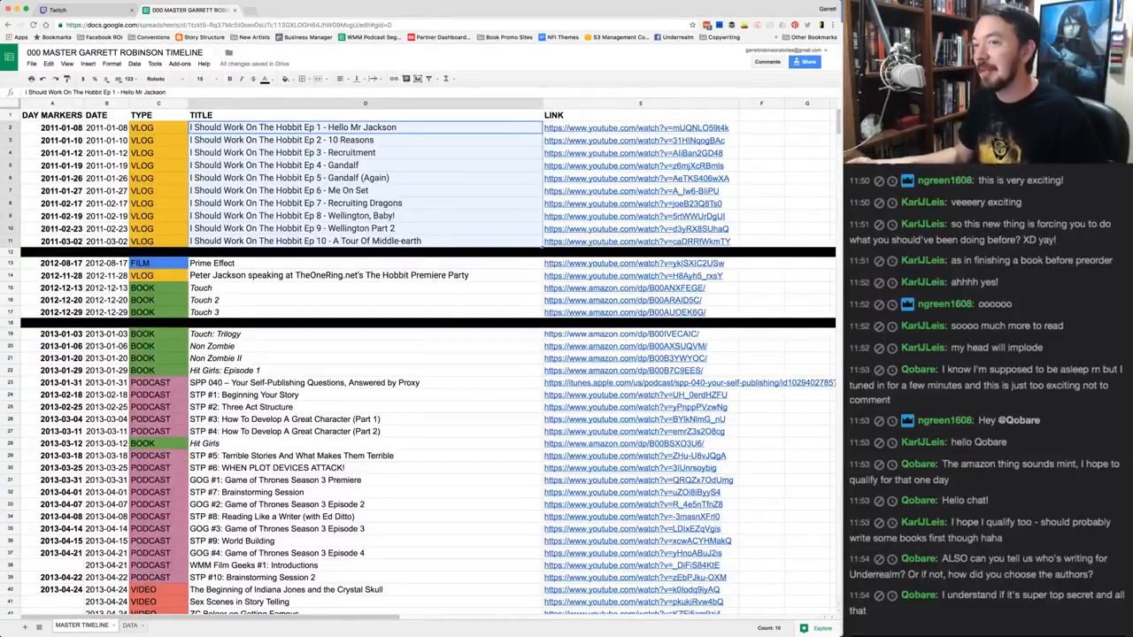
left_click(366, 262)
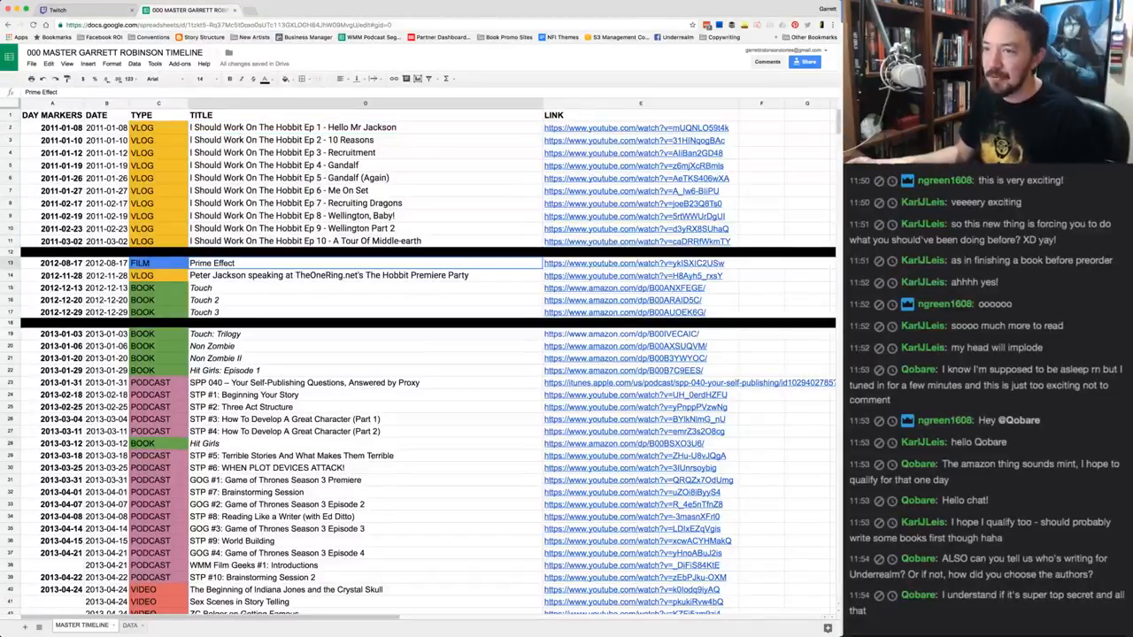
left_click_drag(365, 263, 365, 275)
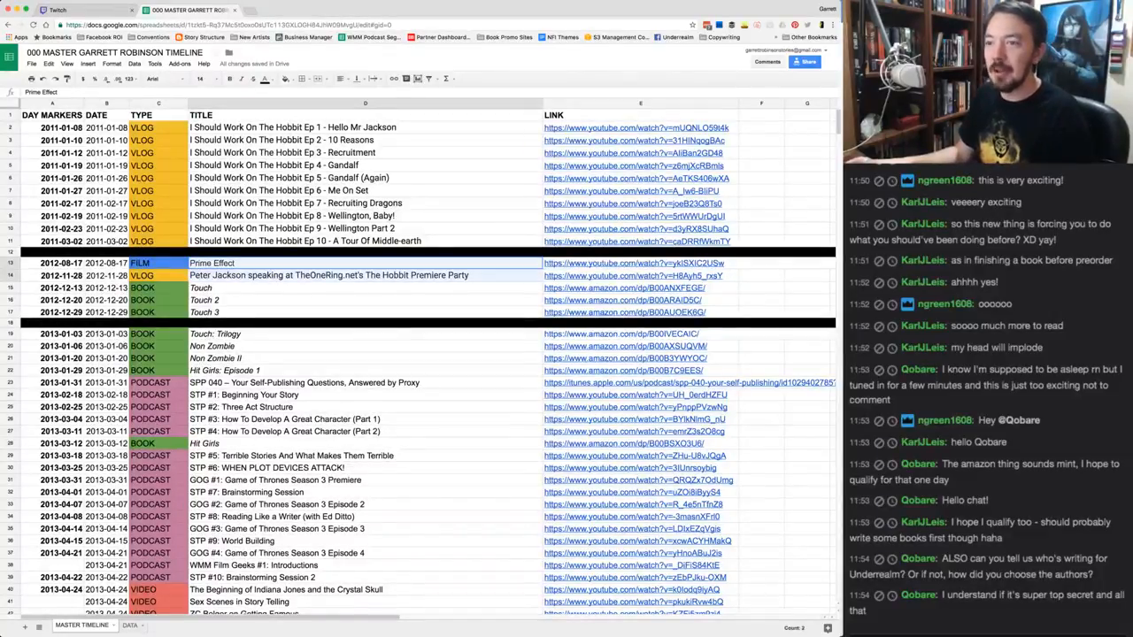
key("shift+Down")
key("shift+Down")
key("shift+Down")
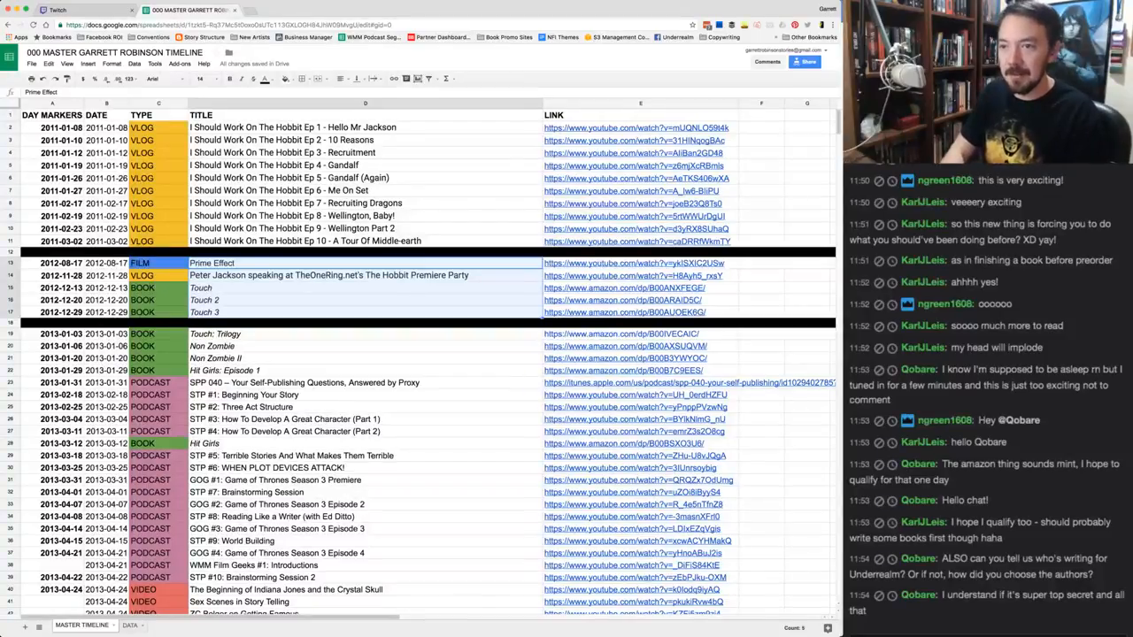
Change the type of the Peter Jackson Hobbit Premiere Party entry to VIDEO
left_click(158, 275)
type("VIDEO")
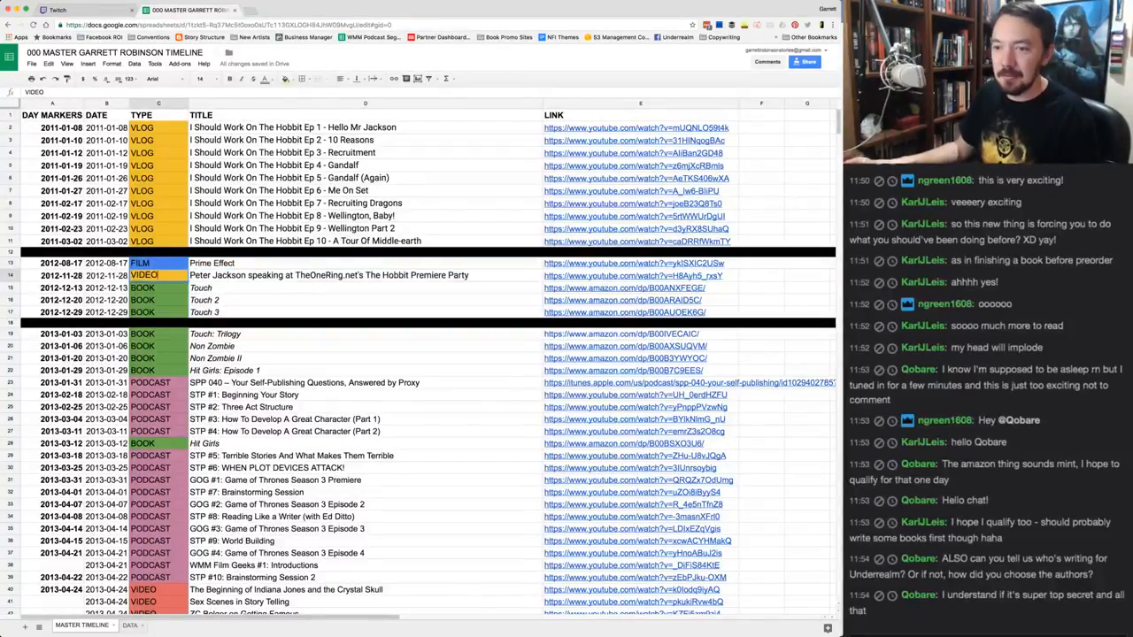
key("Return")
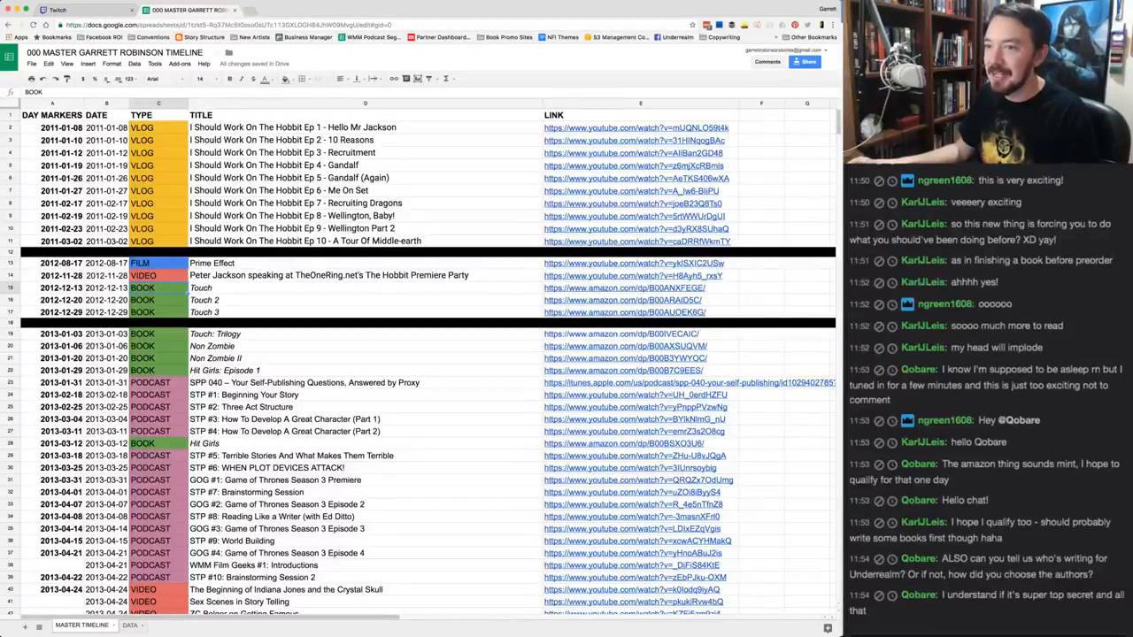
Examine the 2013 timeline entries, from the books "Touch: Trilogy" to "Hit Girls: Episode 1" through the year's last podcasts
left_click(365, 334)
scroll(365, 335, "down", 2)
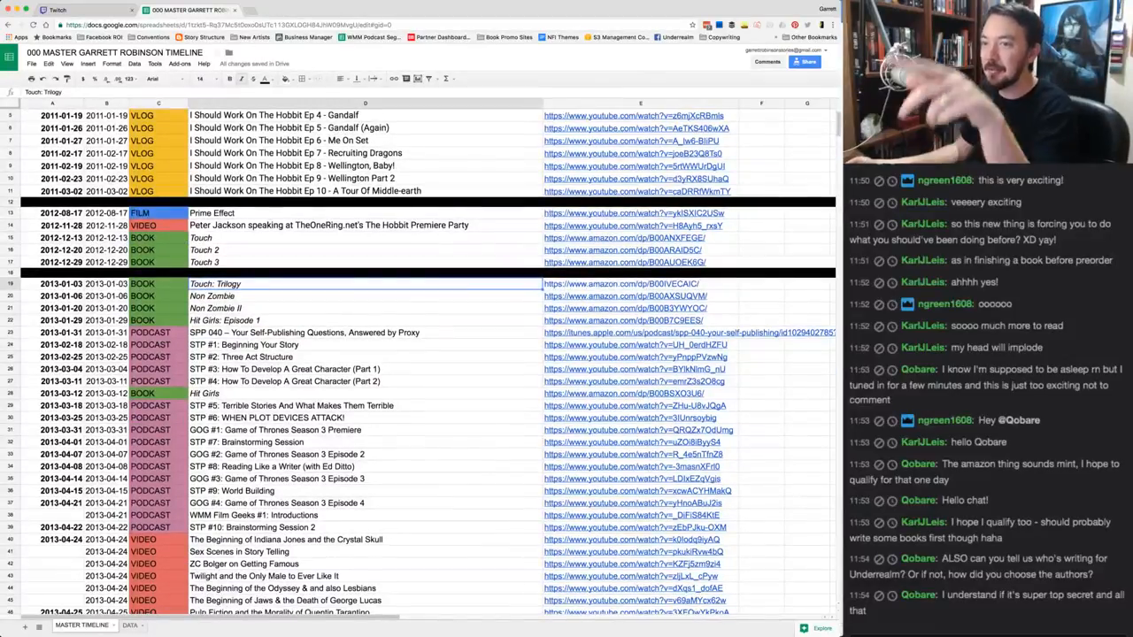
key("shift+Down")
key("shift+Down")
key("shift+Down")
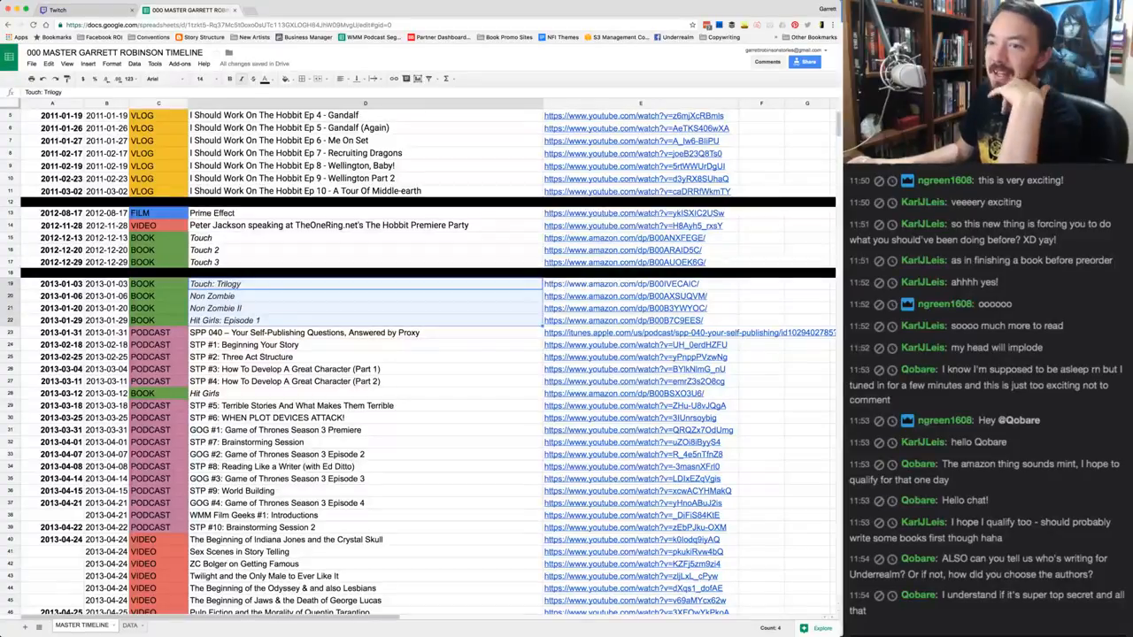
scroll(419, 363, "down", 2)
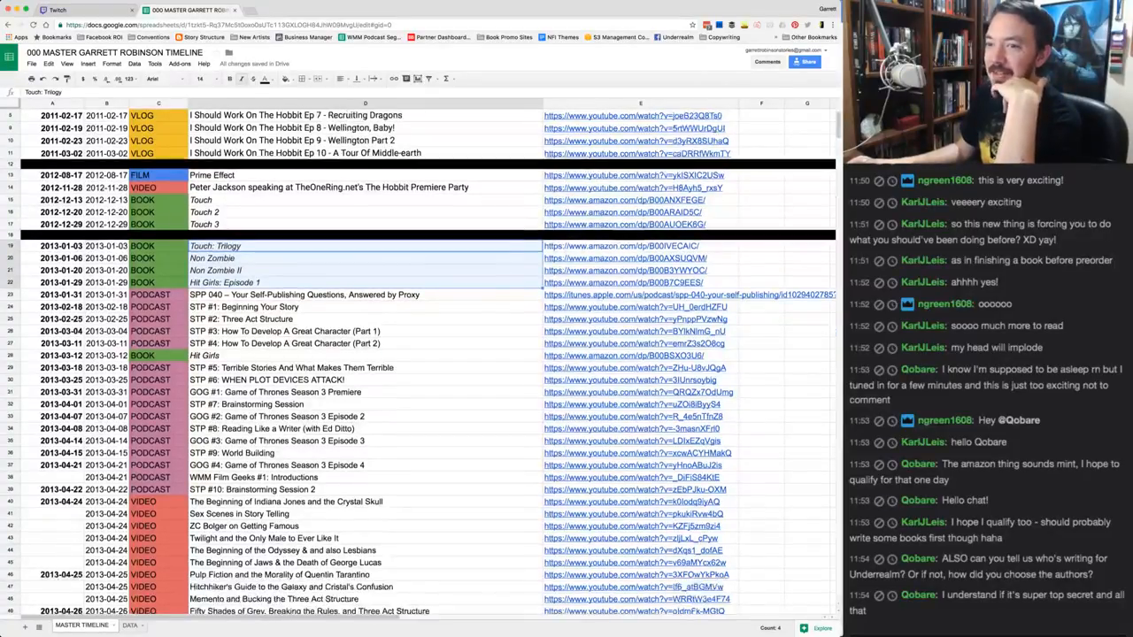
scroll(419, 363, "down", 3)
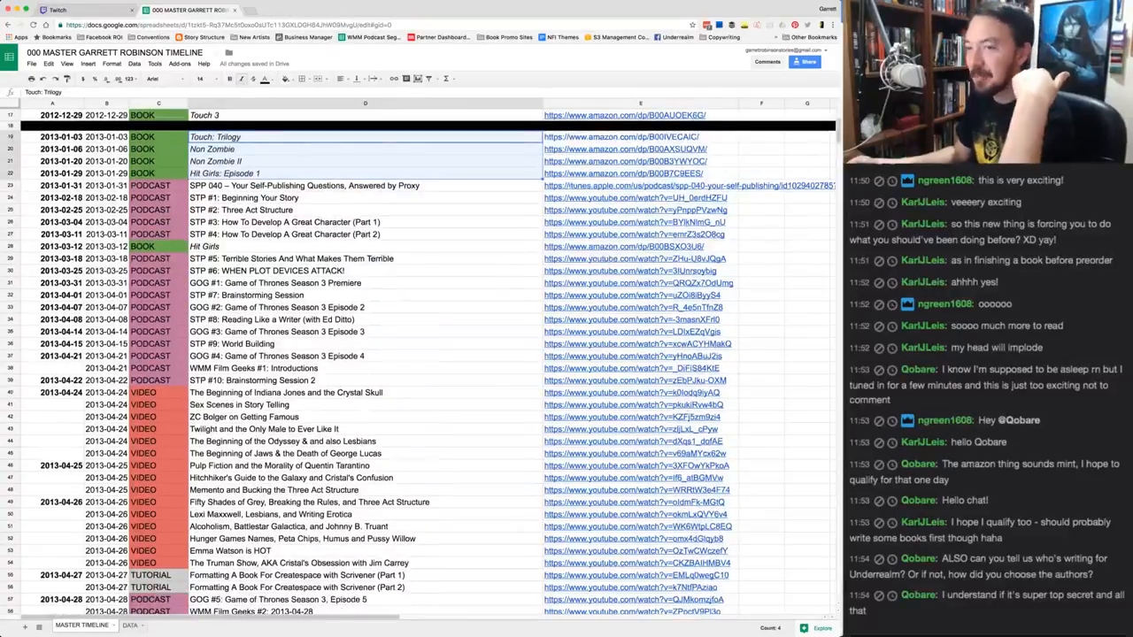
scroll(419, 362, "down", 4)
scroll(419, 363, "down", 6)
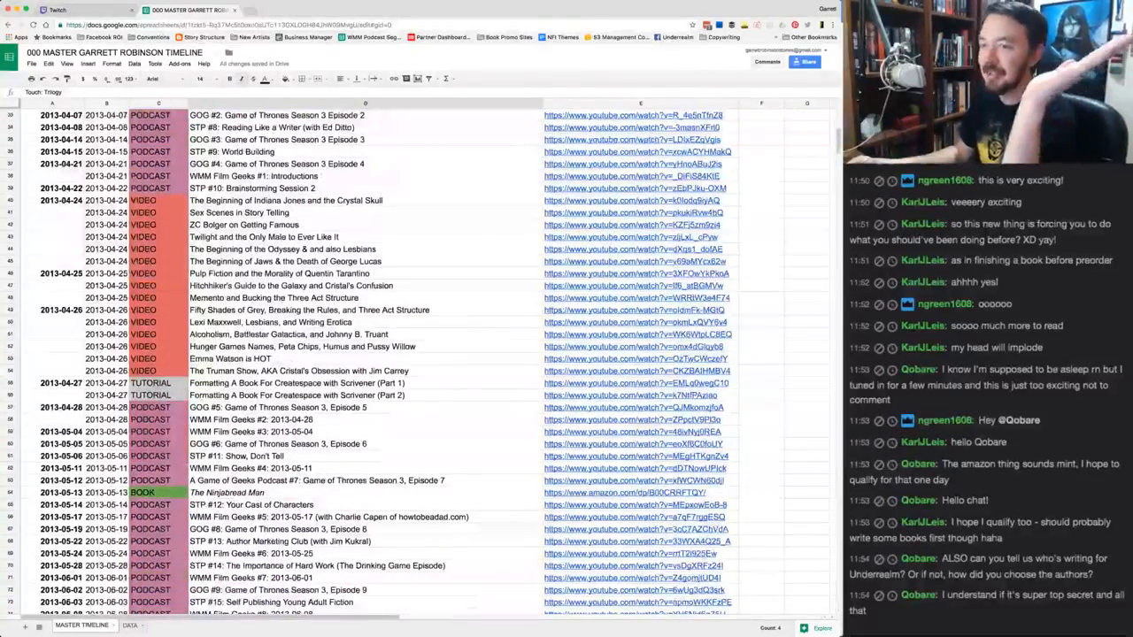
scroll(418, 363, "down", 15)
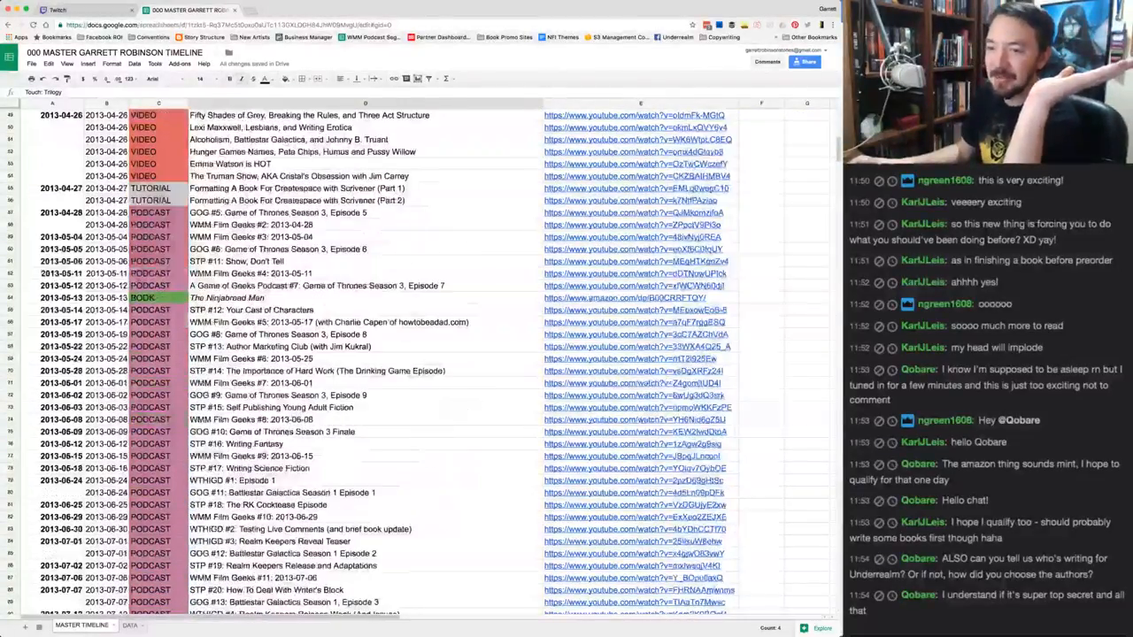
scroll(419, 363, "down", 17)
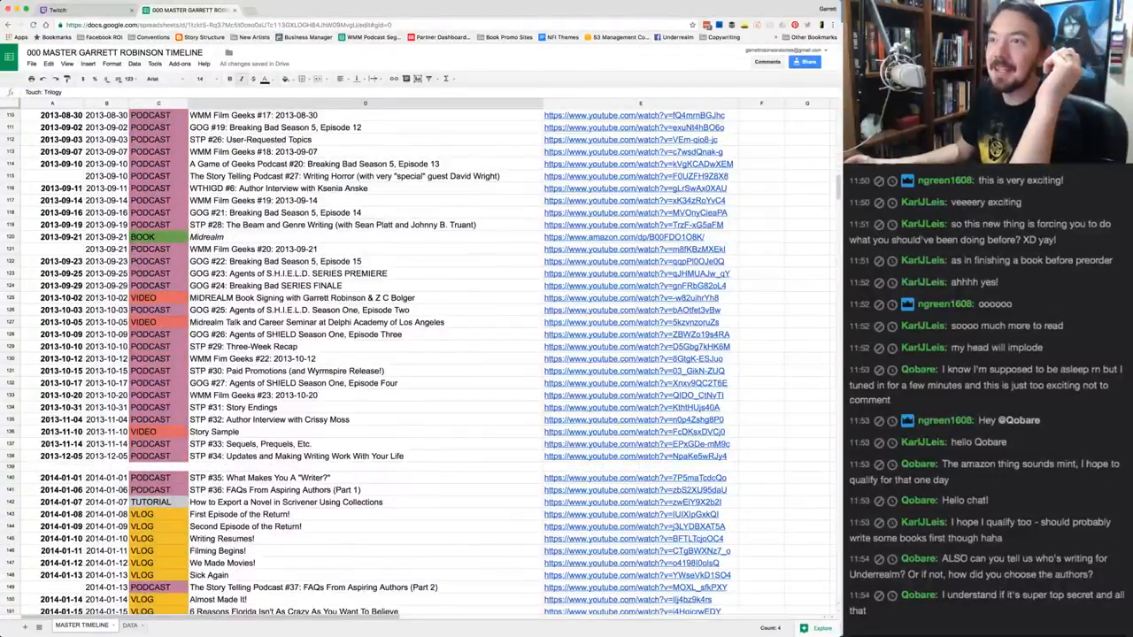
Fill the blank row 139, between the 2013 and 2014 entries, with black
left_click(10, 466)
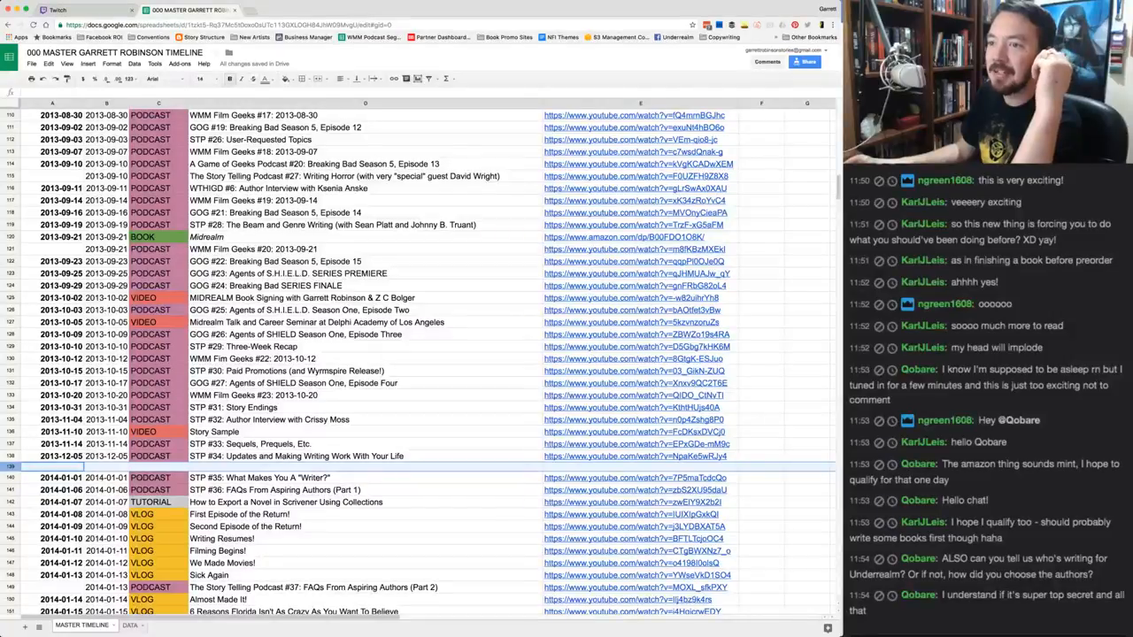
left_click(285, 79)
left_click(293, 107)
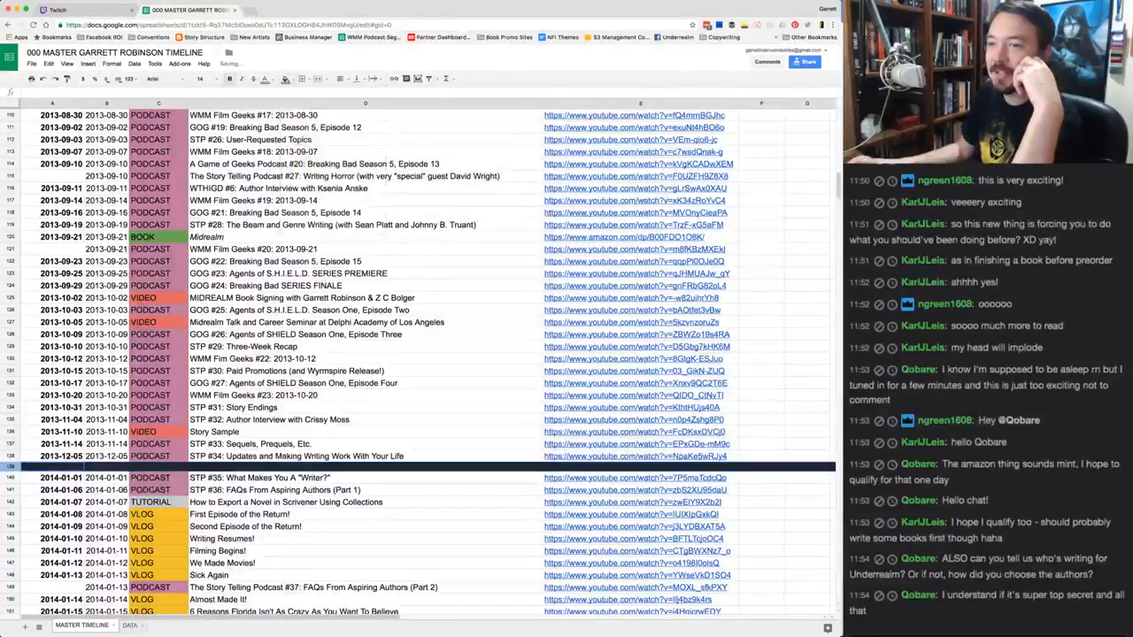
Look through the 2014 timeline entries from January to August, including the vlogs, books and Nightblade VLOGANOVEL episodes
left_click(354, 249)
scroll(425, 354, "down", 10)
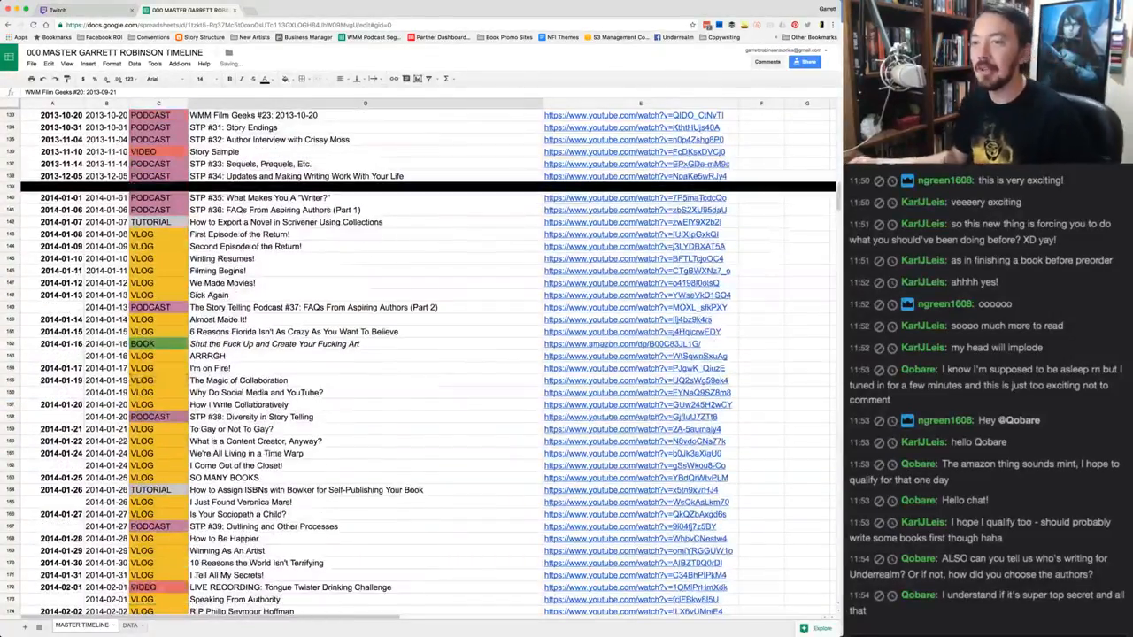
scroll(425, 354, "down", 5)
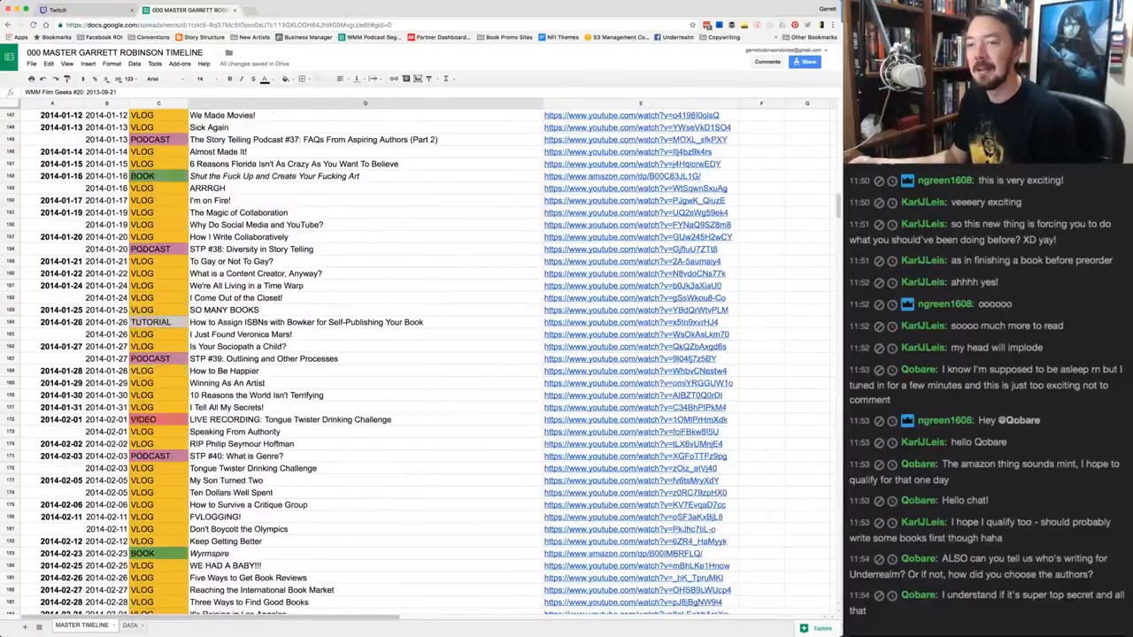
scroll(425, 354, "down", 6)
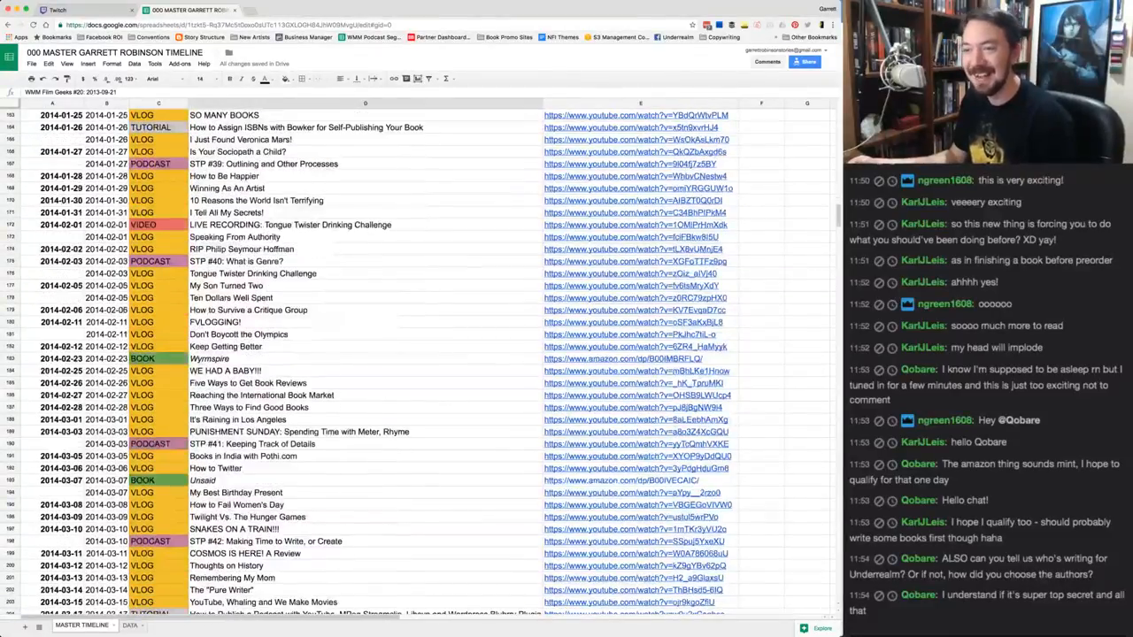
scroll(425, 354, "down", 5)
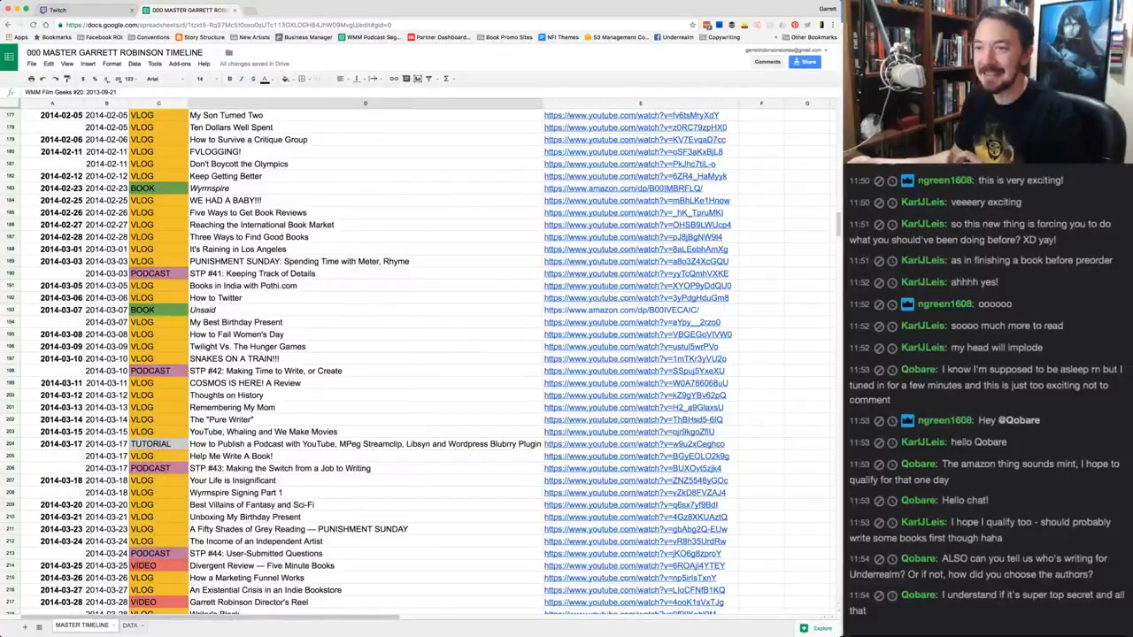
scroll(425, 354, "down", 3)
scroll(425, 354, "down", 6)
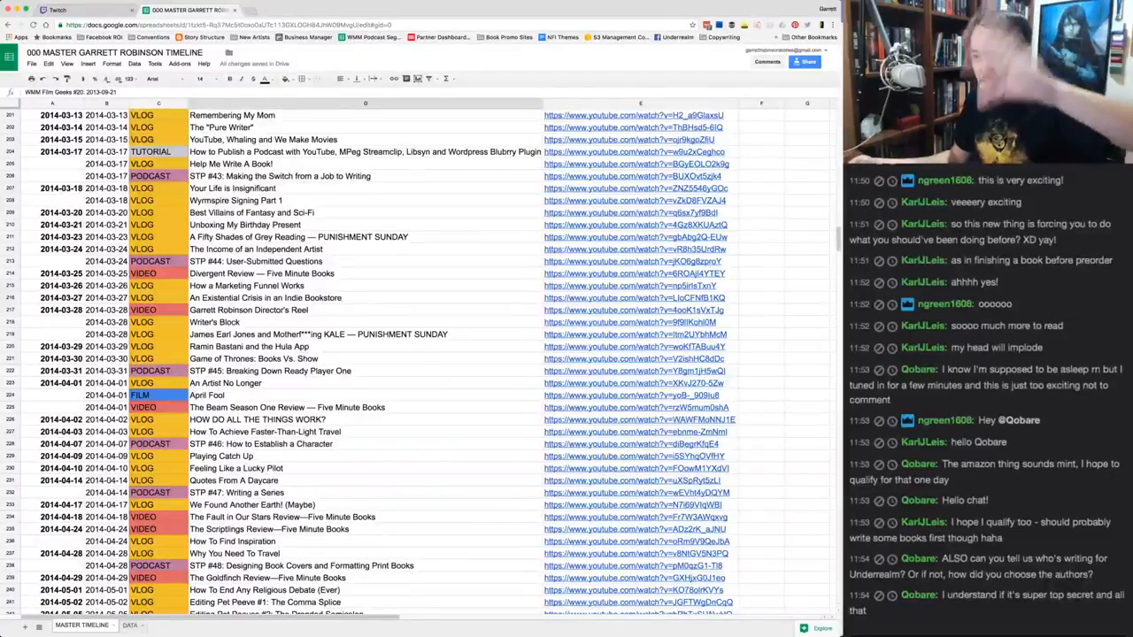
scroll(425, 354, "down", 5)
scroll(424, 354, "down", 10)
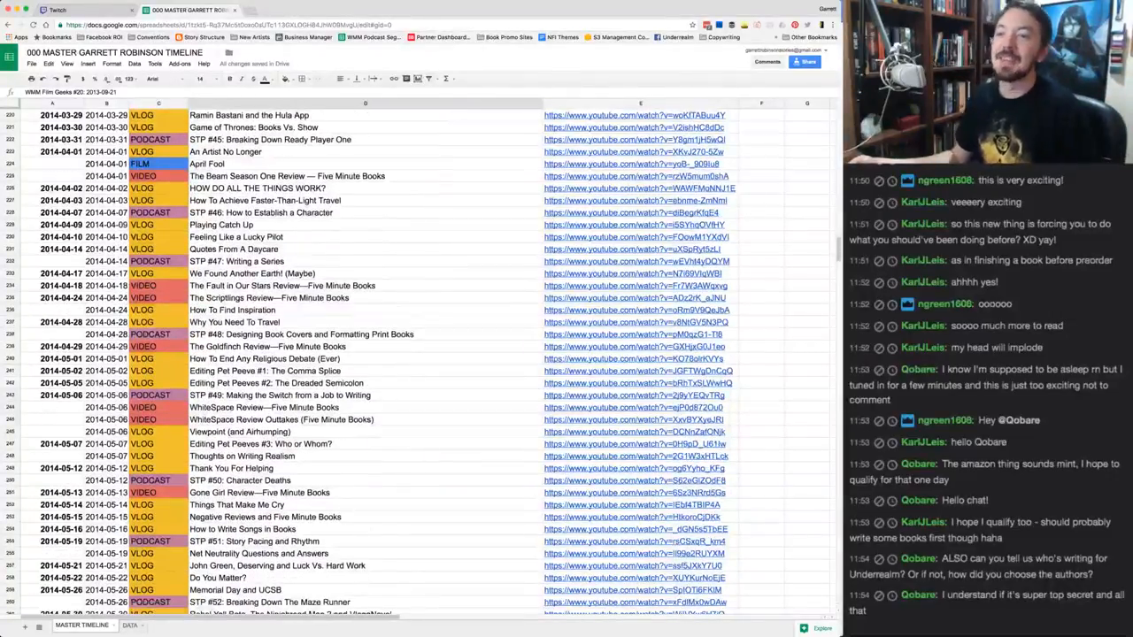
scroll(425, 354, "down", 17)
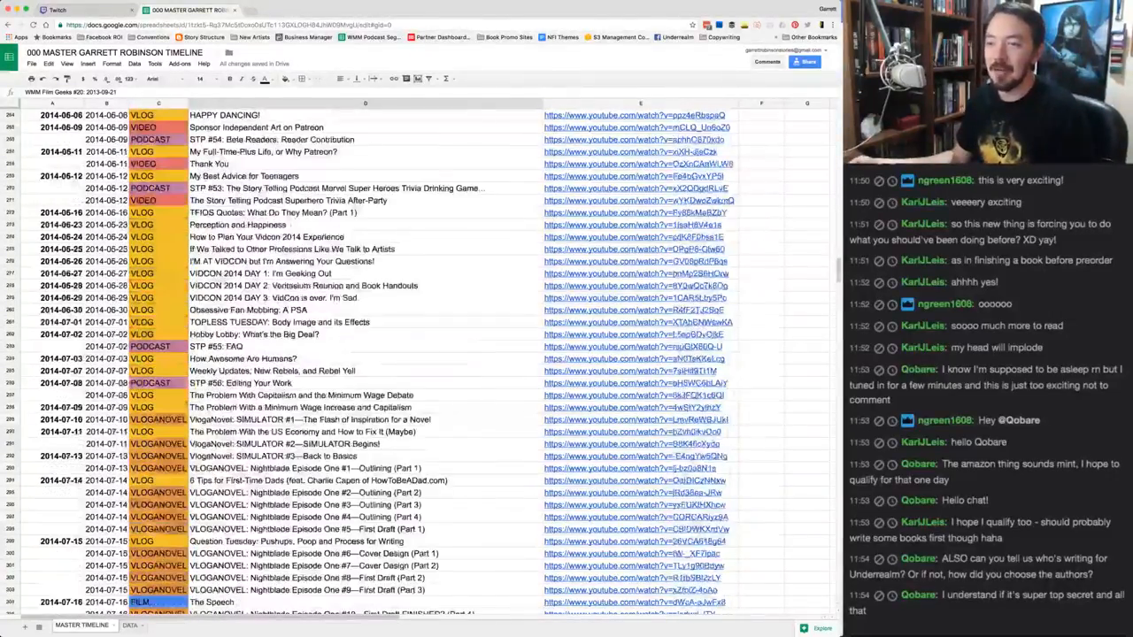
scroll(425, 354, "down", 2)
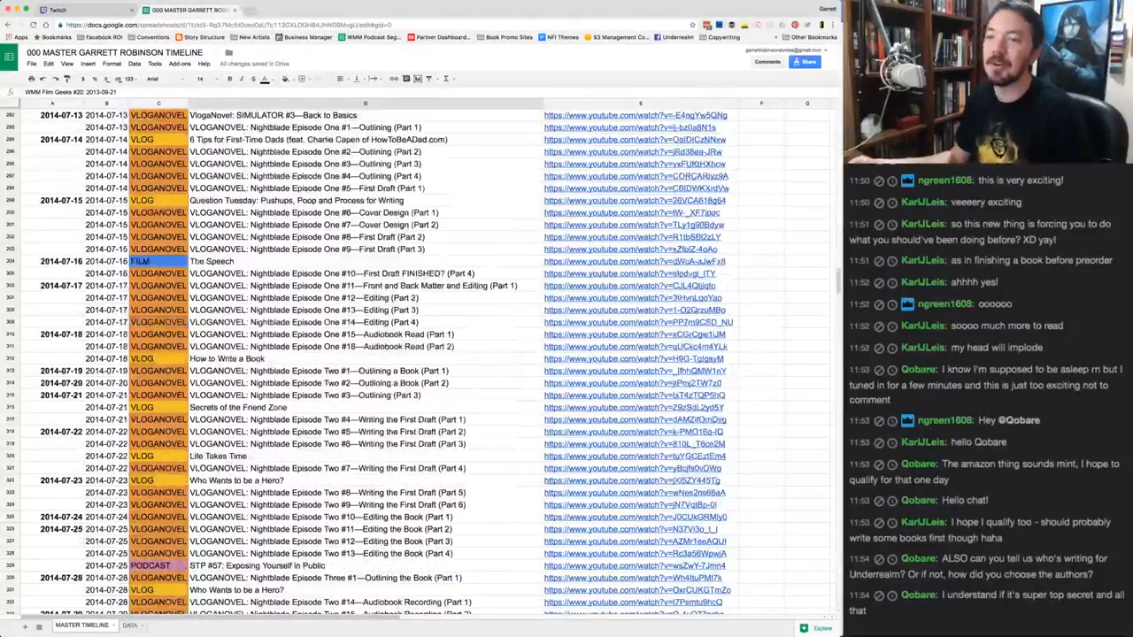
scroll(425, 354, "down", 12)
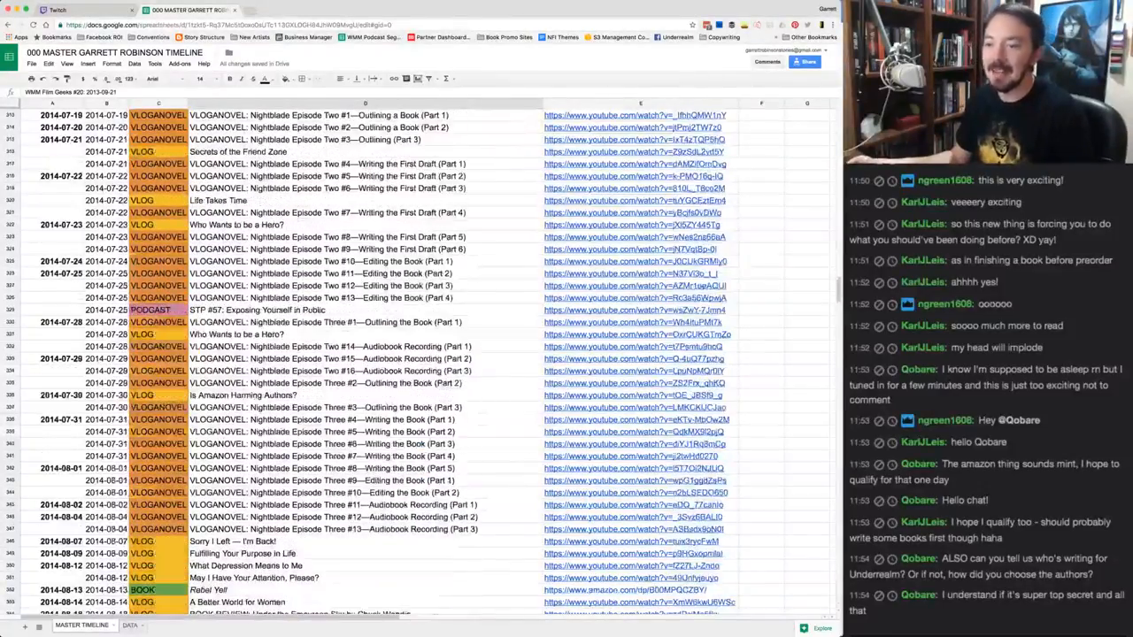
scroll(425, 354, "down", 2)
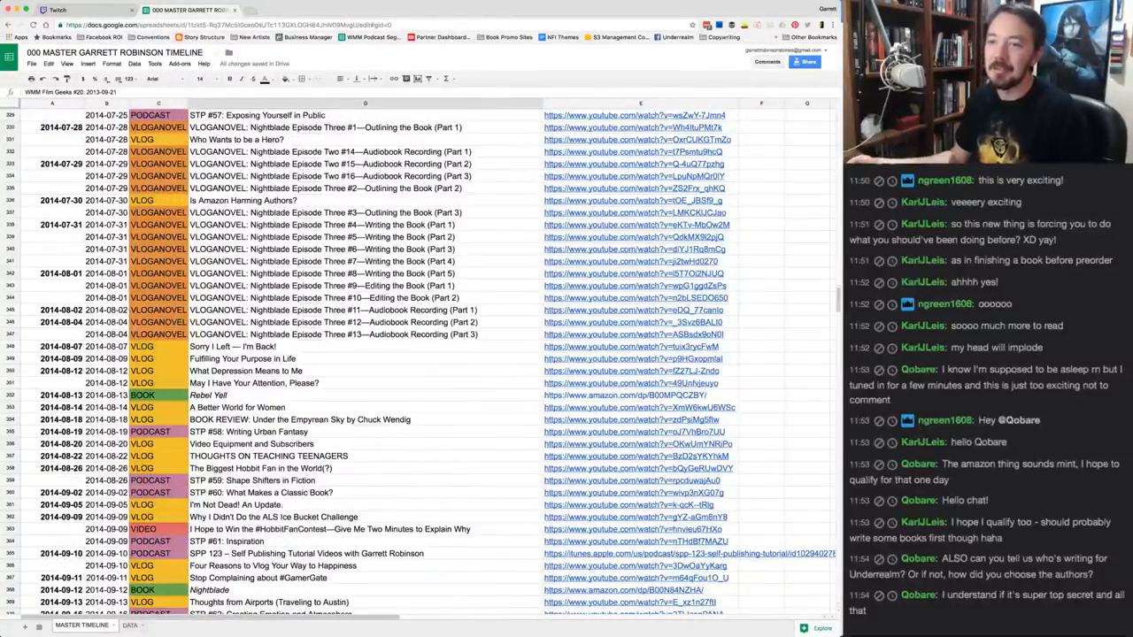
Look through the 2014 entries from the "Rebel Yell" and "Nightblade" books onward, including the autumn gaming videos and vlogs
left_click(159, 395)
scroll(158, 395, "down", 5)
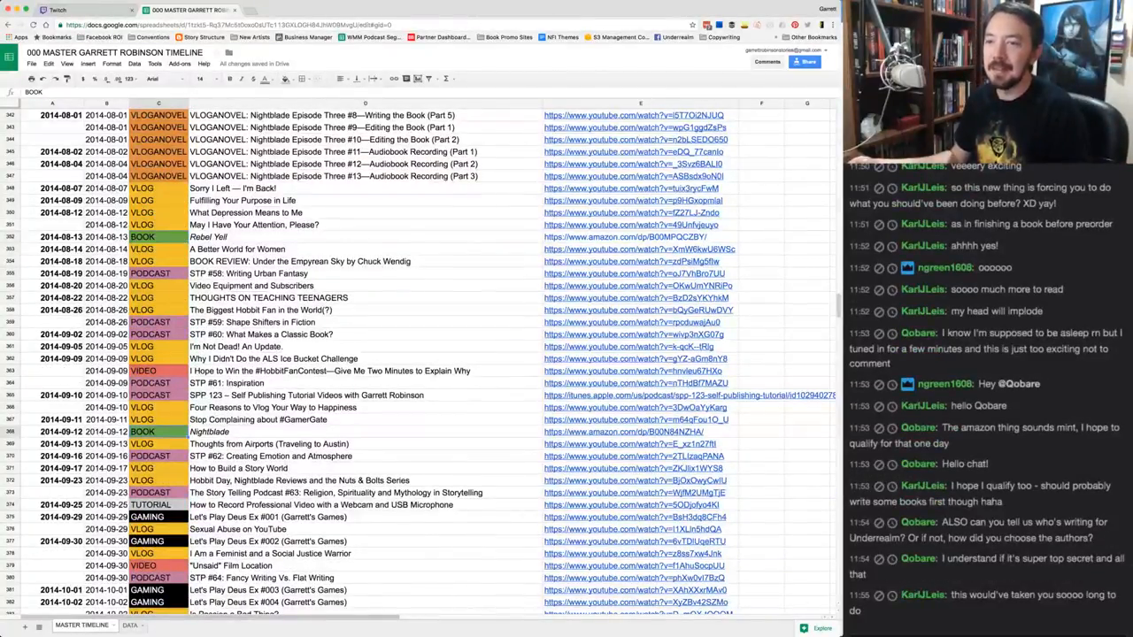
scroll(425, 354, "down", 4)
scroll(425, 354, "down", 10)
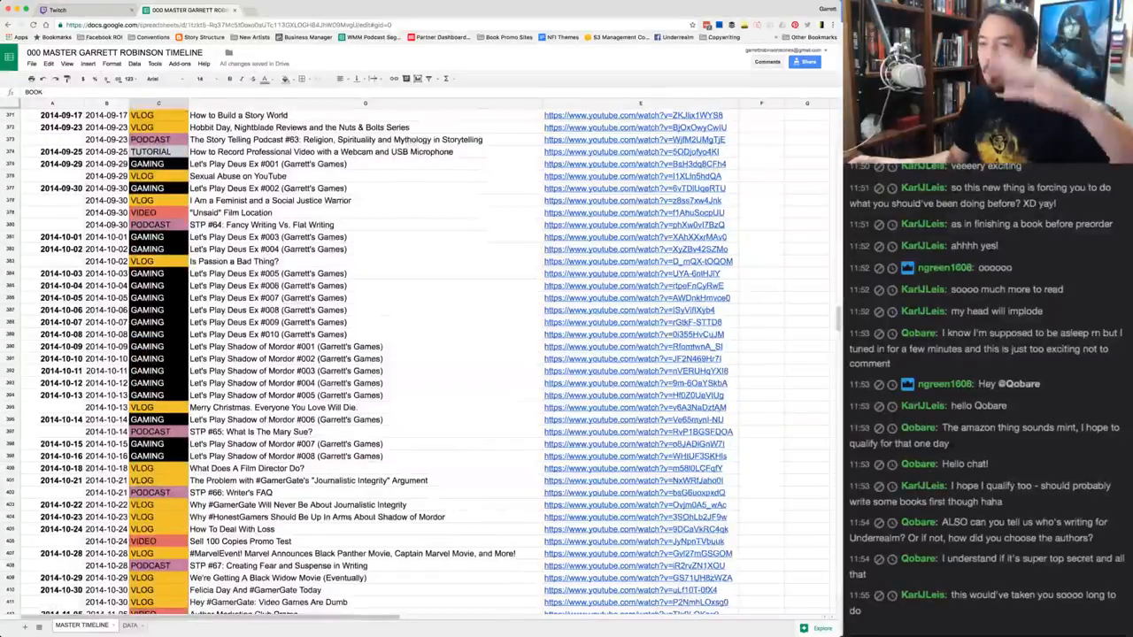
scroll(425, 354, "right", 2)
scroll(425, 354, "down", 10)
scroll(425, 354, "left", 2)
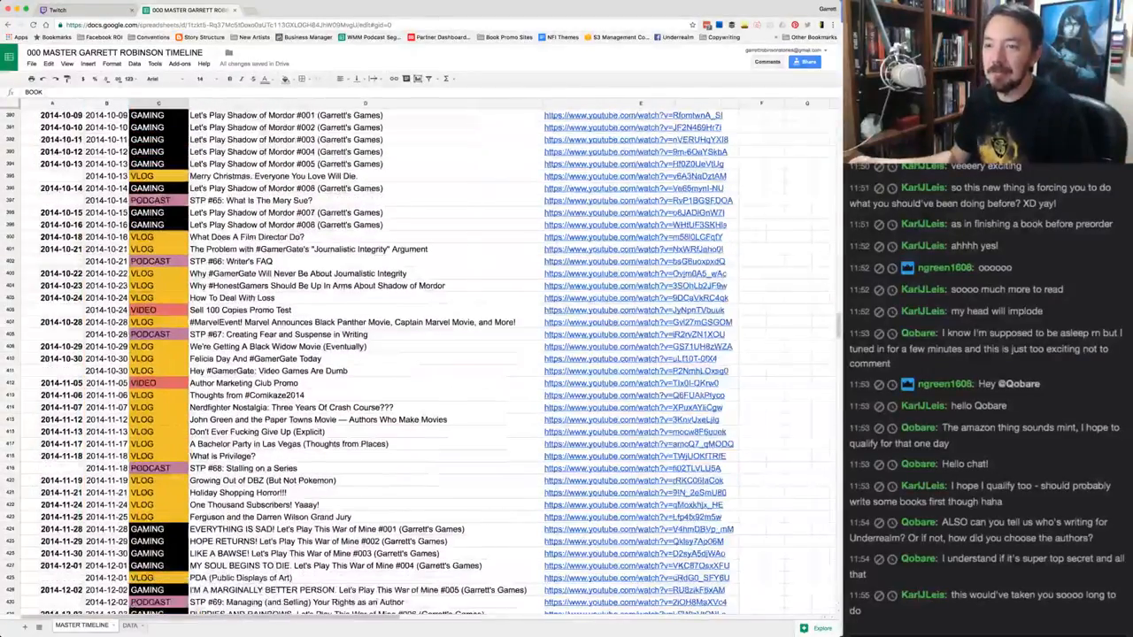
scroll(425, 354, "down", 6)
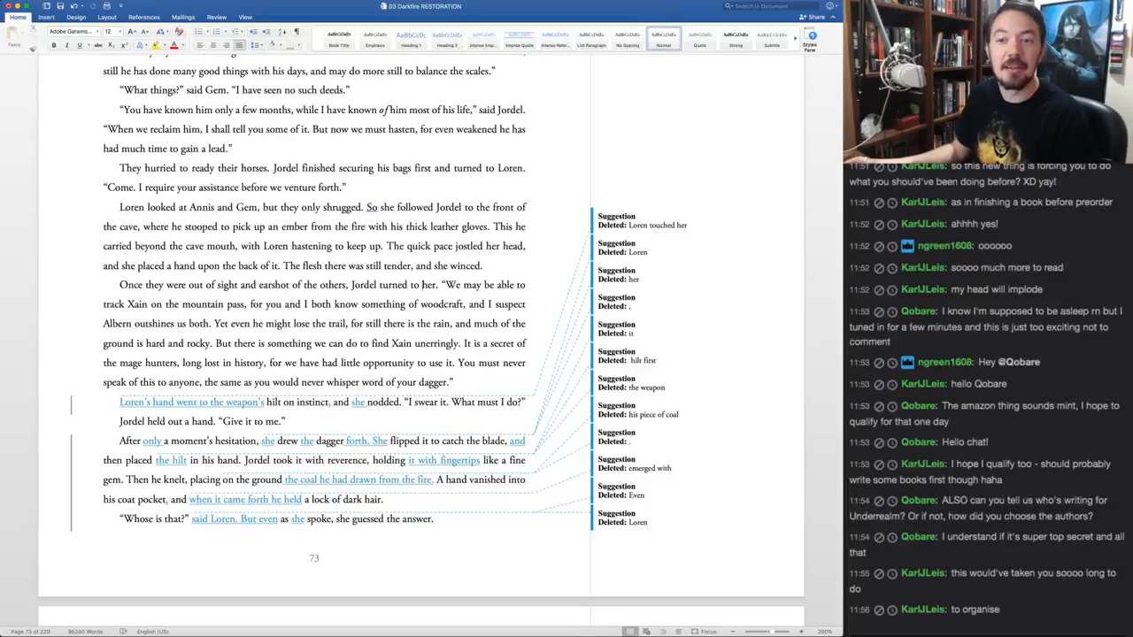
key("super+Tab")
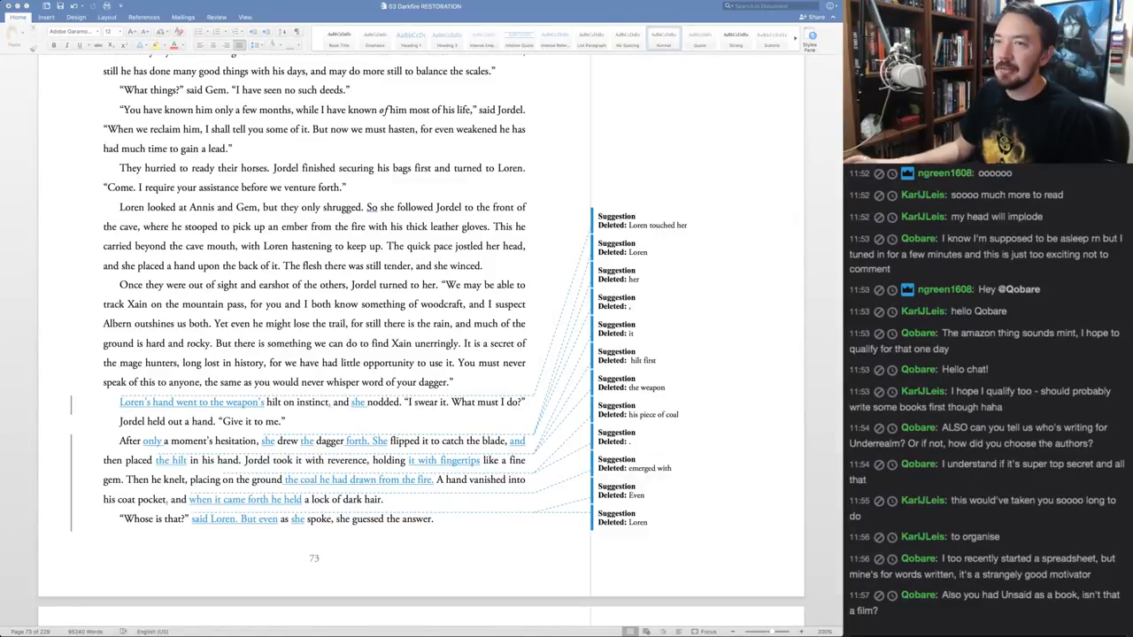
left_click(422, 284)
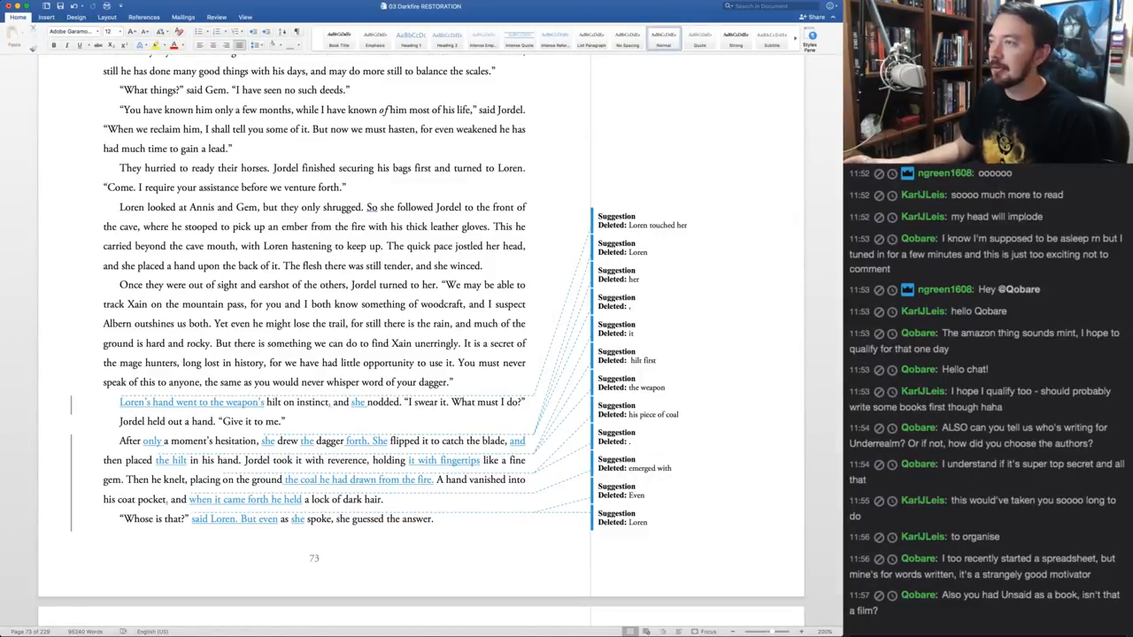
key("super+Tab")
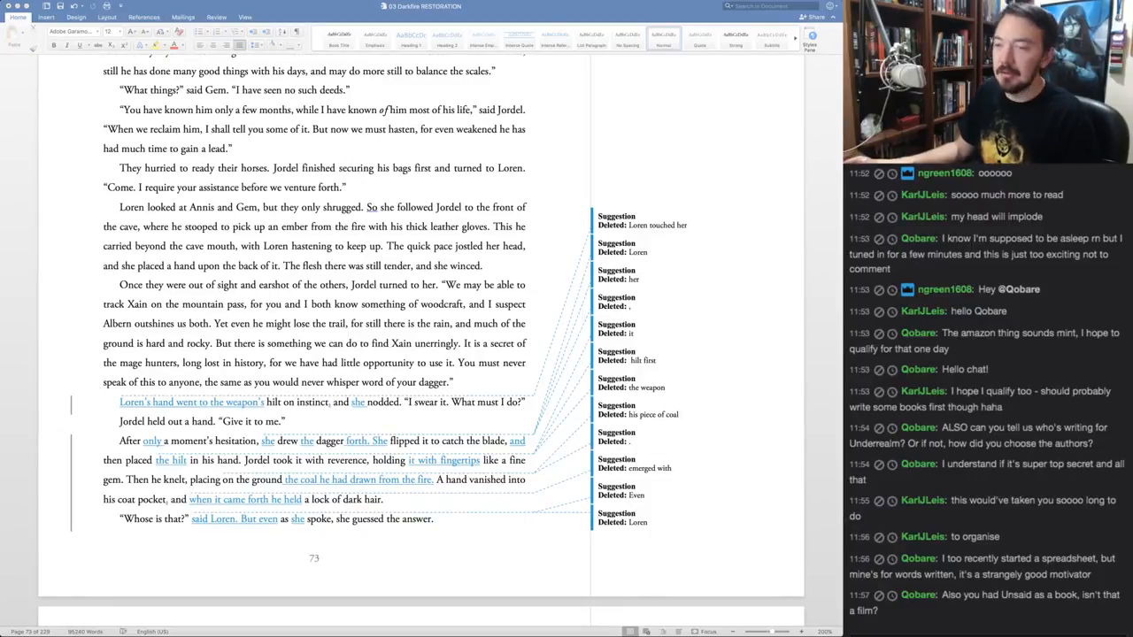
key("super+Tab")
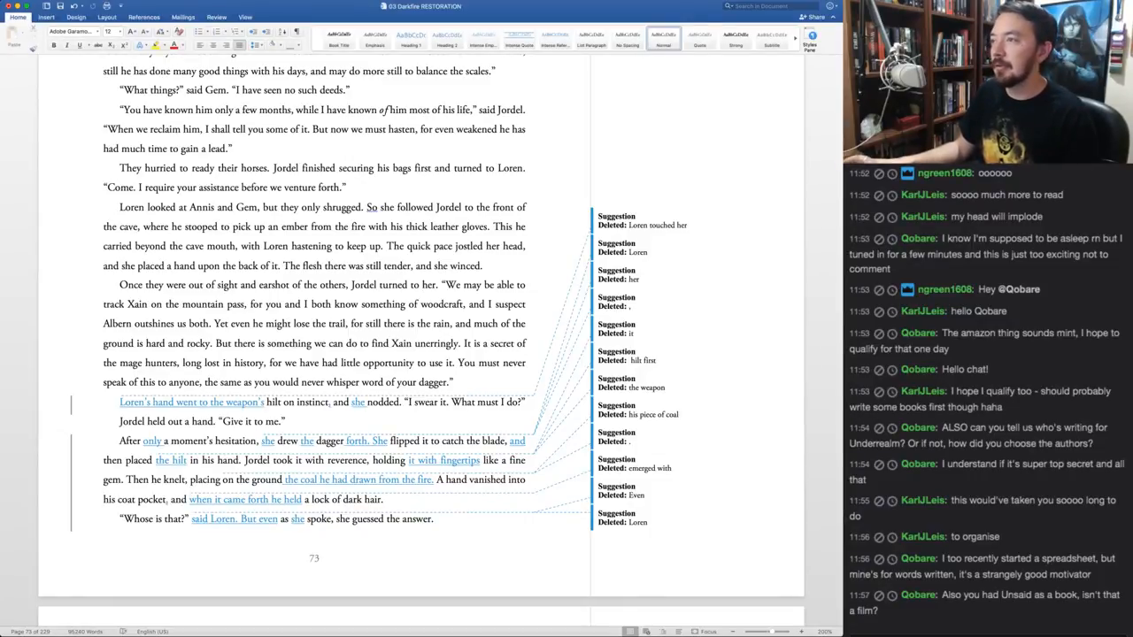
key("super+Tab")
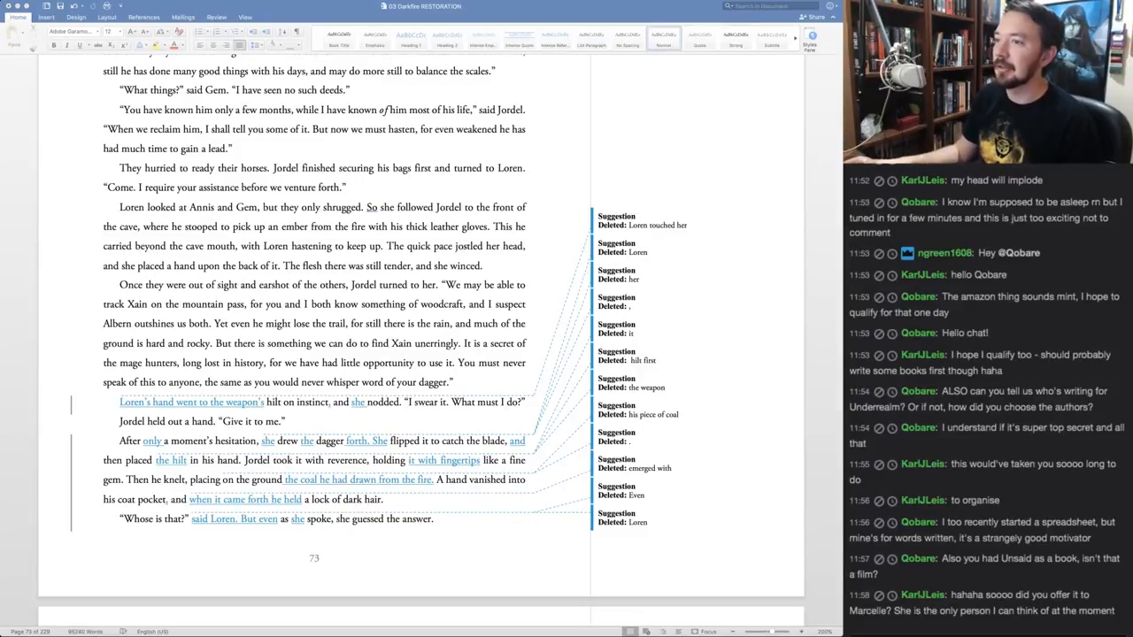
left_click(335, 246)
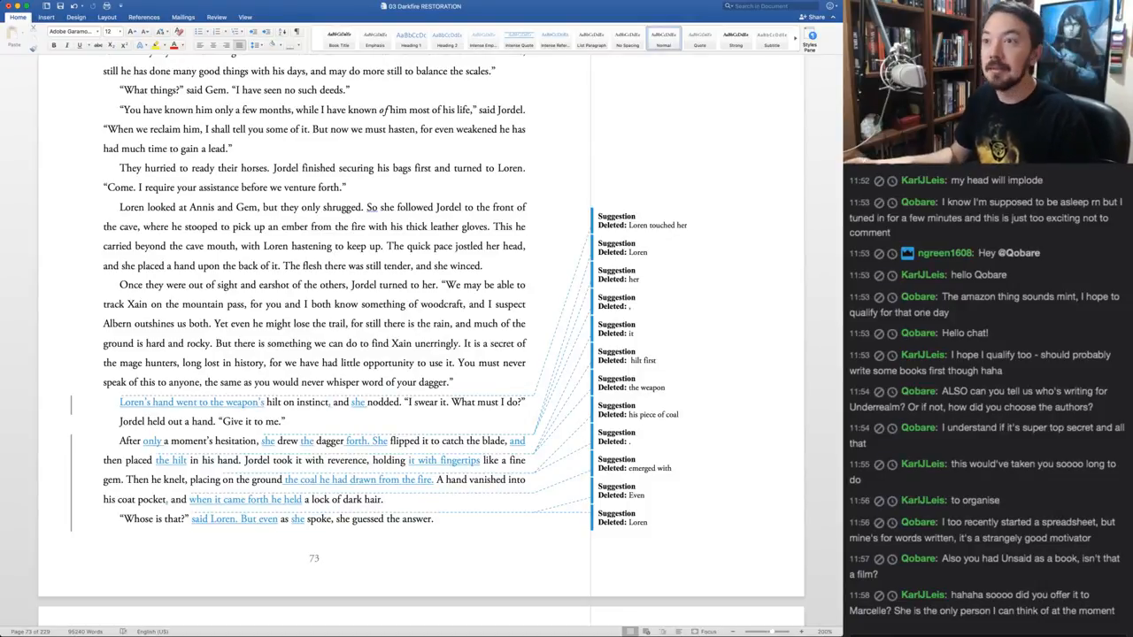
Switch to the master timeline spreadsheet in the browser and look up the "Unsaid" film entry from 2016 and the "Unsaid" book entry from 2014
key("super+Tab")
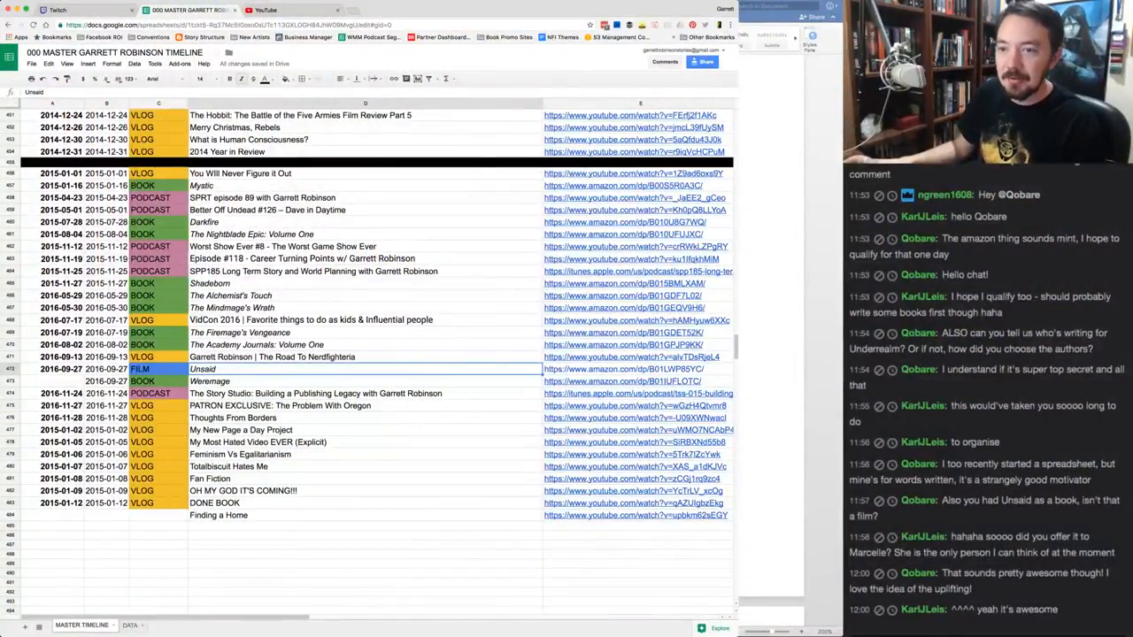
left_click(10, 369)
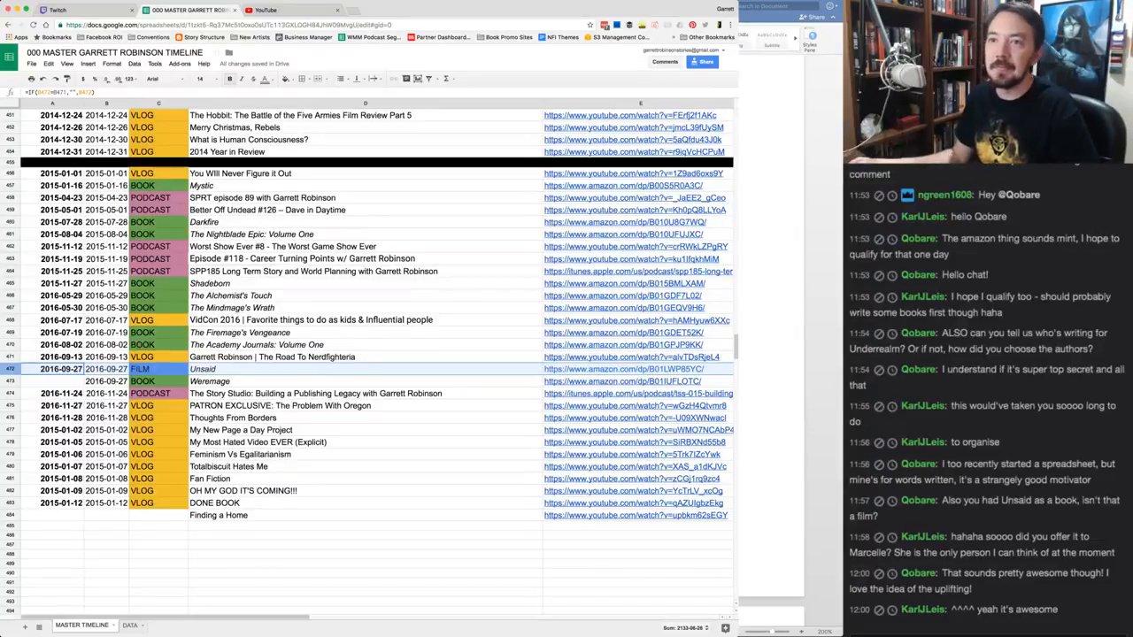
scroll(367, 354, "up", 15)
scroll(367, 354, "up", 12)
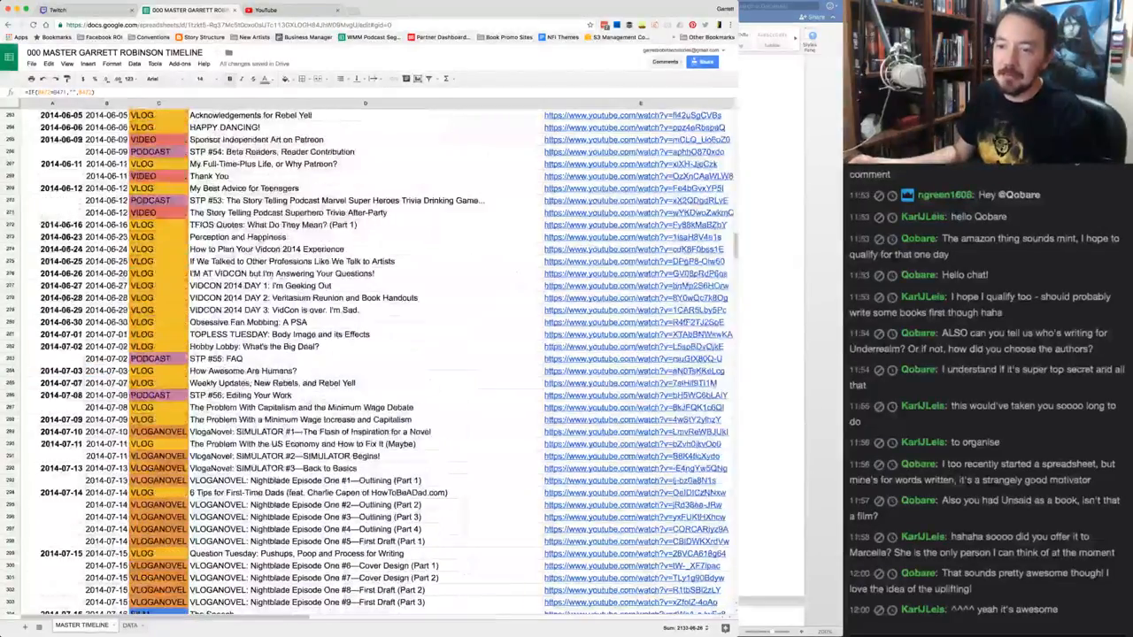
scroll(368, 354, "up", 10)
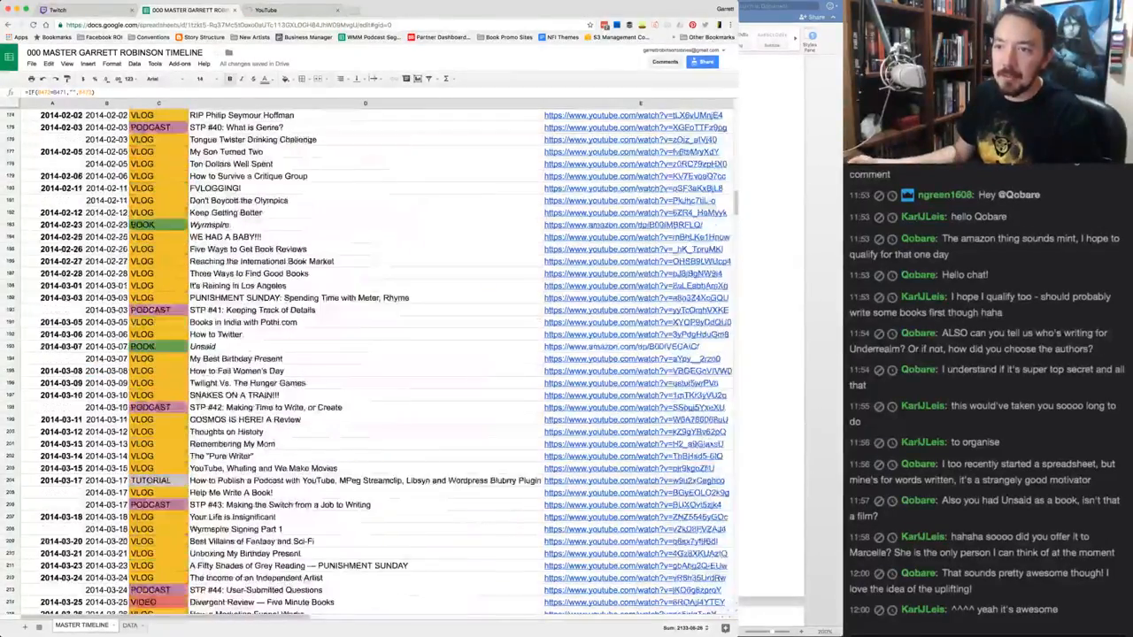
left_click(366, 407)
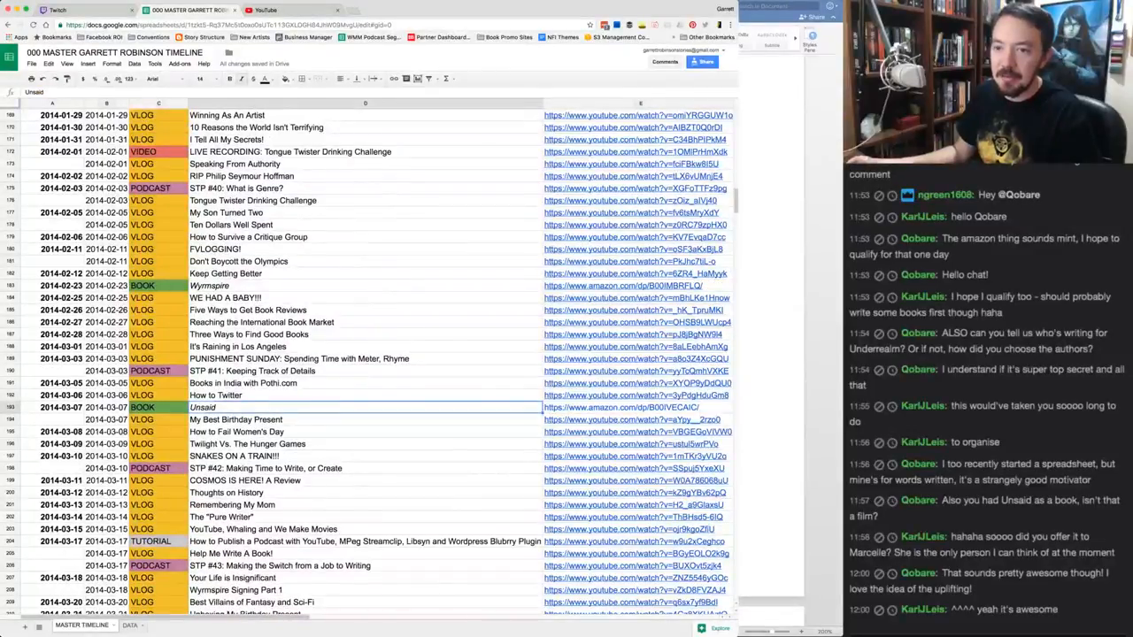
left_click(10, 407)
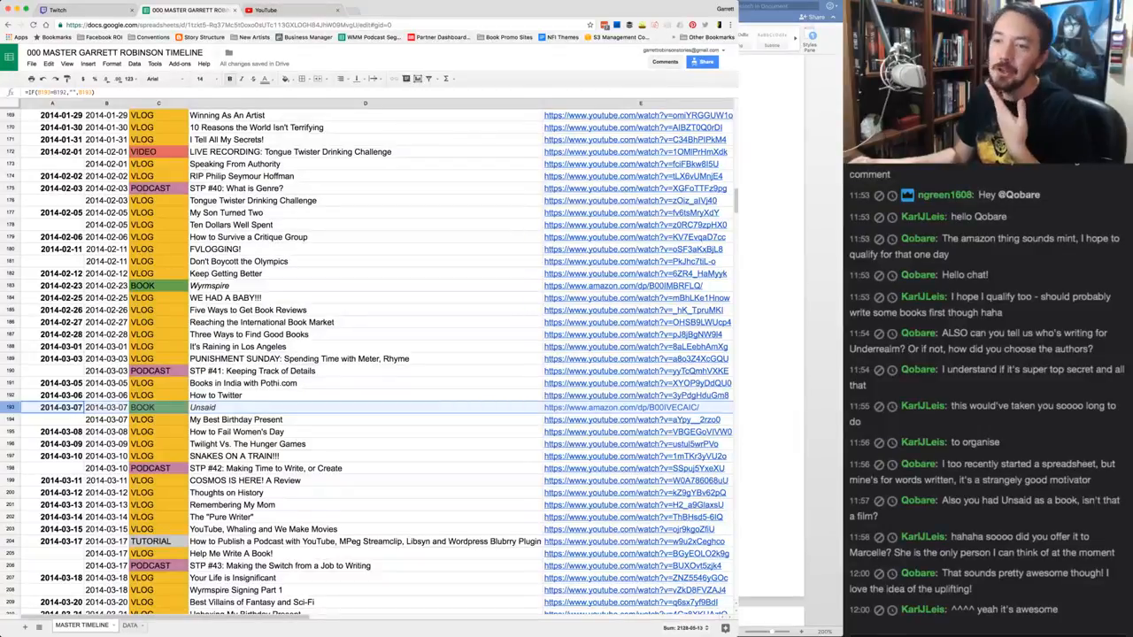
scroll(265, 383, "down", 2)
left_click(266, 383)
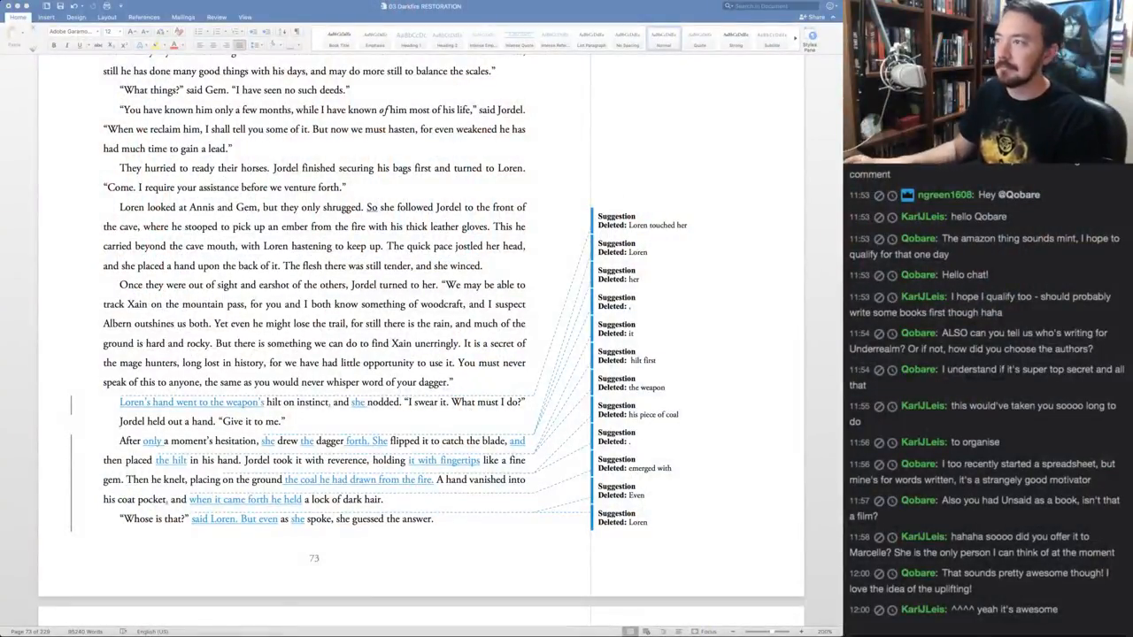
Back in the Word manuscript, accept the tracked suggestions in the paragraph beginning "Loren's hand went to the weapon's hilt on instinct"
left_click(281, 285)
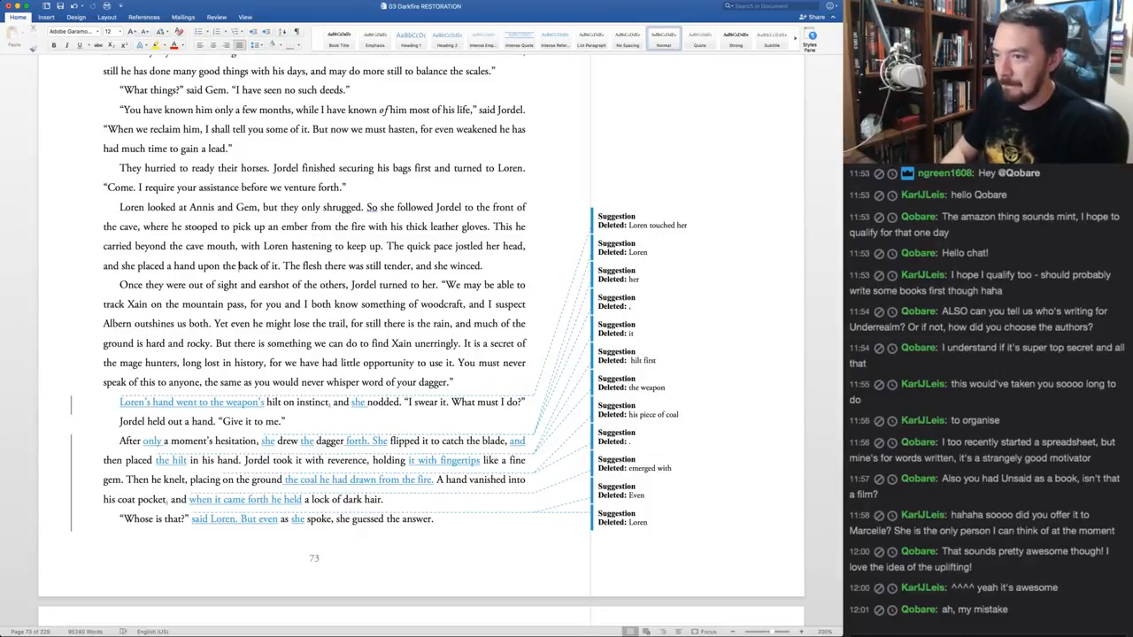
key("super+shift+a")
key("super+shift+a")
key("super+shift+a")
key("super+shift+a")
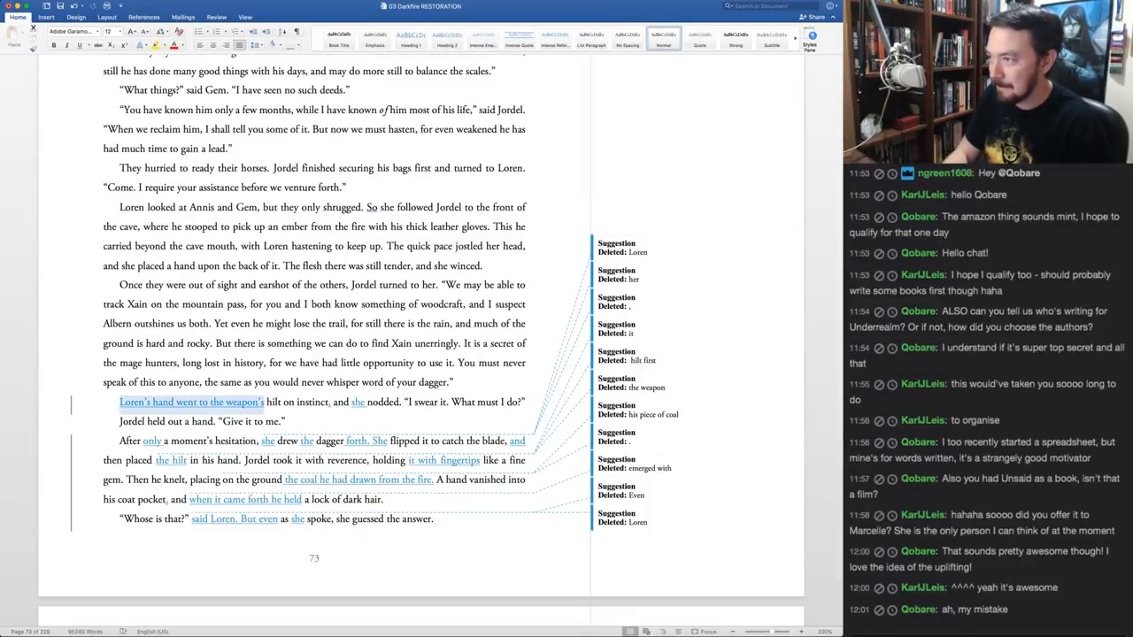
key("super+shift+a")
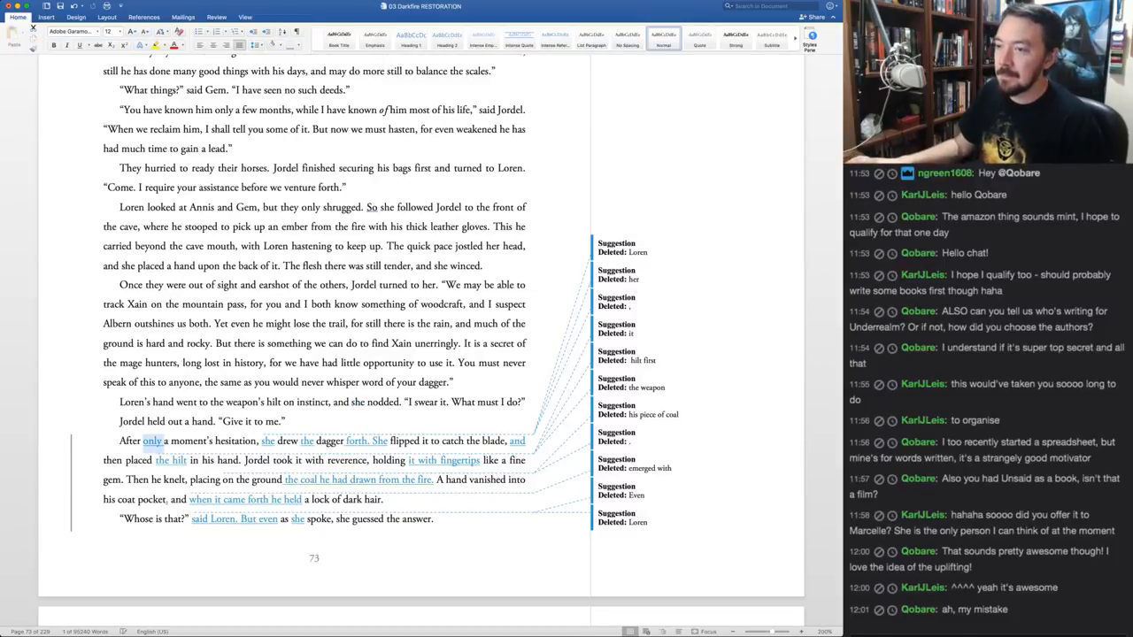
Replace the opening words "After only a moment's hesitation, she" with "She" in the paragraph about drawing the dagger
scroll(440, 339, "down", 2)
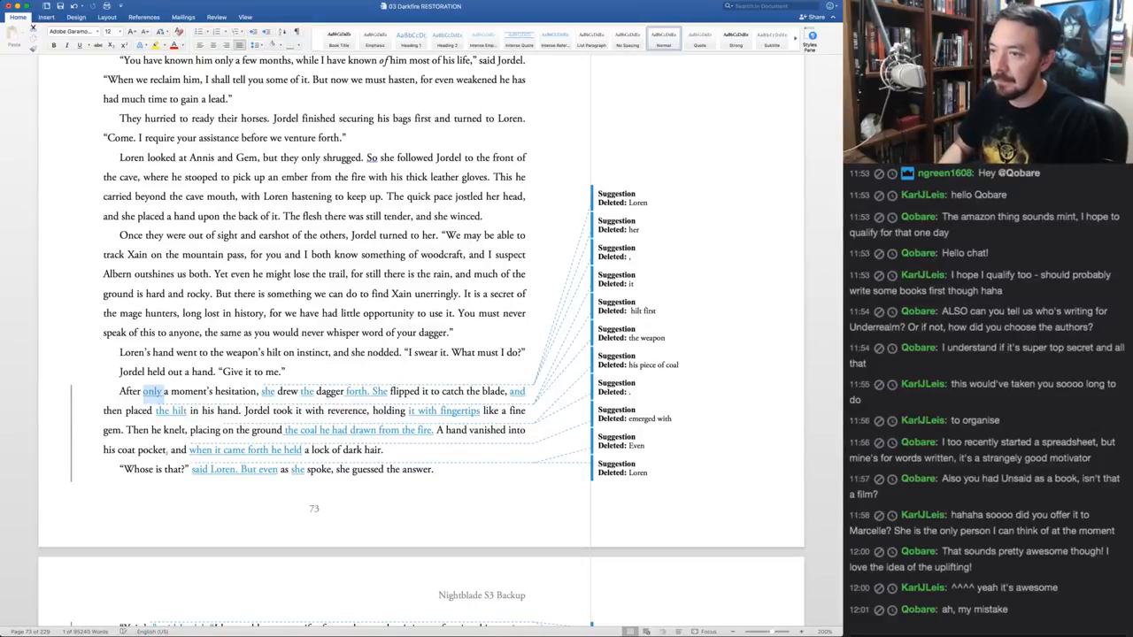
left_click(262, 391)
key("Right")
key("shift+super+Left")
type("S")
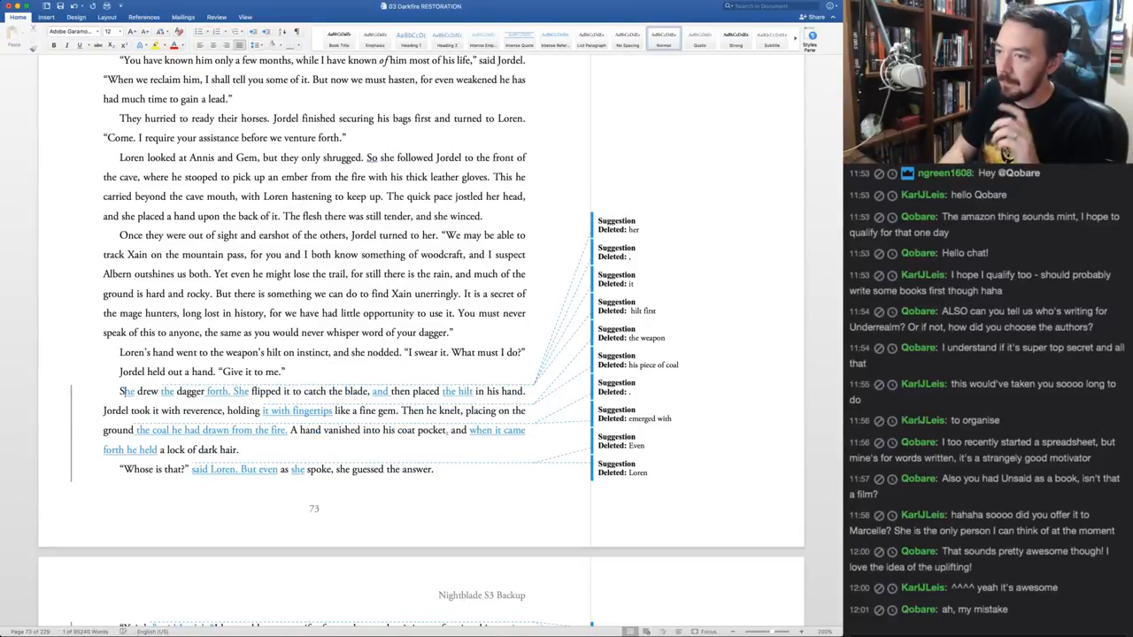
Accept "the" in place of "her" before "dagger", and replace "forth. She" with "and" in the same sentence
key("super+shift+a")
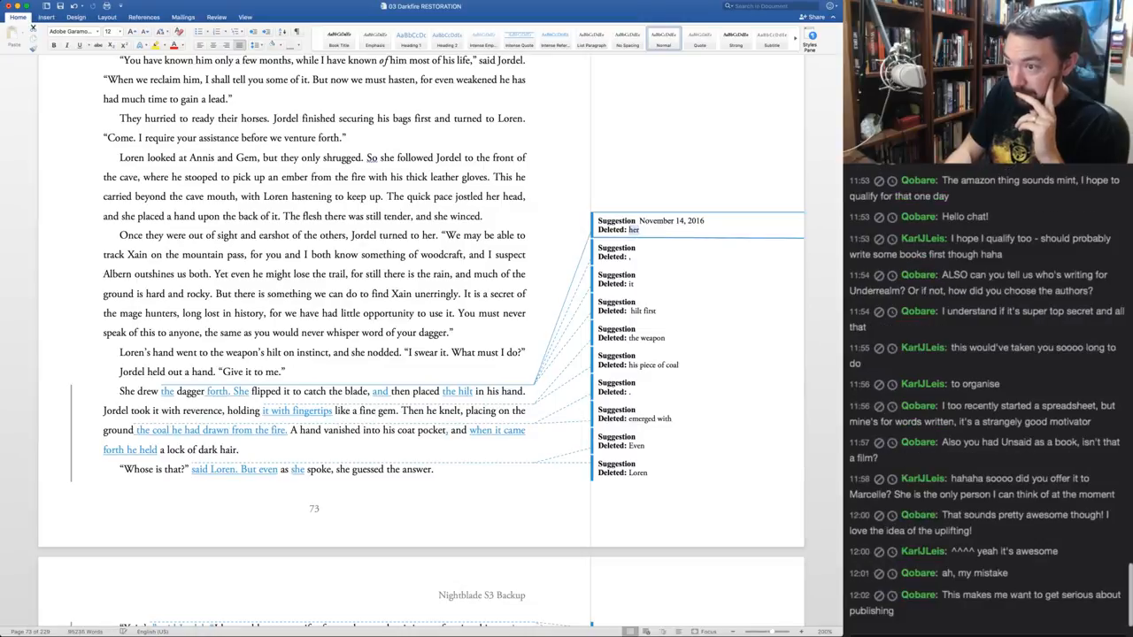
key("super+shift+a")
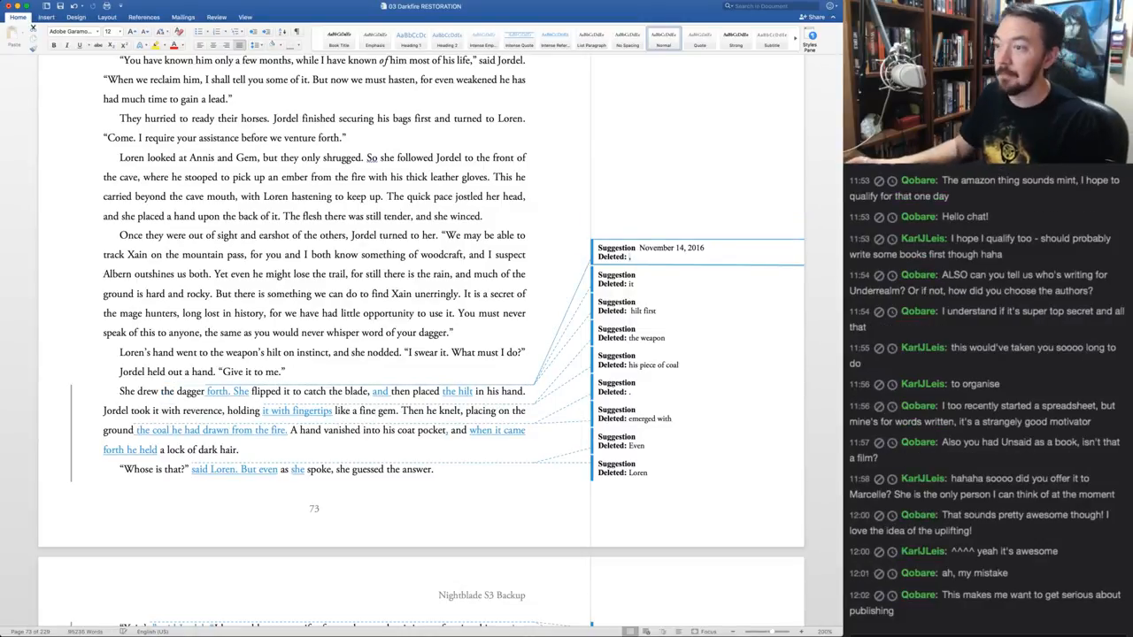
key("alt+Right")
key("alt+Right")
key("alt+Right")
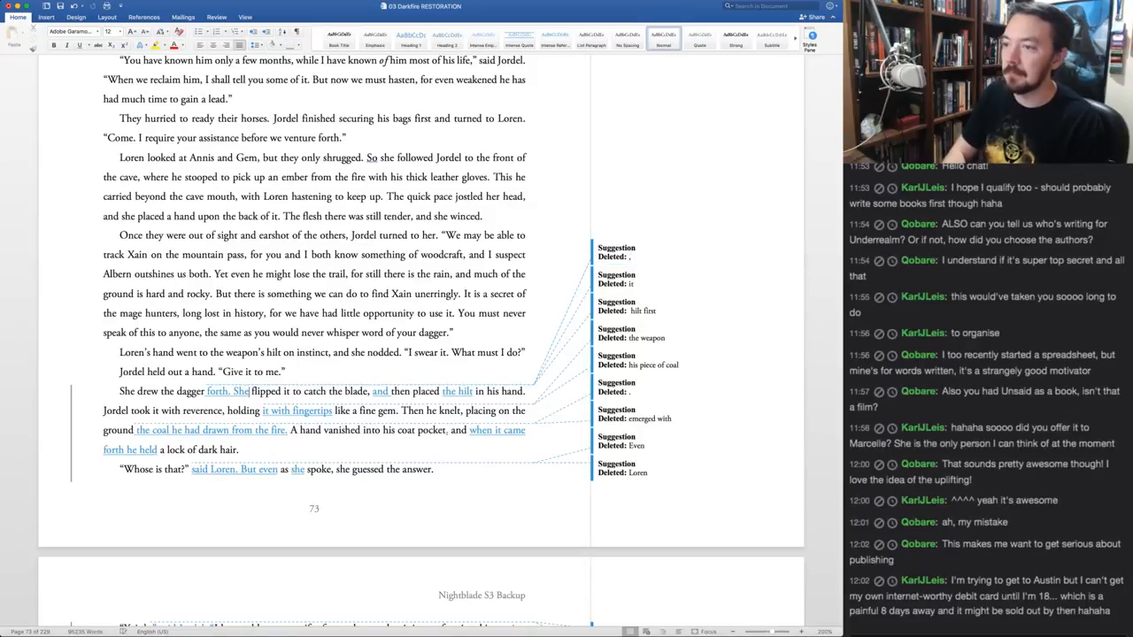
key("alt+shift+Left")
key("alt+shift+Left")
key("alt+shift+Left")
type("and")
Replace ", and then placed" after "catch the blade" with "before placing"
key("alt+Right")
key("alt+Right")
key("alt+Right")
key("alt+Right")
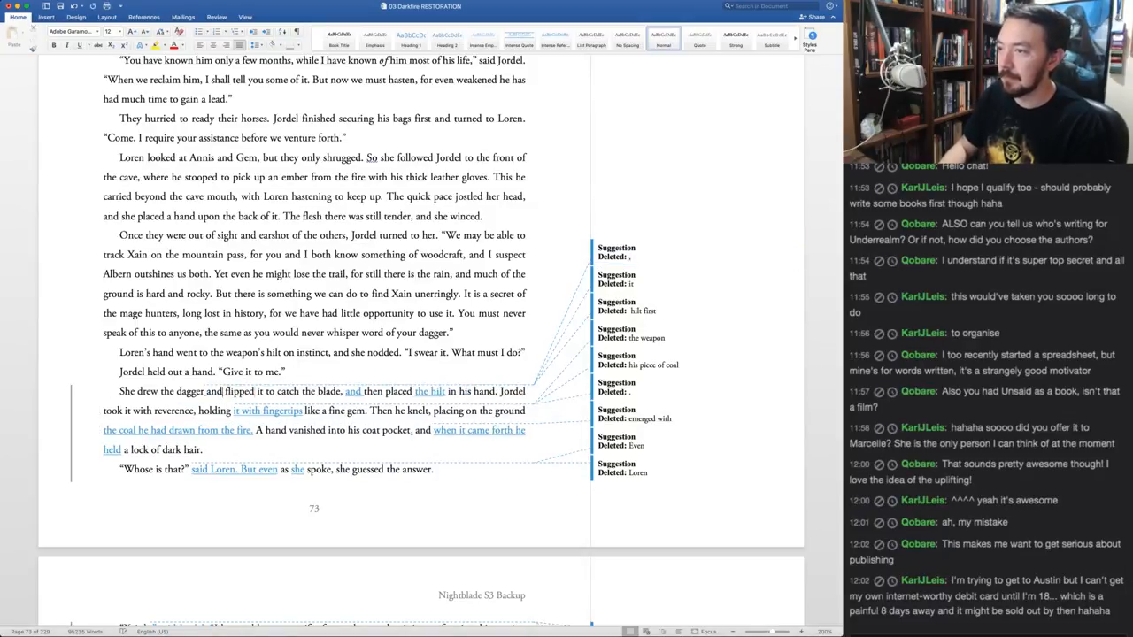
key("alt+Right")
key("alt+shift+Right")
key("alt+shift+Right")
key("alt+shift+Right")
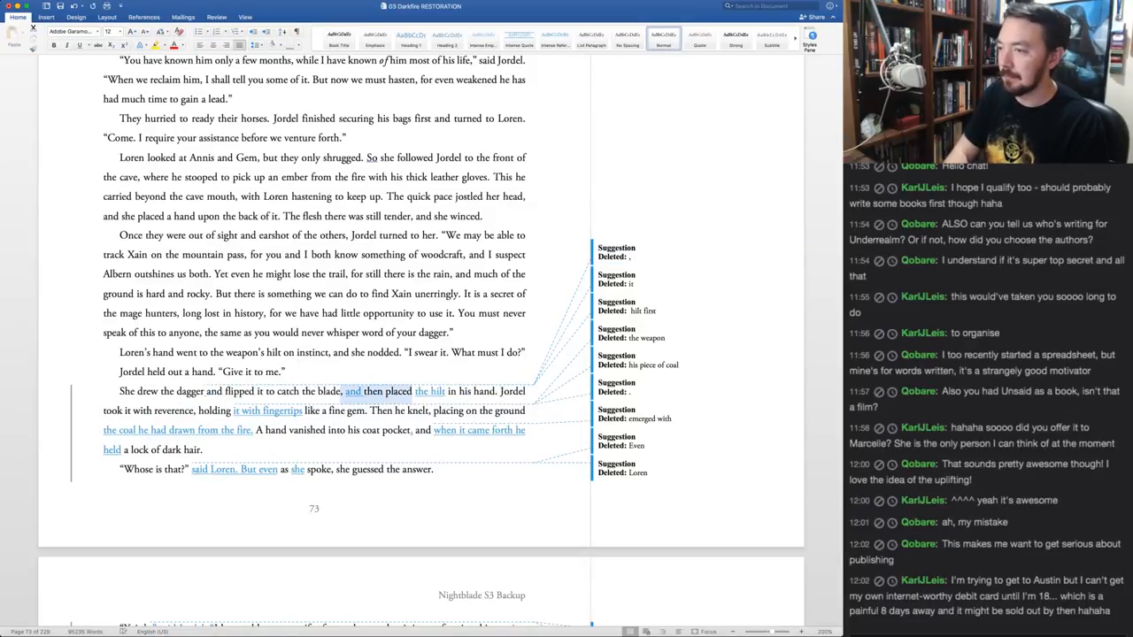
type("before placing")
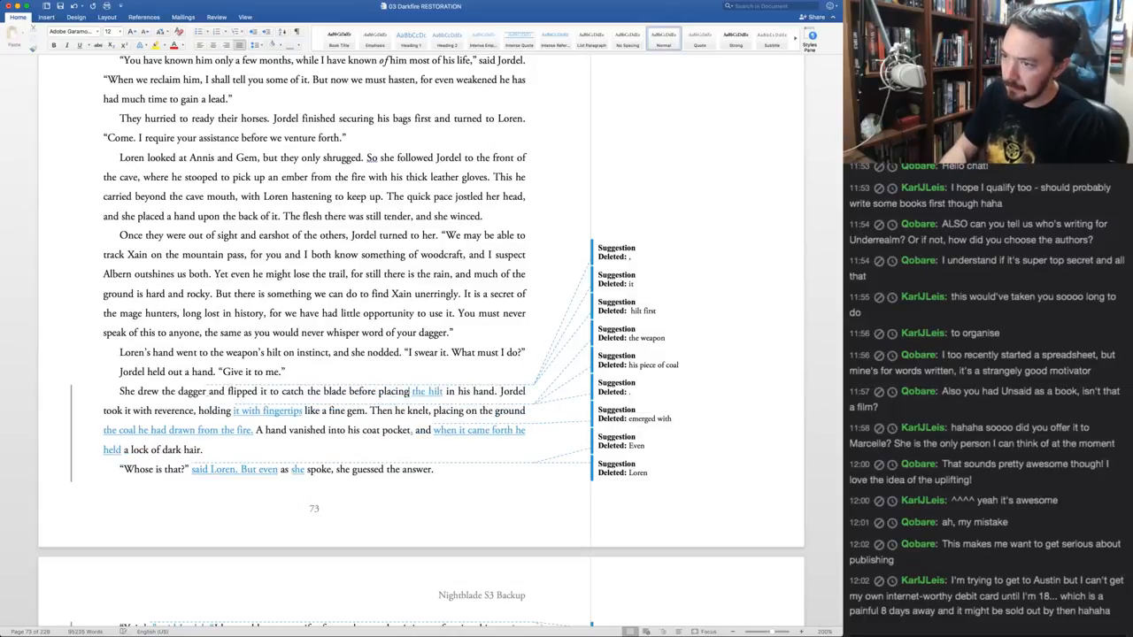
Accept the insertion of "the hilt" and the deletions of "it" and "hilt first" in the dagger sentence
key("ctrl+n")
key("ctrl+a")
key("ctrl+n")
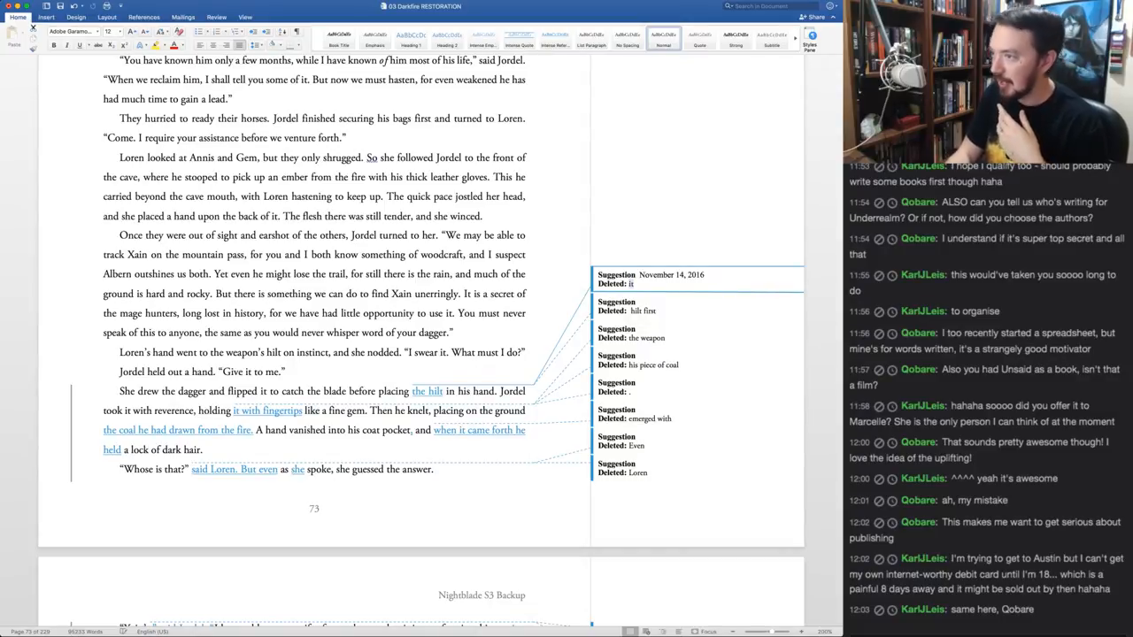
key("ctrl+a")
key("ctrl+n")
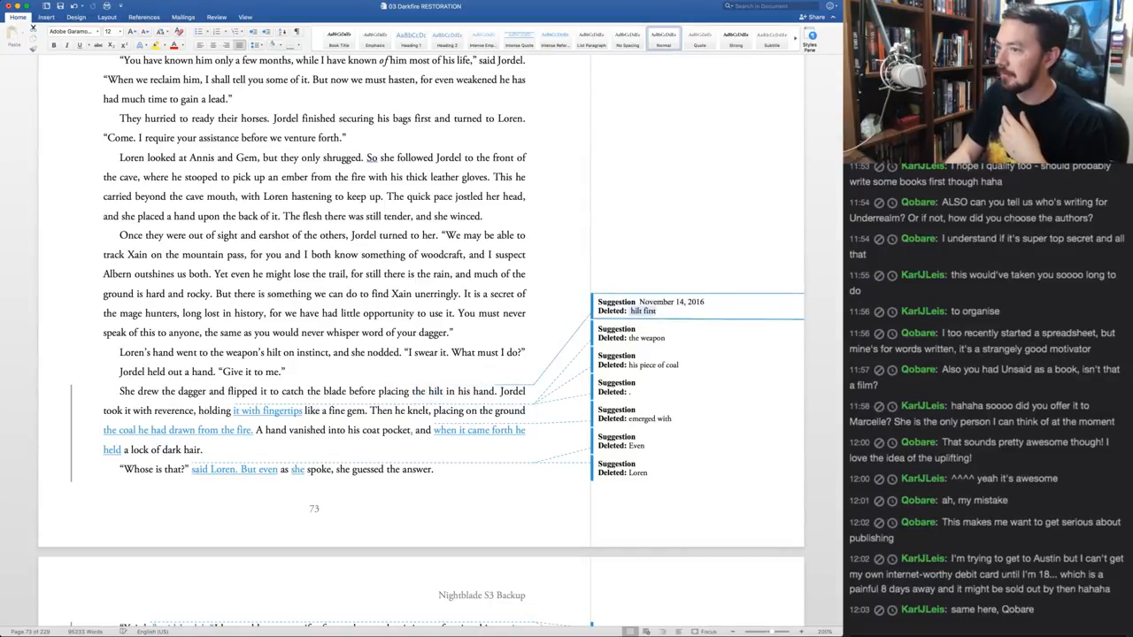
key("ctrl+a")
key("ctrl+n")
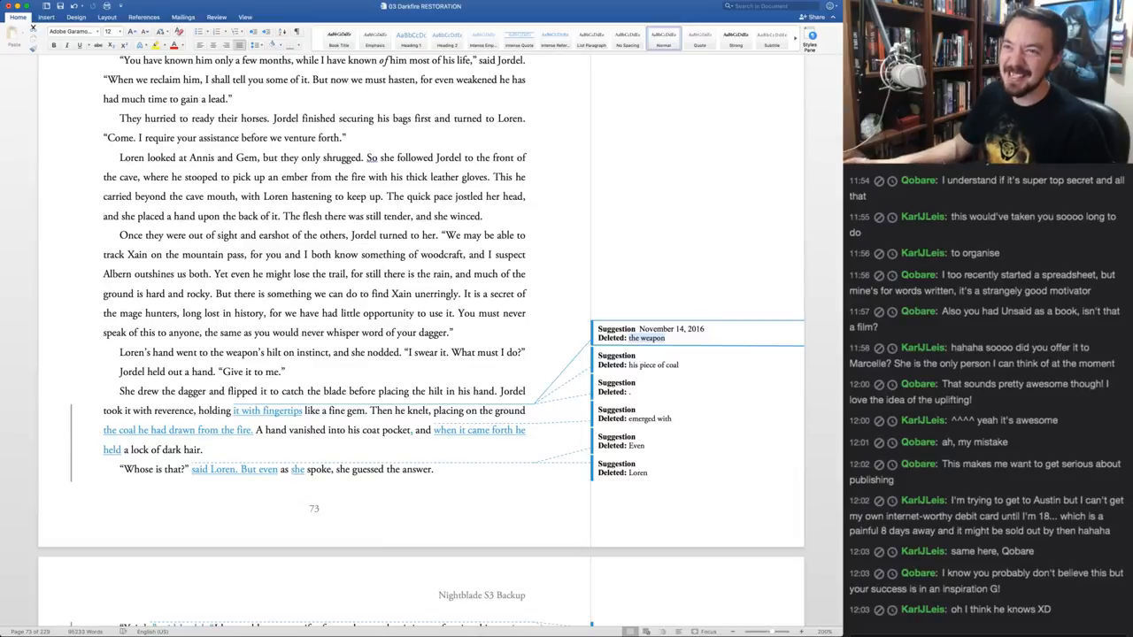
key("super+Tab")
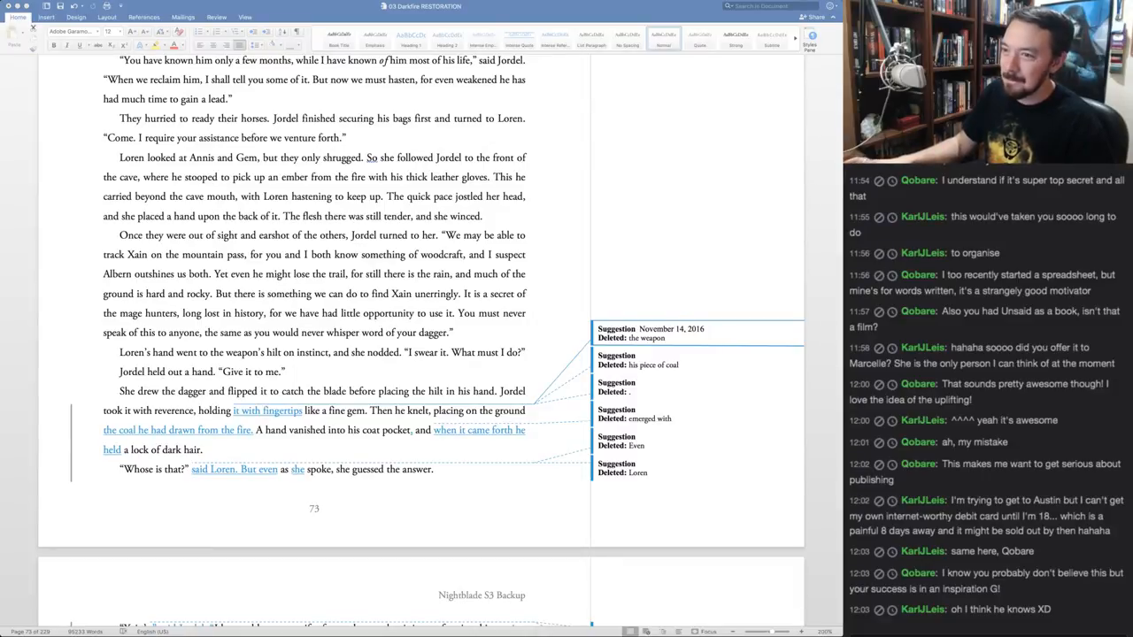
key("super+Tab")
left_click(341, 333)
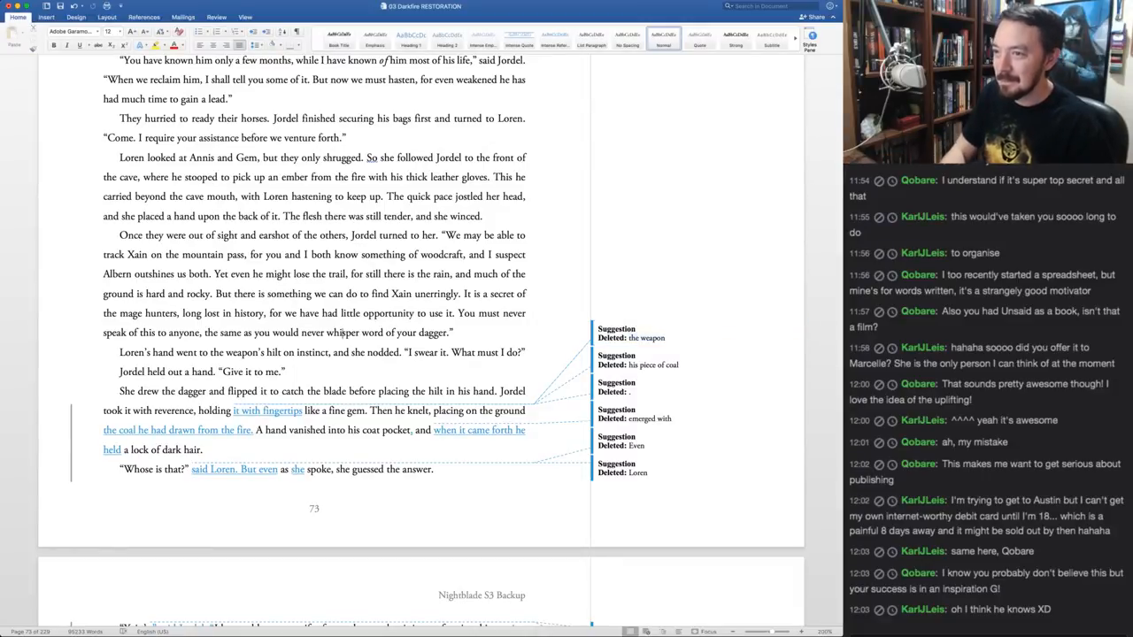
left_click(647, 338)
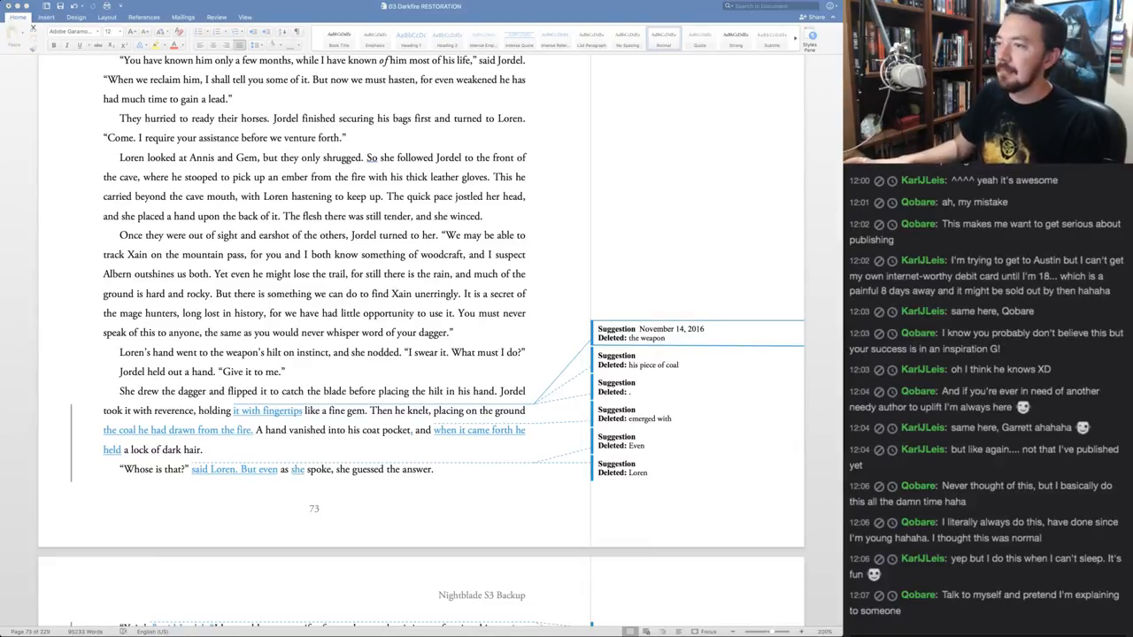
left_click(337, 313)
left_click(338, 314)
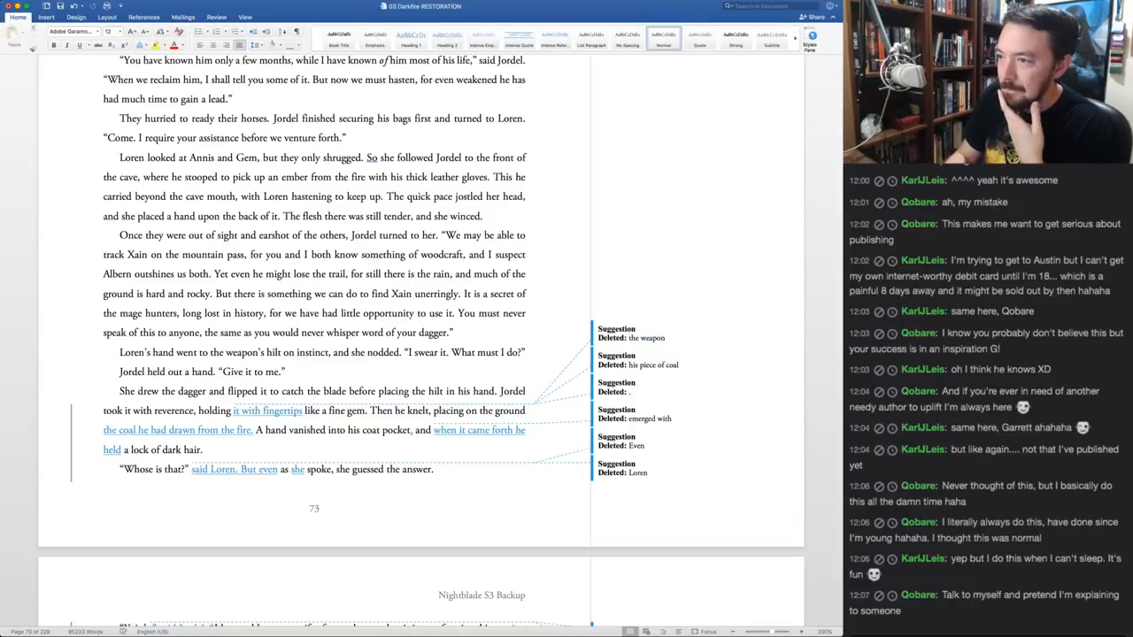
Accept "it with fingertips" in place of "the weapon" and "the coal he had drawn from the fire." in place of "his piece of coal"
left_click(647, 338)
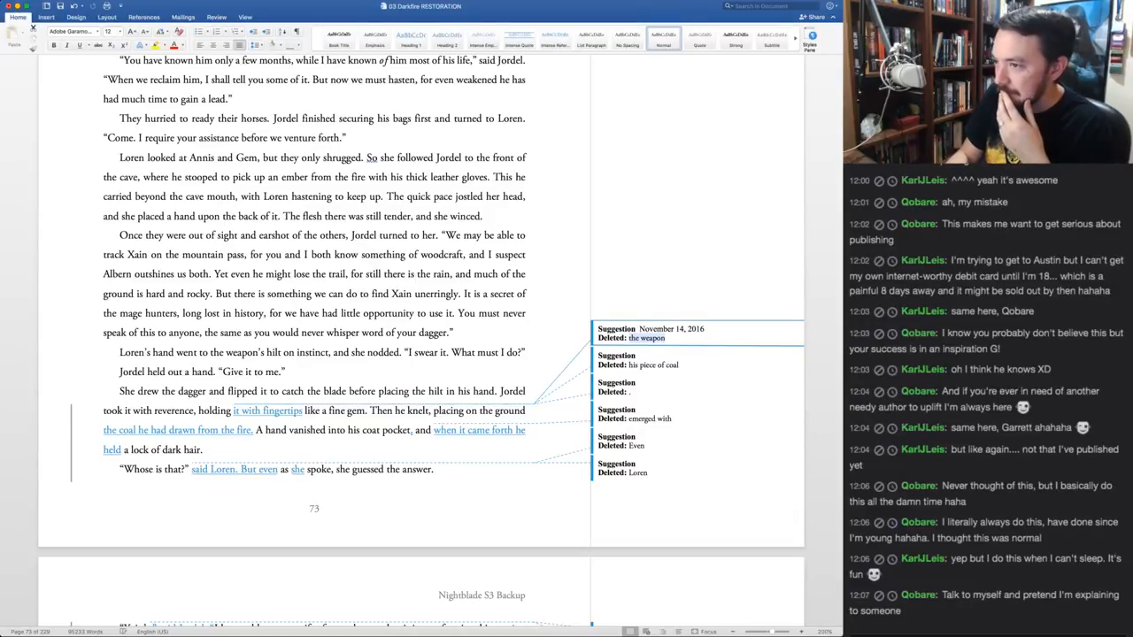
key("super+shift+a")
key("super+shift+a")
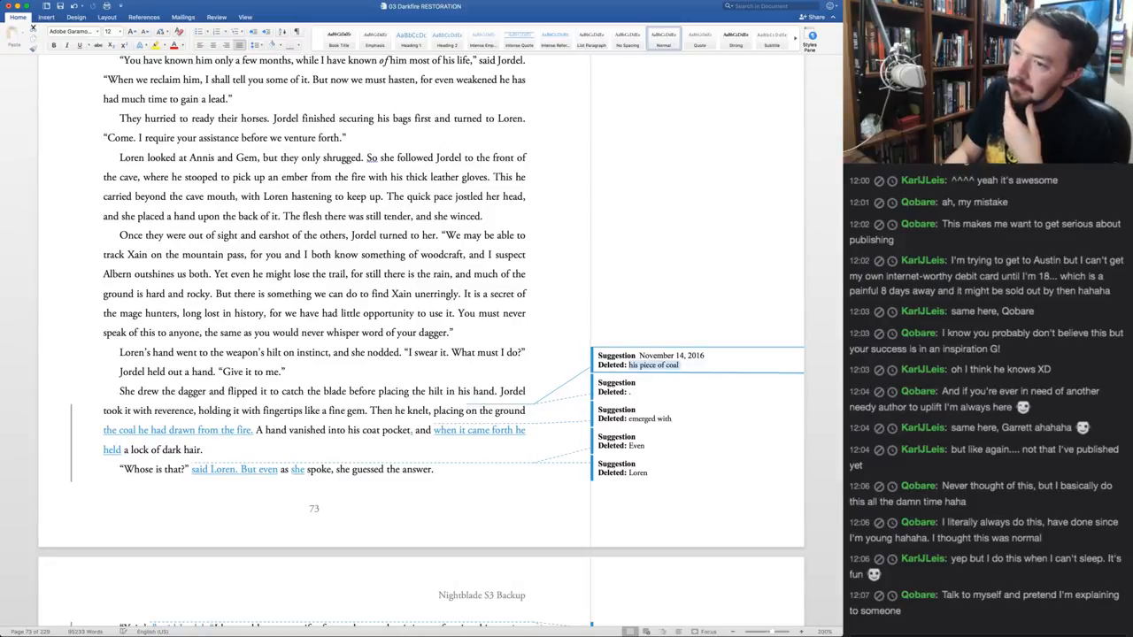
key("super+shift+a")
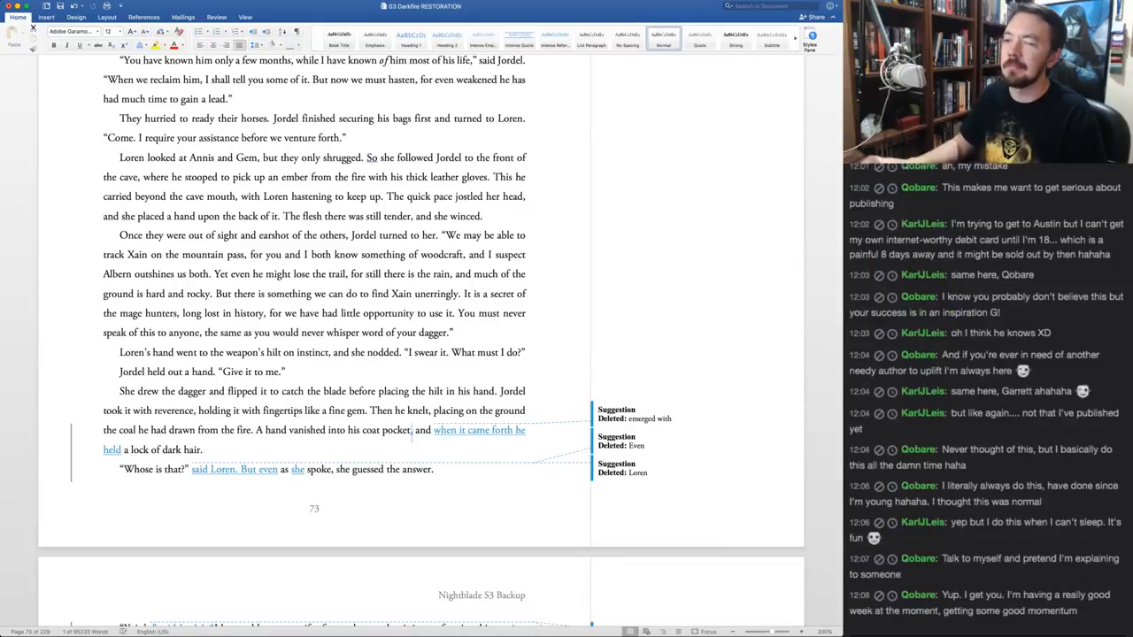
Change "coal" to "ember" before "he had drawn from the fire" and accept the suggested comma after "coat pocket"
double_click(129, 431)
type("ember")
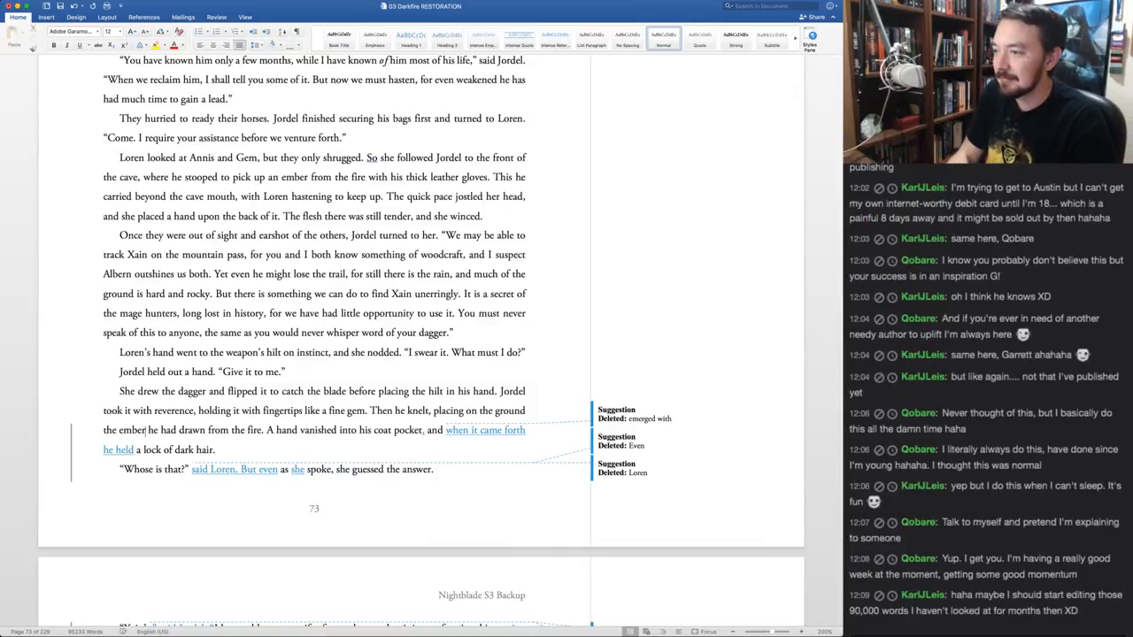
left_click_drag(421, 431, 426, 431)
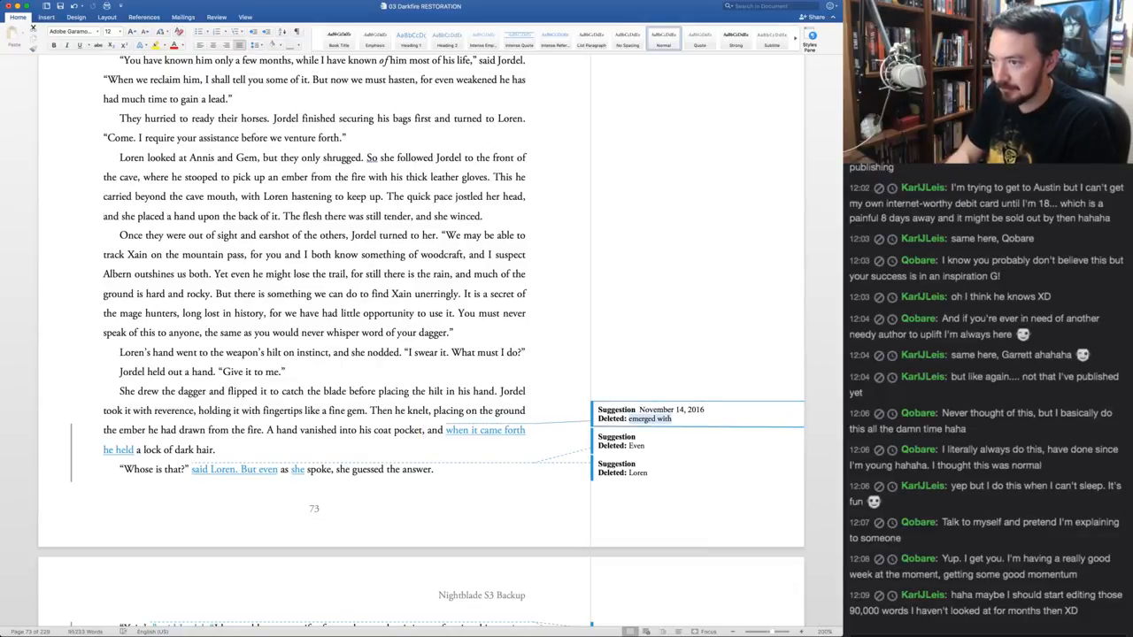
Accept "when it came forth he held" for "emerged with", and "said Loren. But even" and "she" in the following line
key("ctrl+shift+a")
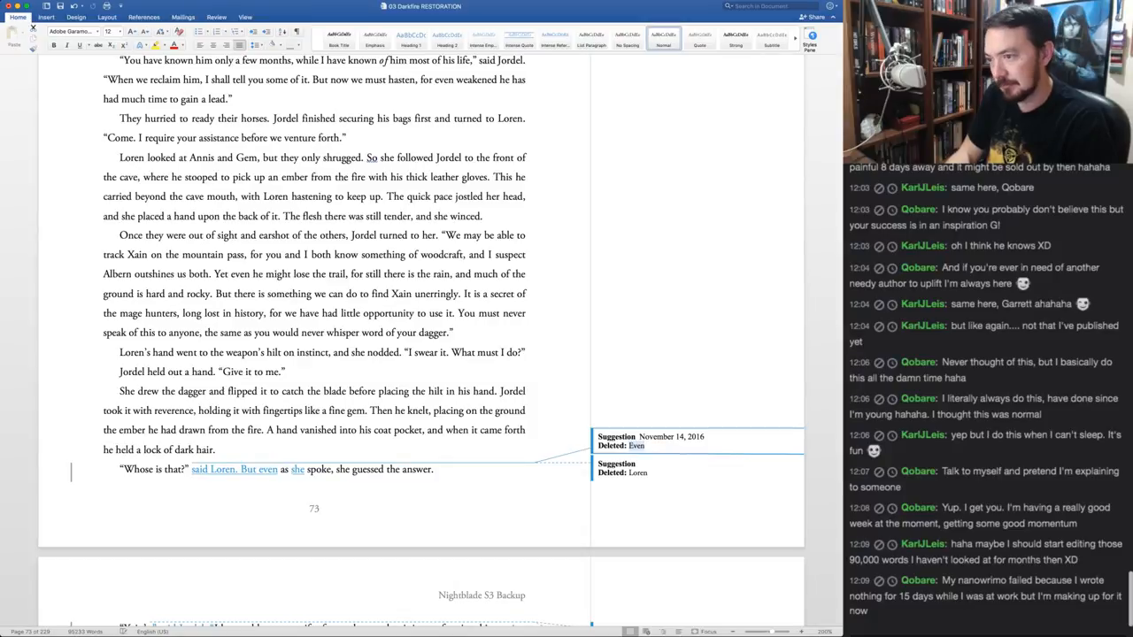
key("ctrl+shift+a")
key("ctrl+shift+a")
key("ctrl+shift+a")
key("ctrl+shift+a")
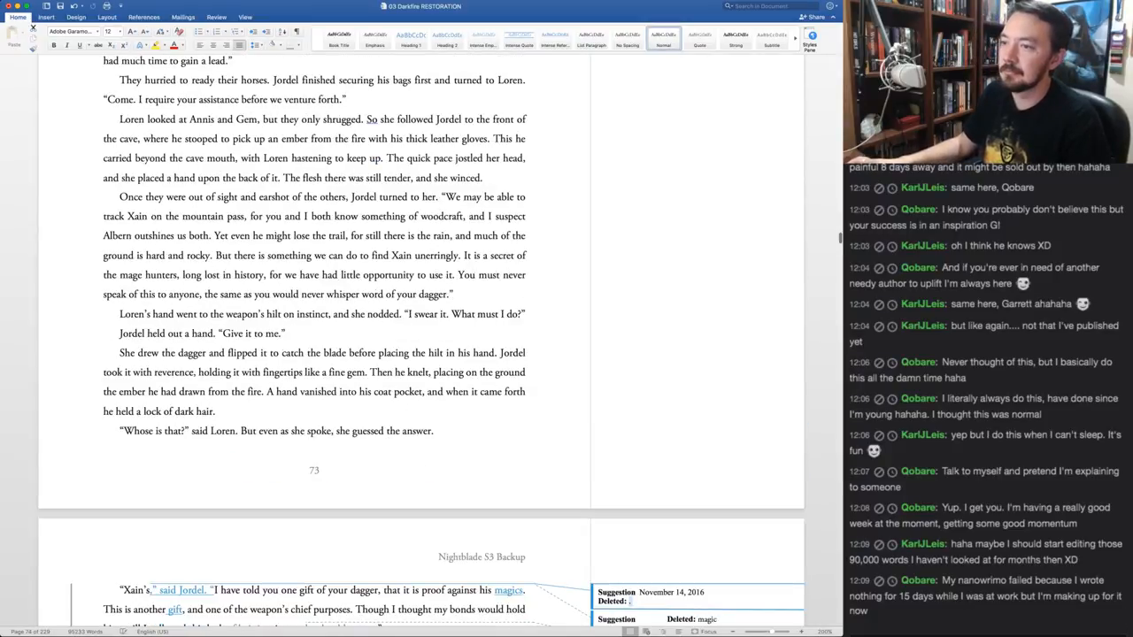
In the "Xain's" paragraph, reject the "said Jordel" tag and "gift", and accept "magics", "of hair just" and "he should"
scroll(421, 345, "down", 5)
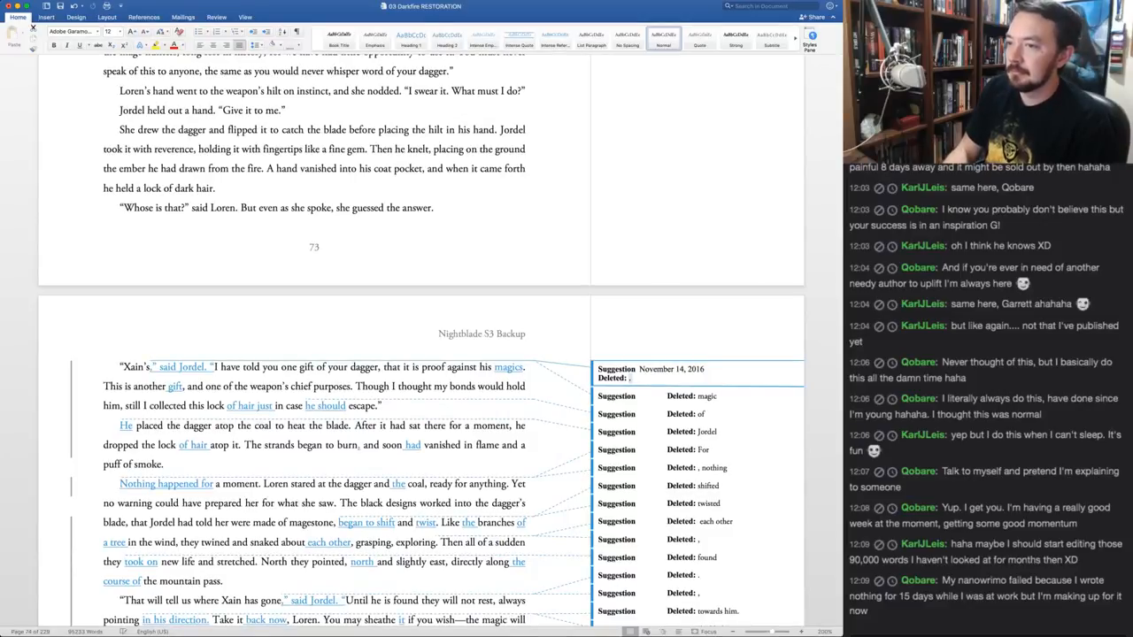
key("ctrl+shift+a")
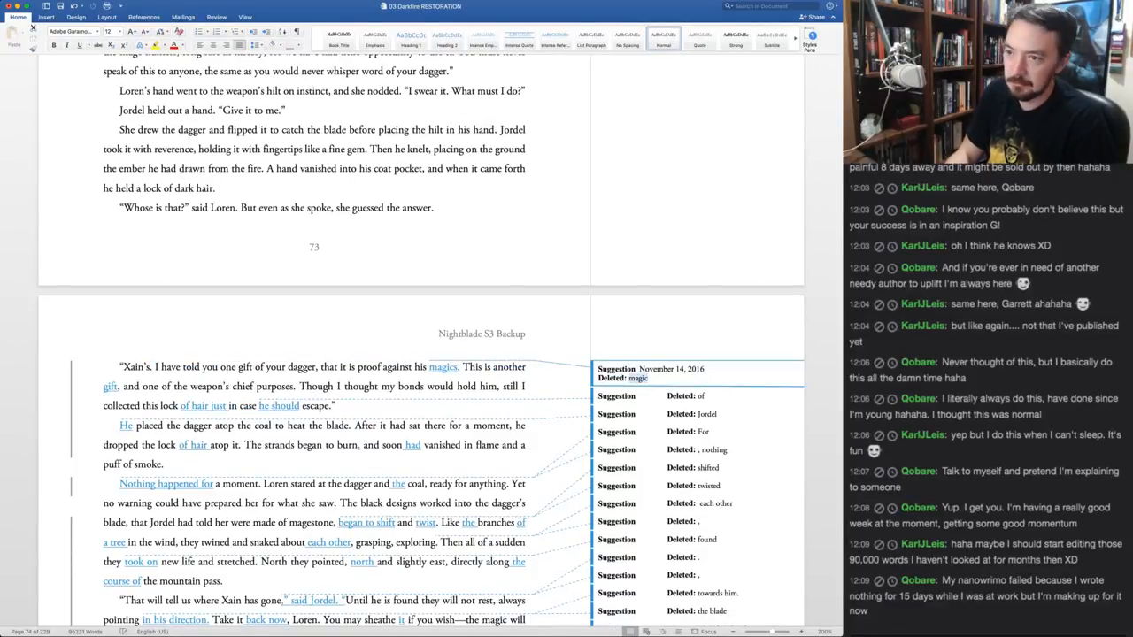
key("ctrl+shift+a")
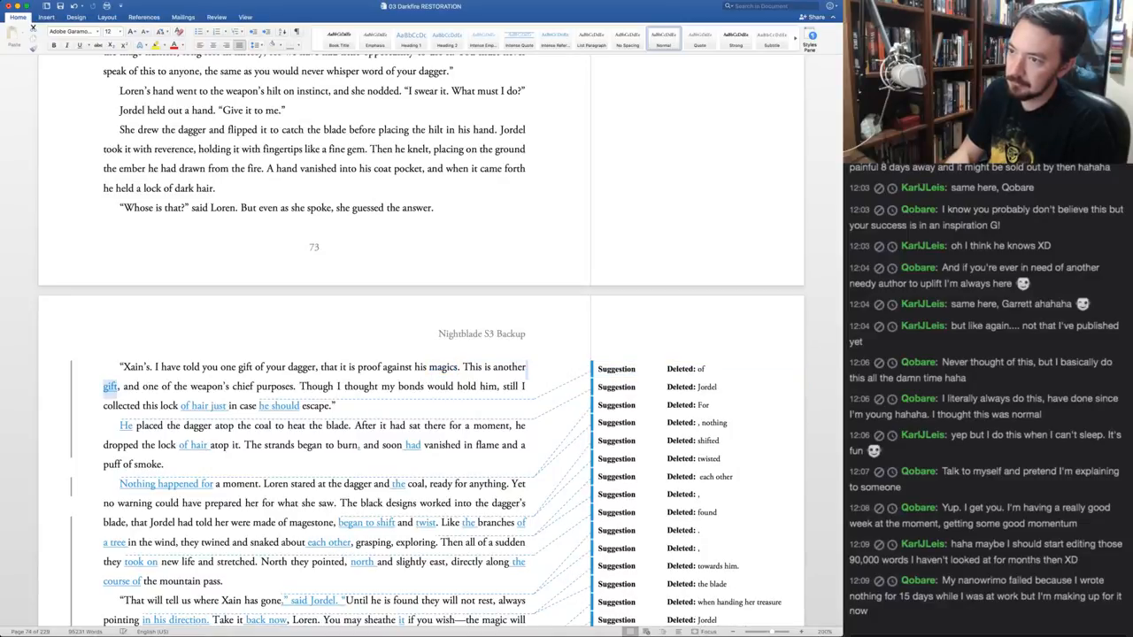
key("ctrl+shift+r")
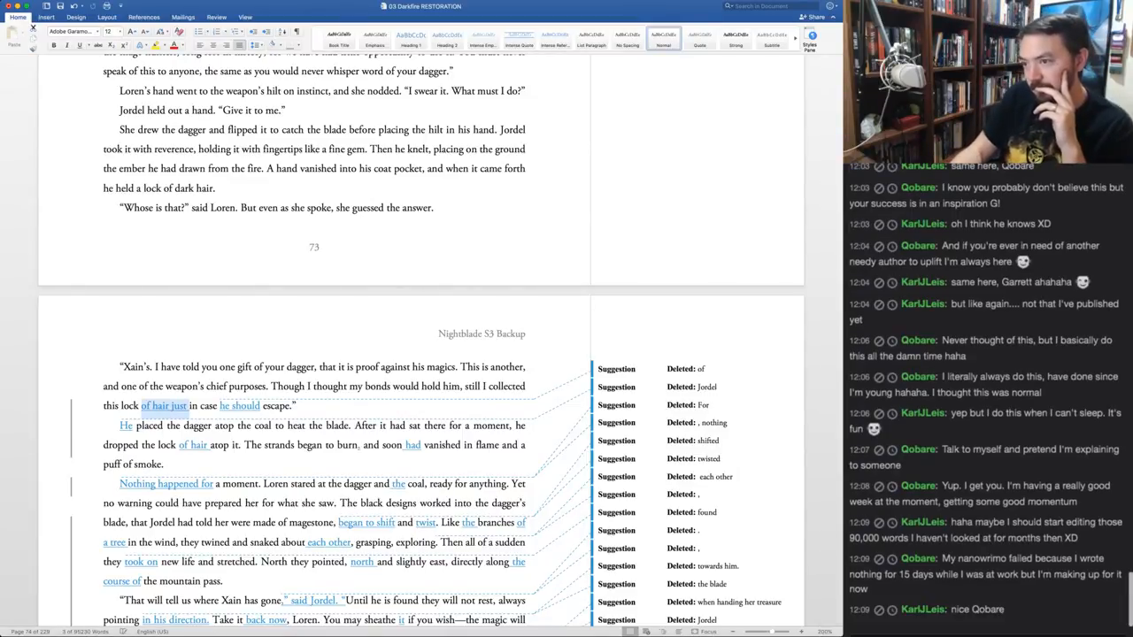
key("ctrl+shift+a")
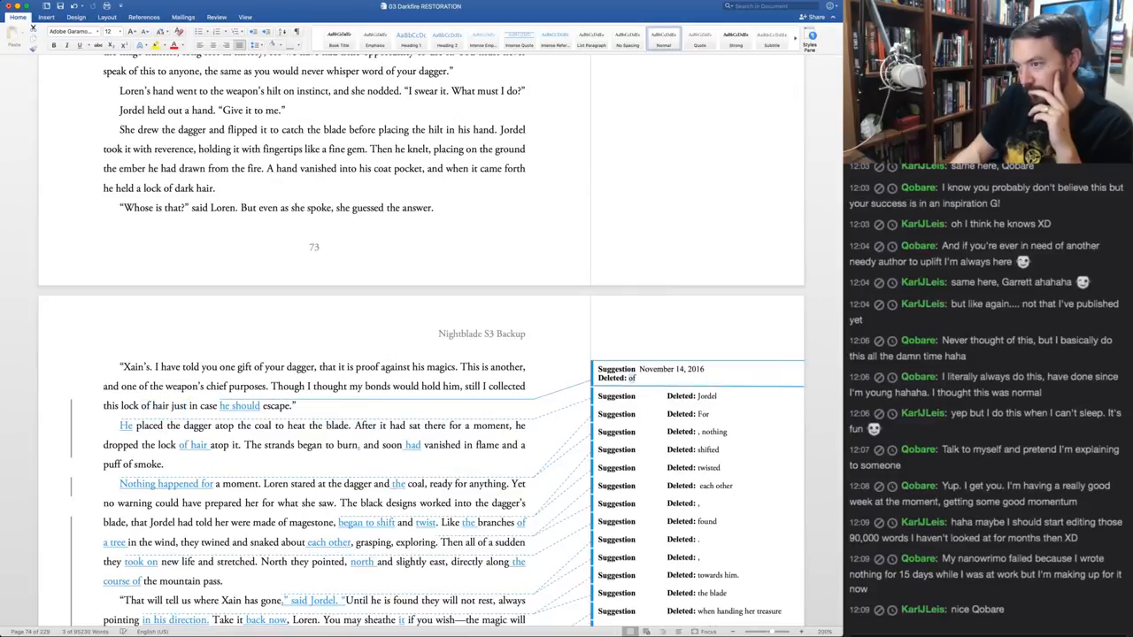
key("ctrl+shift+a")
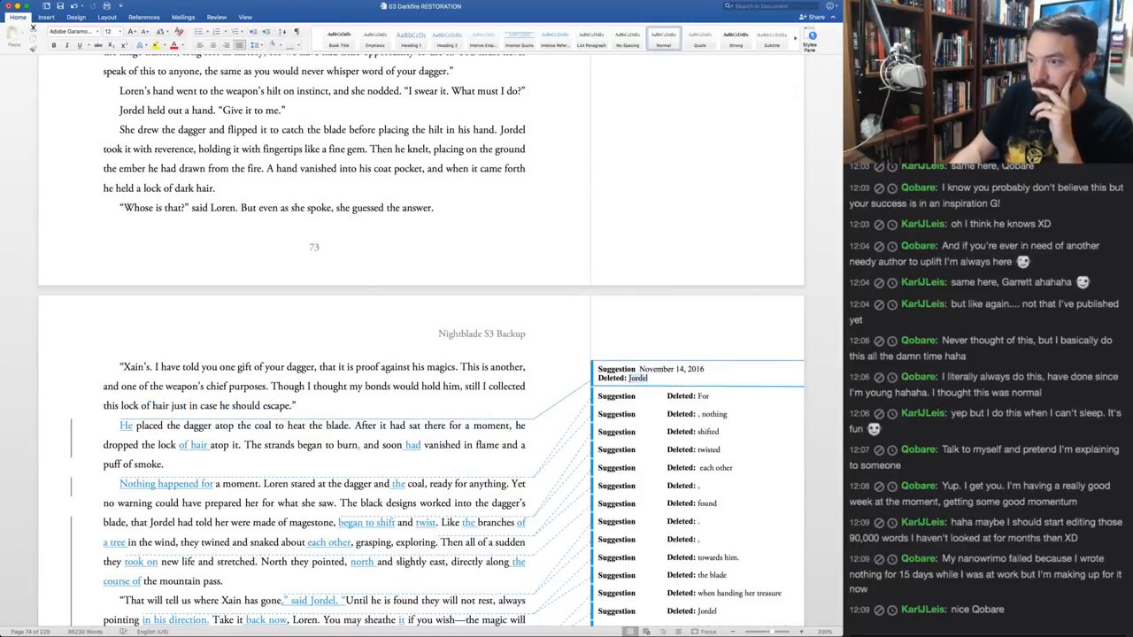
Reject "He" for "Jordel" and the added "of hair", and accept the comma after "burn" and the insertion of "had"
key("ctrl+shift+r")
key("ctrl+shift+r")
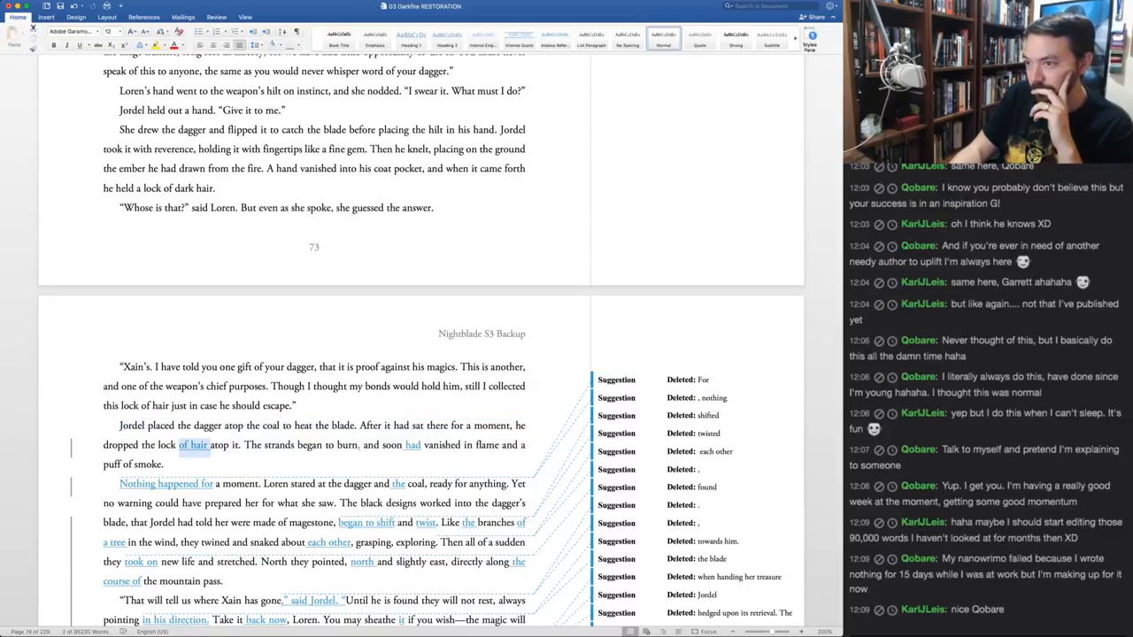
key("ctrl+shift+r")
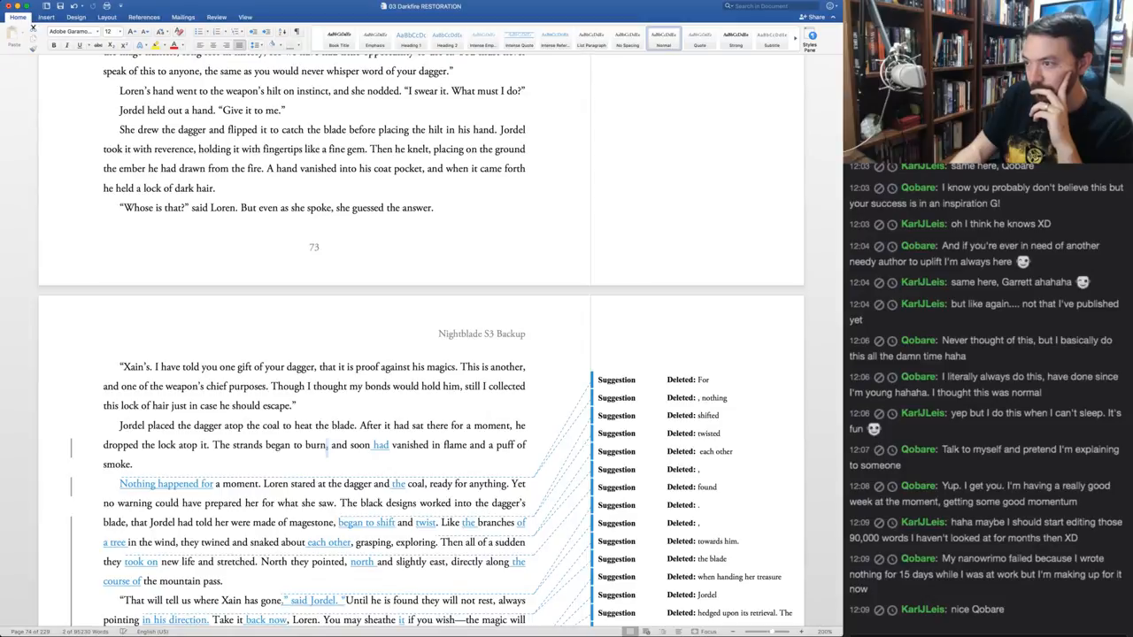
key("ctrl+shift+a")
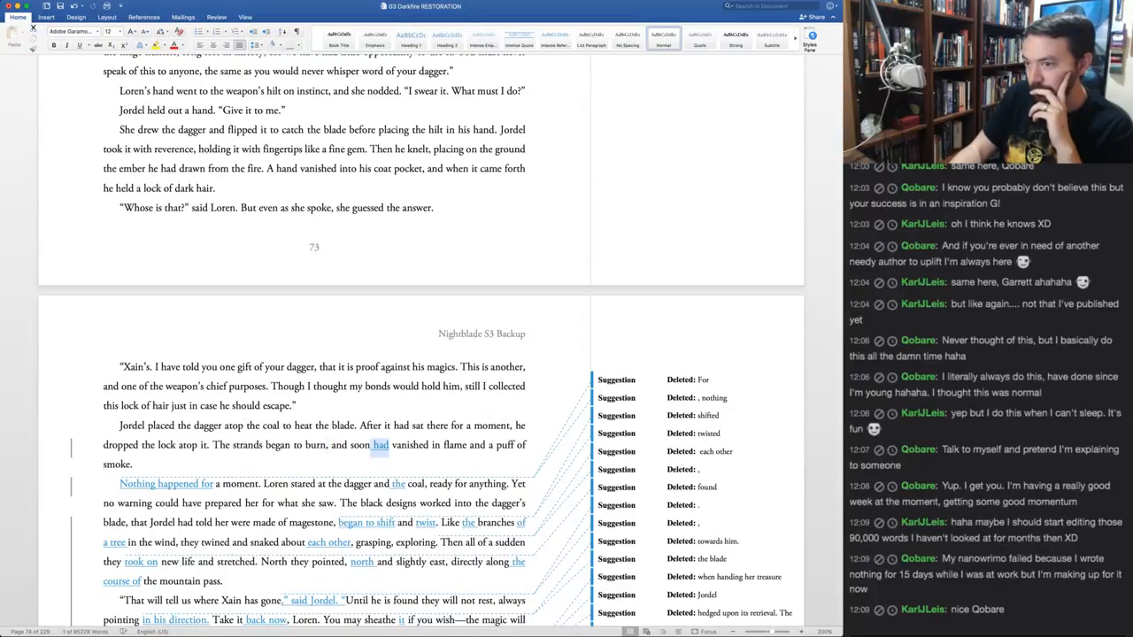
key("ctrl+shift+a")
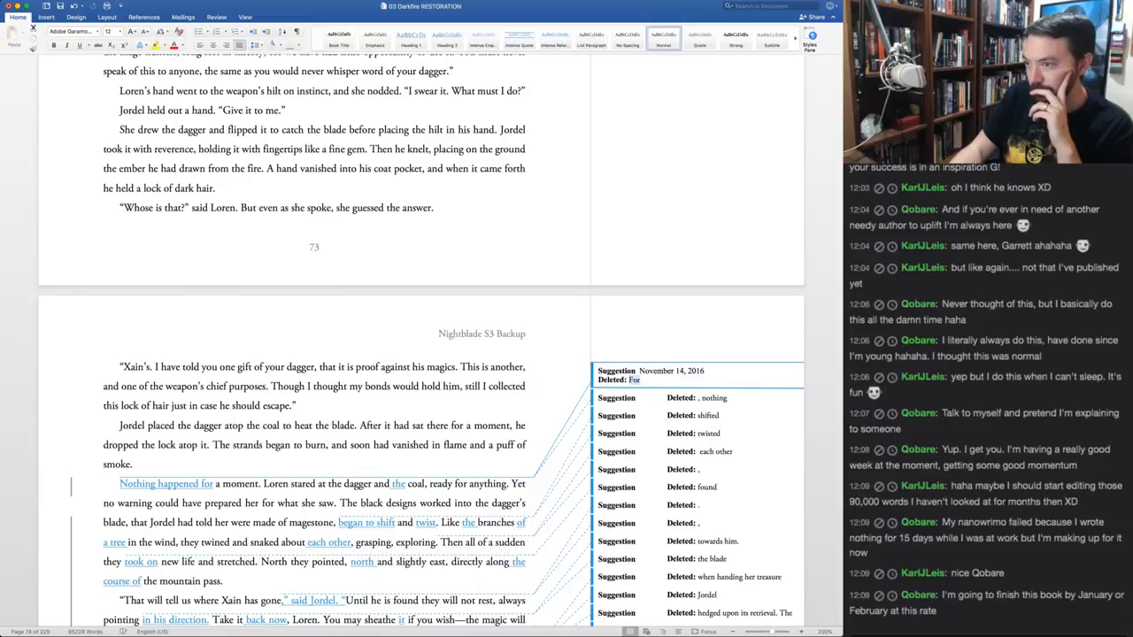
Accept "Nothing happened for", "the" before "coal", "began to shift" and "twist", along with the deletions they replace
key("ctrl+shift+a")
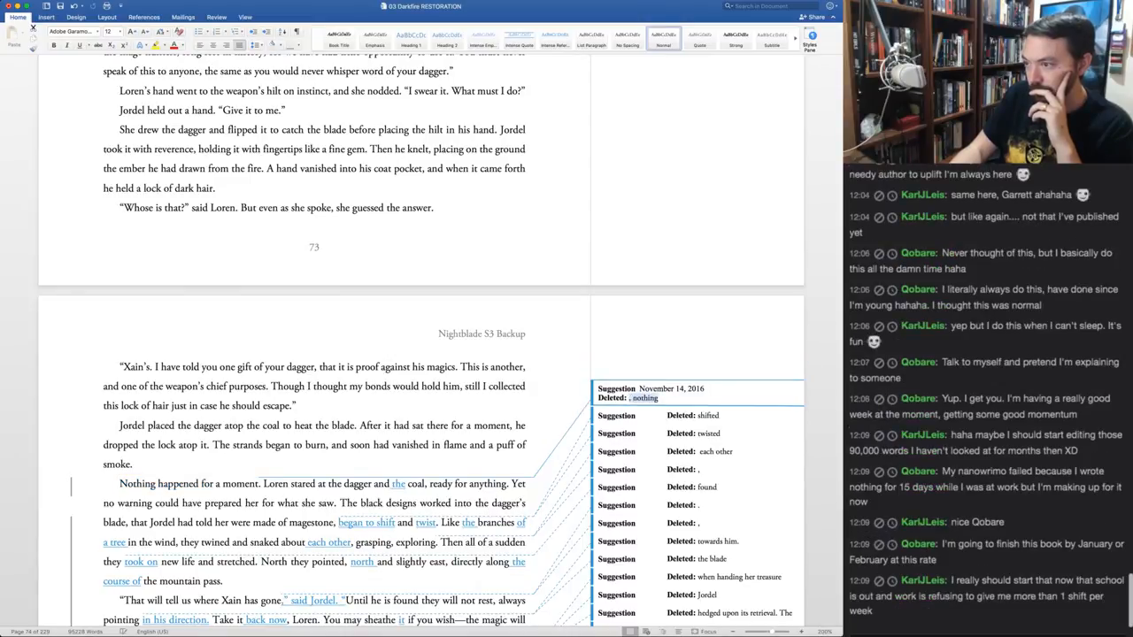
key("ctrl+shift+a")
key("ctrl+shift+a")
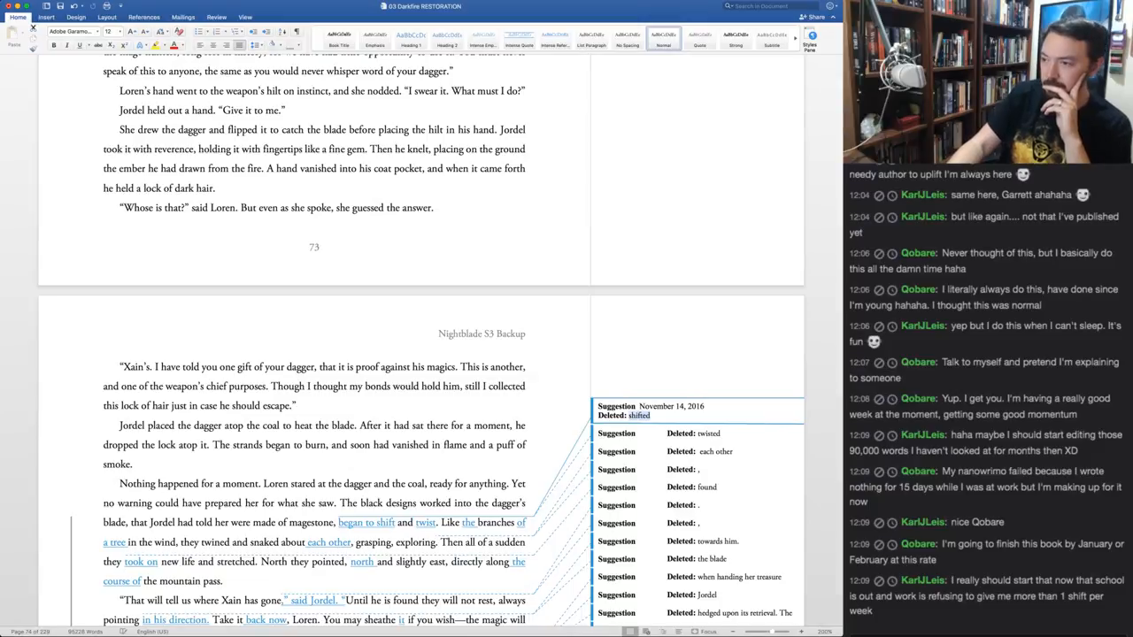
key("ctrl+shift+a")
key("ctrl+shift+a")
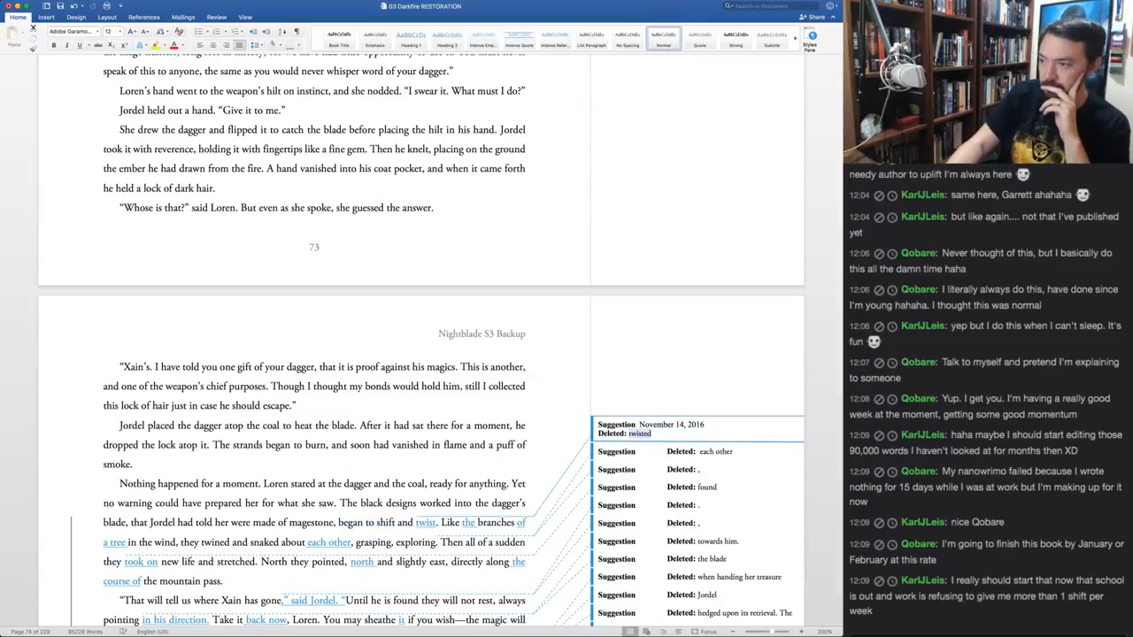
key("ctrl+shift+a")
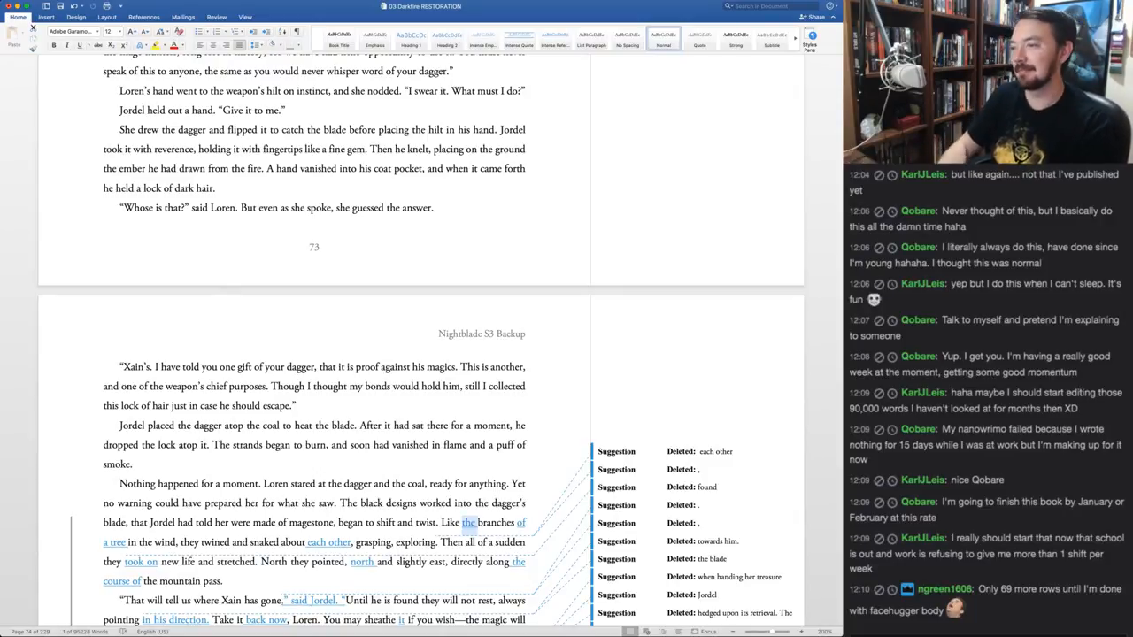
Accept "the" and "of a tree" around "branches", the moved "each other" after "snaked about", and the comma deletion
scroll(420, 345, "down", 3)
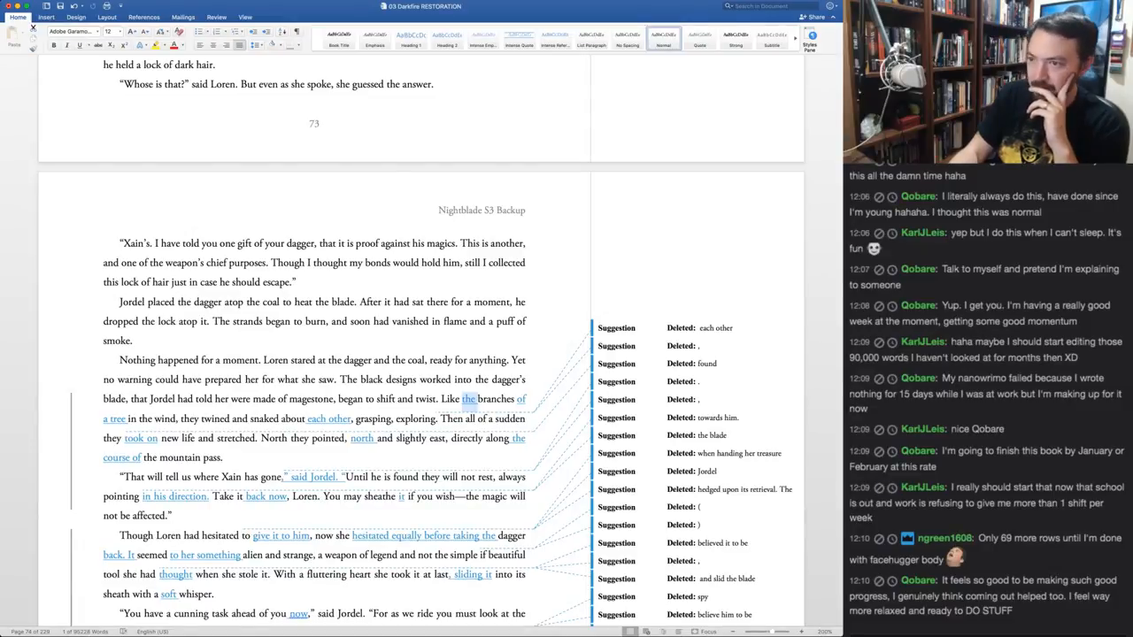
key("super+alt+a")
key("super+alt+a")
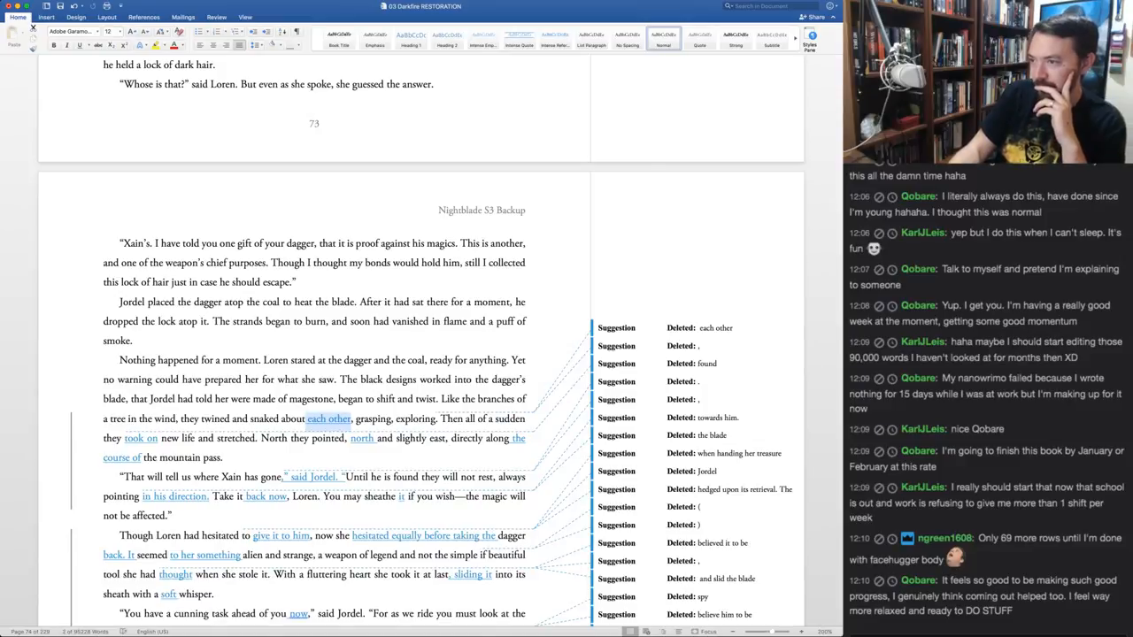
key("super+alt+a")
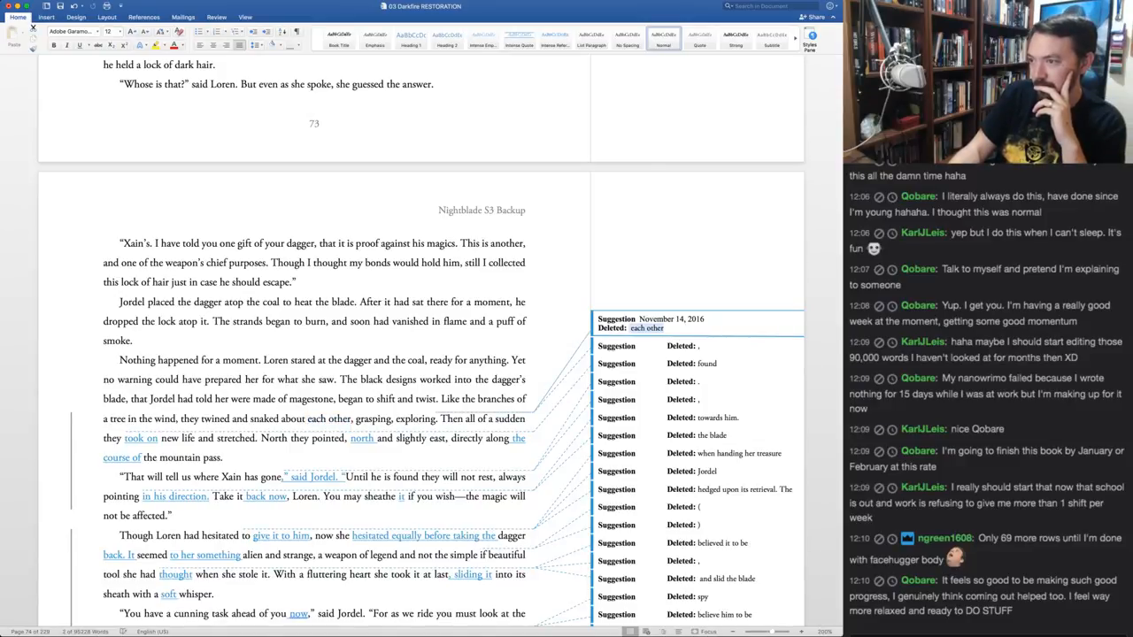
key("super+alt+a")
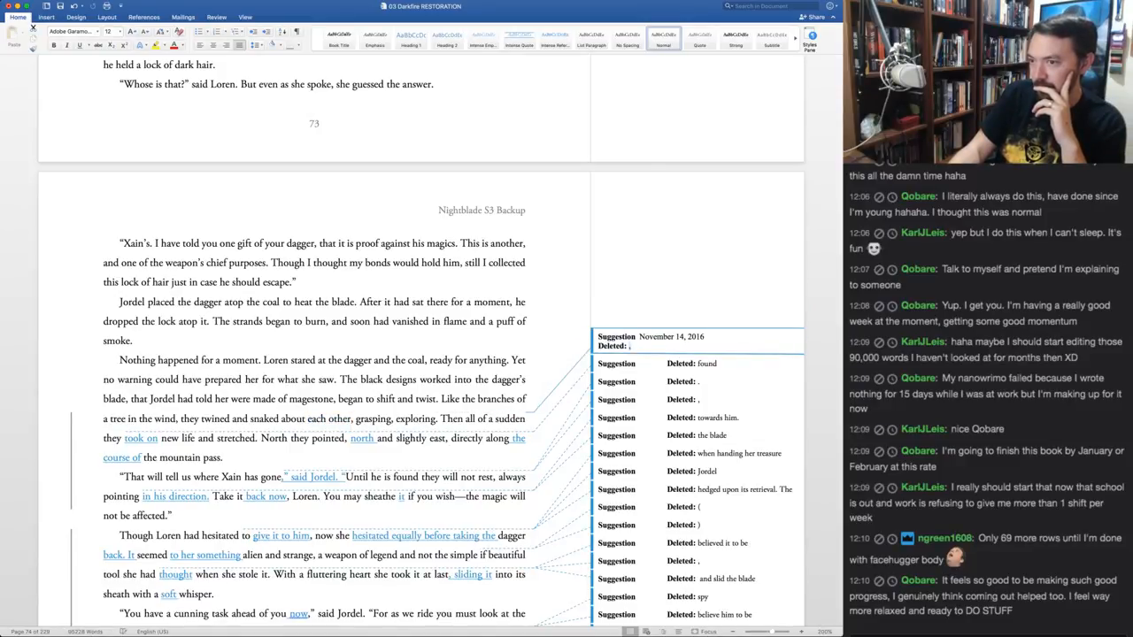
key("super+alt+a")
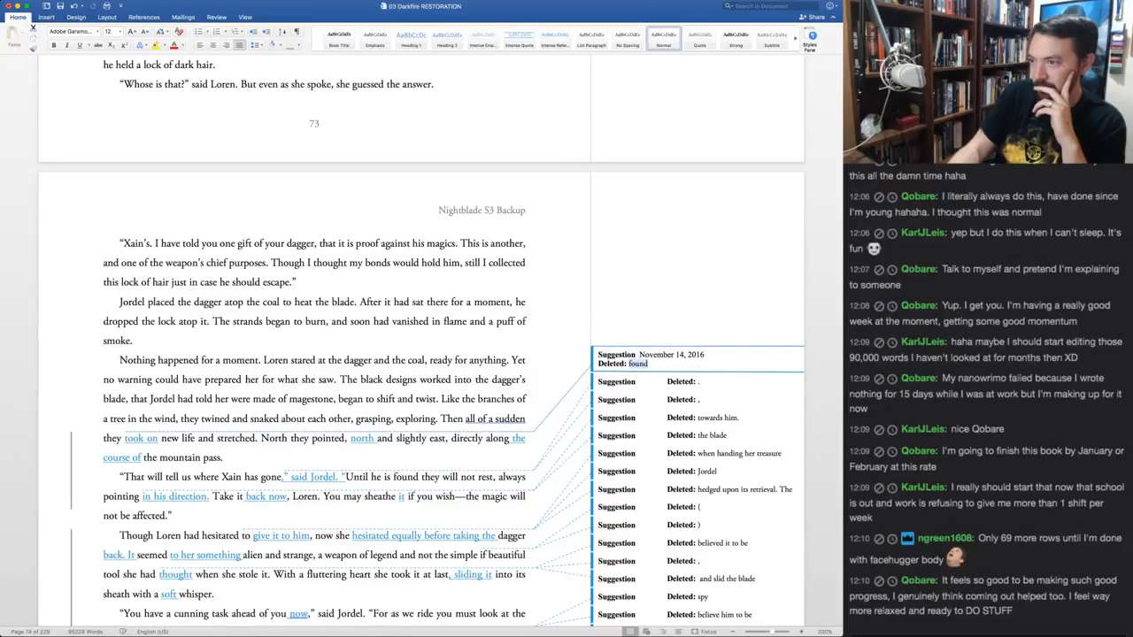
Accept "took on" for "found" and the added "north", reject "the course of", and accept the "said Jordel" tag after "gone"
key("super+alt+a")
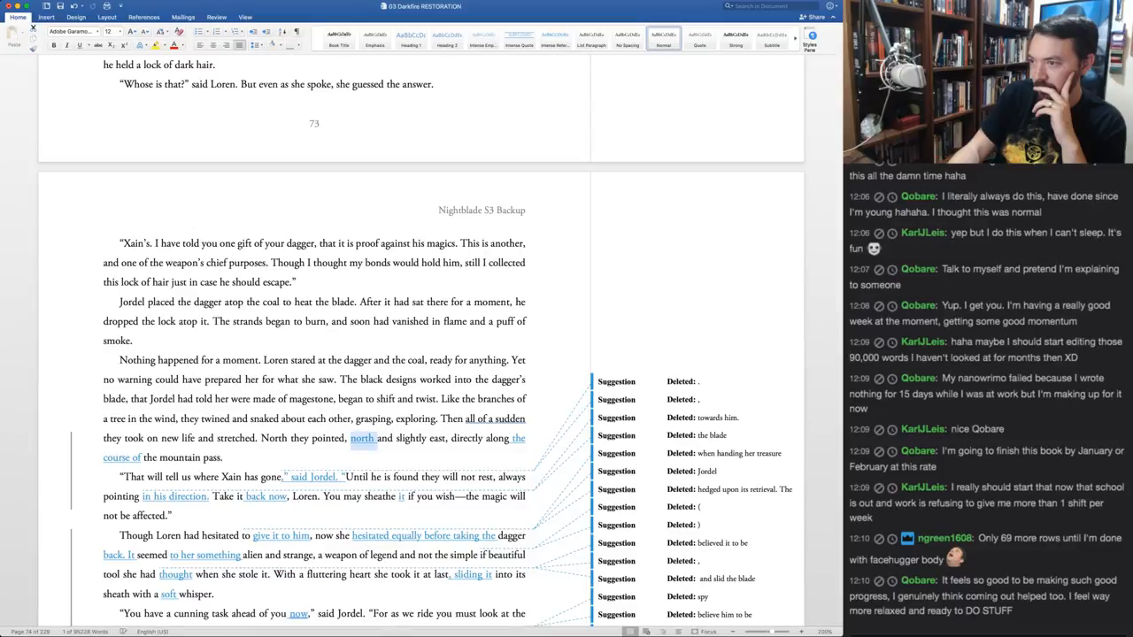
key("super+alt+a")
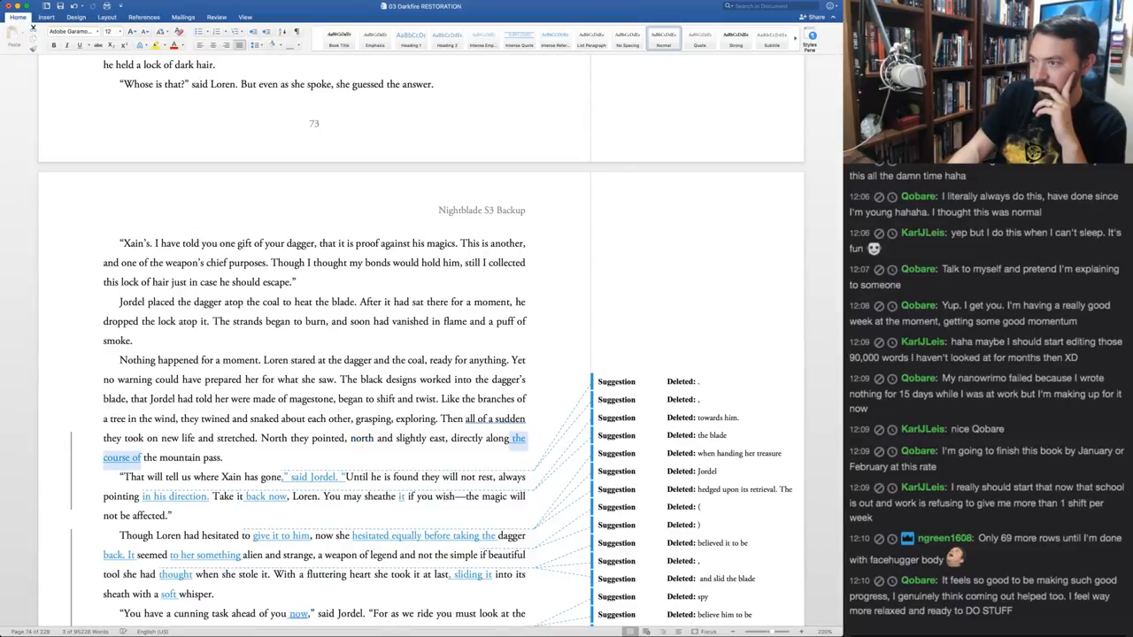
key("super+alt+r")
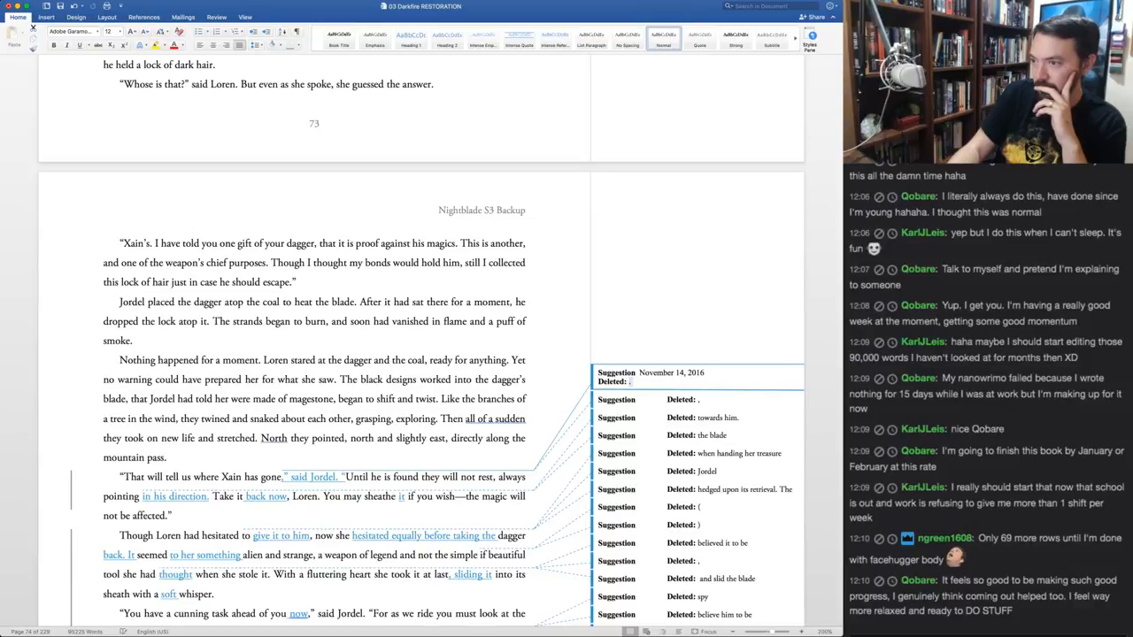
key("super+alt+a")
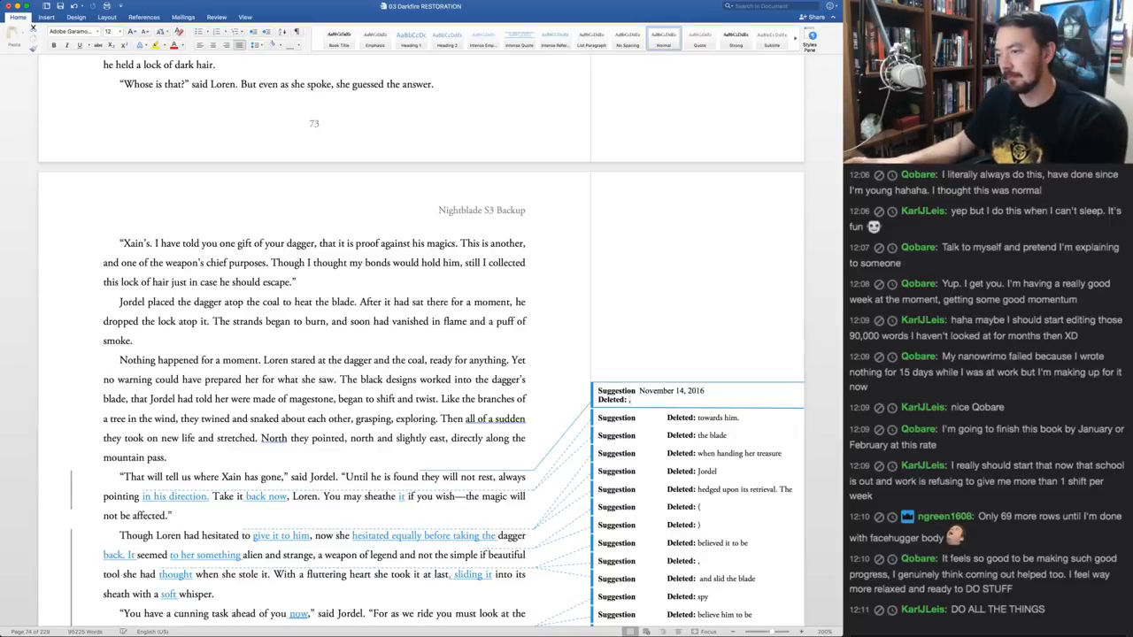
Replace "Until he is found" after the "said Jordel" tag with "I"
key("alt+Left")
key("alt+Left")
key("alt+Left")
key("alt+Left")
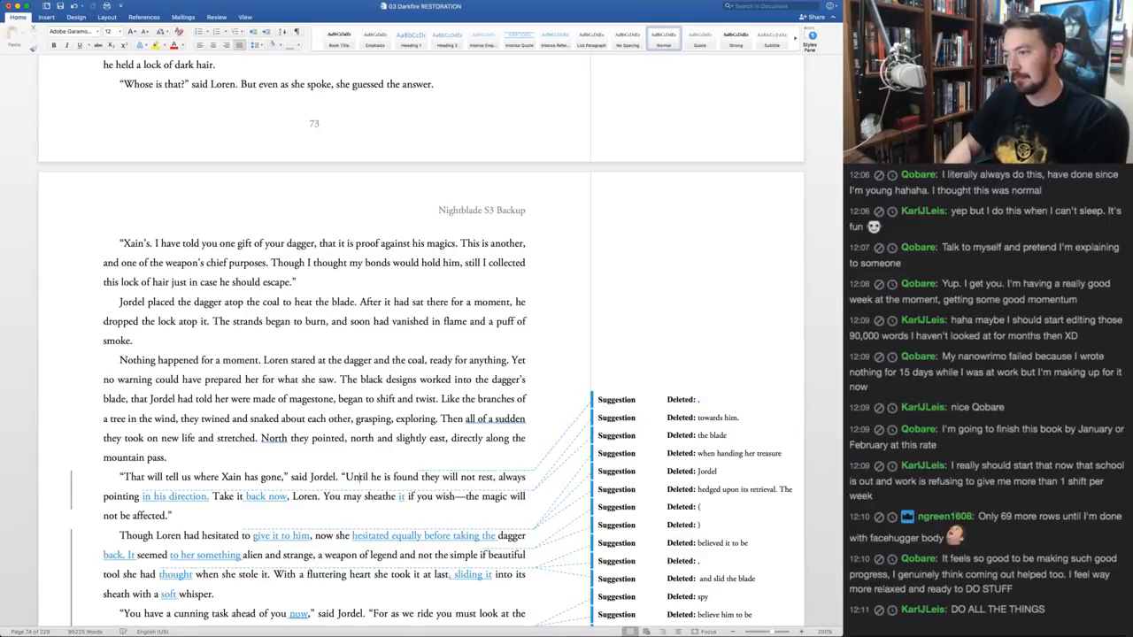
key("alt+shift+Right")
key("alt+shift+Right")
key("alt+shift+Right")
key("alt+shift+Right")
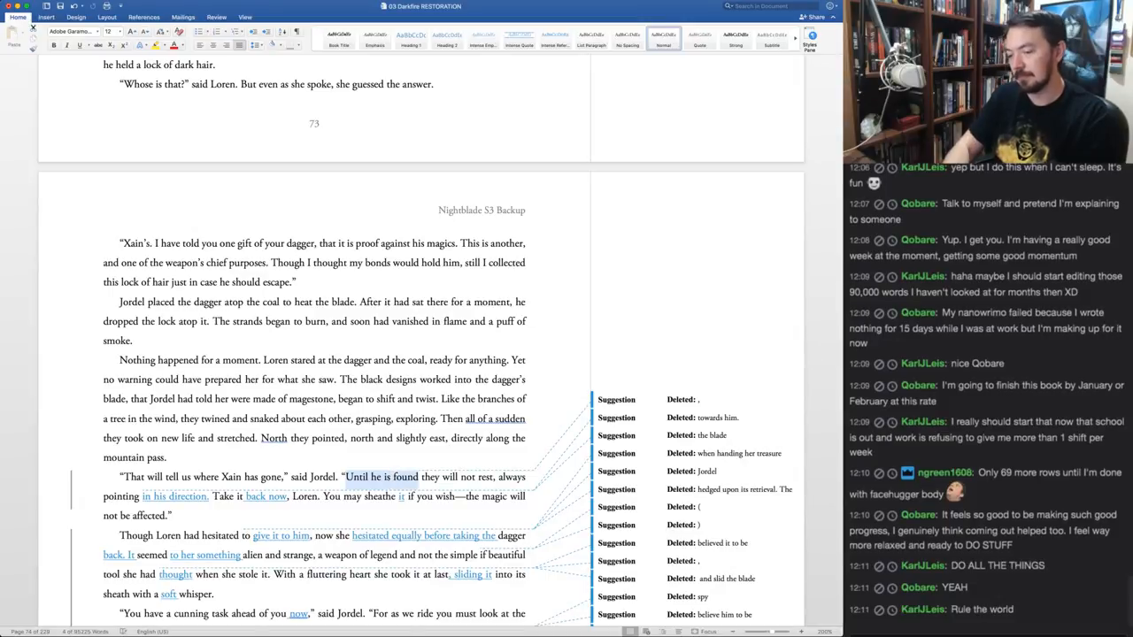
key("BackSpace")
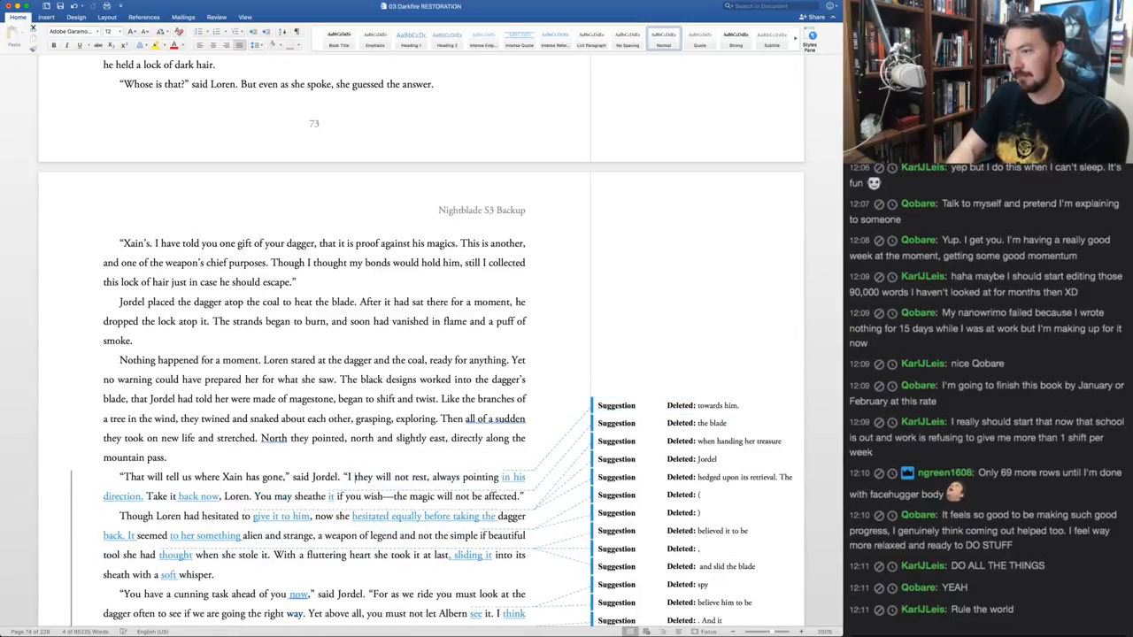
type("placed")
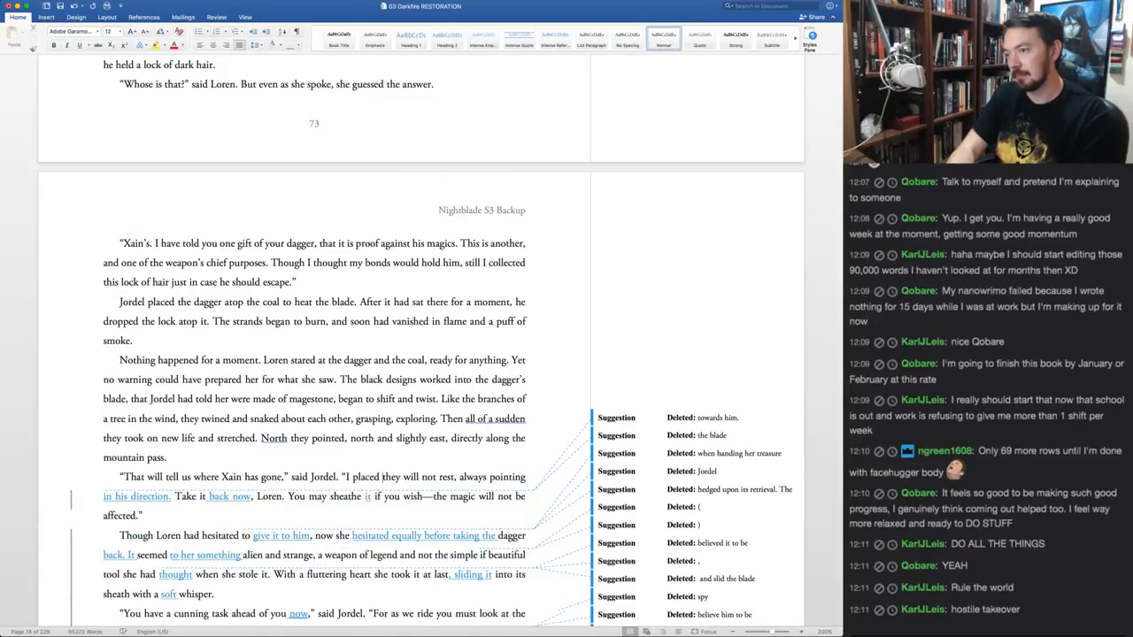
type("a")
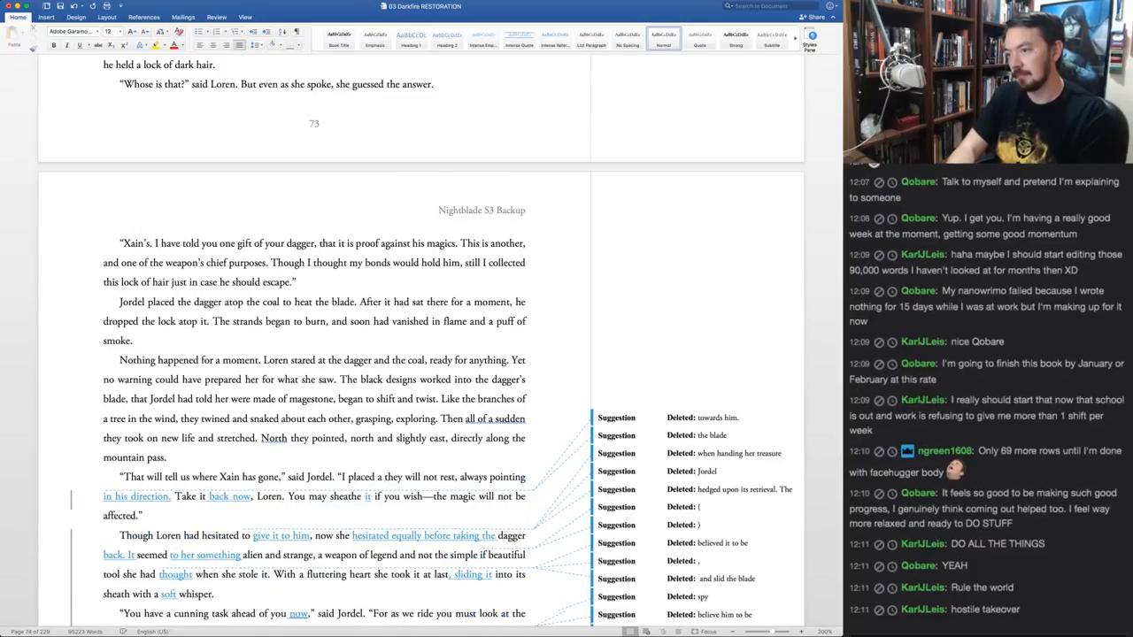
key("BackSpace")
key("BackSpace")
key("BackSpace")
key("BackSpace")
key("BackSpace")
key("BackSpace")
key("BackSpace")
key("BackSpace")
key("BackSpace")
Continue after "I" with "took a good deal of hair, and the designs should not" in place of "they will not"
type("took a goo")
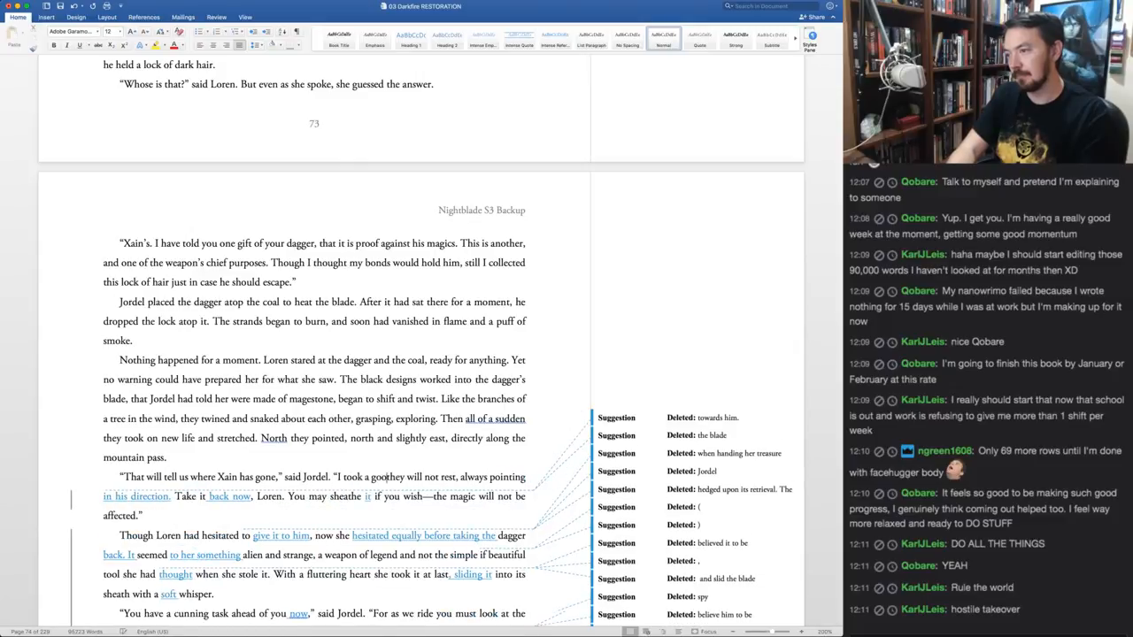
type("d deal of hair, and")
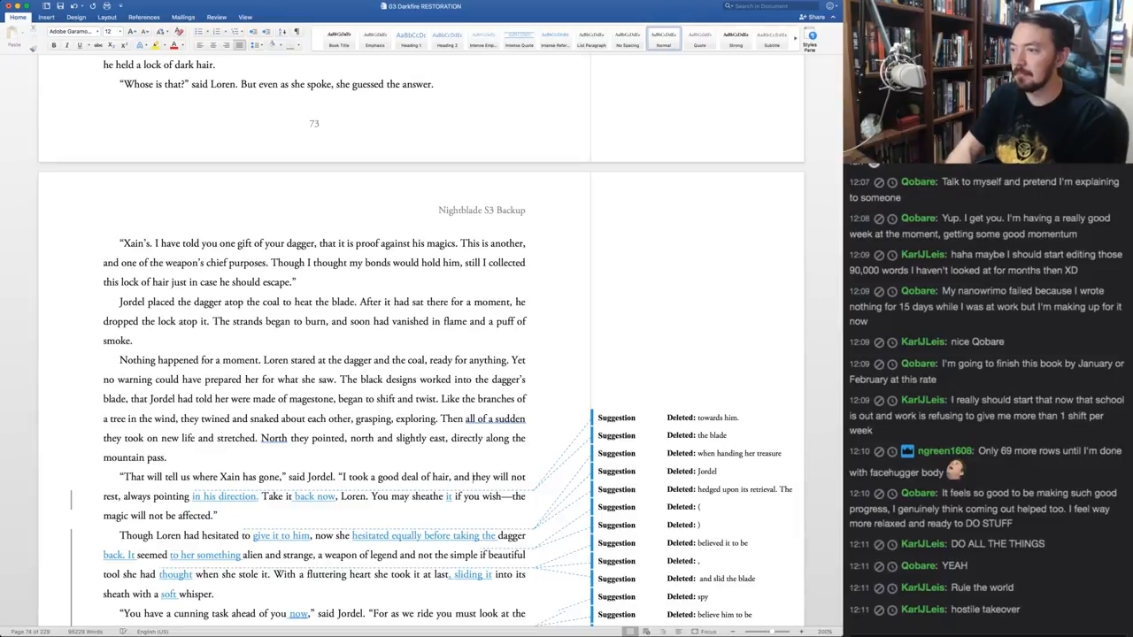
key("BackSpace")
type("designs should")
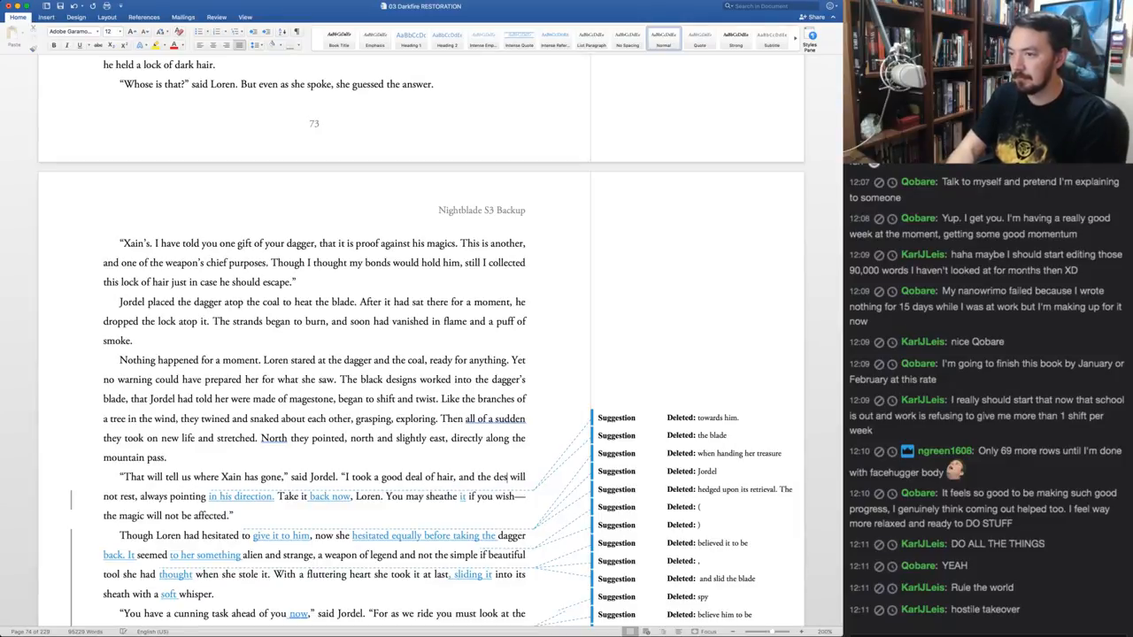
type(" not")
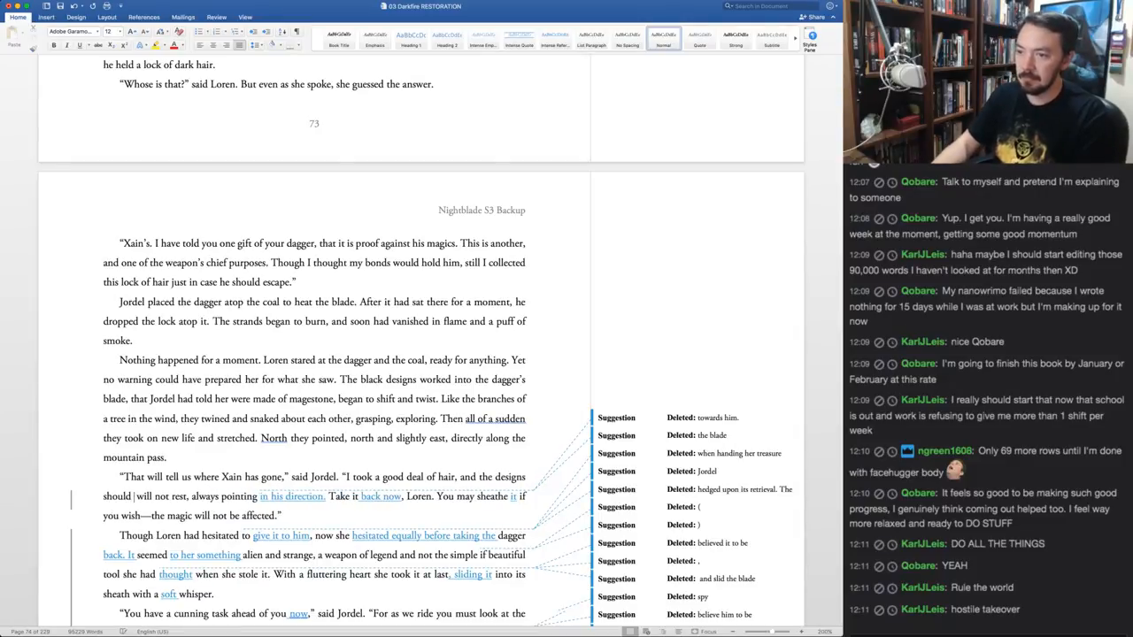
key("alt+Delete")
key("alt+Delete")
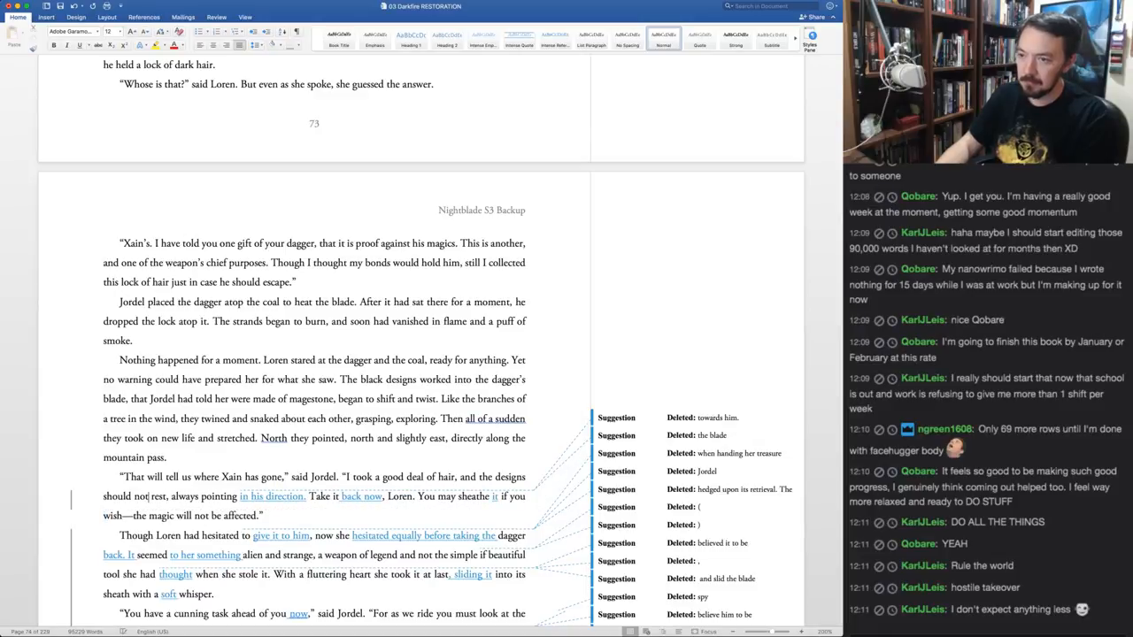
Insert "until he is found" after "the designs should not rest" in Jordel's line
key("alt+Right")
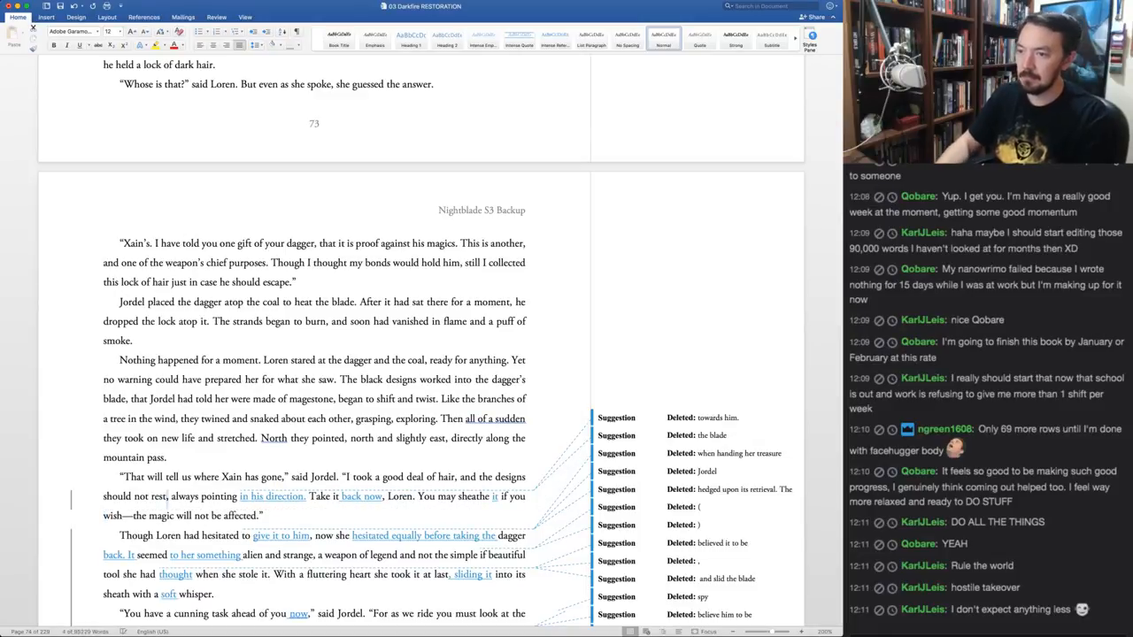
key("BackSpace")
type("u")
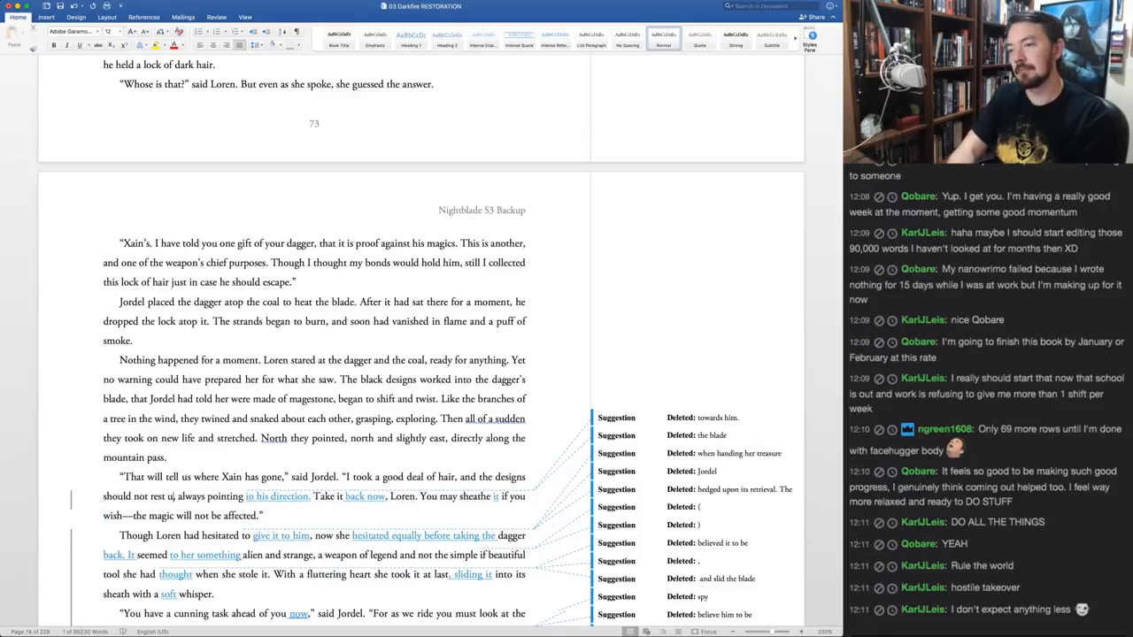
type("ntil he is found")
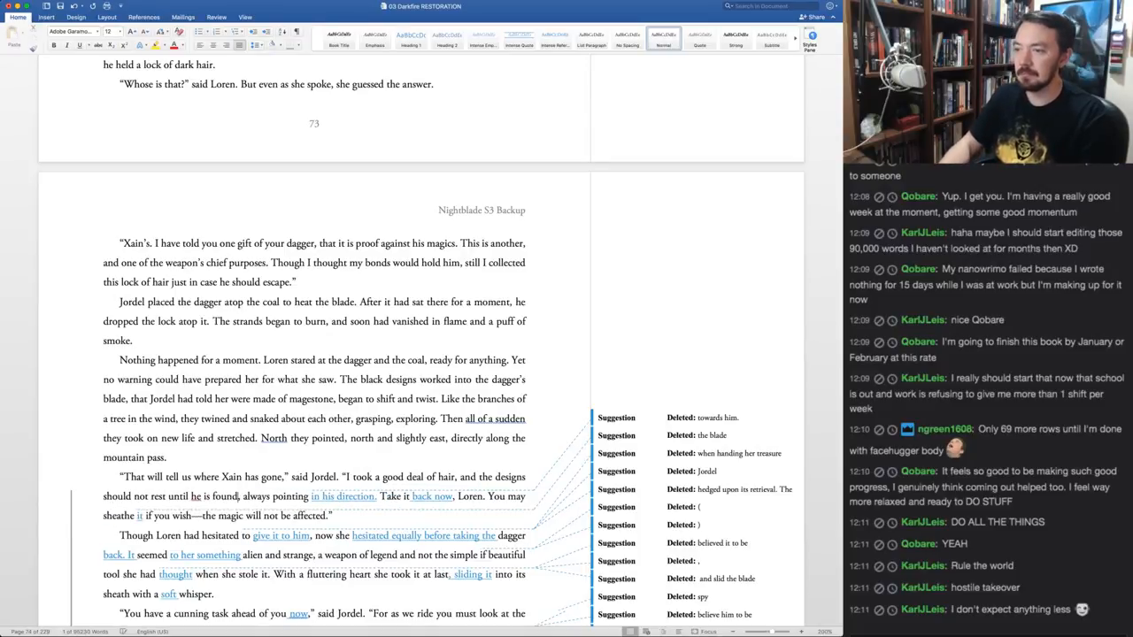
End the sentence after "found" and reword "always pointing" as "They will always point"
key("alt+shift+Right")
type(". They will ")
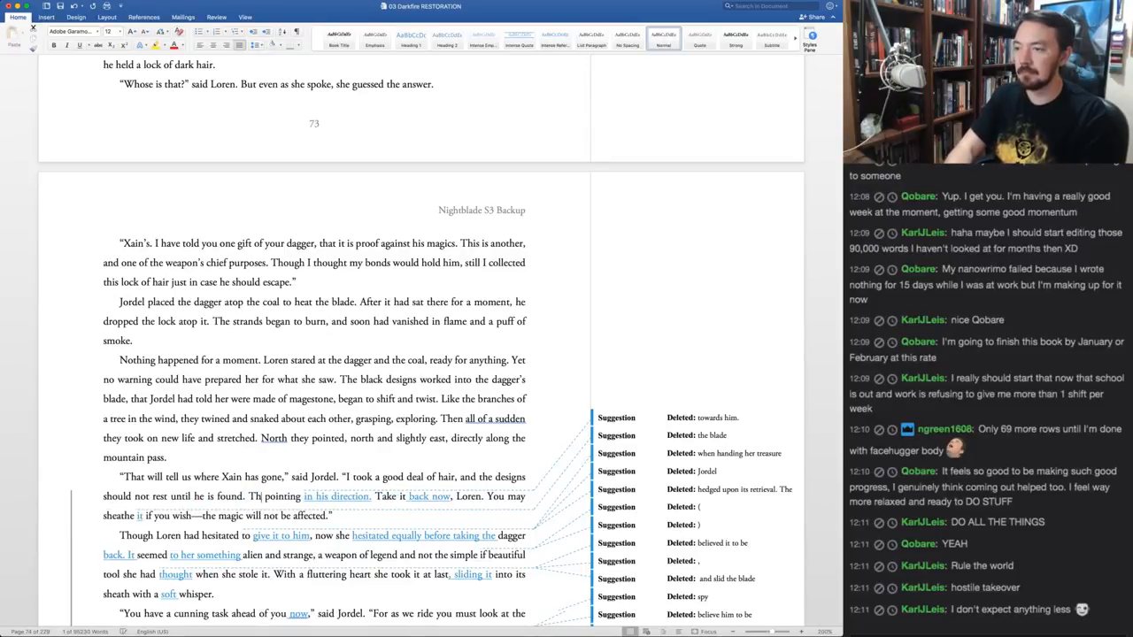
type("always")
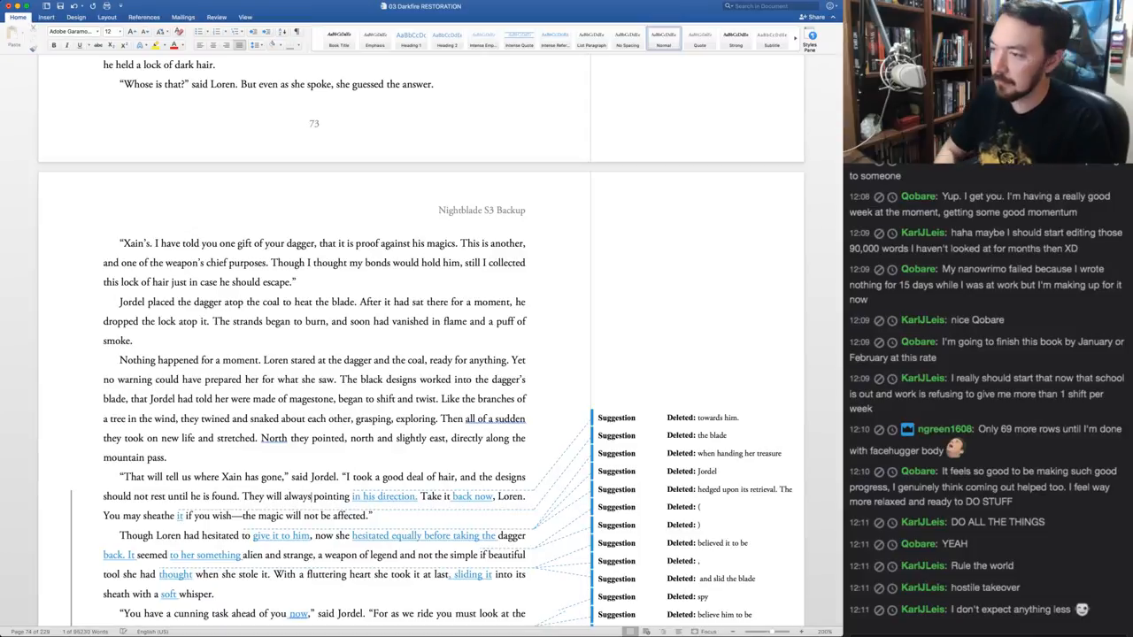
key("alt+Right")
key("BackSpace")
key("BackSpace")
key("BackSpace")
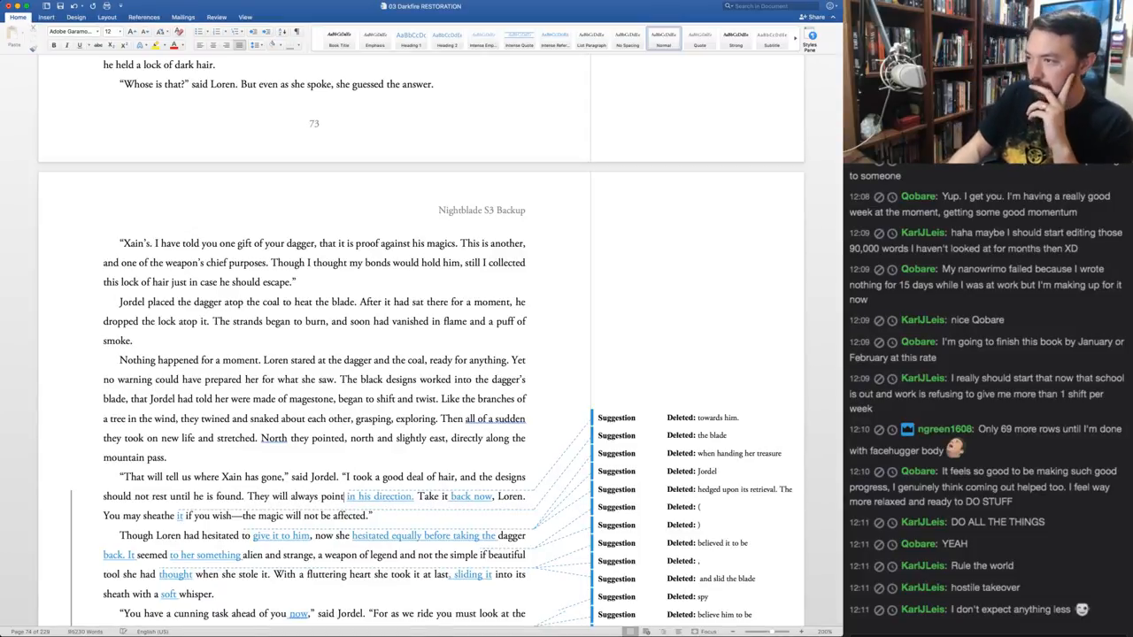
Accept "in his direction." in place of "towards him." after "They will always point"
key("alt+shift+Right")
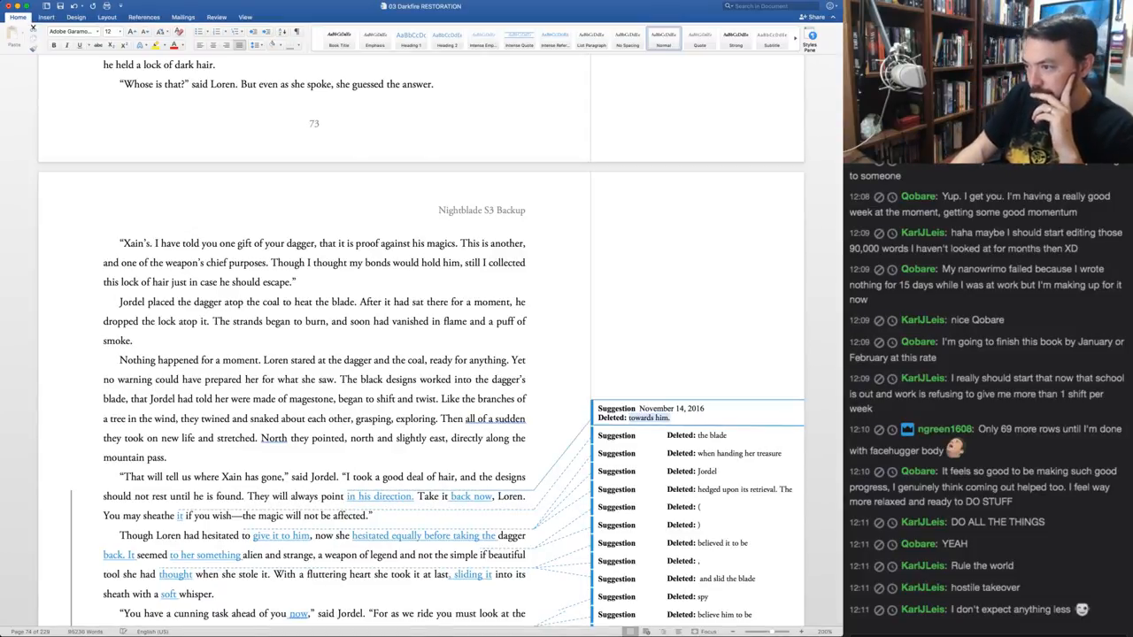
key("super+shift+a")
key("super+shift+a")
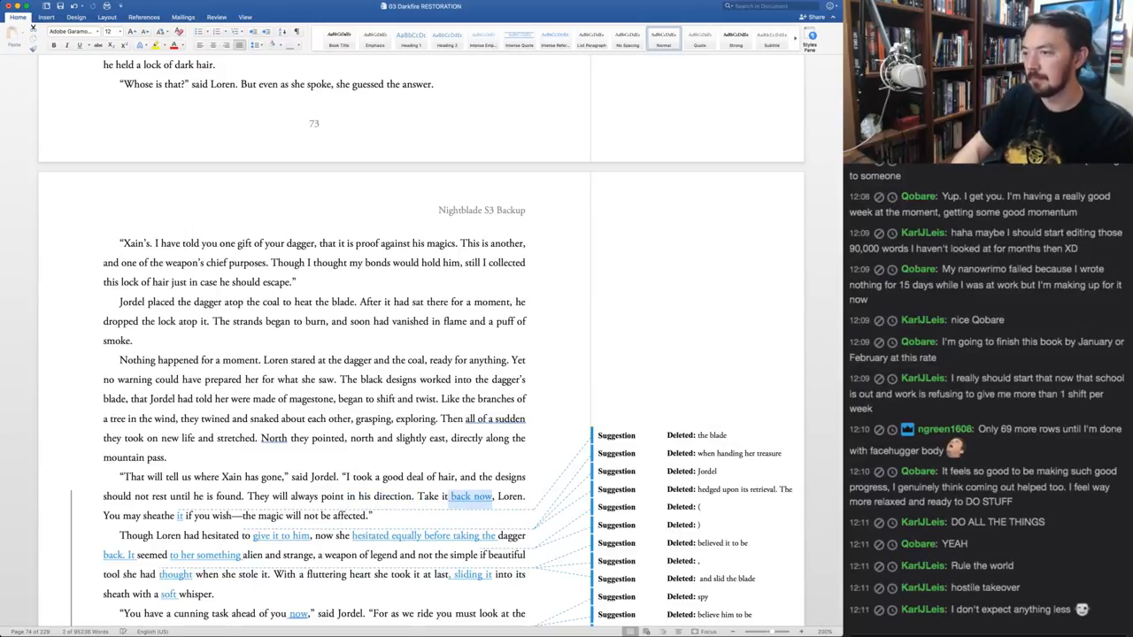
Replace "it" with "the dagger" after "Take" in Jordel's line
key("Left")
key("alt+shift+Left")
type("the d")
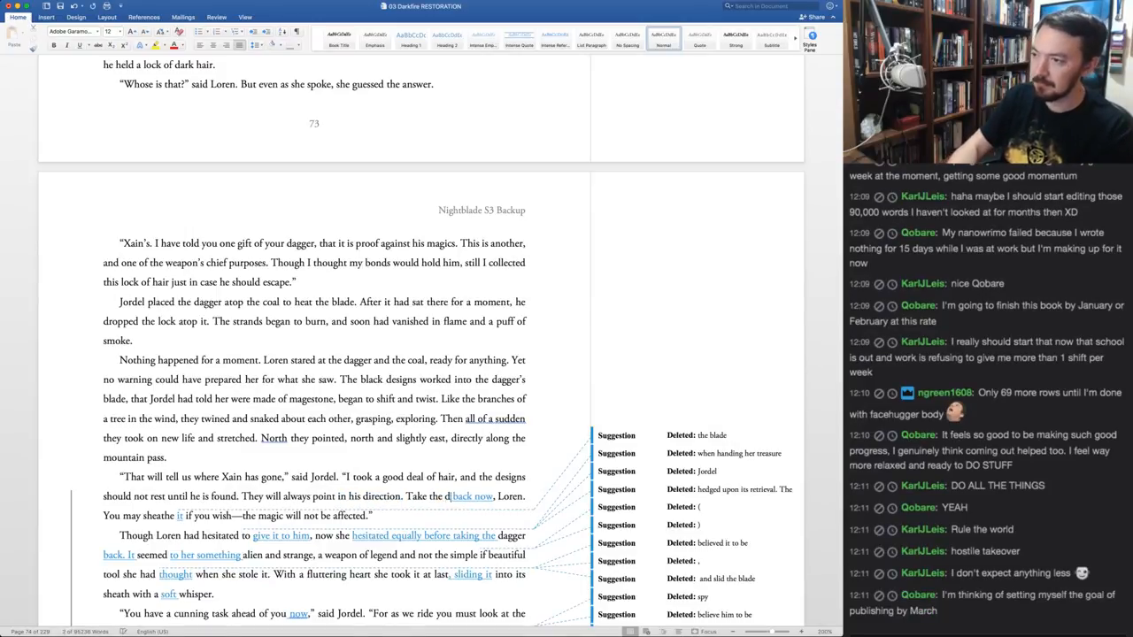
type("agger")
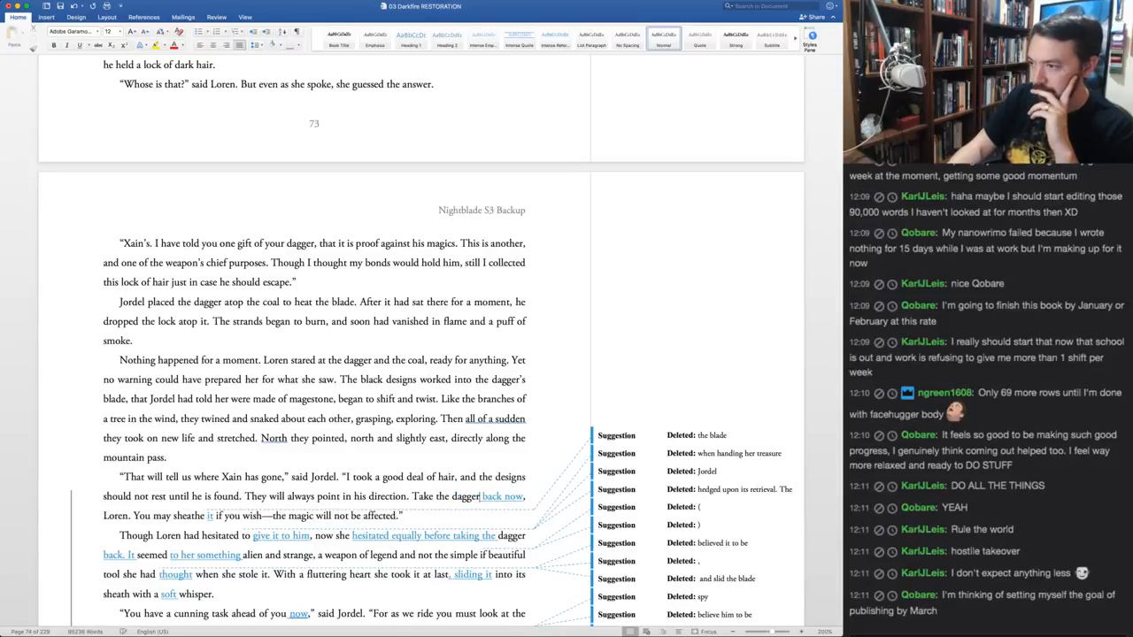
Accept the added "back now" after "Take the dagger" and "it" in place of "the blade" after "sheathe"
left_click(643, 435)
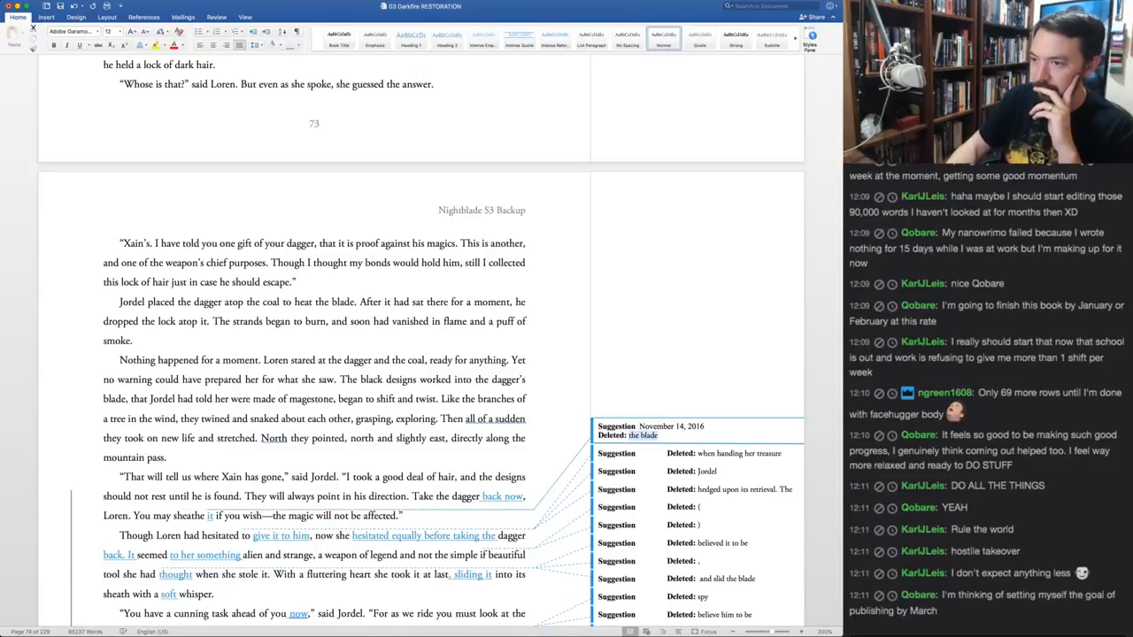
left_click(322, 476)
key("alt+super+a")
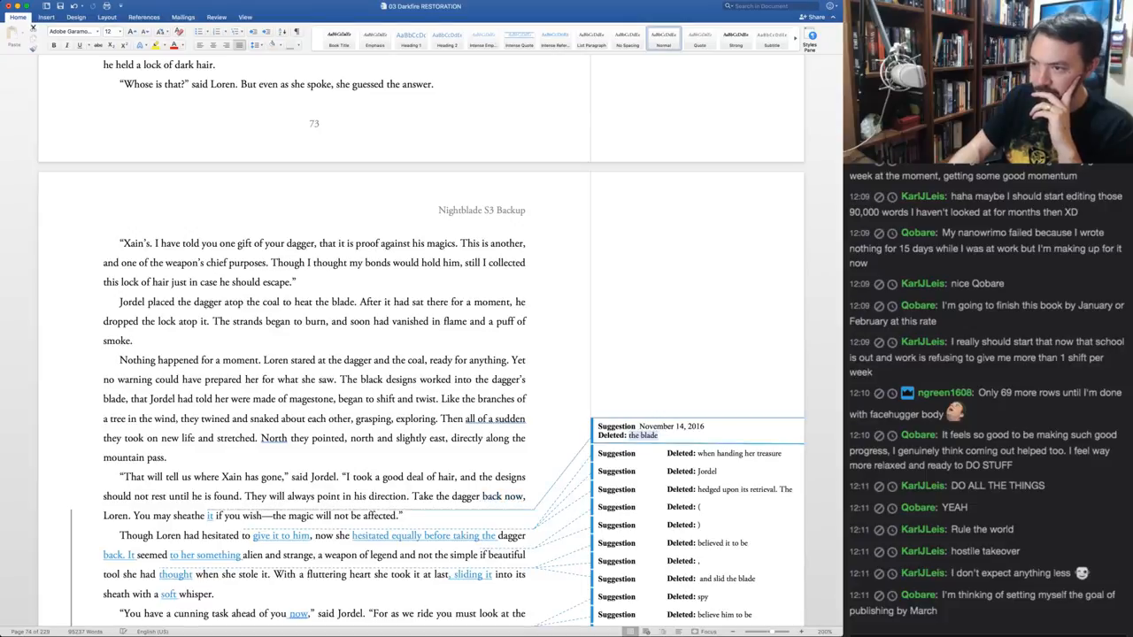
key("alt+super+a")
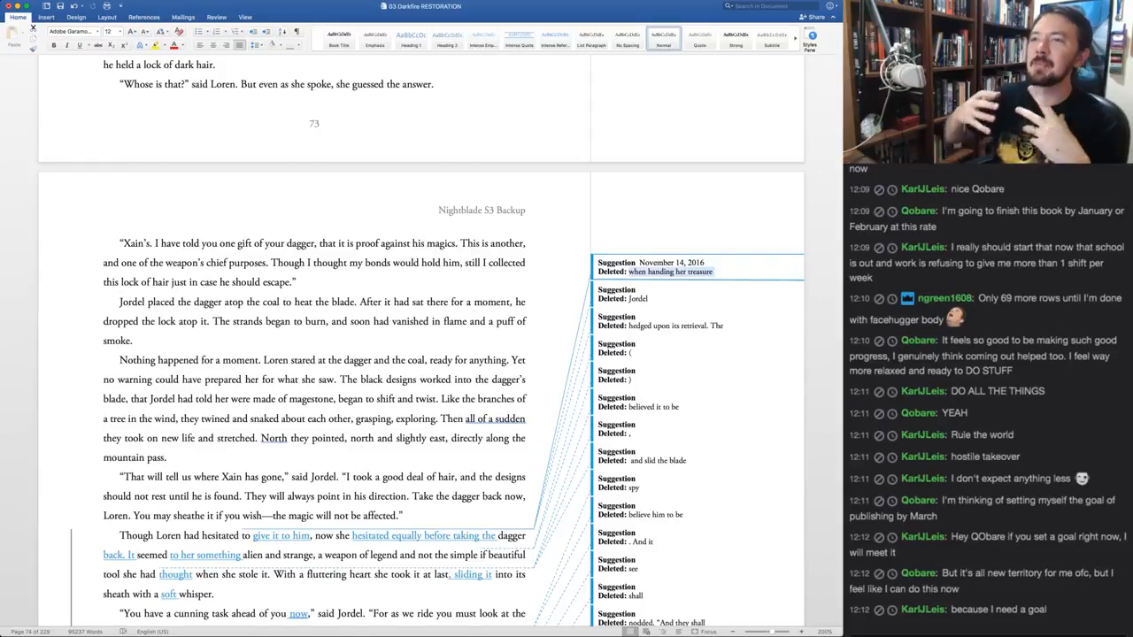
Accept "give it to him" for "when handing her treasure", the "Jordel" deletion, and "hesitated equally before taking the" for "hedged upon its retrieval. The"
scroll(420, 354, "down", 3)
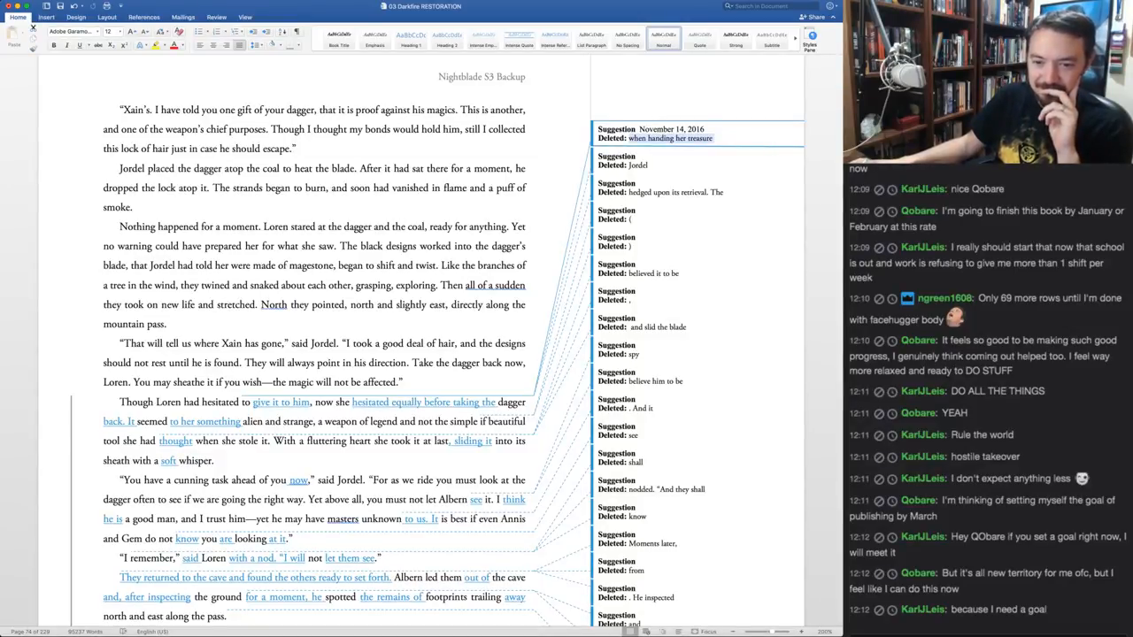
scroll(425, 354, "down", 1)
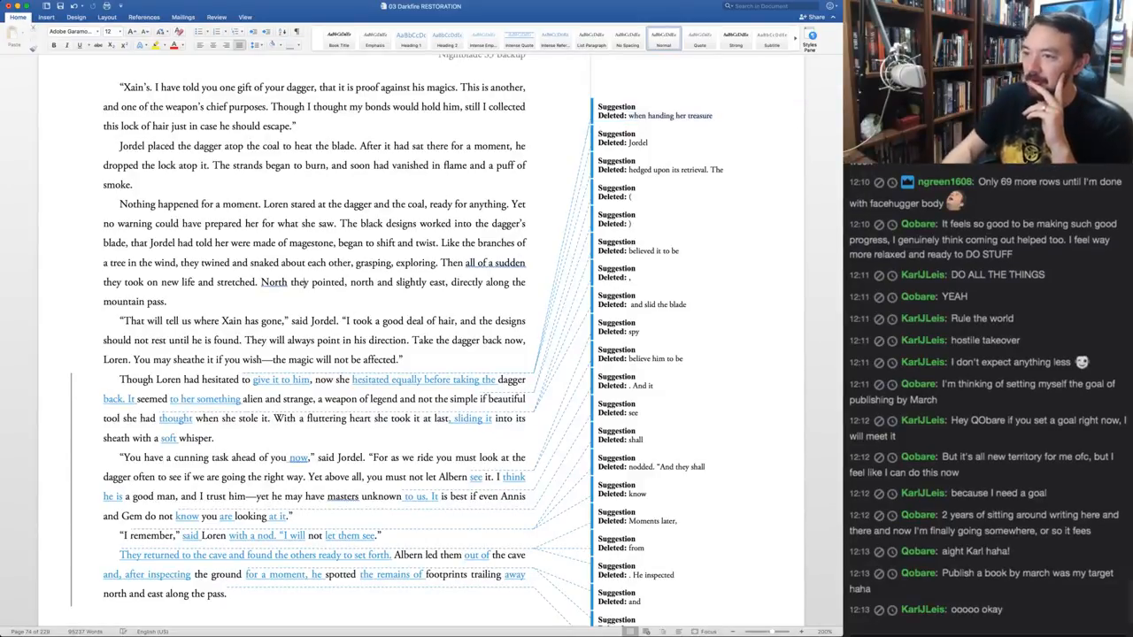
left_click(670, 116)
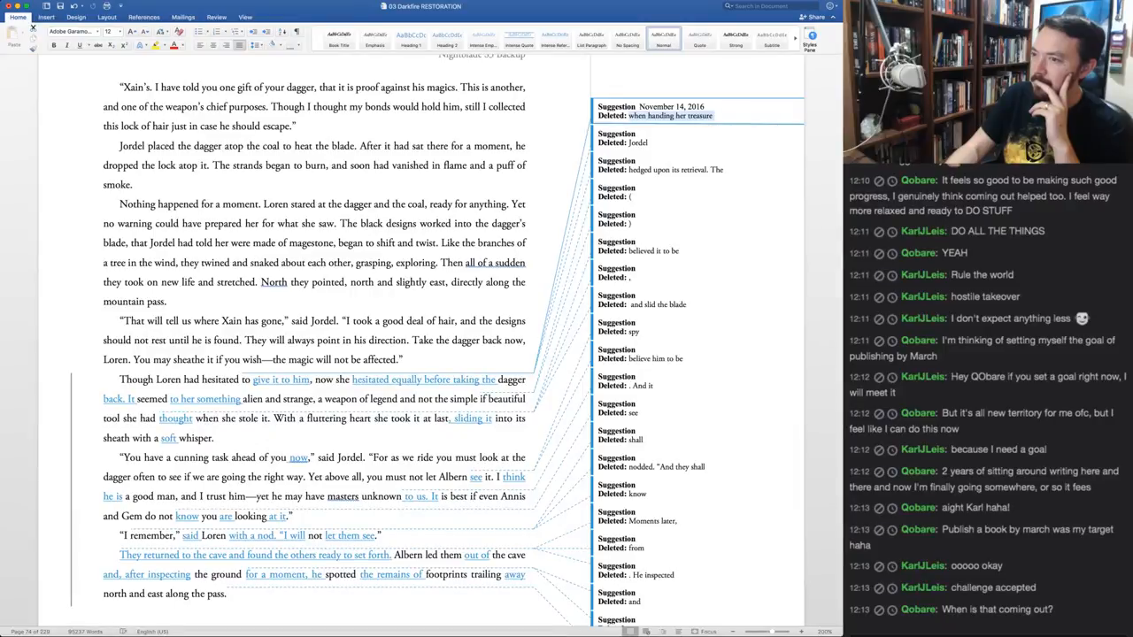
key("ctrl+shift+a")
key("ctrl+shift+a")
key("ctrl+shift+a")
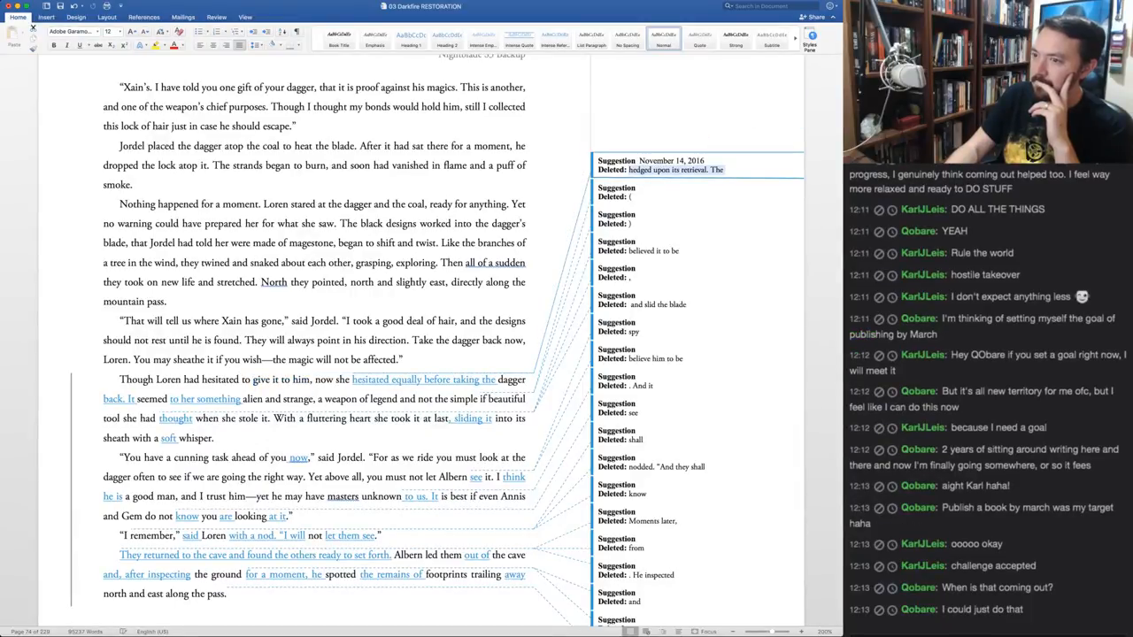
key("ctrl+shift+a")
key("ctrl+shift+a")
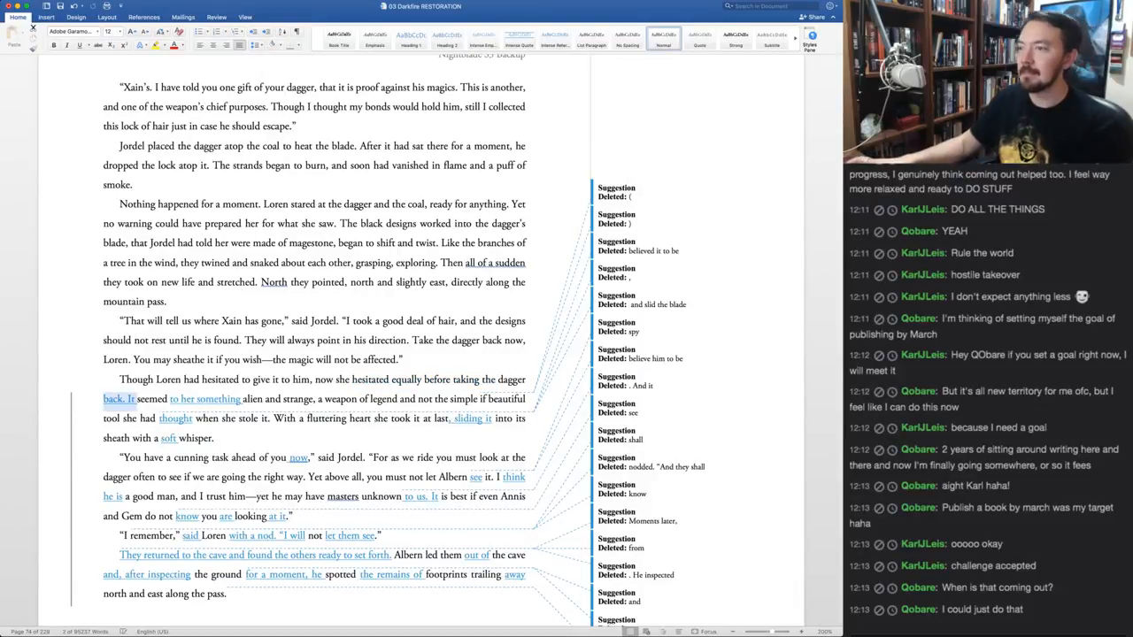
Replace "hesitated" with "paused" before "equally before taking the dagger" and accept the added "back. It"
double_click(372, 380)
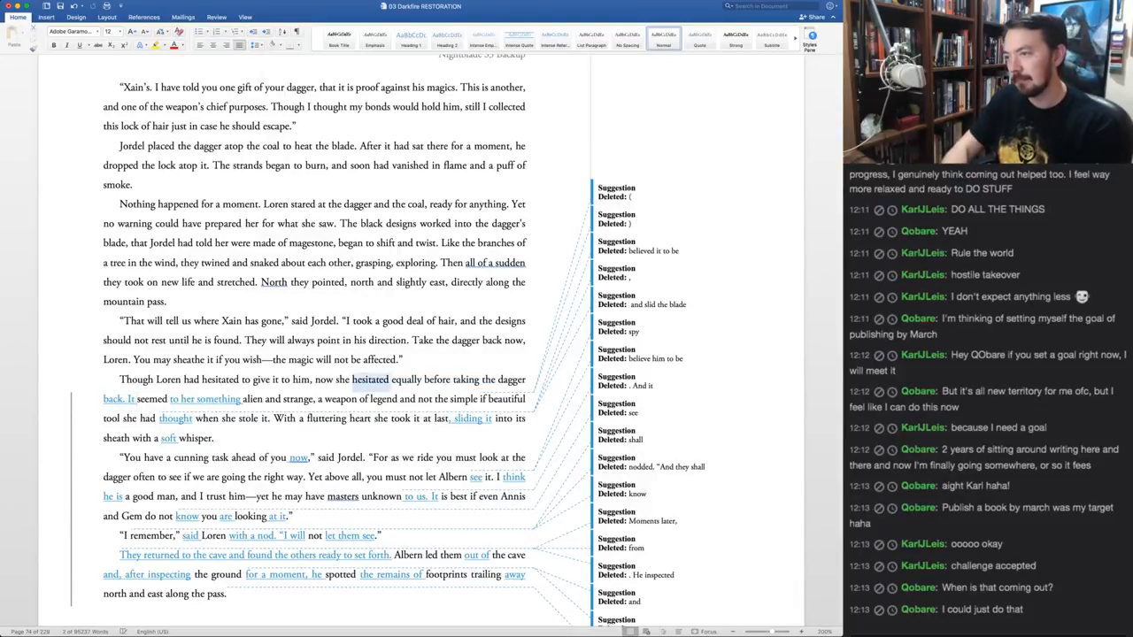
type("paused")
key("super+alt+a")
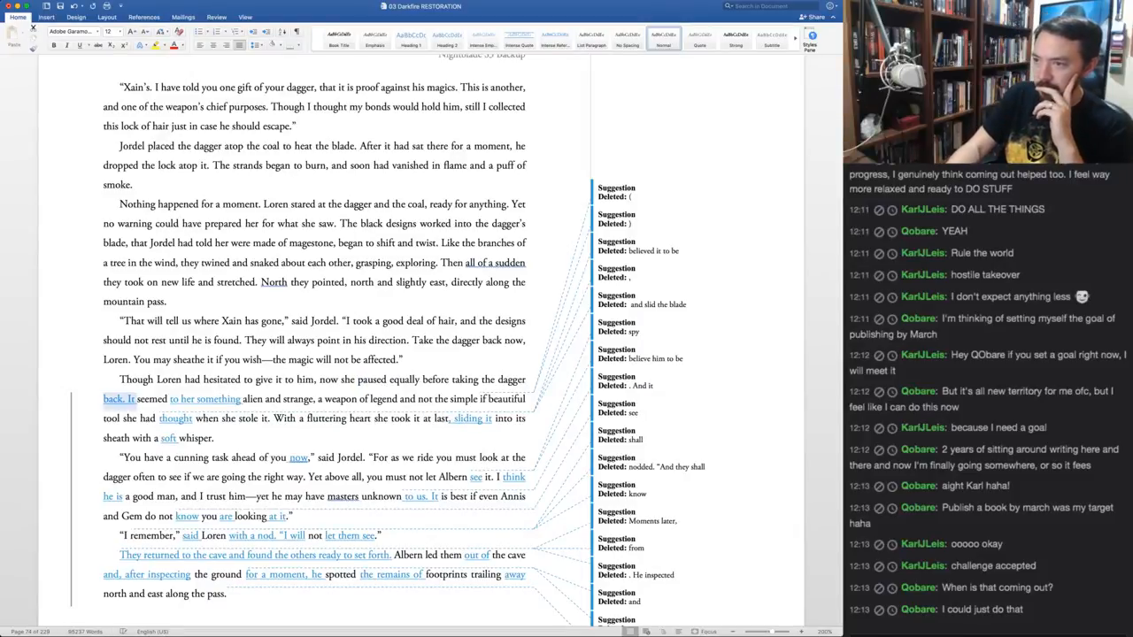
key("super+alt+a")
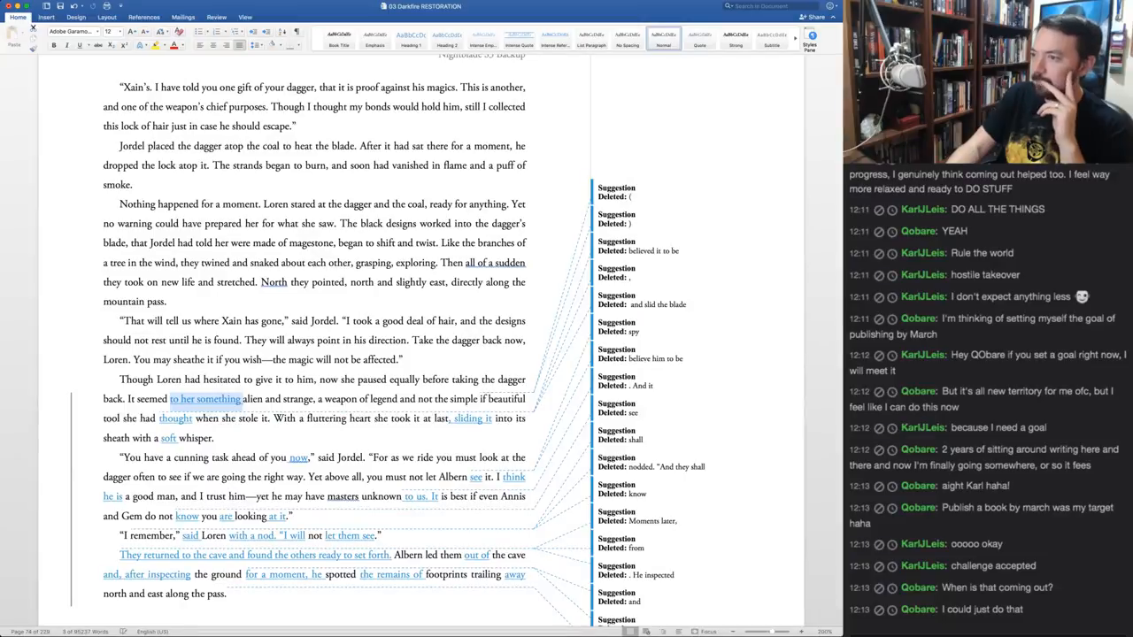
Accept the added "to her something" after "It seemed" and the deletion of both parentheses in that sentence
key("super+alt+a")
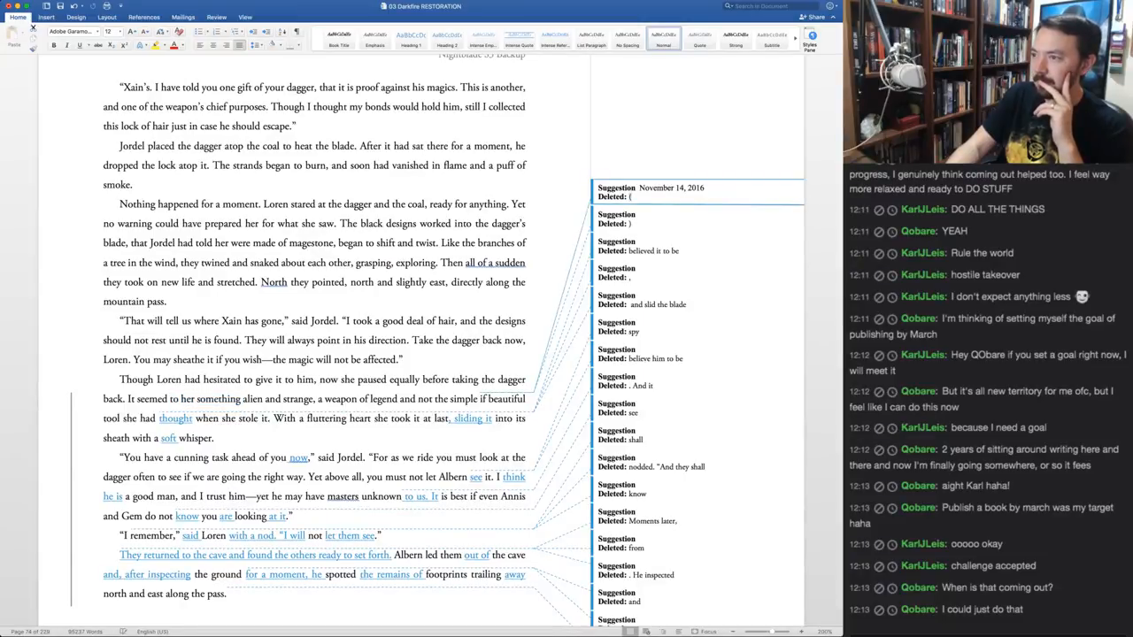
key("super+alt+a")
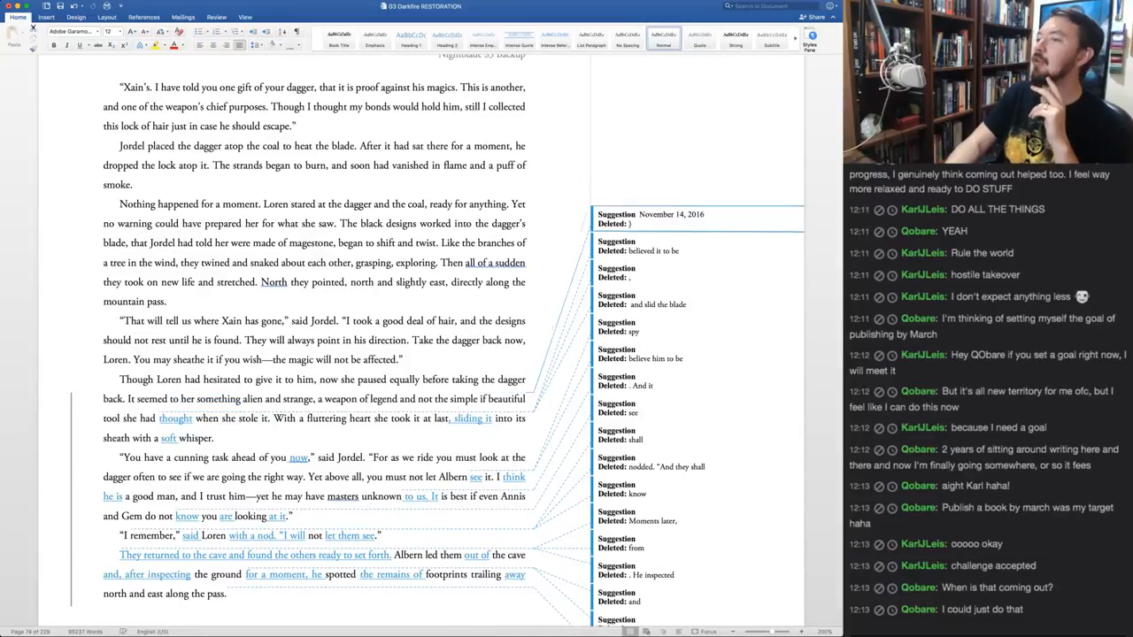
key("super+alt+a")
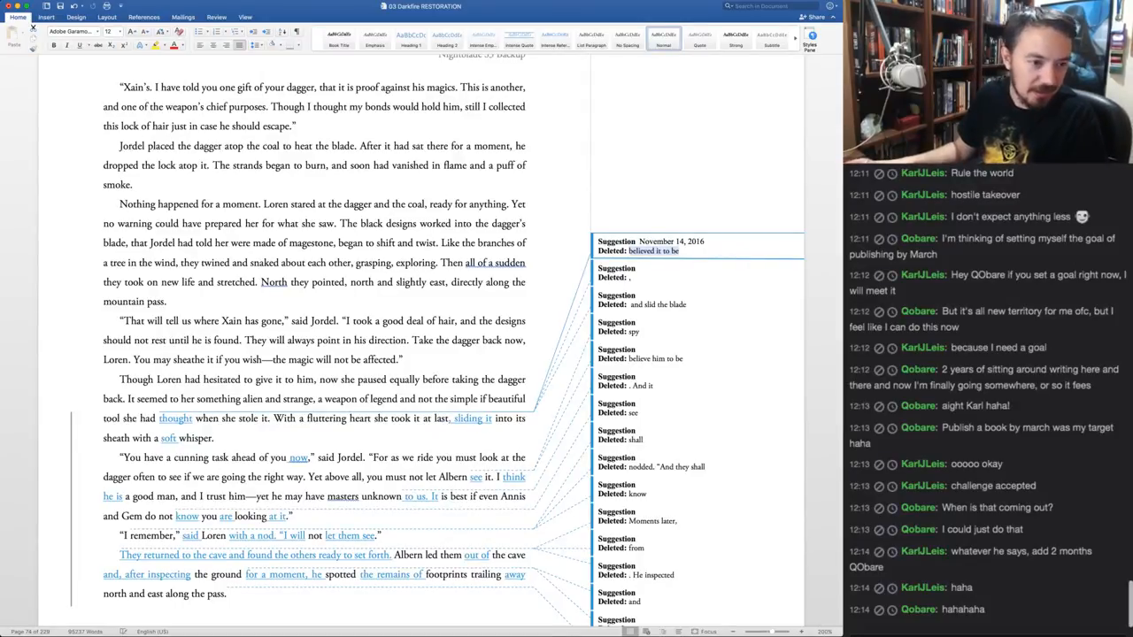
key("super+Tab")
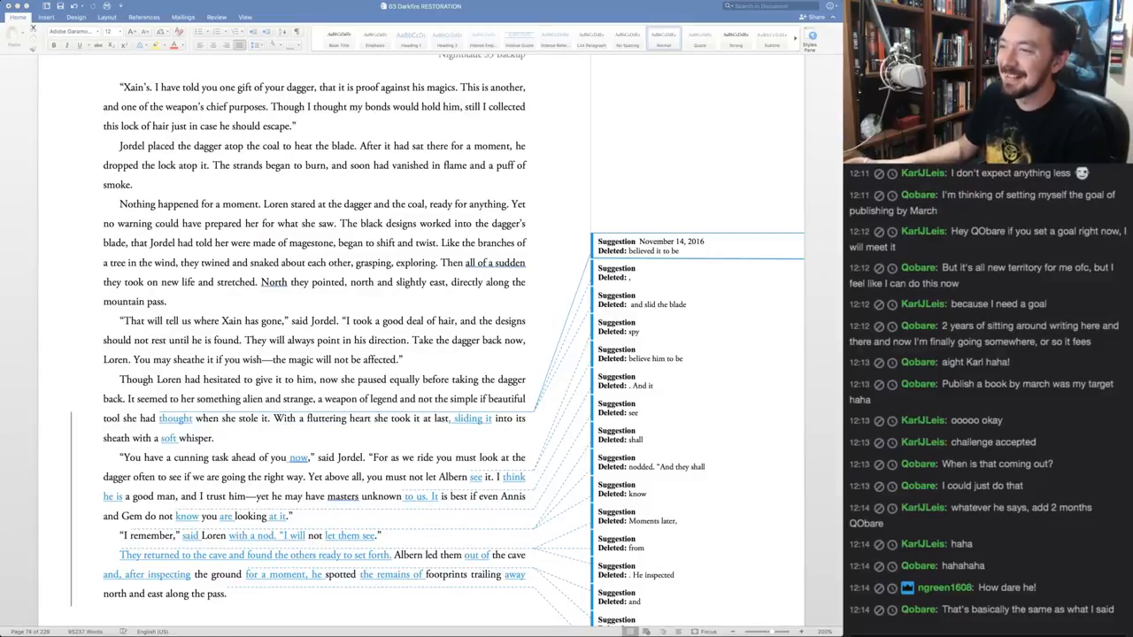
key("super+Tab")
left_click(285, 322)
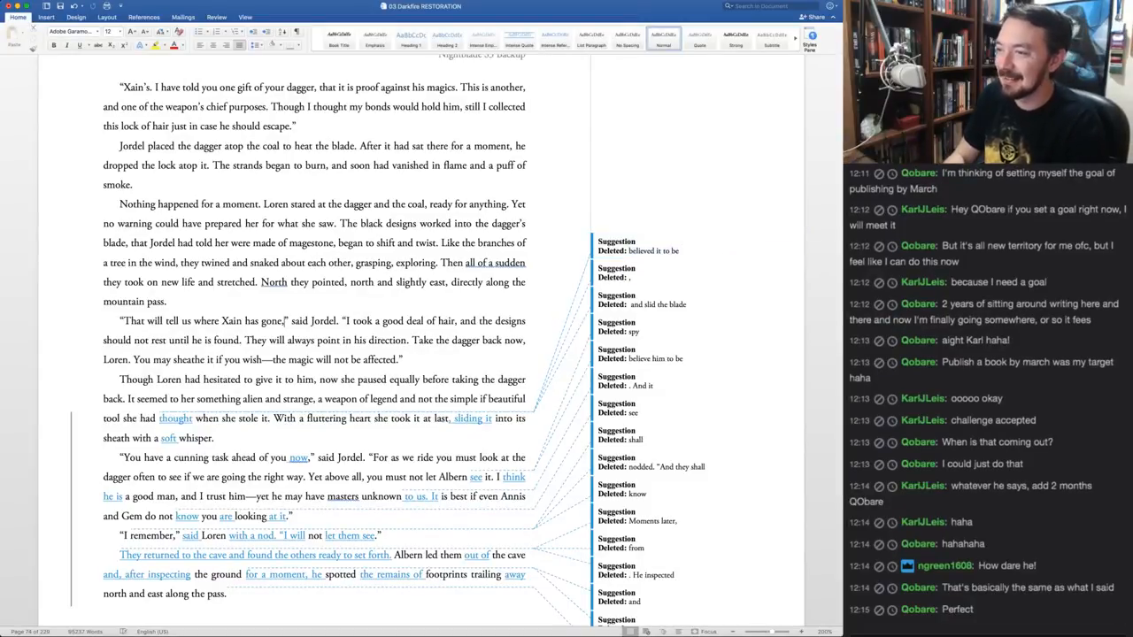
Reject "thought" in favor of the original "believed it to be", and accept the comma deletion after "fluttering heart"
left_click(655, 252)
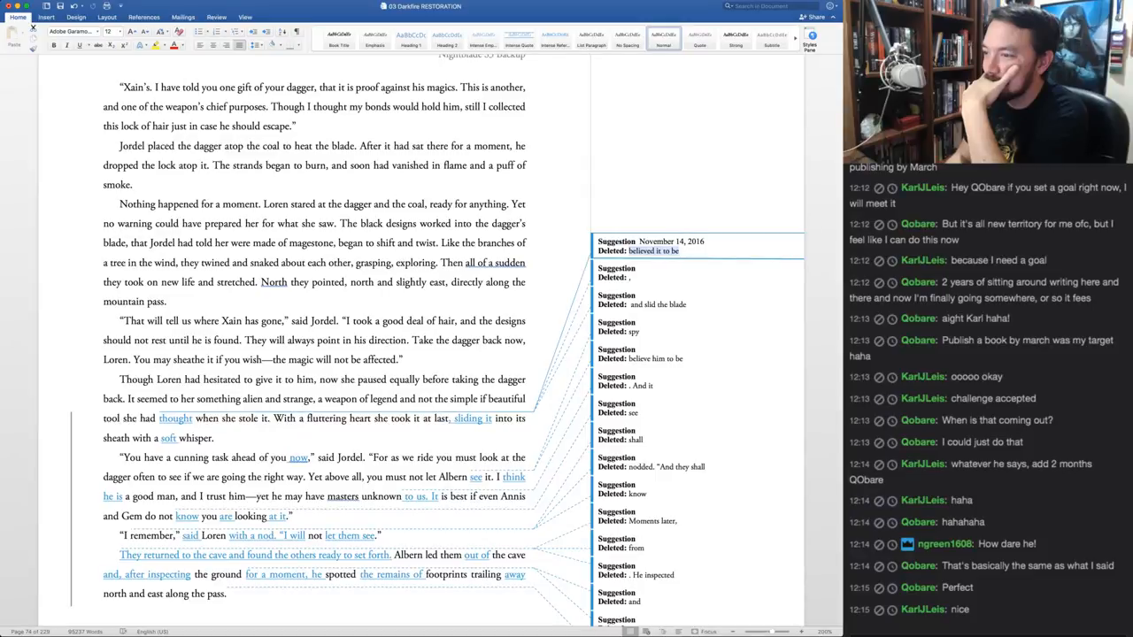
key("super+shift+r")
key("super+shift+r")
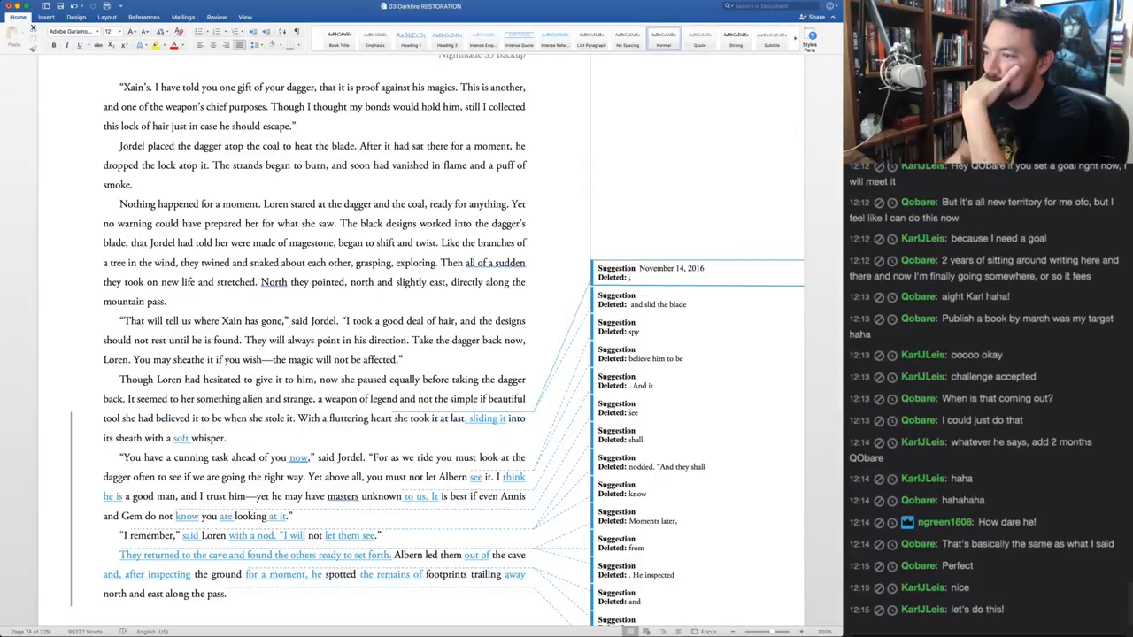
key("super+shift+r")
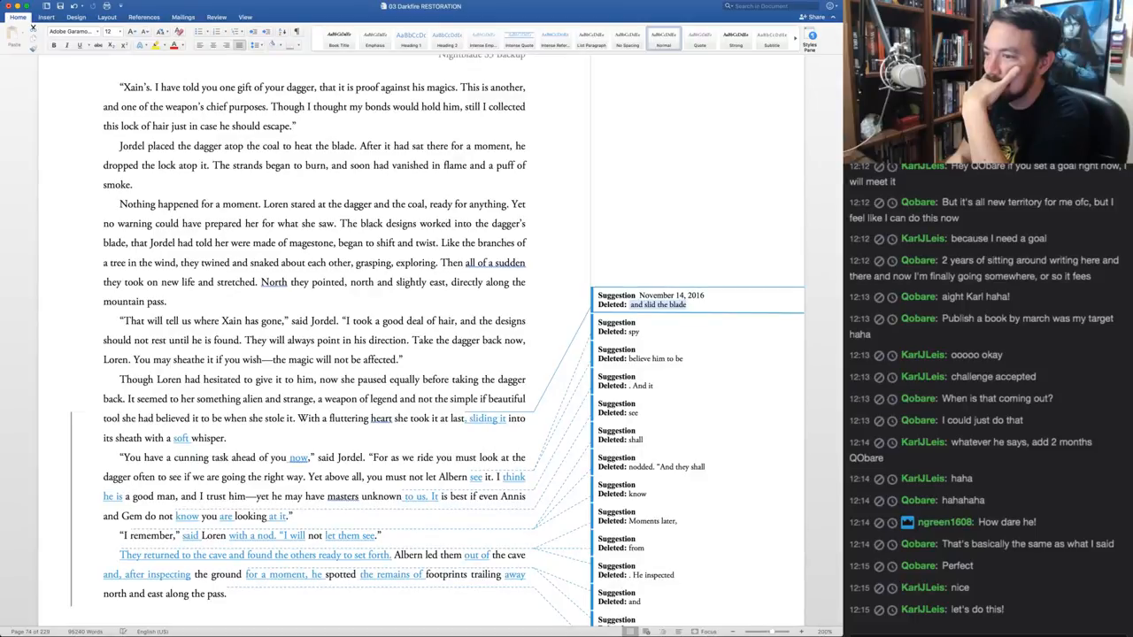
Accept ", sliding it" in place of "and slid the blade", and reject the added "soft" before "whisper"
key("super+shift+a")
key("super+shift+a")
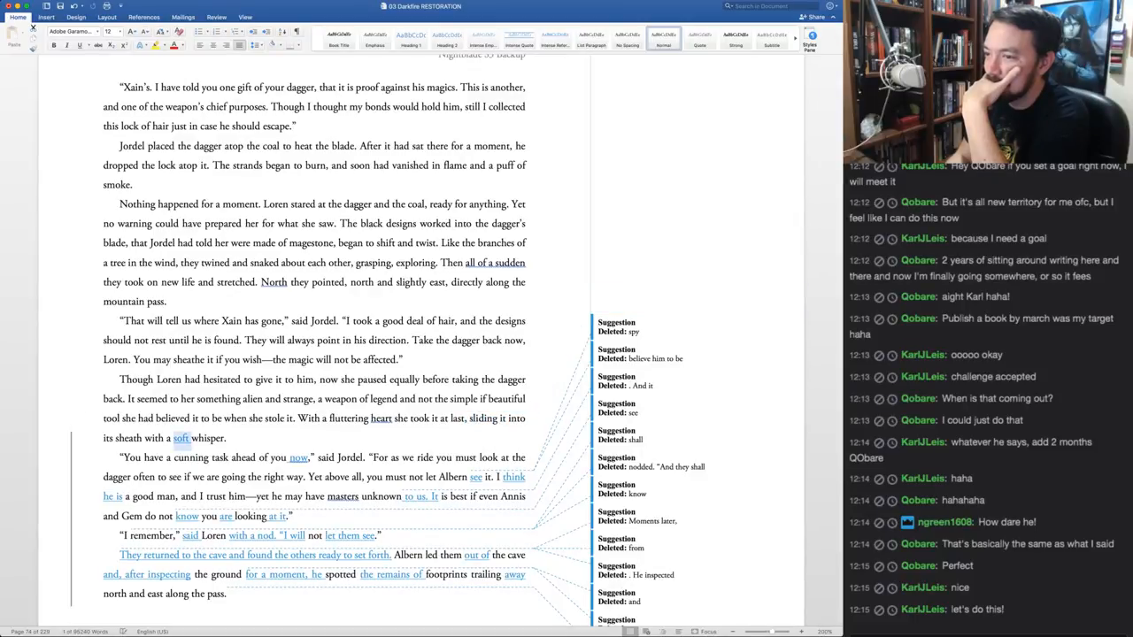
key("super+shift+r")
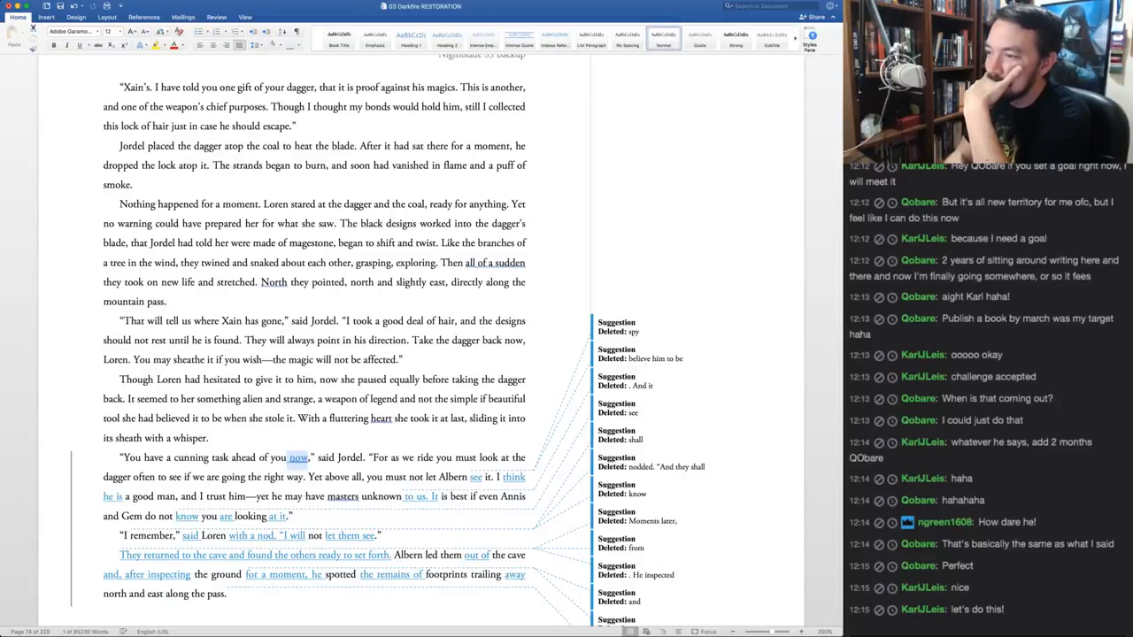
Accept the added "now", "see" for "spy", "think he is" for "believe him to be", and "to us. It" for ". And it" in Jordel's speech
key("super+shift+a")
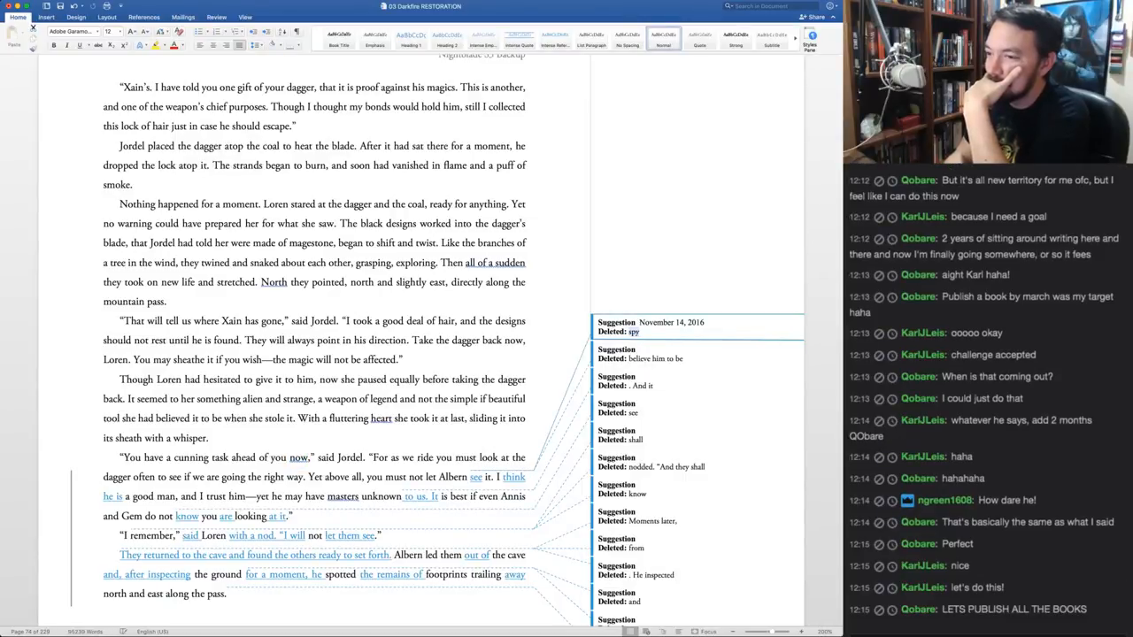
key("super+shift+a")
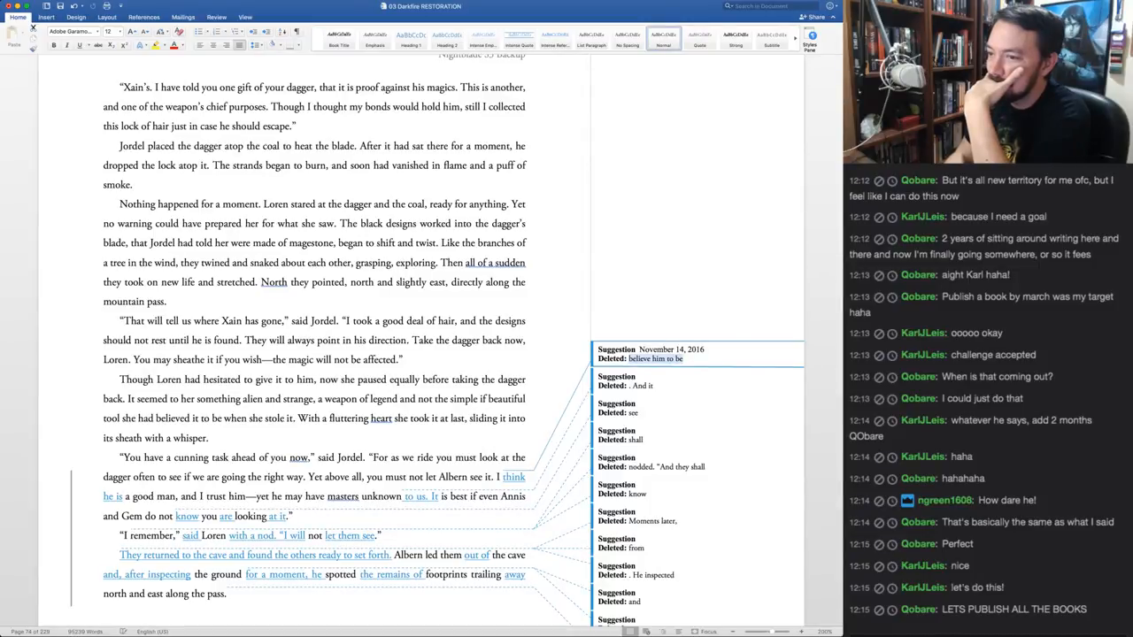
key("super+shift+a")
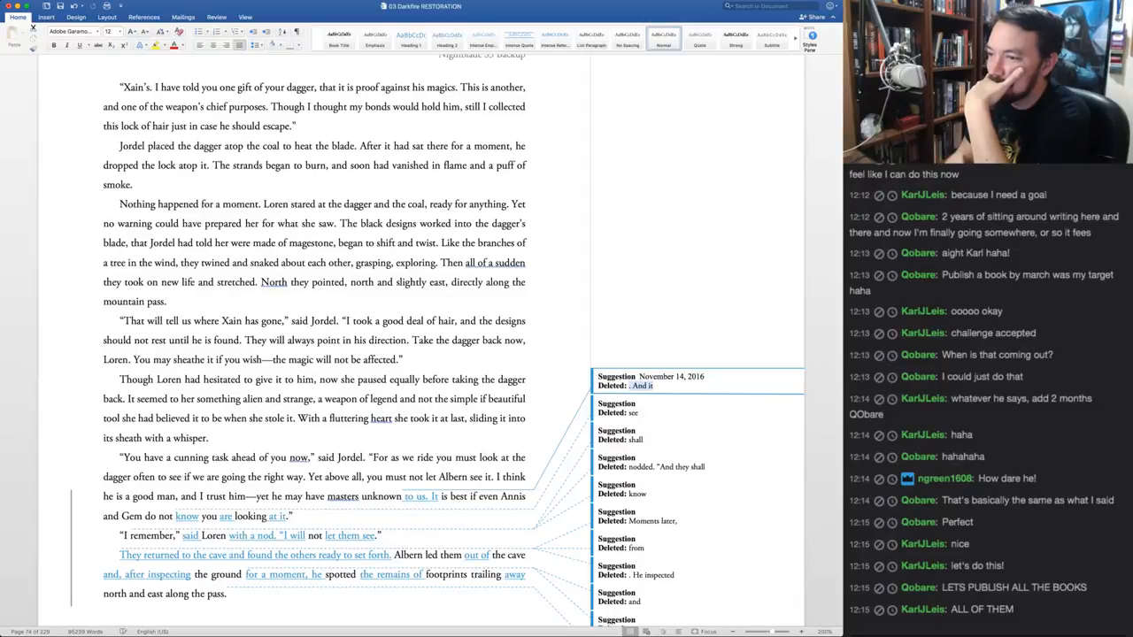
key("super+shift+a")
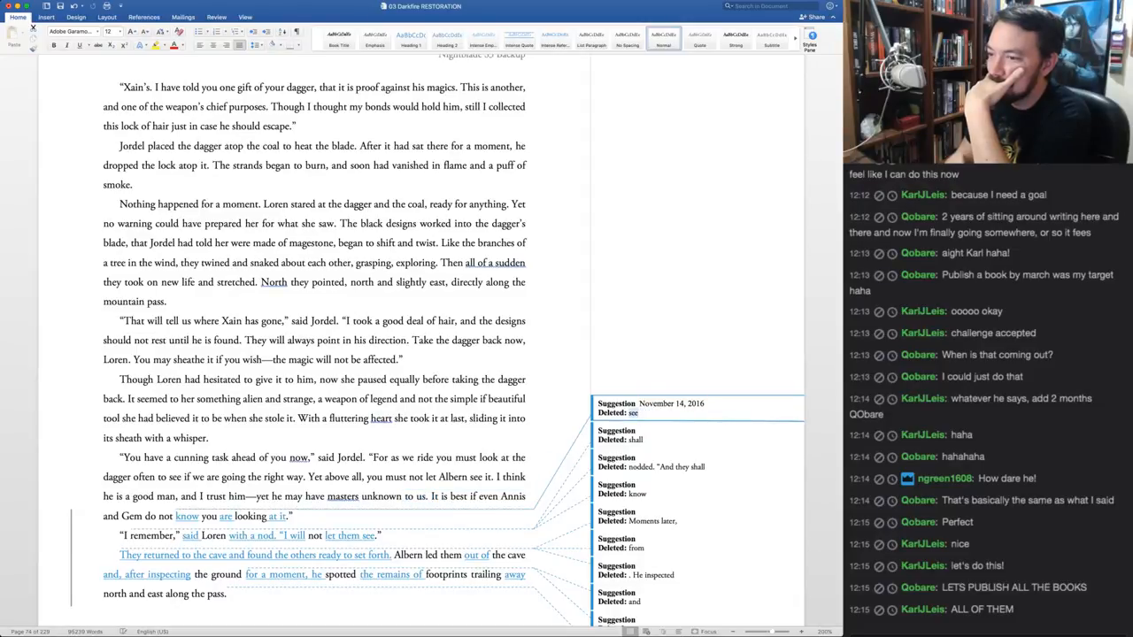
Reject "know" and "are" in favor of the original "see", and accept the added "at it" at the end of Jordel's speech
key("super+shift+r")
key("super+shift+r")
key("super+shift+r")
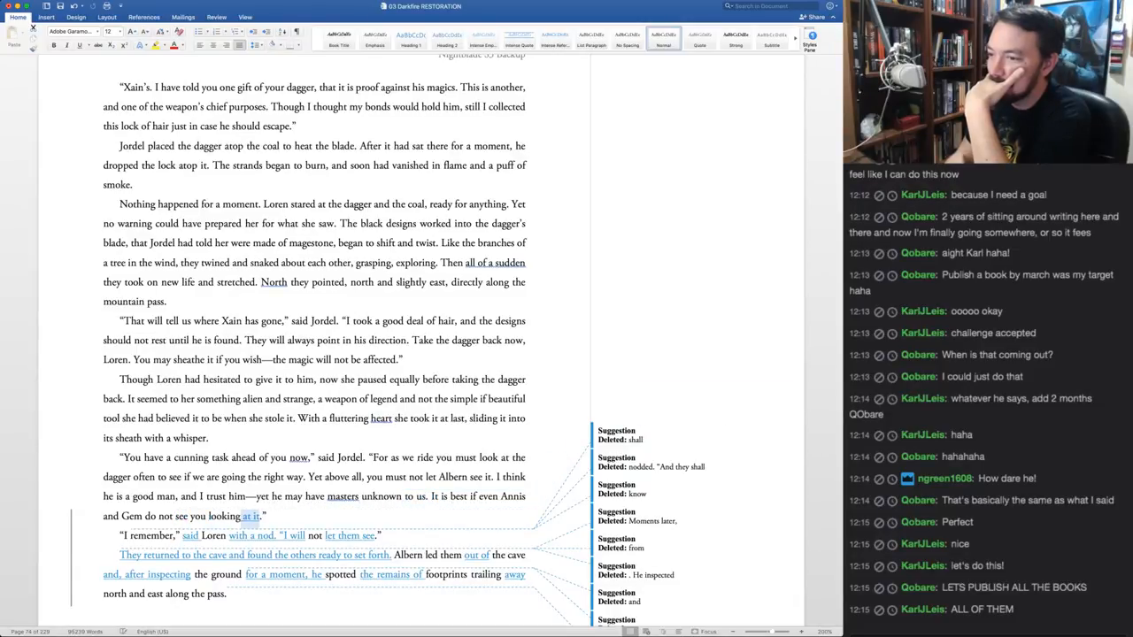
key("super+shift+a")
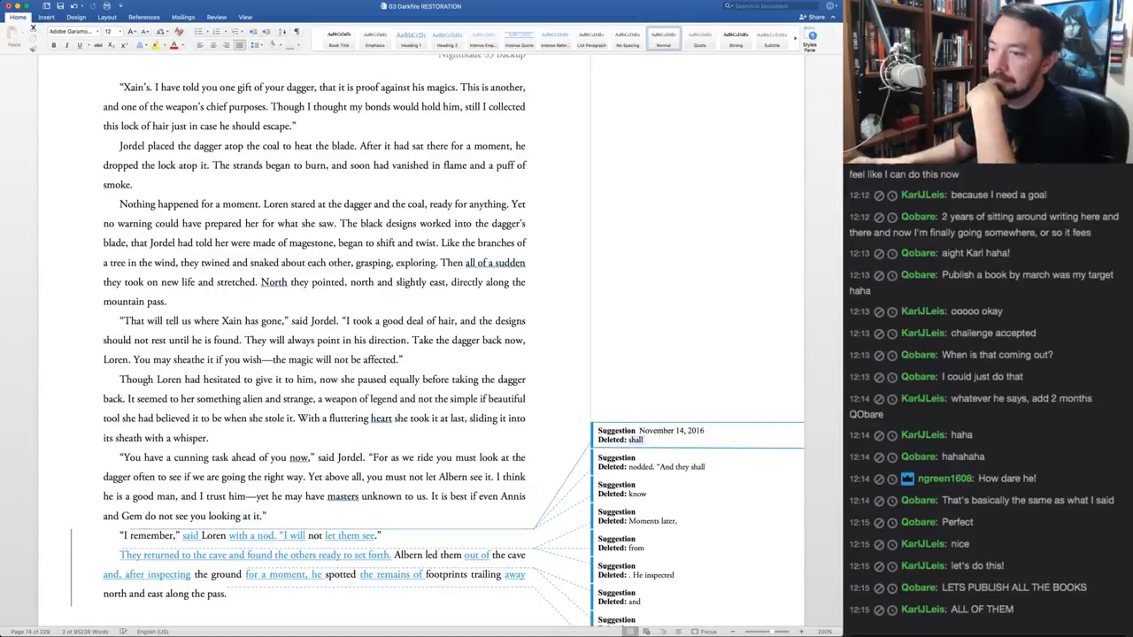
scroll(314, 310, "down", 3)
scroll(315, 354, "down", 3)
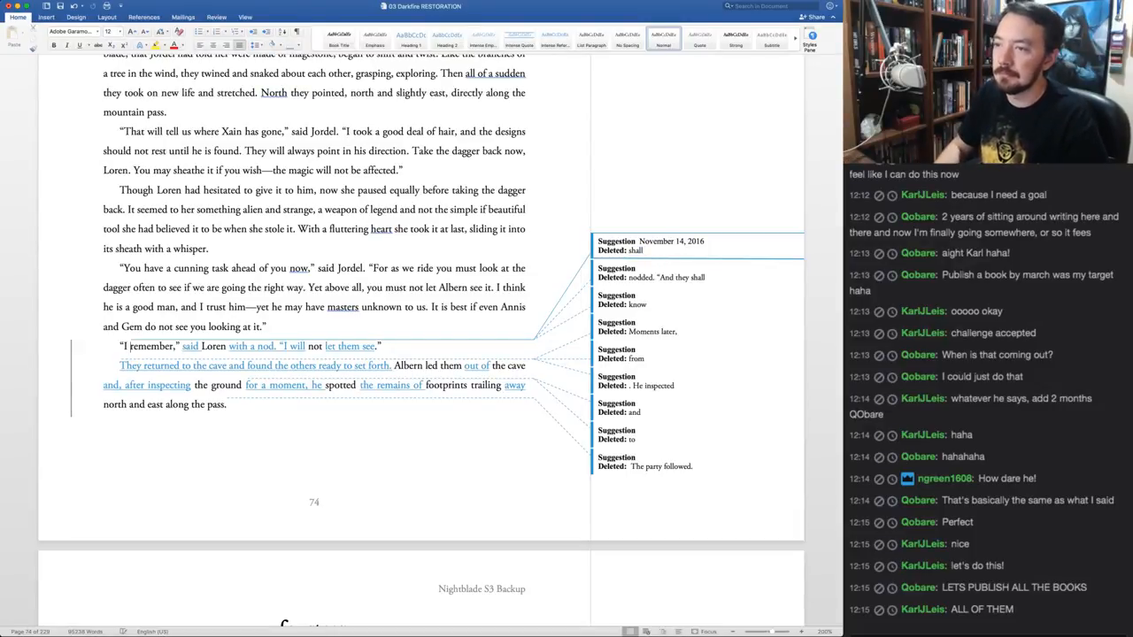
type("will")
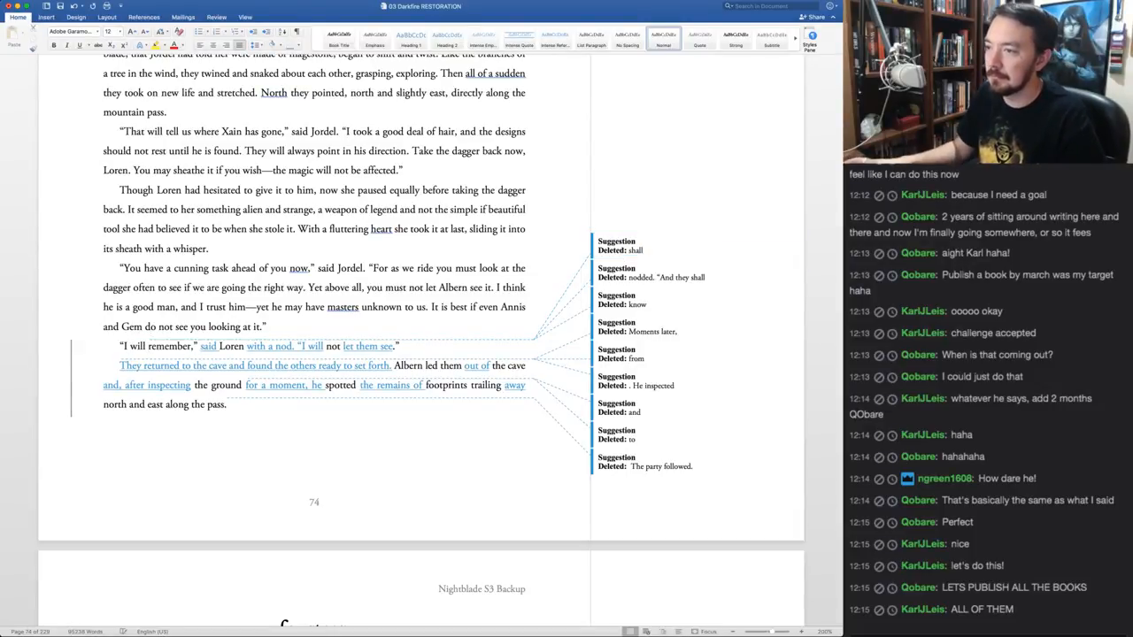
double_click(316, 347)
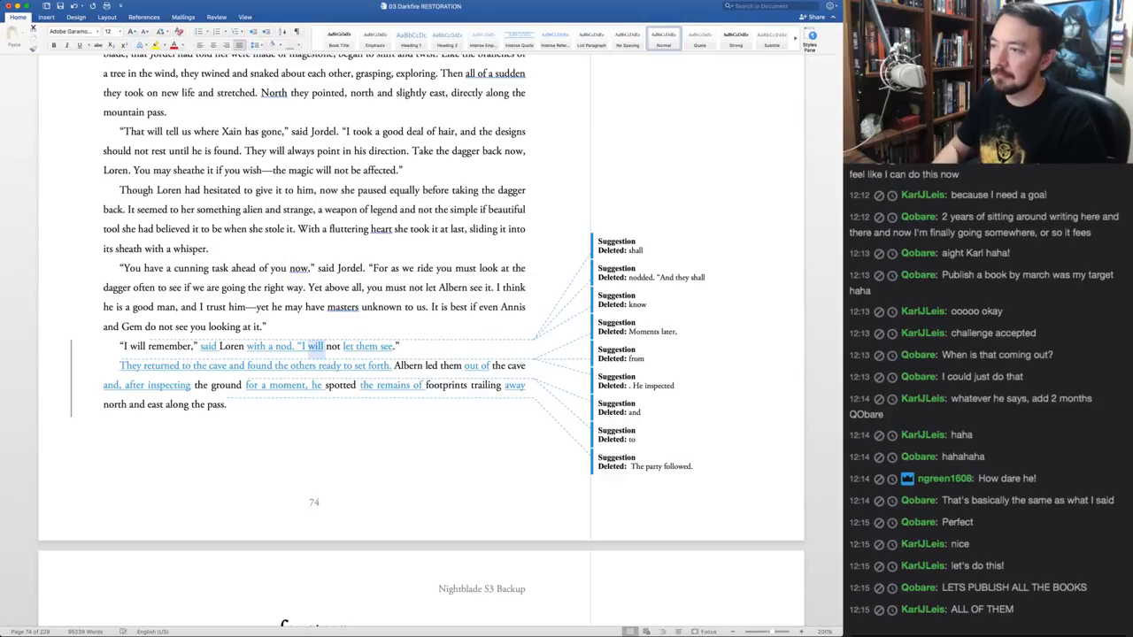
type("shall")
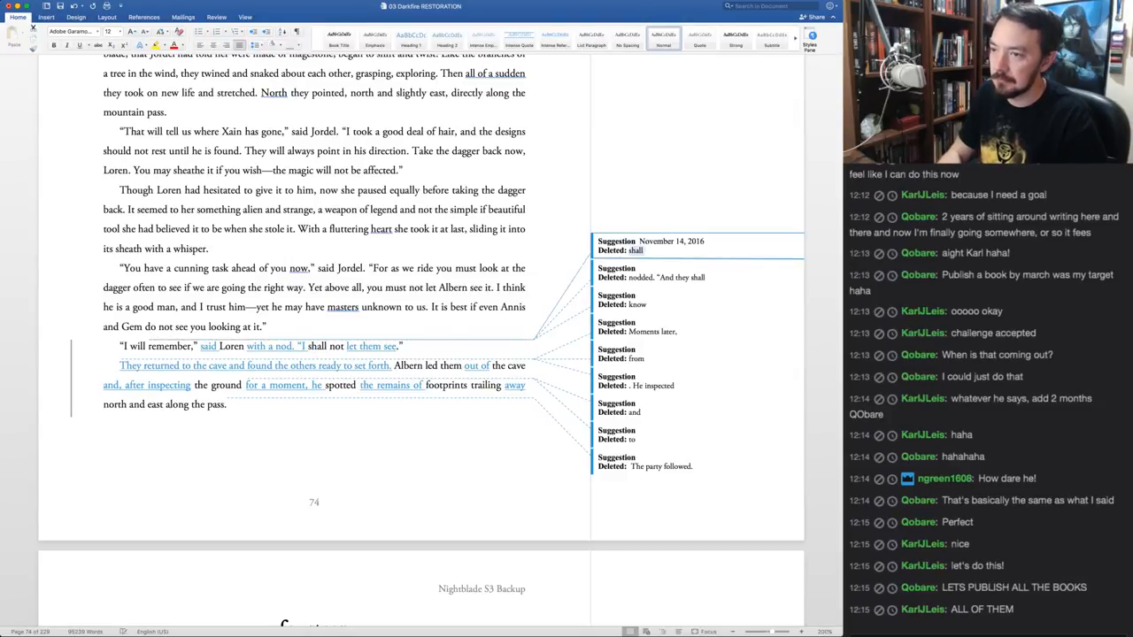
key("super+shift+a")
key("super+z")
key("super+z")
key("super+z")
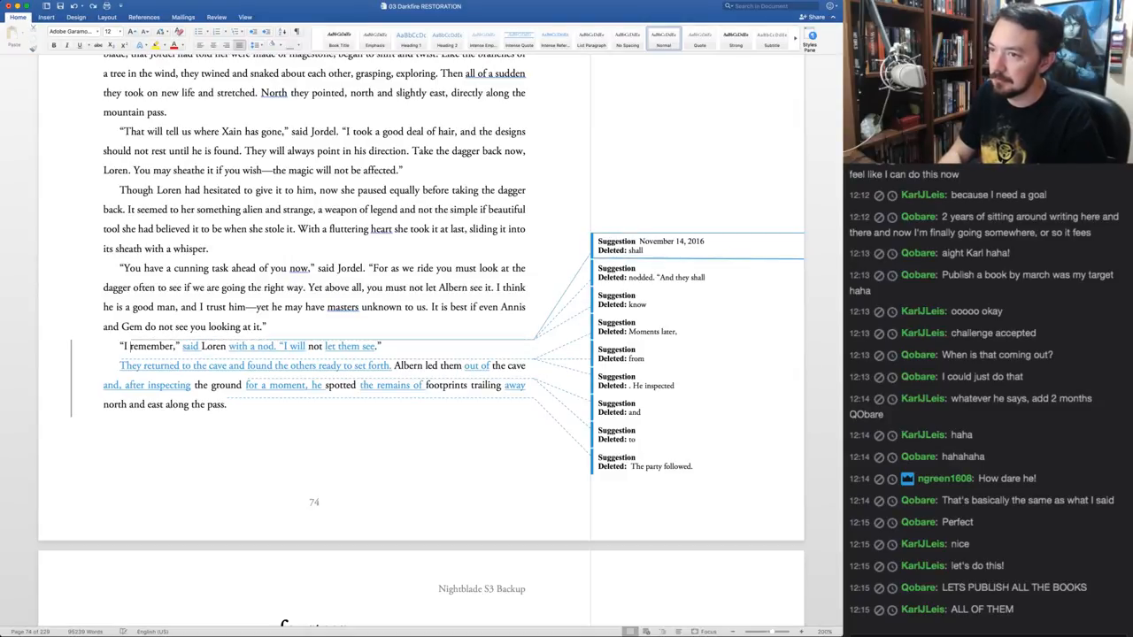
Reject the deletion of "shall" before "remember", and accept the added "said", "with a nod. “I will" and "let them see" in Loren's reply
key("super+y")
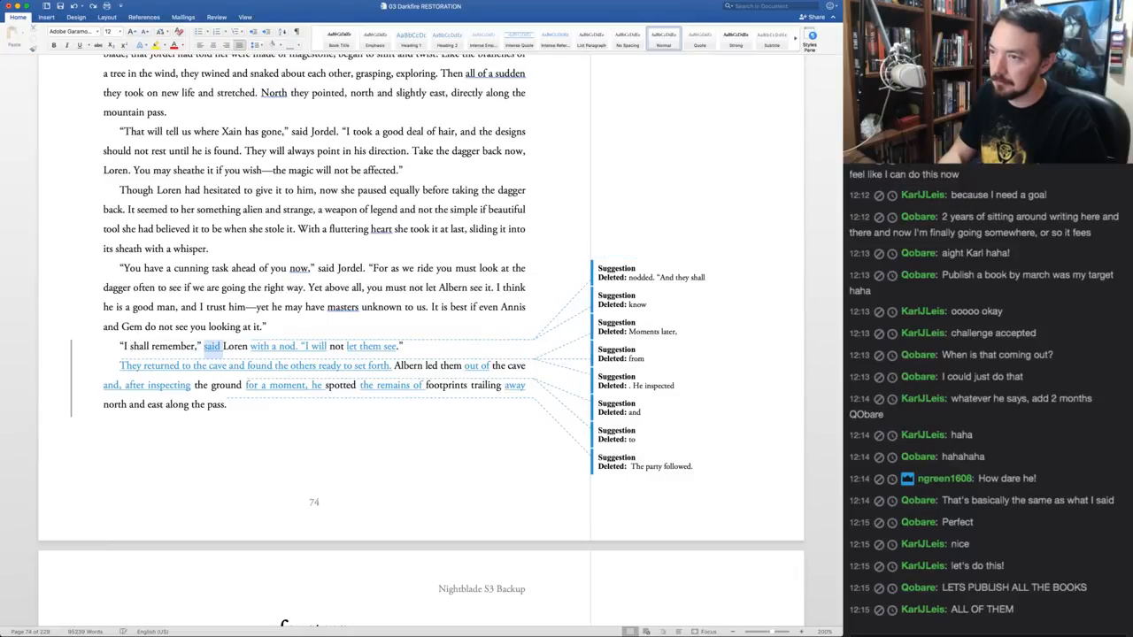
key("super+shift+a")
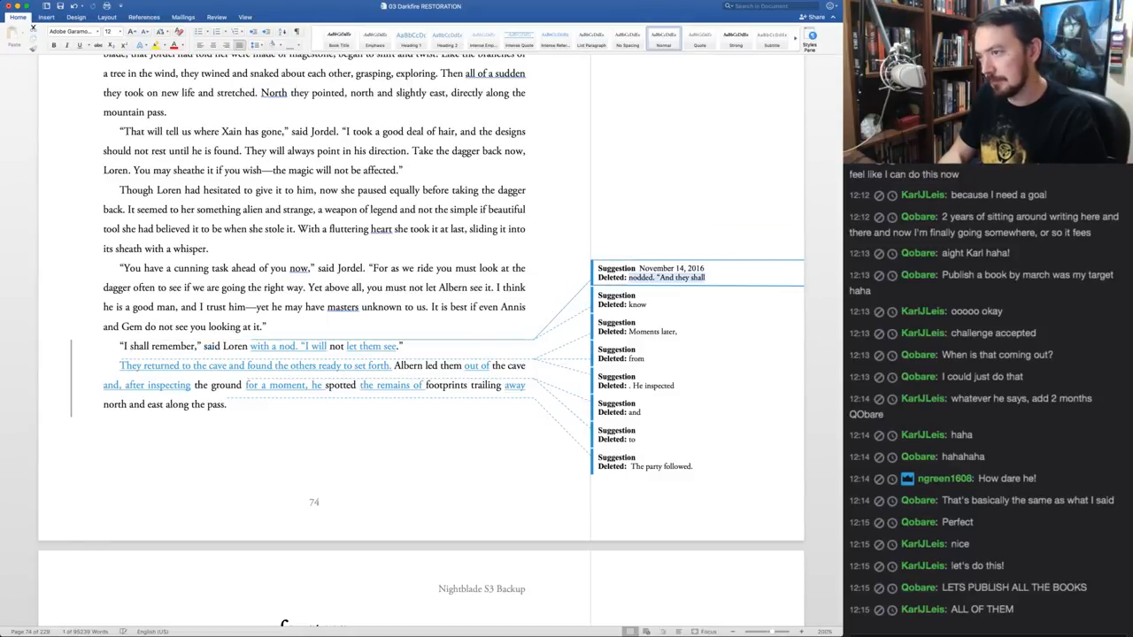
key("super+shift+a")
key("super+shift+a")
key("super+shift+a")
key("super+shift+a")
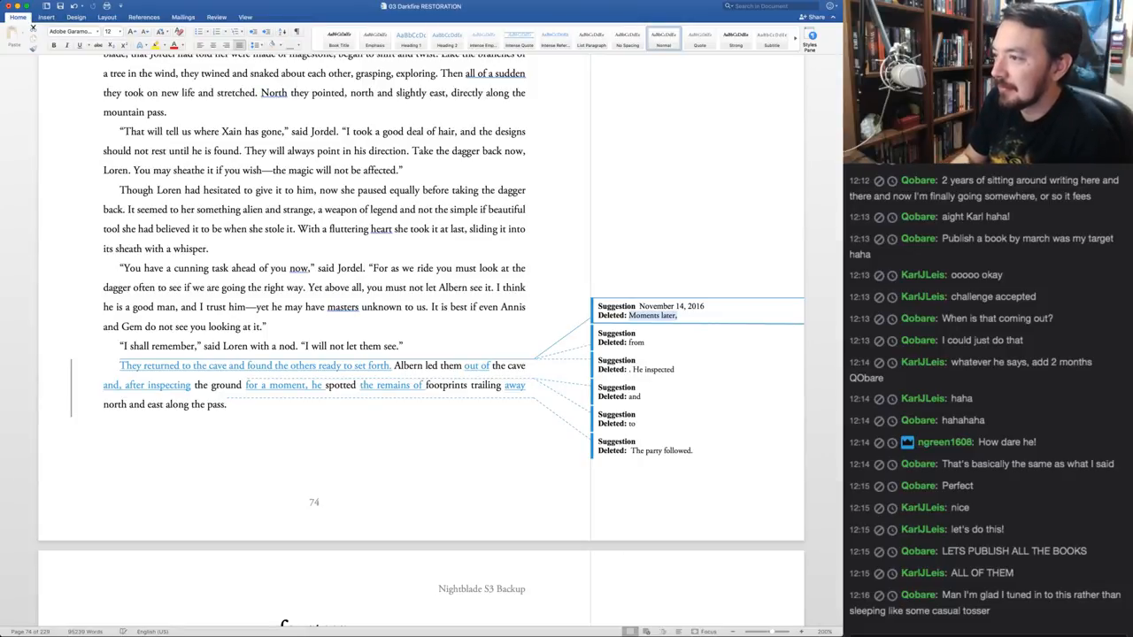
Accept "They returned to the cave and found the others ready to set forth." for "Moments later,", and reject "out of" in favor of "from"
key("super+shift+a")
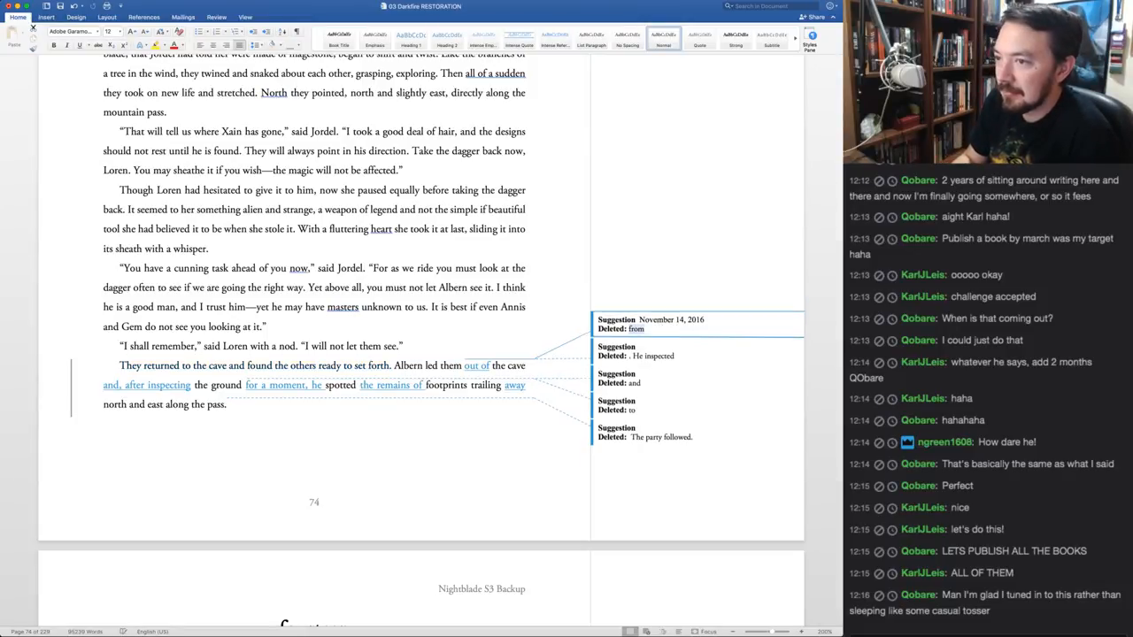
key("super+shift+r")
key("super+shift+r")
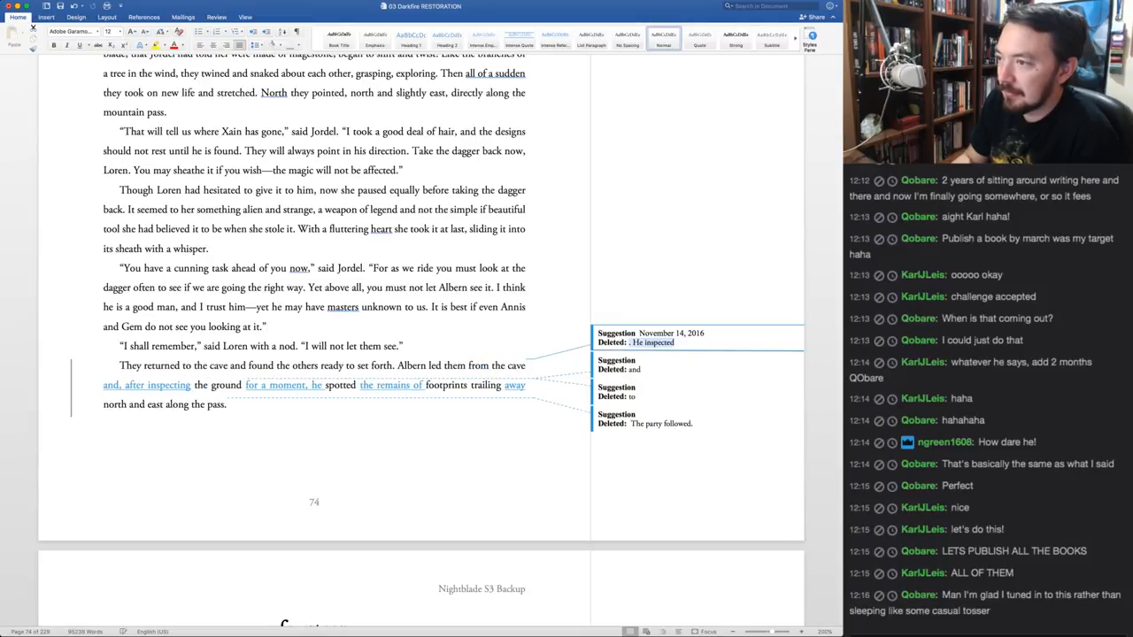
Accept "and, after inspecting" for ". He inspected", "for a moment, he" for "and", and the added "the remains of"
key("super+shift+a")
key("super+shift+a")
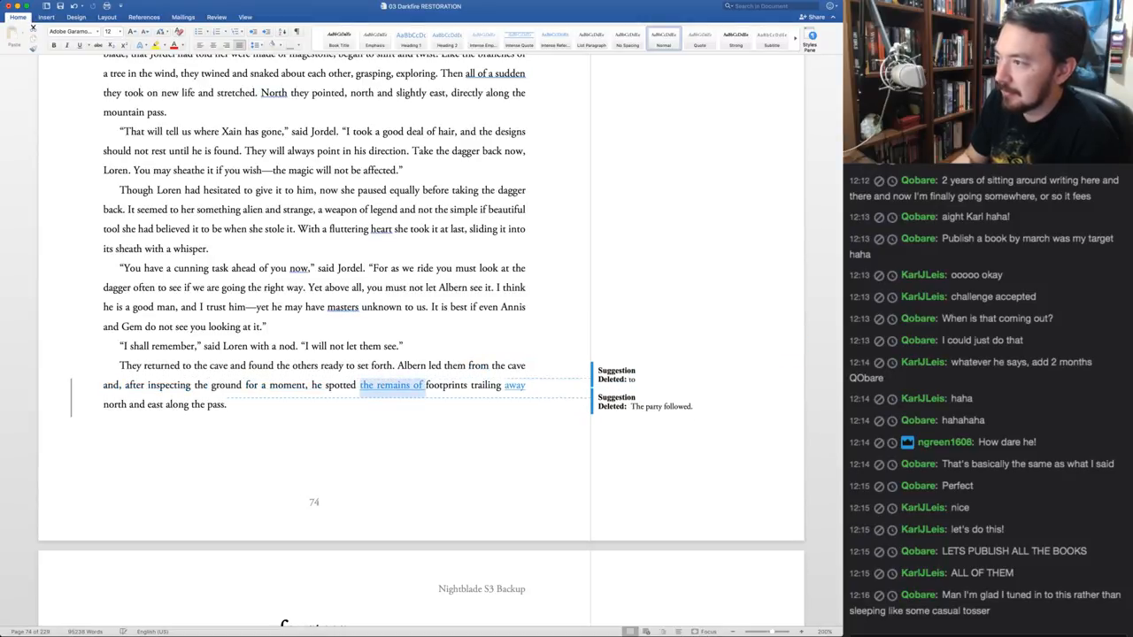
key("super+shift+a")
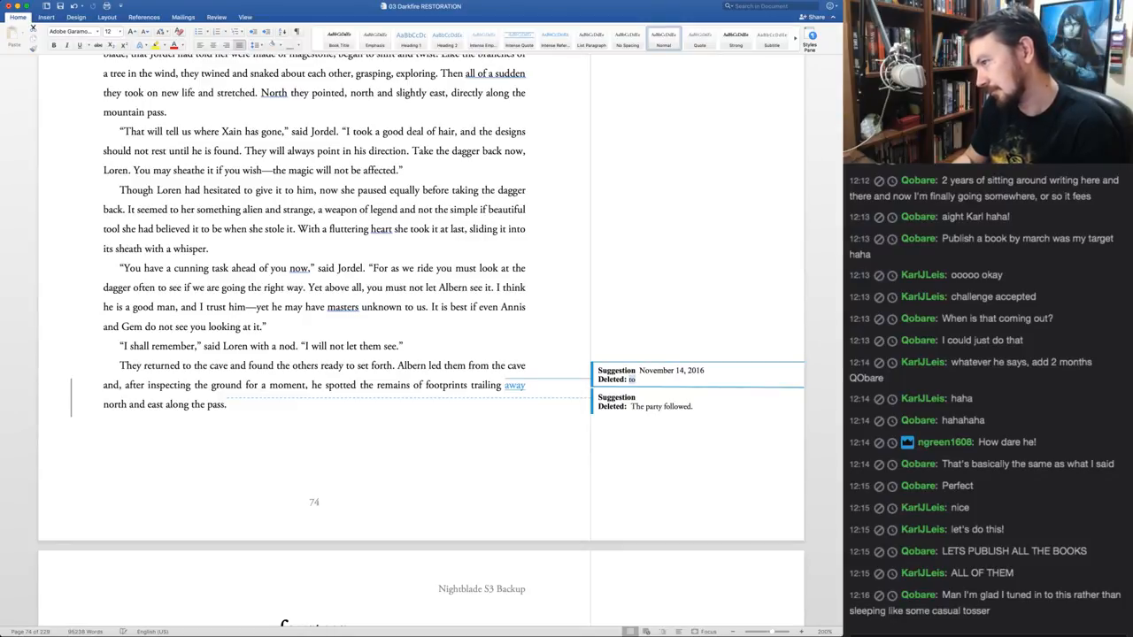
Drop both the suggested "away" and the original "to" after "trailing", and remove the extra space before "north"
key("super+shift+a")
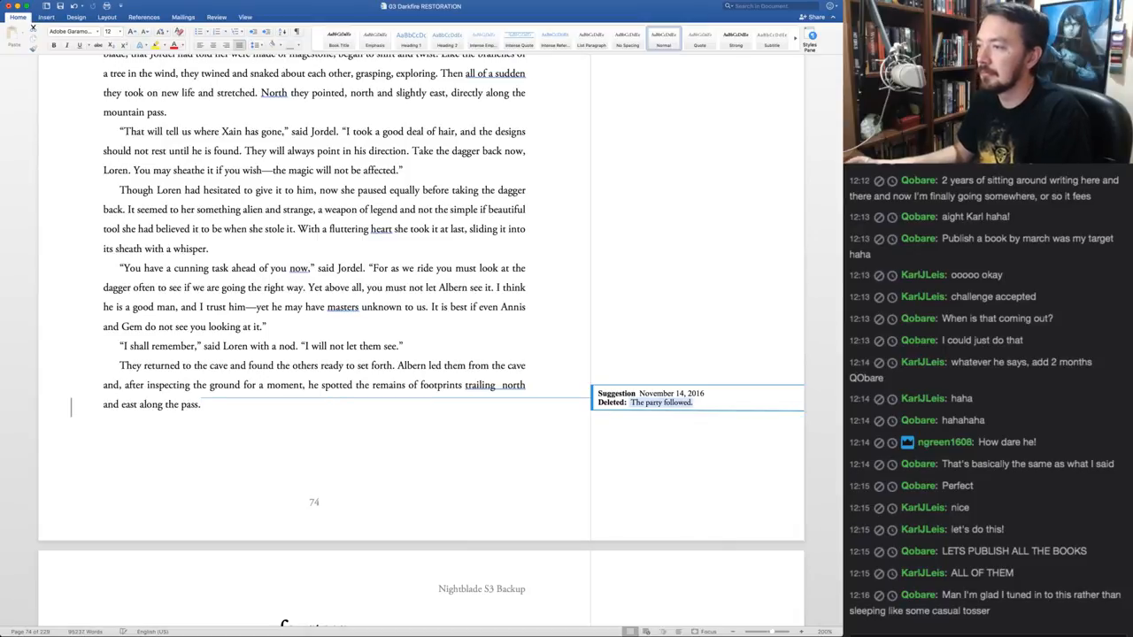
left_click(498, 386)
key("BackSpace")
scroll(498, 386, "down", 3)
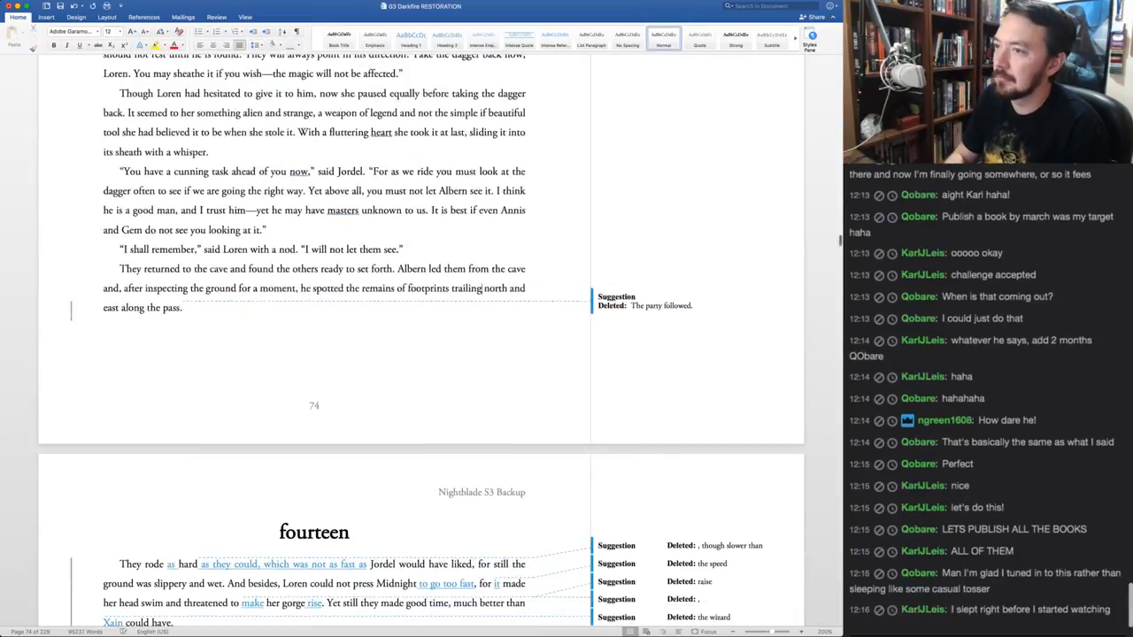
Insert "gave Loren and Jordel a curious look, but he did not ask where they had been. He only" after "Albern" in the chapter's last paragraph
key("super+shift+a")
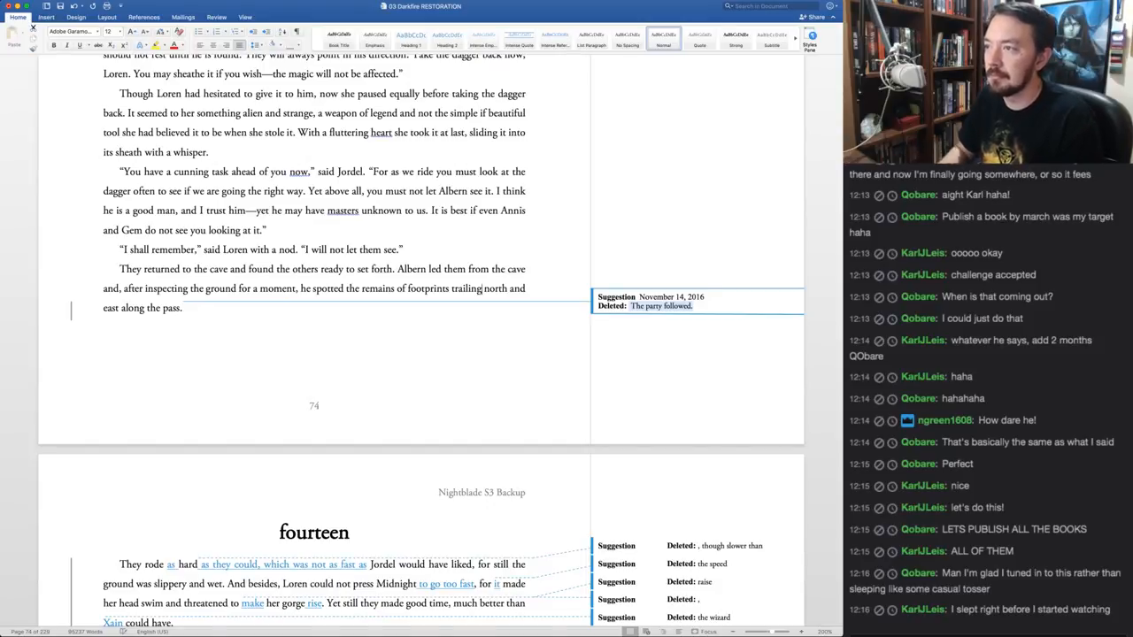
left_click(182, 308)
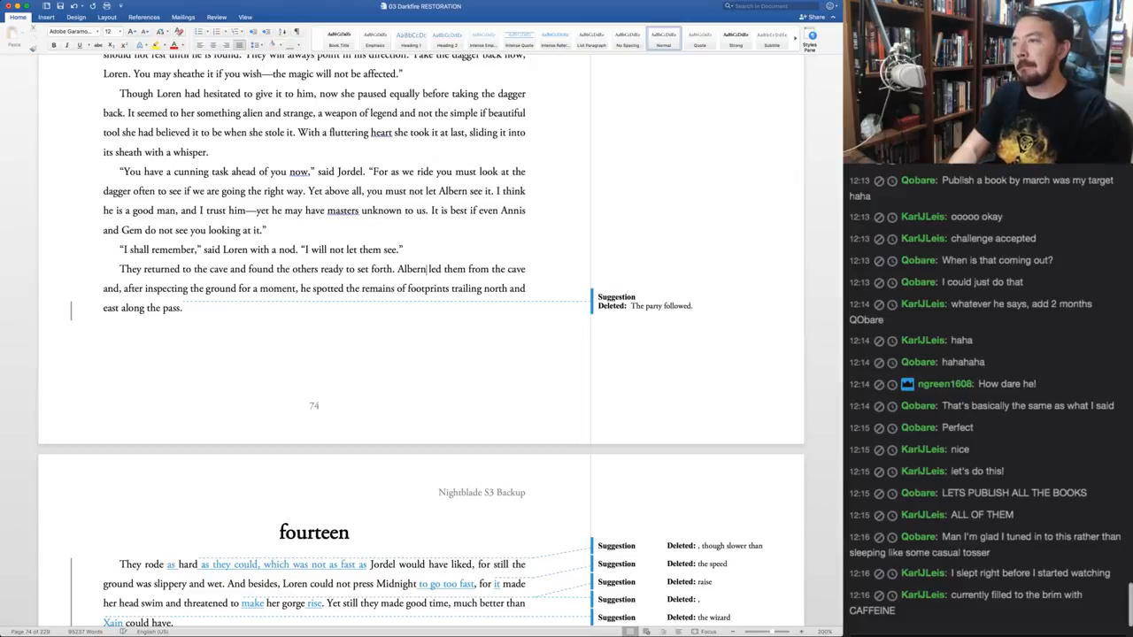
left_click(427, 268)
type("gave Loren and  ")
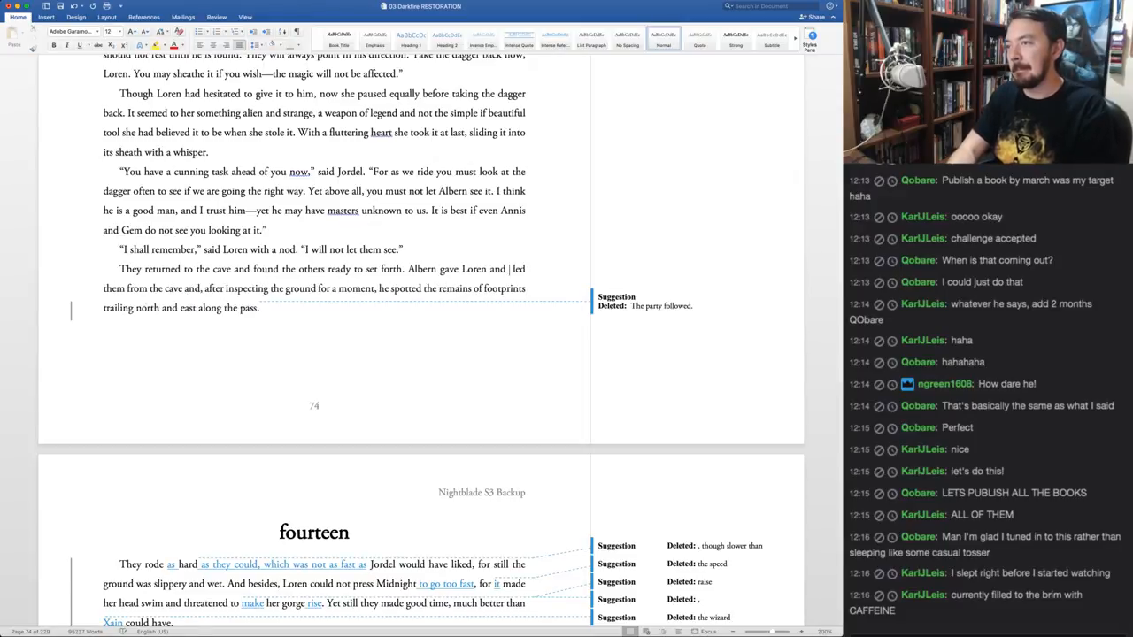
type("Jordel a curious lo")
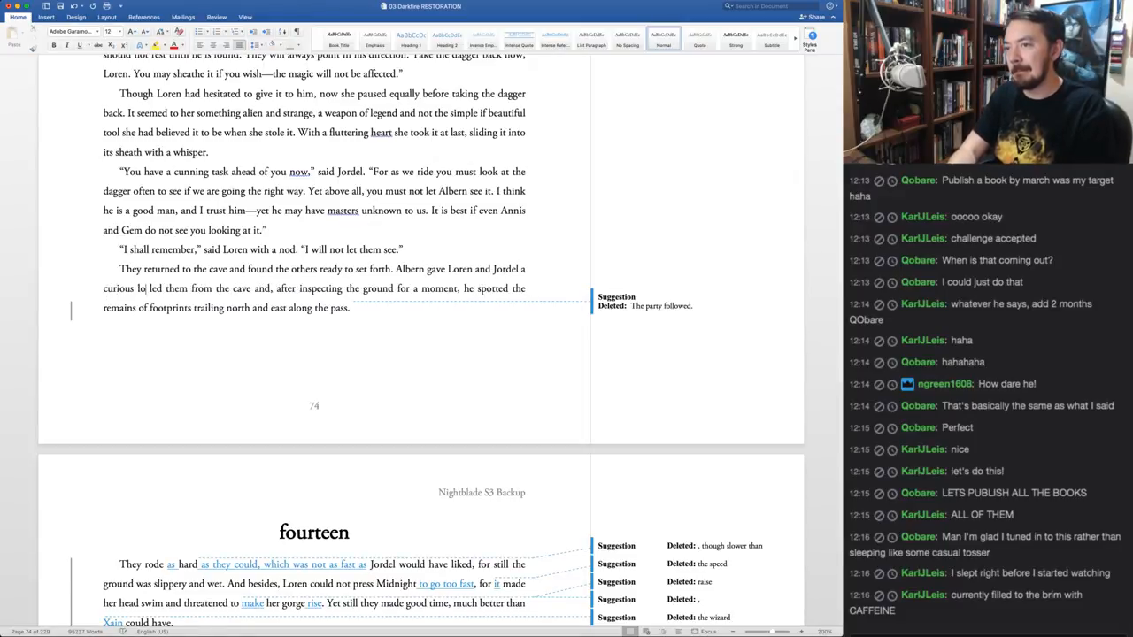
type("ok, but he did not ask")
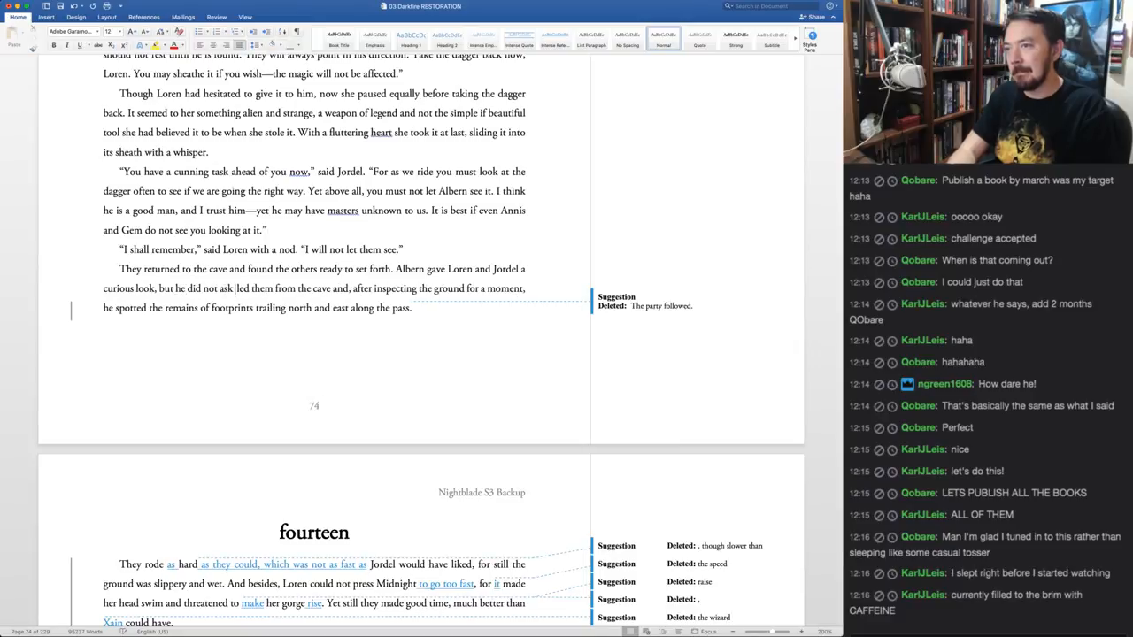
type(" where they had been.")
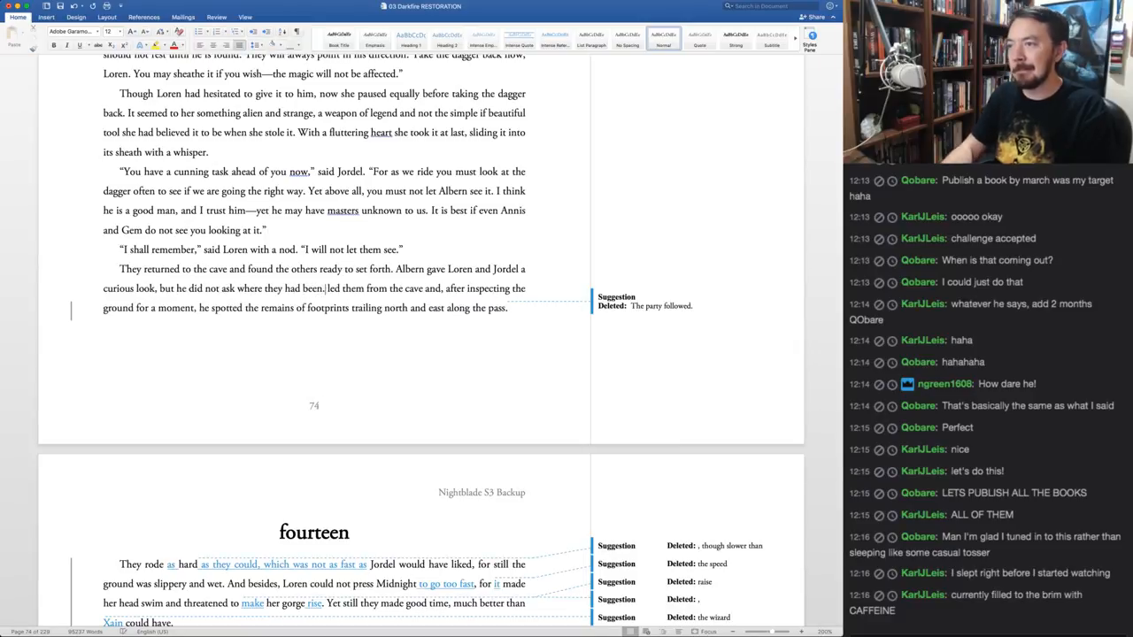
type(" He only")
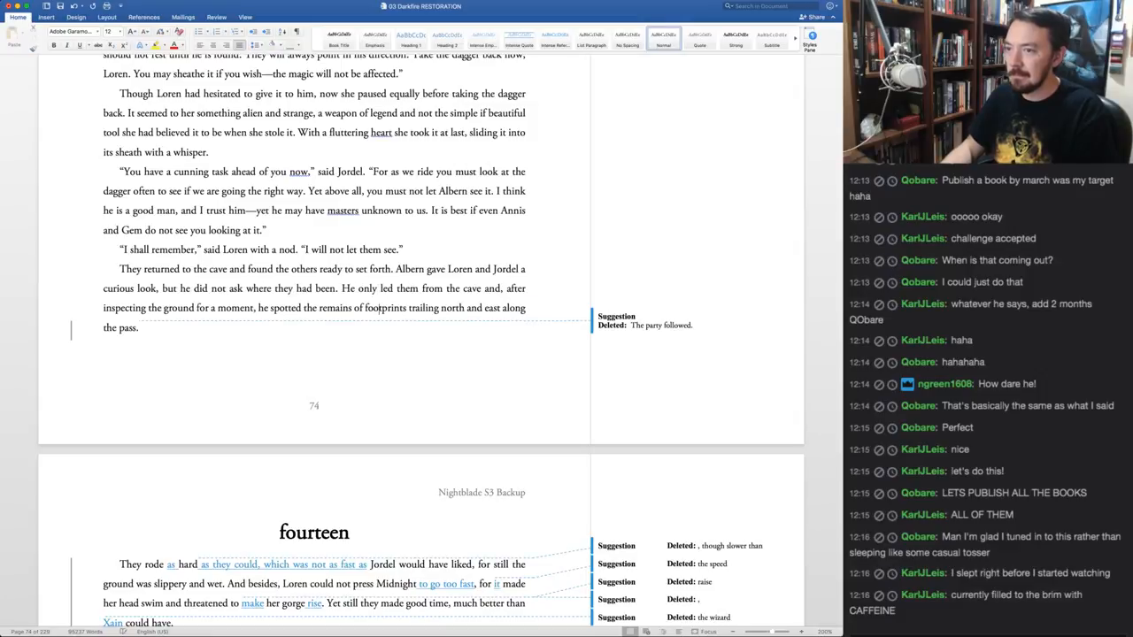
Accept the deletion of "The party followed." at the end of chapter thirteen
key("Down")
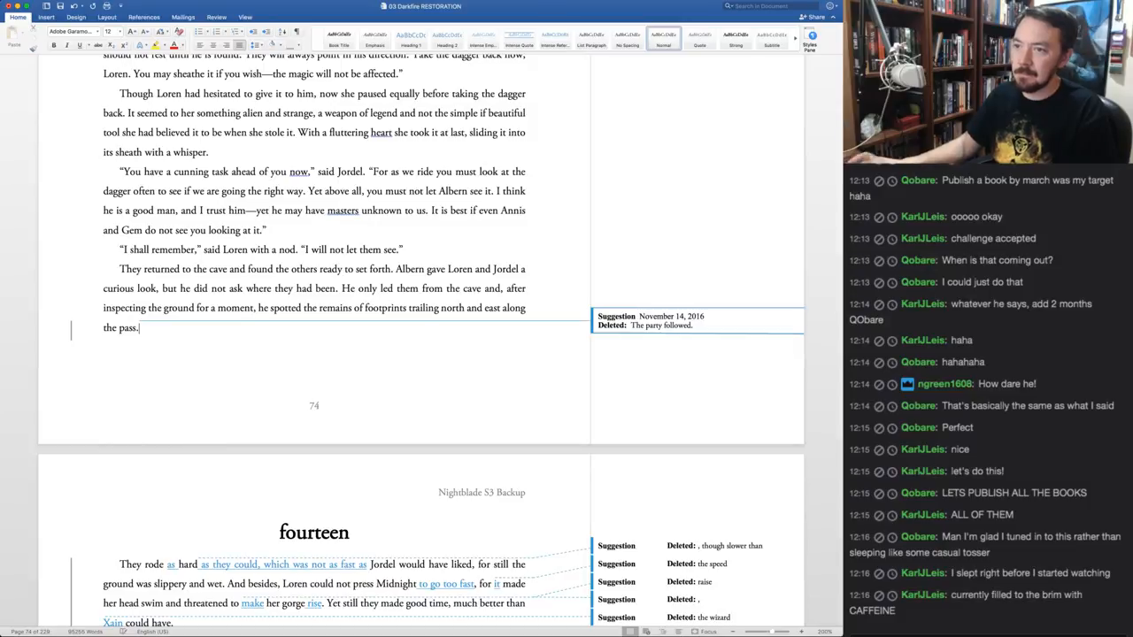
key("ctrl+shift+a")
left_click(139, 328)
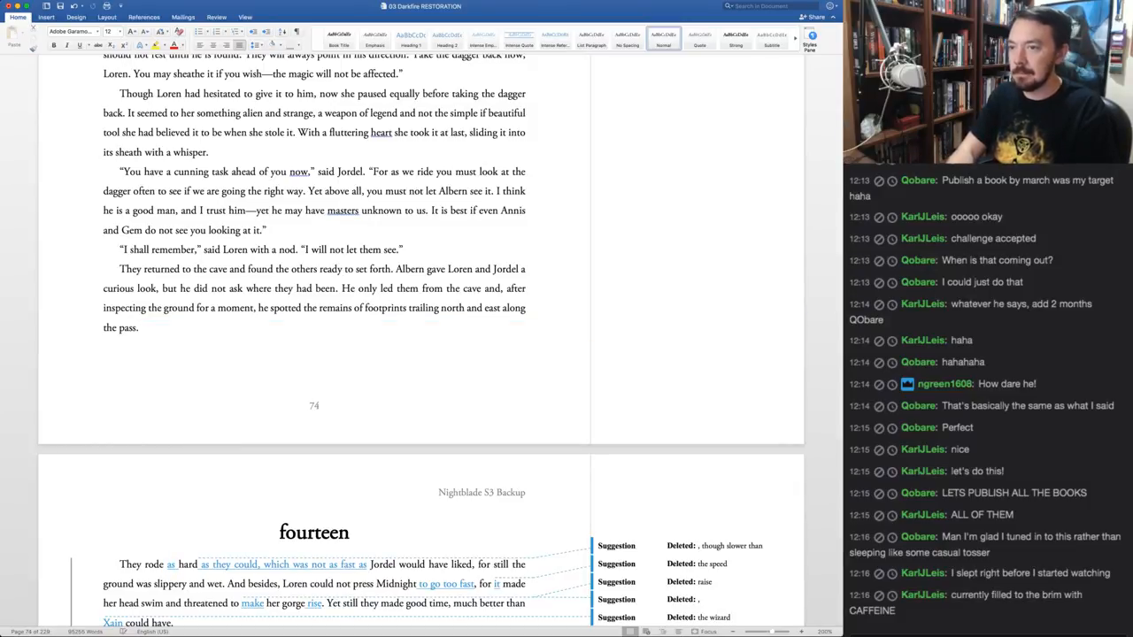
Start a new paragraph after “along the pass.” reading: “He went north,” said the bowyer in surprise
key("Return")
type("“It is no")
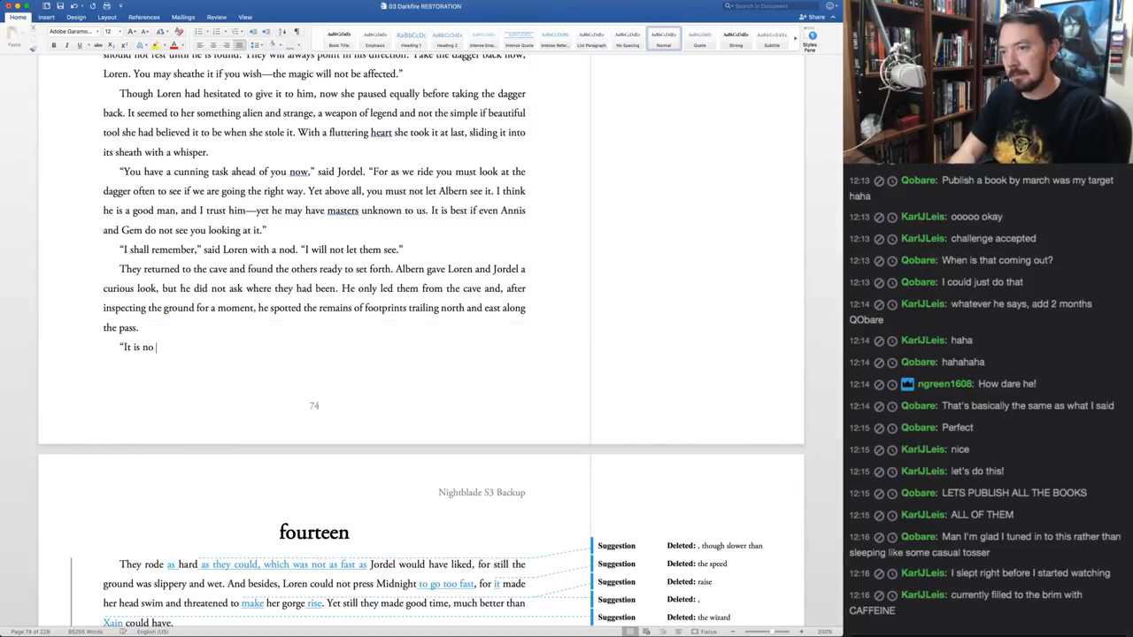
key("BackSpace")
key("BackSpace")
key("BackSpace")
key("BackSpace")
key("BackSpace")
key("BackSpace")
key("BackSpace")
key("BackSpace")
key("BackSpace")
type("He went nor")
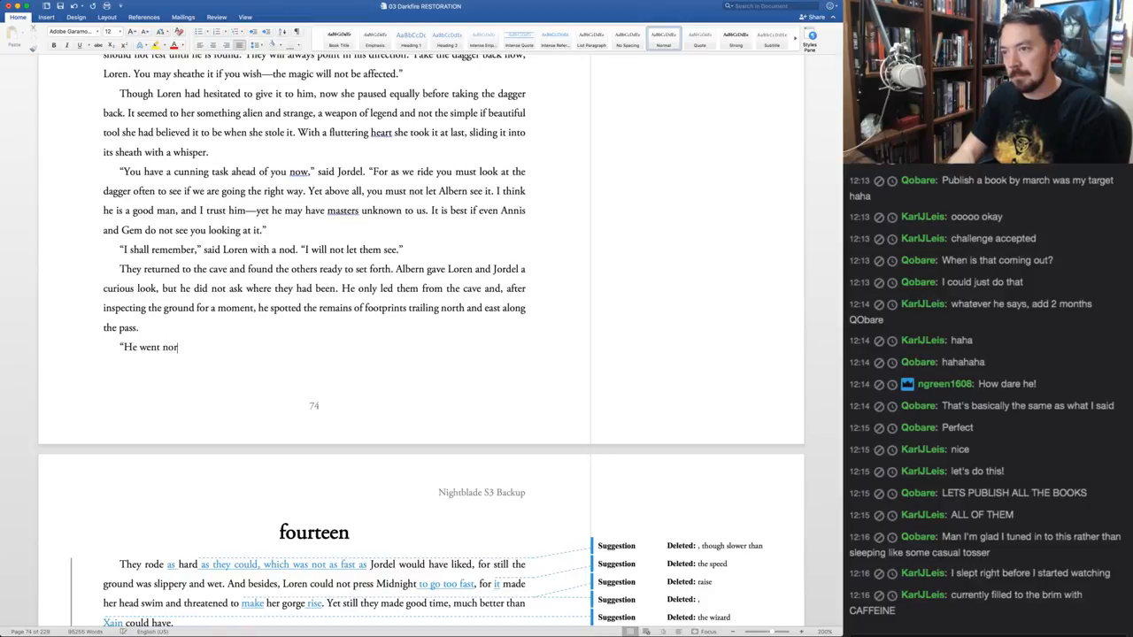
type("th,” said the bowye")
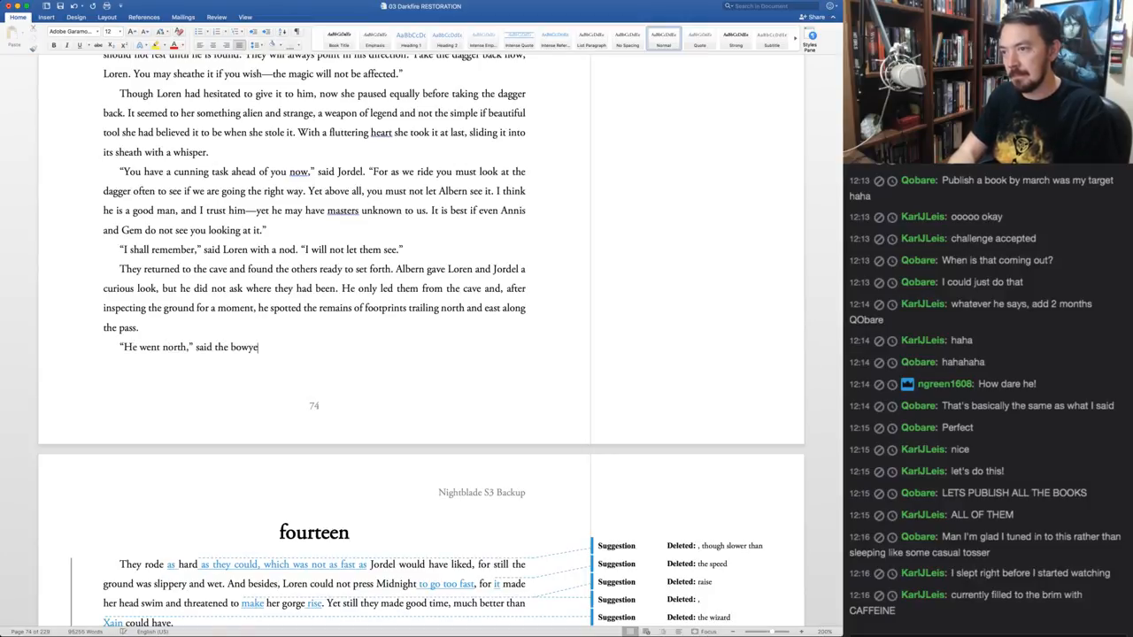
type("r in surprise. “I")
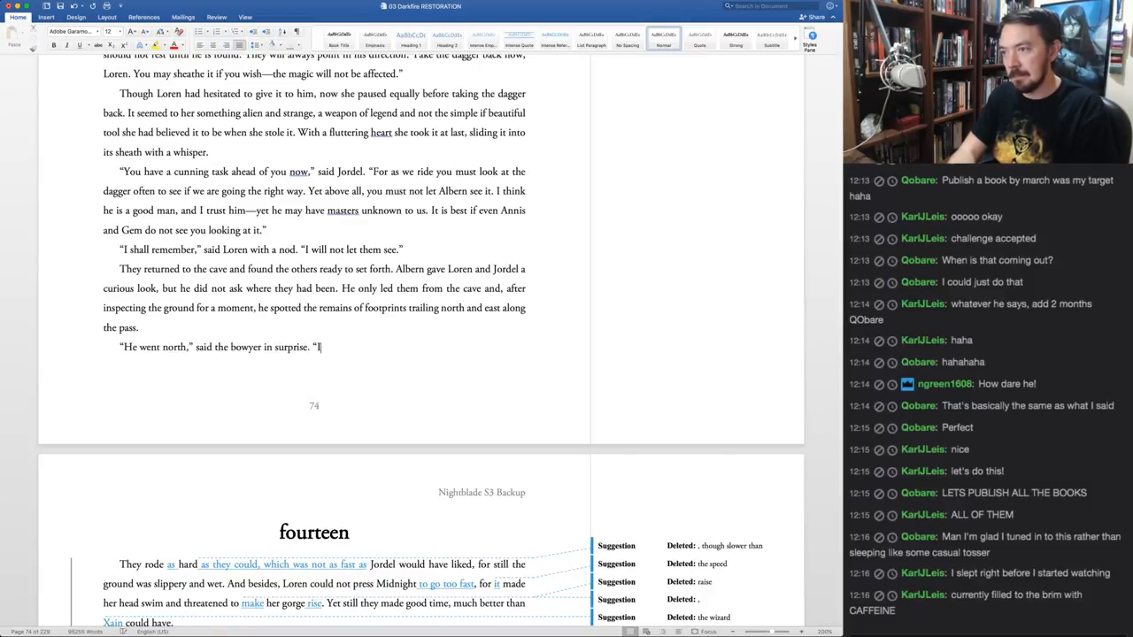
Continue the bowyer's speech with: “I thought he might turn south, heading for tamer lands
type(" thought he mig")
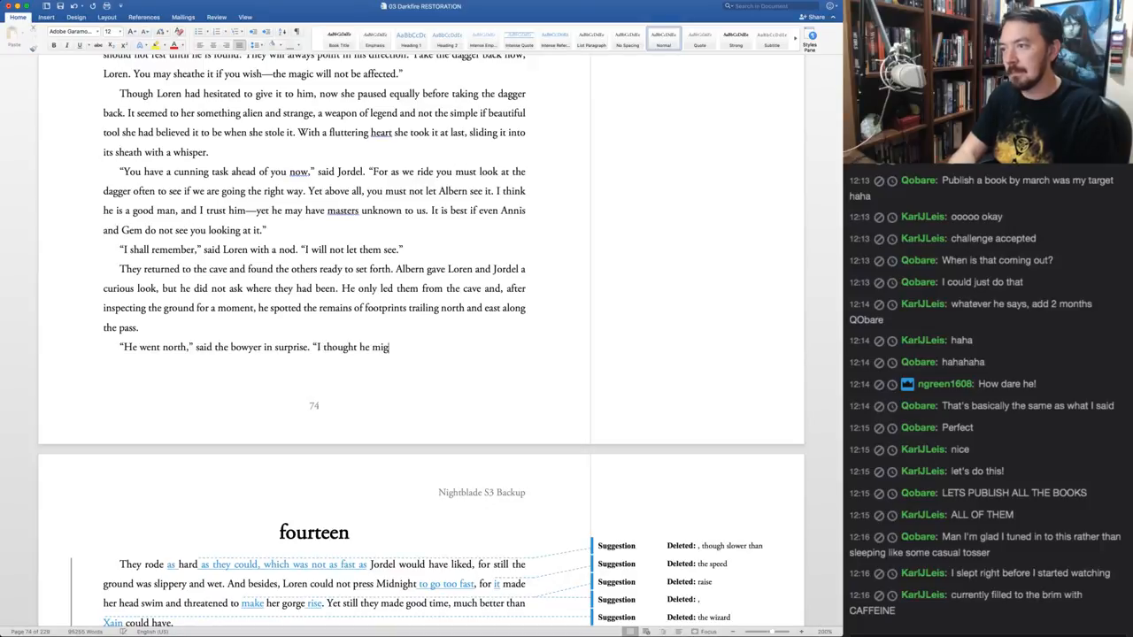
type("ht turn south")
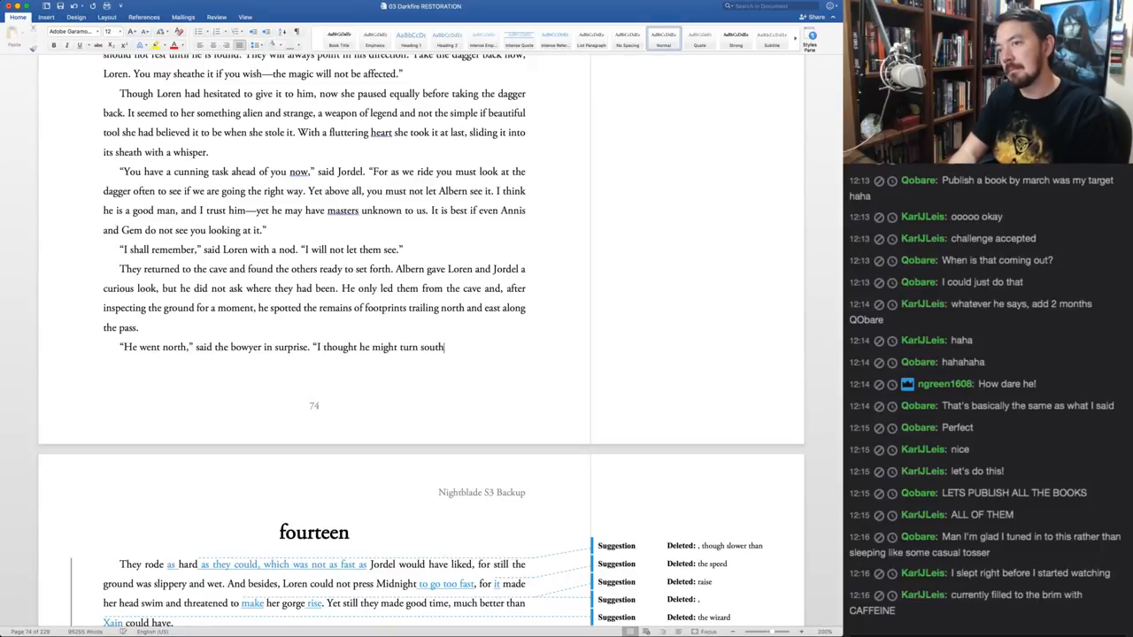
type(", heading back")
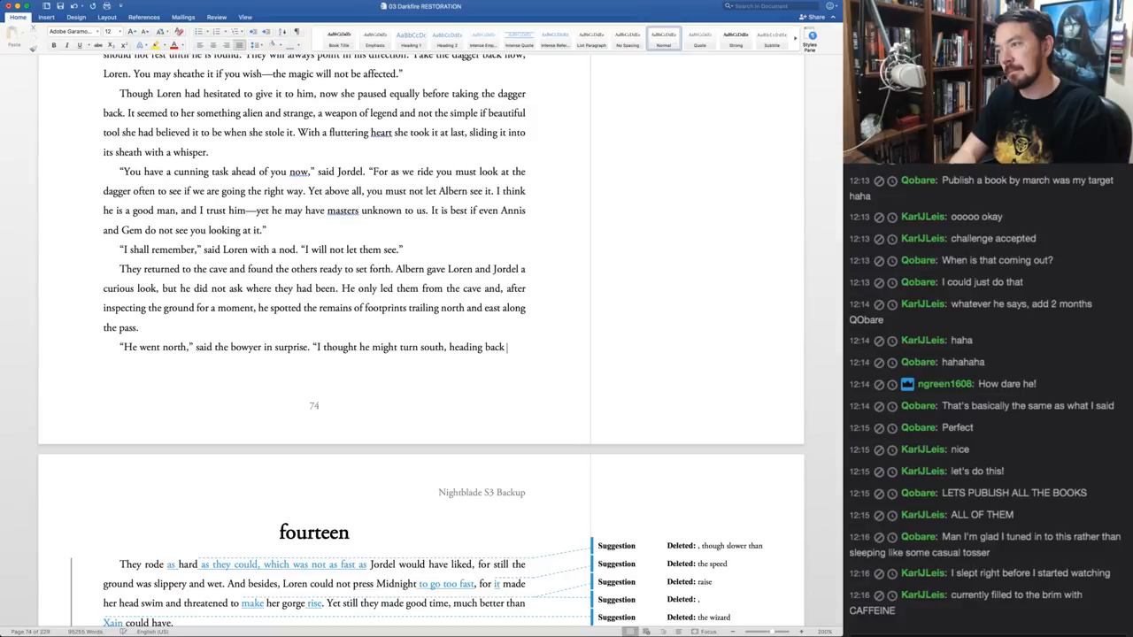
type(" for")
key("BackSpace")
key("BackSpace")
key("BackSpace")
key("BackSpace")
key("BackSpace")
key("BackSpace")
key("BackSpace")
key("BackSpace")
key("BackSpace")
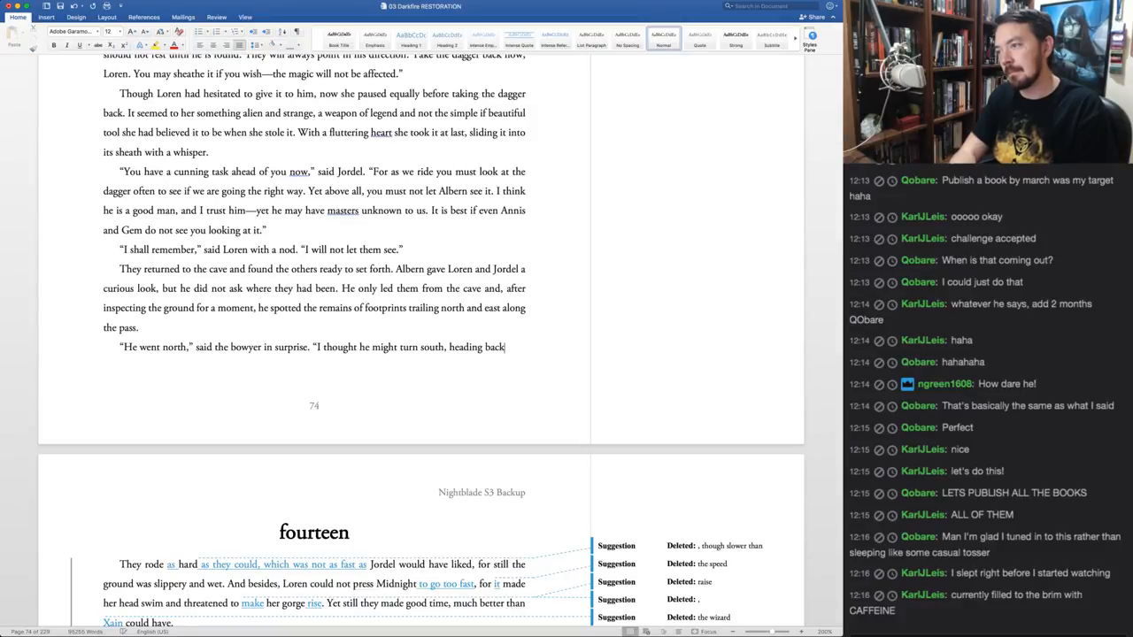
type("for tamer ")
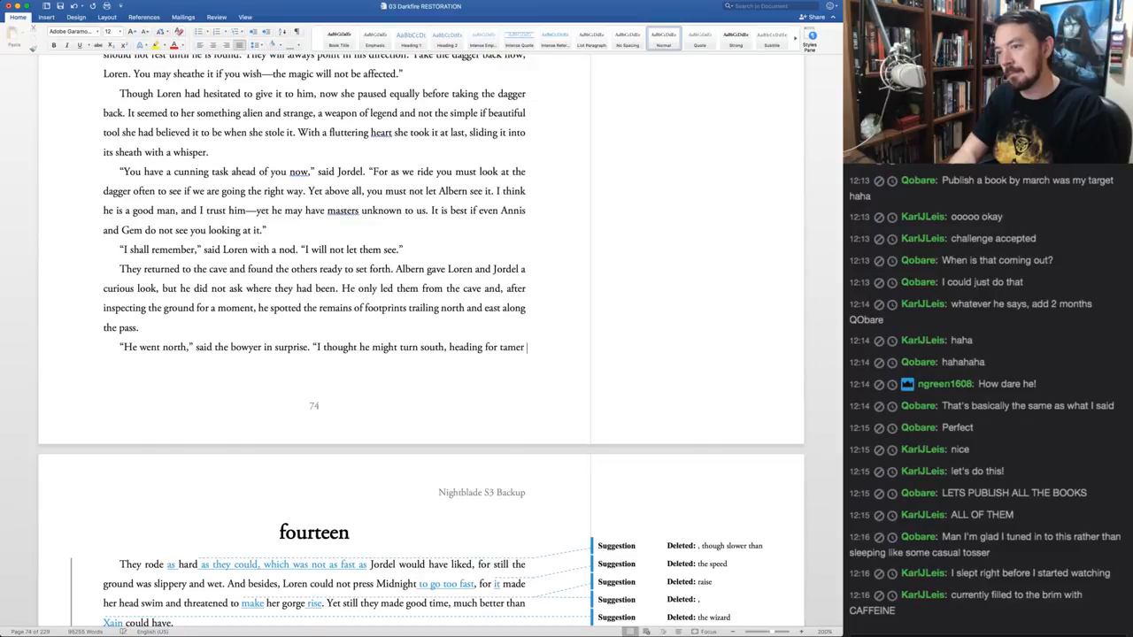
type("lands. ")
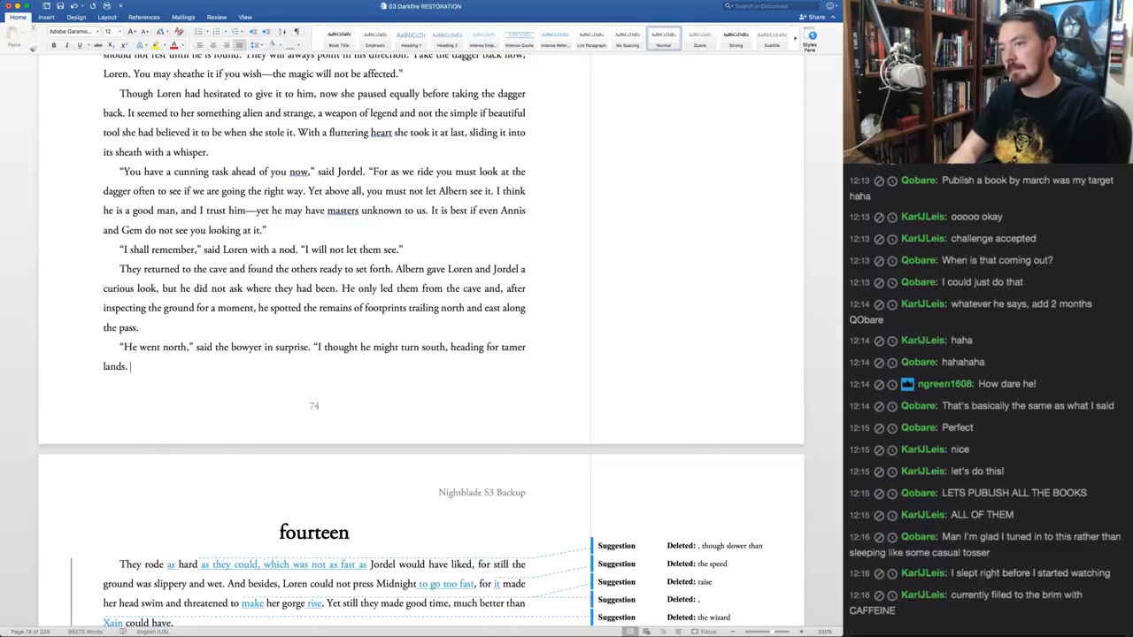
End the bowyer's speech with: Mayhap he thought that would be our guess.”
type("Mayhap he t")
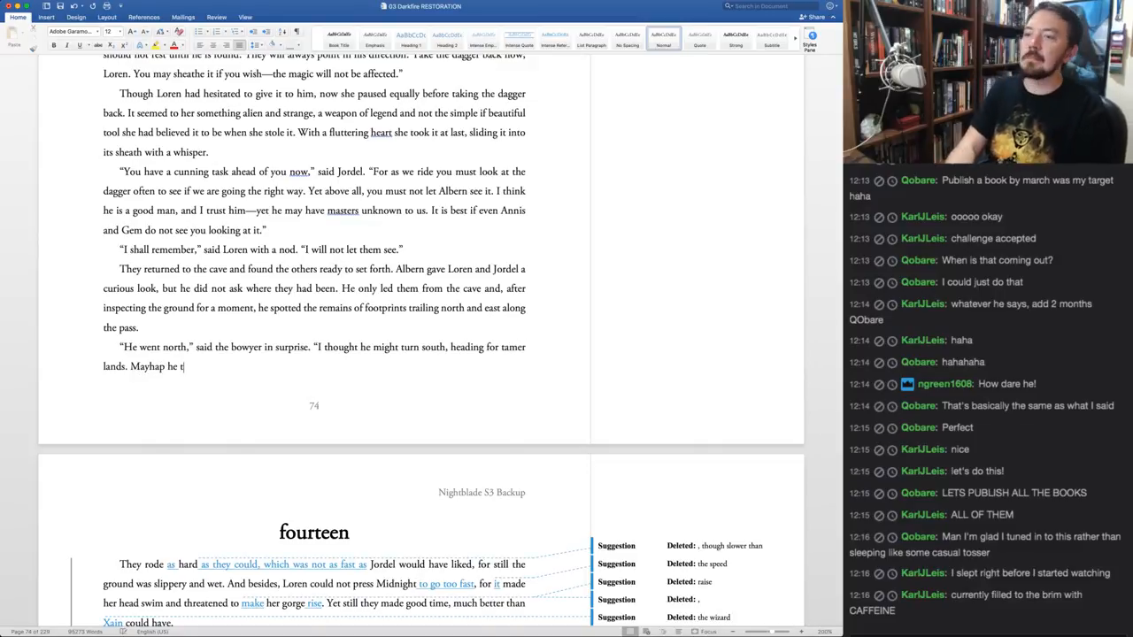
type("hought that would be")
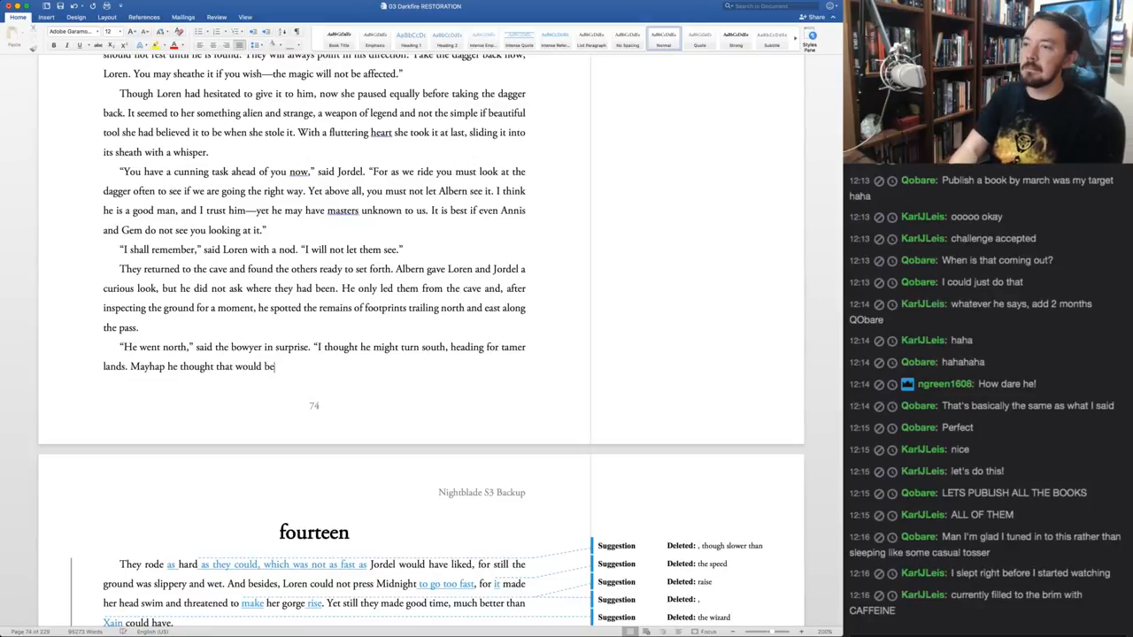
type(" our guess.")
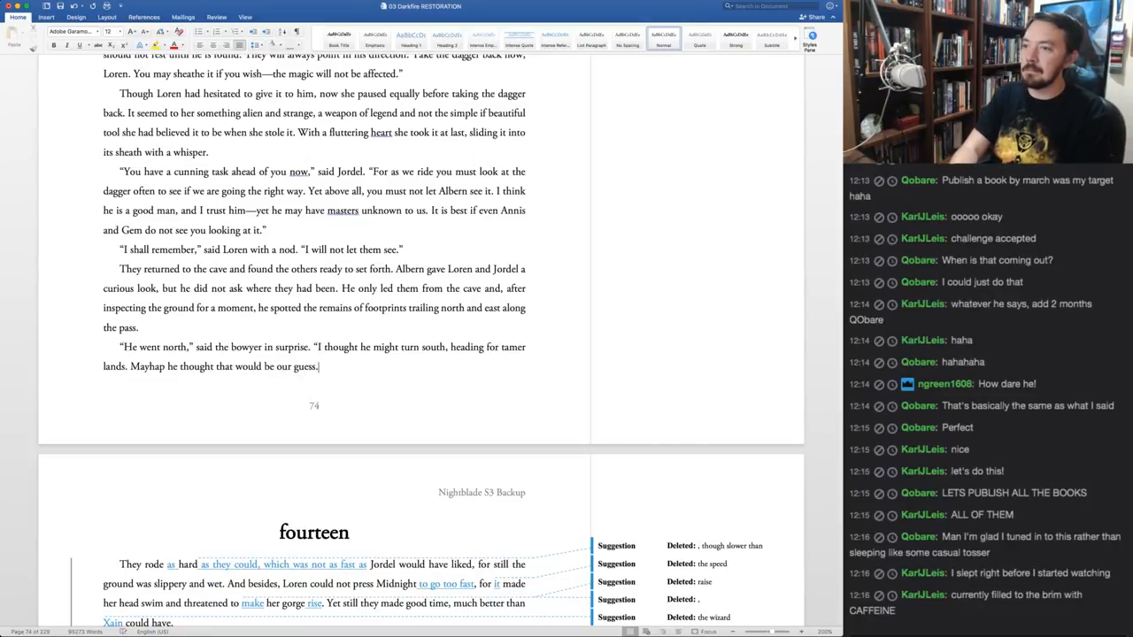
type("\"")
Add a reply as a new paragraph: “Then lead on, and keep a wary eye for his steps,” said Jordel
key("Return")
type("\"")
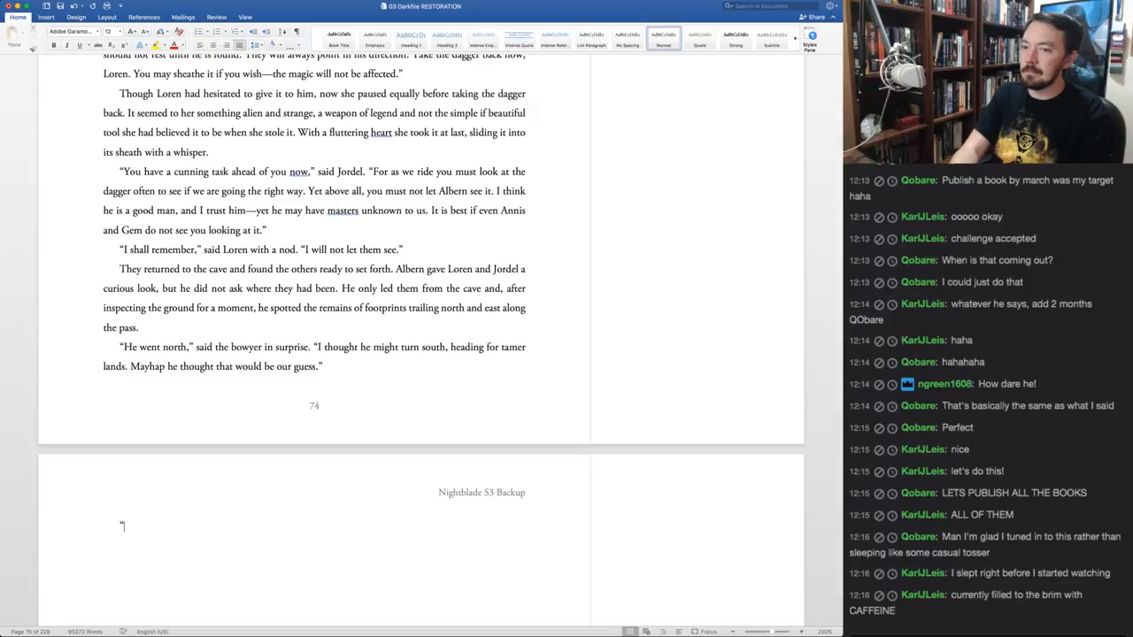
type("There")
key("BackSpace")
key("BackSpace")
key("BackSpace")
key("BackSpace")
key("BackSpace")
type("Th")
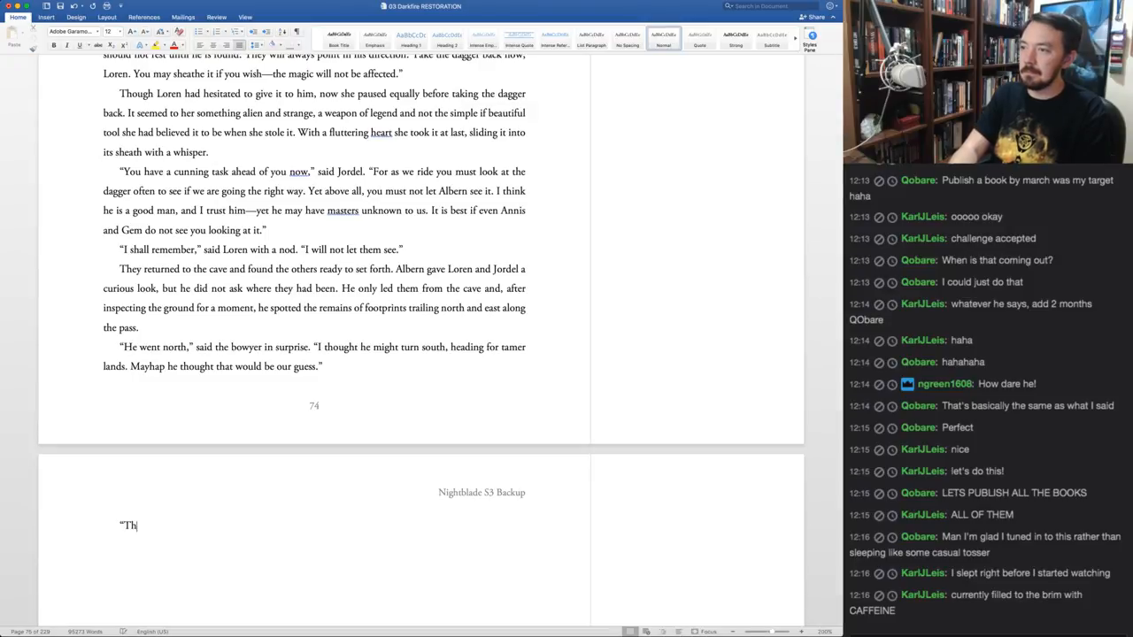
type("en lead on, ")
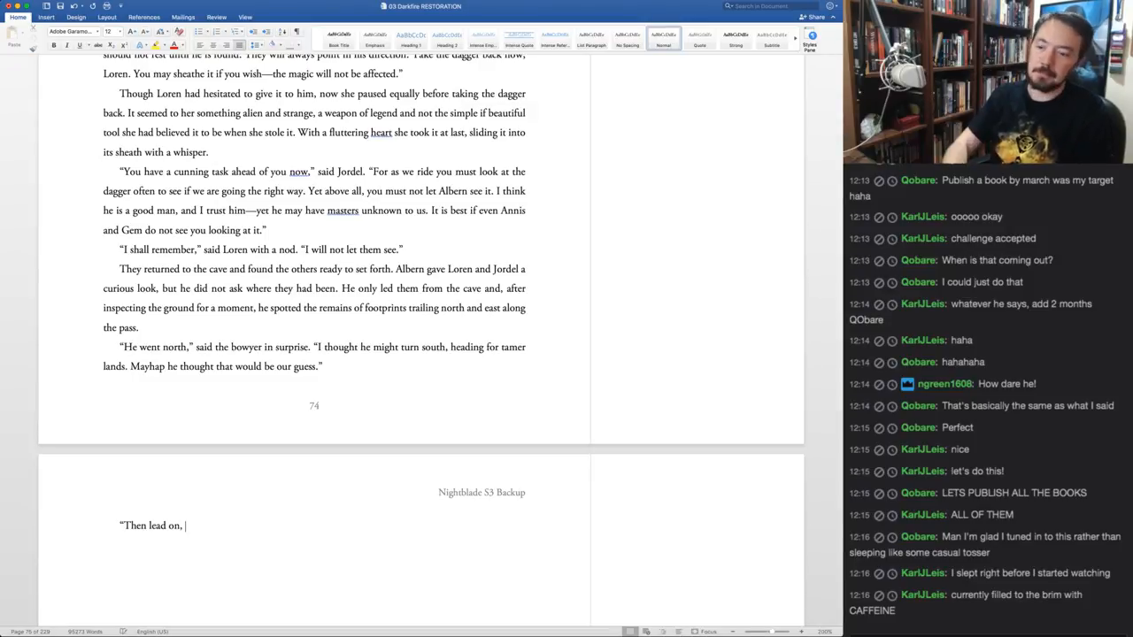
type("and keep a war")
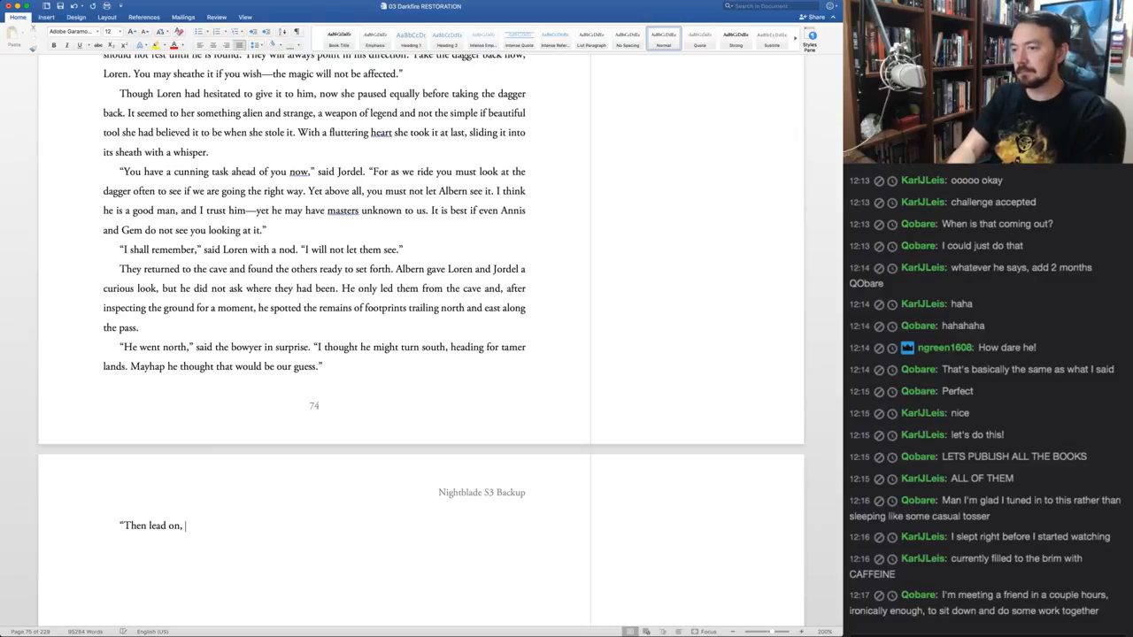
type("y eye f")
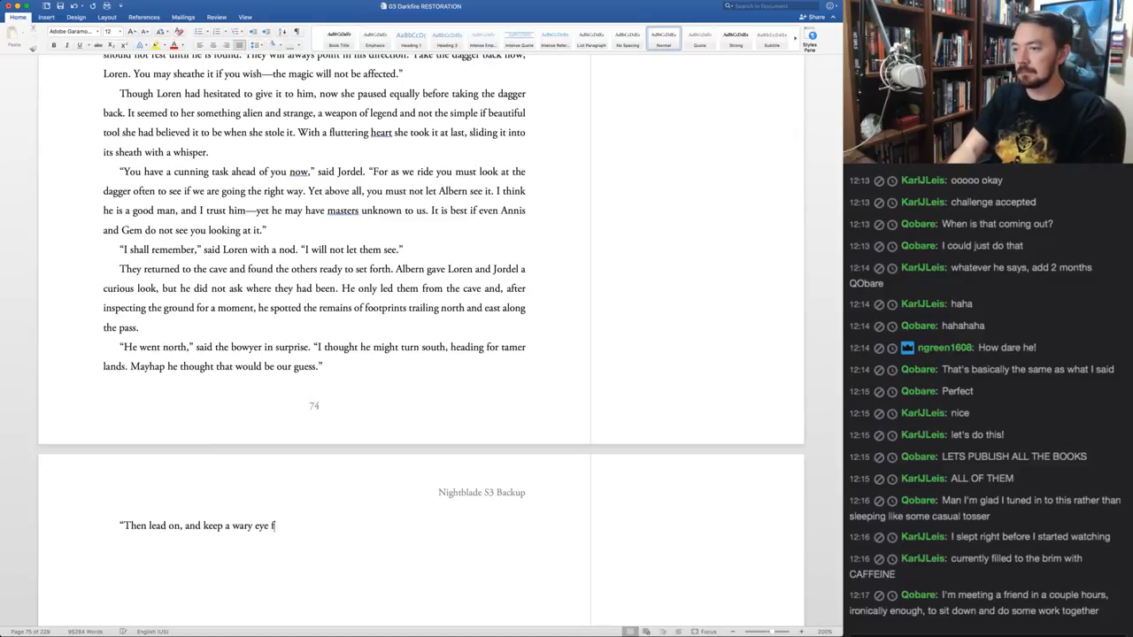
type("or his steps,\" said Jordel.")
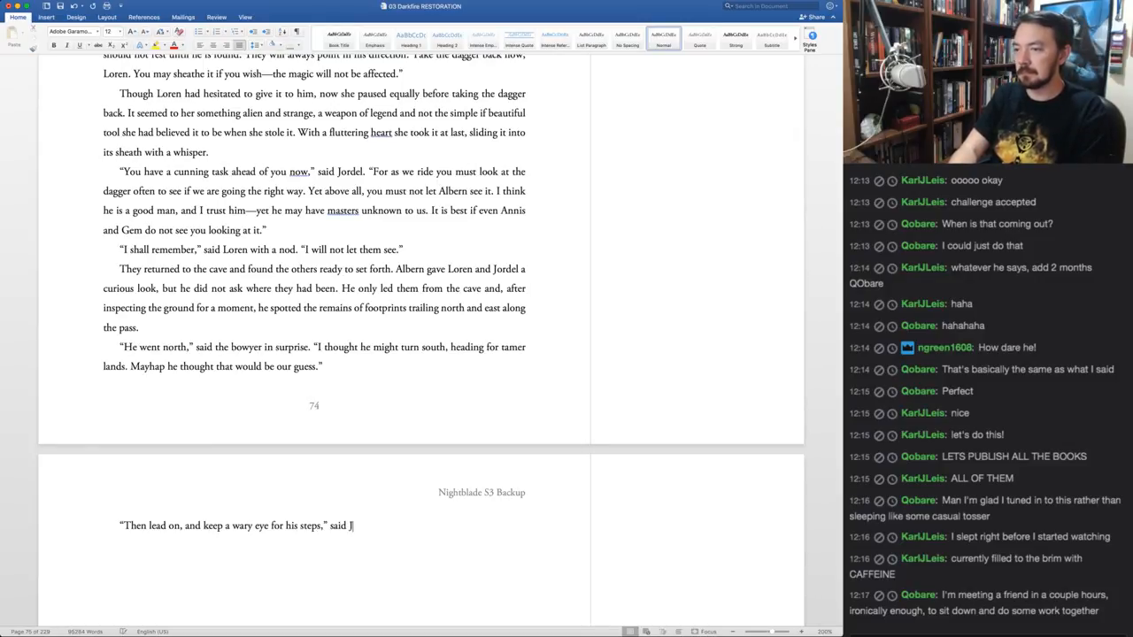
Begin a new paragraph below Jordel's line with: “I shall,” said Albern. “Only do not
key("Return")
type("\"")
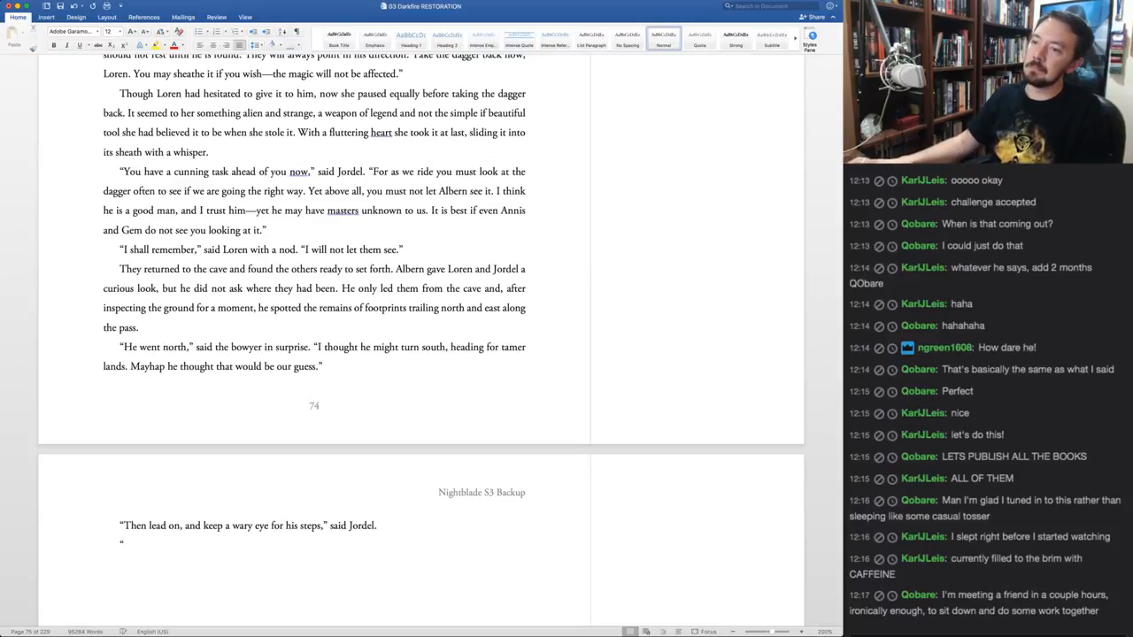
scroll(421, 354, "down", 5)
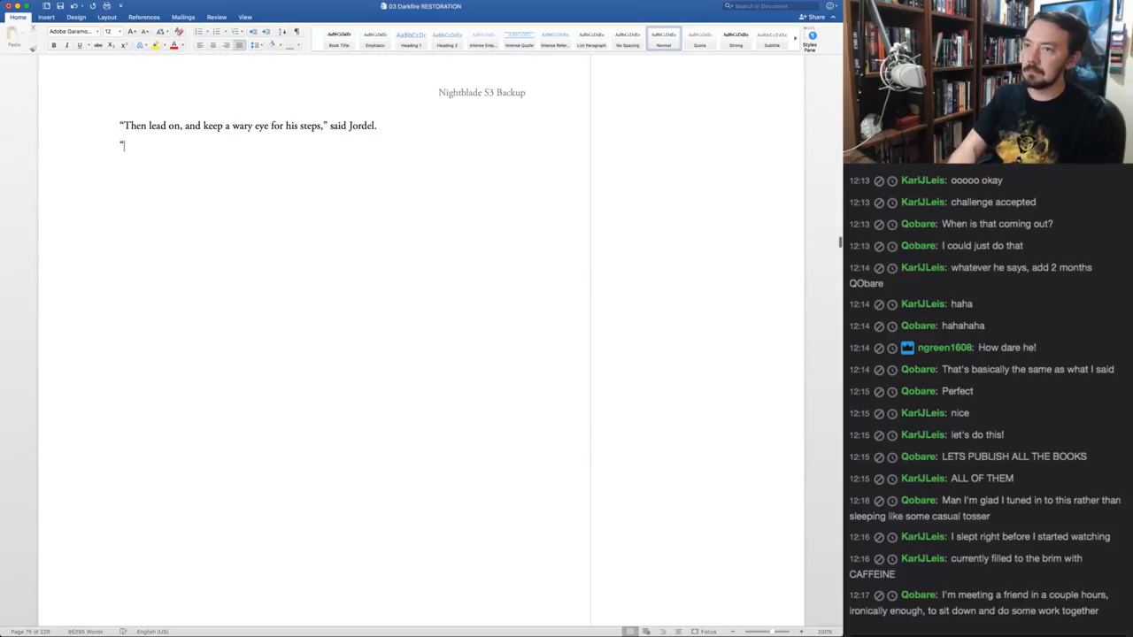
type("I shall,\" said")
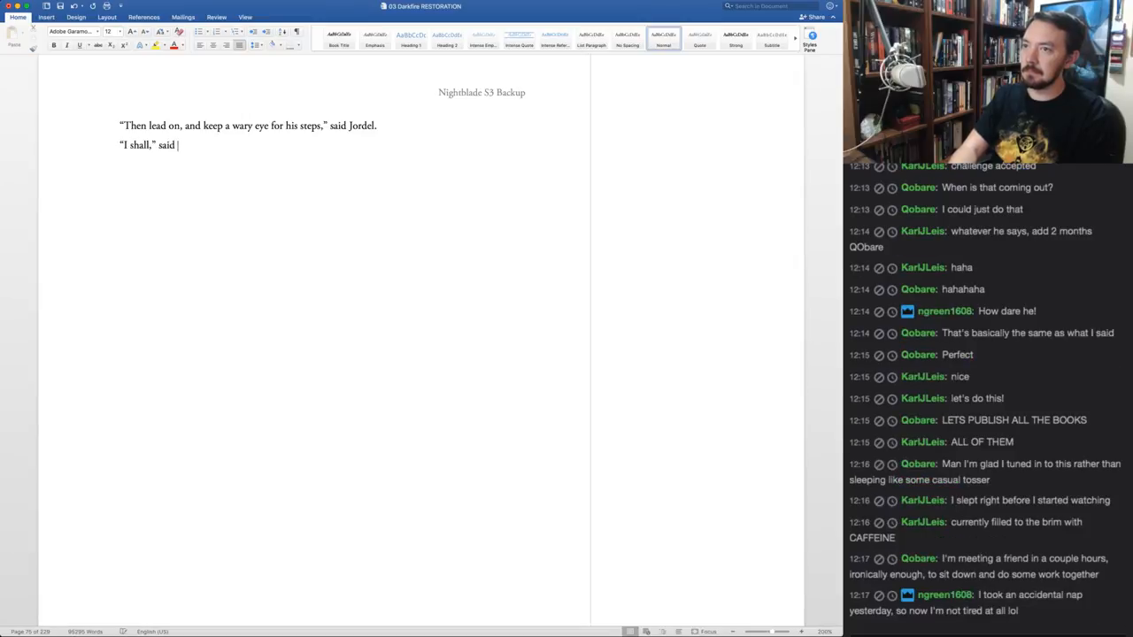
key("BackSpace")
key("BackSpace")
key("BackSpace")
key("BackSpace")
key("BackSpace")
key("BackSpace")
type("\"")
key("BackSpace")
type("sai")
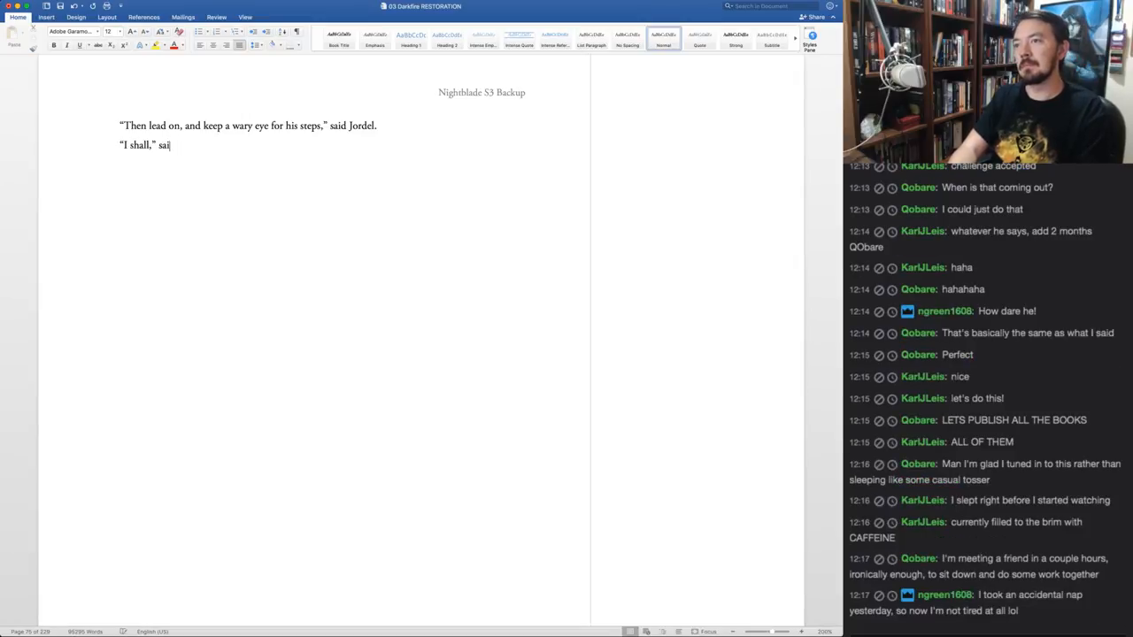
type("d Albern. \"Only do not gro")
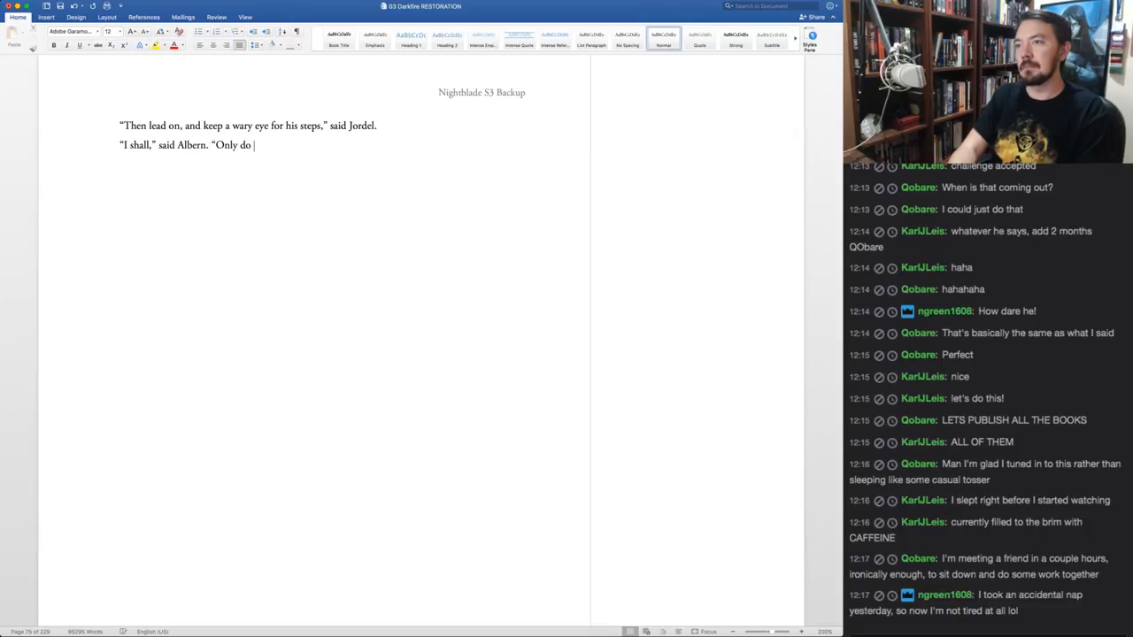
Continue Albern's sentence with: be angry with me if the satyrs find him first
type("be a")
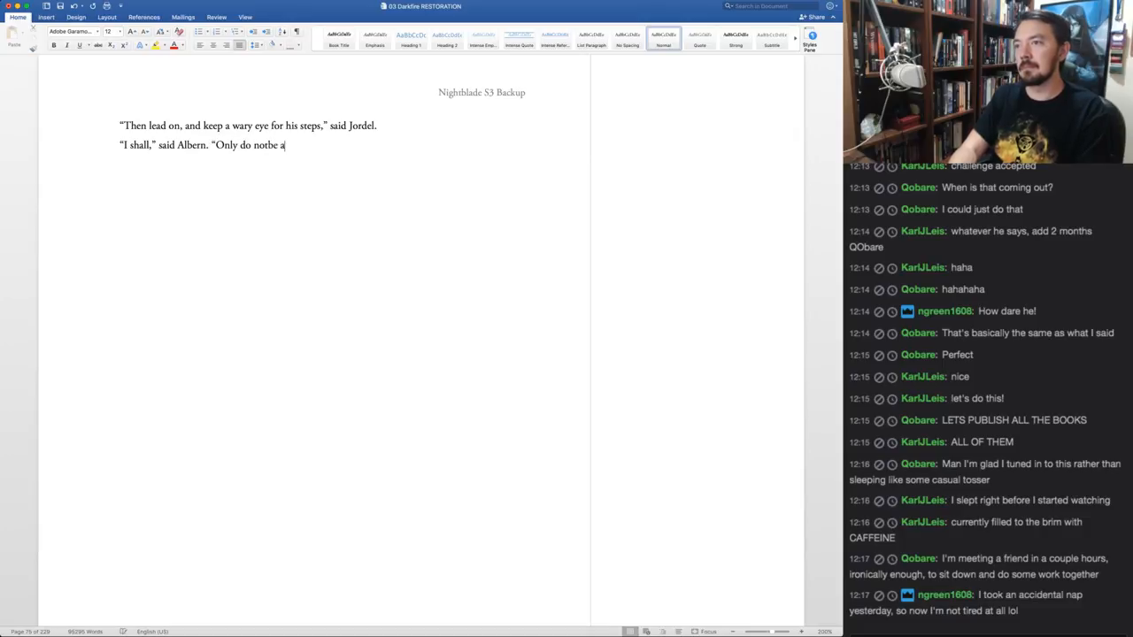
key("BackSpace")
key("BackSpace")
key("BackSpace")
key("BackSpace")
type("be angry with me if ")
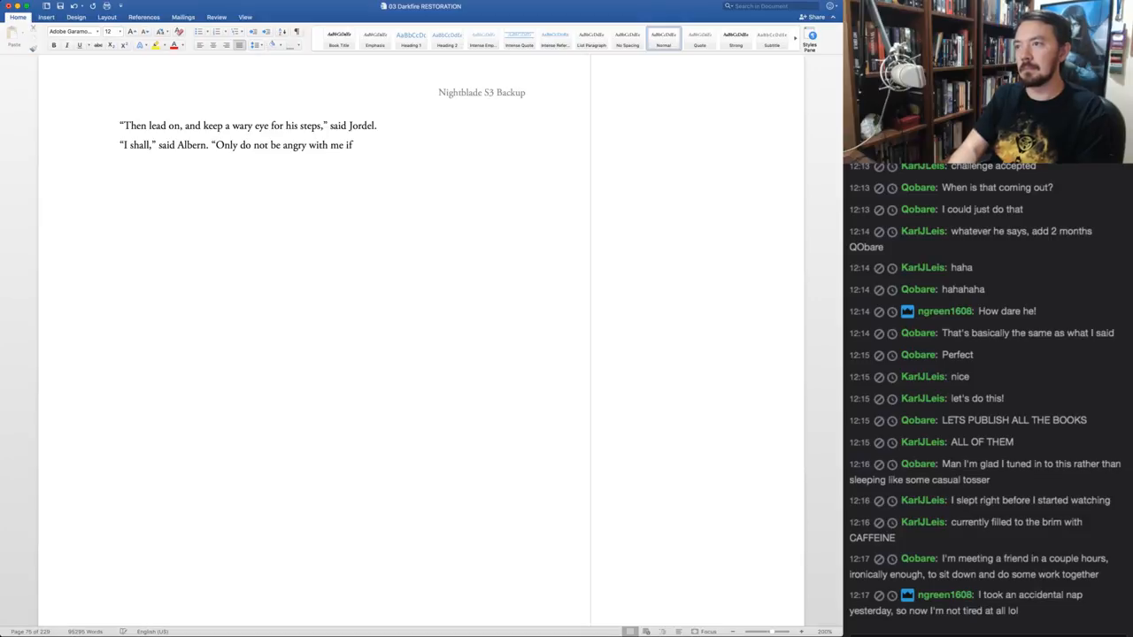
type("the satyrs find him fir")
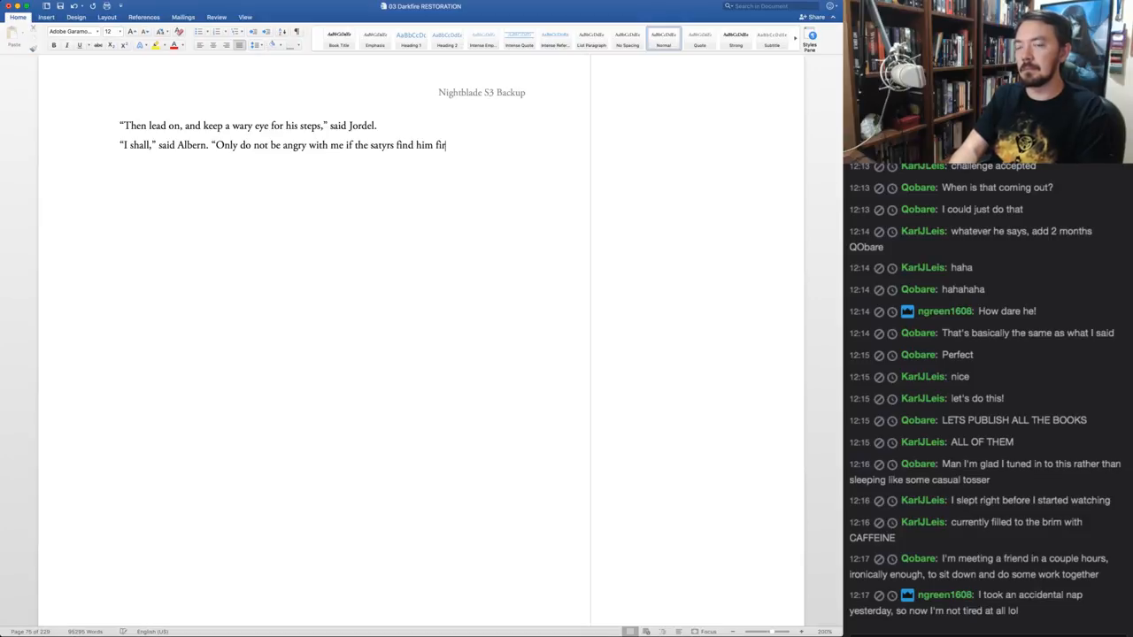
Close Albern's speech and open a new paragraph with: They mounted, and Albern led the way north on the pass
type("st.” They m")
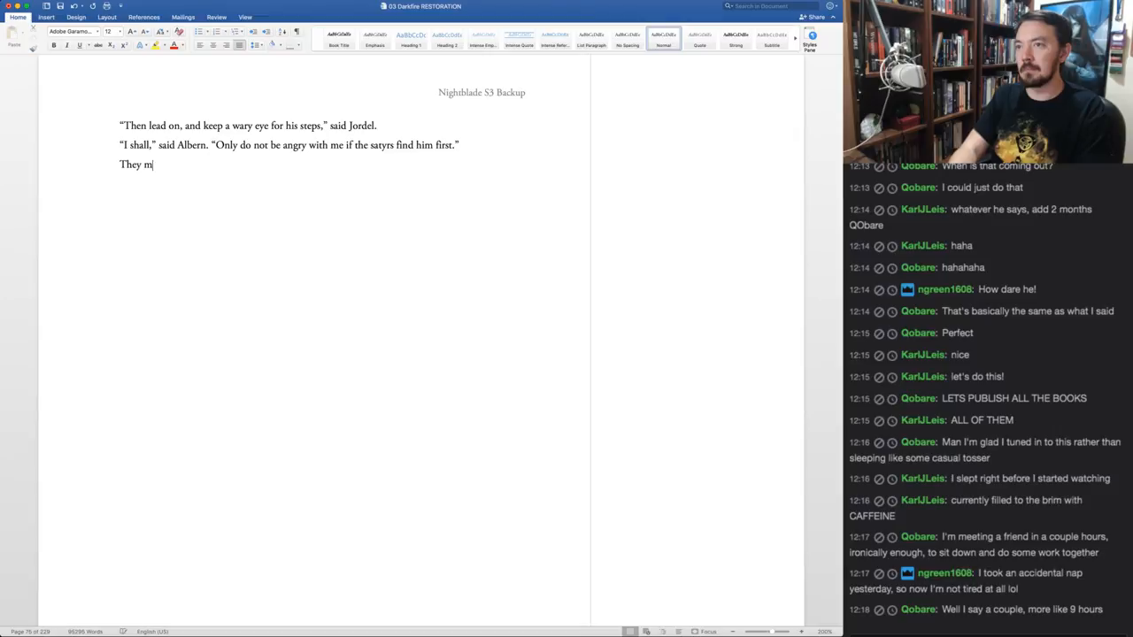
type("ounted, and Albern ")
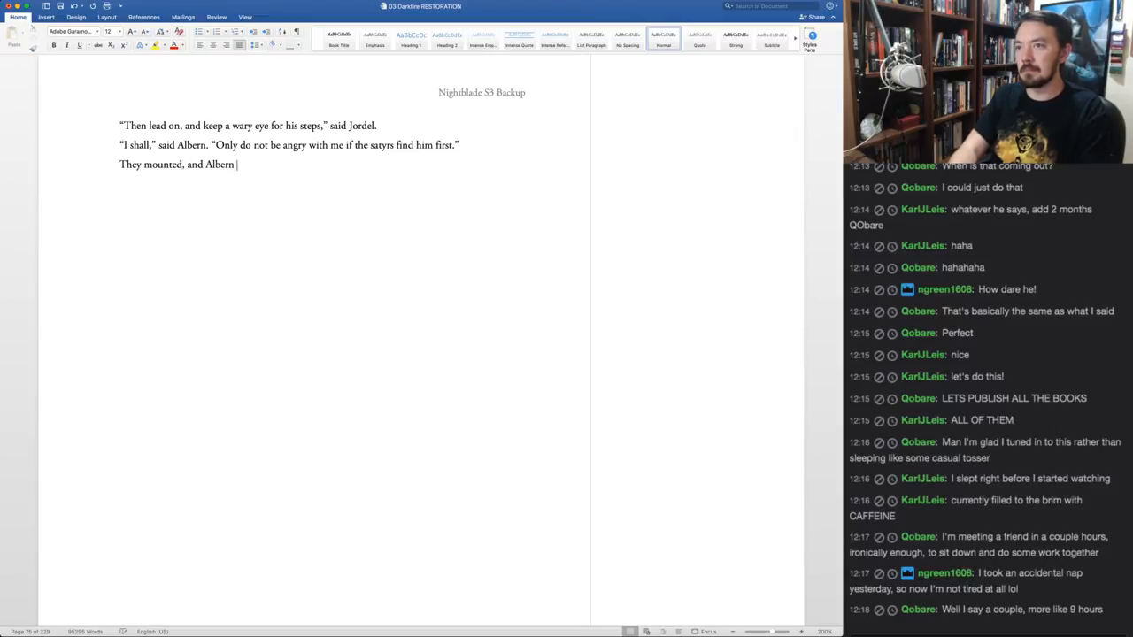
type("led the way north on the pass. Jor")
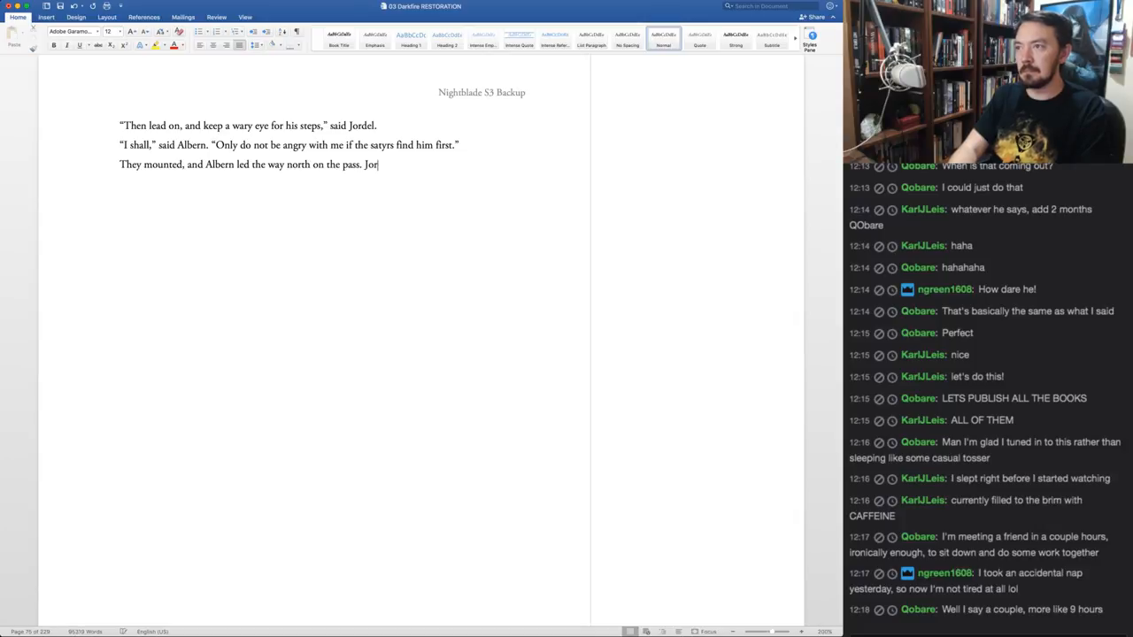
Complete the paragraph with: Jordel gave Loren a look as they followed, and her hand tightened on the hilt of her dagger
type("del gave Loren ")
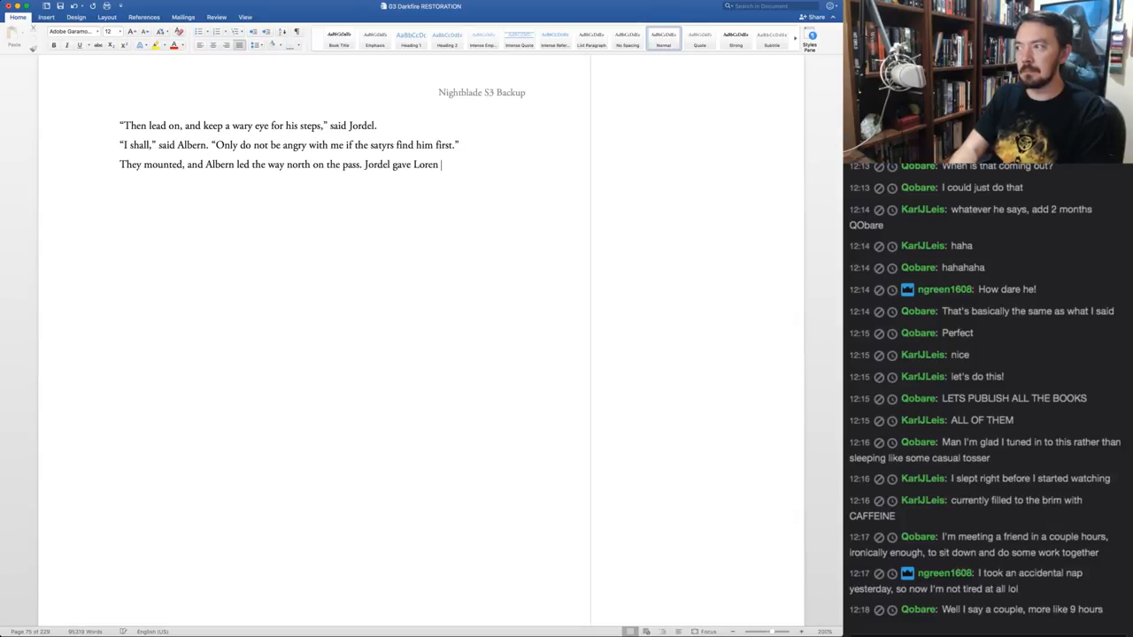
type("a look as the")
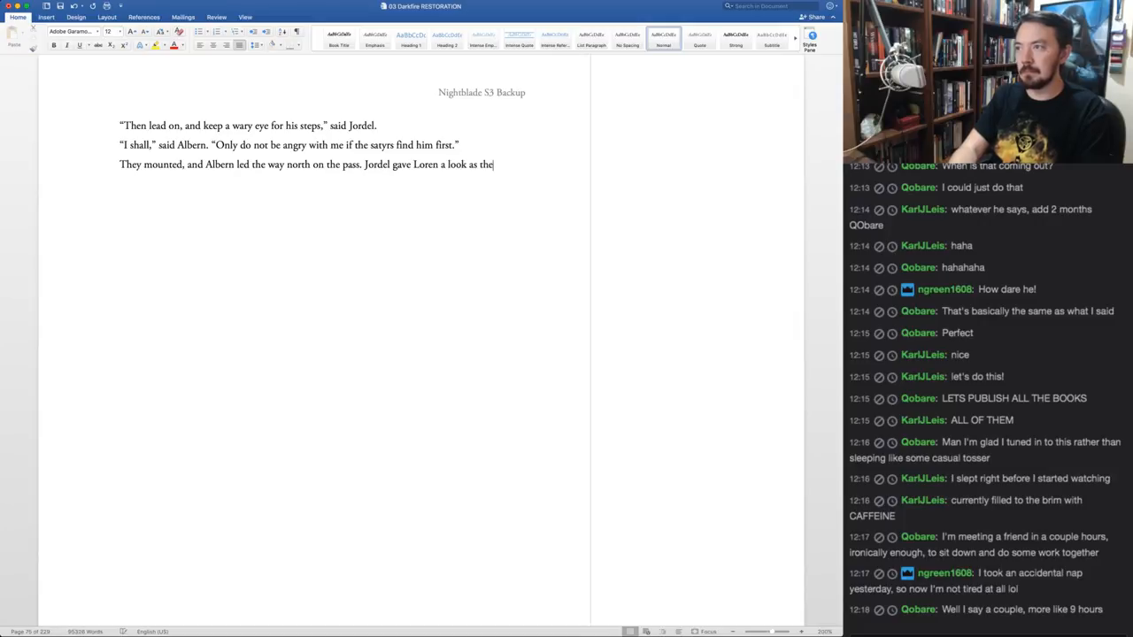
type("y followed, and he")
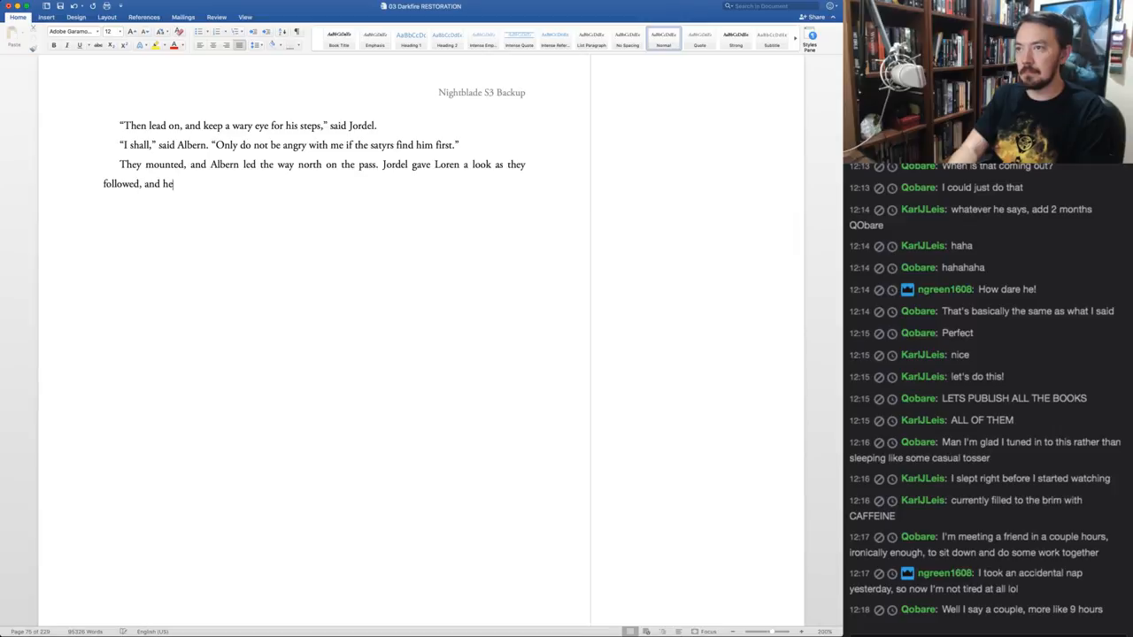
type("r hand tightened on th")
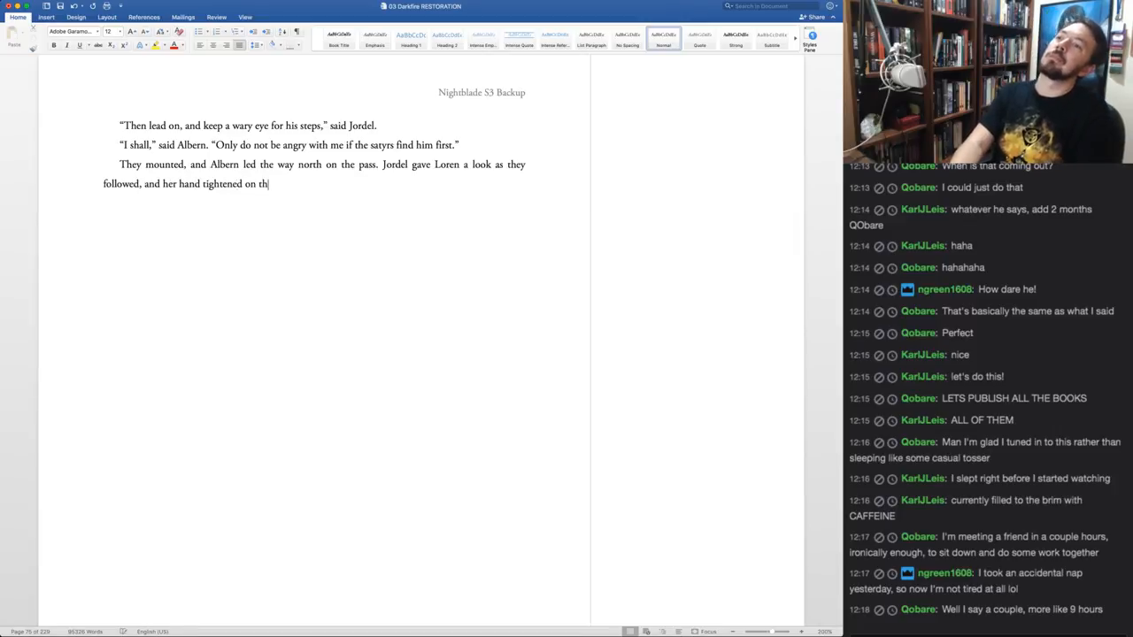
type("e hilt of her dagger.")
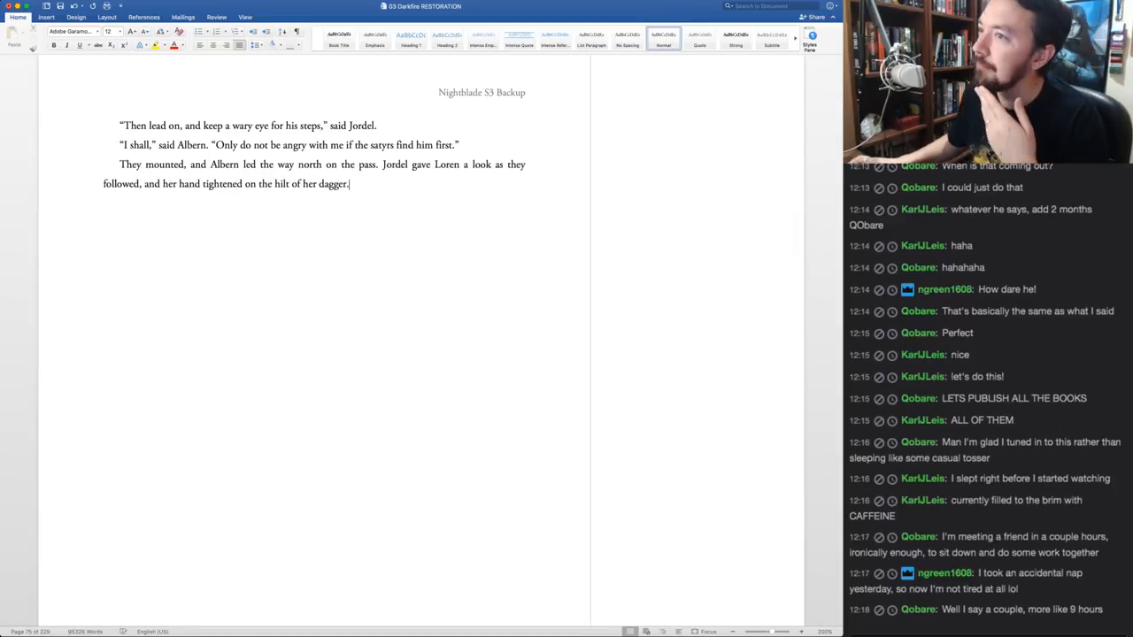
In chapter fourteen's opening paragraph, accept the tracked changes through “as hard as they could, which was not as fast as,” “to go too fast” and “it.”
scroll(420, 337, "down", 10)
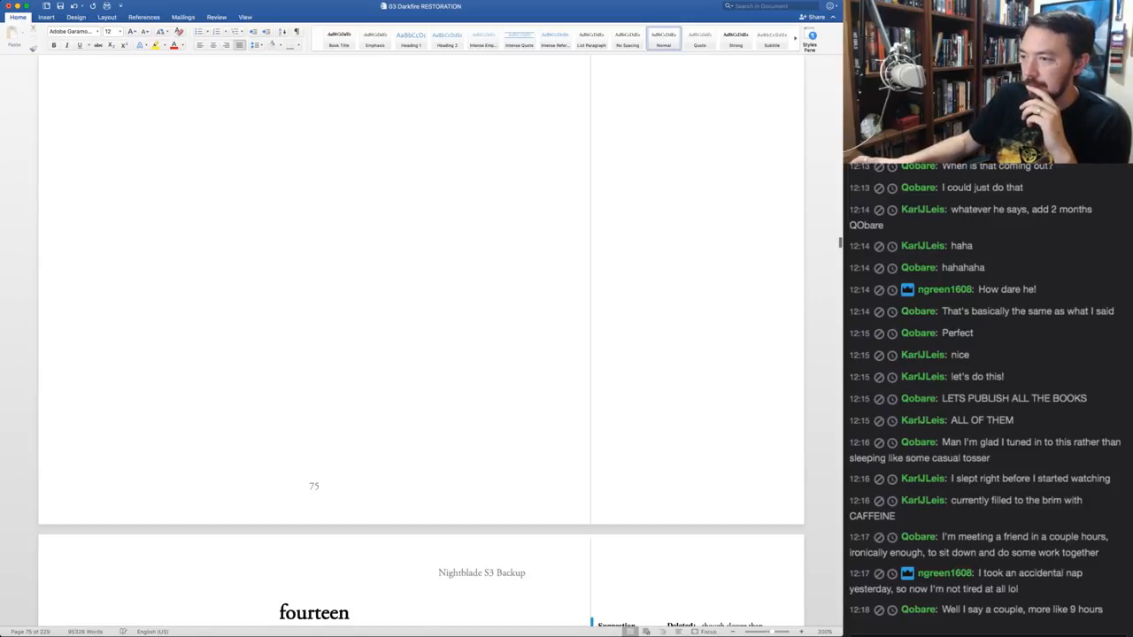
scroll(421, 336, "down", 3)
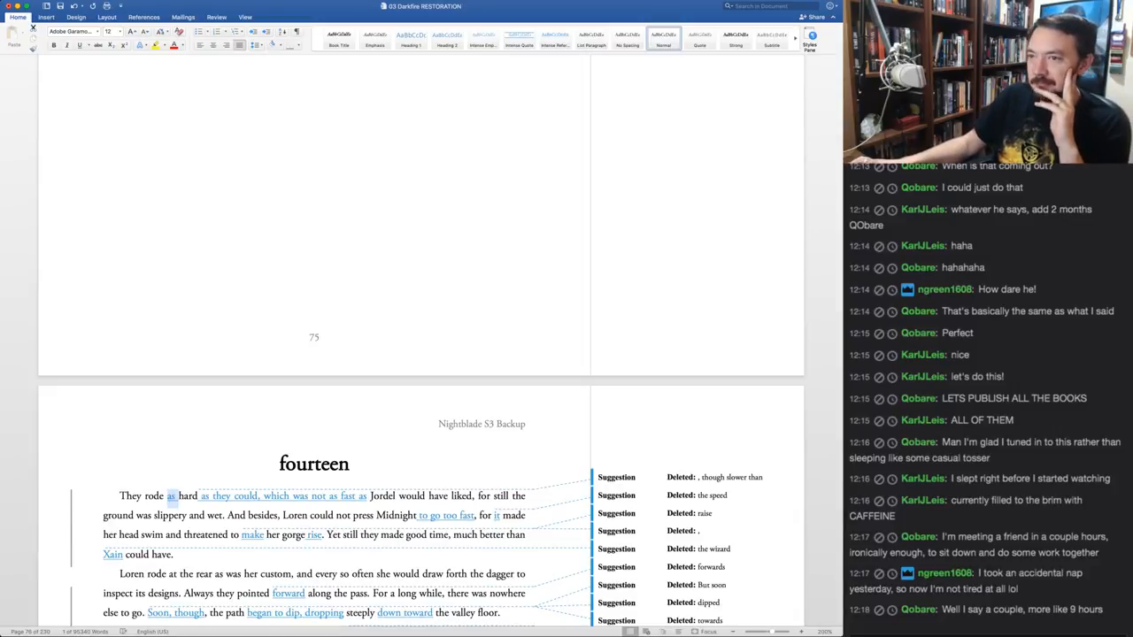
scroll(421, 398, "down", 3)
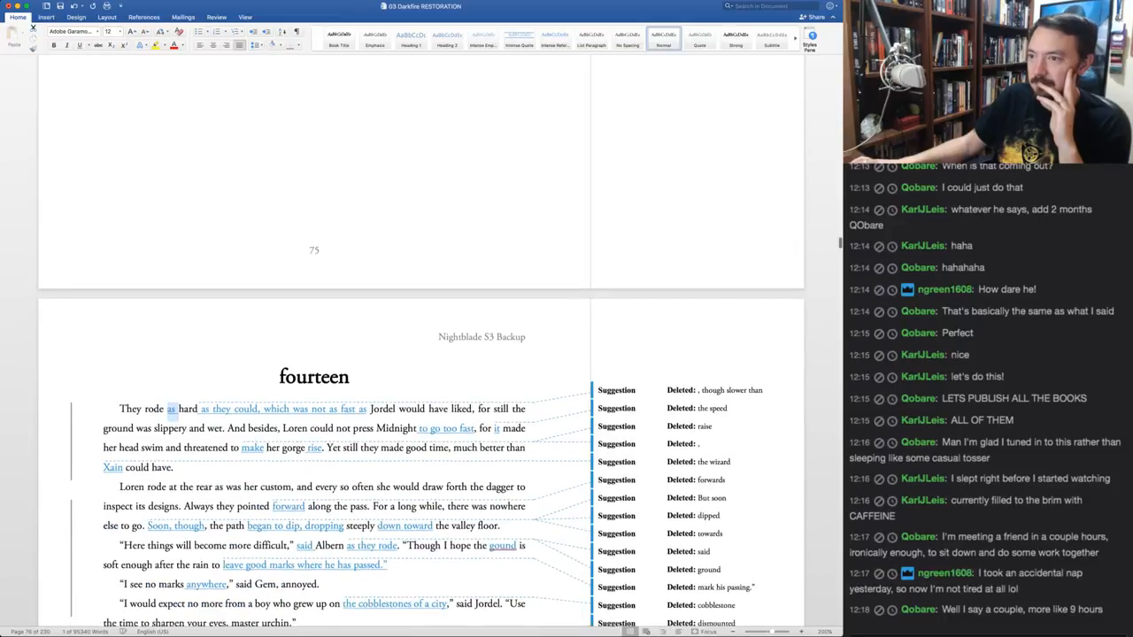
scroll(420, 398, "down", 3)
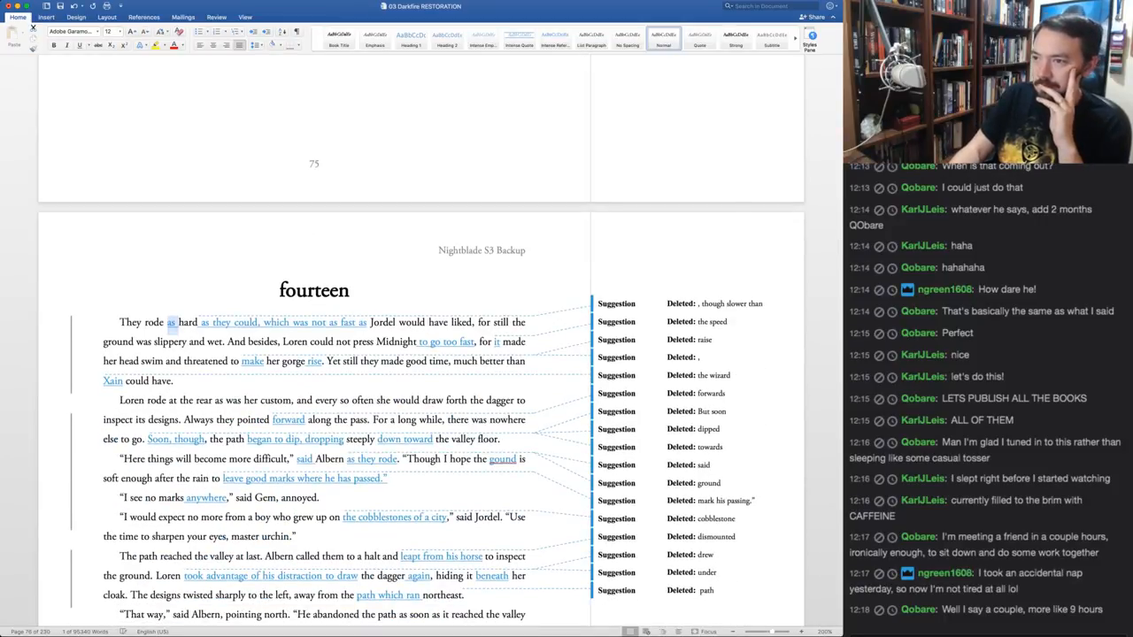
key("super+alt+a")
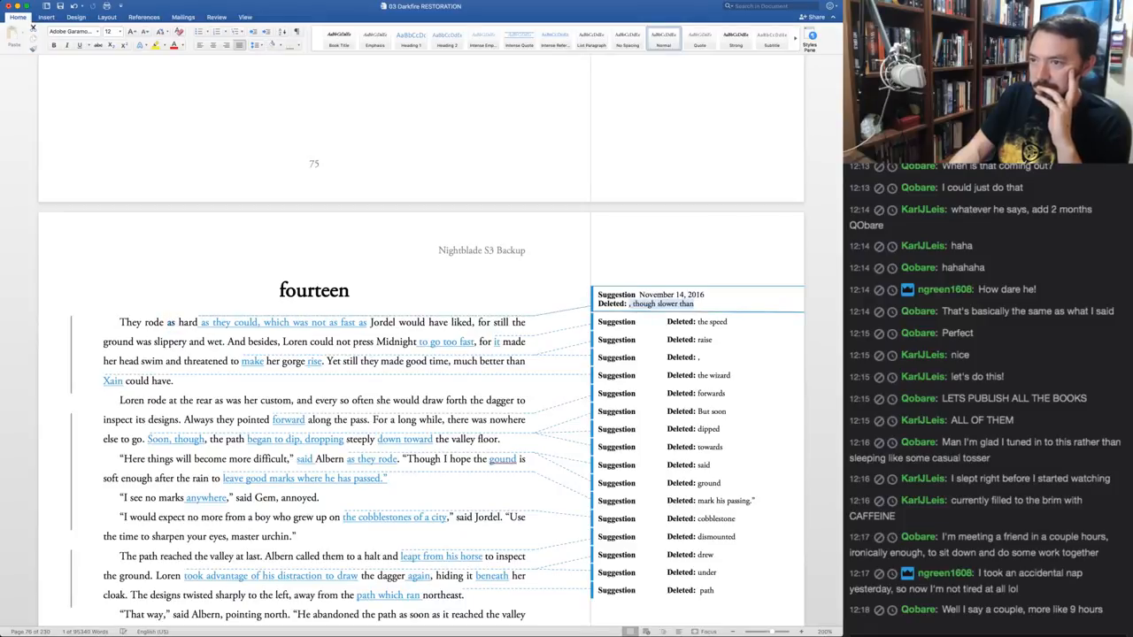
key("super+alt+a")
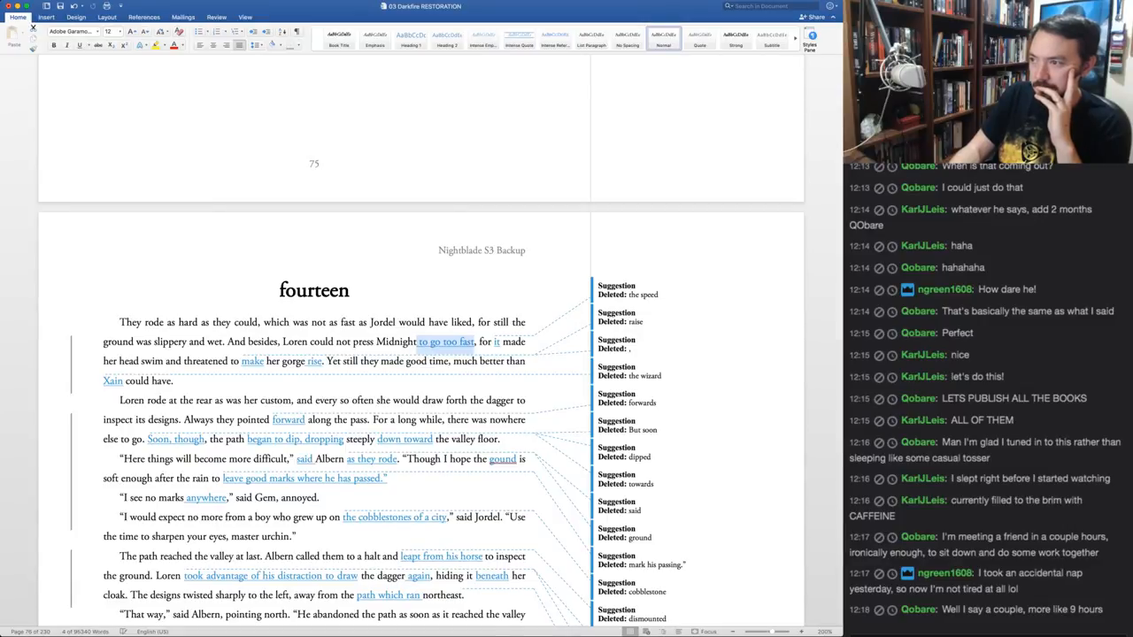
key("super+alt+a")
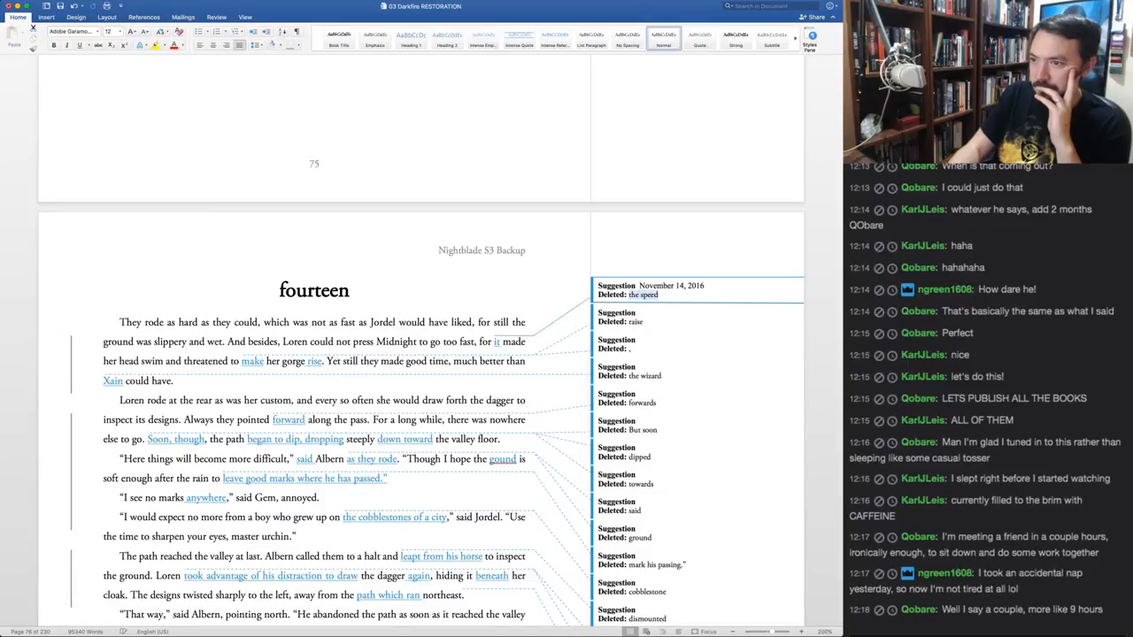
key("super+alt+a")
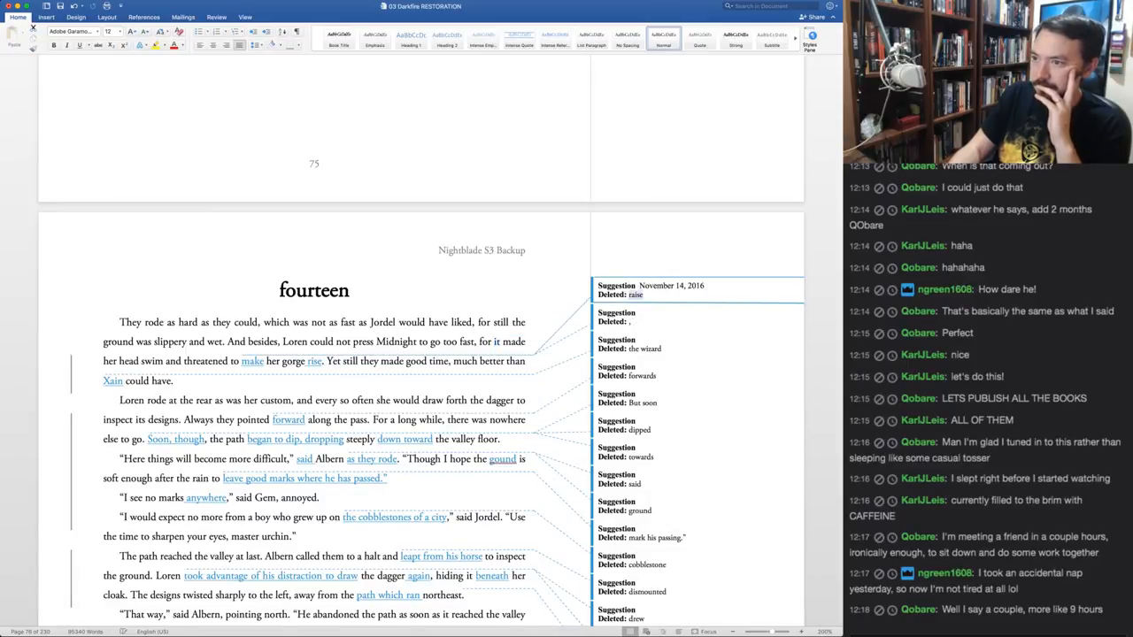
Restore “threatened to raise her gorge” by rejecting “make” and “rise,” and resolve the tracked comma deletion that follows
key("super+alt+r")
key("super+alt+r")
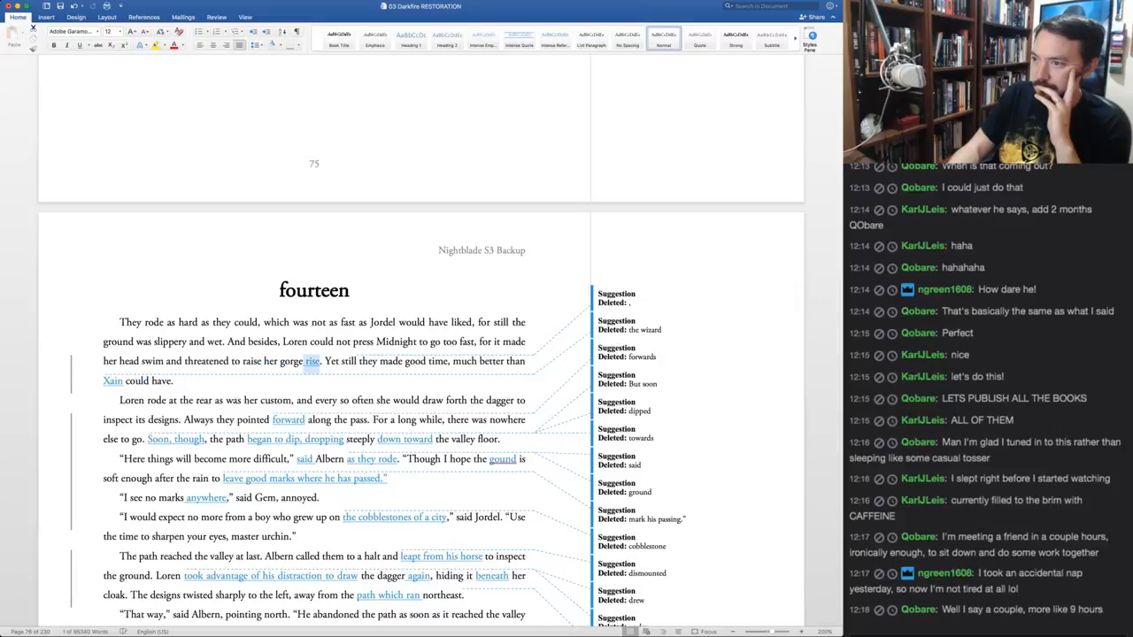
key("super+alt+r")
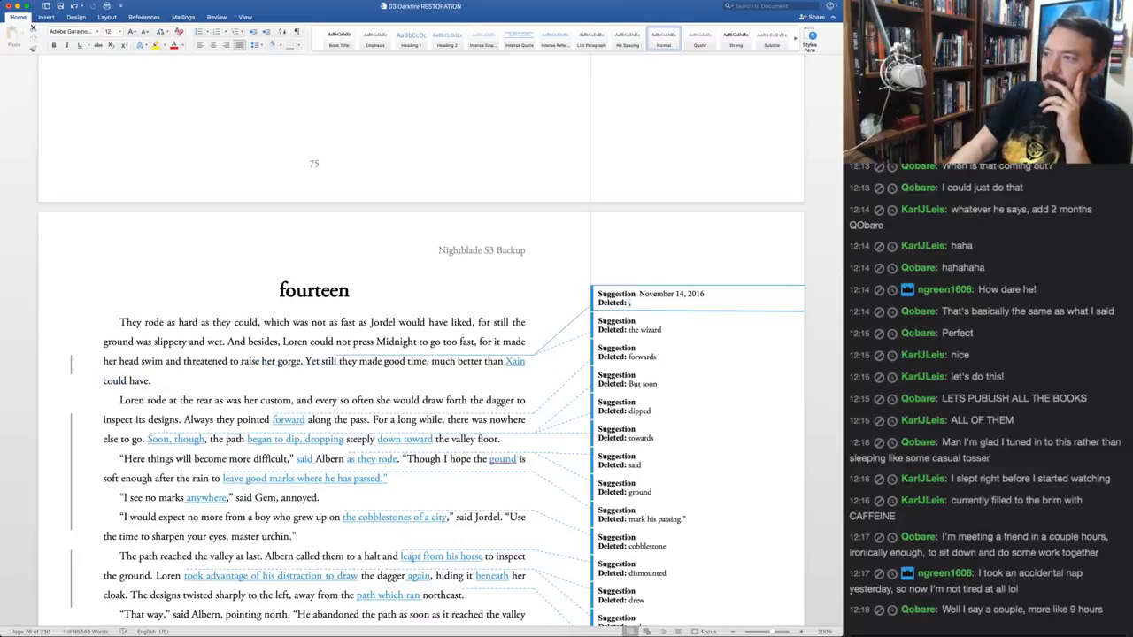
key("super+alt+r")
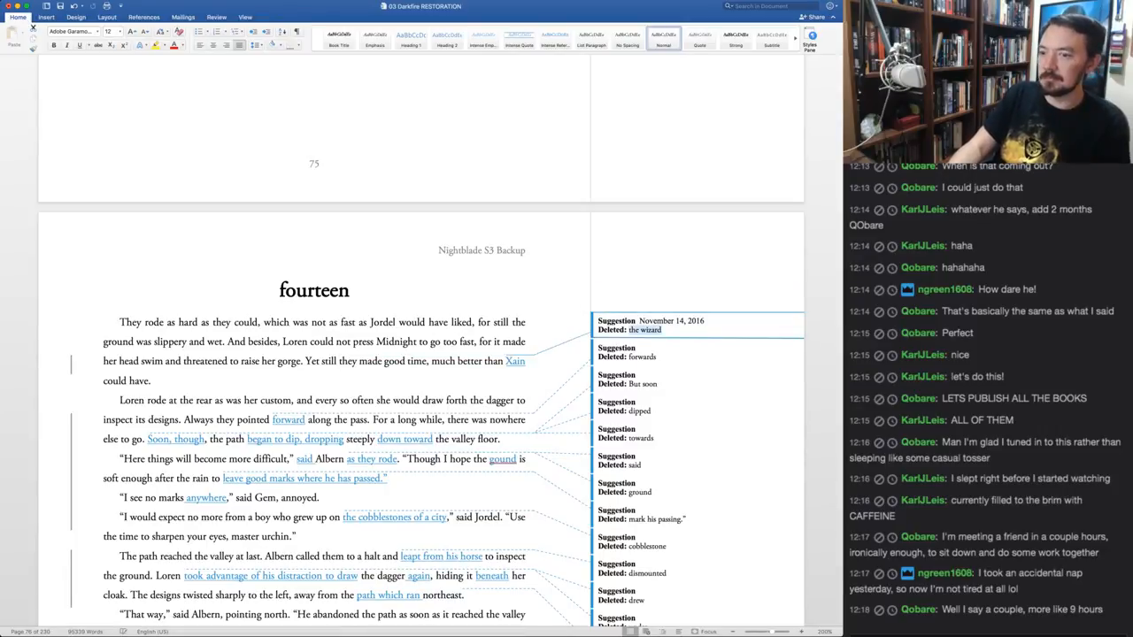
Undo the last rejection and accept “Xain” in place of “the wizard” at the end of the first paragraph
key("super+alt+r")
key("super+z")
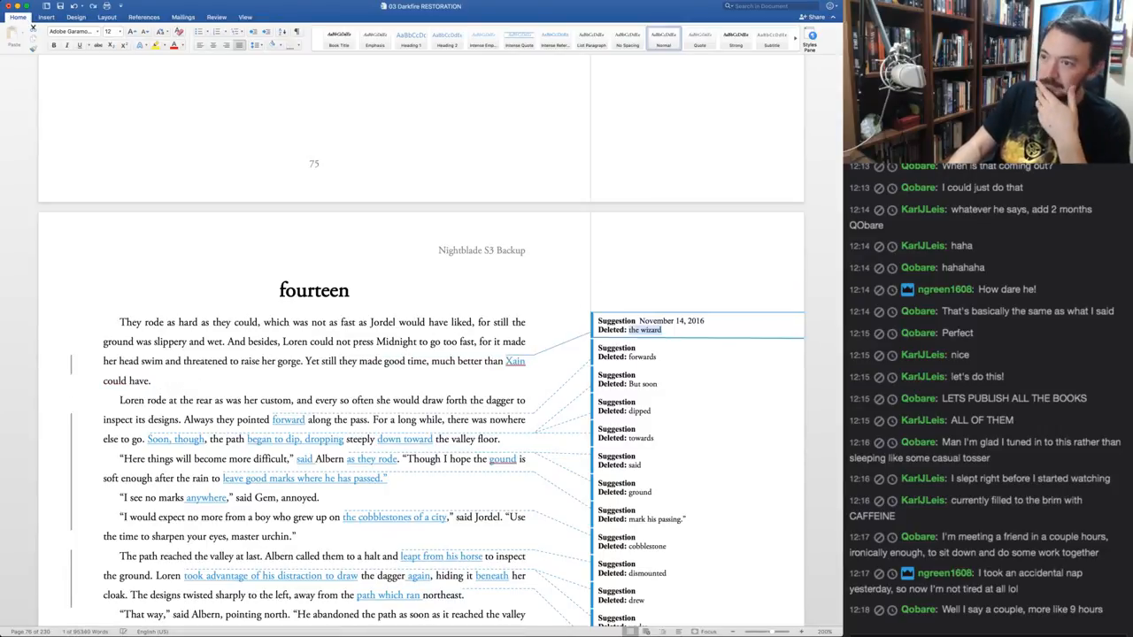
key("super+alt+a")
key("super+alt+a")
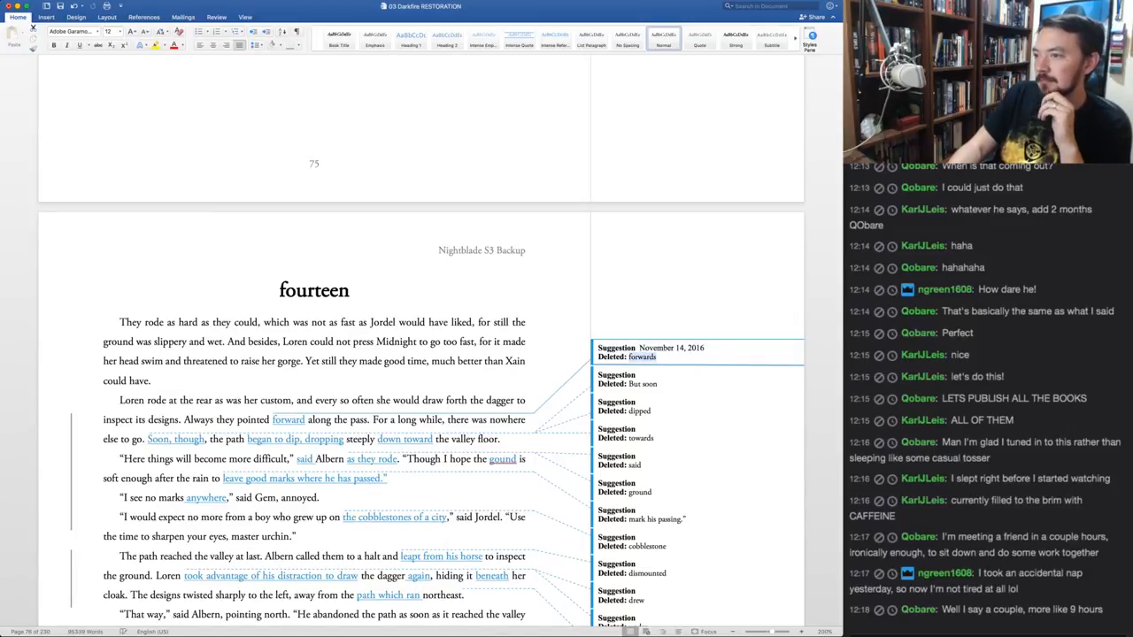
Restore “forwards” in the second paragraph and accept the tracked changes from “Soon, though” through “said” before Albern
key("super+alt+r")
key("super+alt+r")
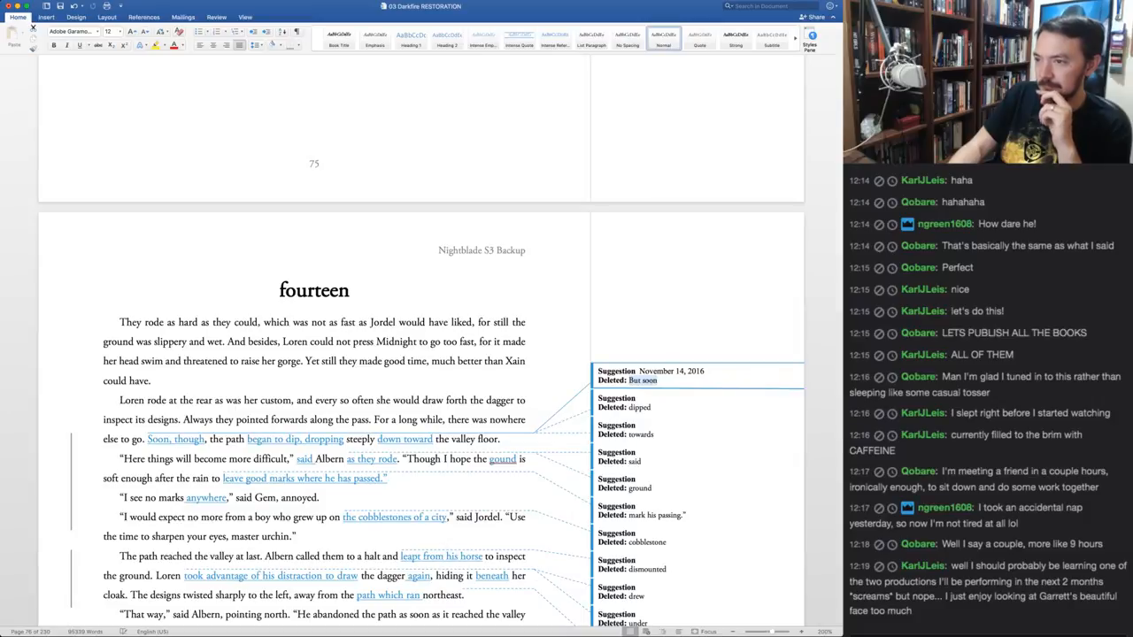
key("super+alt+a")
key("super+alt+a")
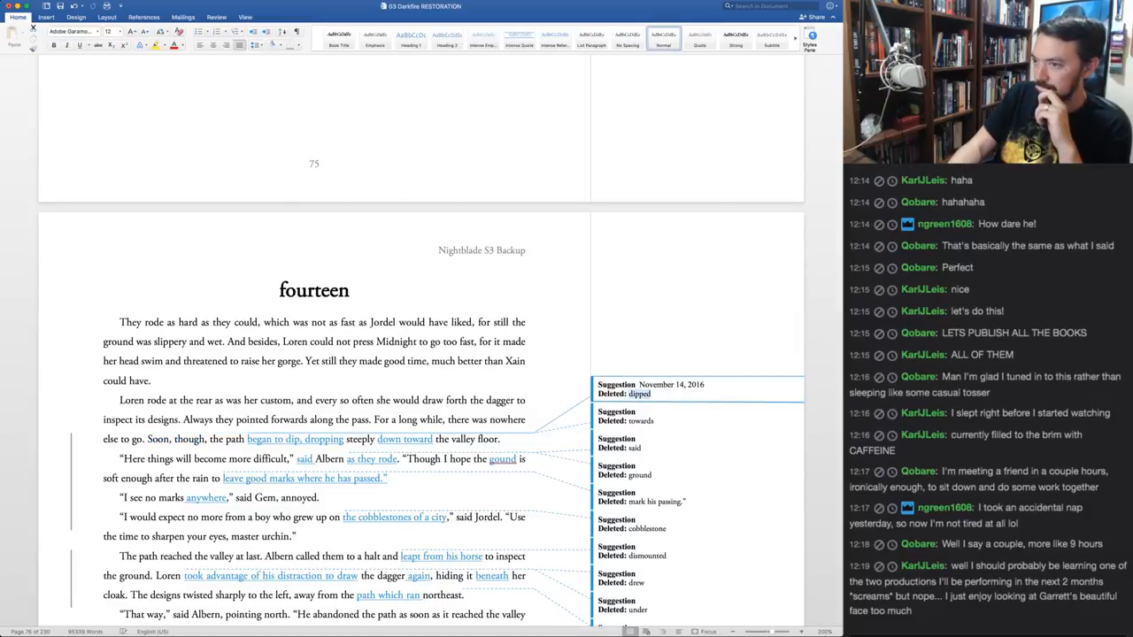
key("super+alt+a")
key("super+alt+a")
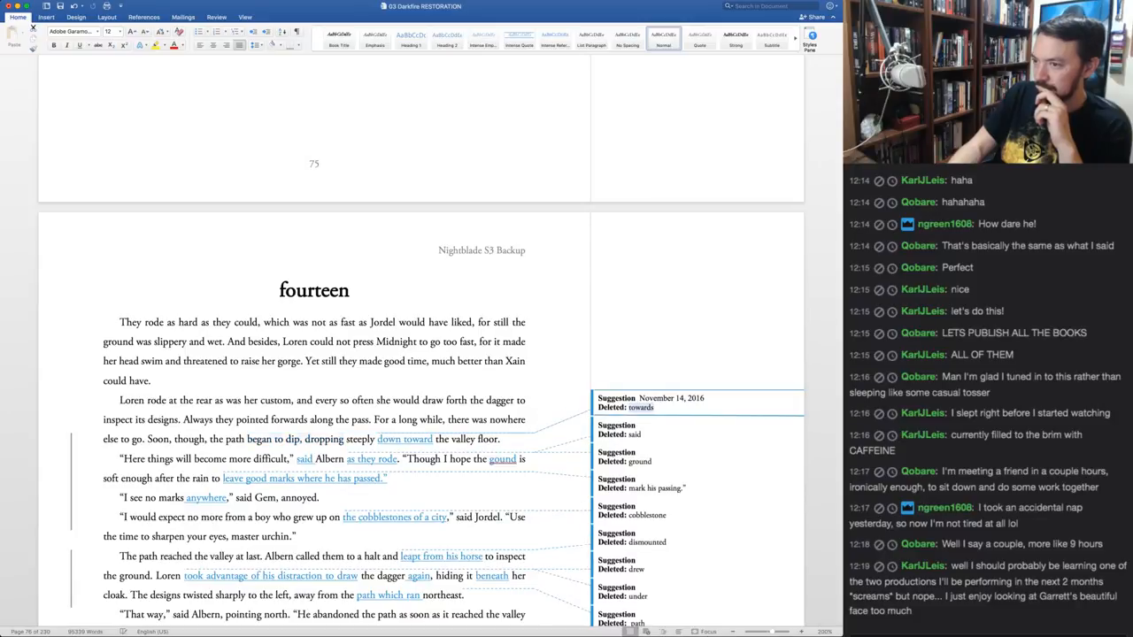
key("super+alt+a")
key("super+alt+a")
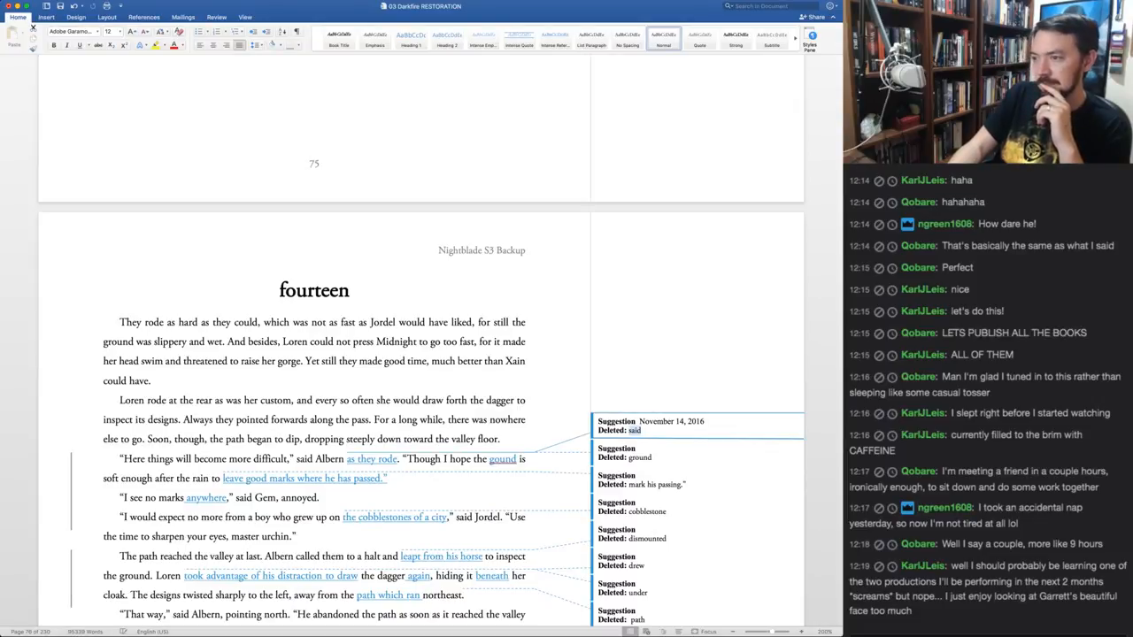
Reject the insertion “as they rode” after “said Albern” and remove the stray space before the period
key("super+shift+a")
key("super+shift+r")
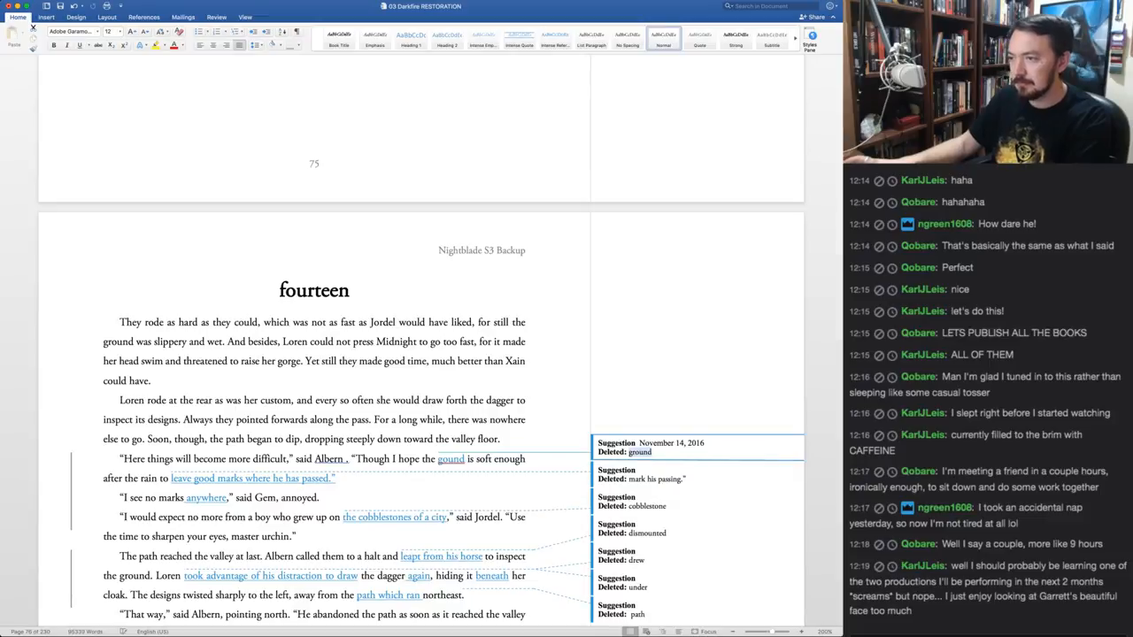
left_click(346, 460)
key("BackSpace")
scroll(346, 459, "down", 3)
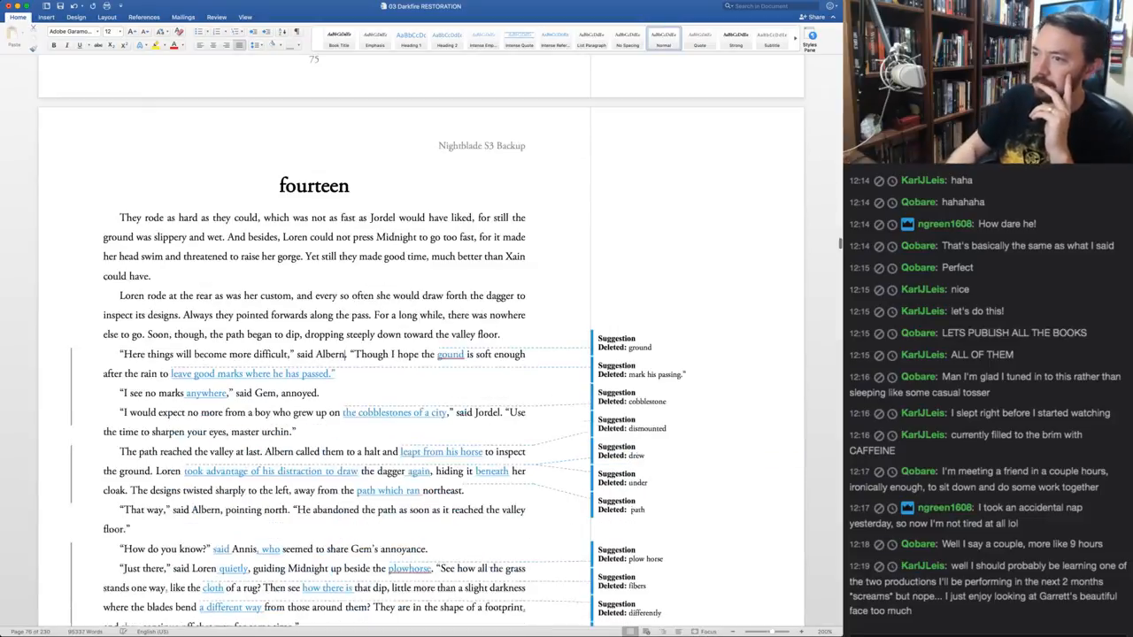
Restore the word “ground” in Albern's line by rejecting the misspelled “gound” edit
key("super+shift+a")
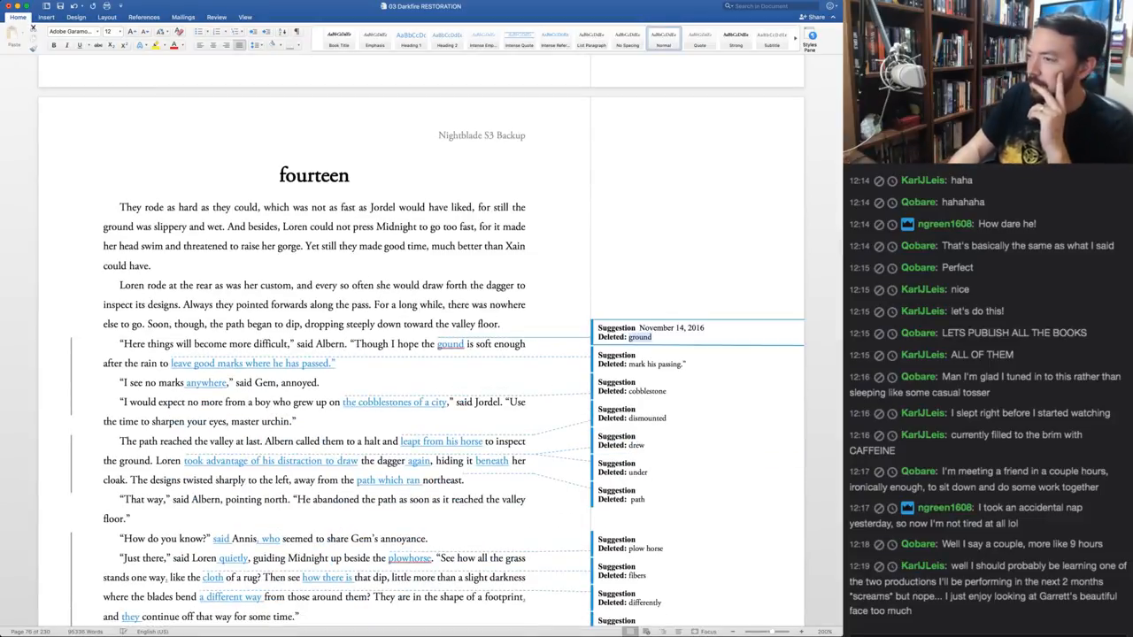
key("super+shift+a")
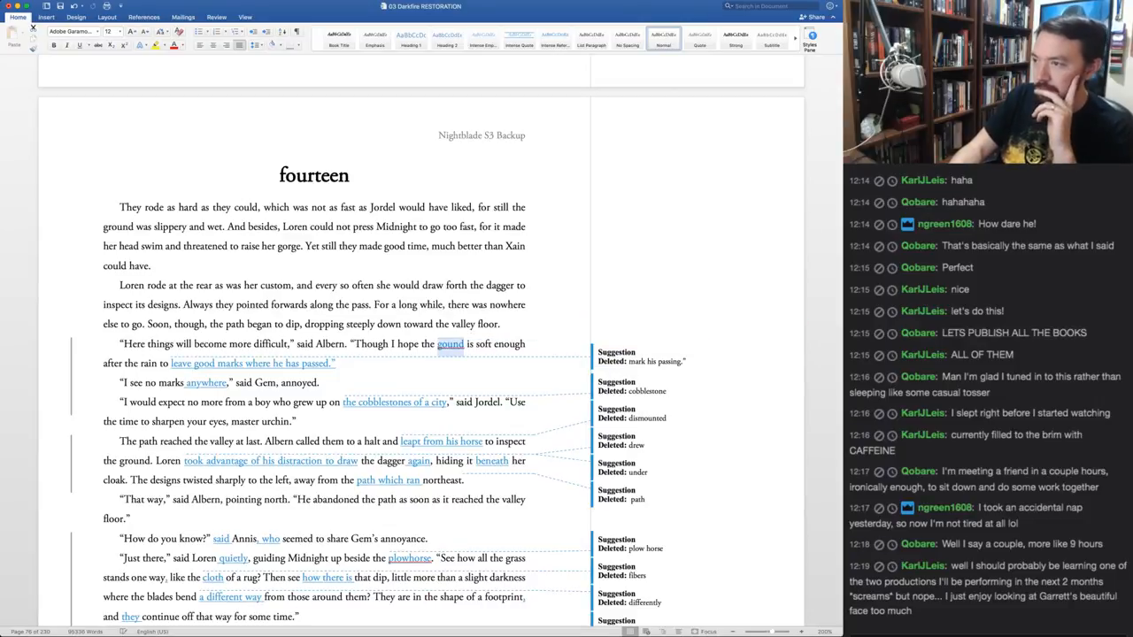
key("super+z")
key("super+shift+r")
key("super+shift+r")
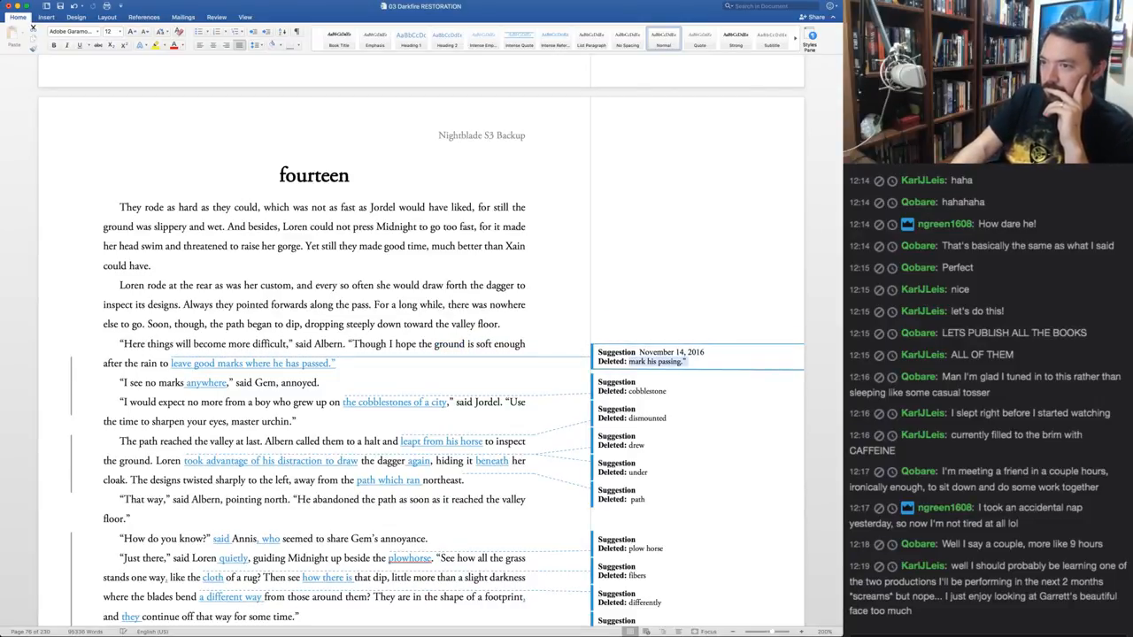
Accept the dialogue edits “leave good marks where he has passed,” “anywhere” and “the cobblestones of a city.”
key("super+shift+a")
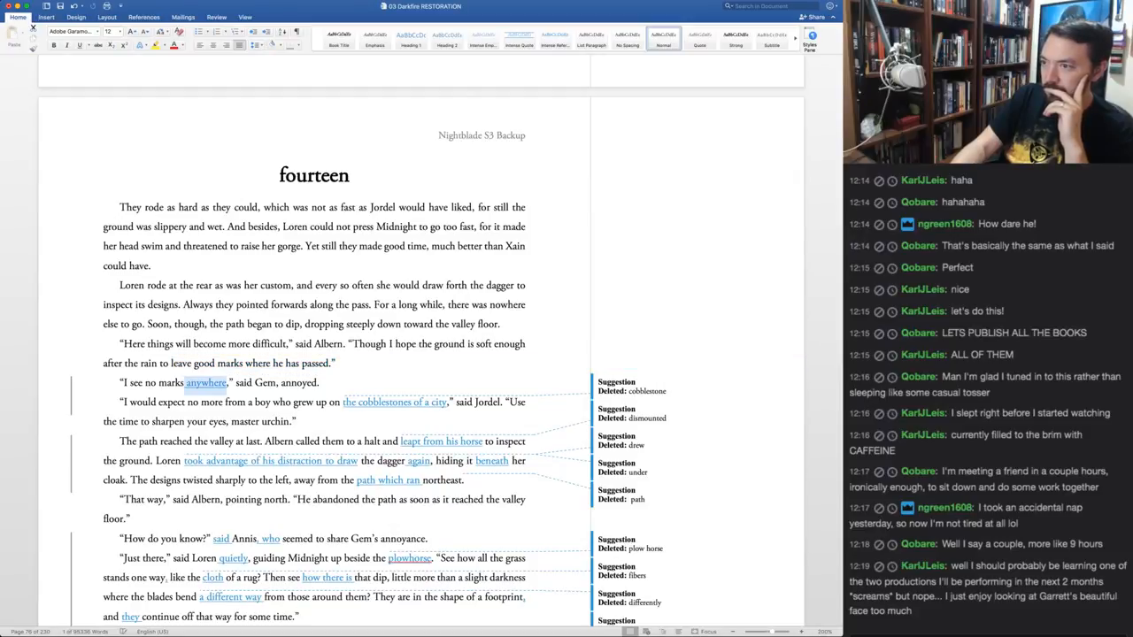
key("super+shift+a")
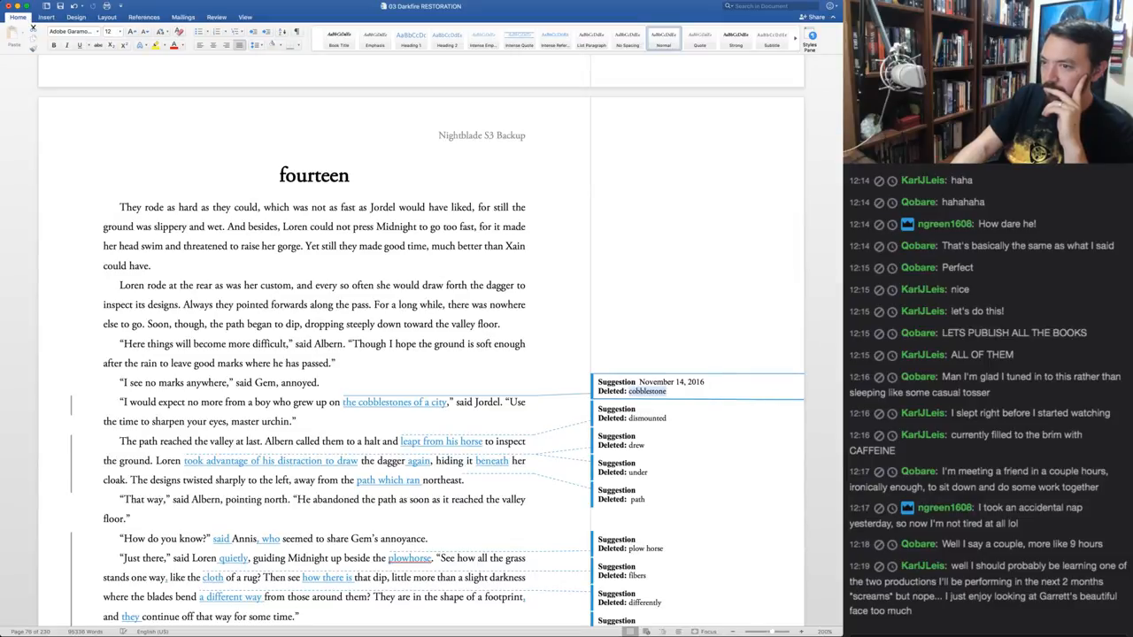
key("super+shift+a")
key("super+shift+a")
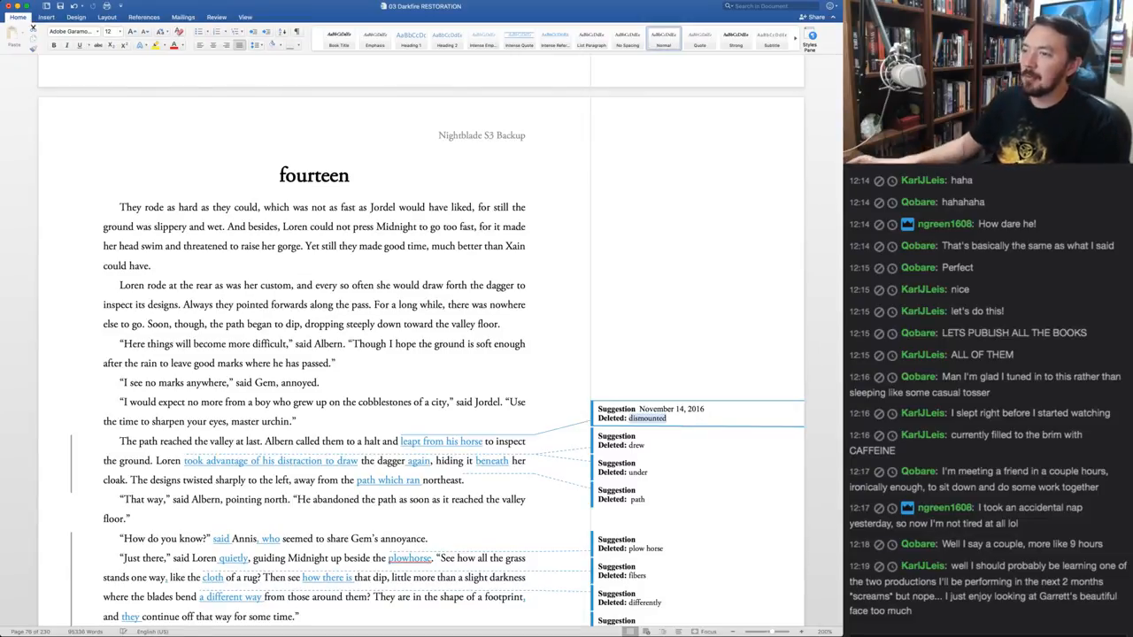
In the valley paragraph, restore “dismounted” and accept “took advantage of his distraction to draw,” “again” and “beneath.”
scroll(314, 354, "down", 3)
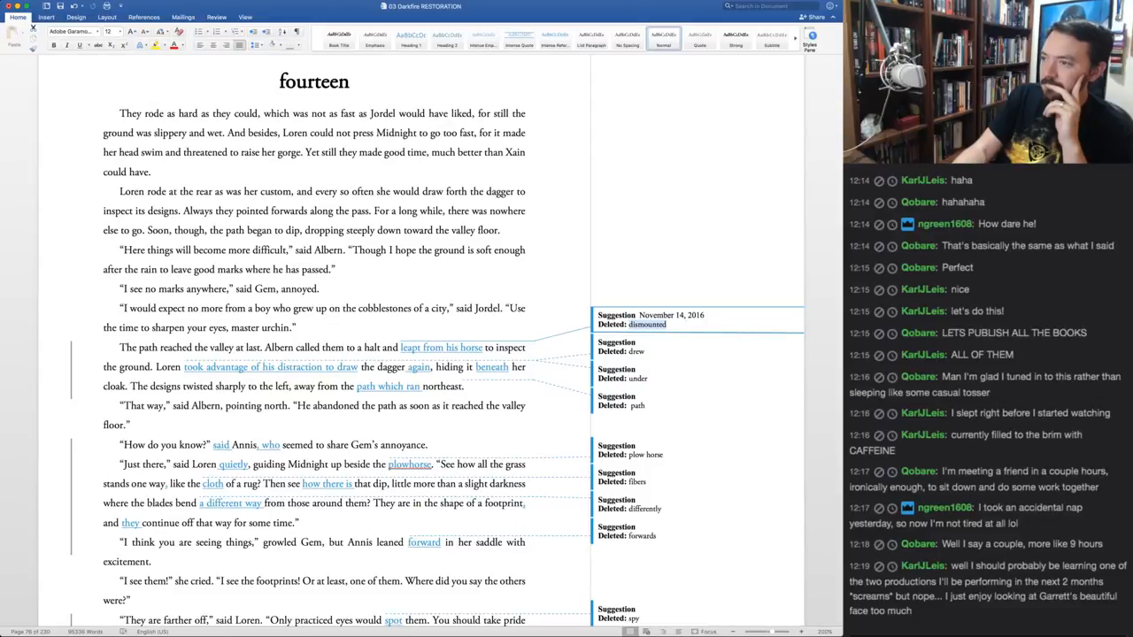
key("alt+r")
key("alt+r")
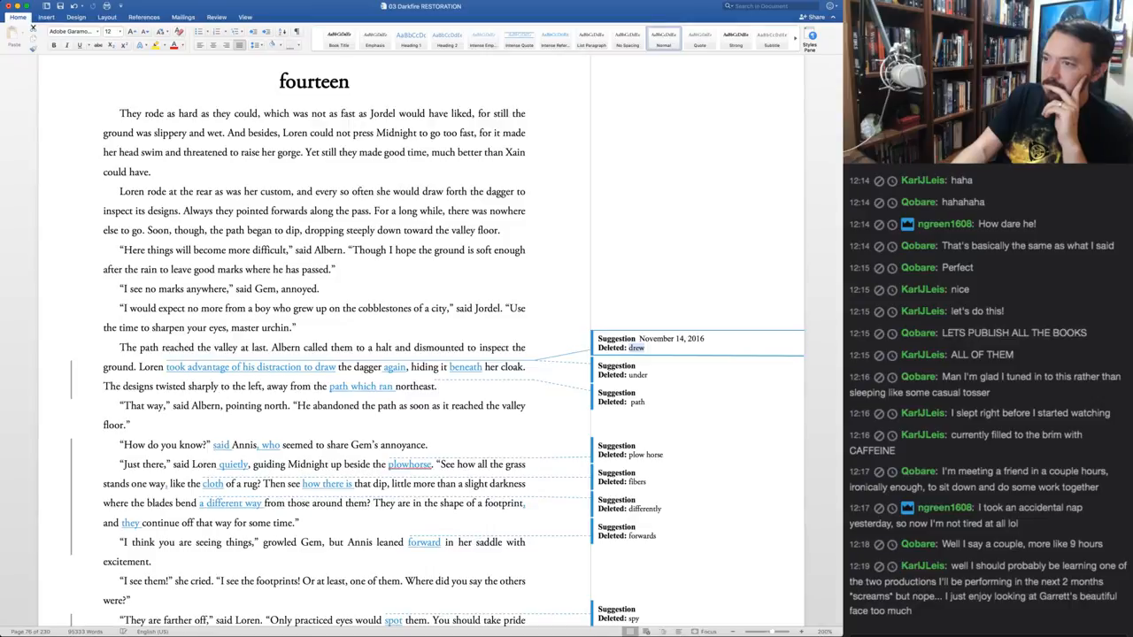
key("alt+a")
key("alt+a")
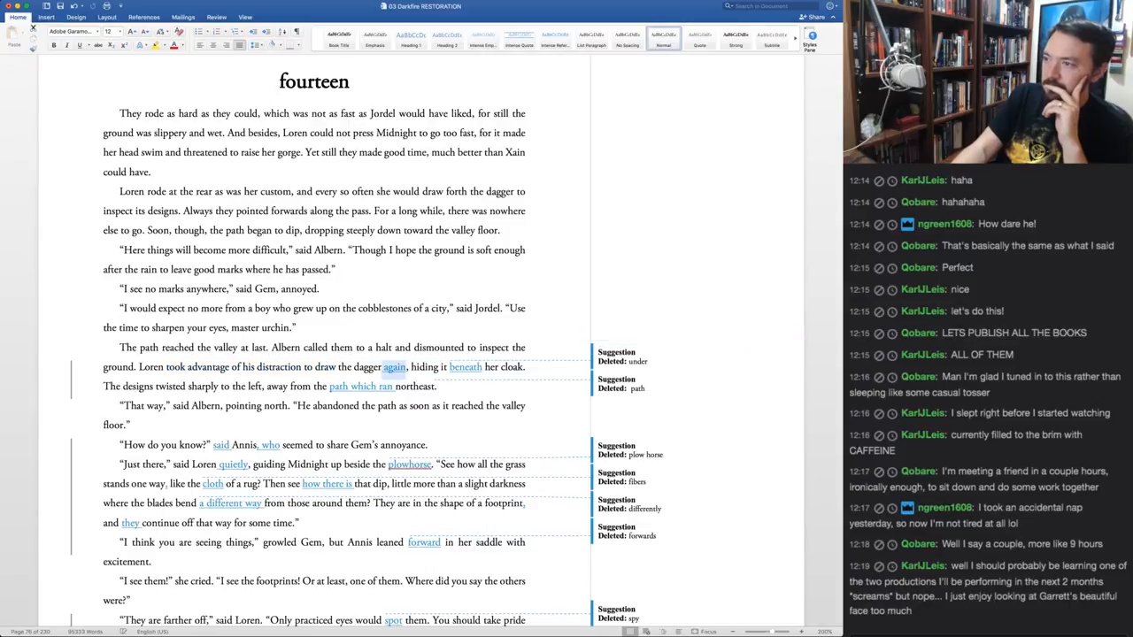
key("alt+a")
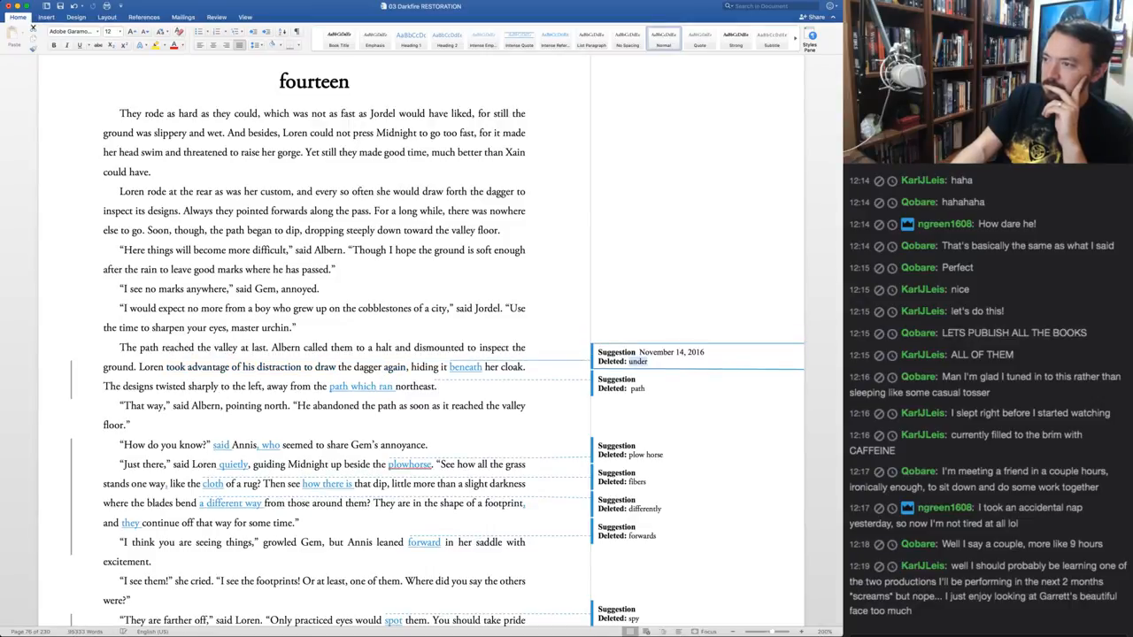
key("alt+a")
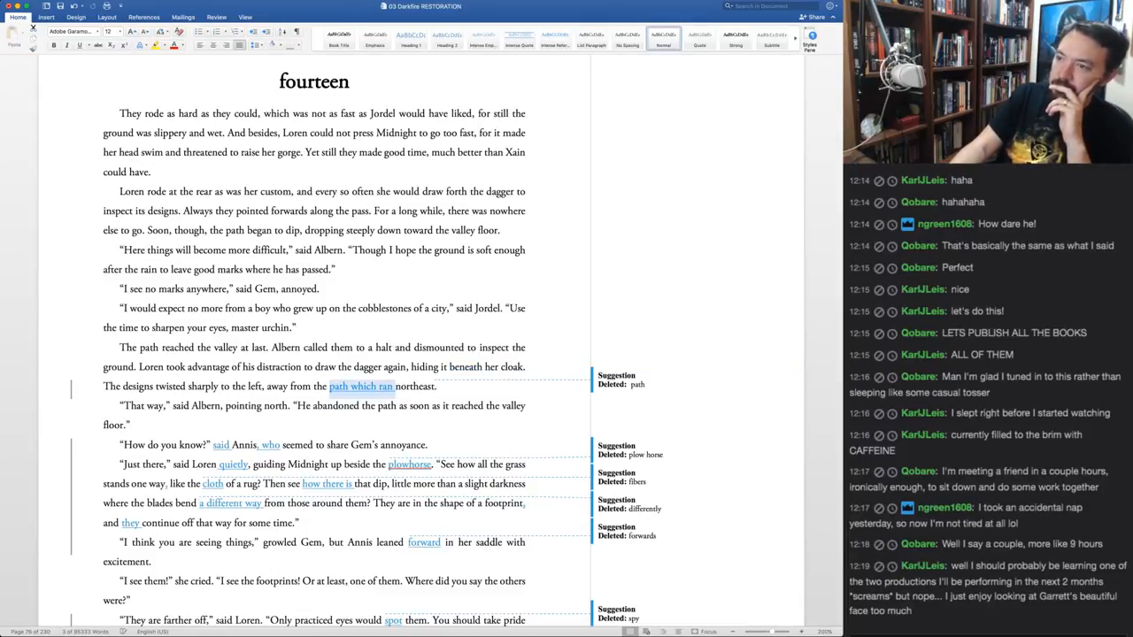
Accept “path which ran” and add a comma so the sentence reads “away from the path, which ran northeast.”
key("alt+a")
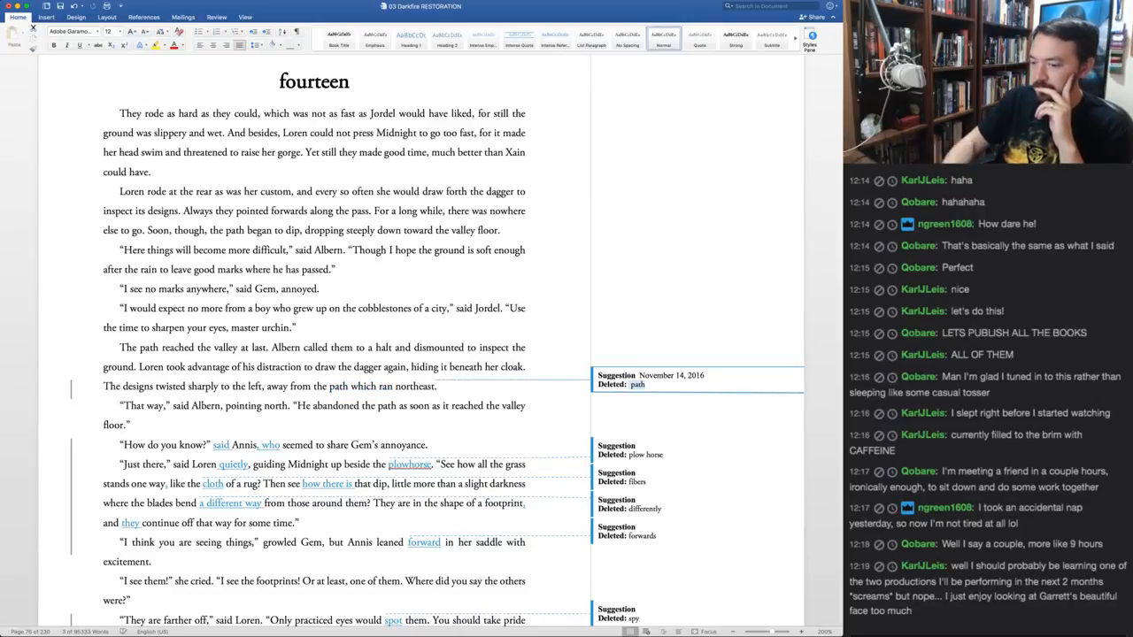
key("Right")
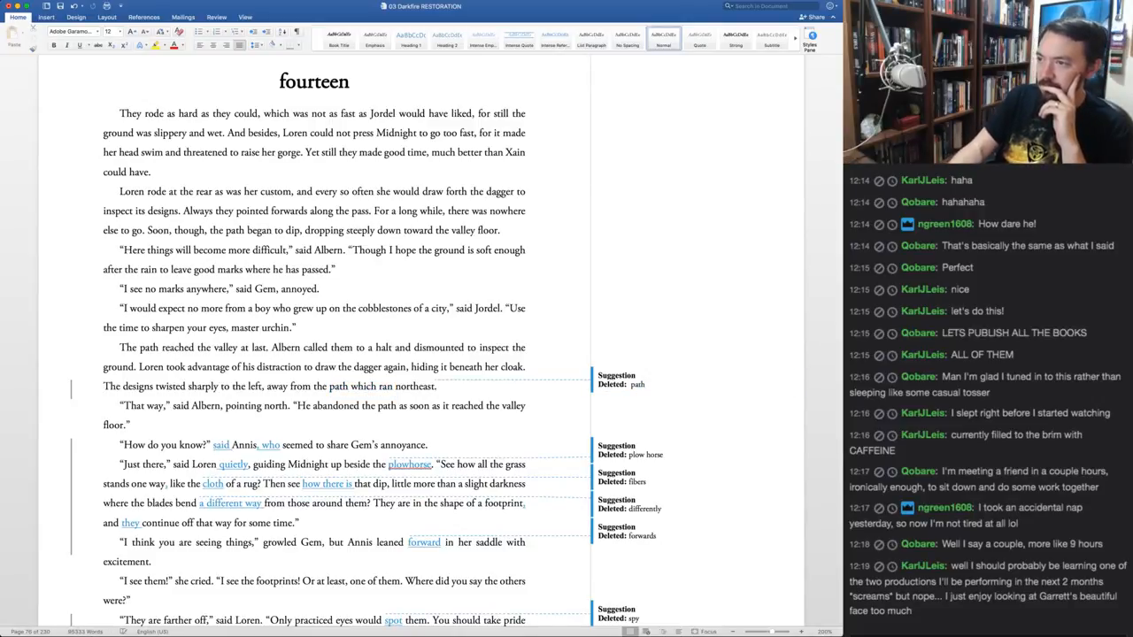
type(",")
Accept the deletion of the old “path” after “northeast” and the edits “said” and “, who” in Annis's line
key("alt+a")
key("alt+a")
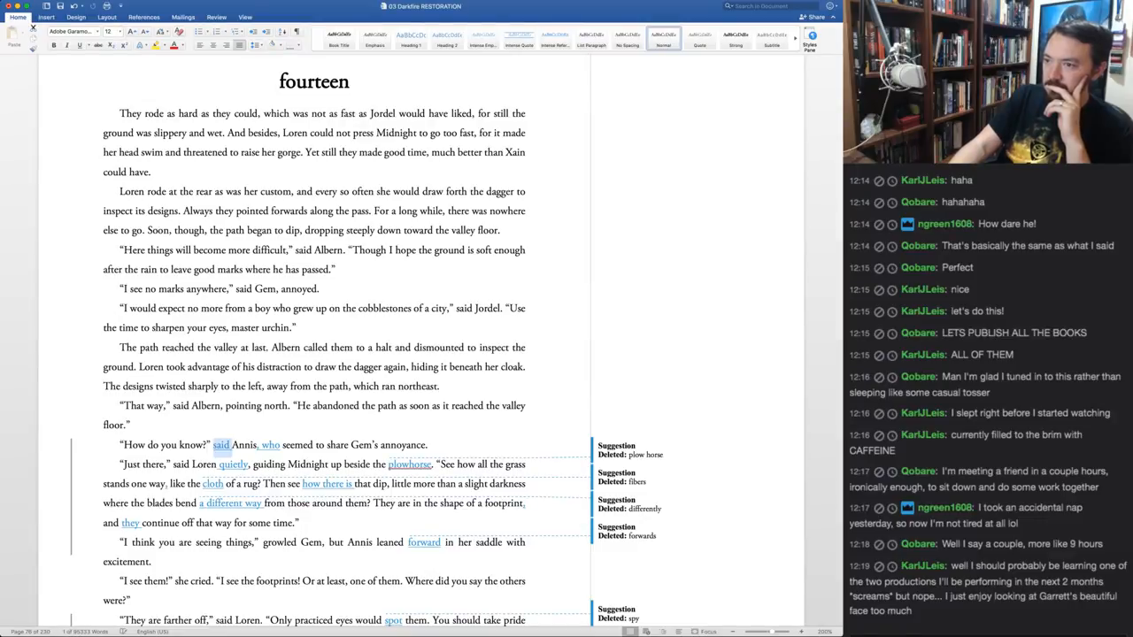
key("alt+a")
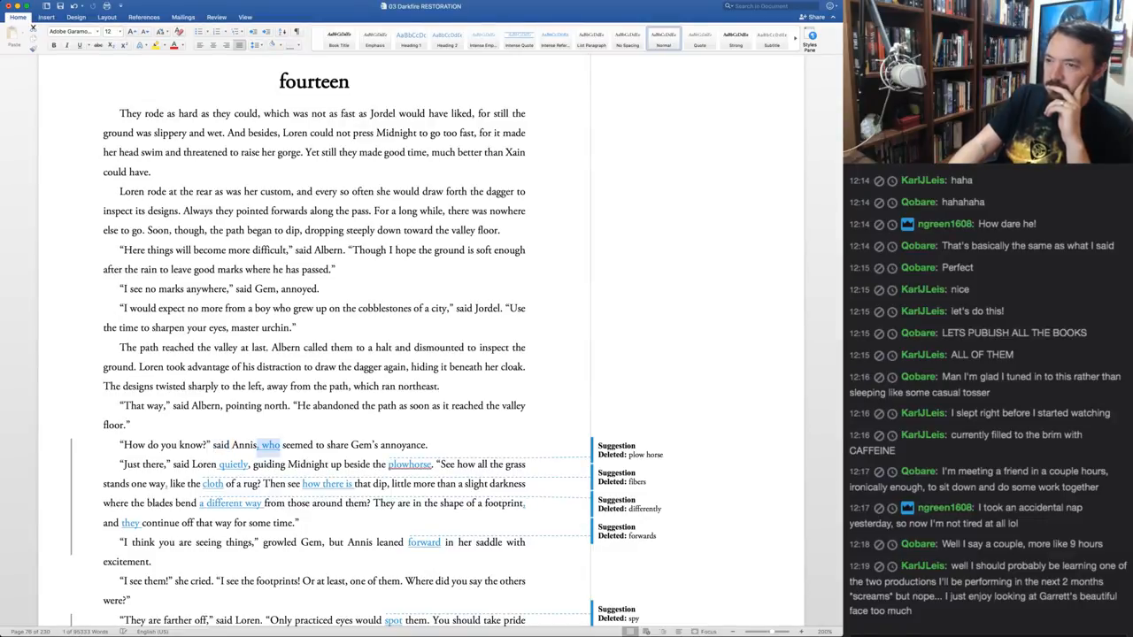
key("alt+a")
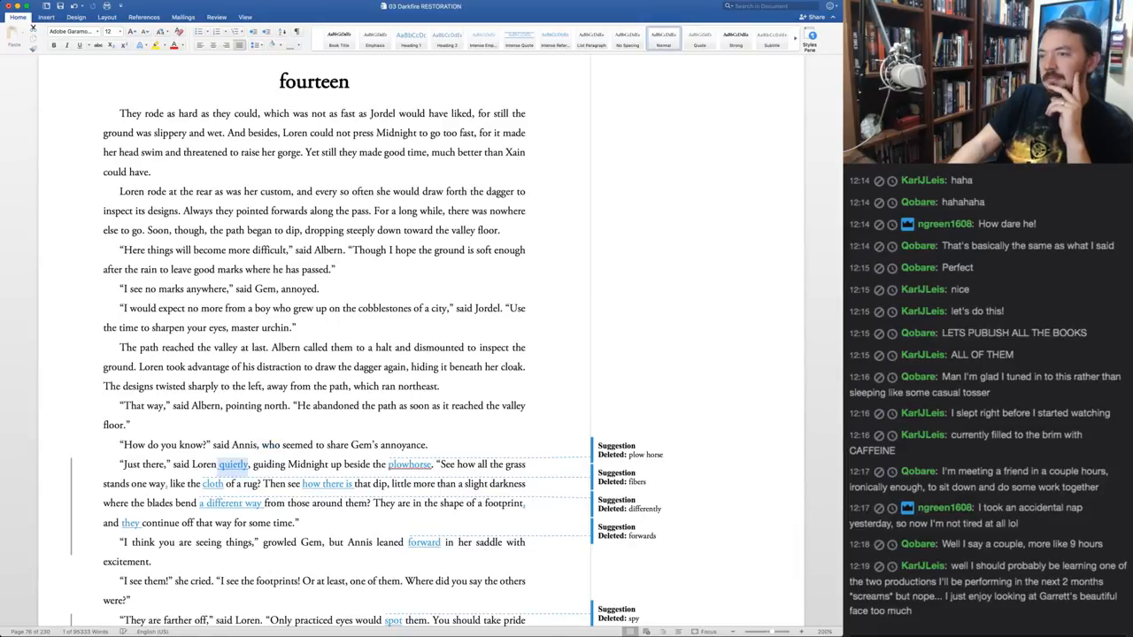
In Loren's tracking speech, reject “quietly” and “how there is,” and restore “plow horse,” “fibers” and “differently.”
key("alt+r")
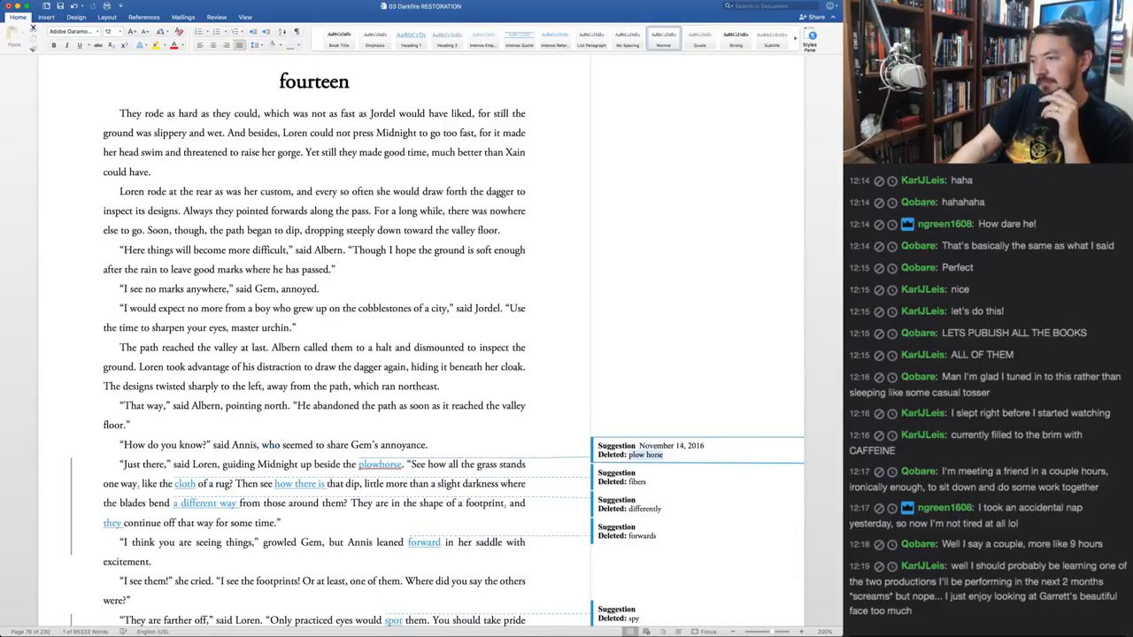
key("alt+r")
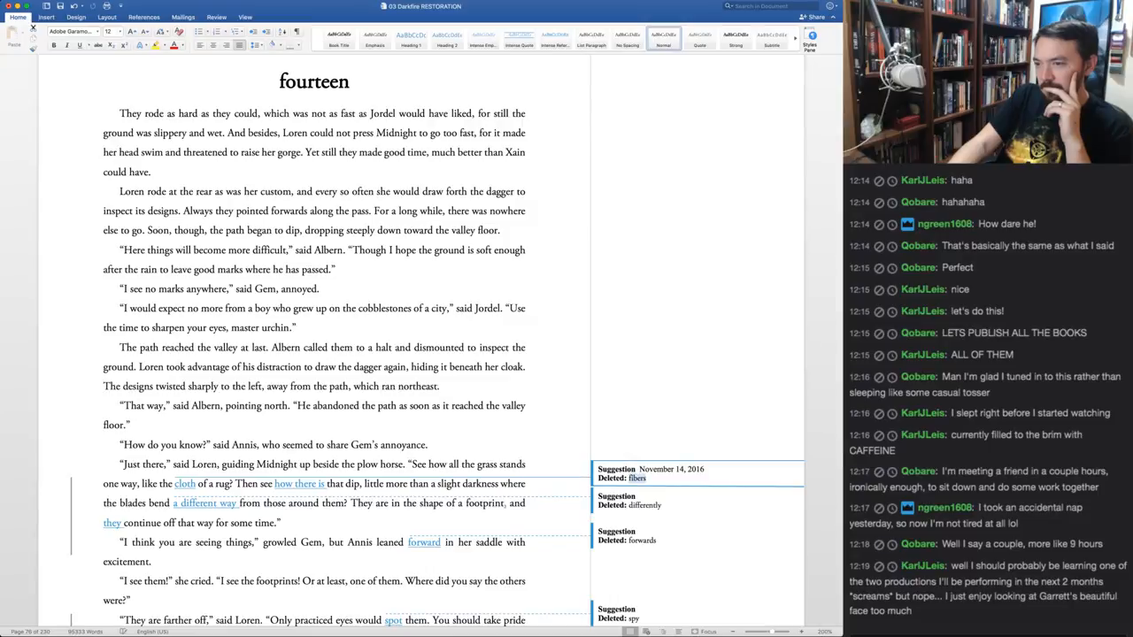
key("super+shift+r")
key("super+shift+r")
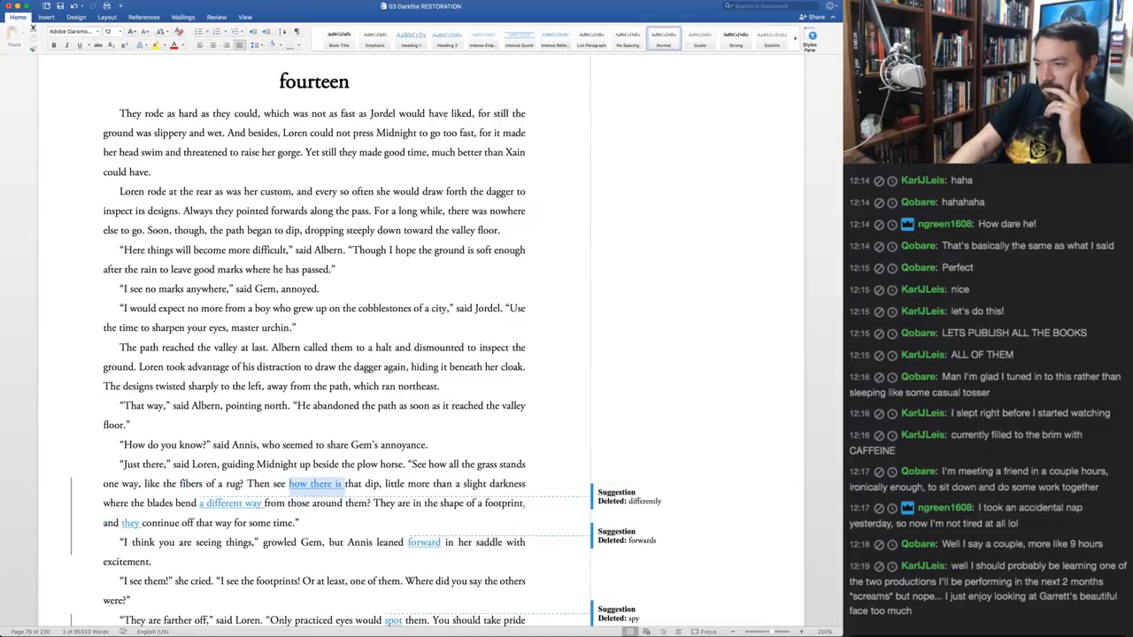
key("super+shift+r")
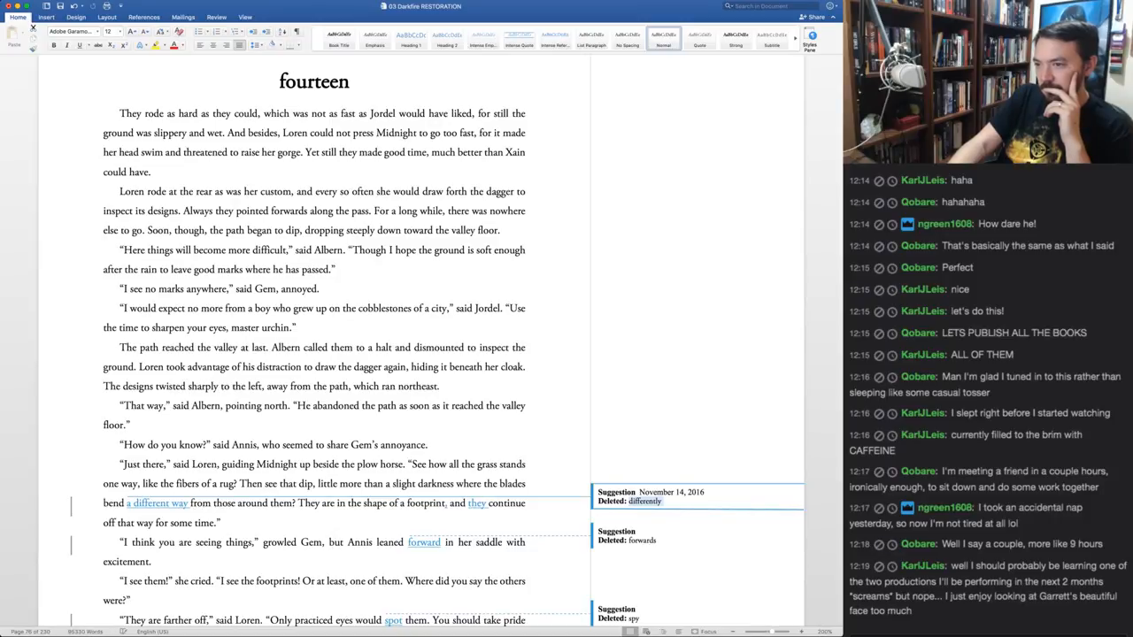
key("super+shift+r")
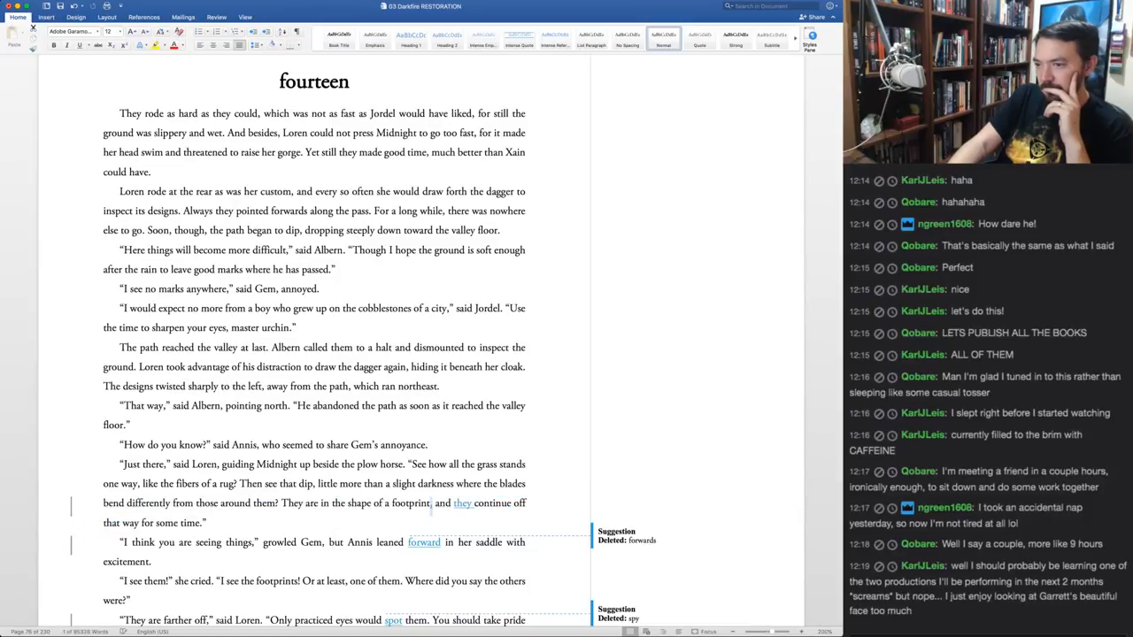
Accept the comma after “footprint” and the added “they,” and restore “forwards” where Annis leans in her saddle
key("super+shift+a")
key("super+shift+a")
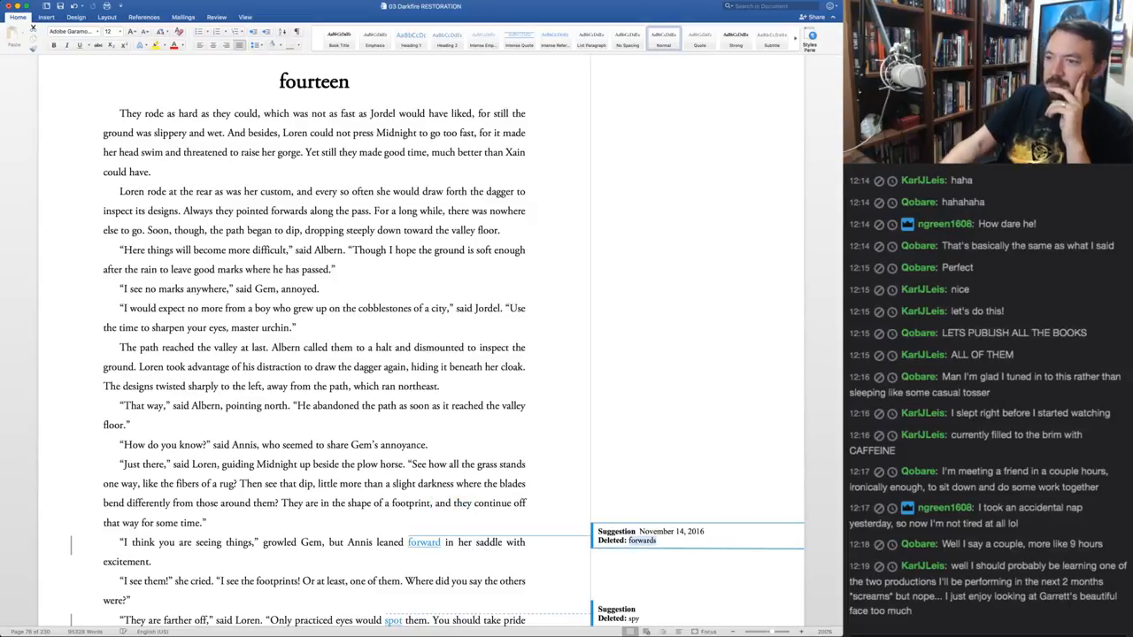
key("super+shift+r")
key("super+shift+r")
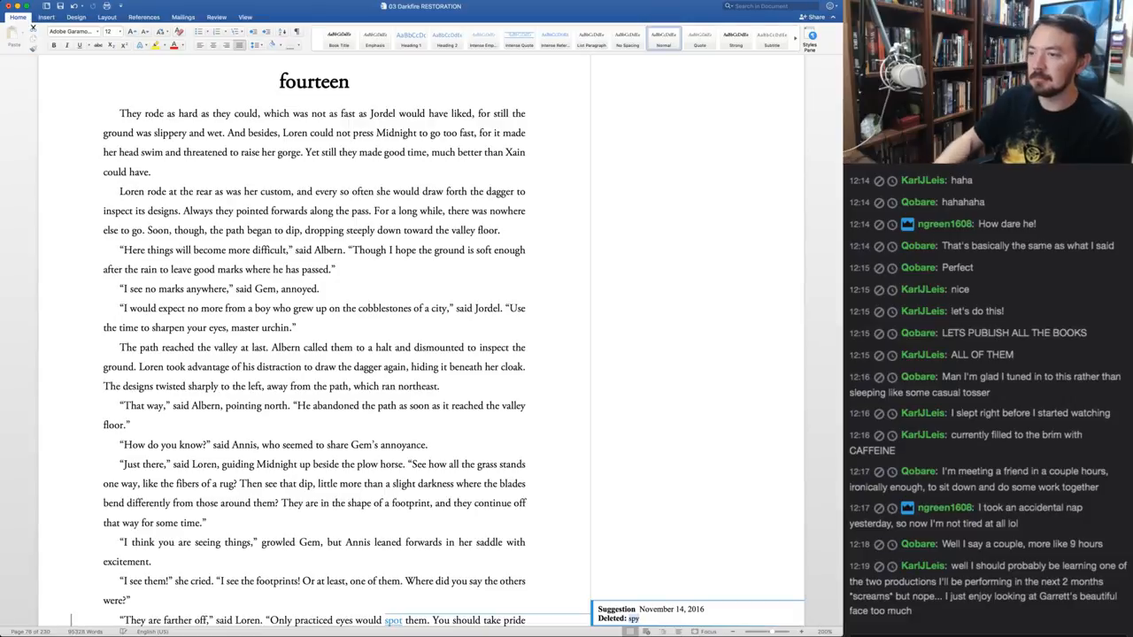
End Gem's line at “growled Gem.” and start a new paragraph “But Annis leaned forwards…,” joining it with her “I see them!” dialogue
left_click(323, 543)
left_click_drag(322, 543, 331, 543)
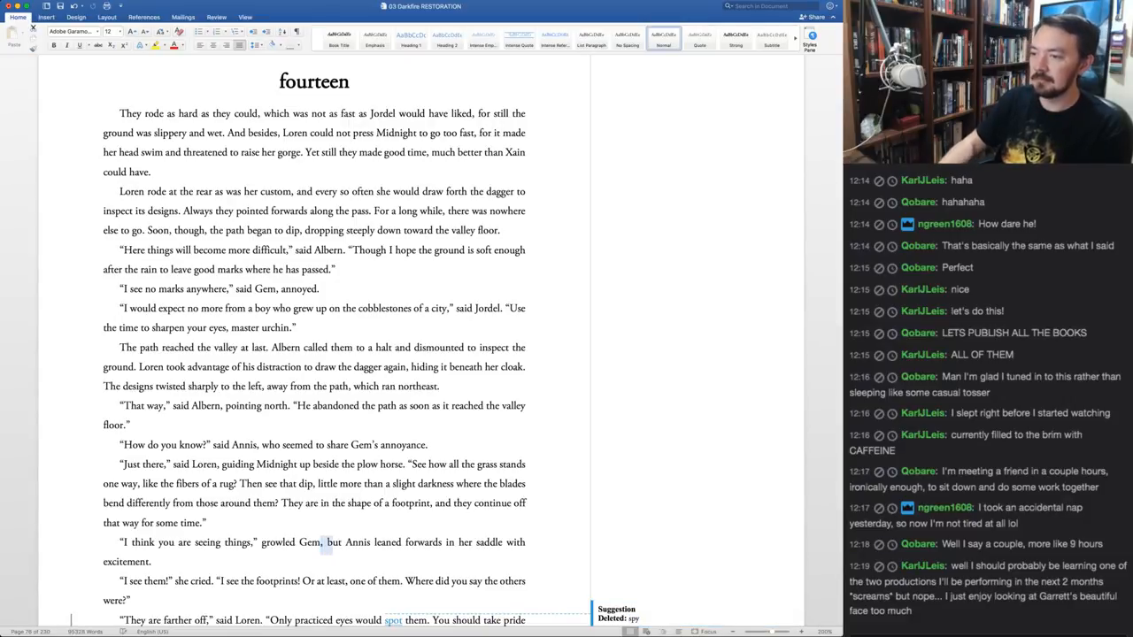
type(". B")
key("Left")
key("Return")
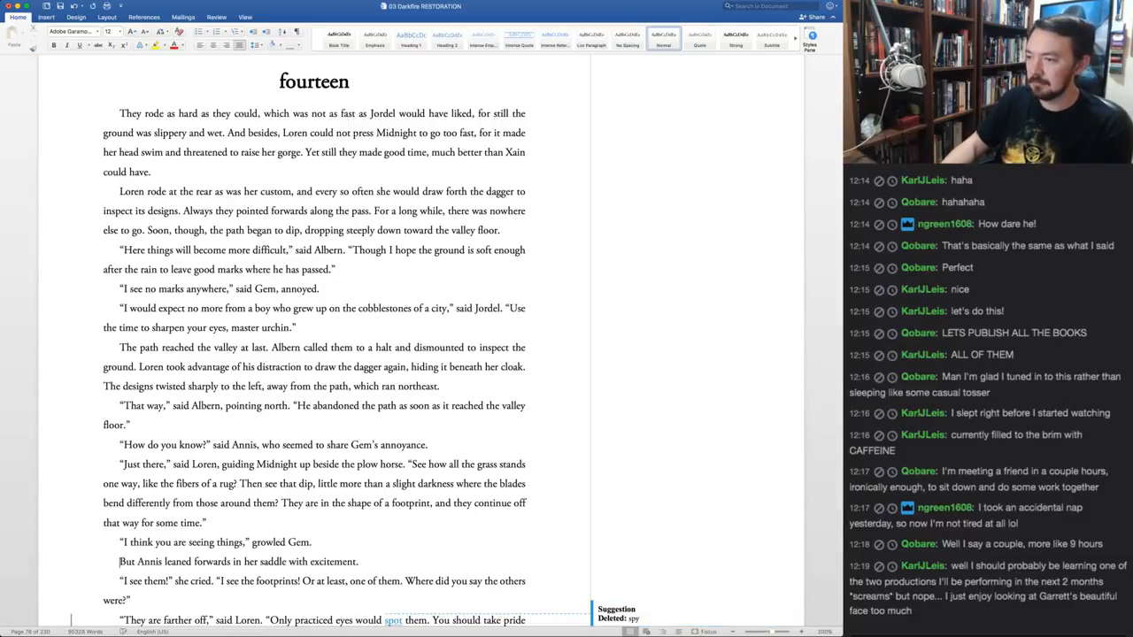
key("Delete")
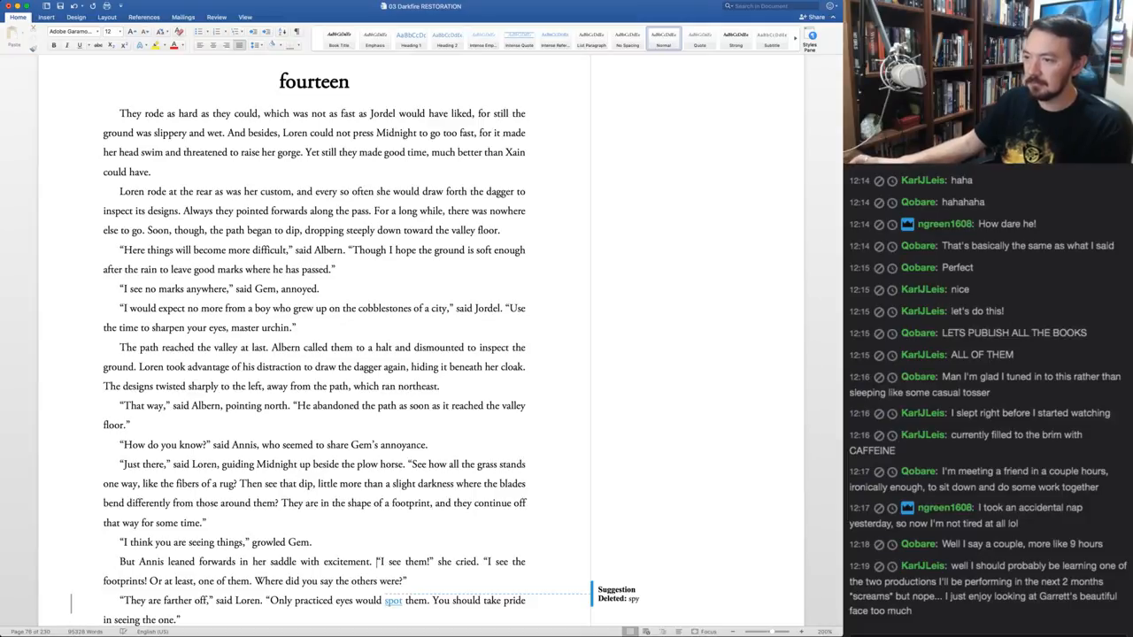
Accept the replacement of “spy” with “spot” in Loren's line about practiced eyes
scroll(420, 354, "down", 5)
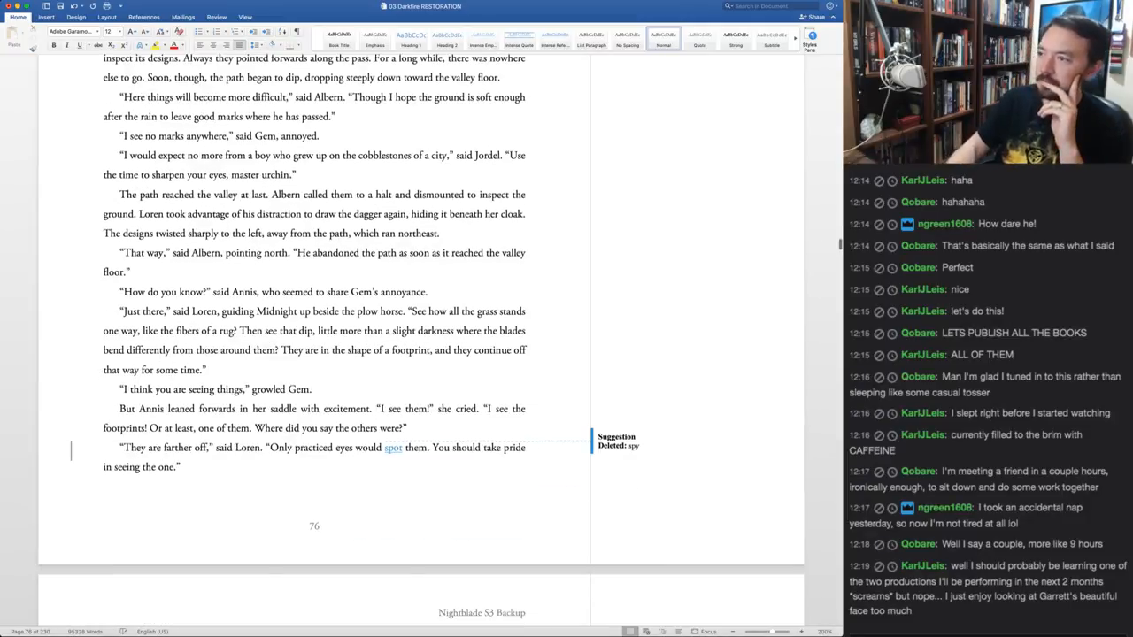
left_click(633, 356)
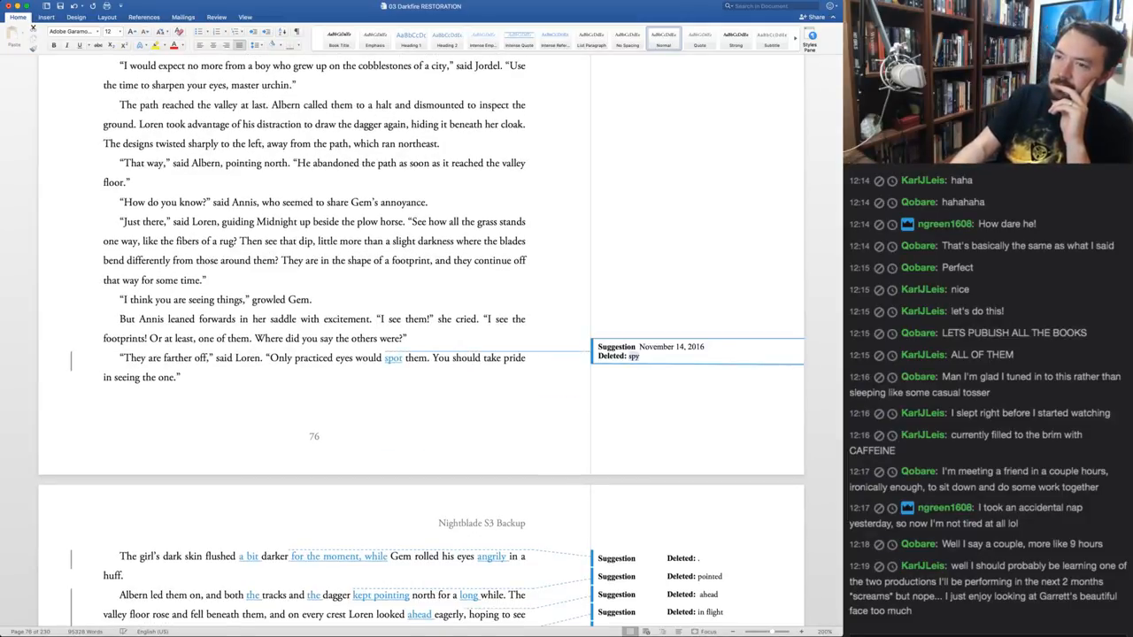
key("super+shift+a")
key("super+shift+a")
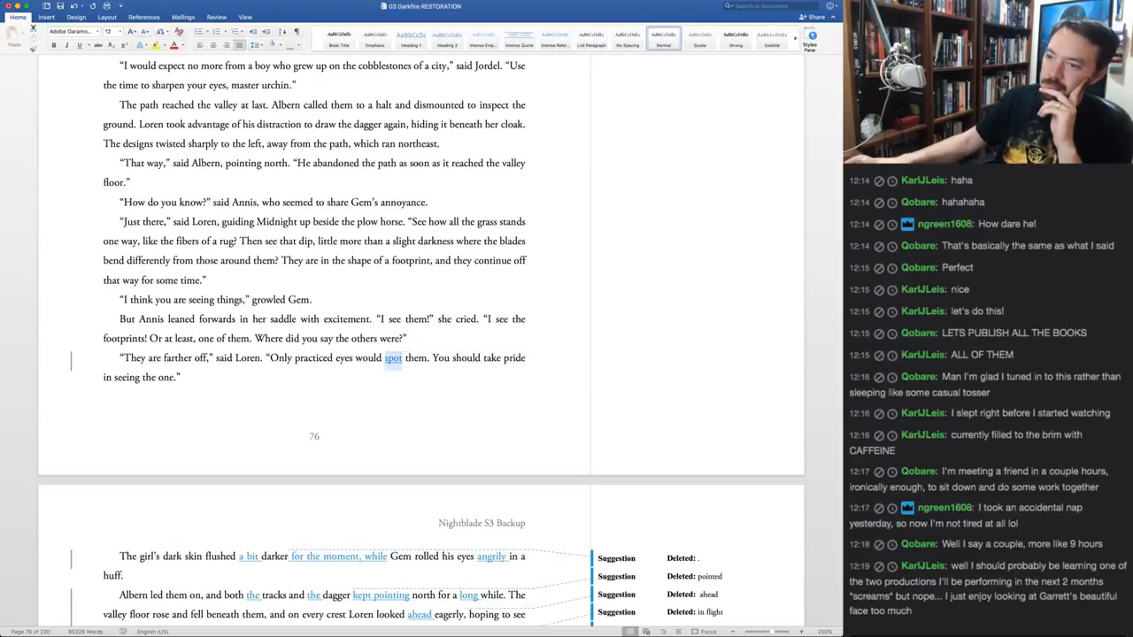
In the sentence about the girl flushing, accept “a bit” and “for the moment, while,” and reject “angrily.”
scroll(420, 354, "down", 6)
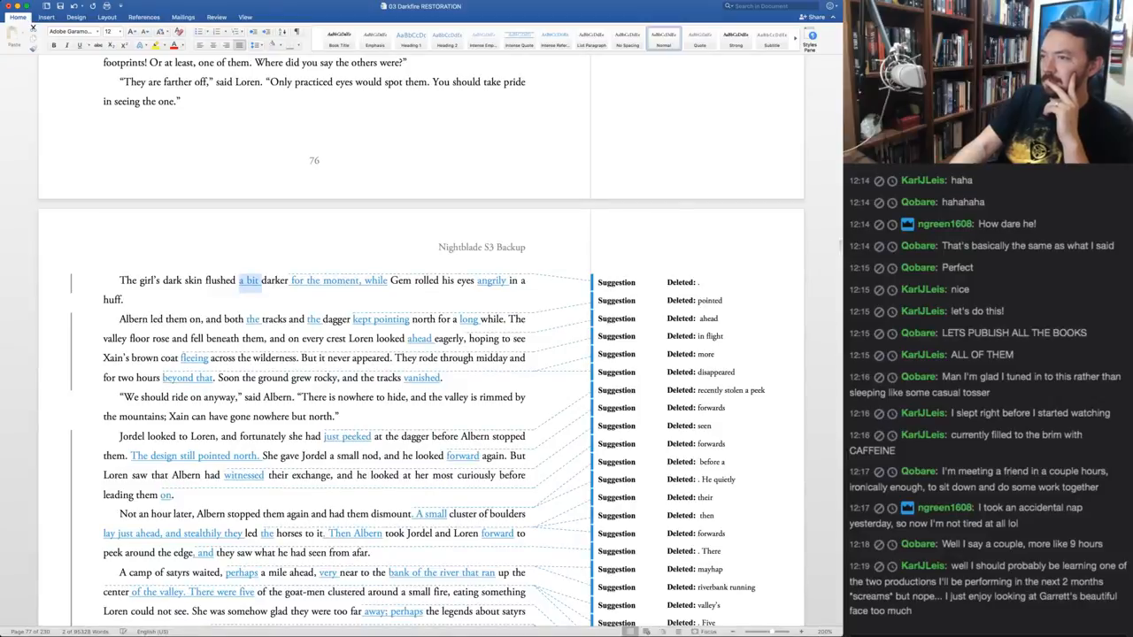
key("super+shift+a")
key("super+shift+a")
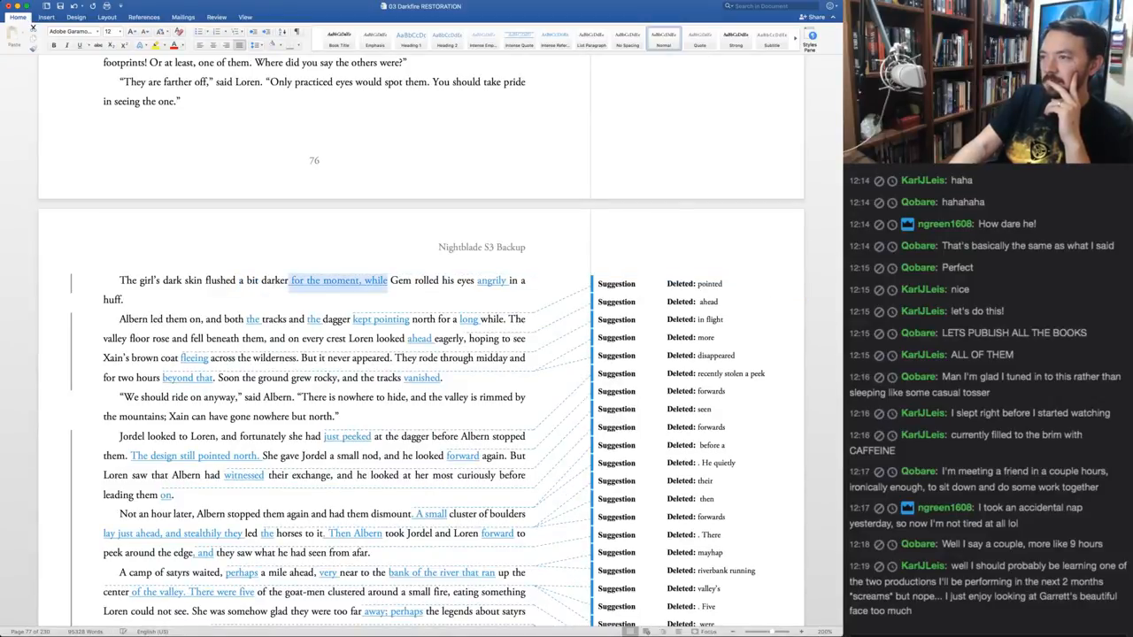
key("super+shift+a")
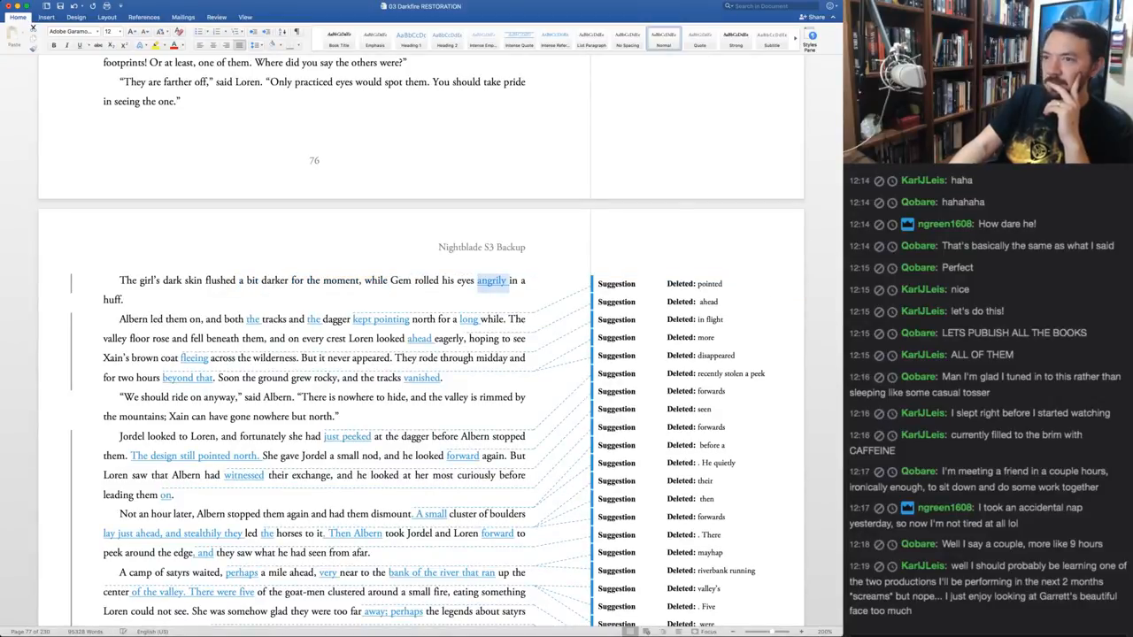
key("super+shift+r")
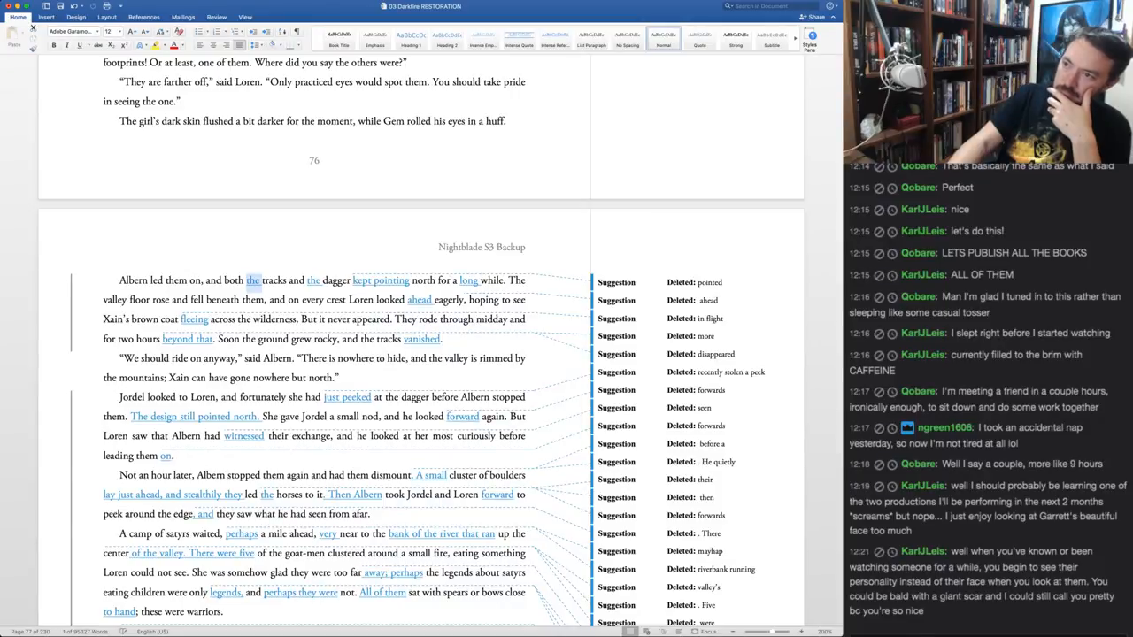
In the “Albern led them on” paragraph, accept both “the” additions, “long,” “ahead” and “fleeing,” and restore “pointed.”
key("ctrl+a")
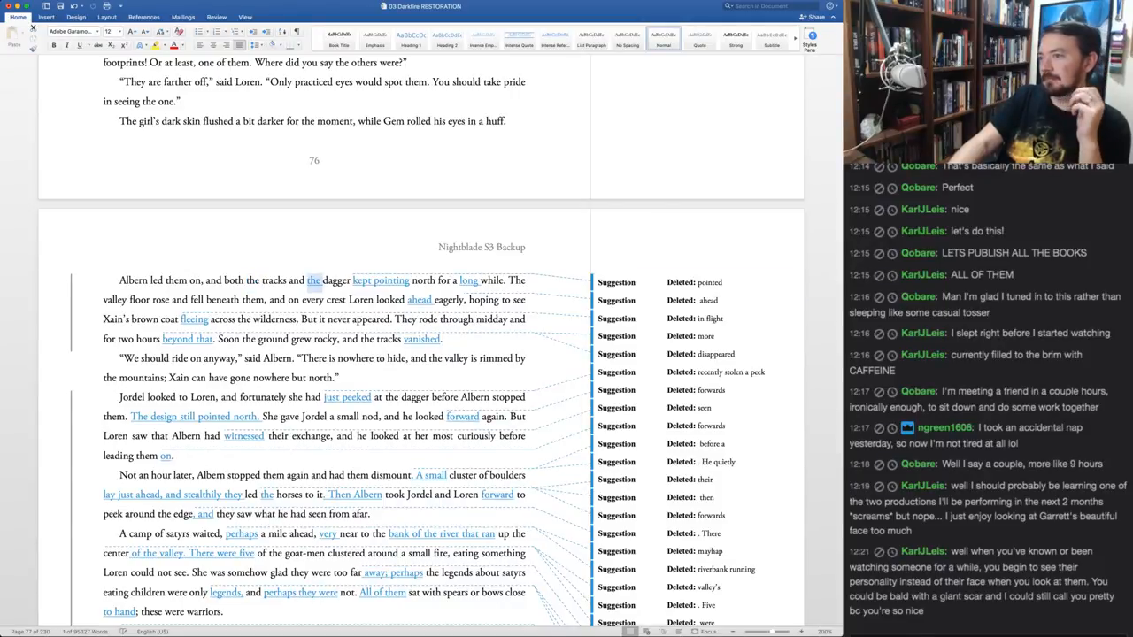
key("ctrl+a")
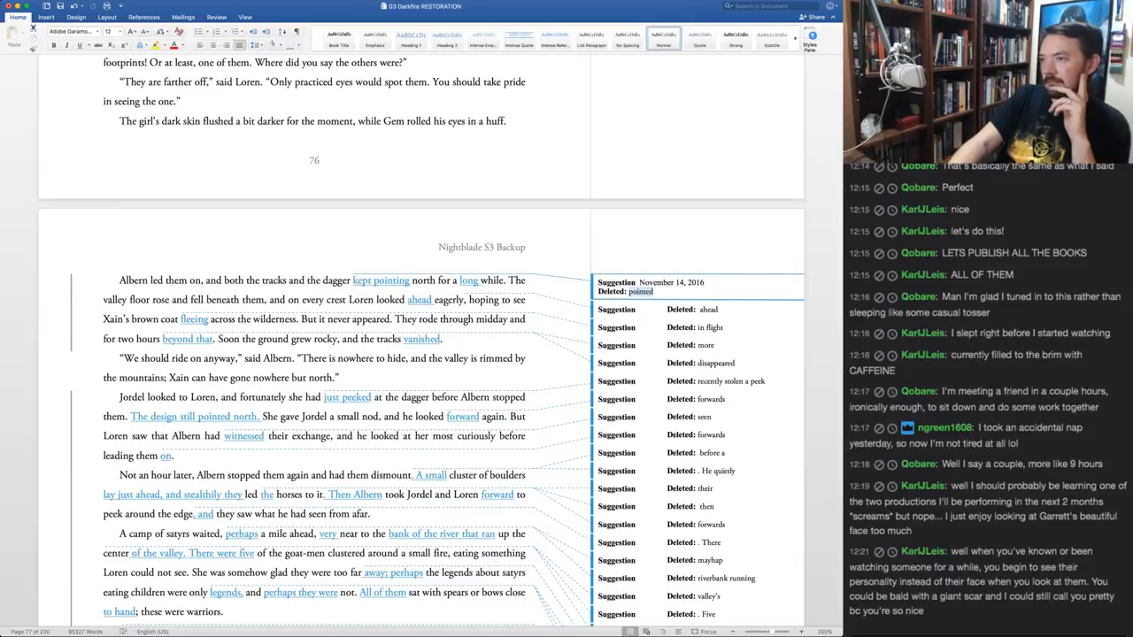
key("ctrl+r")
key("ctrl+r")
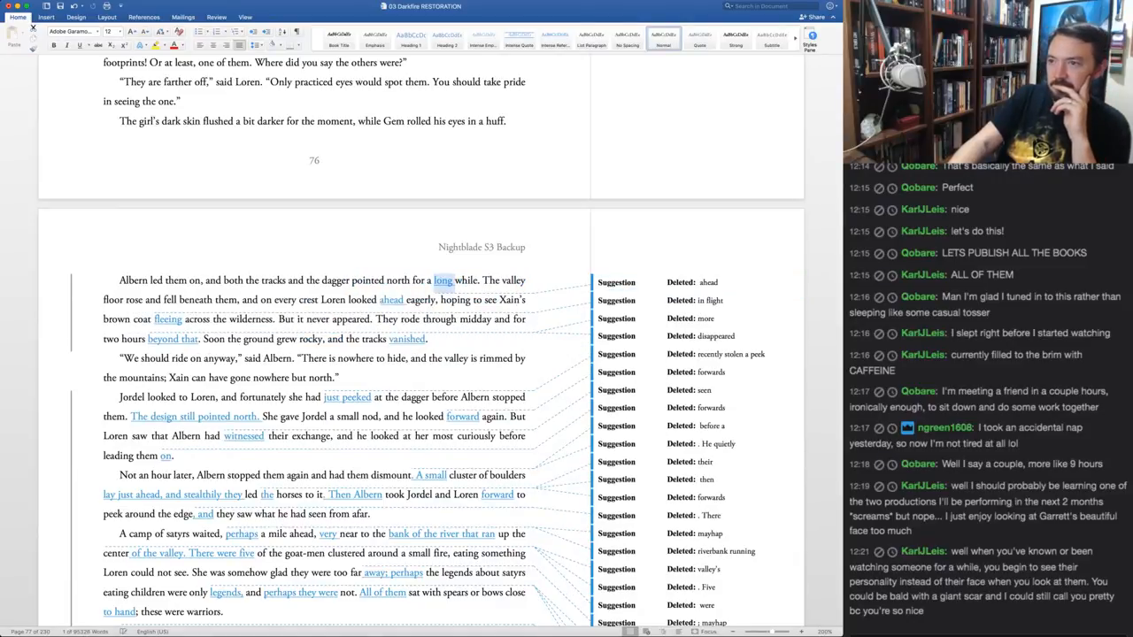
key("ctrl+a")
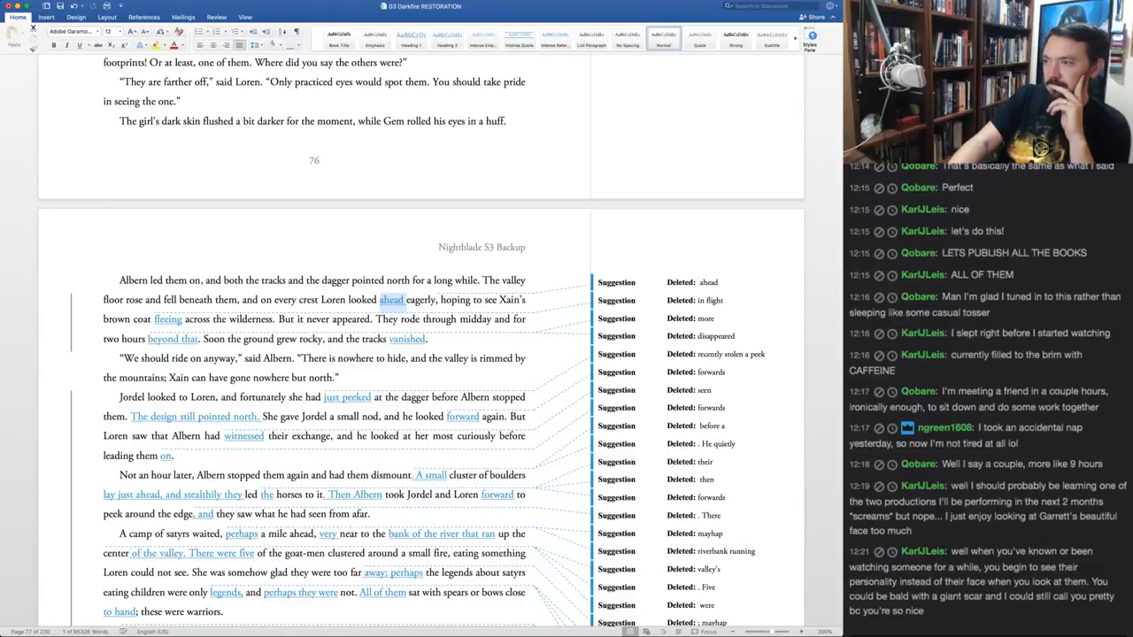
key("ctrl+a")
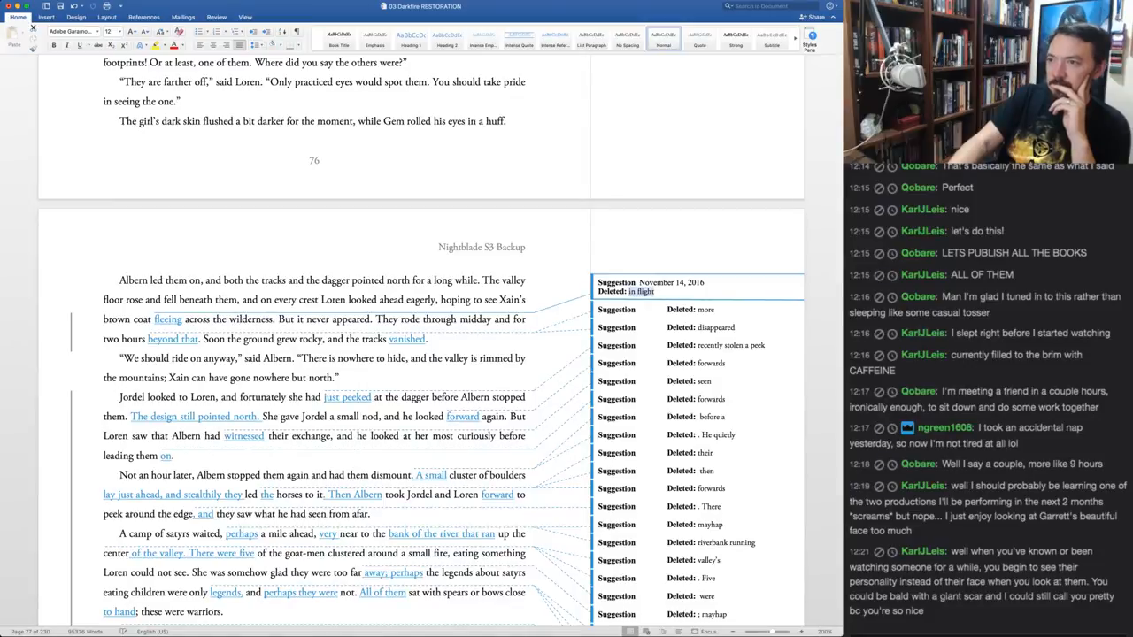
key("ctrl+a")
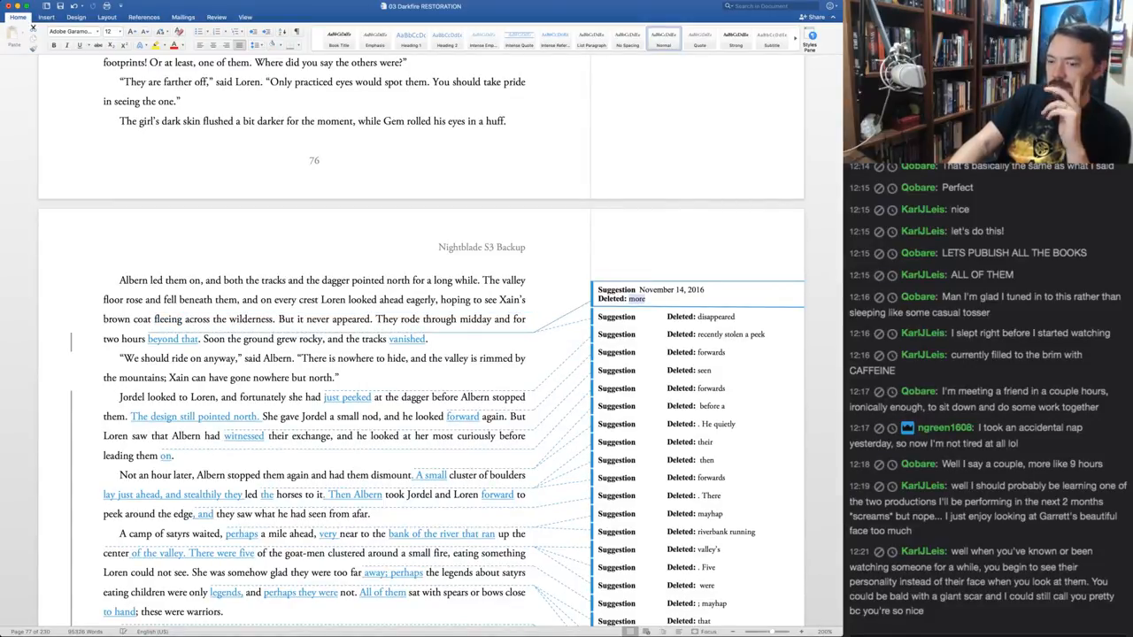
key("ctrl+r")
key("ctrl+r")
key("super+z")
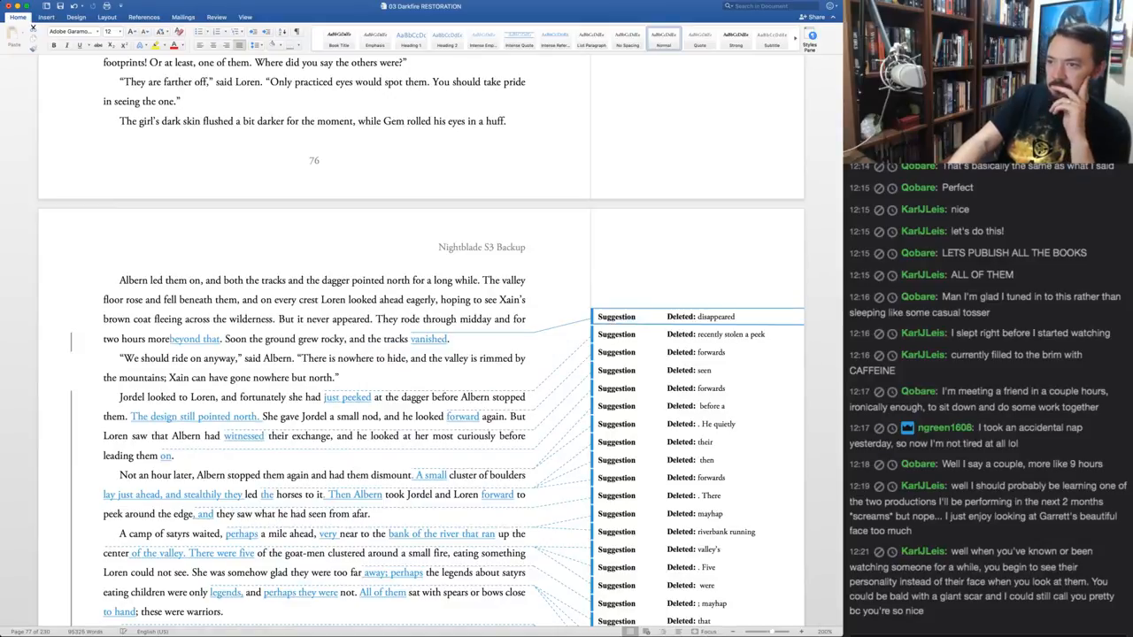
key("super+z")
Accept “beyond that” after “two hours” and “vanished” for the tracks on rocky ground
key("ctrl+a")
key("ctrl+a")
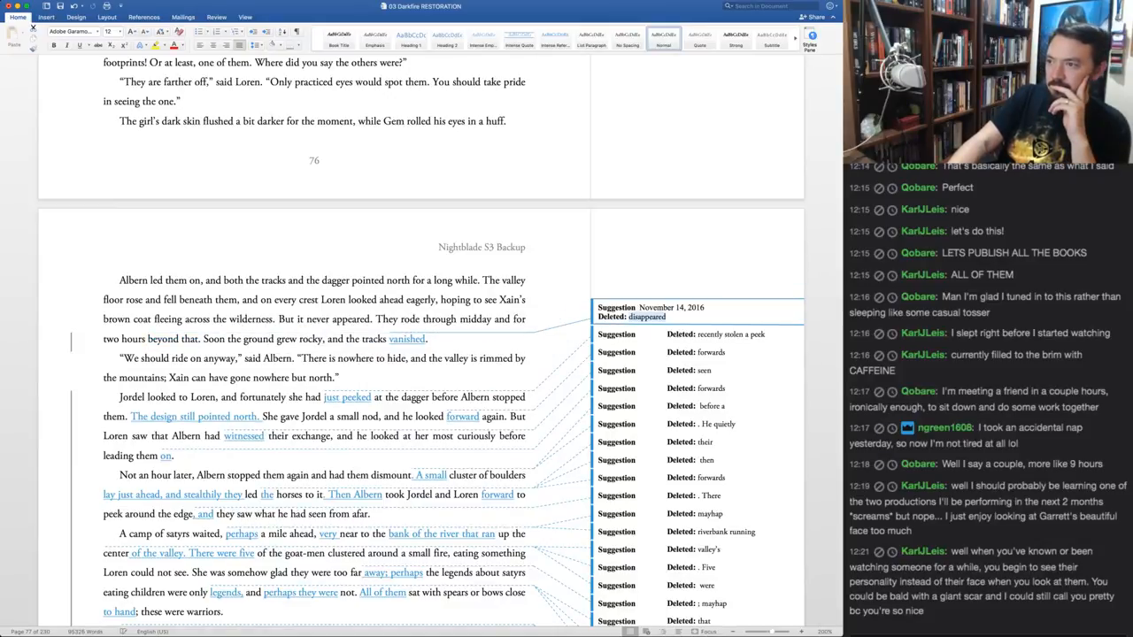
key("ctrl+a")
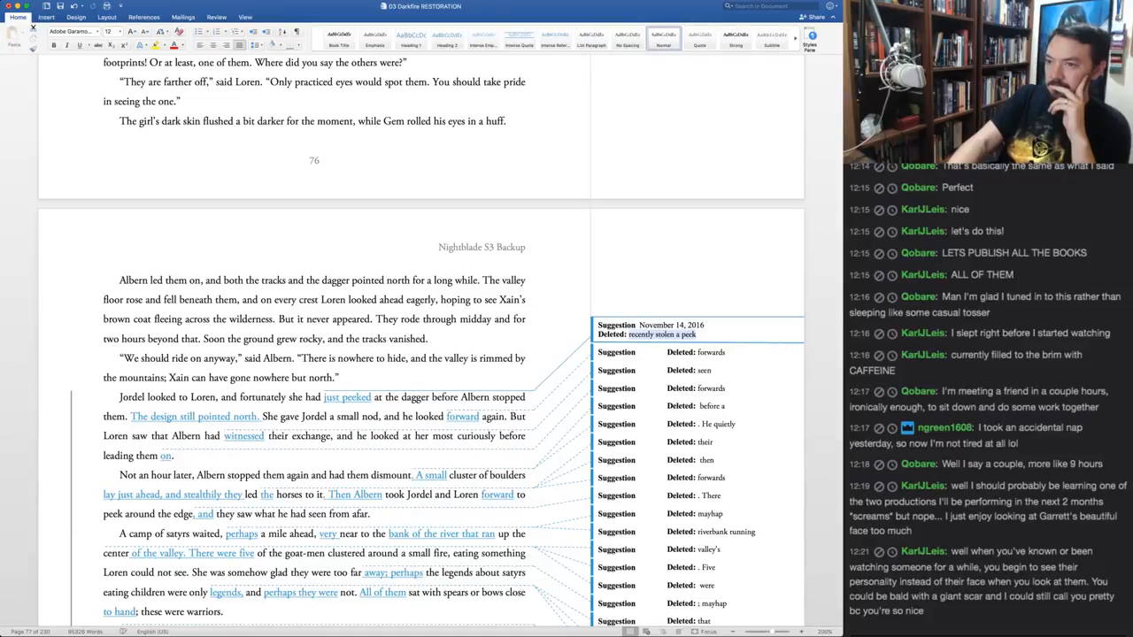
In the “Jordel looked to Loren” paragraph, accept “just peeked,” “The design still pointed north,” “witnessed” and “on,” and restore “forwards.”
key("ctrl+a")
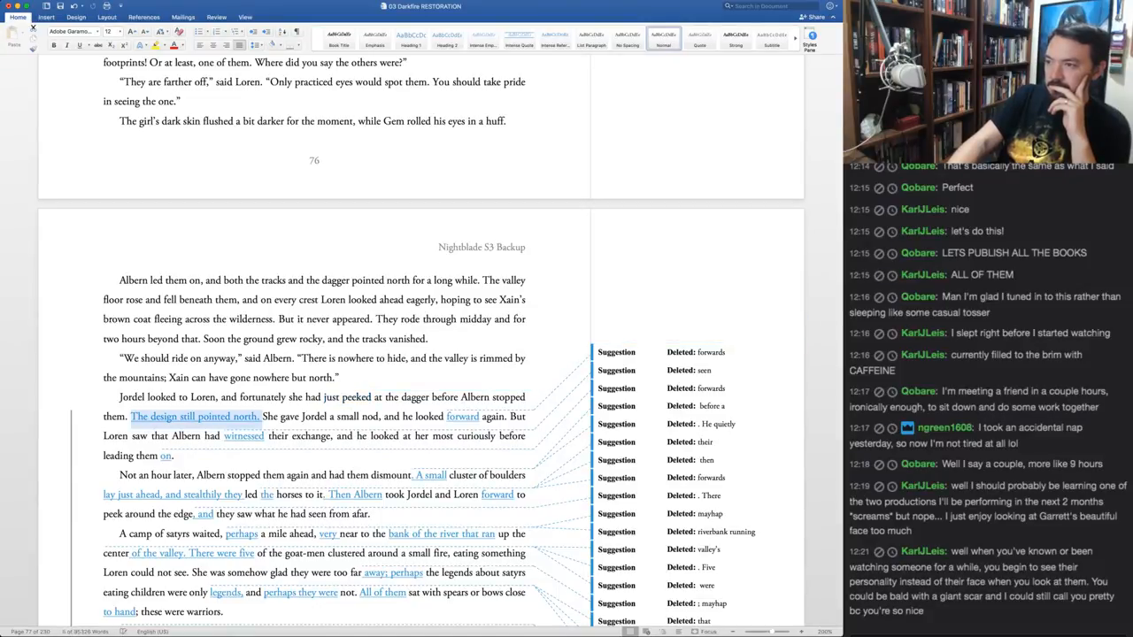
key("ctrl+a")
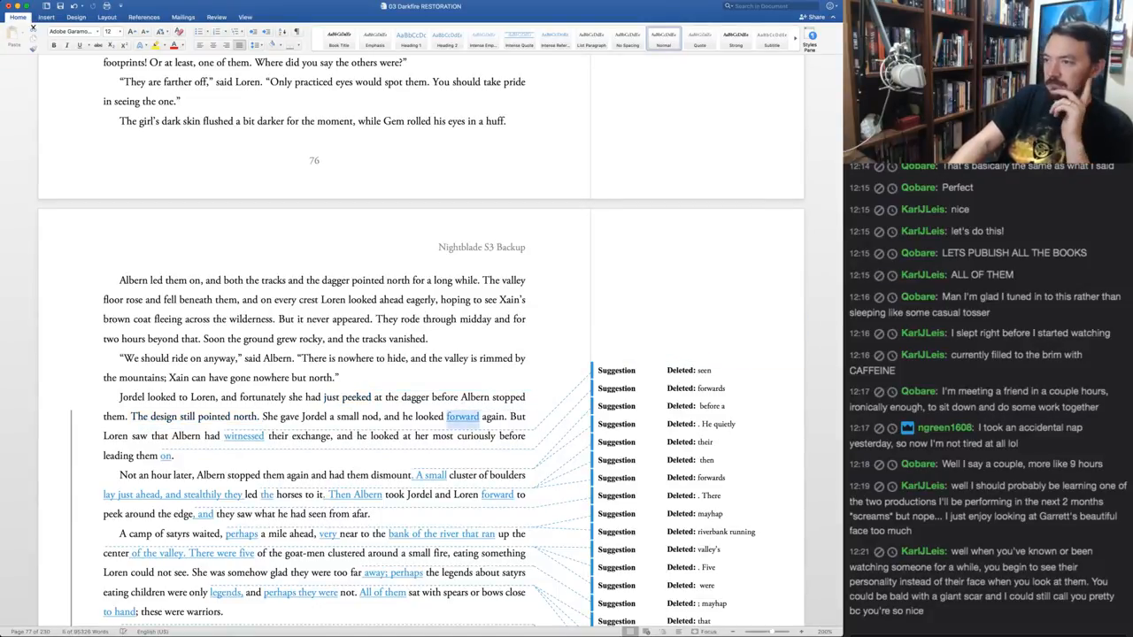
key("ctrl+a")
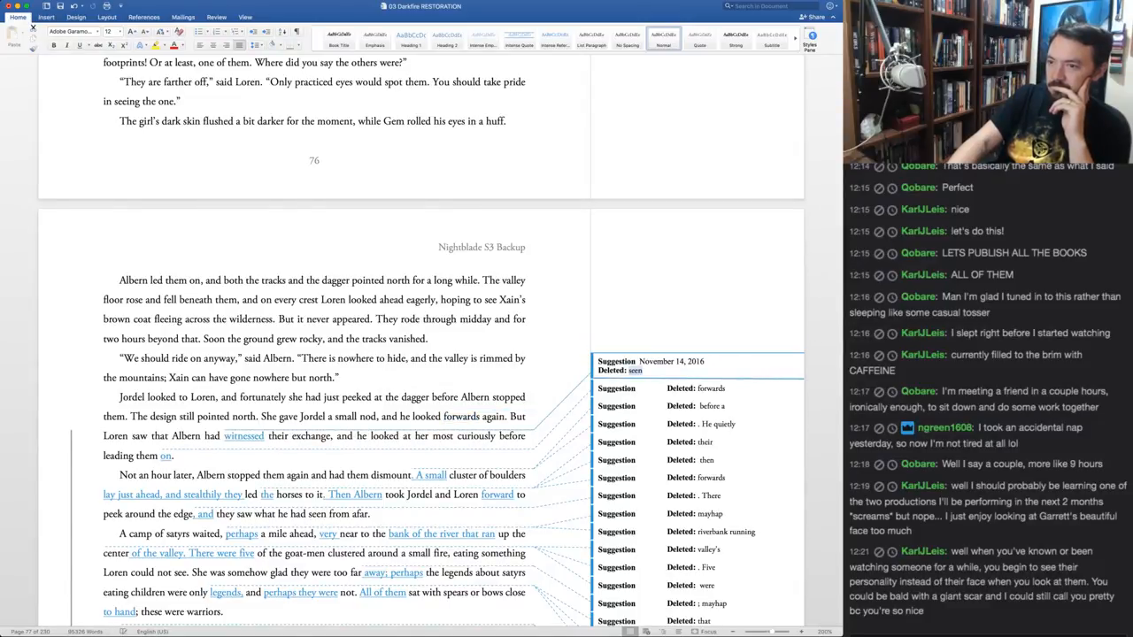
key("ctrl+a")
key("ctrl+a")
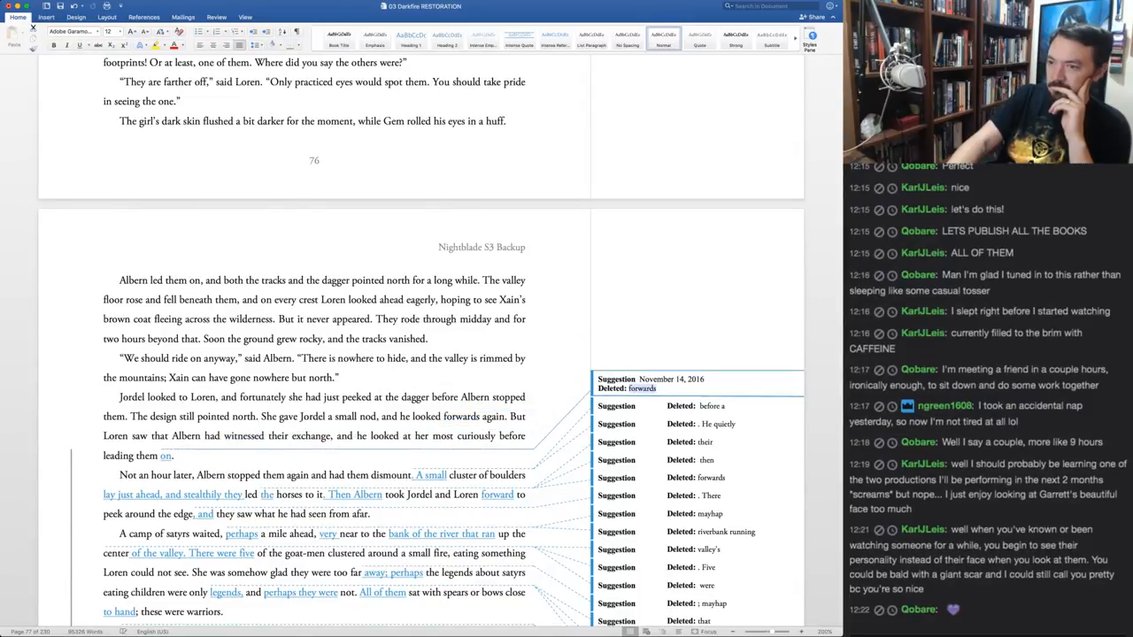
key("ctrl+a")
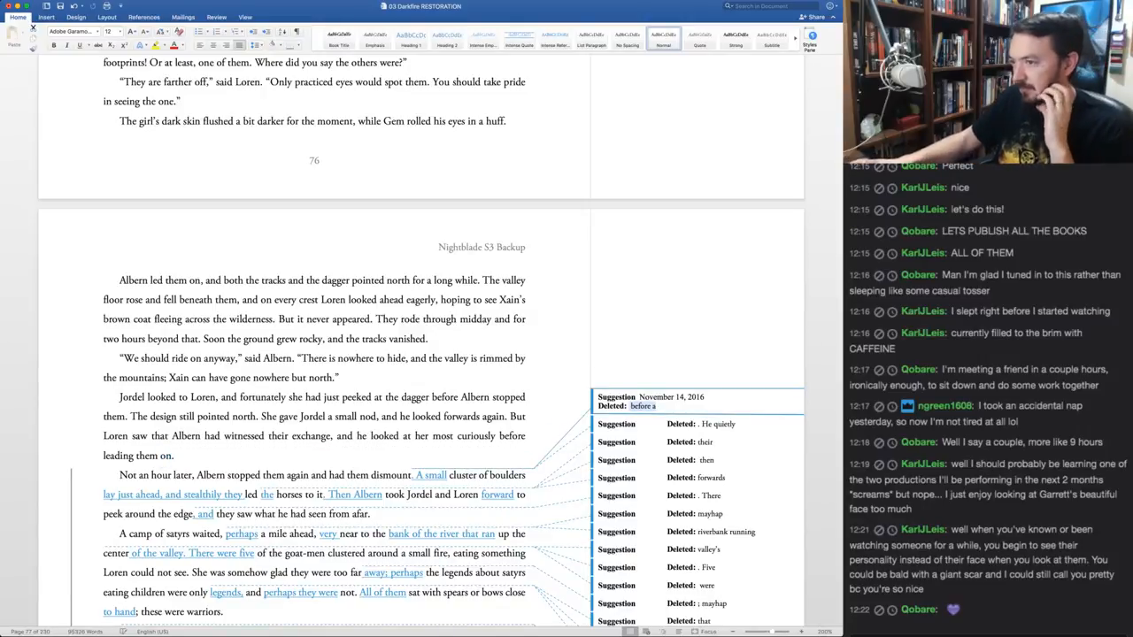
In the “Not an hour later” paragraph, delete “them” after “Albern stopped” and accept the sentence break with “A small” before “cluster of boulders.”
scroll(421, 354, "down", 5)
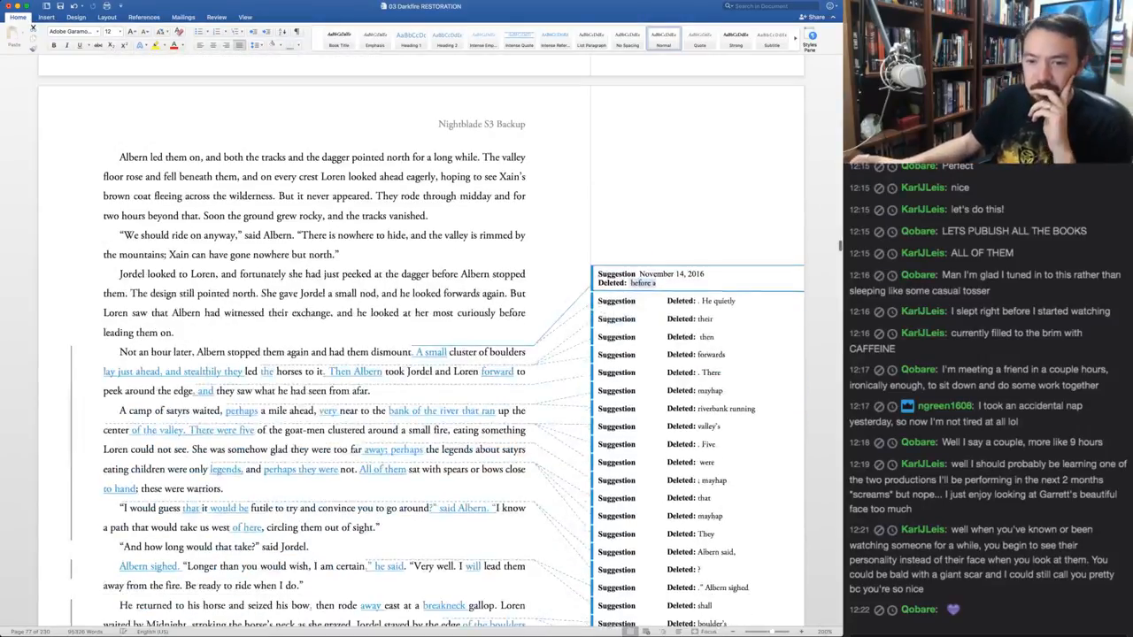
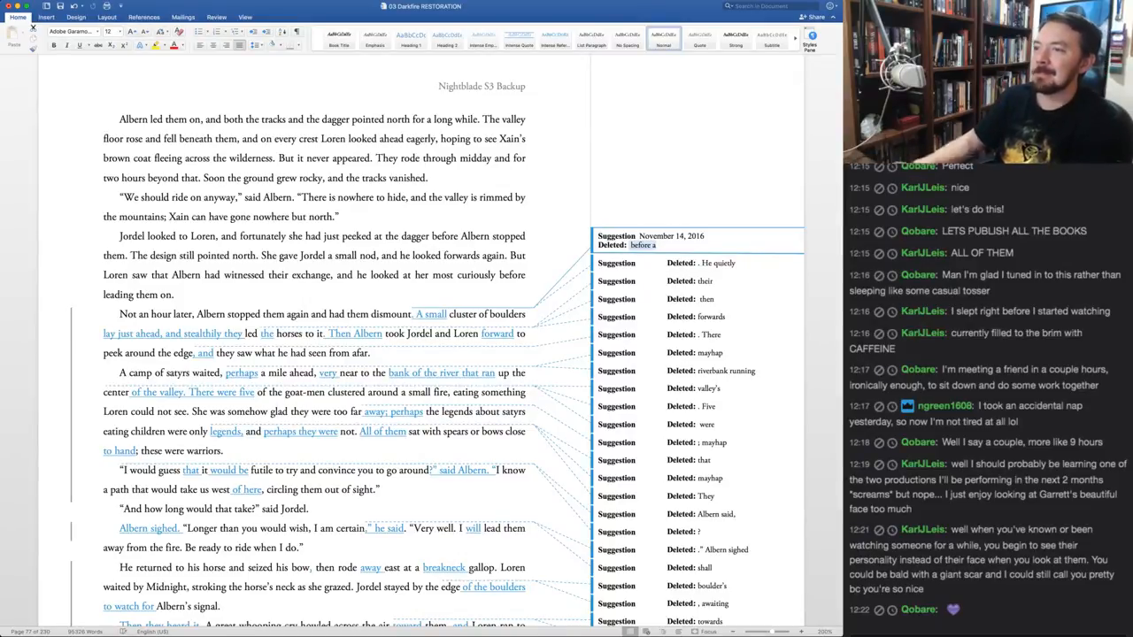
left_click(265, 315)
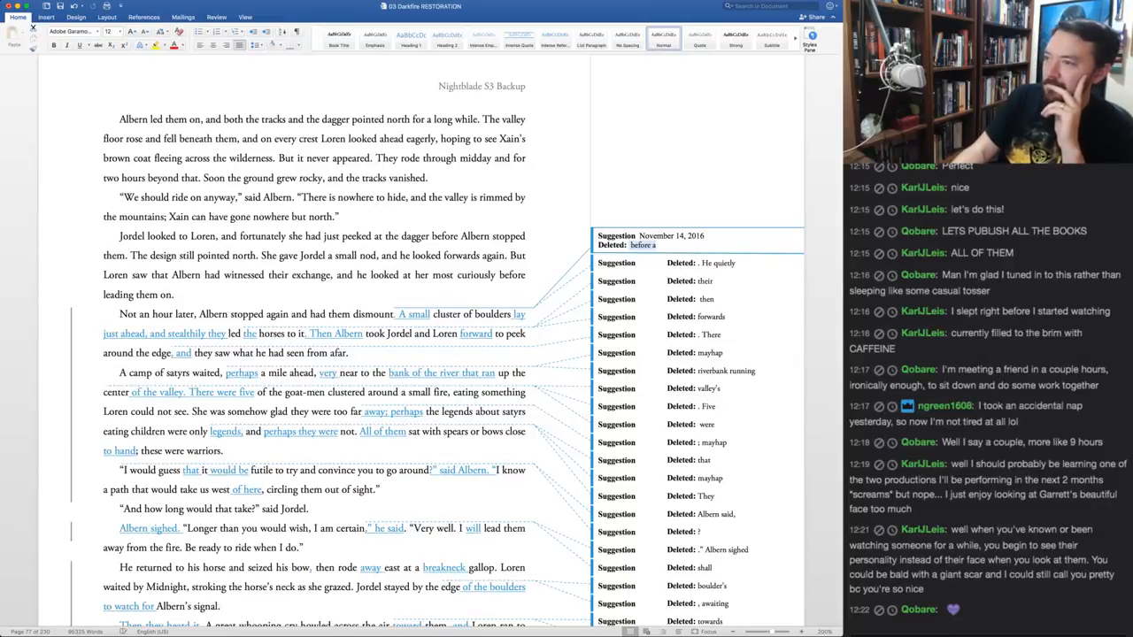
key("super+shift+a")
key("super+shift+a")
key("super+shift+a")
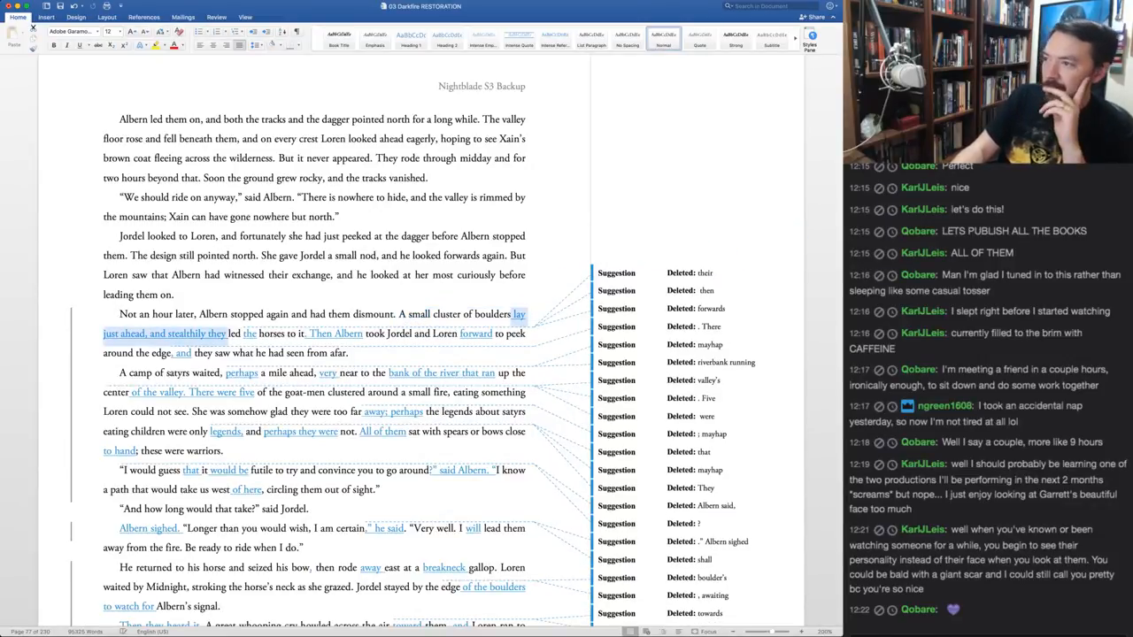
In the “Not an hour later” paragraph, accept “lay just ahead, and stealthily they” and restore “their” before “horses.”
key("super+z")
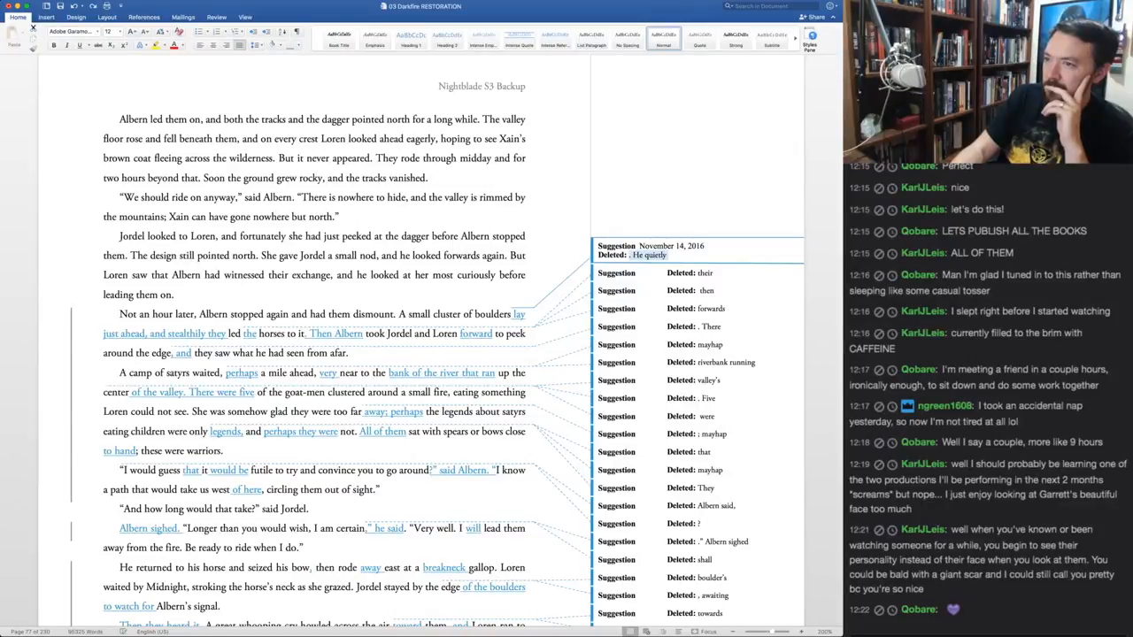
key("super+shift+a")
key("super+shift+a")
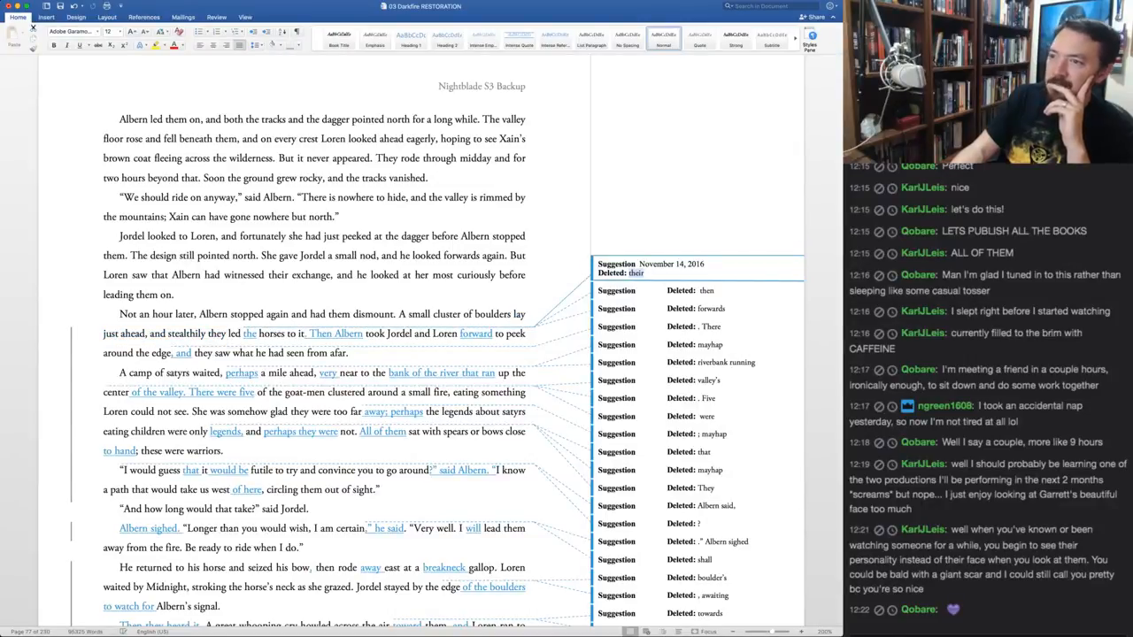
key("super+shift+r")
key("super+shift+r")
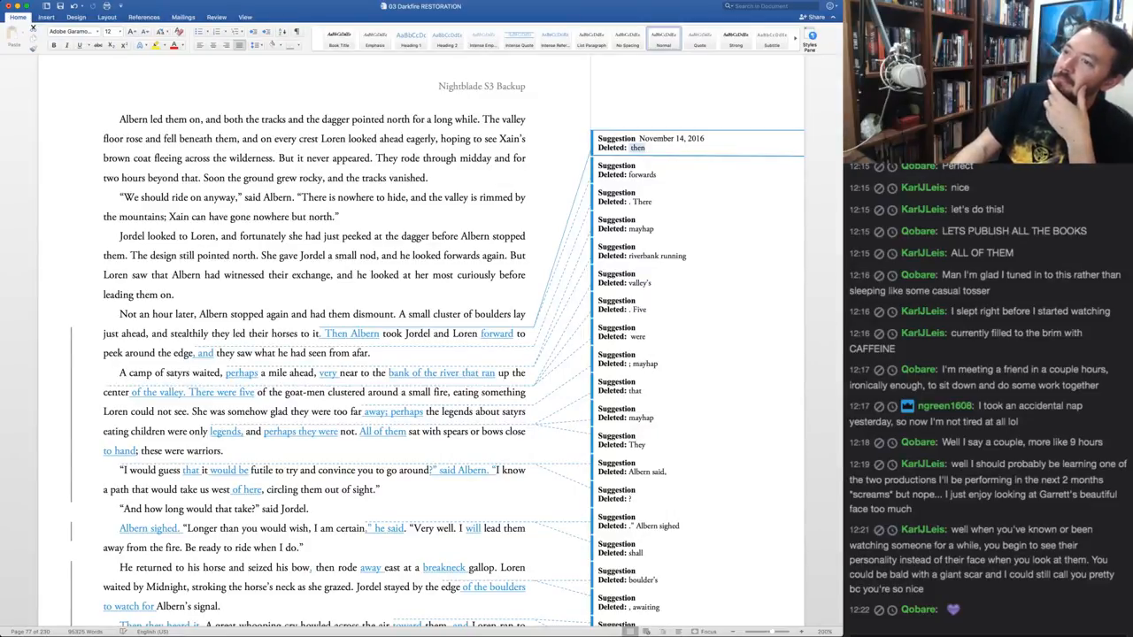
Accept the sentence break with “Then Albern” before “took Jordel and Loren,” and restore “forwards” in that sentence
key("super+shift+a")
key("super+shift+a")
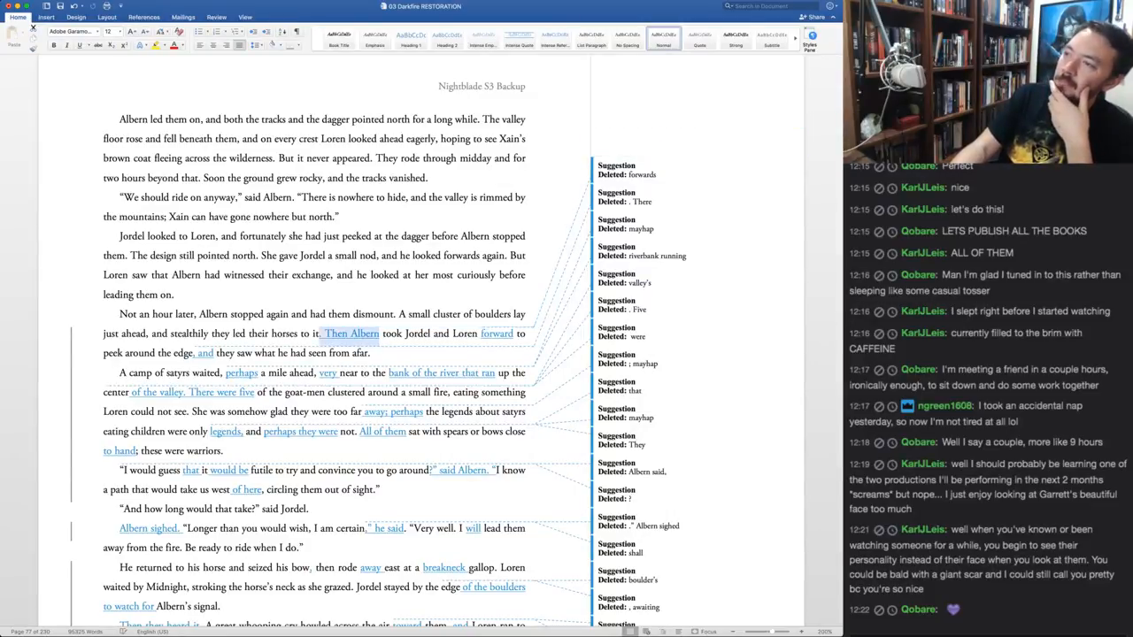
key("super+shift+r")
key("super+shift+r")
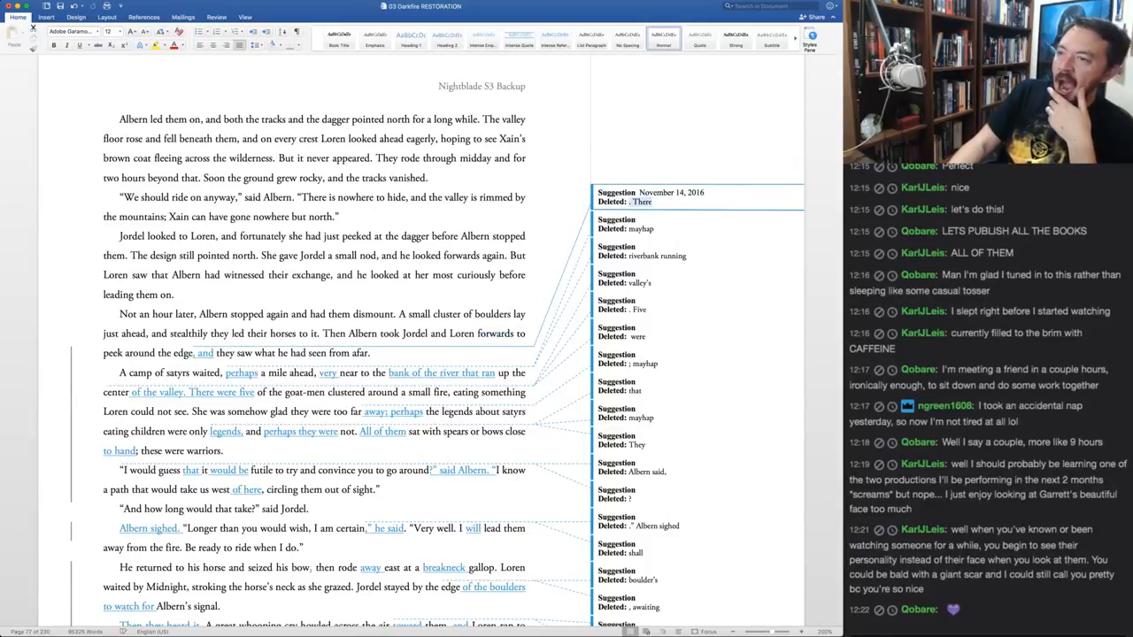
Accept “, and” after “around the edge” and replace “seen” with “spied” before “from afar.”
key("super+shift+a")
key("super+shift+a")
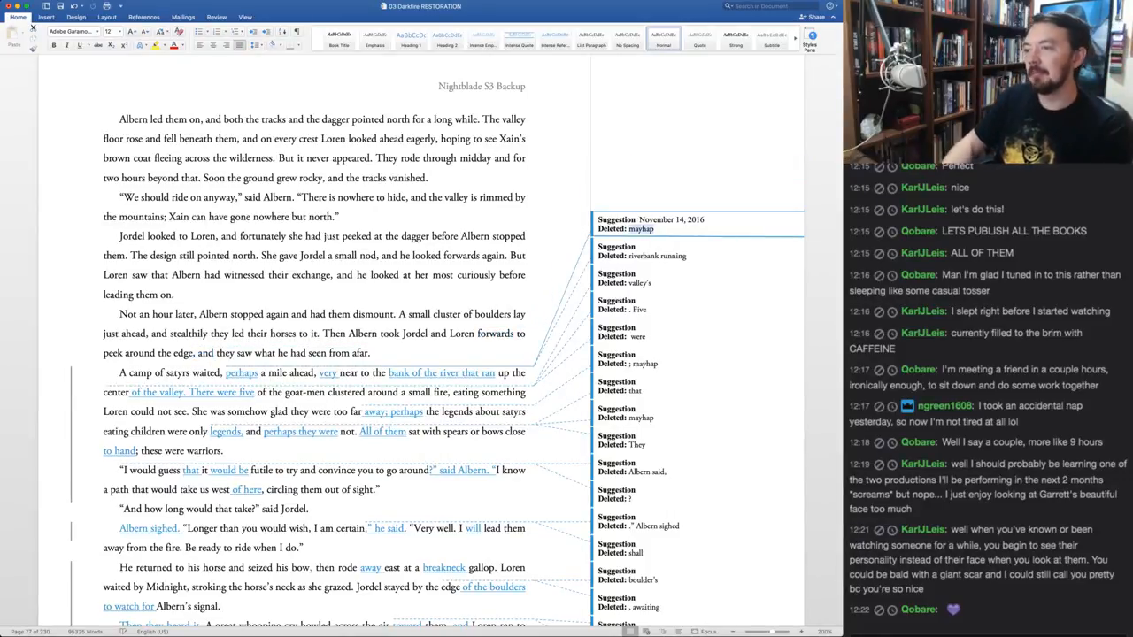
key("super+shift+a")
type("spied")
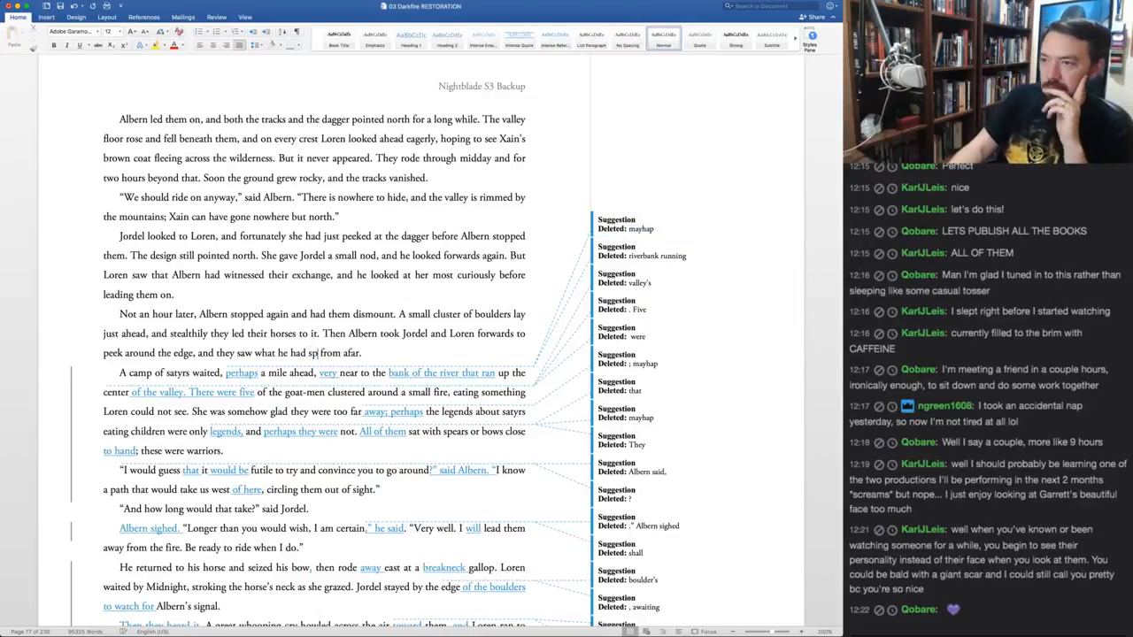
key("super+shift+a")
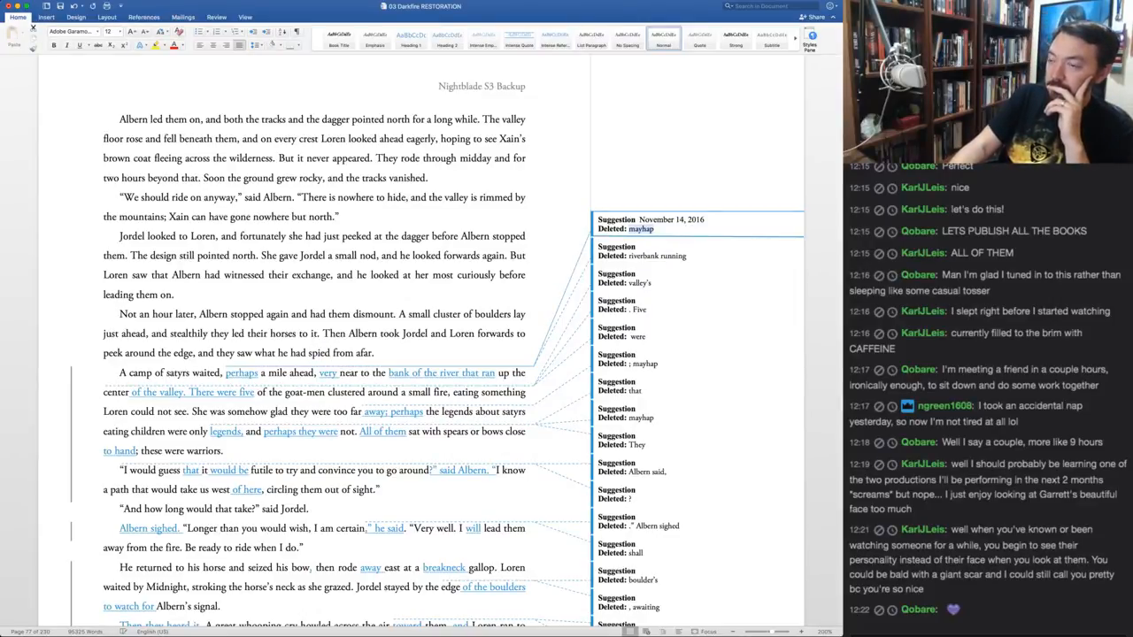
In the “A camp of satyrs” paragraph, restore the first “mayhap” and accept “very,” “bank of the river that ran” and the deletion of “valley's.”
key("super+shift+r")
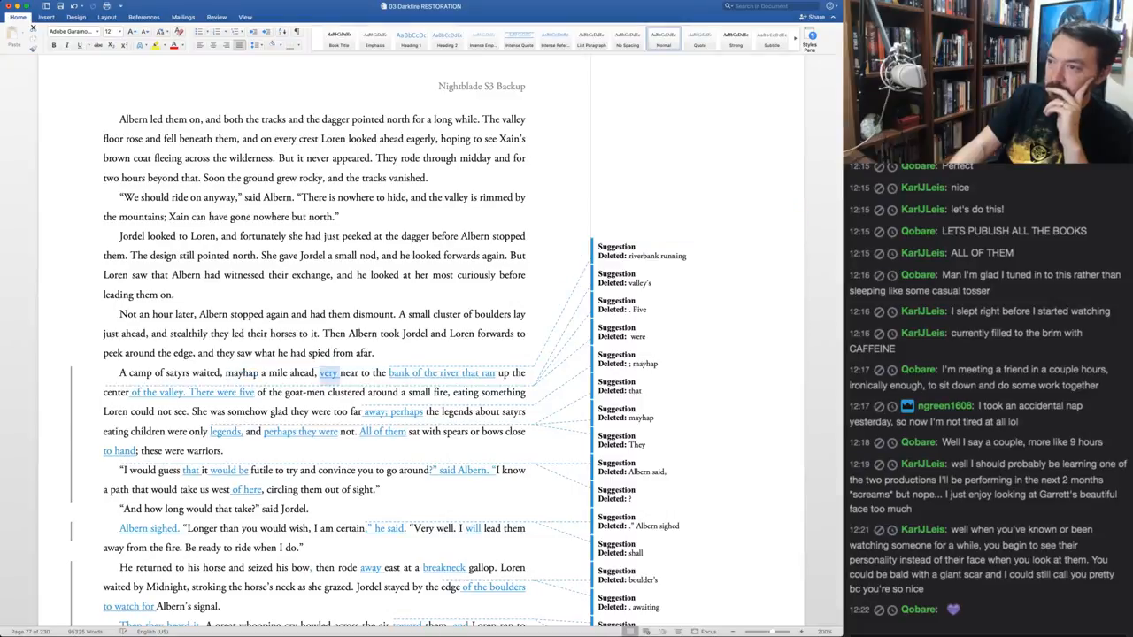
key("super+shift+a")
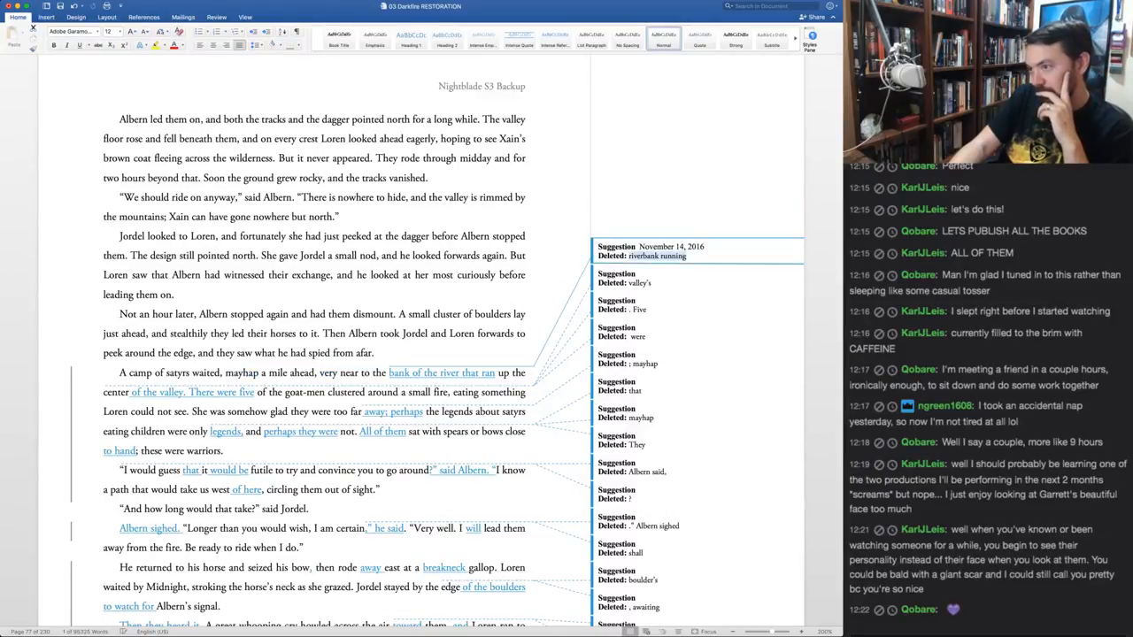
key("super+shift+a")
key("super+shift+a")
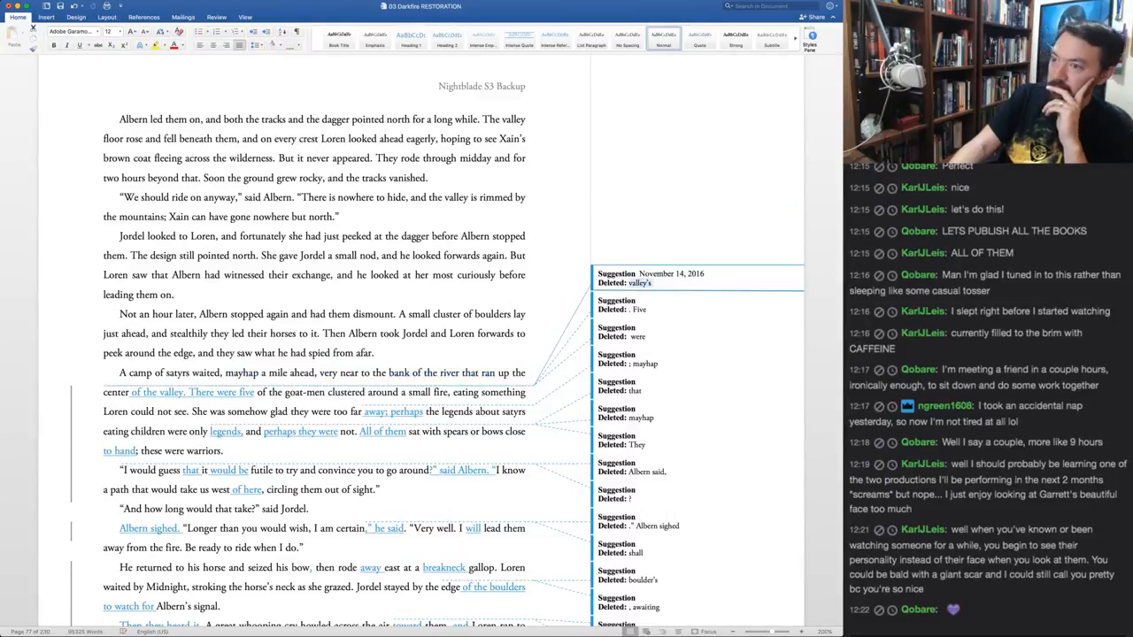
key("super+shift+a")
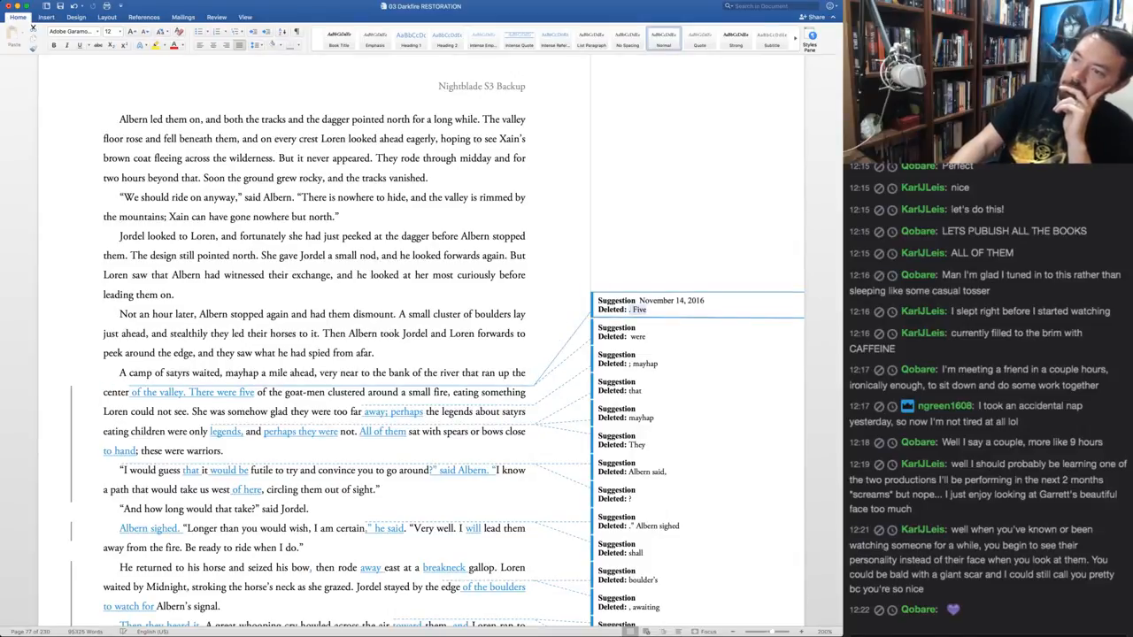
Accept “of the valley” and its sentence break, and shorten “There were five of the goat-men” to “Five of the goat-men.”
key("super+shift+a")
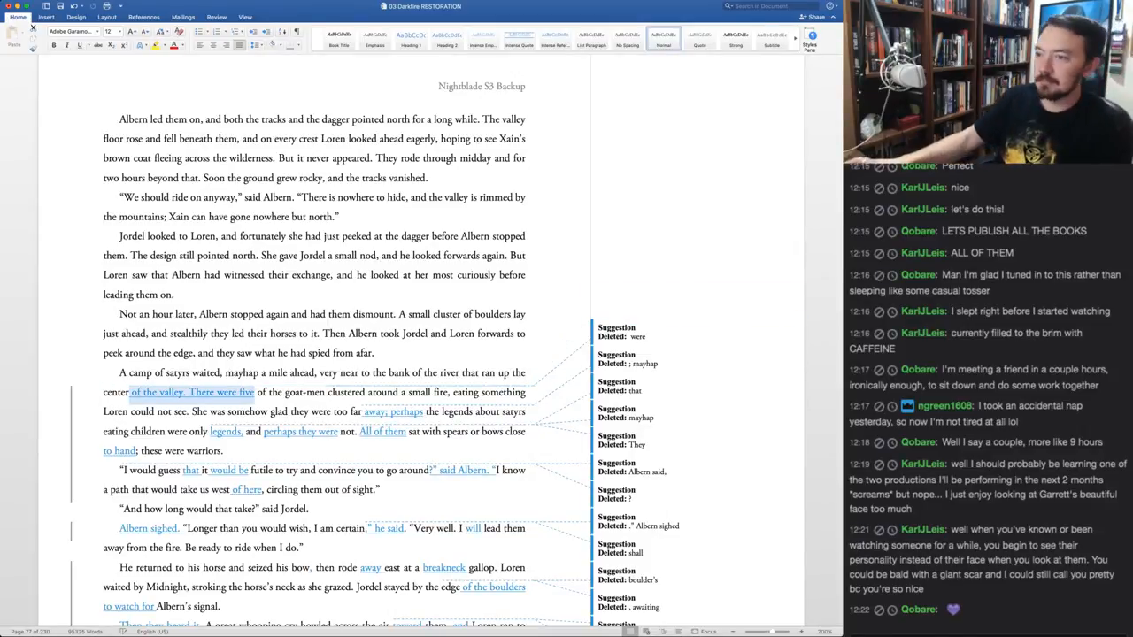
key("super+shift+a")
left_click(240, 398)
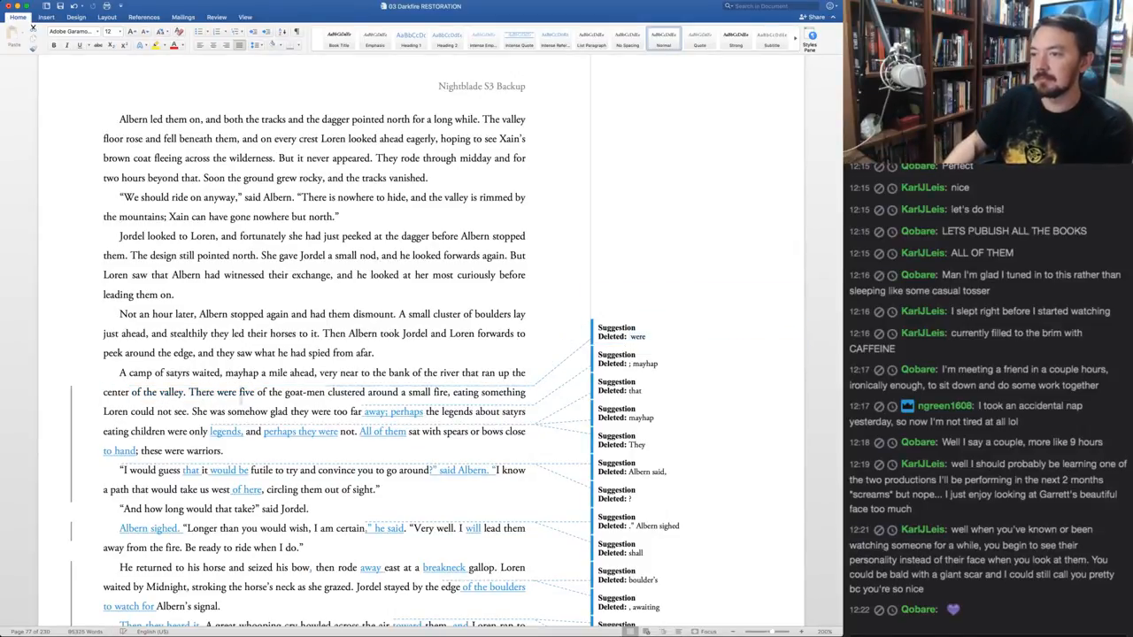
key("Right")
key("alt+shift+Left")
key("alt+shift+Left")
key("alt+shift+Left")
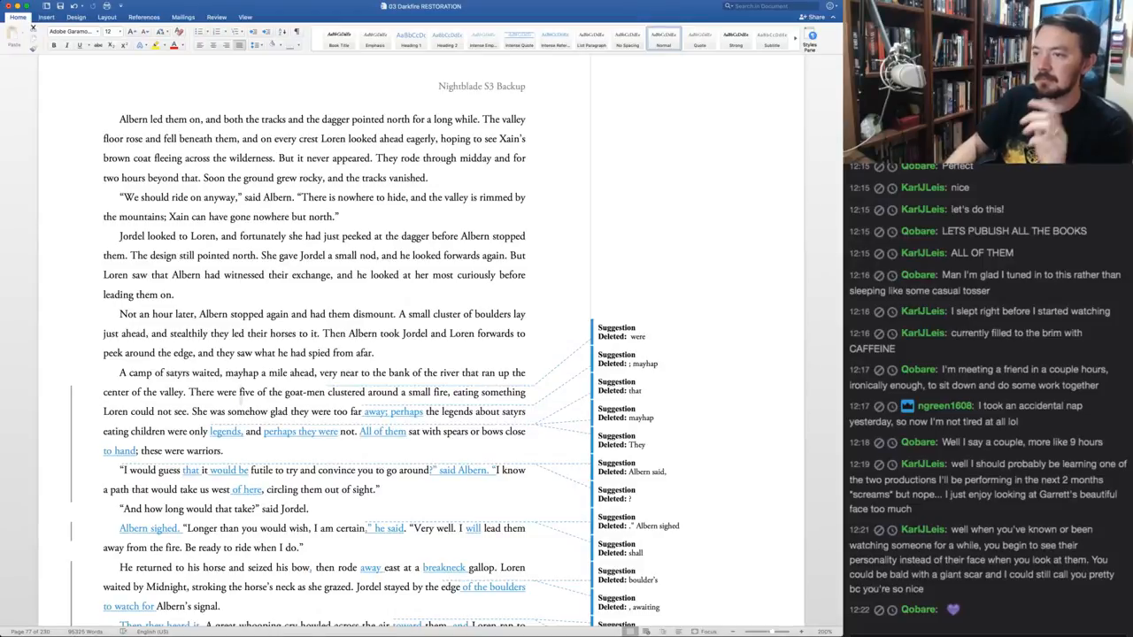
type("F")
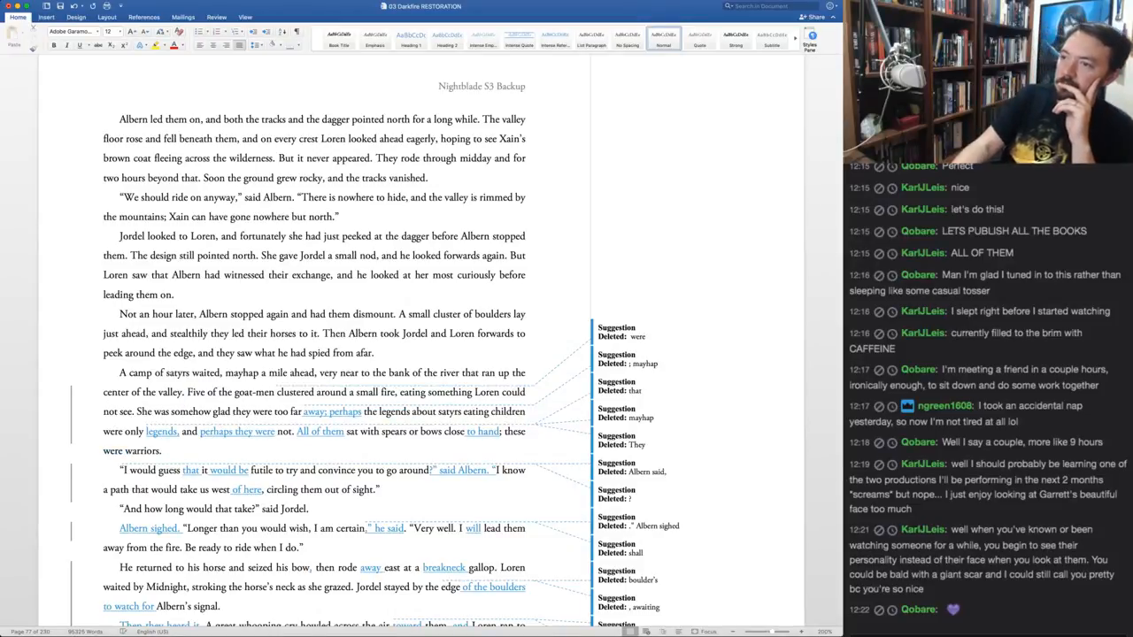
Accept the deletion of “were” and the edits “away; perhaps” and “legends,” and replace “perhaps” with “mayhap” before “the legends.”
key("super+shift+a")
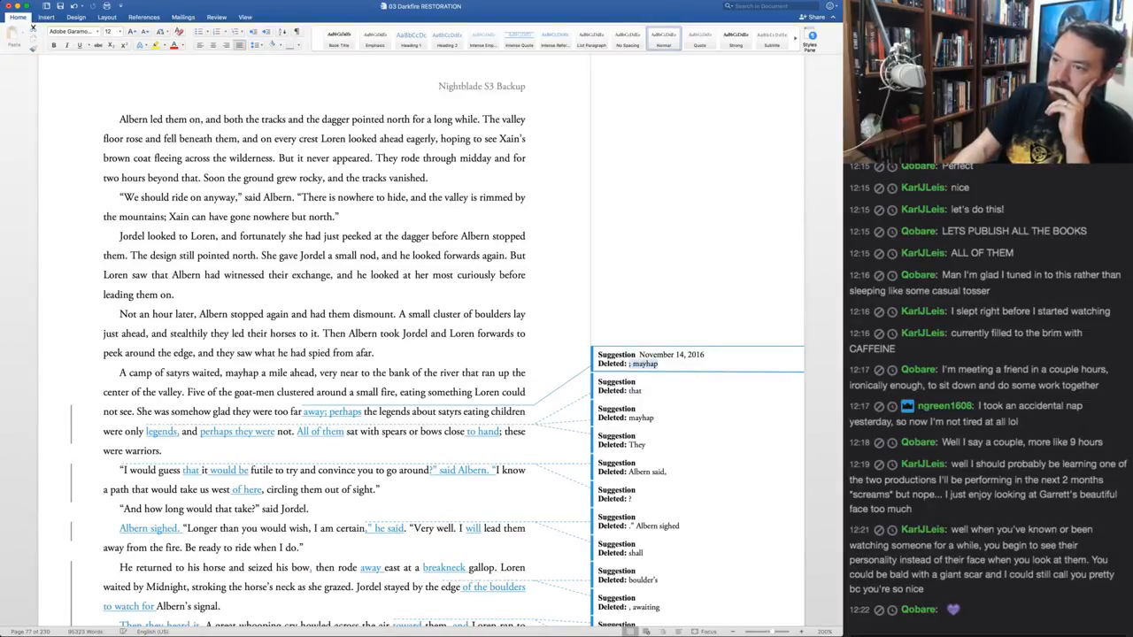
key("super+shift+a")
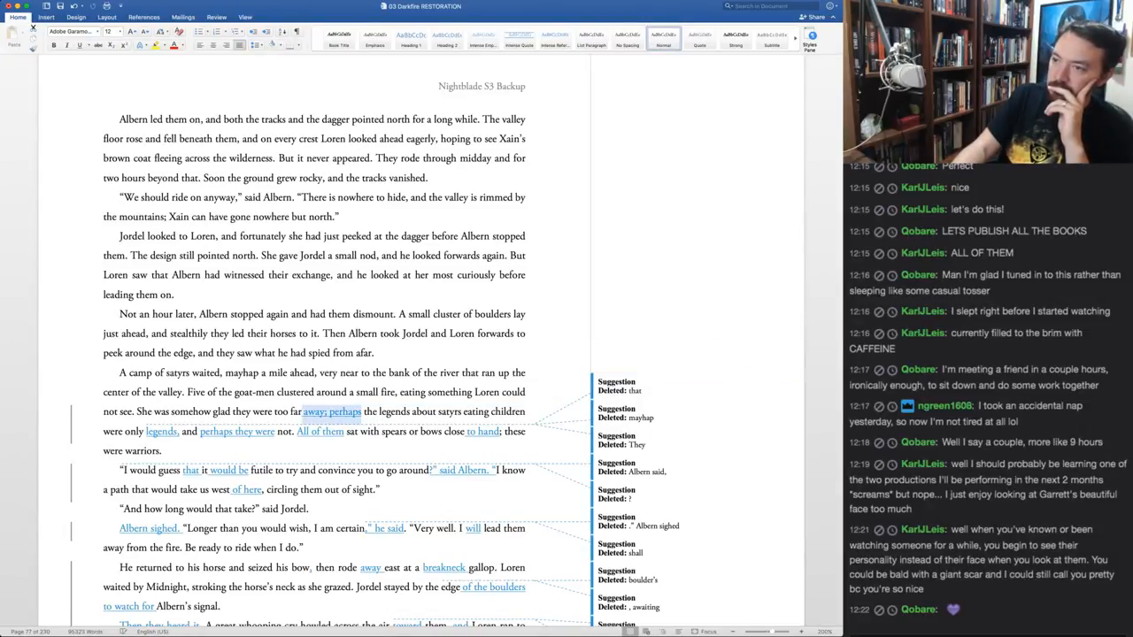
key("super+shift+a")
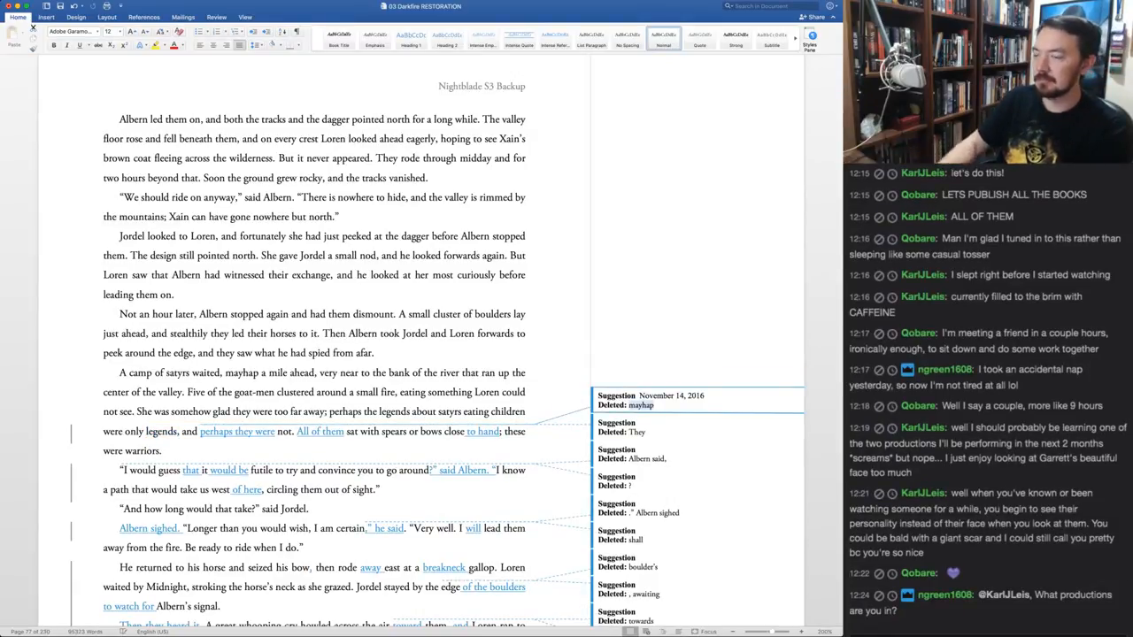
double_click(346, 412)
type("mayha")
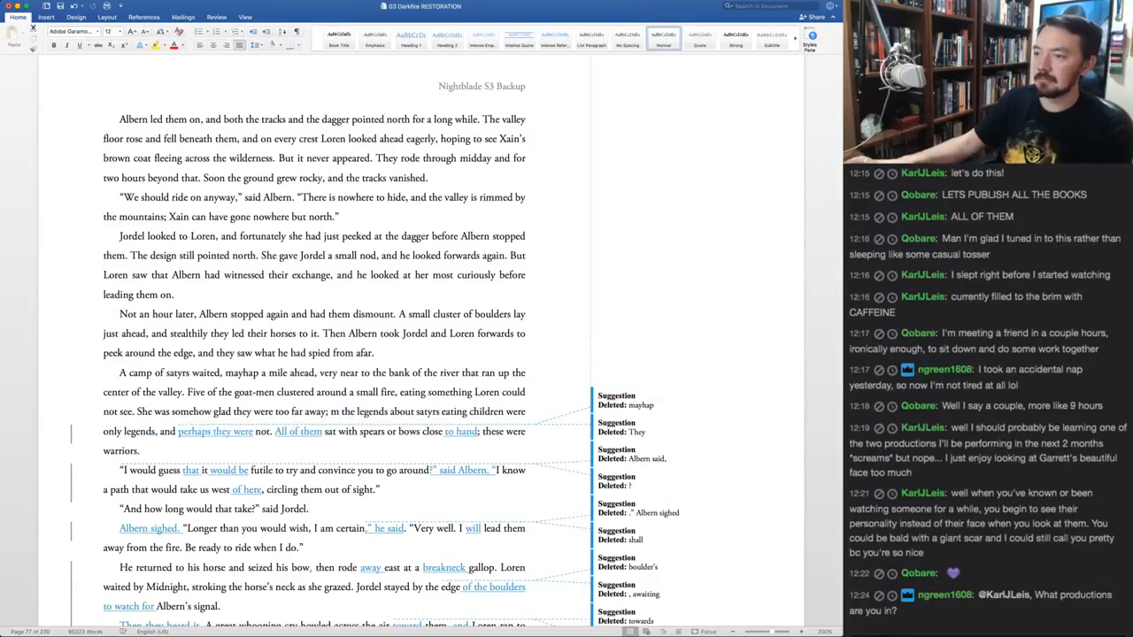
type("p")
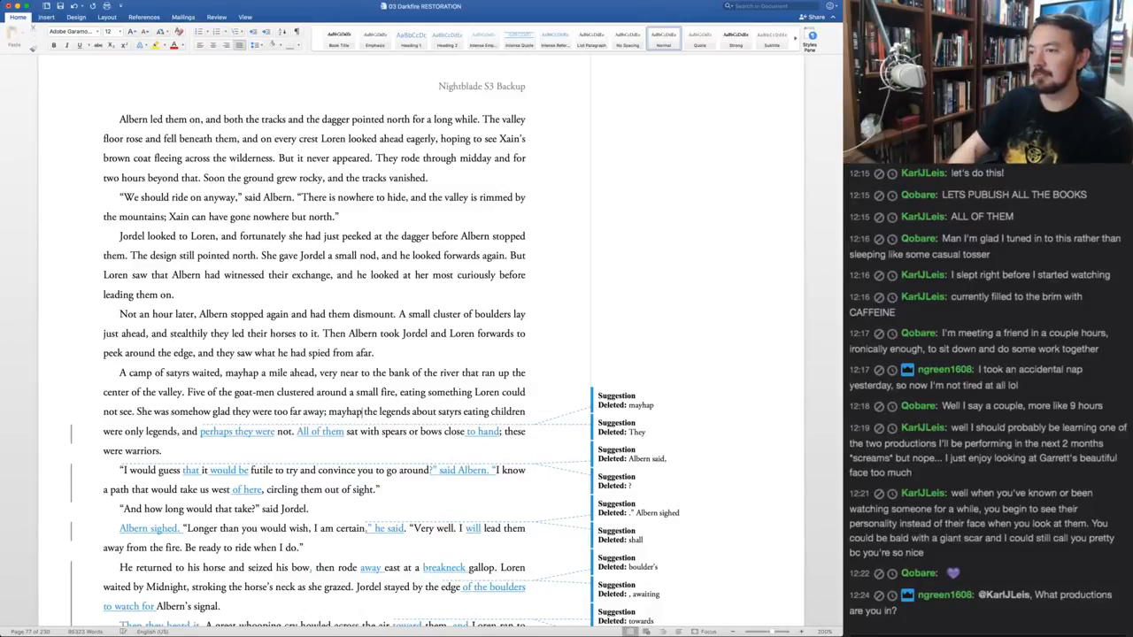
Reword “and perhaps they were not” as “and mayhap not” in the satyr camp paragraph
left_click(203, 431)
type("mayhap")
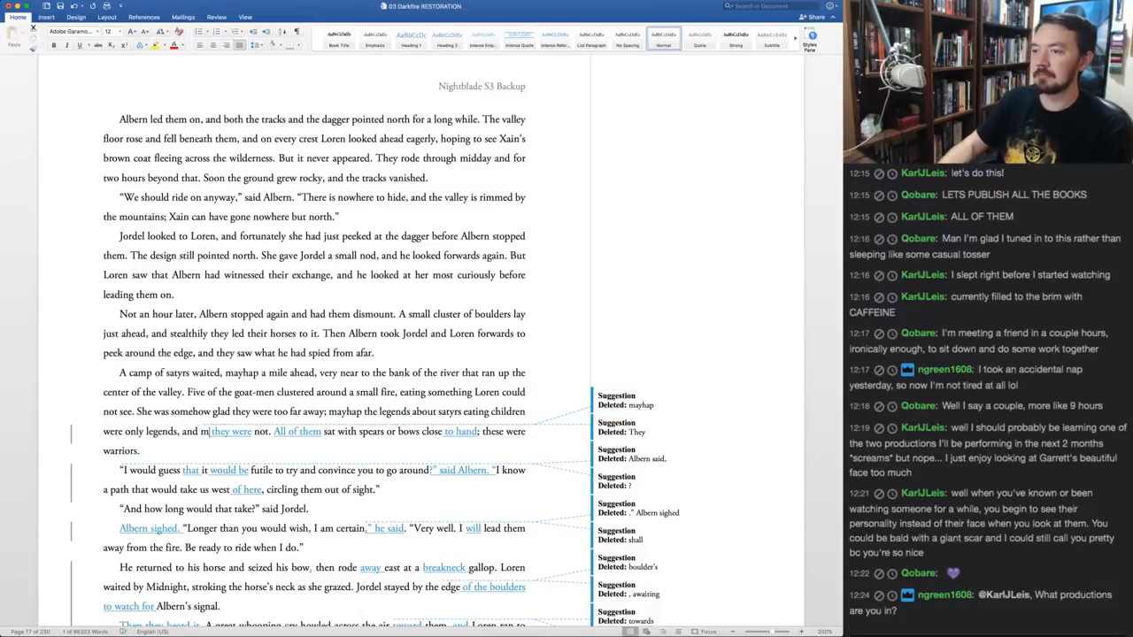
double_click(245, 432)
key("shift+alt+Right")
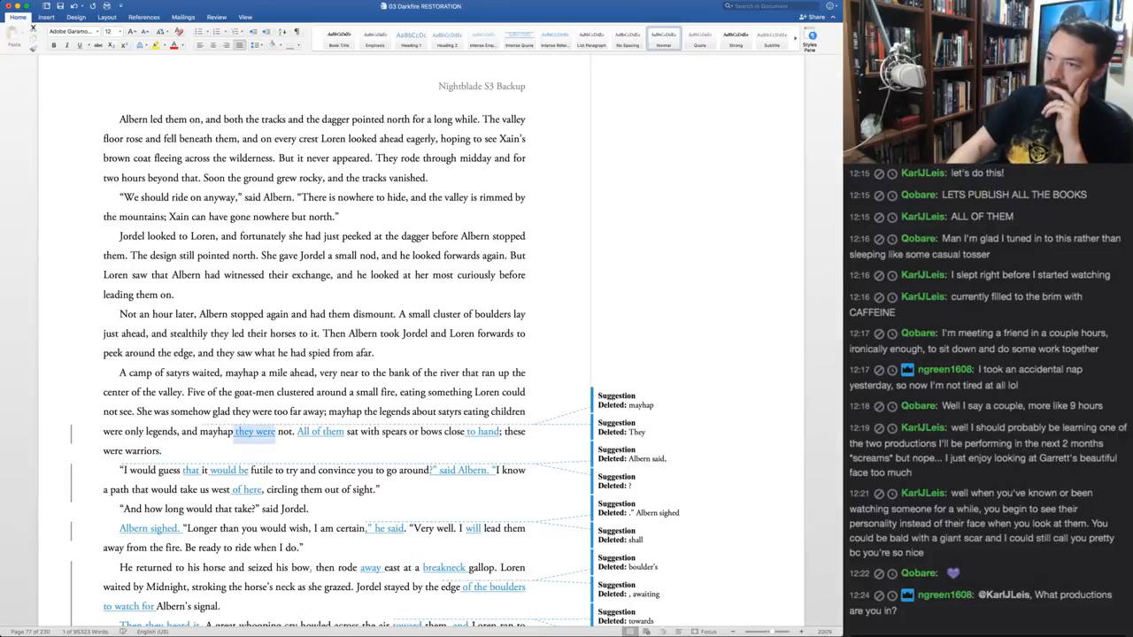
key("BackSpace")
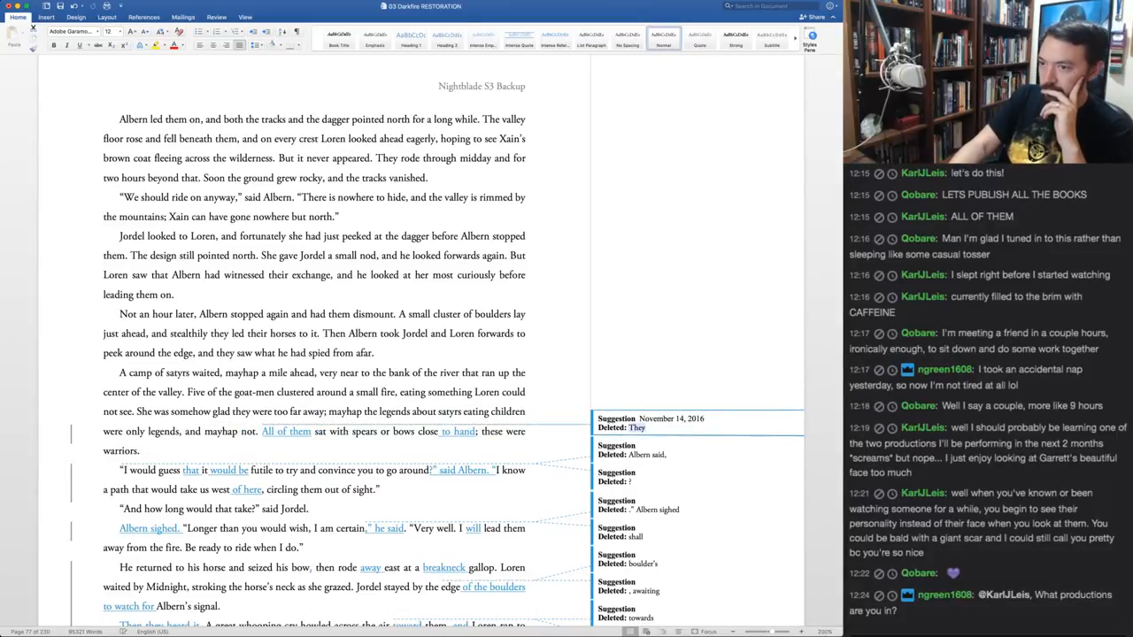
Accept “All of them” in place of “They” and the addition “to hand” in the satyrs' weapons sentence
key("ctrl+a")
key("ctrl+a")
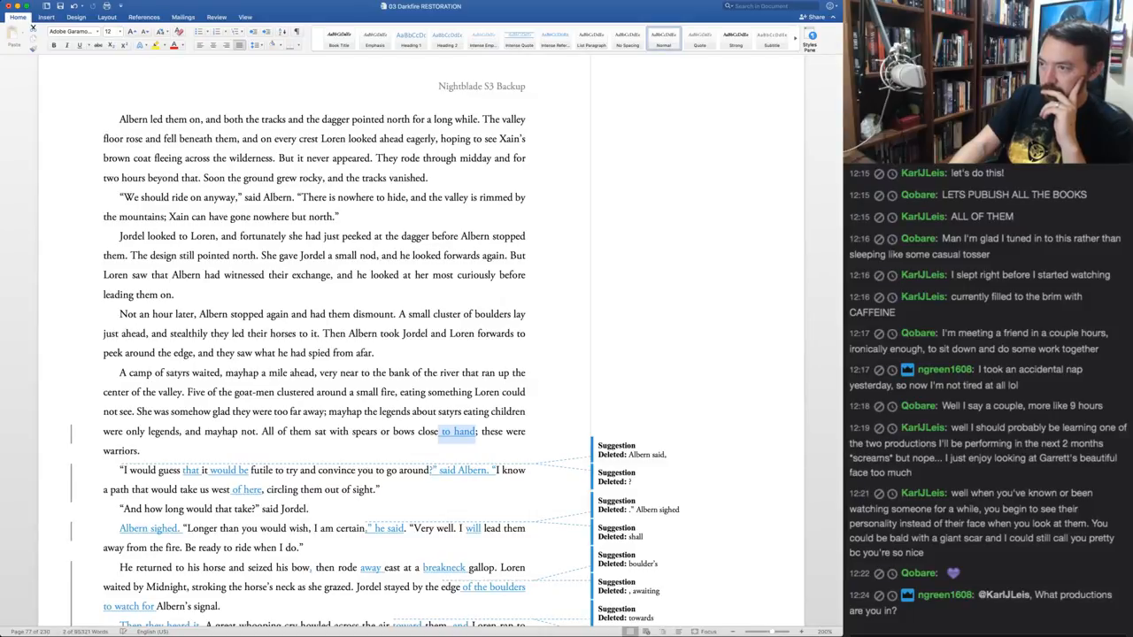
key("ctrl+a")
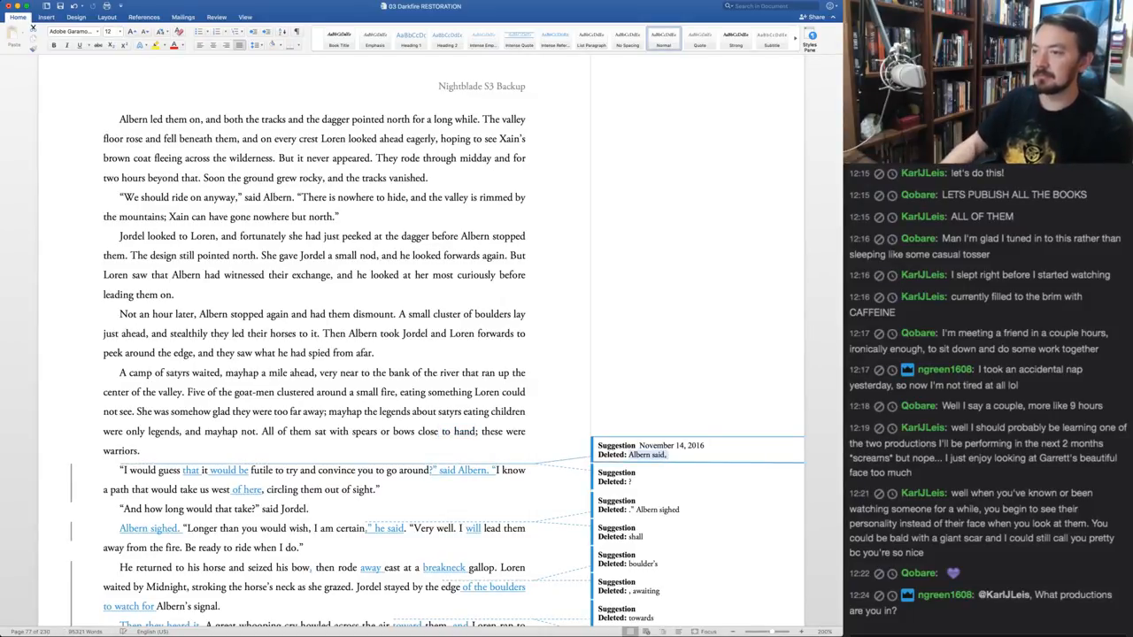
Try splitting the sentence after “too far away” with a full stop and a capitalised “Mayhap.”
left_click(328, 412)
key("Left")
key("shift+Right")
key("shift+Right")
key("shift+Right")
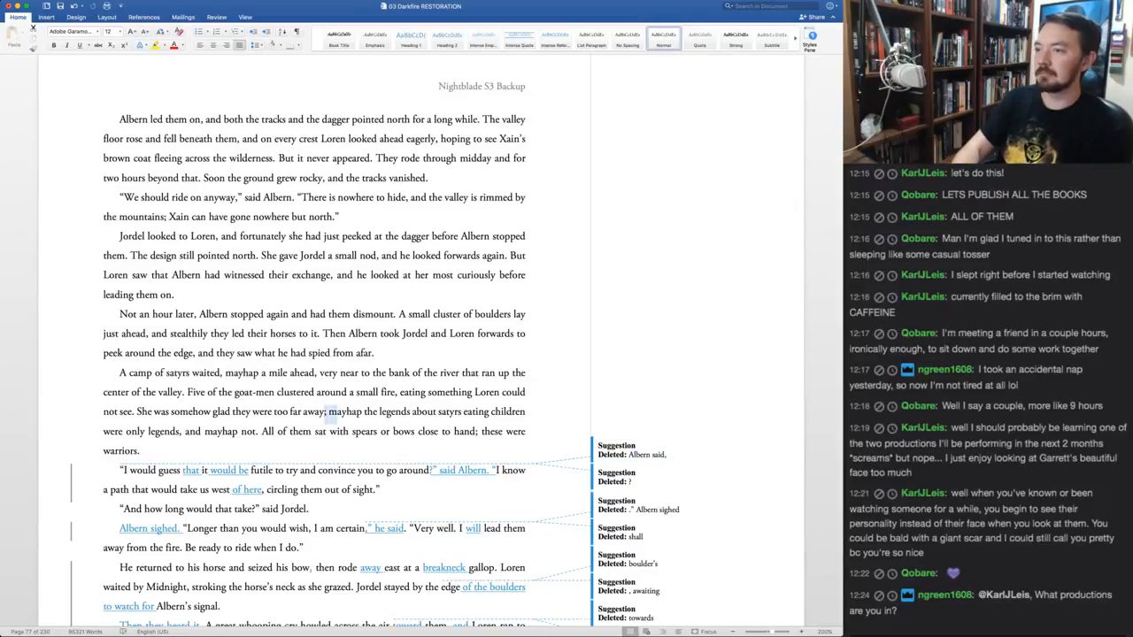
type(". M")
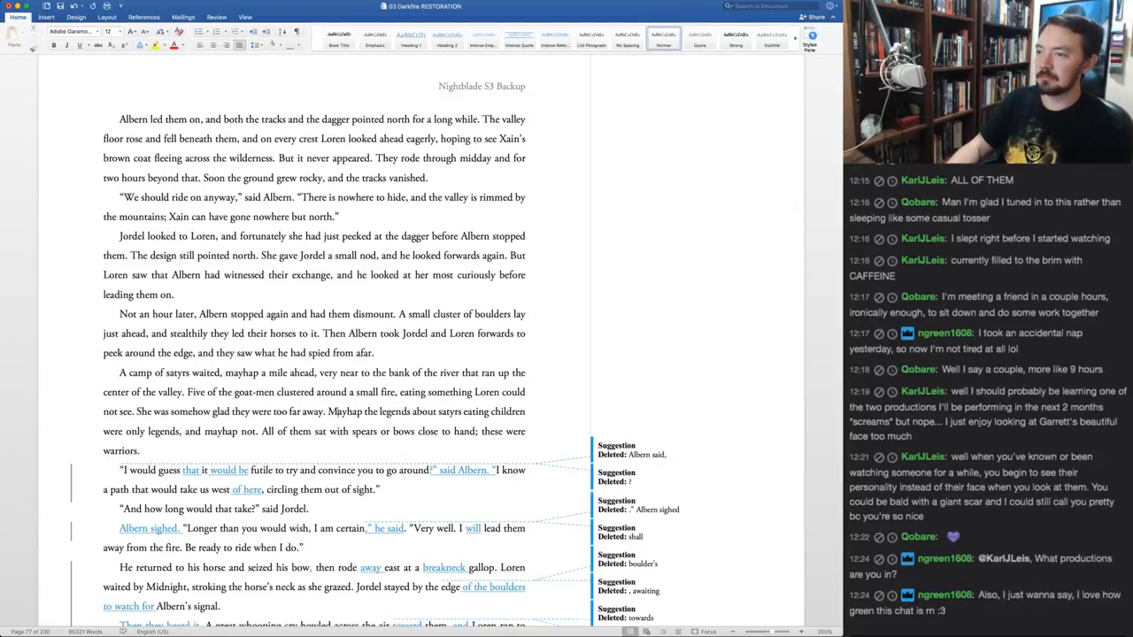
Join “too far away” and lowercase “mayhap the legends” with an em dash
key("Left")
key("Left")
key("Left")
key("shift+Right")
key("shift+Right")
key("shift+Right")
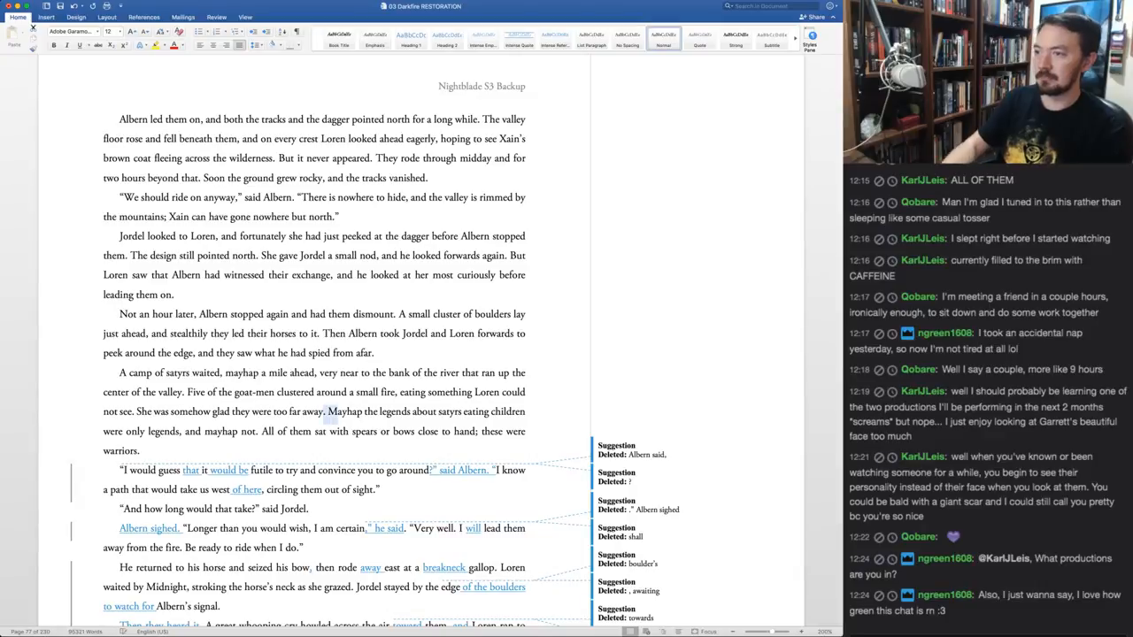
type("—m")
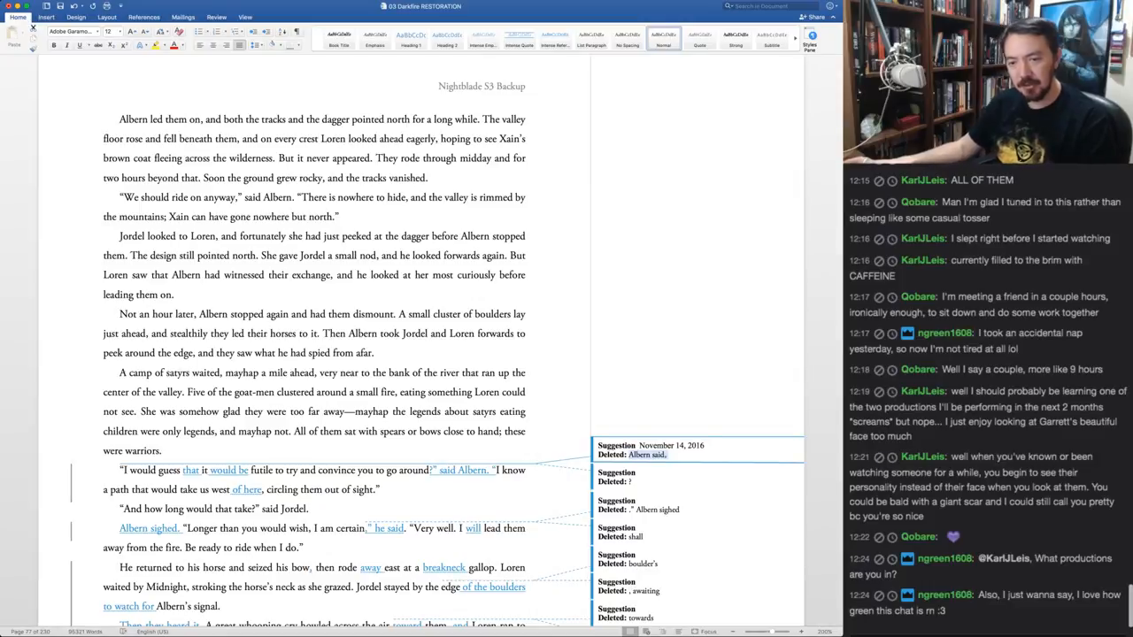
left_click(987, 635)
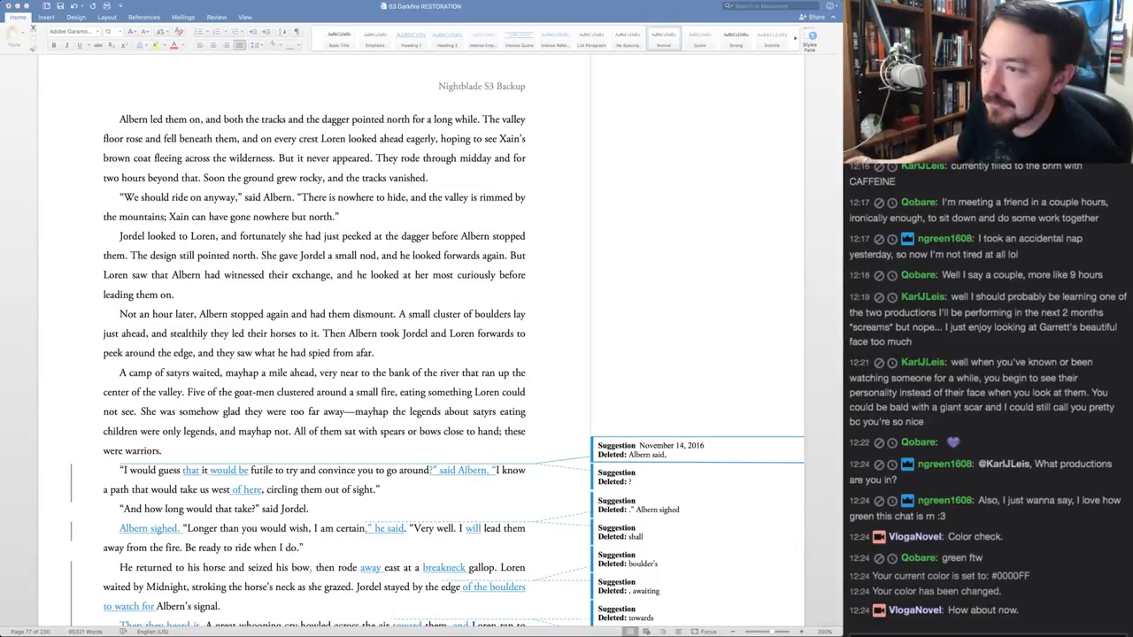
key("super+Tab")
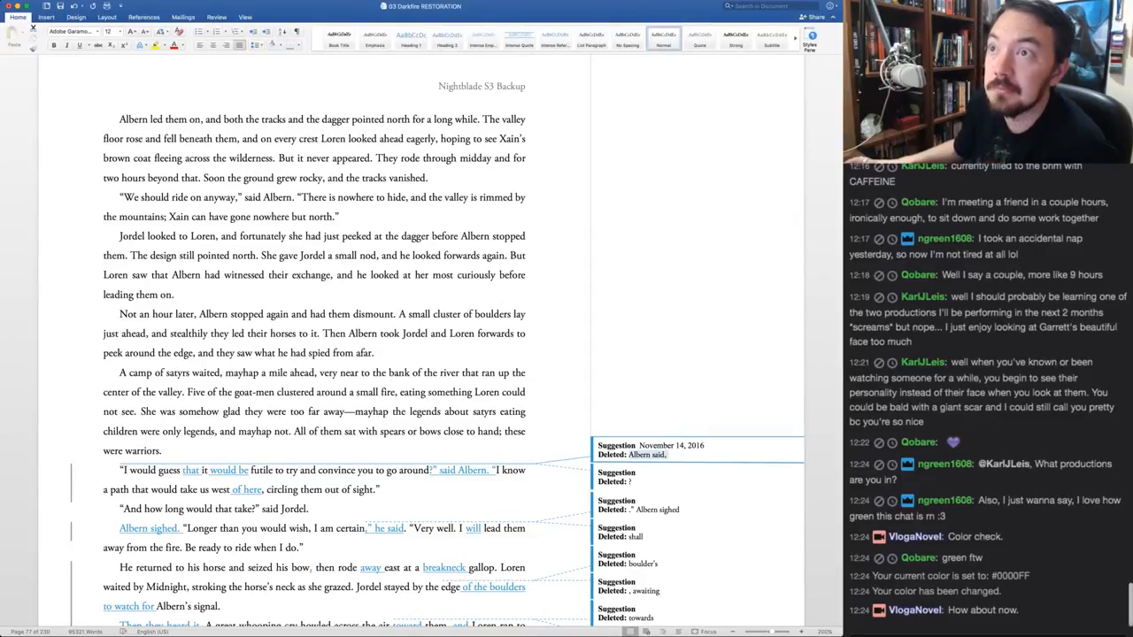
key("super+Tab")
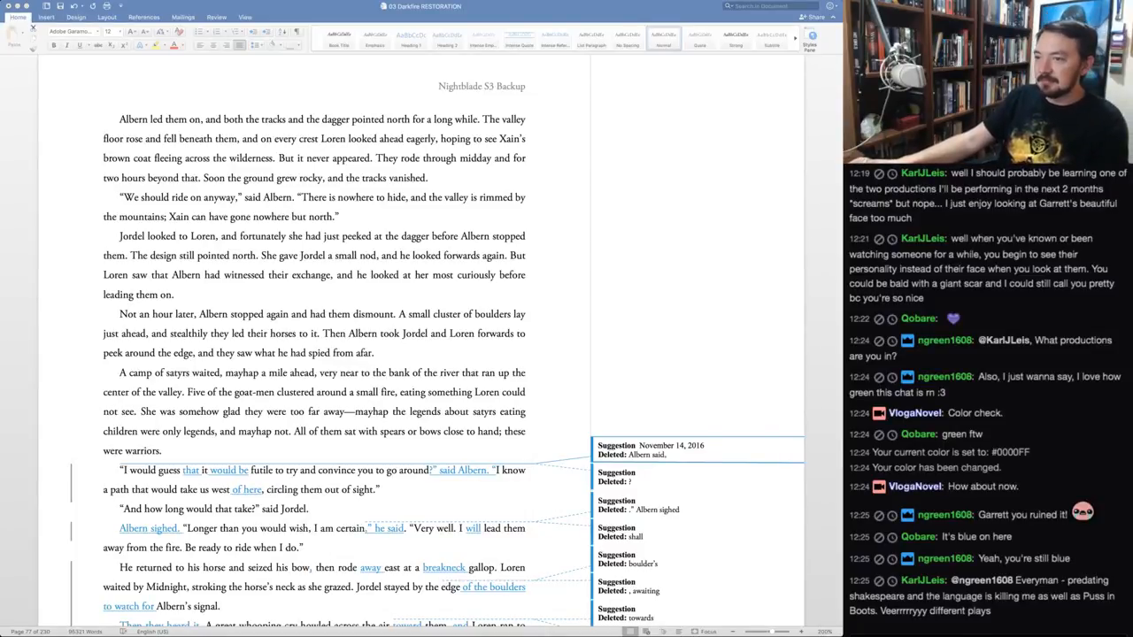
key("super+Tab")
scroll(314, 354, "down", 2)
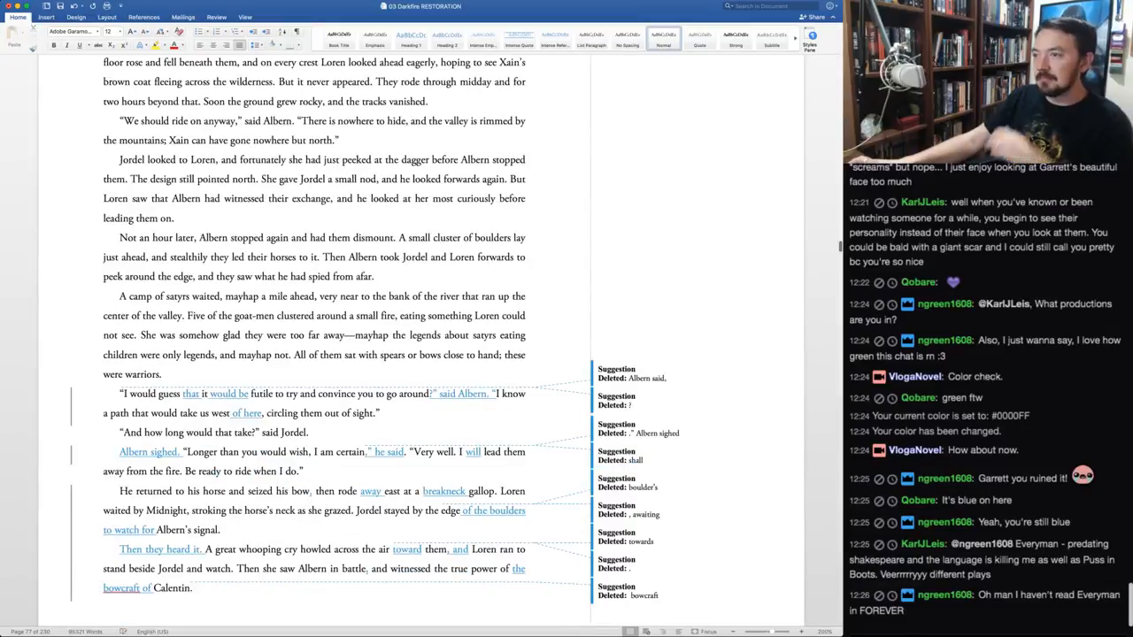
scroll(227, 250, "down", 1)
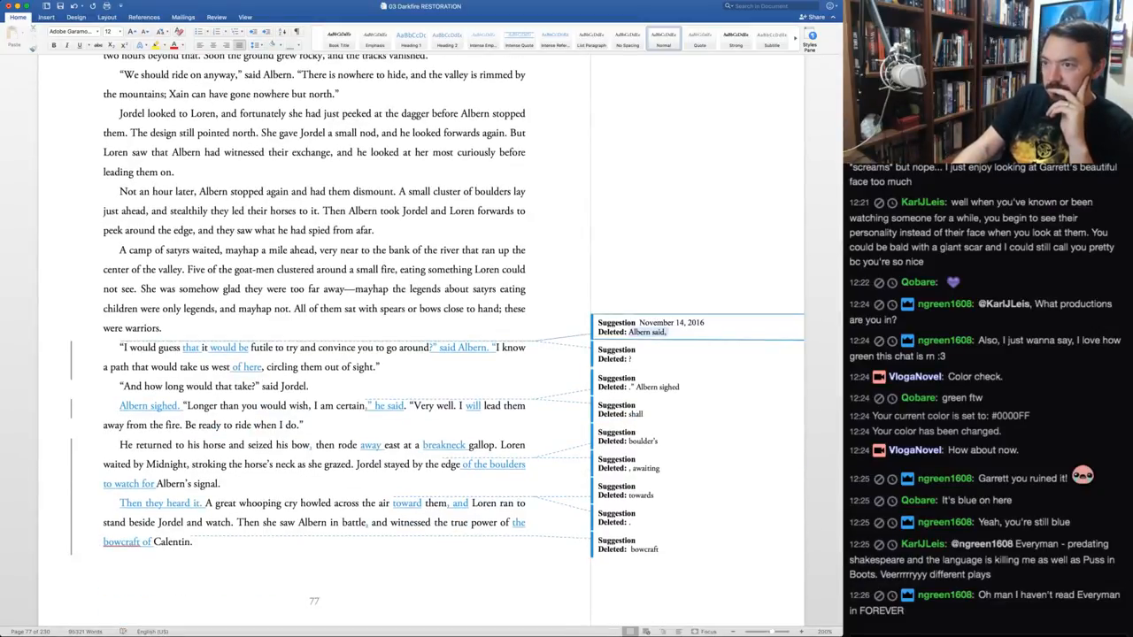
Accept the deletion of “Albern said,” and reject the insertions “that” and “would be” in the “I would guess” line
key("super+shift+a")
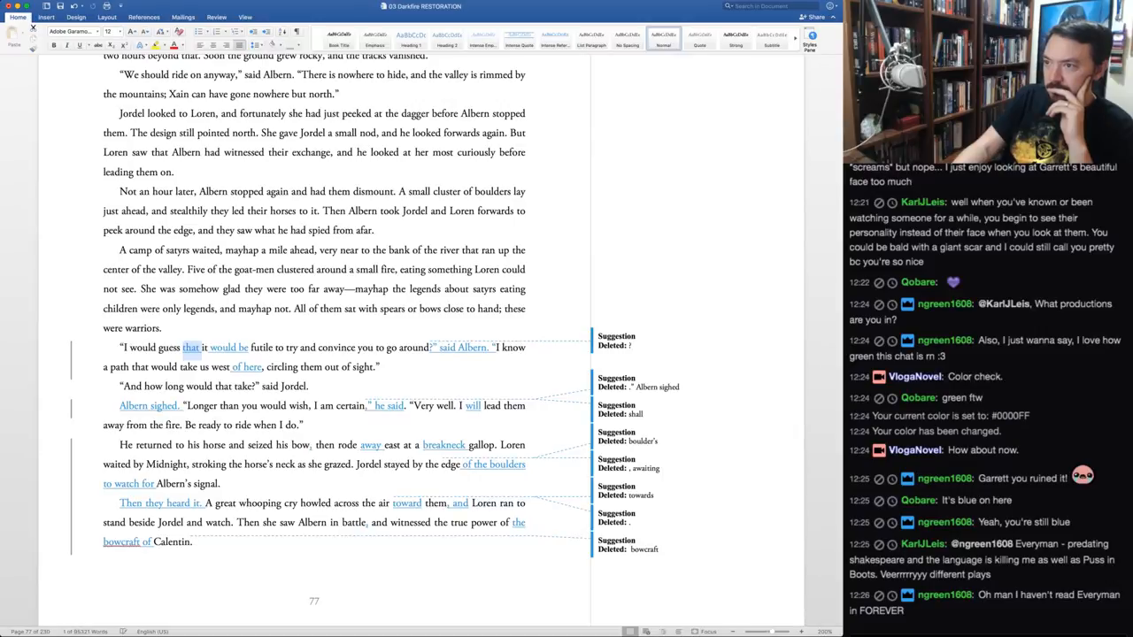
key("super+shift+a")
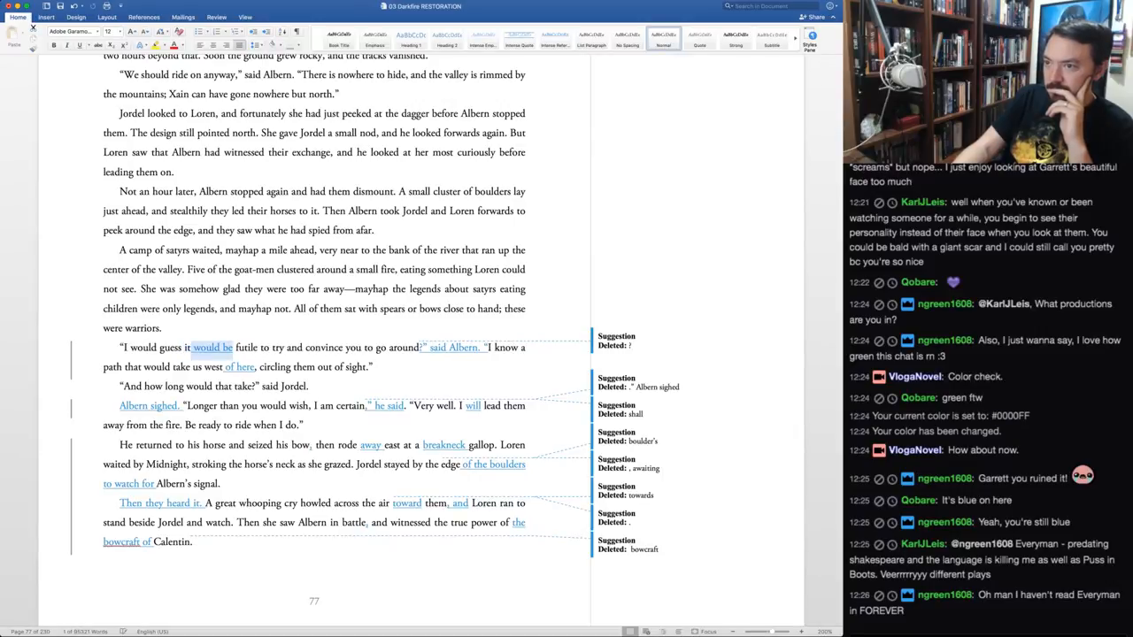
key("super+shift+a")
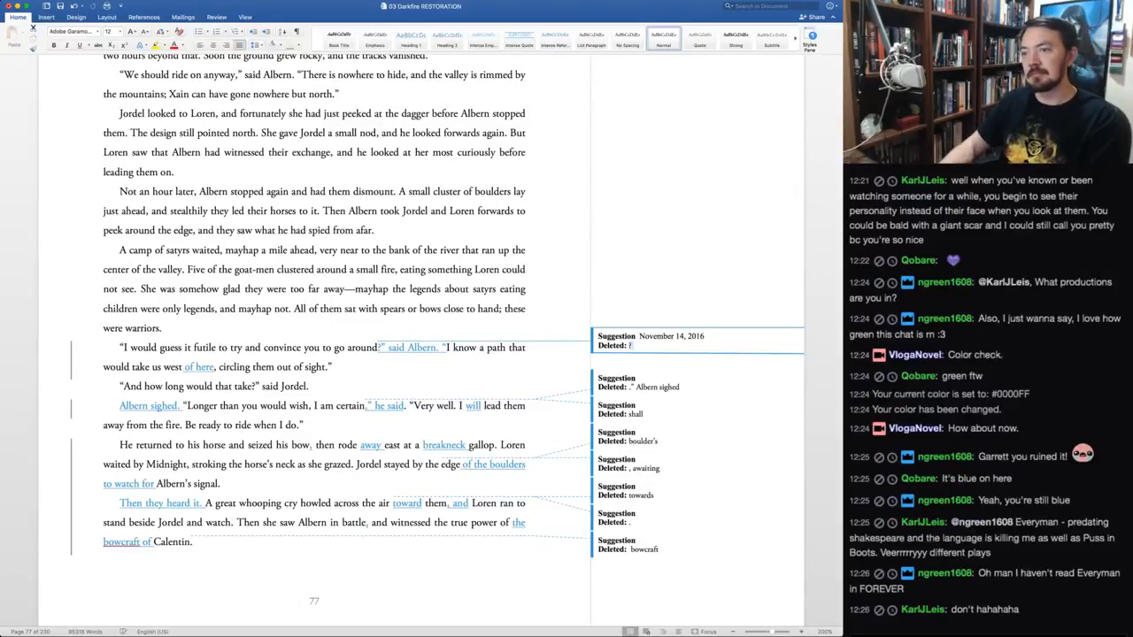
Reword “I would guess it futile” as “I suppose it is futile” in Albern's line about going around
left_click_drag(131, 347, 183, 347)
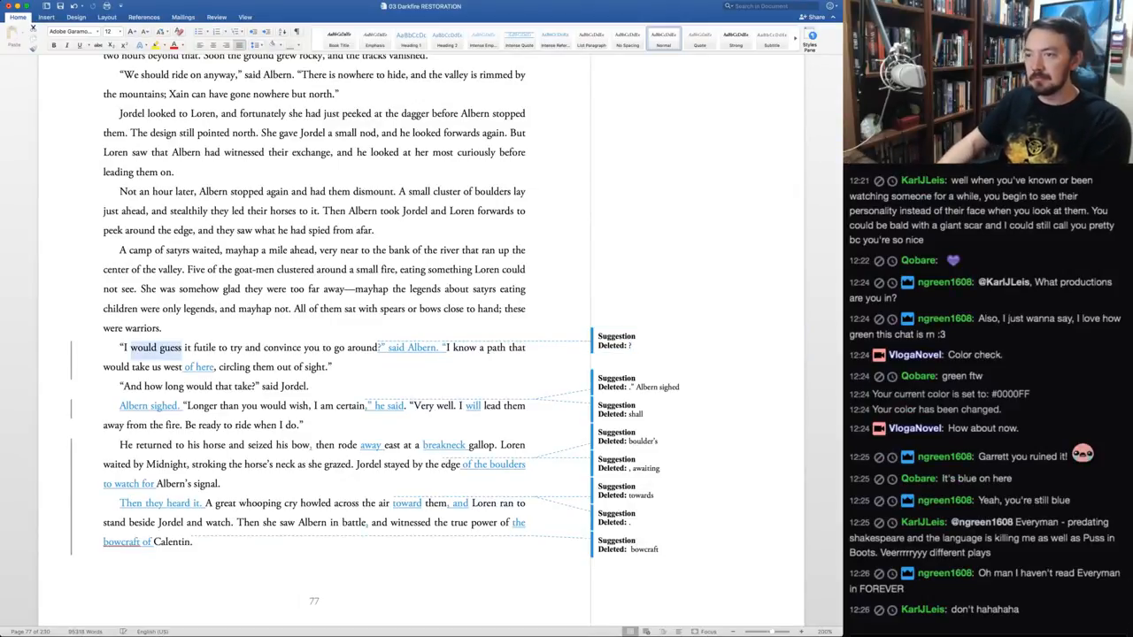
type("suppose")
key("Right")
key("Right")
type("is")
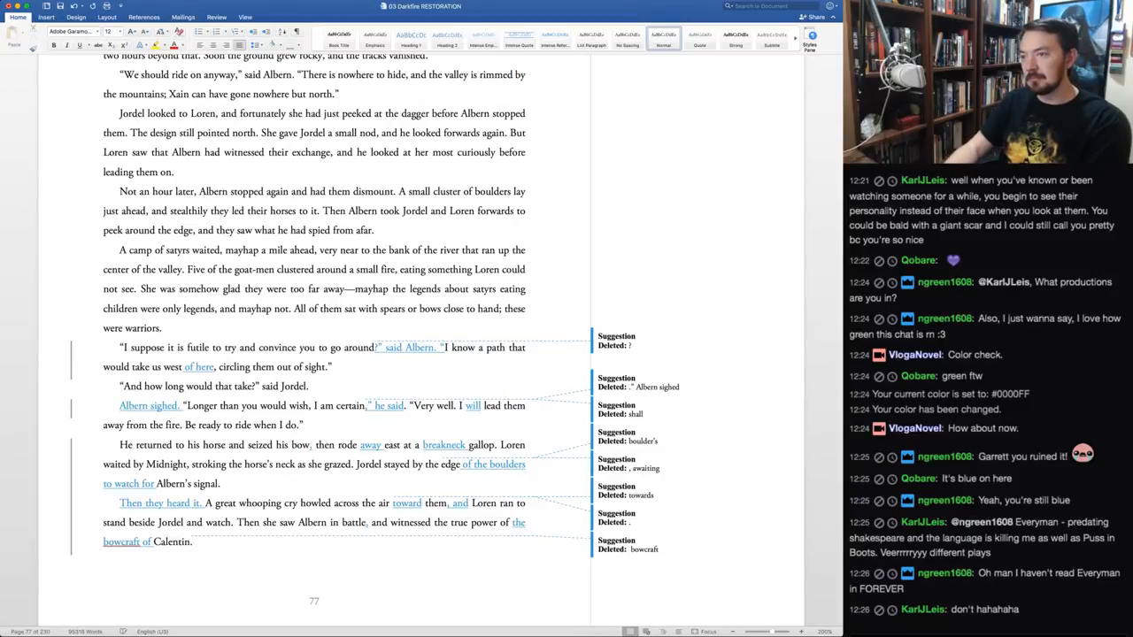
Accept the tracked changes giving “go around?” said Albern, and reject “of here” after “take us west.”
key("Right")
key("Right")
key("Right")
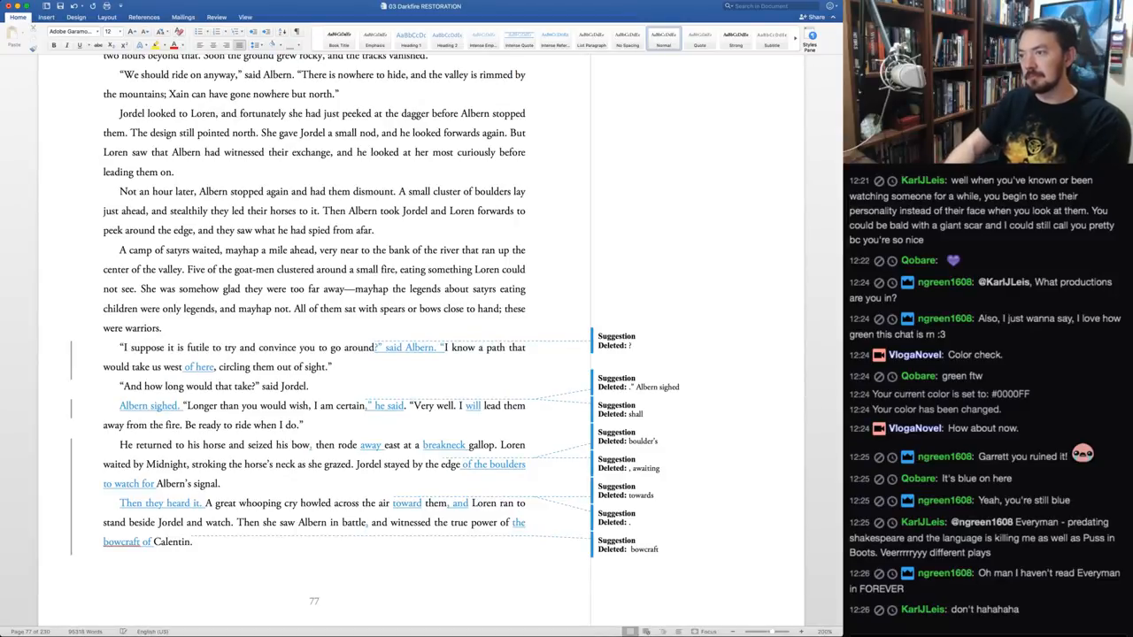
key("ctrl+alt+a")
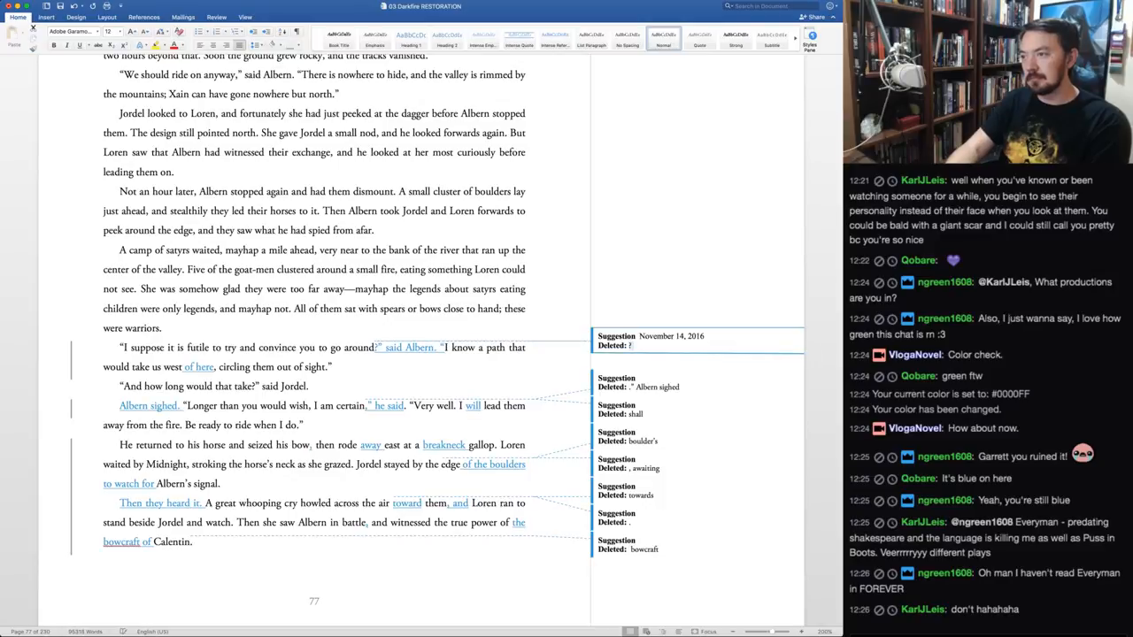
key("ctrl+alt+a")
key("ctrl+alt+a")
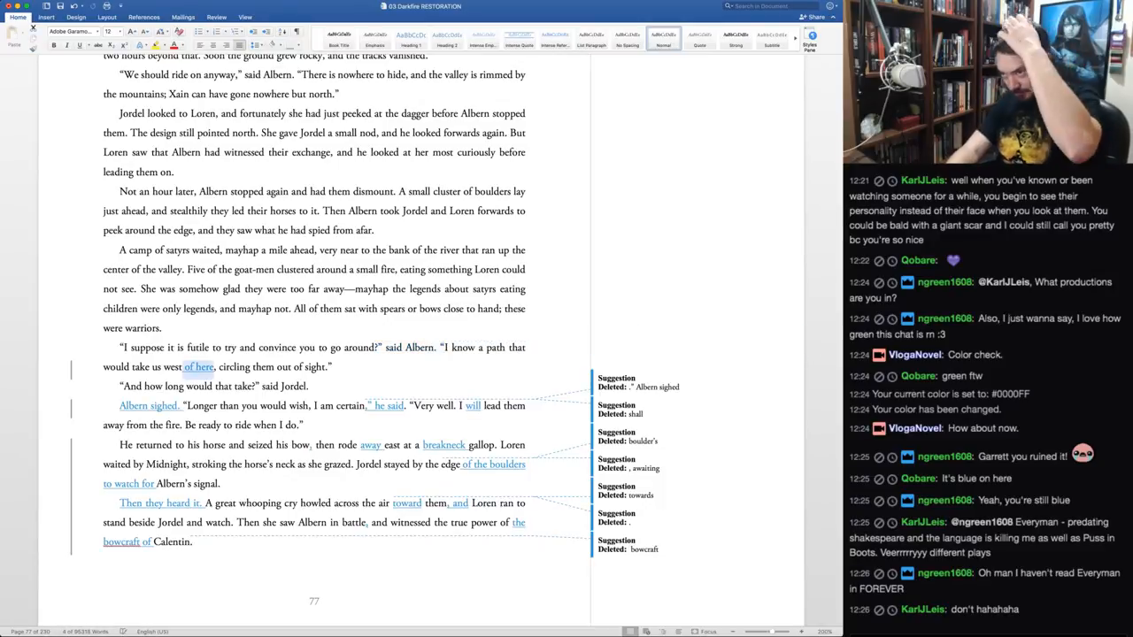
key("ctrl+alt+r")
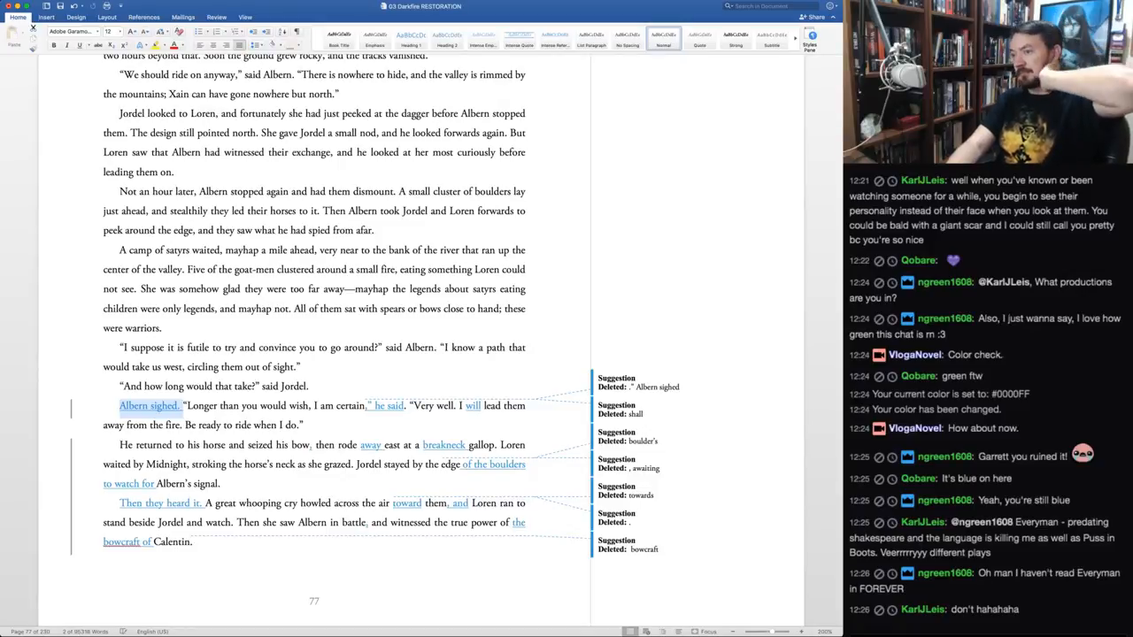
Accept “Albern sighed.” at the start of his reply, restore the deleted “Albern sighed” after “certain,” and reject “he said.”
key("ctrl+alt+a")
key("ctrl+alt+r")
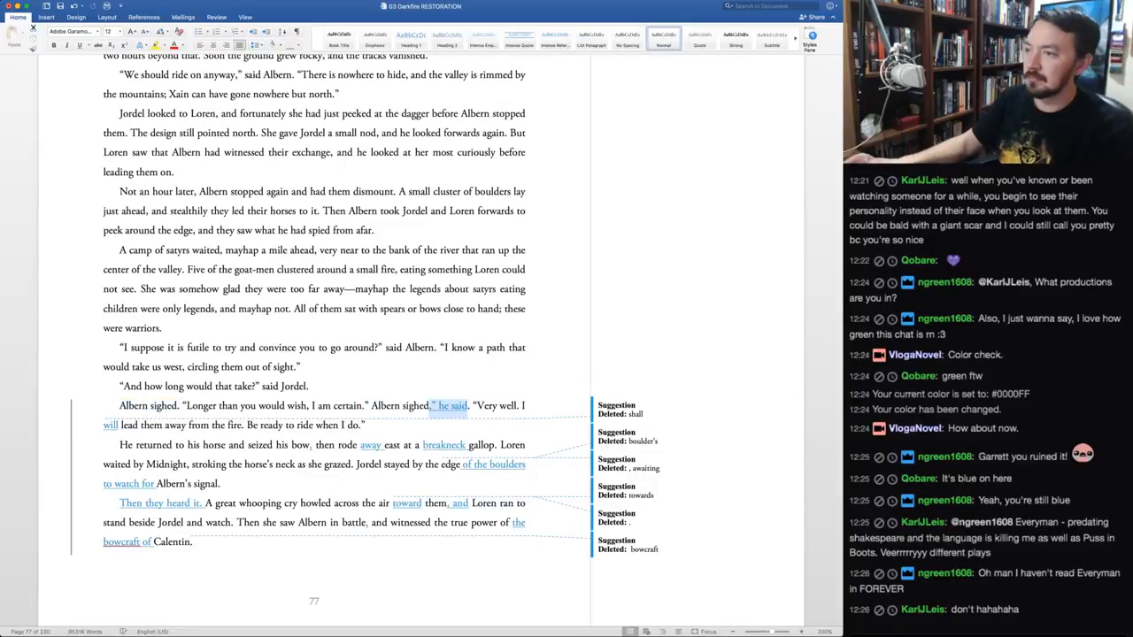
key("ctrl+alt+r")
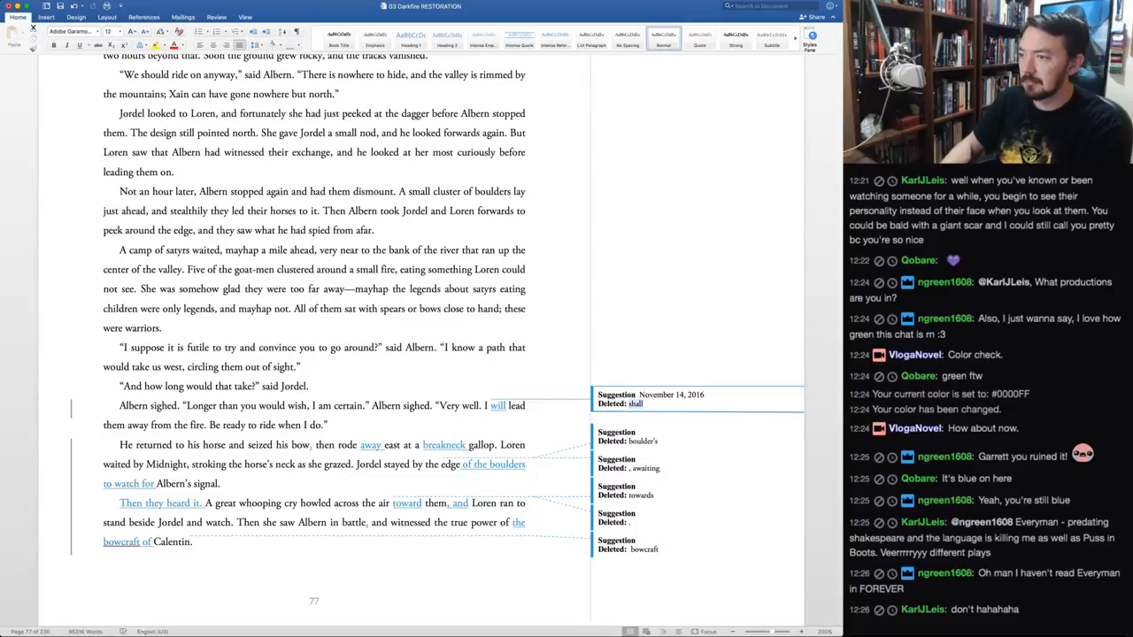
Remove the second “Albern sighed” with its surrounding quotation marks so “I am certain. Very well.” runs as one speech
left_click(366, 405)
key("alt+shift+Right")
key("alt+shift+Right")
key("alt+shift+Right")
key("alt+shift+Right")
key("alt+shift+Right")
key("alt+shift+Right")
key("alt+shift+Left")
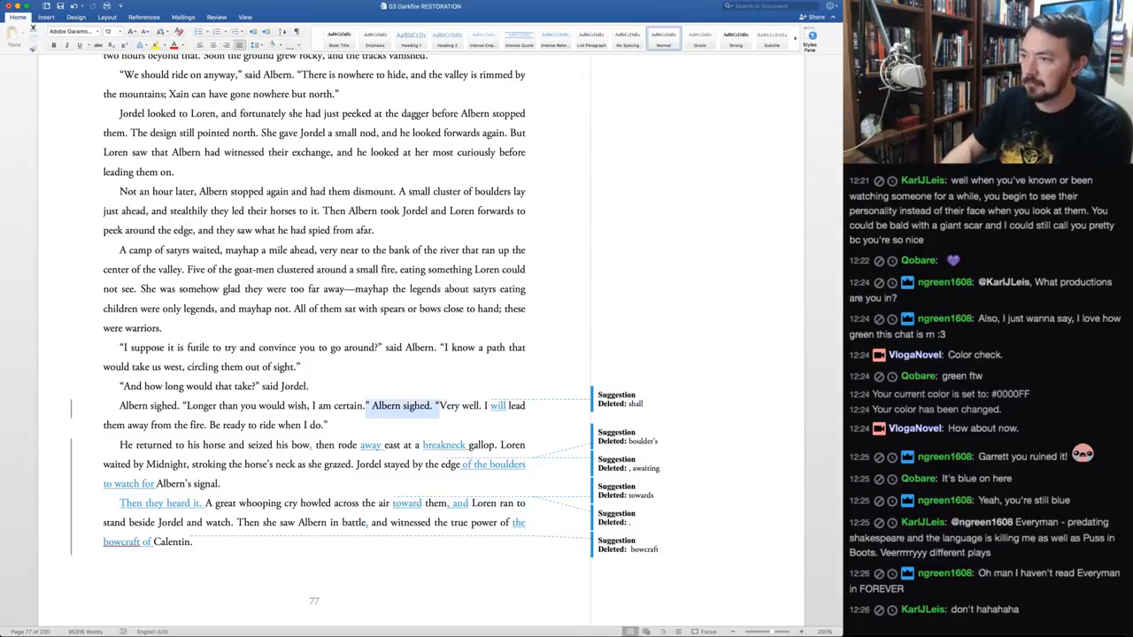
key("BackSpace")
Accept “will” in place of “shall” in “lead them away from the fire.”
left_click(635, 403)
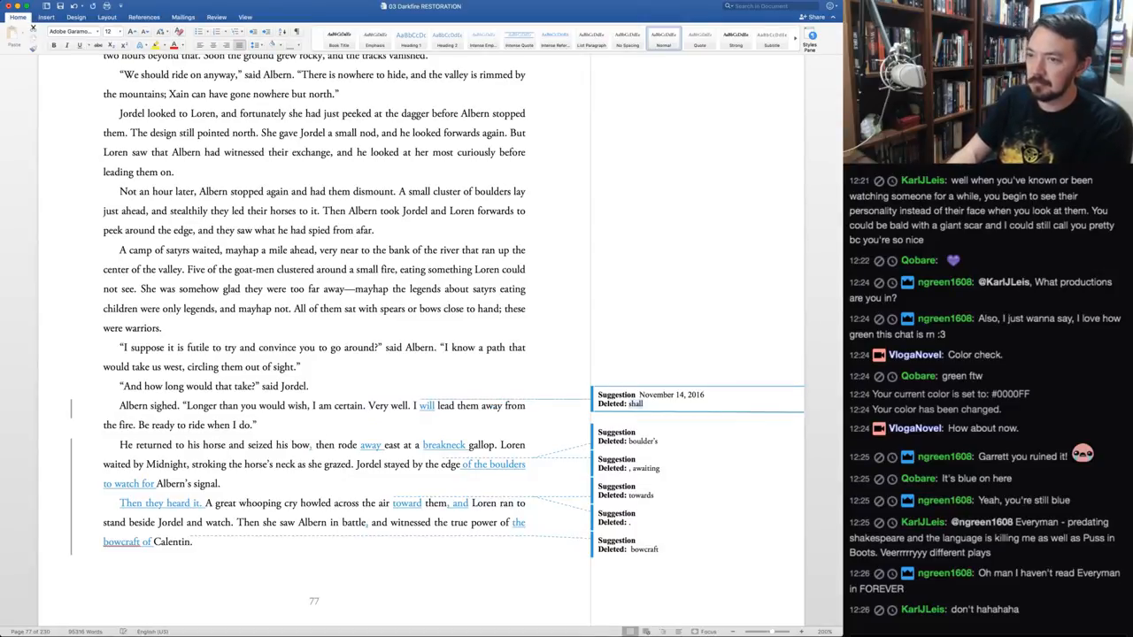
key("super+shift+a")
key("super+shift+a")
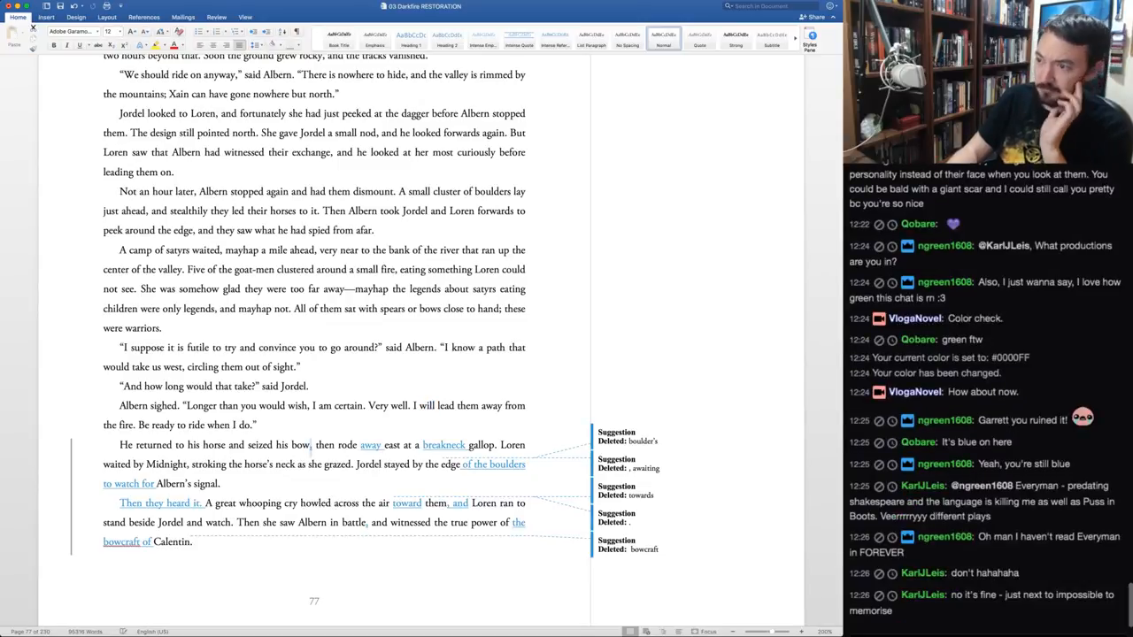
Accept the comma after “seized his bow” and reword what follows as “and then rode east,” dropping the suggested “away.”
key("super+shift+a")
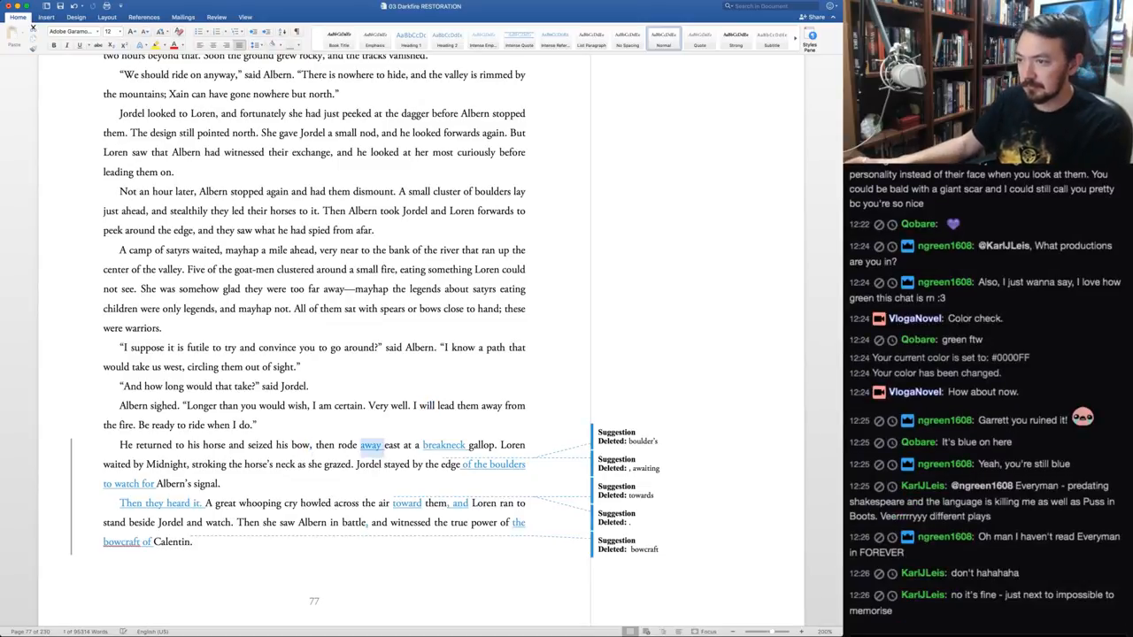
left_click(316, 445)
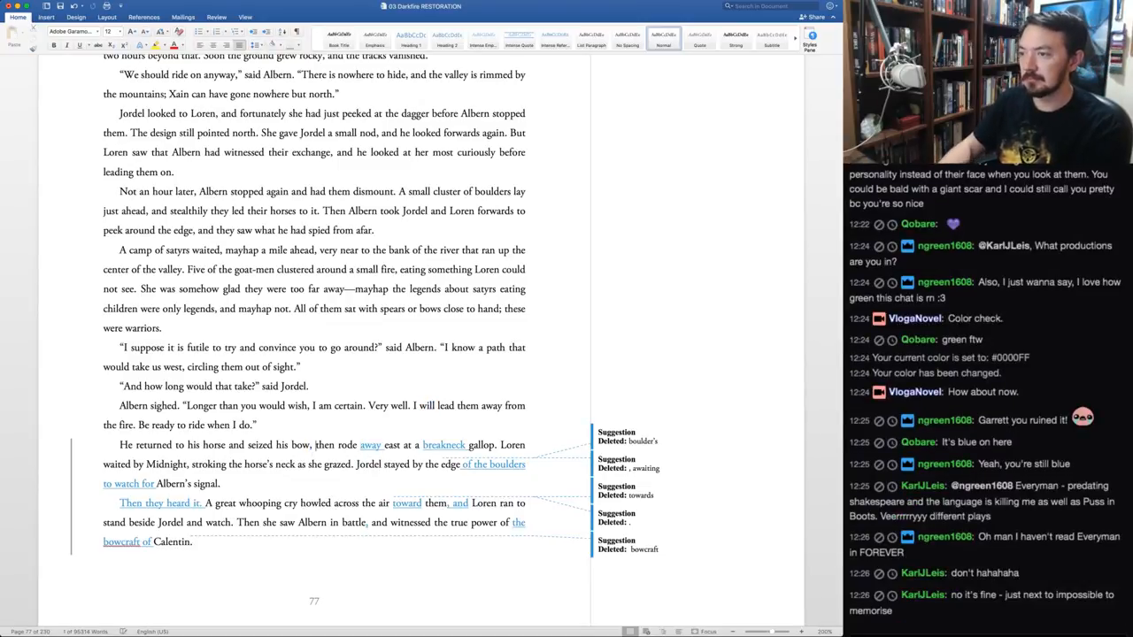
type("and")
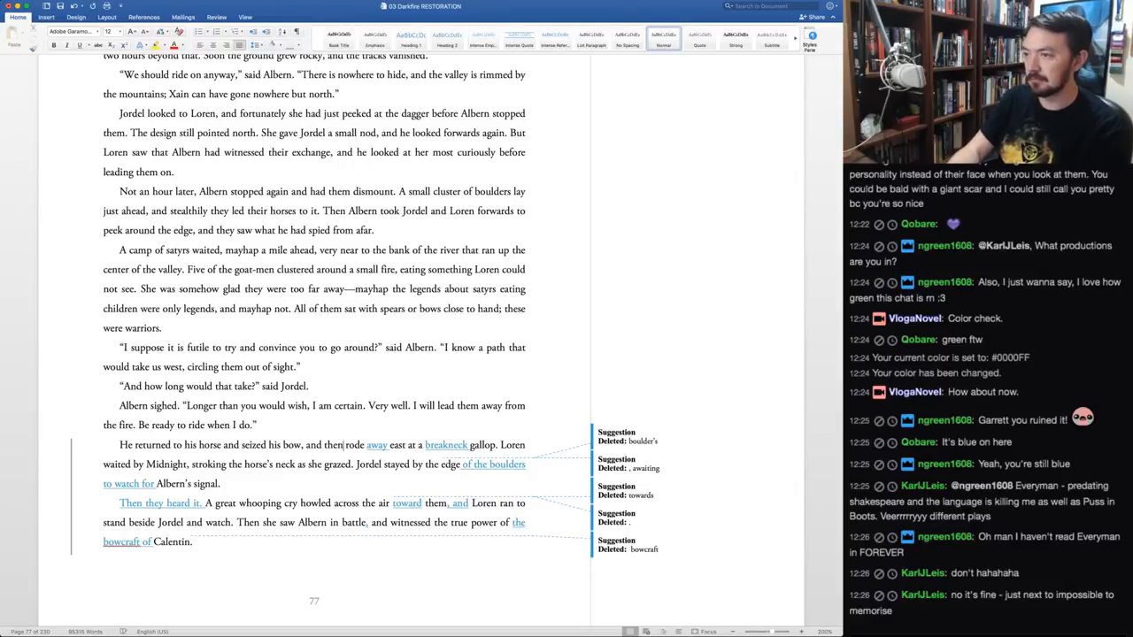
double_click(377, 445)
key("BackSpace")
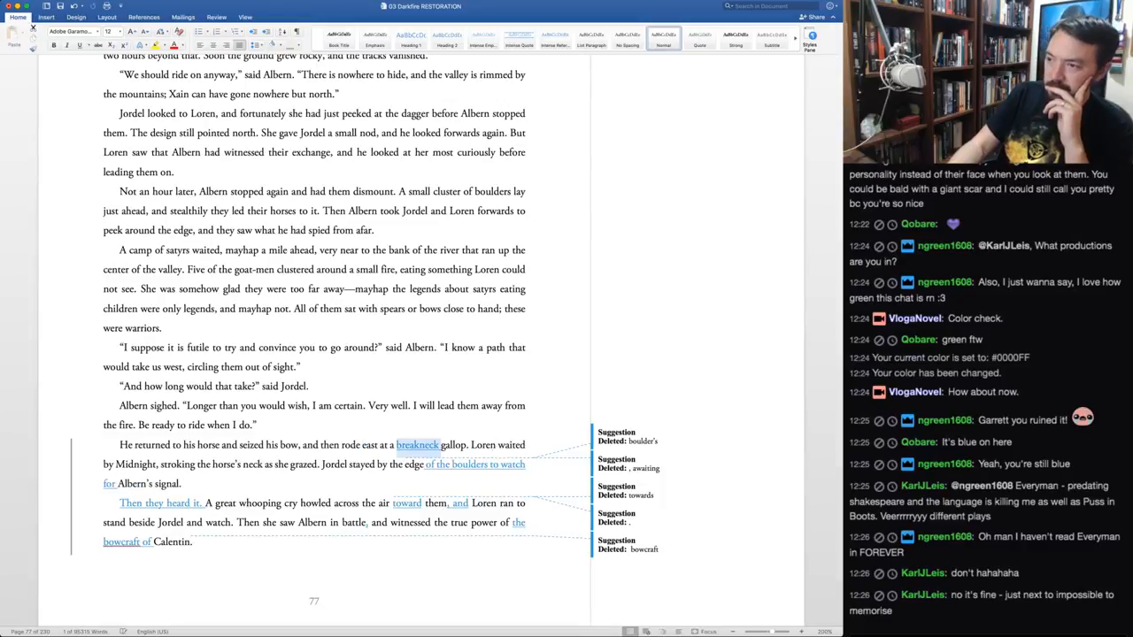
Accept “breakneck” before “gallop” and “of the boulders to watch for” in place of “boulder's, awaiting.”
key("ctrl+a")
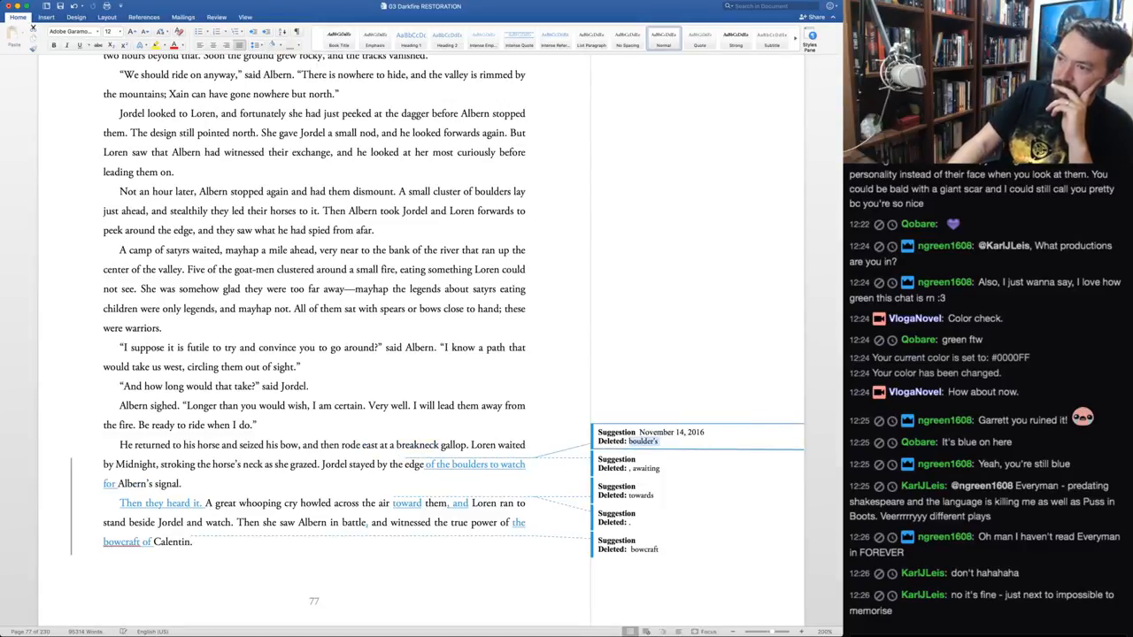
key("ctrl+a")
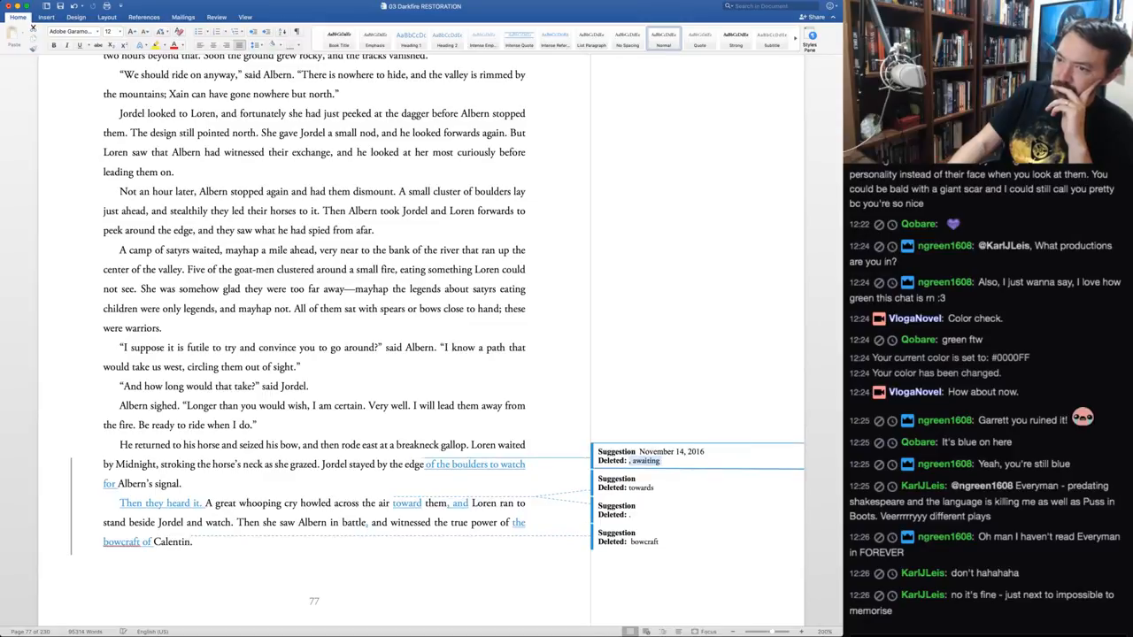
key("ctrl+a")
key("ctrl+a")
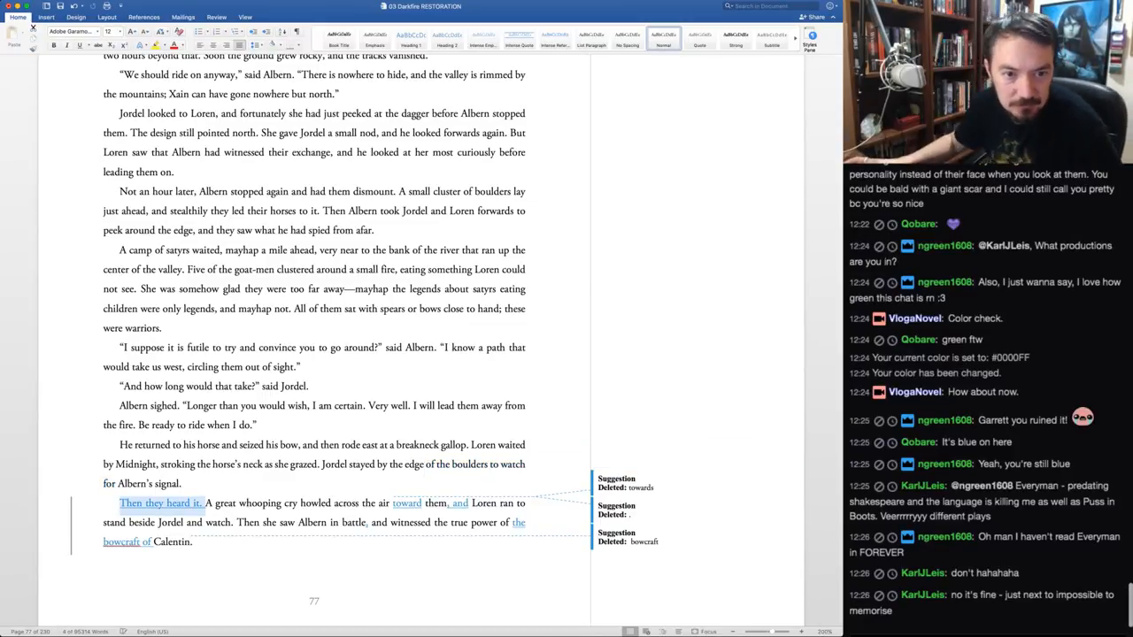
Accept “Then they heard it.” and “, and” before “Loren ran,” but keep “towards” instead of “toward.”
key("super+Tab")
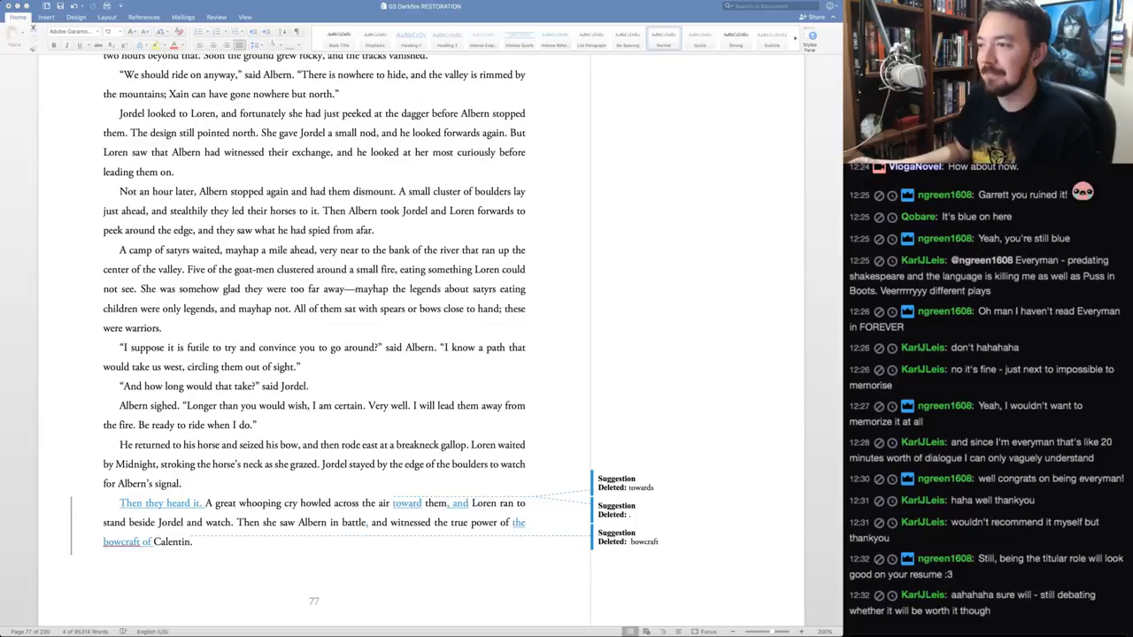
left_click(33, 27)
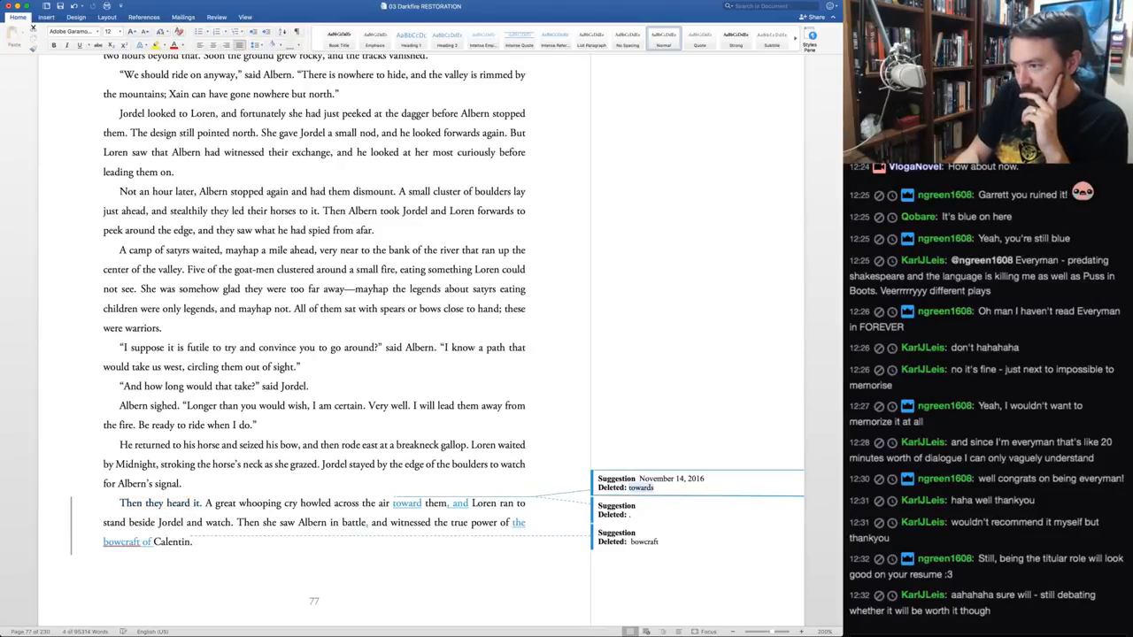
key("super+shift+r")
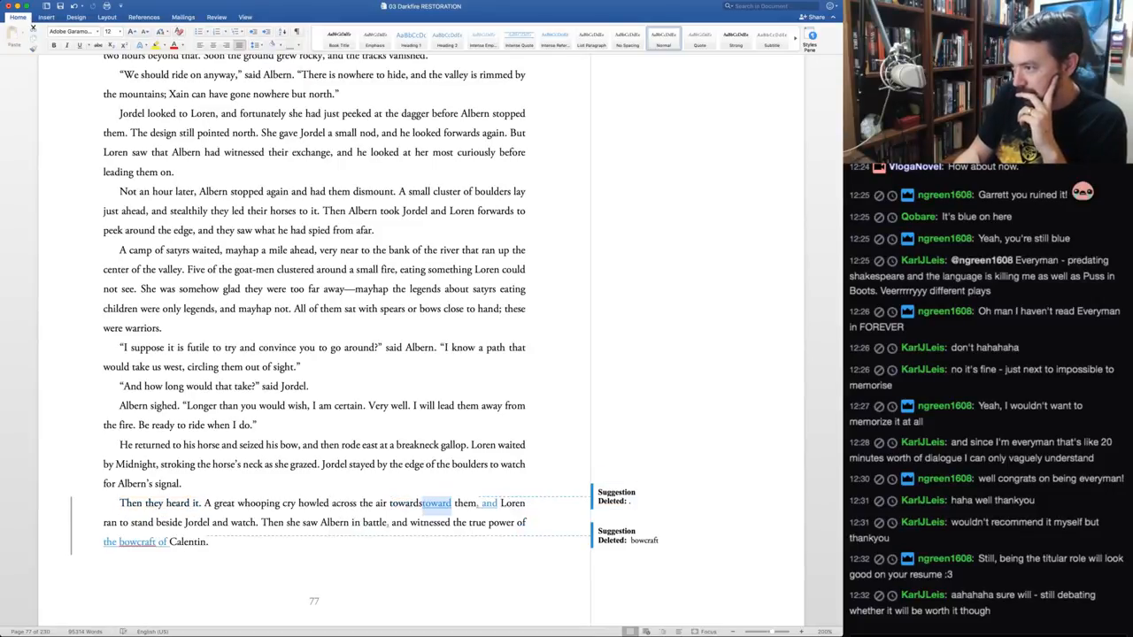
key("super+shift+r")
key("super+shift+a")
key("super+shift+a")
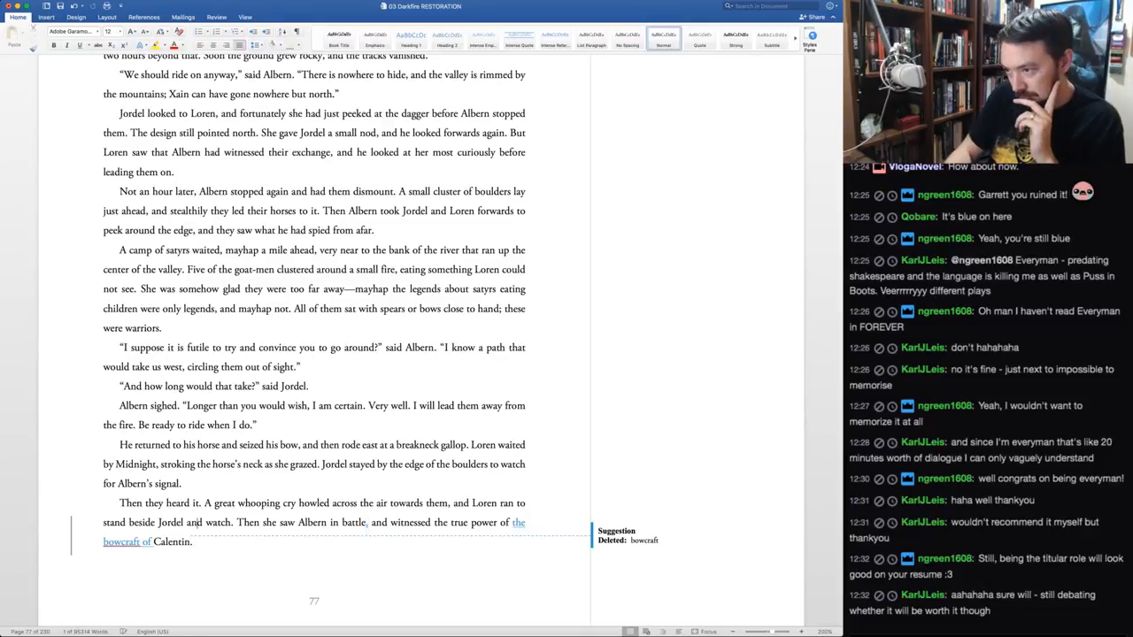
Accept the comma after “in battle” and reject “the bowcraft of,” restoring “Calentin bowcraft” at the end of the sentence
key("ctrl+a")
key("ctrl+a")
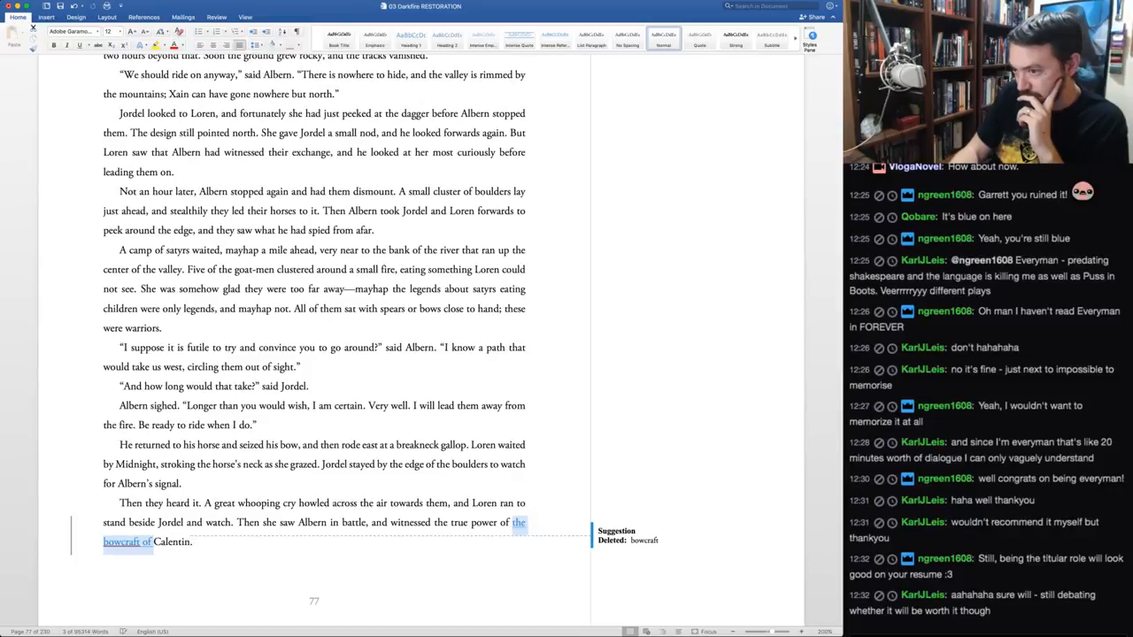
key("ctrl+r")
key("ctrl+r")
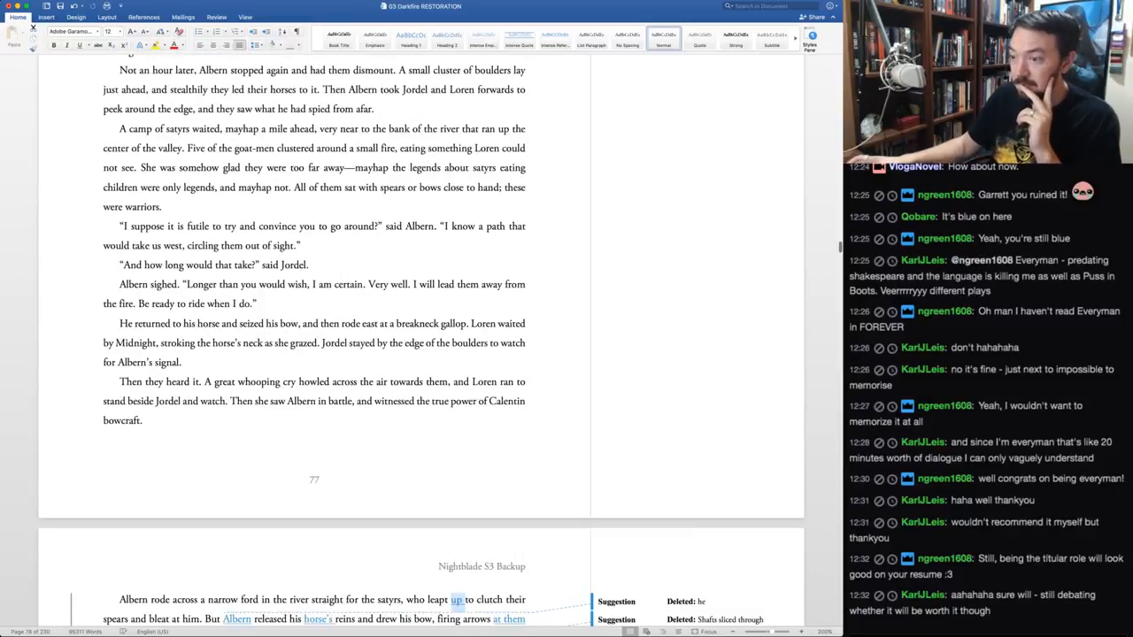
Accept “up” after “leapt” and restore “he” in place of “Albern” before “released” in page 78's first paragraph
scroll(422, 345, "down", 5)
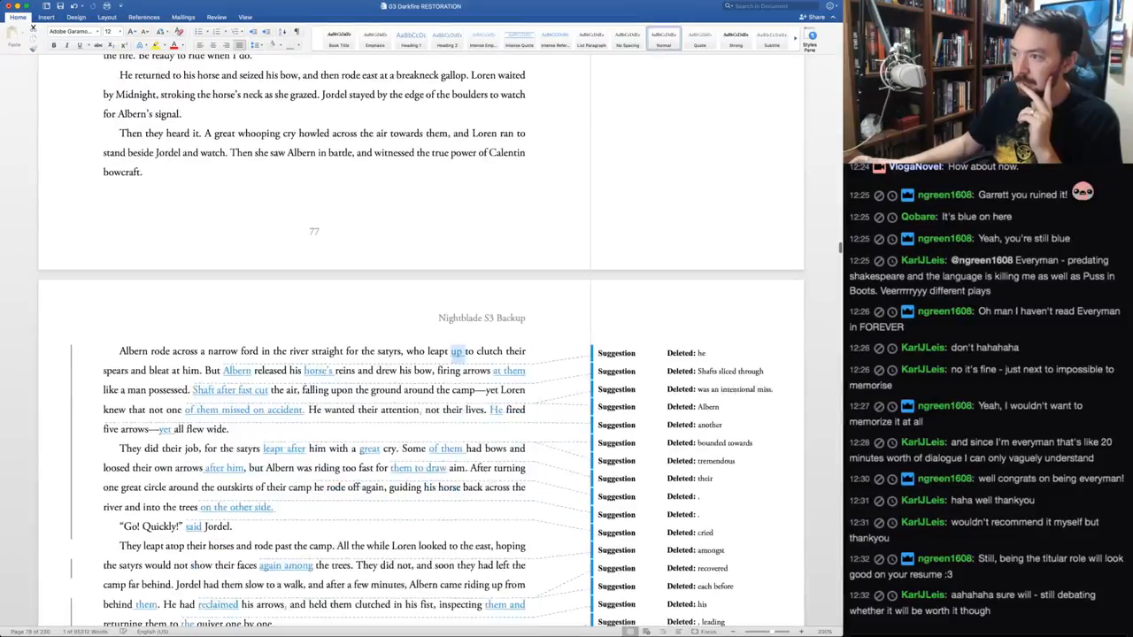
scroll(421, 345, "down", 2)
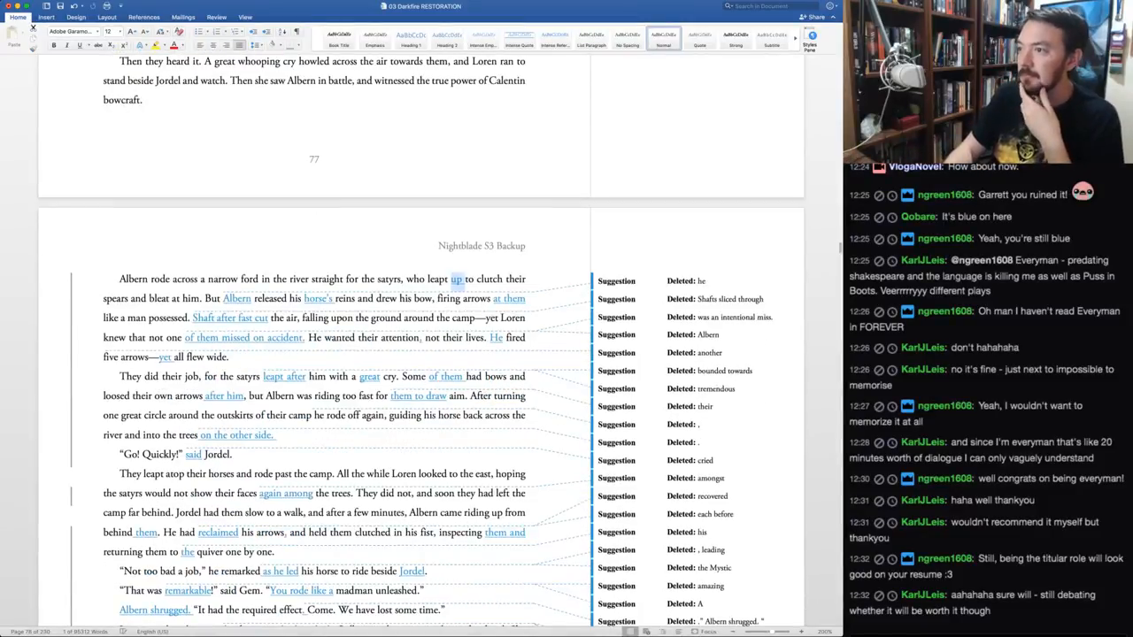
key("ctrl+a")
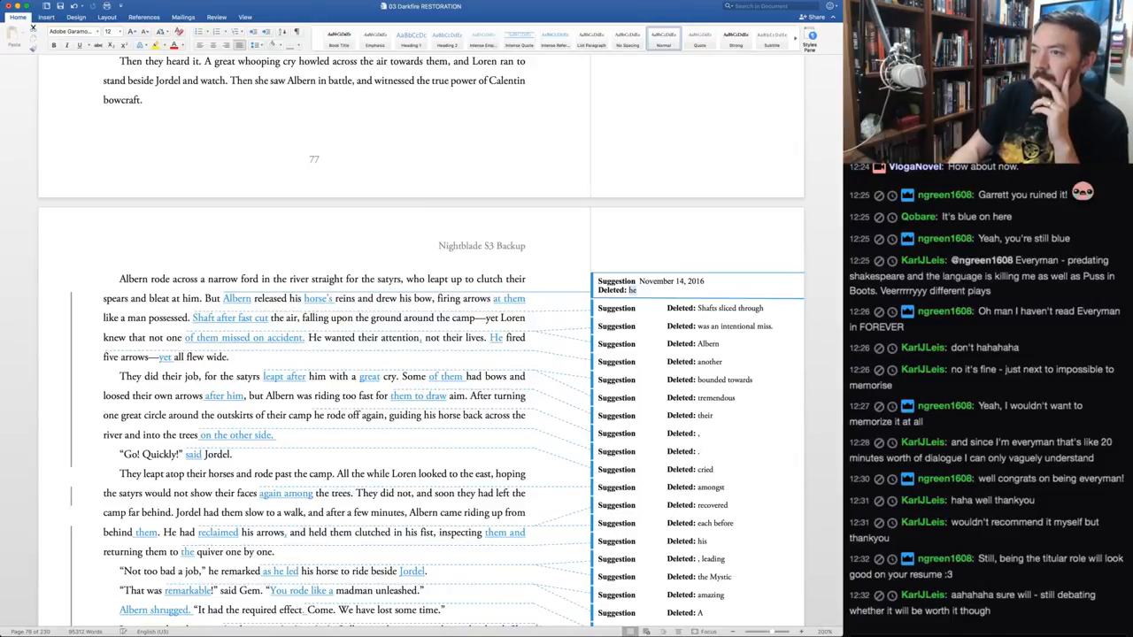
key("ctrl+r")
key("ctrl+r")
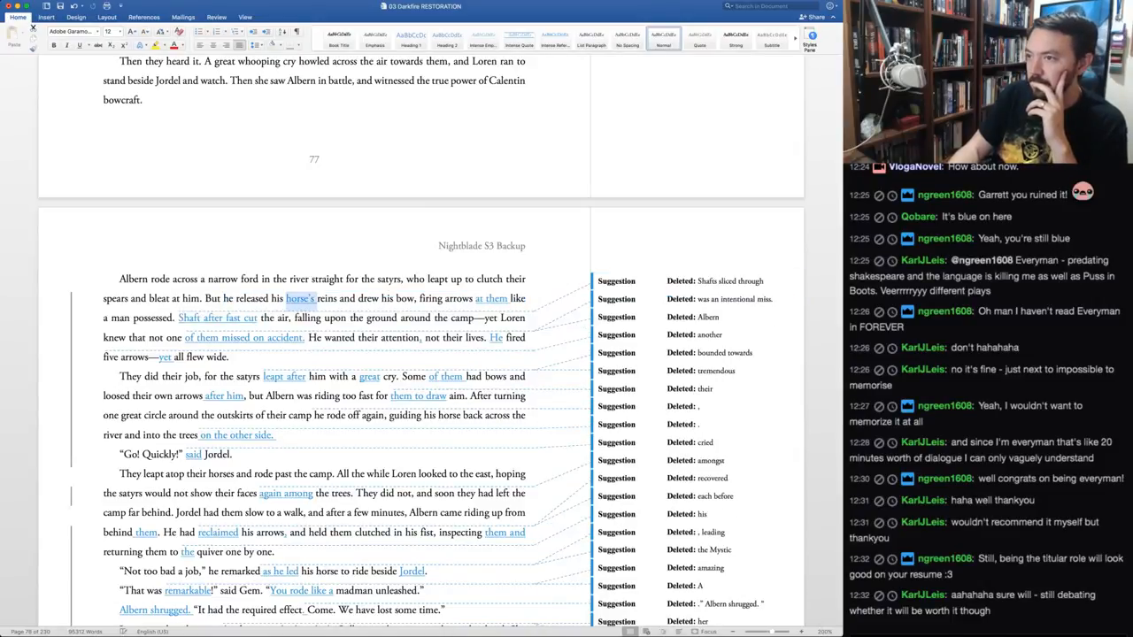
Reject the insertions “horse's” before “reins” and “at them” after “firing arrows” in the bow-drawing sentence
key("ctrl+a")
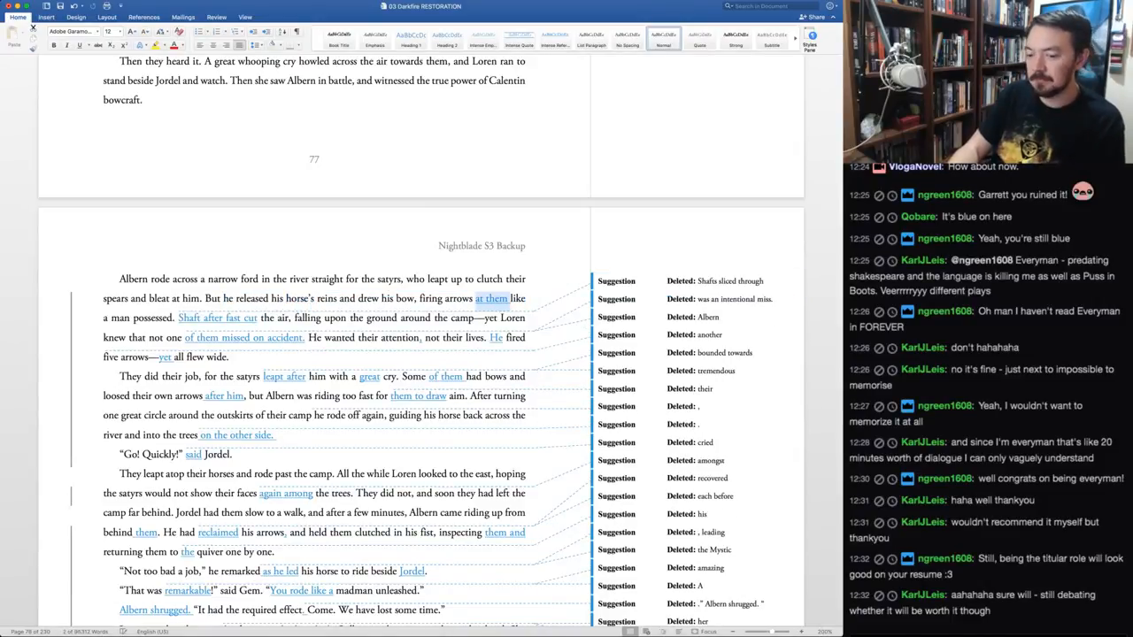
key("super+z")
key("ctrl+r")
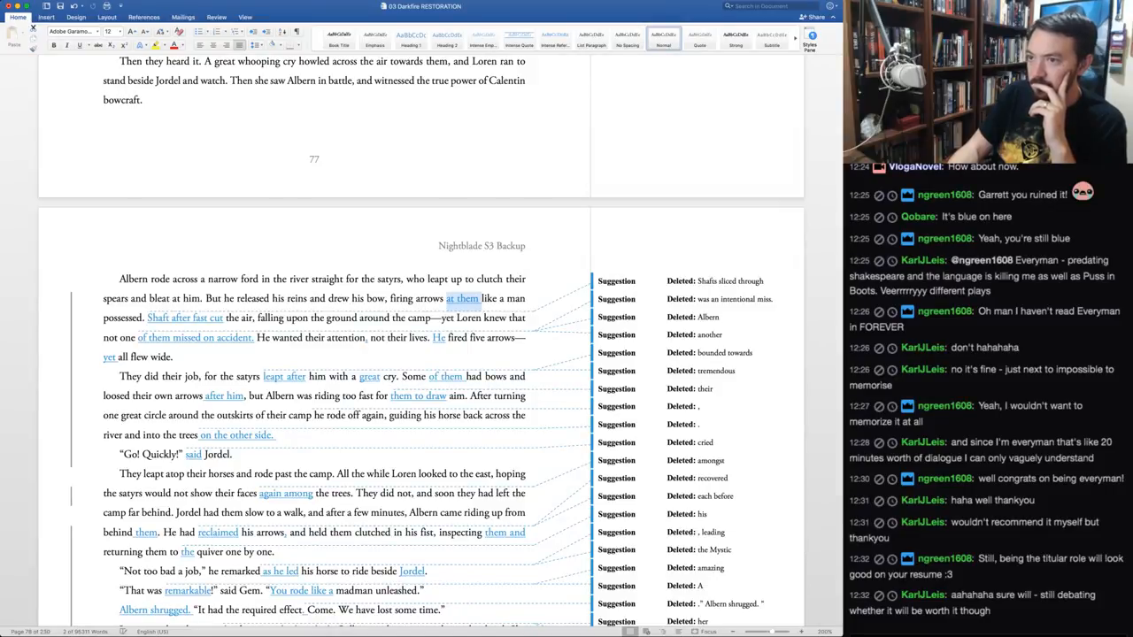
key("ctrl+r")
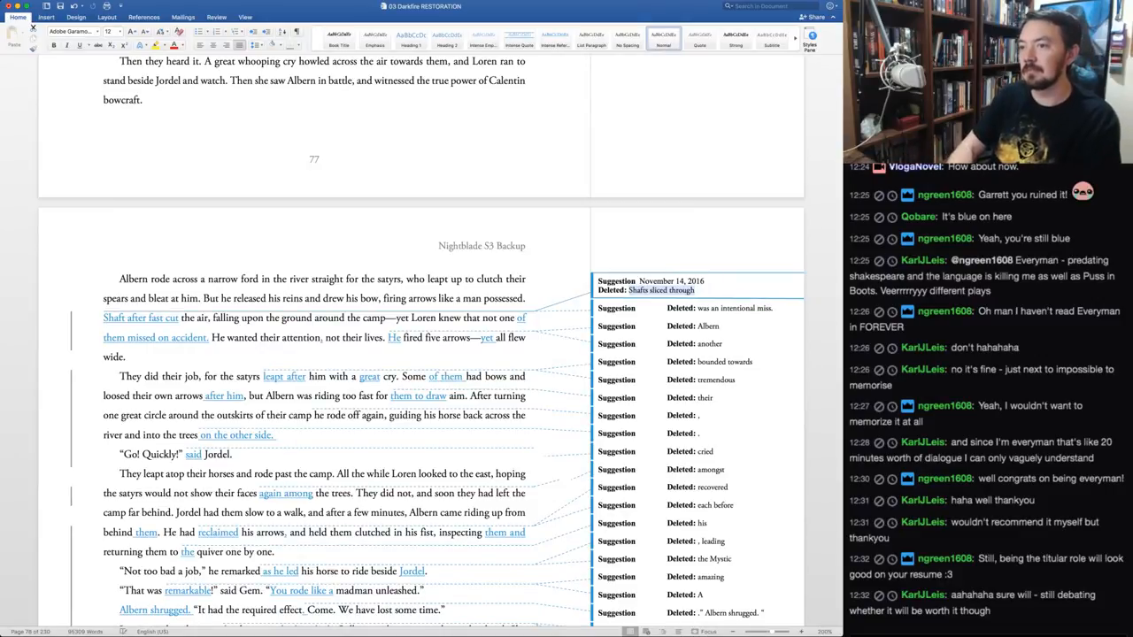
Replace “fast” with “shaft” and accept the surrounding revisions so the sentence opens “Shaft after shaft cut the air.”
double_click(157, 319)
key("Up")
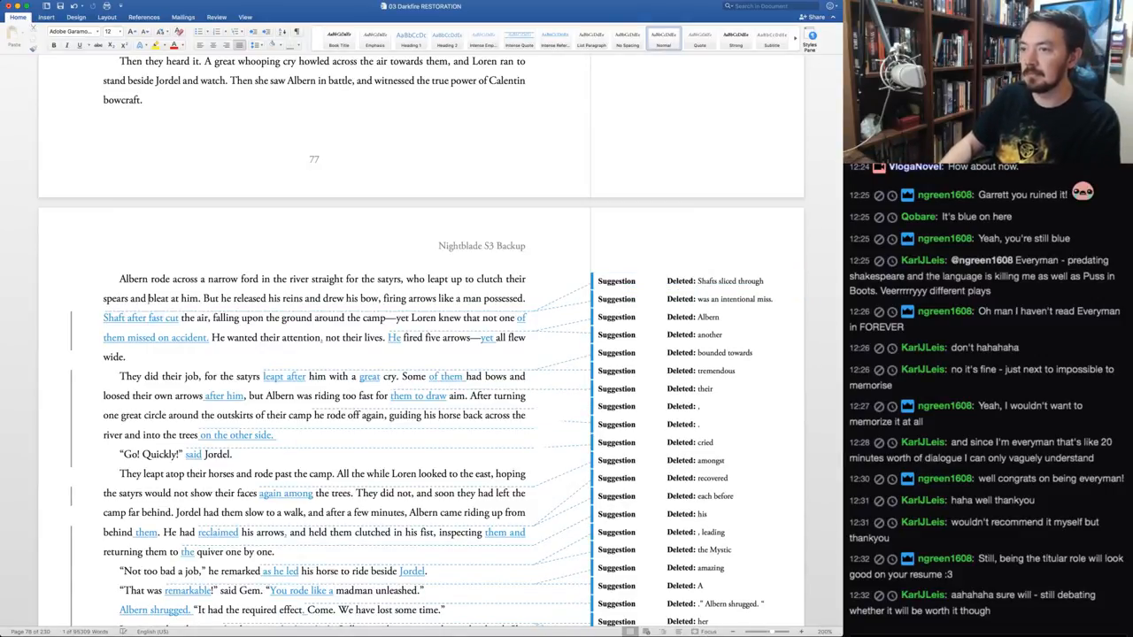
double_click(151, 319)
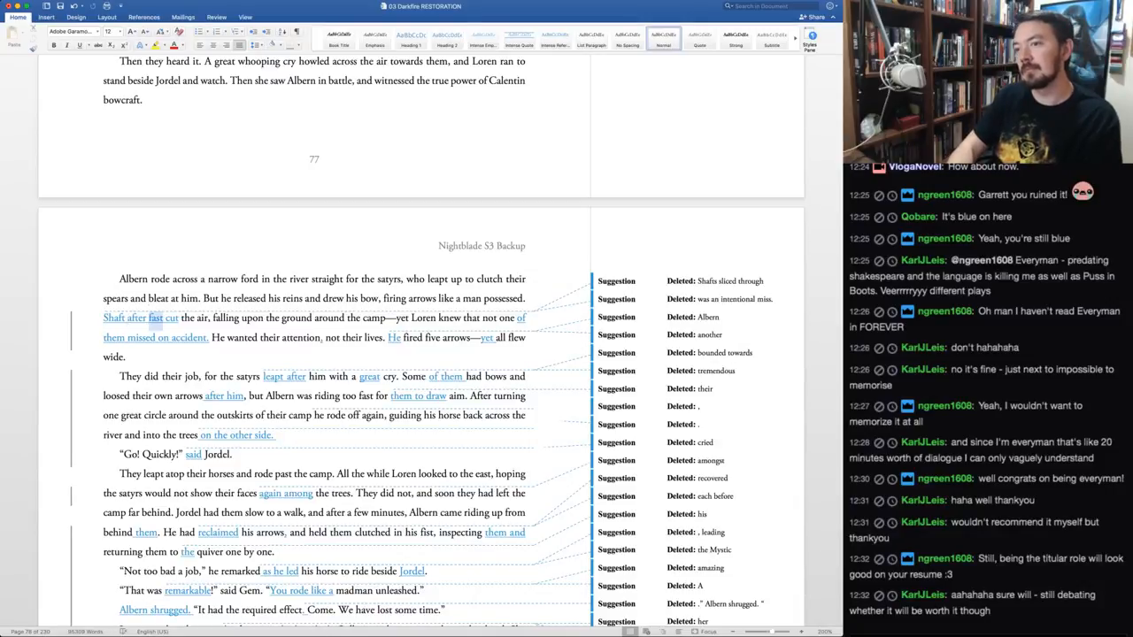
type("shaft")
key("Up")
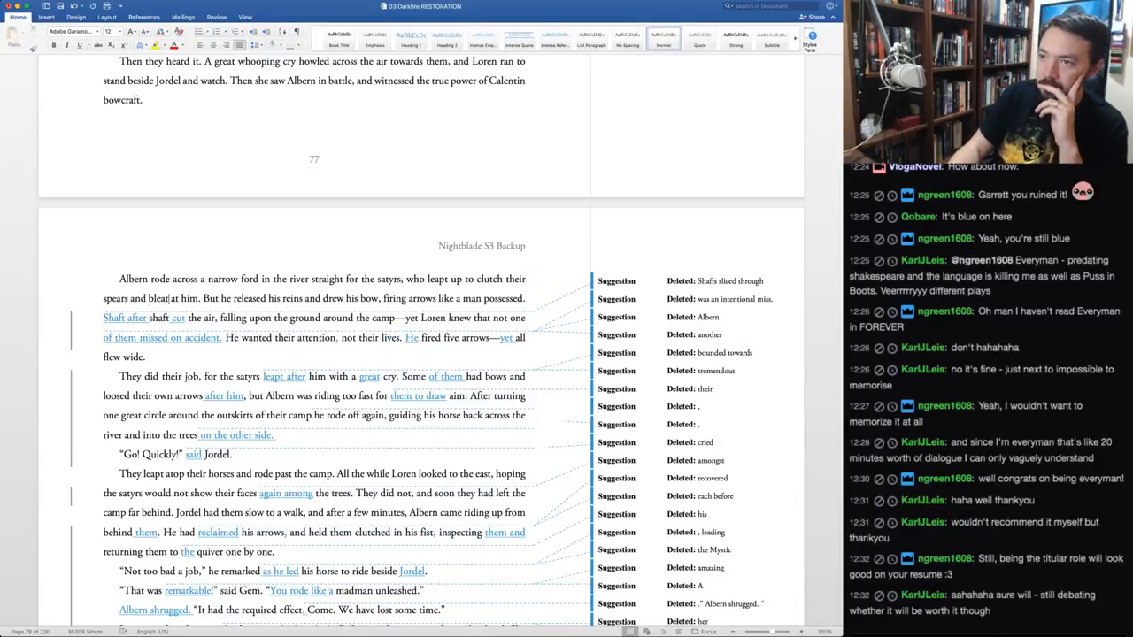
key("super+shift+a")
key("super+shift+a")
key("super+shift+a")
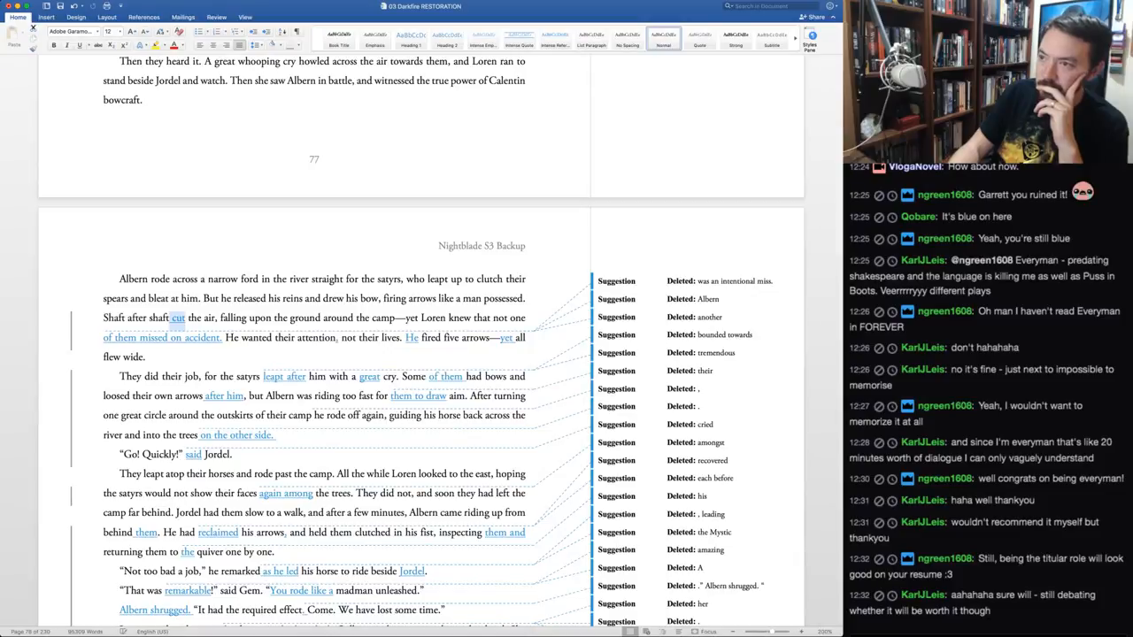
key("super+shift+a")
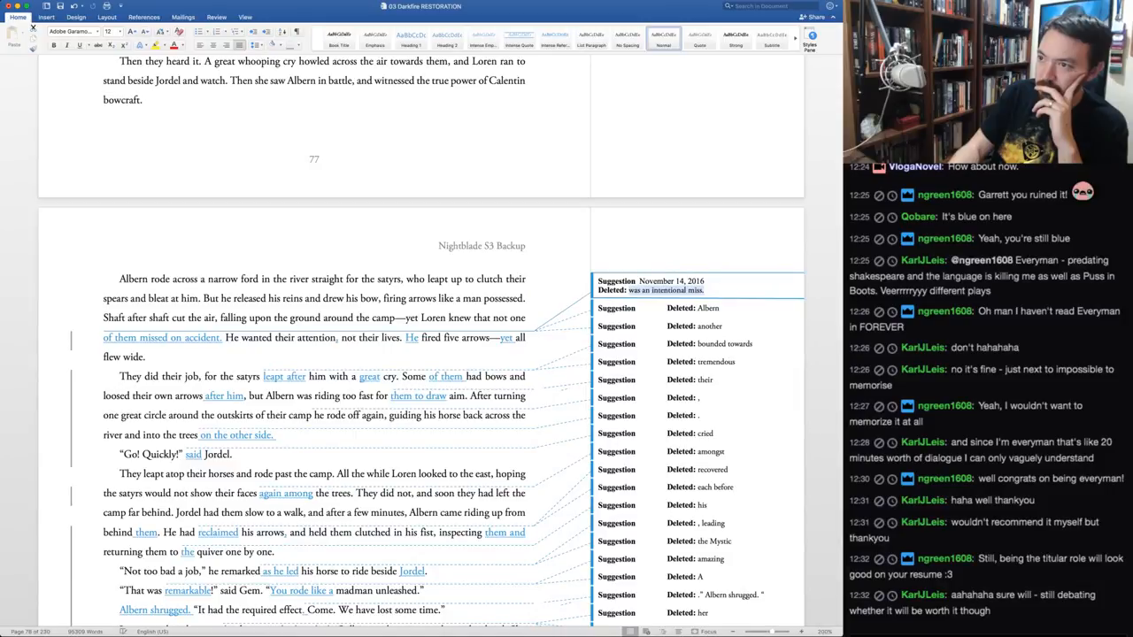
Accept “of them missed on accident.” in place of “was an intentional miss.” and the comma after “attention.”
key("super+shift+a")
key("super+shift+a")
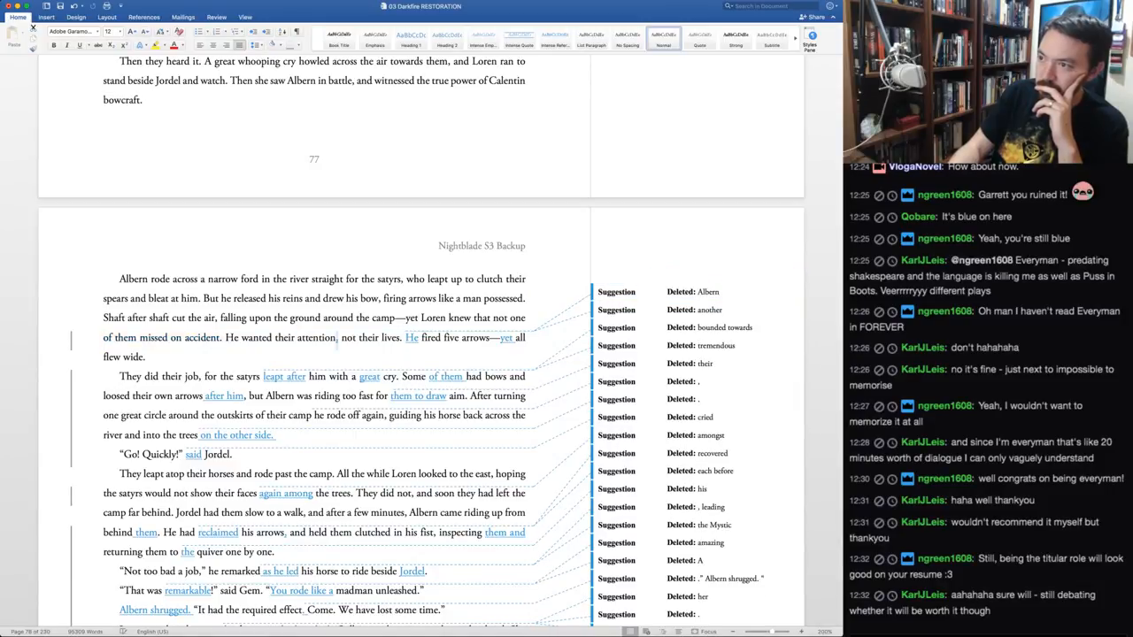
key("super+shift+a")
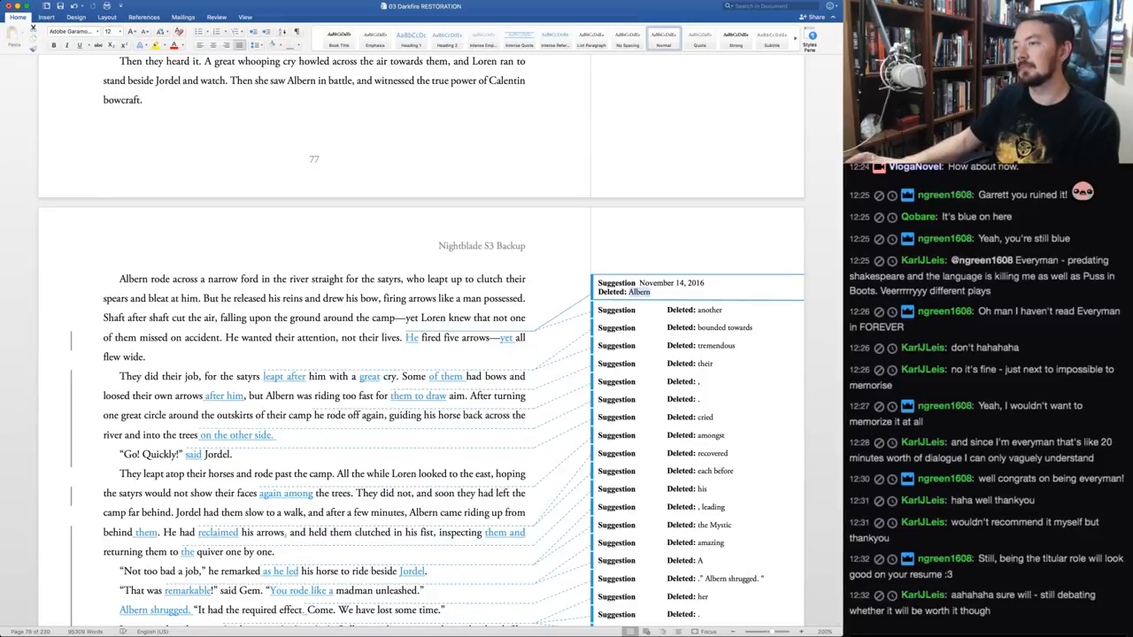
Shorten the first paragraph's last sentence to “Five arrows flew wide.” and accept the leftover deletion of “Albern.”
left_click(431, 338)
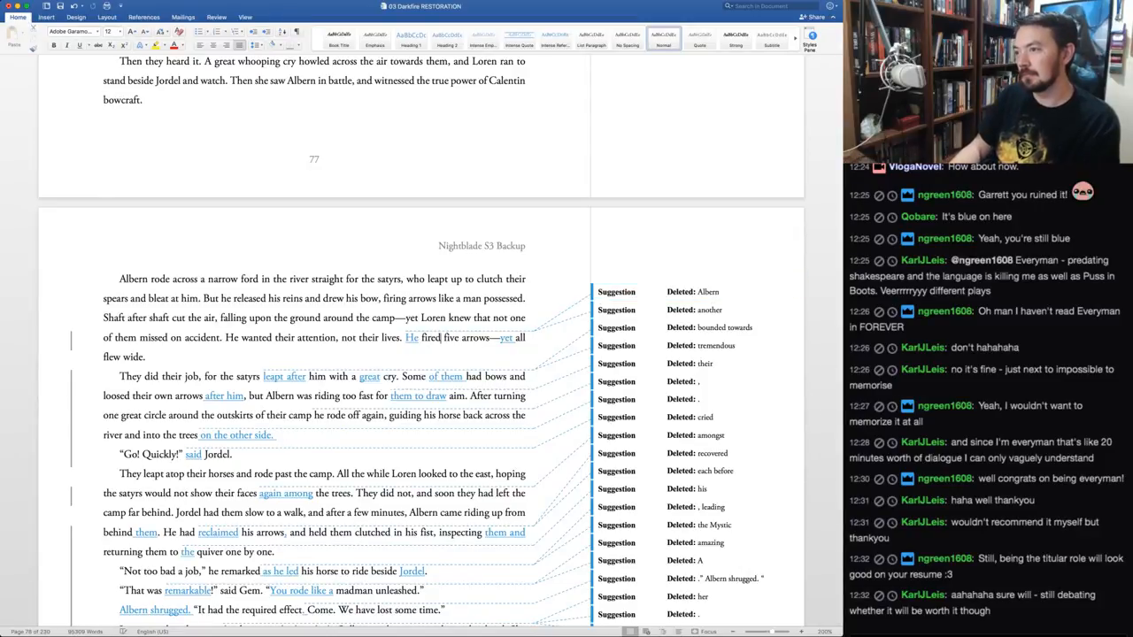
key("alt+Left")
key("alt+shift+Right")
key("alt+shift+Right")
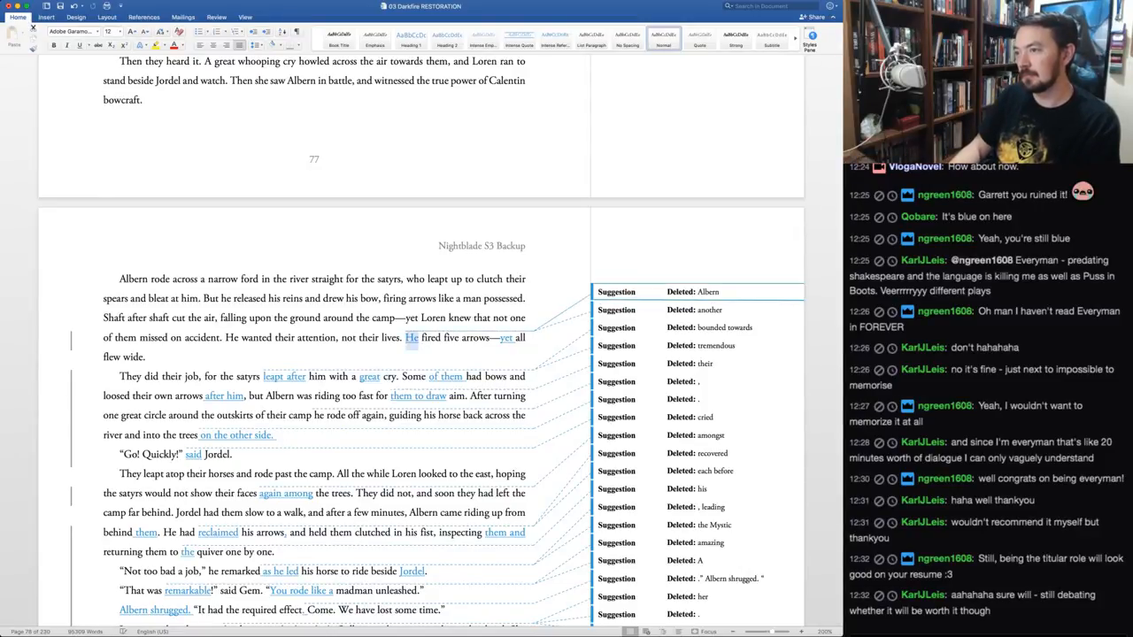
key("shift+Right")
key("shift+Right")
type("F")
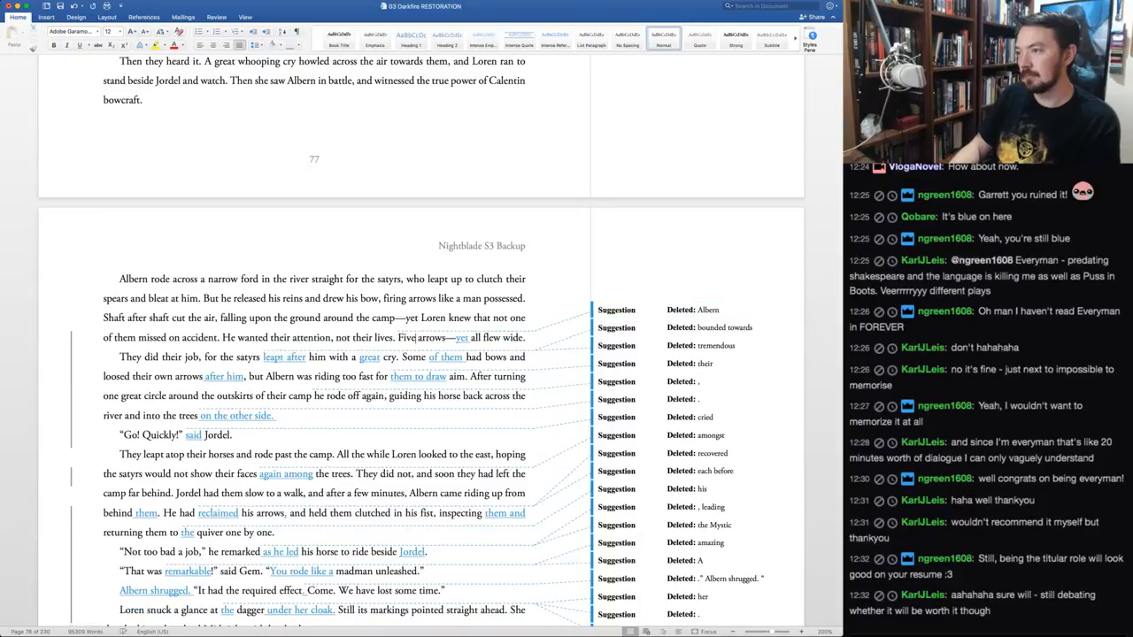
key("alt+shift+Right")
key("alt+shift+Right")
key("BackSpace")
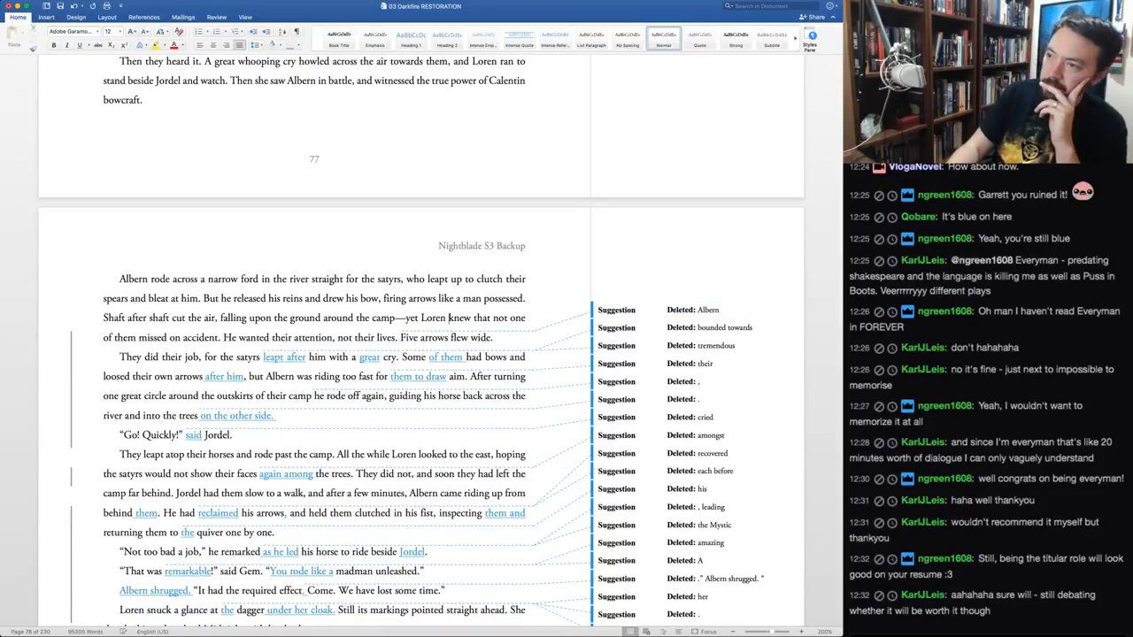
key("alt+shift+Left")
key("super+alt+a")
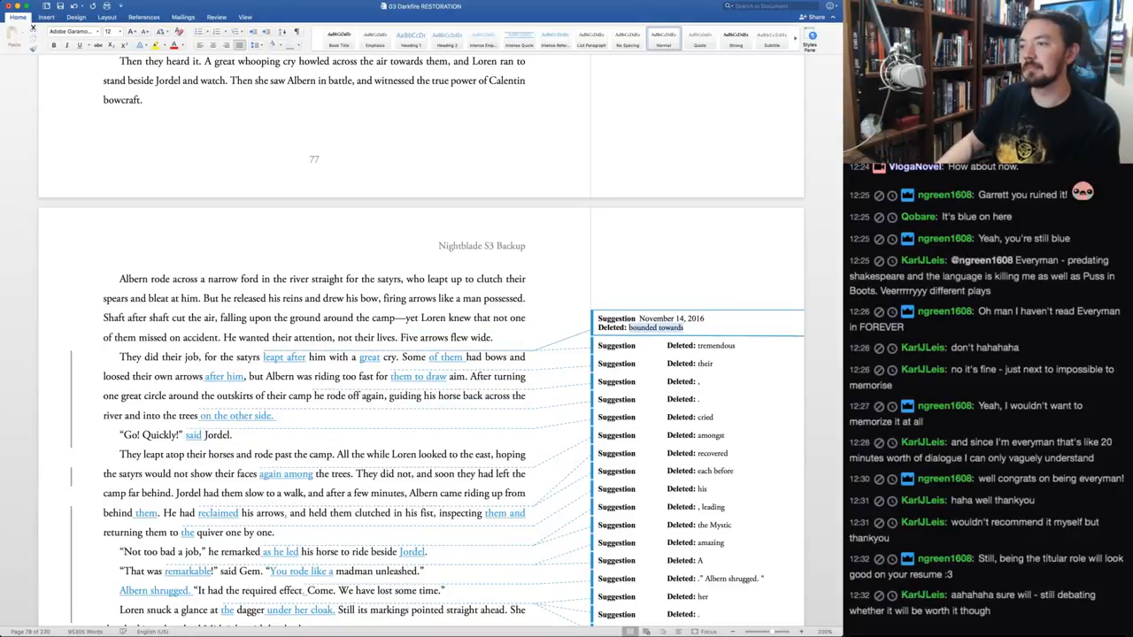
Begin the second paragraph with “But they did their job” and restore “bounded towards” in place of “leapt after.”
left_click(413, 357)
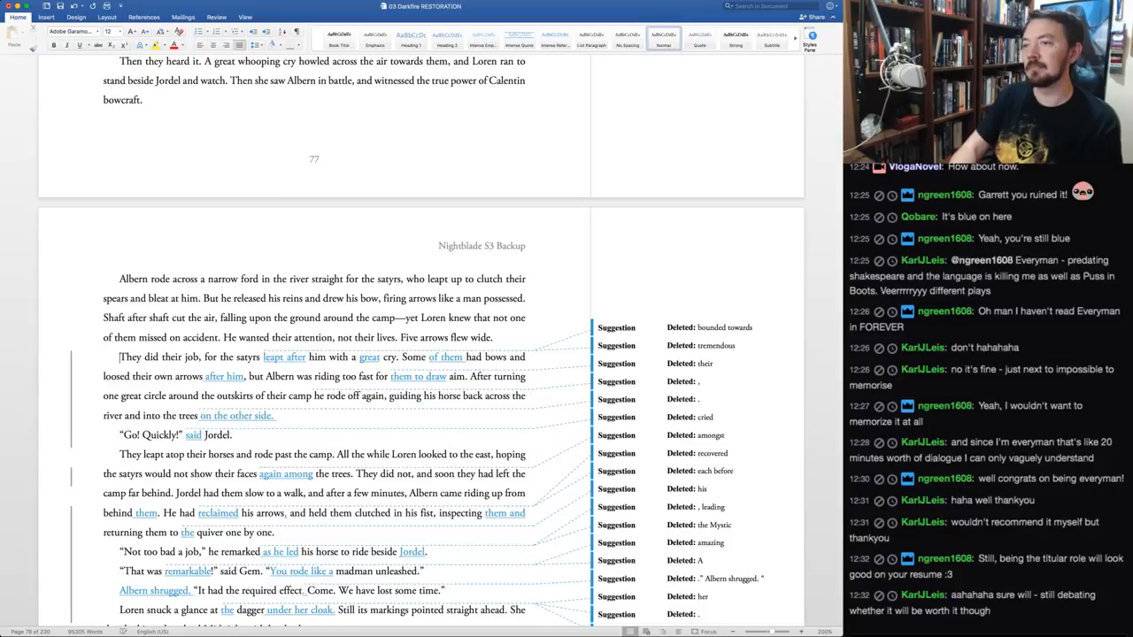
type("But t")
key("Delete")
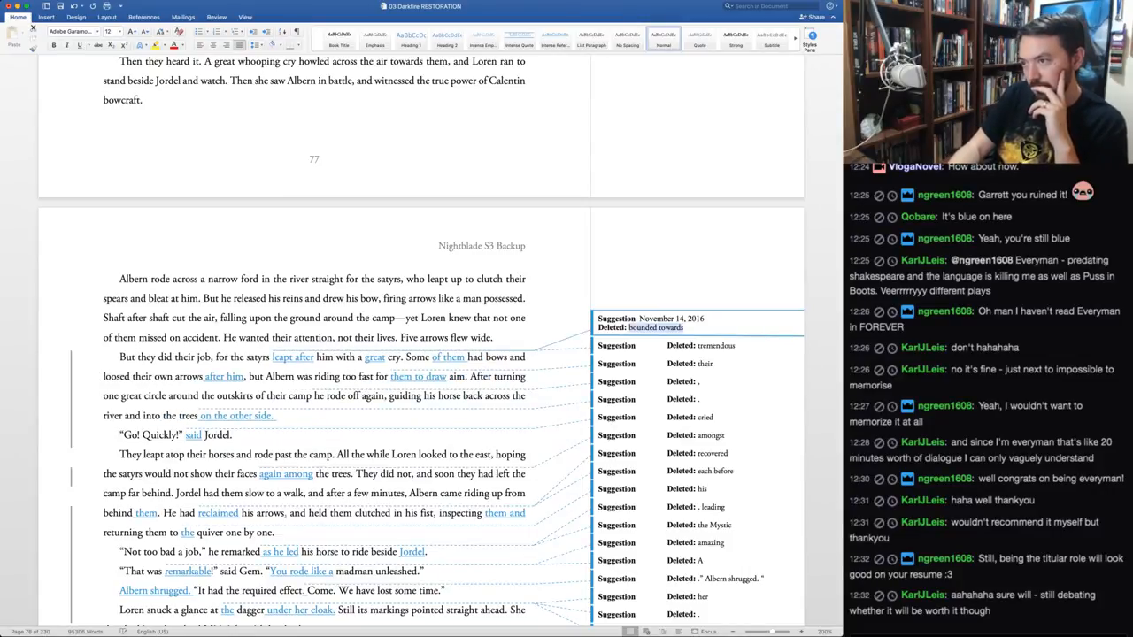
key("super+alt+r")
key("super+alt+r")
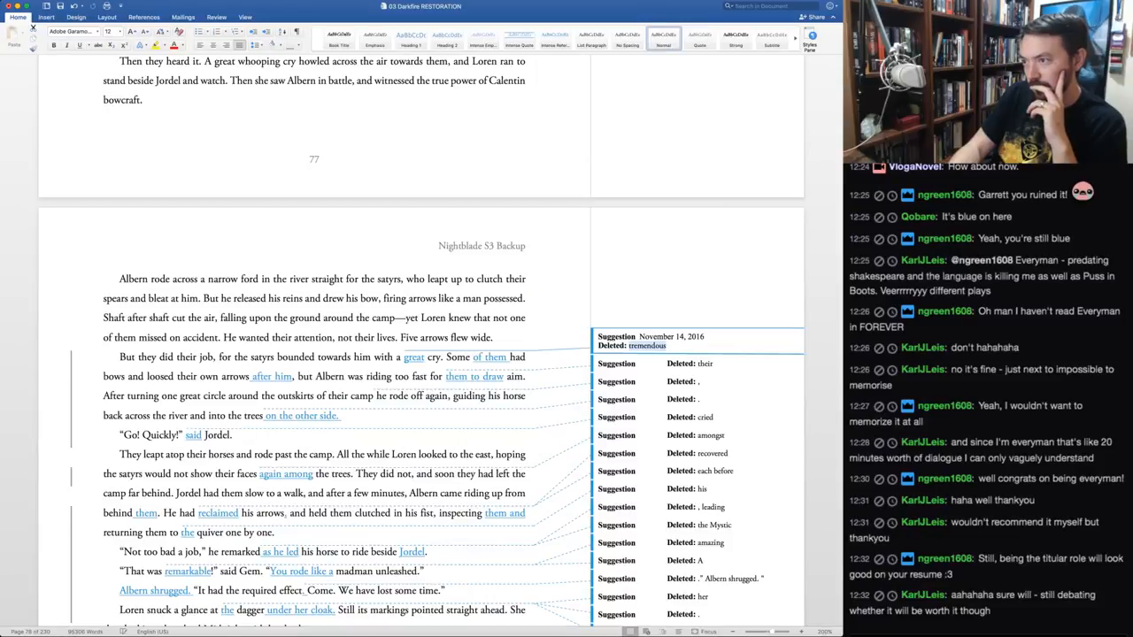
Accept “great” in place of “tremendous” before “cry” and reject the insertion “of them” after “Some.”
key("super+alt+a")
key("super+alt+a")
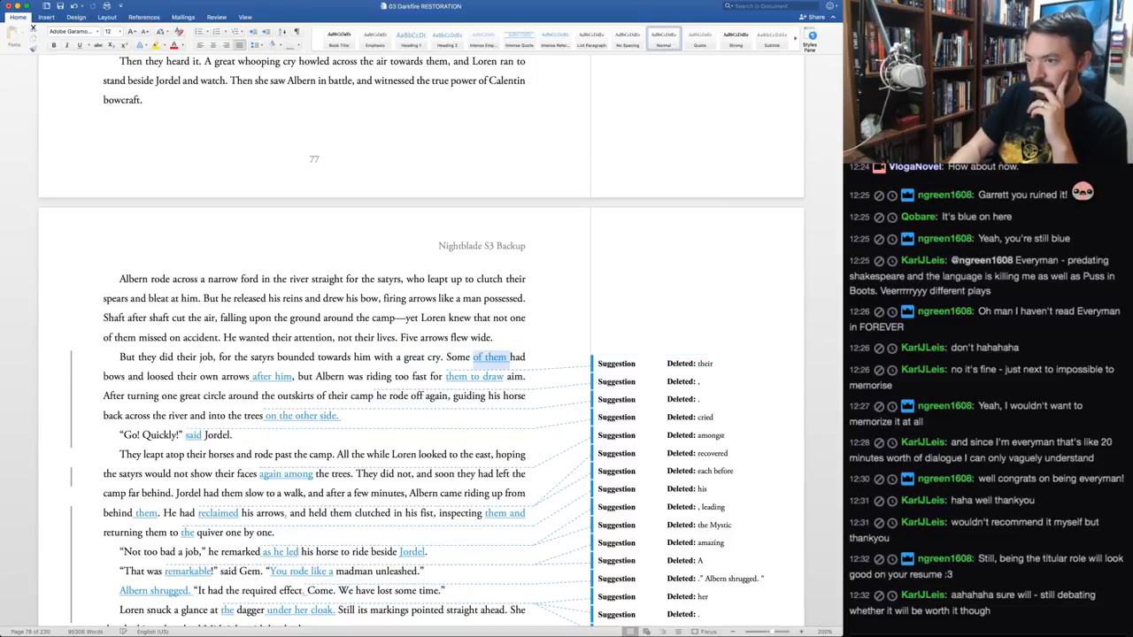
key("super+alt+r")
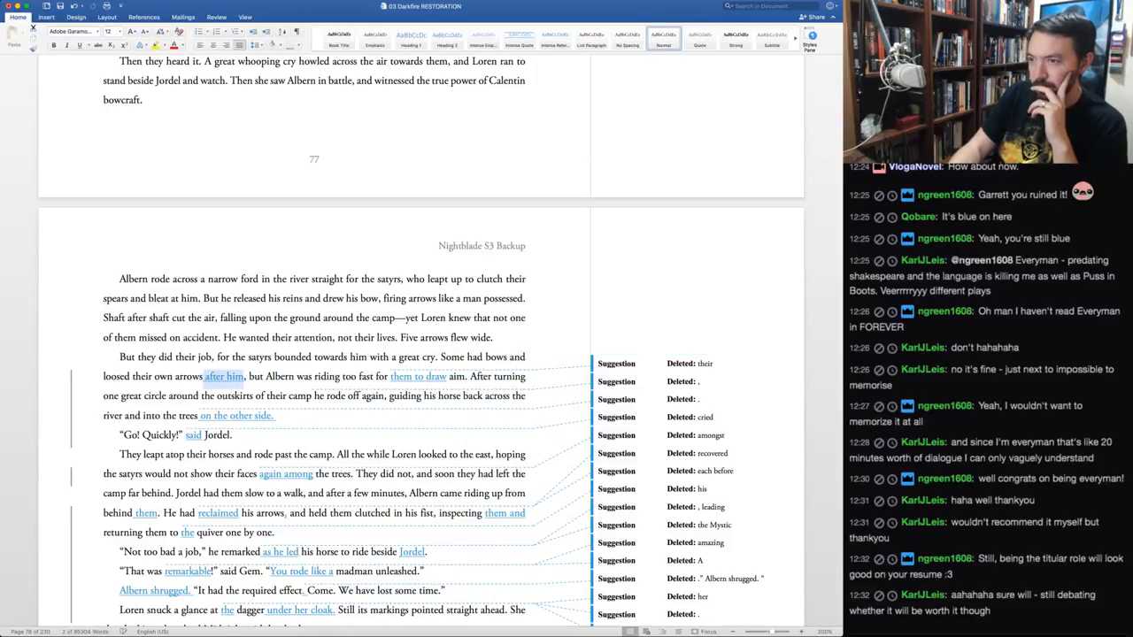
Accept the paragraph's remaining changes from “after him” through “on the other side,” and restore “cried” instead of “said” before “Jordel.”
key("super+alt+a")
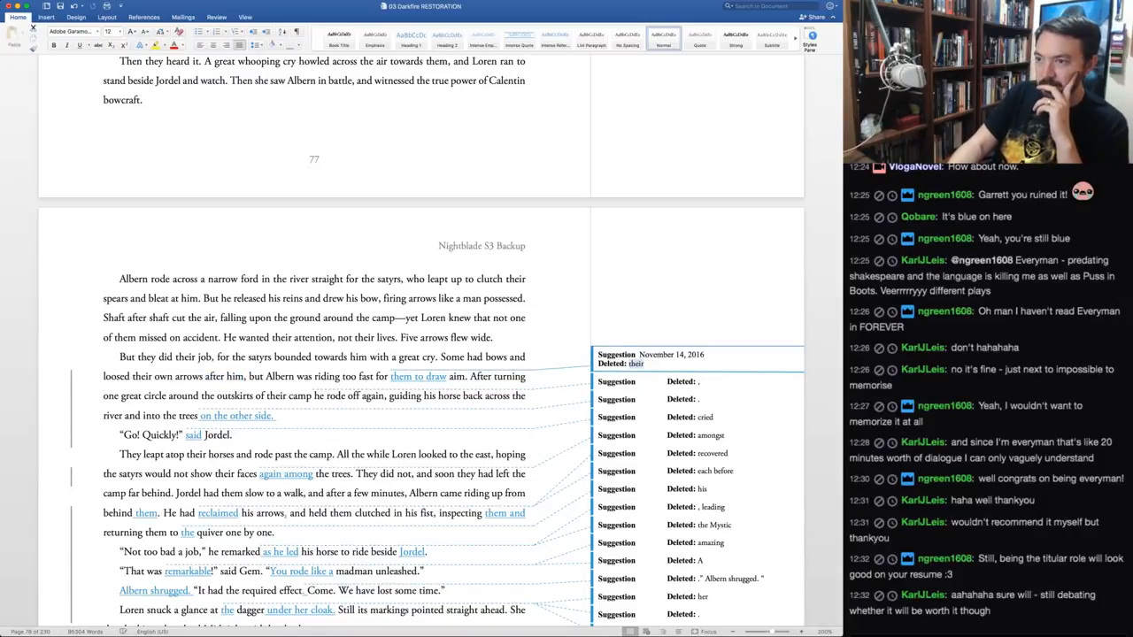
key("super+alt+a")
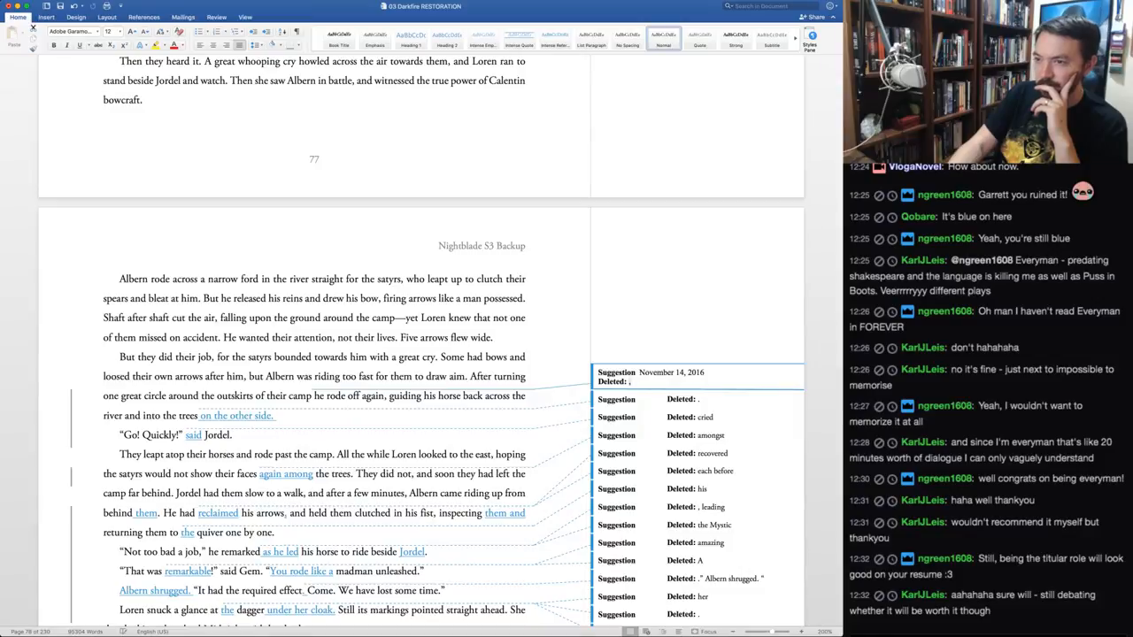
key("super+alt+a")
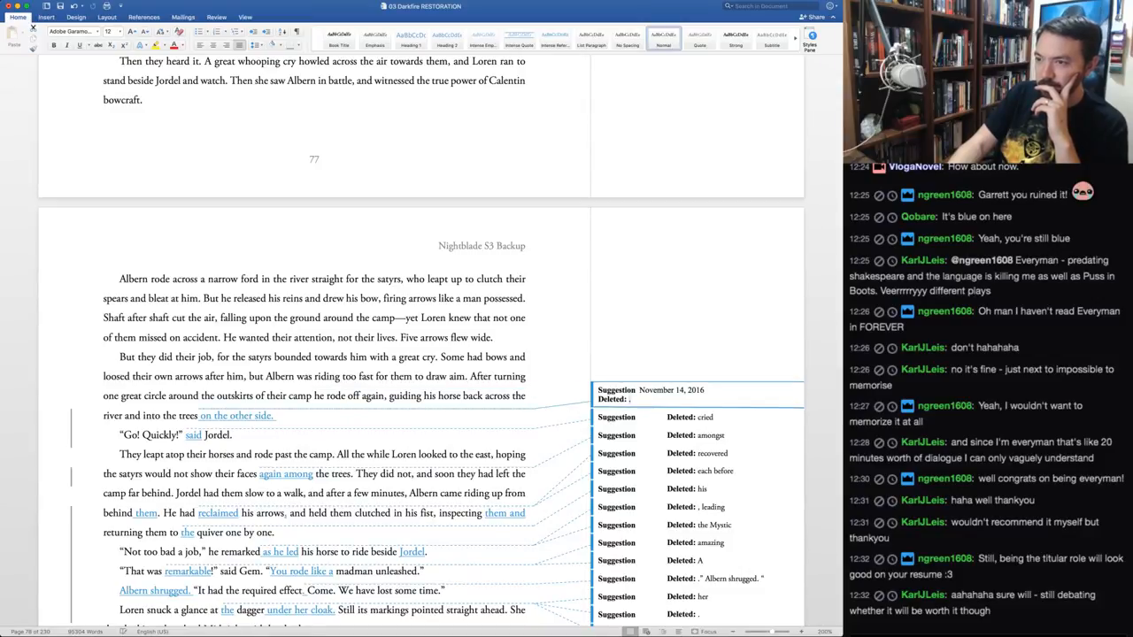
key("super+alt+a")
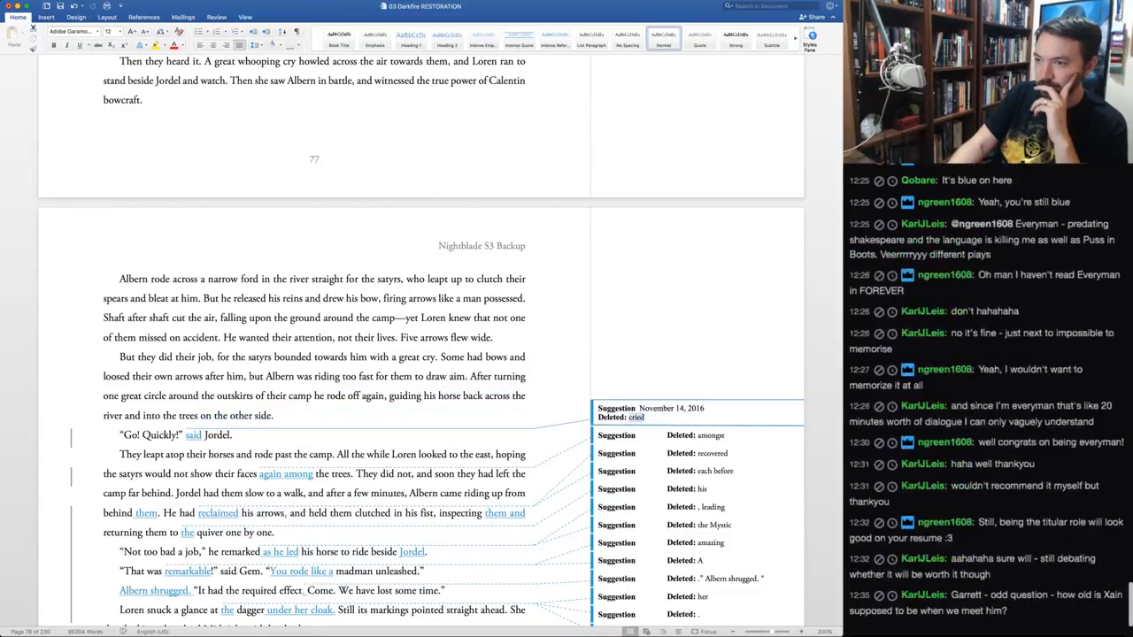
key("super+alt+r")
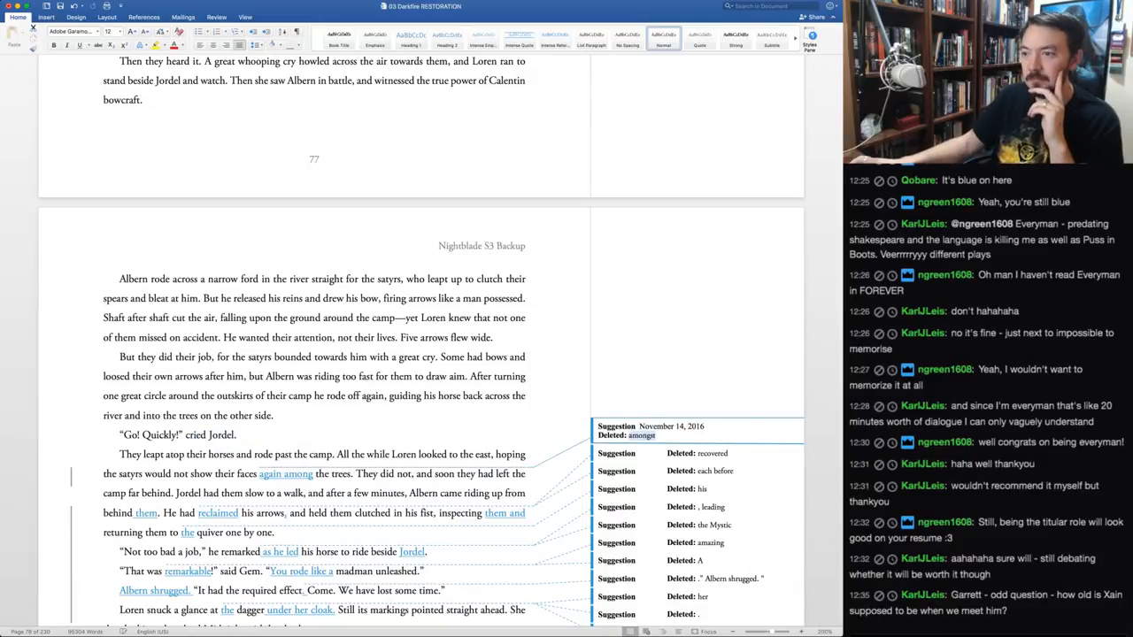
scroll(421, 354, "down", 3)
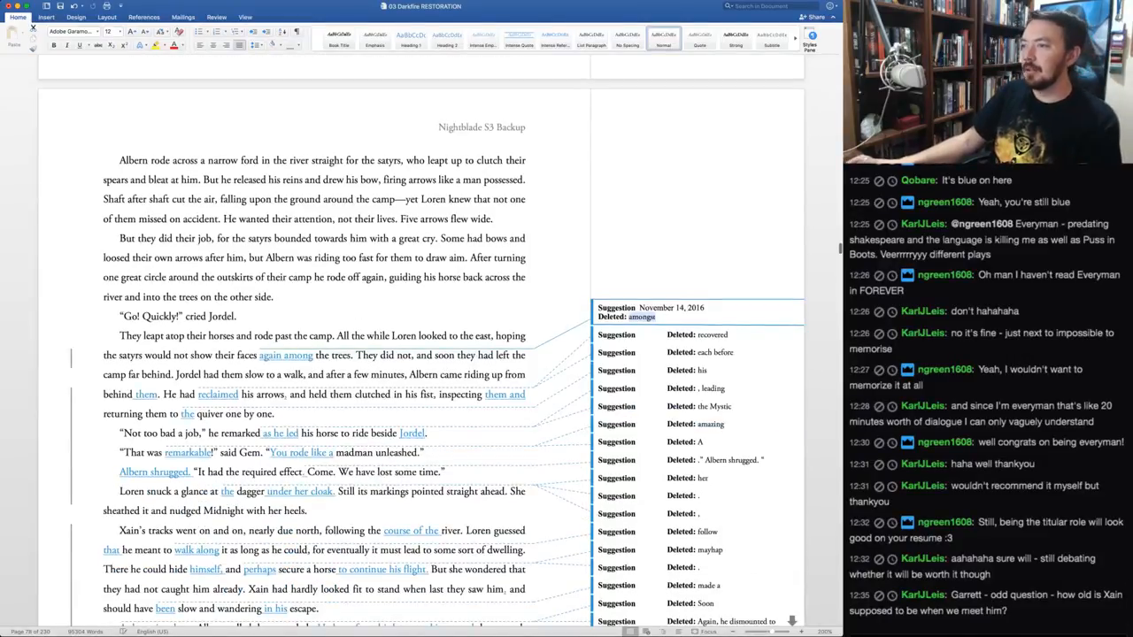
scroll(421, 354, "down", 2)
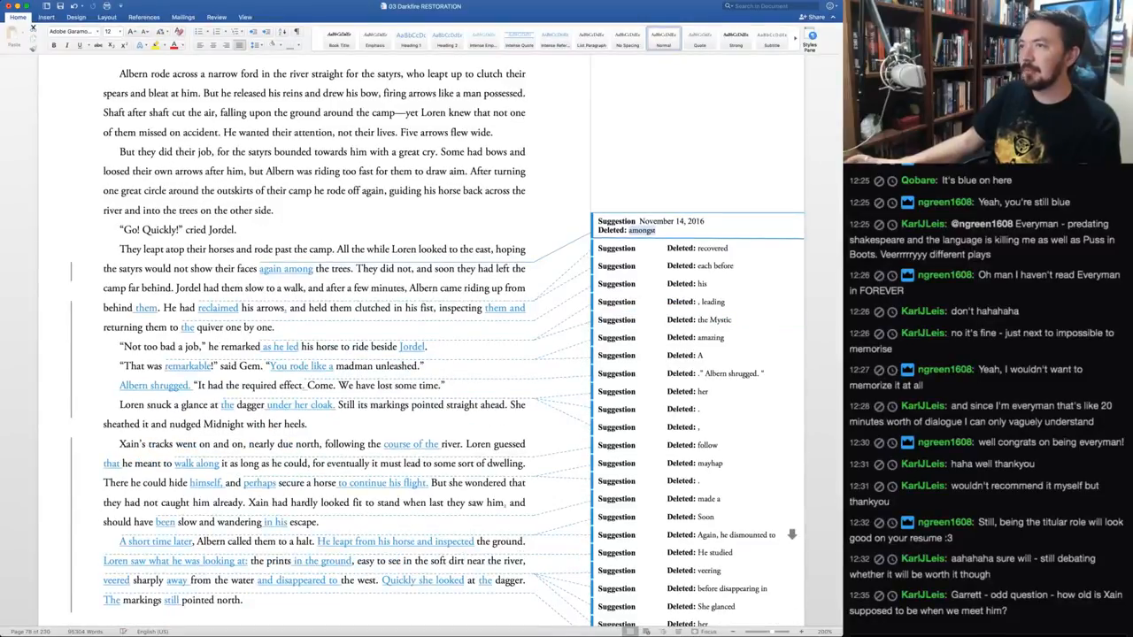
key("super+Tab")
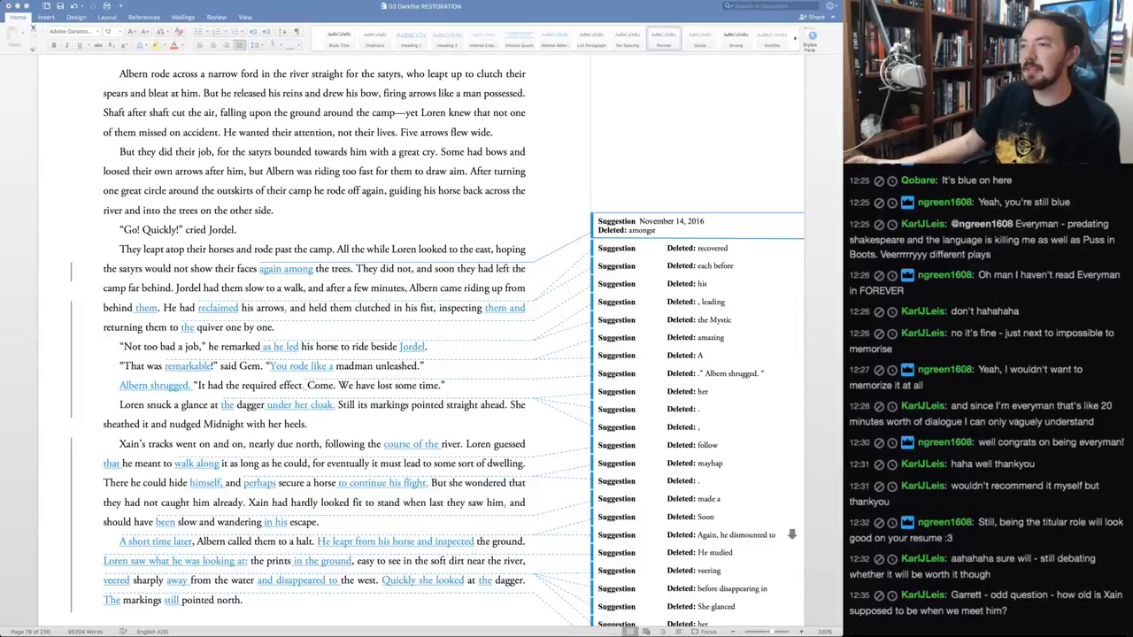
key("super+Tab")
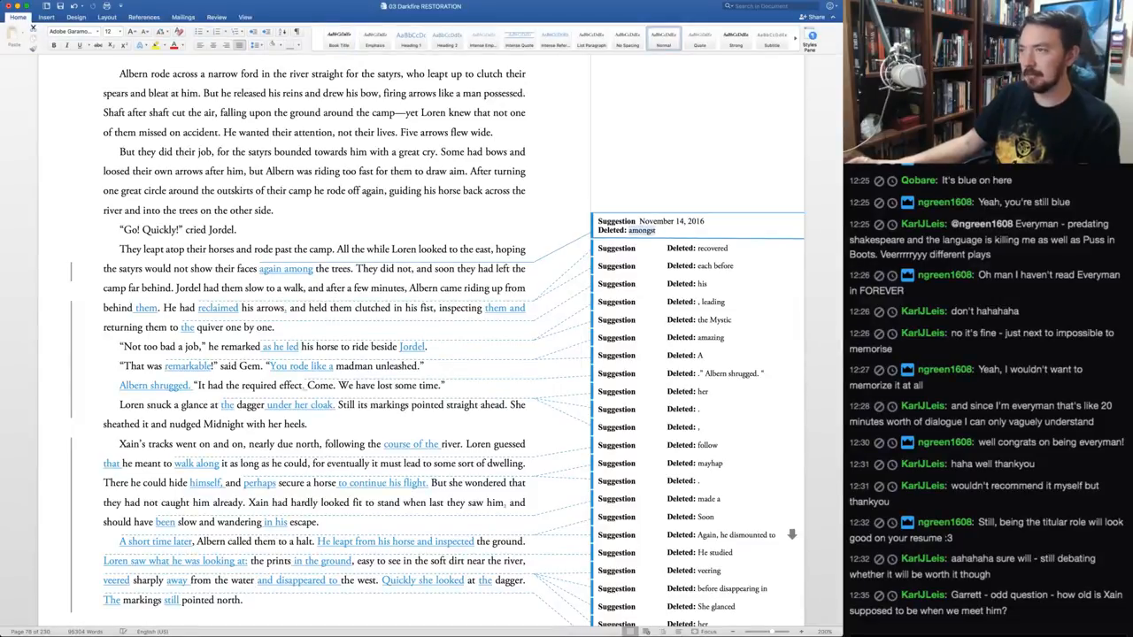
key("super+Tab")
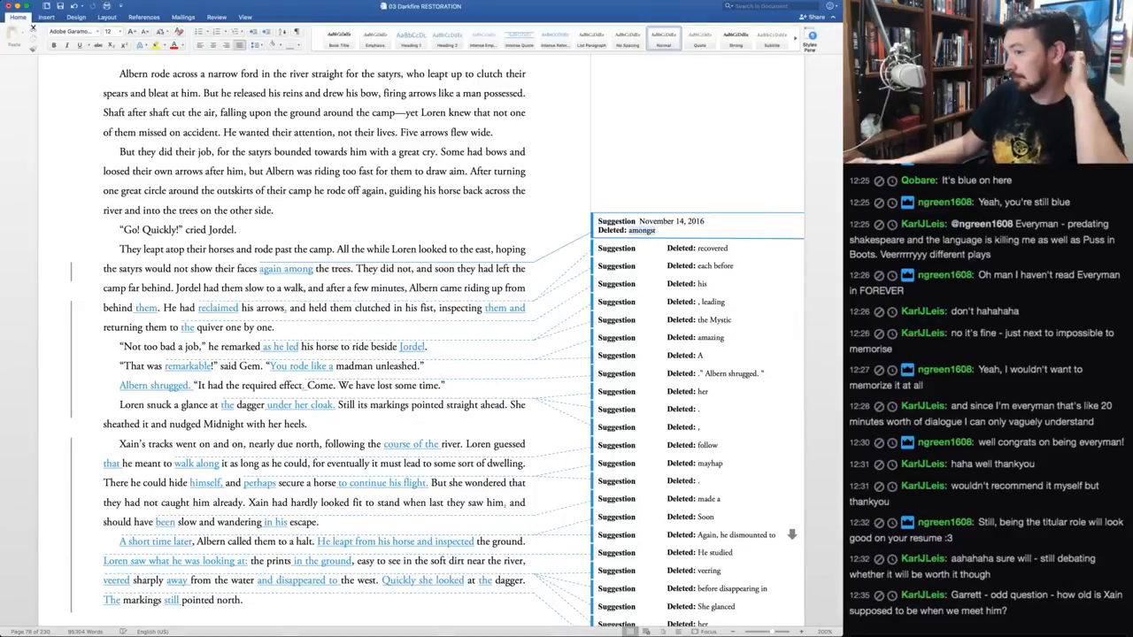
Accept “again among” in place of “amongst” and change “they” to “the party” before “had left the camp far behind.”
left_click(240, 251)
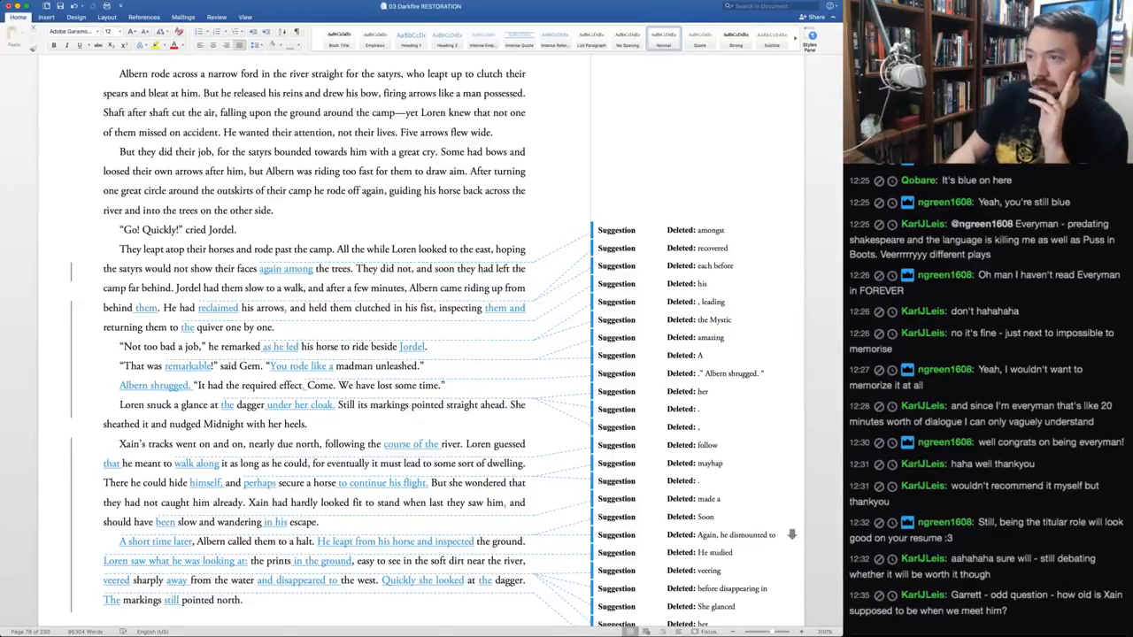
left_click(240, 251)
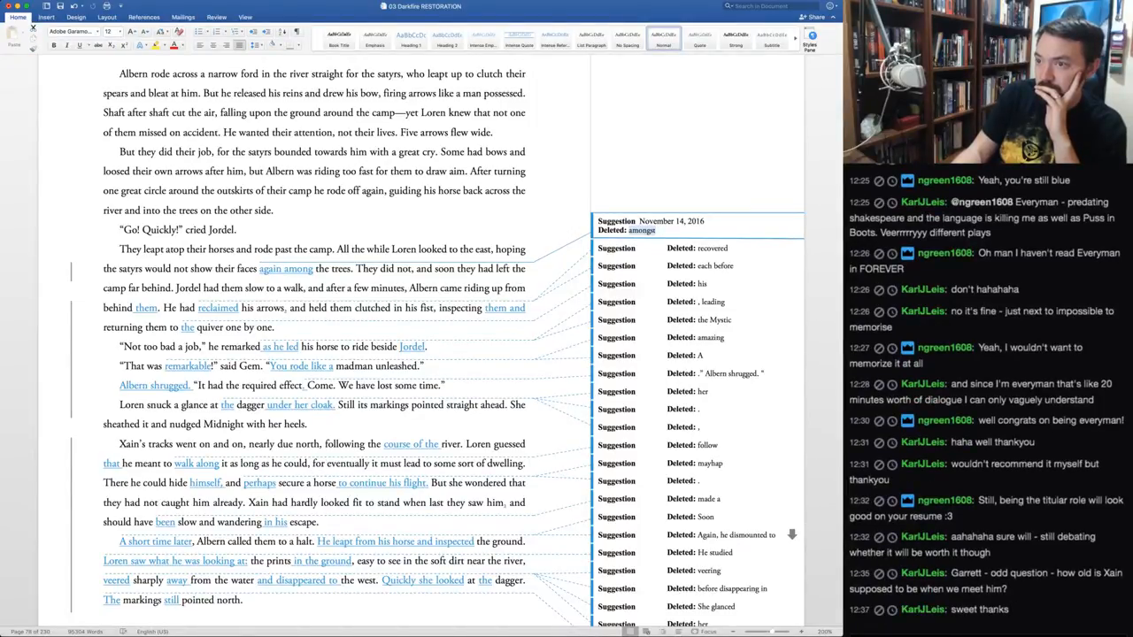
key("super+shift+a")
key("super+shift+a")
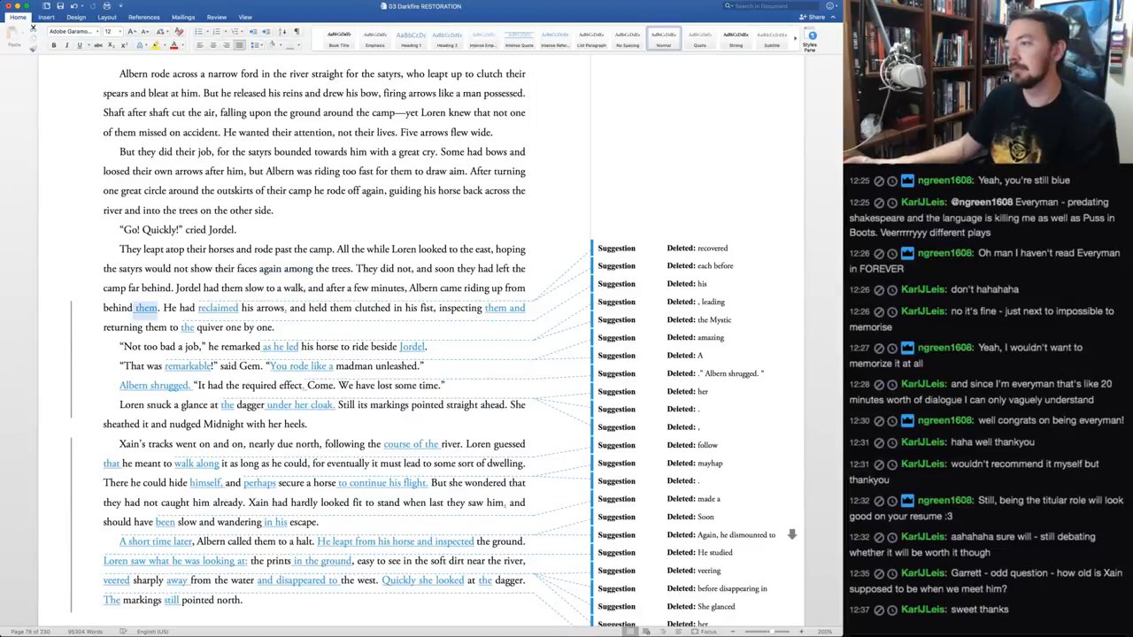
double_click(466, 269)
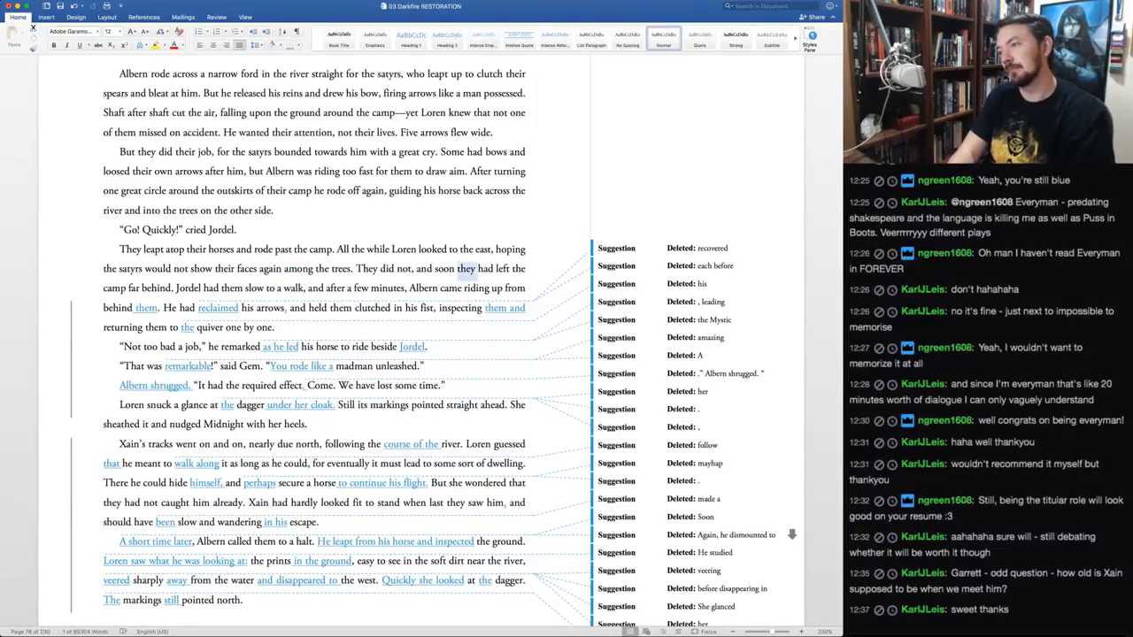
type("the party")
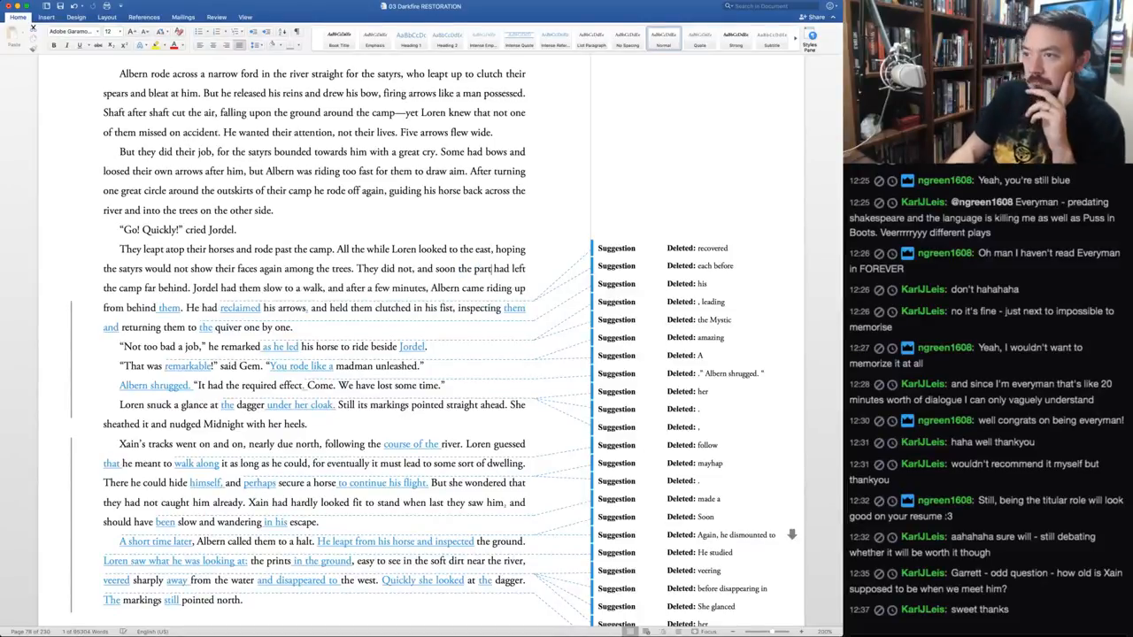
Accept “them” after “from behind” and restore “recovered” in place of “reclaimed” before “his arrows.”
key("super+shift+a")
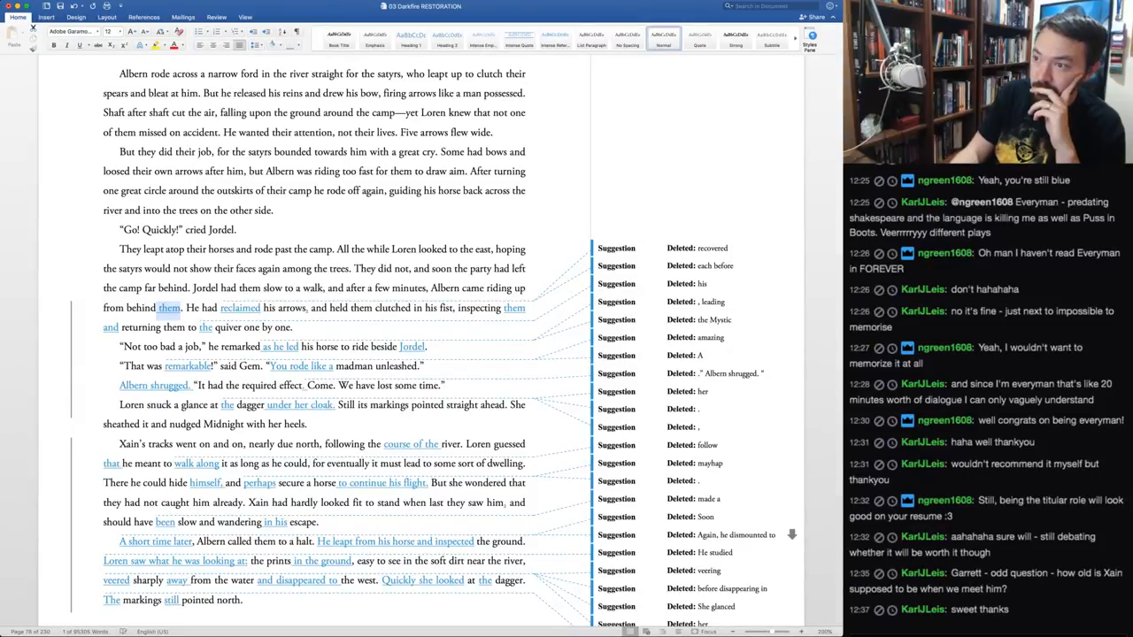
key("super+shift+a")
key("super+shift+r")
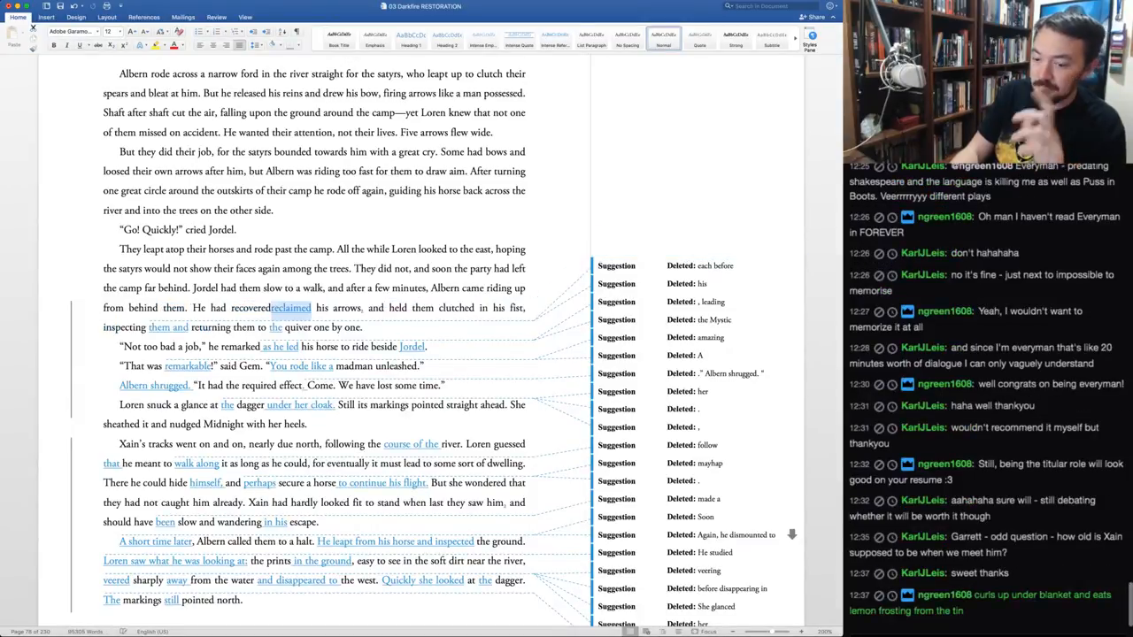
key("super+shift+r")
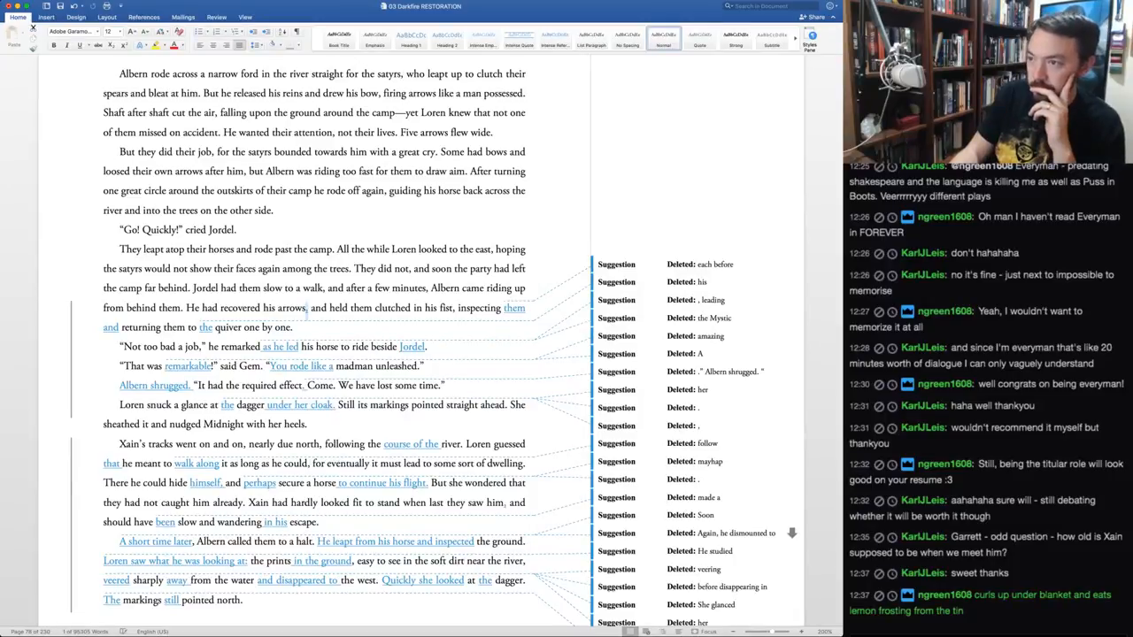
Undo the replacement of “reclaimed” with “recovered” and delete the comma after “his arrows.”
key("super+z")
key("super+z")
key("super+shift+a")
key("super+shift+a")
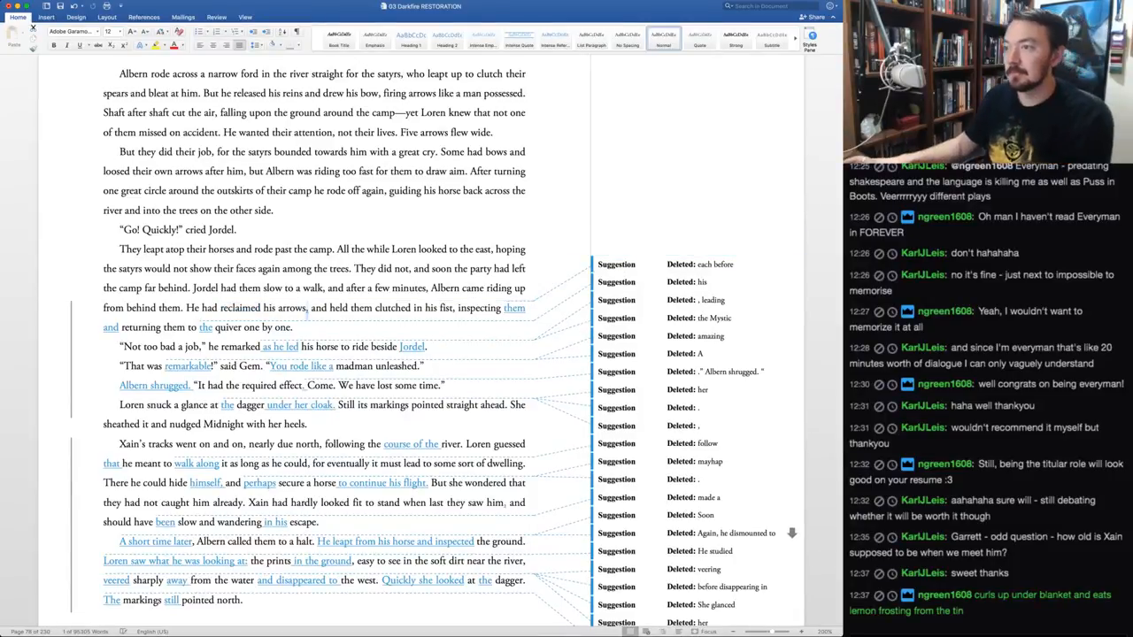
key("super+shift+a")
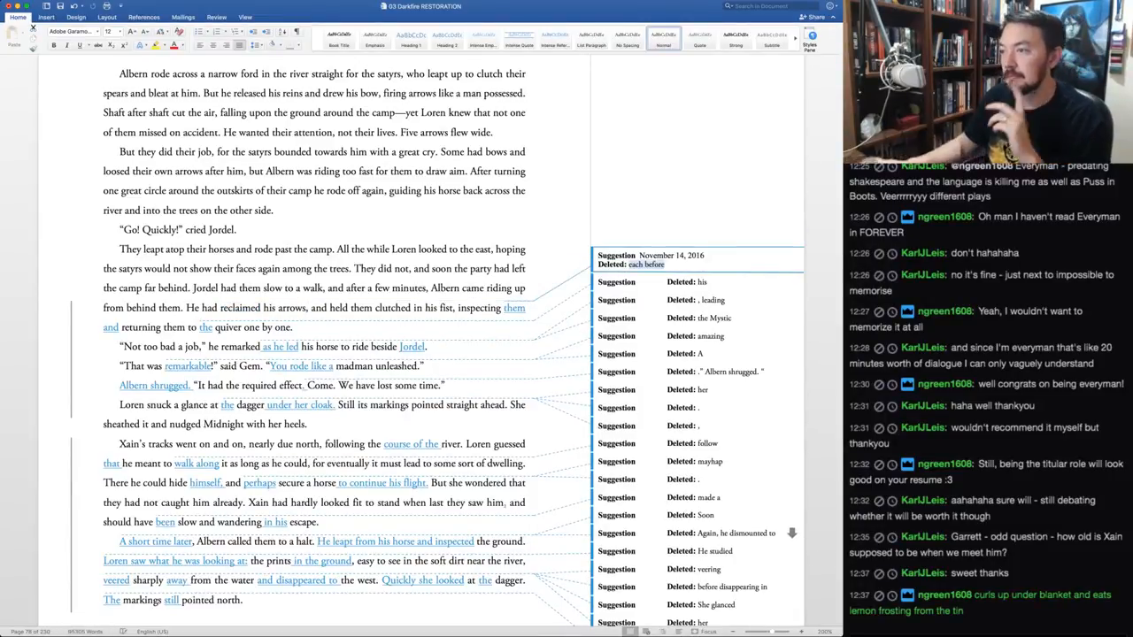
left_click(309, 308)
key("BackSpace")
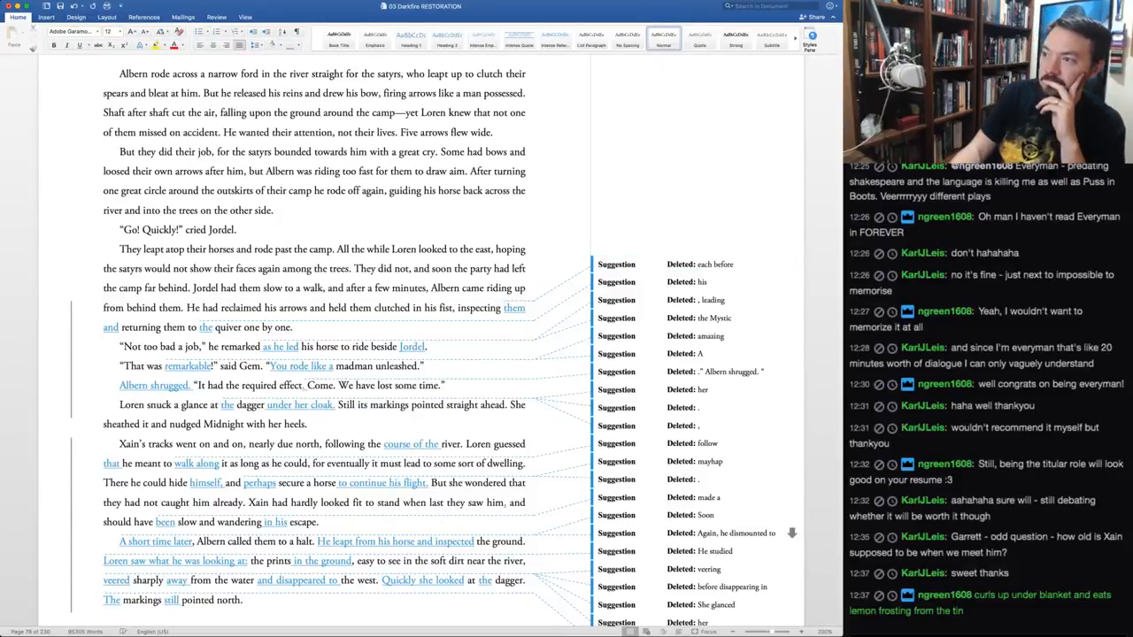
Accept “them and” in place of “each before” and “the” in place of “his” before “quiver.”
key("super+shift+a")
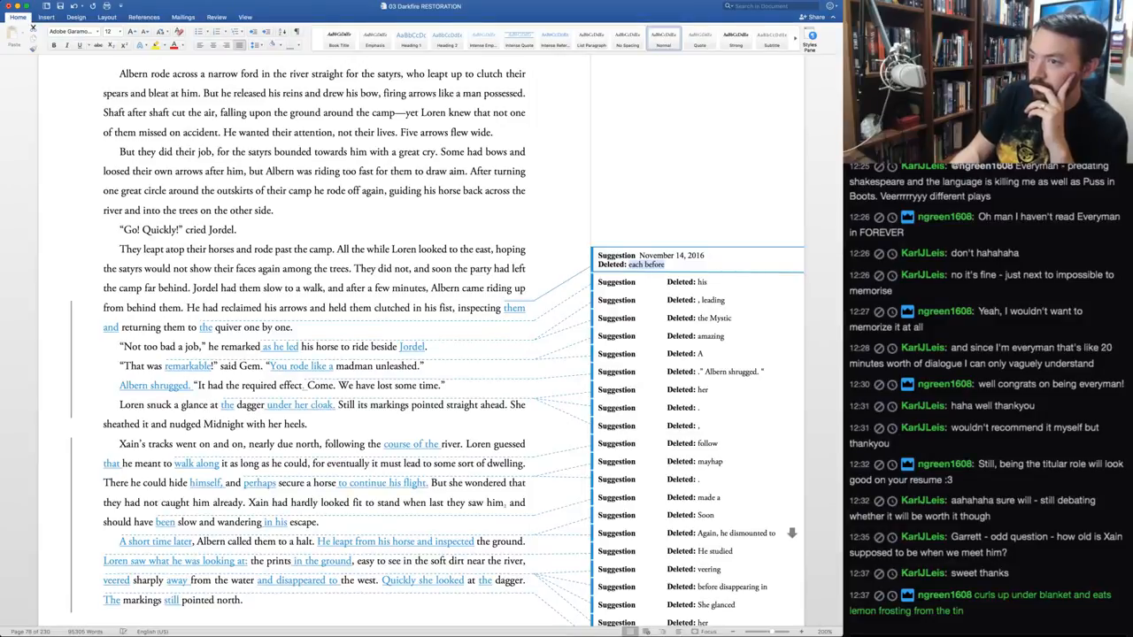
key("super+shift+a")
key("super+shift+a")
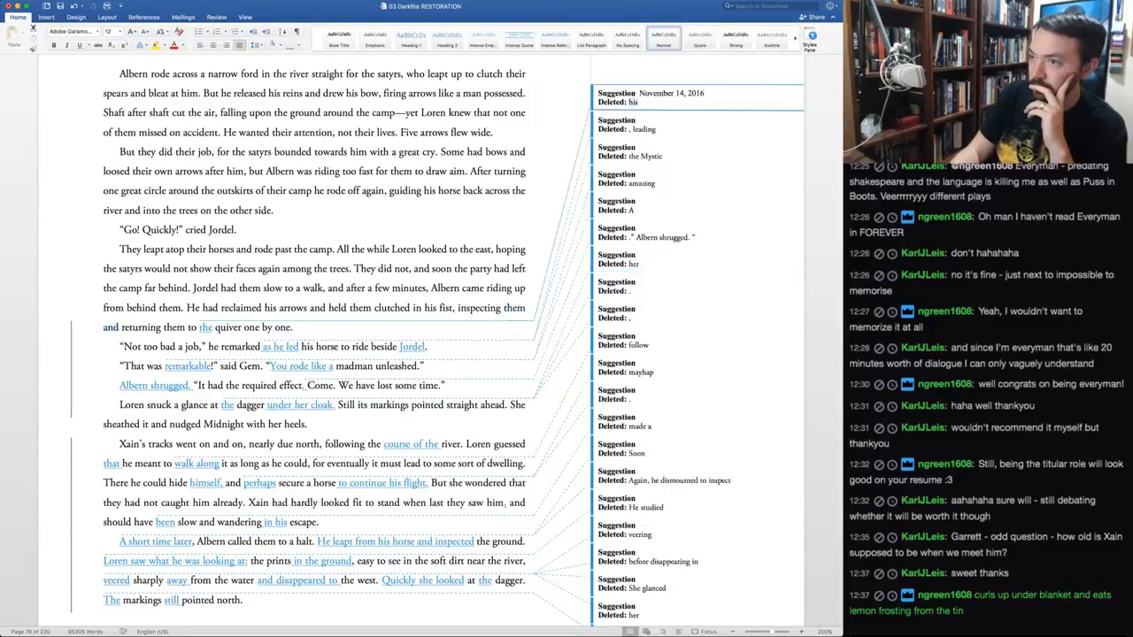
key("super+shift+a")
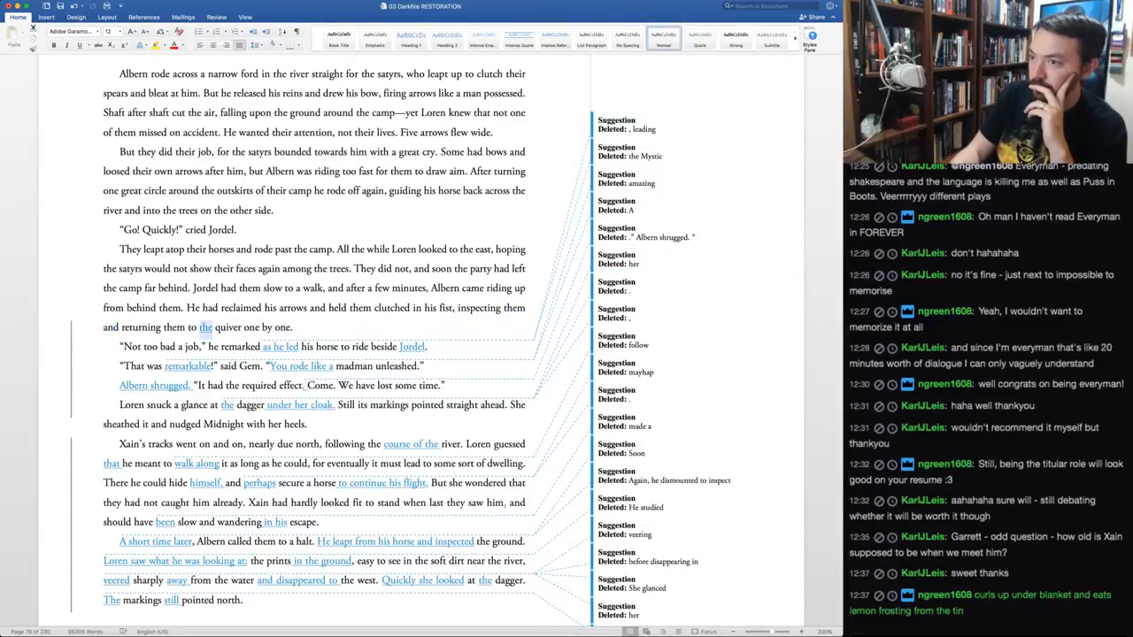
key("super+shift+a")
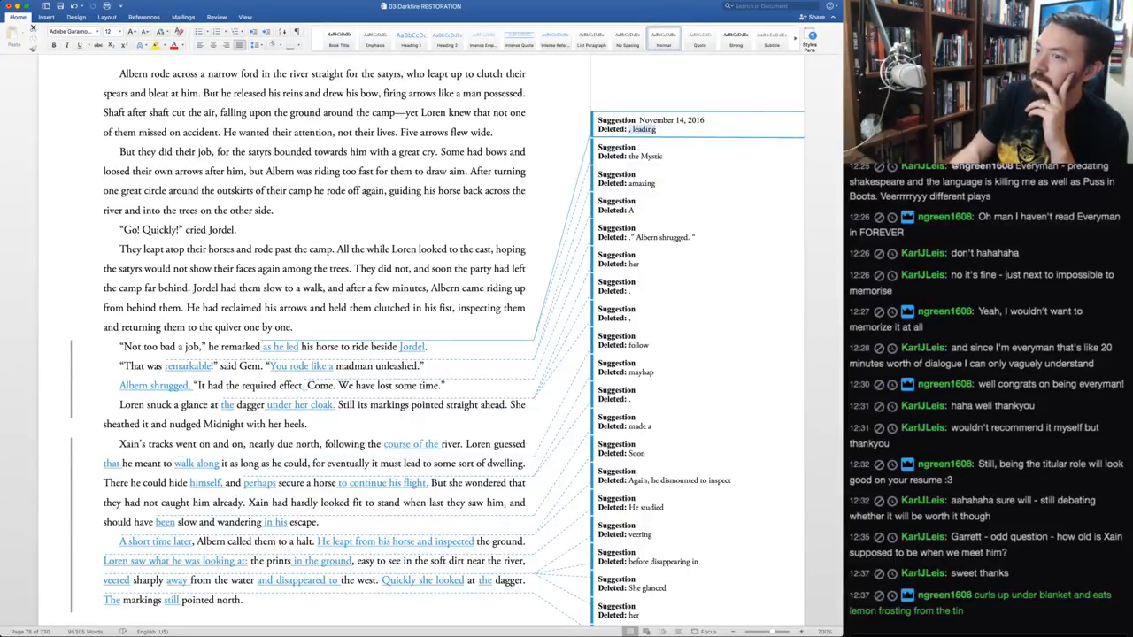
Restore “, leading” instead of “as he led” after “he remarked” and accept “Jordel” in place of “the Mystic.”
key("super+shift+r")
key("super+shift+r")
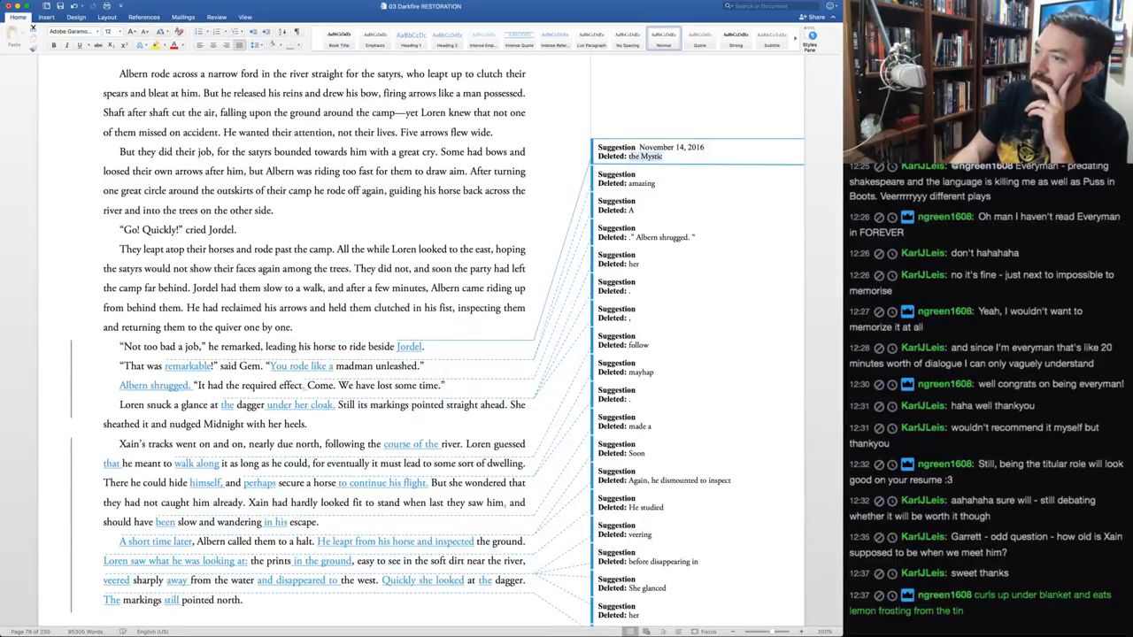
key("super+shift+a")
key("super+shift+a")
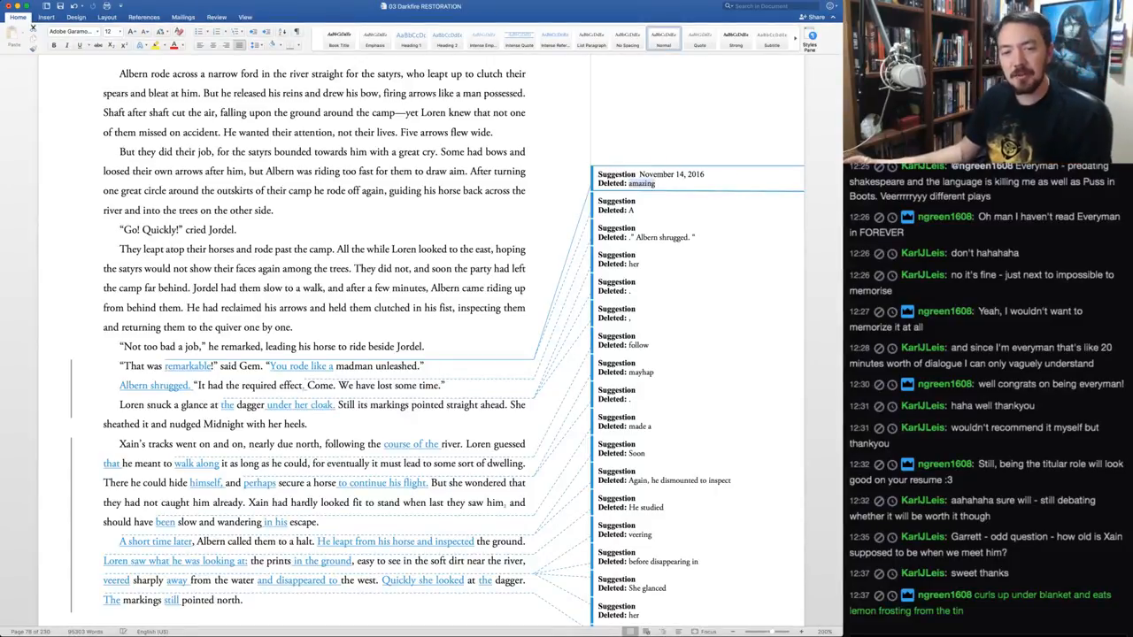
key("super+Tab")
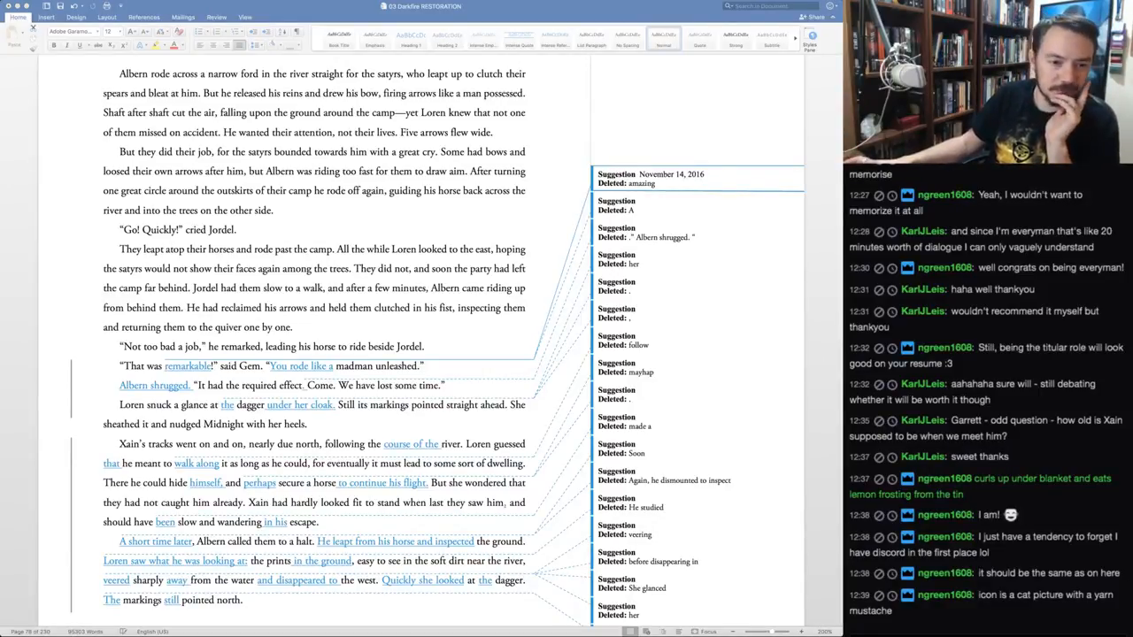
key("super+Tab")
key("super+Tab")
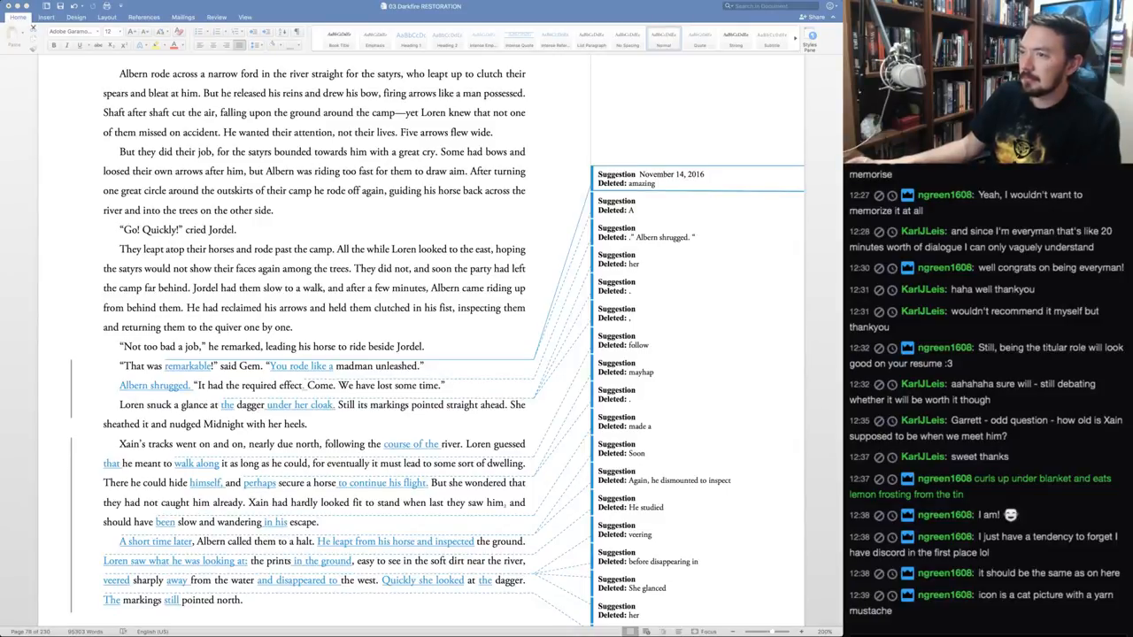
key("super+Tab")
left_click(354, 289)
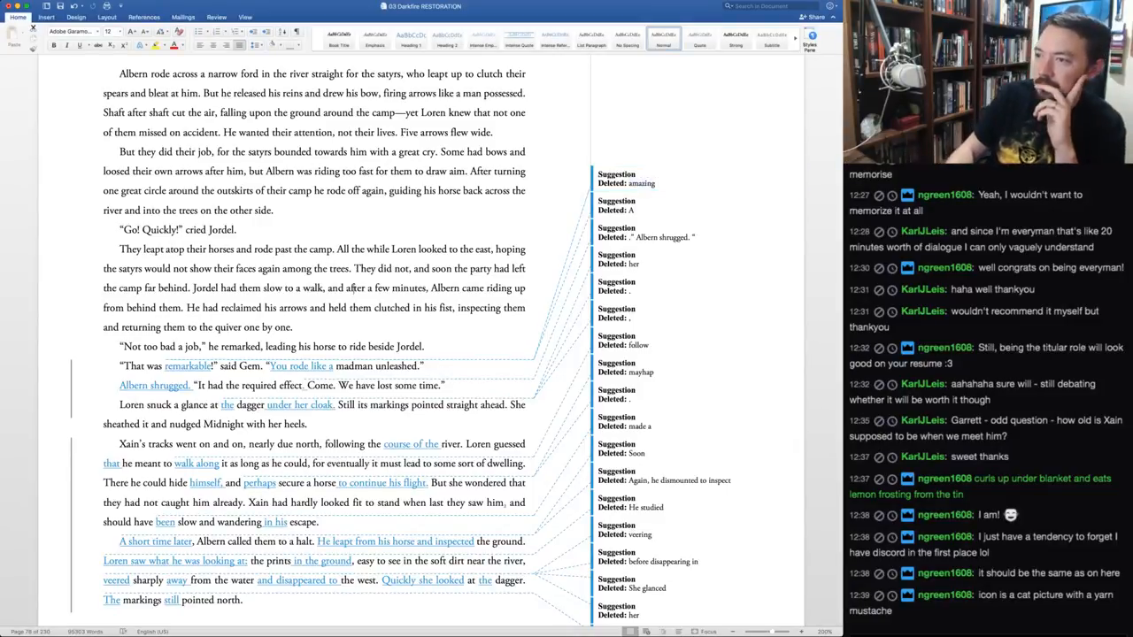
Accept “remarkable” in place of “amazing” and “You rode like a” in place of “A” in Gem's dialogue
left_click(642, 183)
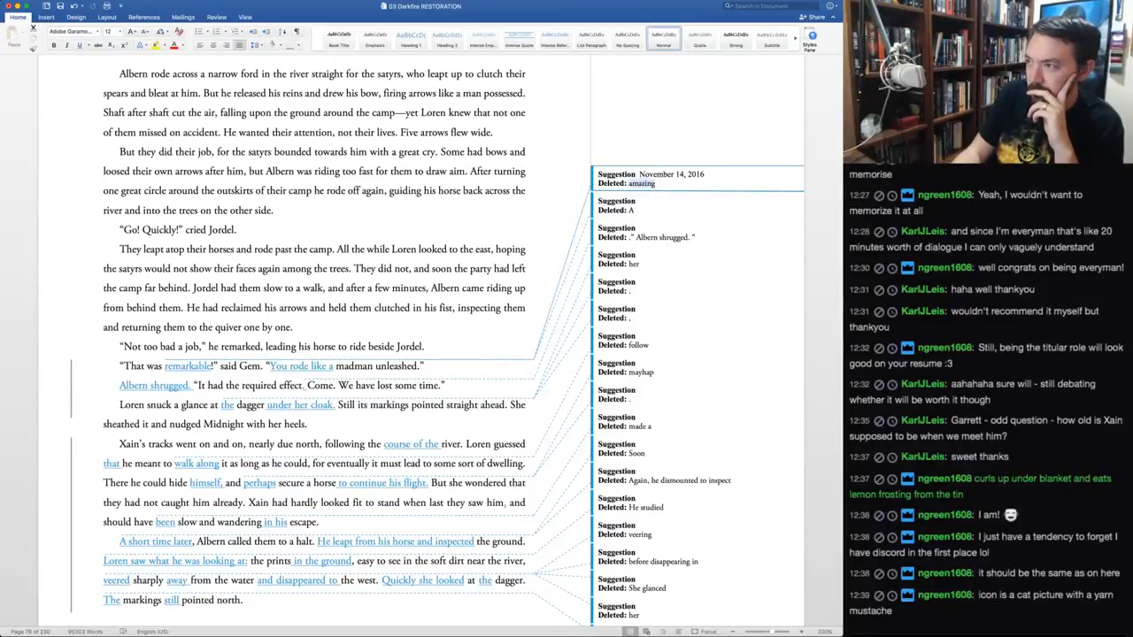
key("ctrl+a")
key("ctrl+a")
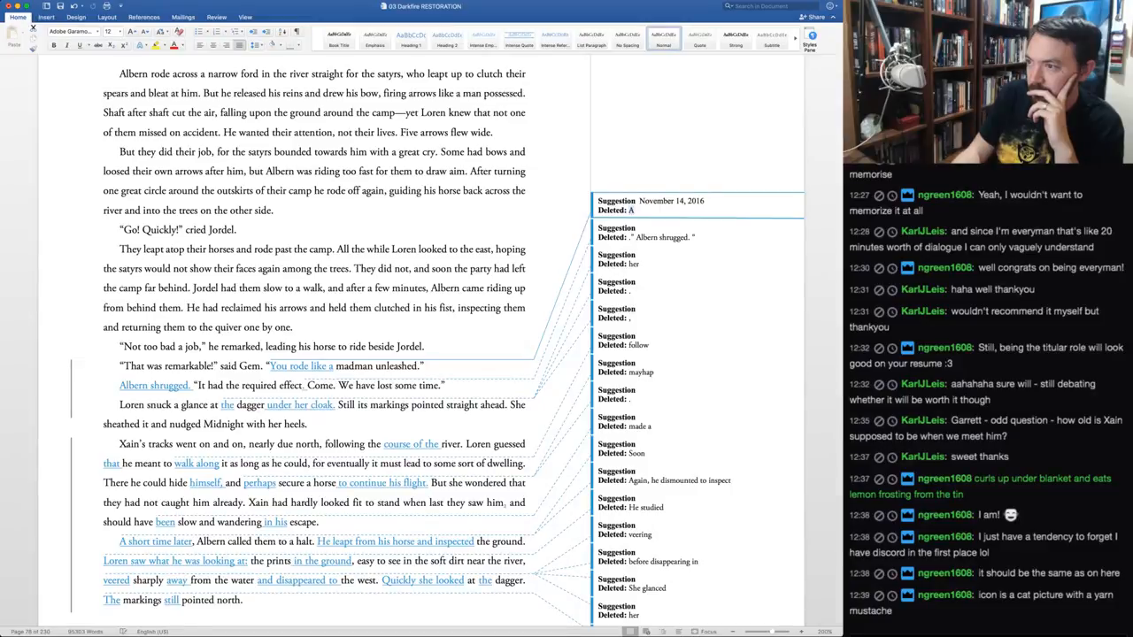
key("ctrl+a")
key("ctrl+a")
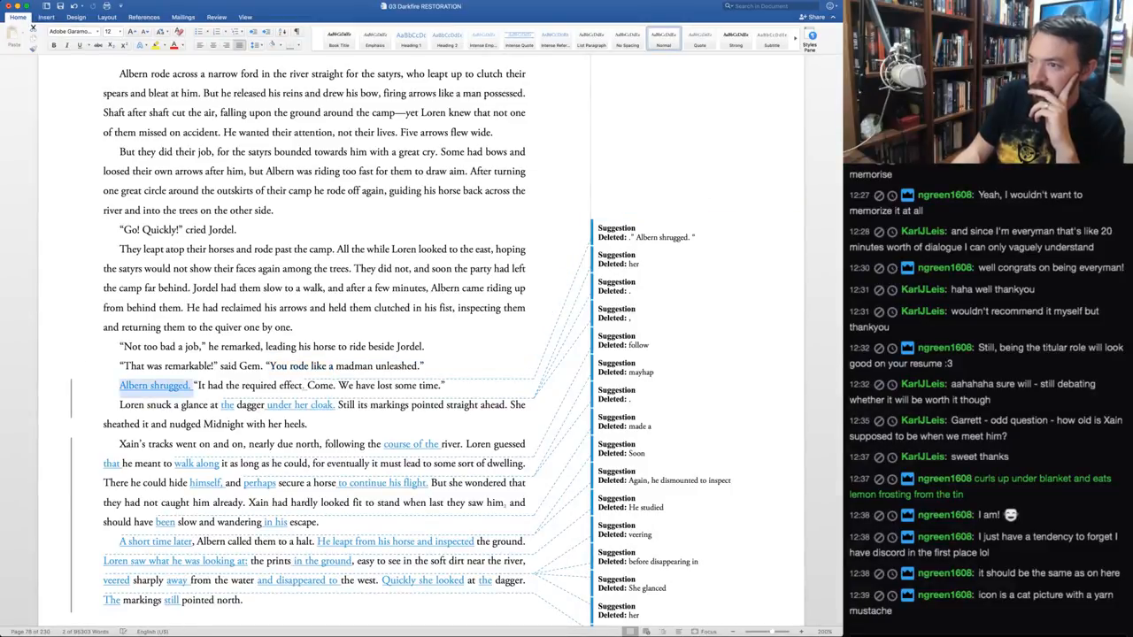
Accept moving “Albern shrugged.” to the start of its paragraph and the new period after “effect.”
key("ctrl+a")
key("ctrl+a")
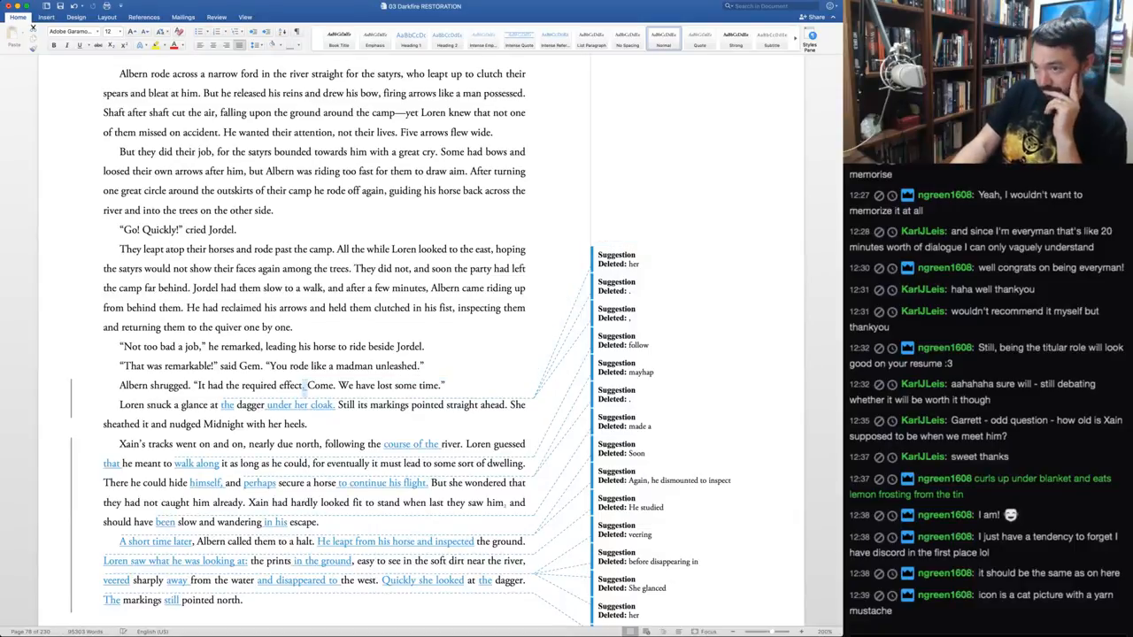
key("ctrl+a")
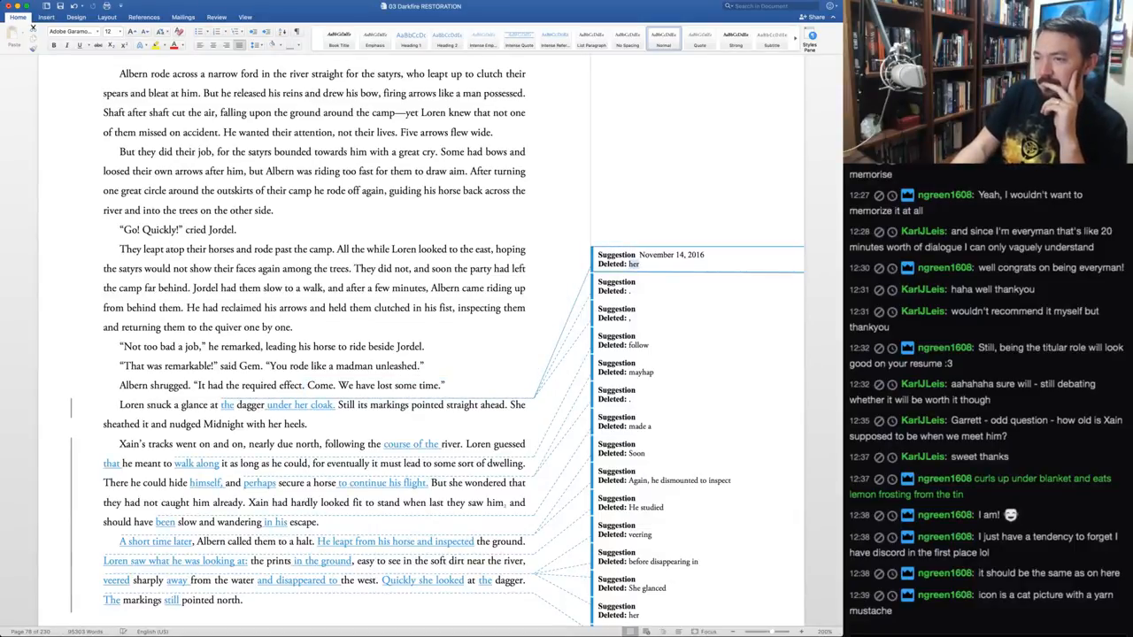
Resolve the dagger changes so the text reads “Loren snuck a glance at her dagger. Still its markings pointed straight ahead.”
key("ctrl+a")
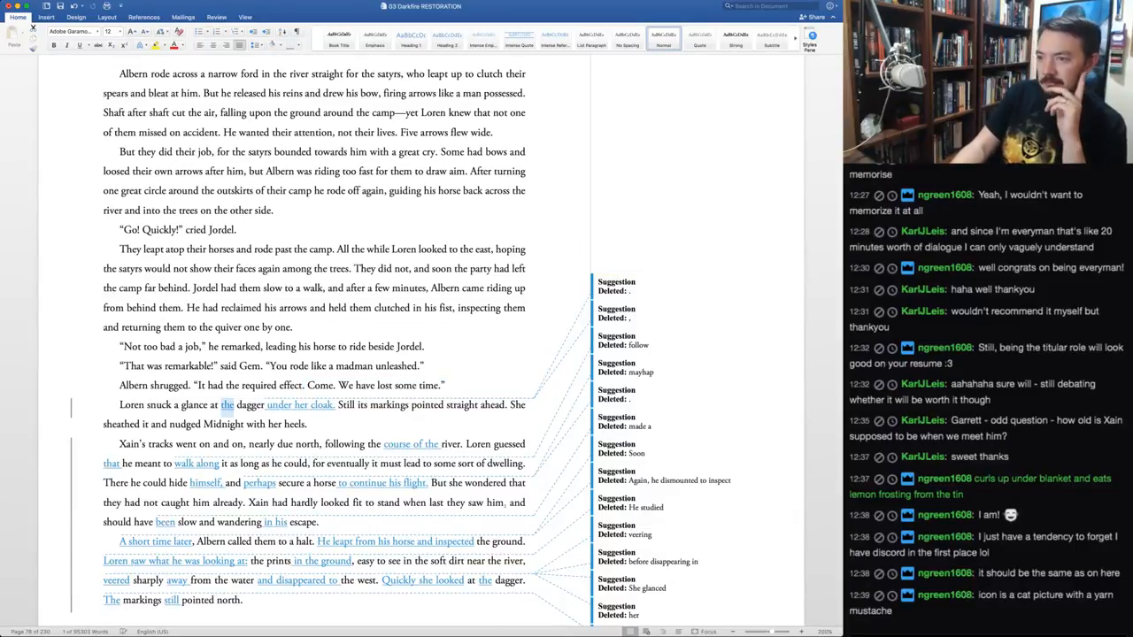
key("ctrl+a")
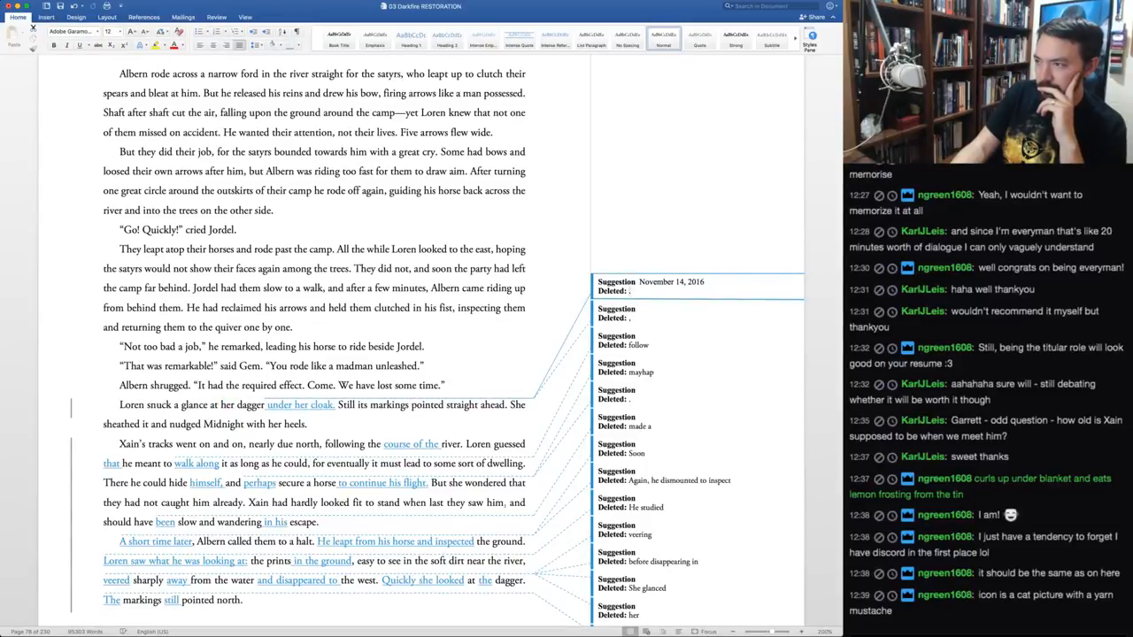
key("ctrl+r")
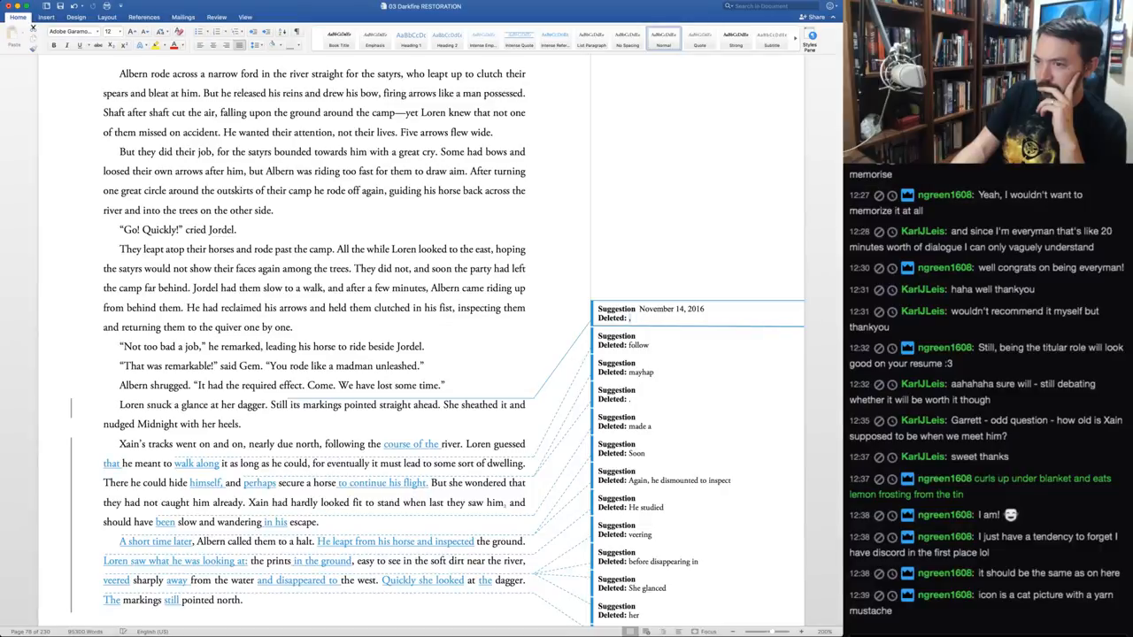
key("ctrl+r")
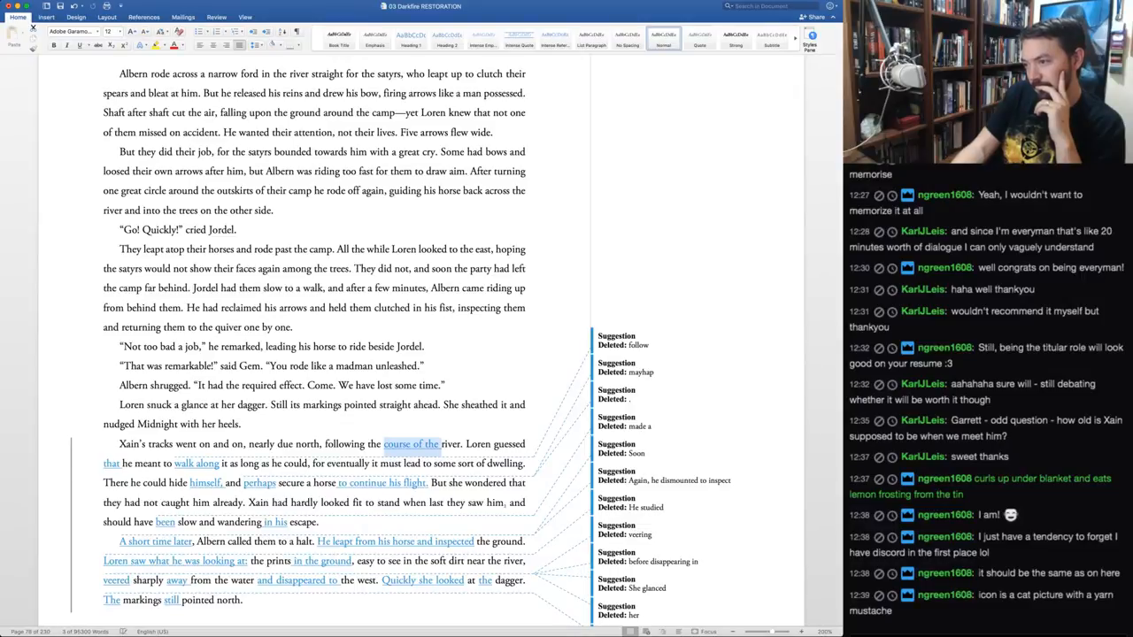
Reject the insertions “course of the” and “that” in the Xain's tracks paragraph and change “as long as” to “as far as.”
key("ctrl+r")
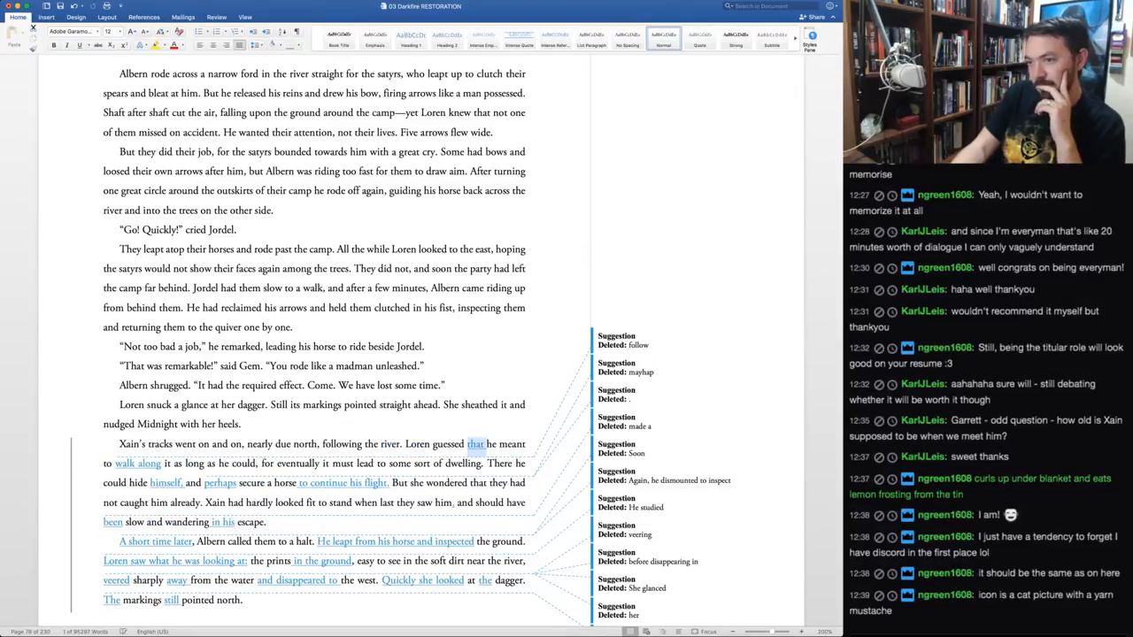
key("ctrl+r")
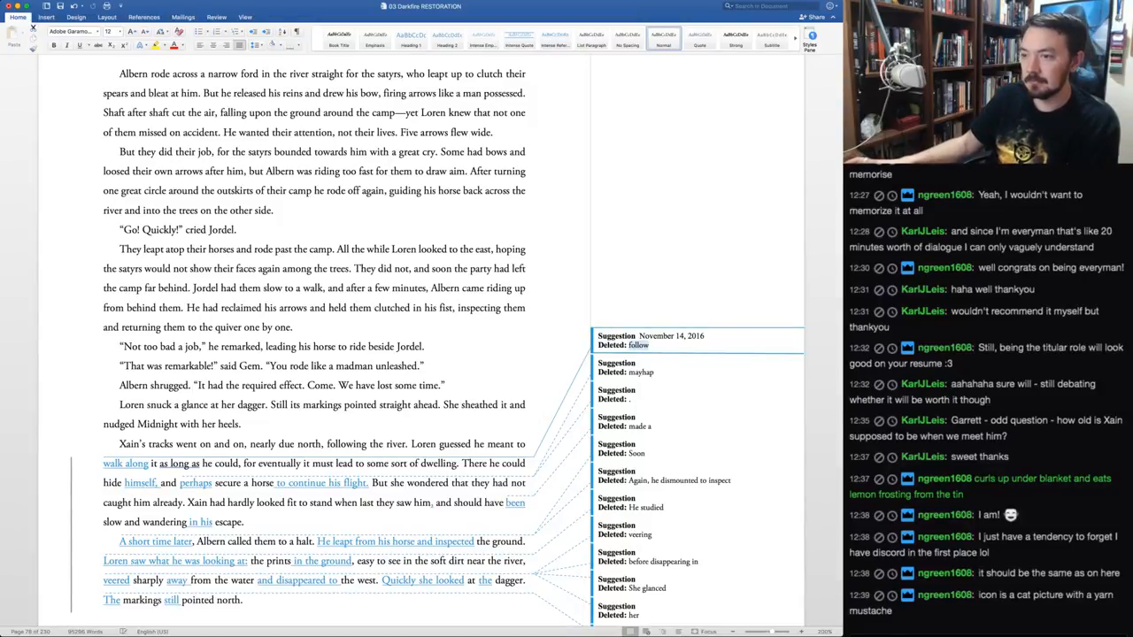
double_click(181, 464)
type("far")
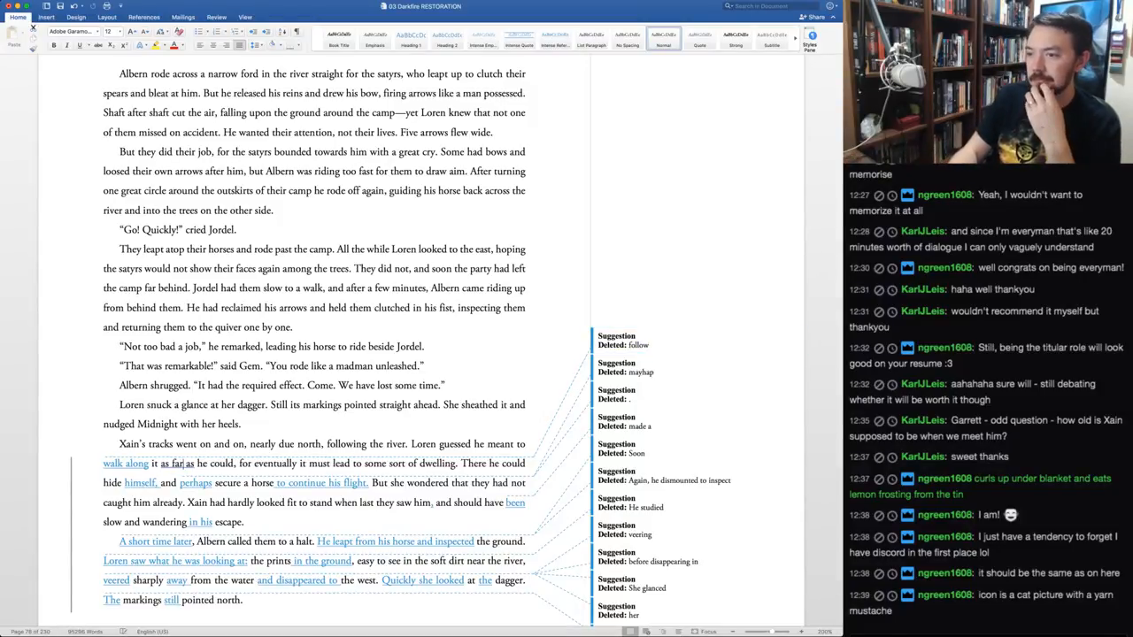
Accept “walk along,” “himself,” and “to continue his flight,” and restore “mayhap” instead of “perhaps.”
key("super+shift+a")
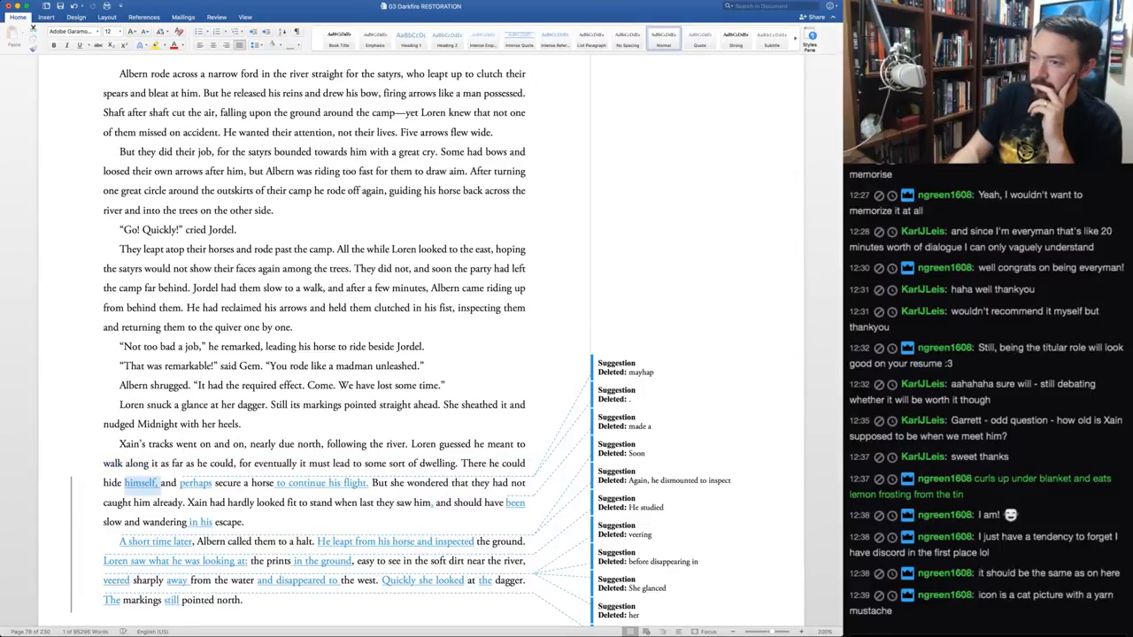
key("super+shift+a")
key("super+shift+r")
key("super+shift+r")
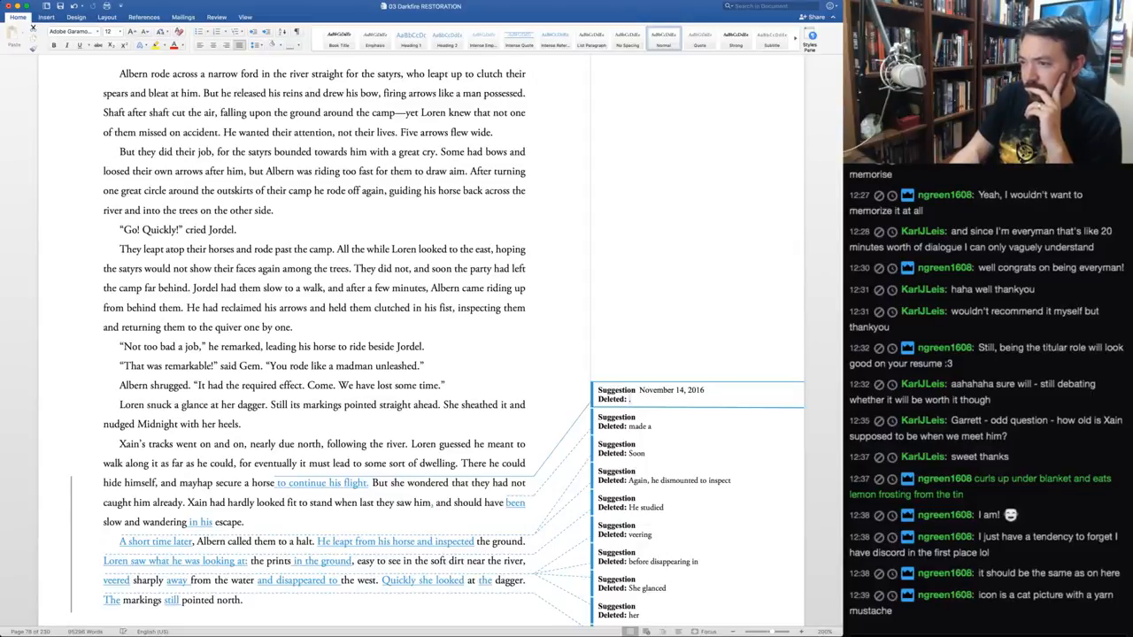
key("super+shift+a")
key("super+shift+a")
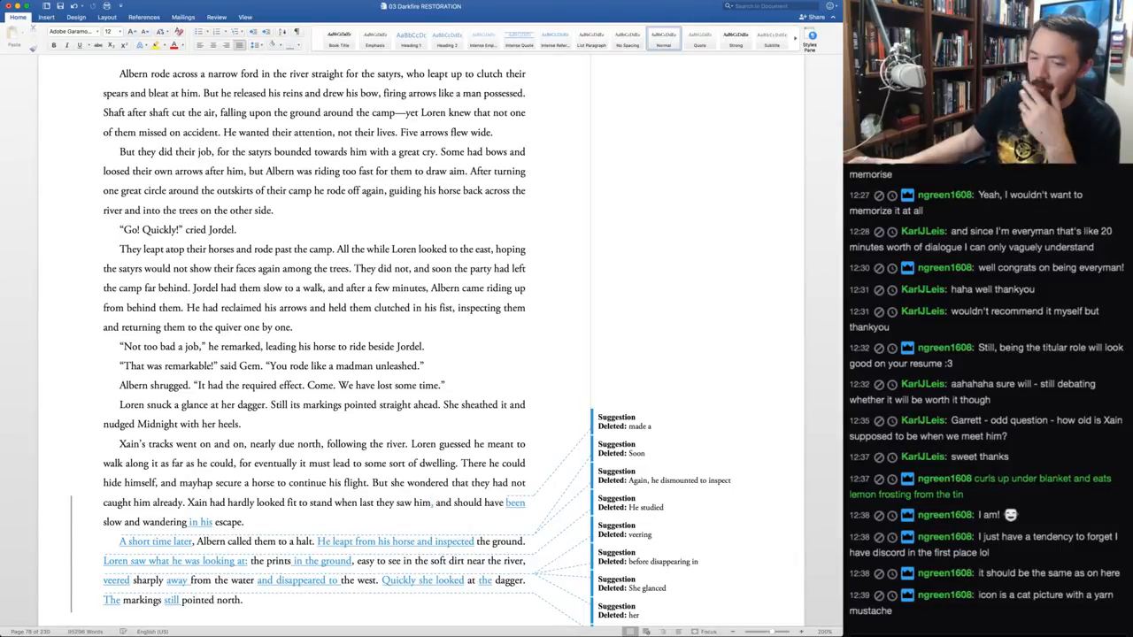
Replace “following” with “against” before “the river” in the Xain's tracks sentence
scroll(314, 354, "down", 1)
scroll(314, 354, "down", 1)
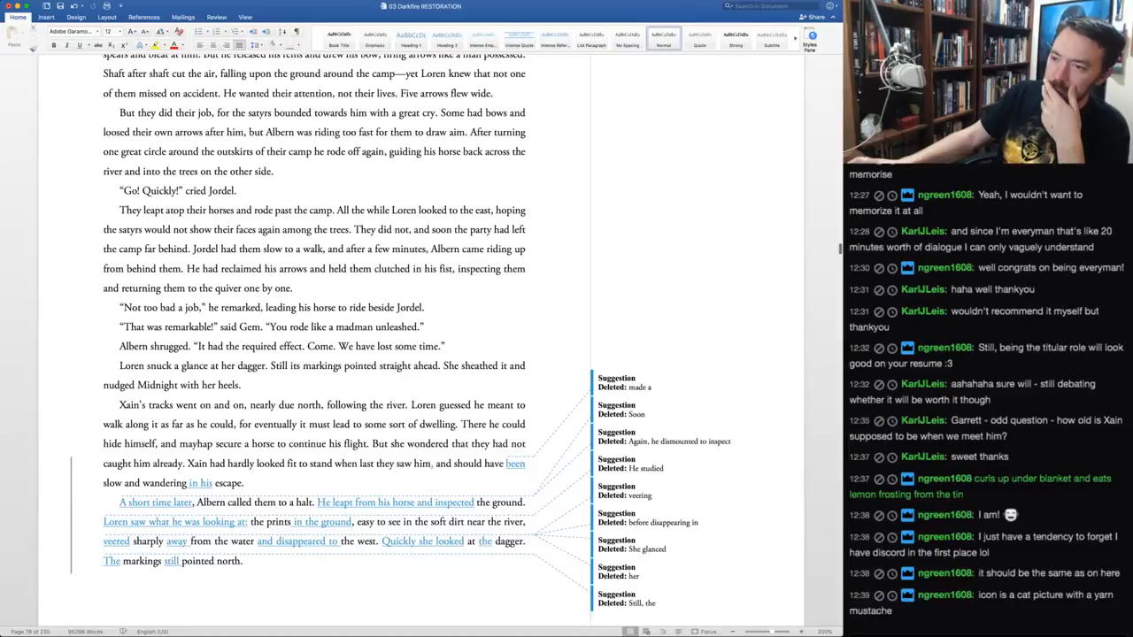
double_click(340, 404)
type("against")
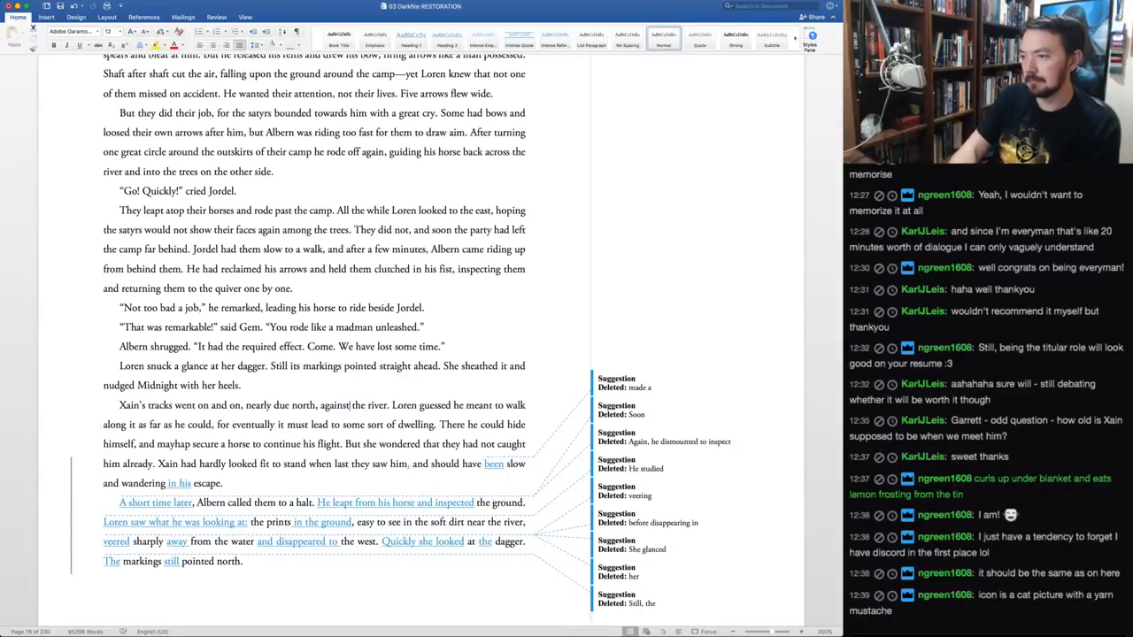
left_click(387, 406)
type("that flowed ")
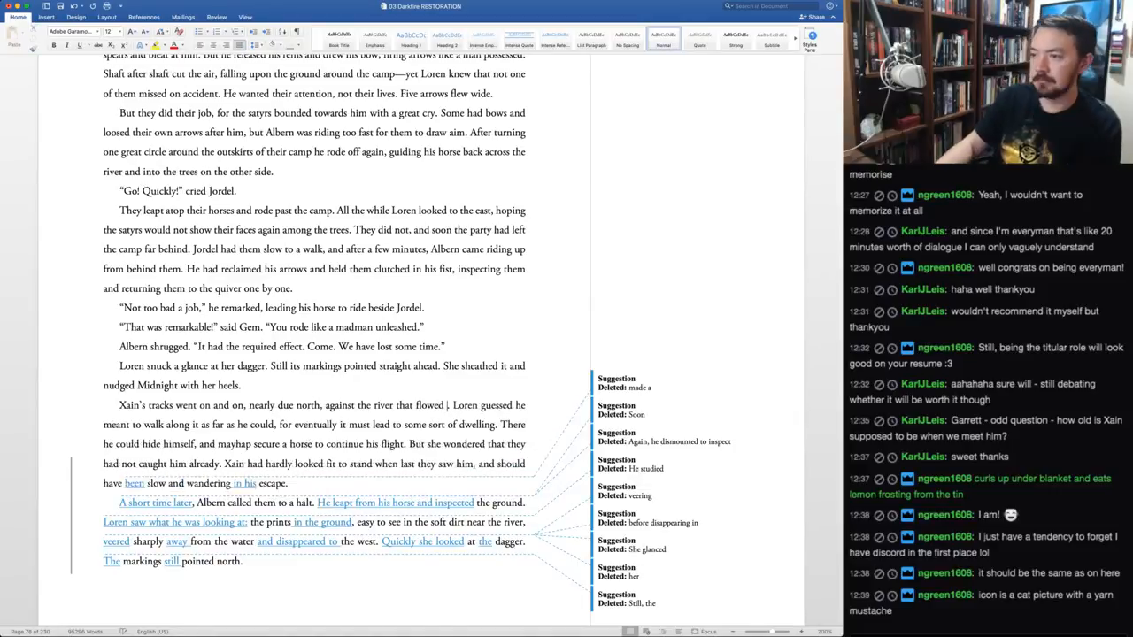
type("south")
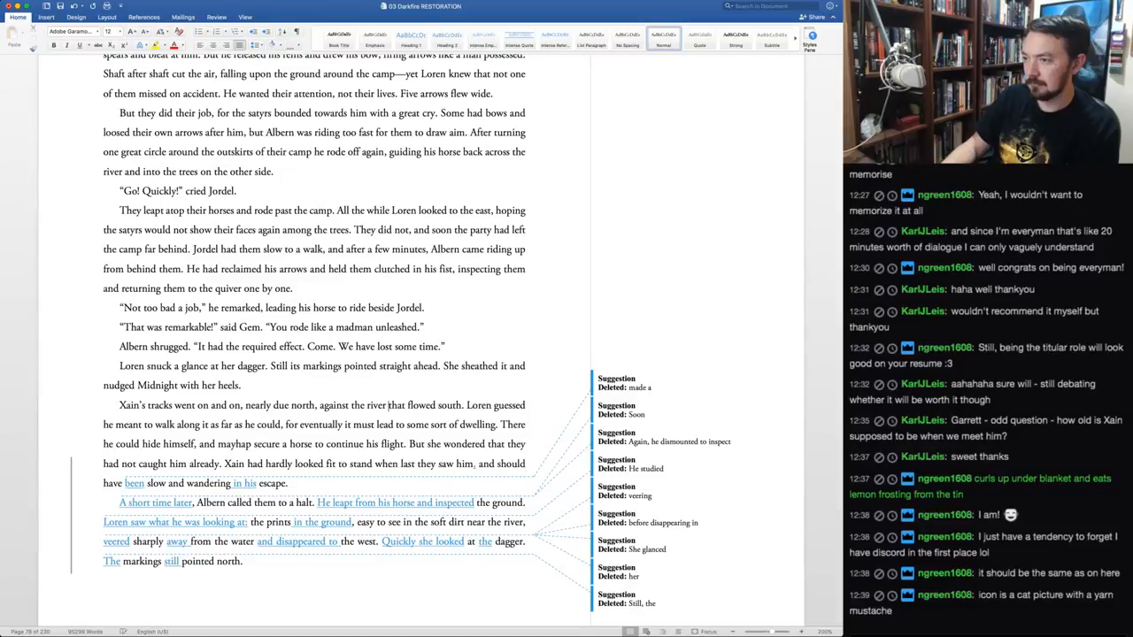
left_click_drag(388, 405, 462, 406)
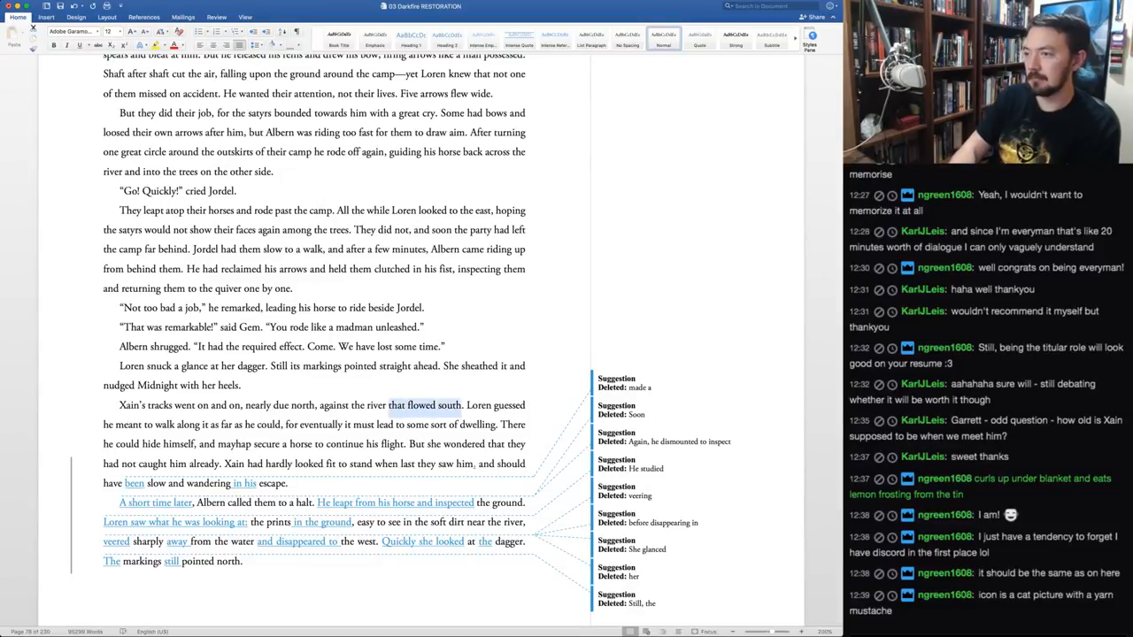
key("BackSpace")
key("BackSpace")
Extend “against the river” to “against the river's southward flow” and accept the comma after “when last they saw him.”
type("'s w")
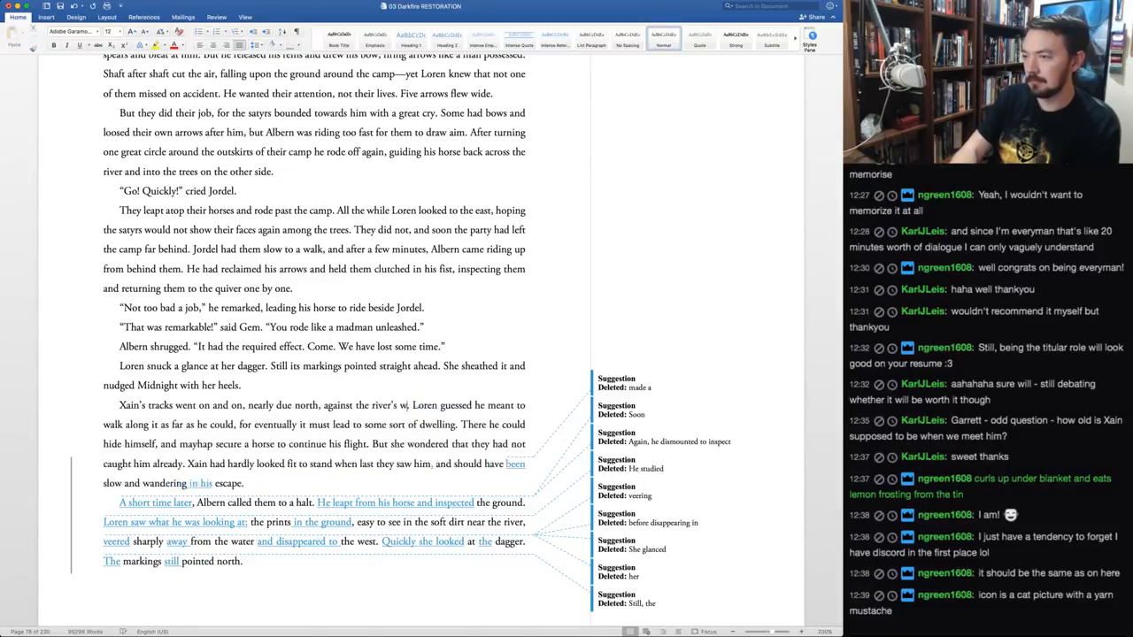
key("BackSpace")
type("southward flow")
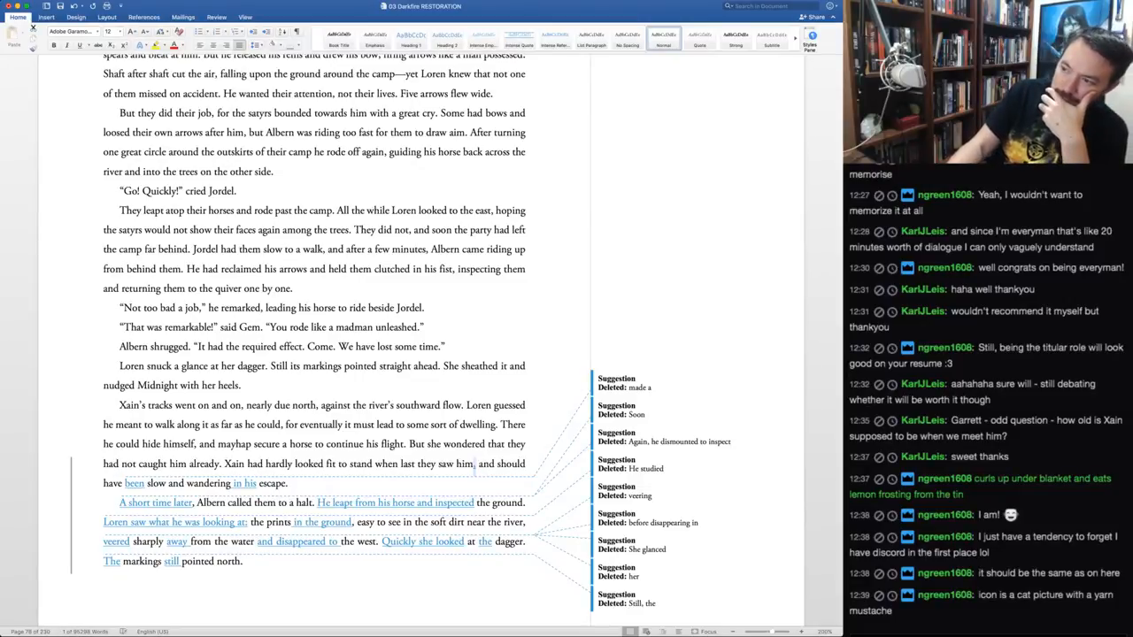
key("super+alt+a")
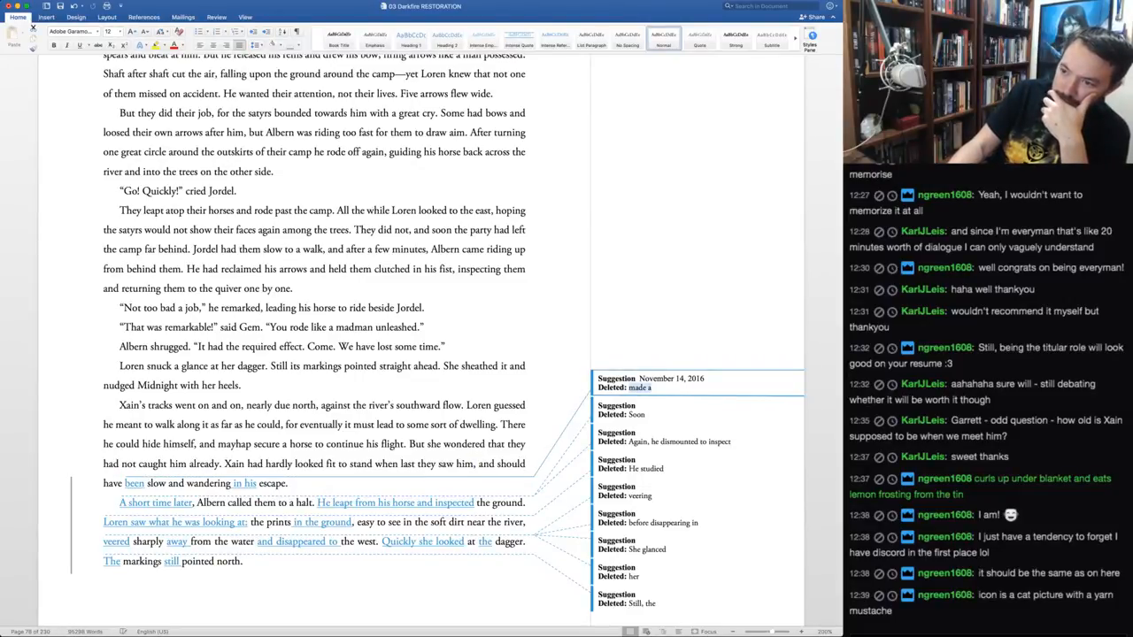
Accept the changes “been” and “in his” in the Xain's tracks paragraph and “A short time later” at the next paragraph's start
key("super+alt+a")
key("super+alt+a")
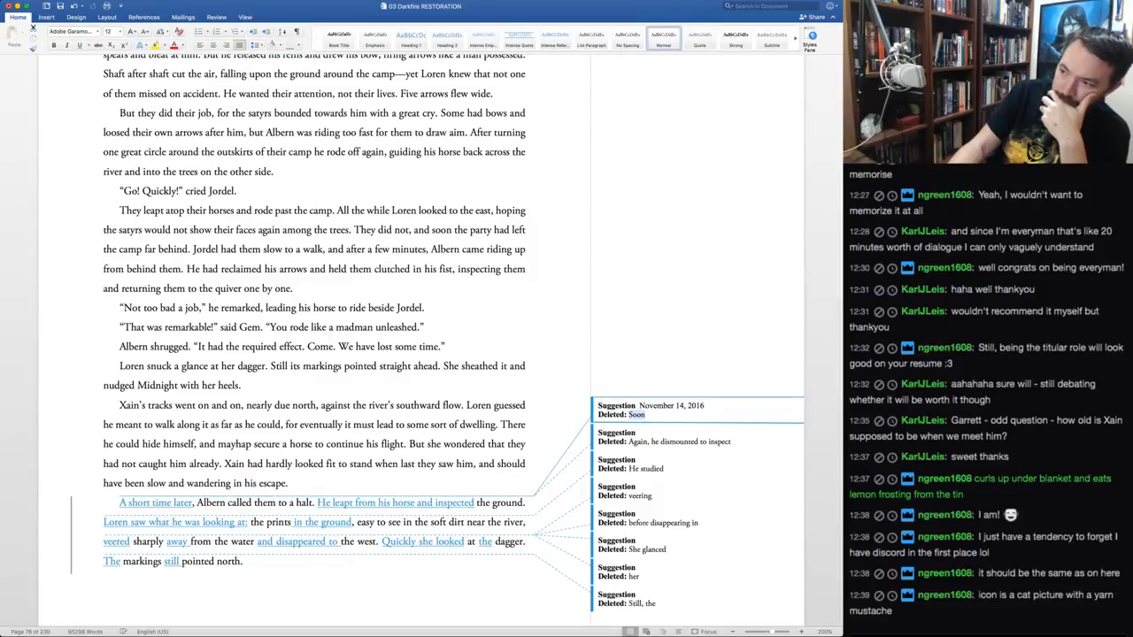
key("super+alt+a")
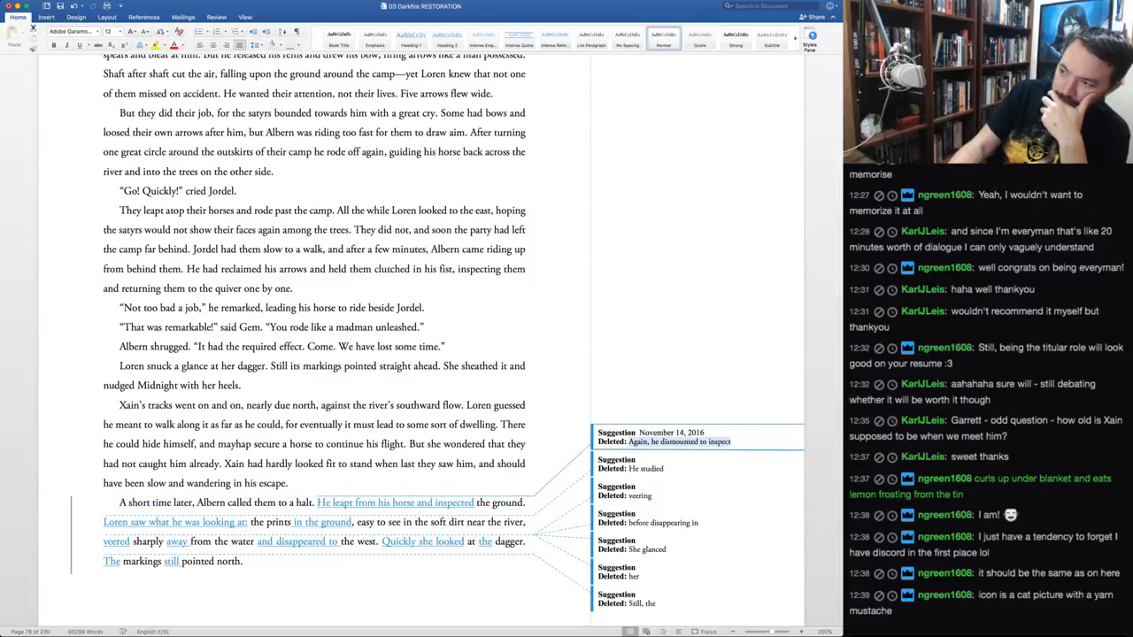
Restore “Again, he dismounted to inspect,” accept “Loren saw what he was looking at:” and reject the insertion “in the ground.”
key("super+alt+r")
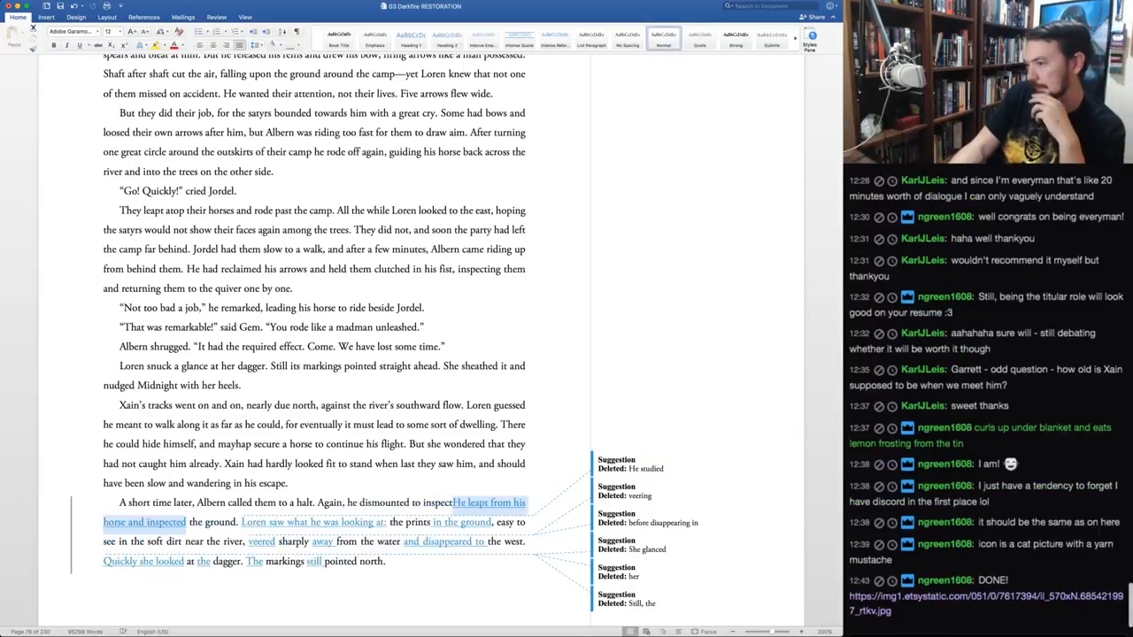
key("super+alt+r")
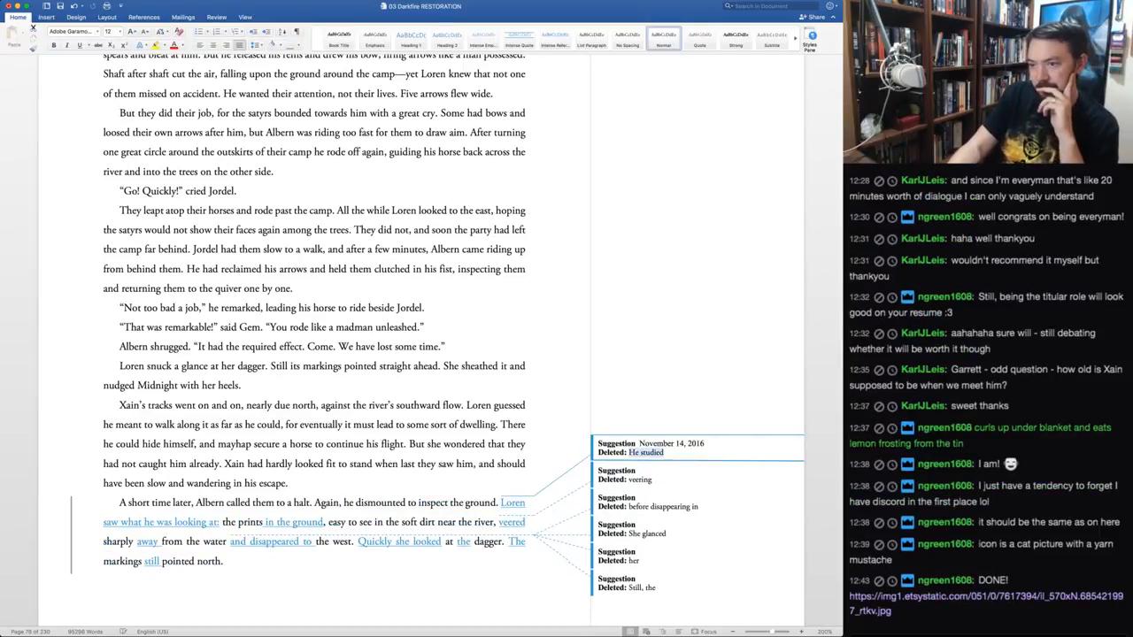
key("super+alt+a")
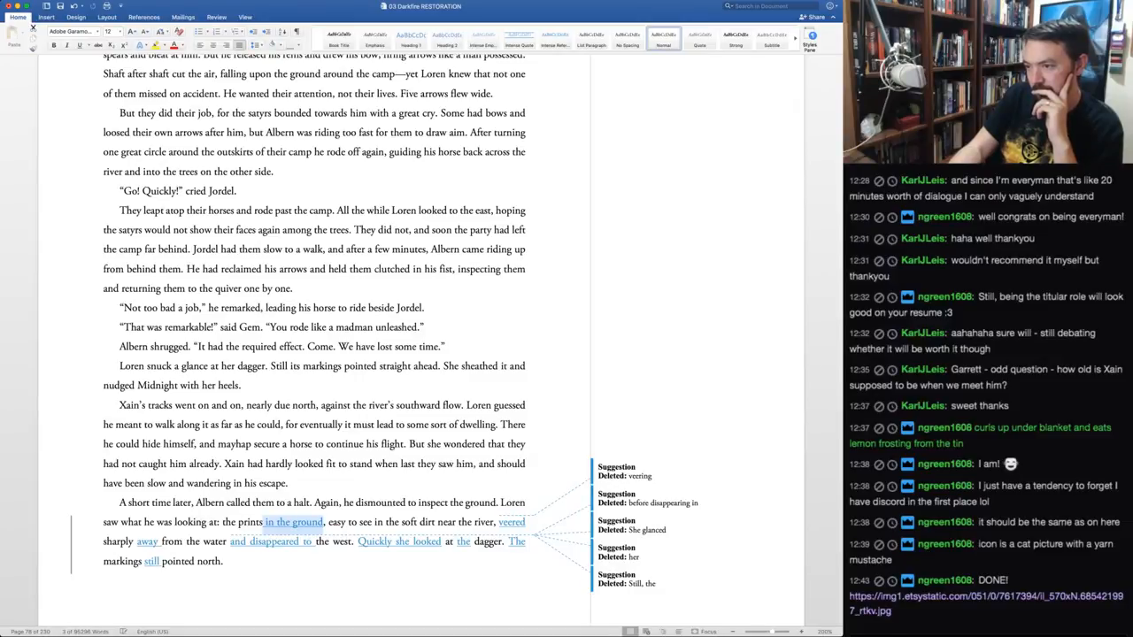
key("super+alt+r")
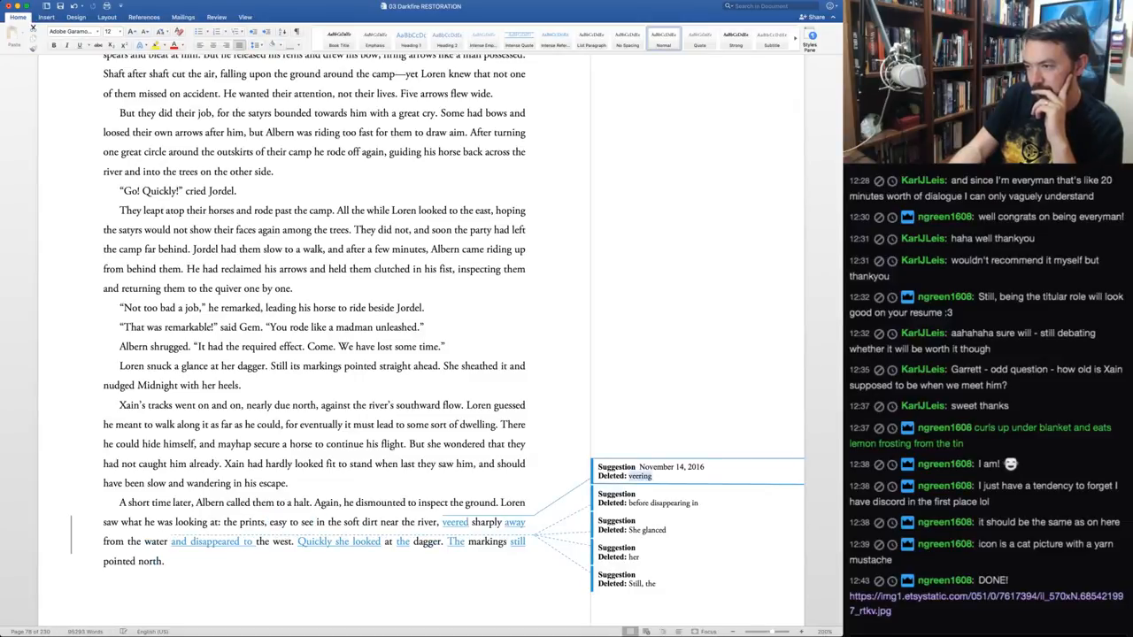
Accept “veered” and “away,” and restore “before disappearing in” with its “in” changed to “to” before “the west.”
key("super+alt+a")
key("super+alt+a")
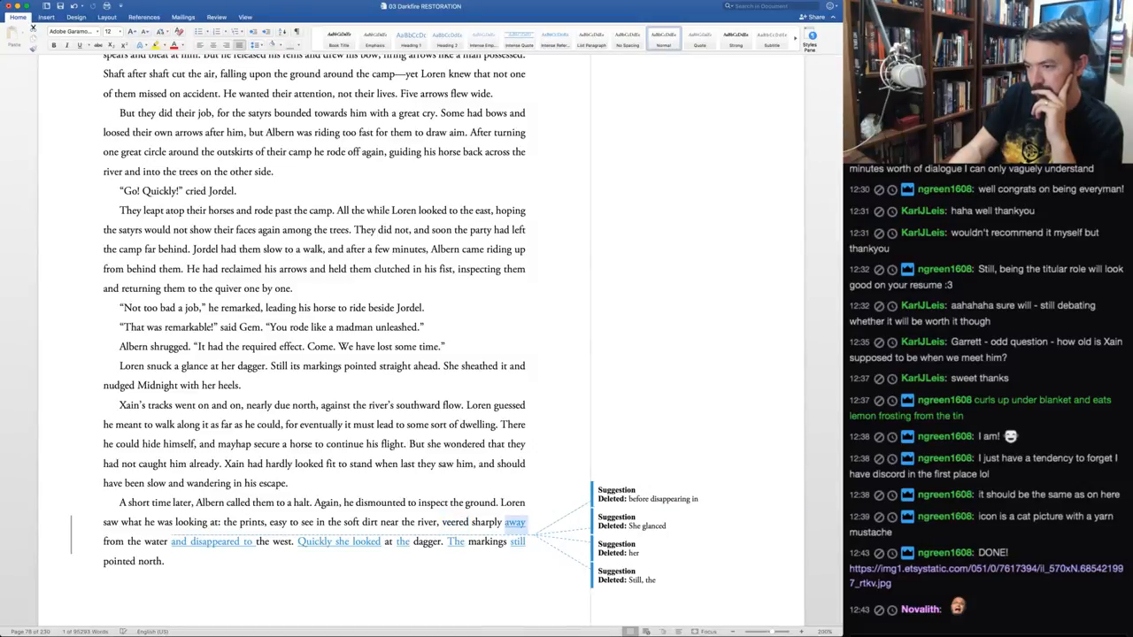
key("super+alt+a")
key("super+alt+r")
key("super+alt+r")
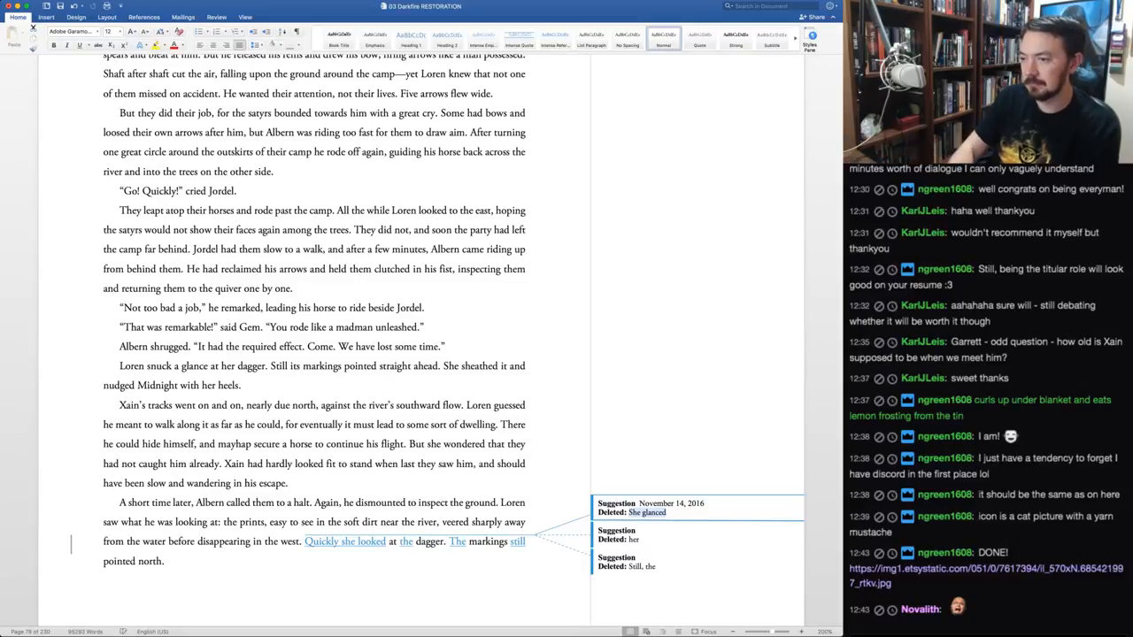
double_click(257, 542)
type("to")
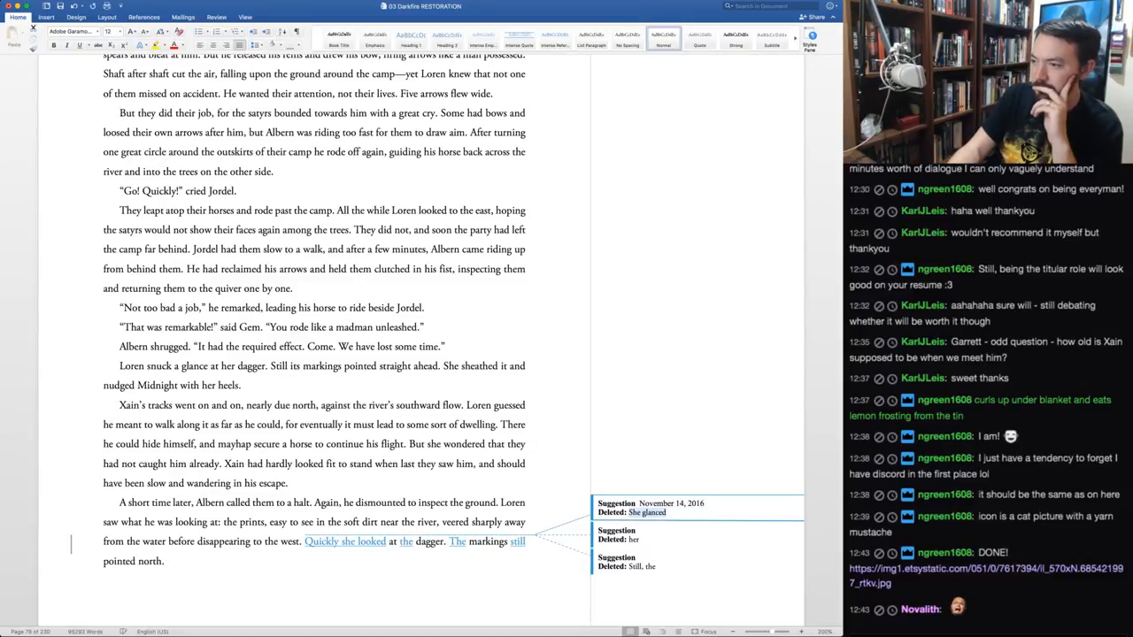
Accept the tracked changes in the two dagger sentences: “Quickly she looked,” “the,” “The,” and “still.”
key("super+shift+a")
key("super+shift+a")
key("super+shift+a")
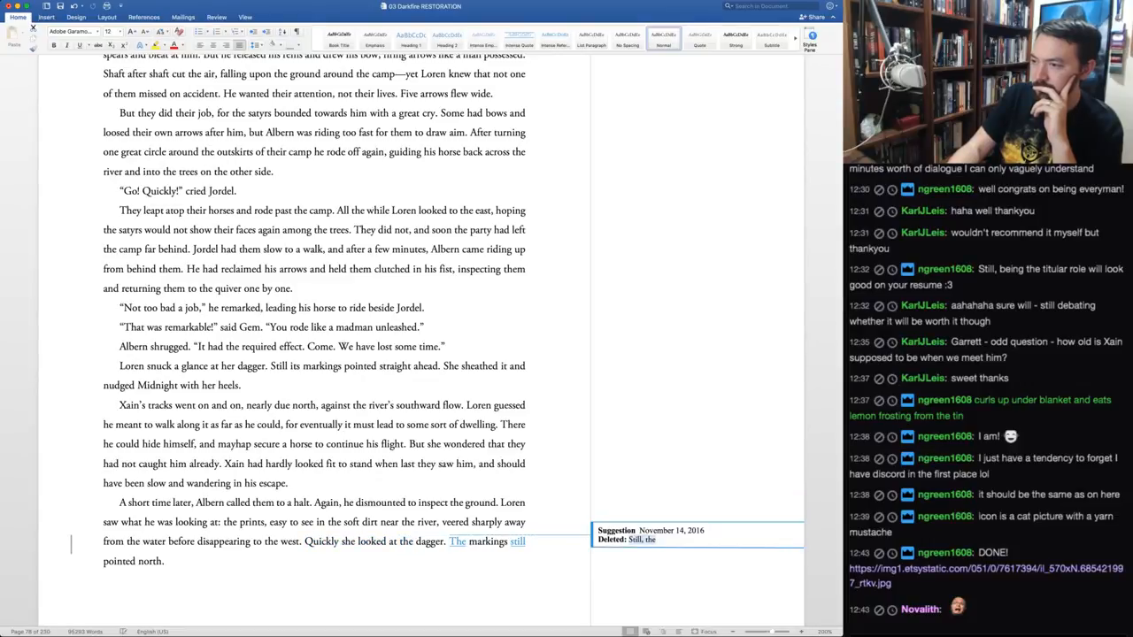
key("super+shift+a")
key("super+shift+a")
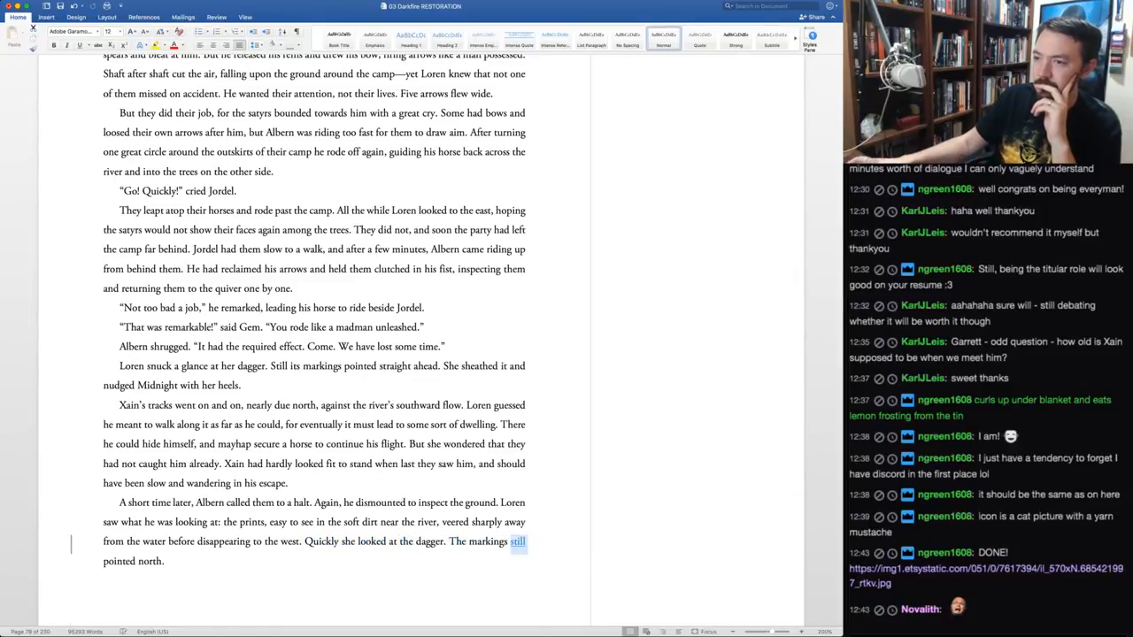
key("super+shift+a")
In Albern's “He turned aside” speech, accept “mountain,” “he does,” and “any caves,” and restore “Mayhap” and “We shall.”
scroll(422, 340, "down", 5)
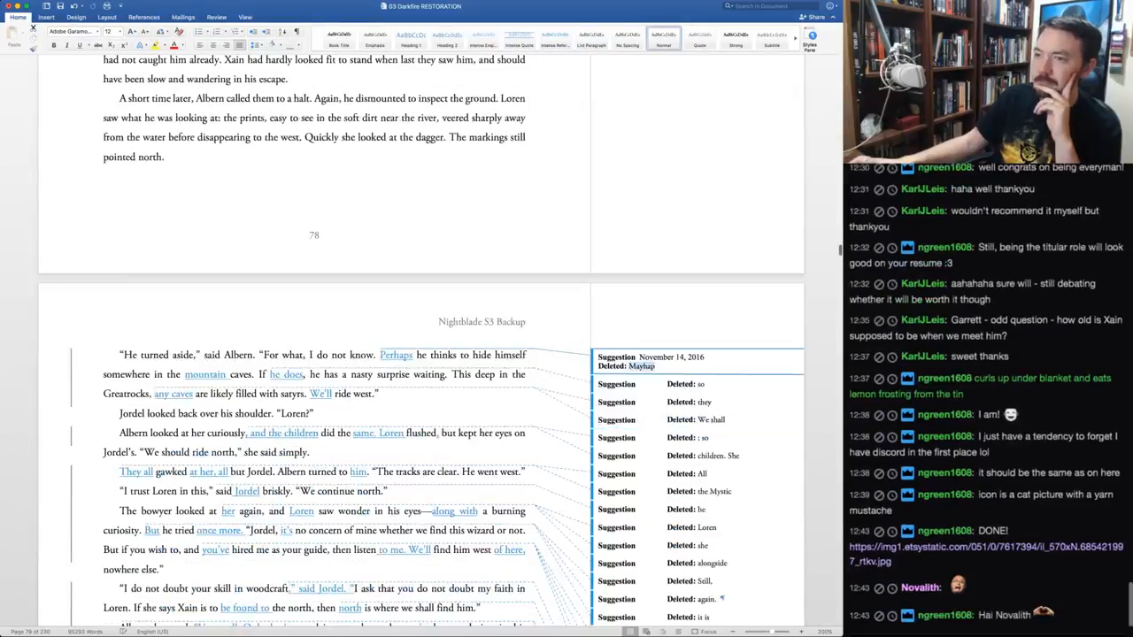
scroll(421, 340, "down", 2)
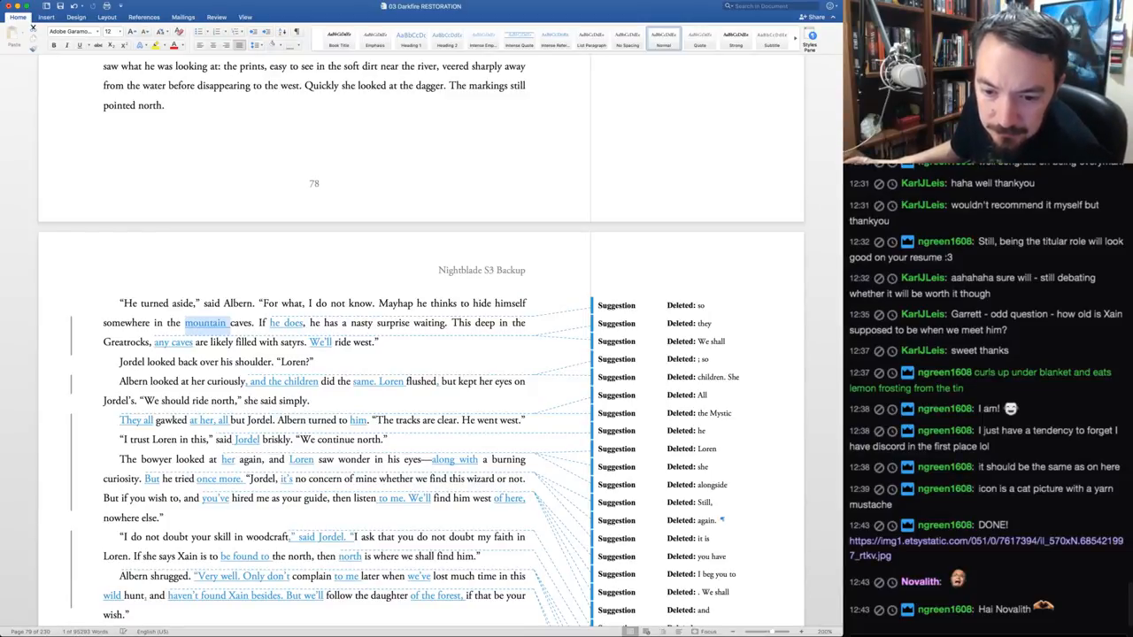
left_click(987, 542)
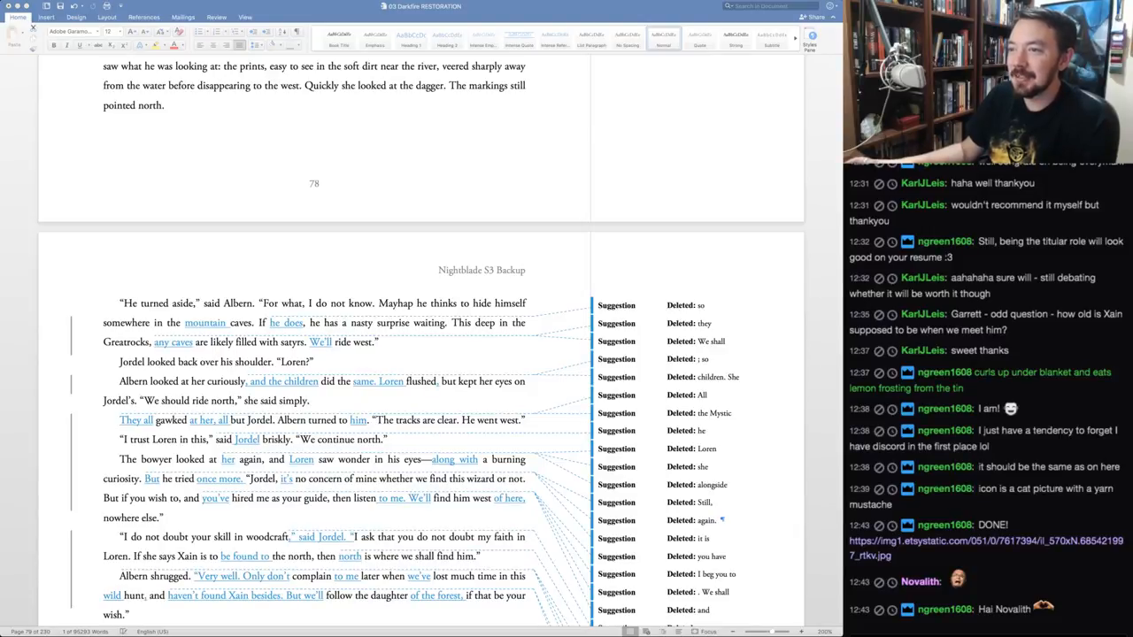
key("super+Tab")
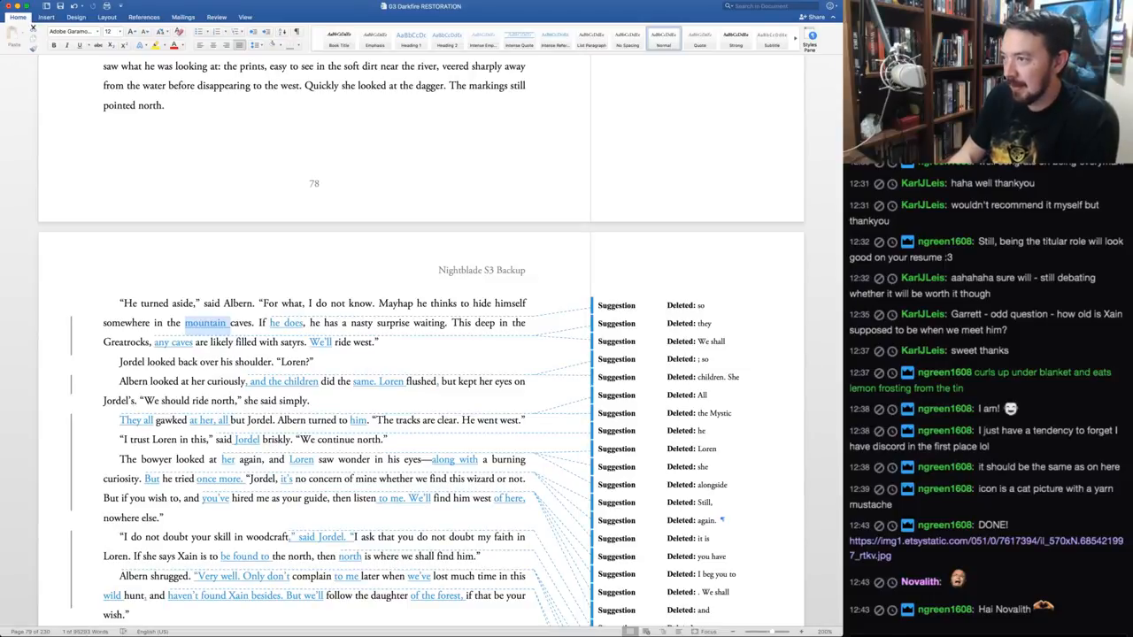
key("ctrl+alt+a")
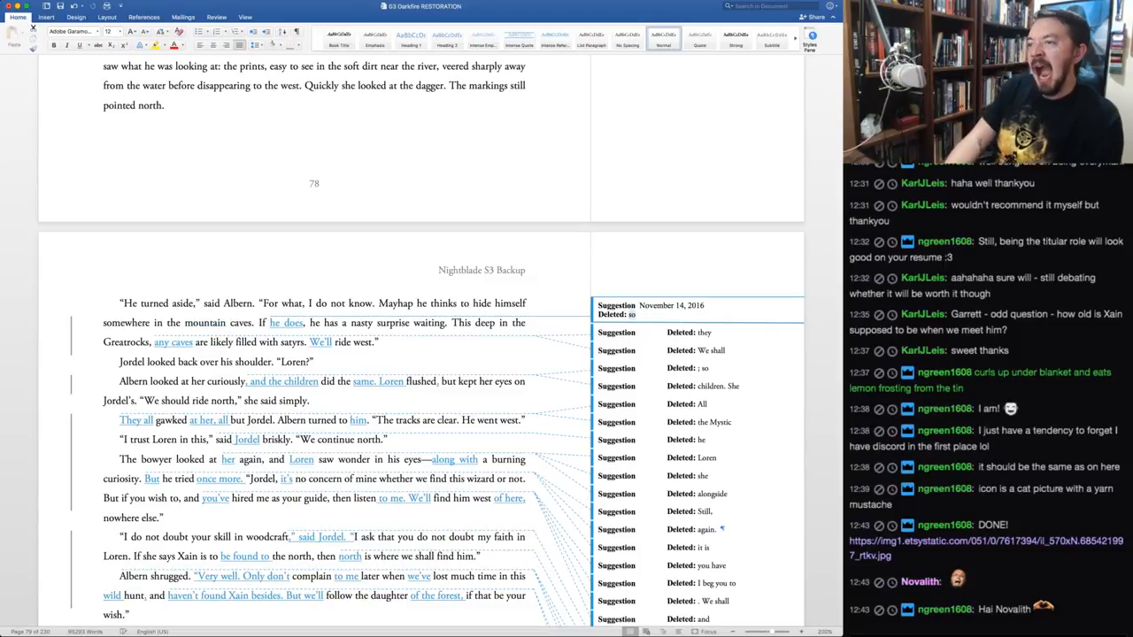
key("ctrl+alt+a")
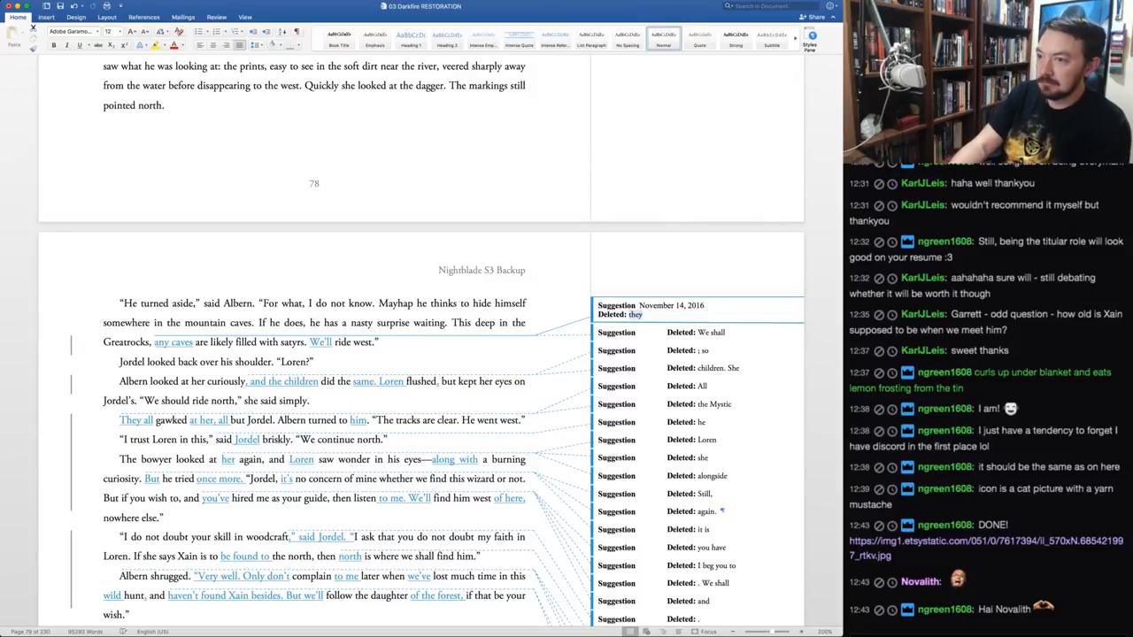
key("ctrl+alt+a")
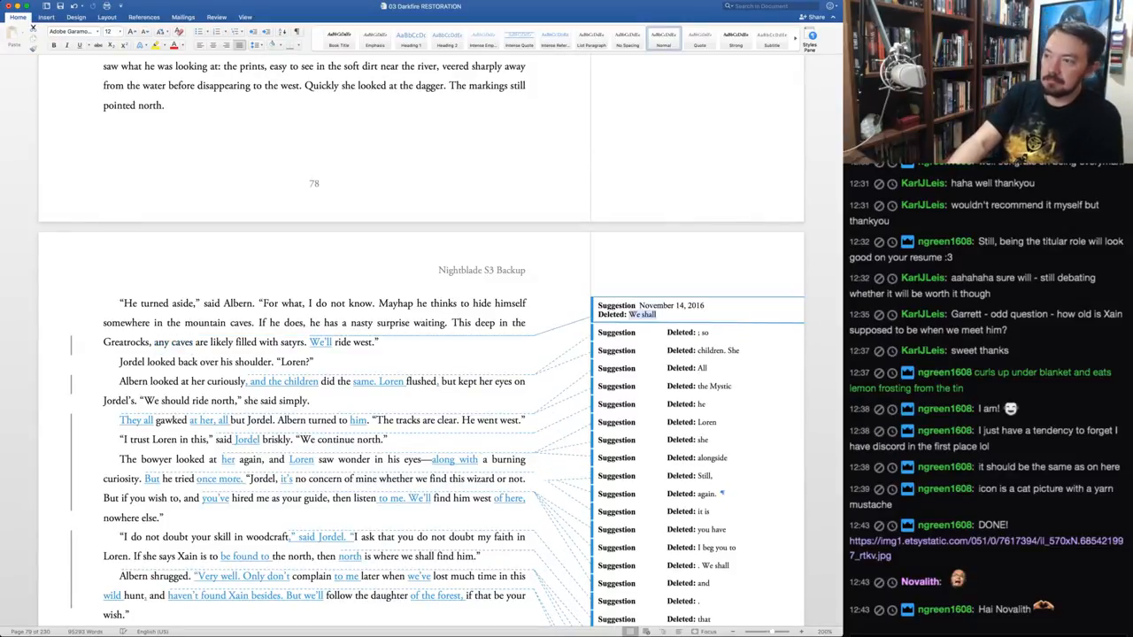
key("ctrl+alt+a")
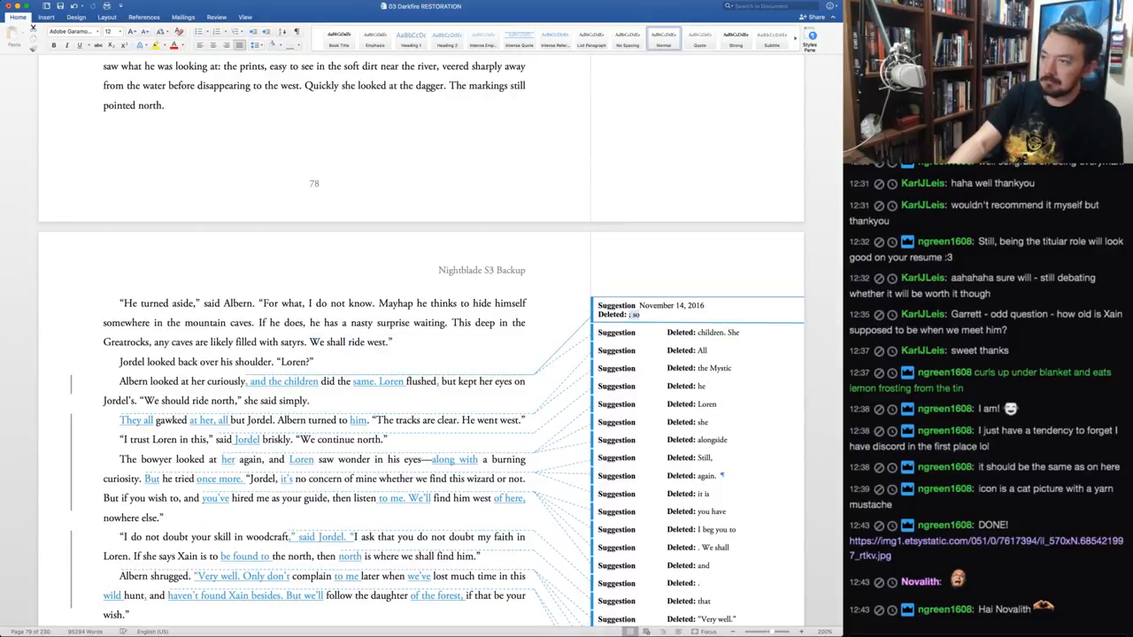
Accept “and the children” and “same. Loren” in the “Albern looked at her curiously” sentences, and insert “she” before “kept her eyes.”
key("super+shift+a")
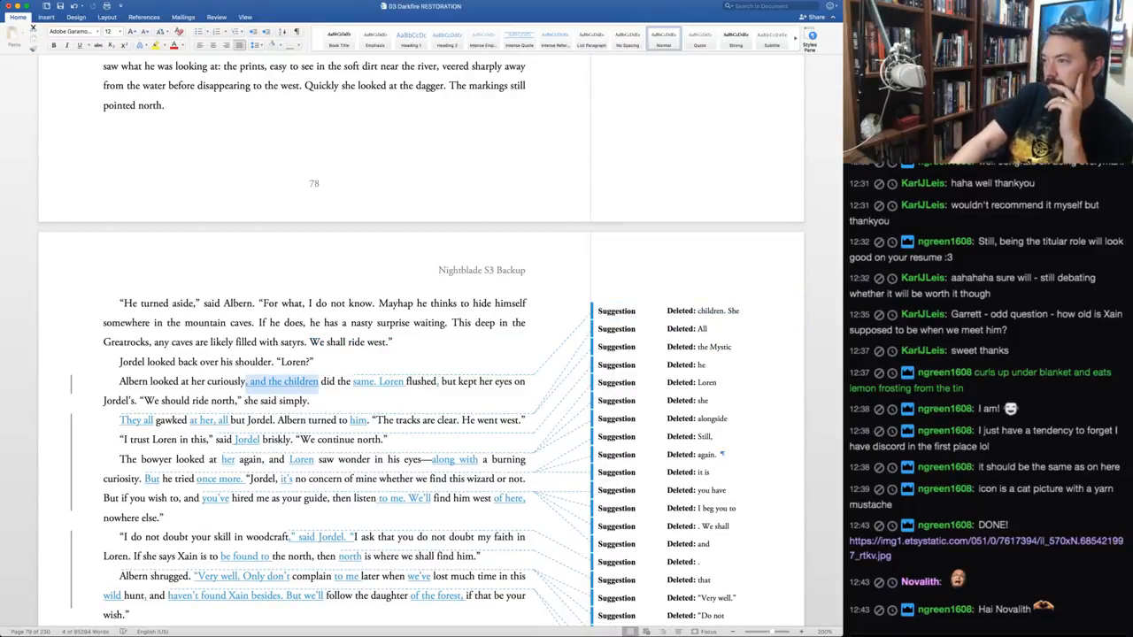
key("super+z")
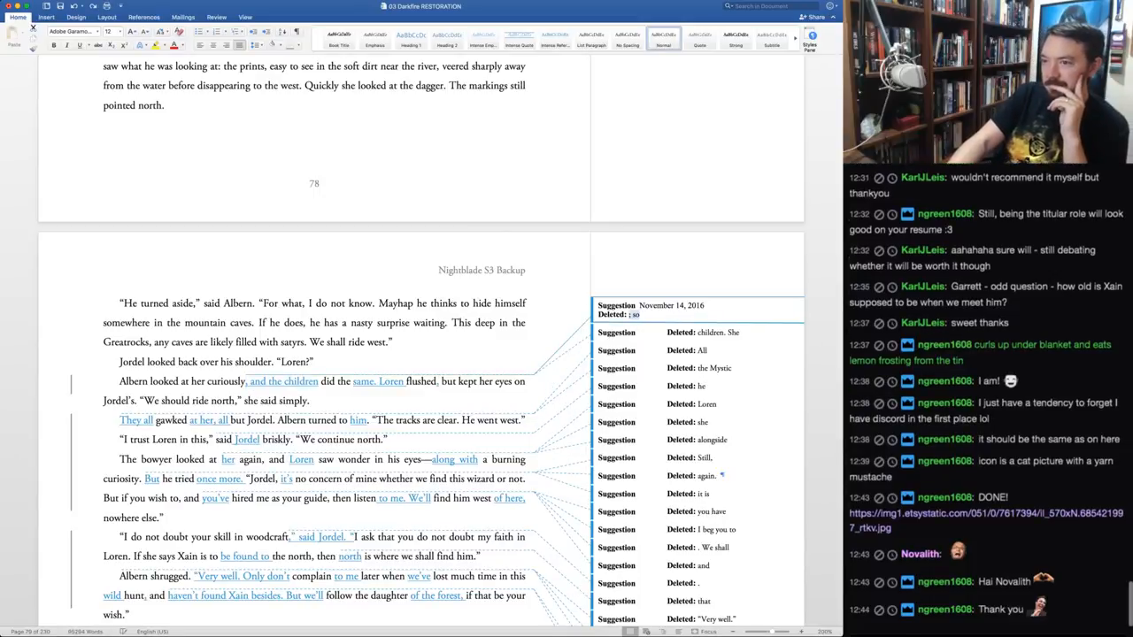
key("super+shift+a")
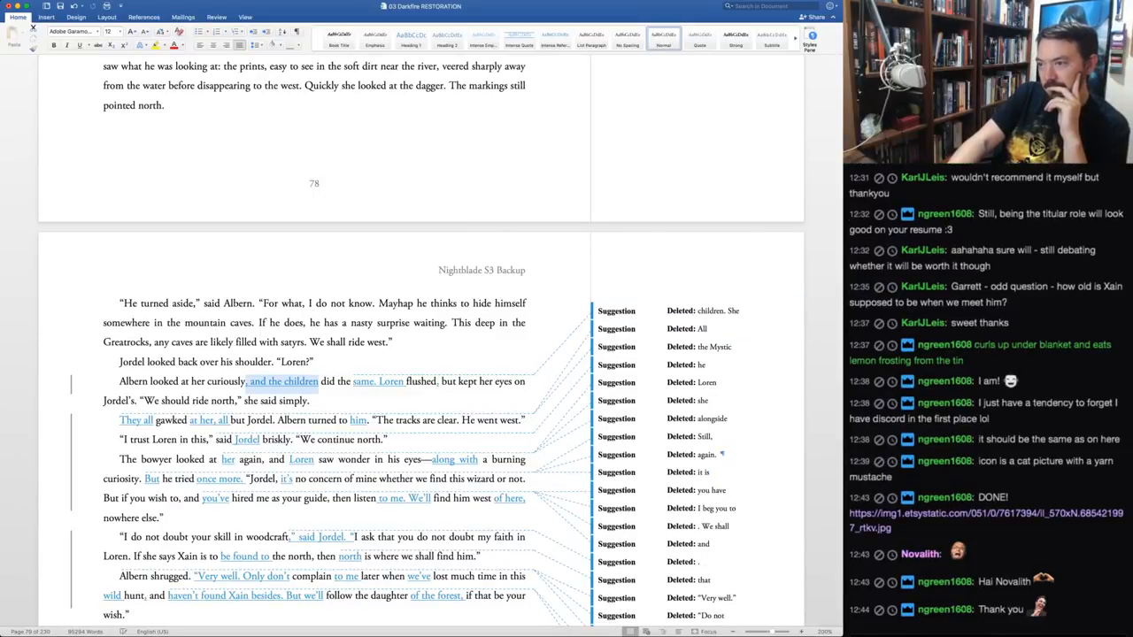
key("super+shift+a")
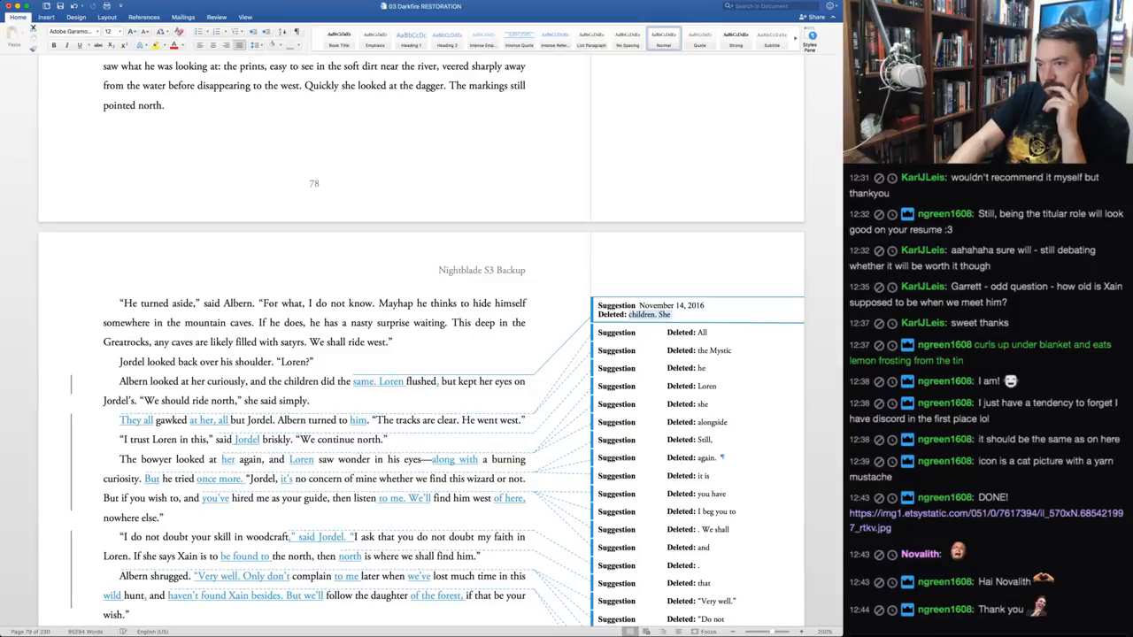
key("super+shift+a")
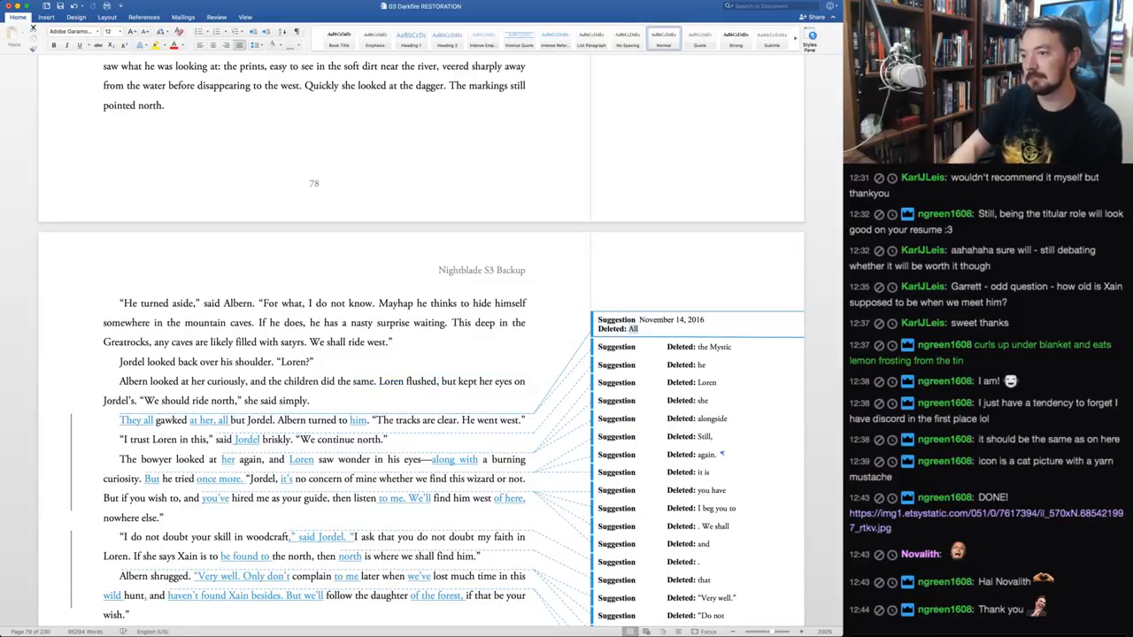
left_click(458, 381)
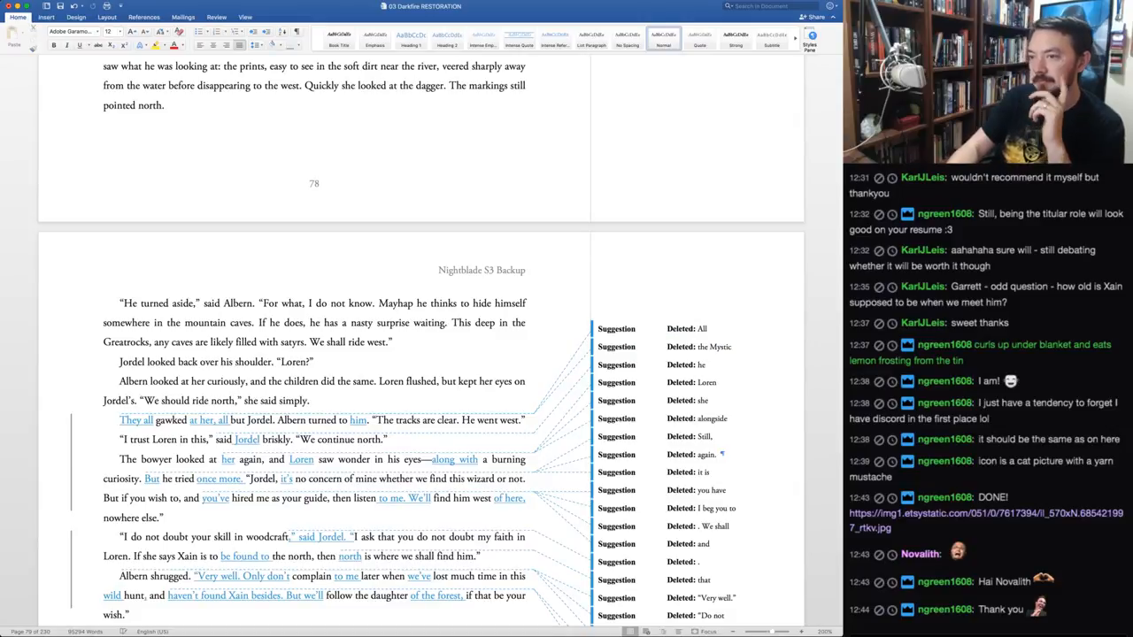
type("she")
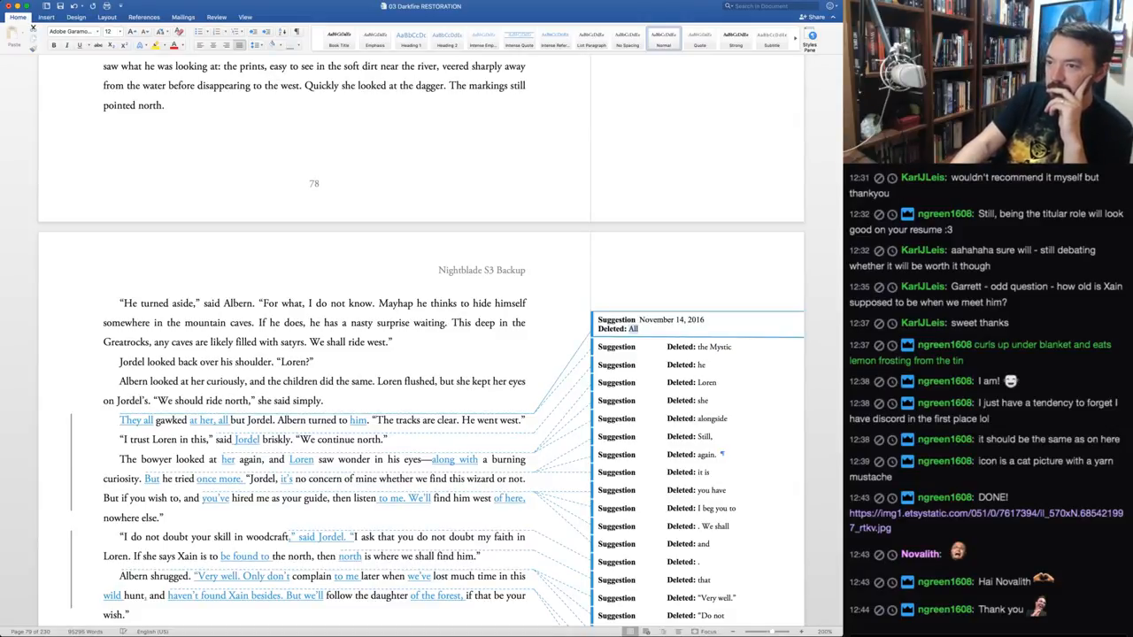
Accept “They all,” “at her, all,” and “him” in the gawking paragraph, and “Jordel” as the speaker of “I trust Loren in this.”
key("ctrl+shift+a")
key("ctrl+shift+a")
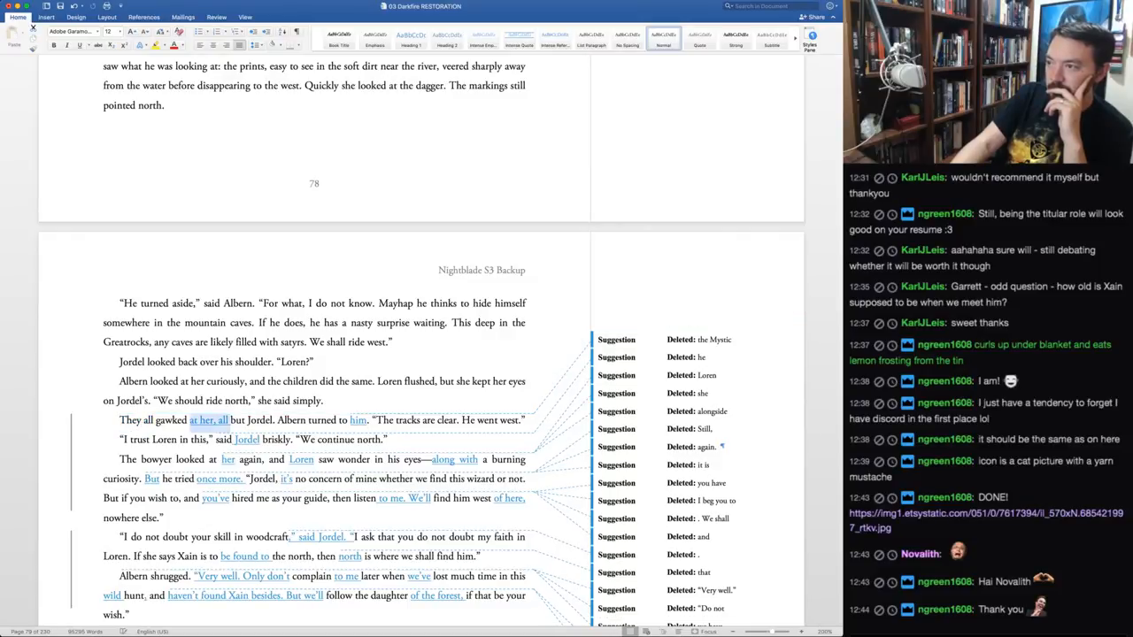
key("ctrl+shift+a")
key("ctrl+shift+a")
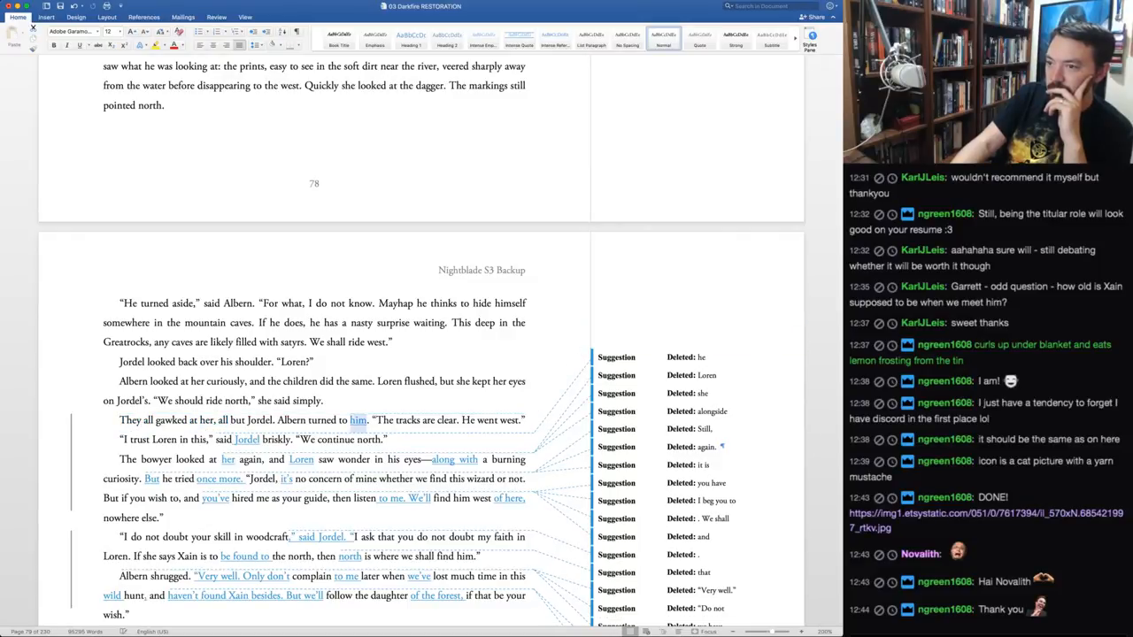
key("ctrl+shift+a")
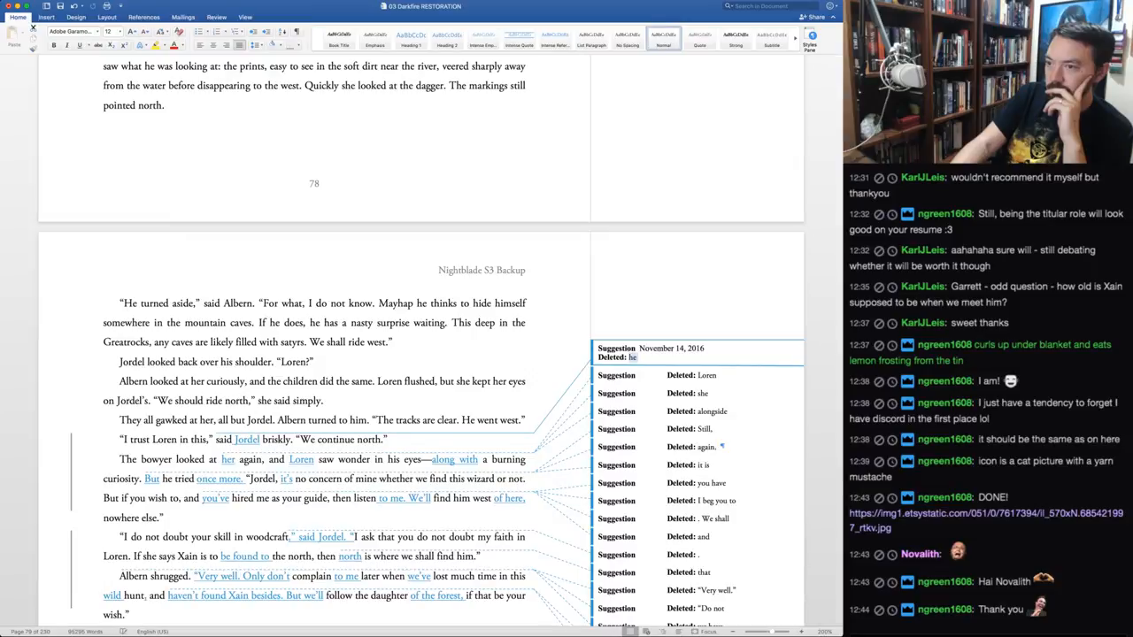
key("ctrl+shift+a")
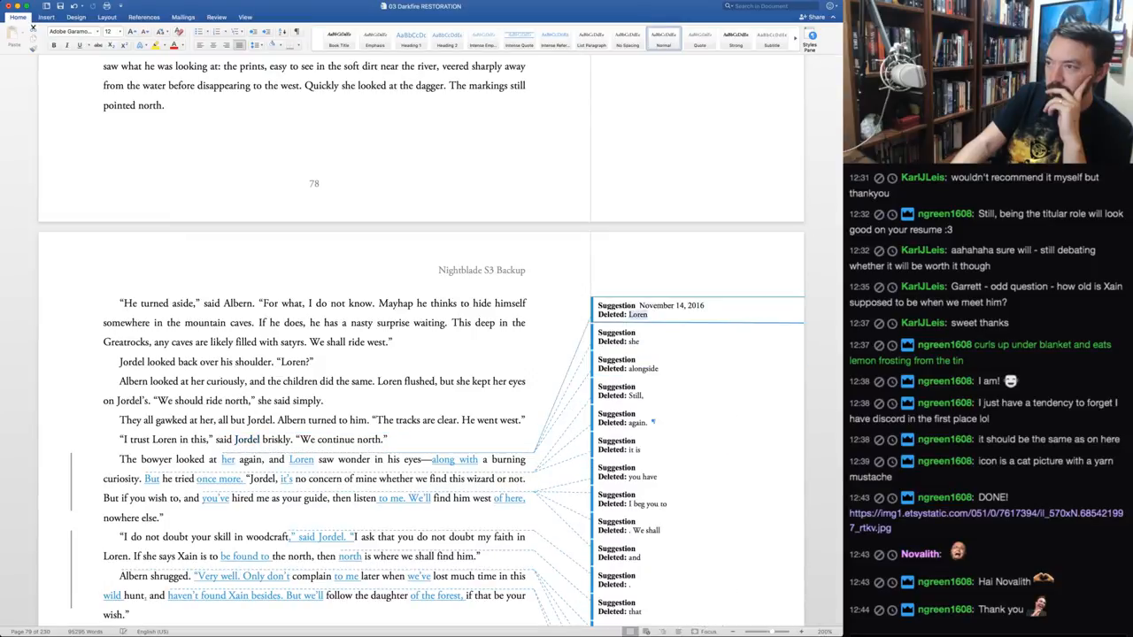
In the bowyer paragraph, accept “her,” “Loren,” “along with,” “But,” and “once more,” and restore “it is” instead of “it's.”
key("ctrl+shift+a")
key("ctrl+shift+a")
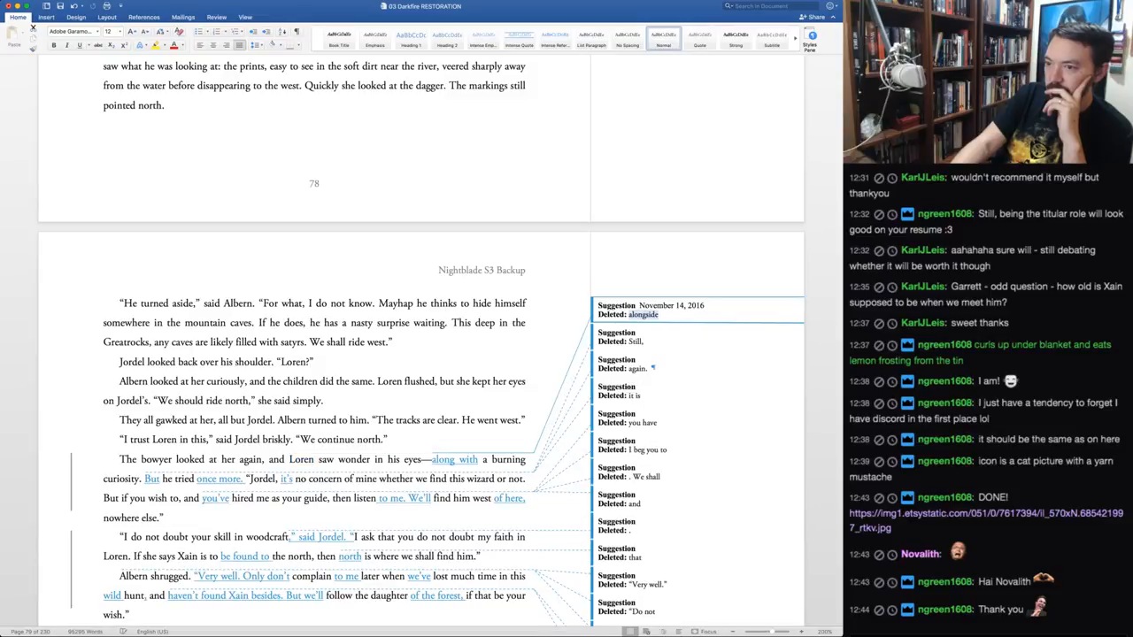
key("ctrl+shift+a")
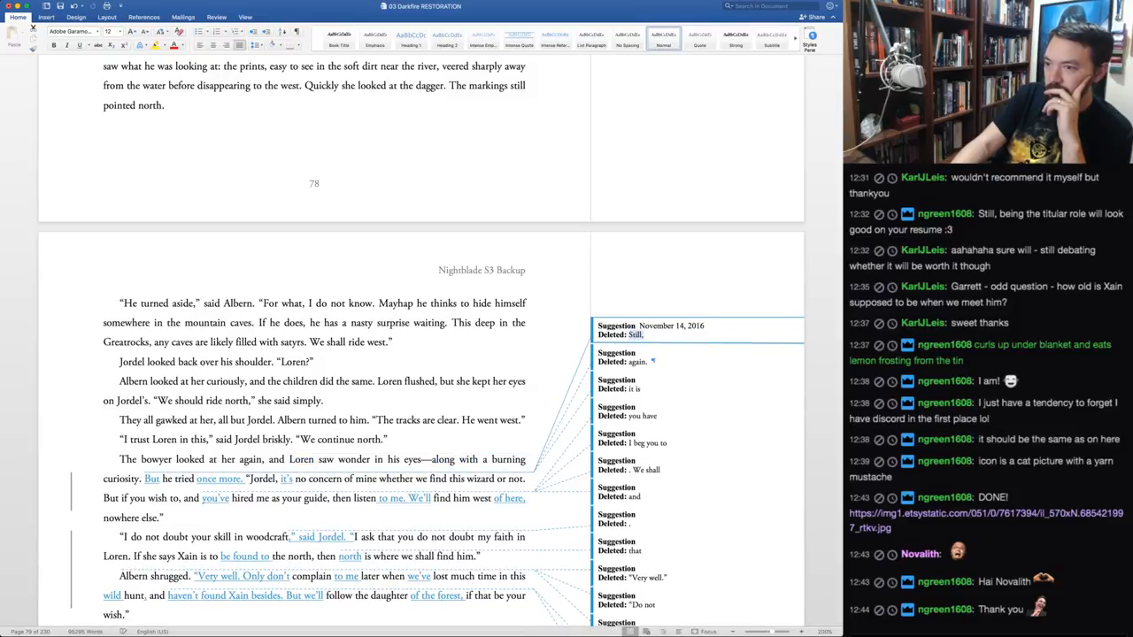
key("ctrl+shift+a")
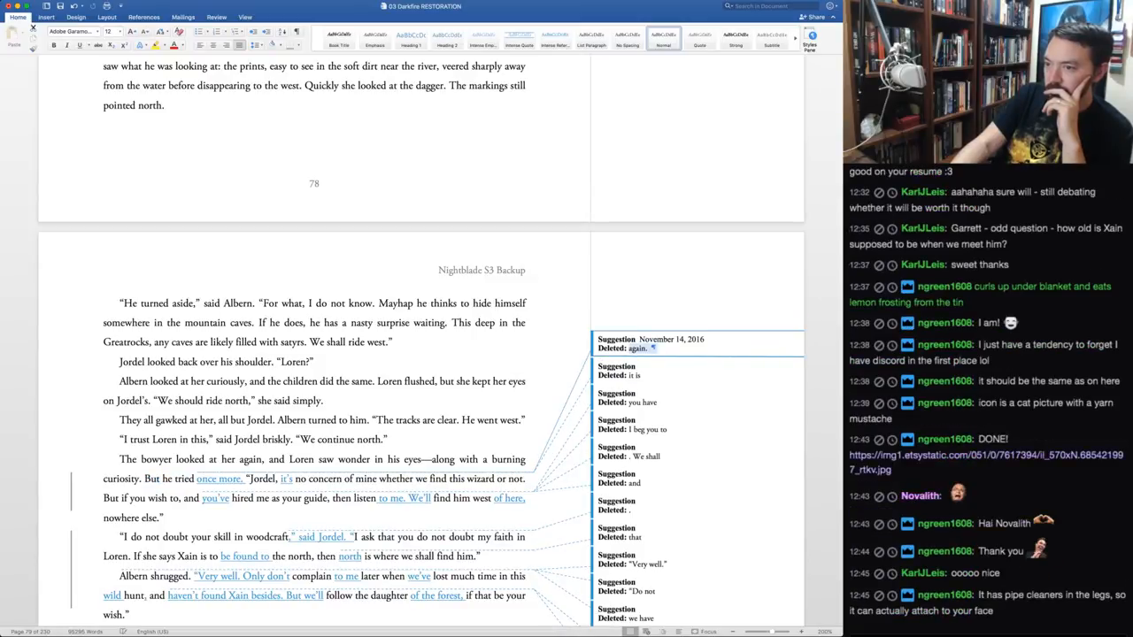
key("ctrl+shift+a")
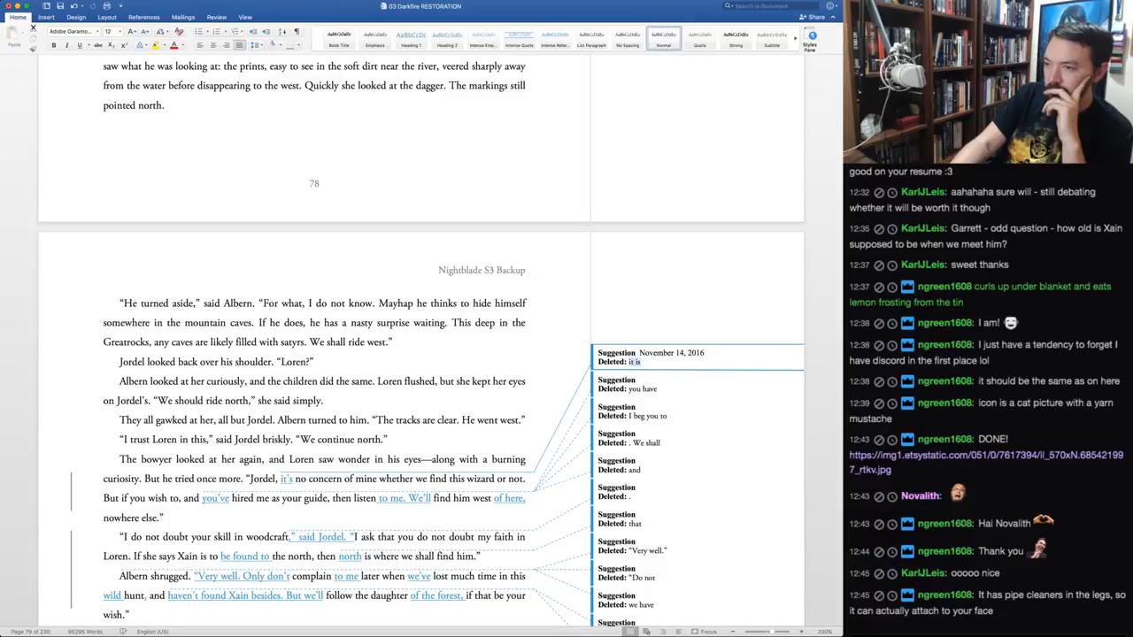
key("ctrl+shift+a")
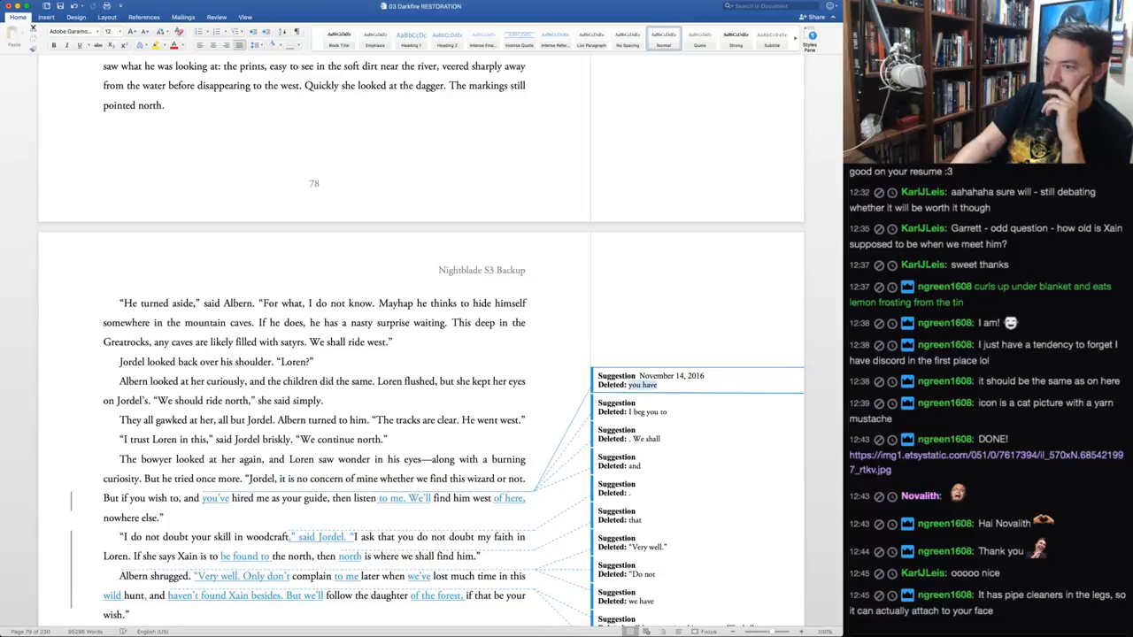
In the bowyer's speech, restore “you have,” accept removing “I beg you to,” change “We'll” to “We shall,” and accept “to me” and “of here.”
key("ctrl+shift+a")
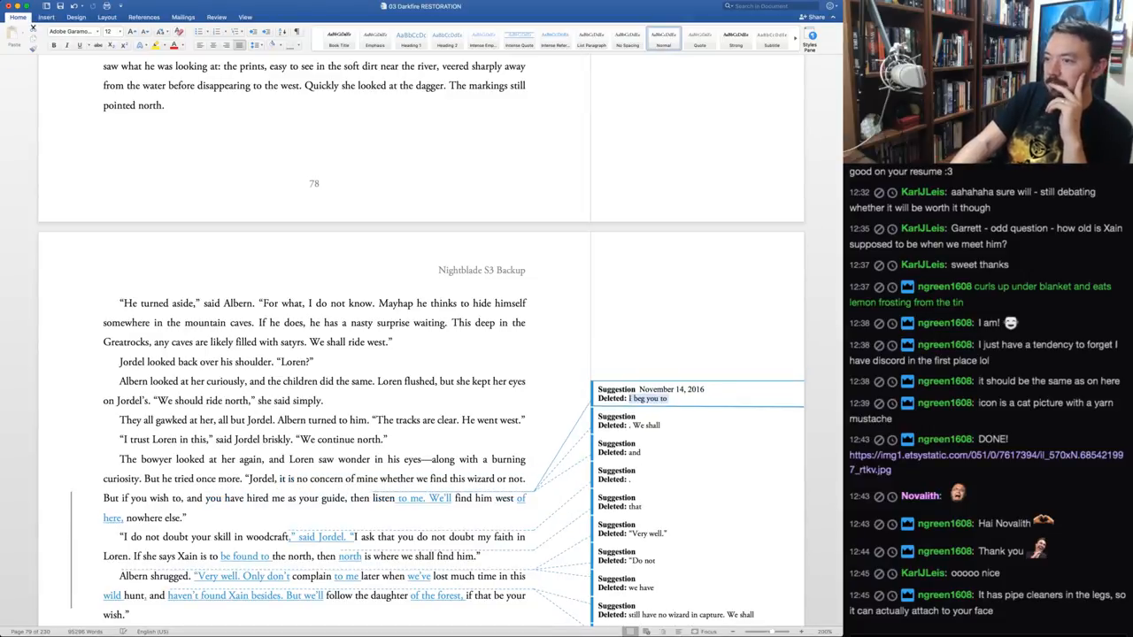
key("ctrl+shift+a")
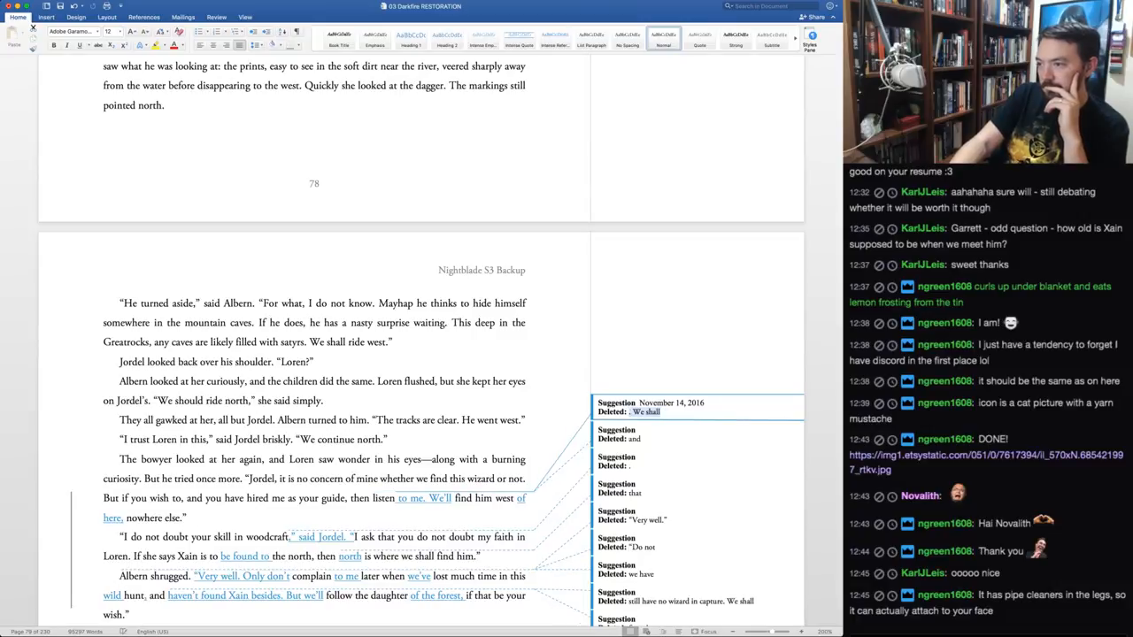
key("ctrl+shift+a")
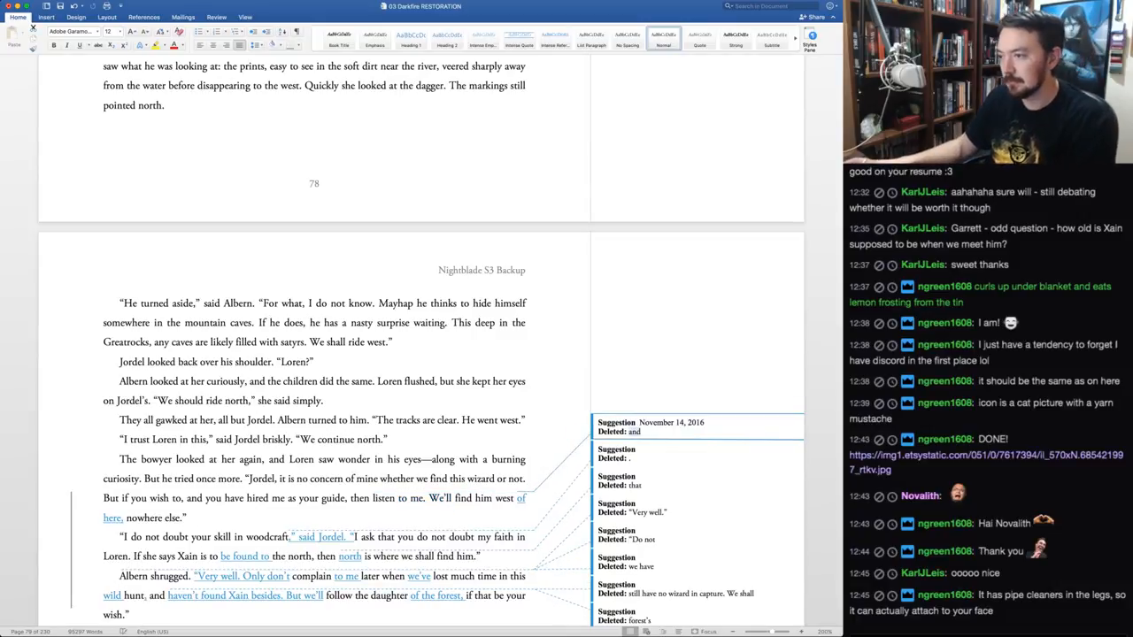
left_click(447, 498)
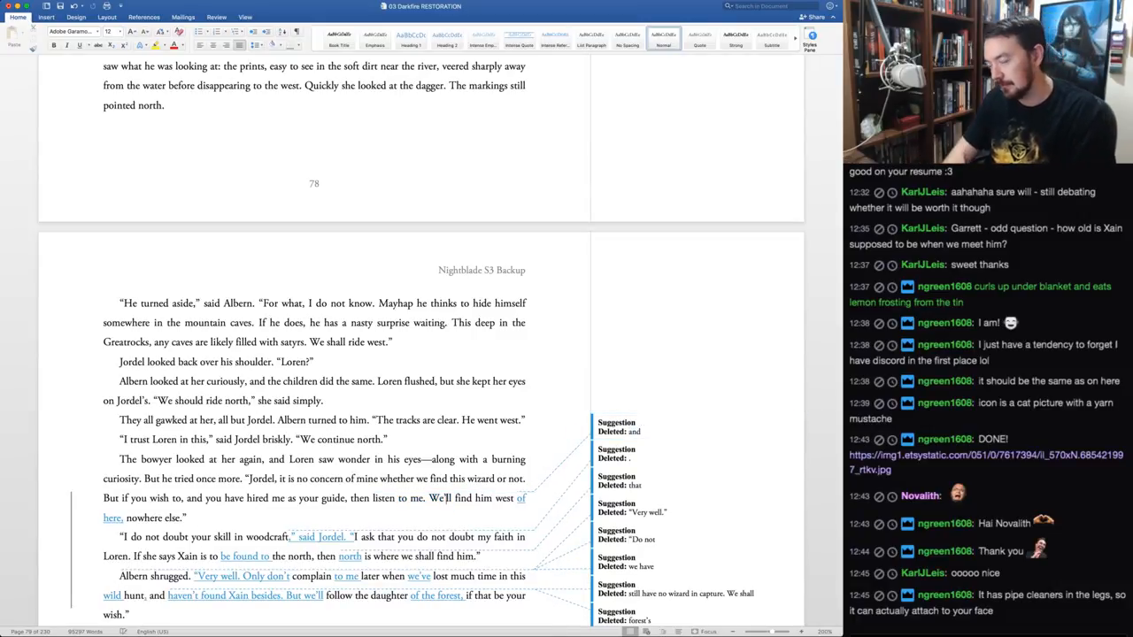
key("BackSpace")
type("sha")
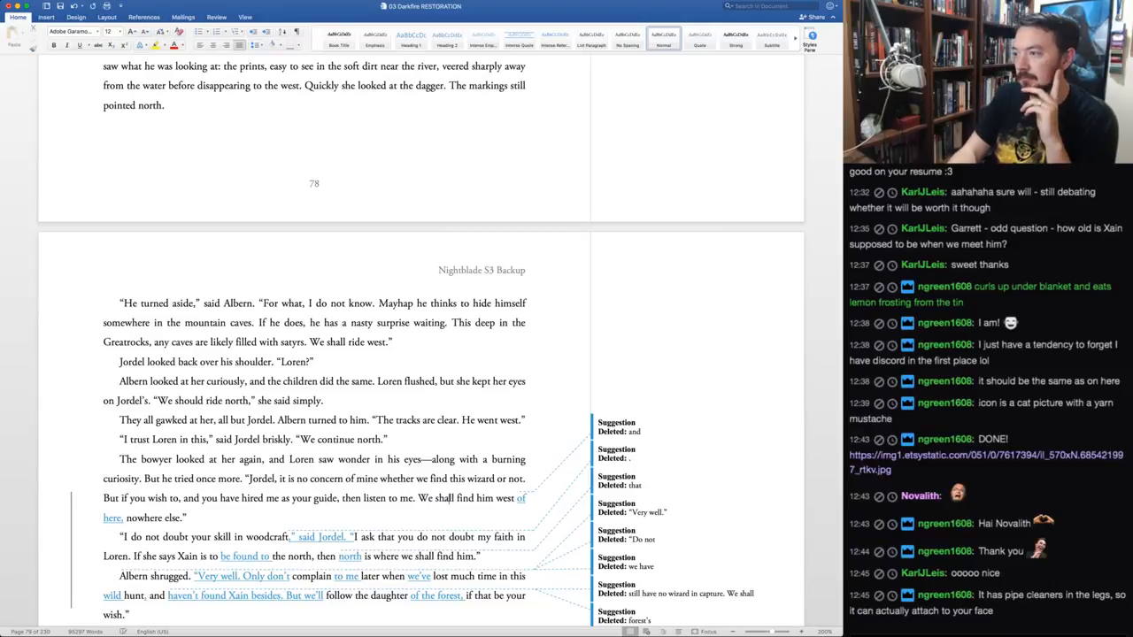
key("ctrl+n")
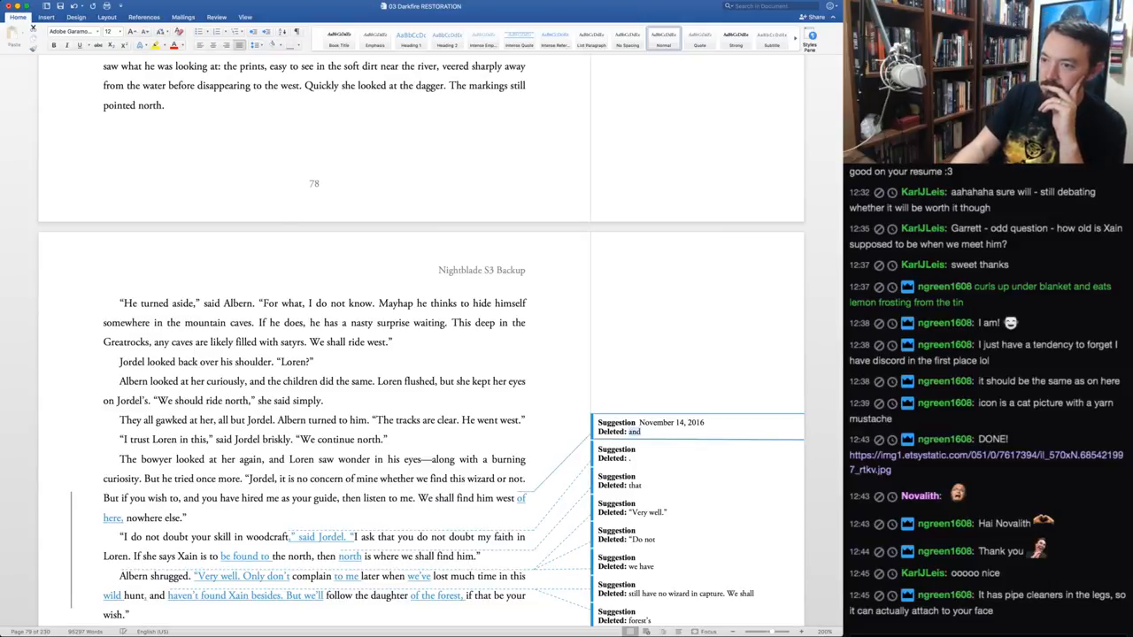
key("ctrl+a")
key("ctrl+a")
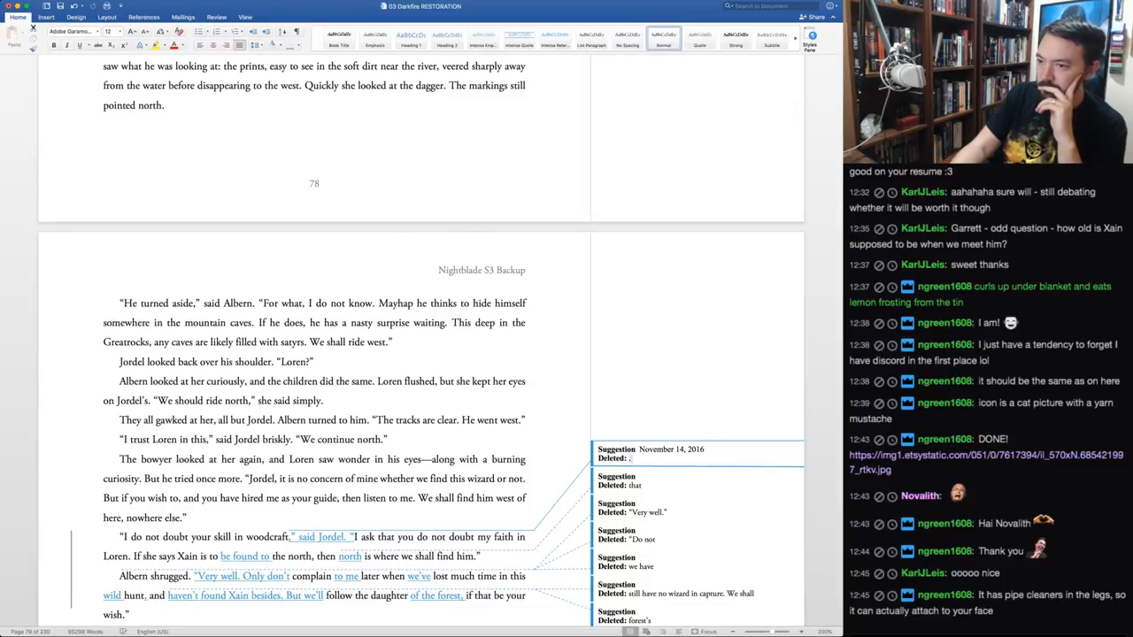
In the “I do not doubt your skill” paragraph, accept “said Jordel” and “north,” and reject the inserted “be found to.”
key("ctrl+a")
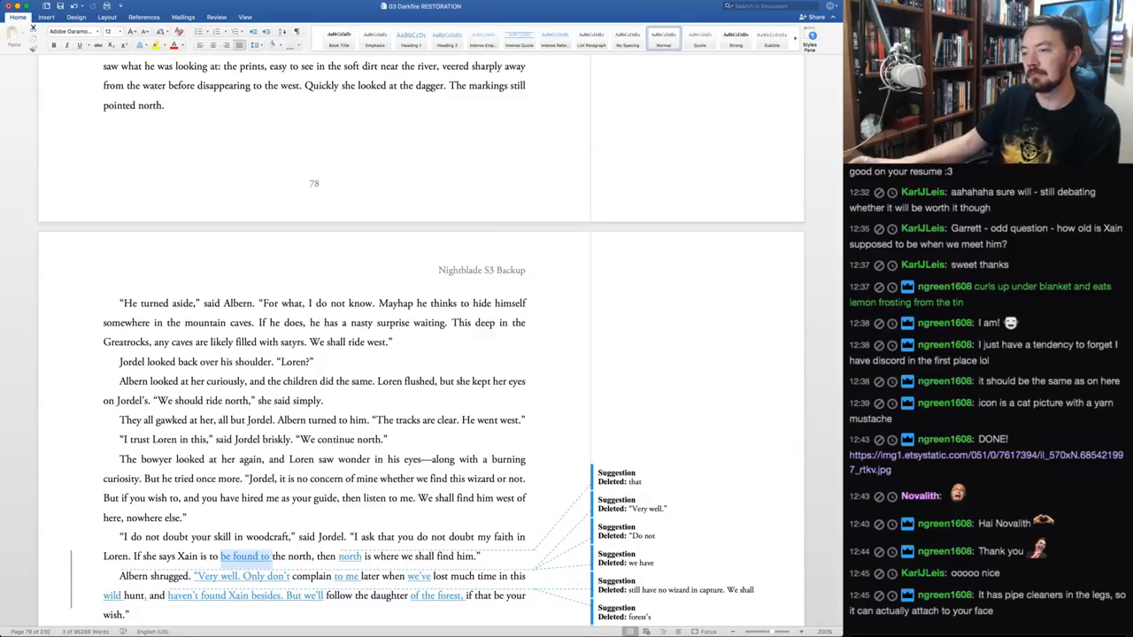
scroll(314, 354, "down", 4)
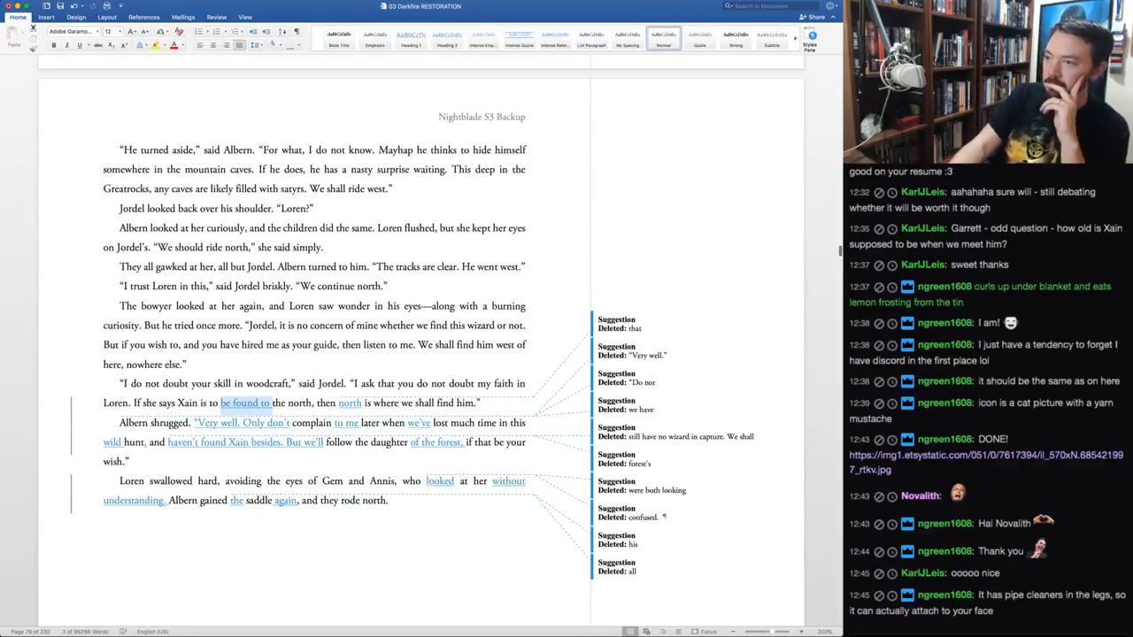
key("ctrl+r")
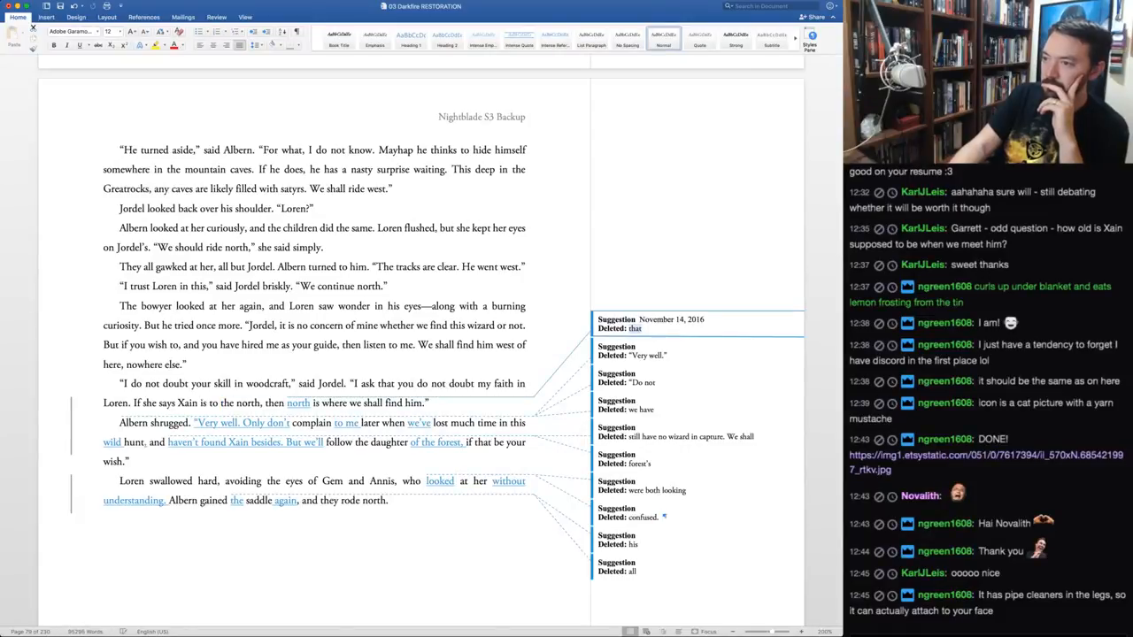
key("ctrl+a")
key("ctrl+a")
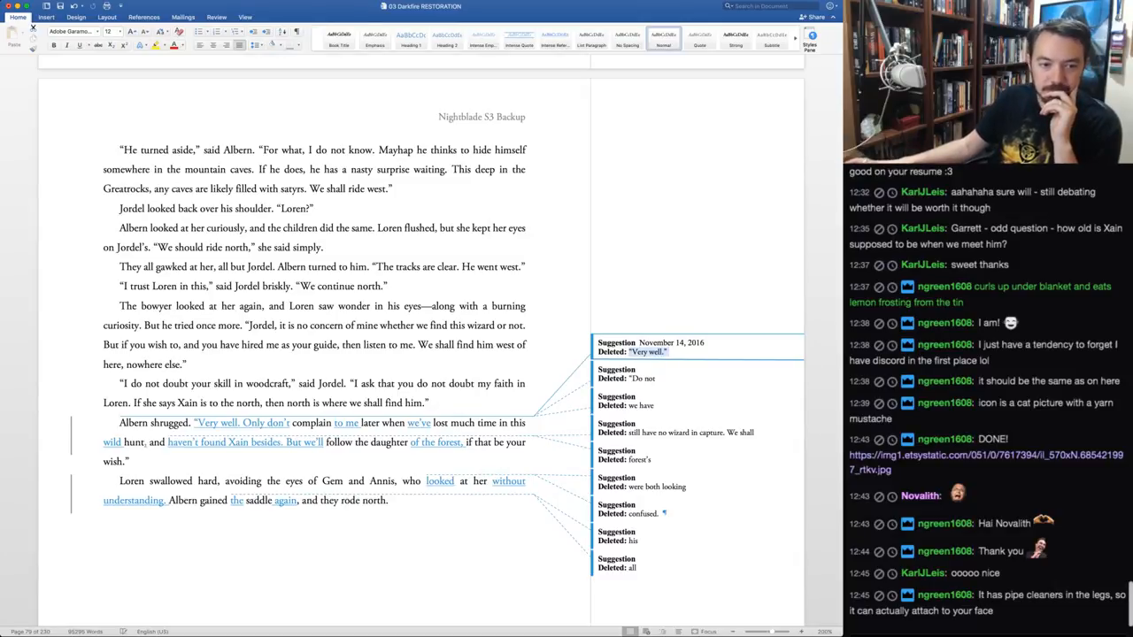
key("super+Tab")
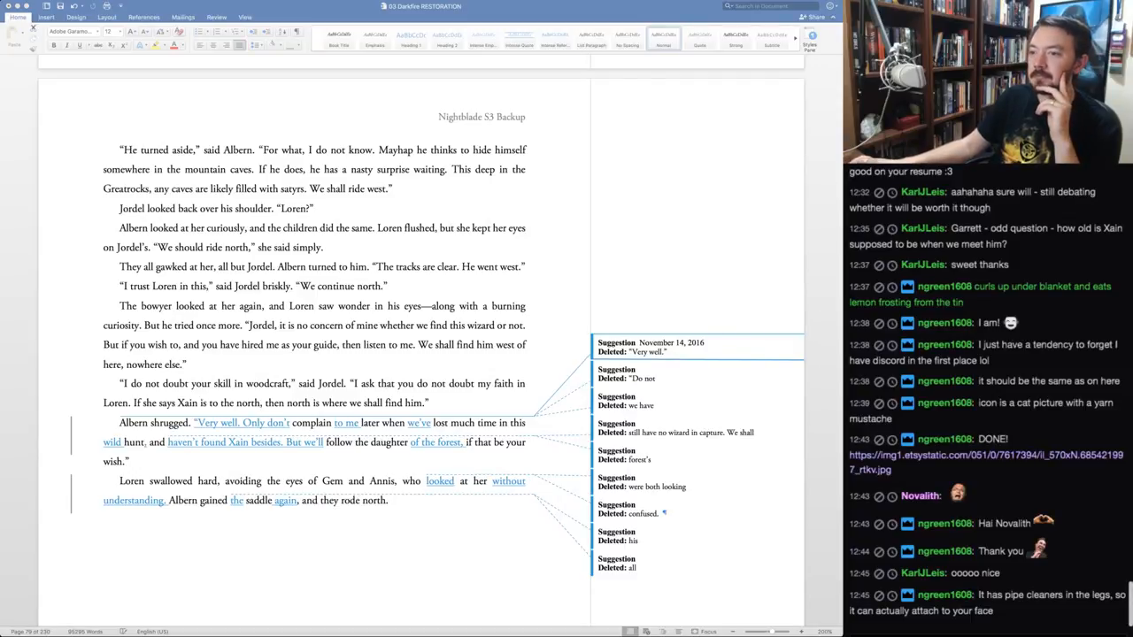
key("super+Tab")
In the “Albern shrugged” paragraph, accept “Very well. Only don't” and change “don't” to “do not.”
scroll(421, 336, "down", 3)
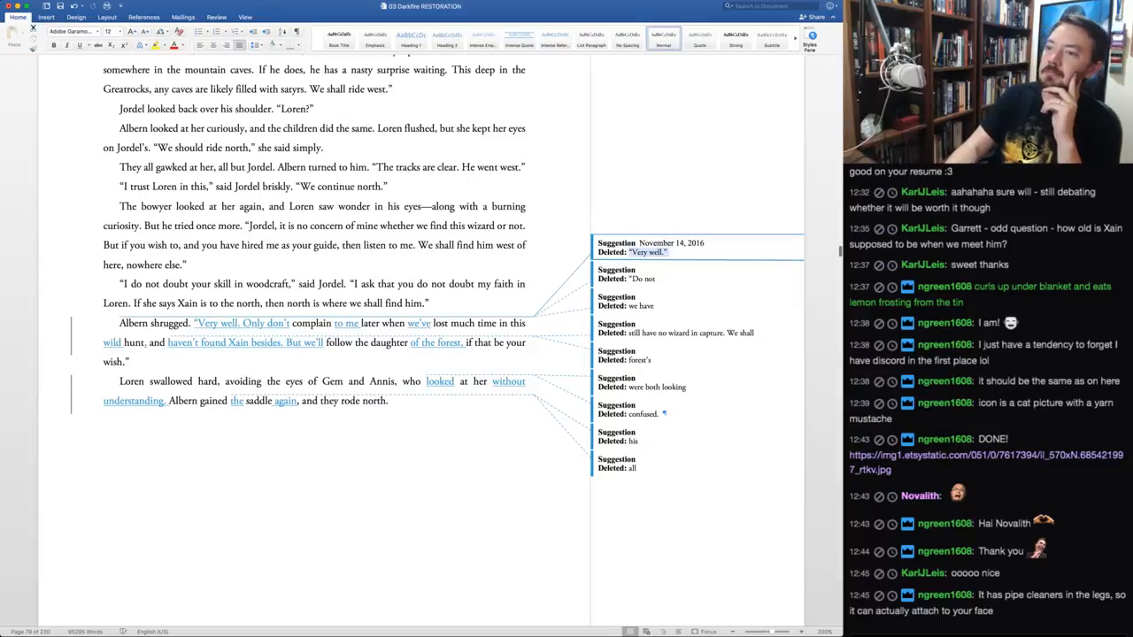
key("super+shift+a")
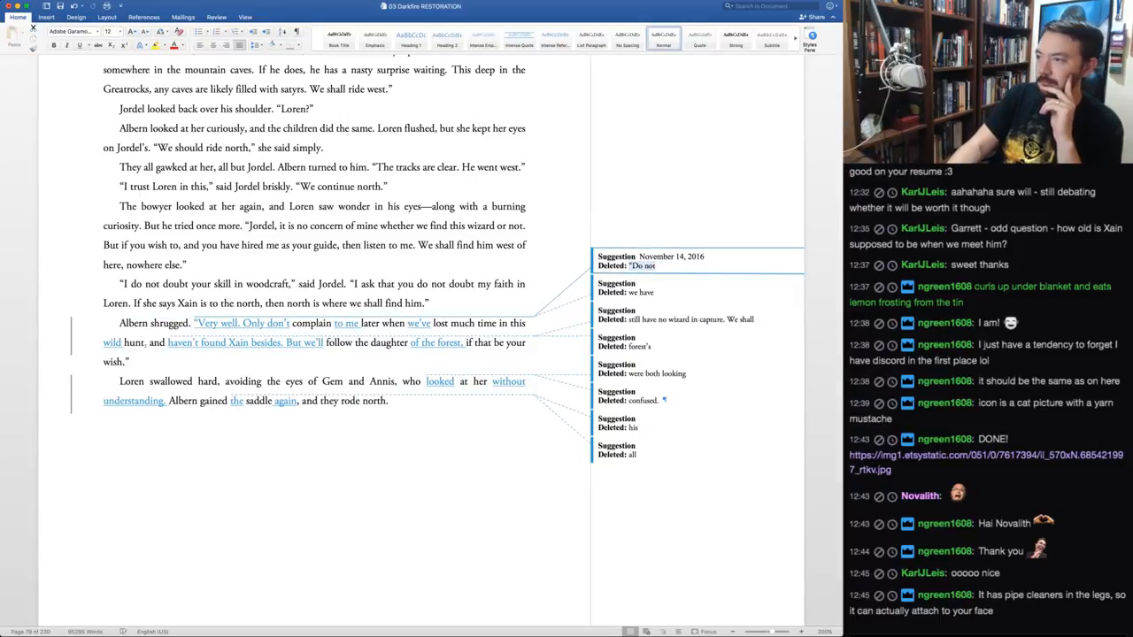
key("super+shift+a")
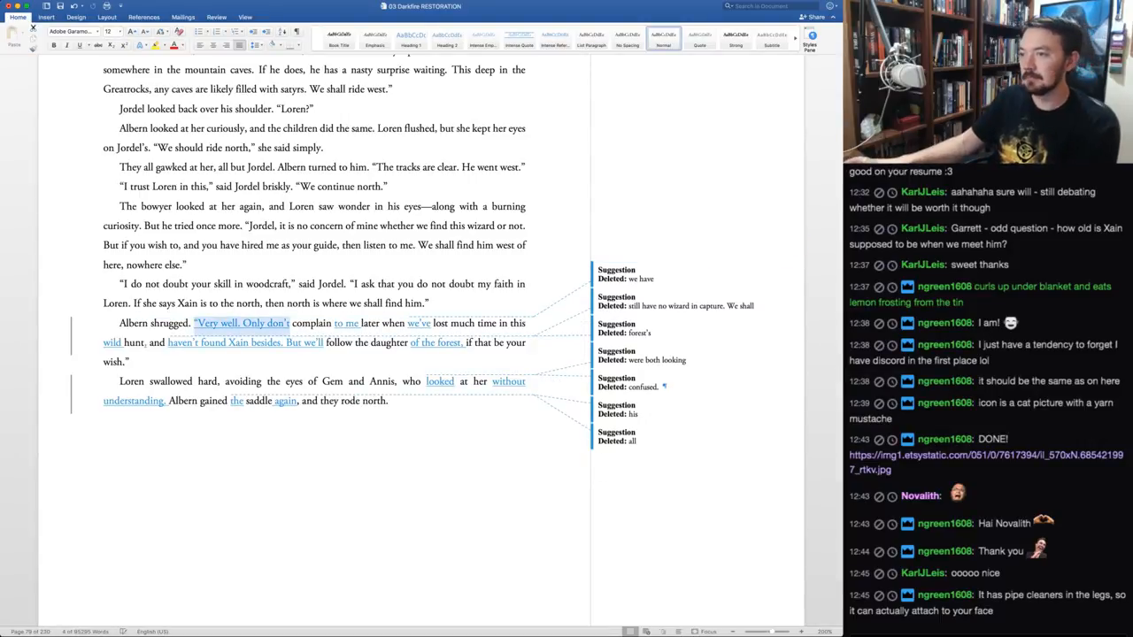
key("super+shift+a")
double_click(280, 323)
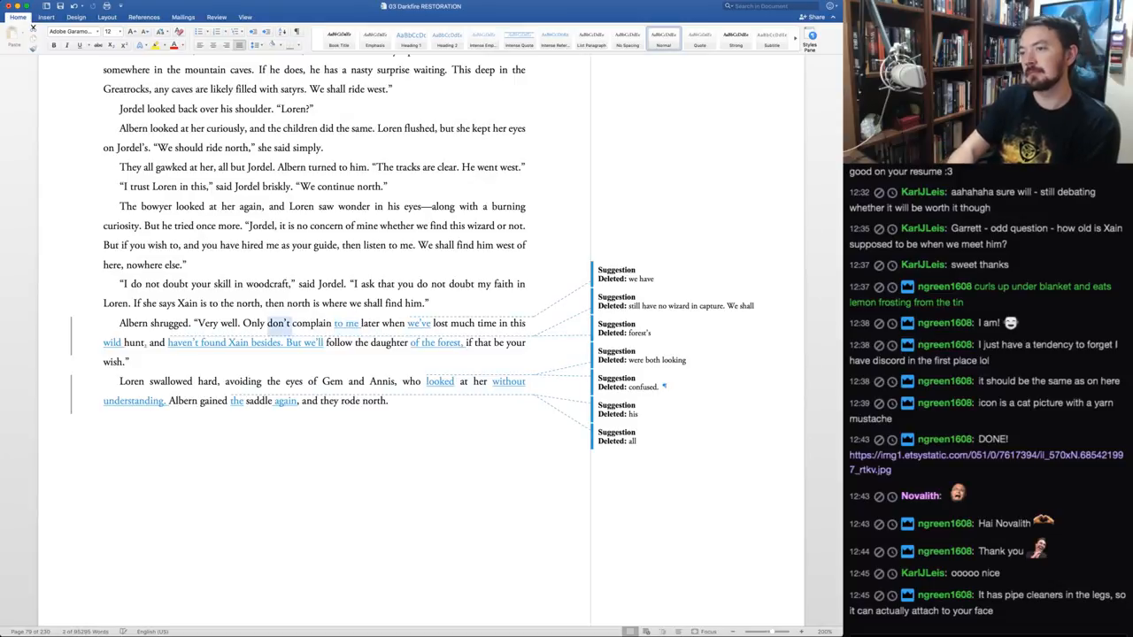
type("do not")
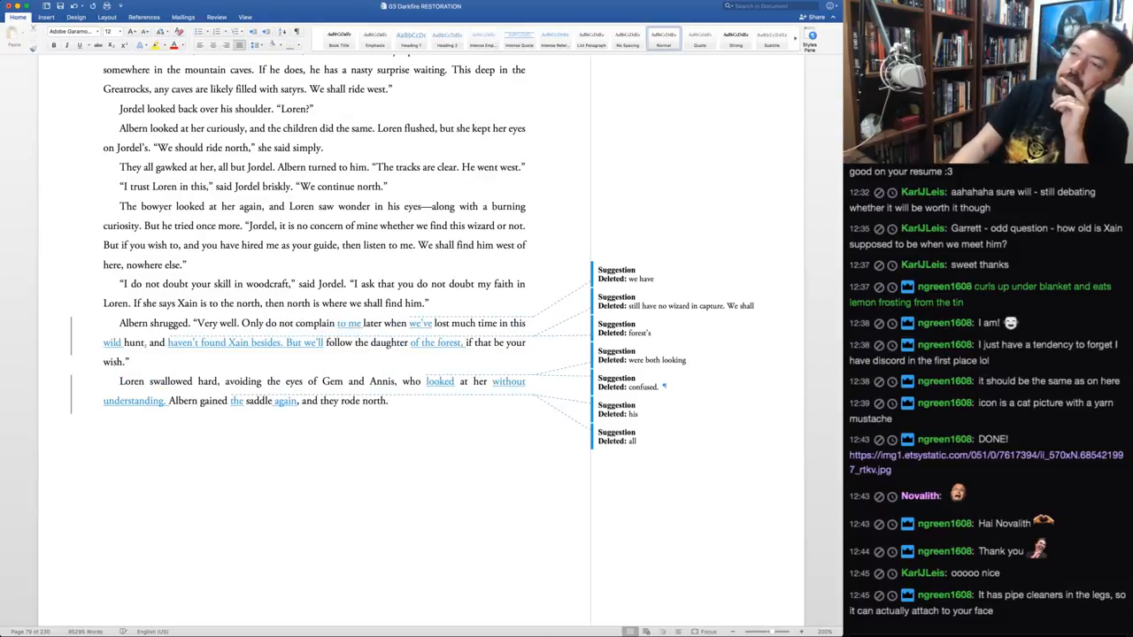
In Albern's “Very well” speech, accept “to me” and “wild,” and restore “we have” instead of “we've.”
key("super+shift+a")
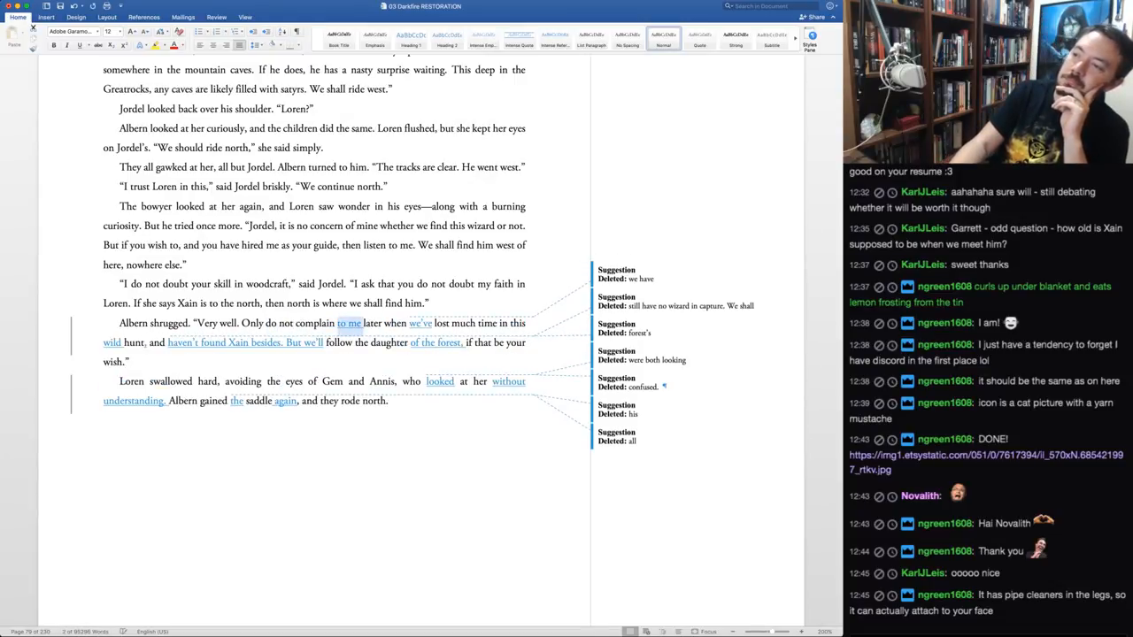
key("super+shift+a")
key("super+shift+r")
key("super+shift+r")
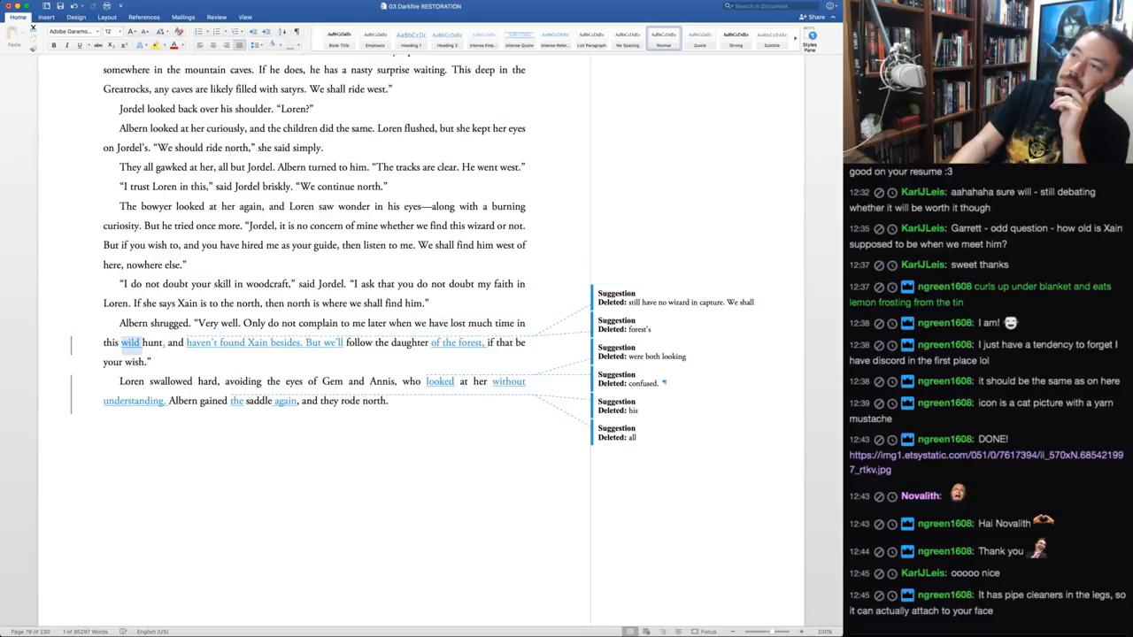
key("super+shift+a")
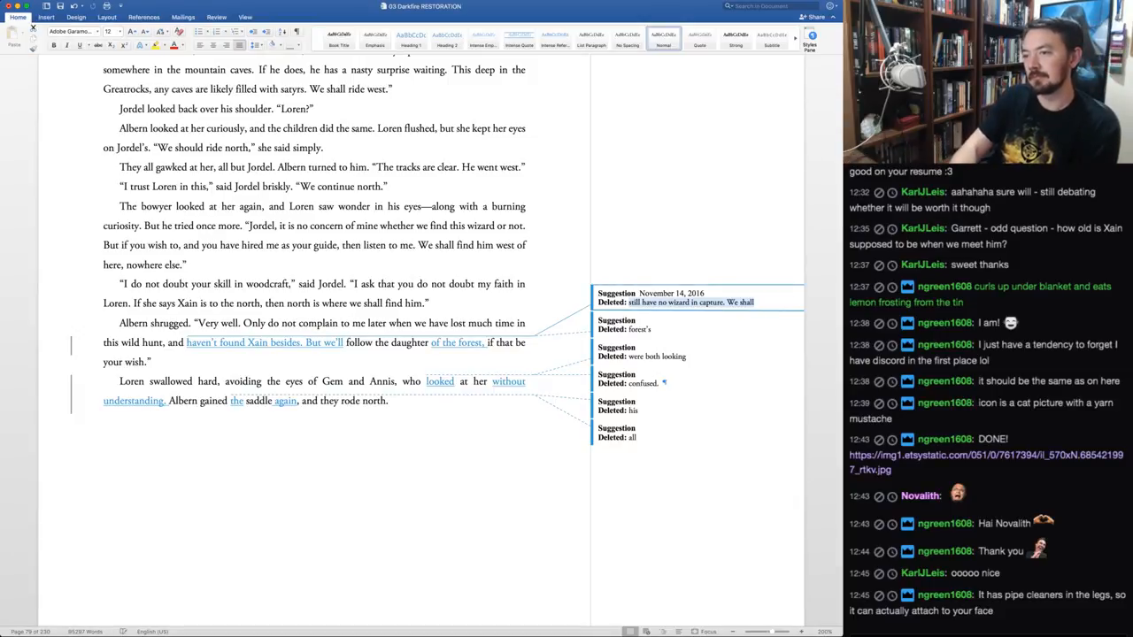
Change “haven't” to “have not” after “wild hunt, and,” and accept “found Xain besides. But we'll” in place of the deleted wizard wording
key("Right")
key("alt+shift+Right")
type("have not")
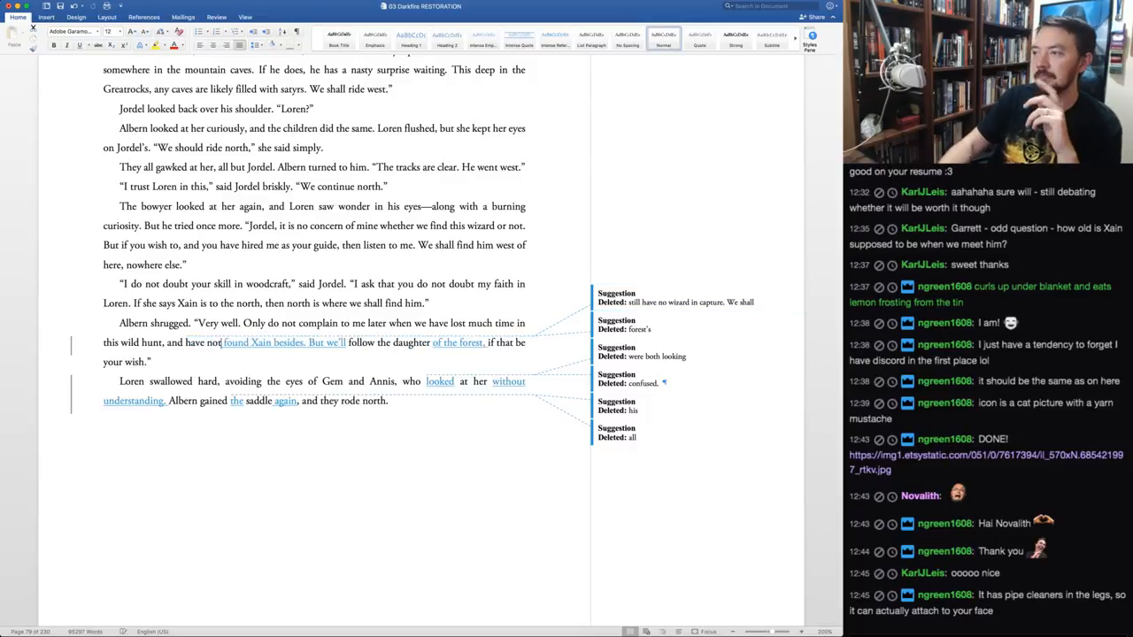
key("Up")
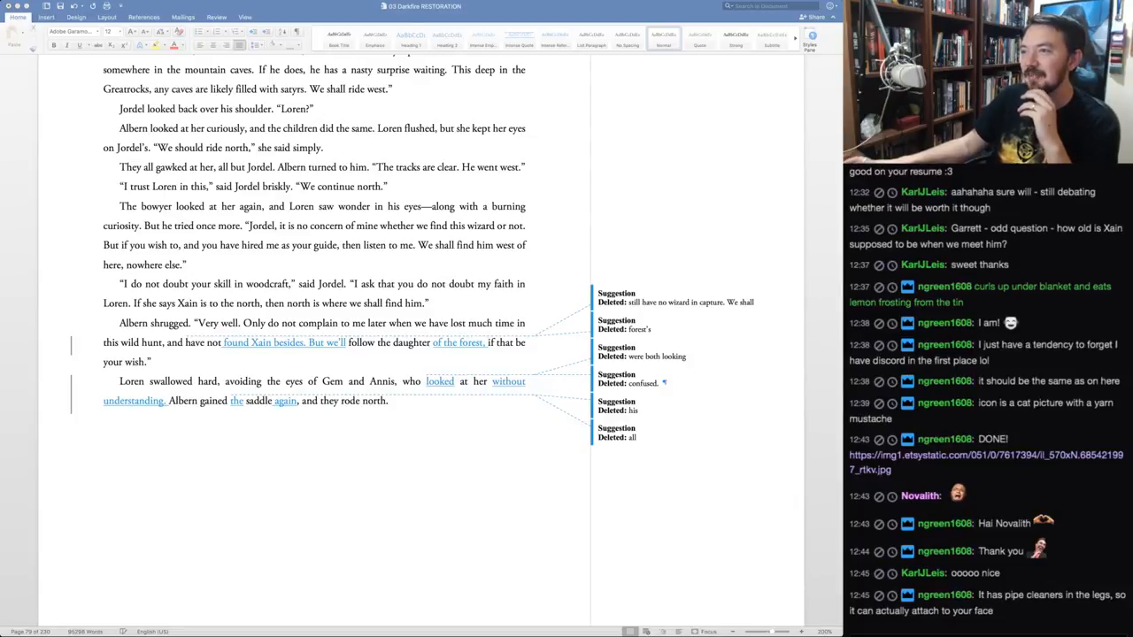
left_click(221, 324)
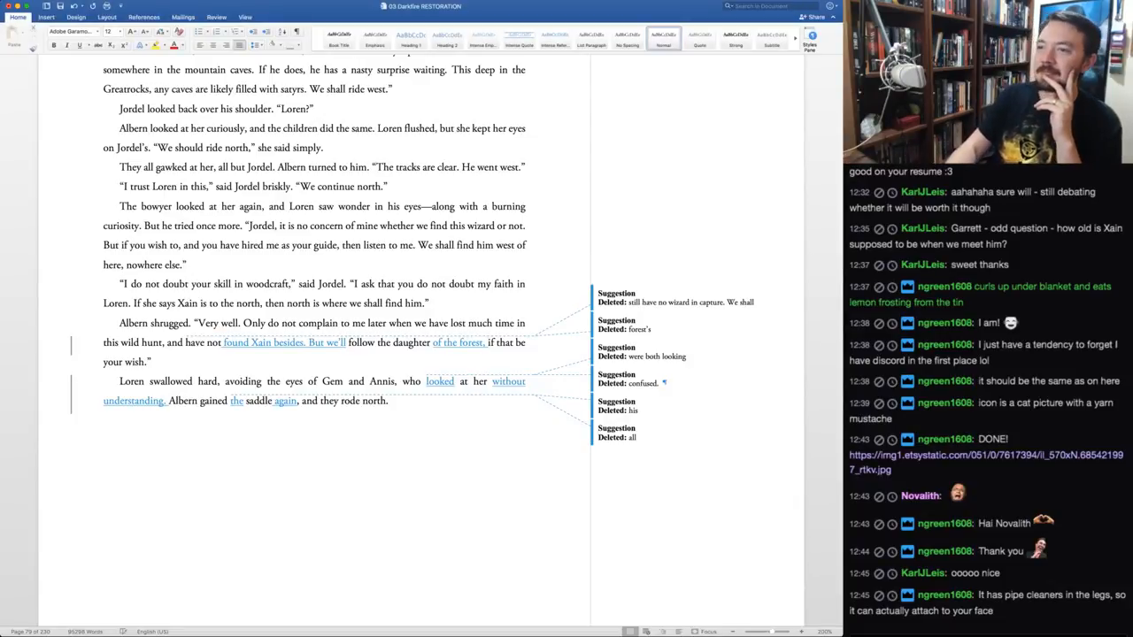
left_click(690, 303)
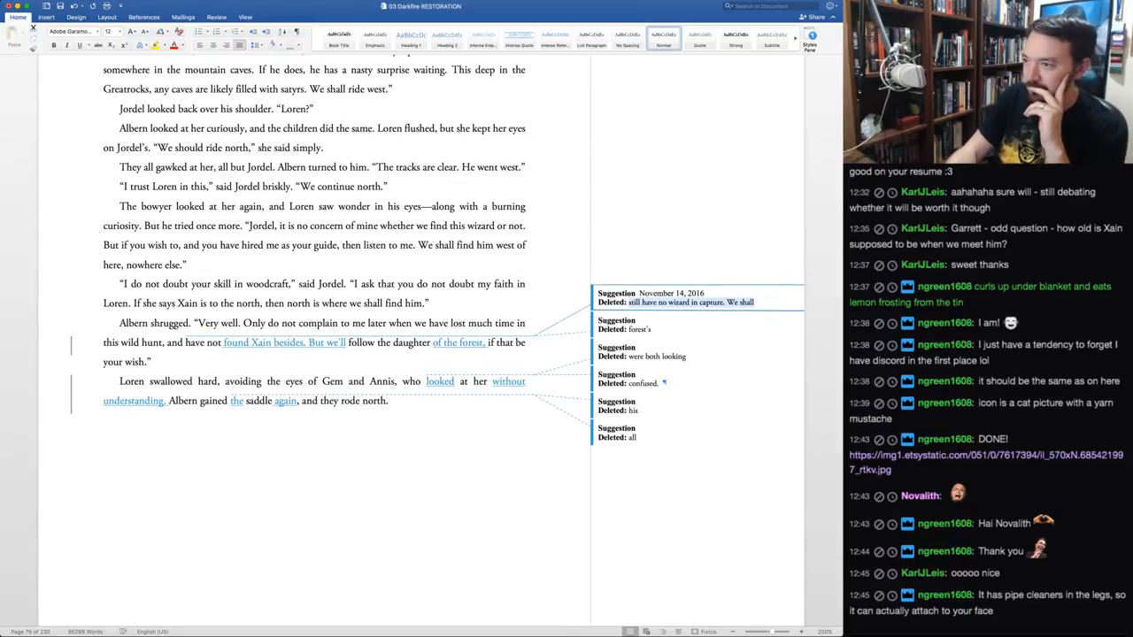
key("super+shift+a")
key("super+shift+a")
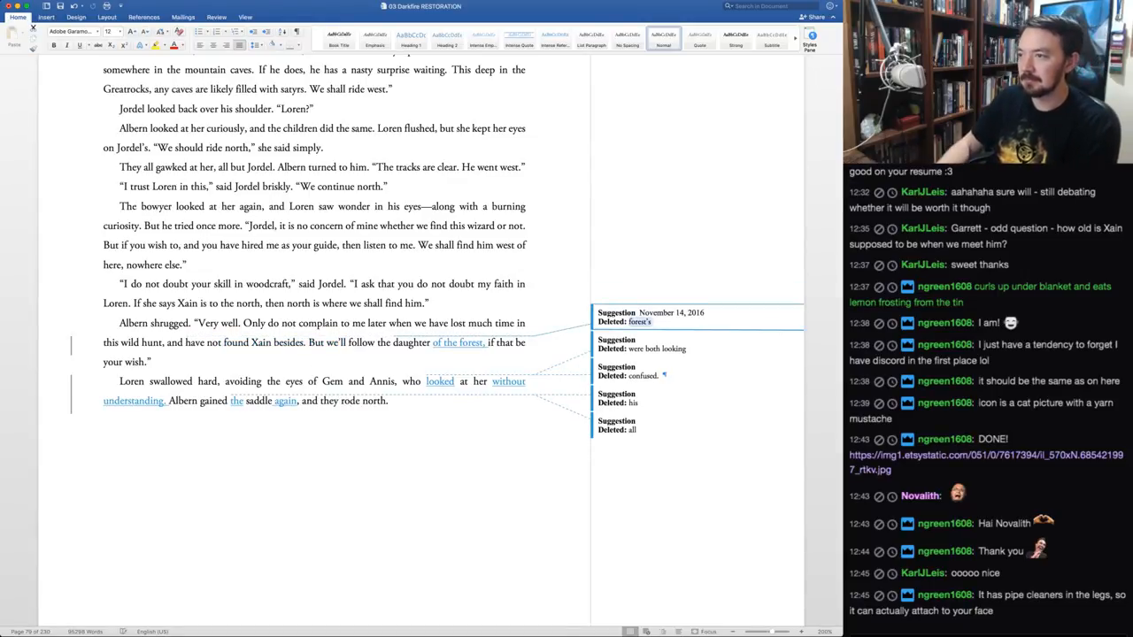
Change “we'll” to “we shall” before “follow the daughter,” and accept “of the forest” instead of “forest's.”
left_click(334, 342)
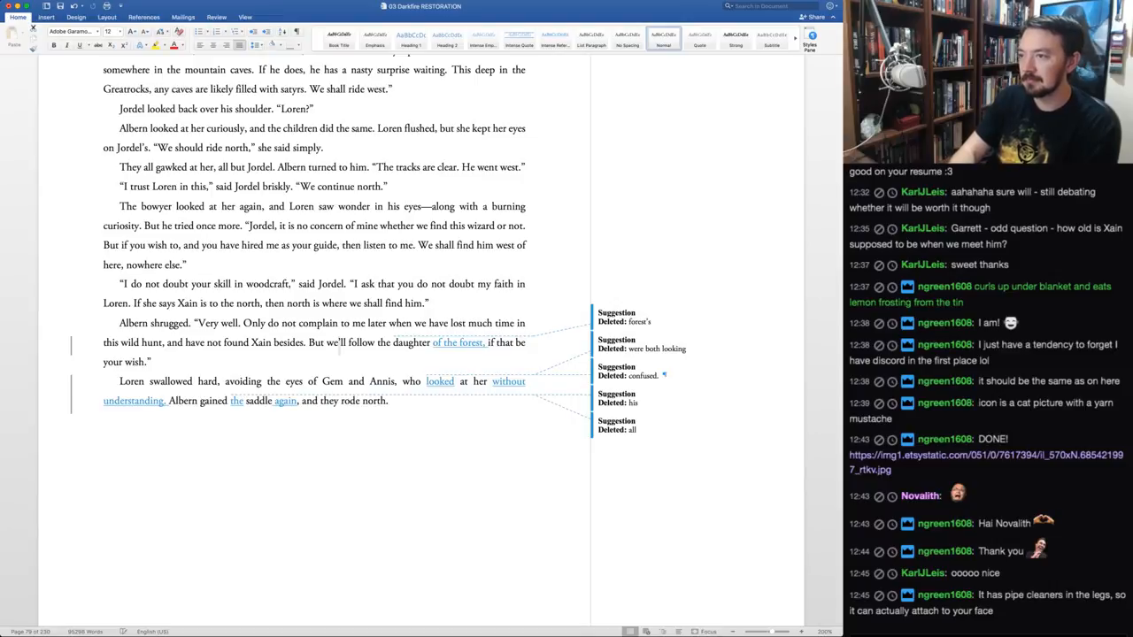
key("Right")
key("Right")
key("BackSpace")
type("sha")
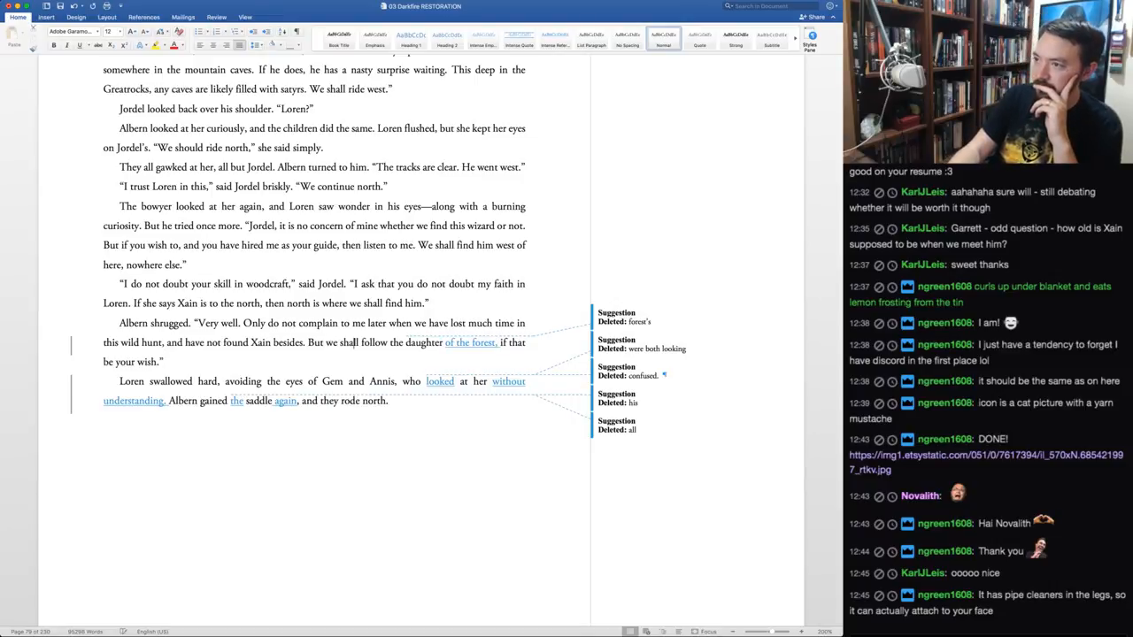
key("super+shift+a")
key("super+shift+a")
key("super+shift+a")
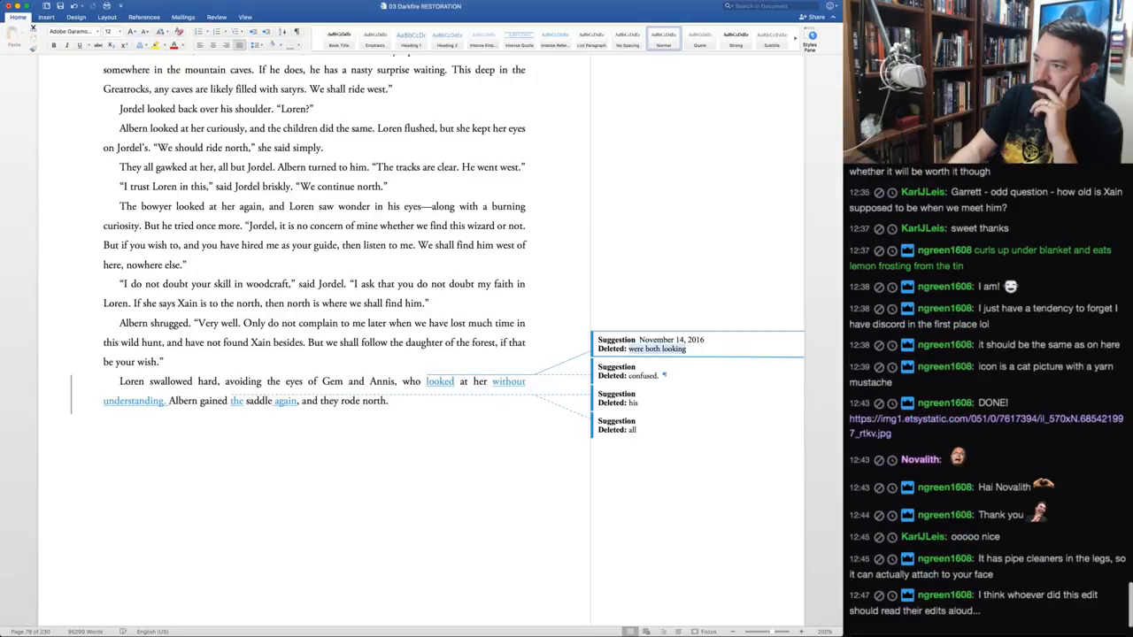
In the “Loren swallowed hard” paragraph, accept “looked,” “without understanding,” “again,” and the removal of “all,” and restore “his” before “saddle.”
key("super+shift+a")
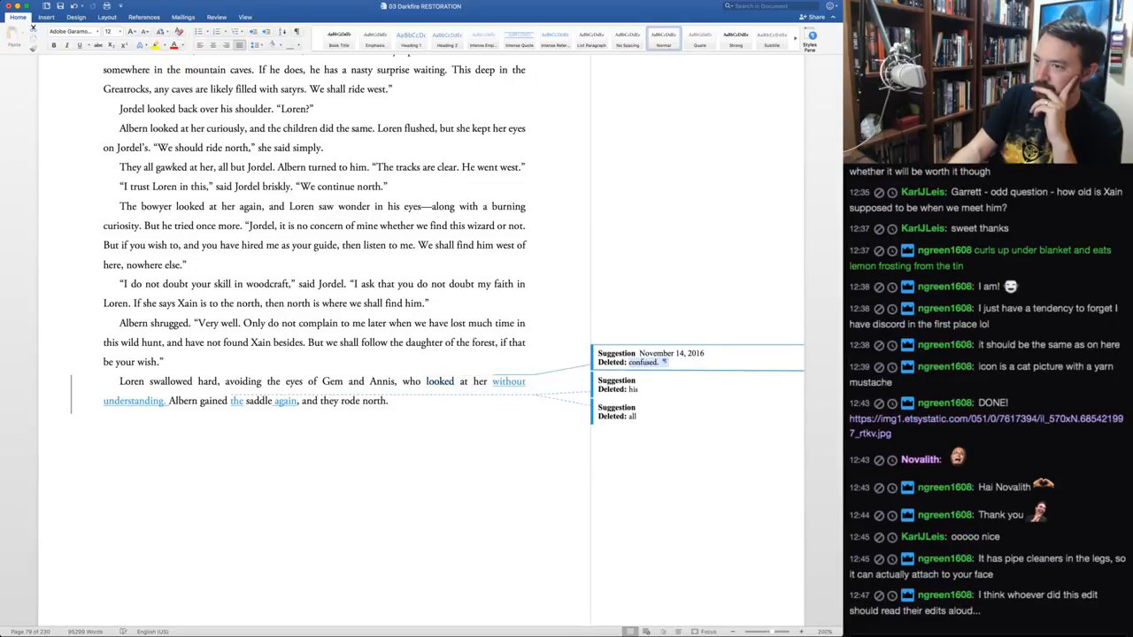
key("super+shift+a")
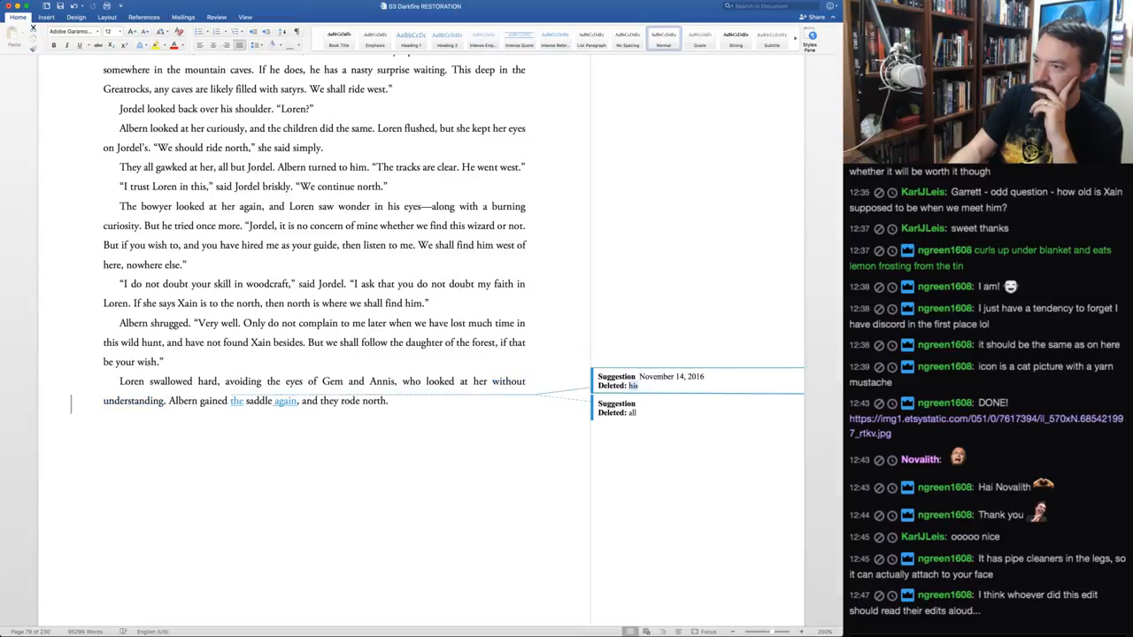
key("super+shift+a")
key("super+shift+a")
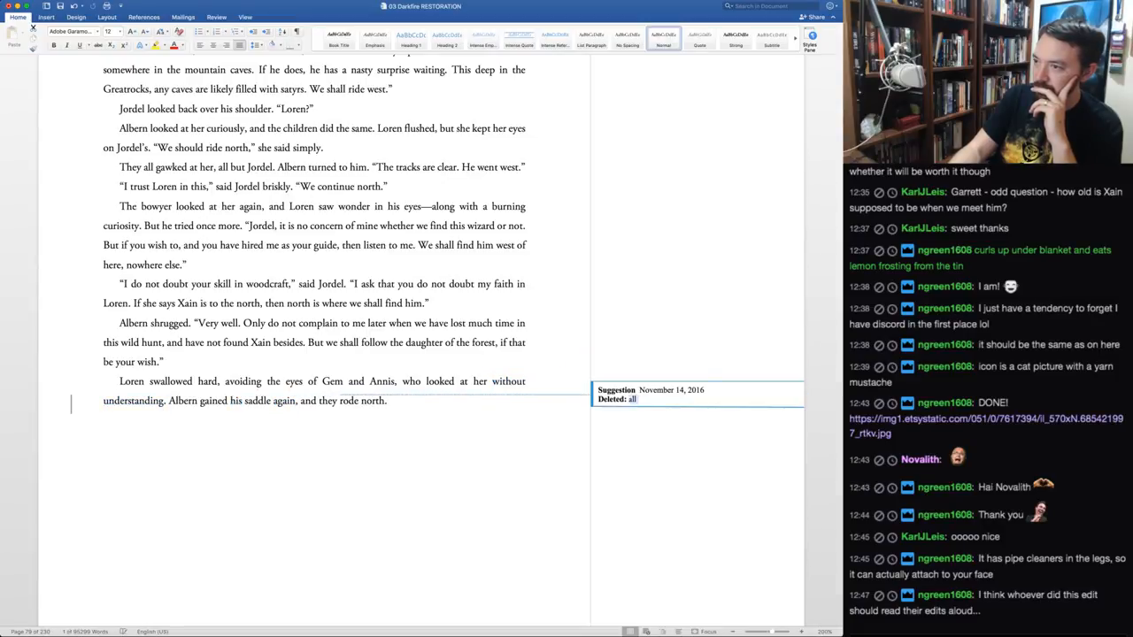
key("super+shift+a")
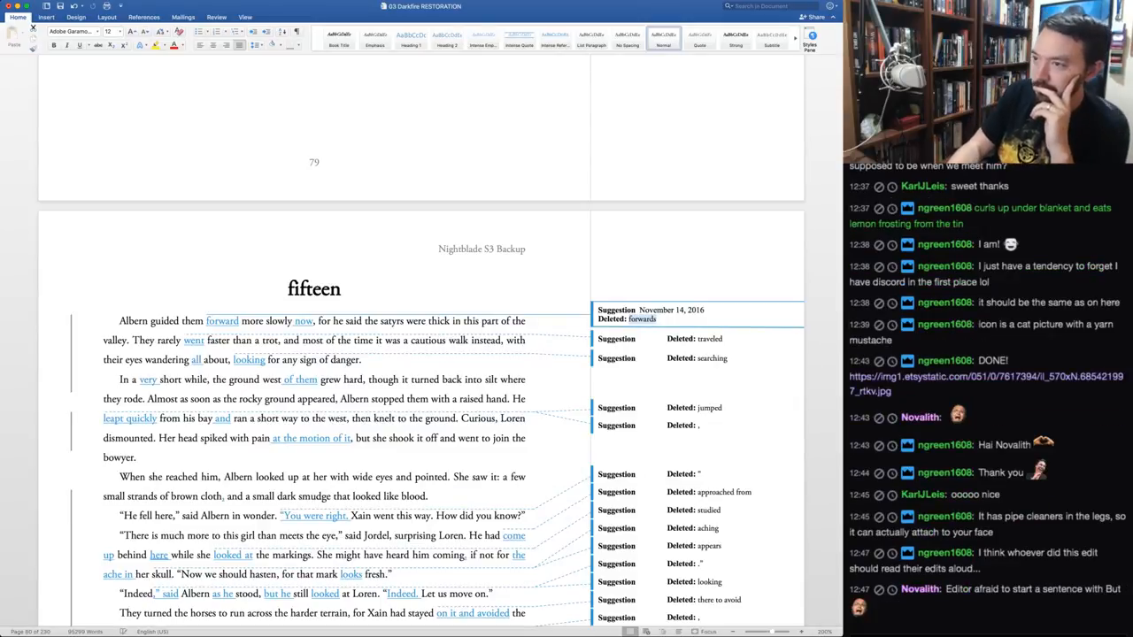
In chapter fifteen's opening paragraph, restore “forwards” and accept “now” and “went.”
key("ctrl+r")
key("ctrl+r")
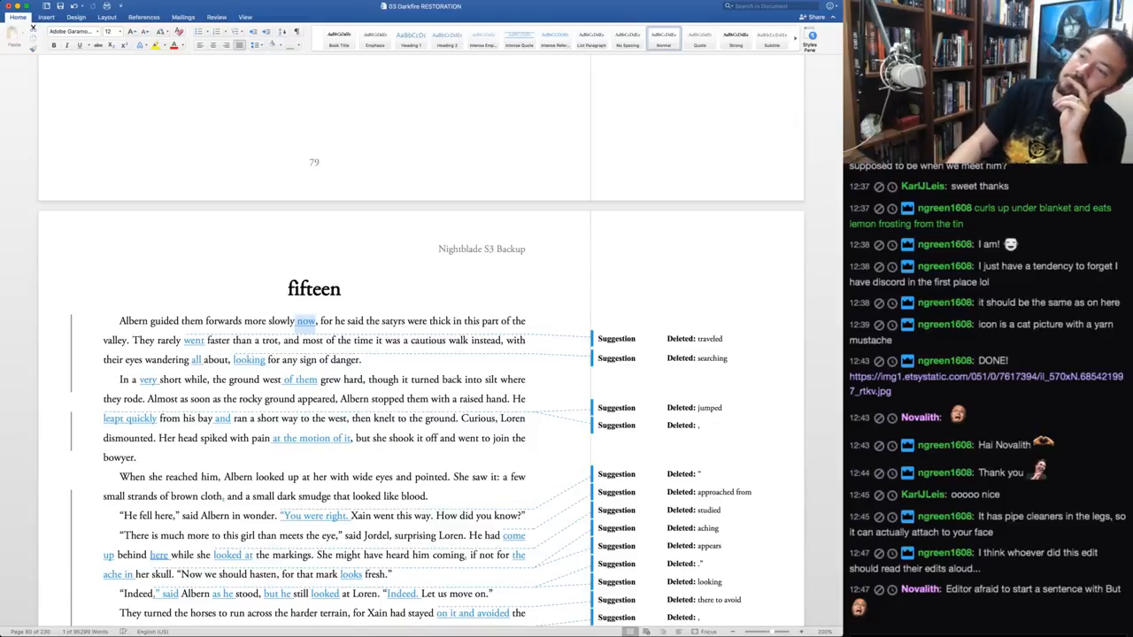
key("ctrl+a")
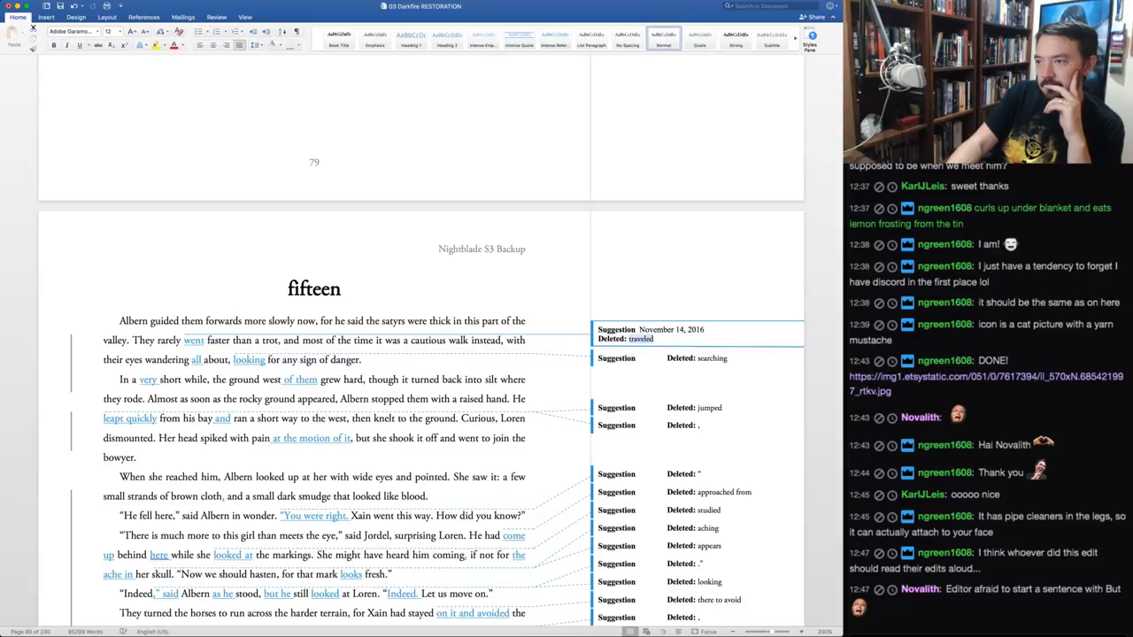
key("super+alt+a")
key("super+alt+a")
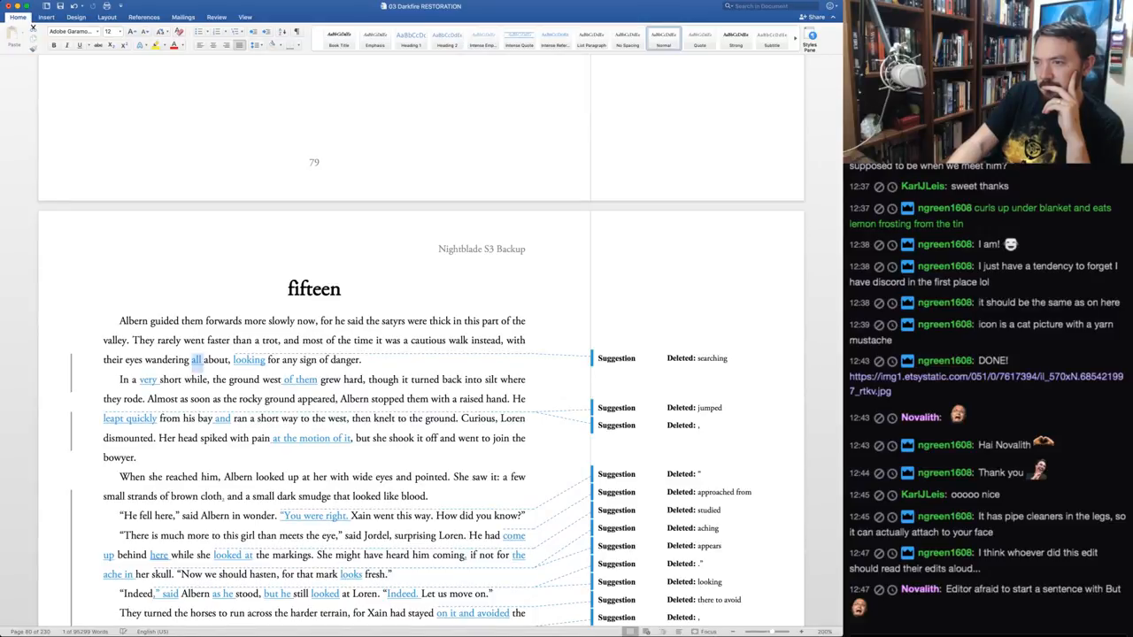
In chapter fifteen's first two paragraphs, accept “all,” “of them,” and “and,” reject “very,” and restore “searching” and “jumped.”
key("super+alt+a")
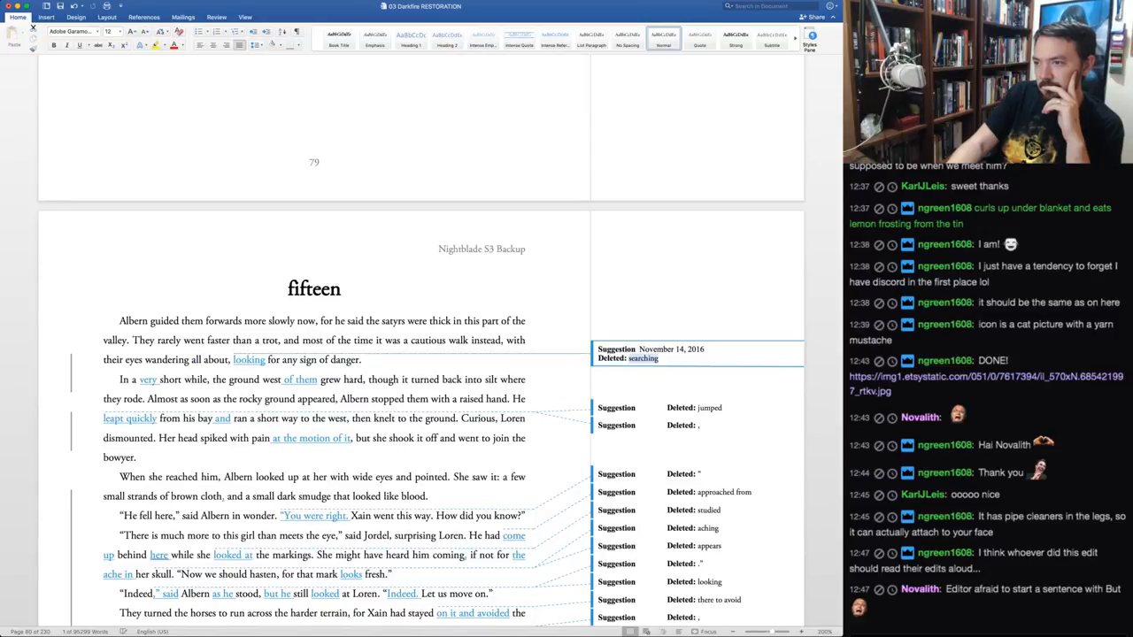
key("super+alt+r")
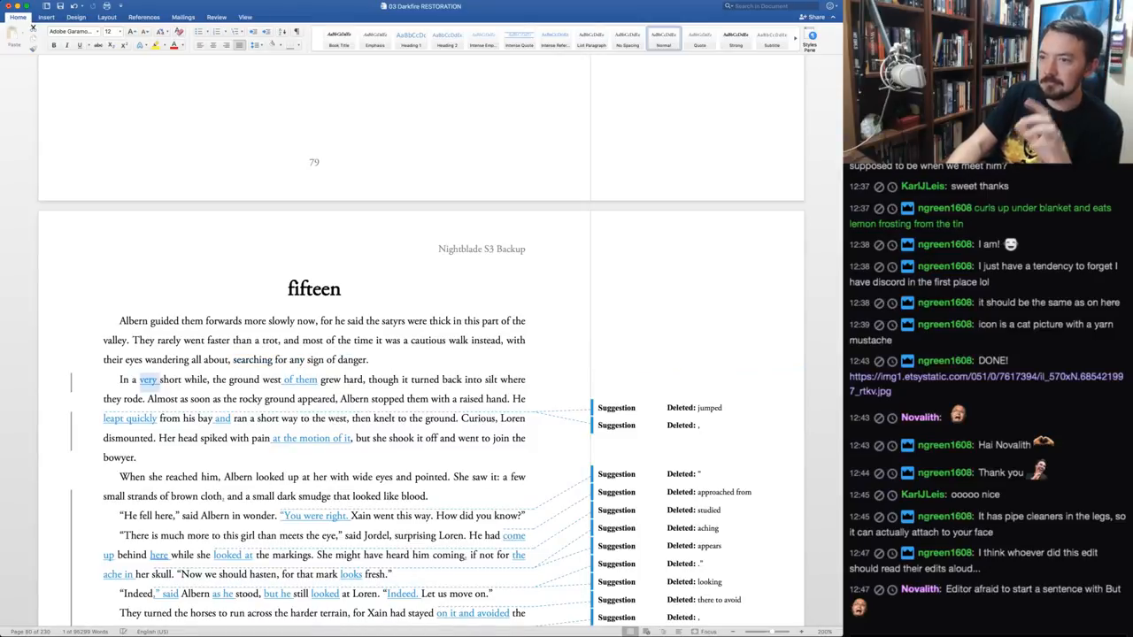
key("super+alt+r")
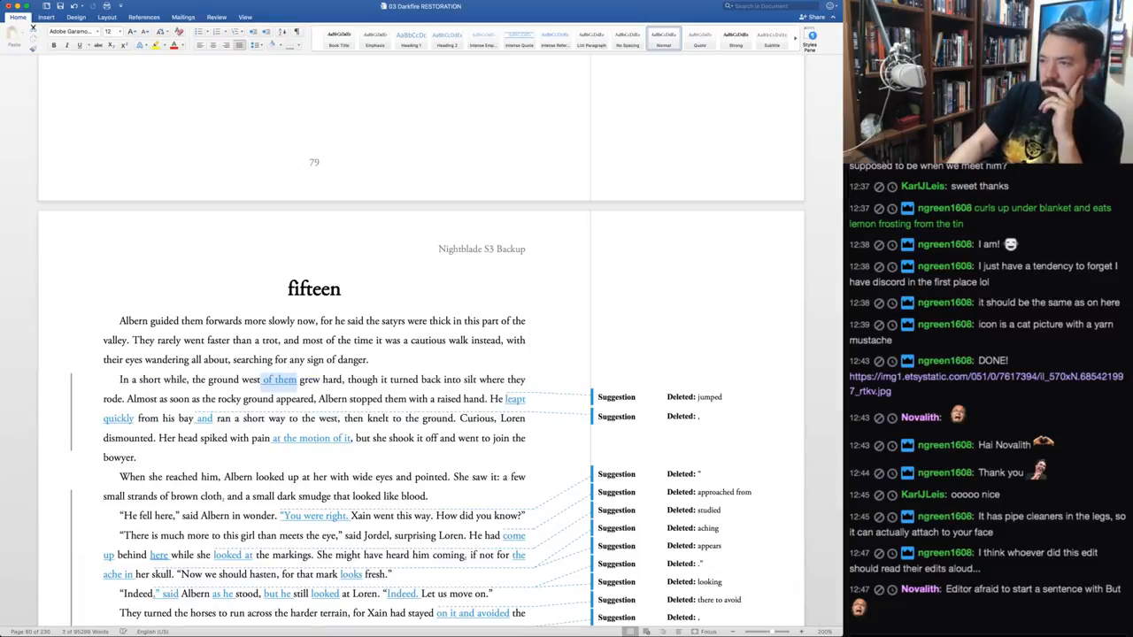
key("super+alt+a")
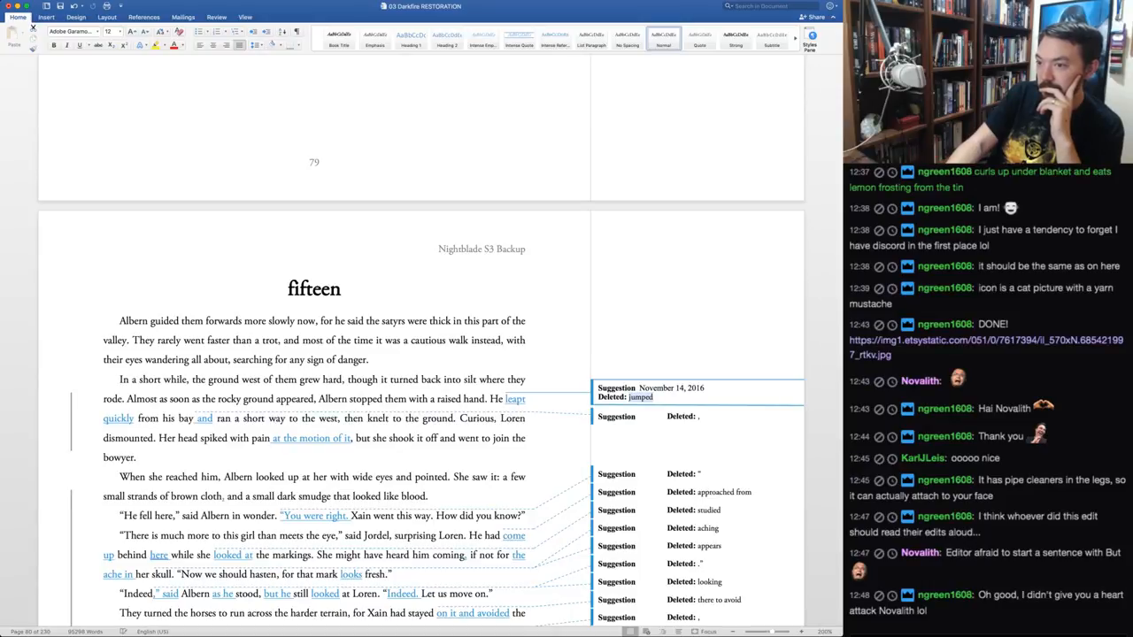
key("super+alt+r")
key("super+alt+r")
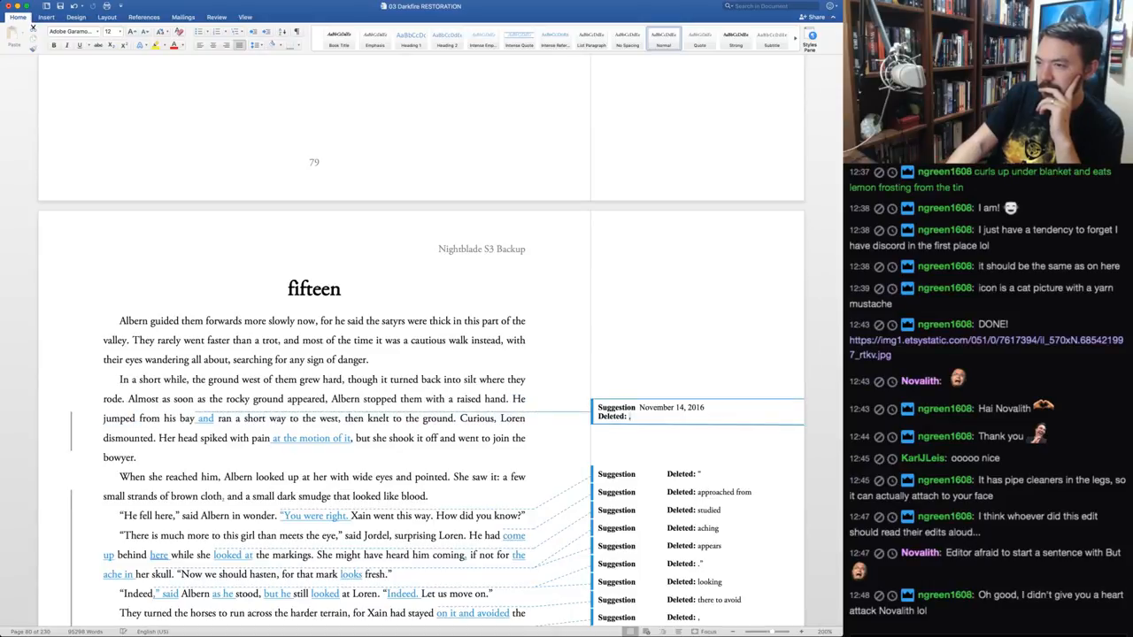
key("super+alt+r")
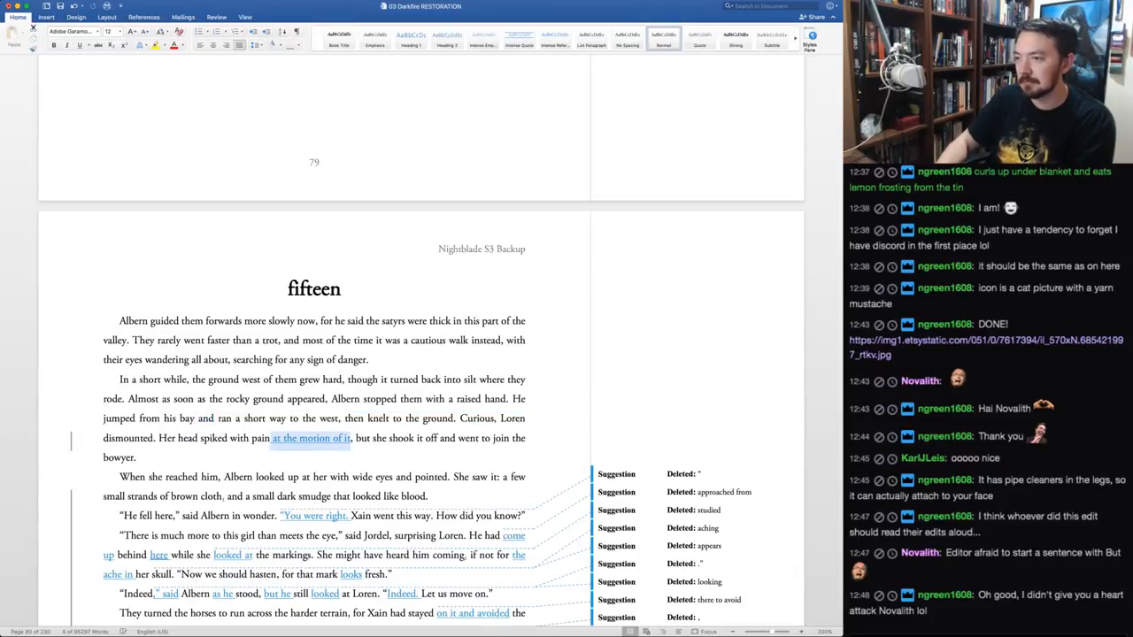
Change “, then knelt to the ground” to “before kneeling” after “ran a short way to the west.”
left_click(344, 418)
left_click_drag(344, 418, 390, 419)
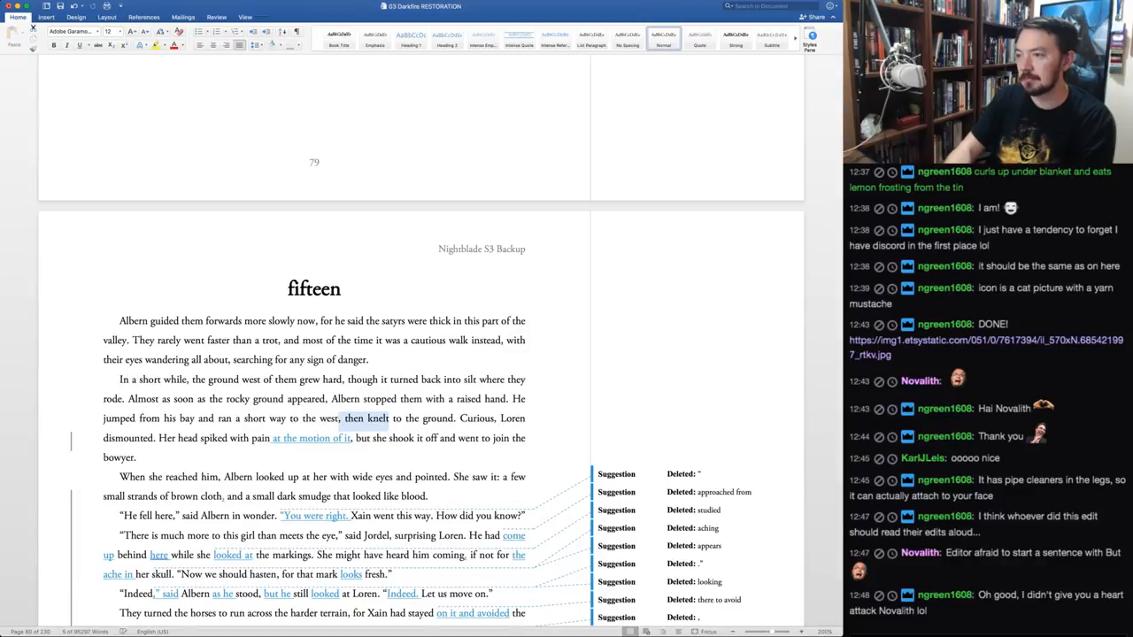
type("before kneeling")
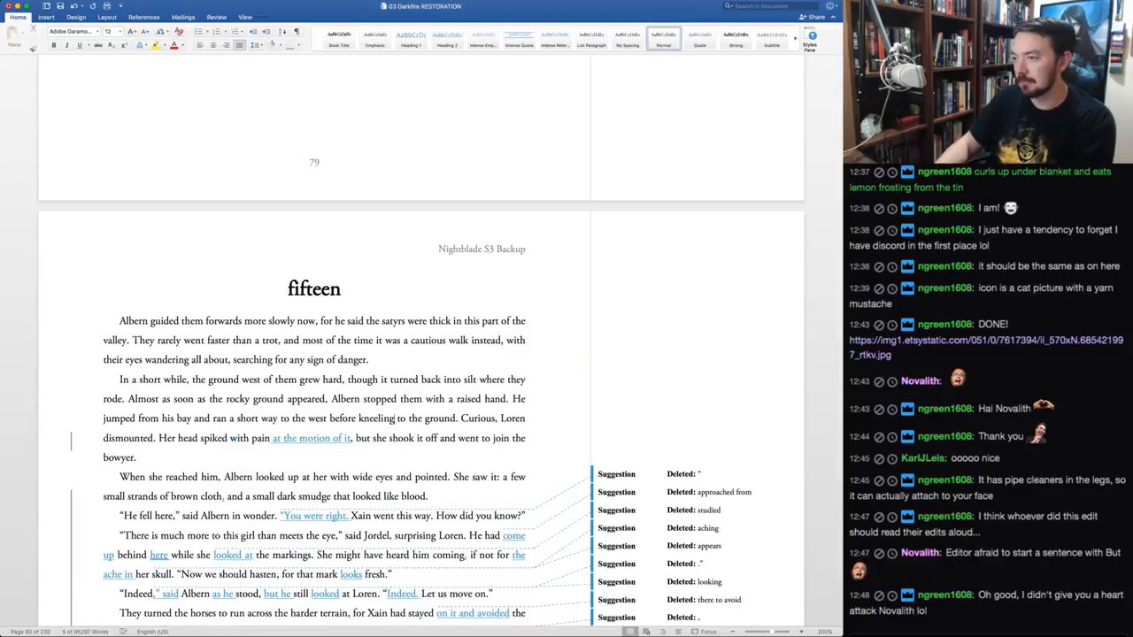
key("shift+alt+Right")
key("shift+alt+Right")
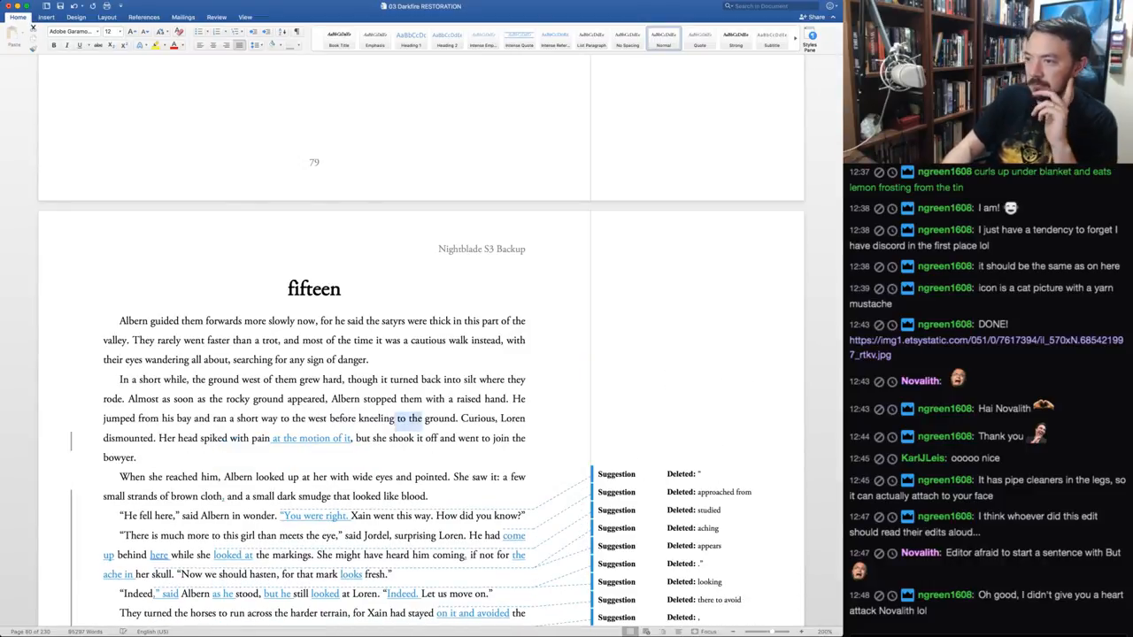
key("shift+alt+Right")
key("BackSpace")
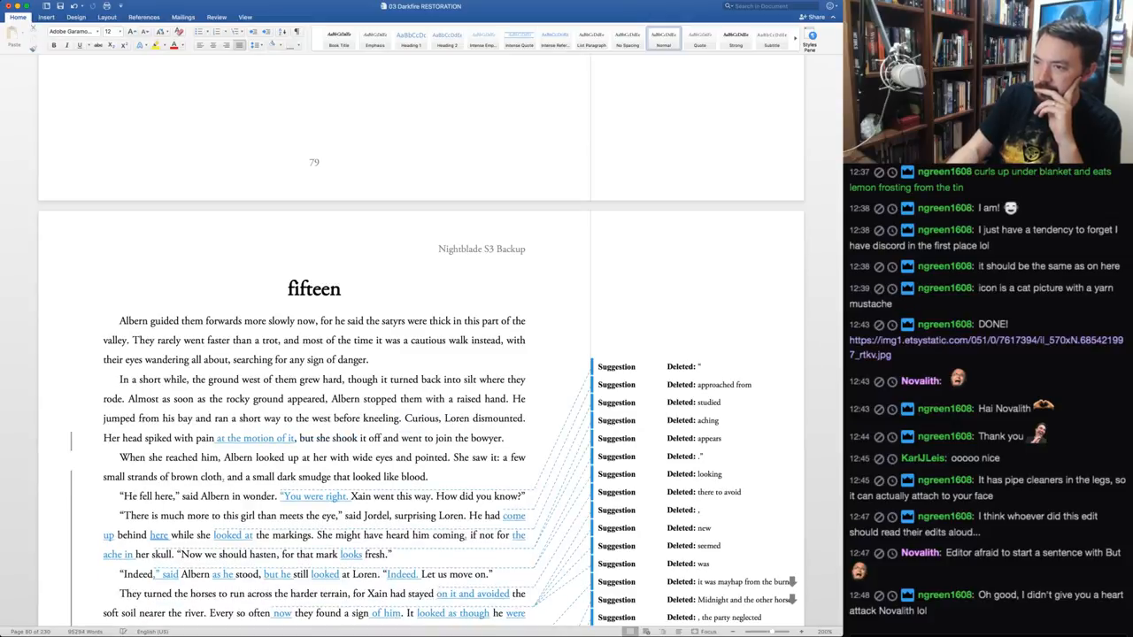
Accept “at the motion of it” after “Her head spiked with pain,” and delete “of it” from the phrase
key("shift+alt+Right")
key("shift+alt+Right")
key("shift+alt+Right")
key("shift+alt+Right")
key("shift+alt+Right")
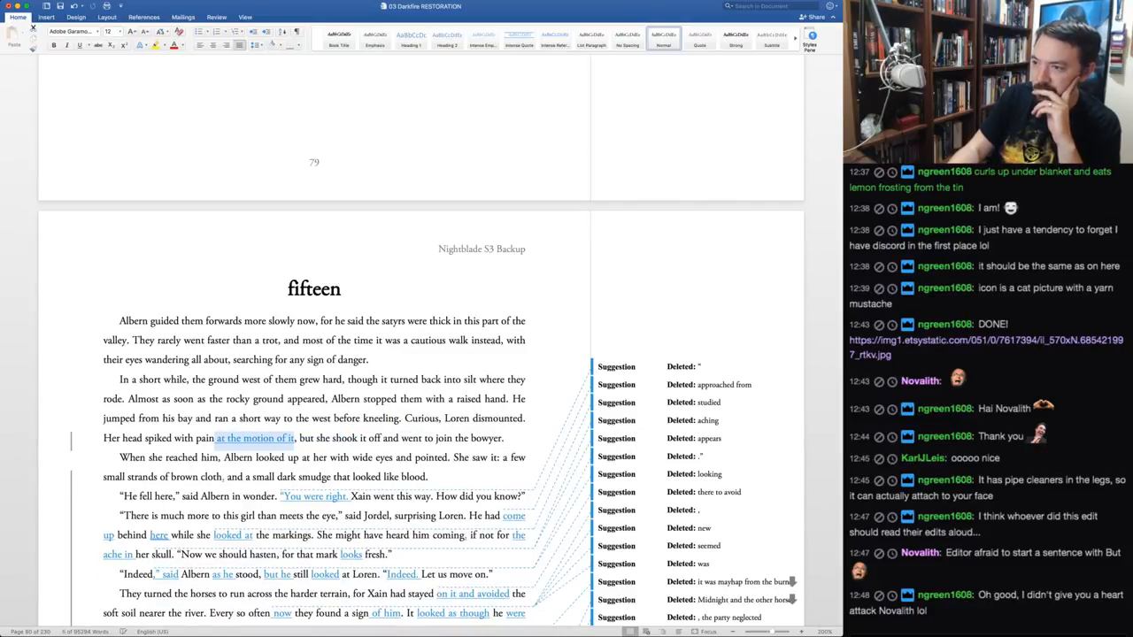
key("super+shift+a")
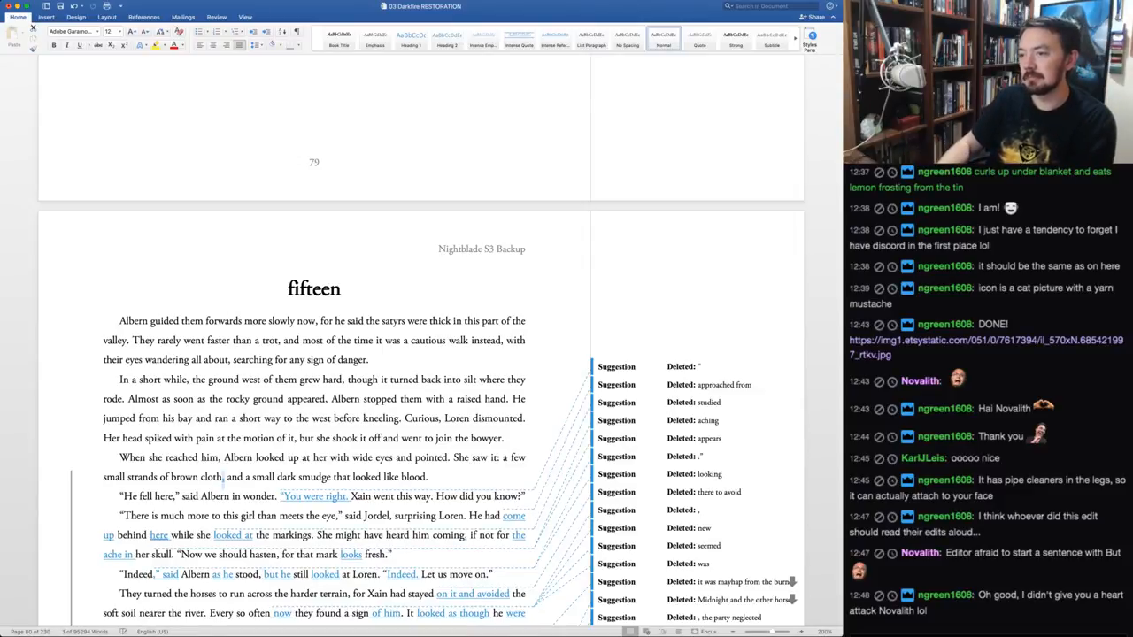
left_click(279, 439)
key("alt+shift+Right")
key("alt+shift+Right")
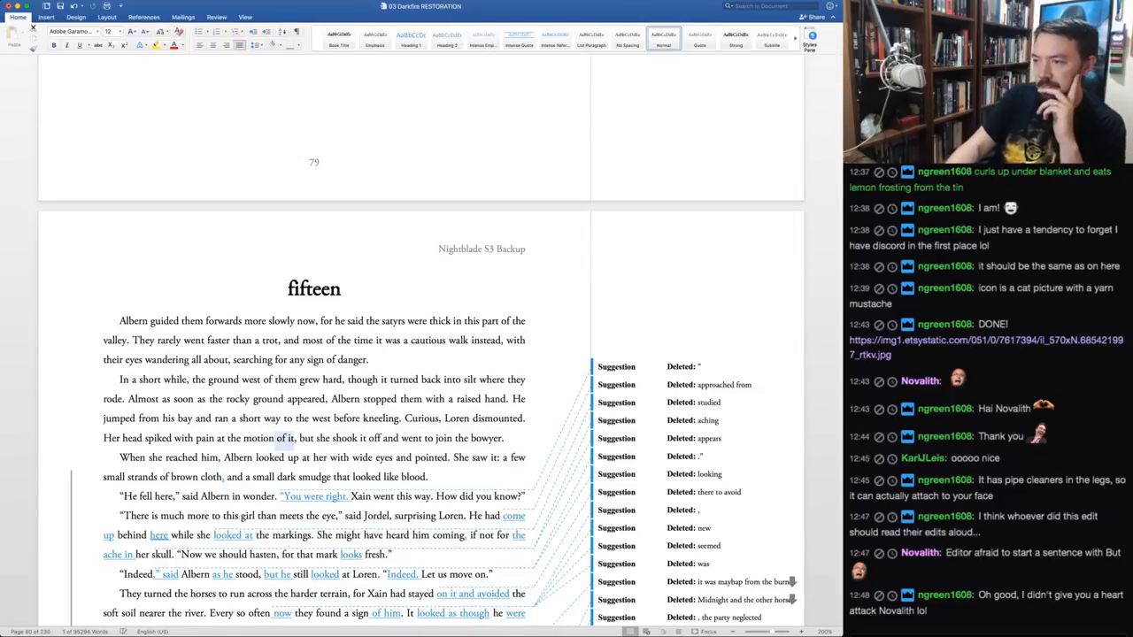
key("BackSpace")
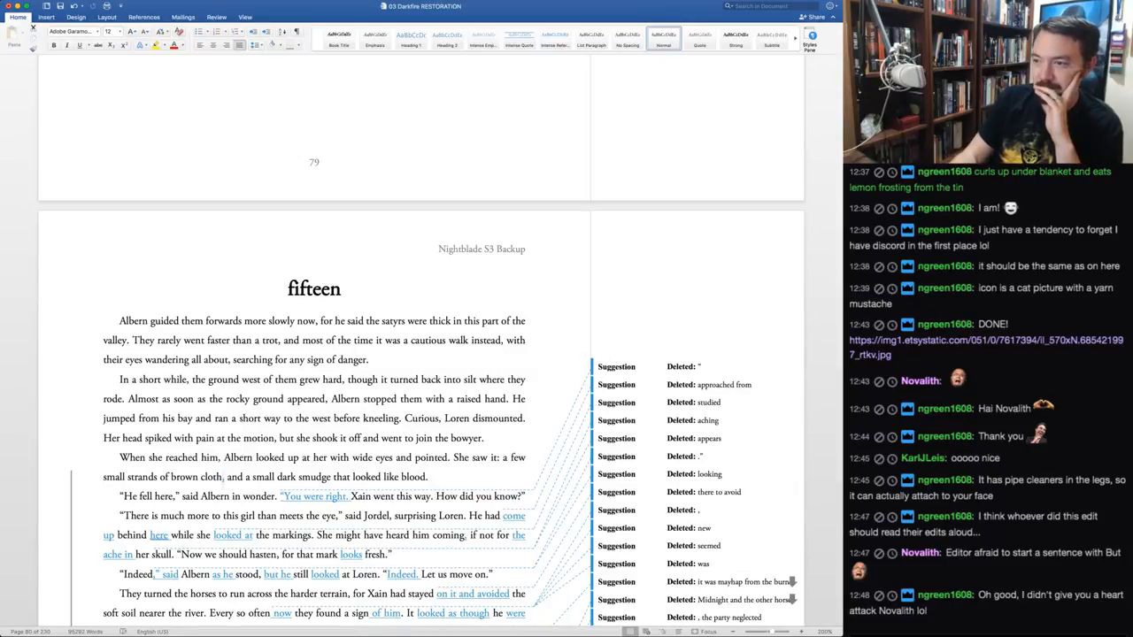
Accept the comma after “brown cloth” and “You were right,” restore “approached from” and “studied,” and reject “here” in the Jordel paragraph
key("super+shift+a")
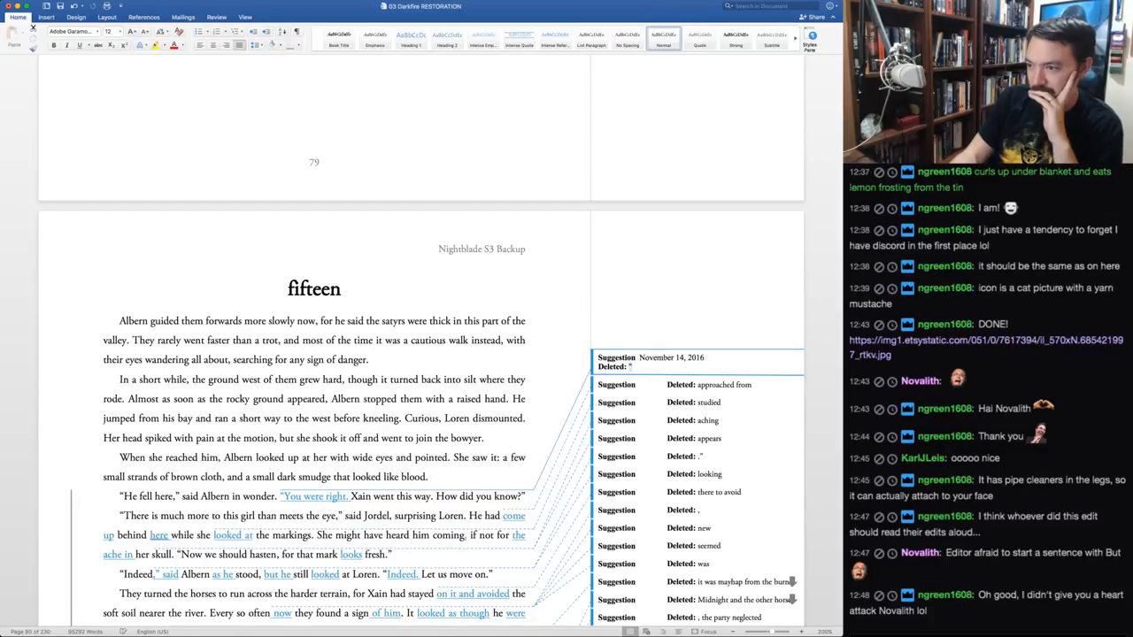
key("super+shift+a")
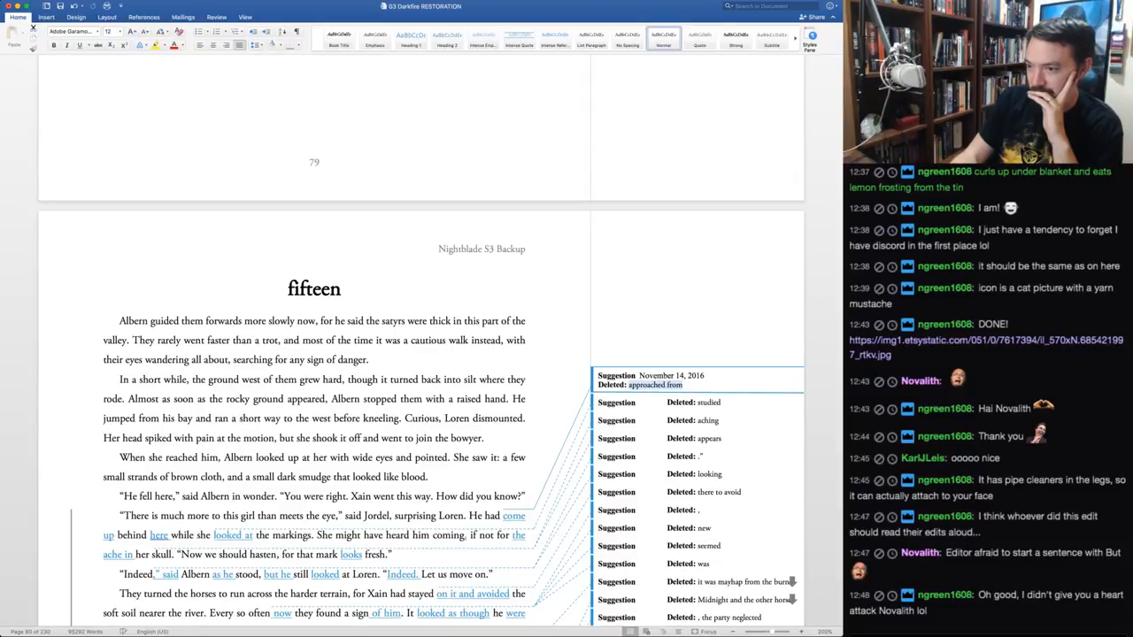
key("super+shift+r")
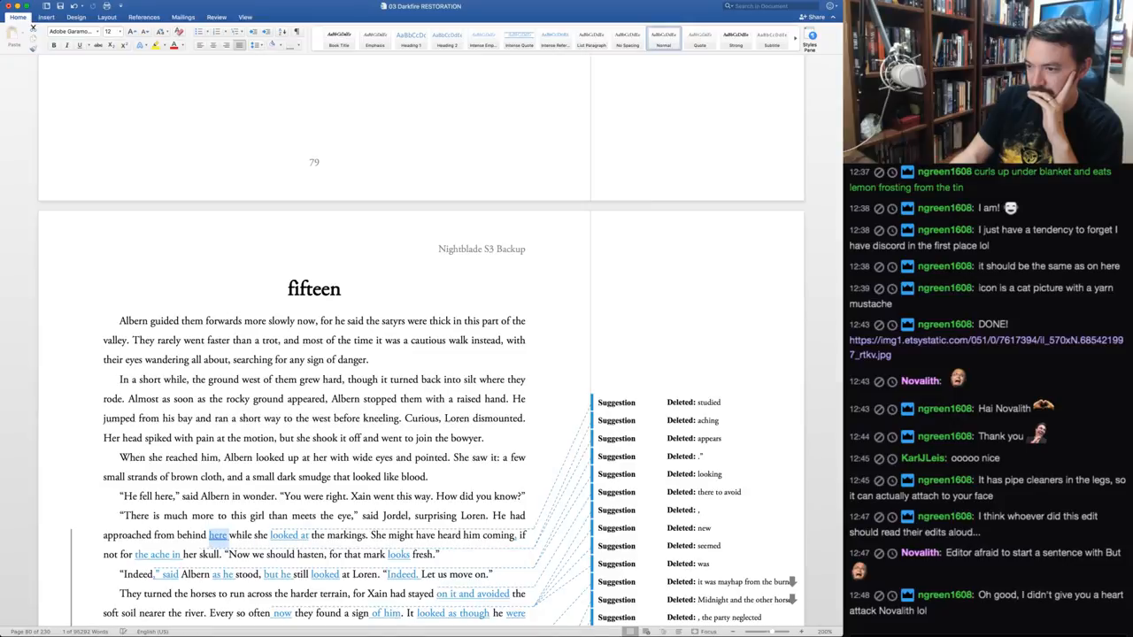
key("super+shift+r")
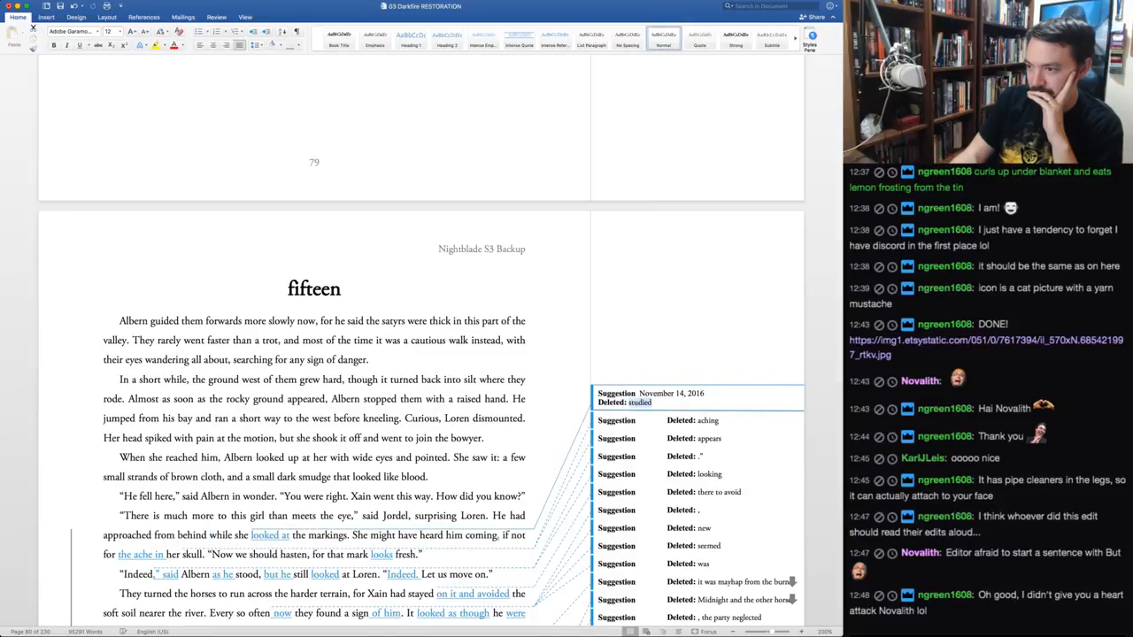
key("super+shift+r")
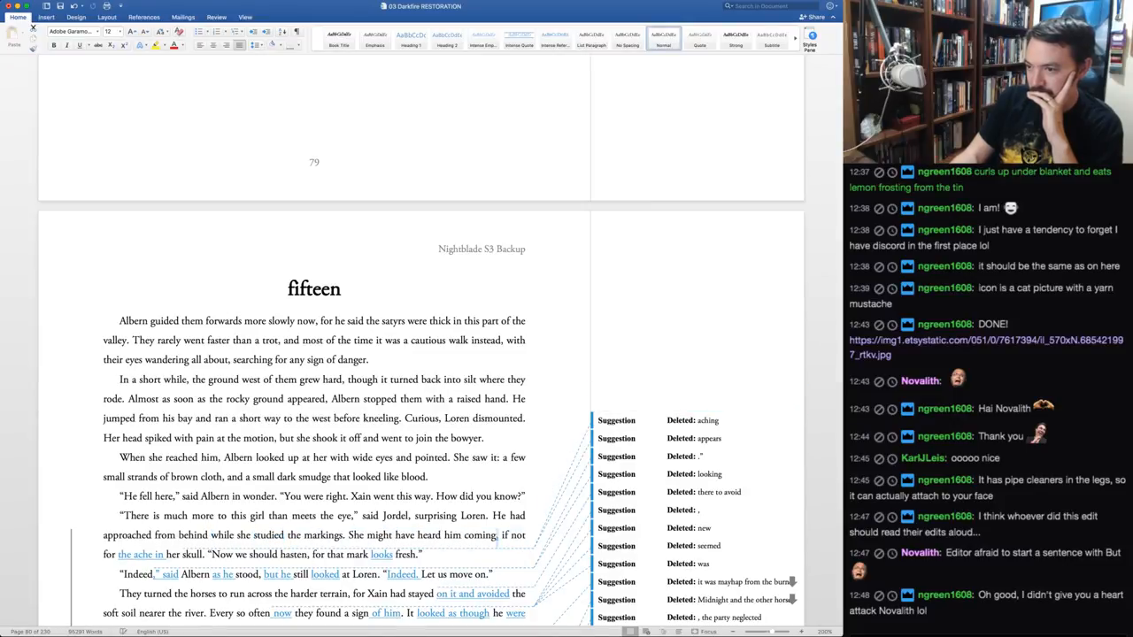
Accept the comma after “heard him coming,” “the ache in” instead of “aching,” and “looks” instead of “appears.”
key("super+shift+r")
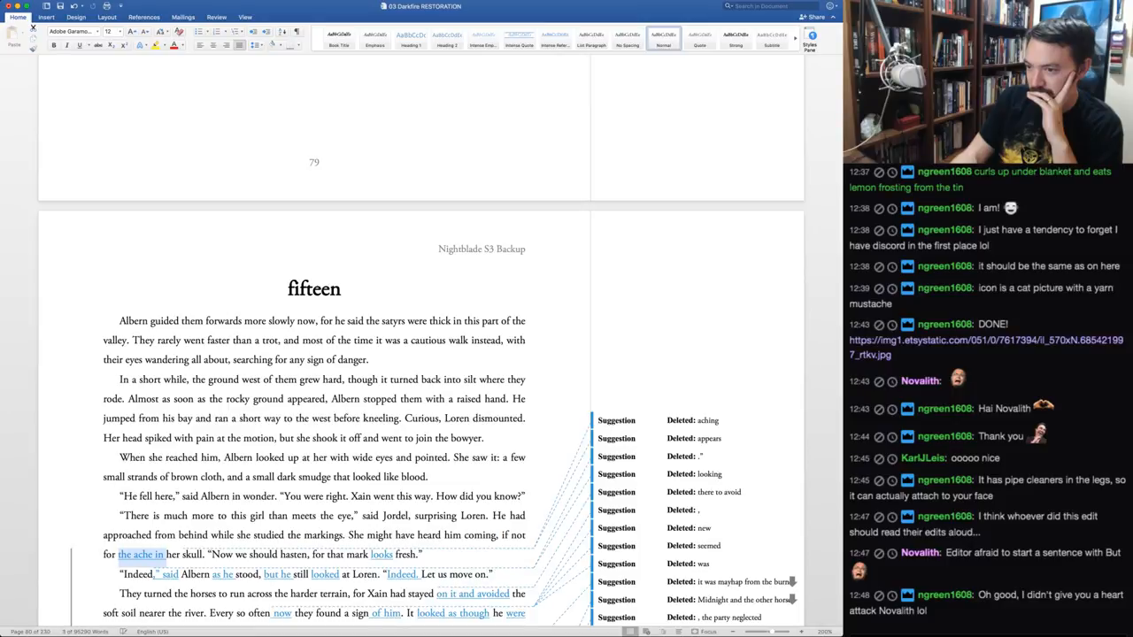
key("super+shift+a")
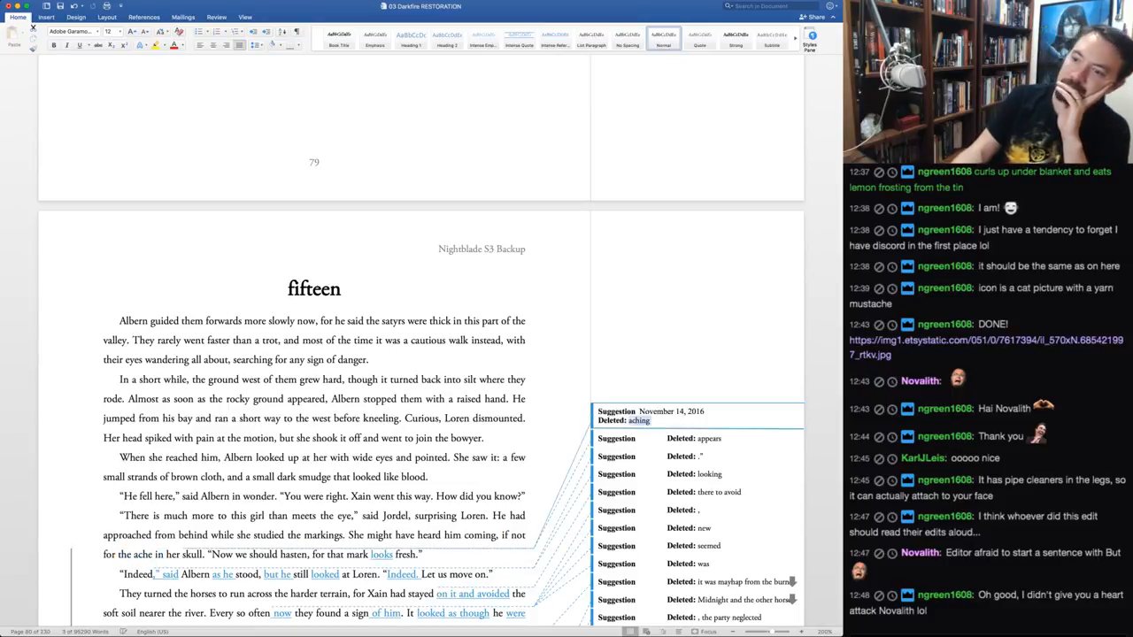
key("super+shift+a")
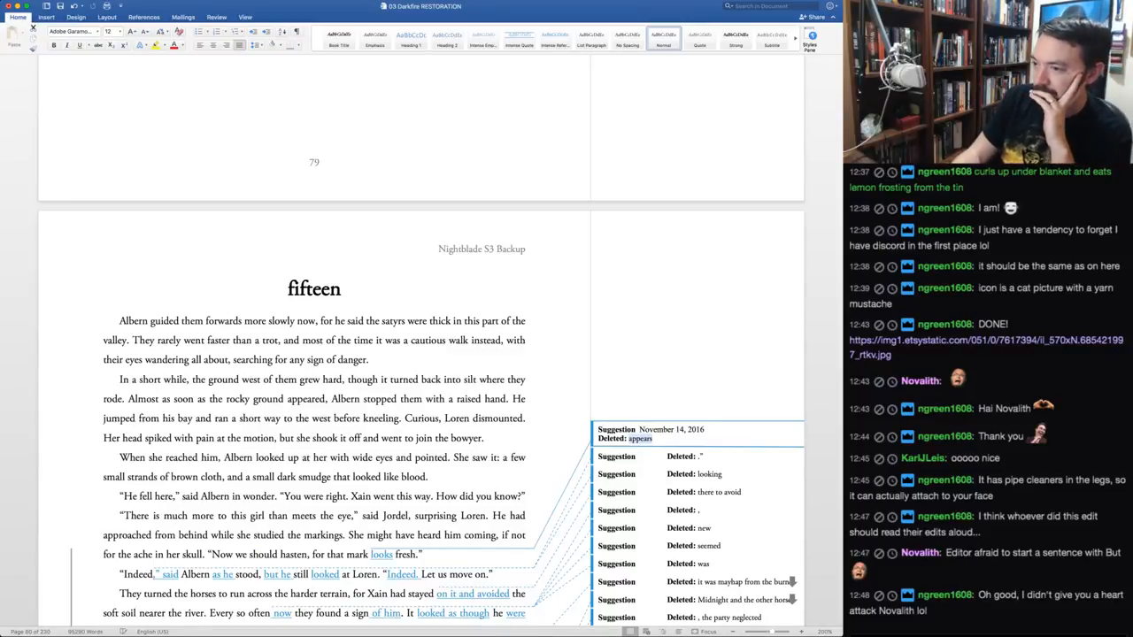
key("super+shift+a")
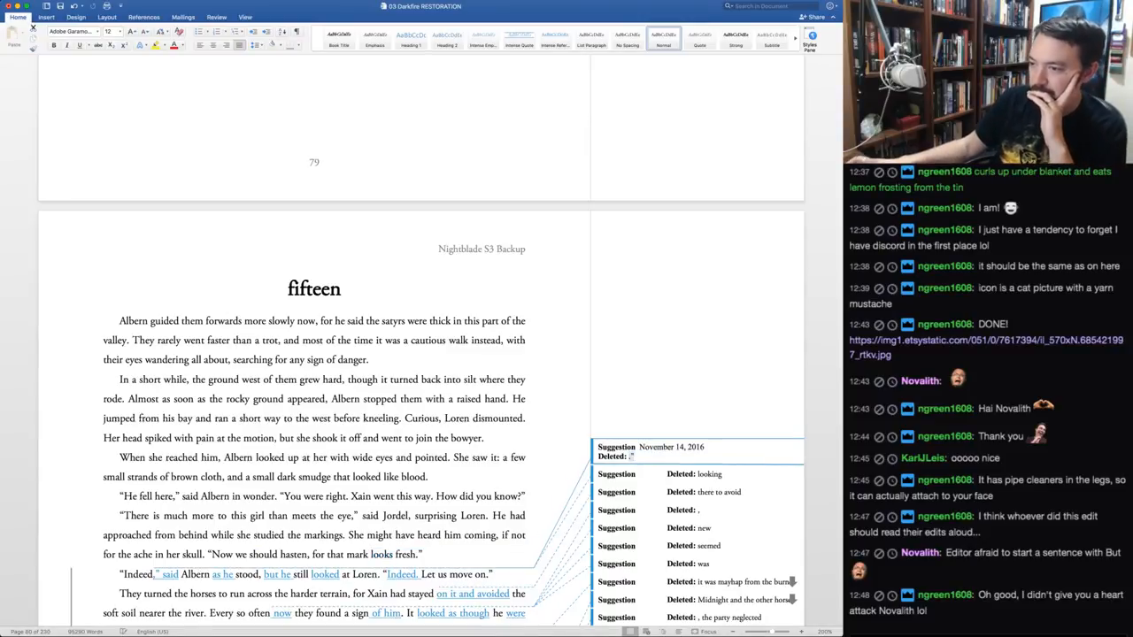
Accept all tracked changes in Albern's “Indeed” dialogue paragraph at once
scroll(314, 354, "down", 5)
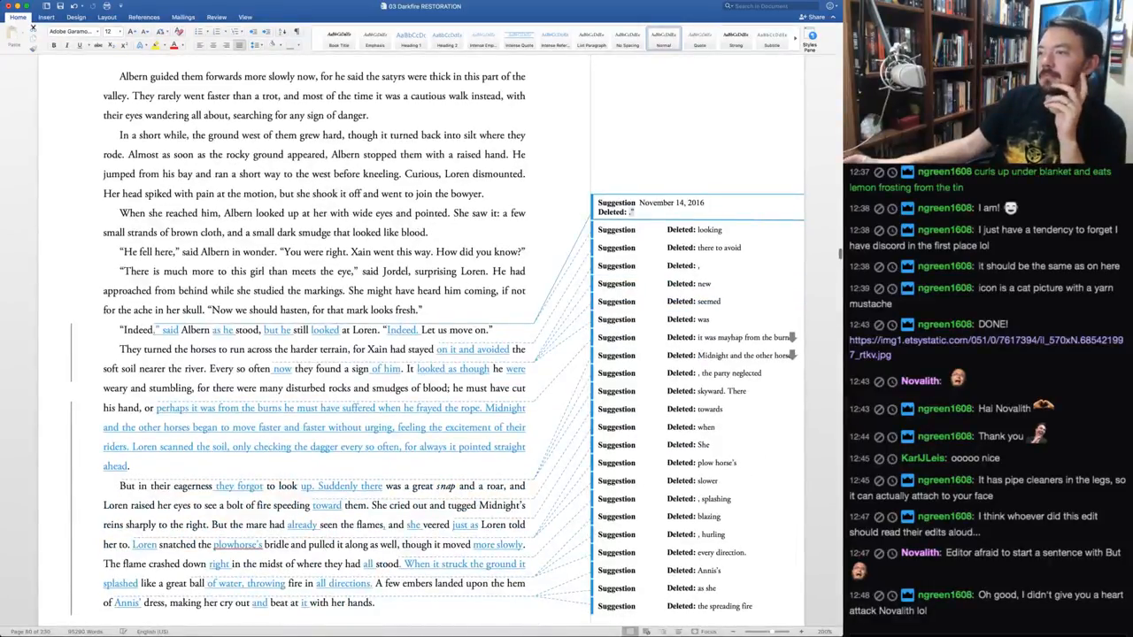
left_click_drag(204, 311, 435, 330)
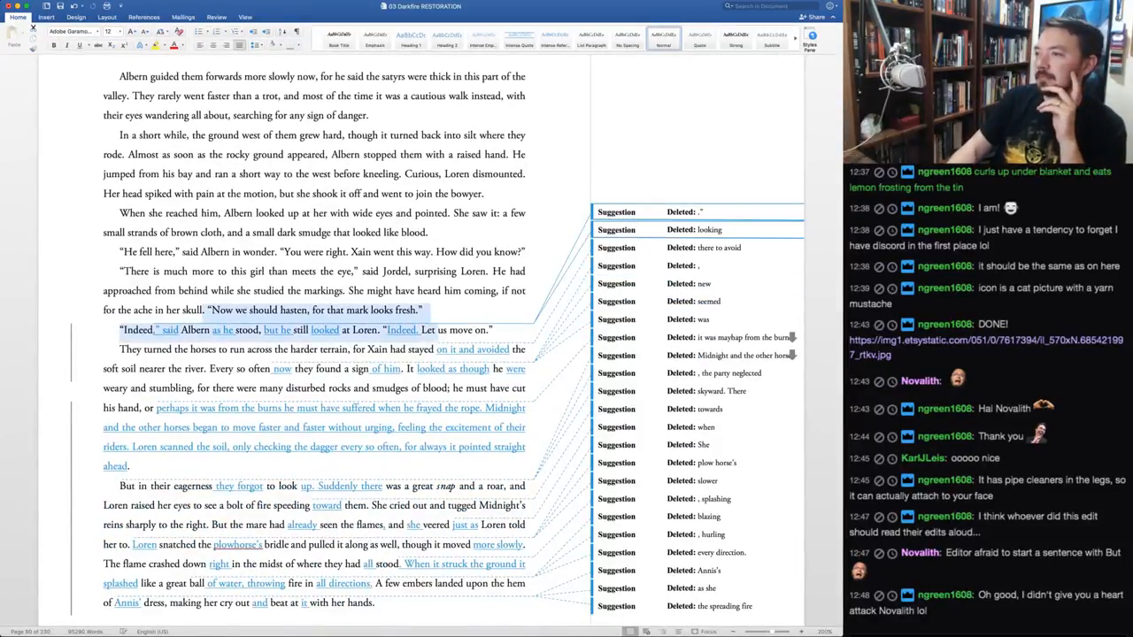
key("ctrl+alt+a")
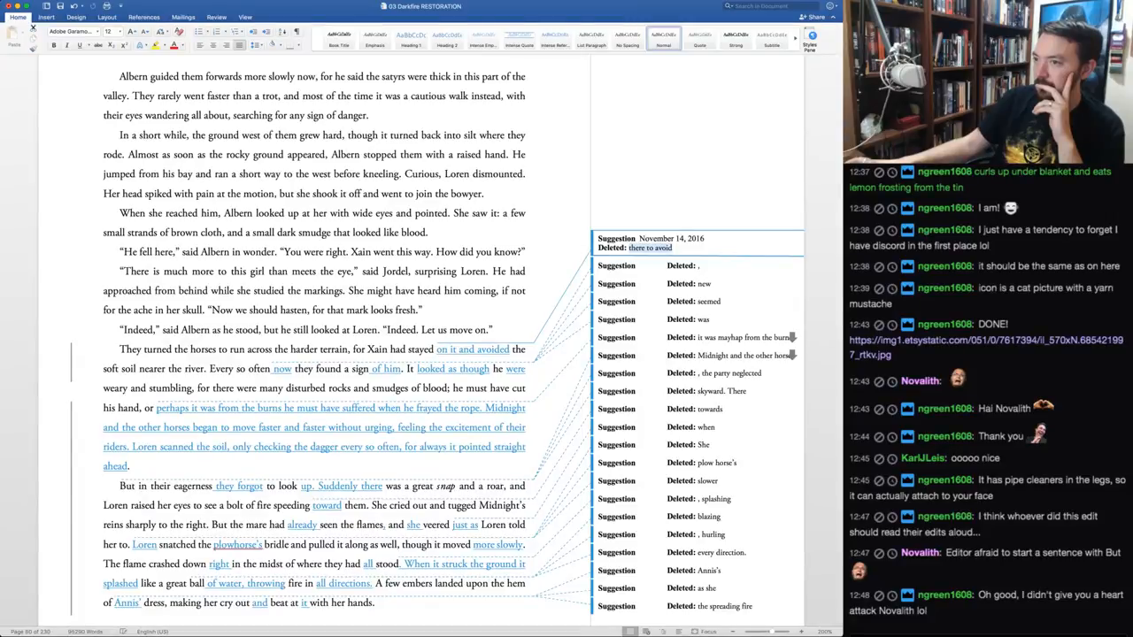
Accept the tracked changes from "had stayed on it and avoided" through "they found a sign of him."
left_click_drag(390, 349, 315, 368)
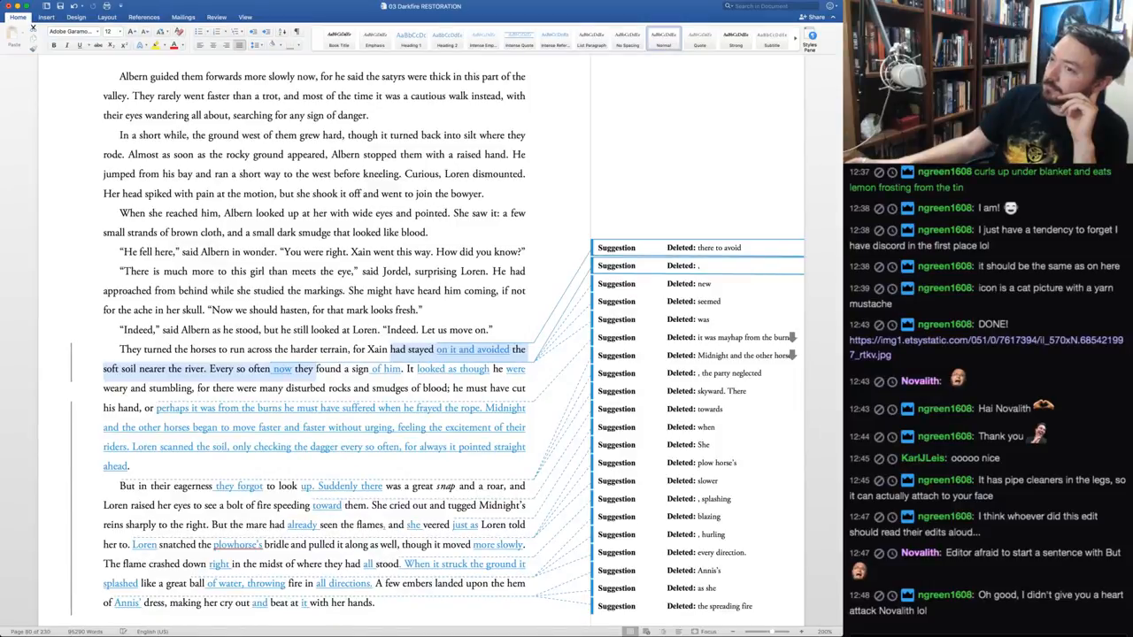
left_click_drag(315, 368, 409, 369)
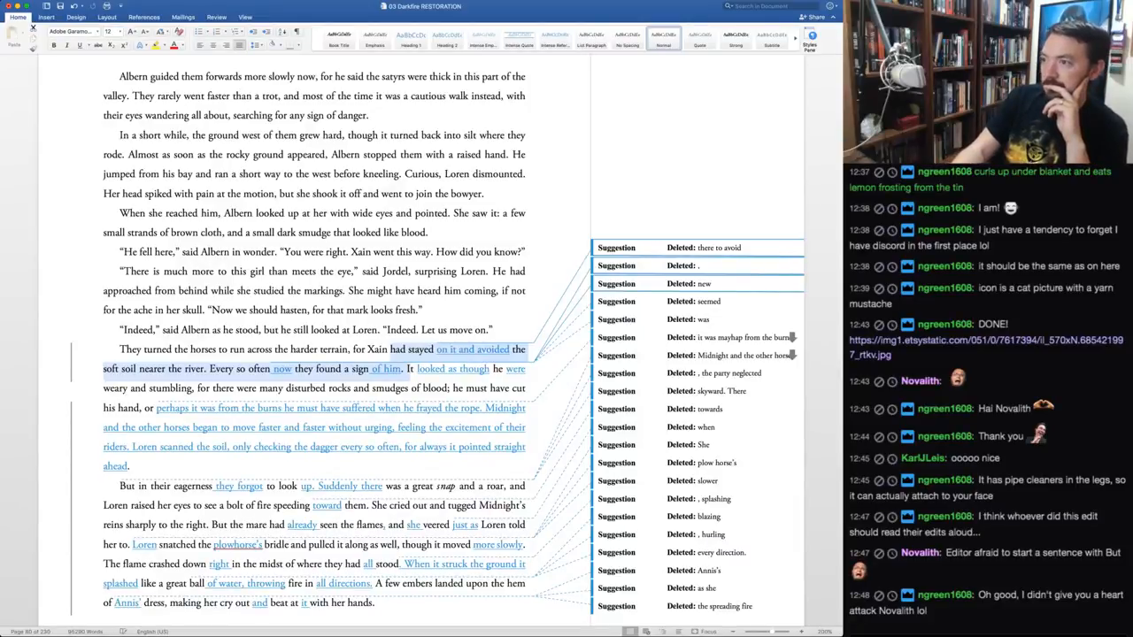
key("super+shift+a")
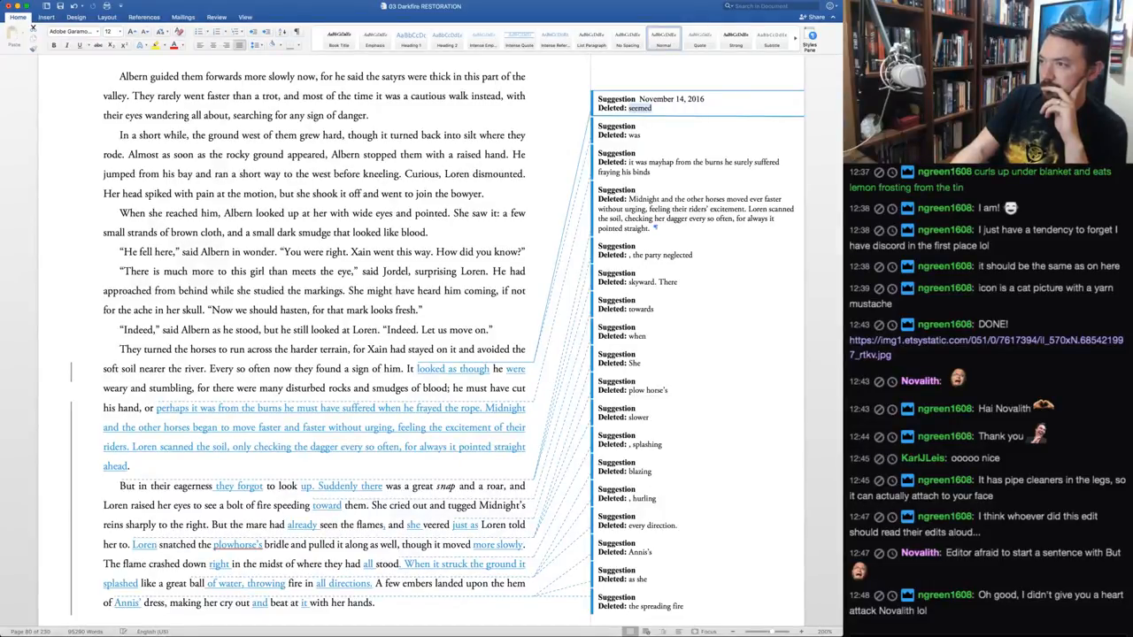
Accept the suggested "looked as though" and reject the suggested "were" to restore "was" before "weary and stumbling."
key("ctrl+shift+a")
key("ctrl+shift+a")
key("ctrl+shift+r")
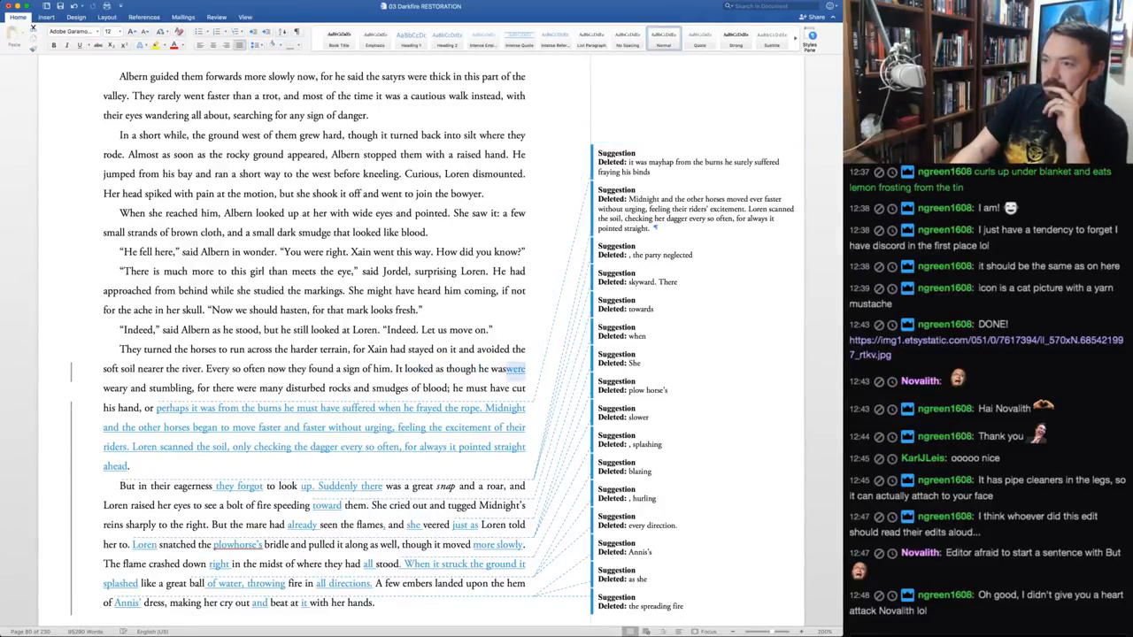
key("ctrl+shift+r")
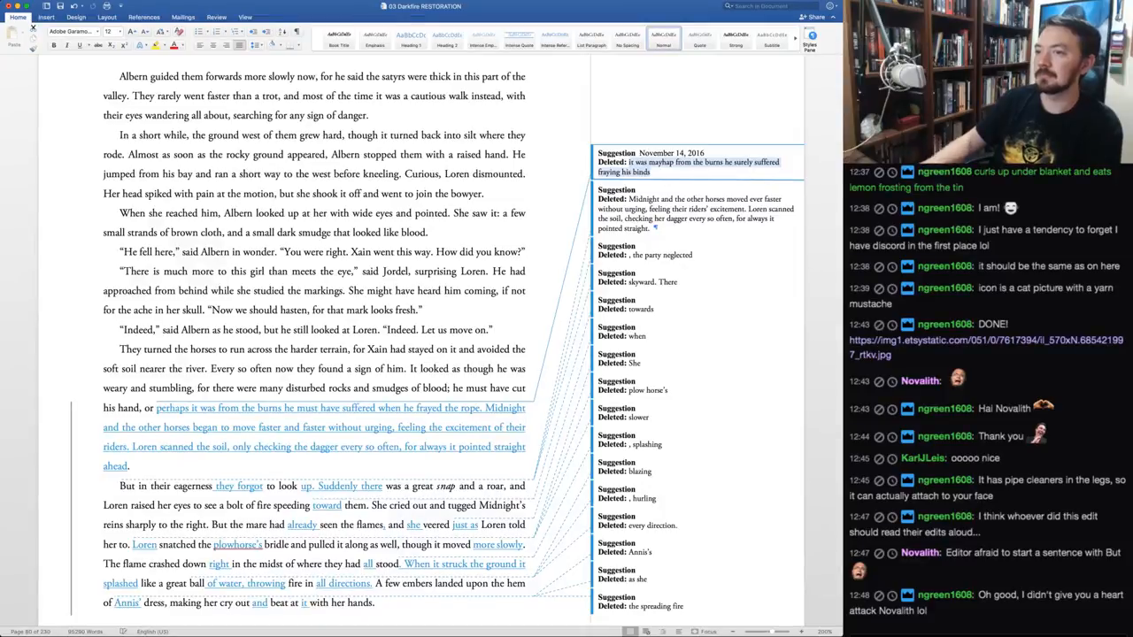
Replace "perhaps" with "mayhap" and accept the rest of the paragraph's suggested changes through "pointed straight ahead," including the original passage's deletion
double_click(172, 408)
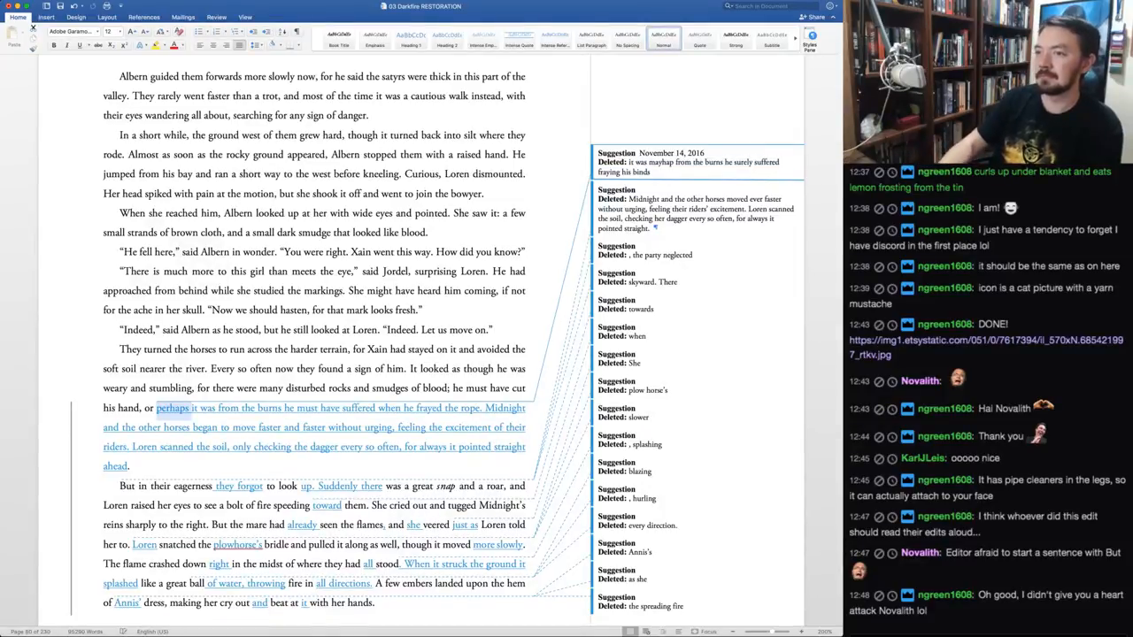
type("mayhap")
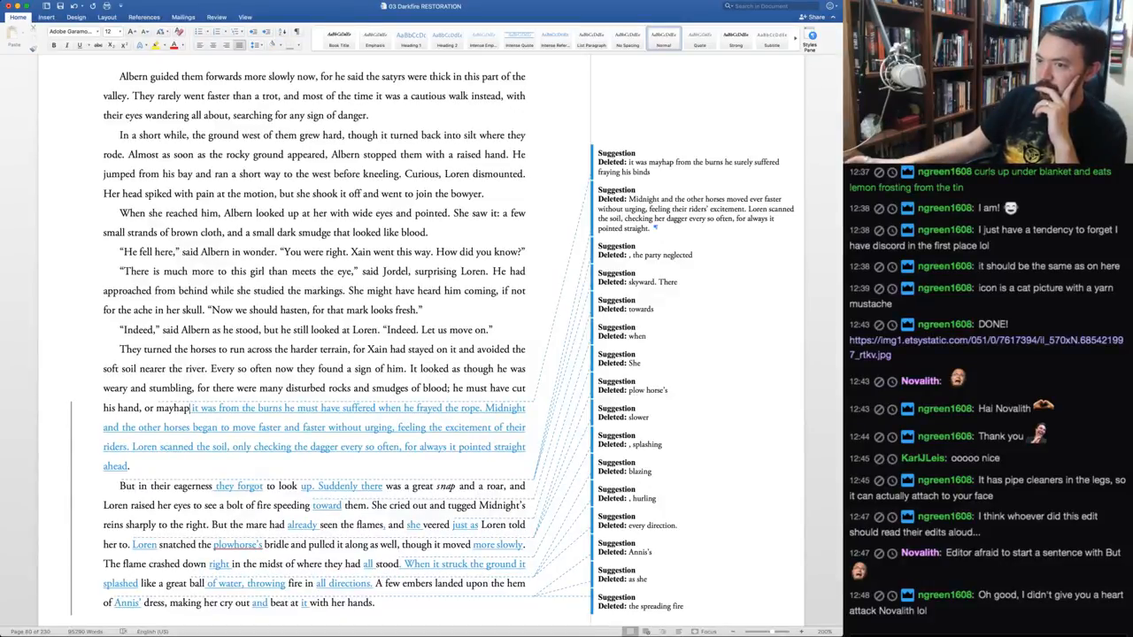
left_click_drag(119, 408, 132, 467)
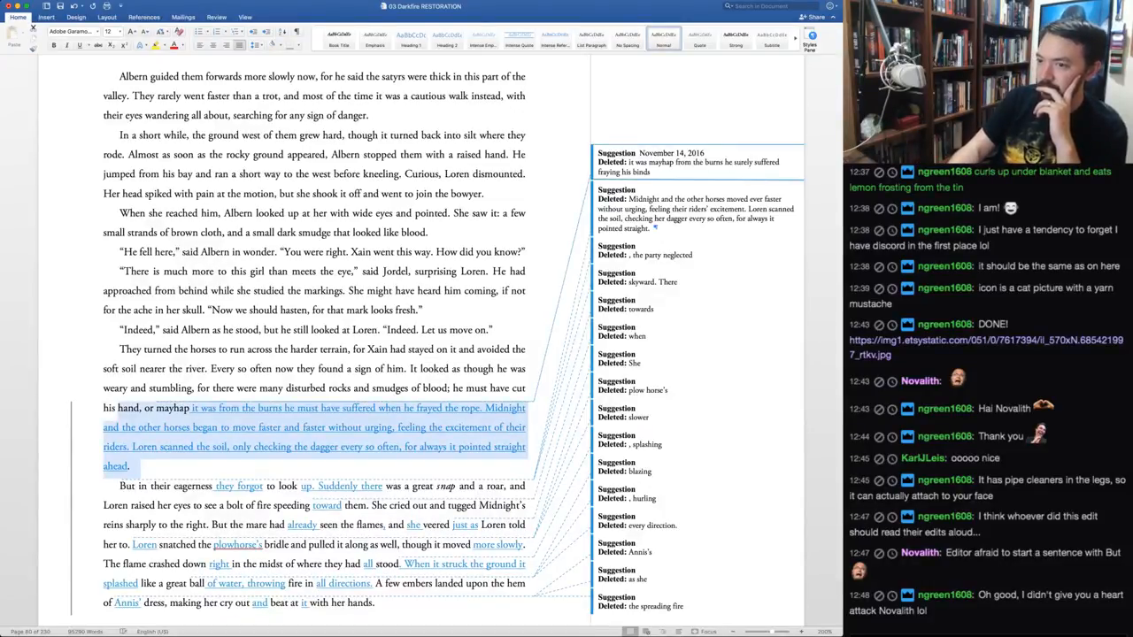
key("super+shift+a")
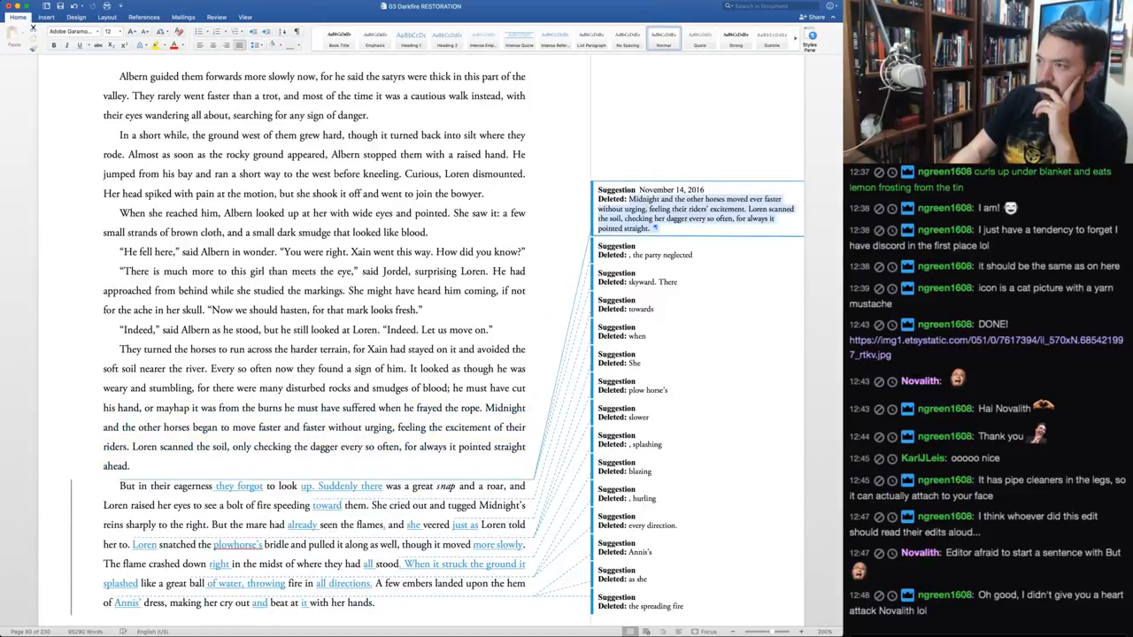
key("super+shift+a")
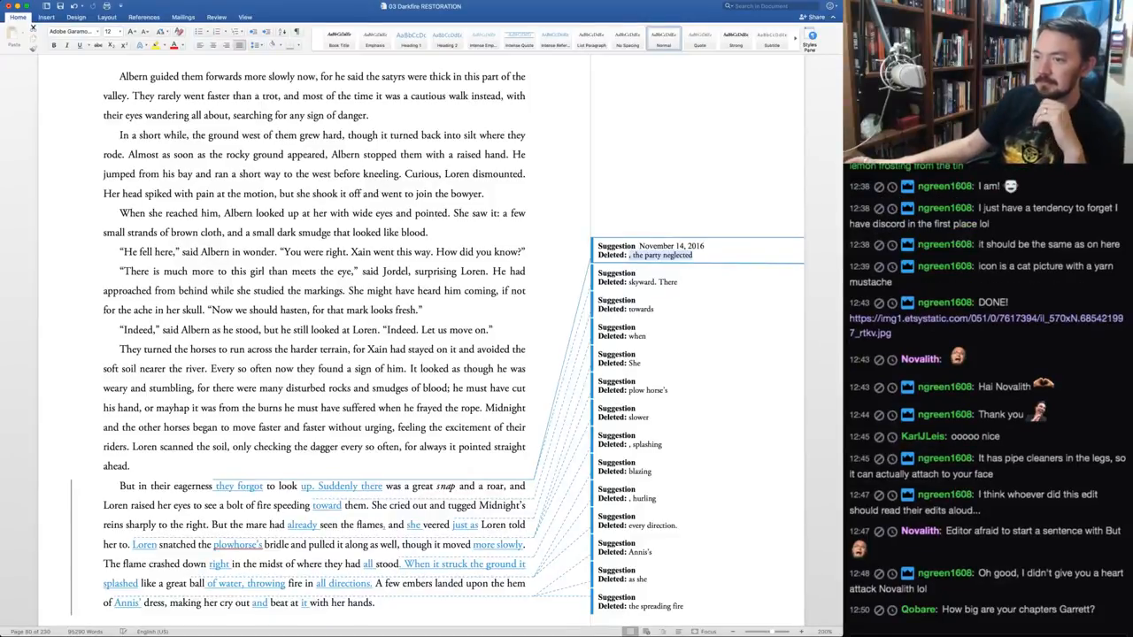
Add a comma after "But in their eagerness" and accept the change to "they forgot."
key("Left")
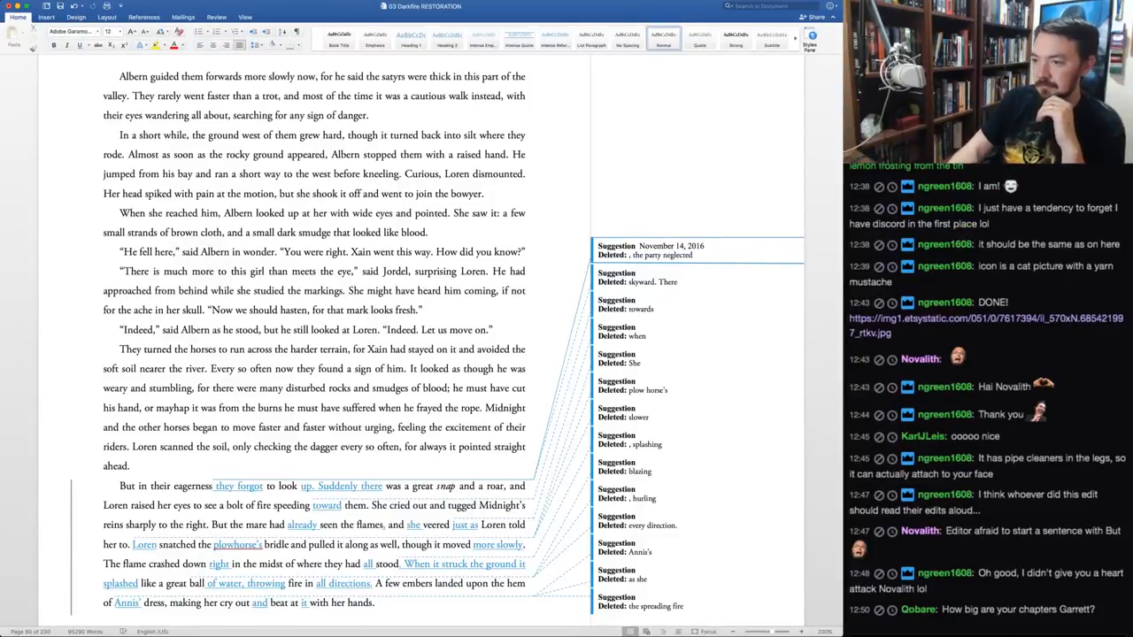
type(",")
key("Up")
key("super+shift+a")
key("super+shift+a")
key("super+shift+a")
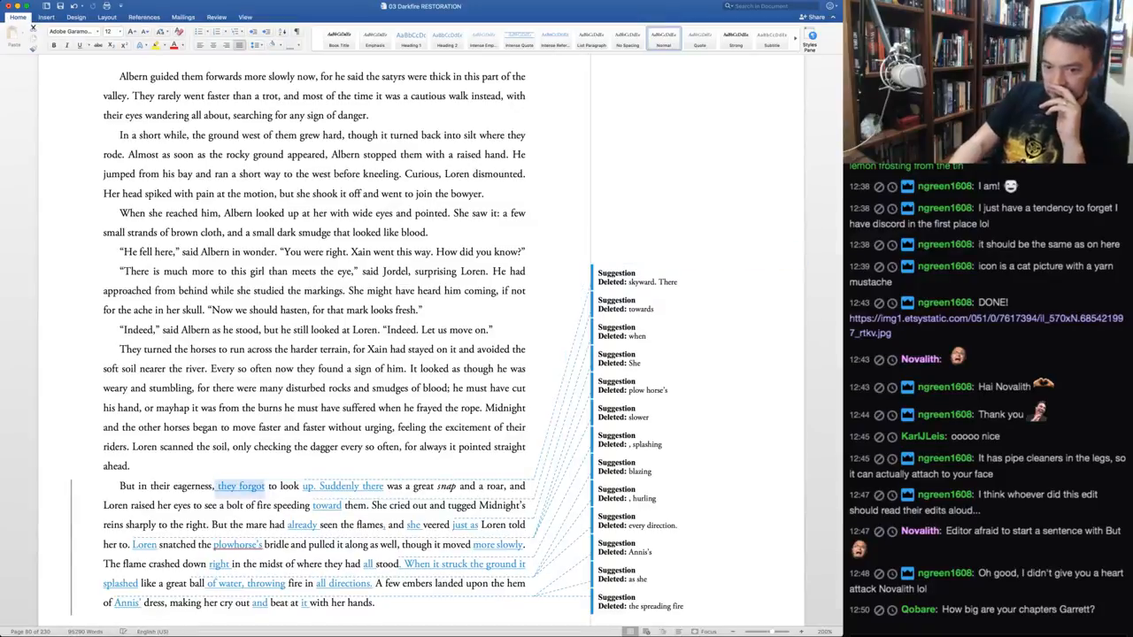
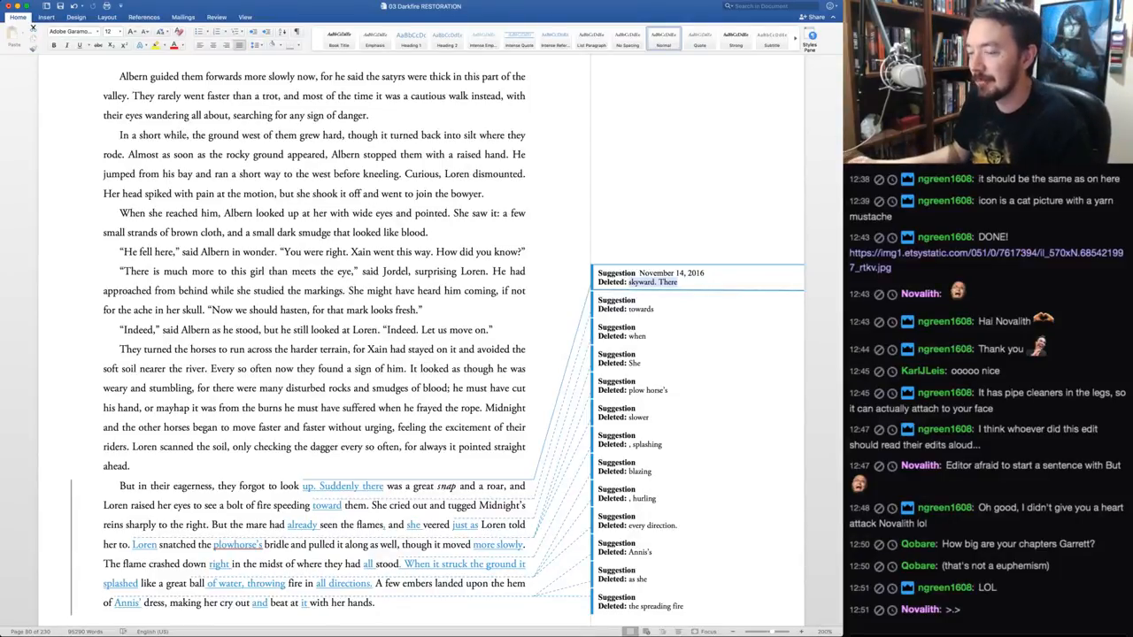
Accept the change that replaces "skyward. There" with "up. Suddenly there" in the sentence about their eagerness
scroll(438, 336, "down", 1)
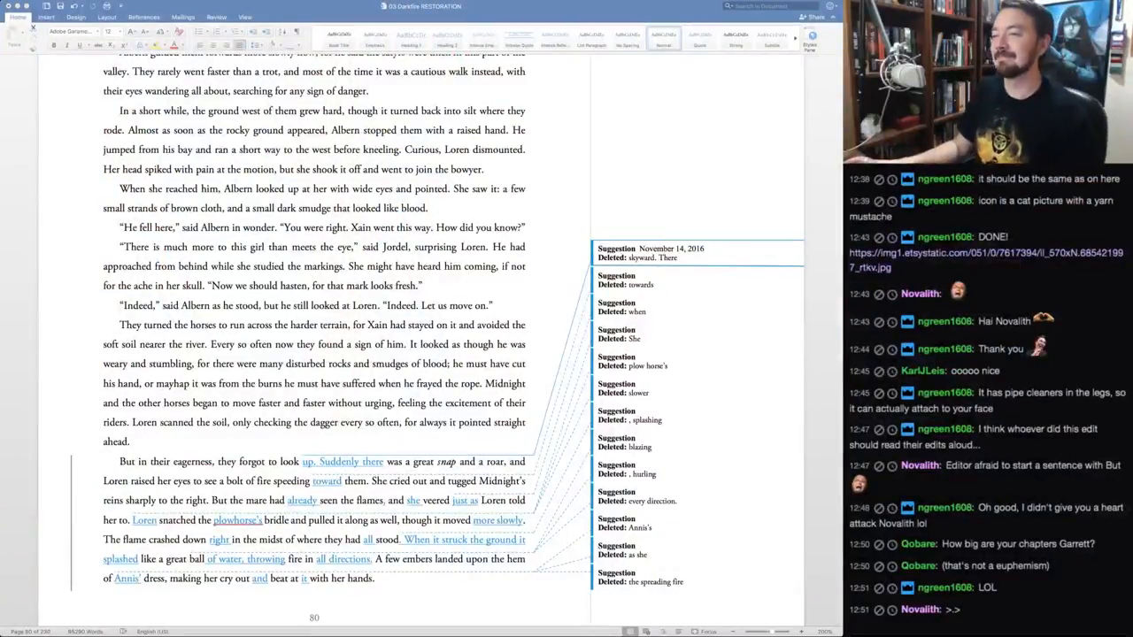
left_click(235, 345)
left_click(236, 345)
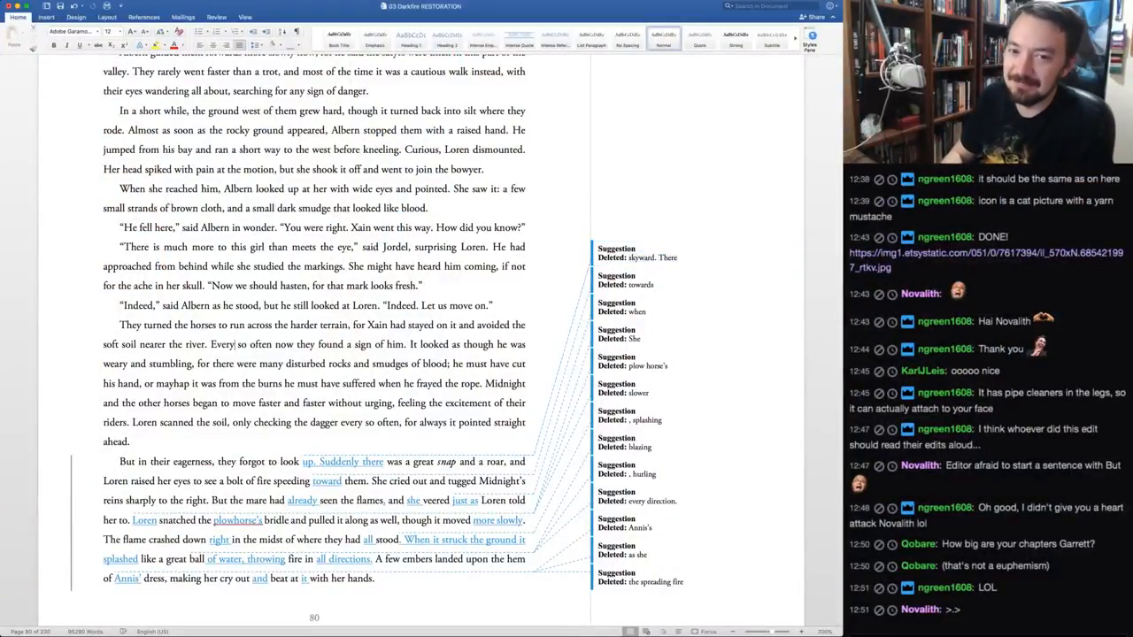
left_click(653, 258)
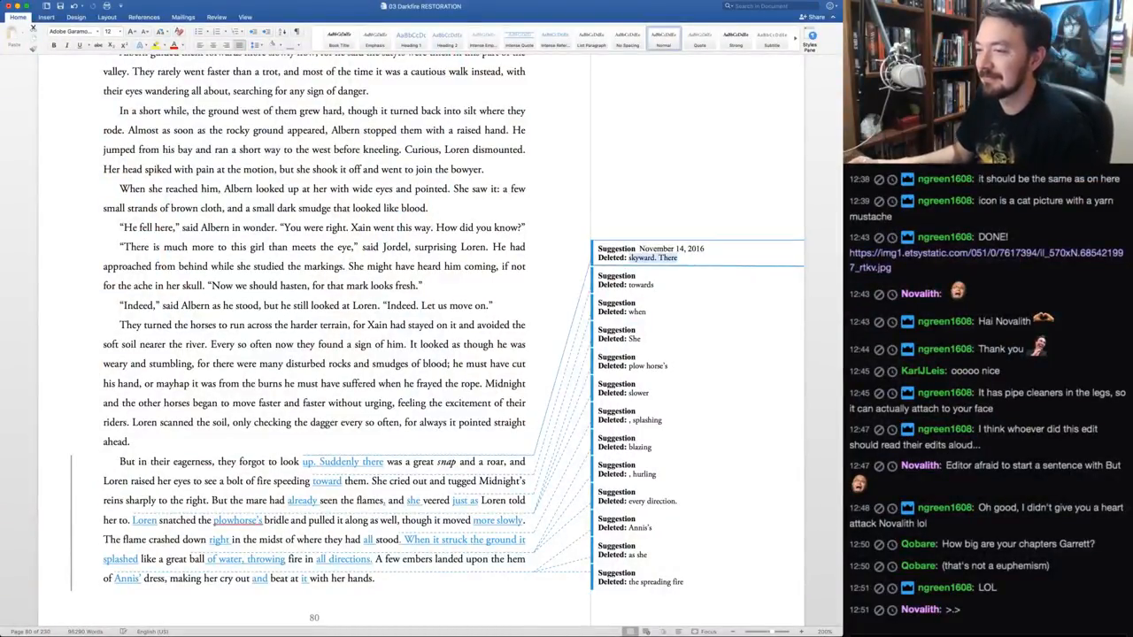
scroll(421, 336, "down", 2)
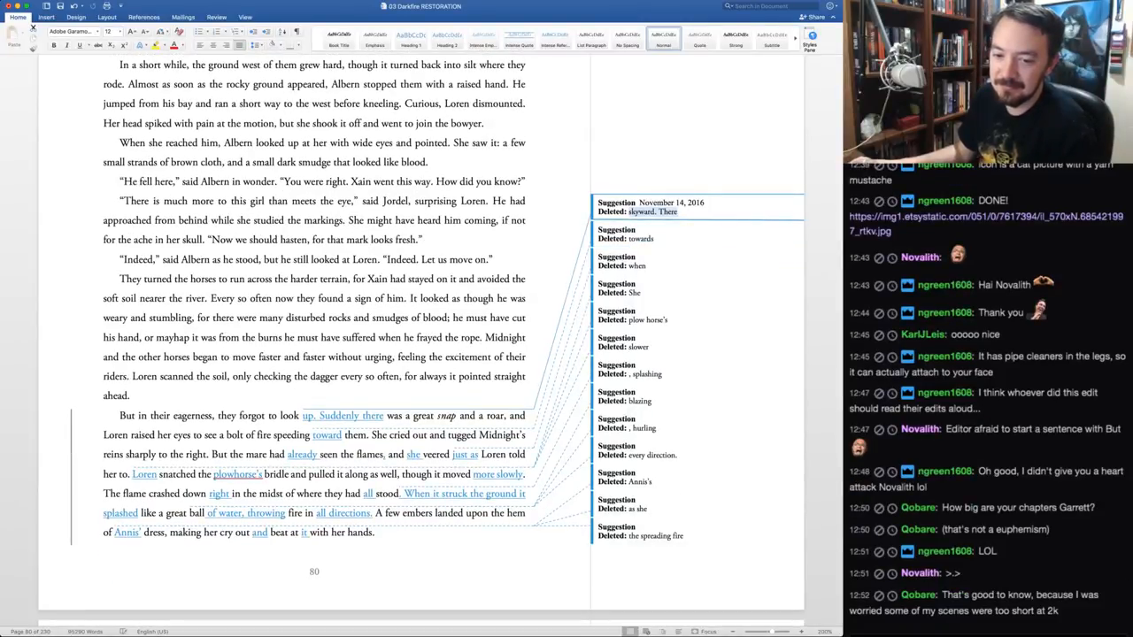
scroll(421, 337, "down", 1)
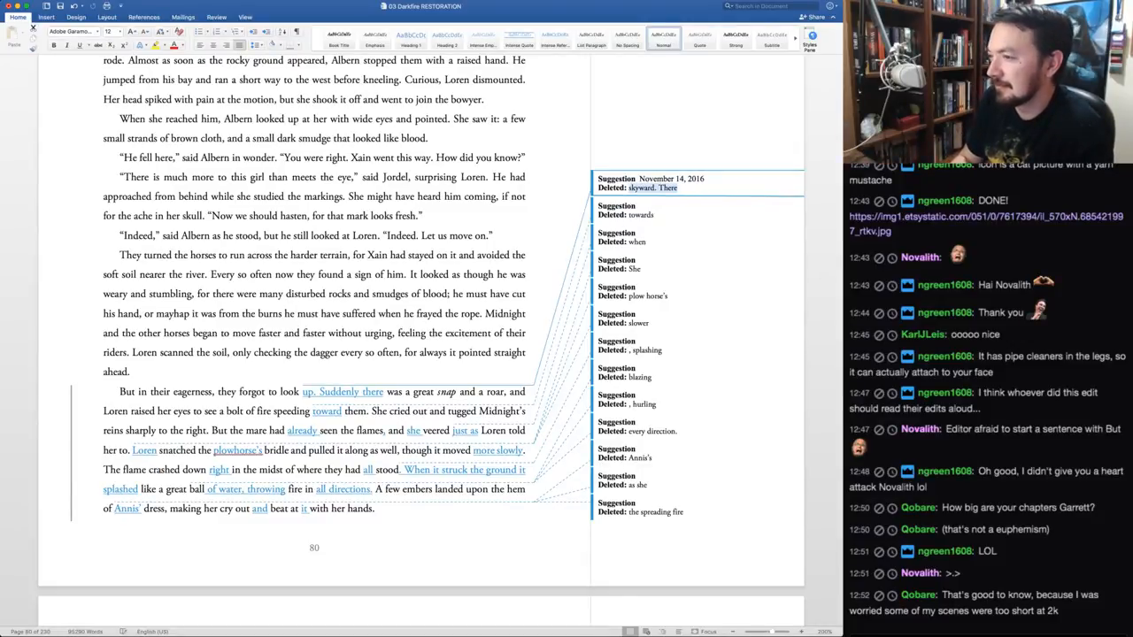
key("super+shift+a")
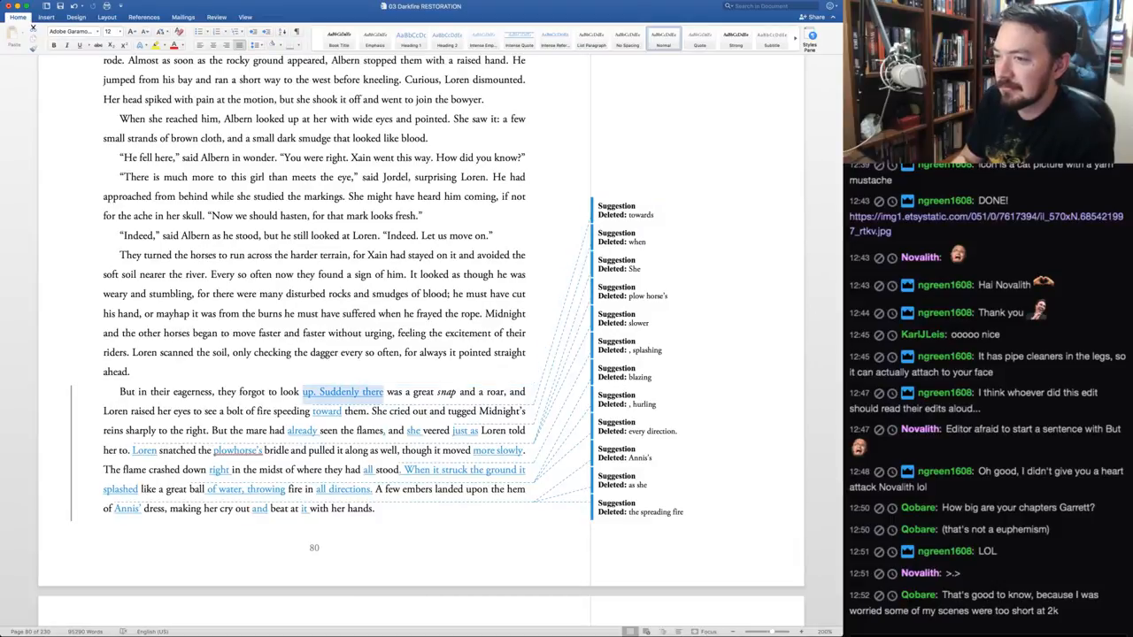
key("super+shift+a")
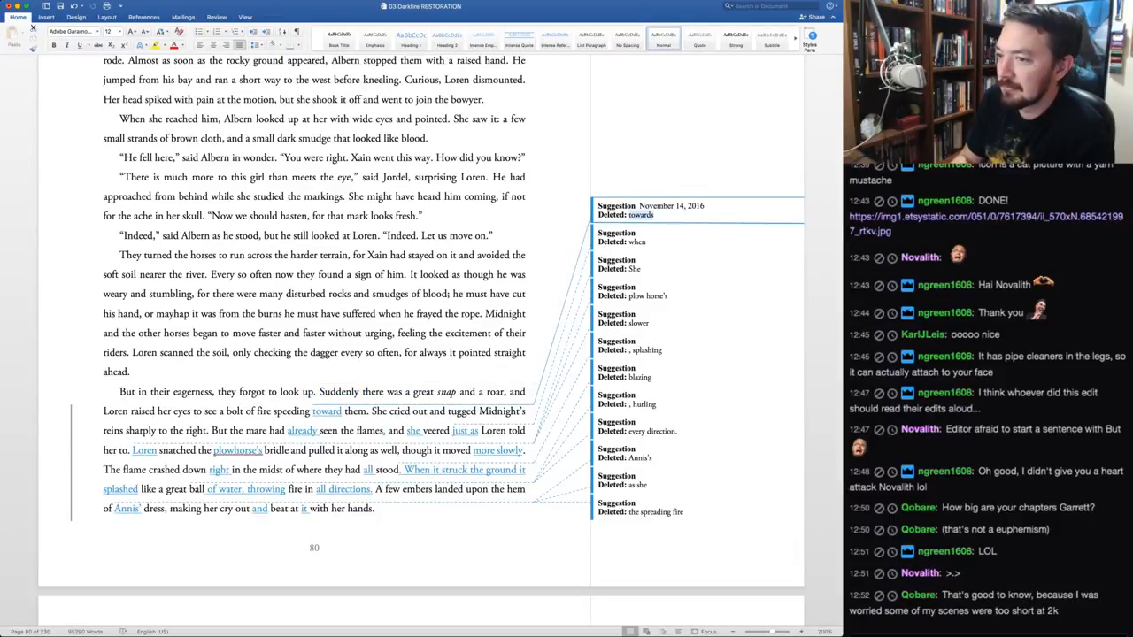
Reject "toward" to restore "towards," and accept the suggested "already," "she" and "just as" in the mare's sentence
key("super+shift+r")
key("super+shift+r")
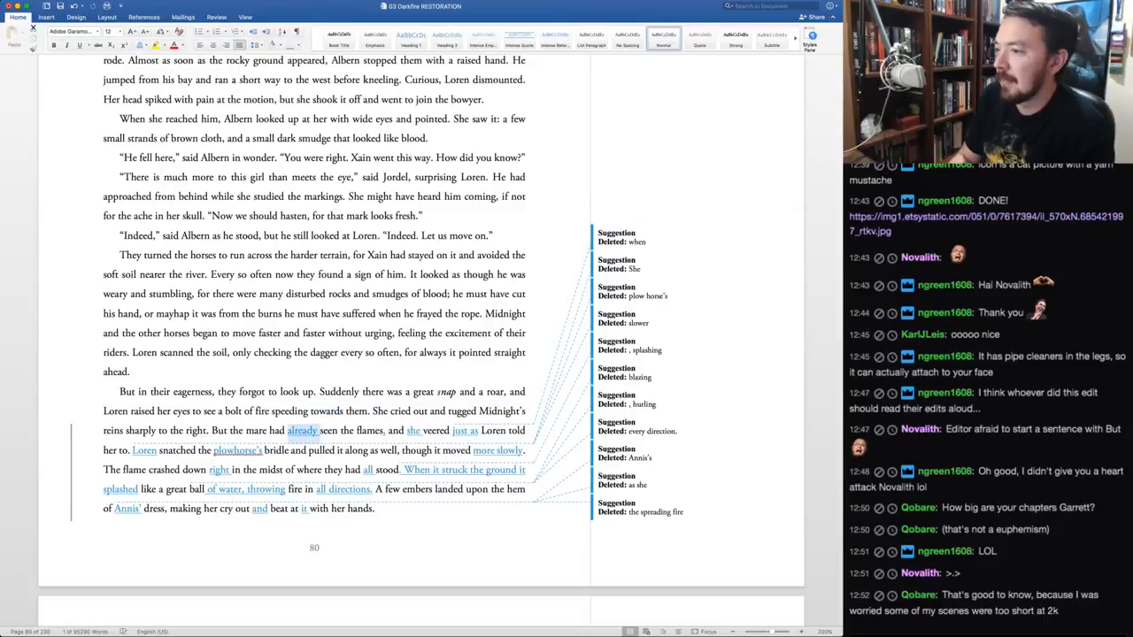
key("super+shift+a")
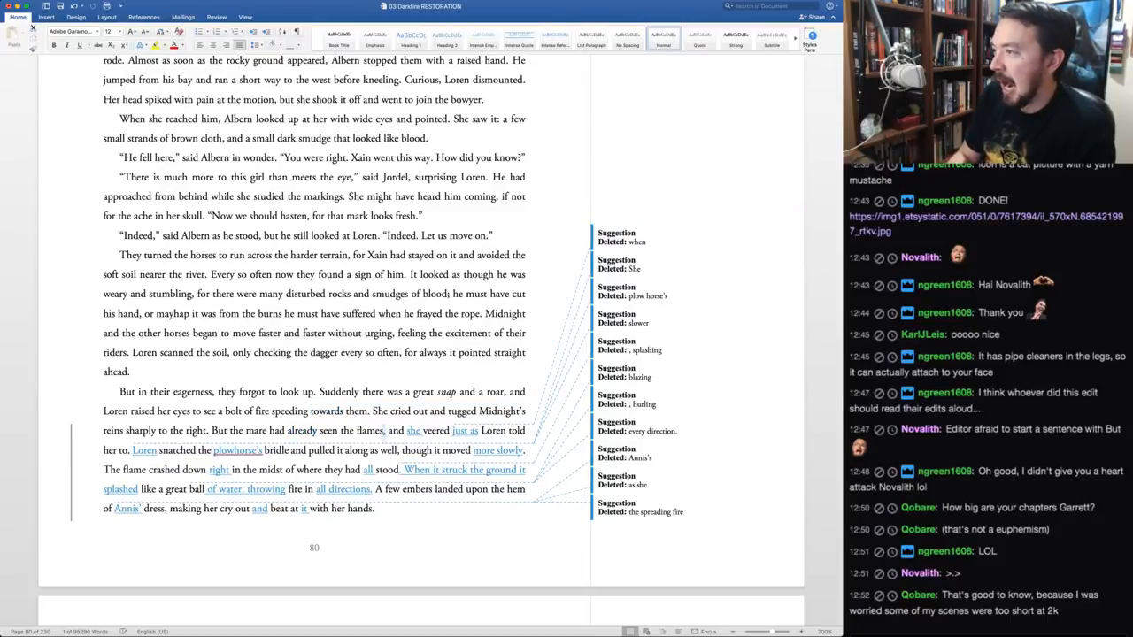
key("super+shift+a")
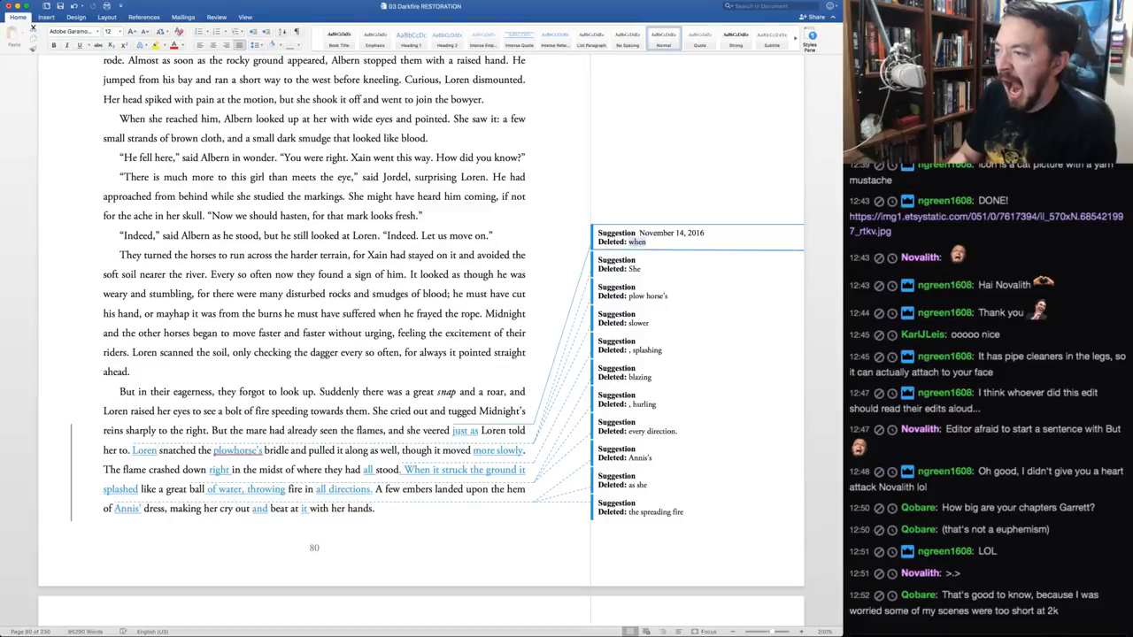
key("super+shift+a")
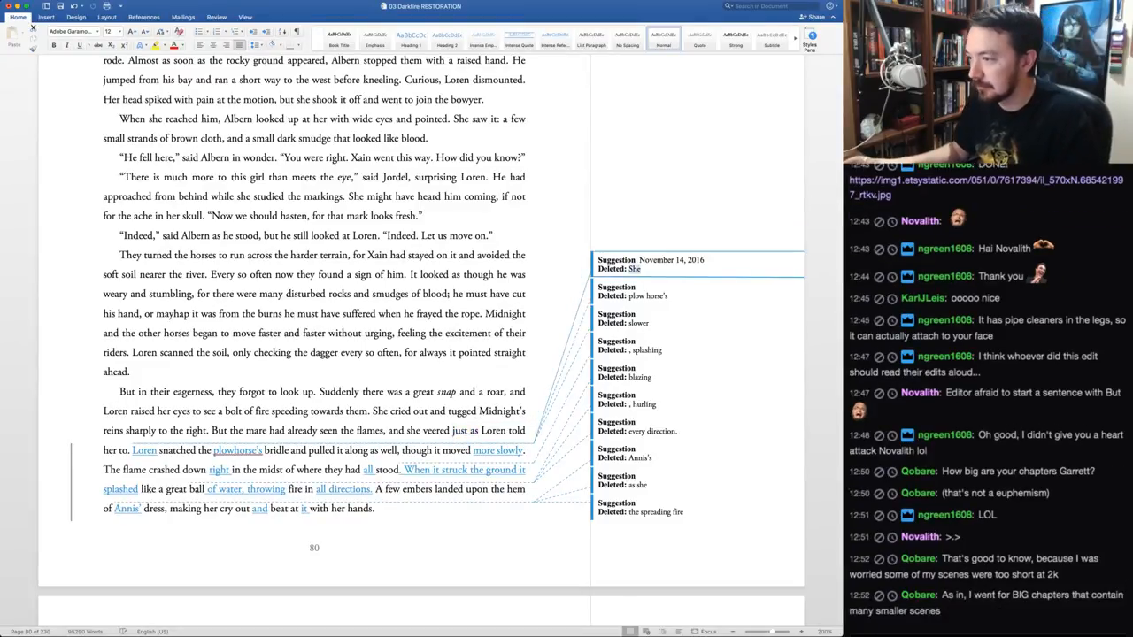
Replace "just as" with "even before" in the phrase about the mare veering before "Loren told her to."
left_click(453, 431)
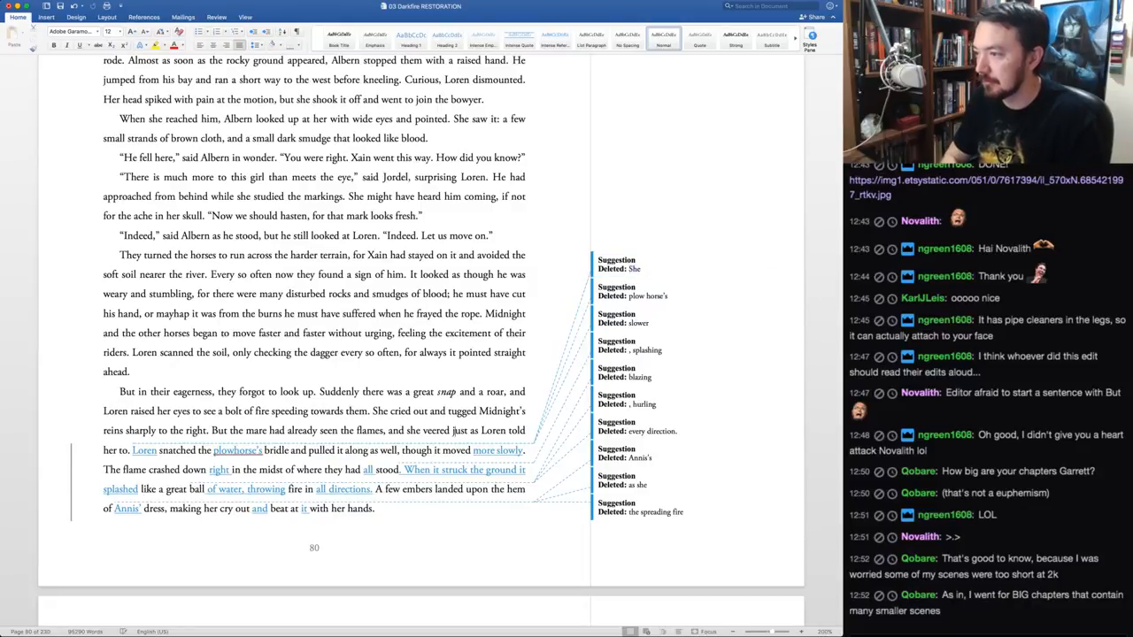
left_click_drag(452, 431, 479, 431)
type("even before")
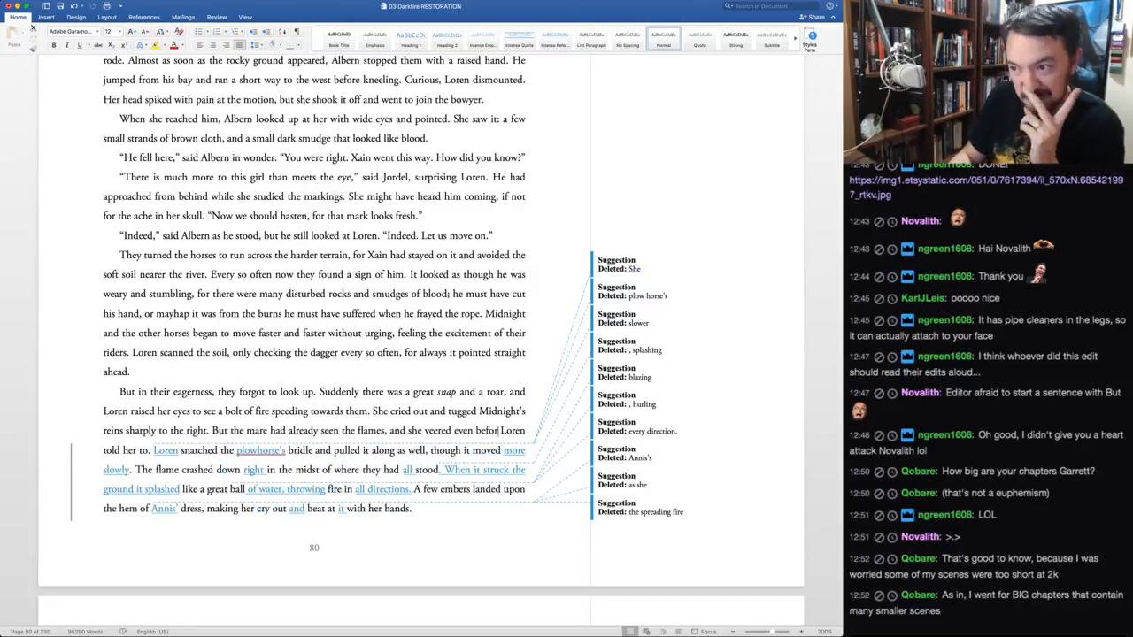
Accept "Loren" in place of "She" and reject "plowhorse's" to restore "plow horse's."
key("ctrl+alt+n")
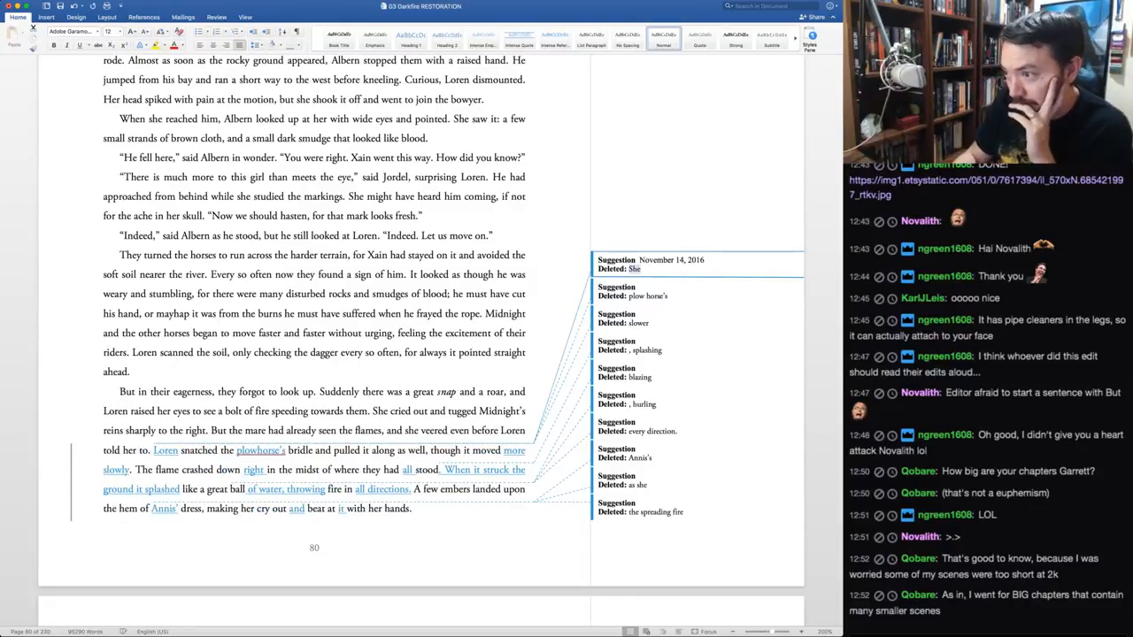
key("ctrl+alt+a")
key("ctrl+alt+a")
key("ctrl+alt+r")
key("ctrl+alt+r")
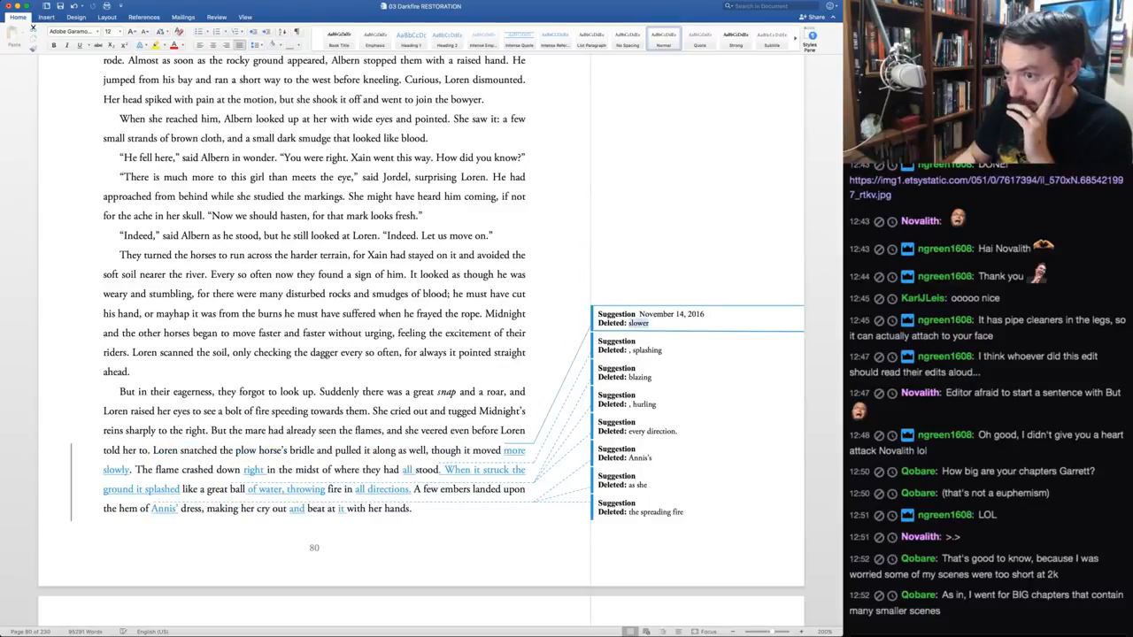
Accept "more slowly" and reject the inserted words "right" and "all" in the sentence about the flame crashing down
key("ctrl+alt+a")
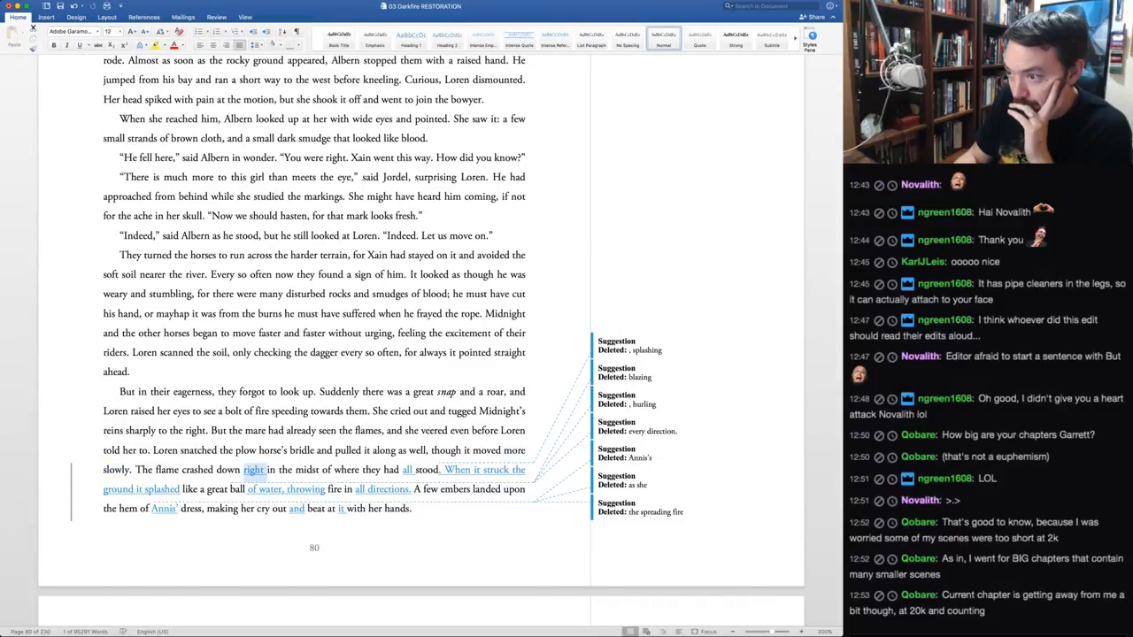
key("ctrl+alt+r")
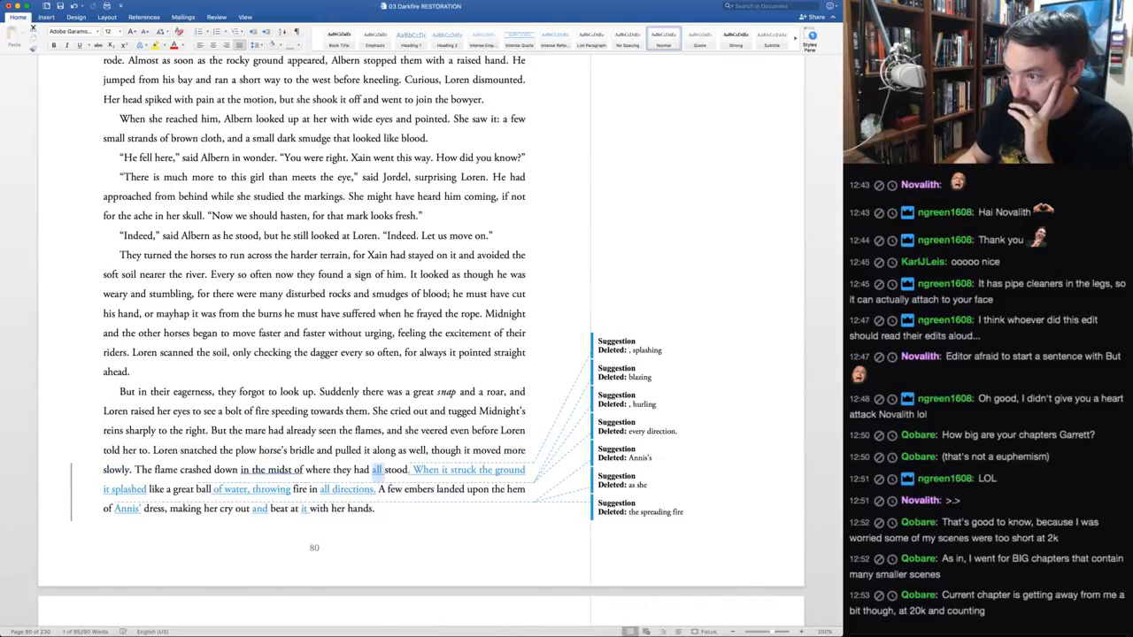
key("ctrl+alt+r")
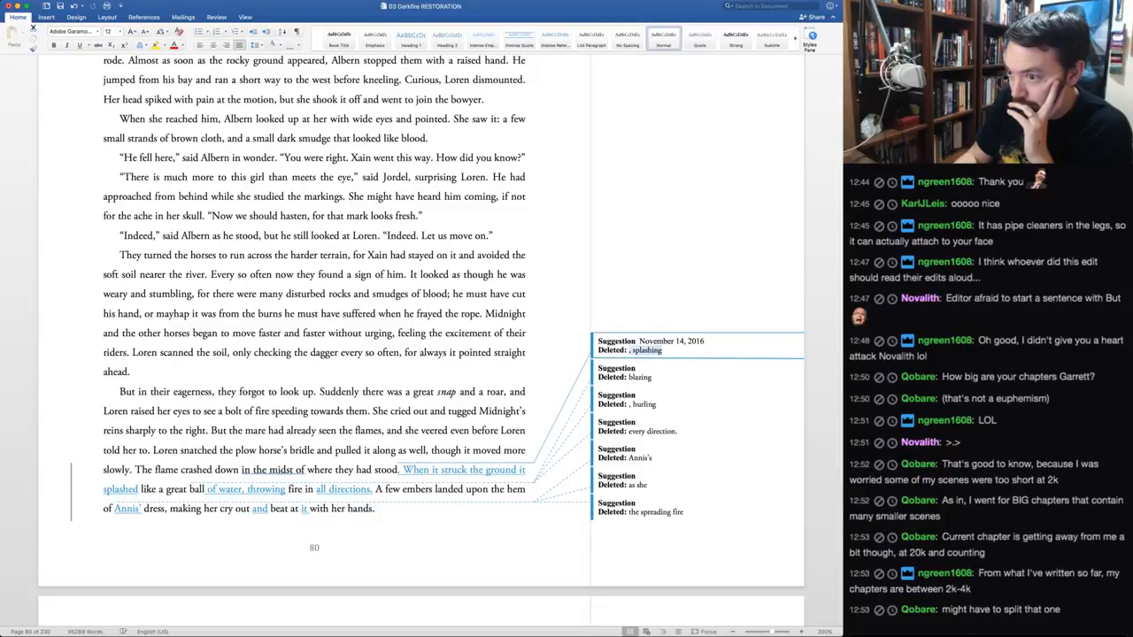
Accept the changes to "When it struck the ground it splashed" and "of water, throwing," including the deletions they replace
key("ctrl+alt+a")
key("ctrl+alt+a")
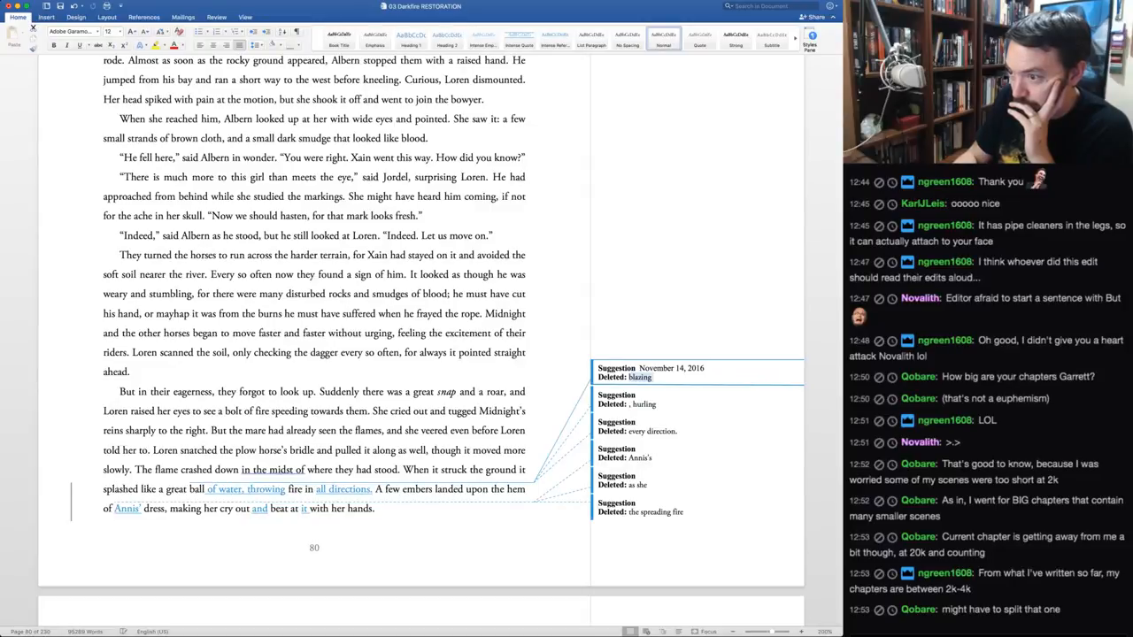
key("ctrl+alt+a")
key("ctrl+alt+a")
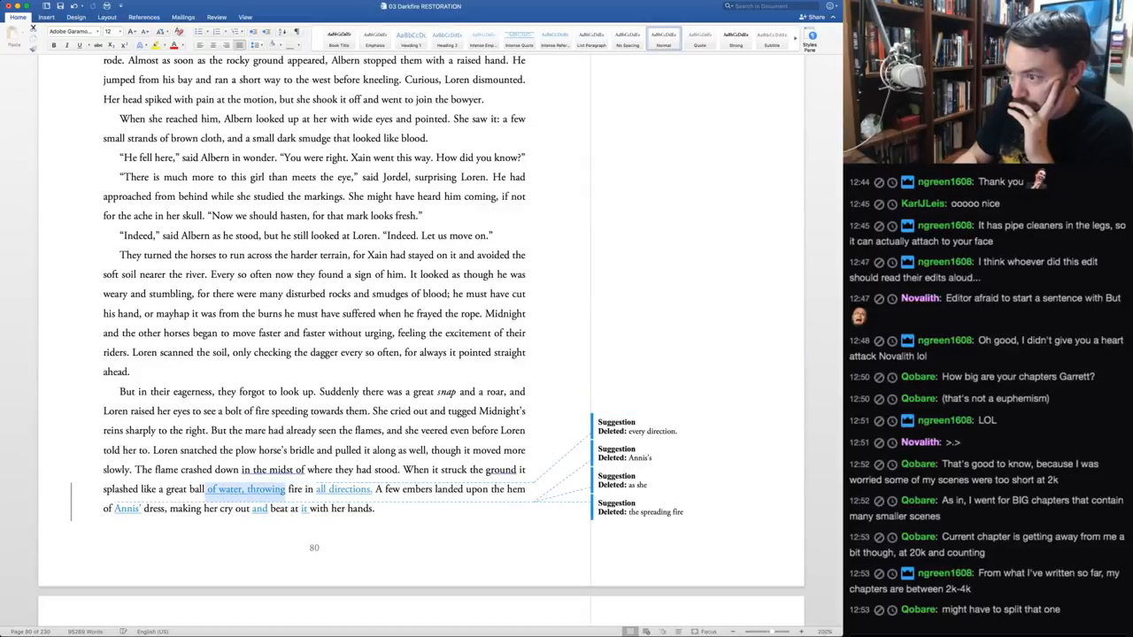
key("ctrl+alt+a")
Reject "all directions" to restore "every direction" and accept "Annis'" in place of "Annis's."
key("ctrl+alt+r")
key("ctrl+alt+r")
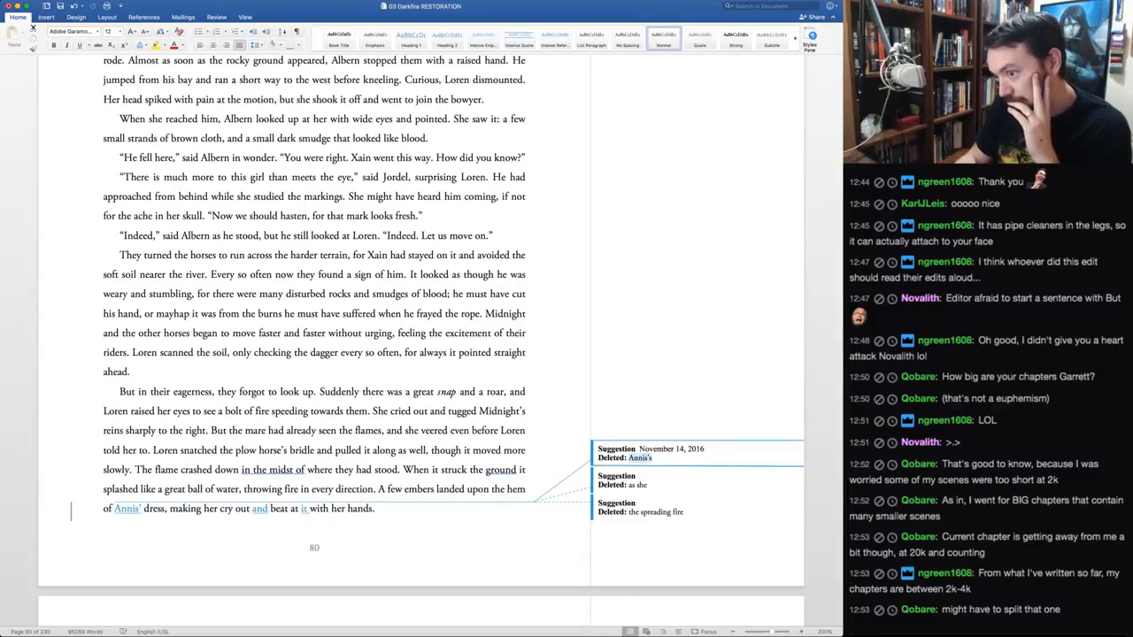
key("ctrl+alt+a")
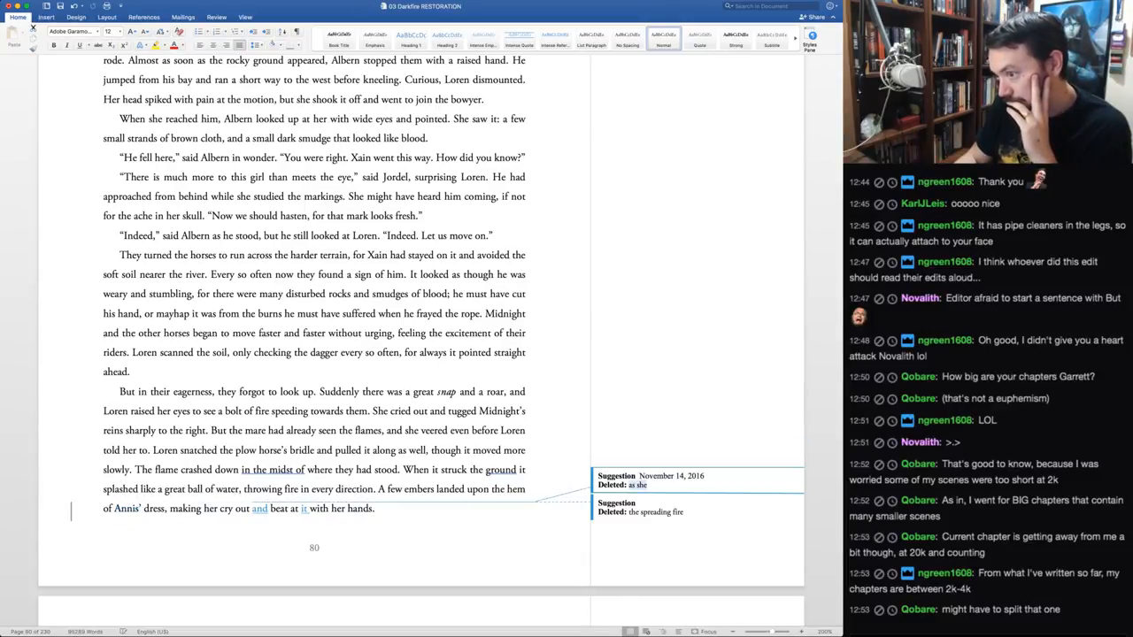
Reject "and" to restore "as she" and accept "it" in place of "the spreading fire."
key("ctrl+alt+r")
key("ctrl+alt+r")
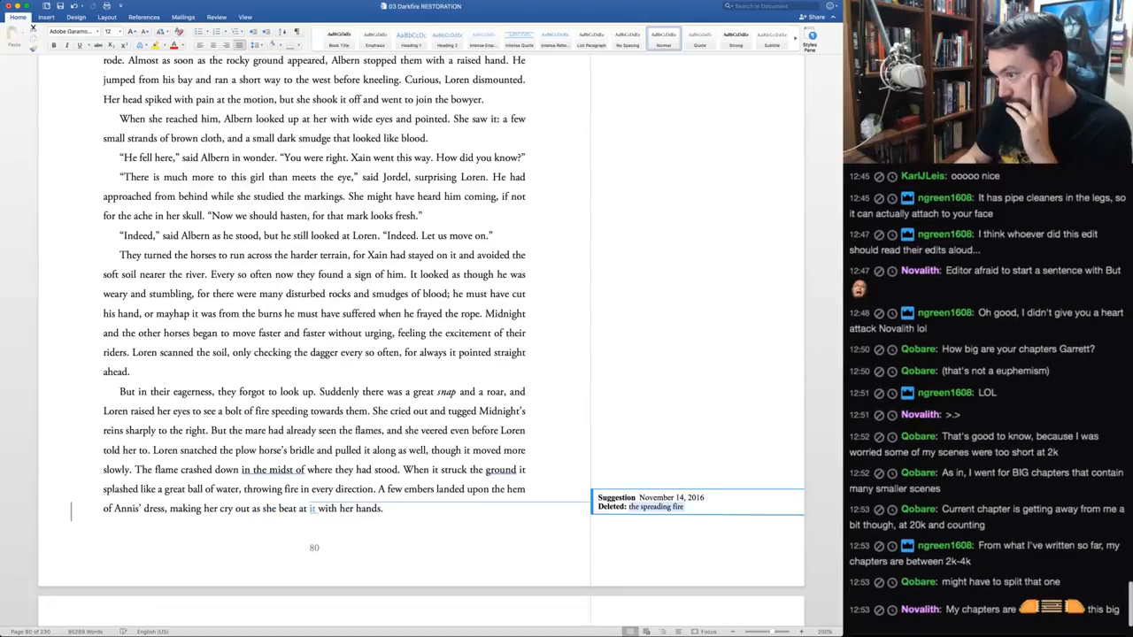
key("ctrl+alt+a")
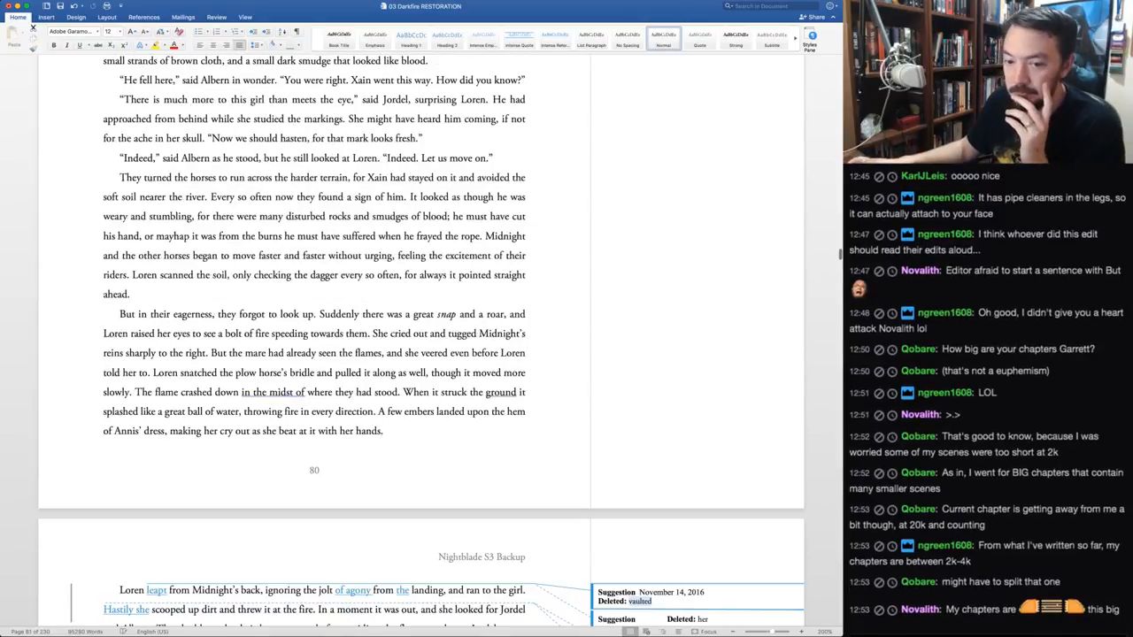
scroll(420, 340, "down", 4)
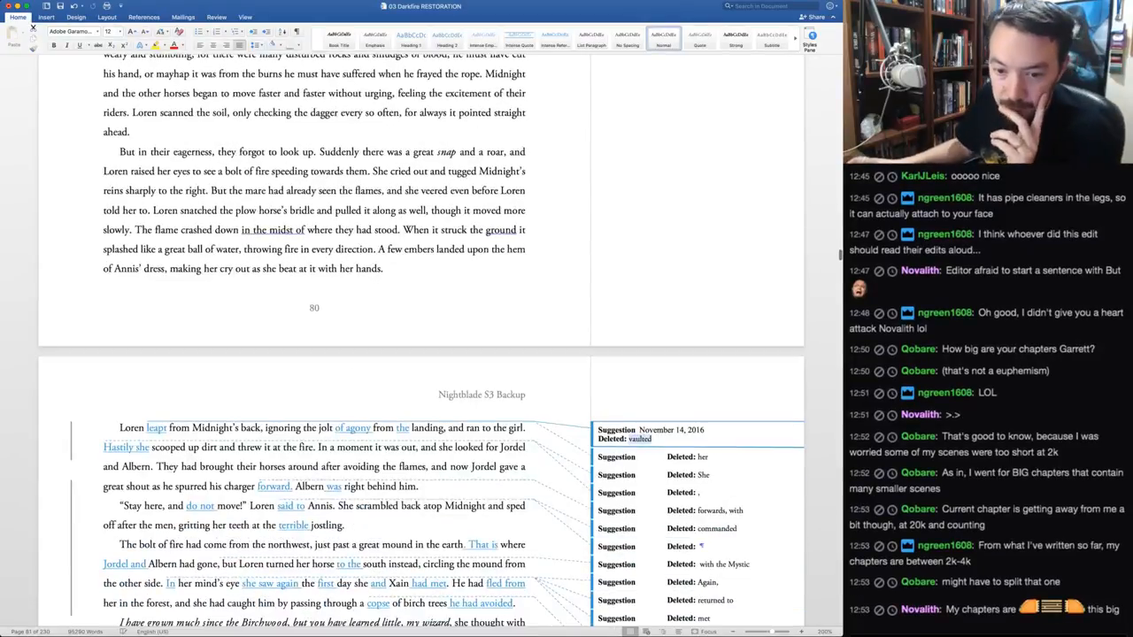
scroll(420, 341, "down", 1)
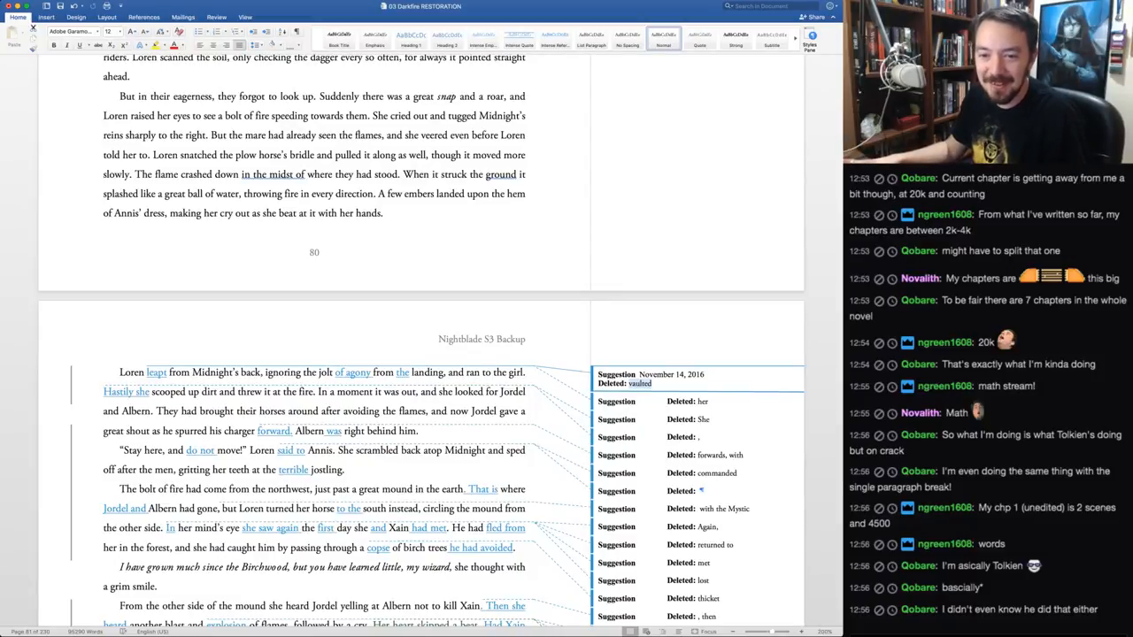
left_click(1052, 275)
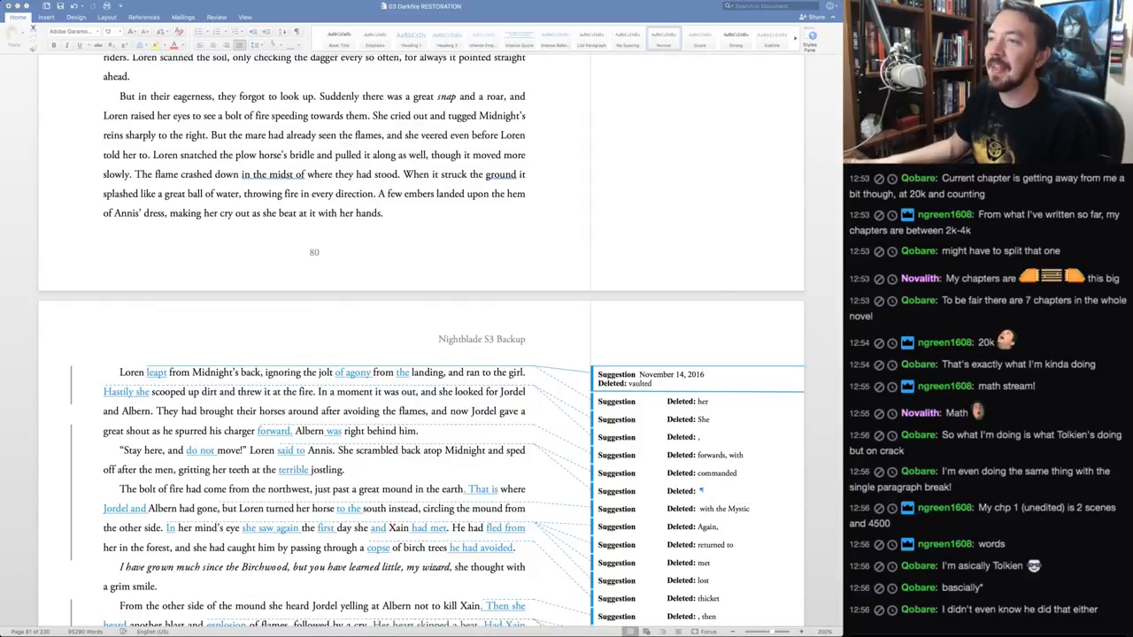
key("super+Tab")
left_click(219, 213)
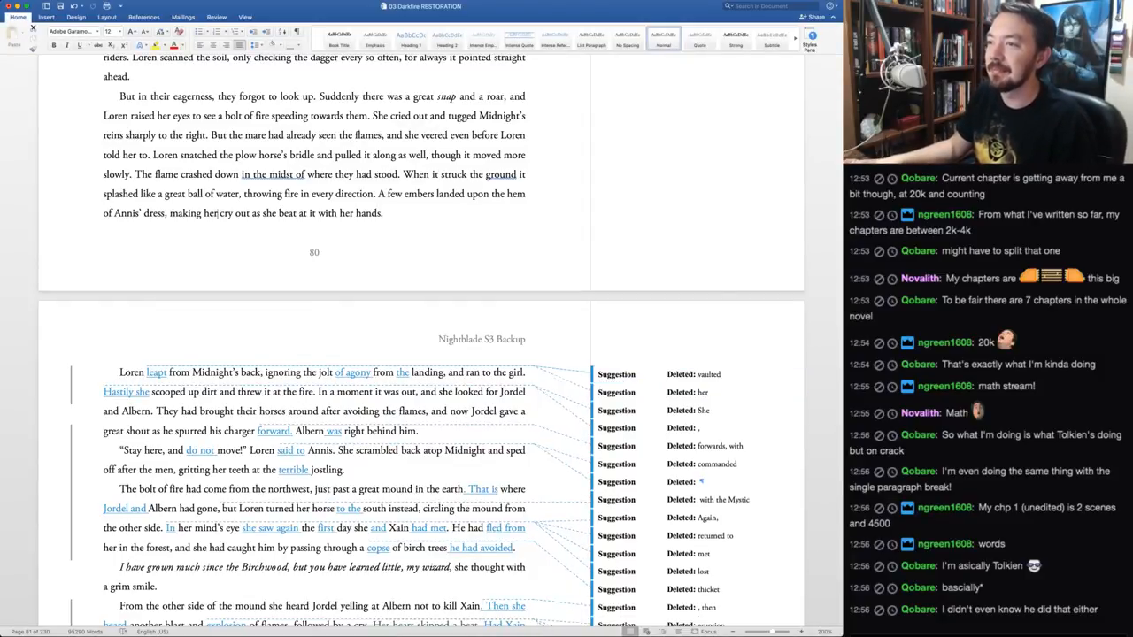
scroll(248, 213, "up", 4)
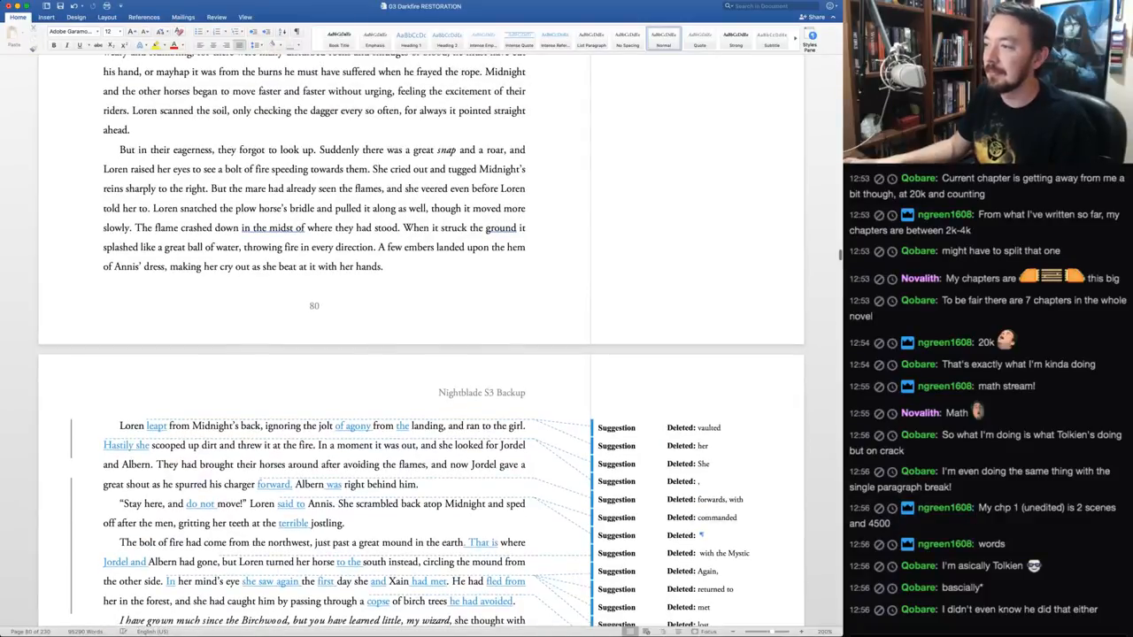
scroll(248, 213, "down", 2)
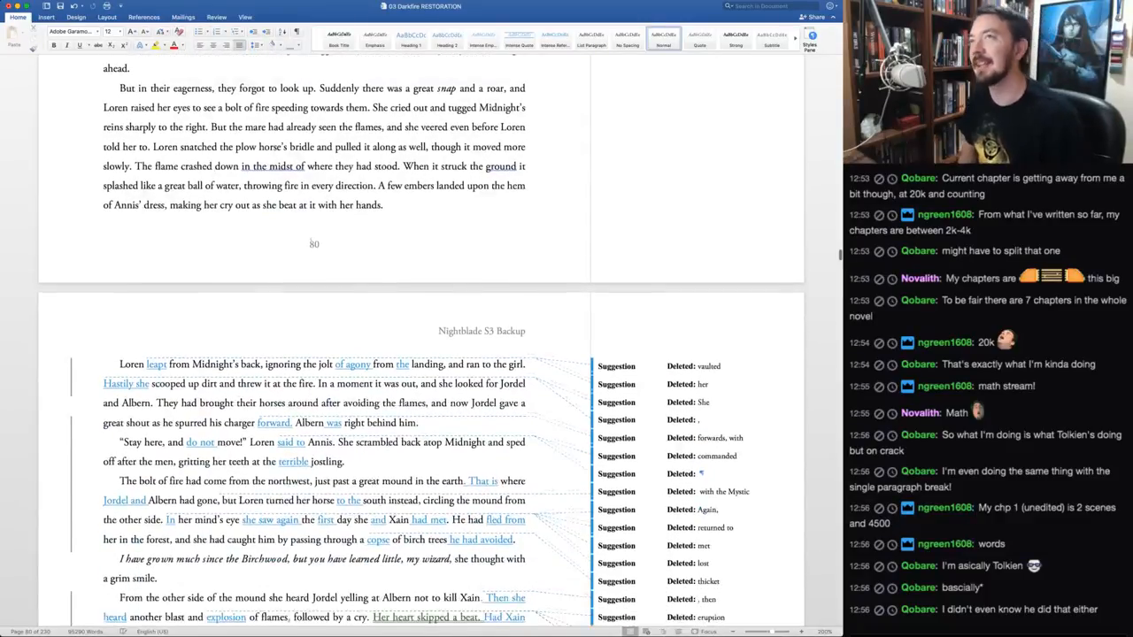
scroll(248, 214, "down", 2)
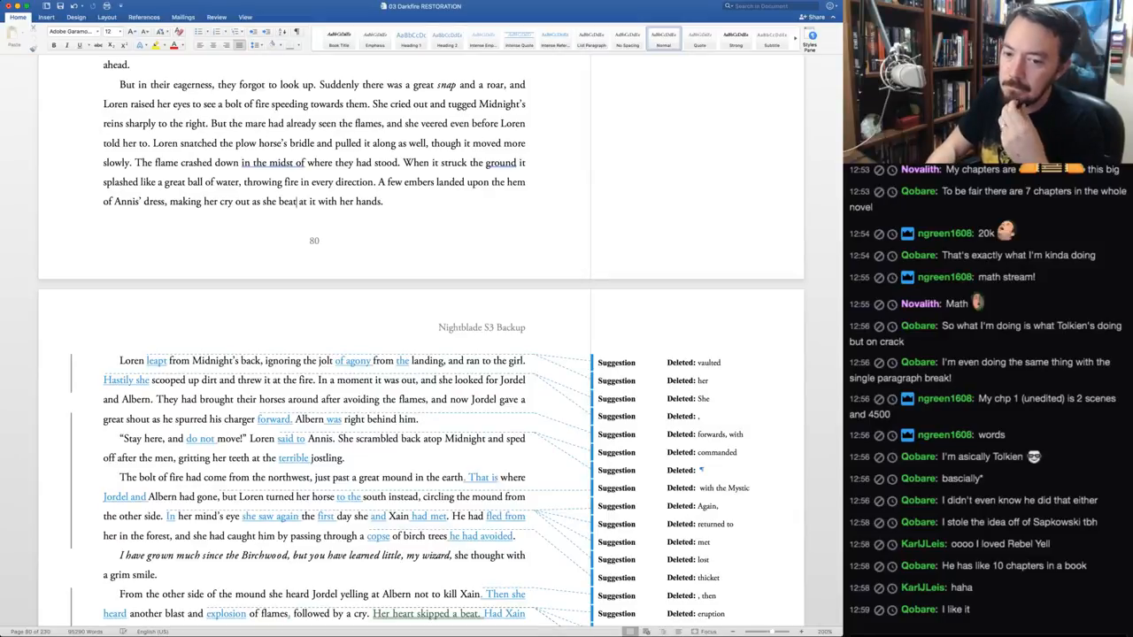
Reject "leapt" to restore "vaulted," and accept "of agony" and "the" in place of "her" in the same sentence
left_click(709, 362)
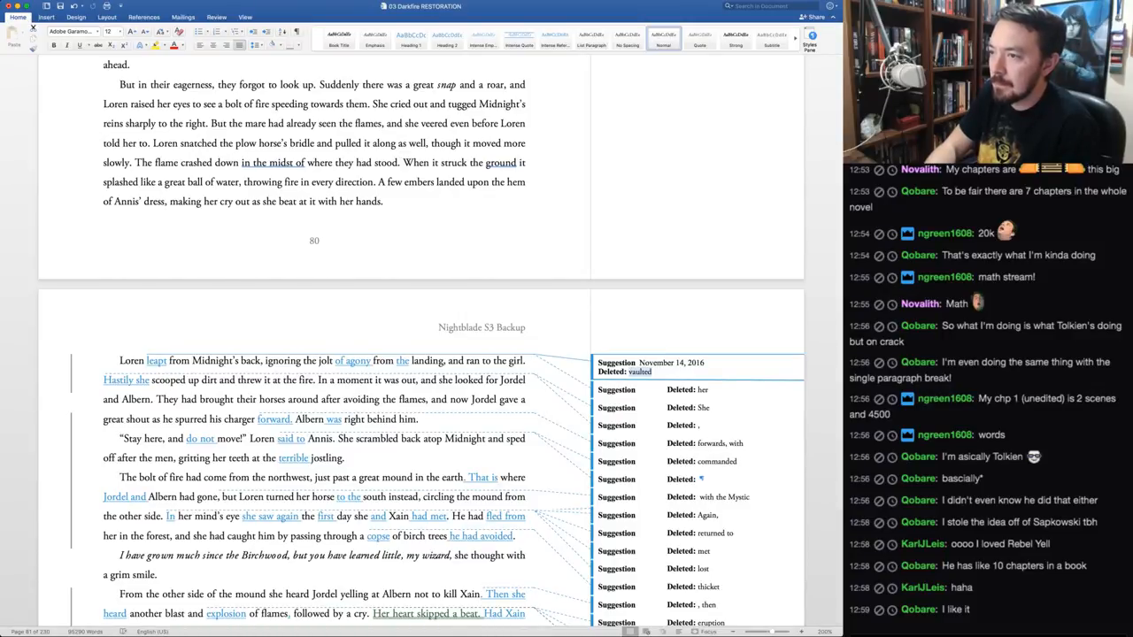
key("super+shift+r")
key("super+shift+r")
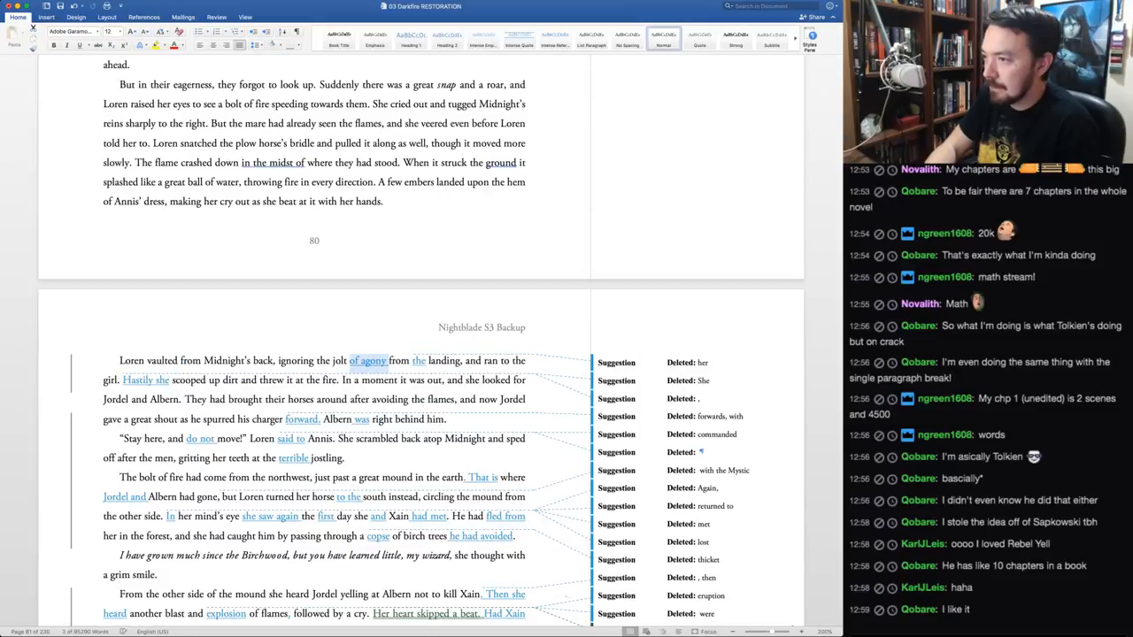
key("super+shift+a")
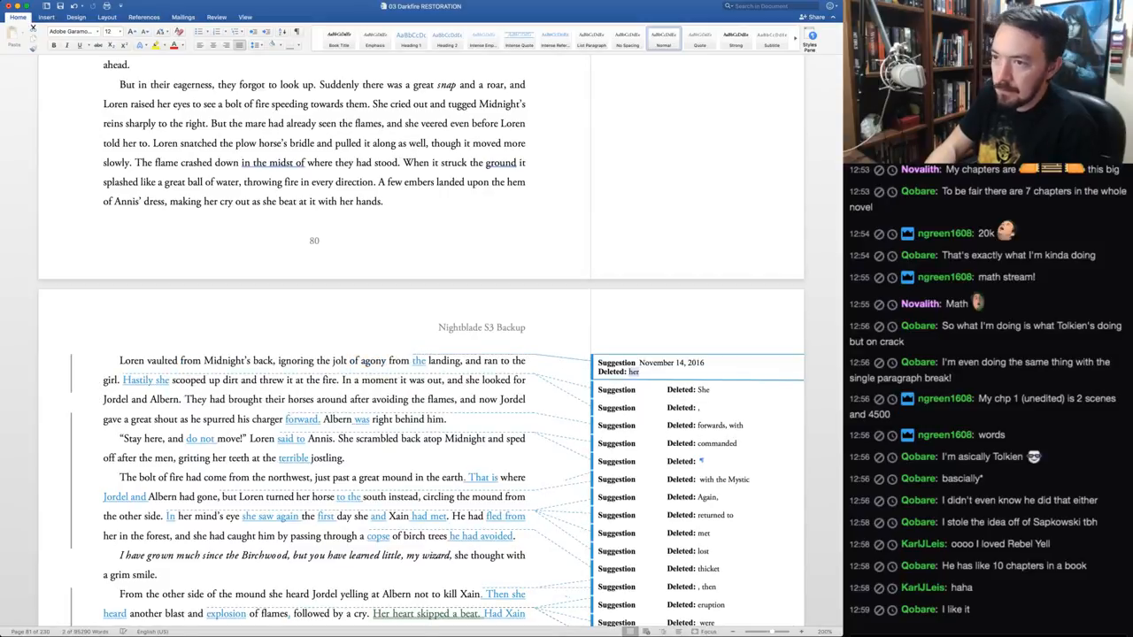
key("super+shift+a")
key("super+shift+a")
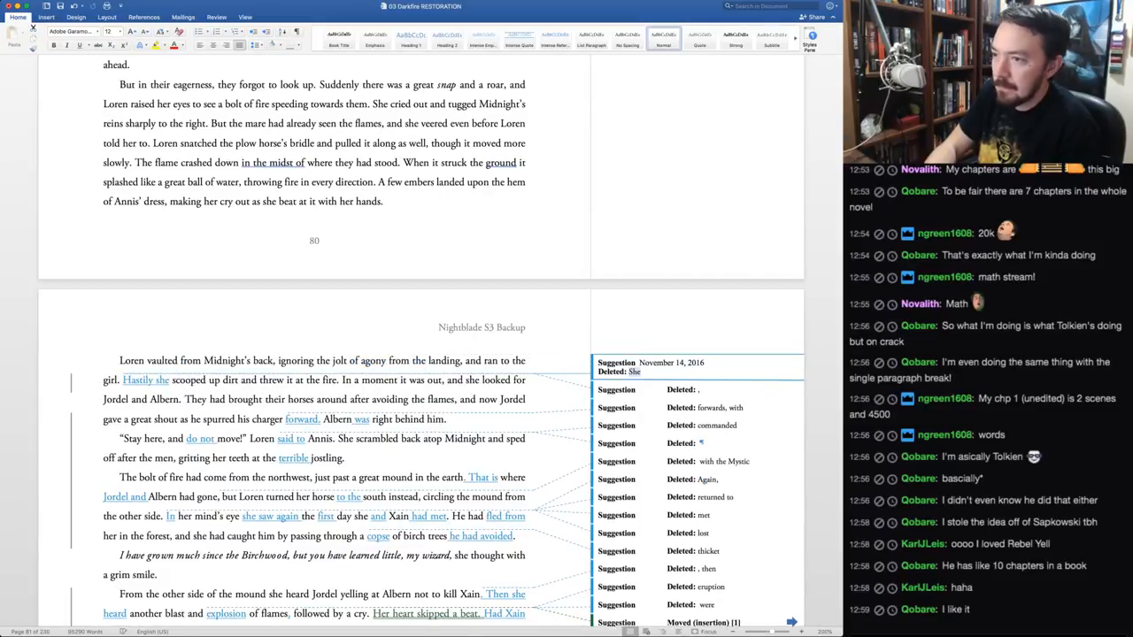
Accept "Hastily she" in place of "She" and the deletion of the comma after "In a moment."
key("super+shift+a")
key("super+shift+a")
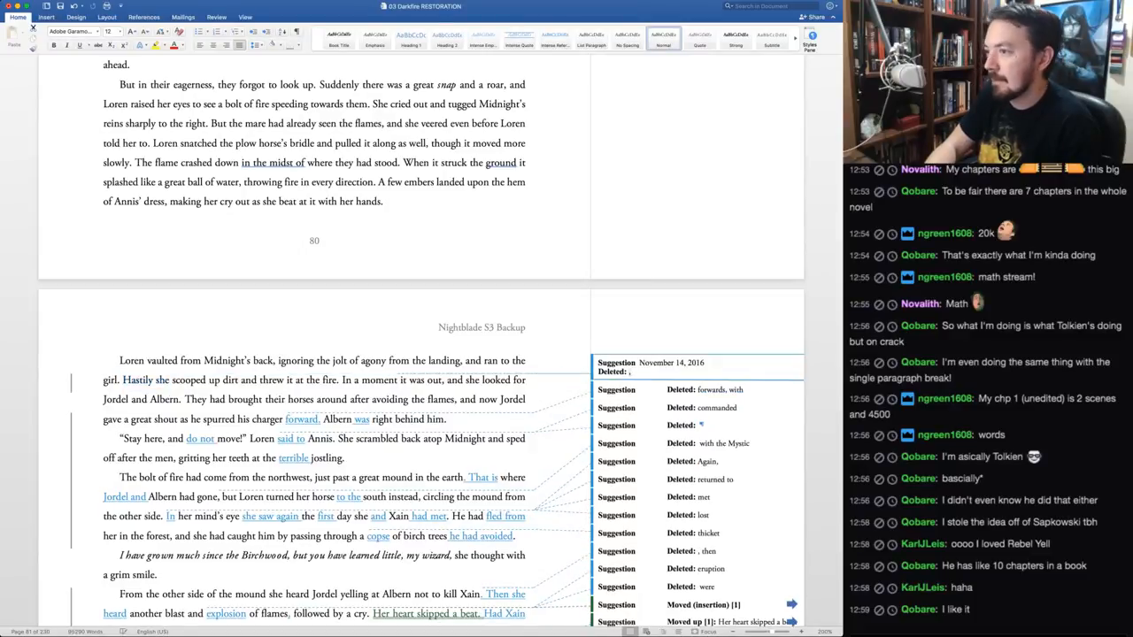
key("super+shift+a")
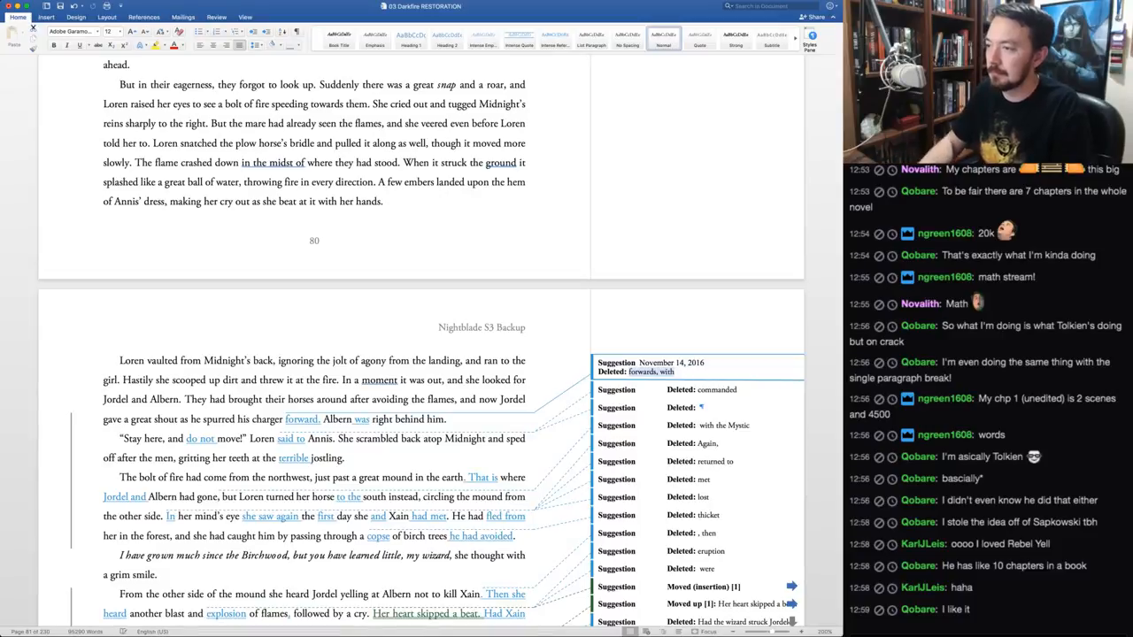
Split the sentence after "avoiding the flames" by replacing ", and now" with ". Now" before "Jordel gave."
left_click_drag(455, 400, 485, 400)
type(". N")
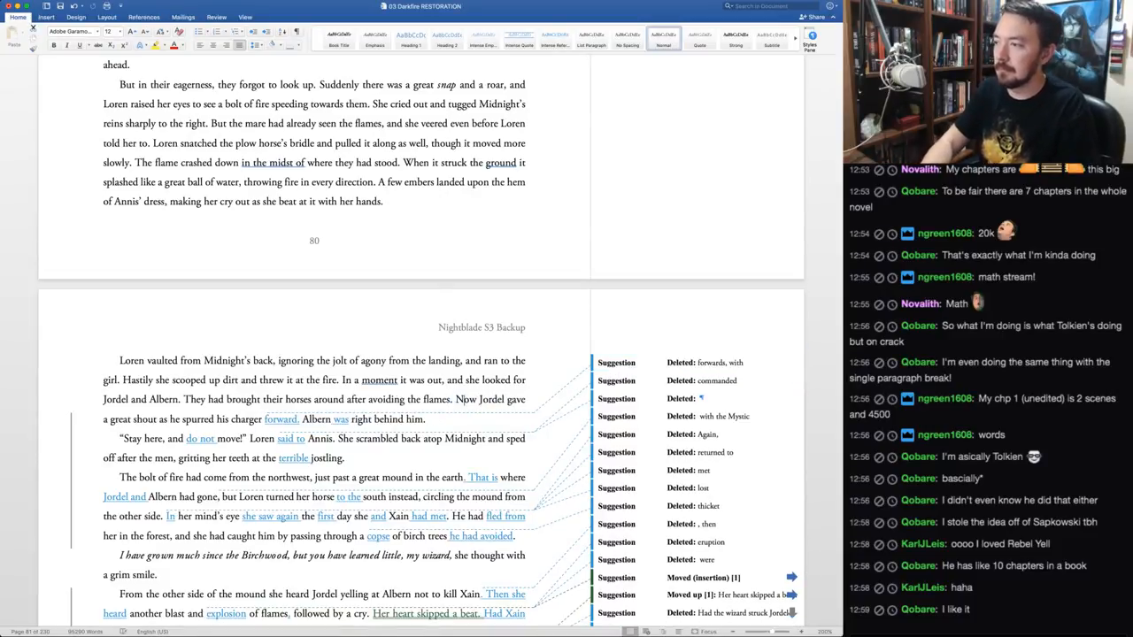
key("super+alt+n")
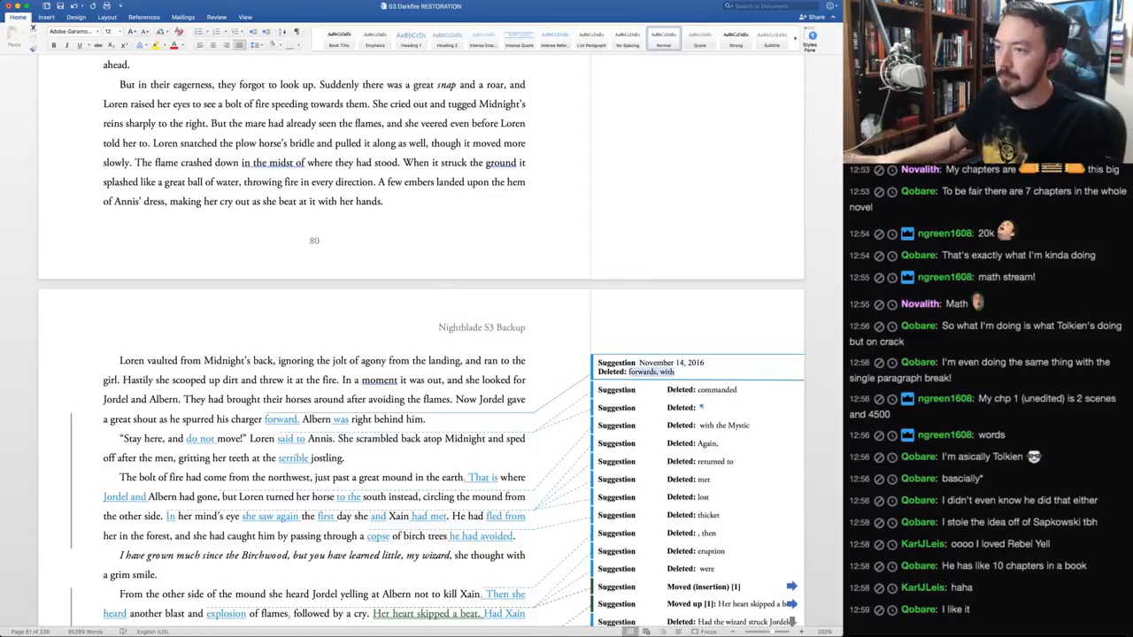
Reject "forward." to restore "forwards, with," and replace ", with" with a period so the sentence ends at "forwards."
key("super+alt+r")
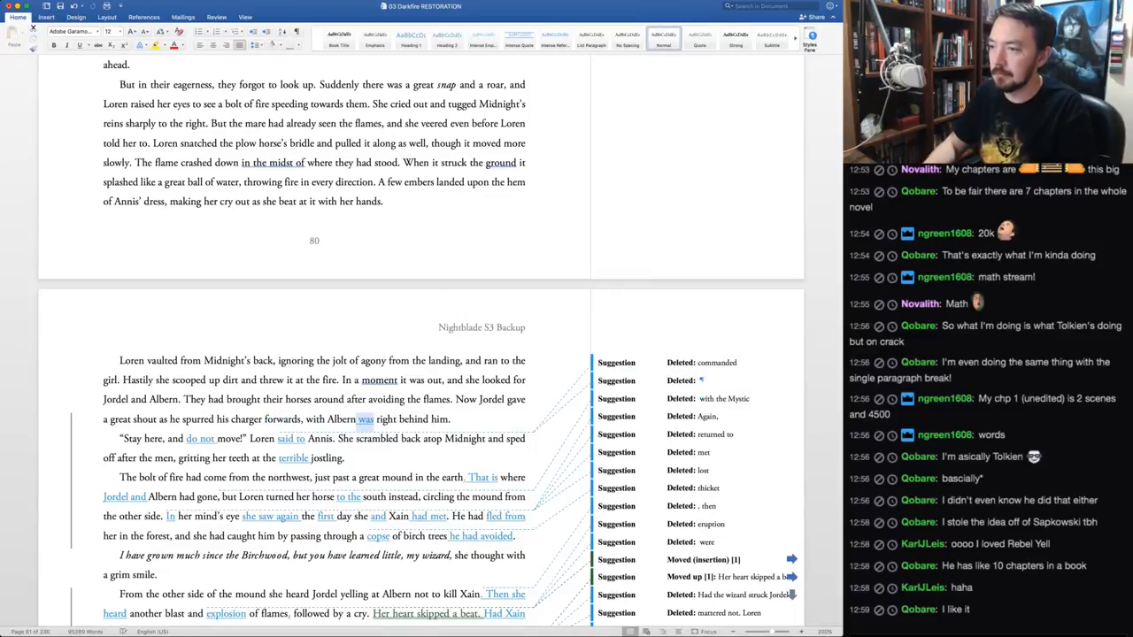
key("Left")
key("alt+Left")
key("alt+Left")
key("alt+Left")
key("shift+alt+Right")
key("shift+alt+Right")
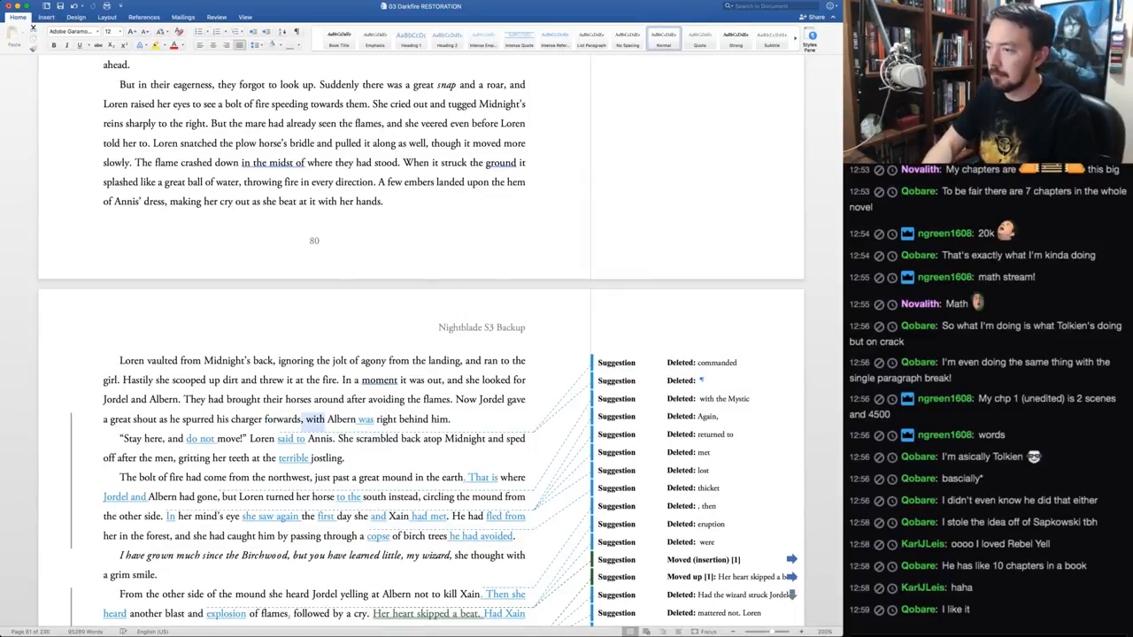
type(".")
Replace the suggested "was" with "followed" in the sentence "Albern followed right behind him."
key("super+alt+n")
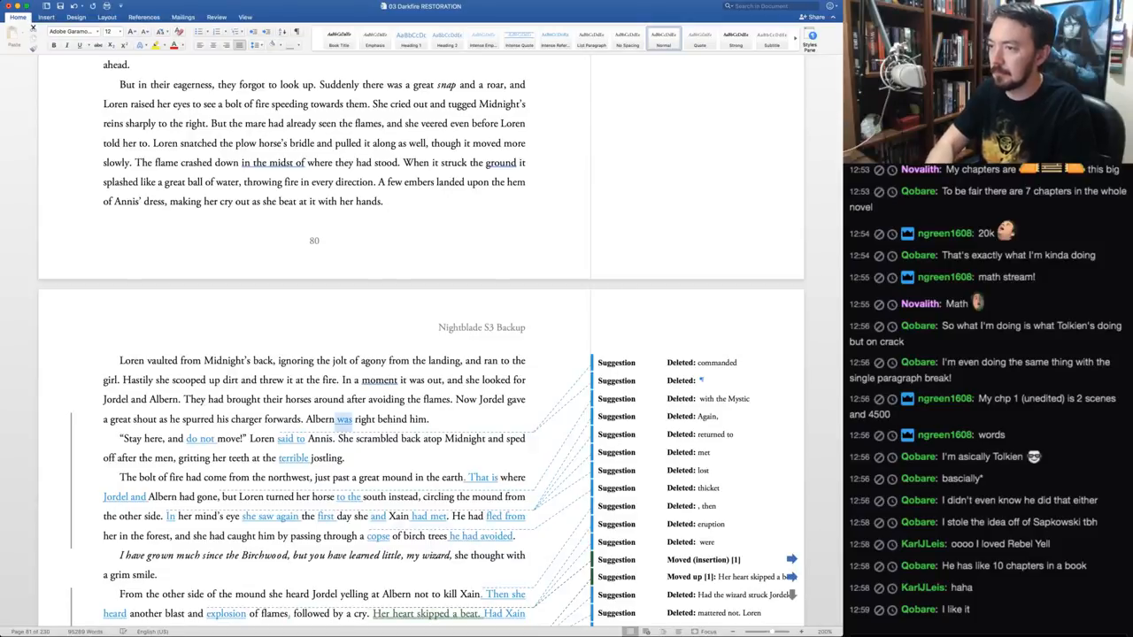
type("followed")
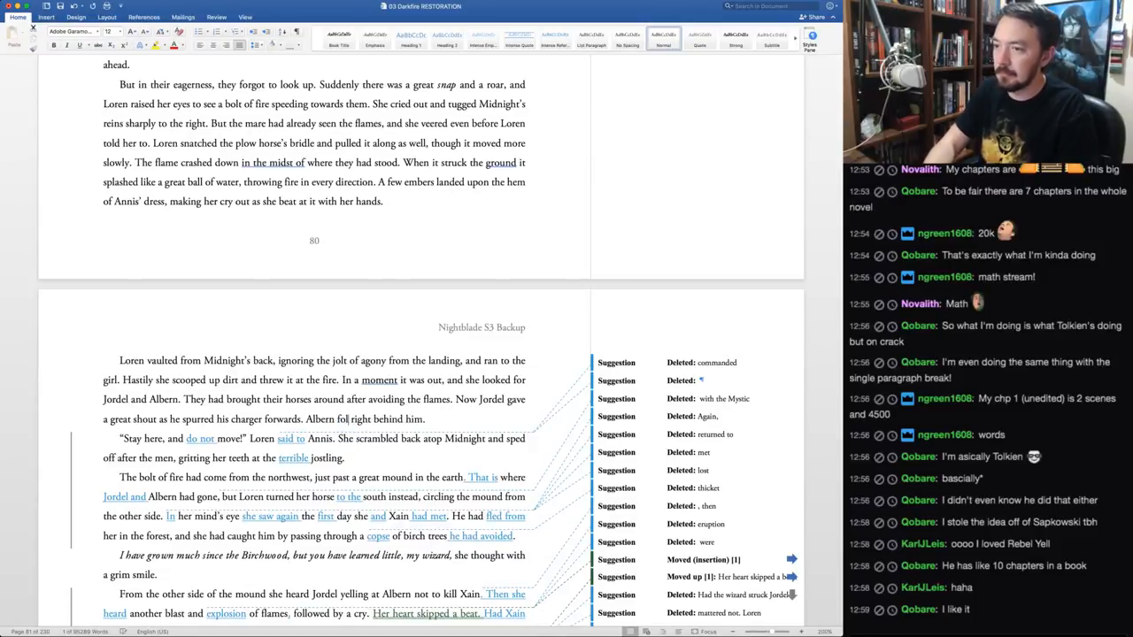
key("super+alt+n")
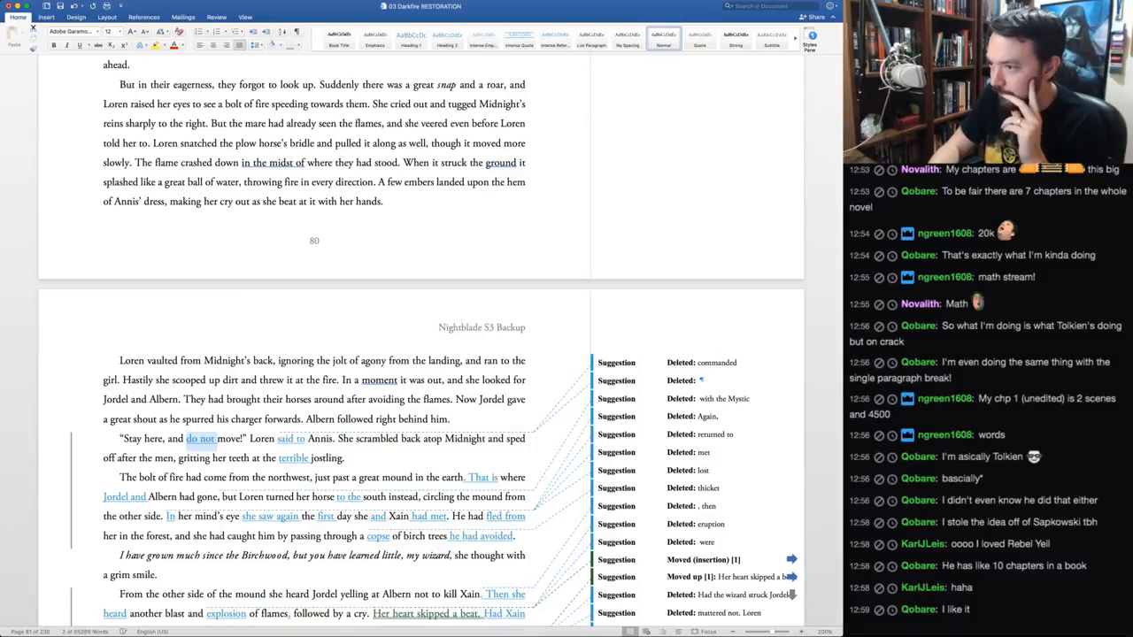
Accept "do not," "said to" in place of "commanded," the deleted paragraph mark, and the inserted word "terrible."
key("super+alt+n")
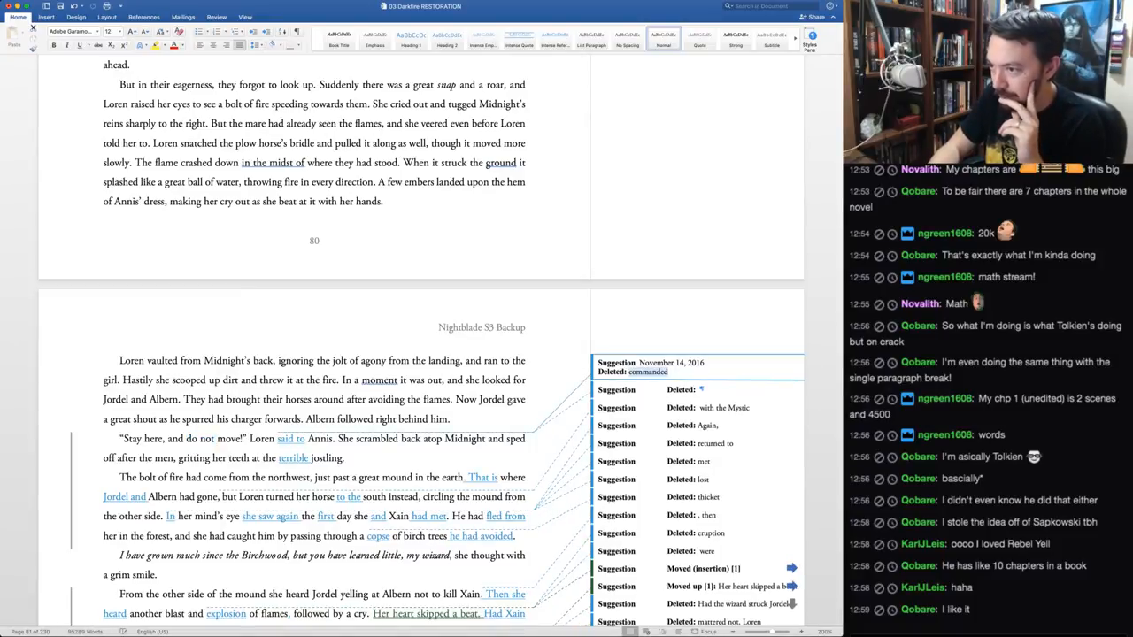
key("super+alt+n")
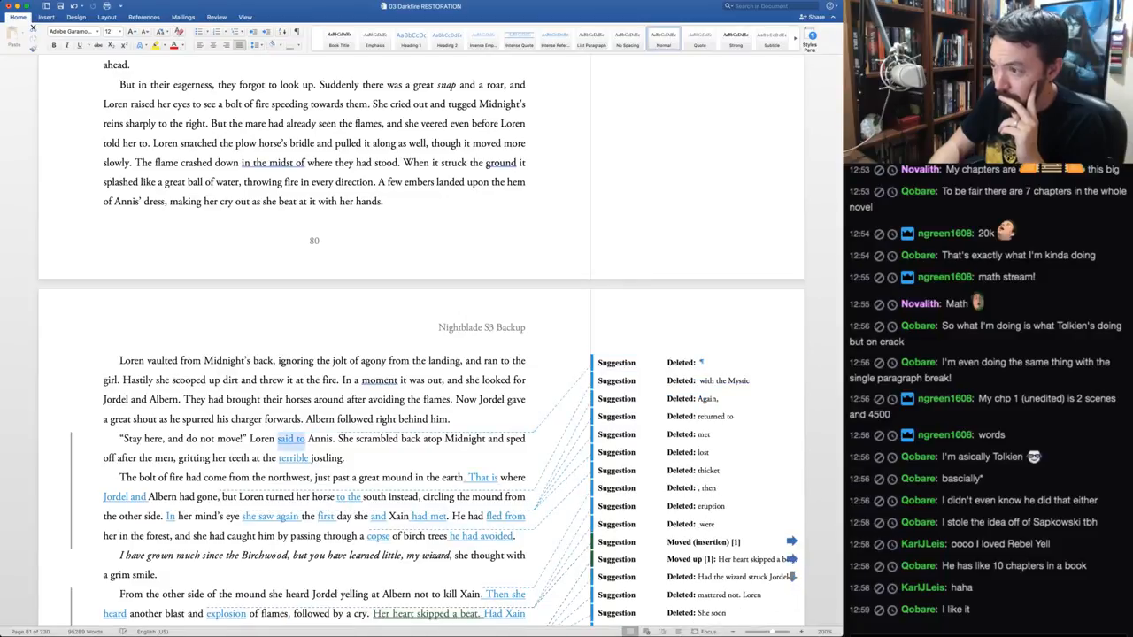
key("super+alt+n")
key("super+alt+n")
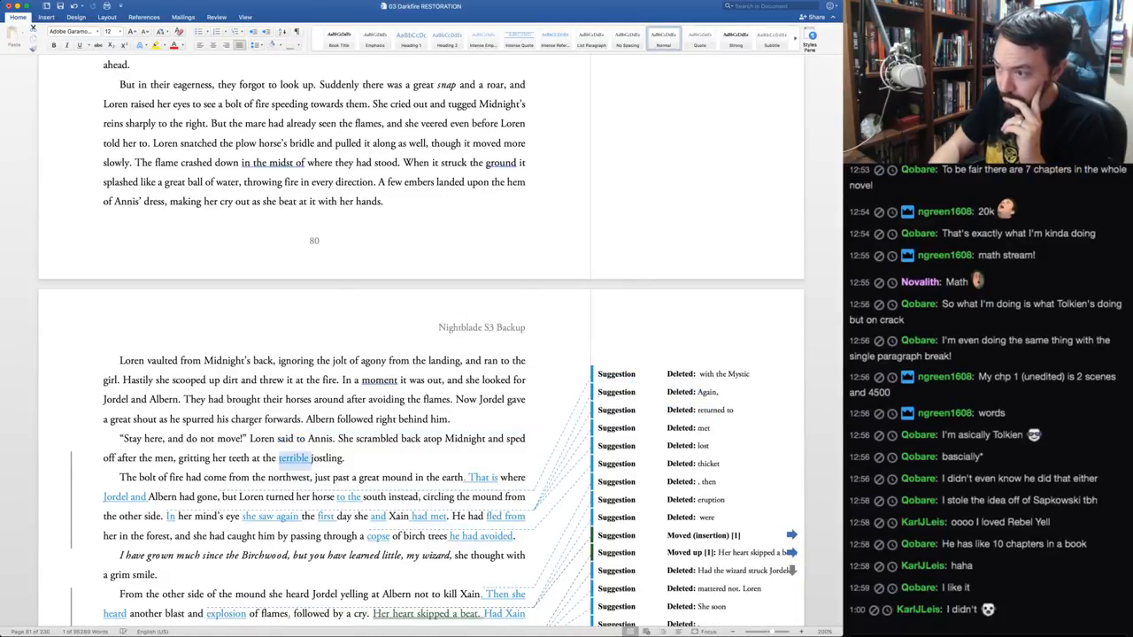
key("super+alt+n")
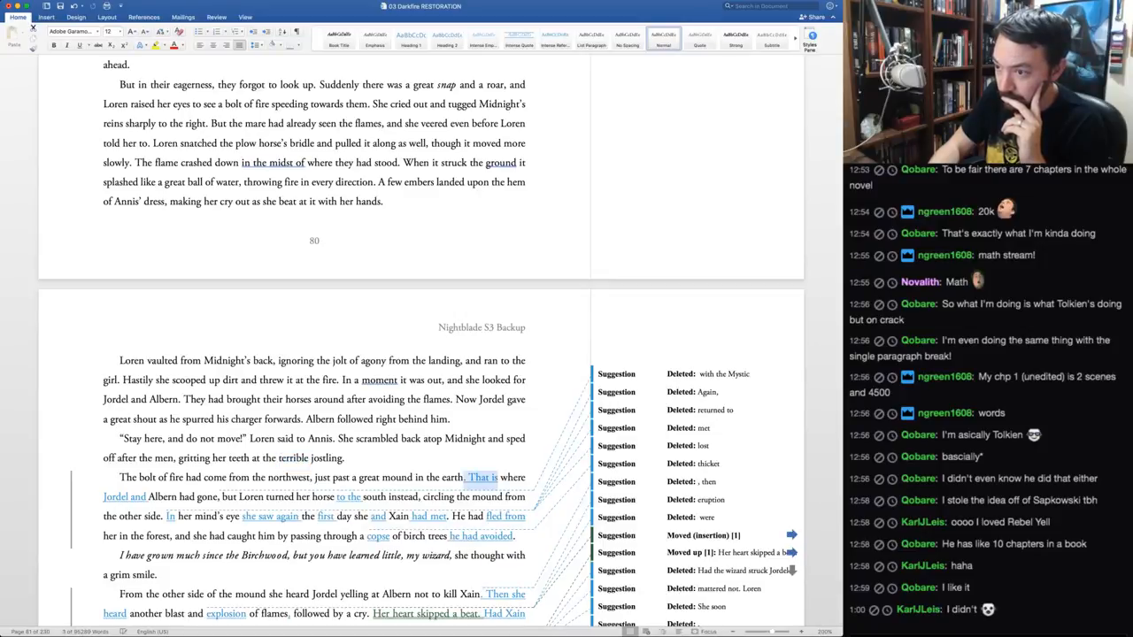
Accept ". That is" and "Jordel and," and replace ", but" after "Albern had gone" with a period
key("super+alt+n")
key("super+alt+n")
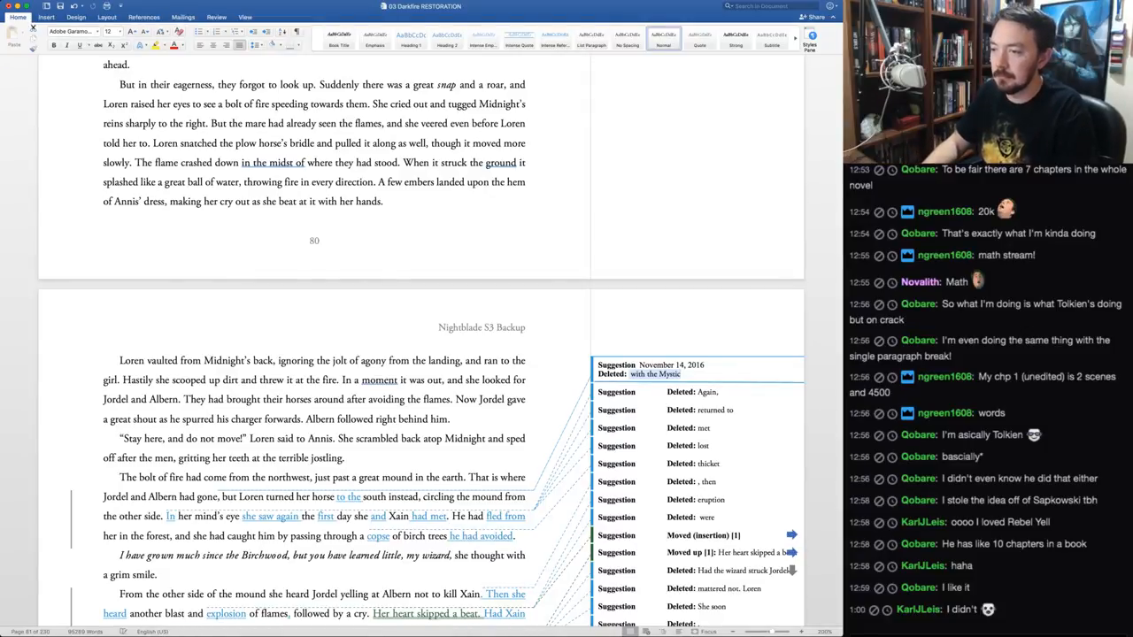
key("Right")
key("shift+alt+Right")
key("shift+alt+Right")
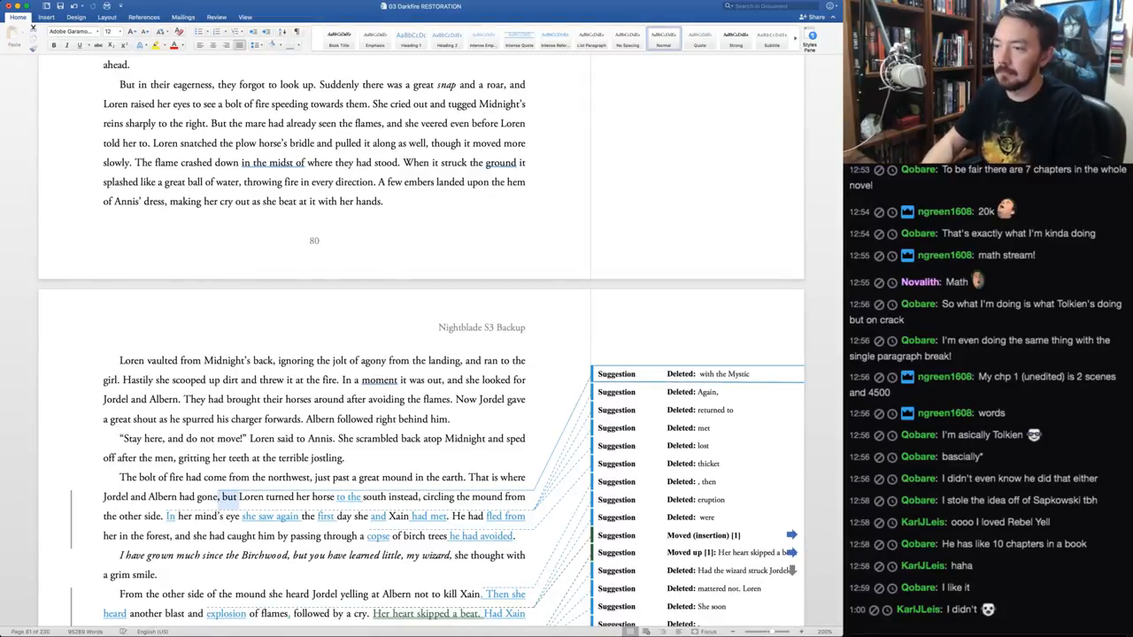
type(".")
Accept the deletion of "with the Mystic" and reject the inserted "to the" before "south instead."
key("super+shift+a")
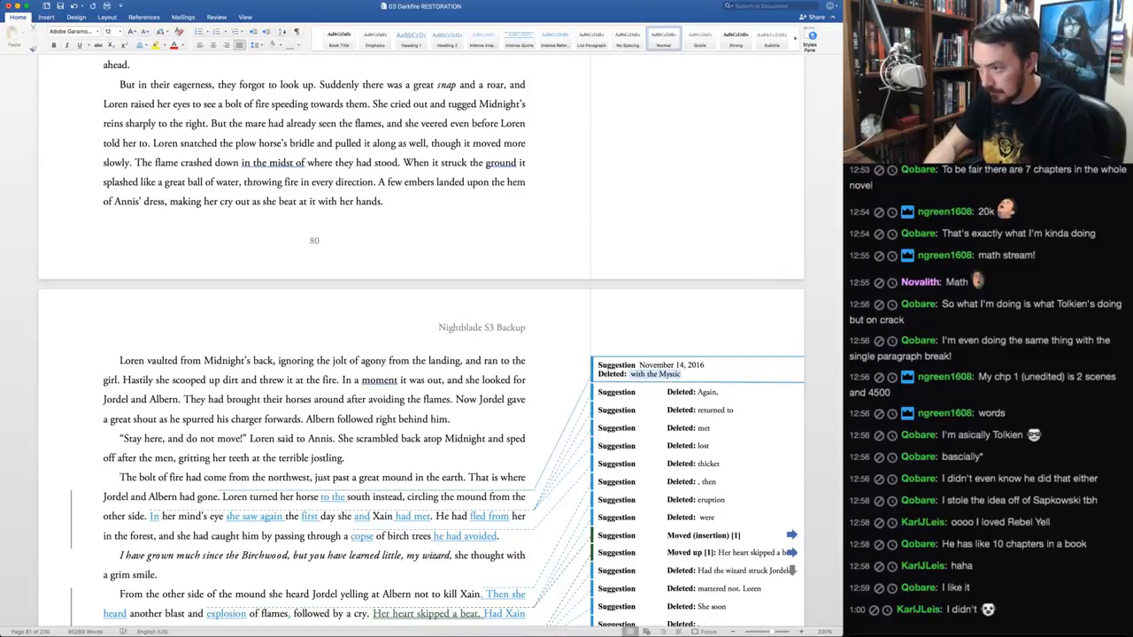
key("super+shift+a")
key("super+shift+r")
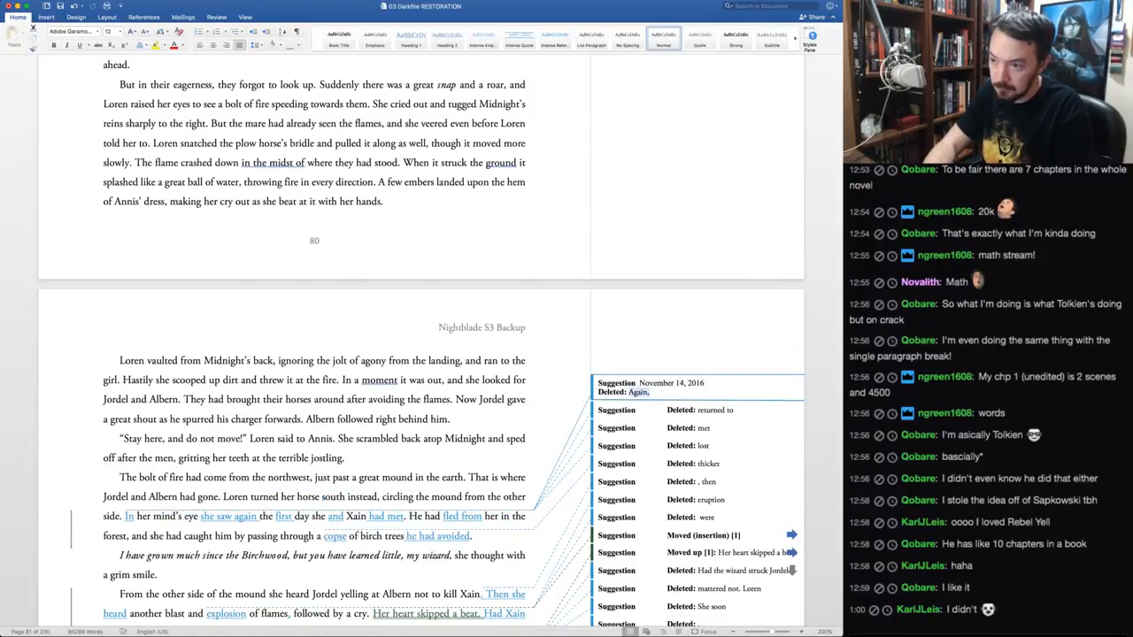
Accept "In" in place of "Again," and "she saw again" in place of "returned to" in the sentence about her mind's eye
key("super+shift+a")
key("super+shift+a")
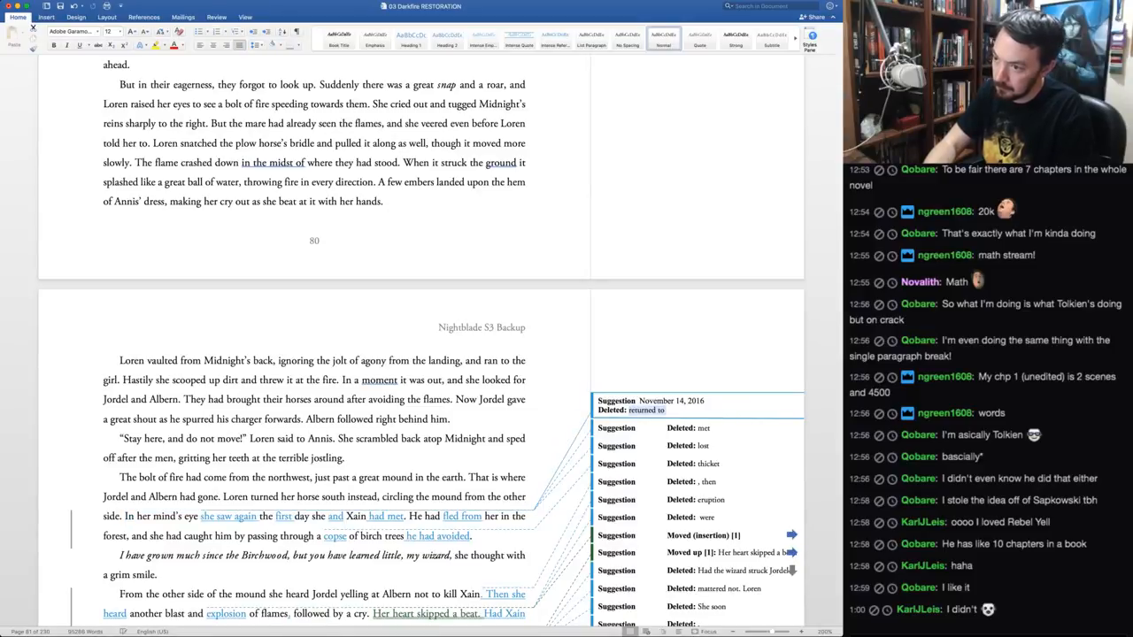
key("super+shift+a")
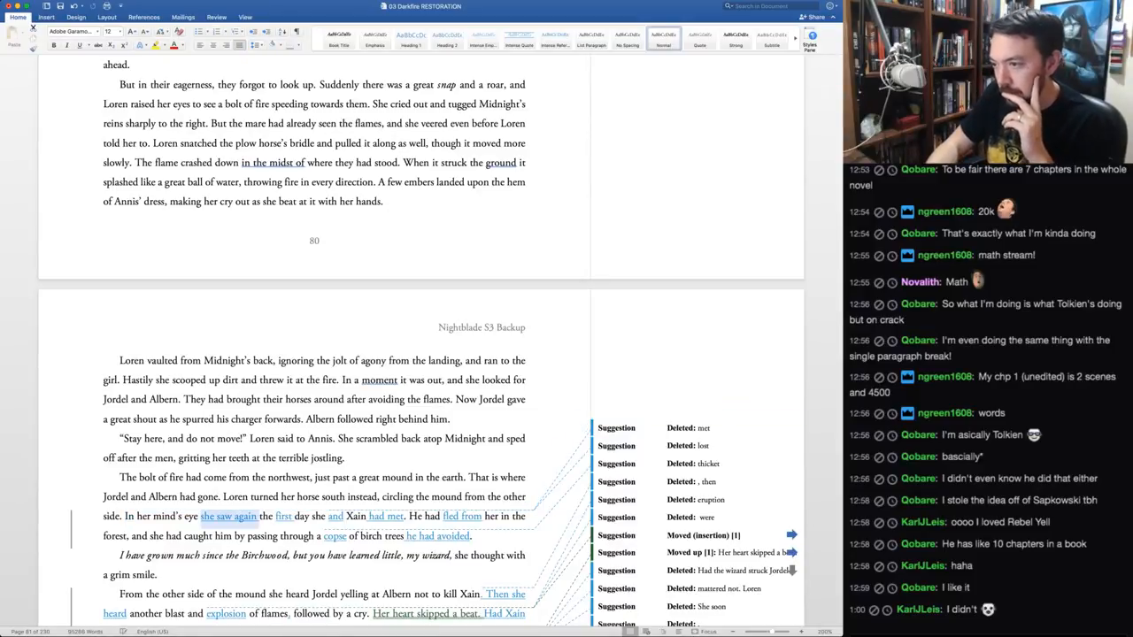
key("super+shift+a")
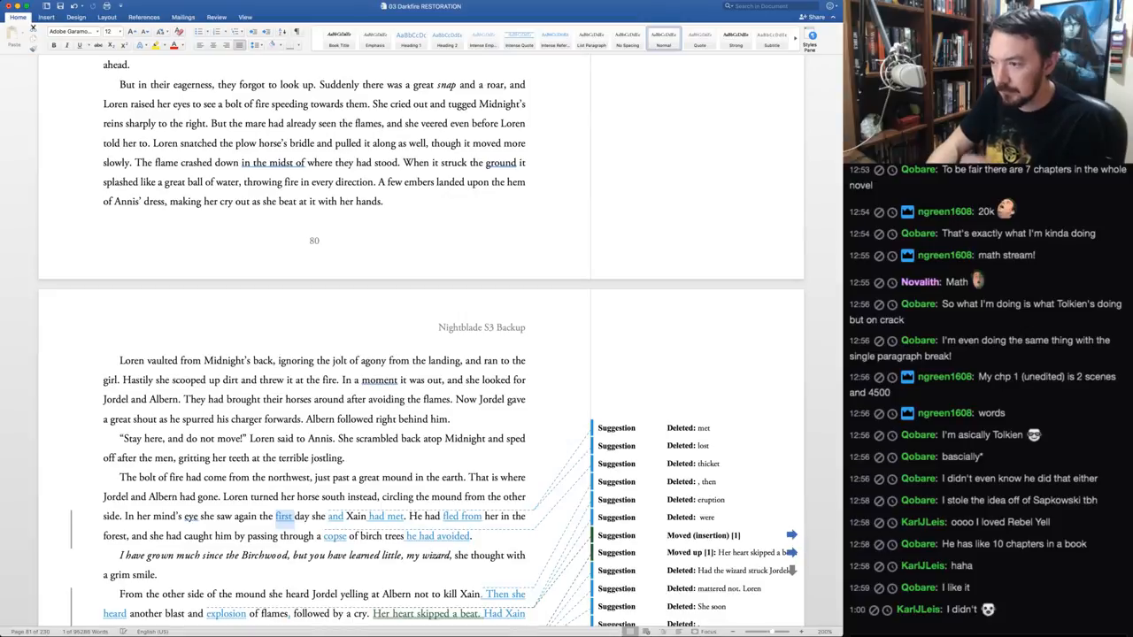
Reject the inserted word "first" and accept "and" and "had met" in place of "met" around Xain's name
left_click(699, 429)
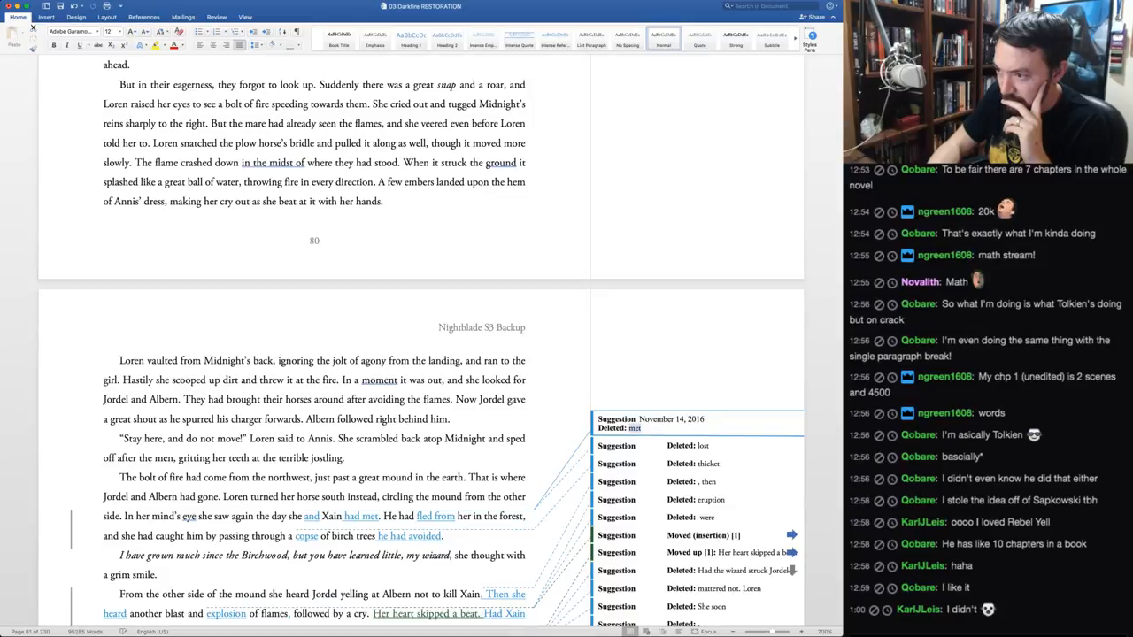
key("super+shift+a")
key("super+shift+a")
key("super+shift+a")
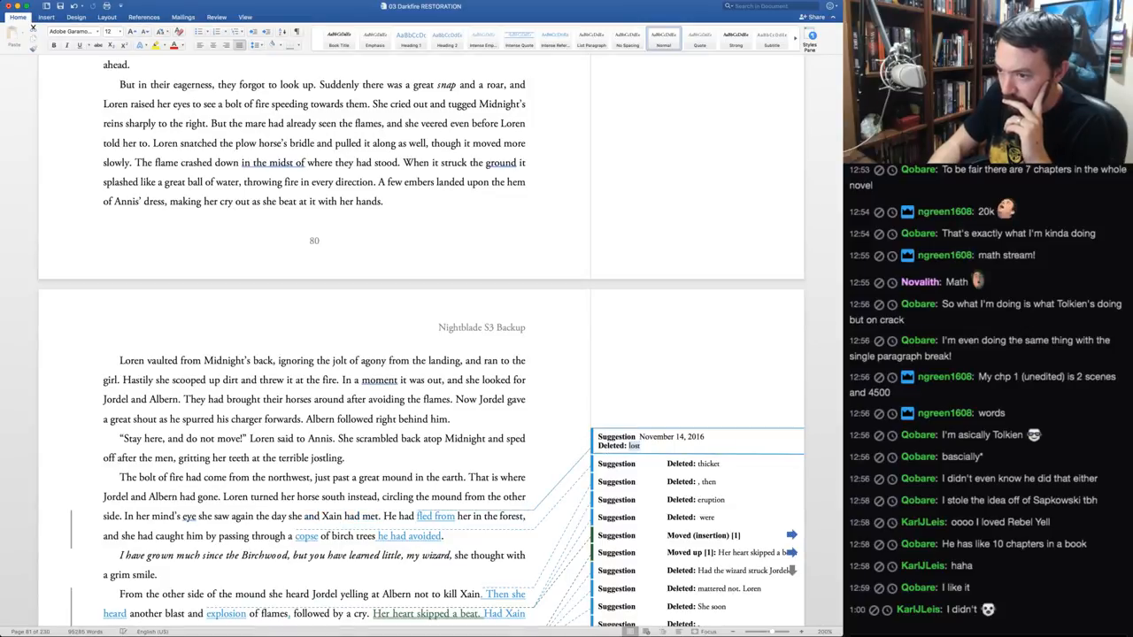
Accept "fled from" in place of "lost," "copse" in place of "thicket," and the added "he had avoided" after "birch trees."
key("super+shift+a")
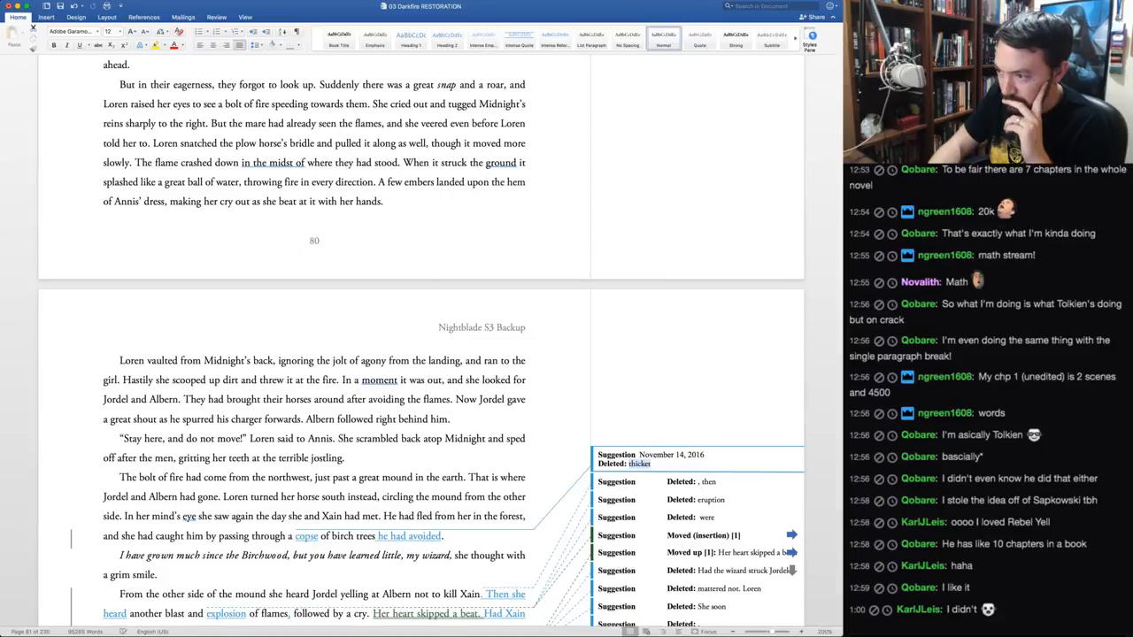
key("super+shift+a")
key("super+shift+a")
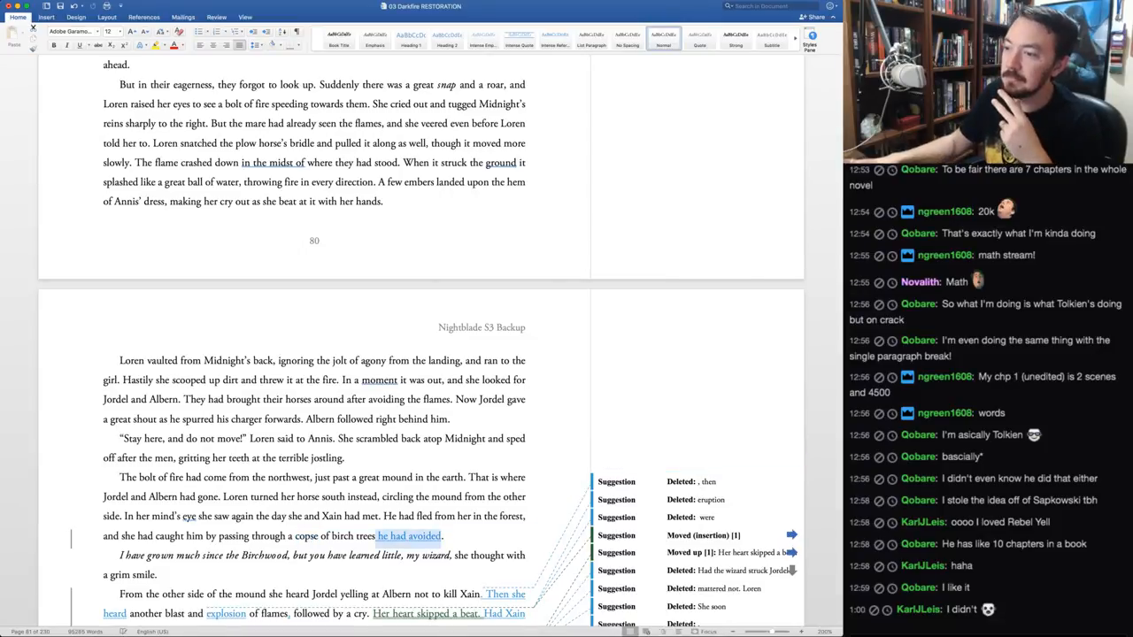
key("super+shift+a")
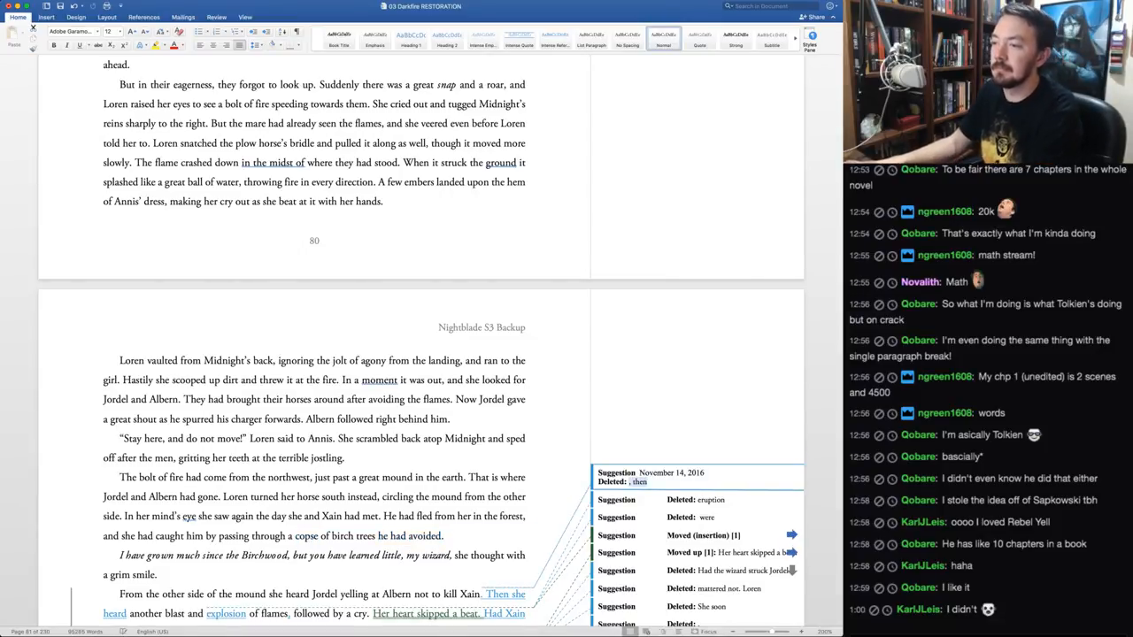
Accept ". Then she heard" in place of ", then" after "not to kill Xain" and reject "explosion" so that "eruption" stays
scroll(421, 341, "down", 3)
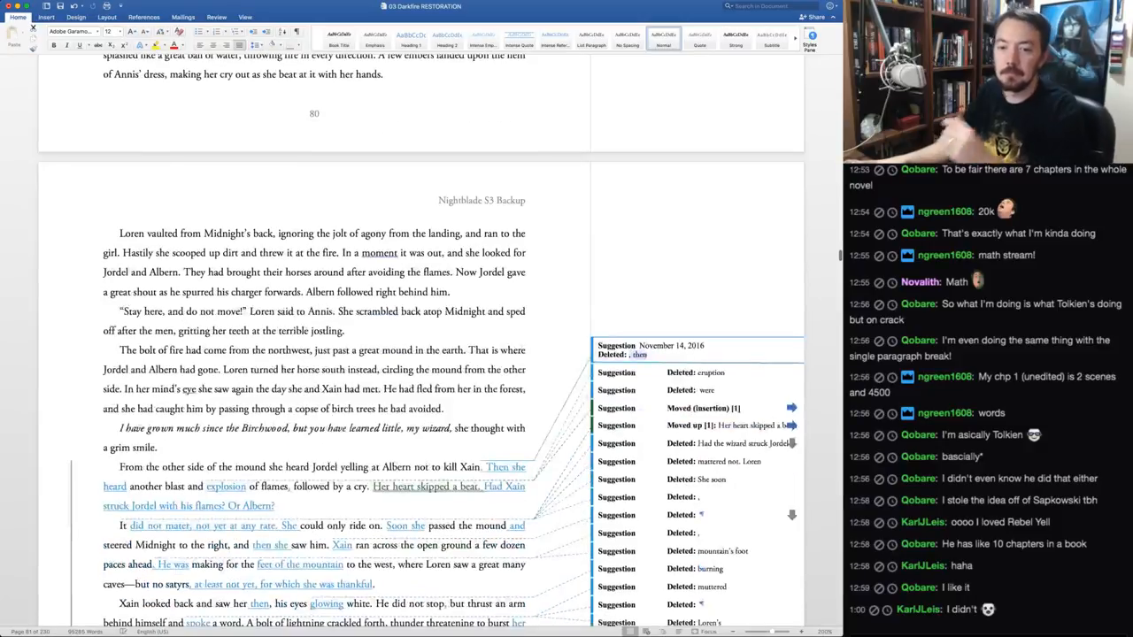
scroll(422, 341, "down", 1)
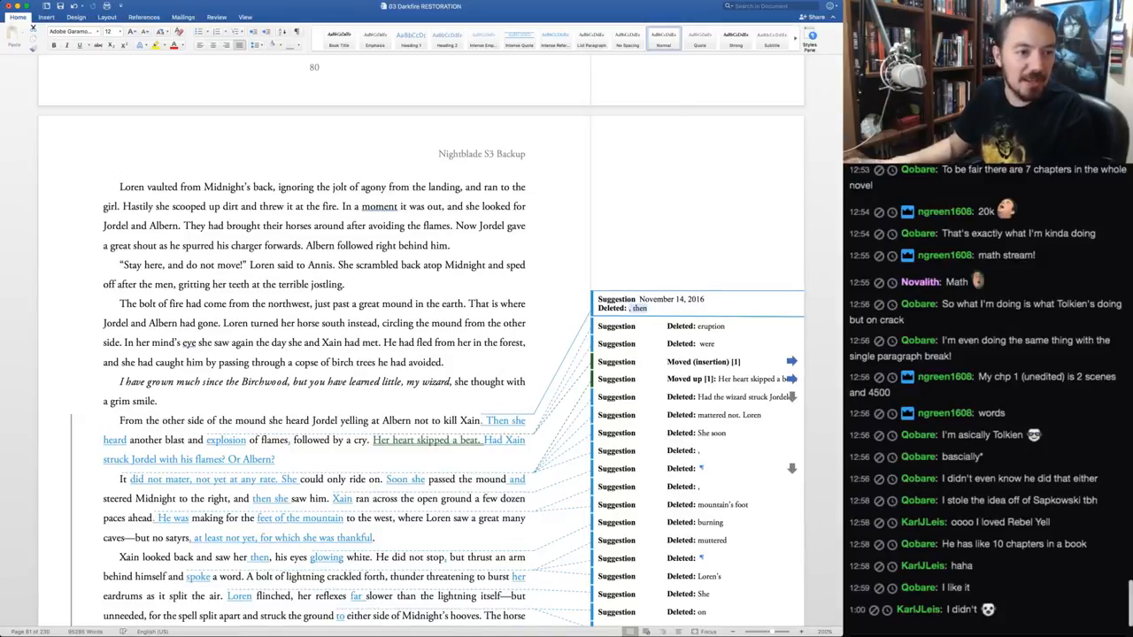
key("super+Tab")
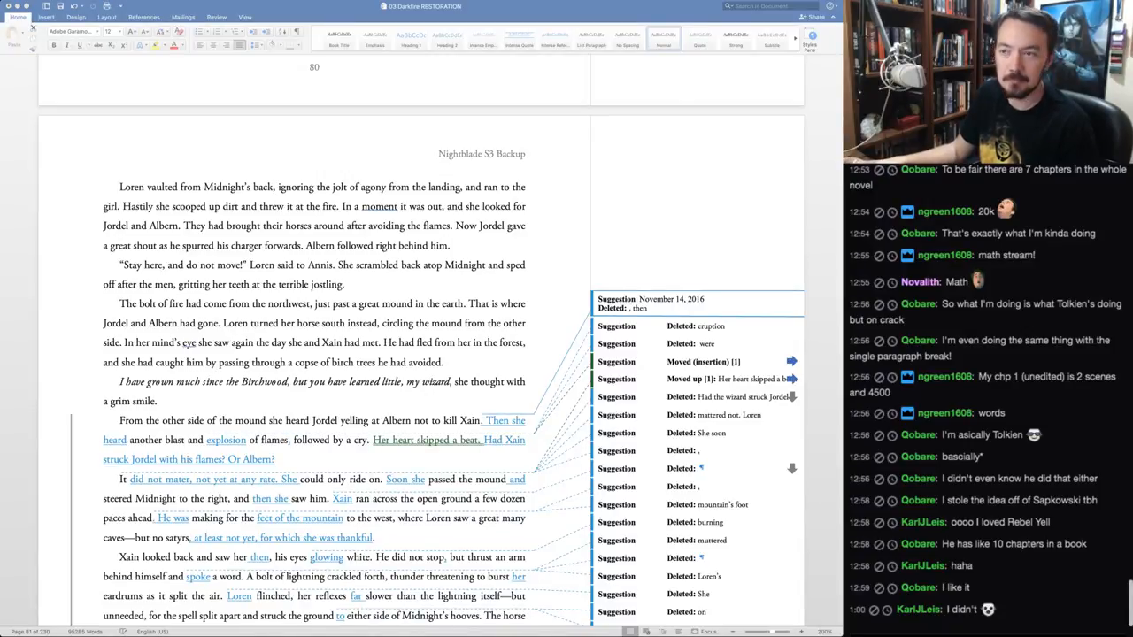
left_click(272, 323)
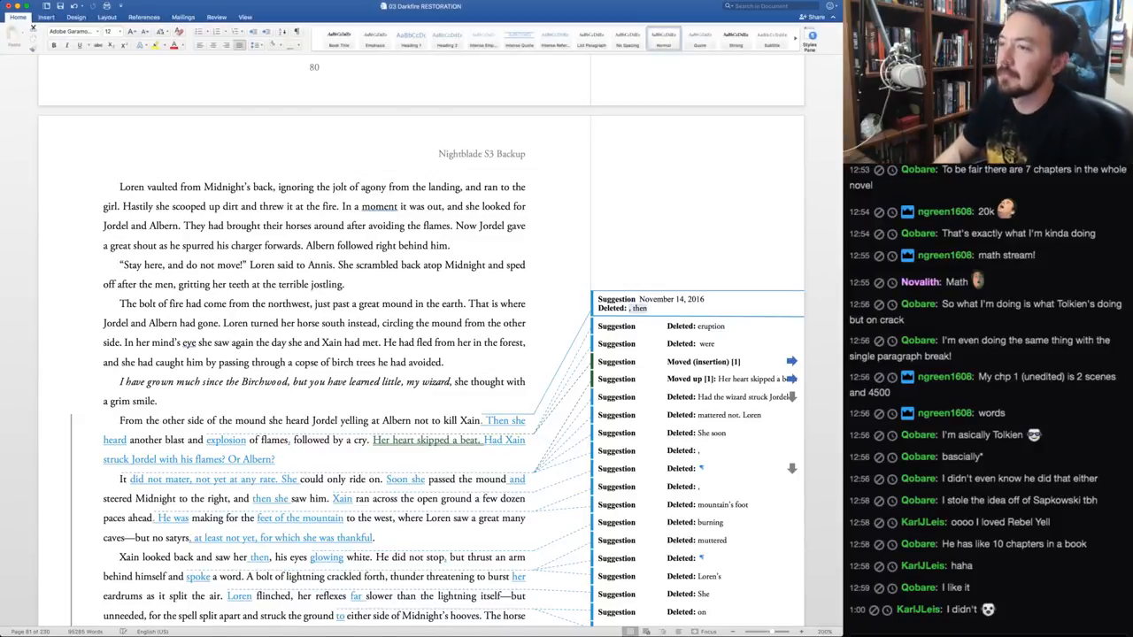
left_click(272, 323)
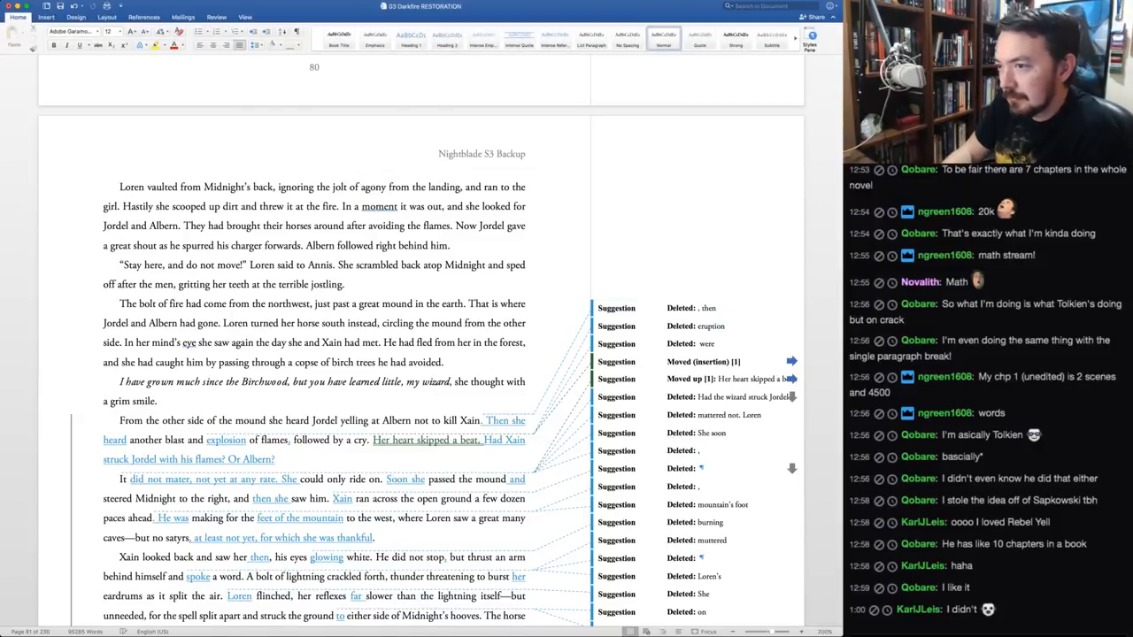
left_click(690, 308)
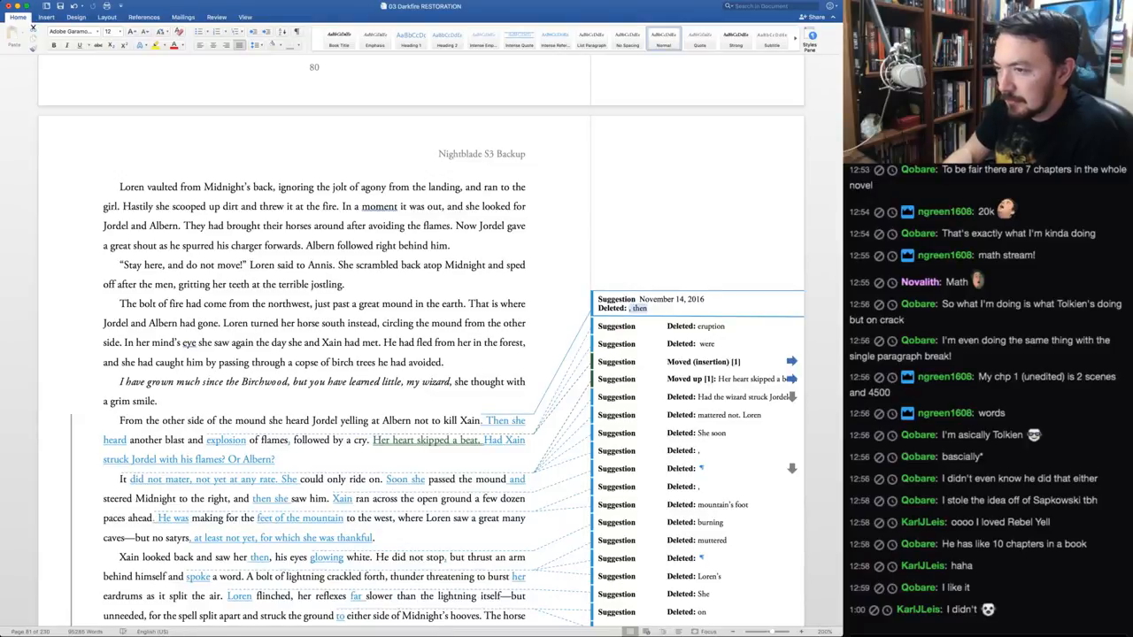
key("super+shift+a")
key("super+shift+a")
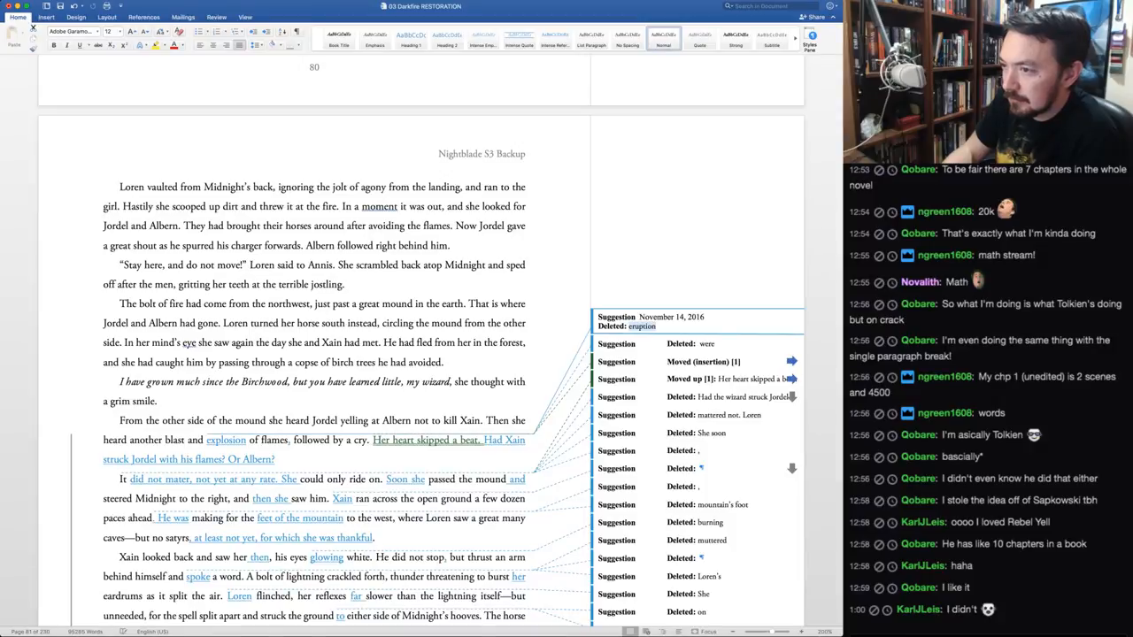
key("super+shift+r")
key("super+shift+r")
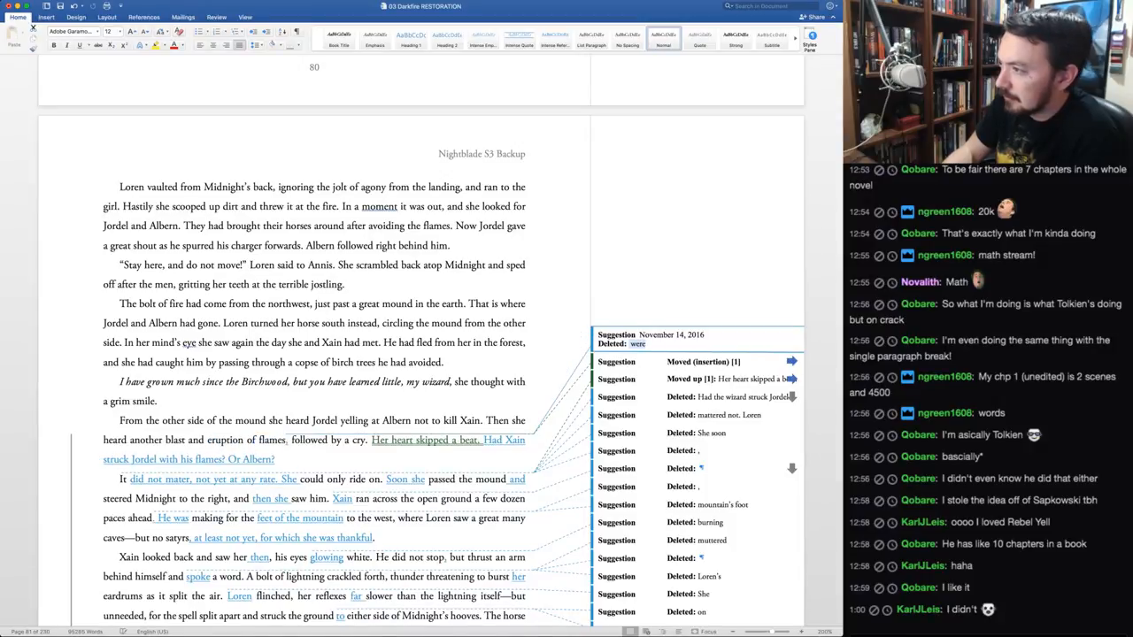
Accept the deletion of "were," the moved sentence "Her heart skipped a beat," and "Had Xain" in place of "Had the wizard."
key("super+shift+a")
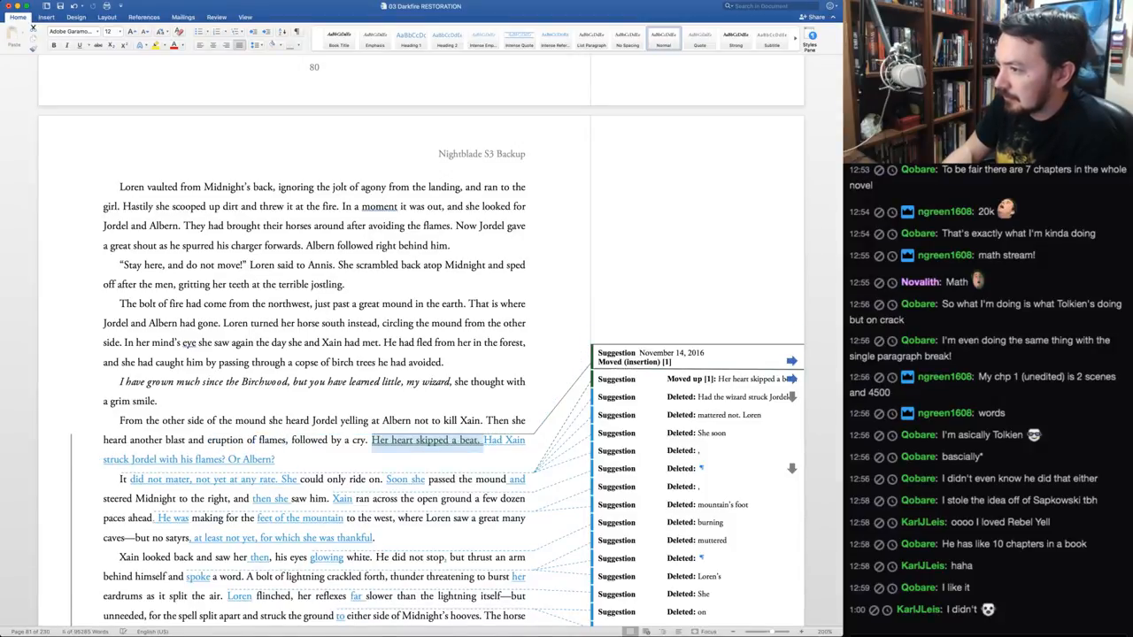
key("super+shift+a")
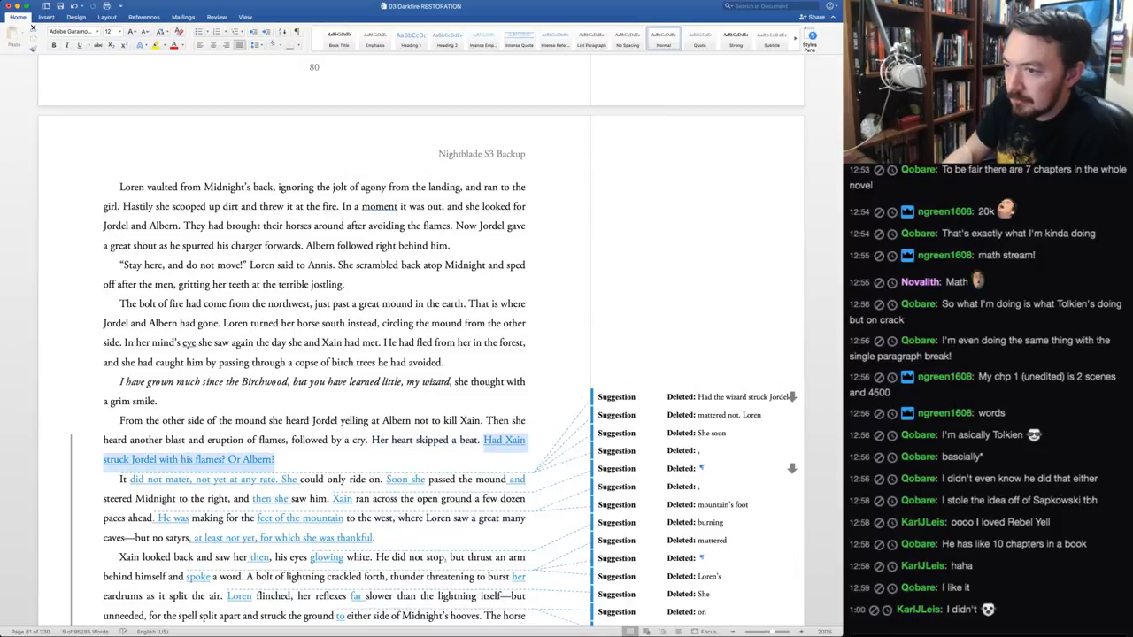
key("super+shift+a")
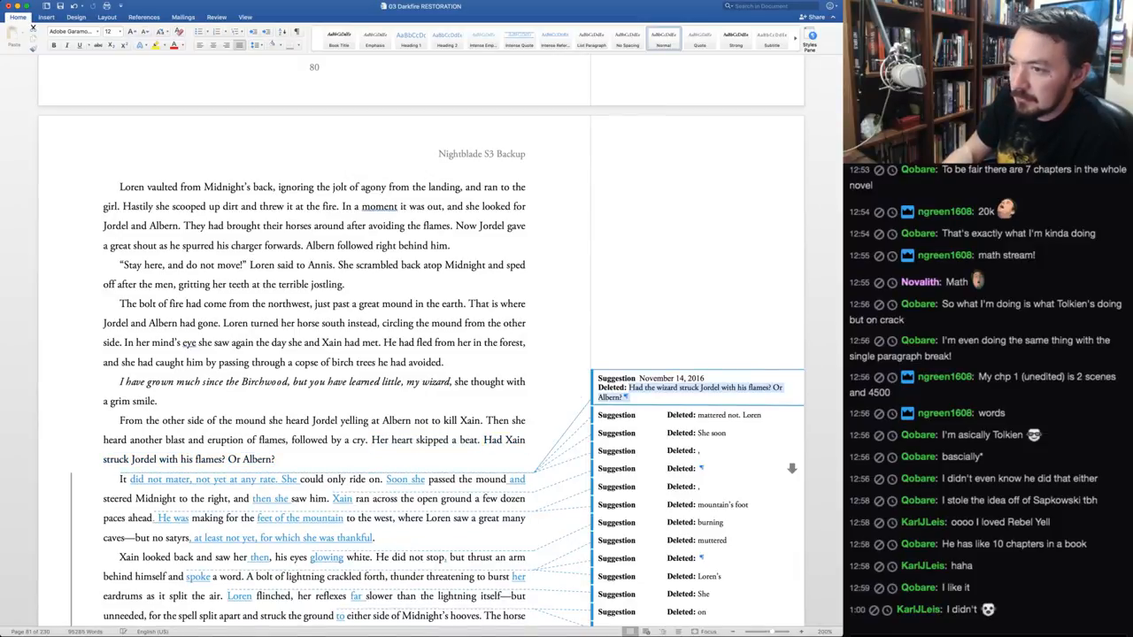
key("super+shift+a")
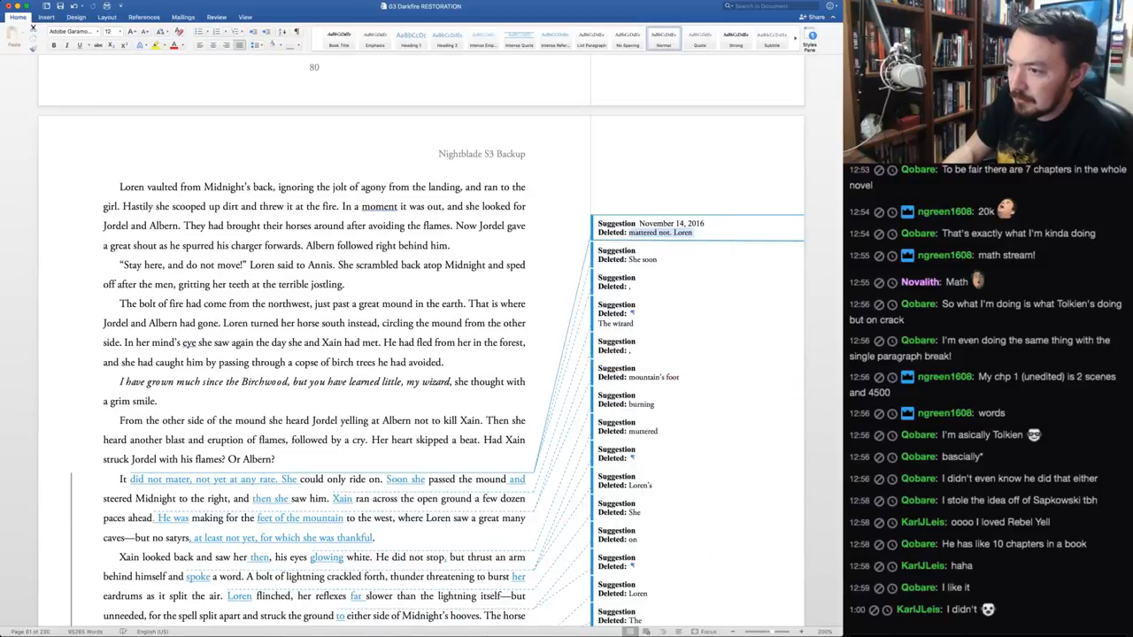
Accept the rewrite of "mattered not. Loren" and reword the paragraph's opening sentence as "It did not matter—not yet, at any rate."
key("super+shift+a")
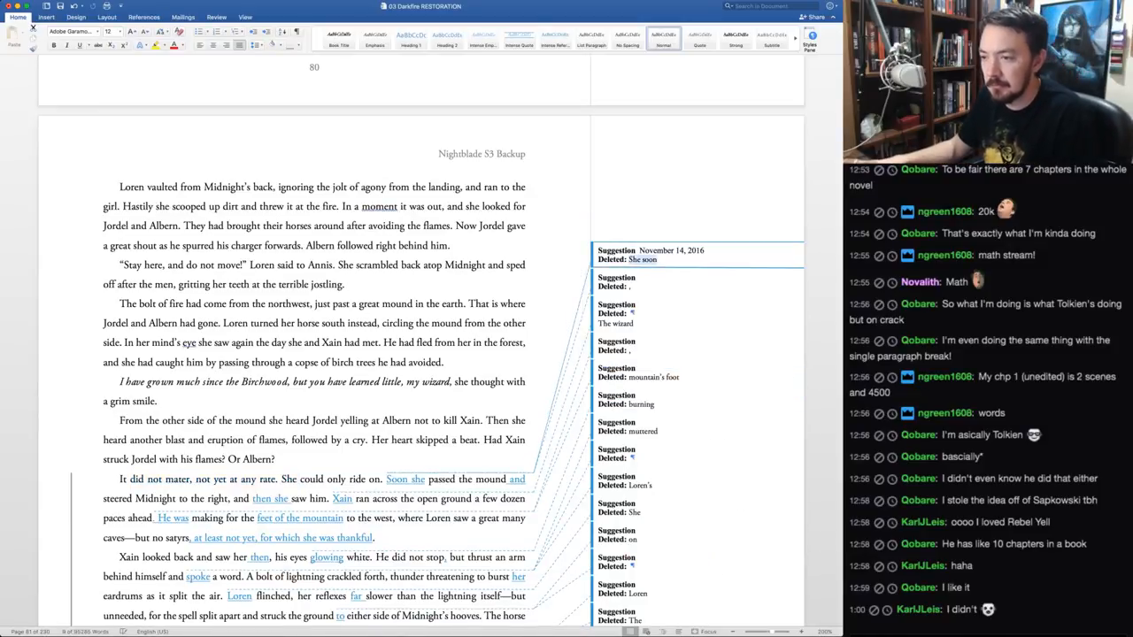
left_click(190, 480)
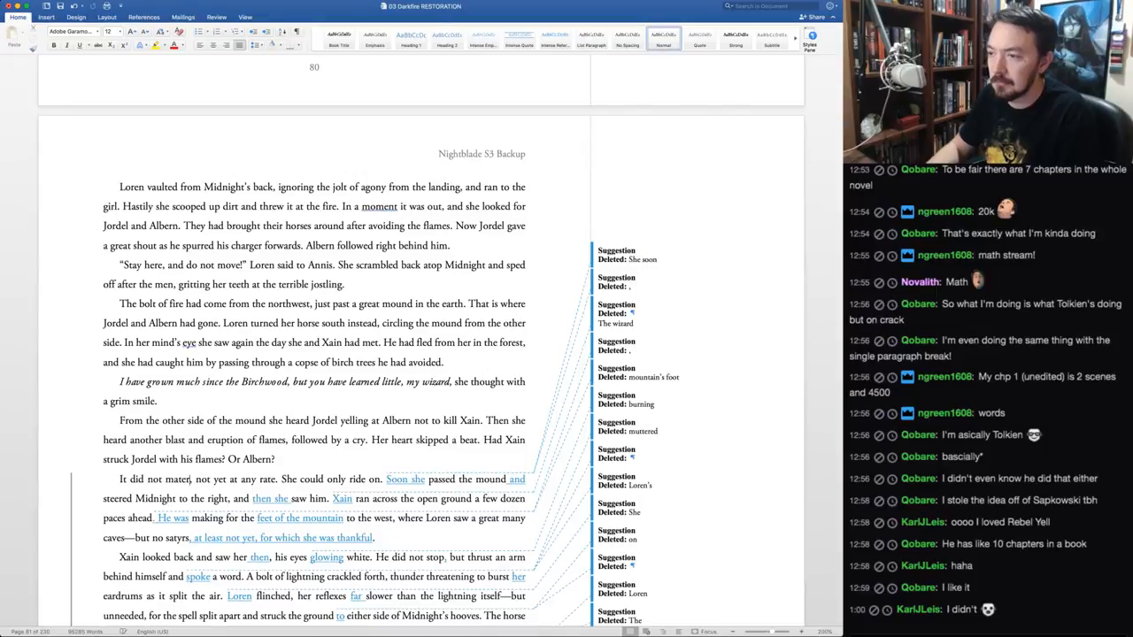
key("alt+shift+Right")
key("alt+shift+Right")
key("alt+shift+Right")
key("alt+shift+Right")
key("alt+shift+Right")
key("BackSpace")
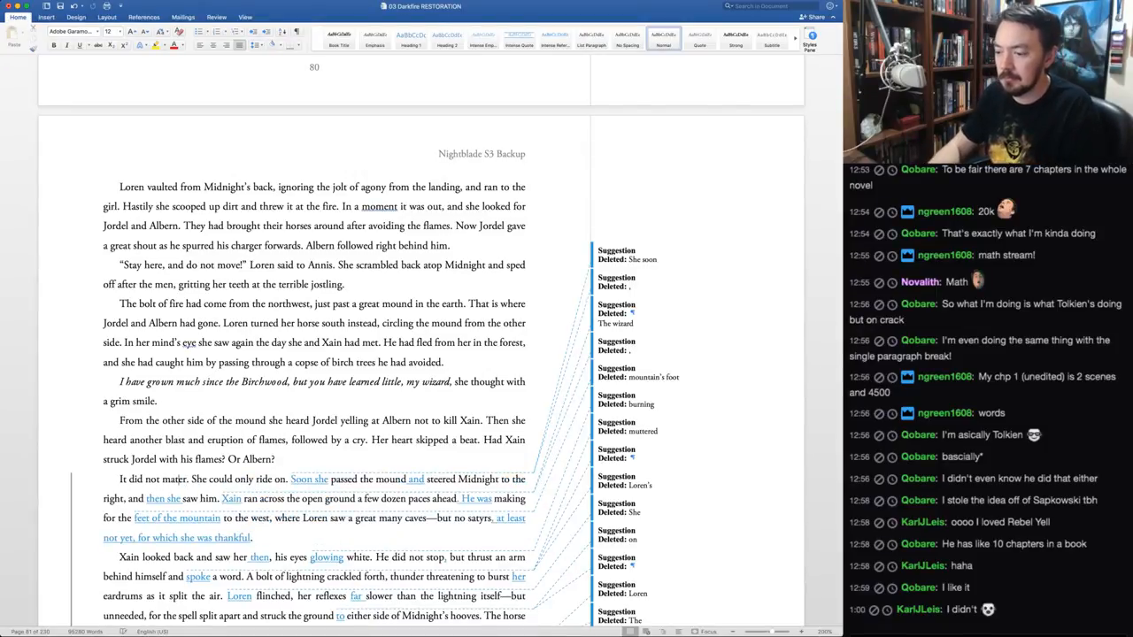
left_click(177, 479)
type("ter")
type("—not yet,")
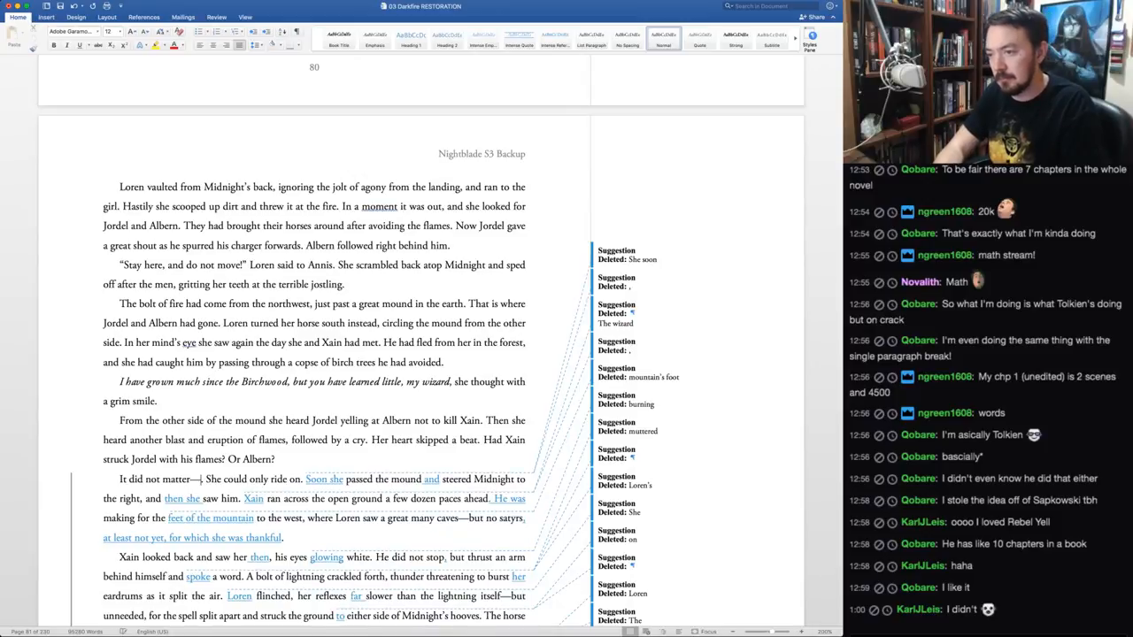
type("ny rate.")
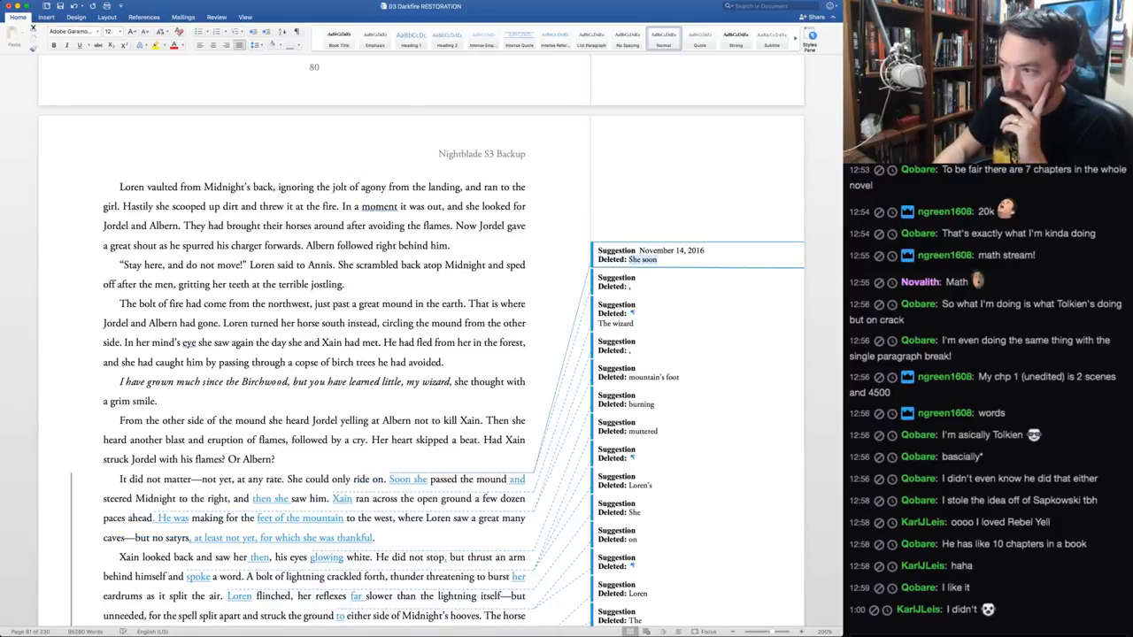
Accept "Soon she" in place of "She soon," plus "and" and "then she" in the sentence about passing the mound
key("ctrl+a")
key("ctrl+a")
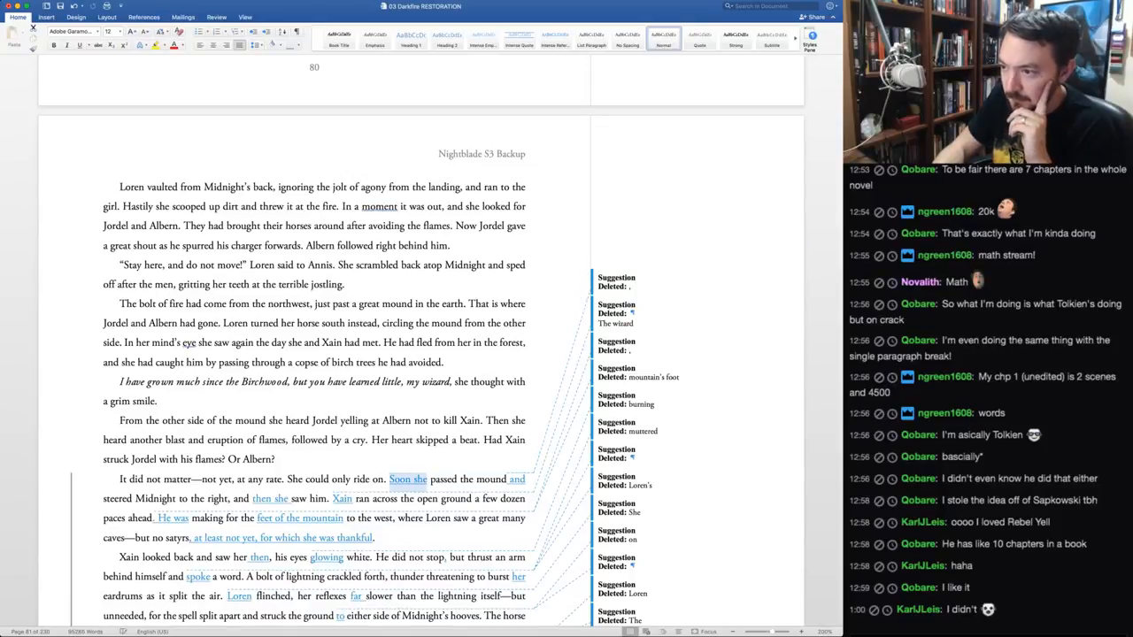
key("ctrl+a")
key("ctrl+a")
key("ctrl+a")
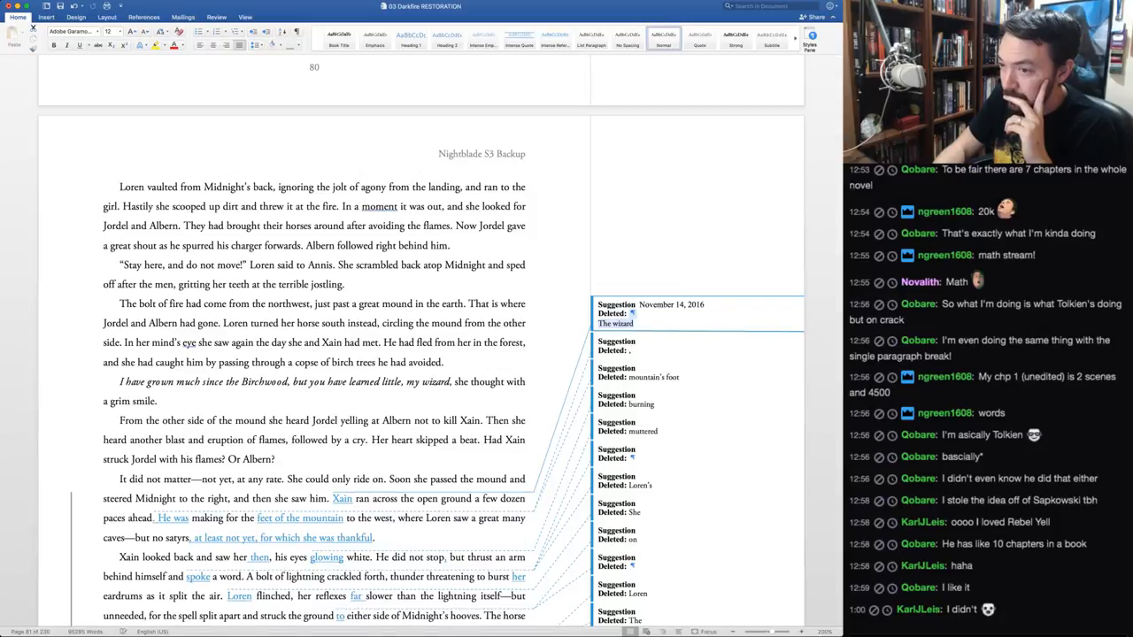
Accept the paragraph merge with "Xain" in place of "The wizard," and ". He was" in place of the comma after "ahead."
key("ctrl+a")
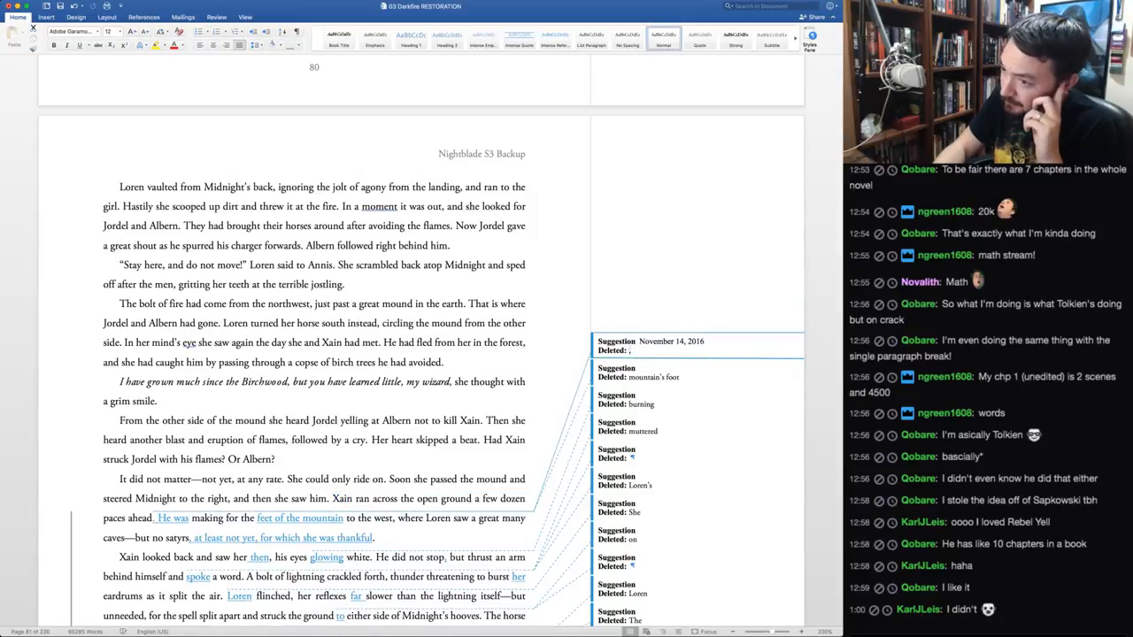
key("ctrl+a")
key("ctrl+a")
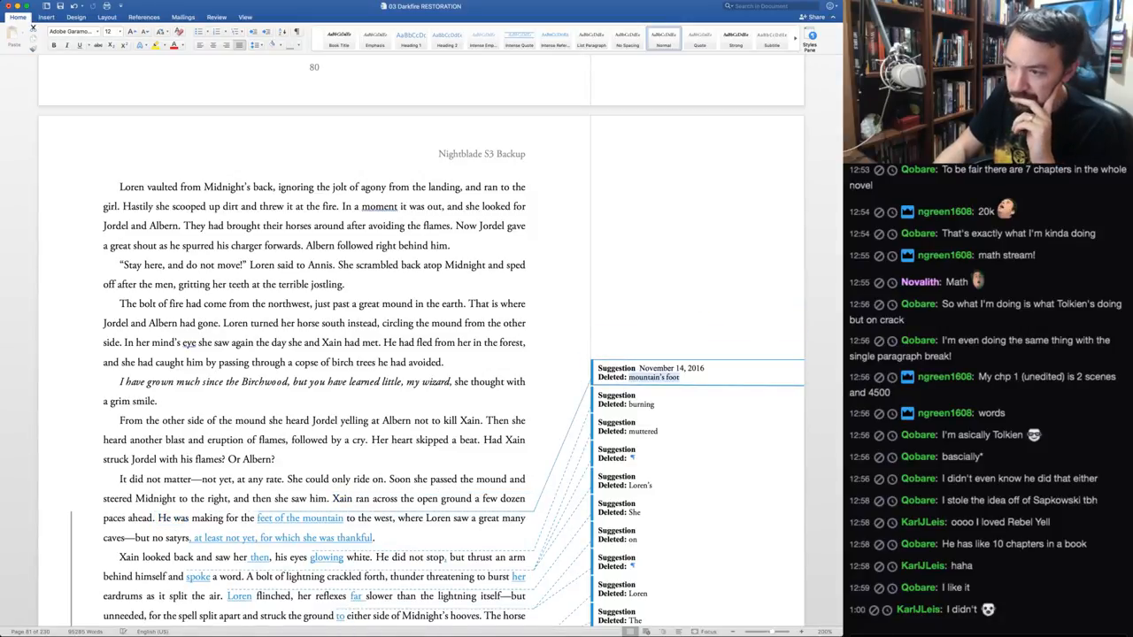
Accept "feet of the mountain" in place of "mountain's foot" and reject ", at least not yet, for which she was thankful" after "satyrs."
key("ctrl+a")
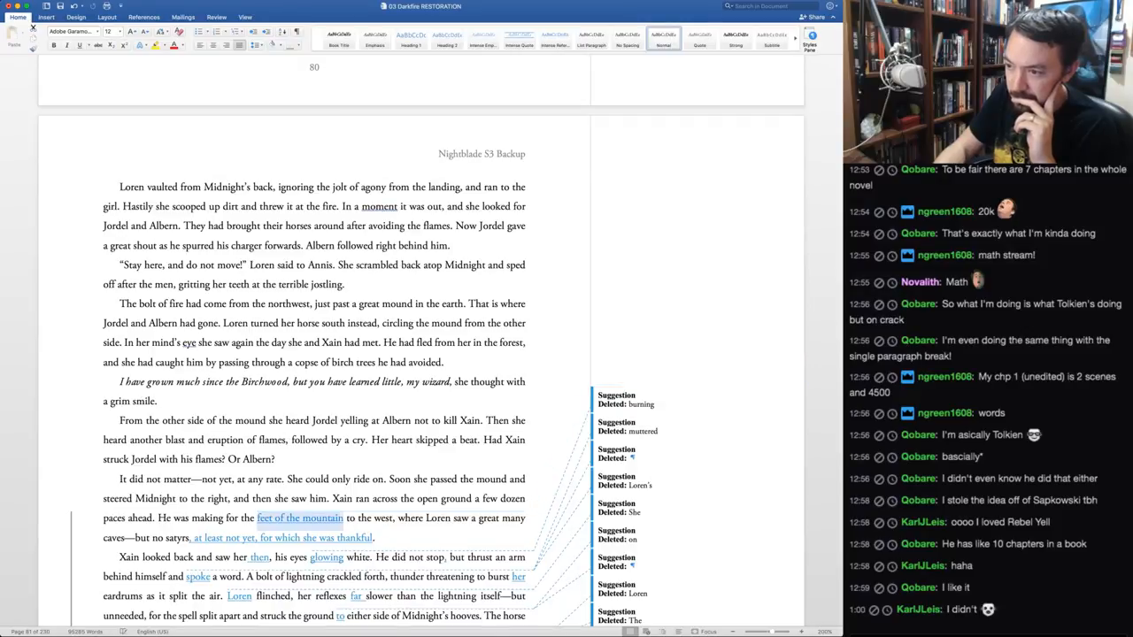
key("ctrl+a")
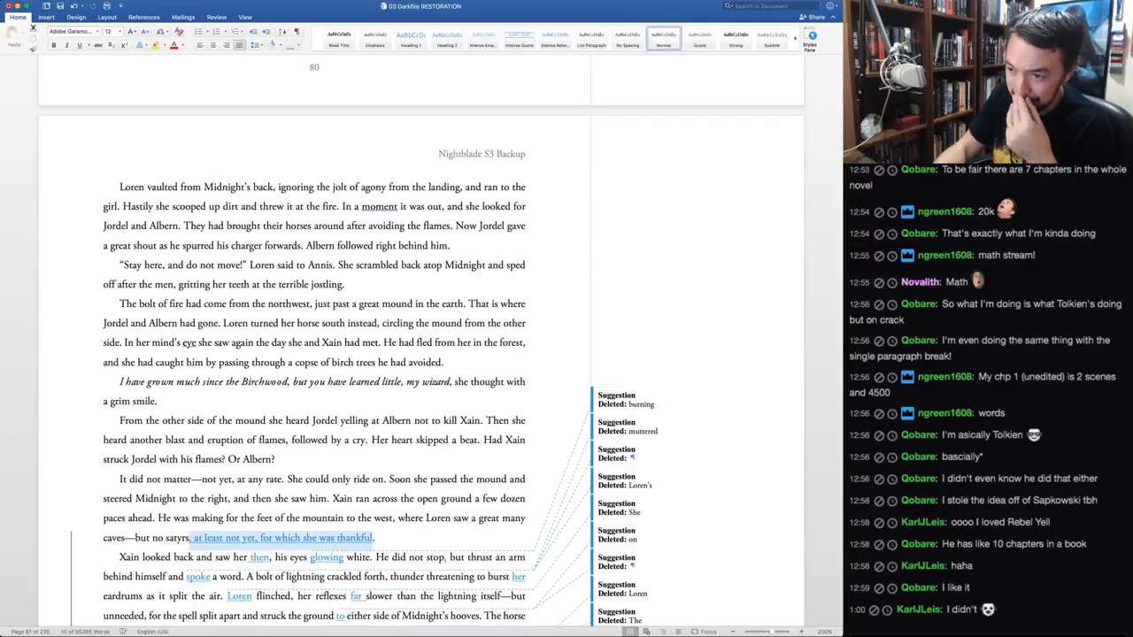
key("ctrl+r")
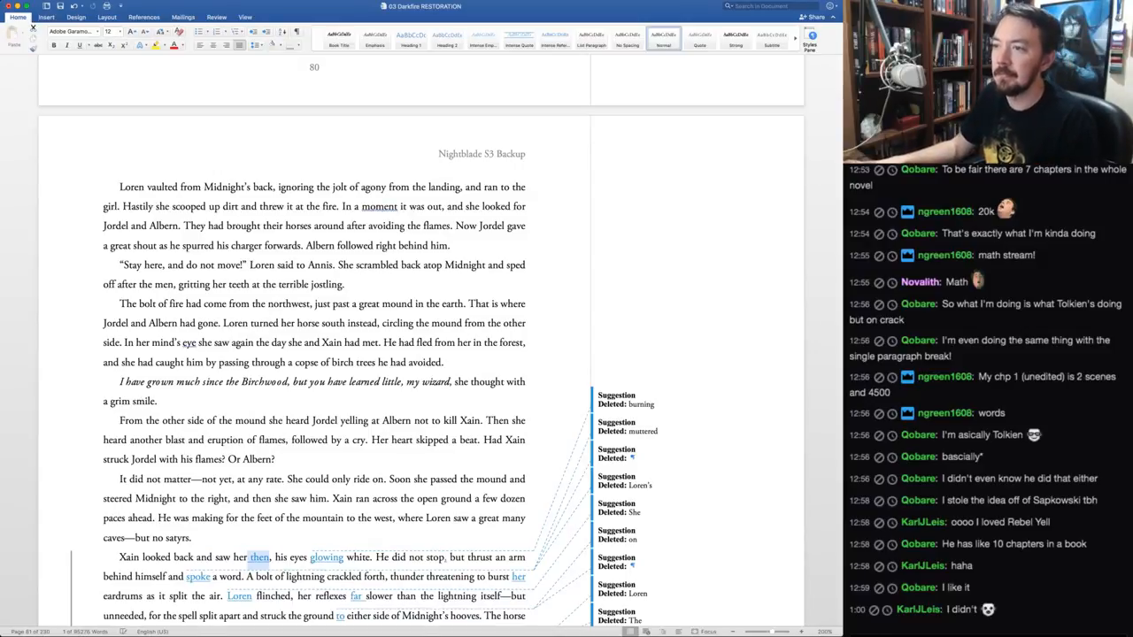
Accept the added "then" after "saw her," "glowing" in place of "burning," and the comma after "stop."
scroll(310, 354, "down", 5)
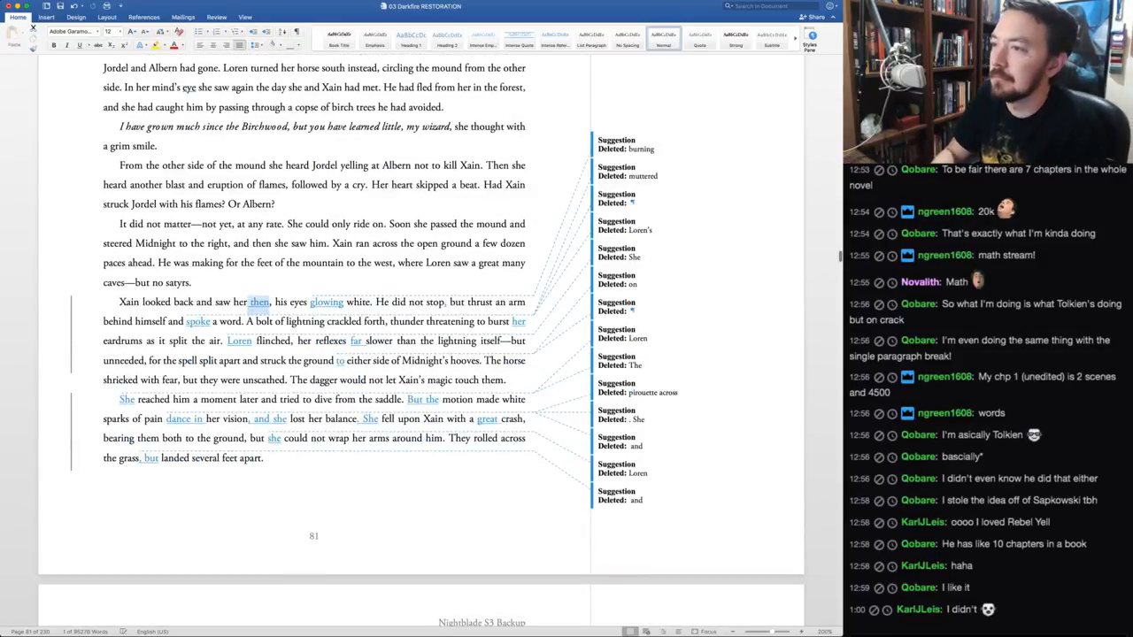
key("ctrl+a")
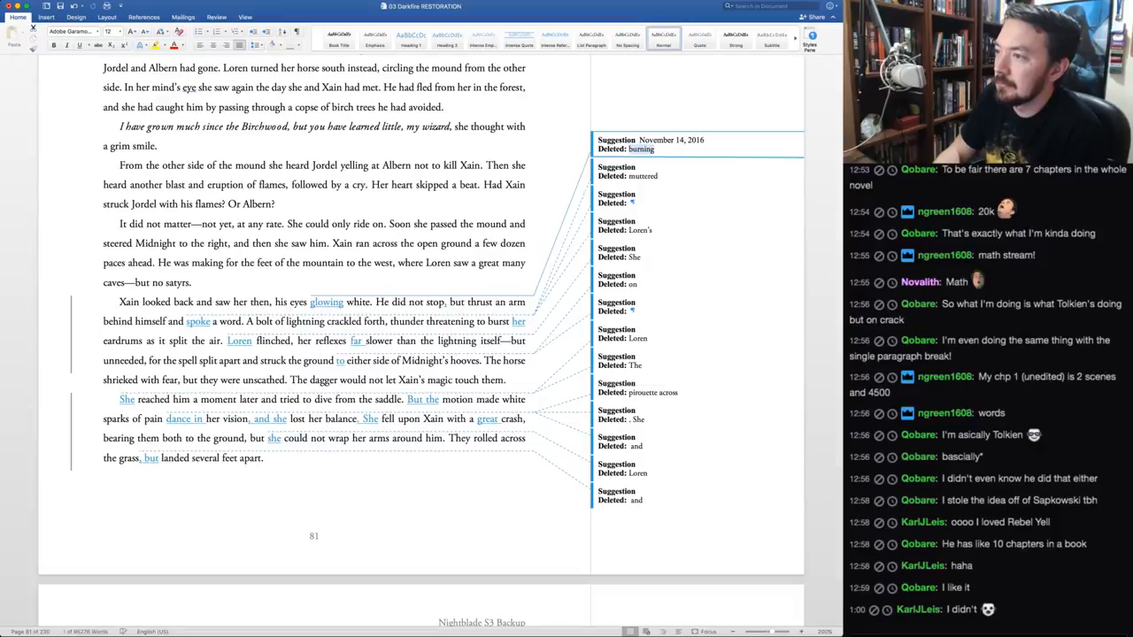
key("ctrl+a")
key("ctrl+a")
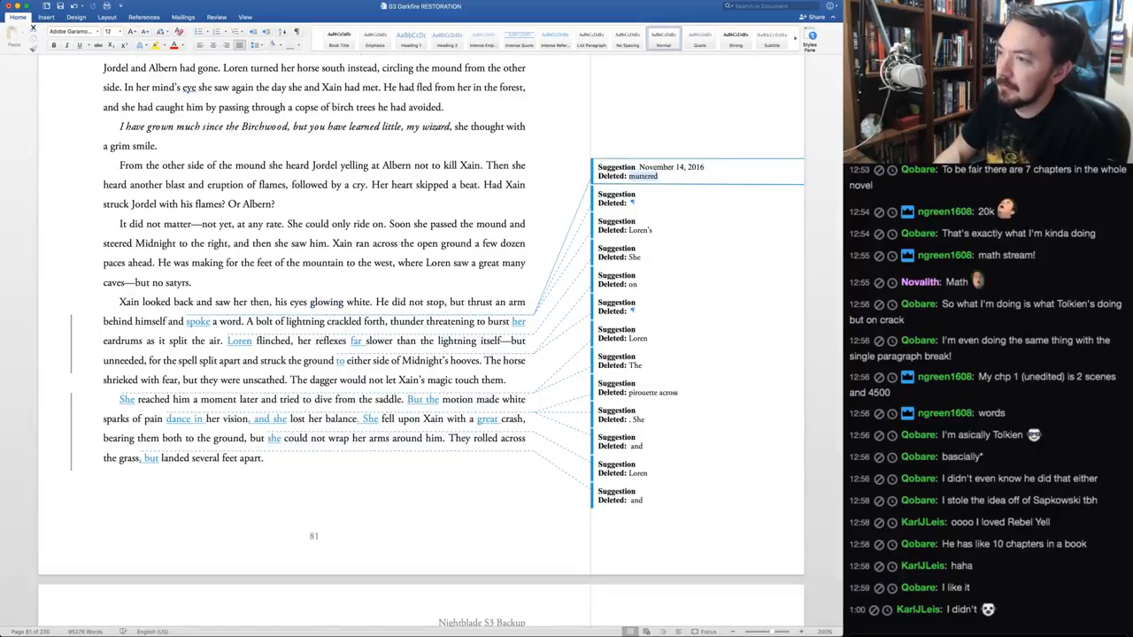
Accept "spoke" in place of "muttered," the removed paragraph break after "a word," and "her" in place of "Loren's" before "eardrums."
key("ctrl+a")
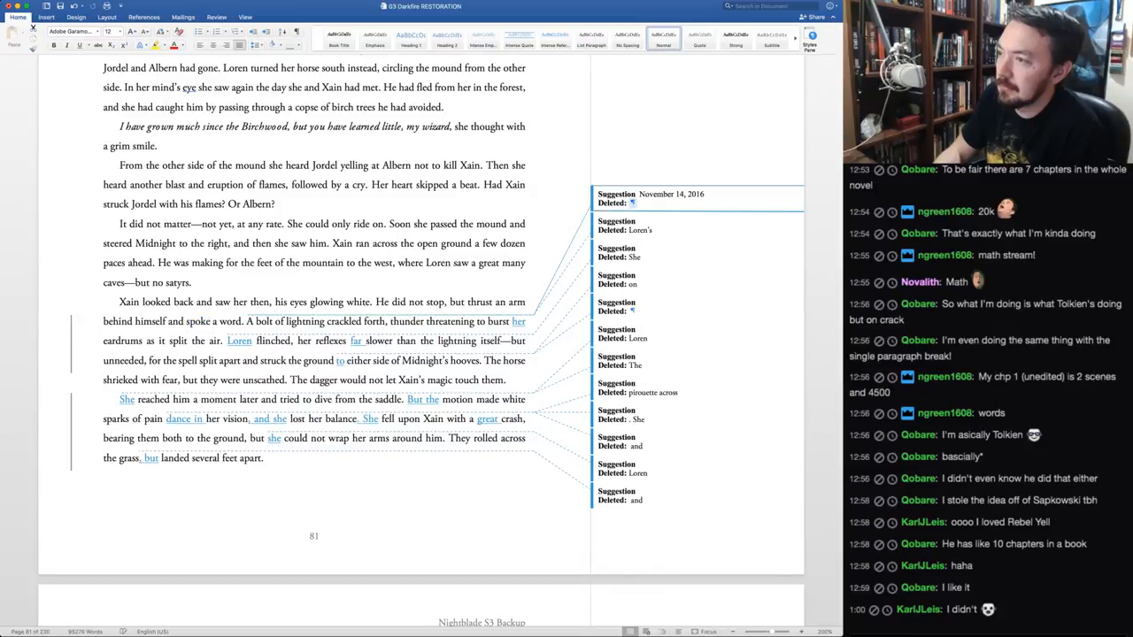
key("ctrl+a")
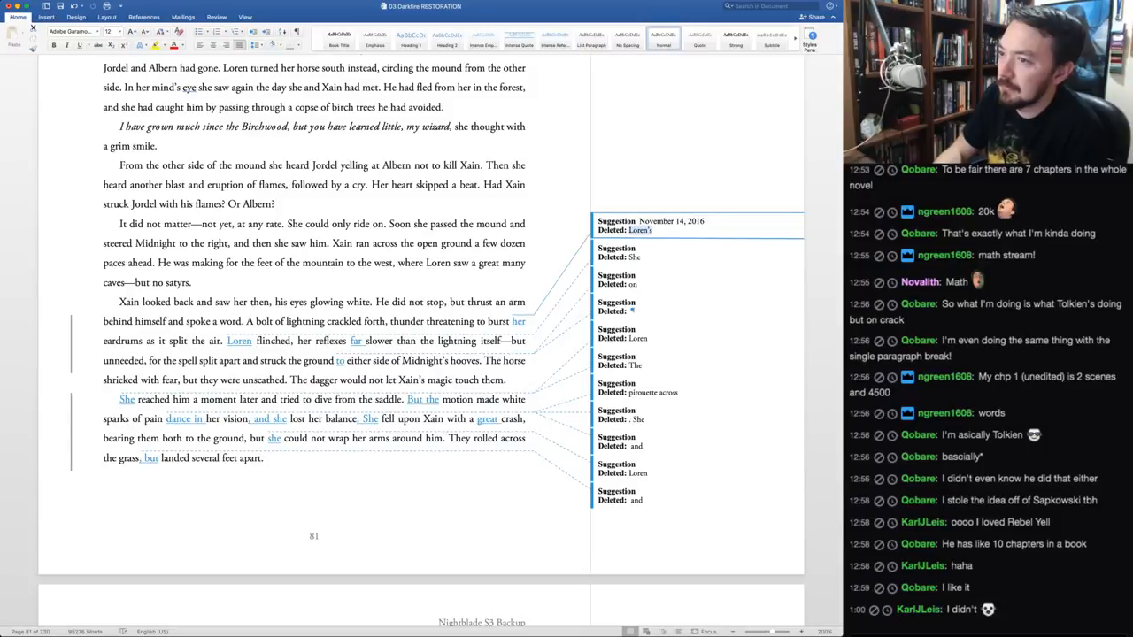
key("ctrl+a")
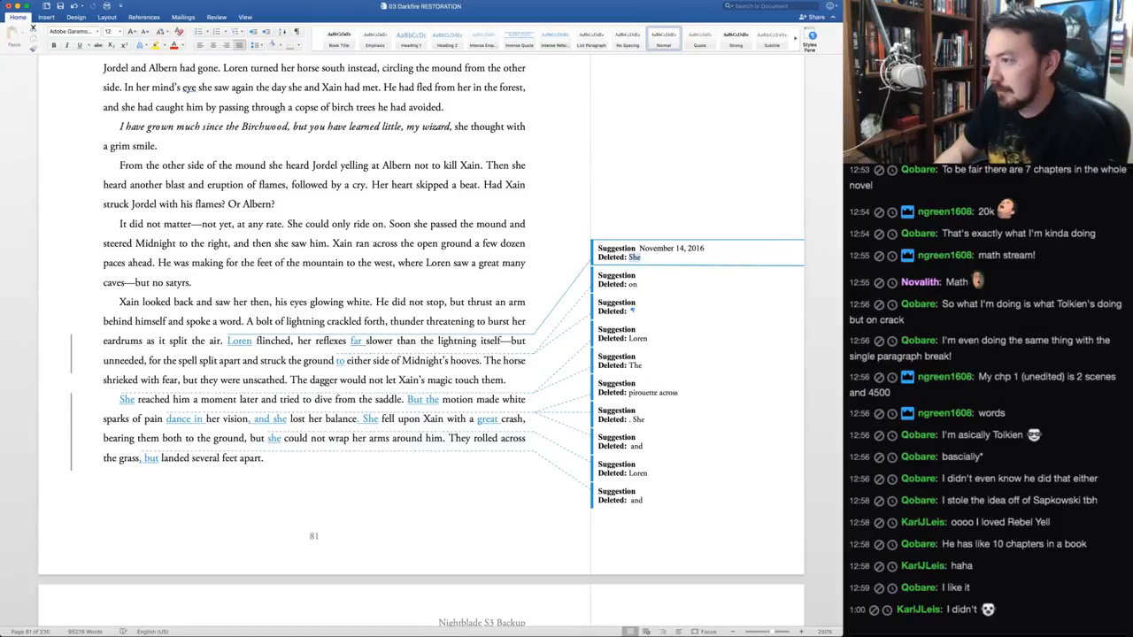
Accept "Loren" in place of "She" and the added "far" before "slower," and reject "to" in place of "on" before "either side."
key("ctrl+a")
key("ctrl+a")
key("ctrl+a")
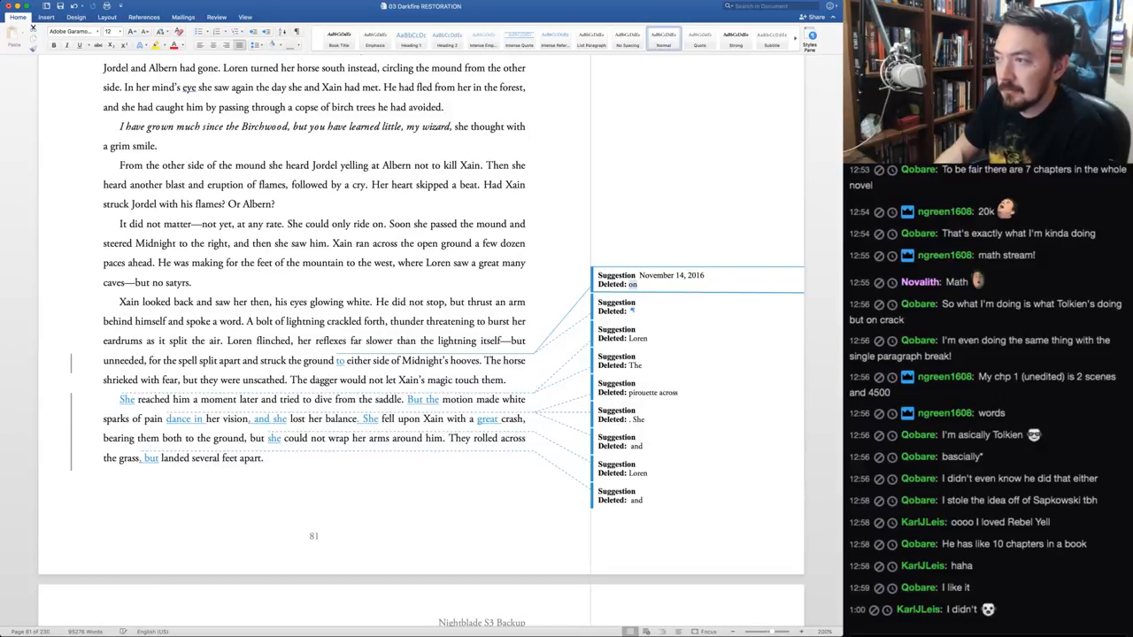
key("ctrl+r")
key("ctrl+r")
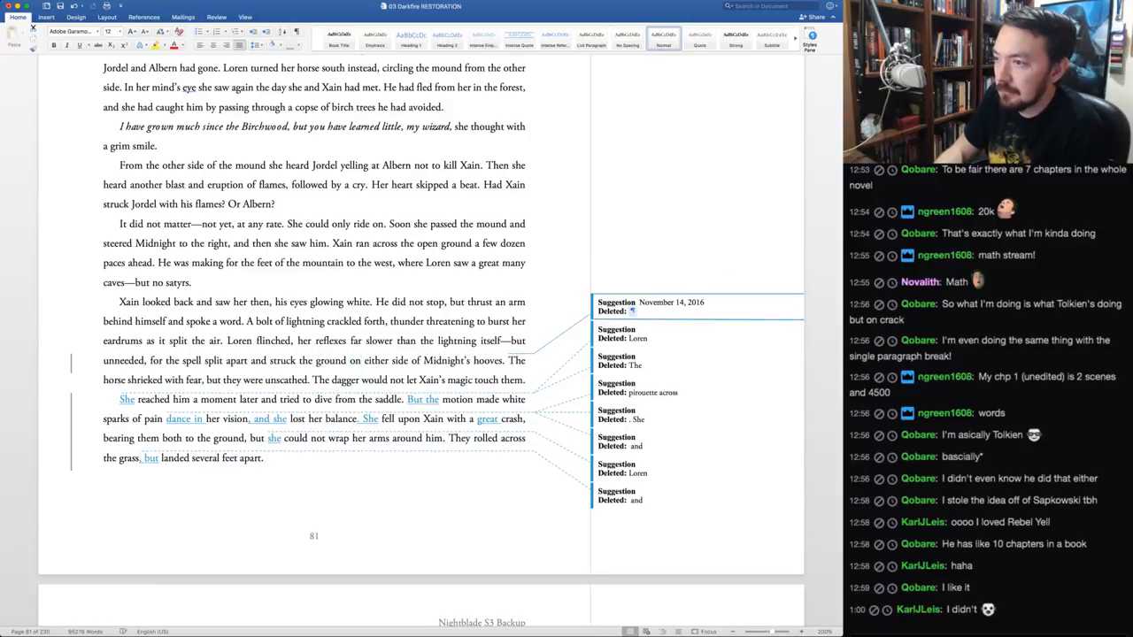
Accept the removed paragraph break after "Midnight's hooves," "She" in place of "Loren" before "reached him," and "But the" in place of "The" before "motion."
key("ctrl+r")
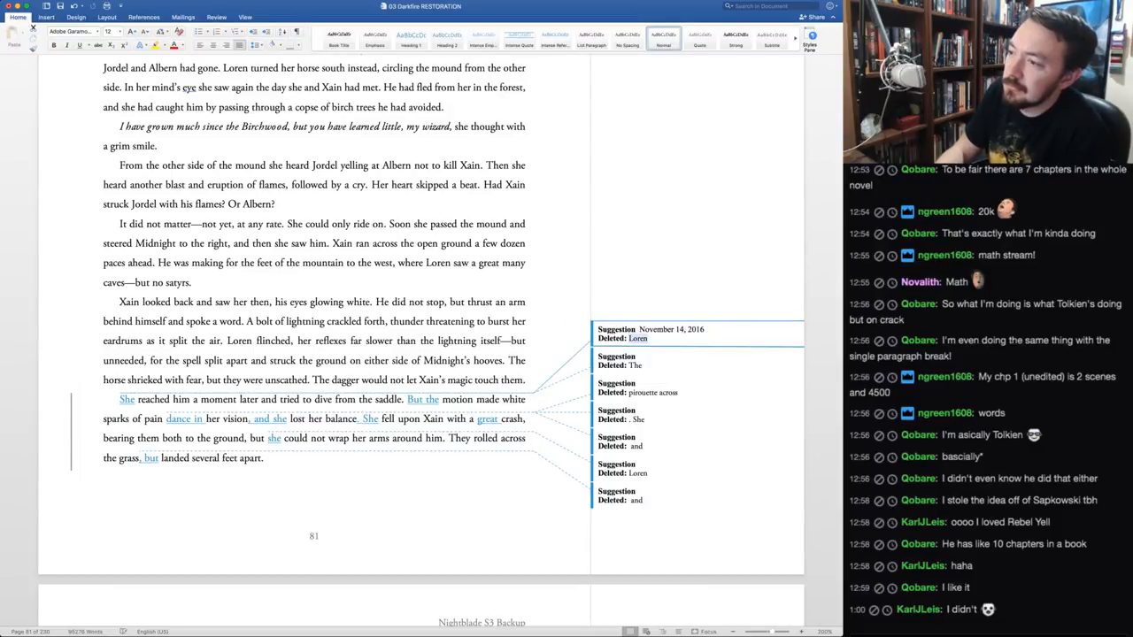
key("ctrl+a")
key("ctrl+a")
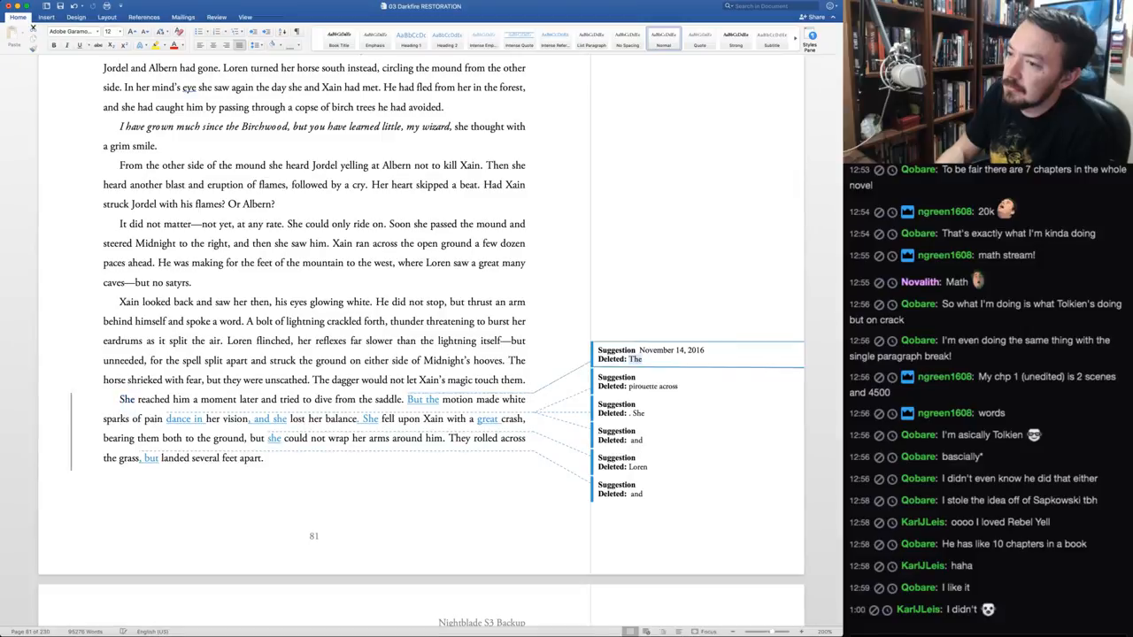
key("ctrl+a")
key("ctrl+a")
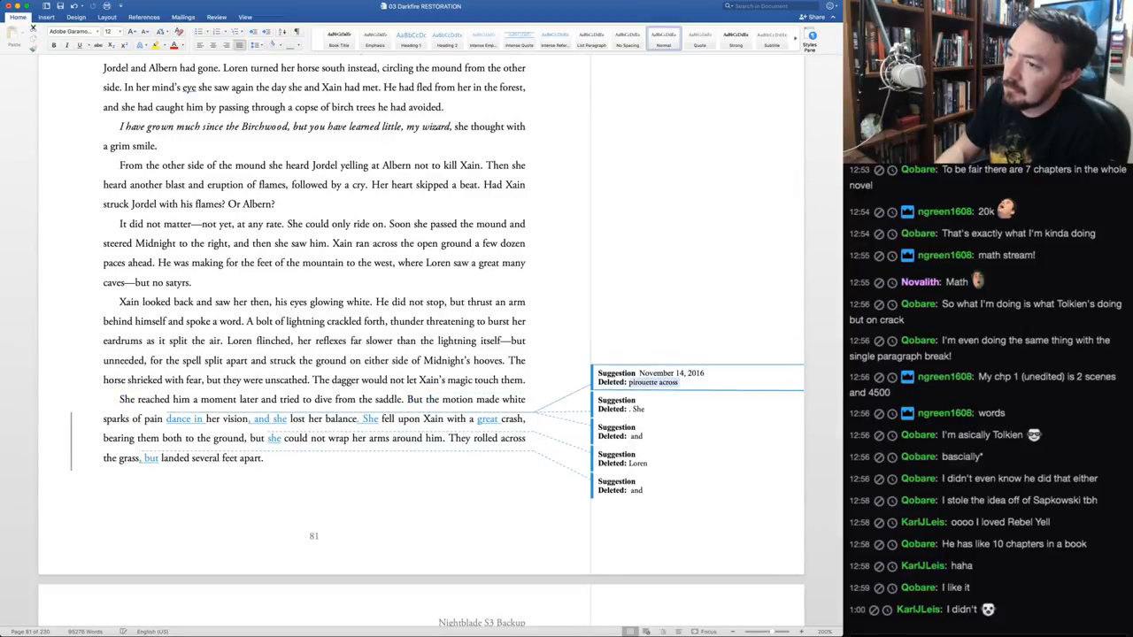
Accept "dance in" for "pirouette across," ", and she" for ". She," and ". She" for "and" after "balance," and reject the added "great" before "crash."
key("ctrl+a")
key("ctrl+a")
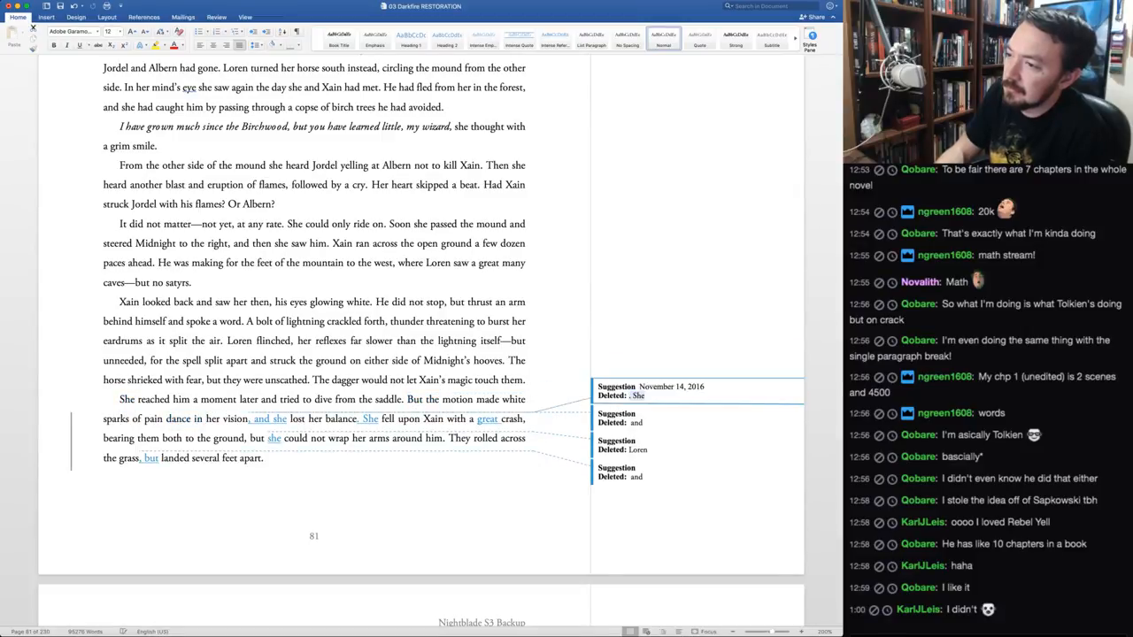
key("ctrl+a")
key("ctrl+a")
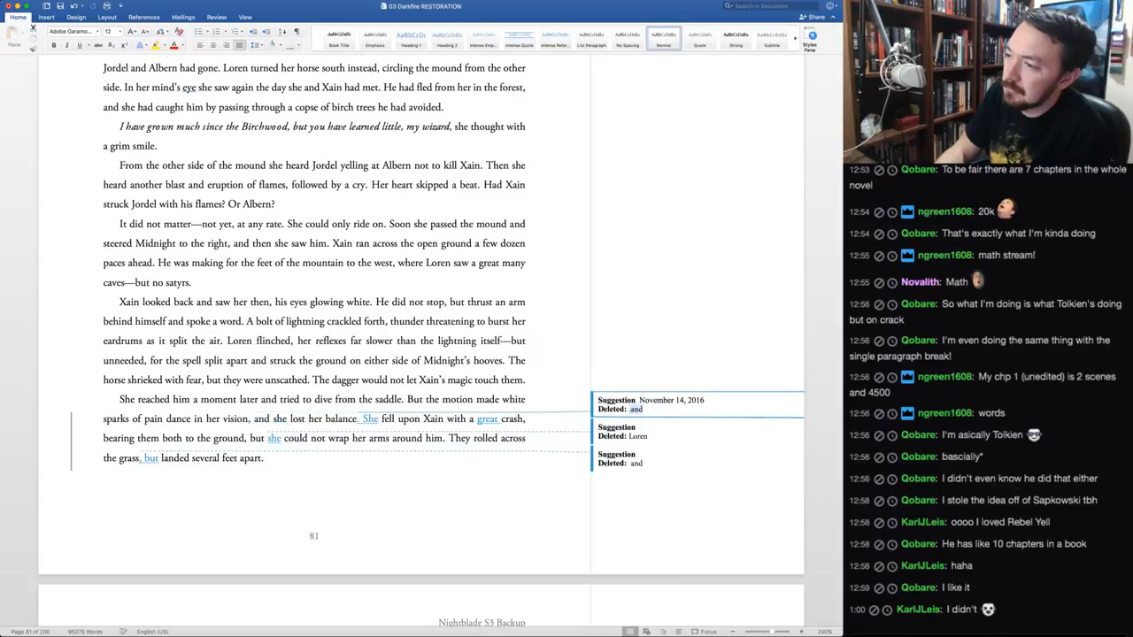
key("ctrl+a")
key("ctrl+a")
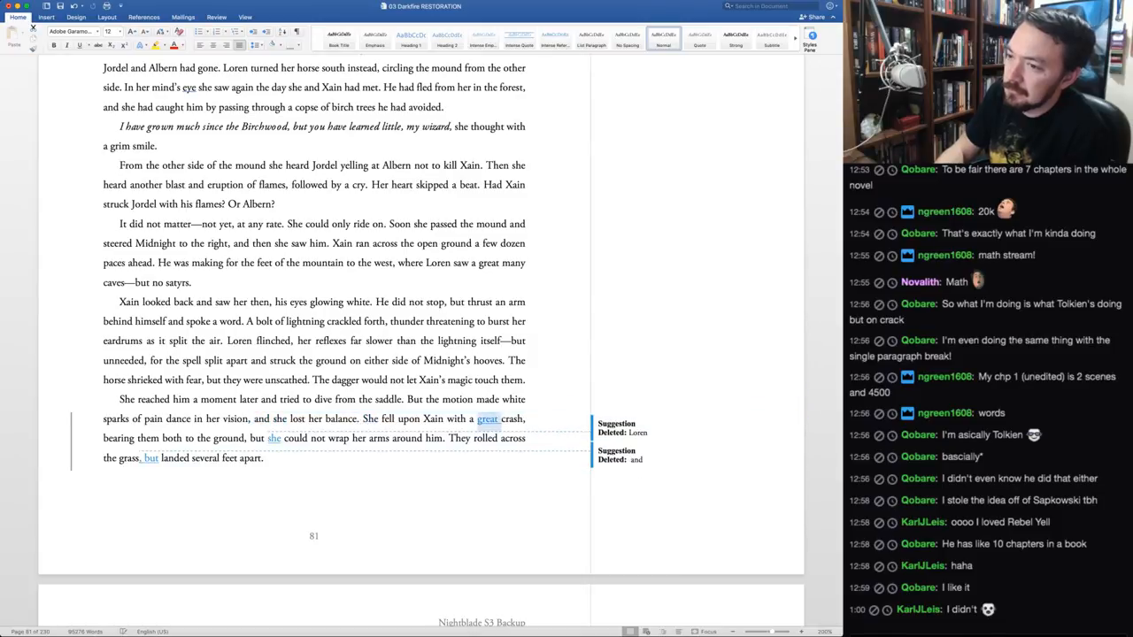
key("ctrl+a")
key("ctrl+a")
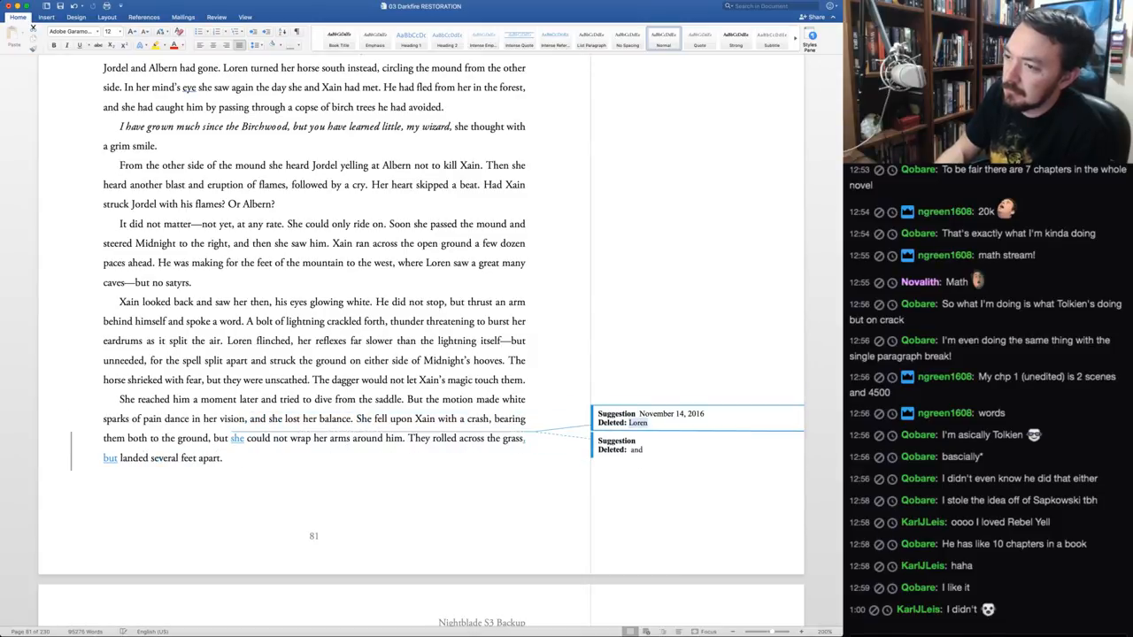
Reject "she" in place of "Loren" and remove the name so the clause reads "but could not wrap her arms around him."
key("ctrl+r")
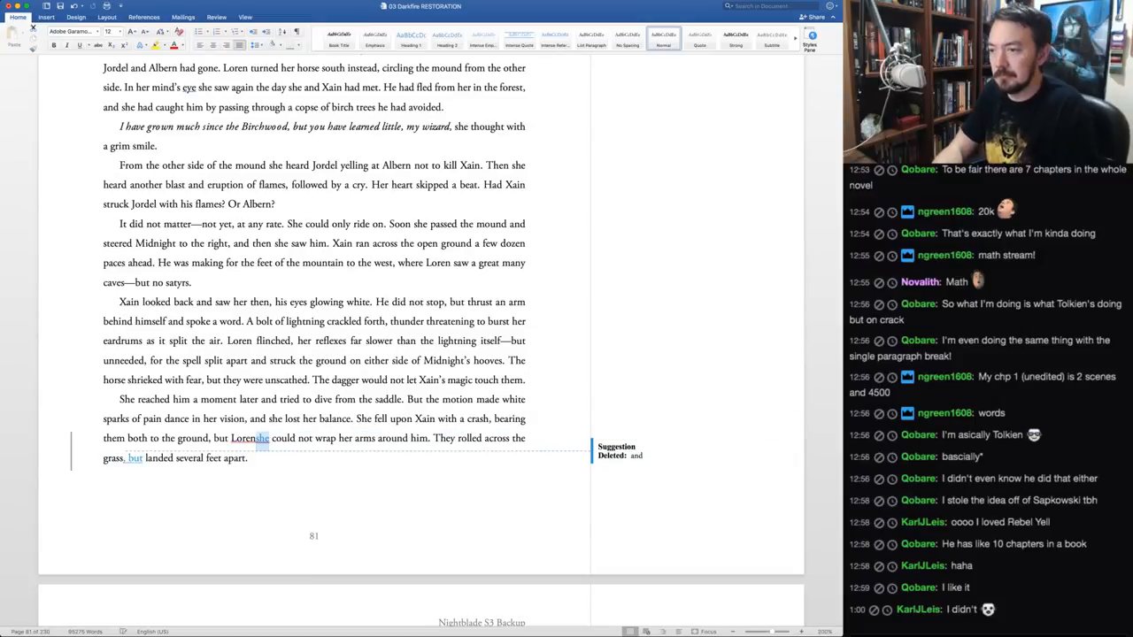
key("ctrl+r")
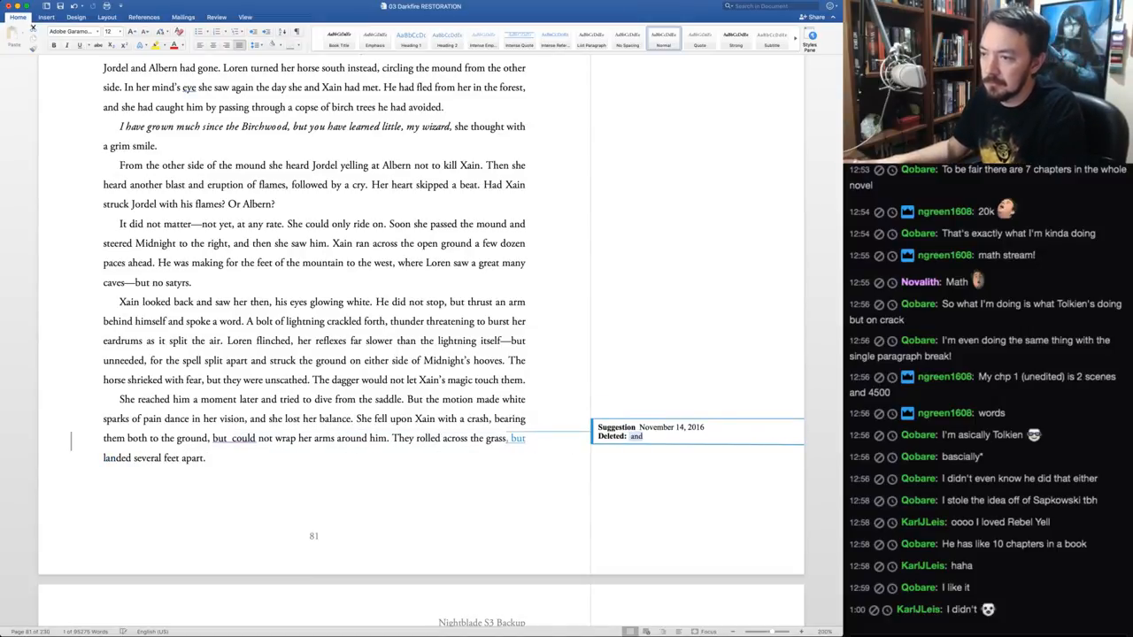
key("ctrl+a")
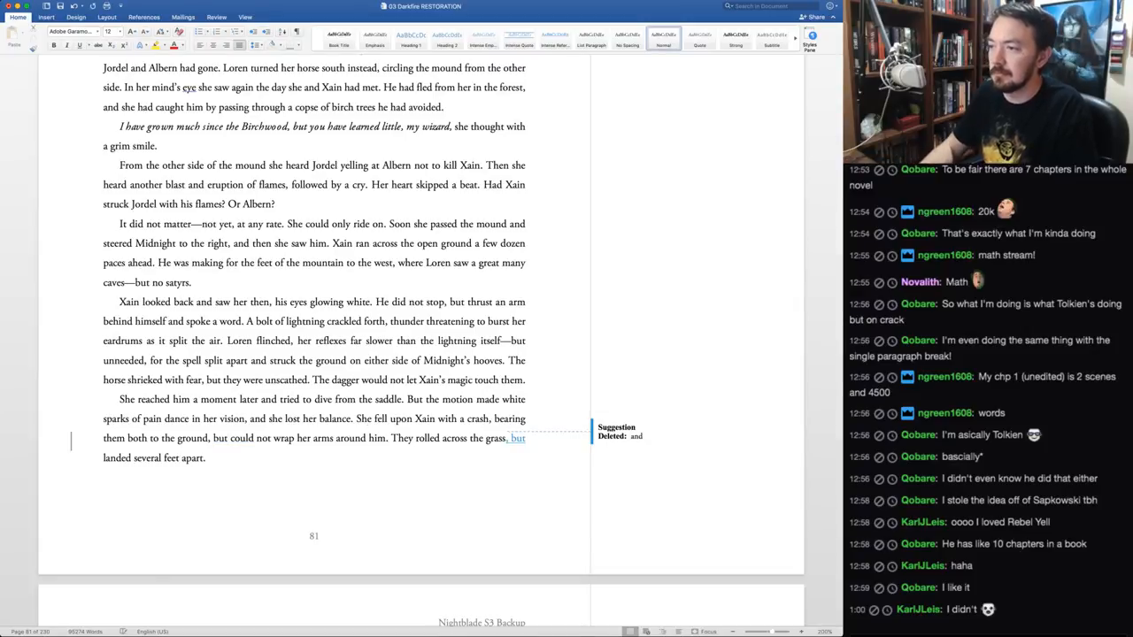
Reword "She fell upon Xain with a crash" to "Xain fell beneath her with a crash."
key("alt+shift+Right")
key("alt+shift+Right")
key("alt+shift+Right")
key("BackSpace")
key("alt+Right")
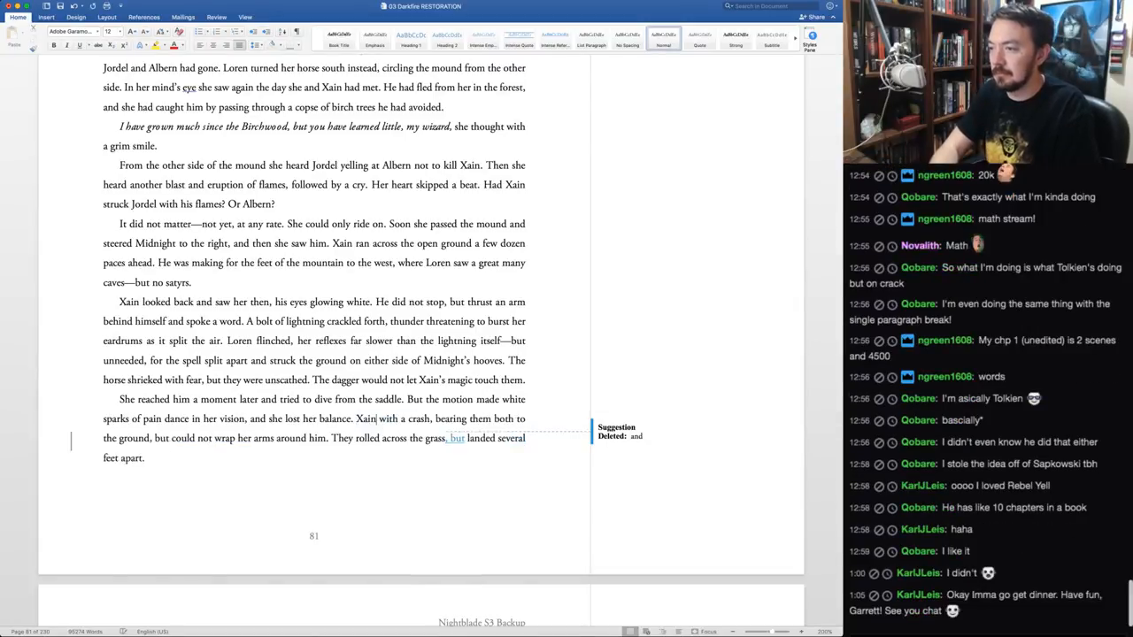
type("fell beneath")
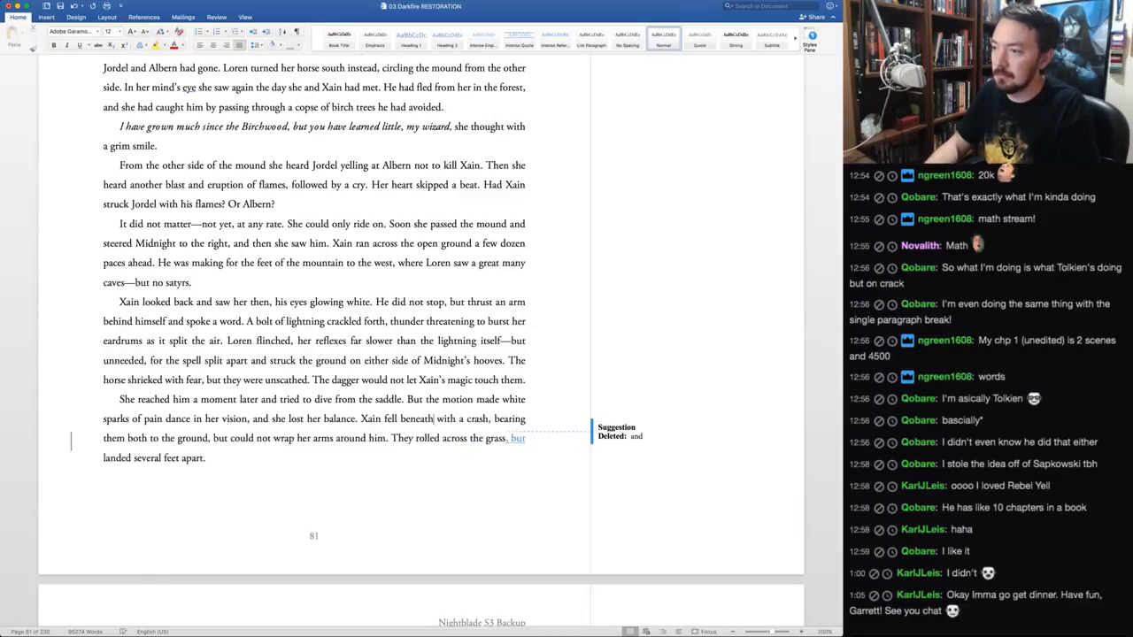
type(" her")
Delete "bearing them both to the ground," after "crash," and add "she" so the clause reads "but she could not wrap her arms around him."
key("alt+Right")
key("alt+Right")
key("alt+Right")
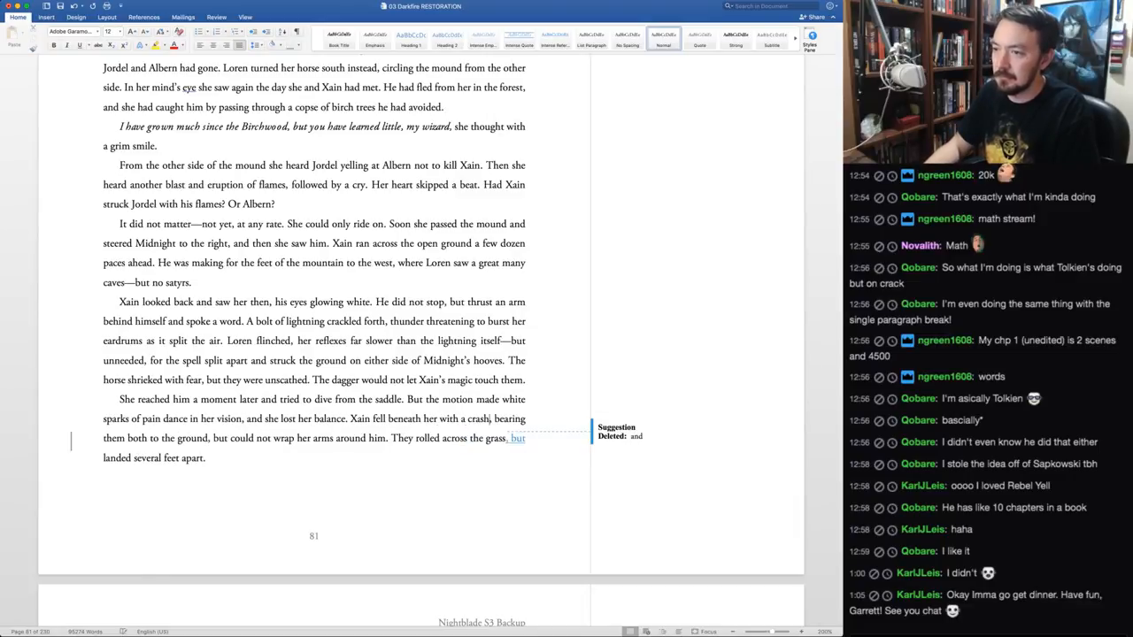
key("shift+alt+Right")
key("shift+alt+Right")
key("shift+alt+Right")
key("shift+alt+Right")
key("shift+alt+Right")
key("shift+alt+Right")
key("shift+alt+Right")
key("shift+alt+Left")
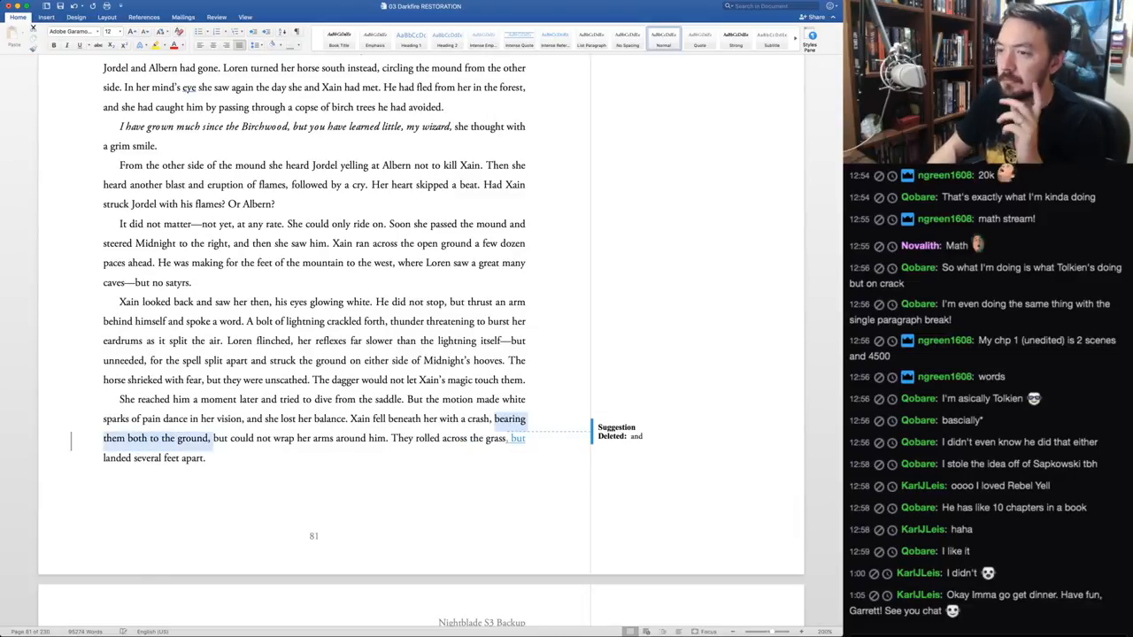
key("BackSpace")
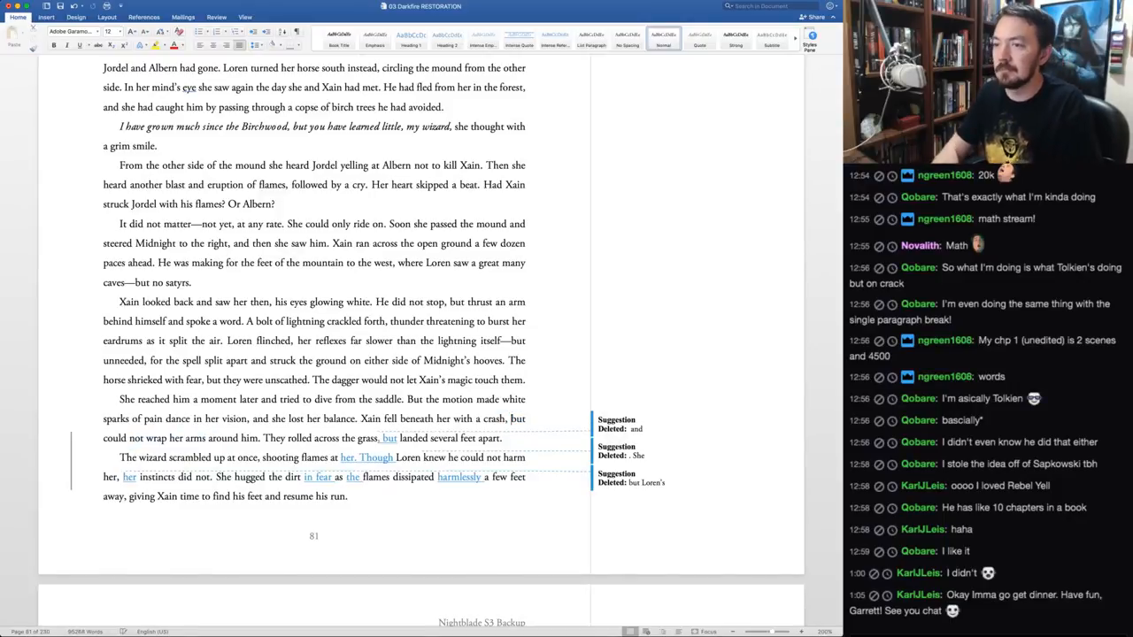
type("she")
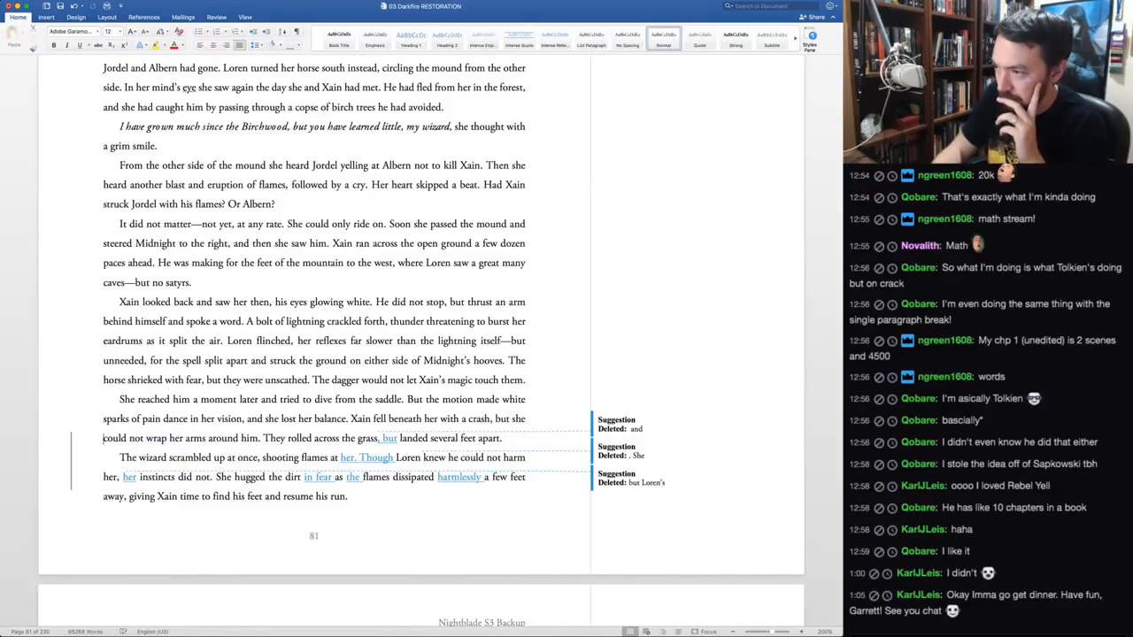
Reject ", but" in place of "and" after "grass," and accept "her. Though" in place of ". She" and "her" in place of "but Loren's."
left_click(637, 429)
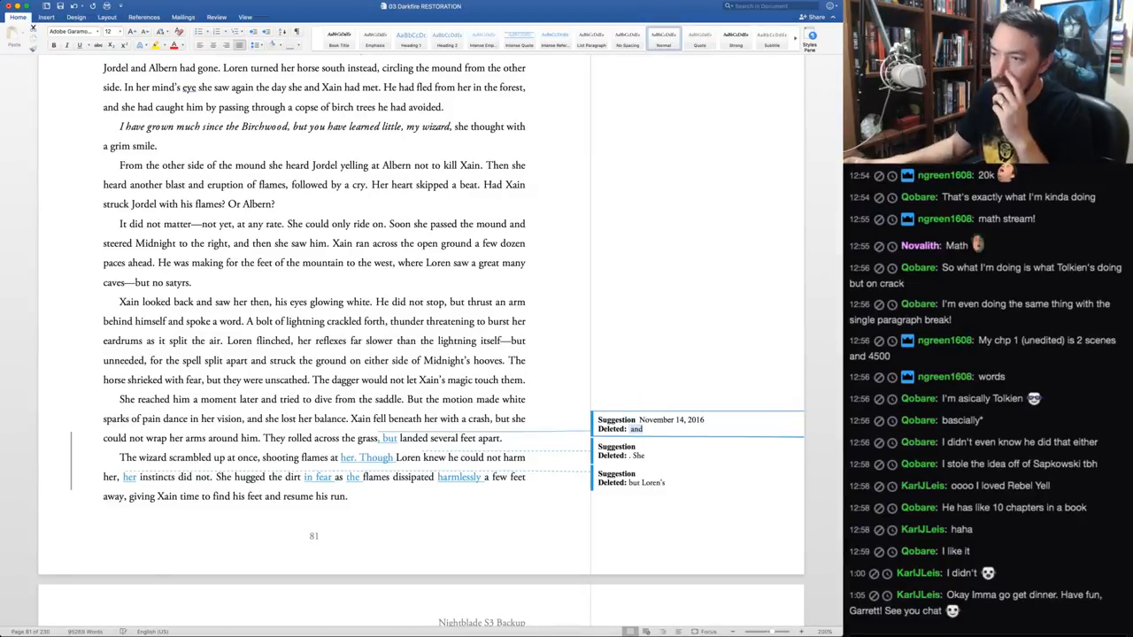
key("ctrl+alt+r")
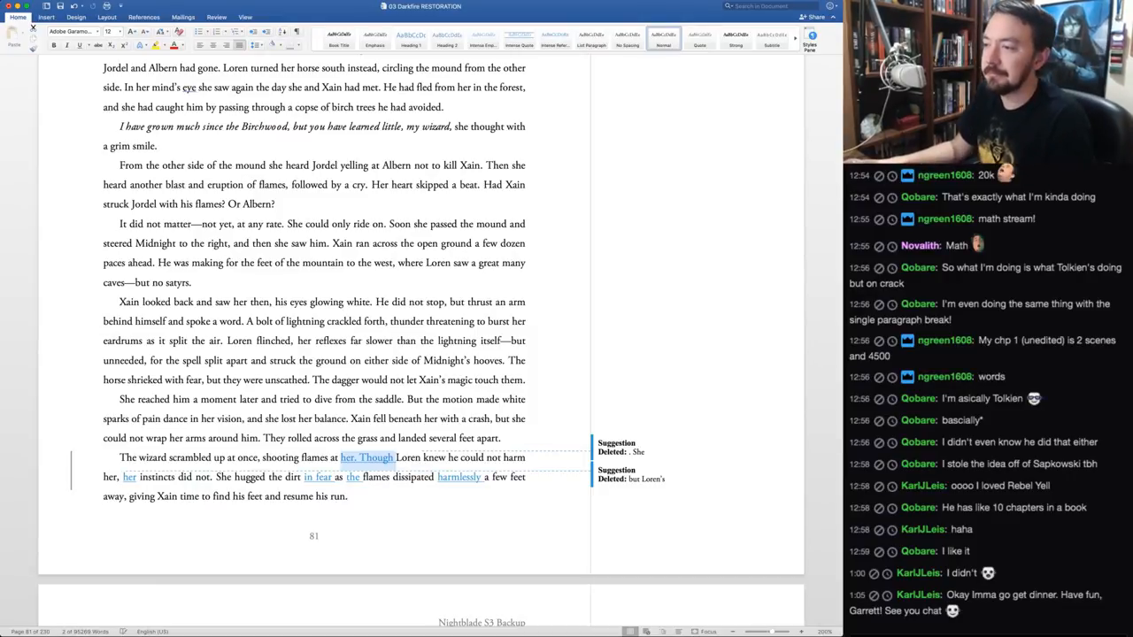
scroll(421, 340, "down", 3)
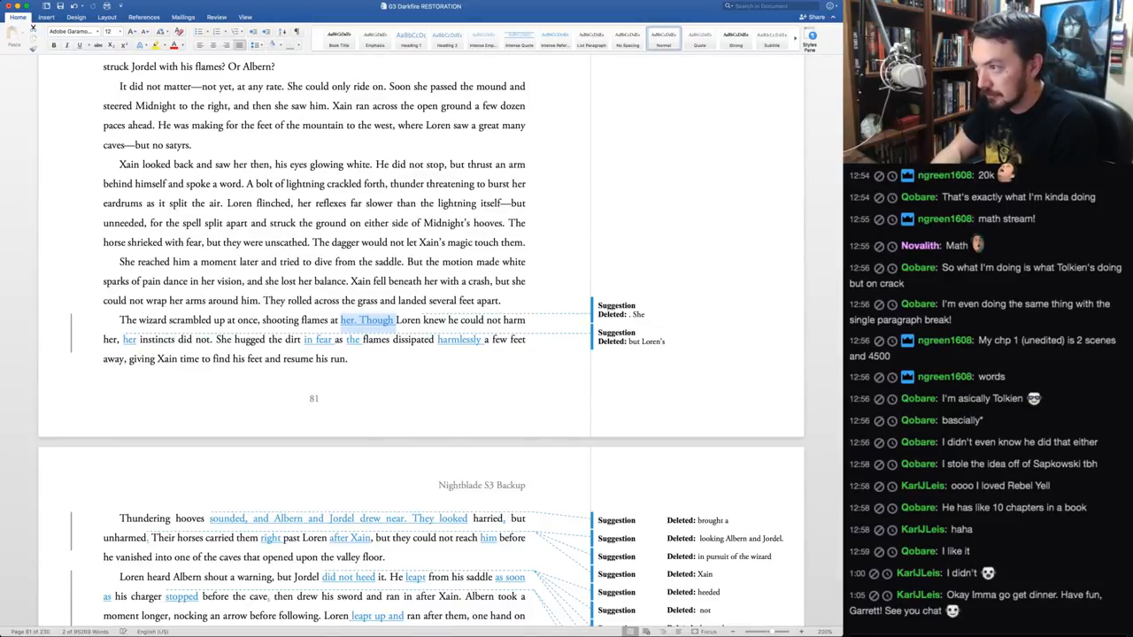
left_click(389, 322)
key("super+shift+a")
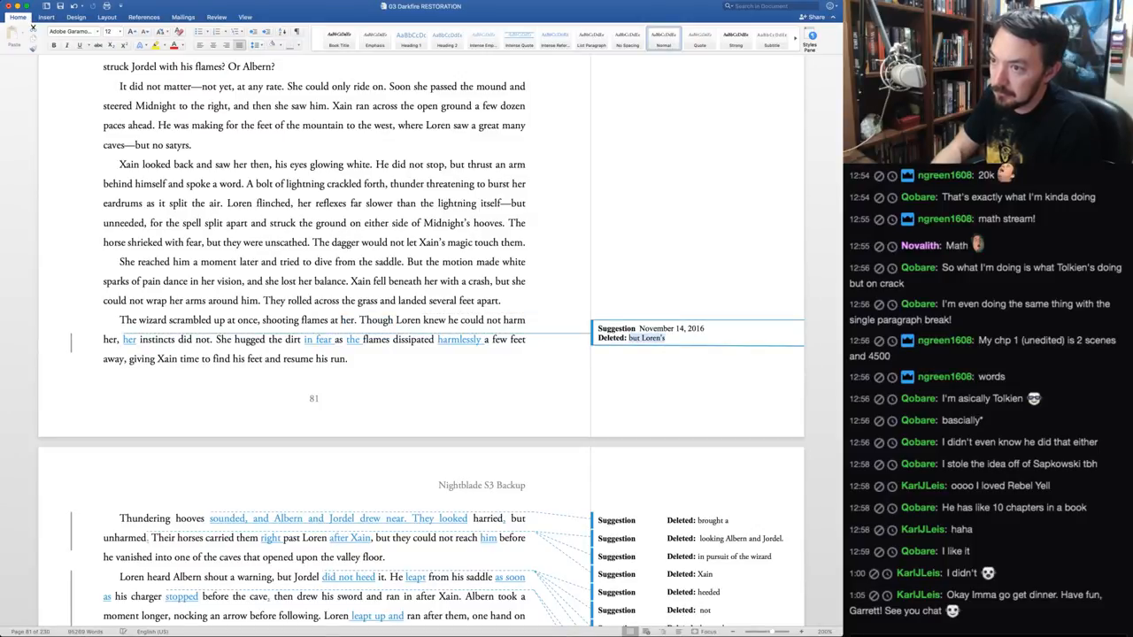
key("super+shift+a")
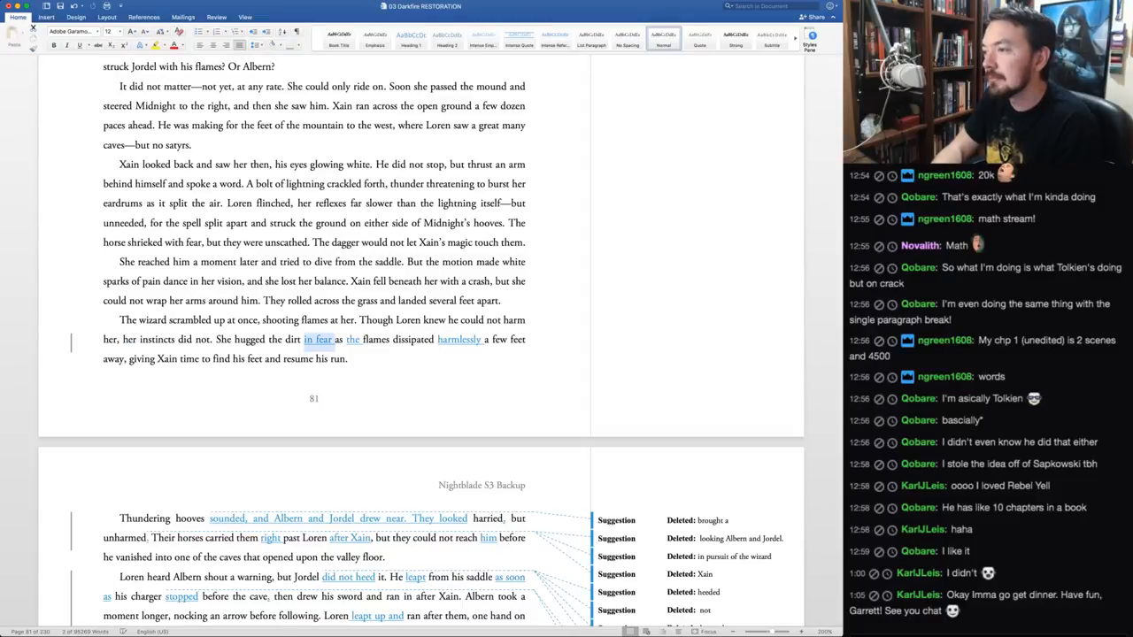
Accept the added "in fear," "the" and "harmlessly" in the sentence beginning "She hugged the dirt."
key("super+shift+a")
key("super+shift+a")
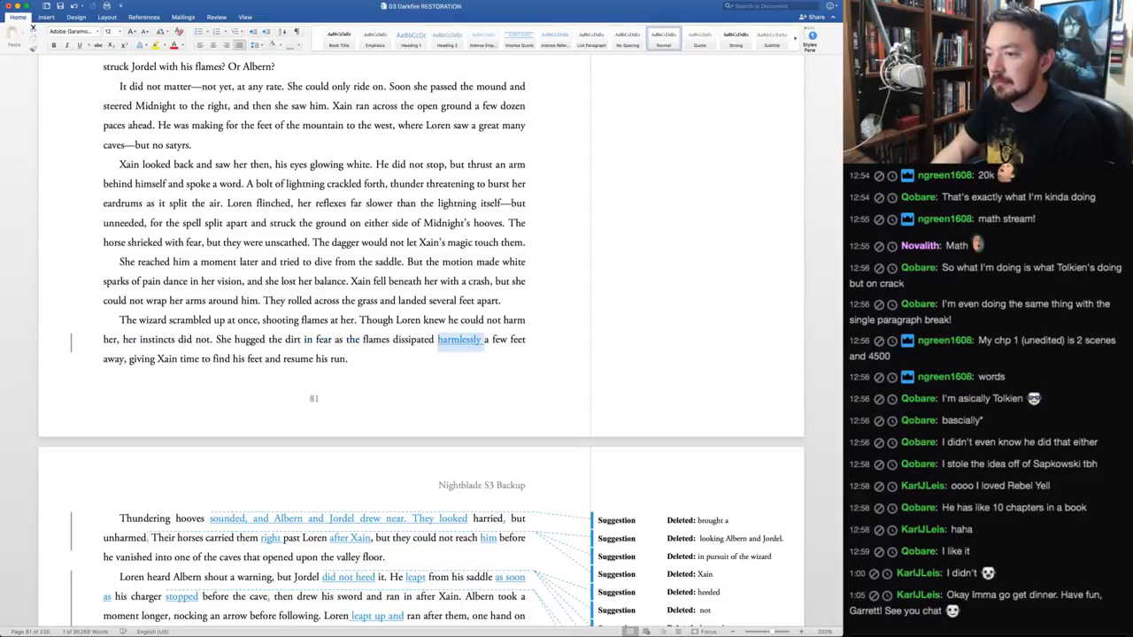
key("super+shift+a")
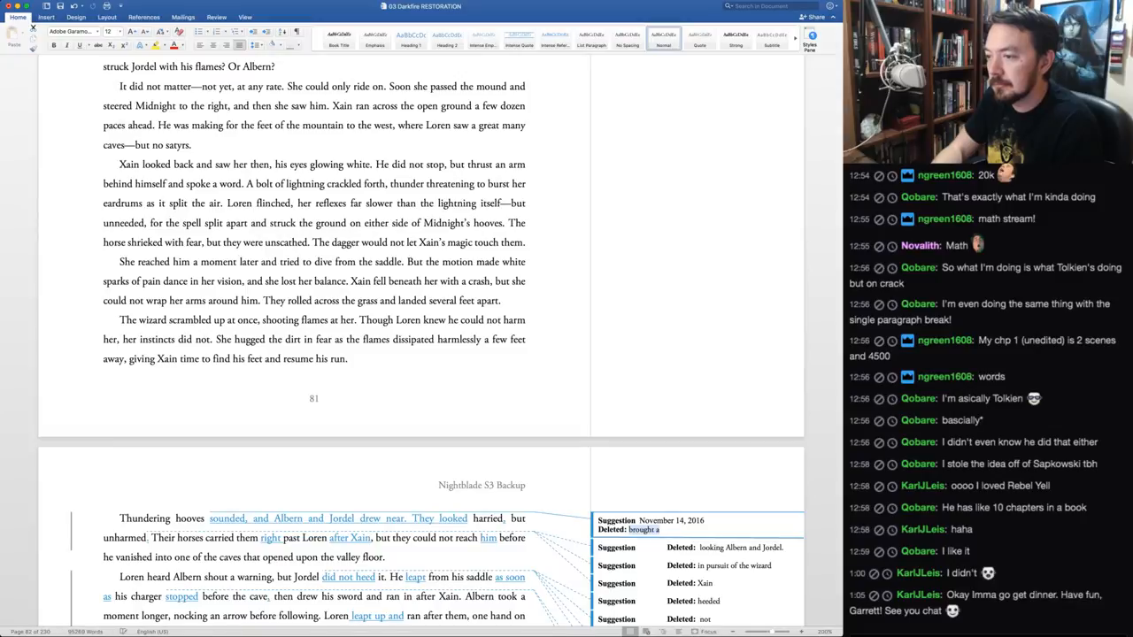
Accept "sounded, and Albern and Jordel drew near. They looked" in place of "brought a," and delete the comma after "harried."
key("super+shift+a")
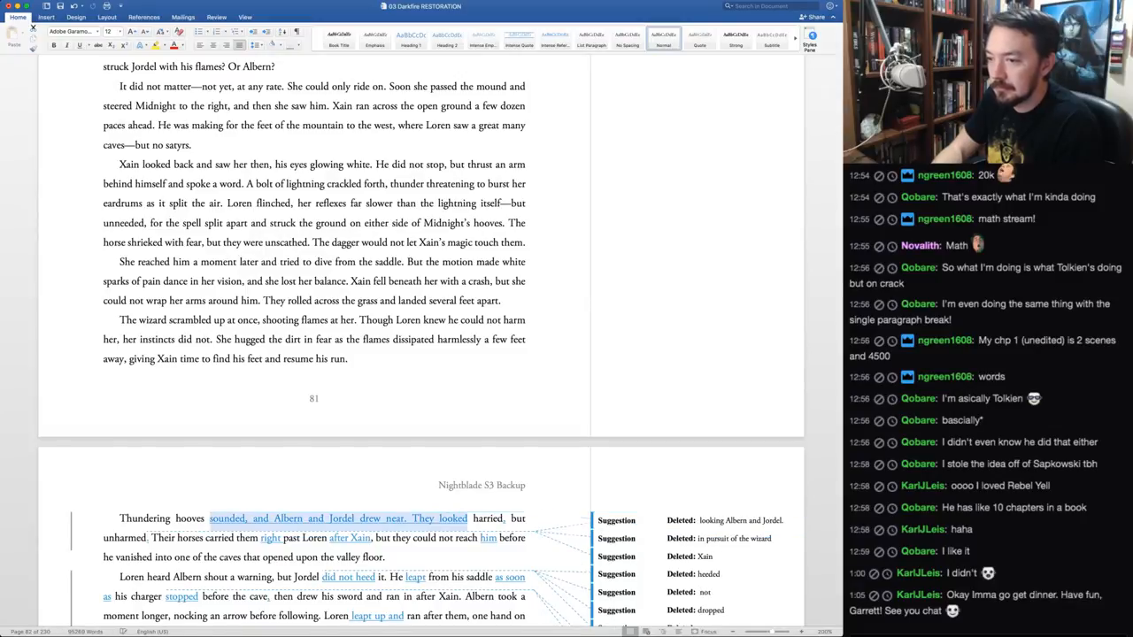
key("super+shift+a")
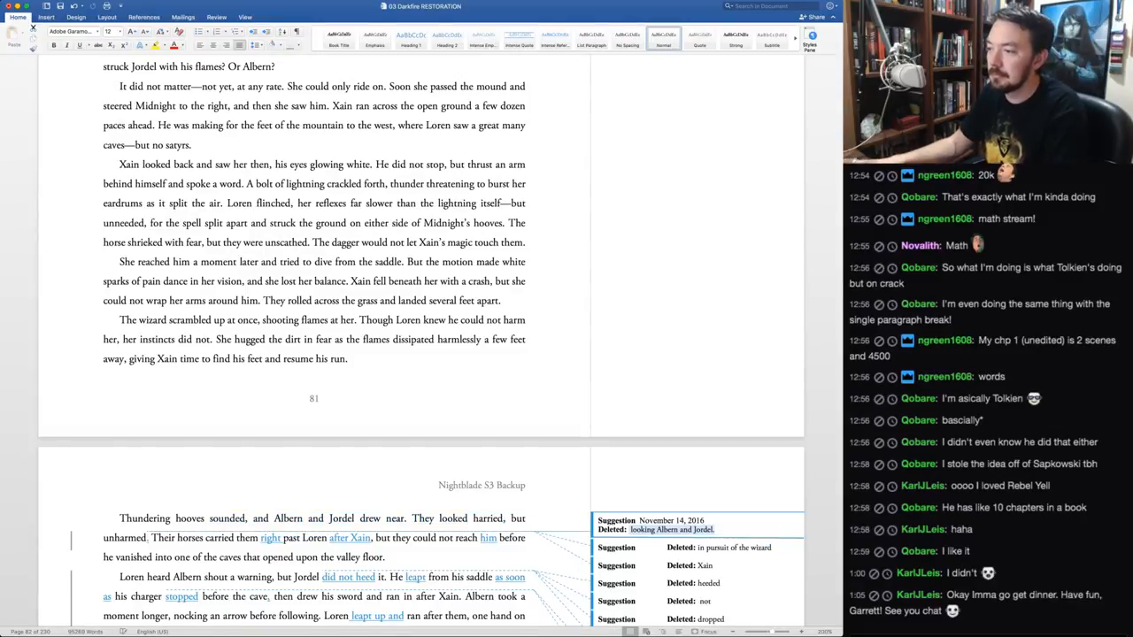
left_click(502, 519)
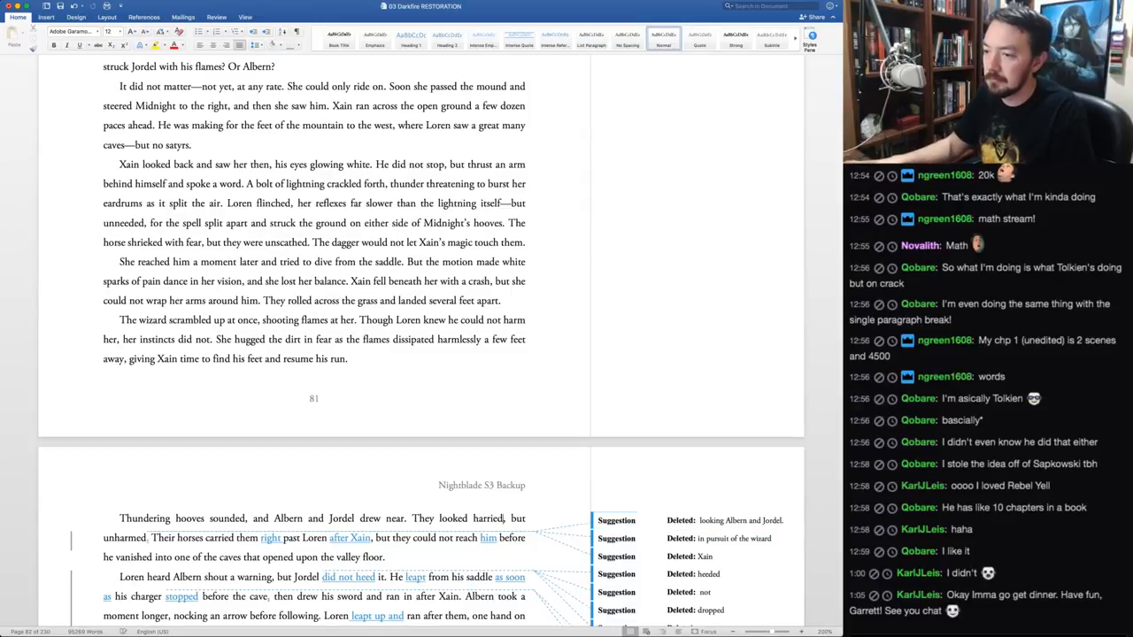
key("BackSpace")
Accept the removed "looking Albern and Jordel." and the added period after "unharmed," and reject the added "right" before "past Loren."
scroll(501, 520, "down", 1)
scroll(421, 336, "down", 8)
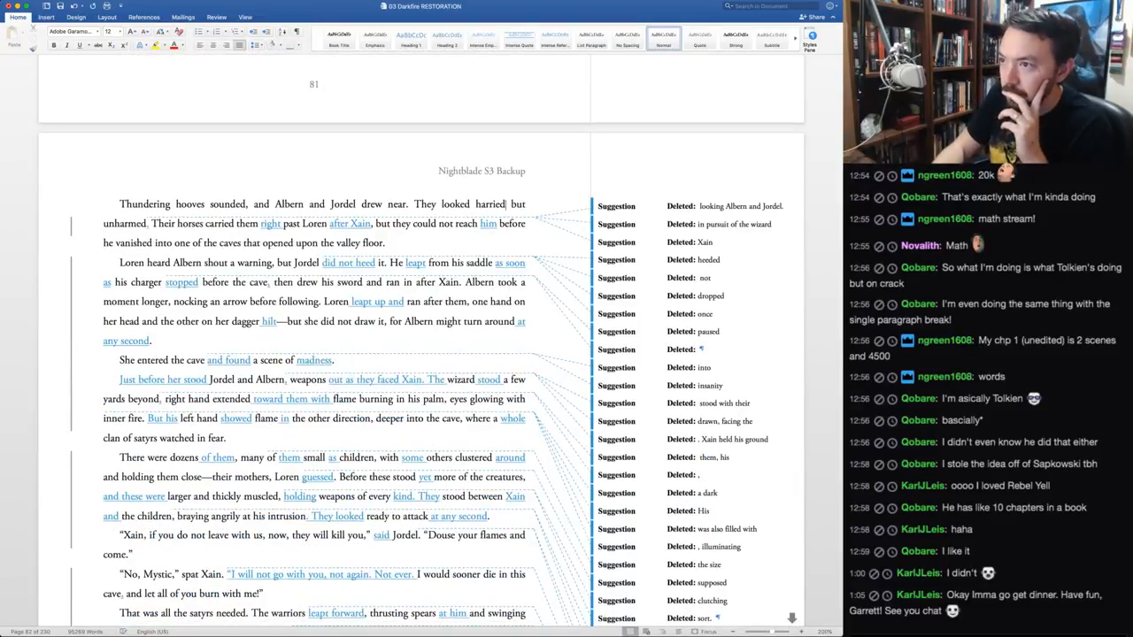
key("super+shift+a")
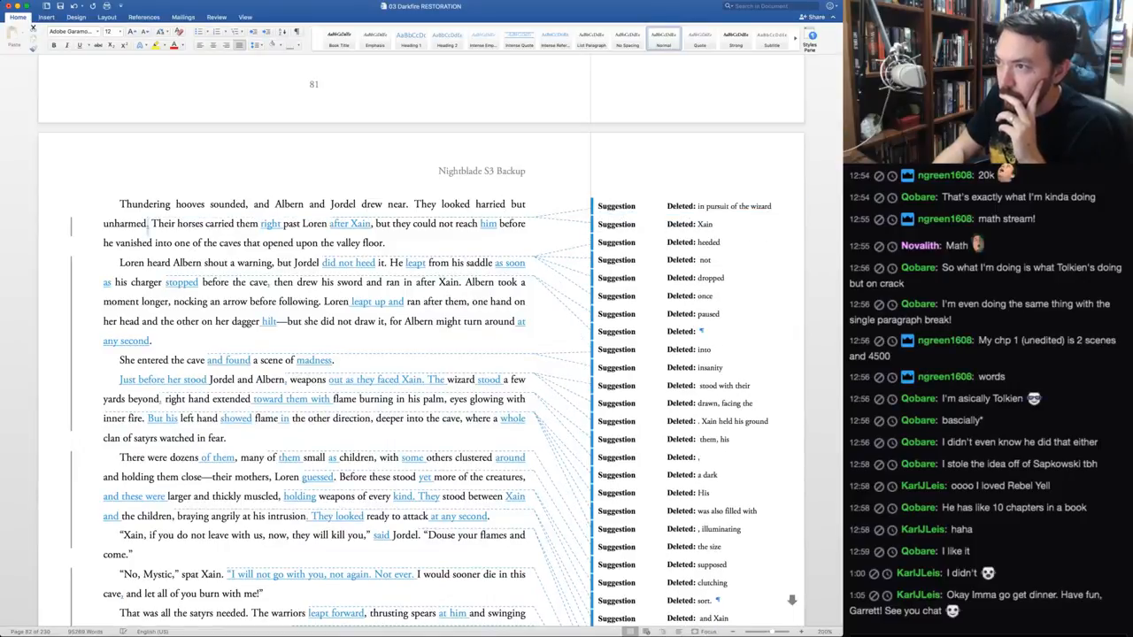
key("super+shift+a")
key("super+shift+a")
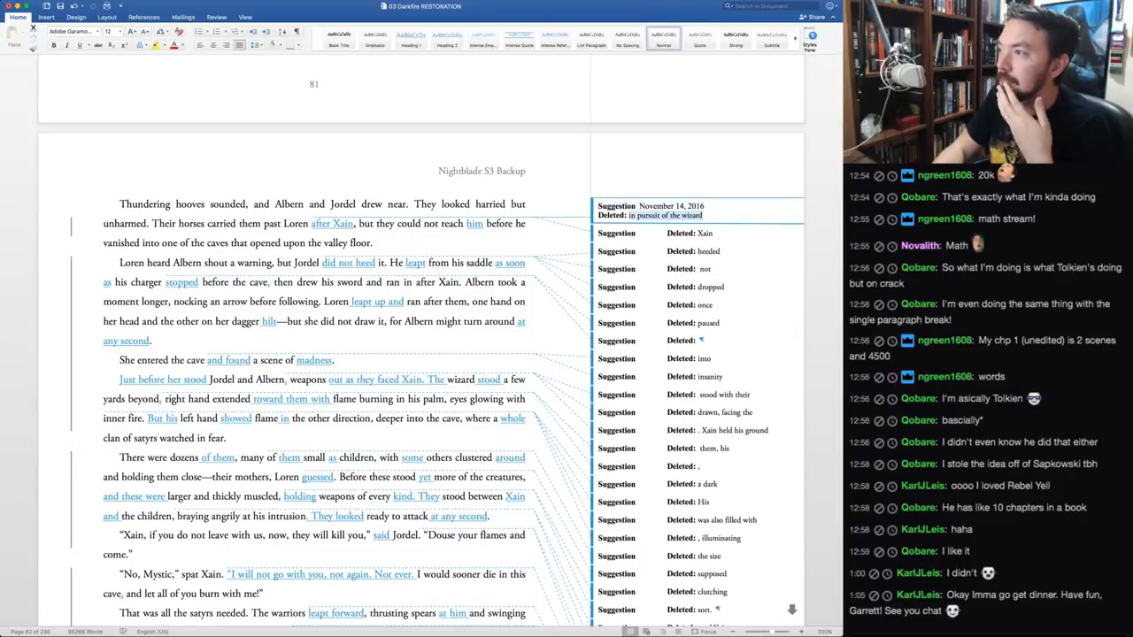
Accept "after Xain" in place of "in pursuit of the wizard" and "him" in place of "Xain" after "could not reach."
key("super+shift+a")
key("super+shift+a")
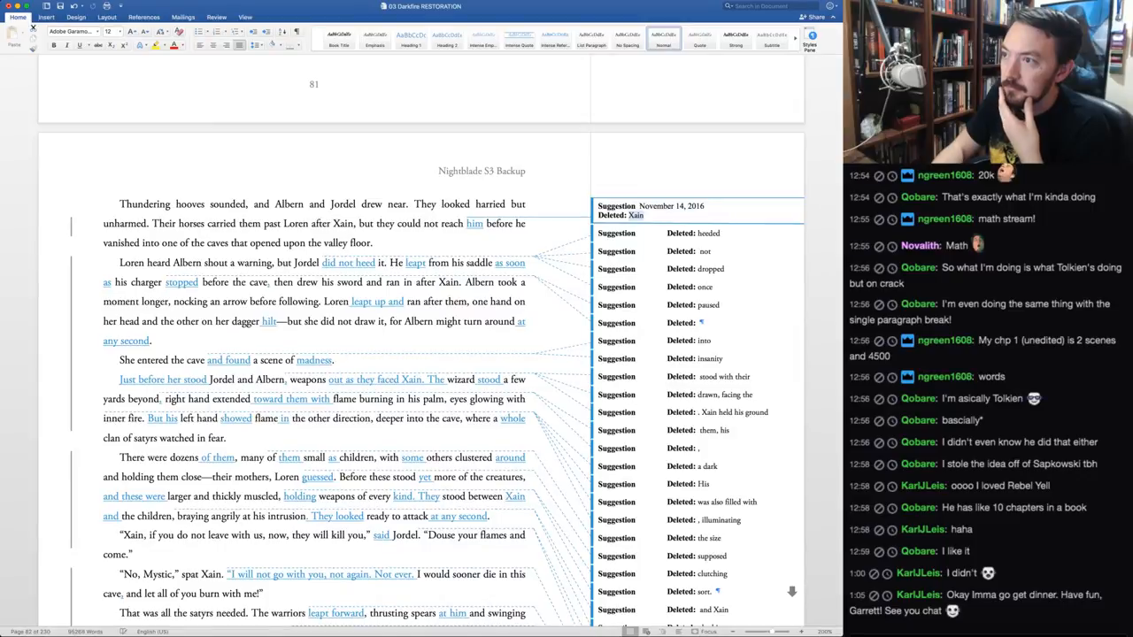
key("super+shift+a")
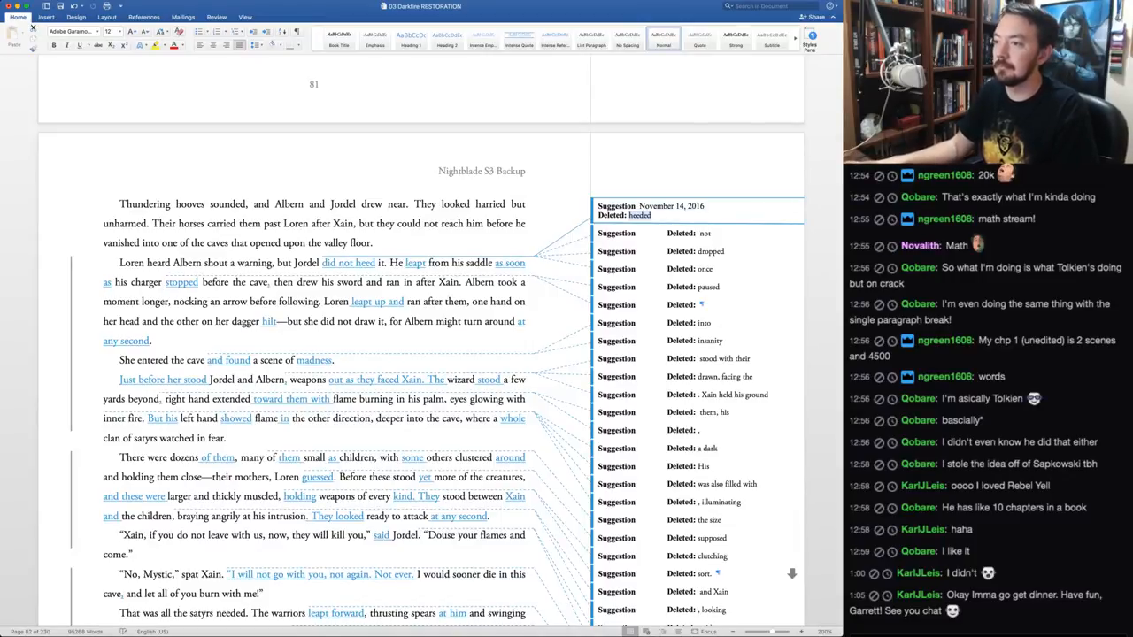
scroll(420, 354, "down", 5)
scroll(420, 354, "down", 15)
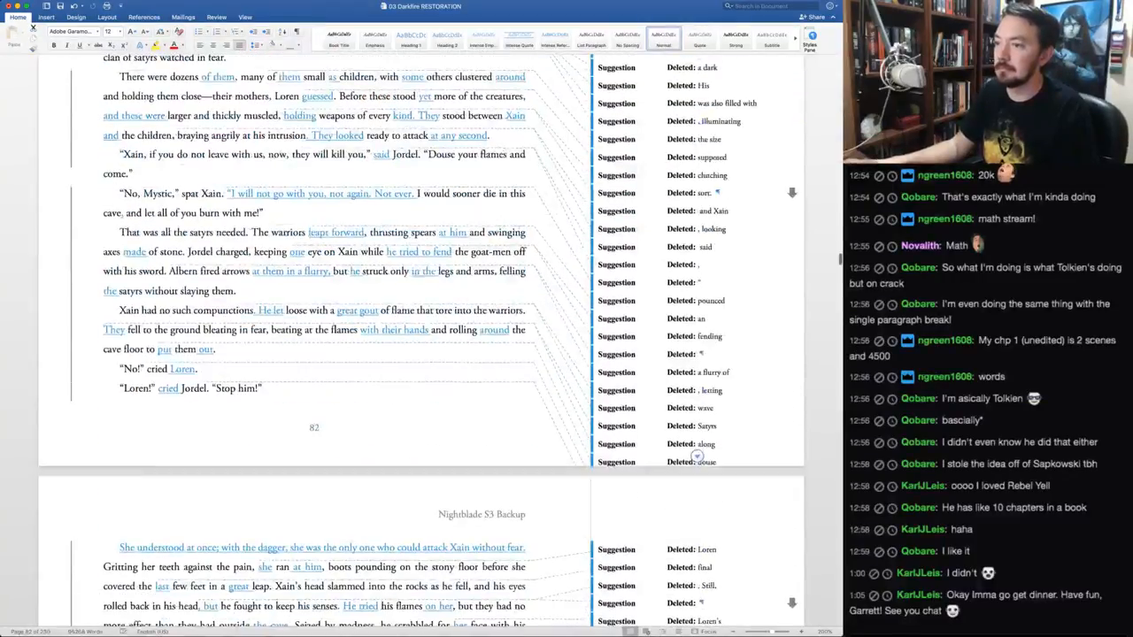
scroll(421, 354, "down", 15)
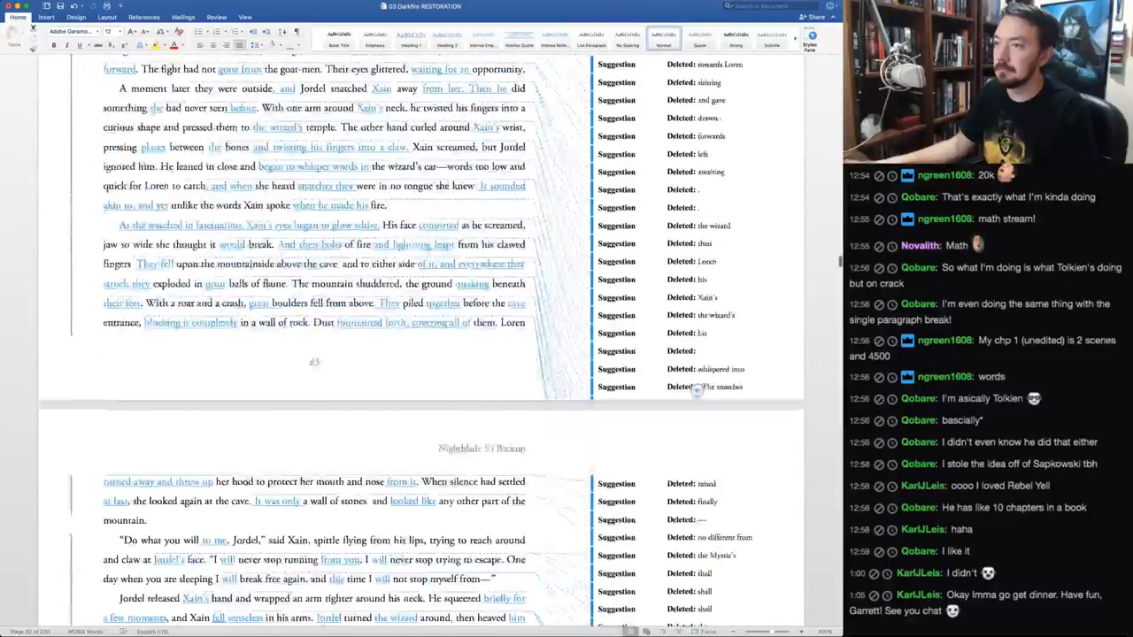
scroll(421, 354, "up", 18)
scroll(421, 354, "up", 20)
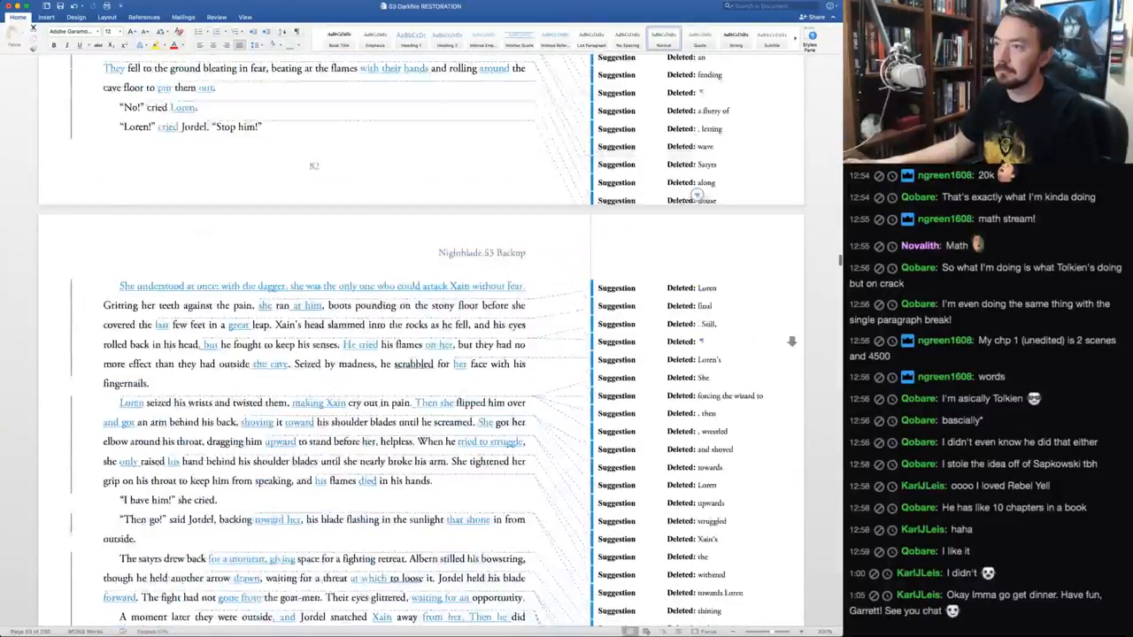
scroll(421, 354, "down", 15)
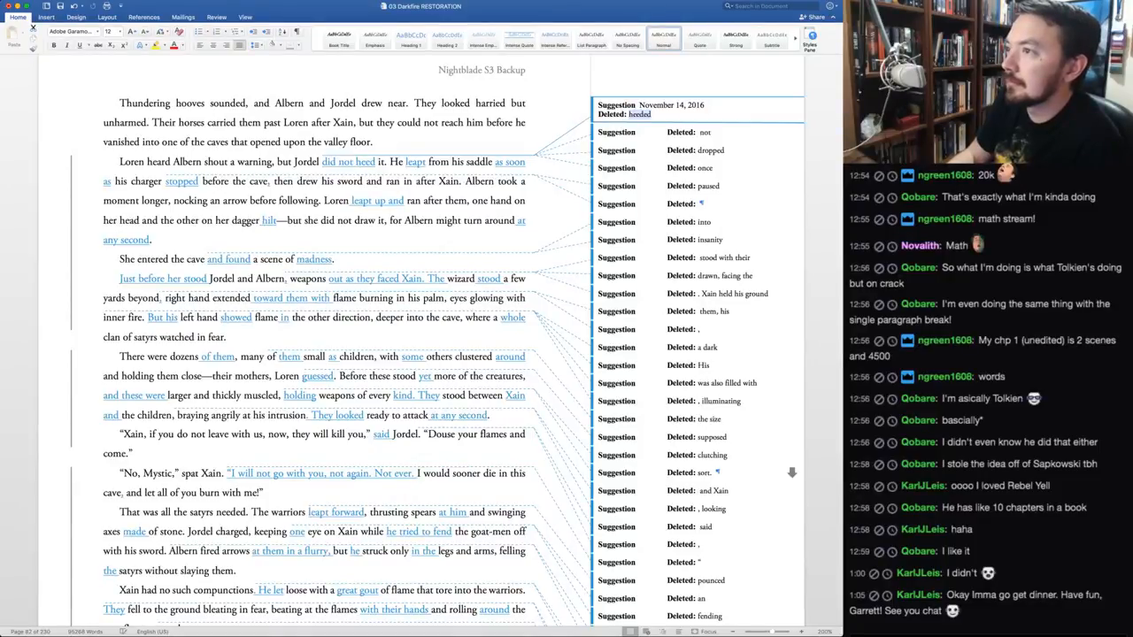
Accept "did not heed" in place of "heeded" and the removed "not" in the sentence about Albern's warning
key("super+shift+a")
key("super+shift+a")
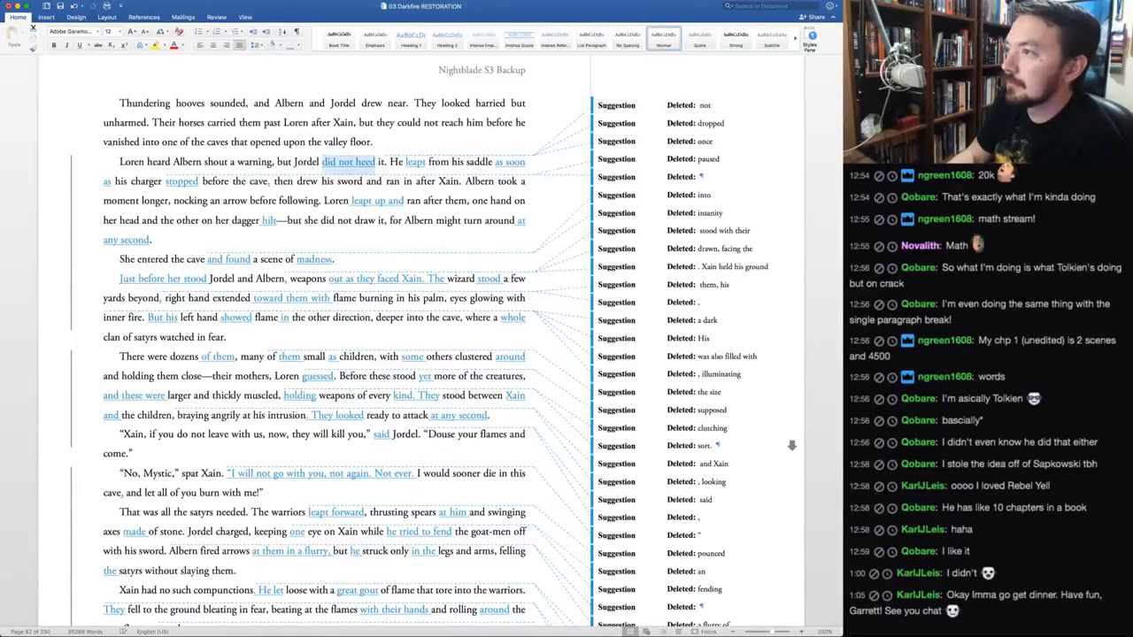
key("super+shift+a")
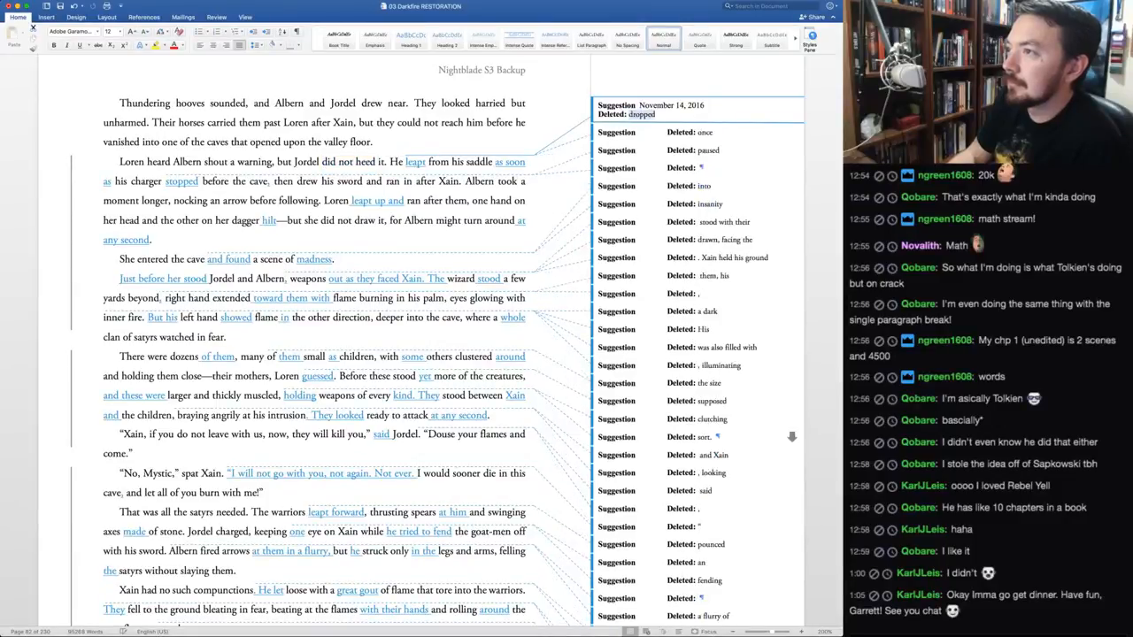
Reject "leapt" and "as soon as" to restore "dropped" and "once," and accept "stopped" in place of "paused."
key("super+shift+a")
key("super+shift+a")
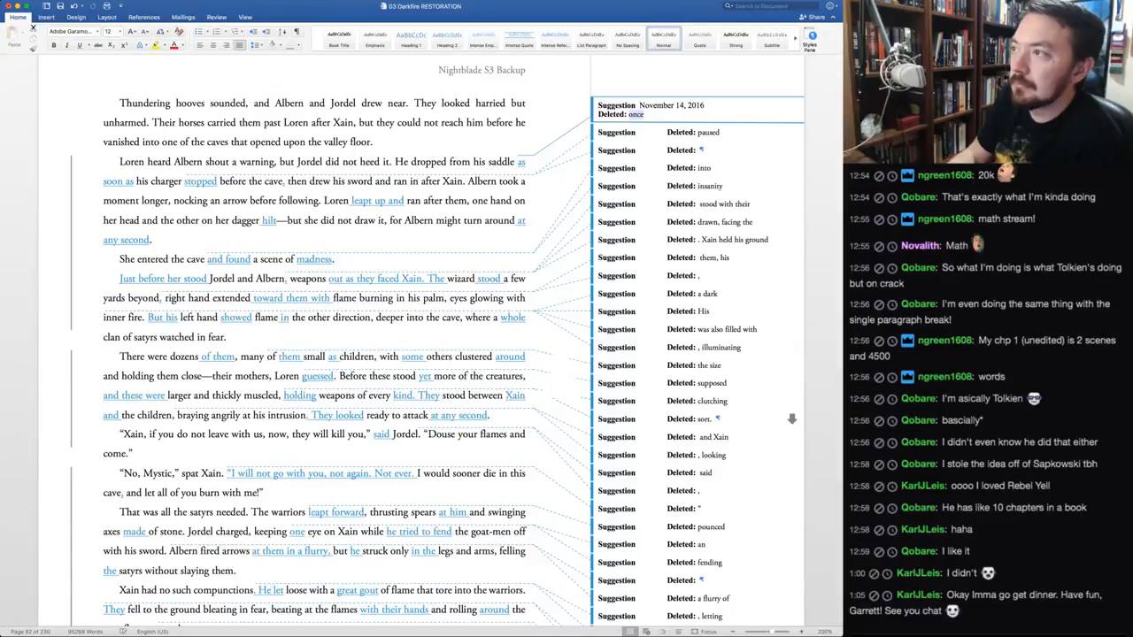
key("super+shift+r")
key("super+shift+r")
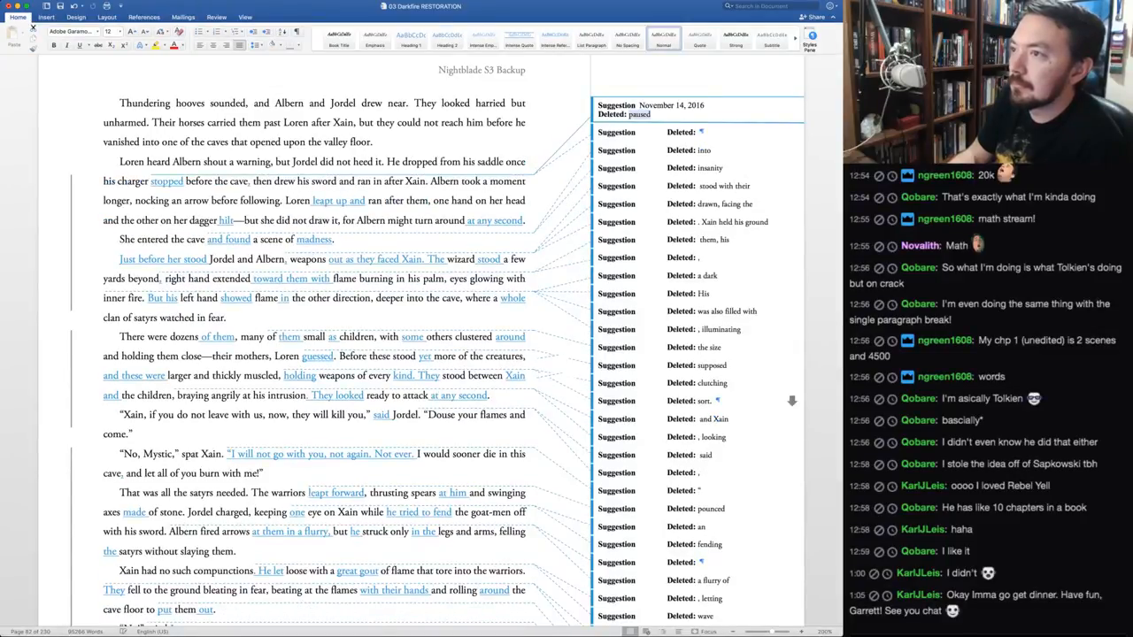
key("super+shift+a")
key("super+shift+a")
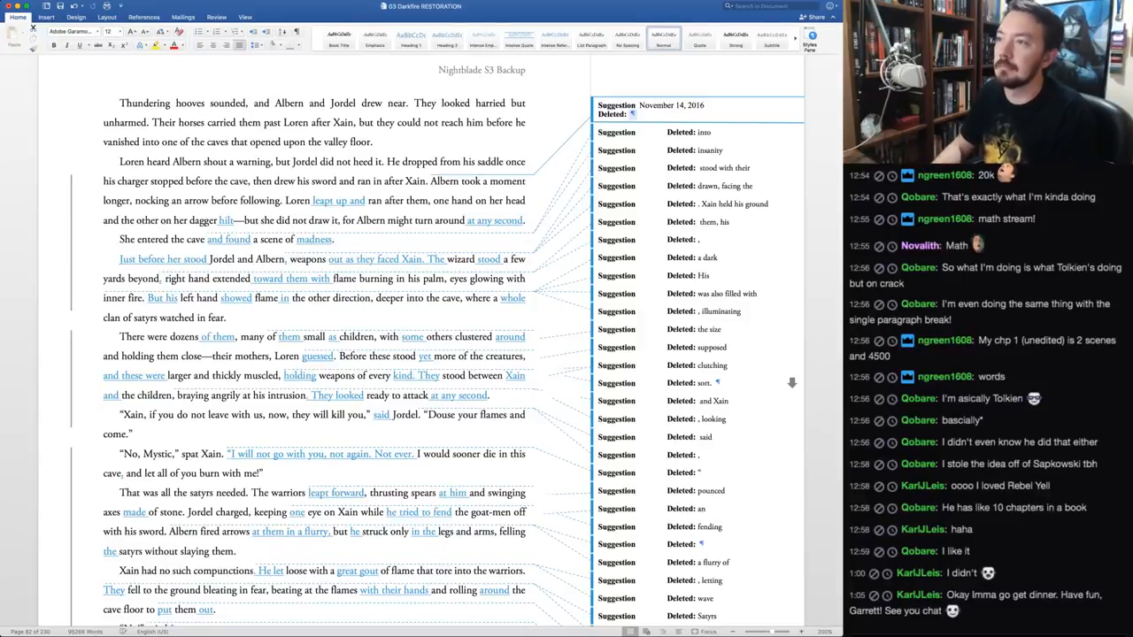
Reword "then drew his sword and ran in after Xain" as "drawing his sword and running in after Xain."
left_click(253, 183)
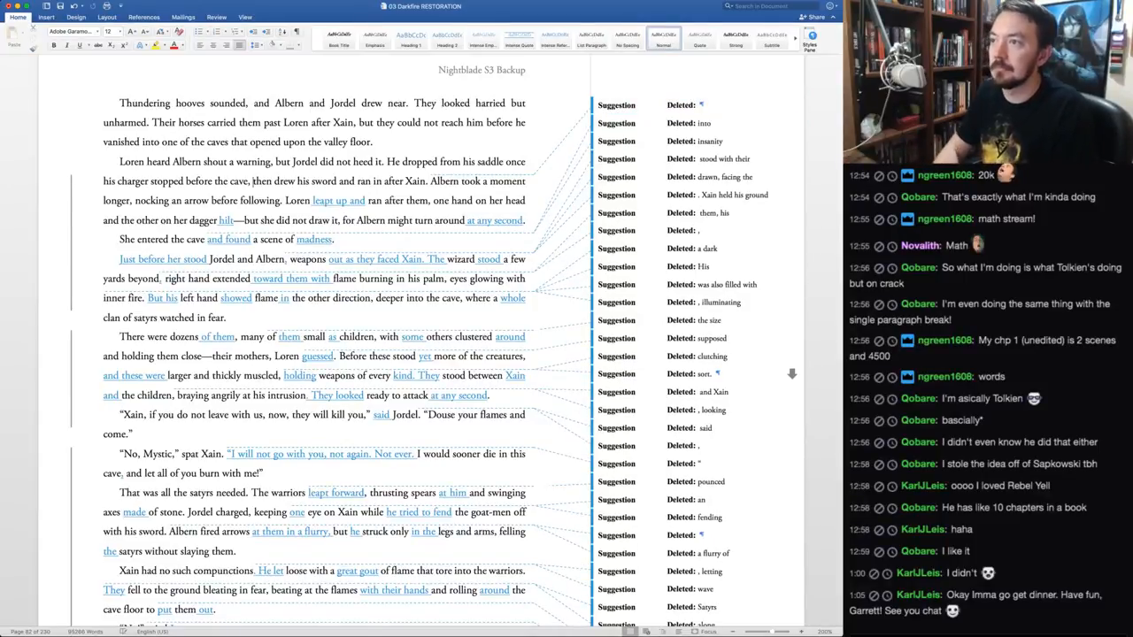
left_click_drag(254, 183, 294, 182)
type("f")
key("BackSpace")
type("drawing")
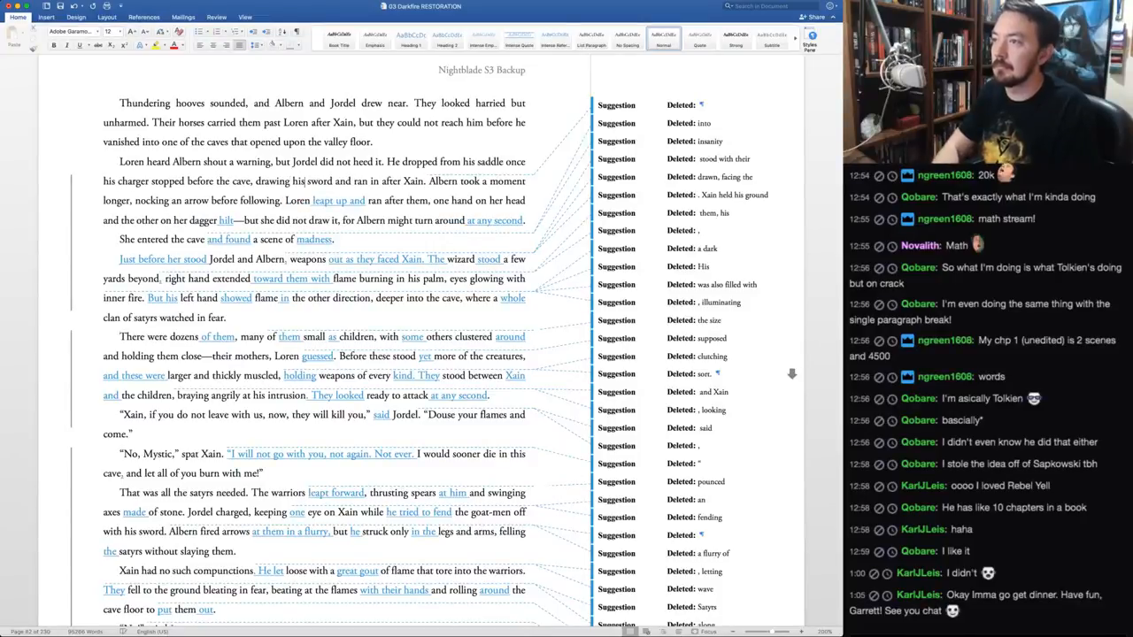
key("alt+Right")
key("alt+Right")
key("Right")
key("alt+shift+Right")
type("runnin")
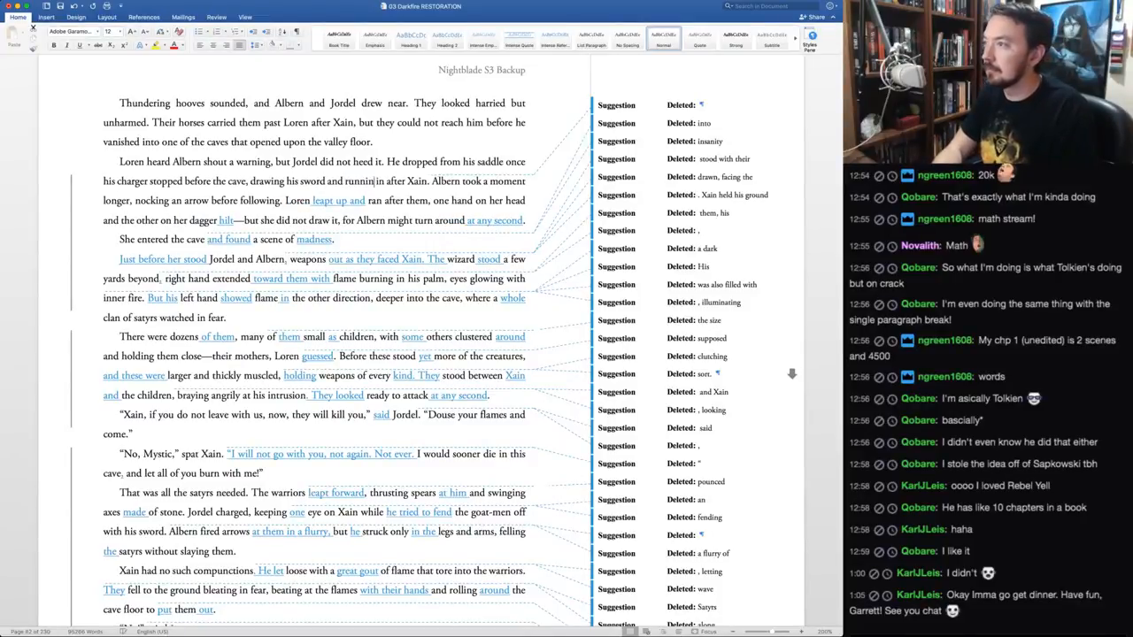
type("g")
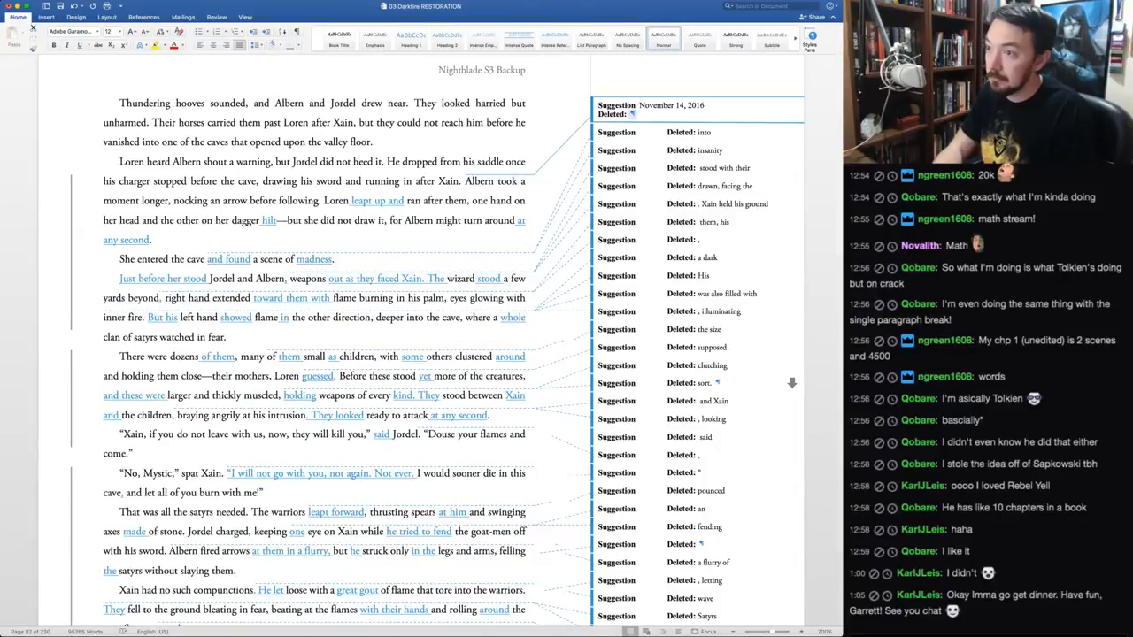
Accept the deleted paragraph mark, and reject the added "leapt up and" after "Loren" and "hilt" after "dagger."
key("super+shift+a")
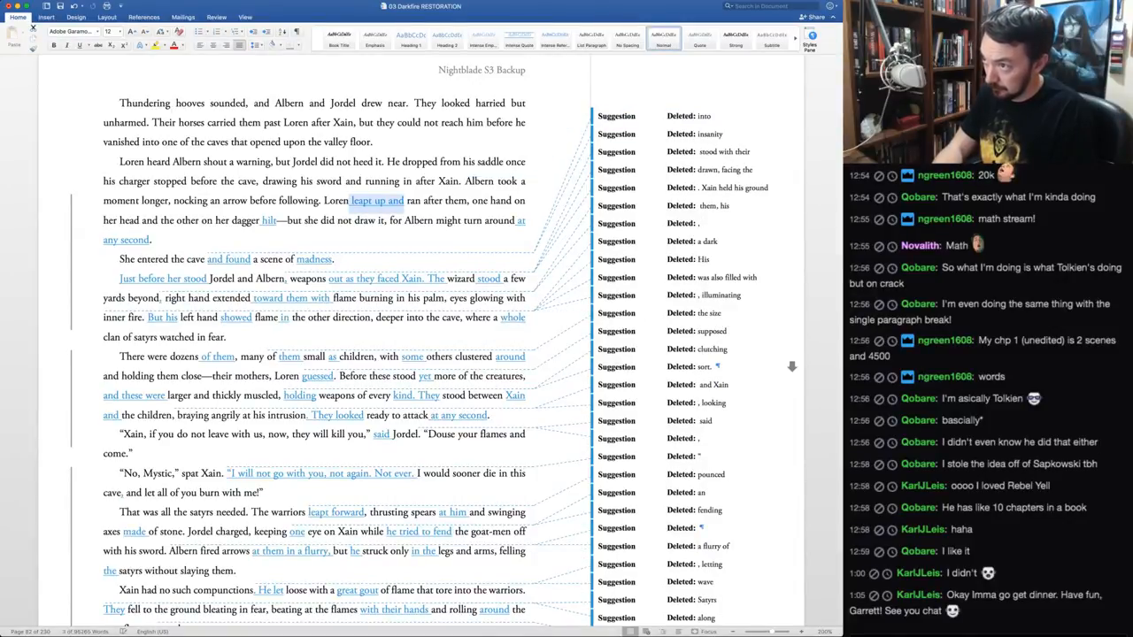
key("super+shift+a")
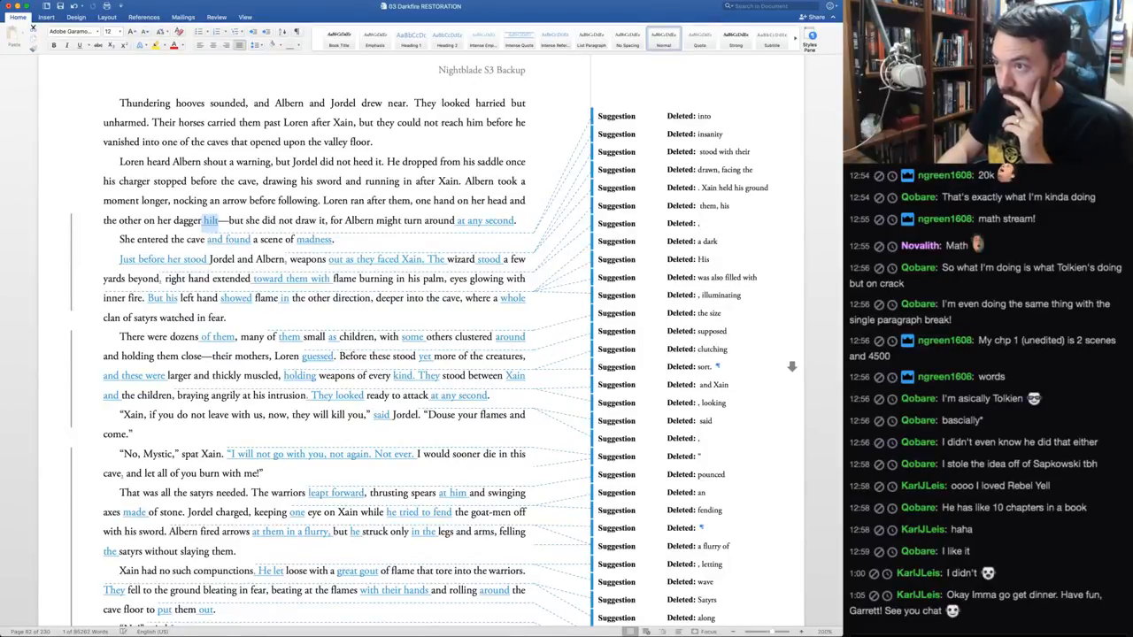
key("super+shift+a")
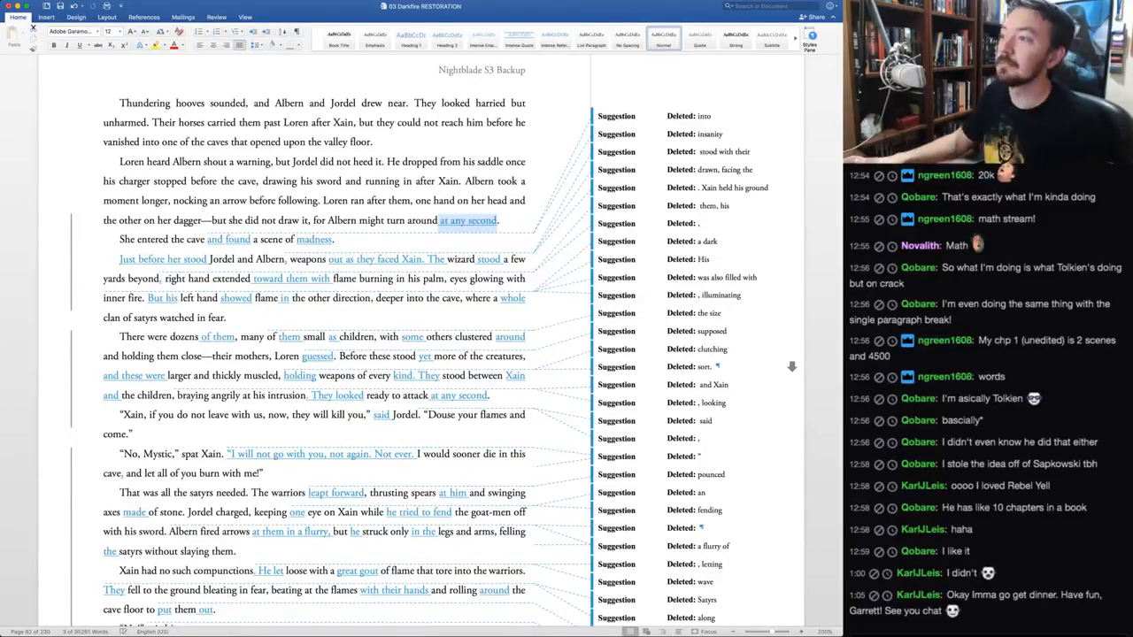
Accept the added "at any second" after "Albern might turn around" and change its "second" to "moment."
key("super+shift+a")
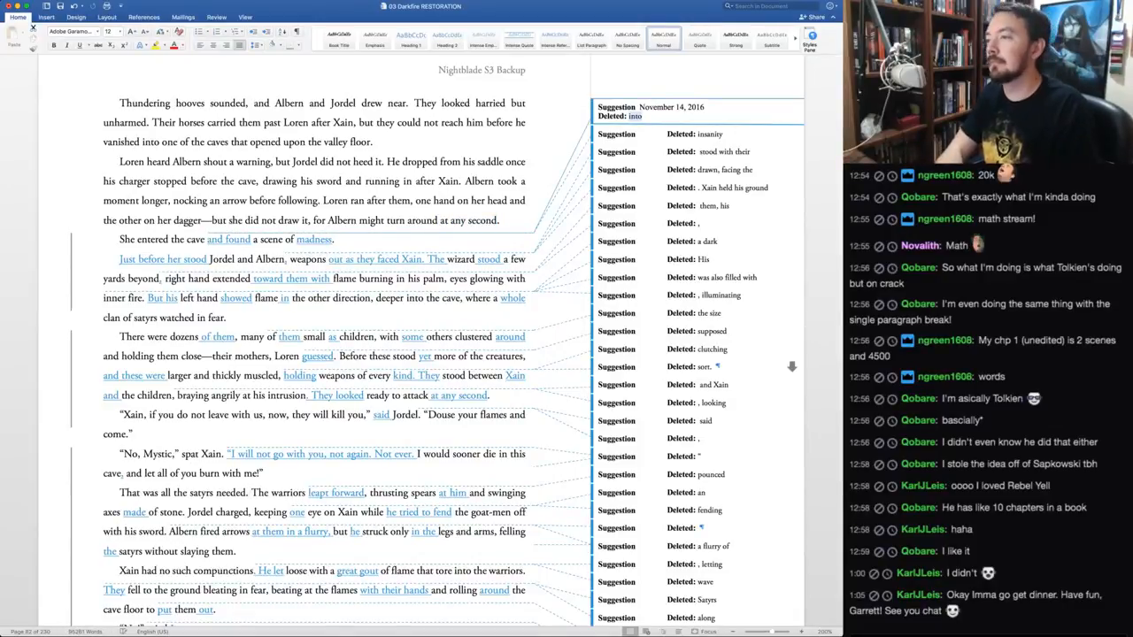
double_click(482, 220)
type("moment")
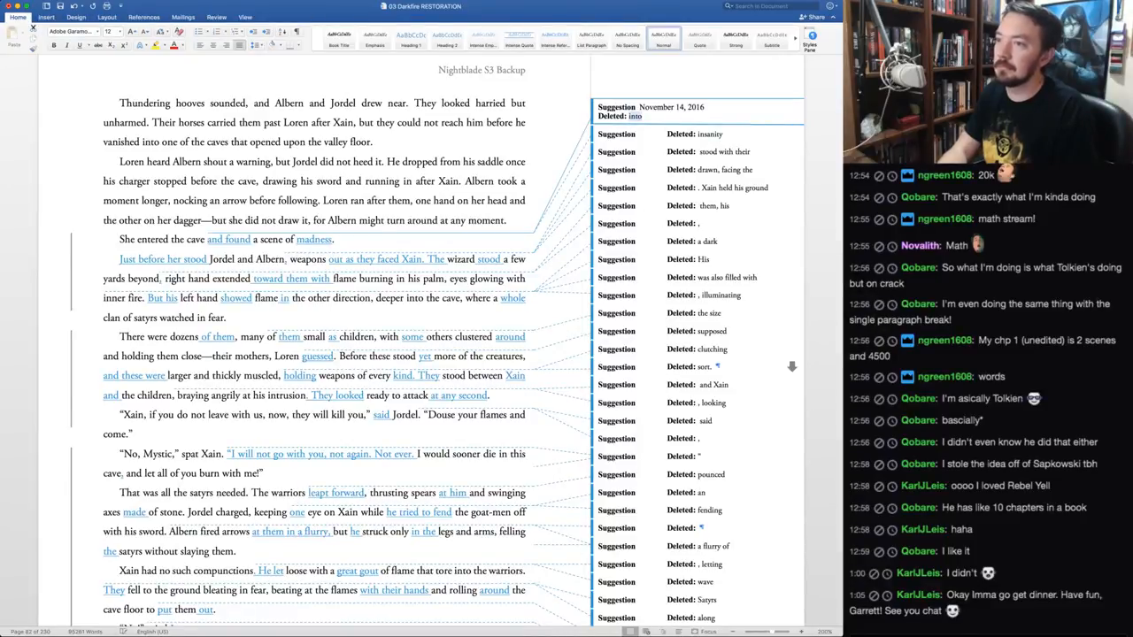
Accept "and found" in place of "into" and "madness" in place of "insanity" in the sentence beginning "She entered the cave."
key("ctrl+alt+a")
key("ctrl+alt+a")
key("ctrl+alt+a")
key("ctrl+alt+a")
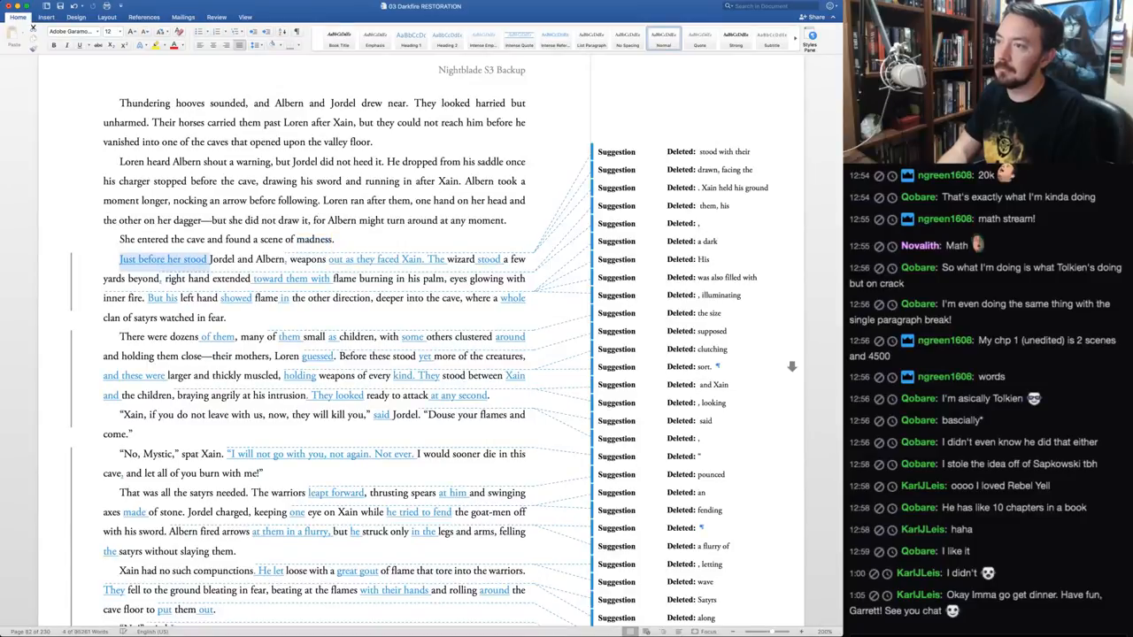
Accept "Just before her stood" and the removed "stood with their," and "out as they faced Xain. The" in place of "drawn, facing the."
key("ctrl+alt+a")
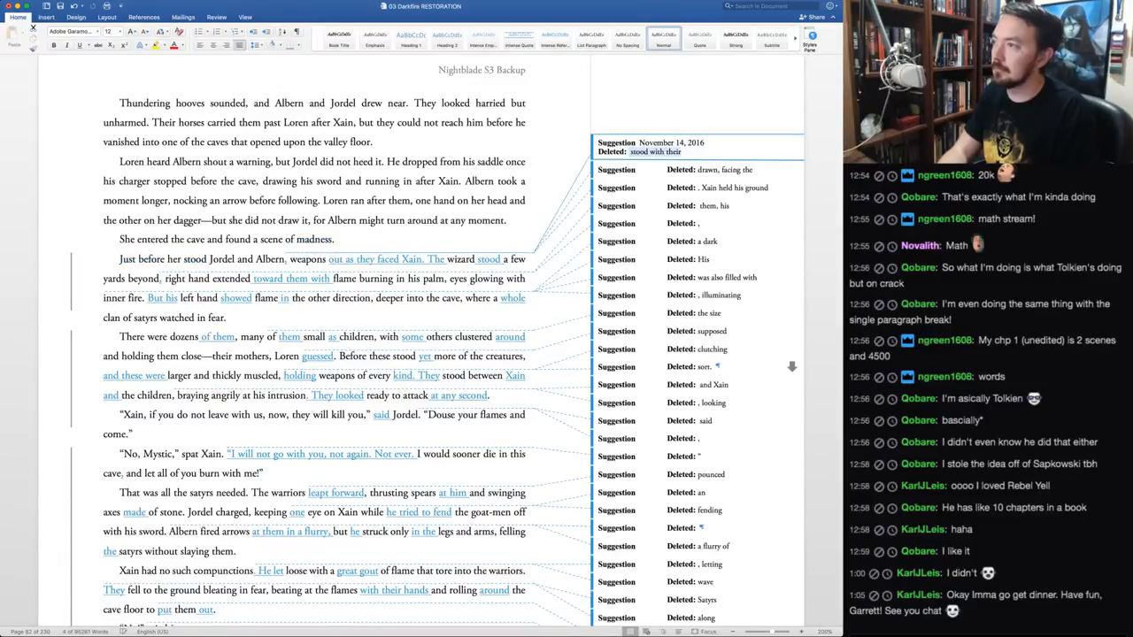
key("ctrl+alt+a")
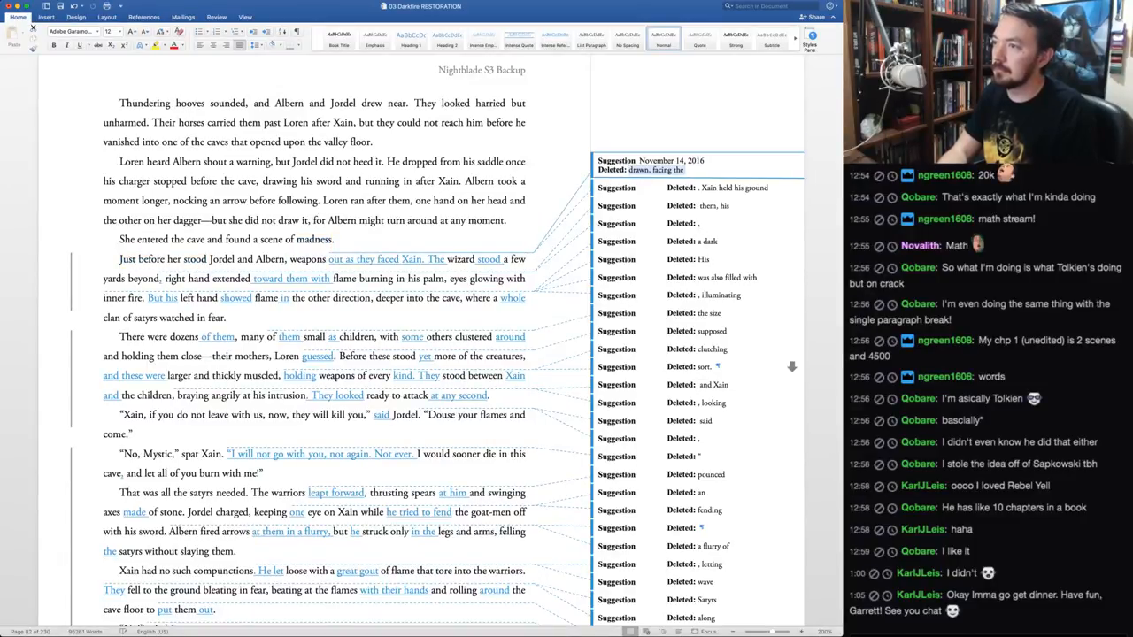
key("ctrl+alt+a")
key("ctrl+alt+a")
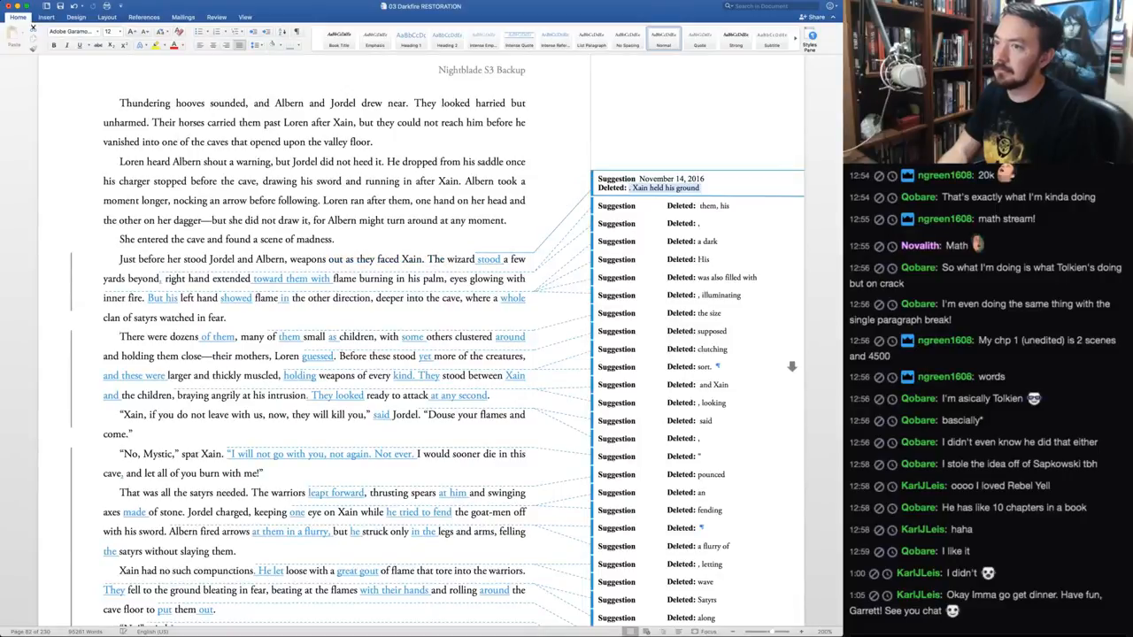
Accept "stood" after "The wizard" in place of "Xain held his ground," and the removed "them, his" after "yards beyond."
key("ctrl+alt+a")
key("ctrl+alt+a")
key("ctrl+alt+a")
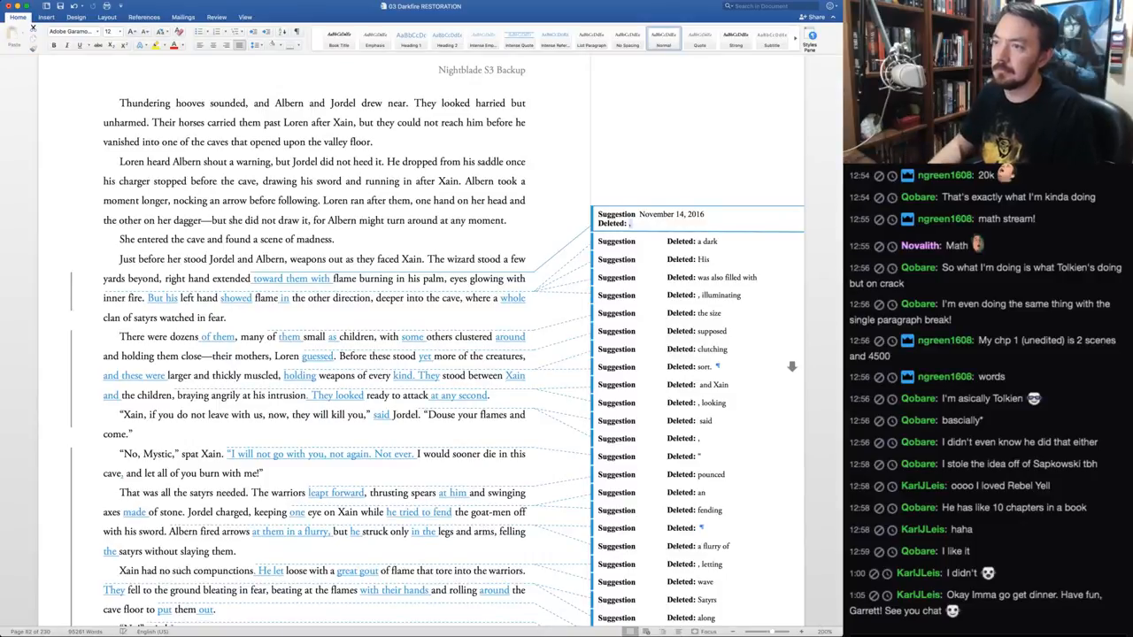
Delete the suggested "toward them" after "right hand extended" and accept "with" in place of the deleted comma
left_click(278, 279)
key("alt+shift+Right")
key("alt+shift+Right")
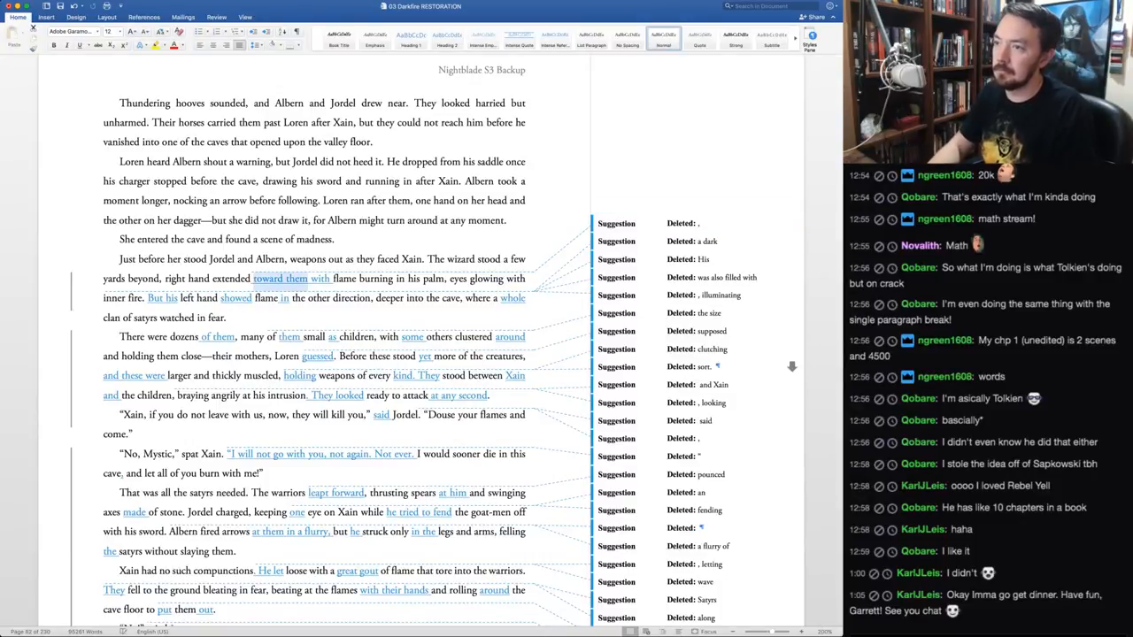
key("BackSpace")
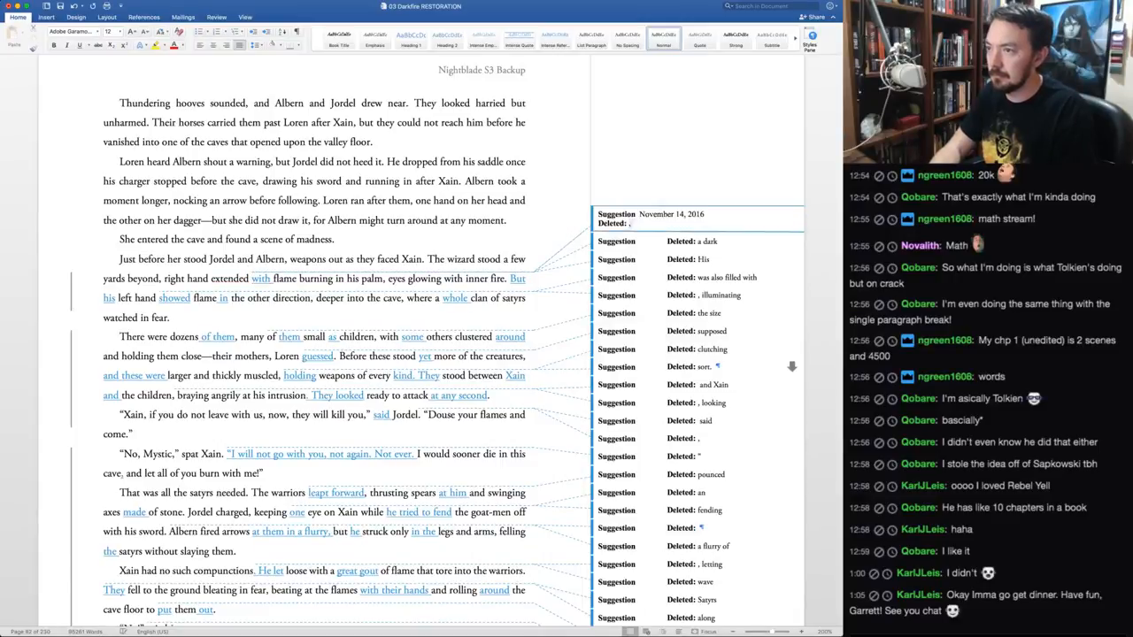
key("super+shift+a")
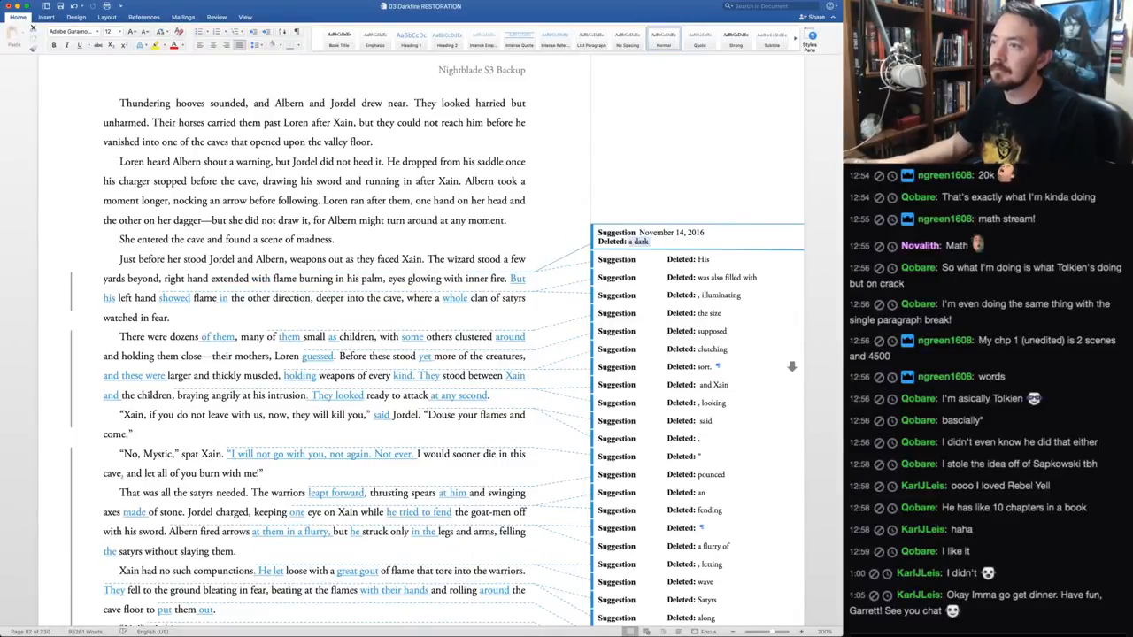
Delete ", eyes glowing with inner fire" so that the sentence ends after "burning in his palm."
key("alt+Left")
key("alt+Left")
key("alt+Left")
key("alt+Left")
key("alt+shift+Right")
key("alt+shift+Right")
key("alt+shift+Right")
key("alt+shift+Right")
key("alt+shift+Right")
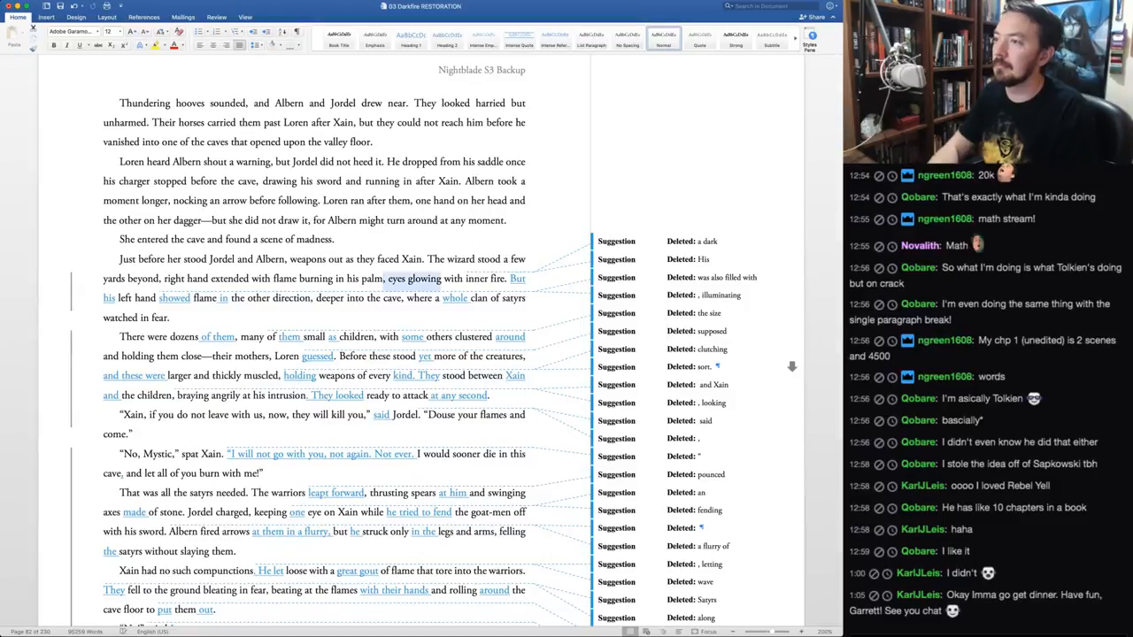
key("BackSpace")
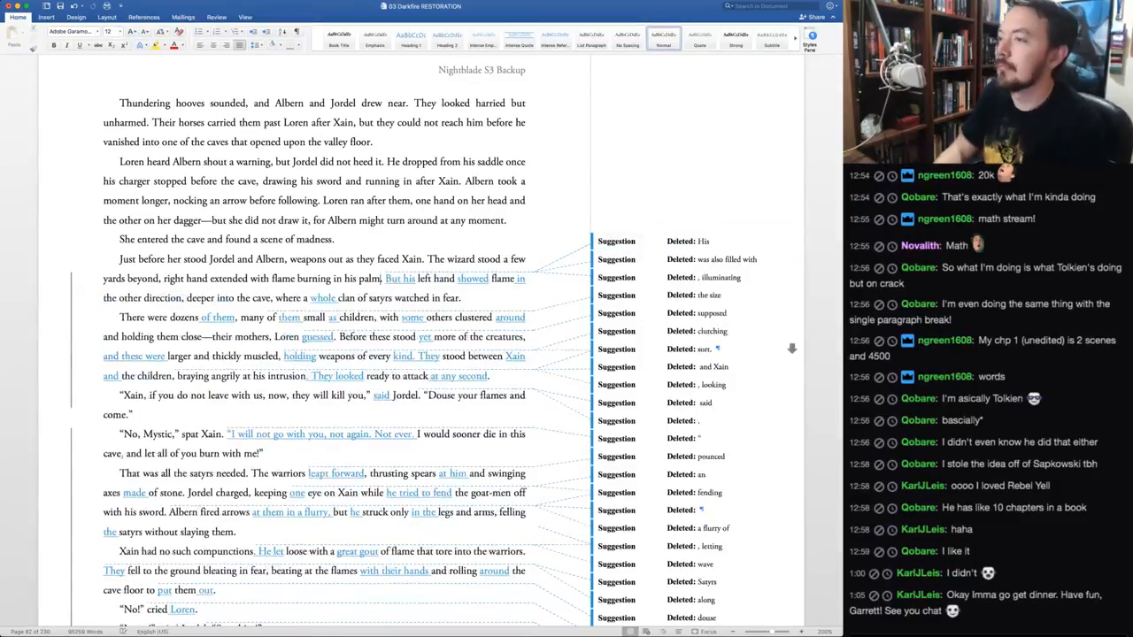
Accept "But his" in place of "His" before "left hand."
key("super+shift+a")
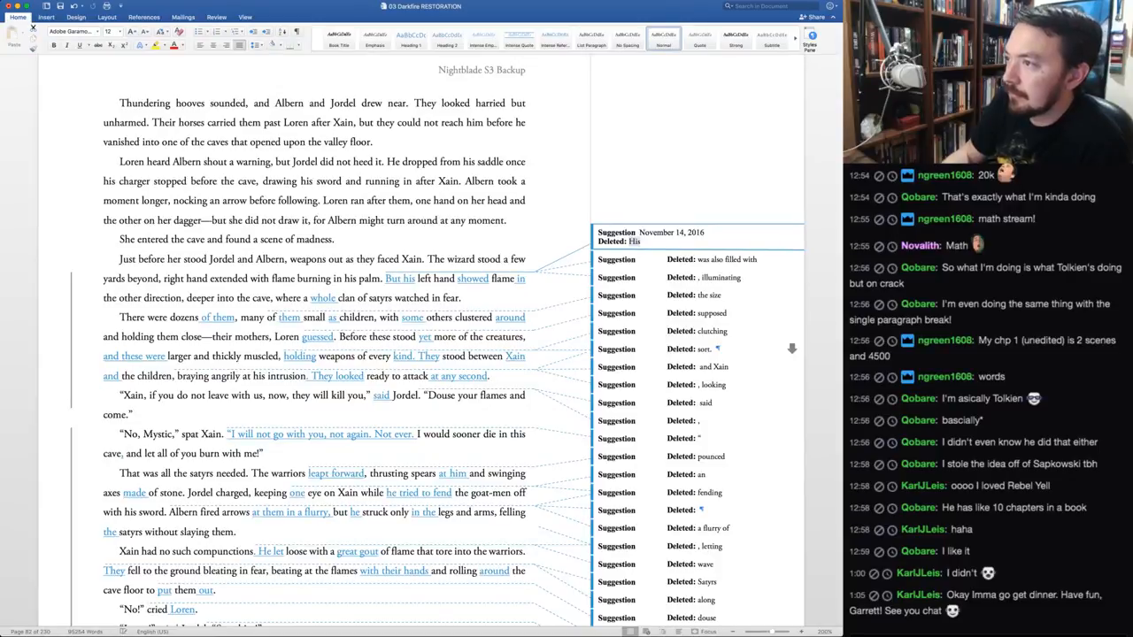
key("super+shift+a")
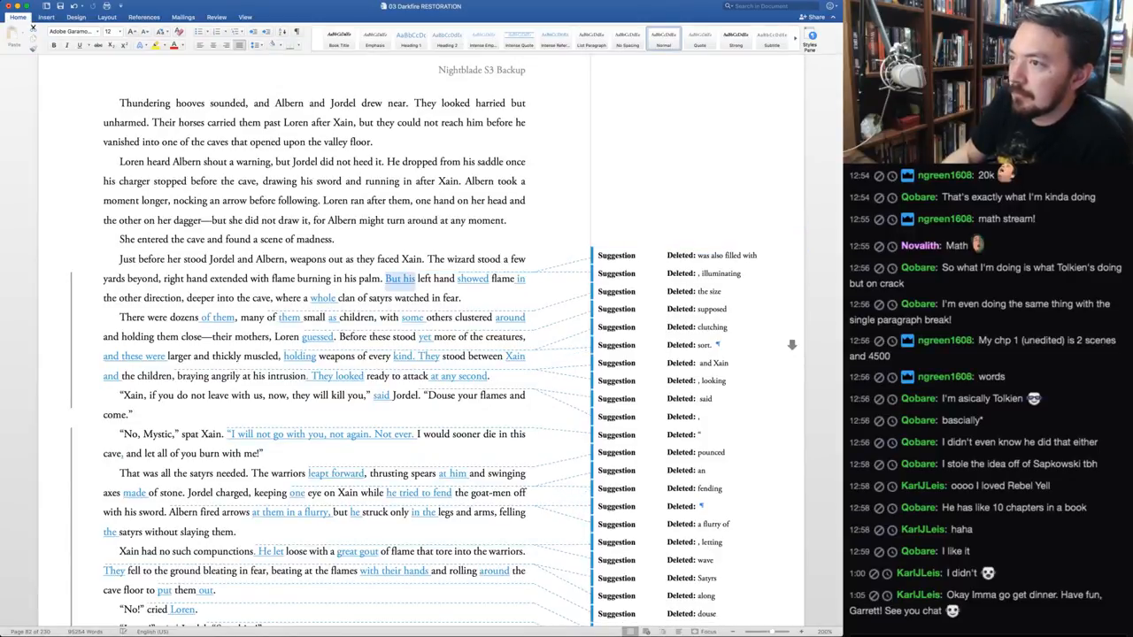
key("super+shift+a")
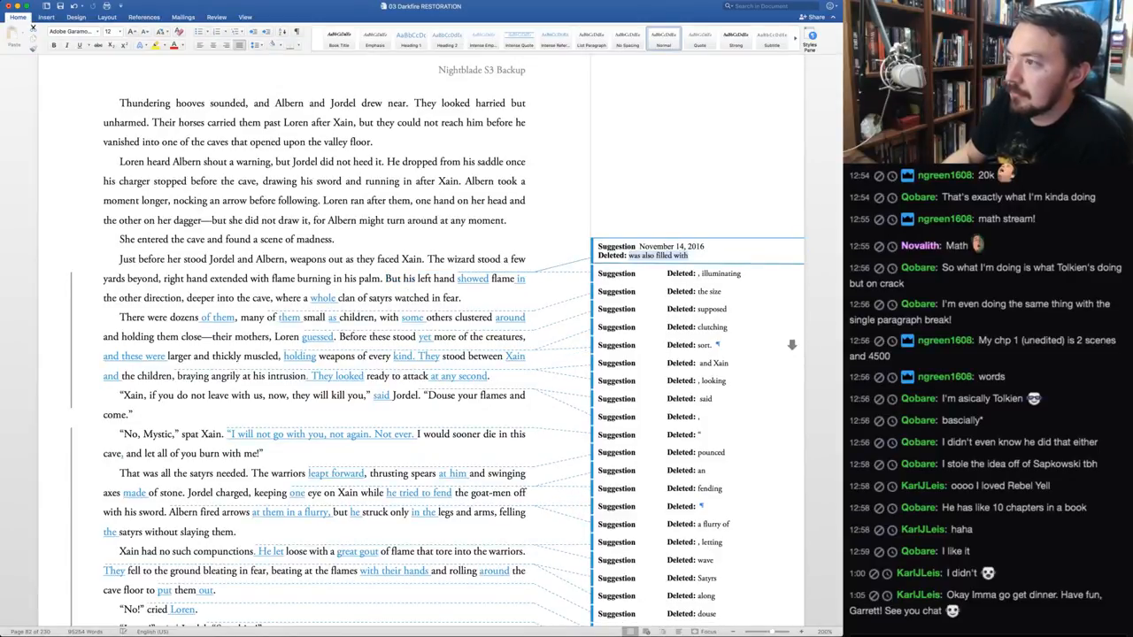
Accept "showed" in place of "was also filled with" and "in" in place of ", illuminating," and reject the added "whole" before "clan."
key("super+shift+a")
key("super+shift+a")
key("super+shift+a")
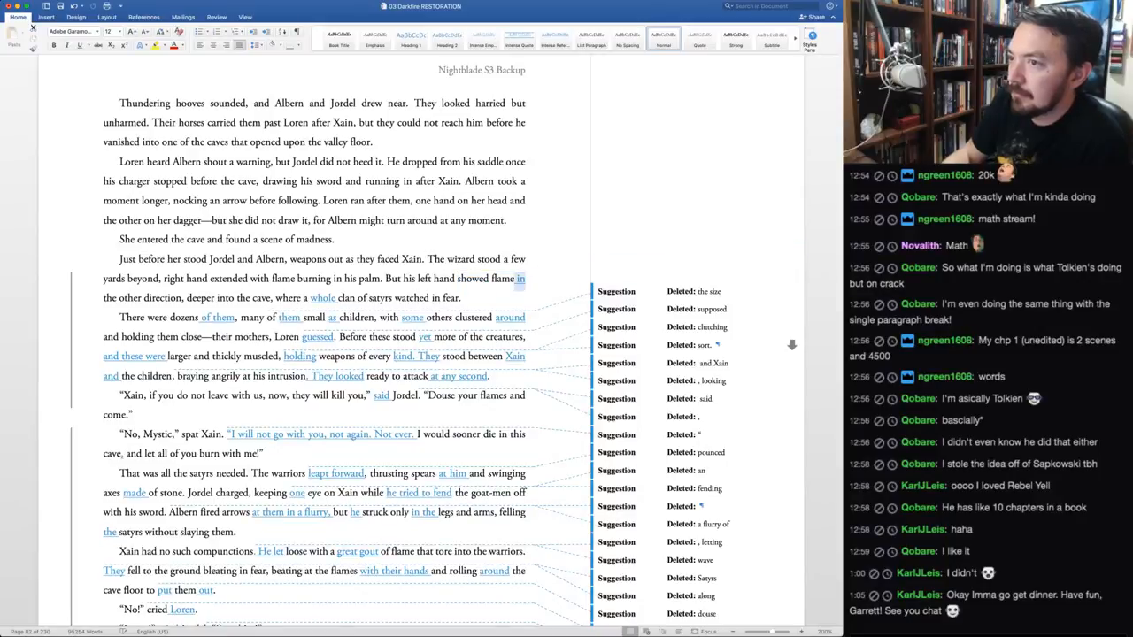
key("super+shift+a")
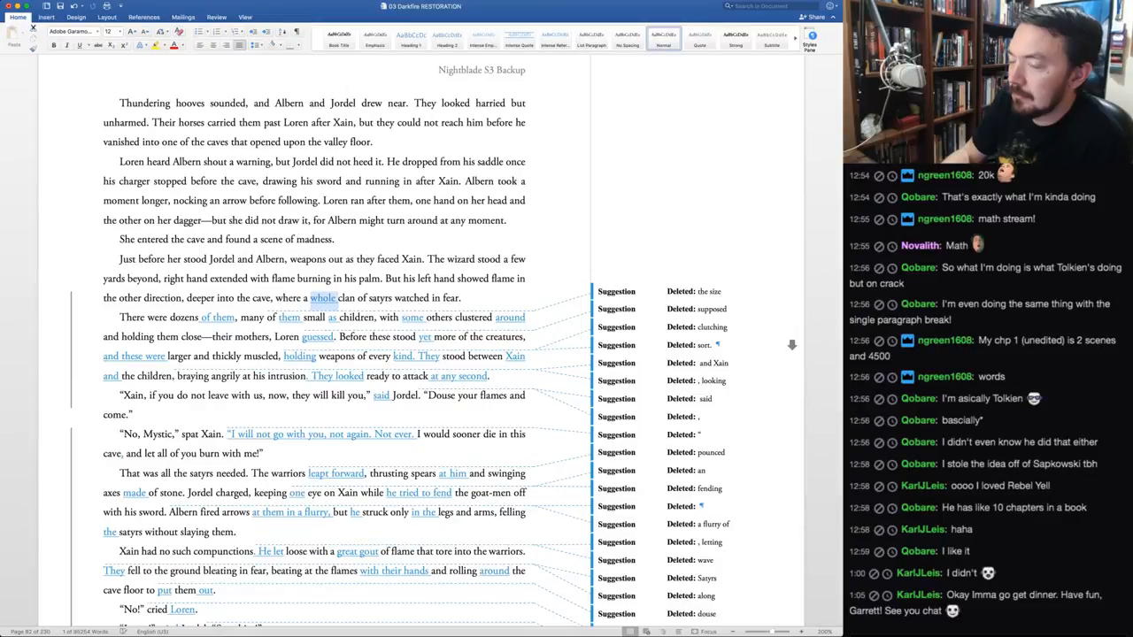
key("super+shift+r")
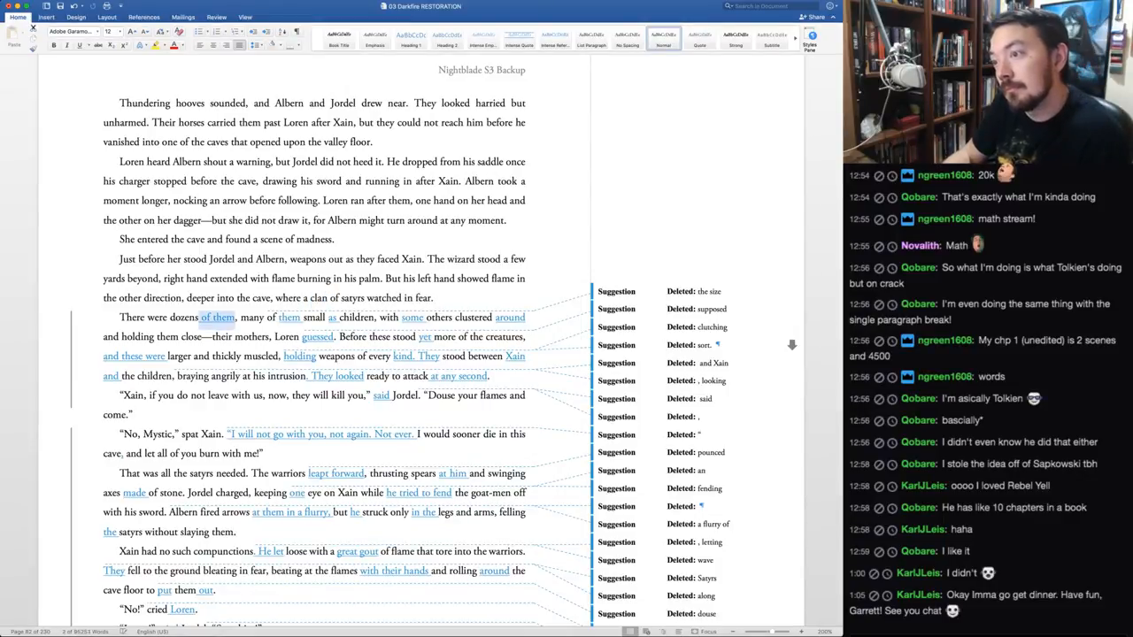
Accept "of them" after "dozens," restore "the size of small children" by rejecting its edits, and accept "some" and "around."
key("super+shift+a")
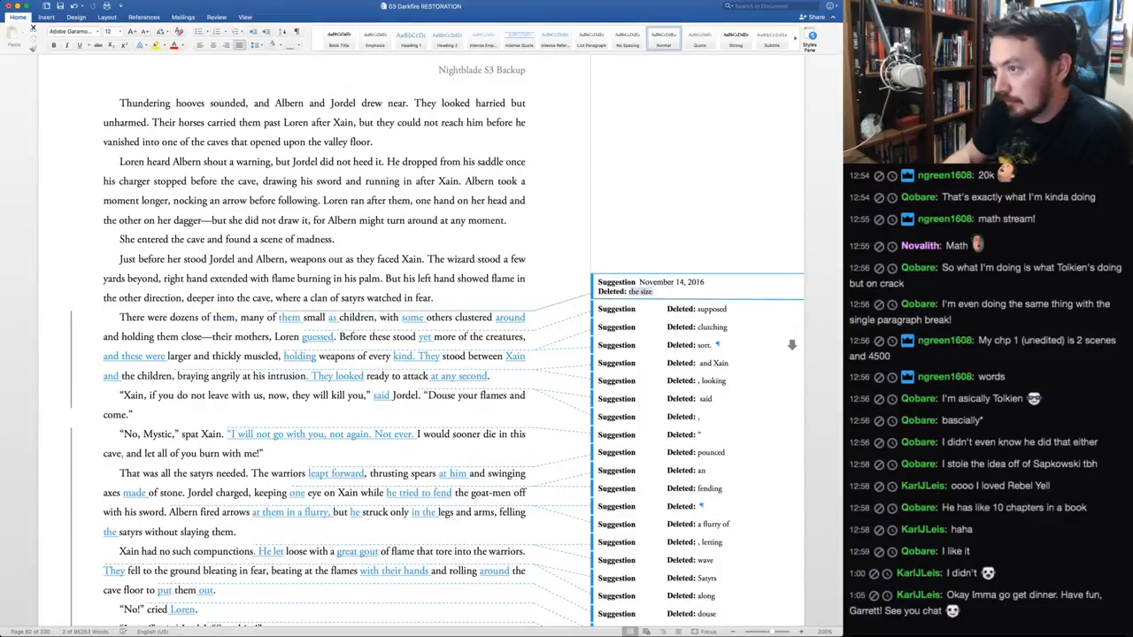
key("super+shift+r")
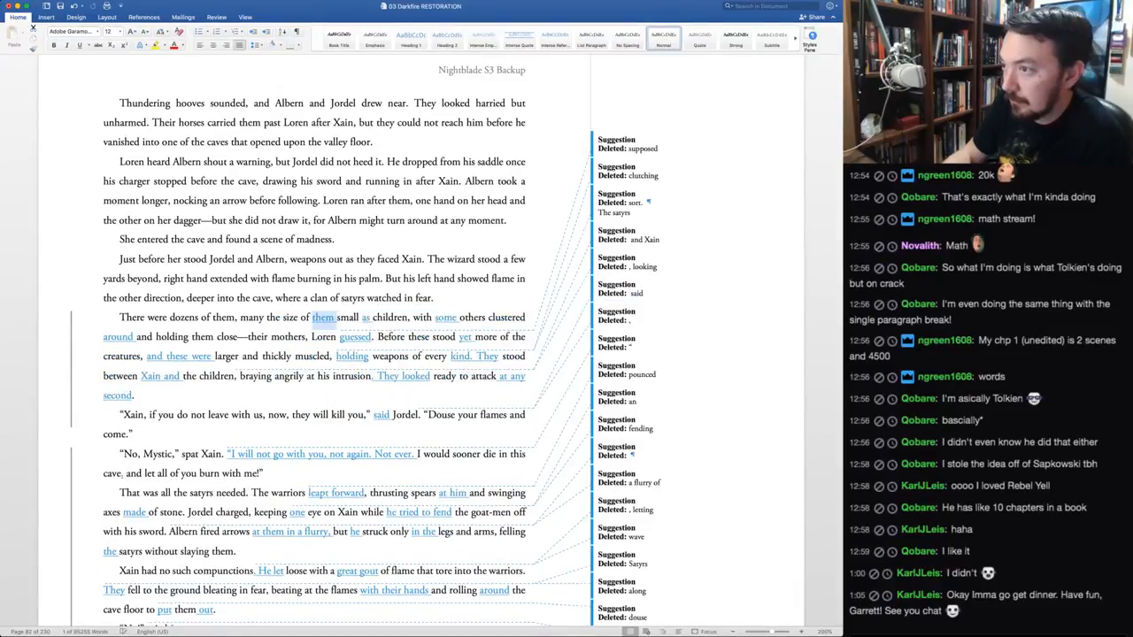
key("super+shift+r")
key("super+shift+r")
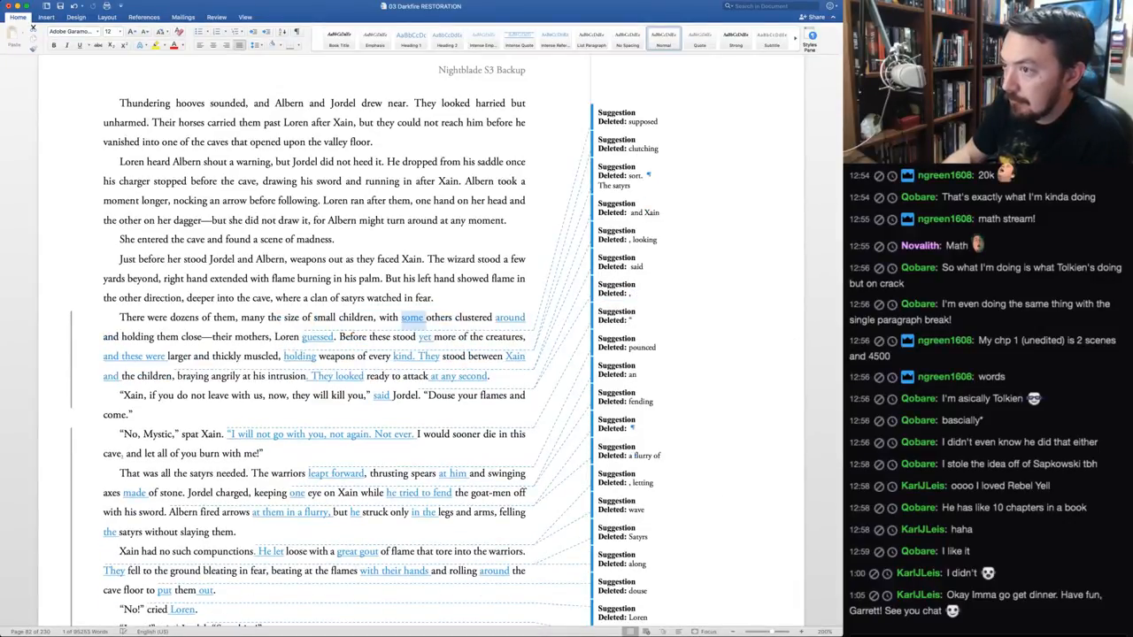
key("super+shift+a")
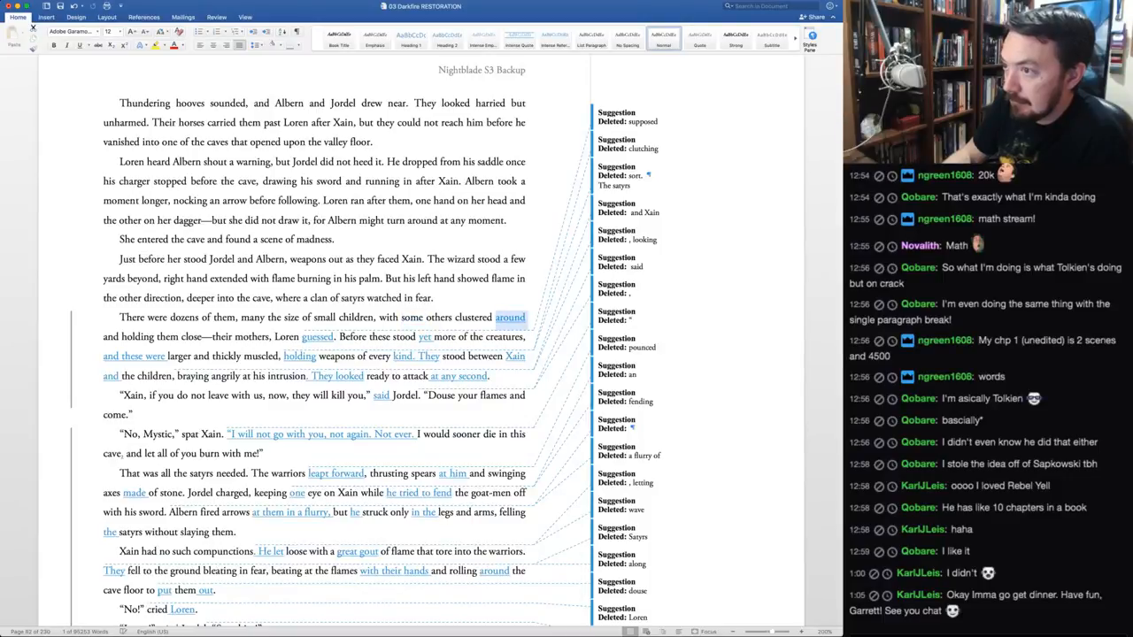
key("super+shift+a")
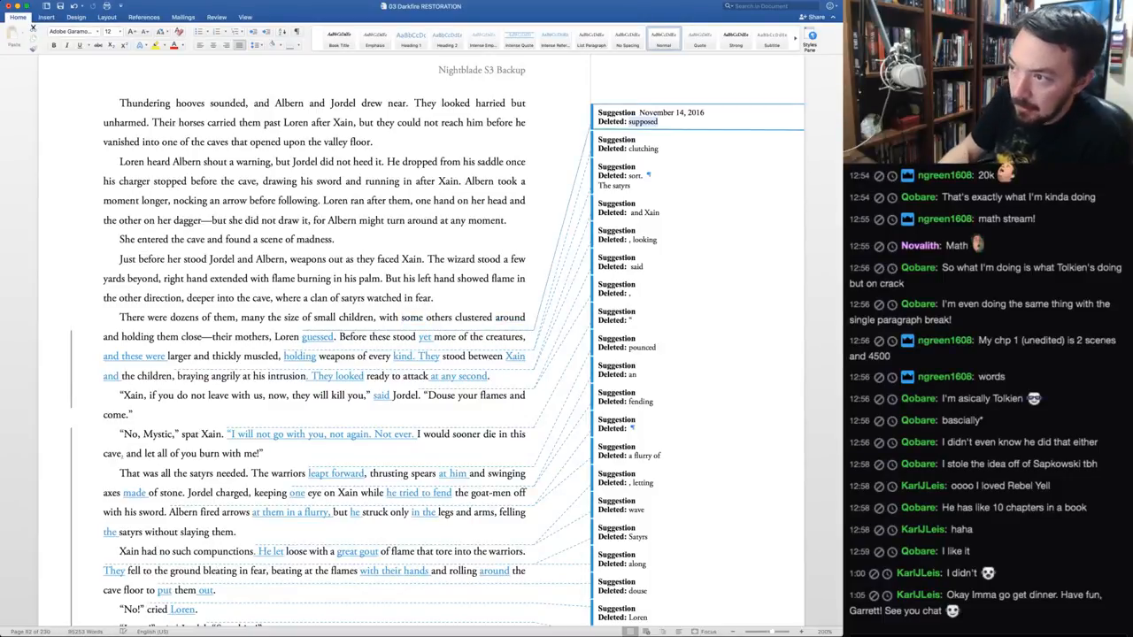
Accept "guessed" for "supposed," plus "yet," "and these were," "holding," "kind. They," and the move of "Xain and" before "the children."
key("super+shift+a")
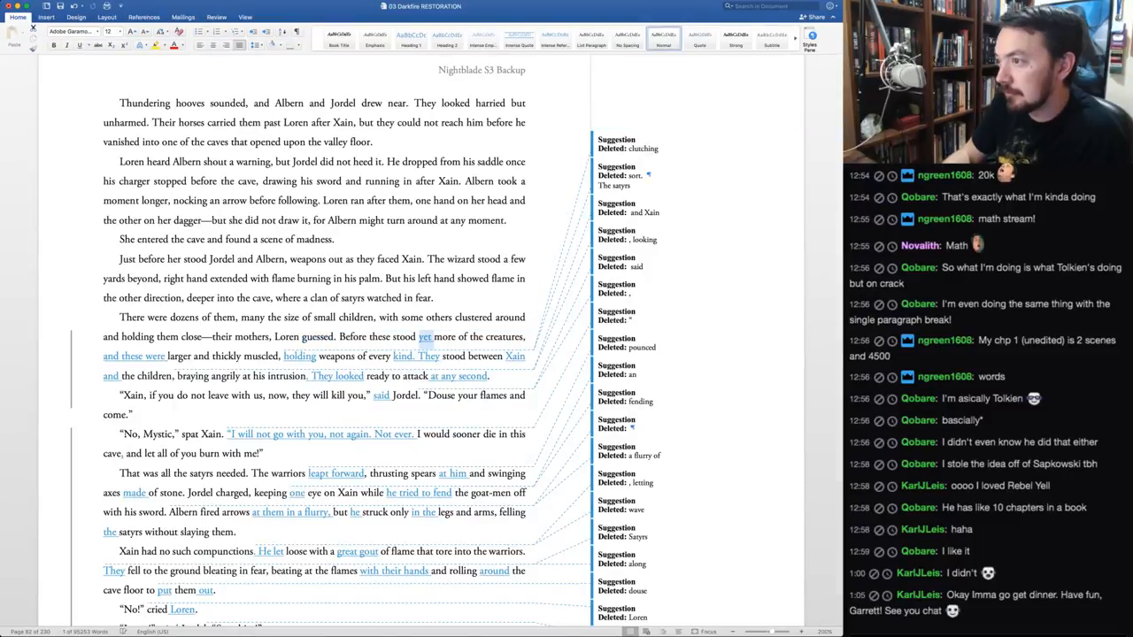
key("super+shift+a")
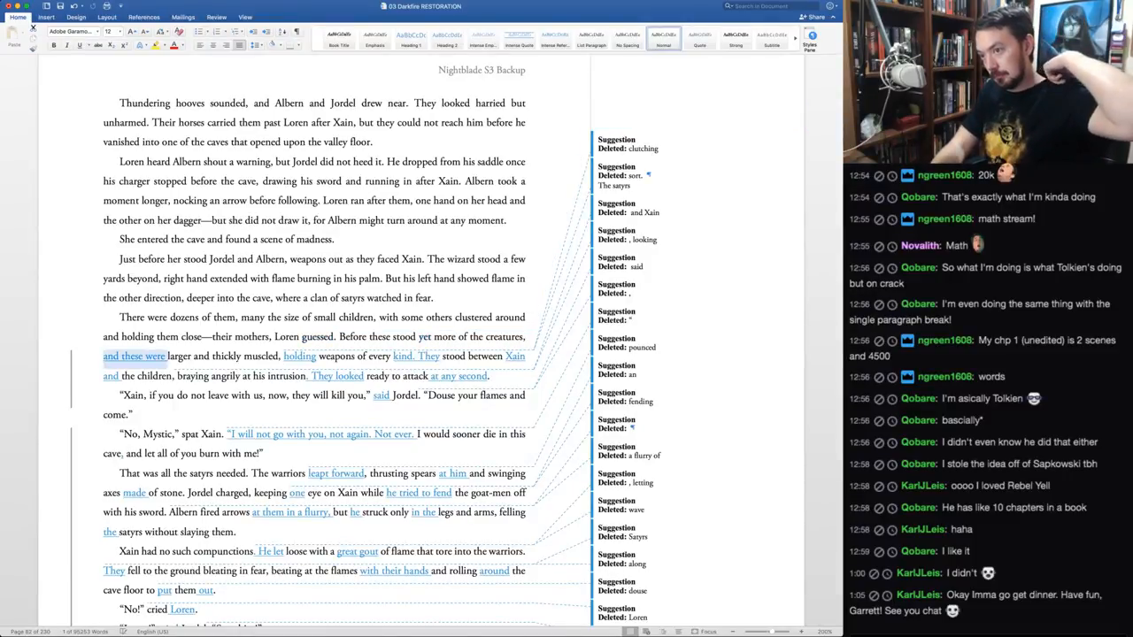
key("super+shift+a")
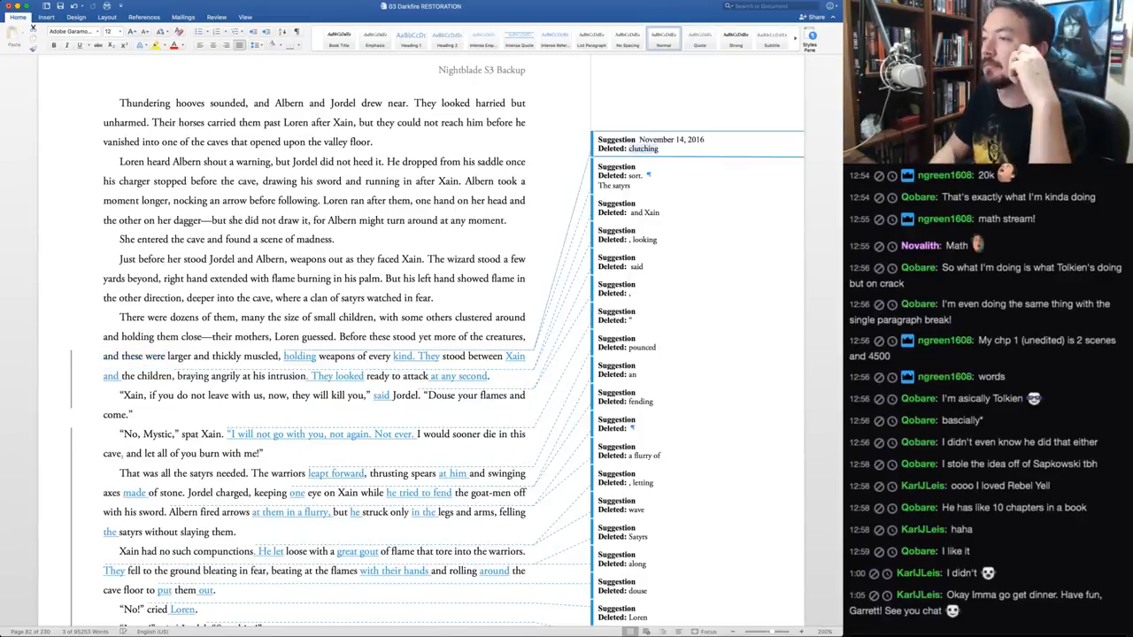
key("super+shift+a")
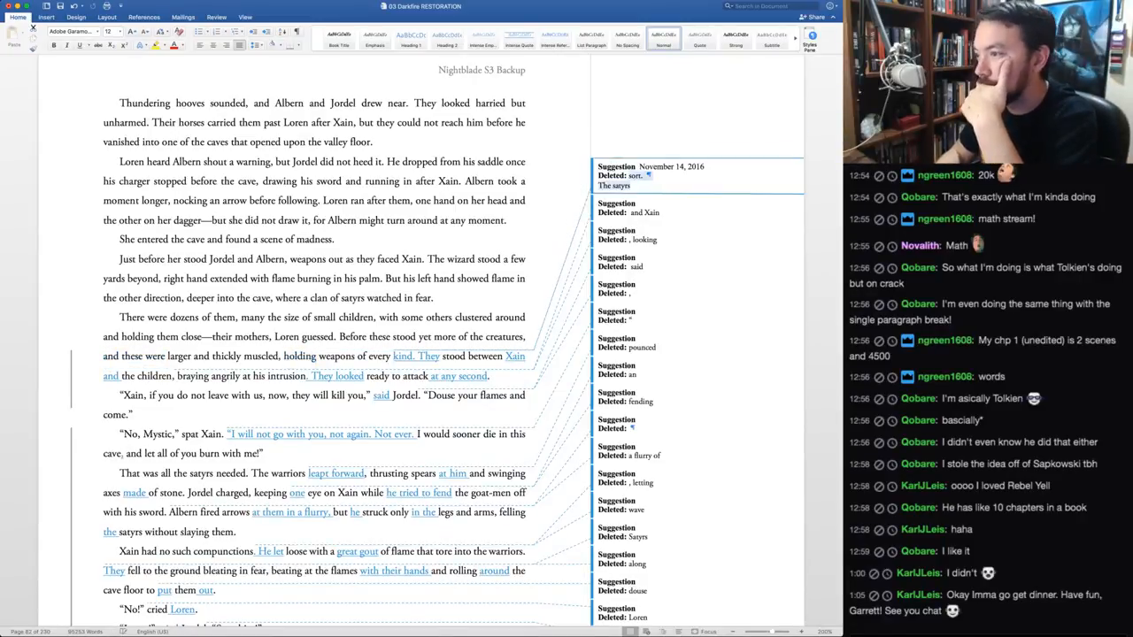
key("super+shift+a")
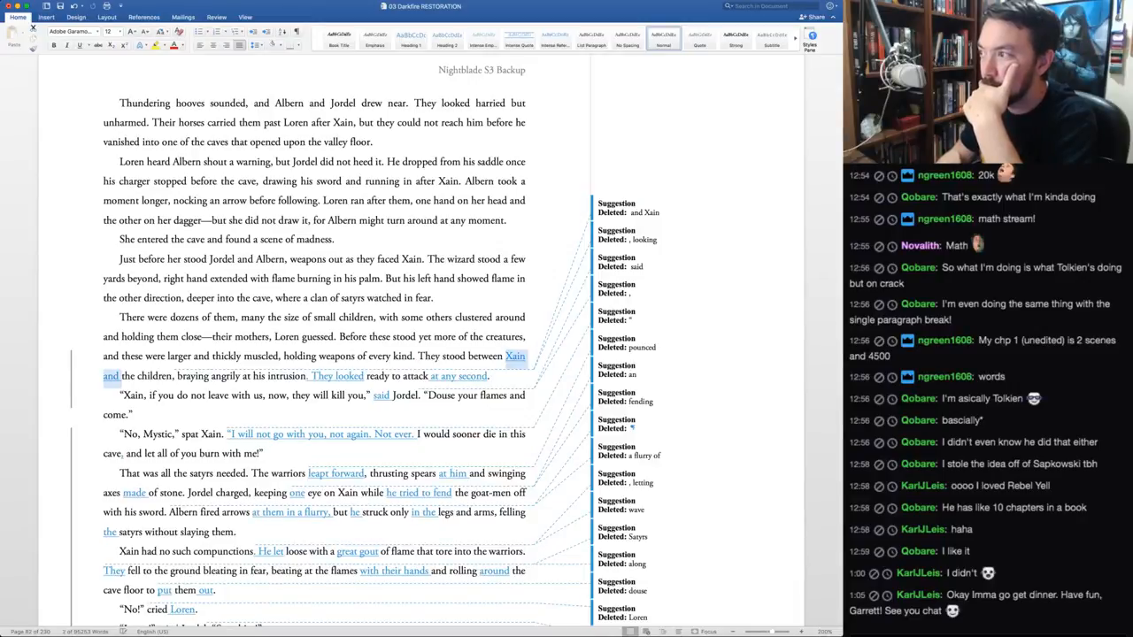
key("super+shift+a")
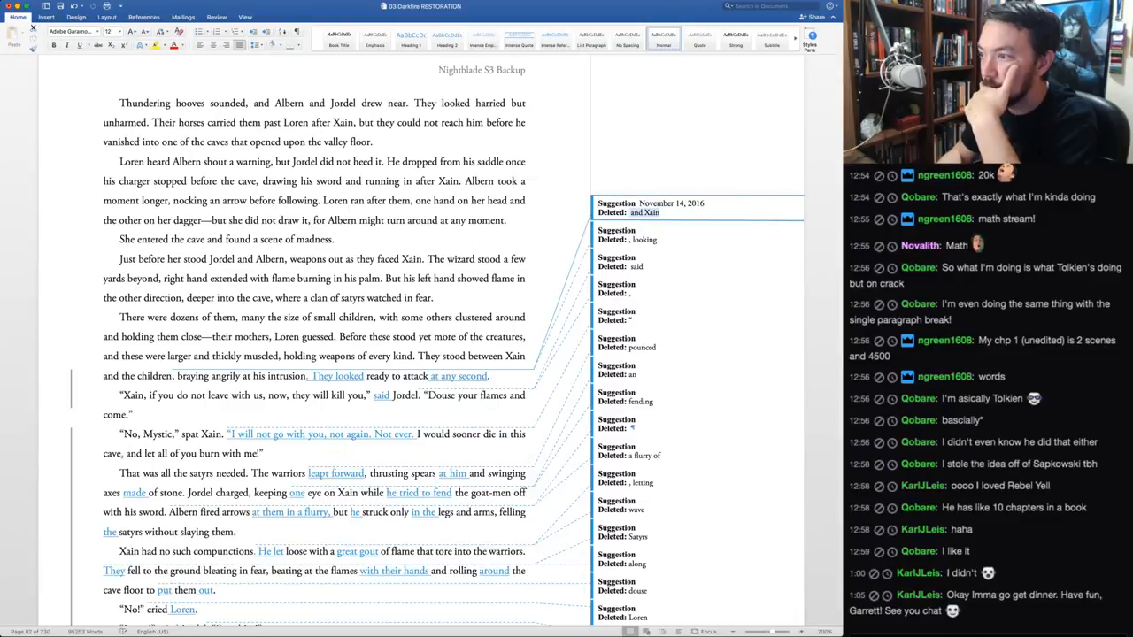
key("super+shift+a")
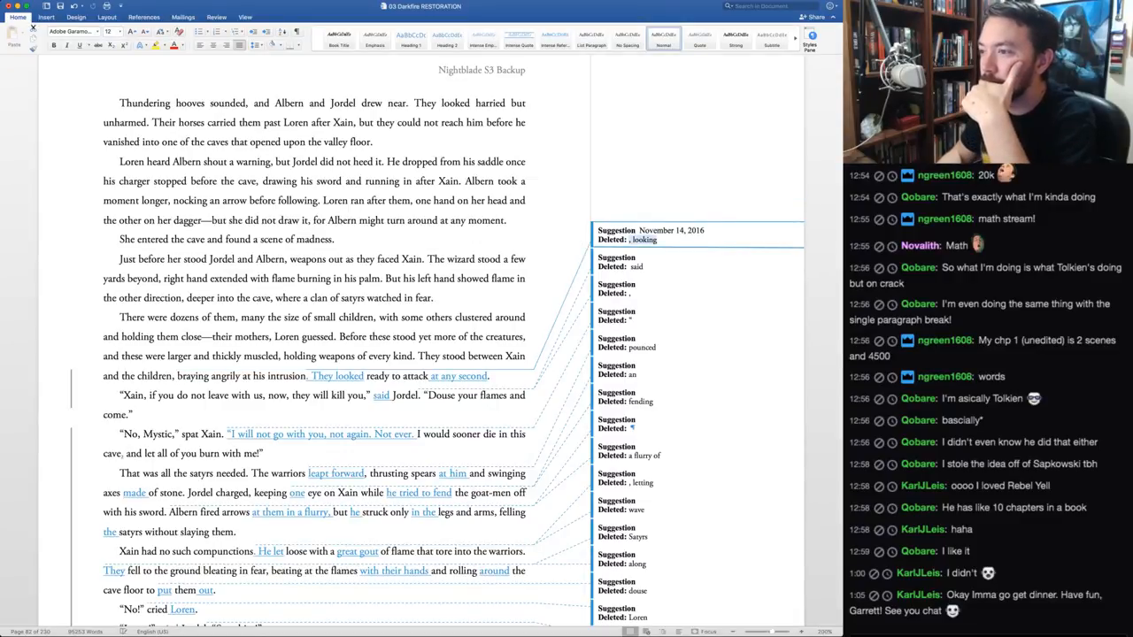
Accept "They looked" in place of ", looking" and reword "at any second" as "at any provocation."
key("super+shift+a")
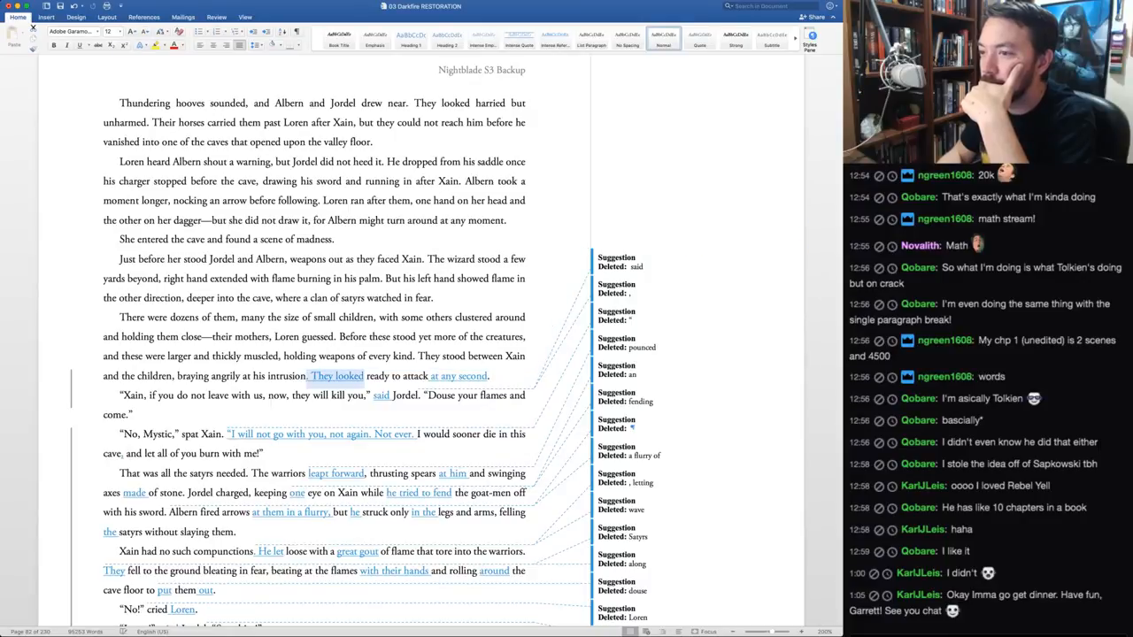
key("super+shift+a")
key("super+shift+a")
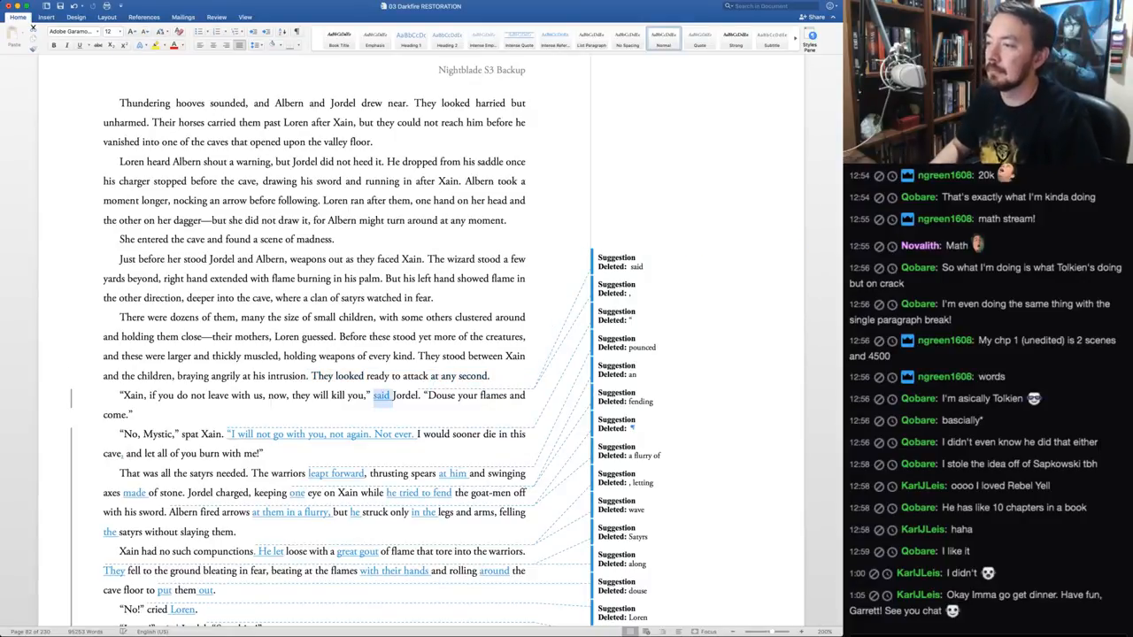
left_click(429, 376)
key("super+shift+Right")
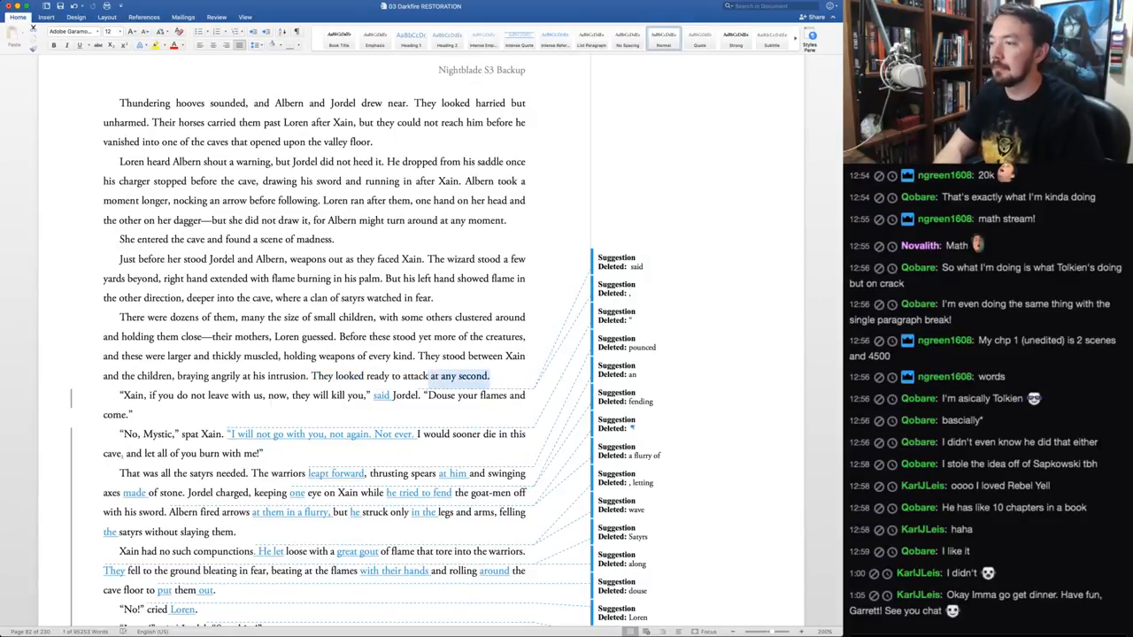
key("BackSpace")
type("at any provocation.")
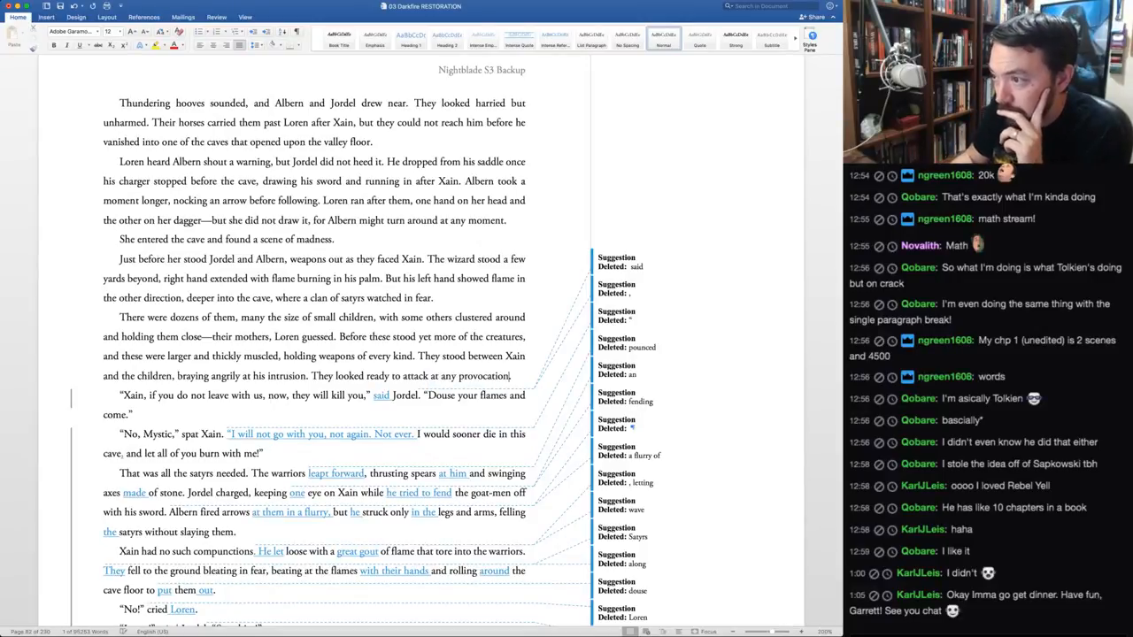
Accept "said" moved before "Jordel" with its comma removal, and "I will not go with you, not again. Not ever." in Xain's reply
double_click(381, 395)
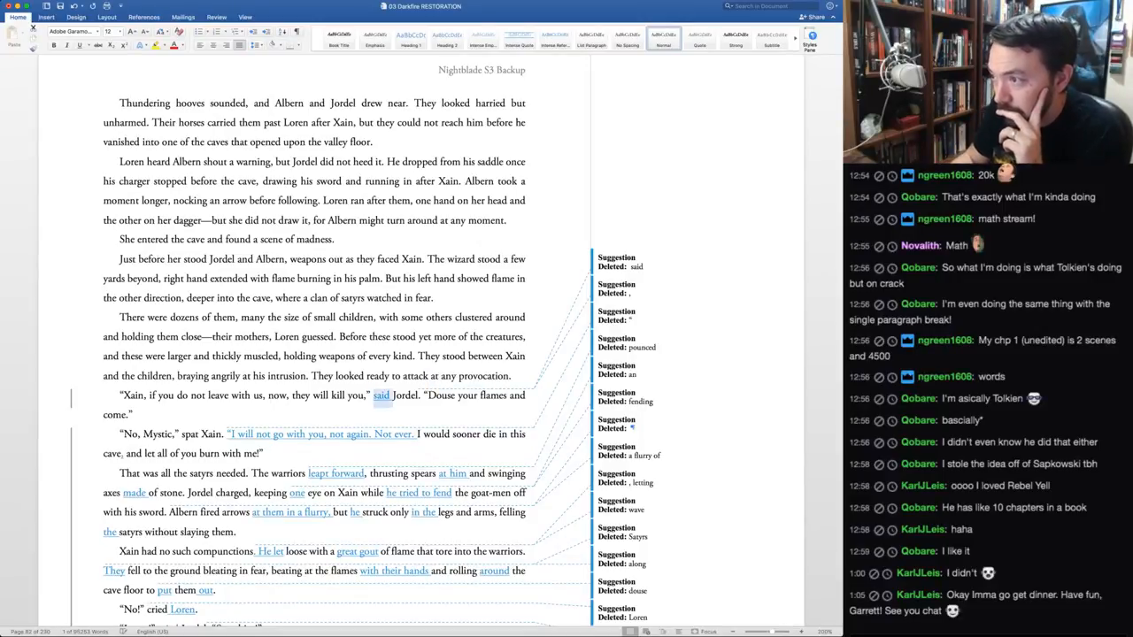
key("super+shift+a")
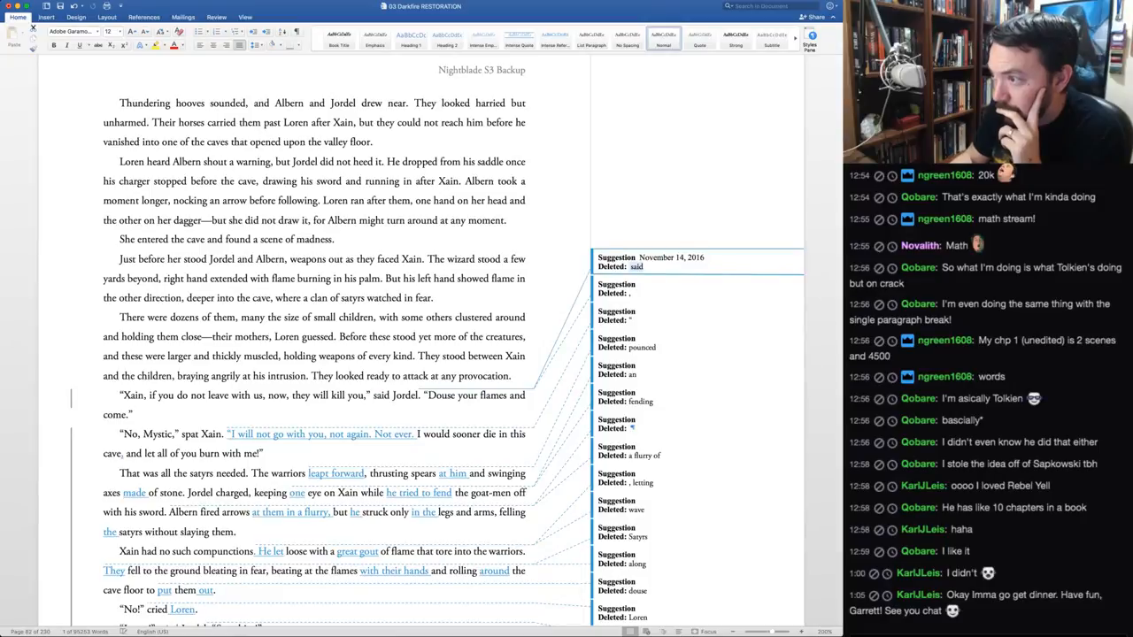
key("super+shift+a")
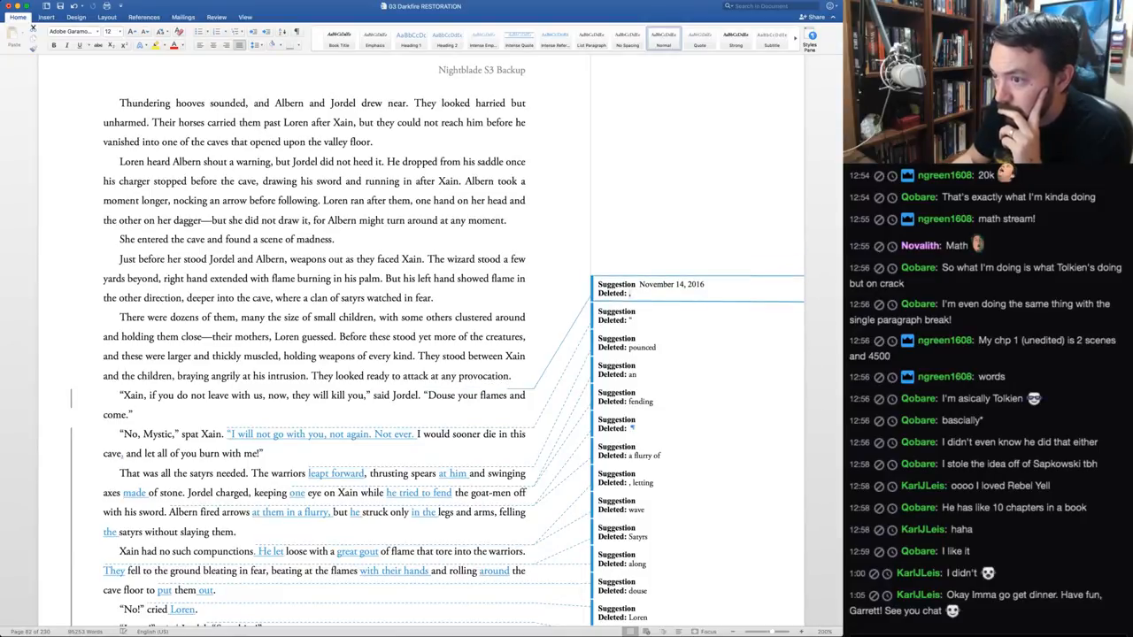
key("super+shift+a")
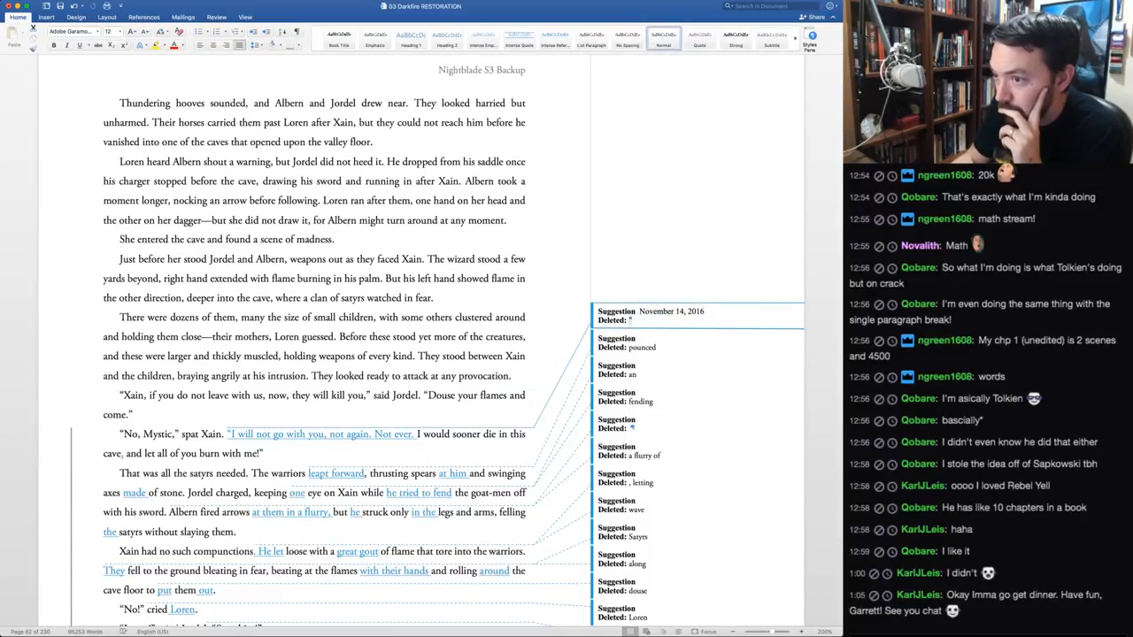
key("super+shift+a")
key("super+shift+a")
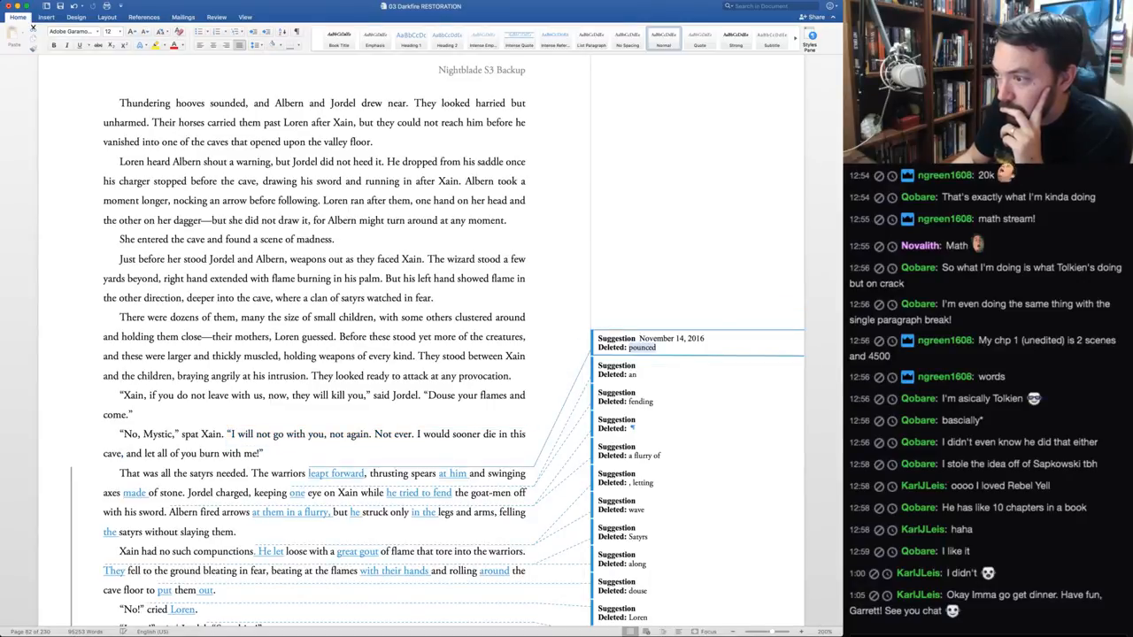
Restore "pounced" in place of "leapt forward," and reject the added "at him" and "made" in the warriors' sentence
key("super+shift+a")
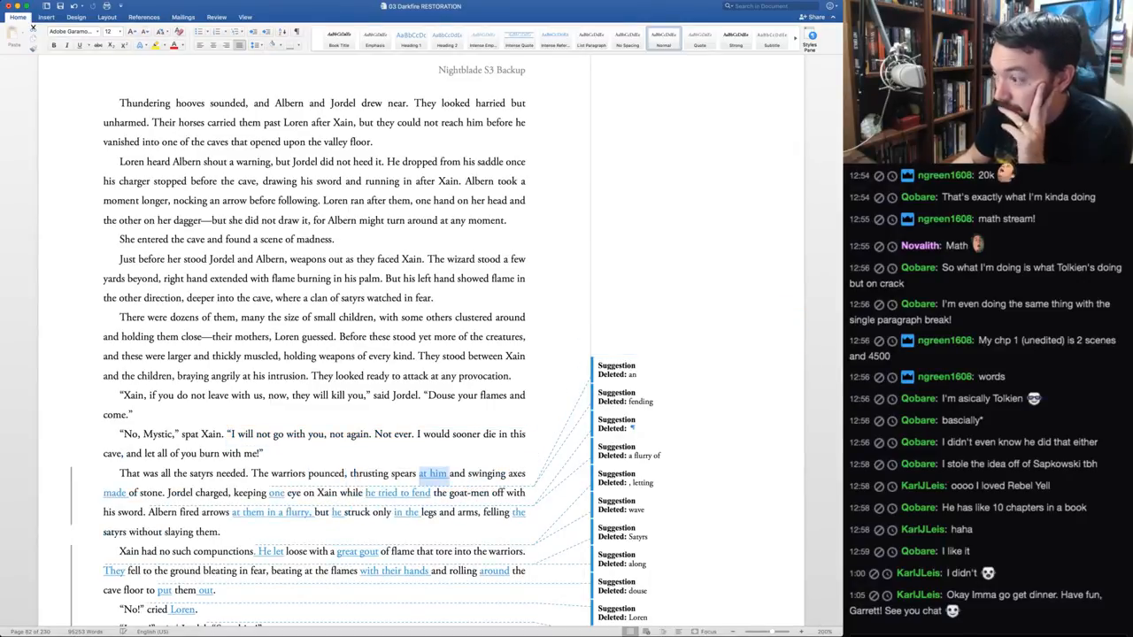
key("super+shift+a")
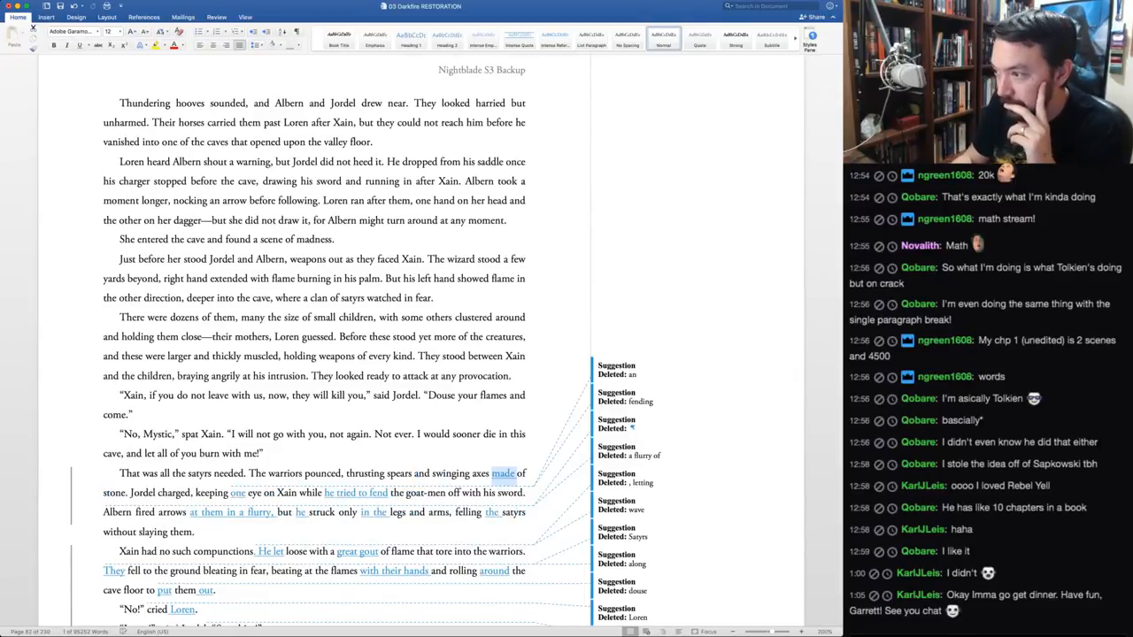
key("super+shift+r")
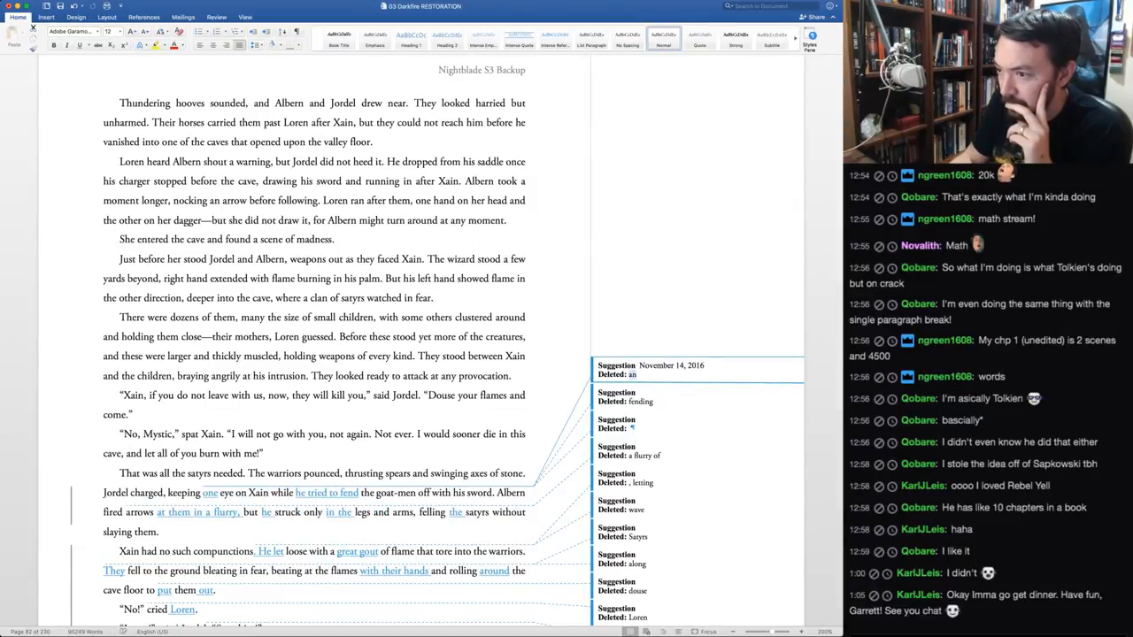
Accept "one" in place of "an," restore "fending" instead of "he tried to fend," and accept removing the paragraph break before "Albern fired."
key("super+shift+a")
key("super+shift+a")
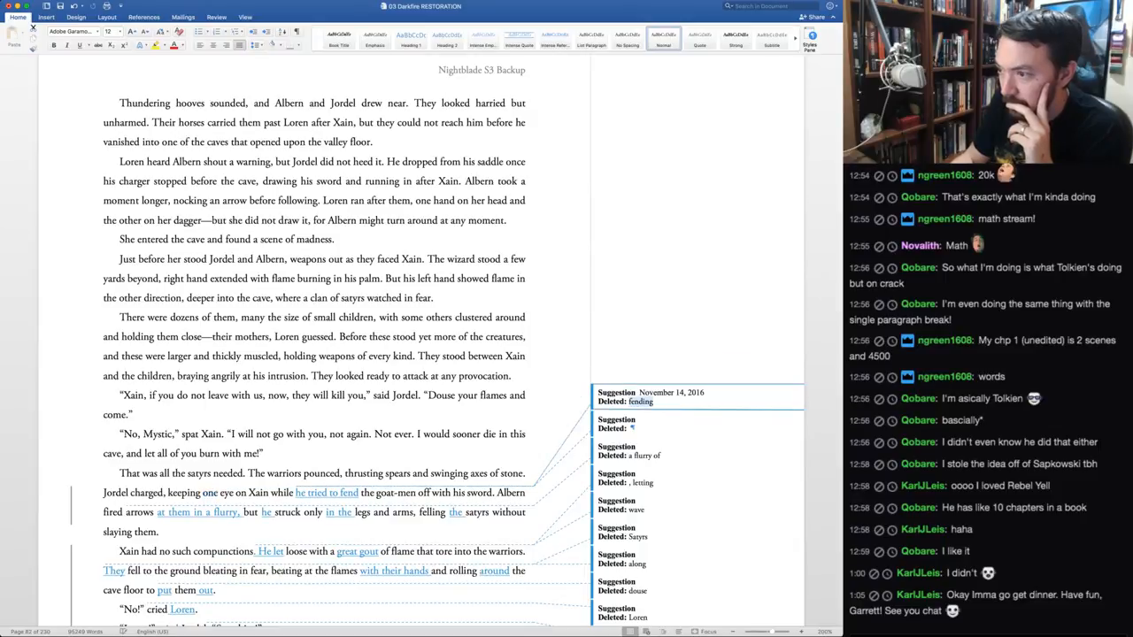
key("super+shift+r")
key("super+shift+r")
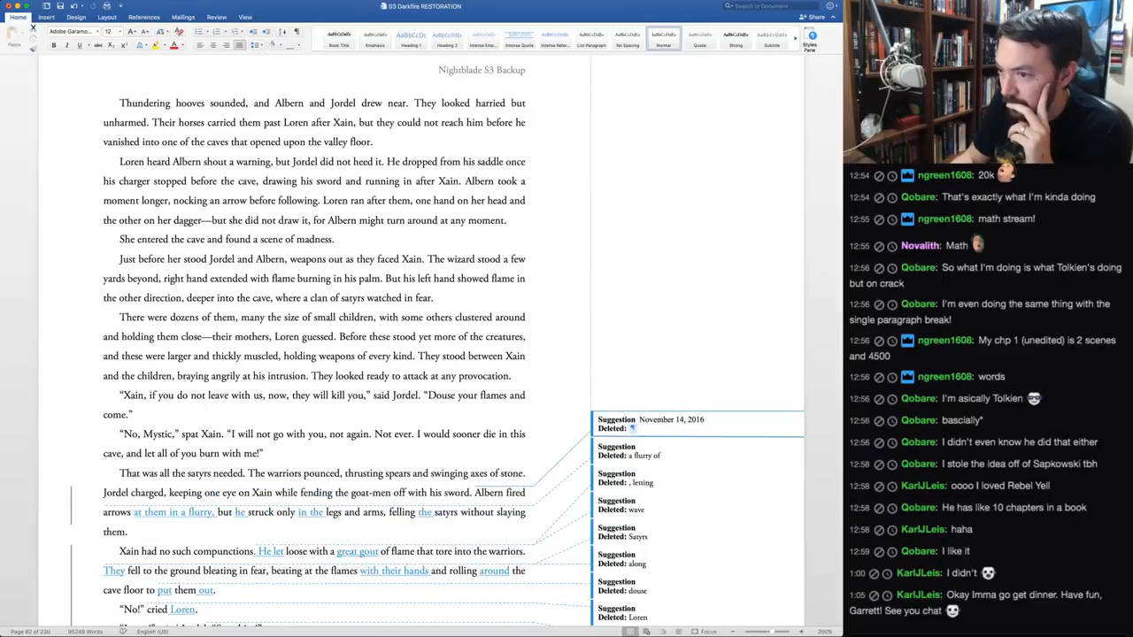
key("super+shift+a")
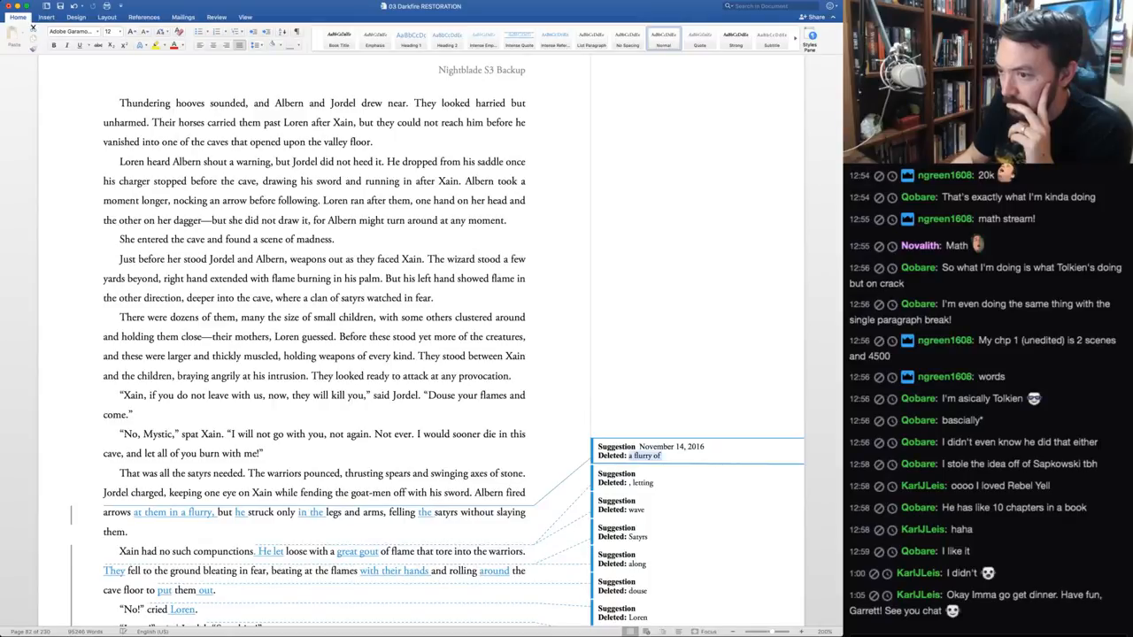
Restore "a flurry of" before "arrows," reject "at them in a flurry," and insert a comma after "arrows."
key("super+shift+r")
key("super+shift+r")
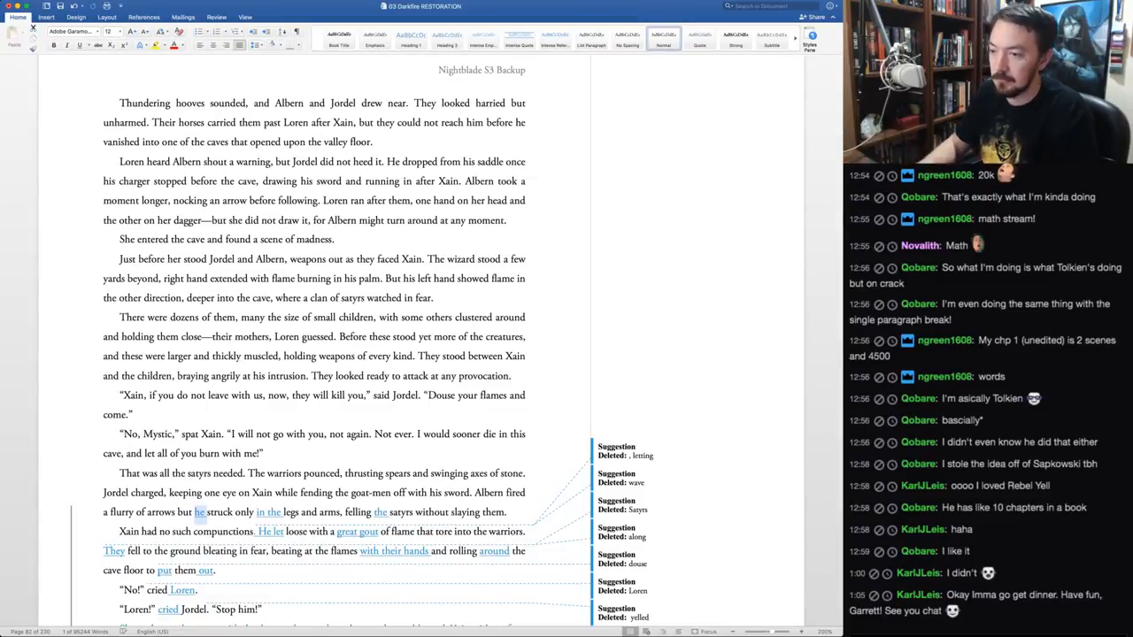
left_click(175, 513)
type(",")
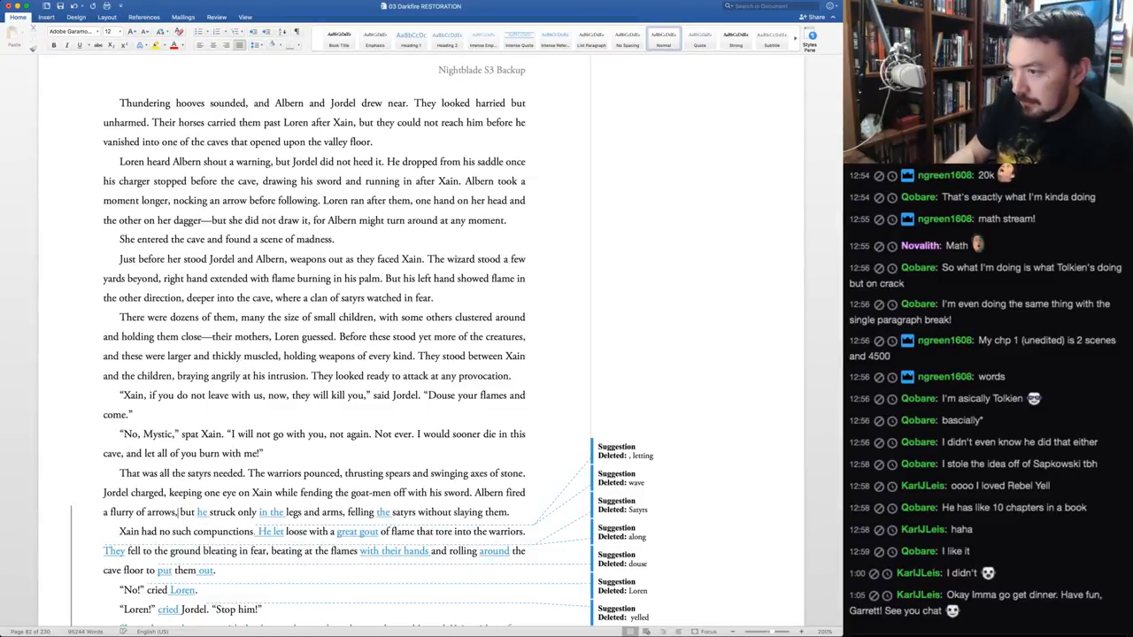
Accept the added "he," "in the" and "the" in the rest of Albern's arrow sentence
key("super+shift+a")
key("super+shift+a")
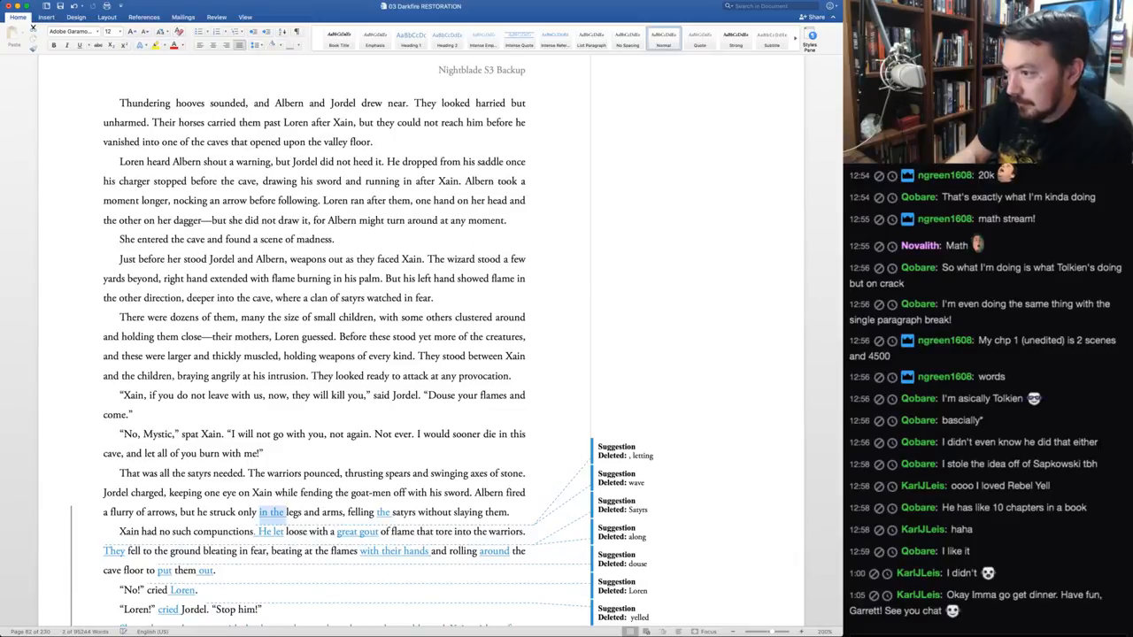
key("super+shift+a")
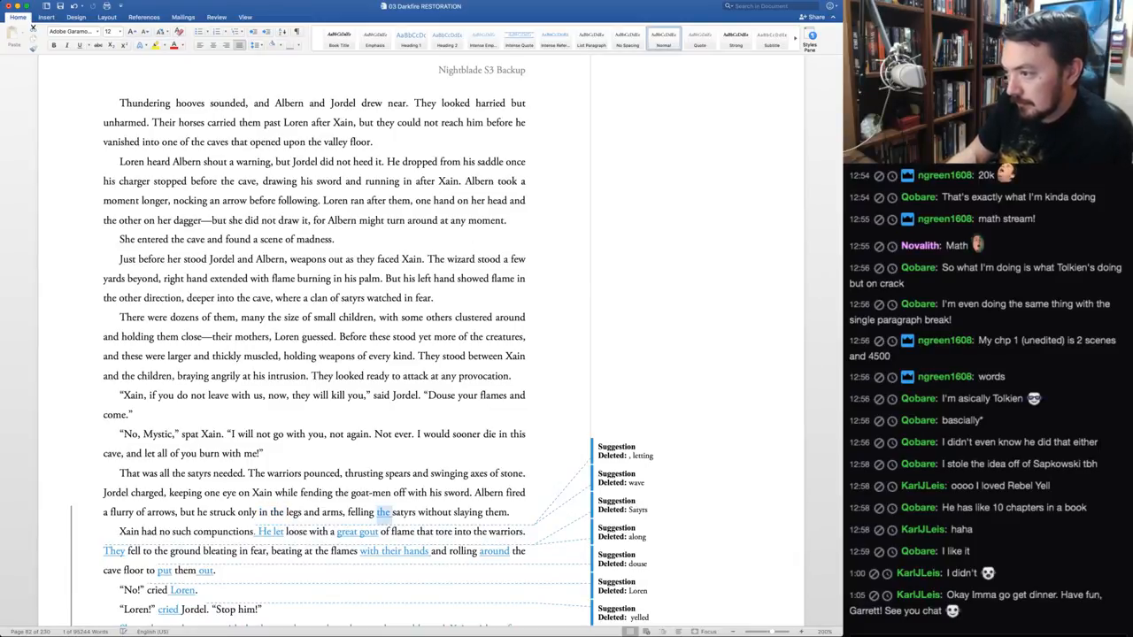
key("super+shift+a")
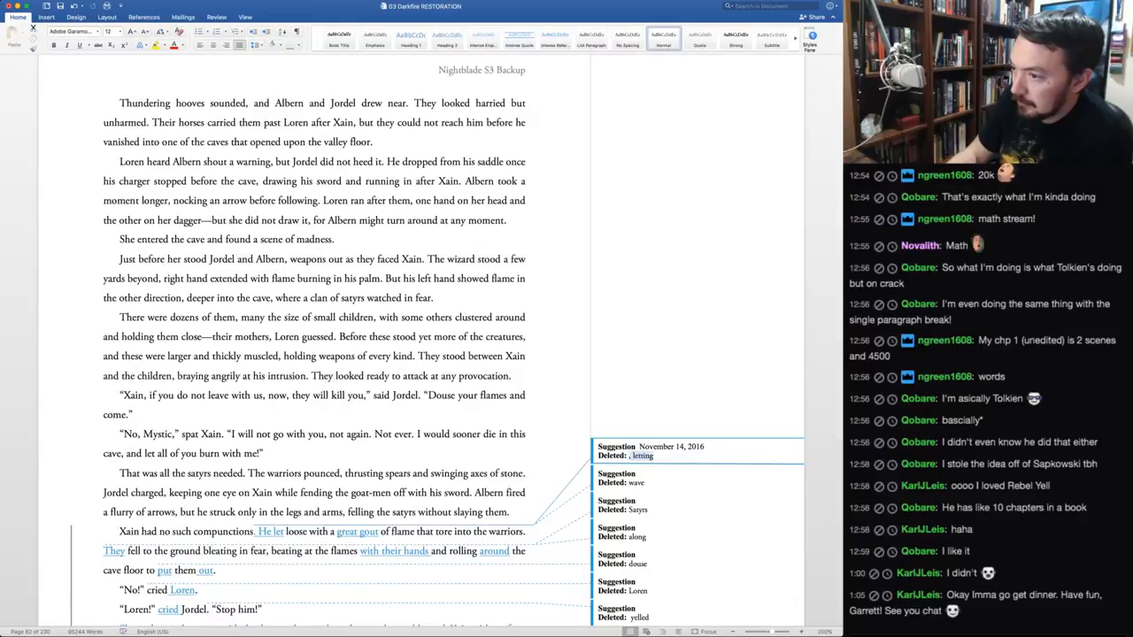
In the "Xain had no such compunctions" paragraph, accept "He let," "They," "with their hands" and "around," but restore "wave" instead of "great gout."
key("super+shift+a")
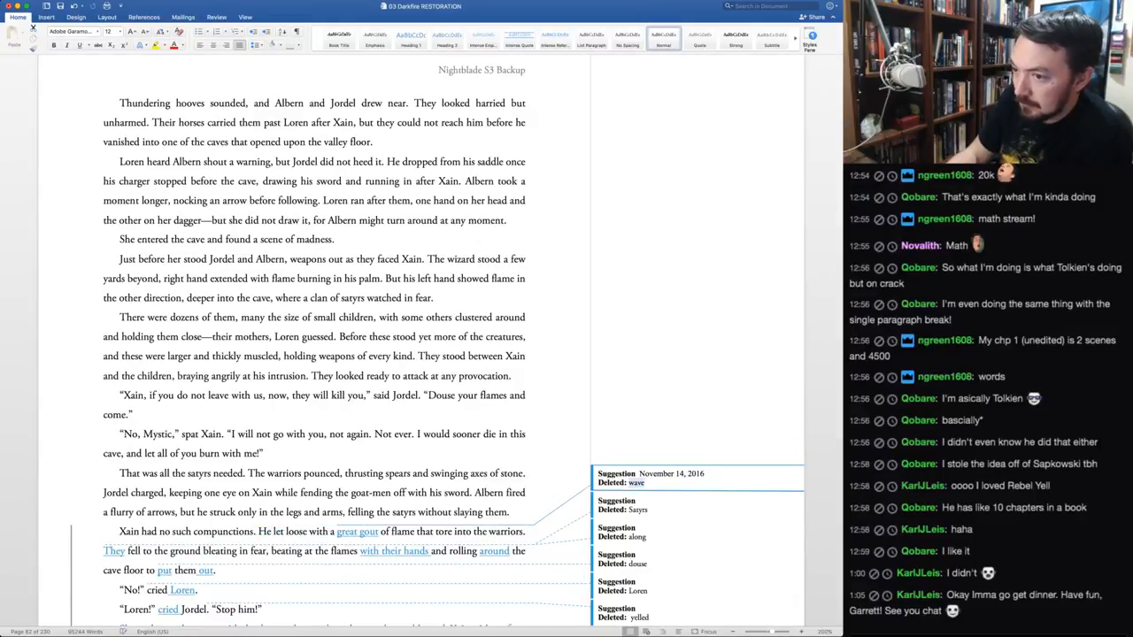
key("super+shift+a")
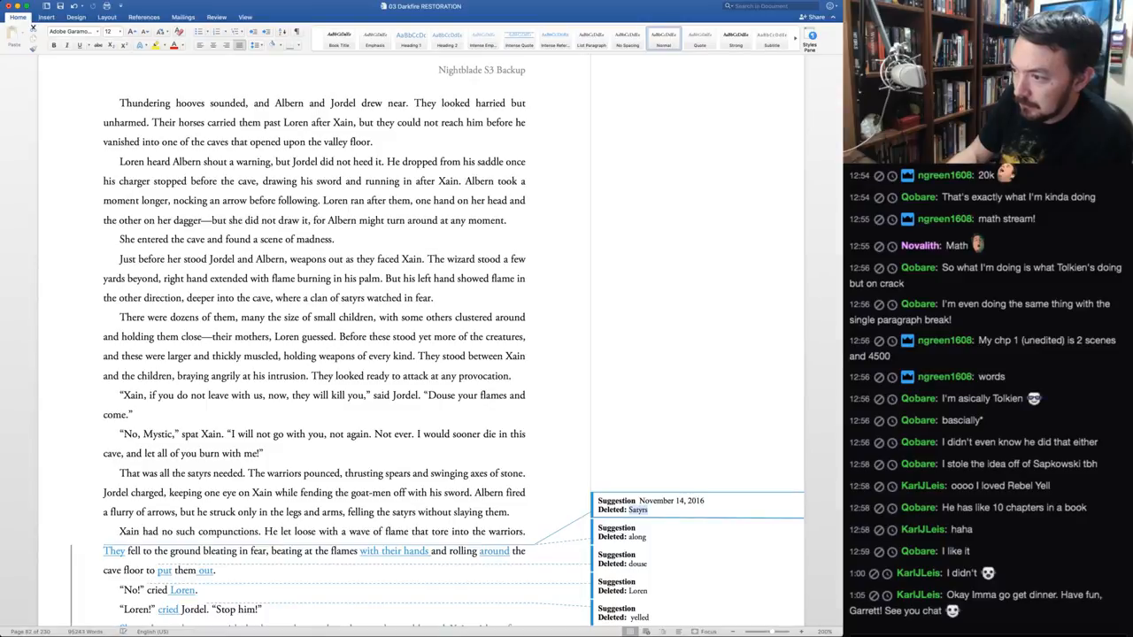
key("super+shift+a")
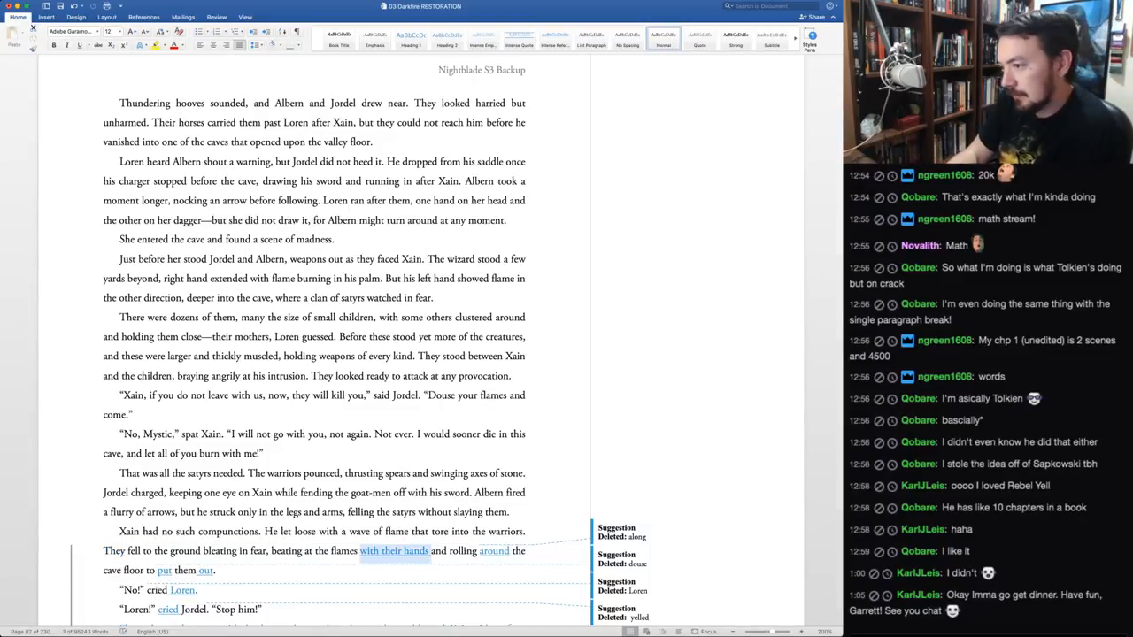
key("super+shift+a")
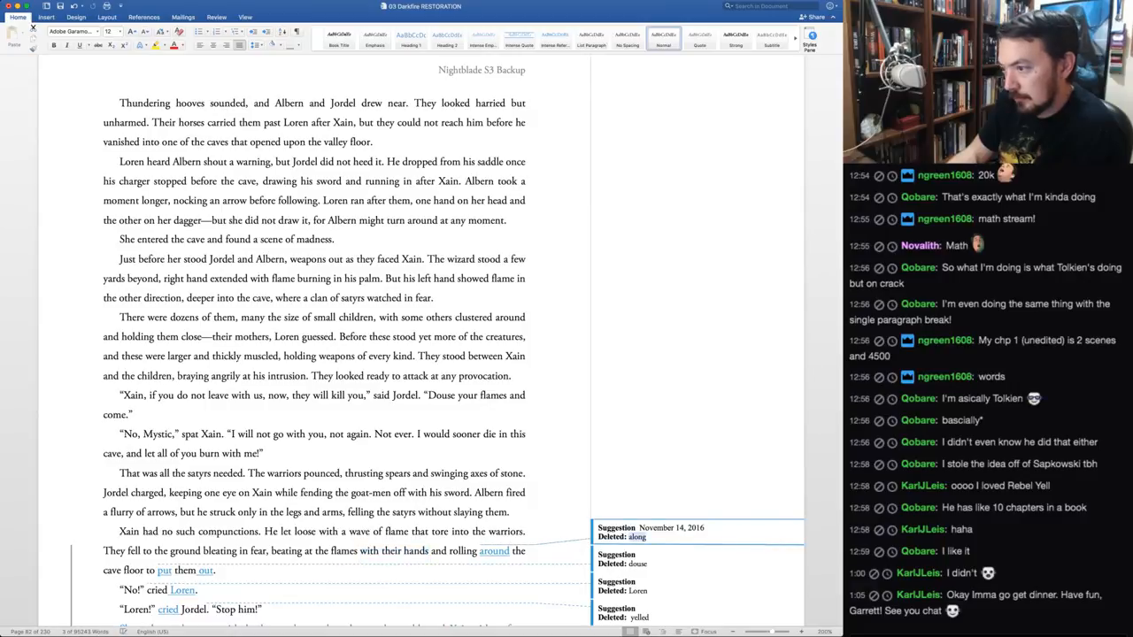
key("super+shift+a")
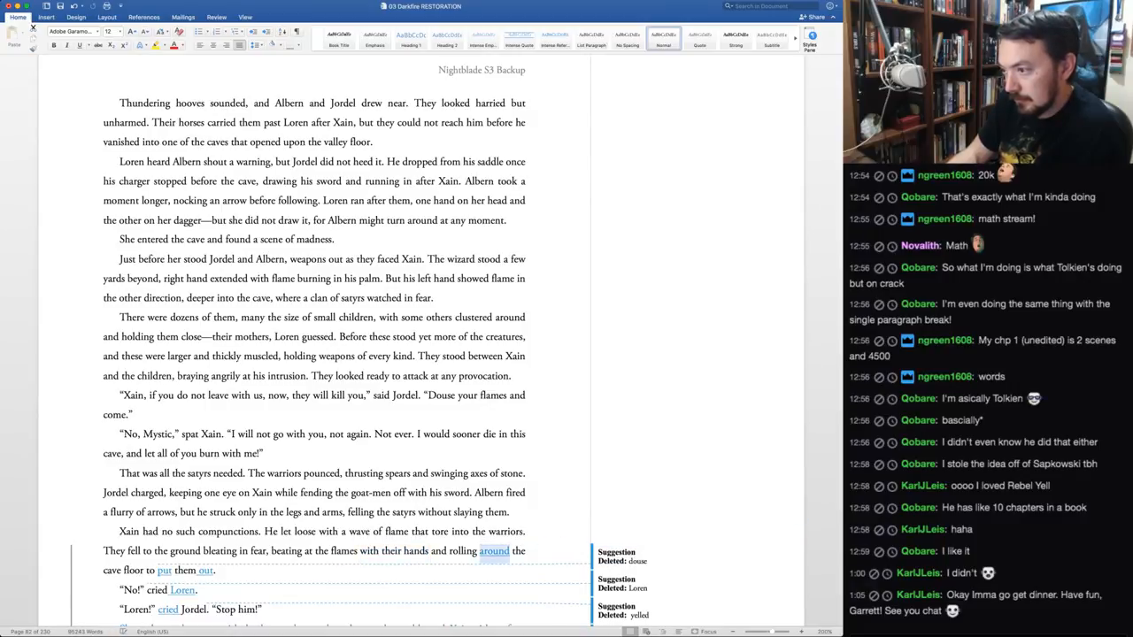
key("super+shift+a")
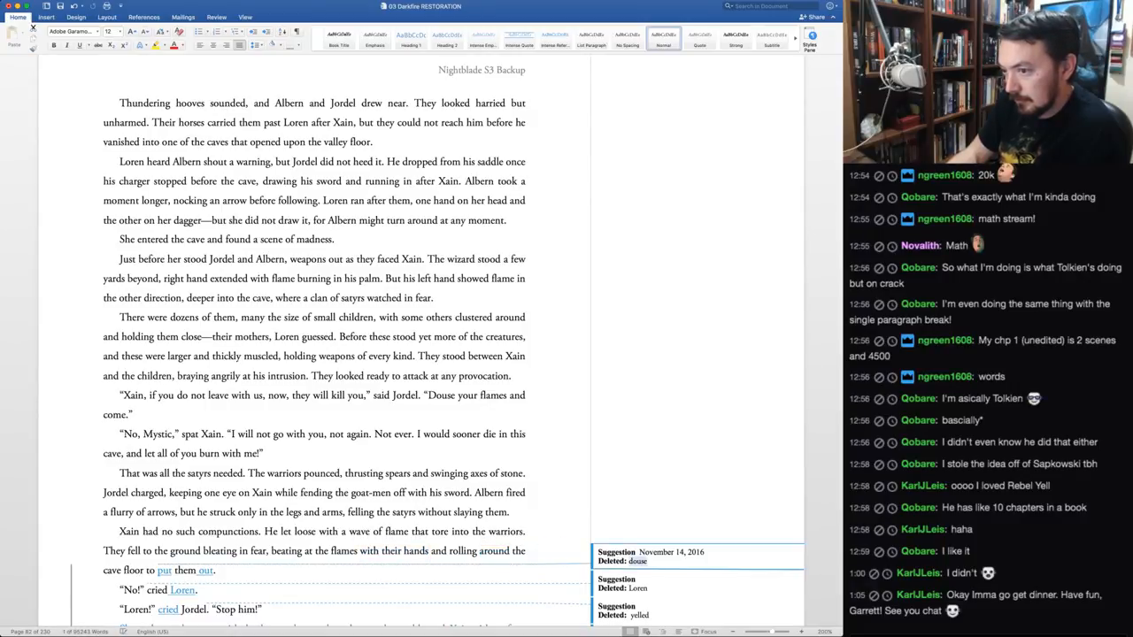
Restore "douse" in place of "put" after "cave floor to" and reject the added "out" after "them."
key("super+shift+r")
key("super+shift+r")
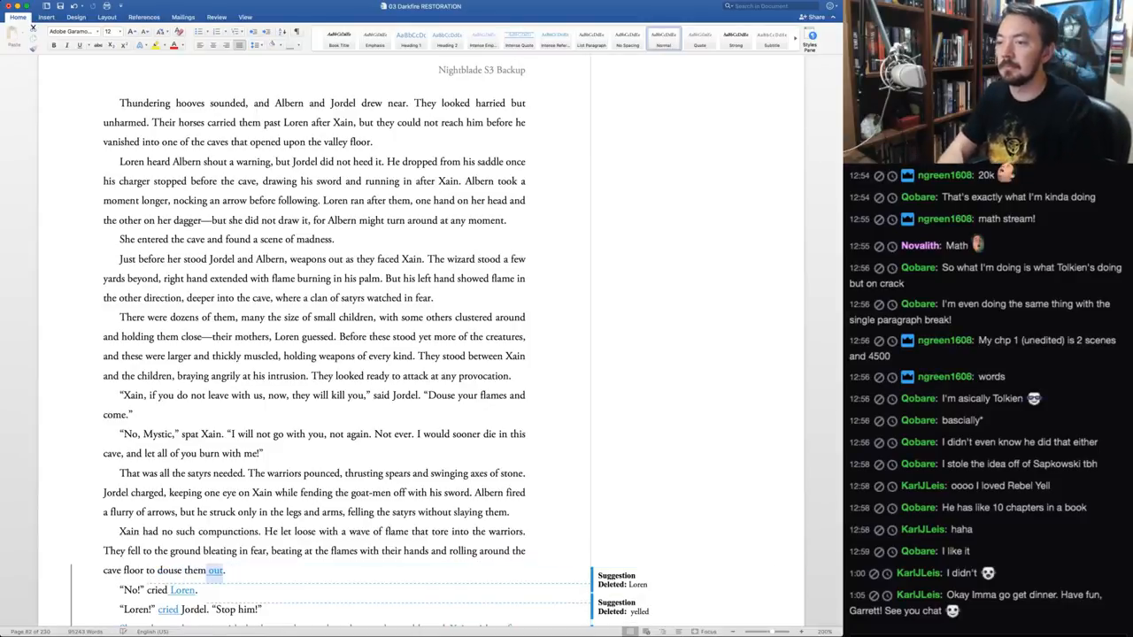
key("super+shift+r")
key("super+shift+r")
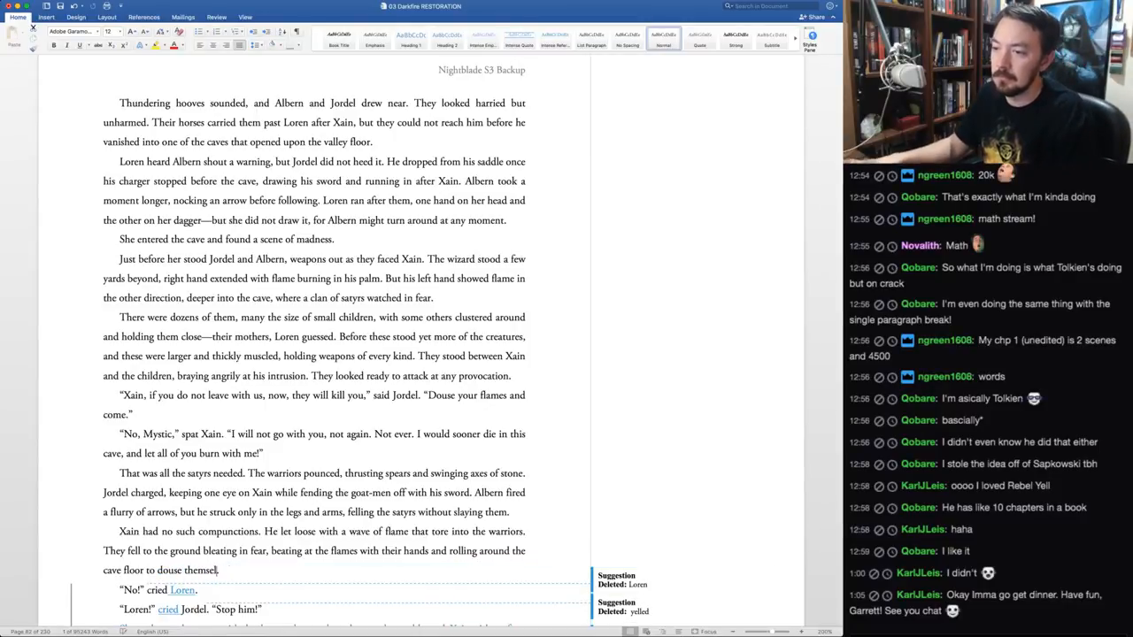
Add the sentence "The children screamed still louder." at the end of the "Xain had no such compunctions" paragraph
scroll(33, 49, "down", 5)
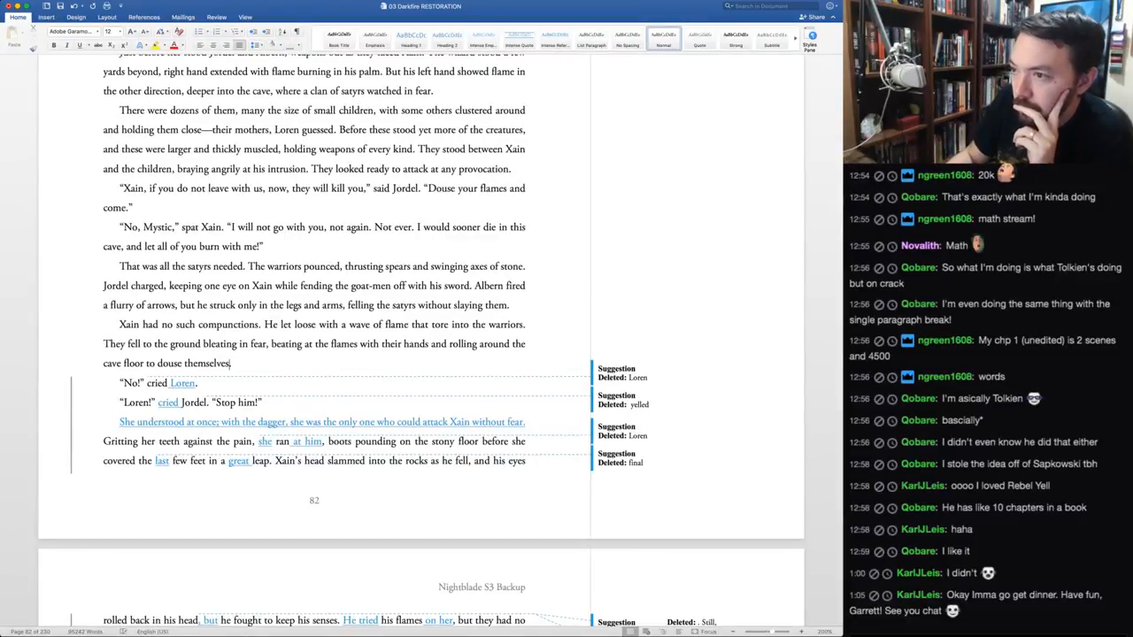
key("super+shift+r")
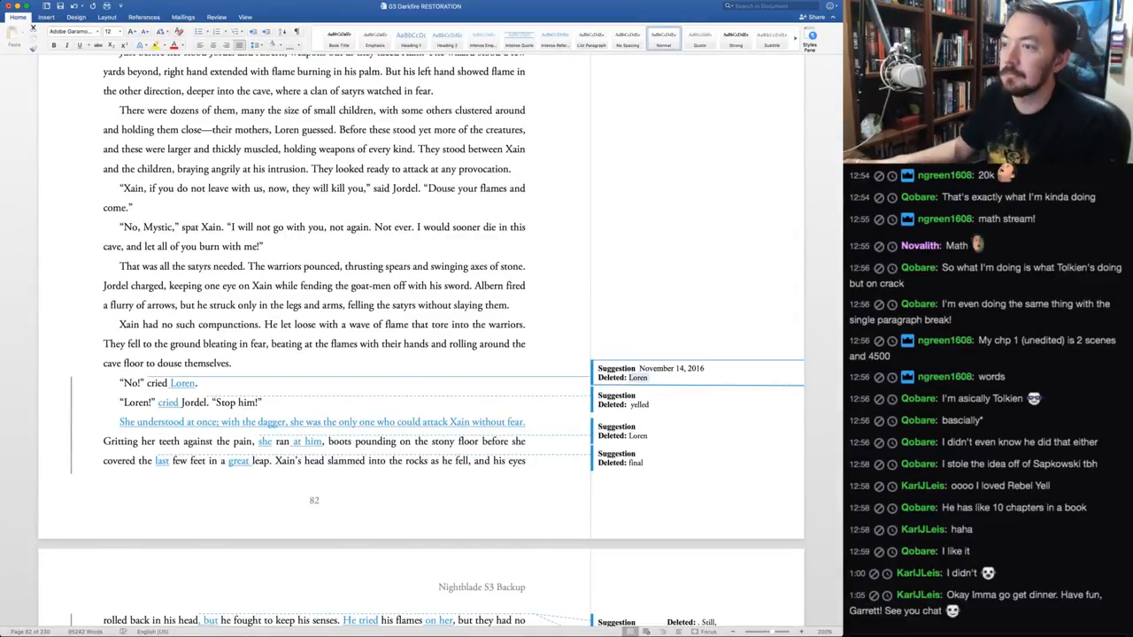
key("Left")
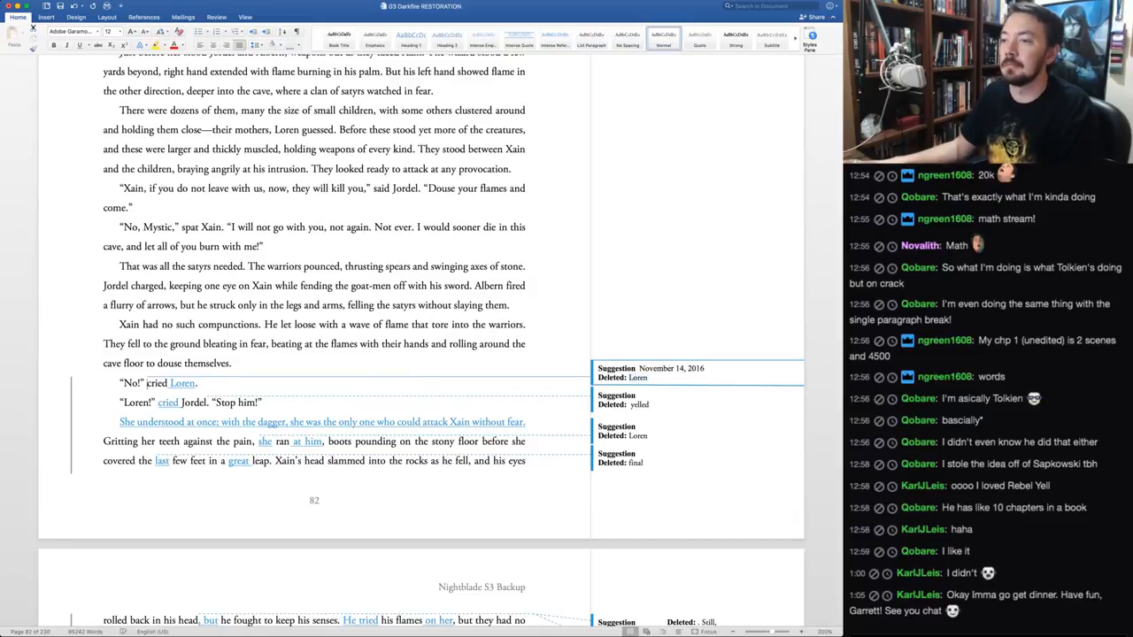
key("Up")
type("The children sc")
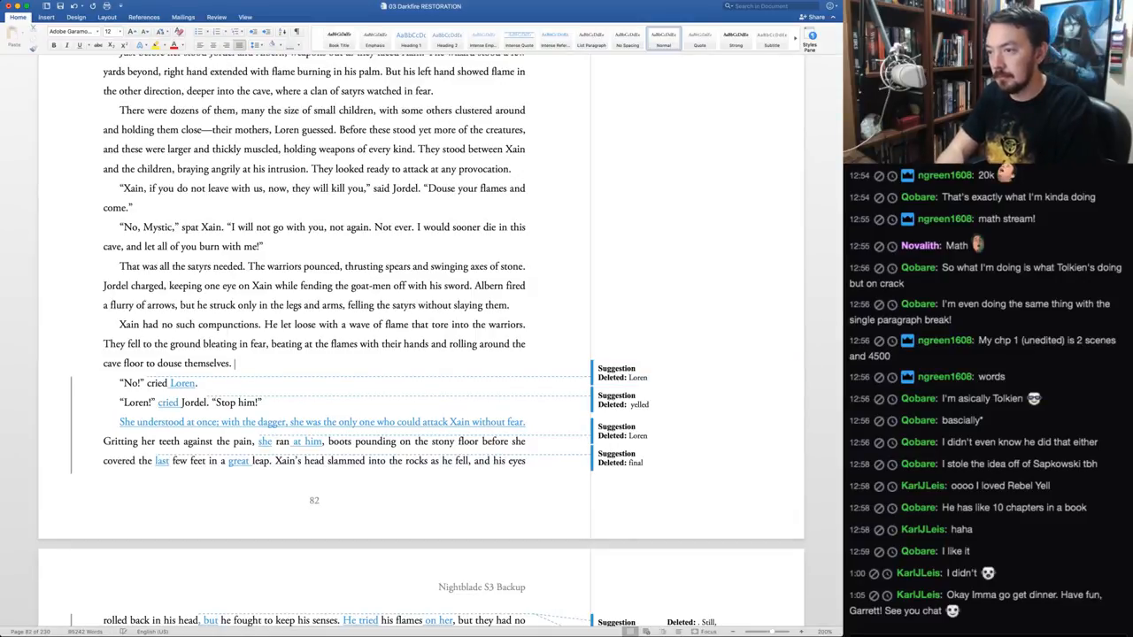
type("reamed louder")
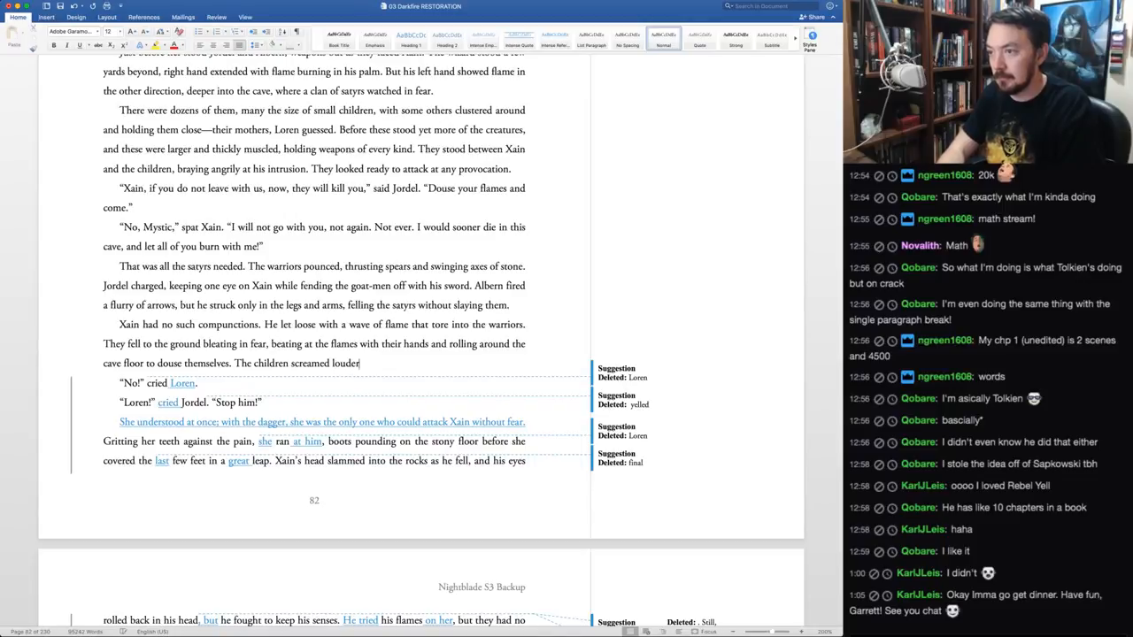
key("alt+BackSpace")
type("still louder.")
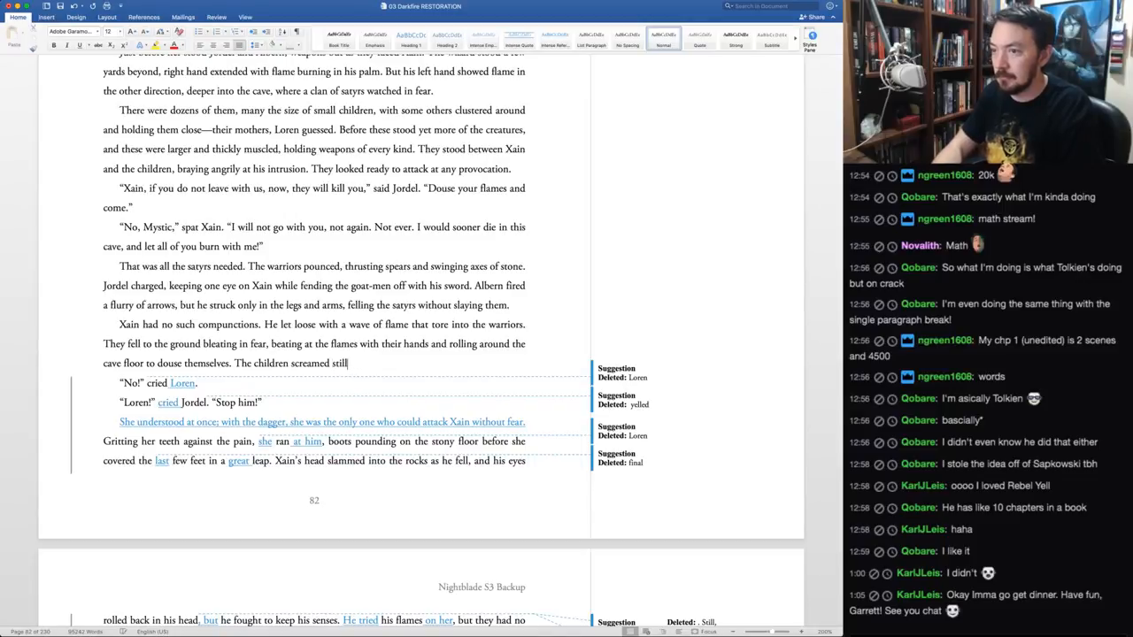
Accept "Loren" after "cried" in the "No!" line and make Jordel's speech verb "shouted" instead of "cried" or "yelled."
key("ctrl+alt+a")
key("ctrl+alt+a")
key("ctrl+alt+a")
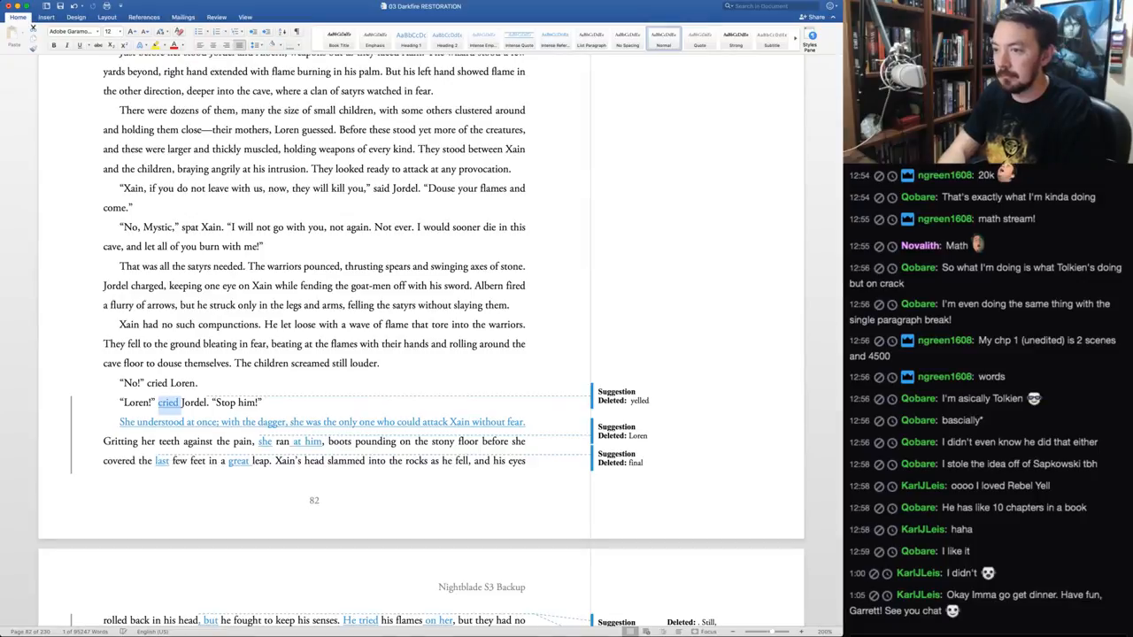
type("shouted")
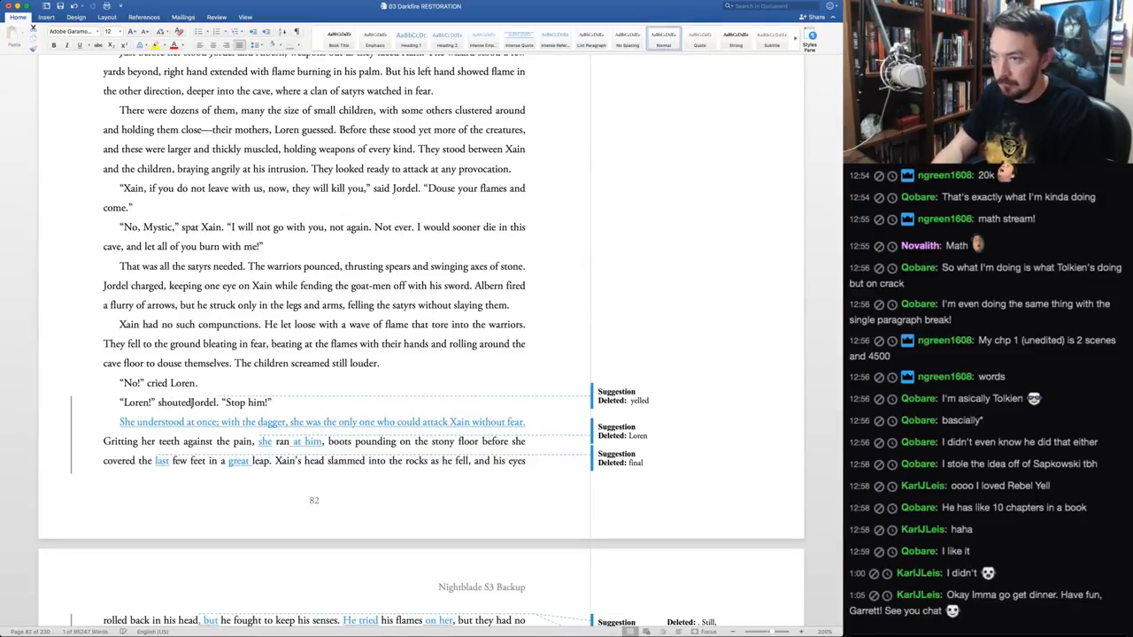
key("ctrl+alt+a")
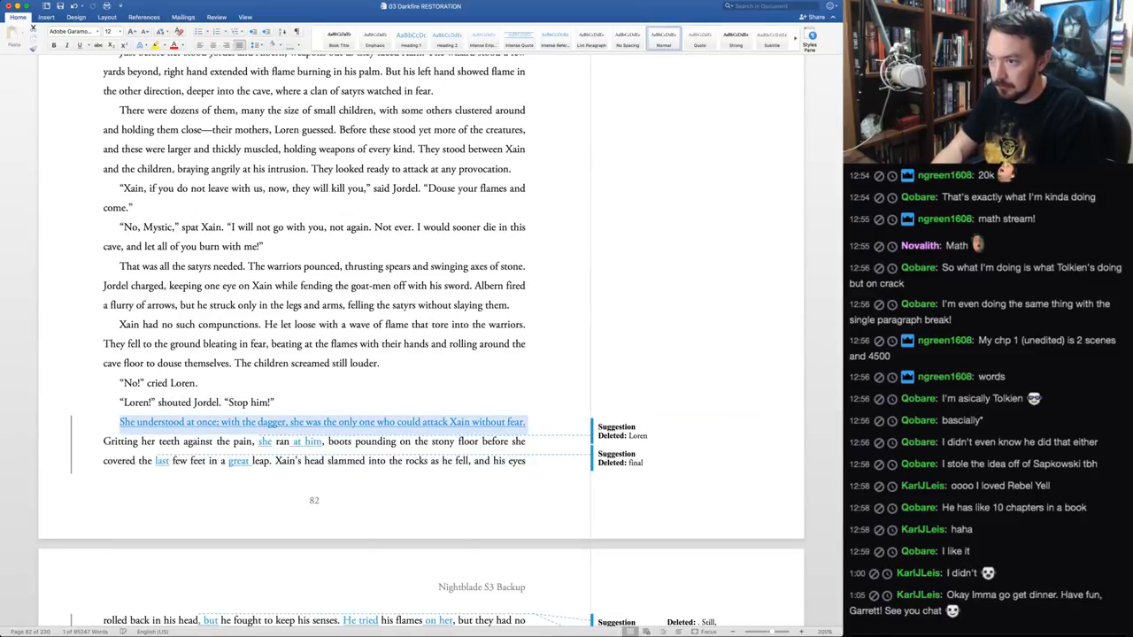
Accept the added "She understood at once" sentence and the "she," "at him," "last" and "great" changes in the sentence after it
key("ctrl+alt+a")
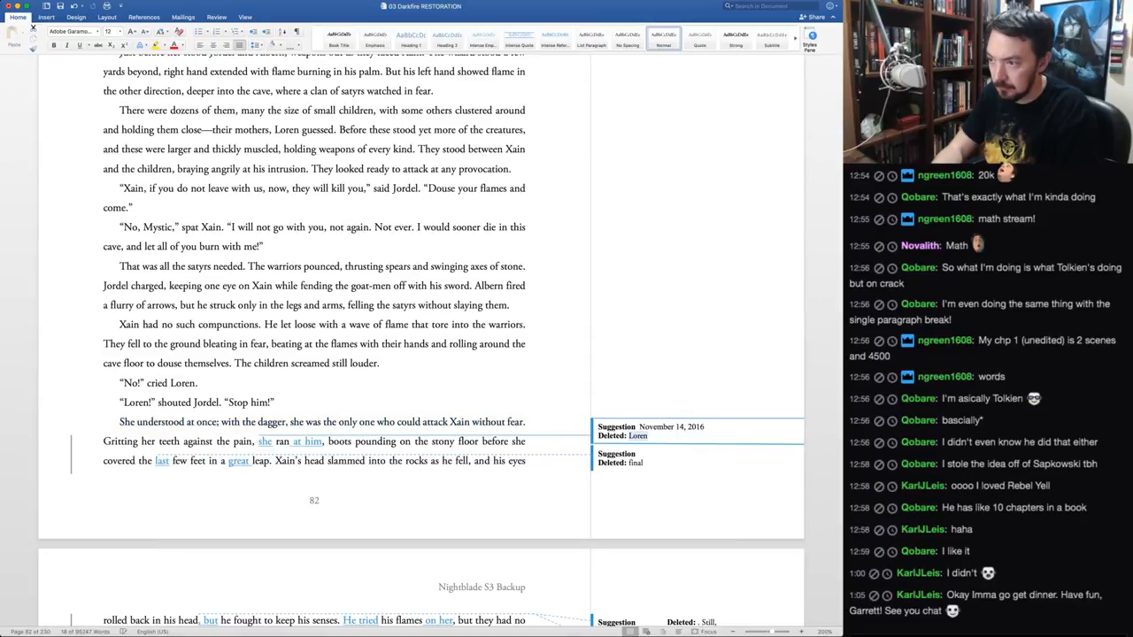
key("ctrl+alt+a")
key("ctrl+alt+a")
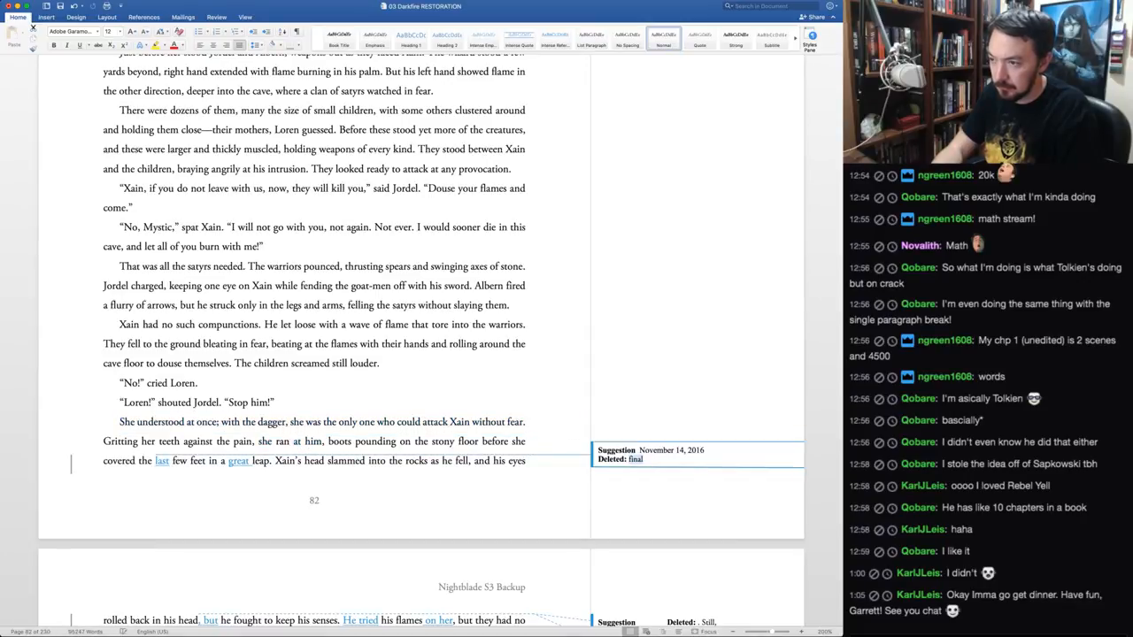
key("ctrl+alt+a")
key("ctrl+alt+a")
key("ctrl+alt+a")
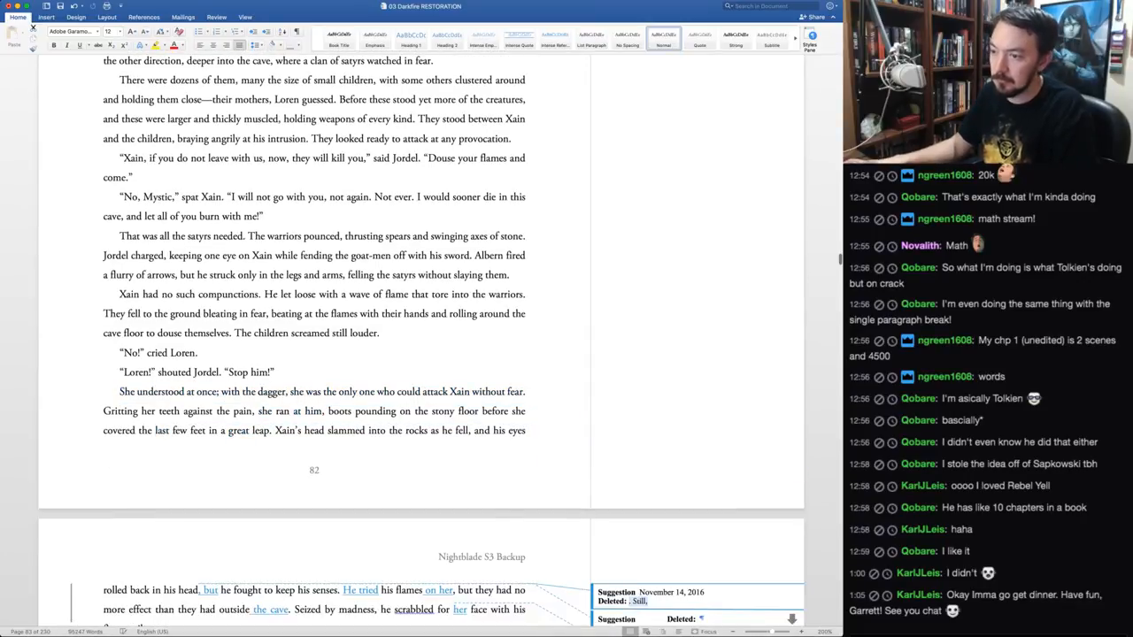
Accept ", but" in place of ". Still," before "he fought to keep his senses."
scroll(421, 354, "down", 5)
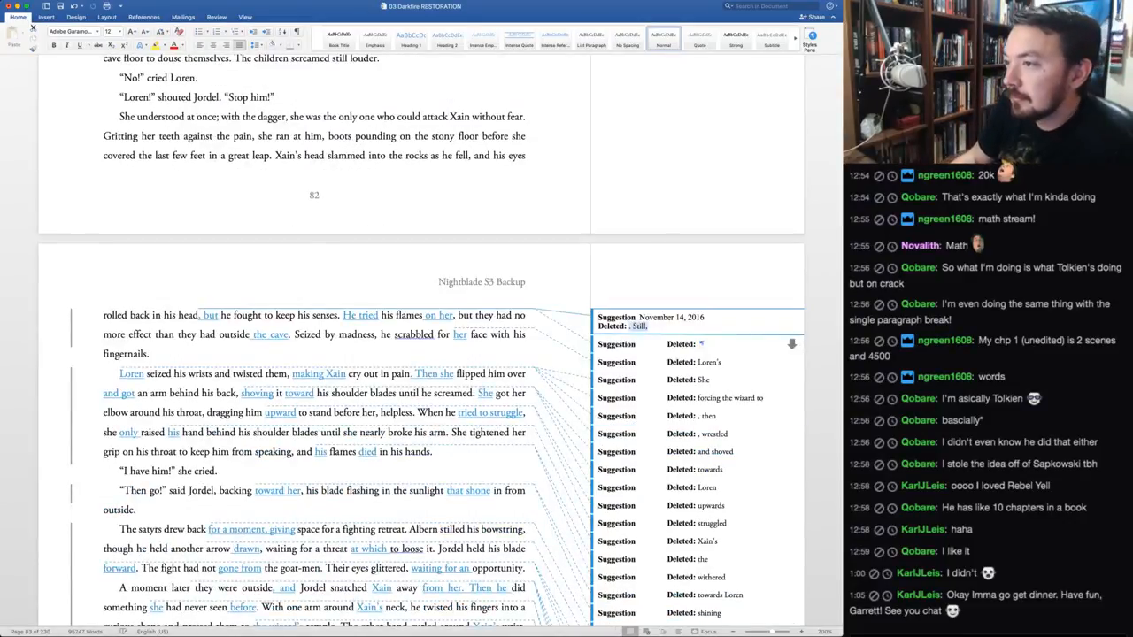
key("ctrl+alt+a")
key("ctrl+alt+a")
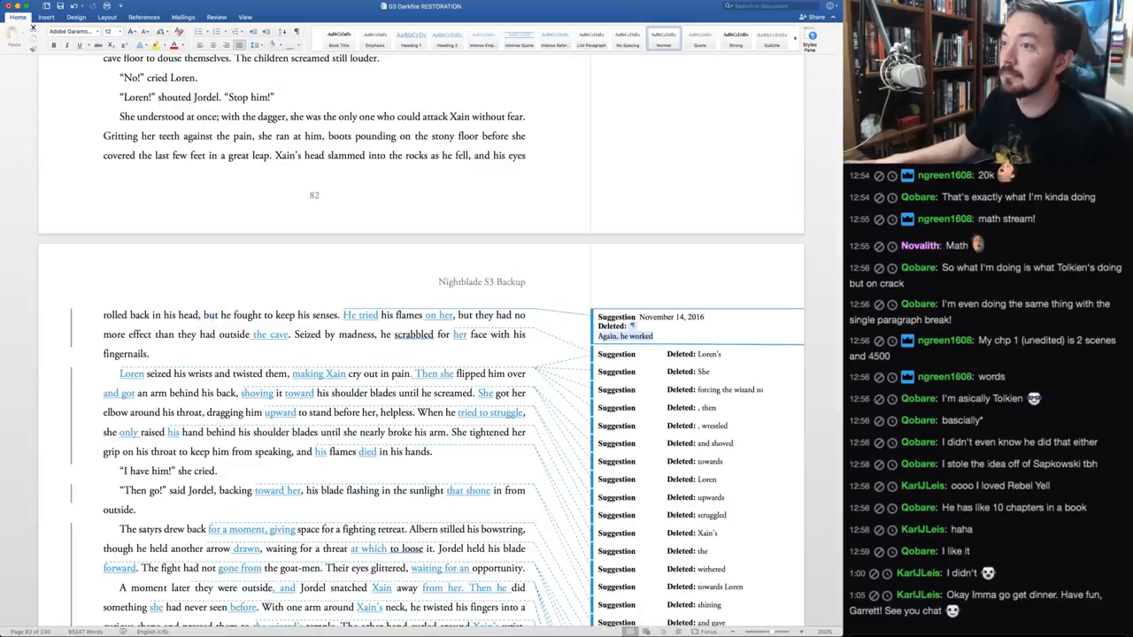
Restore "Again he worked" without its comma, remove "He tried," and join the sentence to the paragraph ending "keep his senses."
scroll(421, 354, "down", 2)
scroll(420, 354, "down", 4)
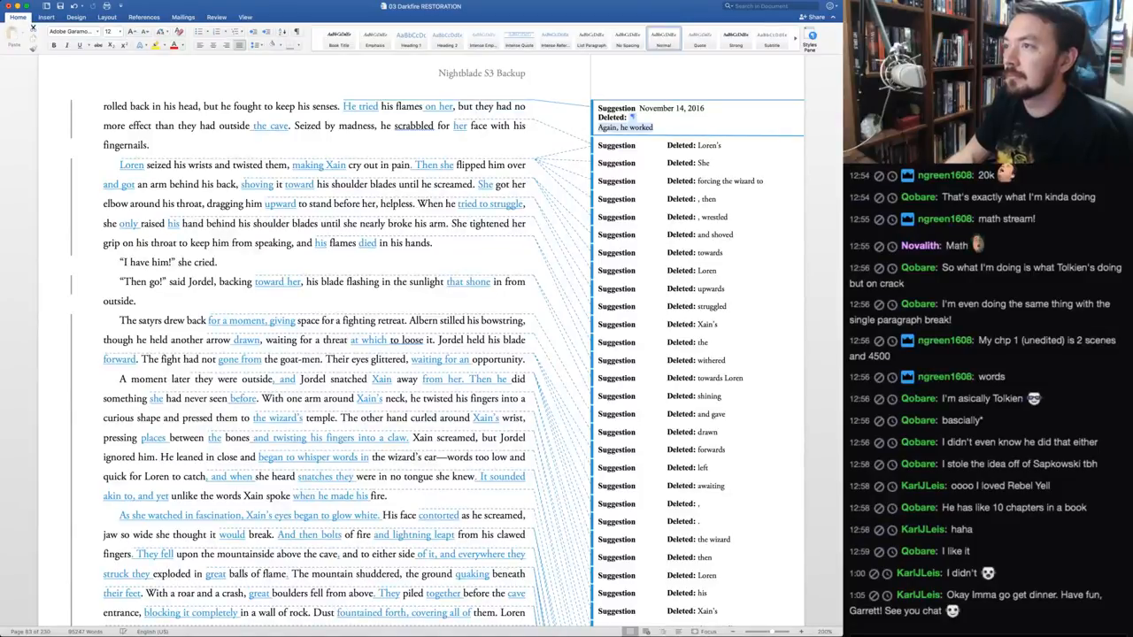
key("ctrl+alt+r")
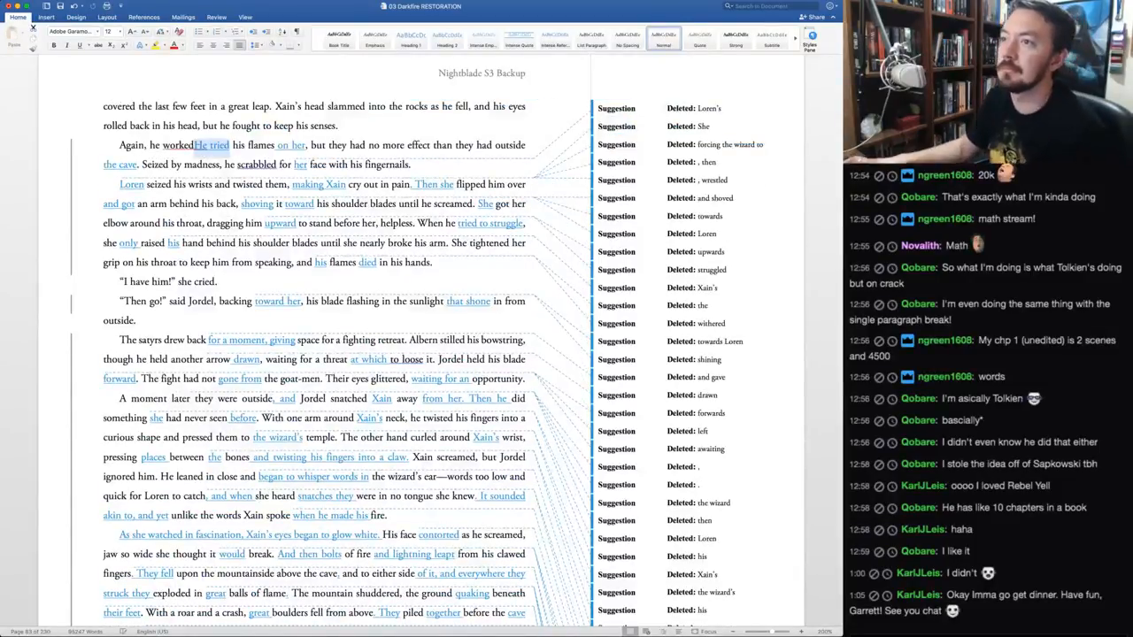
key("BackSpace")
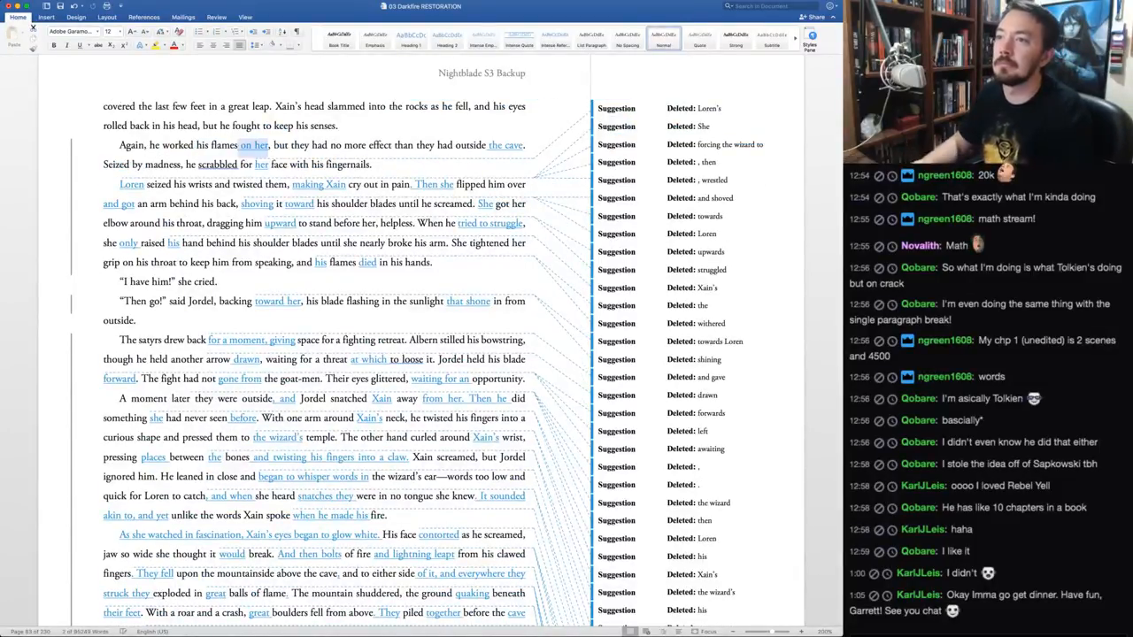
left_click(146, 145)
key("BackSpace")
left_click(338, 126)
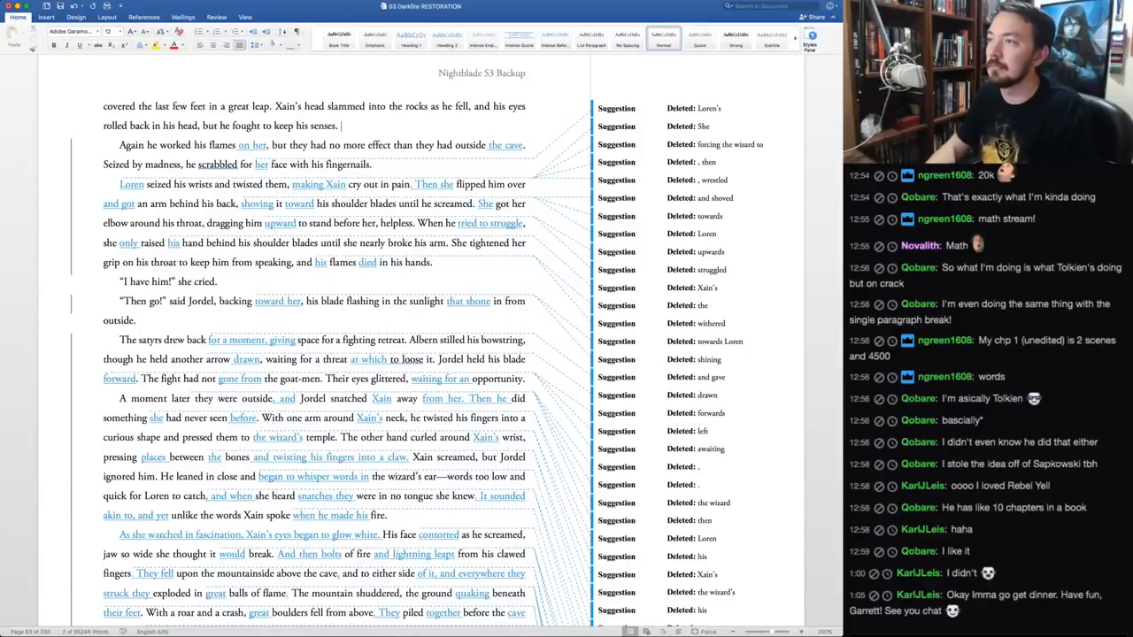
key("Delete")
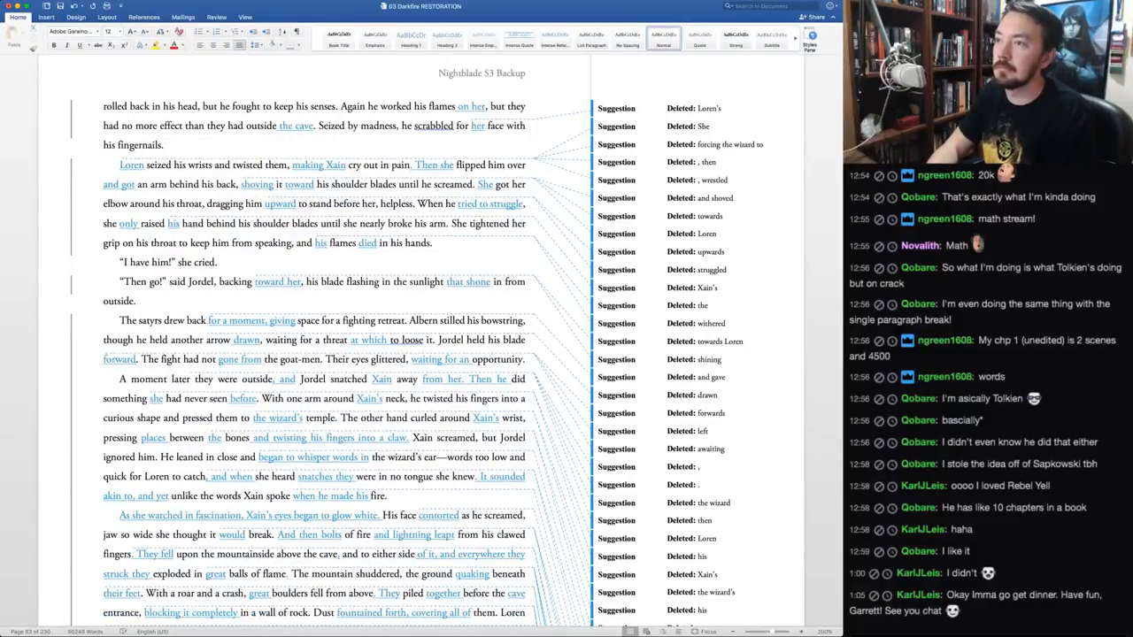
Accept "on her" after "flames," "the cave" after "outside," and "her" before "face."
key("ctrl+alt+a")
key("ctrl+alt+a")
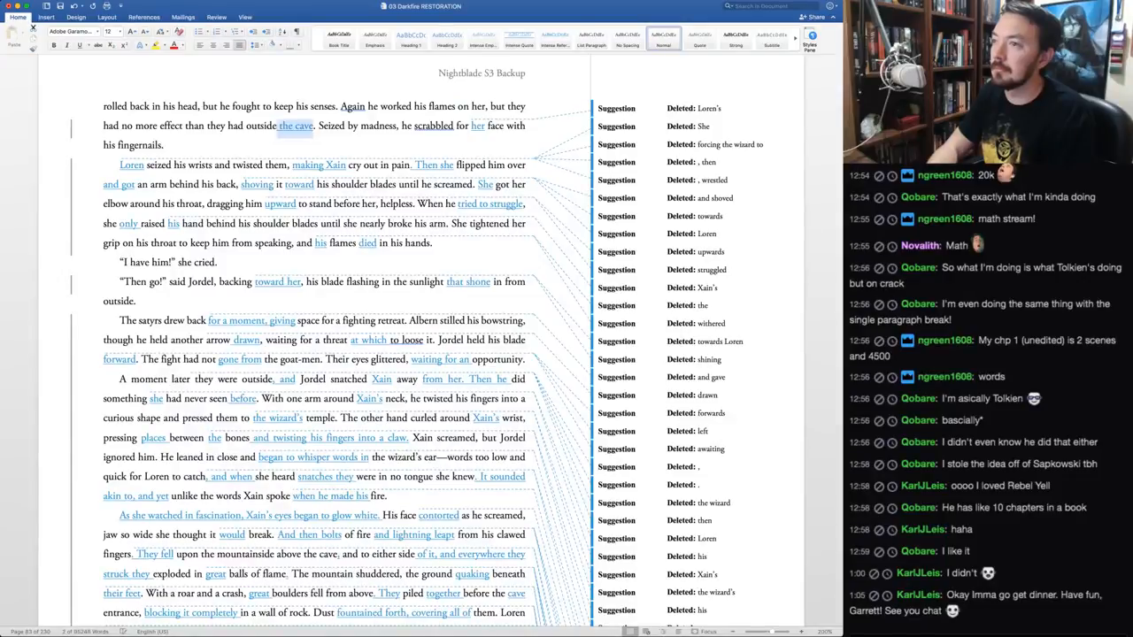
key("ctrl+alt+a")
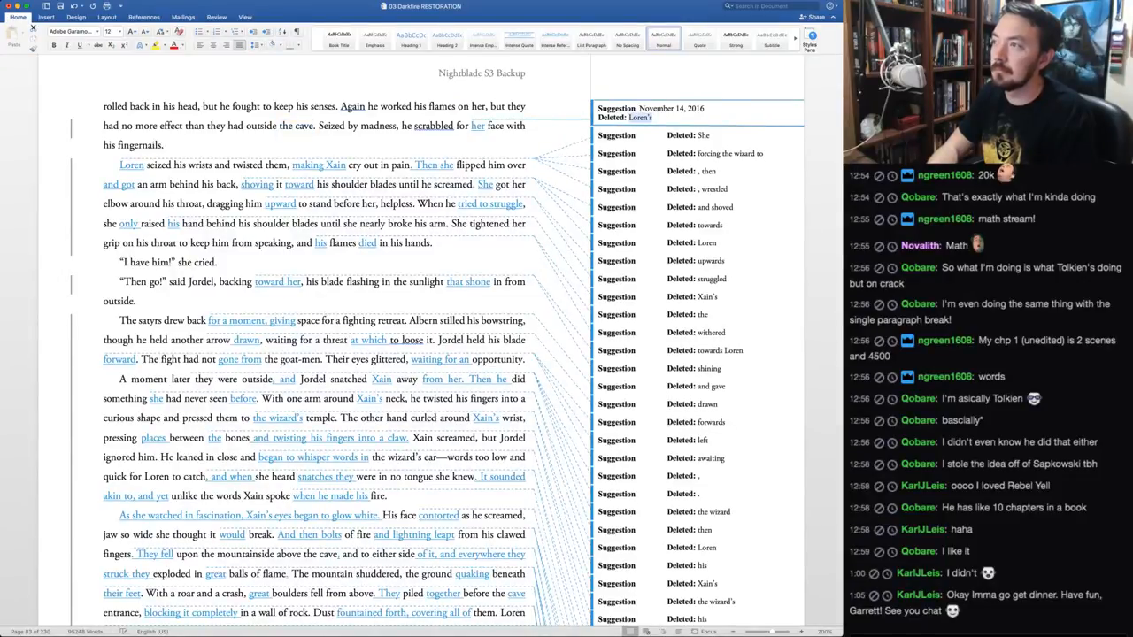
key("ctrl+alt+a")
key("ctrl+alt+a")
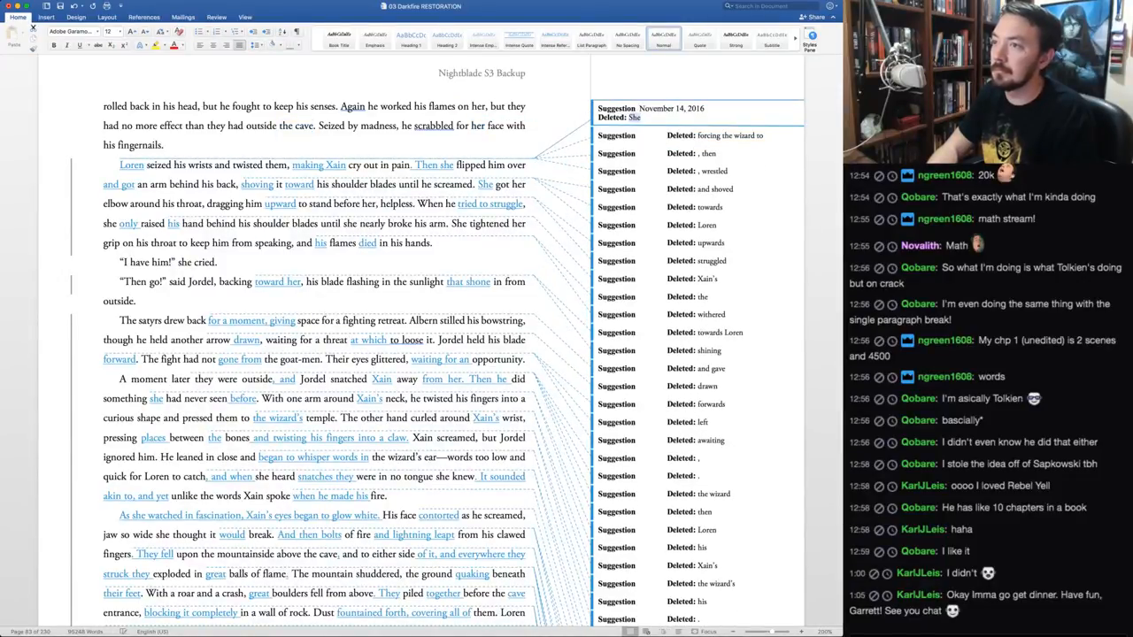
In the paragraph about seizing Xain's wrists, accept "Loren," "making Xain" and "Then she."
key("ctrl+alt+a")
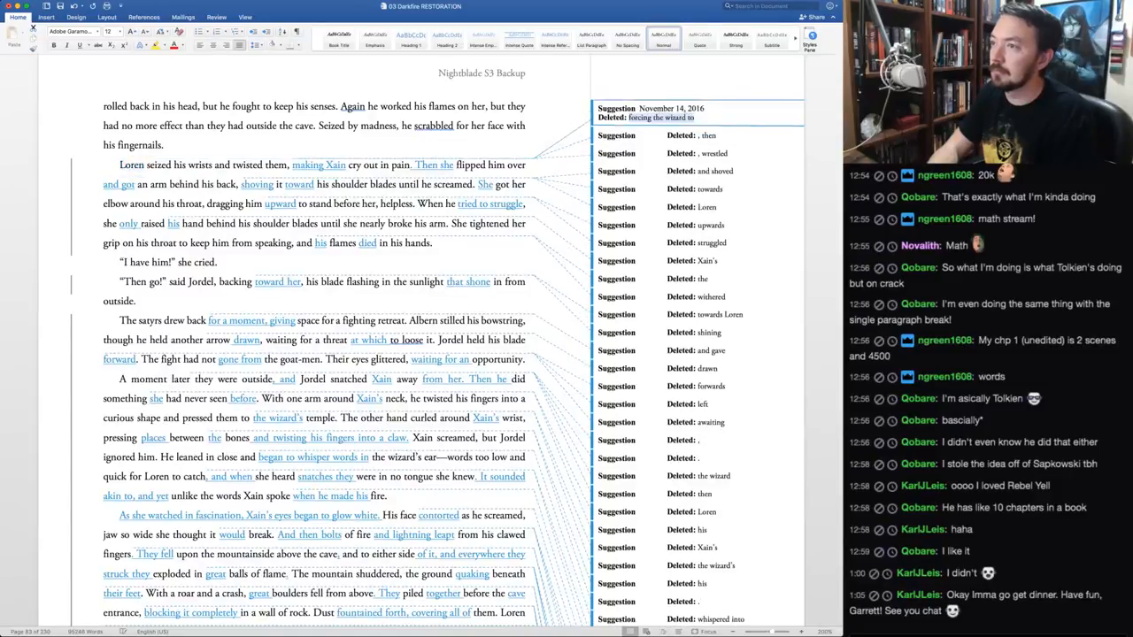
key("ctrl+alt+a")
key("ctrl+alt+a")
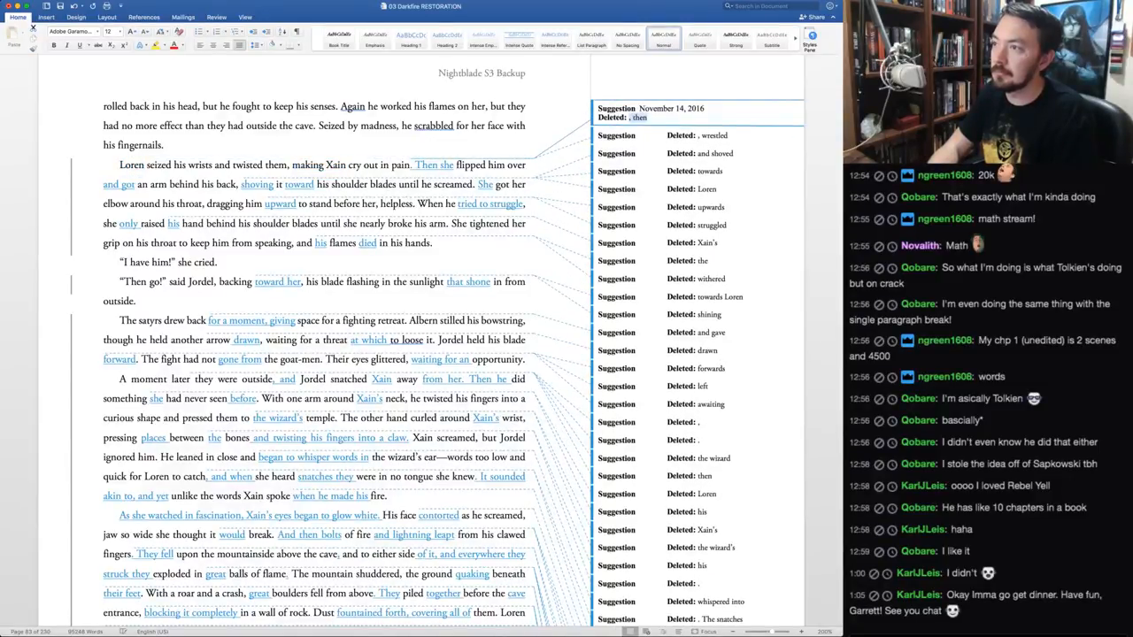
key("ctrl+alt+a")
key("ctrl+alt+a")
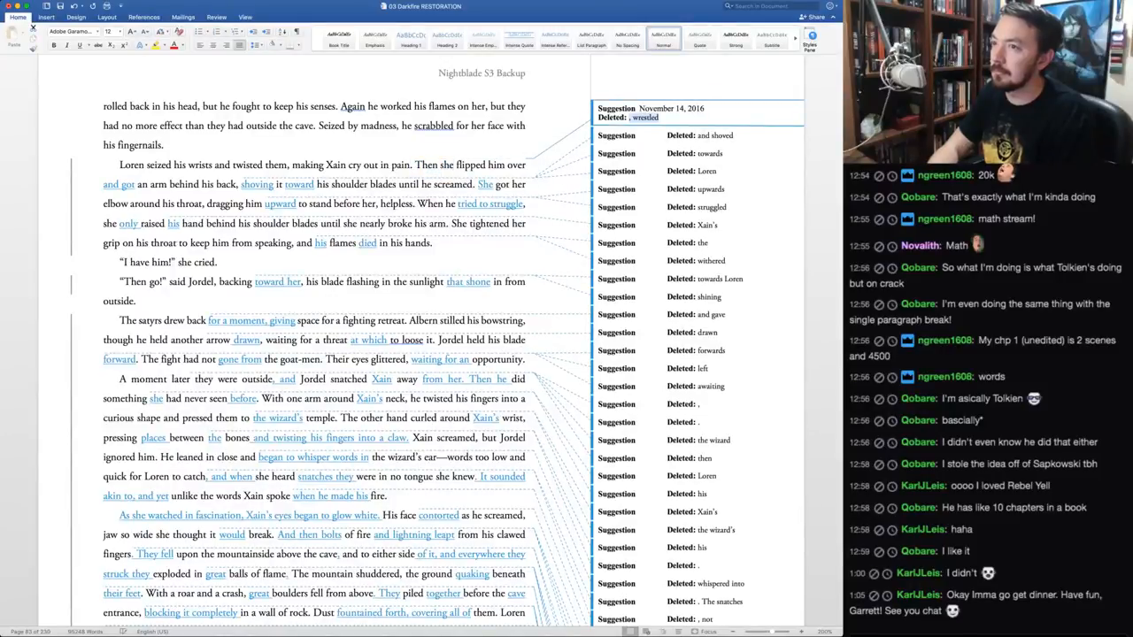
Accept "and got" after "flipped him over" and change "an arm" to "his arm."
key("ctrl+alt+a")
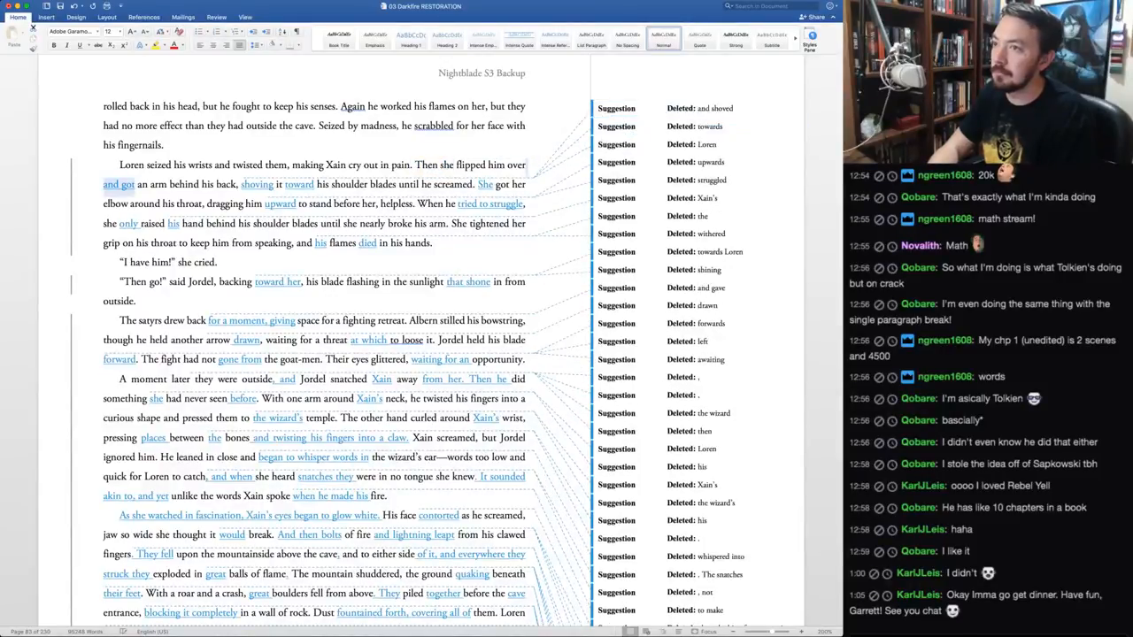
key("ctrl+alt+a")
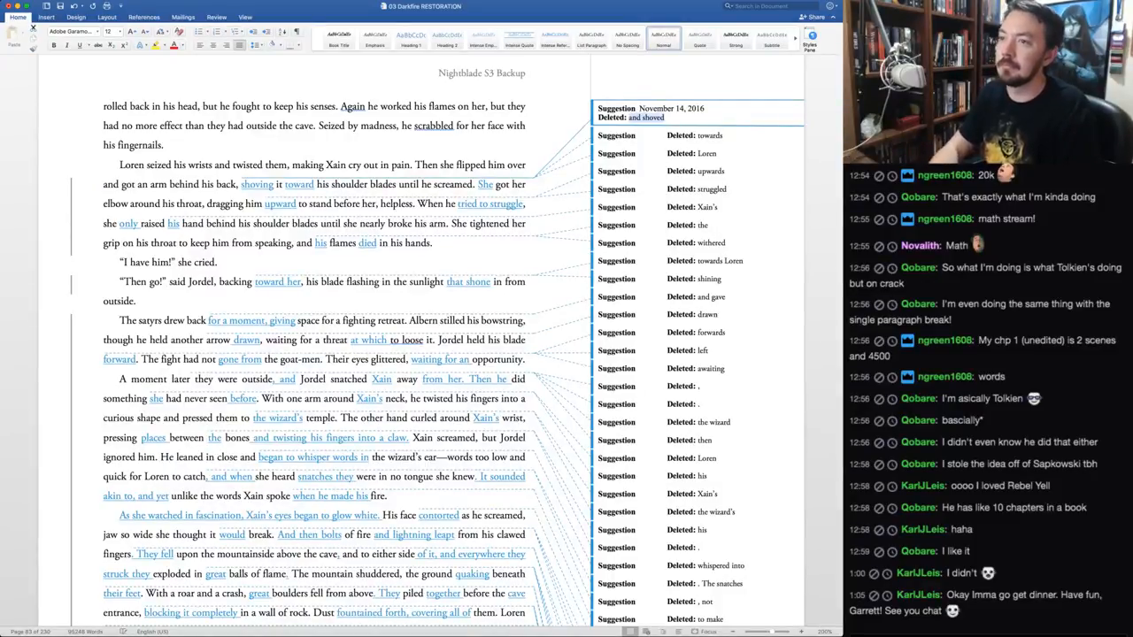
double_click(144, 184)
type("his")
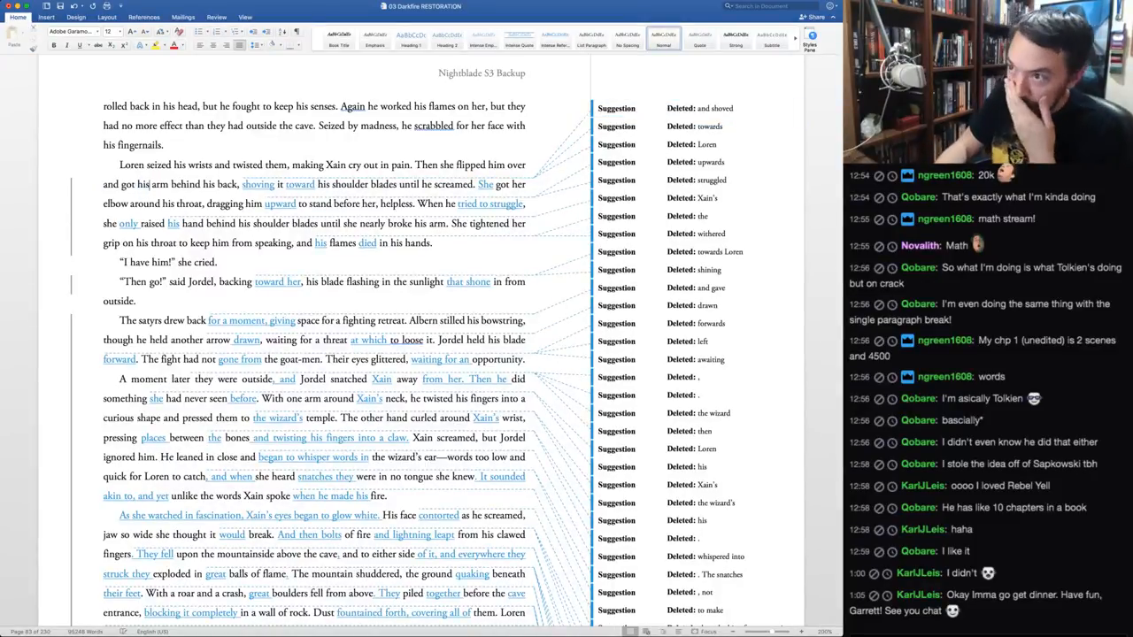
Accept "shoving" before "it," but restore "towards" instead of "toward" before "his shoulder blades."
key("super+shift+a")
key("super+shift+a")
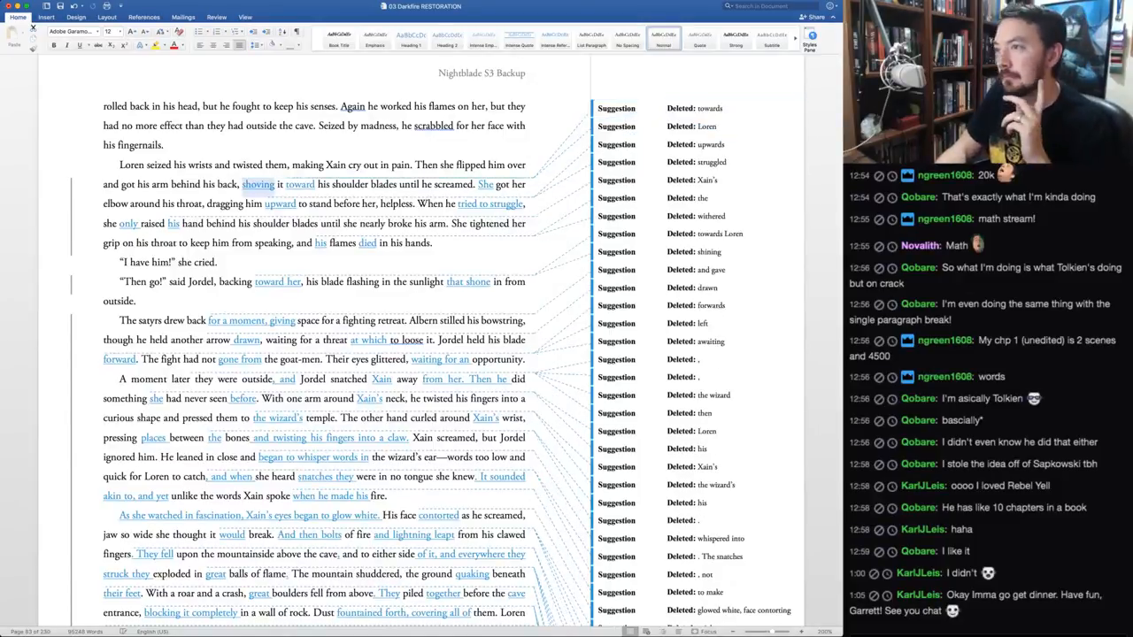
key("super+shift+a")
key("super+shift+r")
key("super+shift+r")
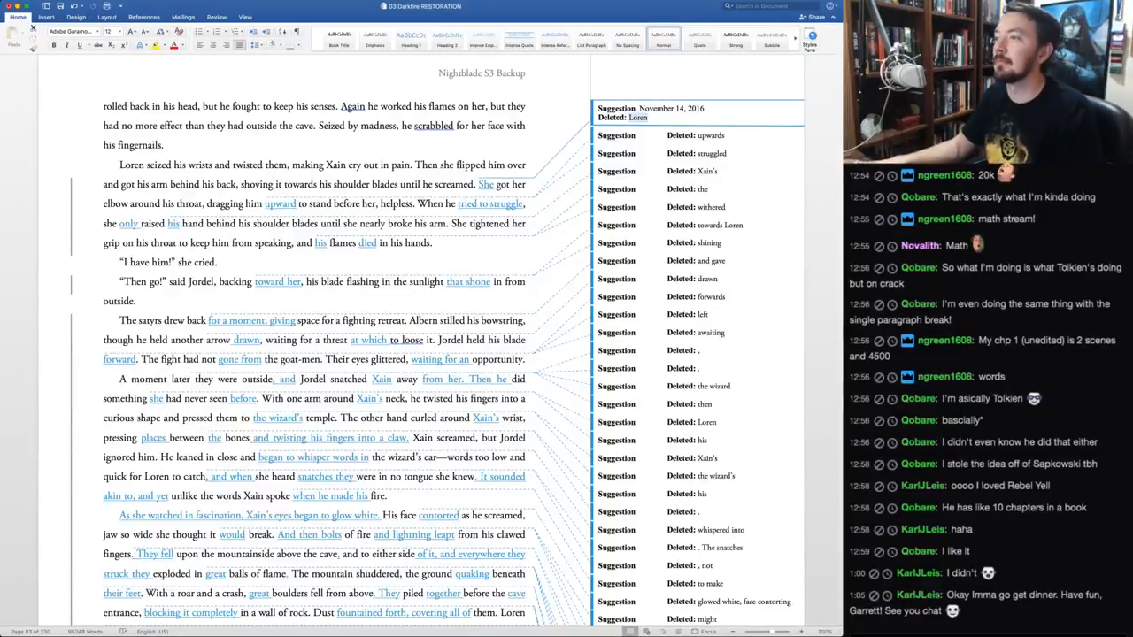
Replace "got" with "wrapped" before "her elbow around his throat" and accept "She" in place of "Loren."
key("BackSpace")
key("BackSpace")
key("BackSpace")
type("wrapped")
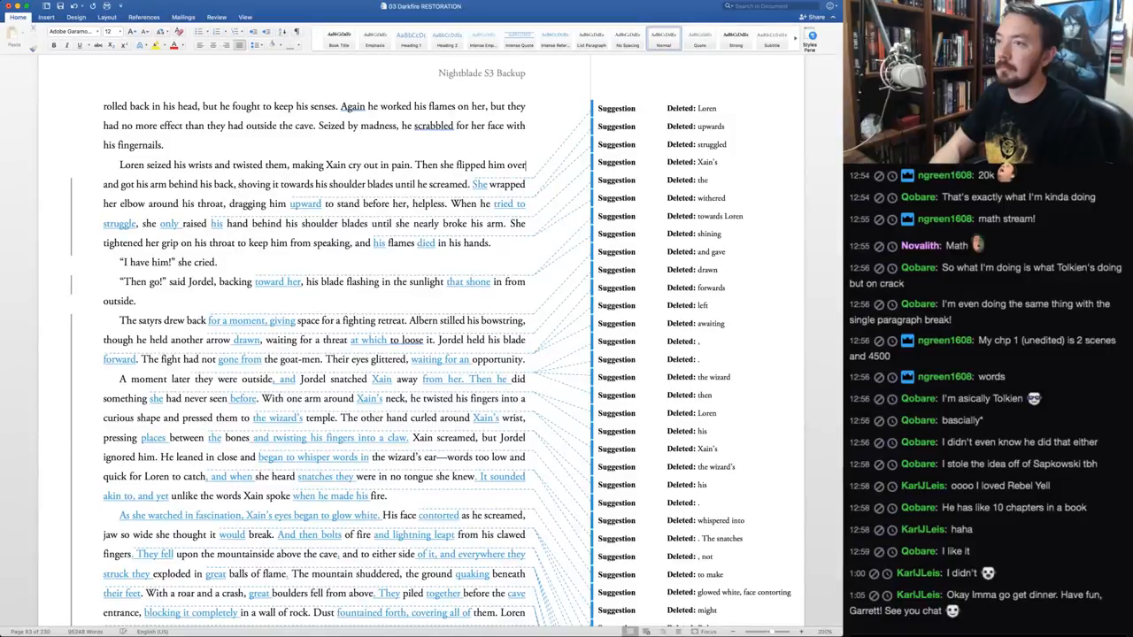
key("super+shift+a")
key("super+shift+a")
key("super+shift+a")
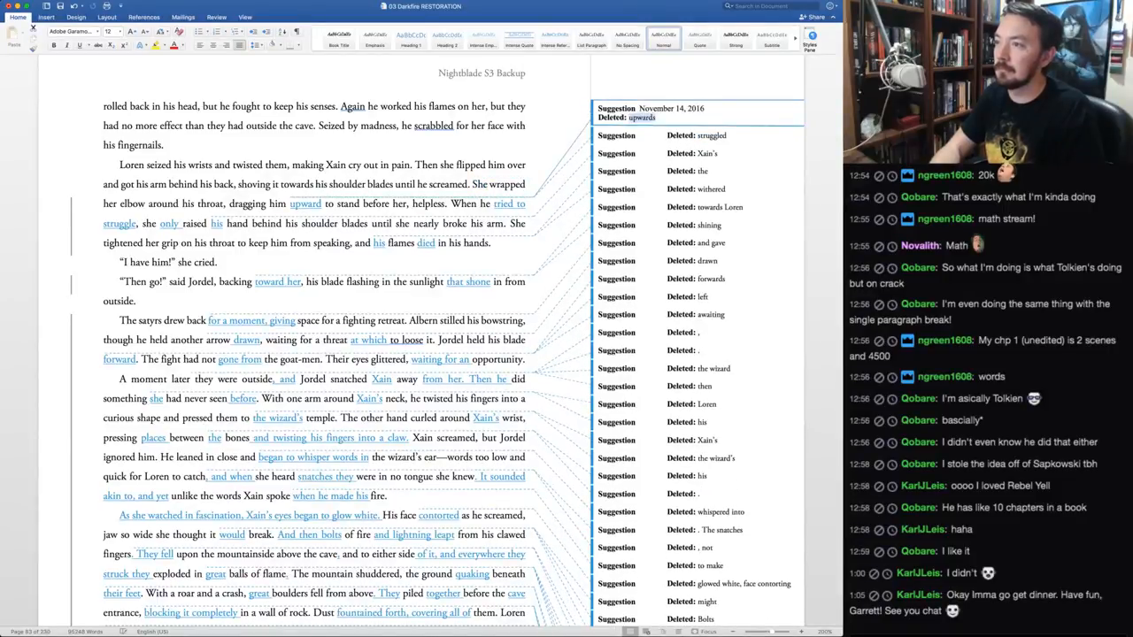
Restore "upwards" after "dragging him" and "struggled" after "When he," and accept "only" before "raised."
key("super+shift+r")
key("super+shift+r")
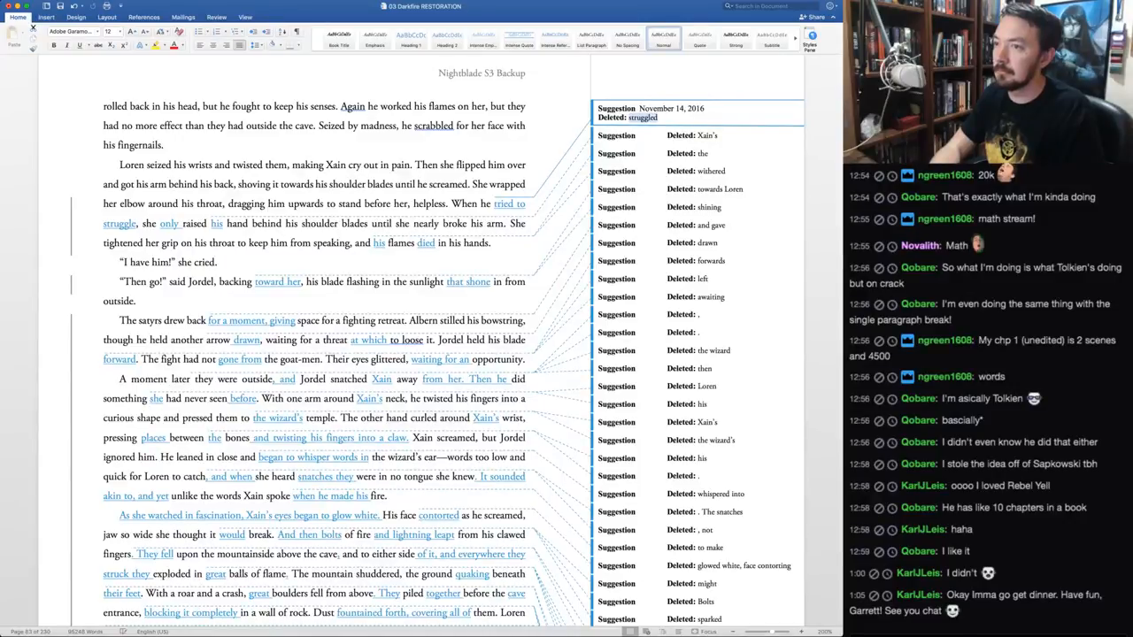
key("super+shift+r")
key("super+shift+r")
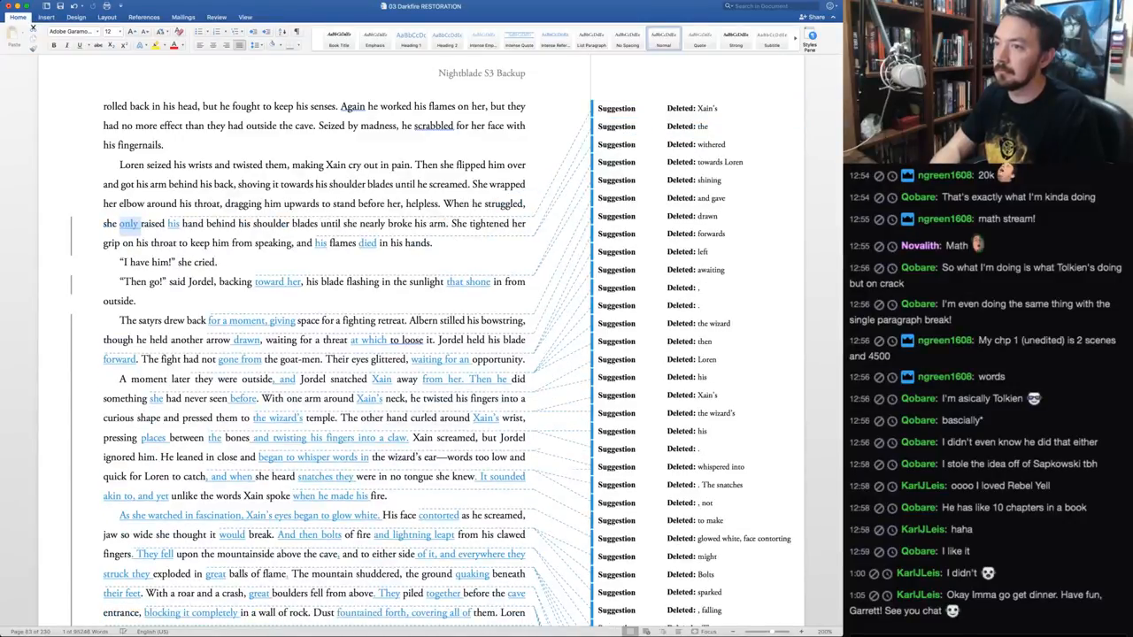
key("super+shift+a")
key("super+shift+a")
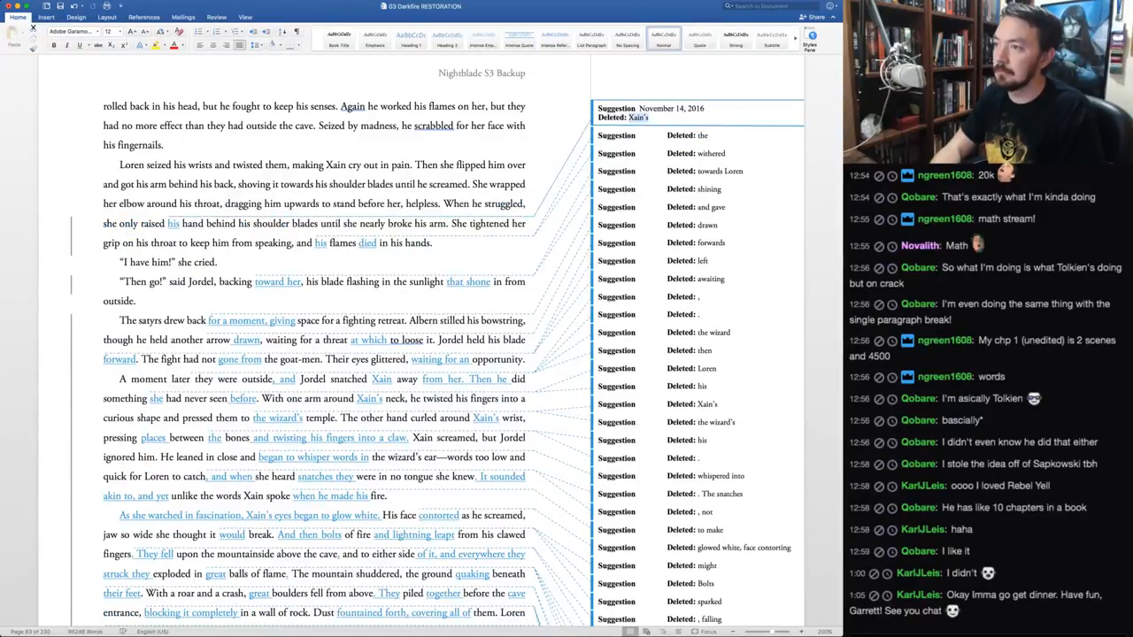
Accept "his" before "hand behind his shoulder blades," and accept "his" and "died" around "flames."
key("super+shift+a")
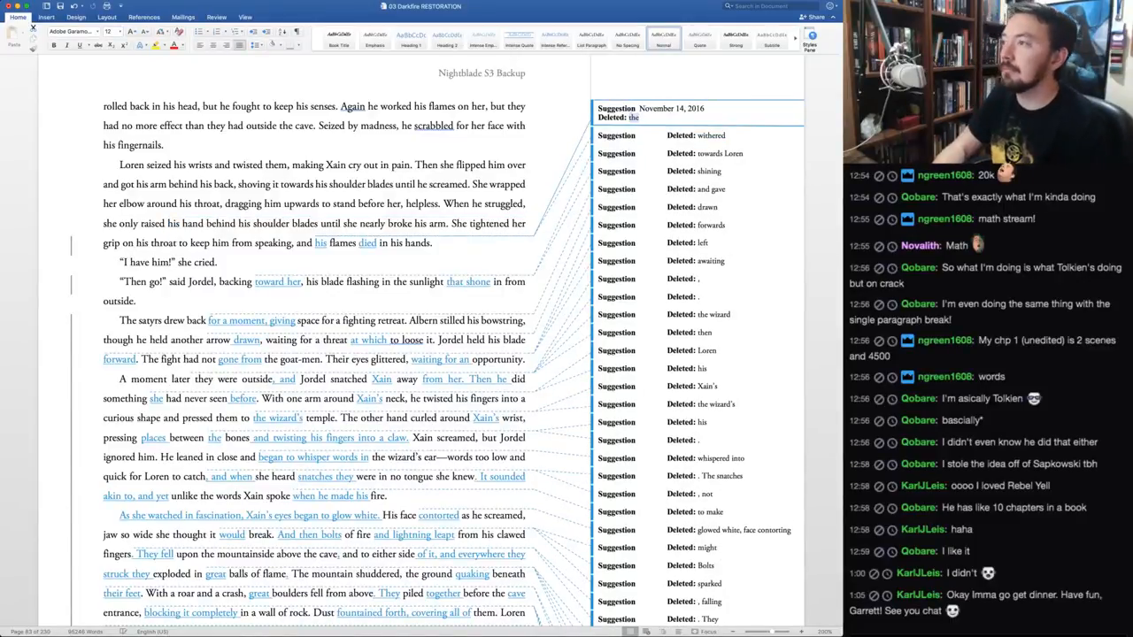
key("super+shift+a")
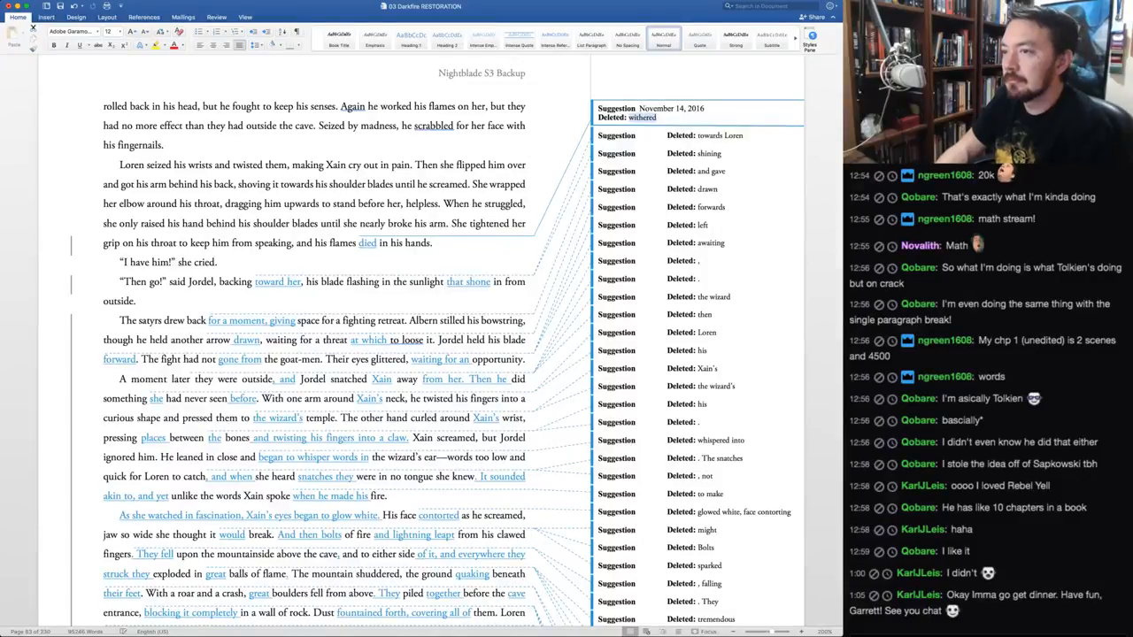
key("super+shift+a")
key("super+shift+a")
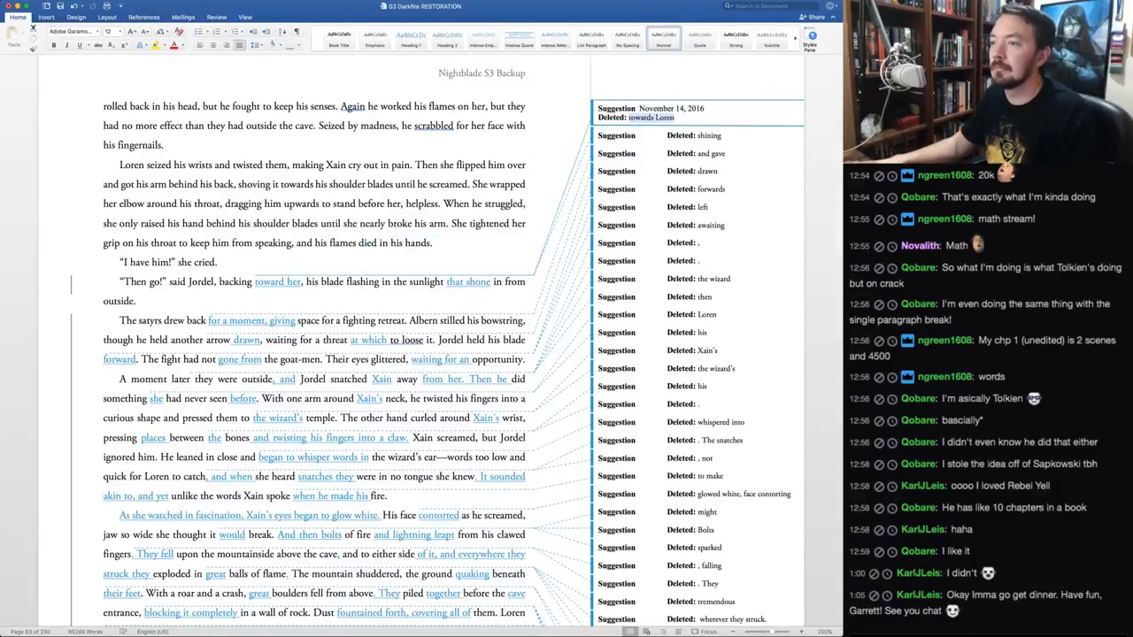
Change "toward her" to "towards her" after "backing" and accept it, along with "that shone" after "sunlight."
left_click(284, 282)
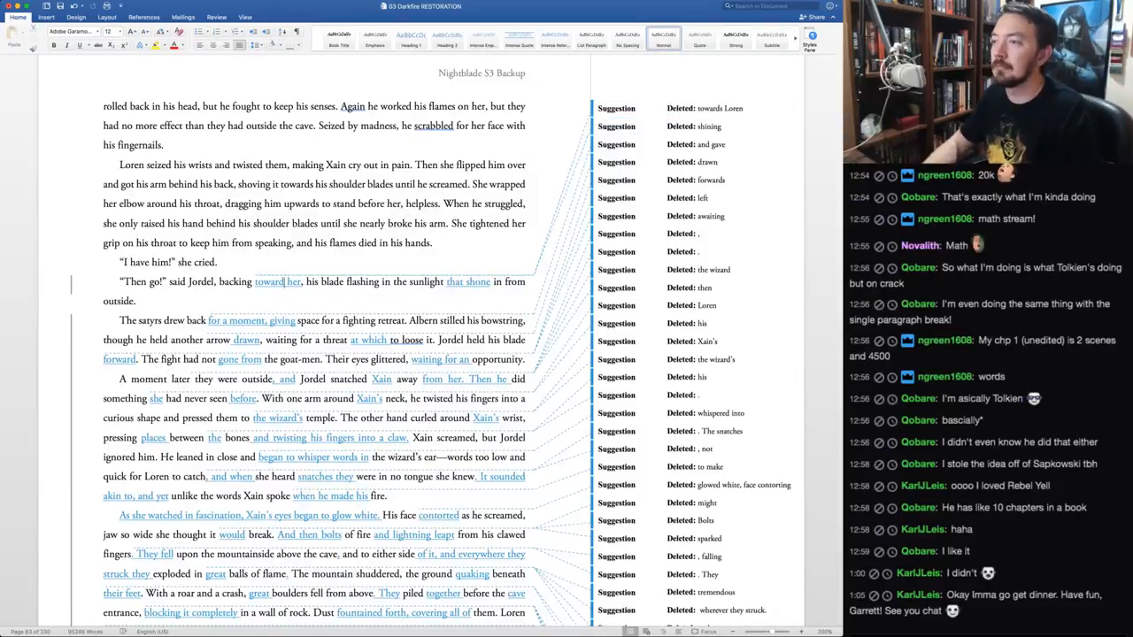
type("s")
left_click_drag(225, 282, 318, 282)
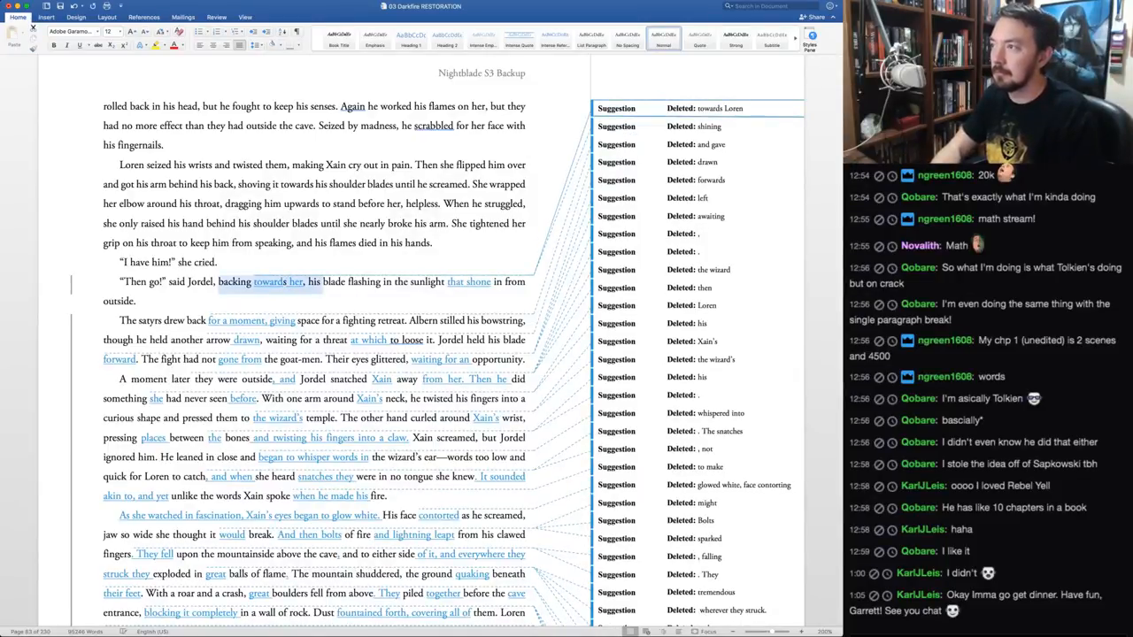
key("super+shift+a")
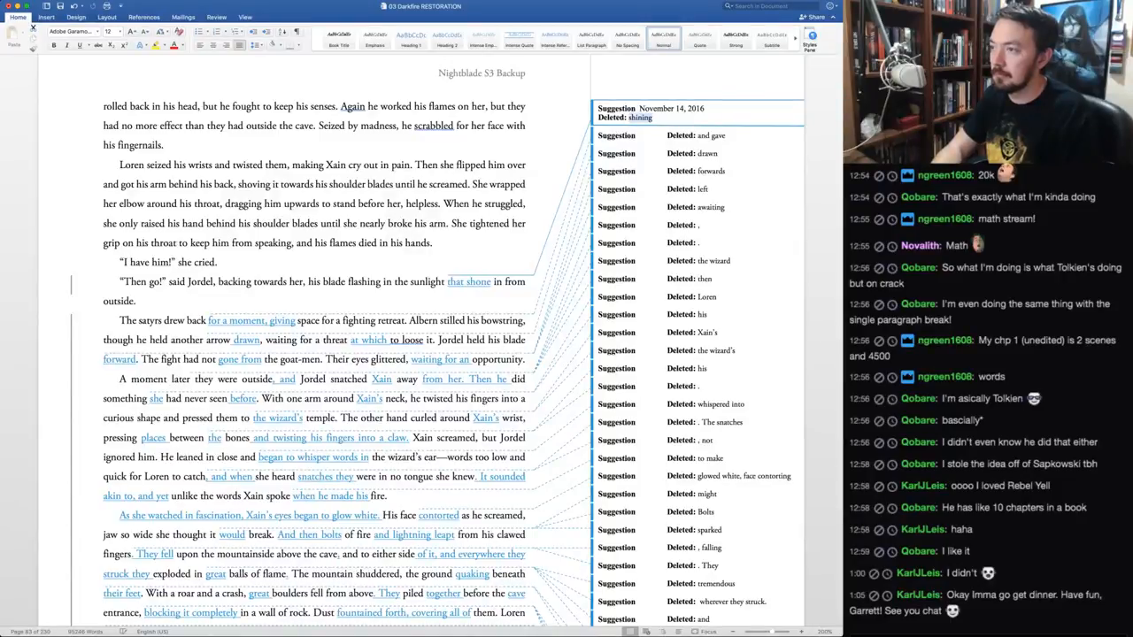
key("super+shift+a")
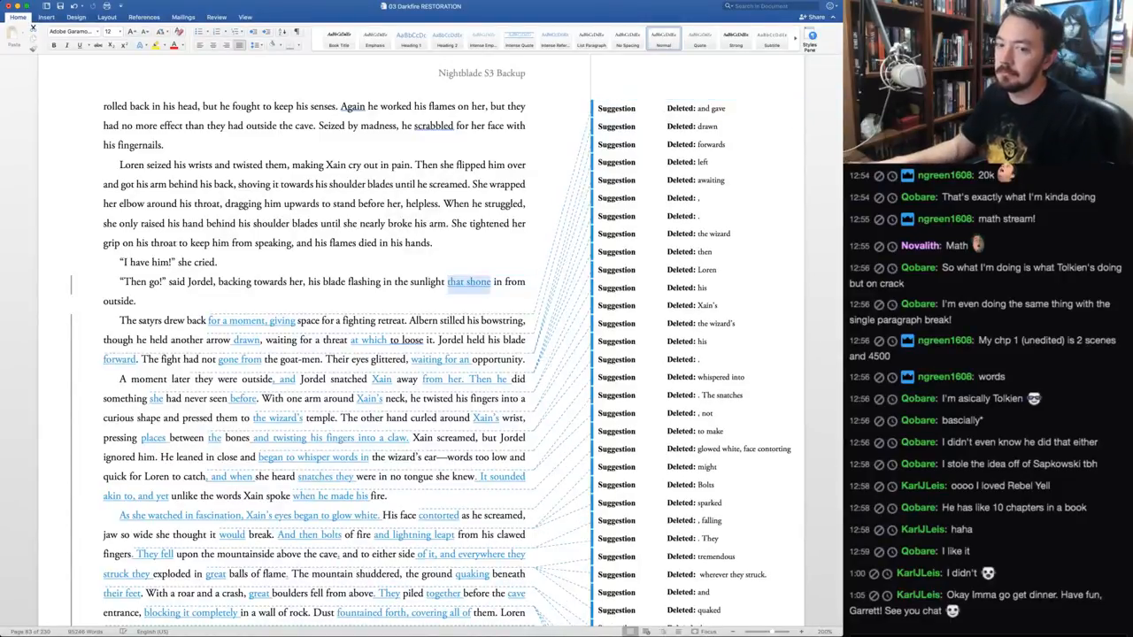
Accept "for a moment, giving," "drawn" and "at which" in the satyrs paragraph, but restore "forwards" after "held his blade."
scroll(314, 354, "down", 3)
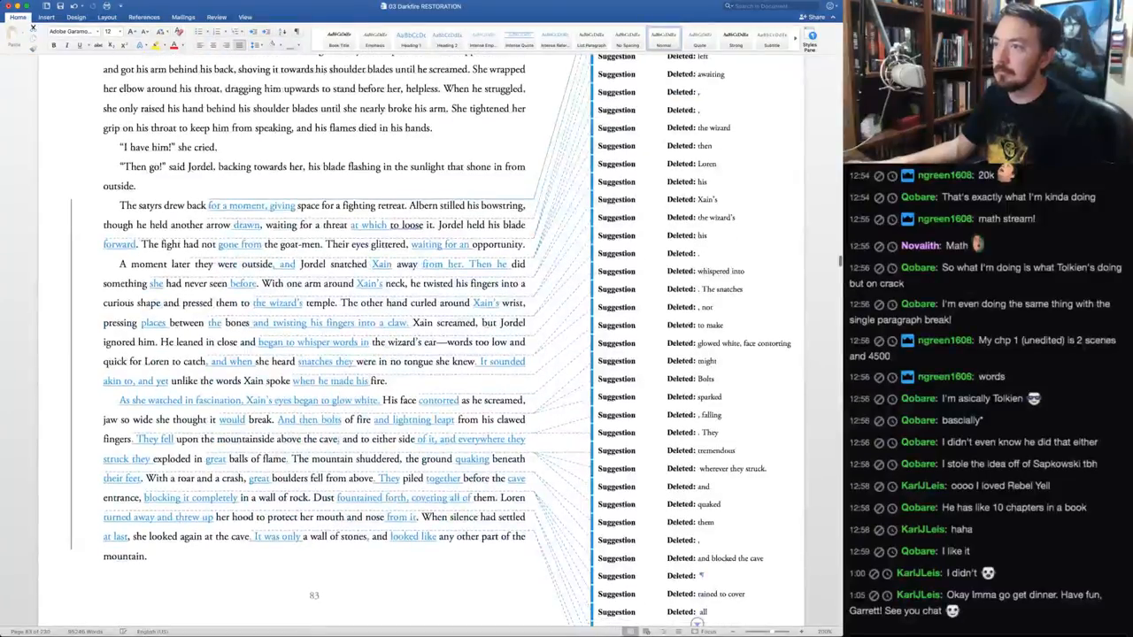
scroll(314, 354, "up", 2)
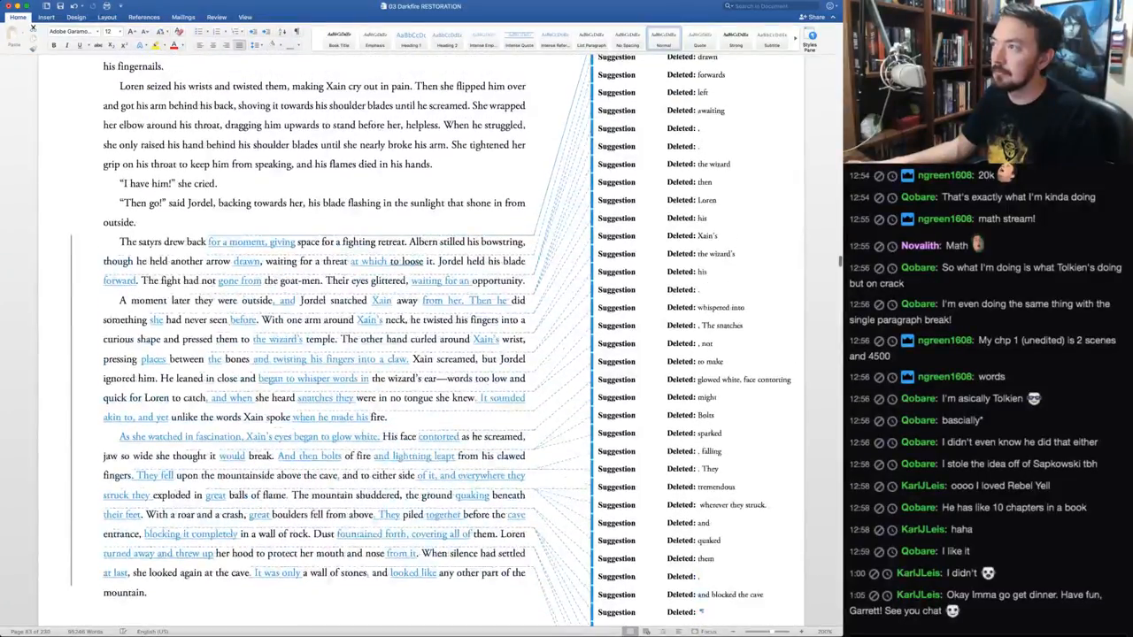
scroll(314, 354, "up", 1)
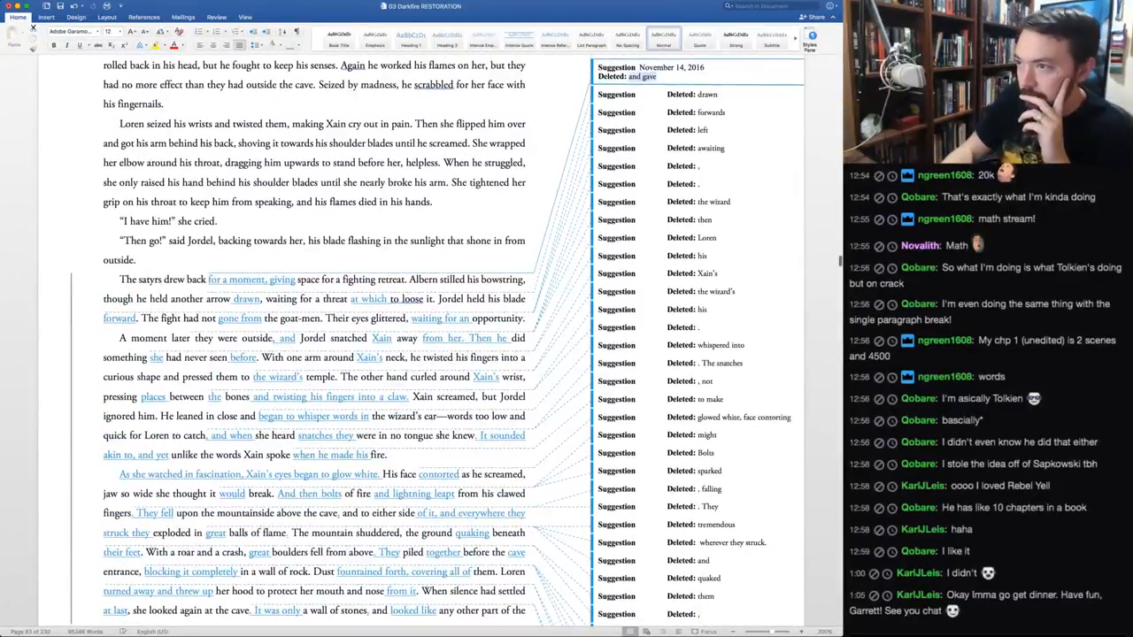
key("super+shift+a")
key("super+shift+a")
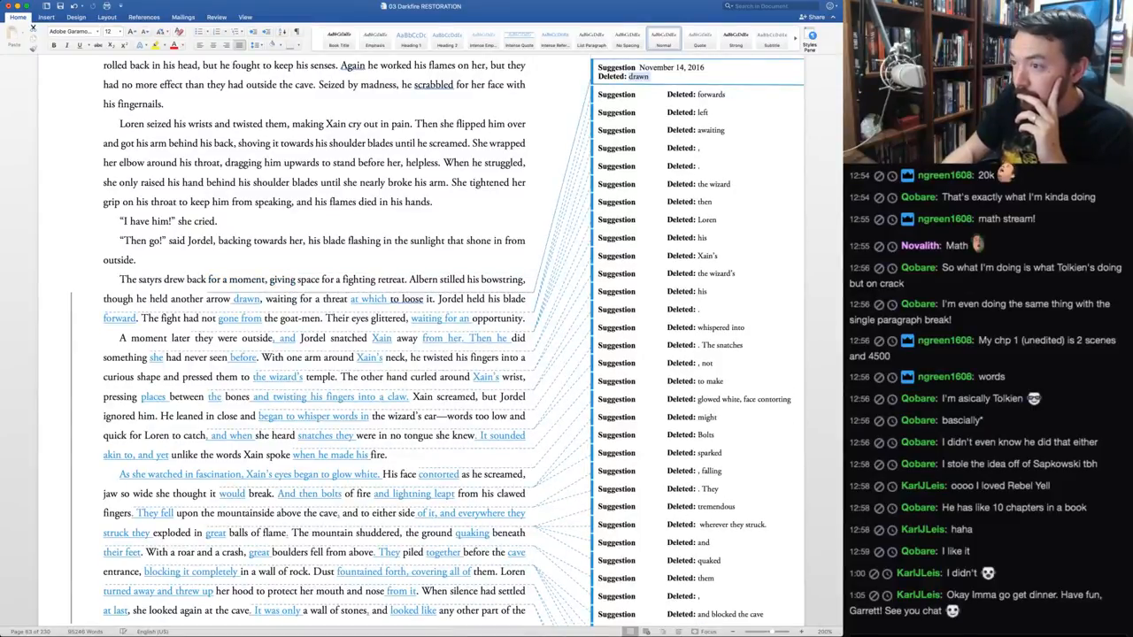
key("super+shift+a")
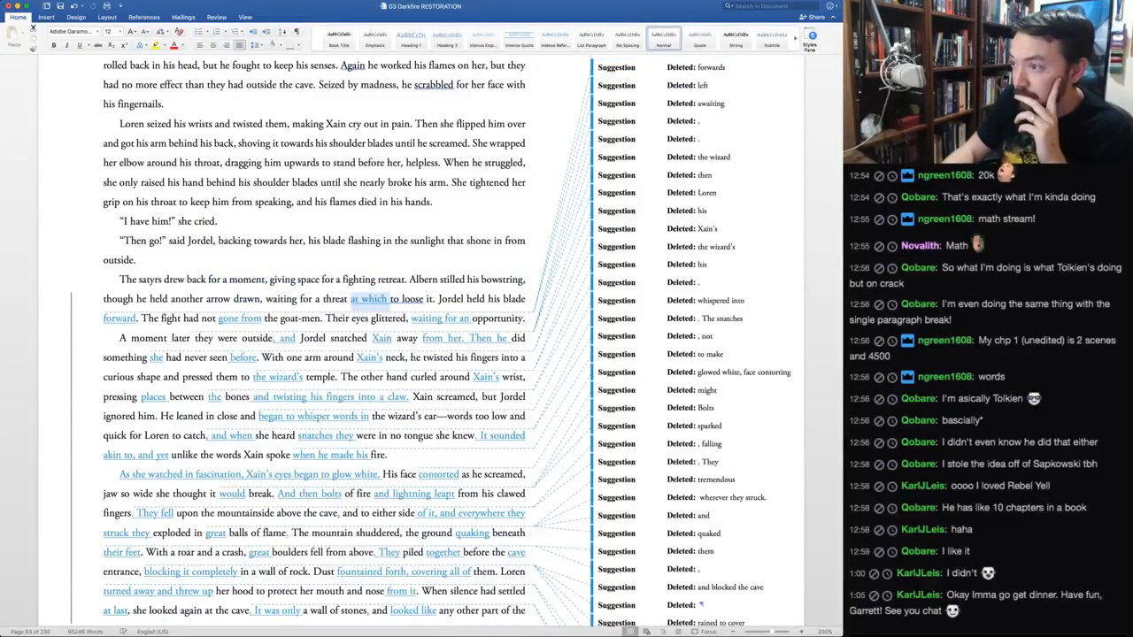
key("super+shift+a")
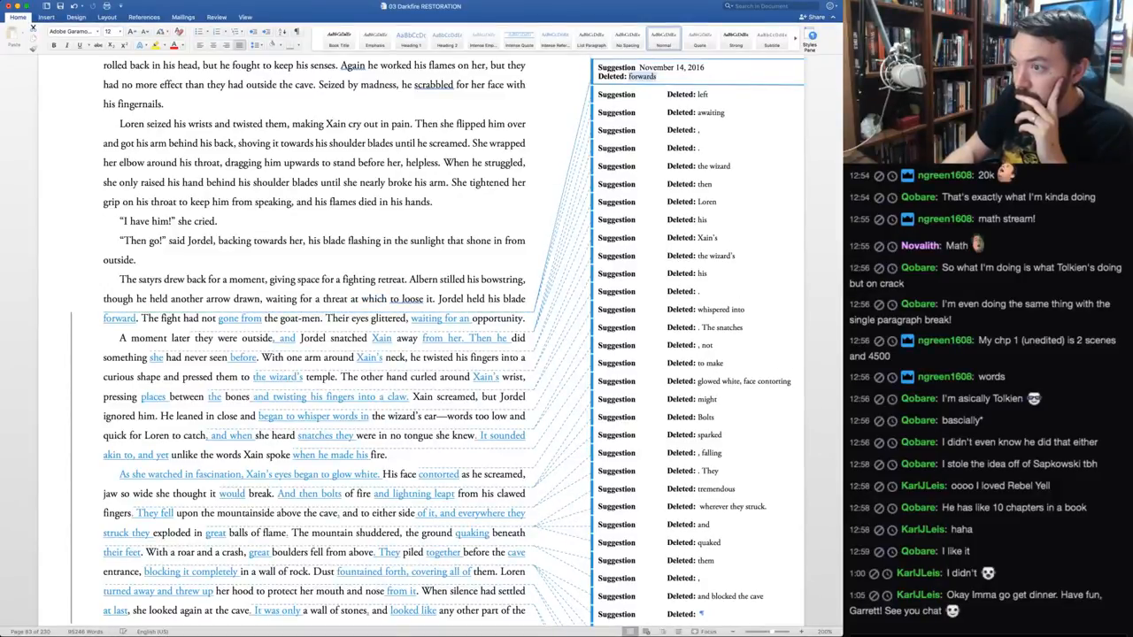
key("super+shift+r")
key("super+shift+r")
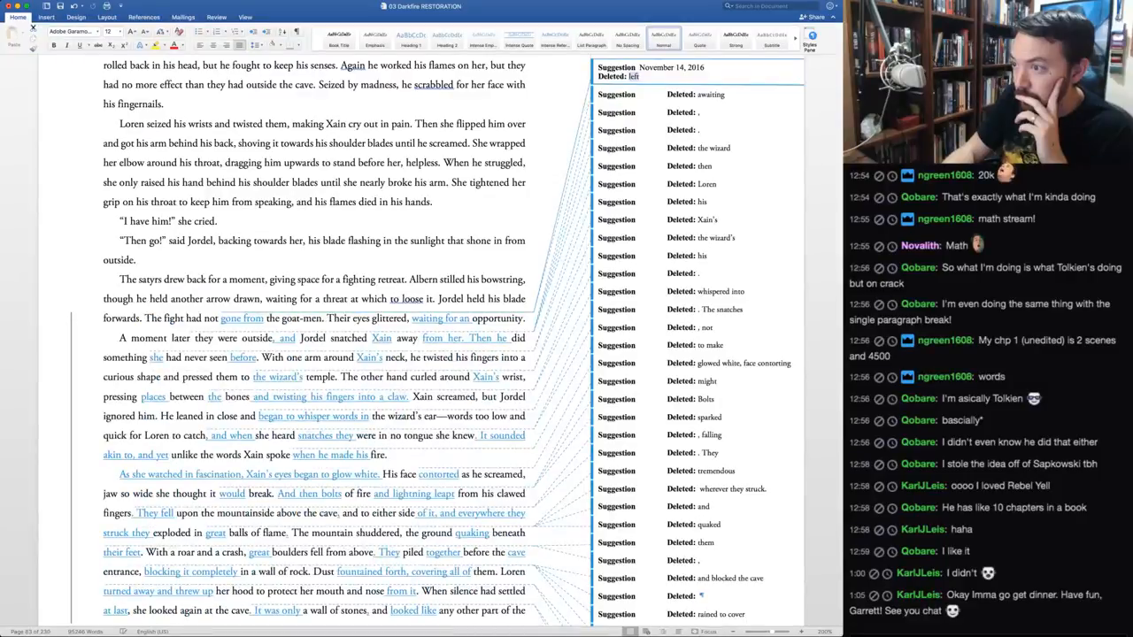
key("super+shift+r")
key("super+shift+r")
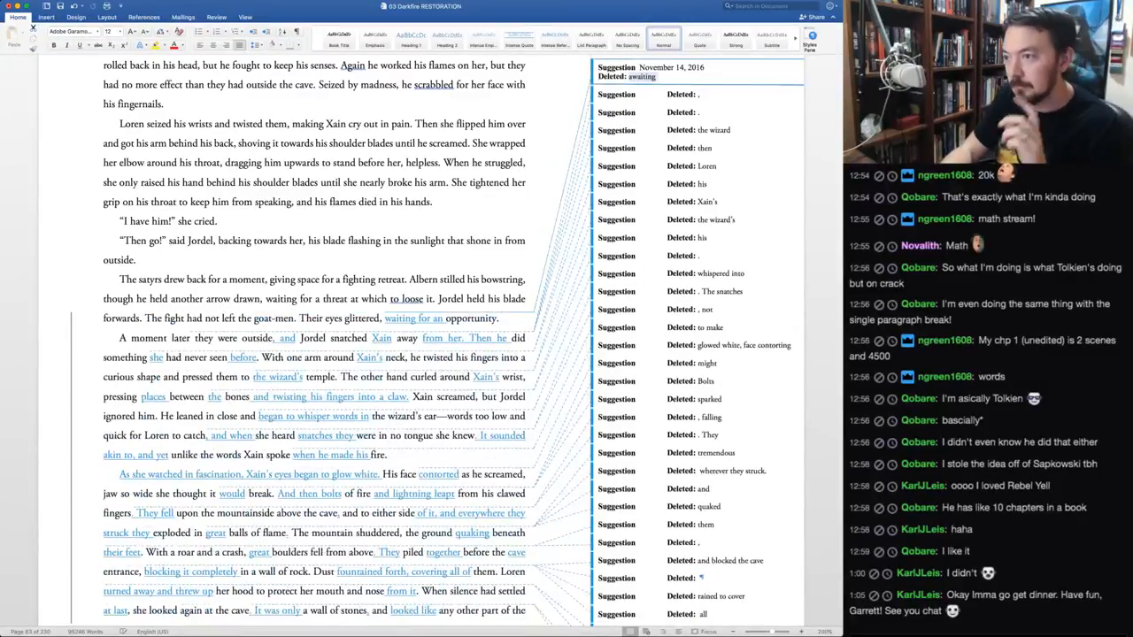
key("super+z")
key("super+z")
Accept "gone from" before "the goat-men" and reword the following sentence to "Their eyes glittered as they waited for an opportunity."
key("super+shift+a")
key("super+shift+a")
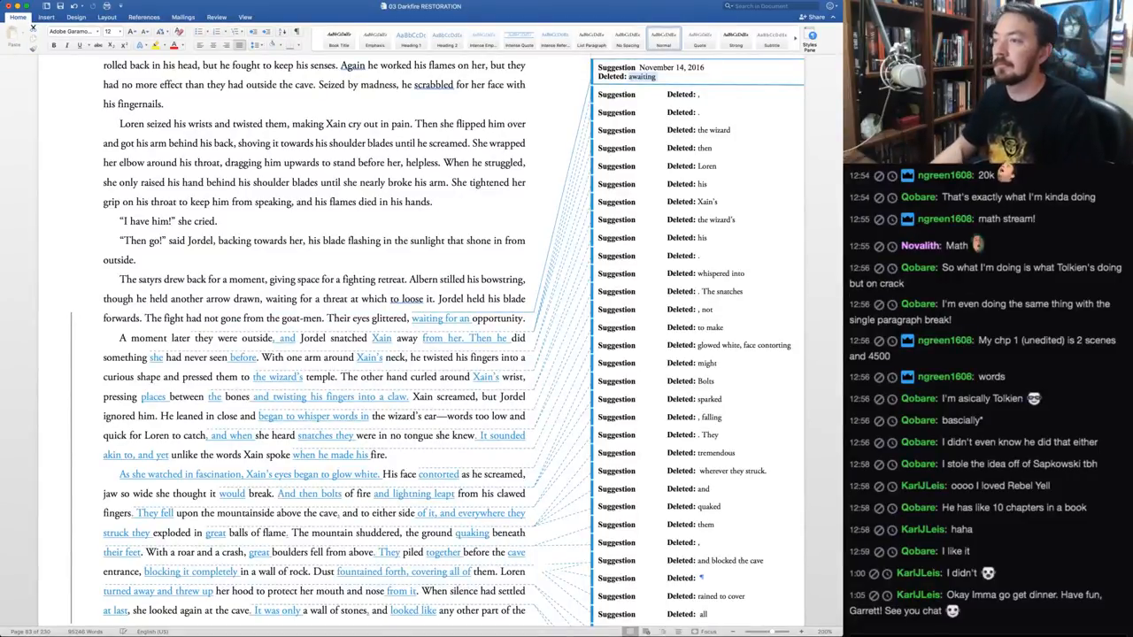
type("as they waite")
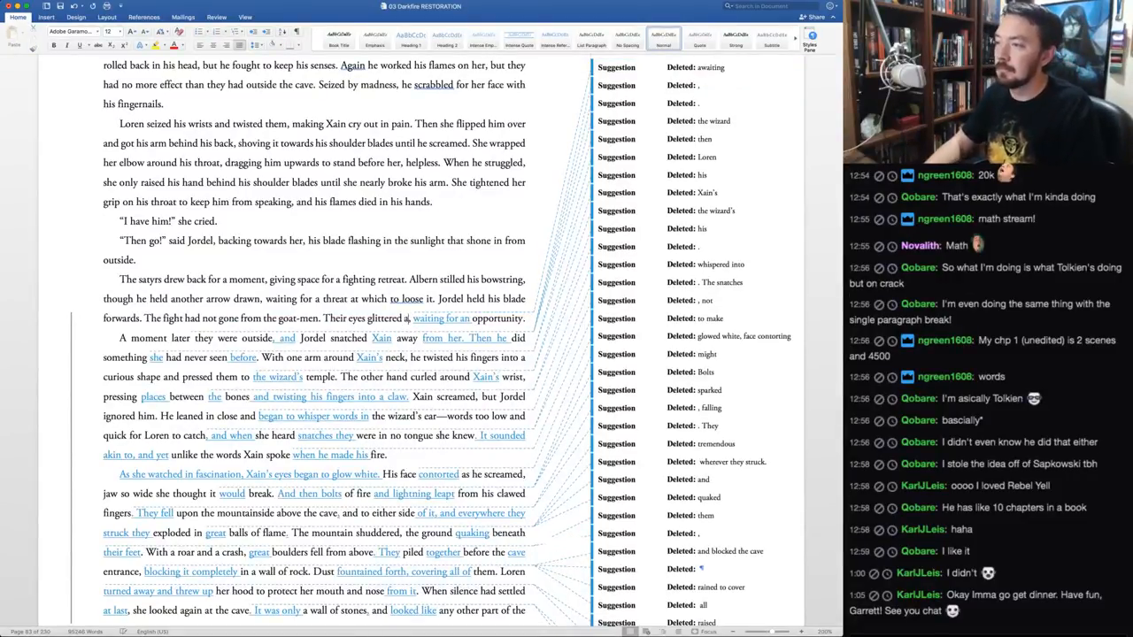
type("d")
key("alt+shift+Right")
key("alt+shift+Right")
key("BackSpace")
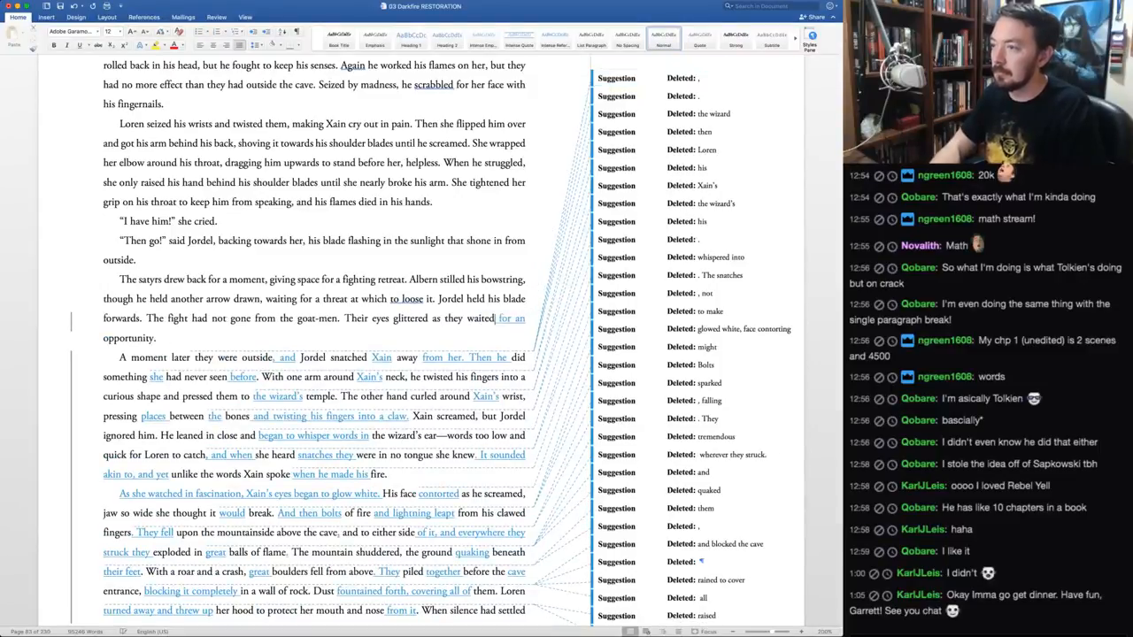
key("ctrl+alt+a")
key("ctrl+alt+a")
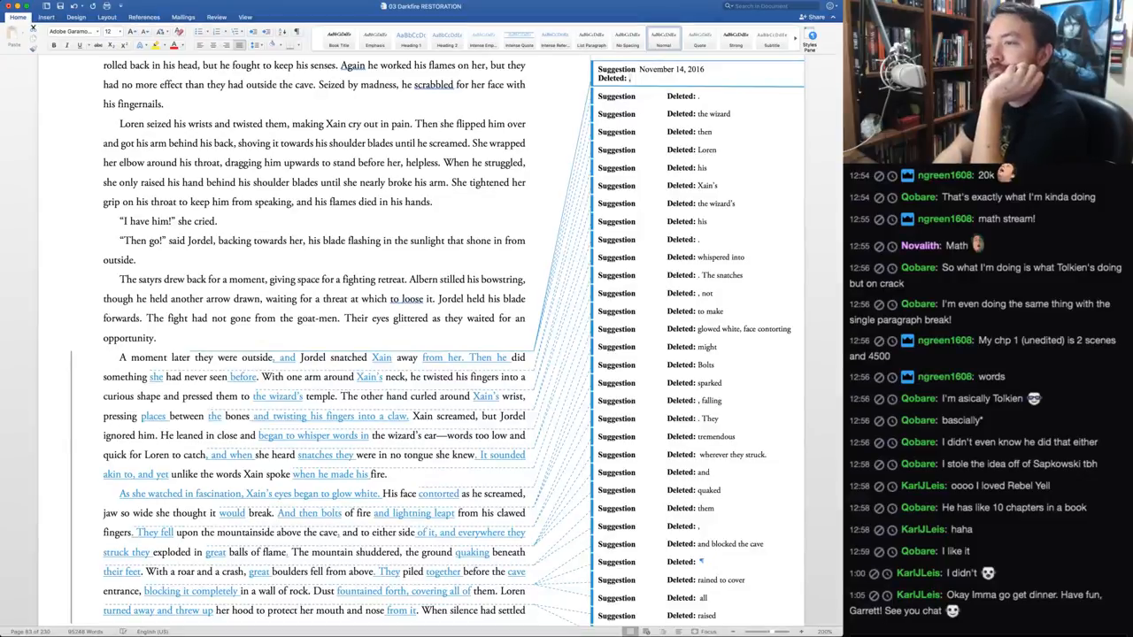
Accept ", and" after "outside," "Xain" after "snatched," and "from her. Then he" before "did something."
key("ctrl+alt+a")
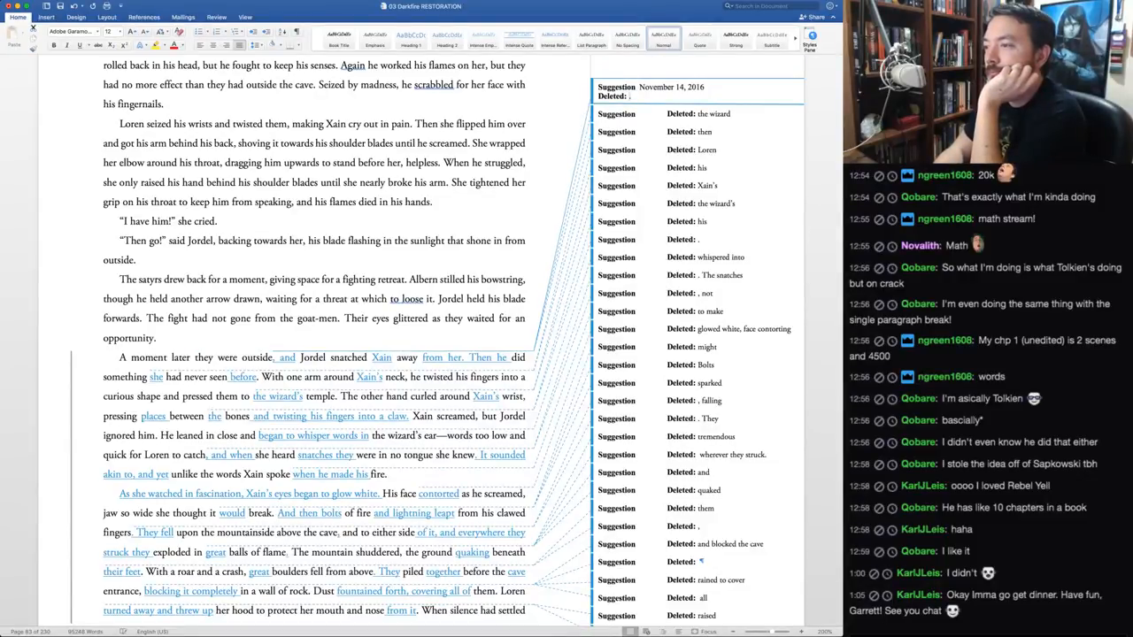
key("ctrl+alt+a")
key("ctrl+alt+a")
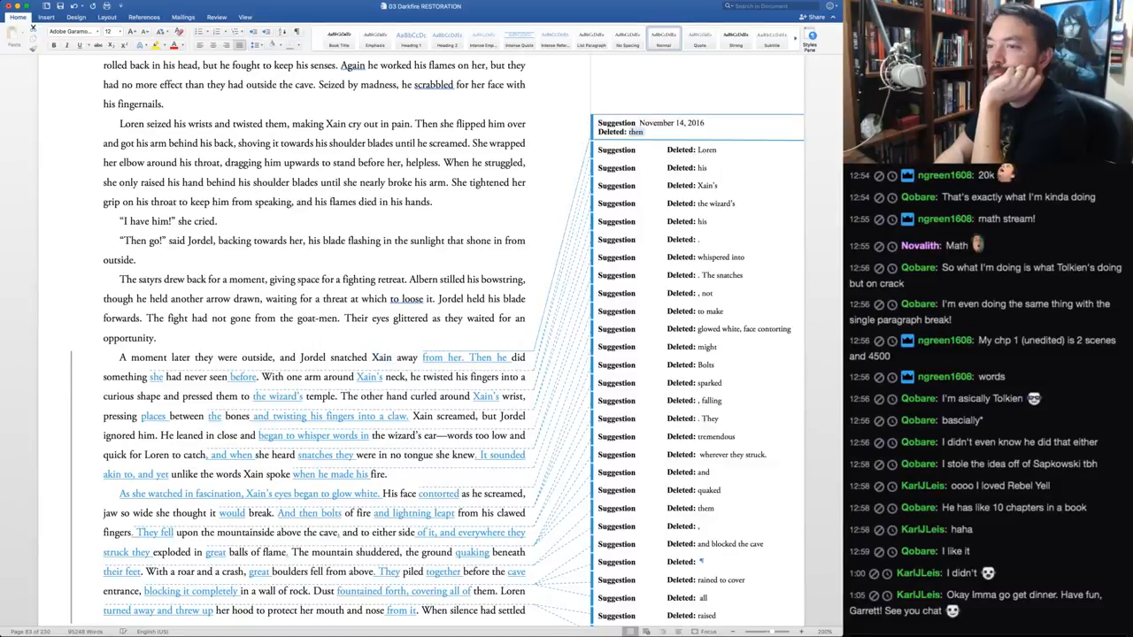
key("ctrl+alt+a")
key("ctrl+alt+a")
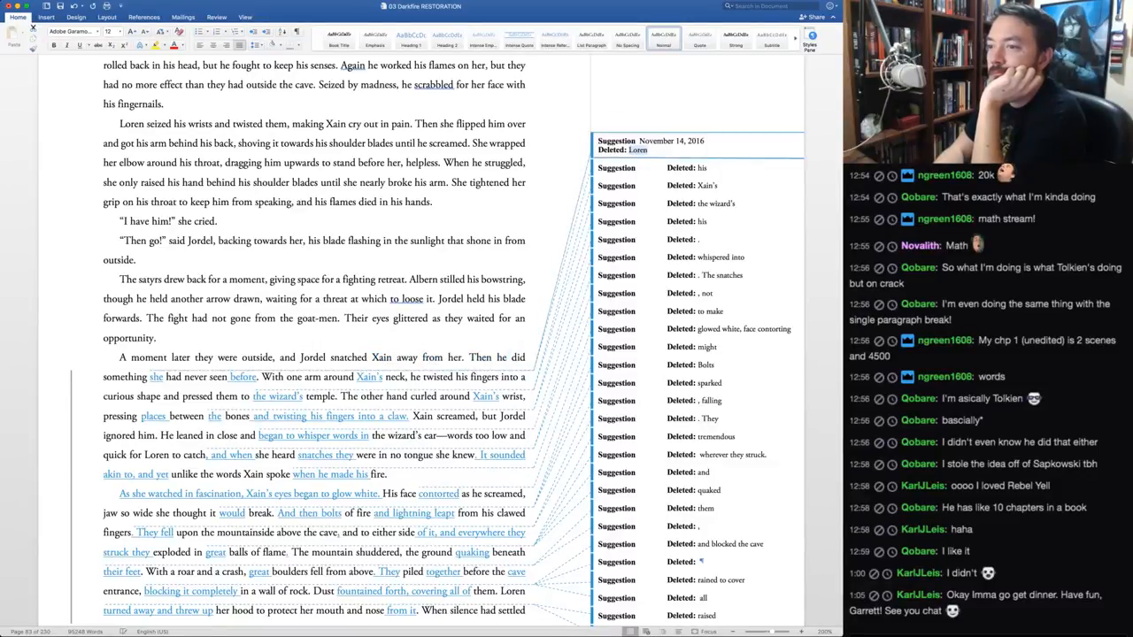
Restore "Loren" before "had never seen," and accept "before" after it and "Xain's" before "neck."
key("ctrl+alt+r")
key("ctrl+alt+r")
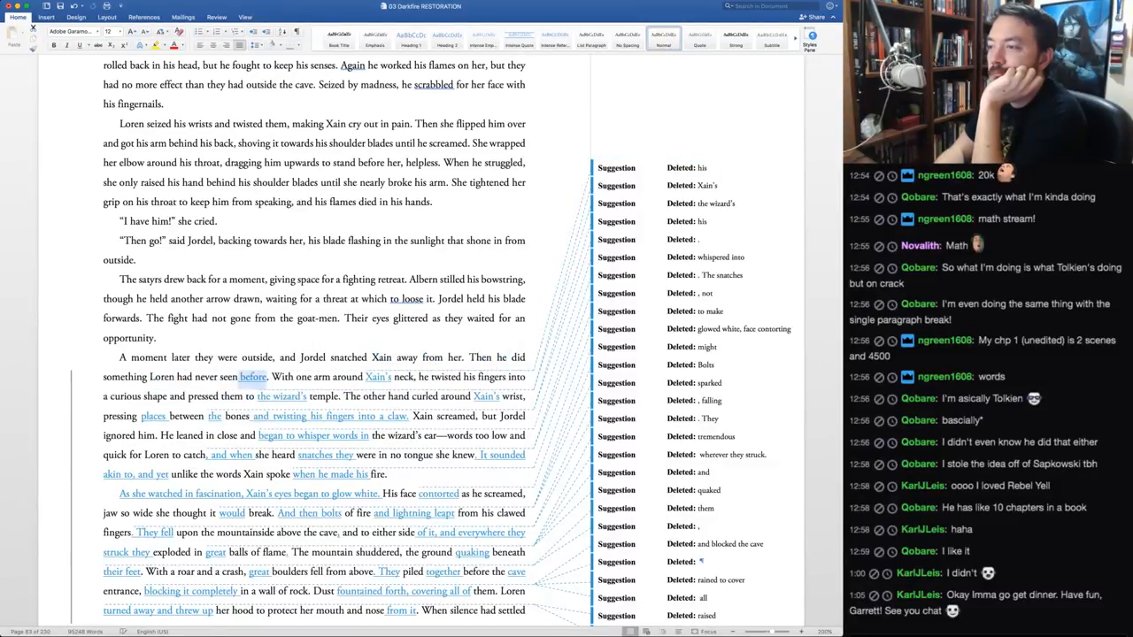
key("ctrl+alt+a")
key("ctrl+alt+a")
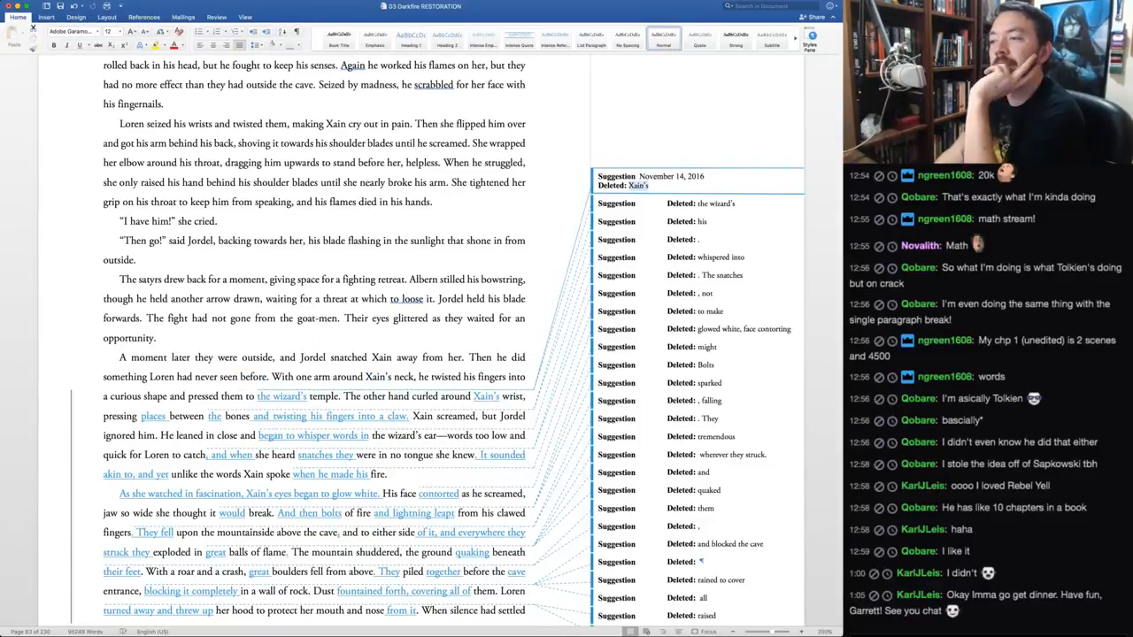
Accept "the wizard's" temple, "Xain's" wrist, "places" between "the" bones, and "and twisting his fingers into a claw."
key("ctrl+alt+a")
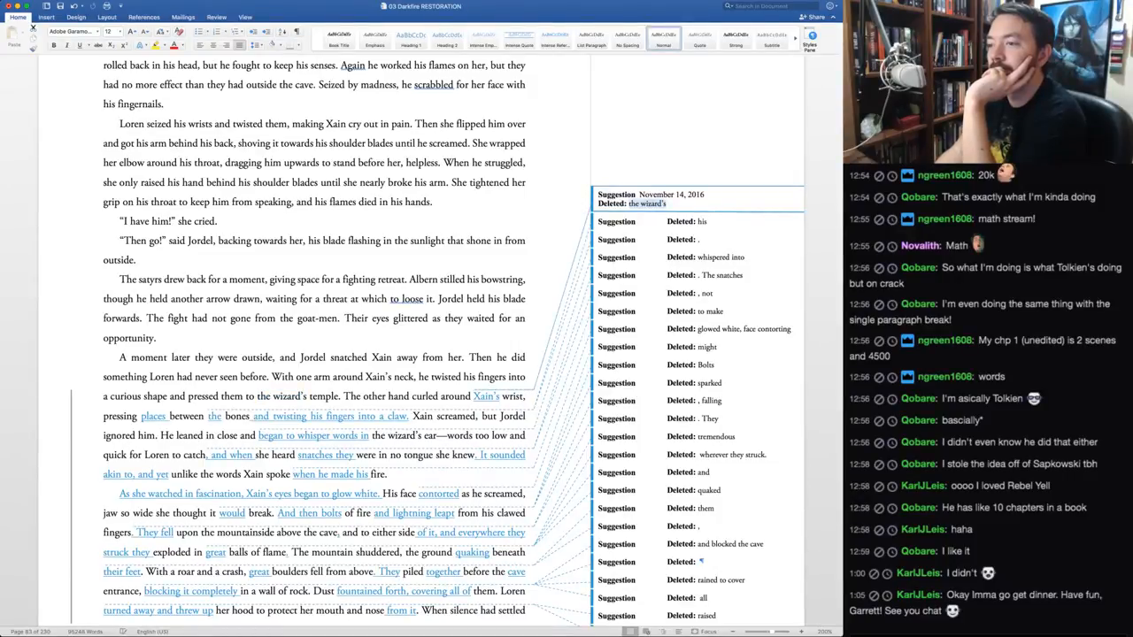
key("ctrl+alt+a")
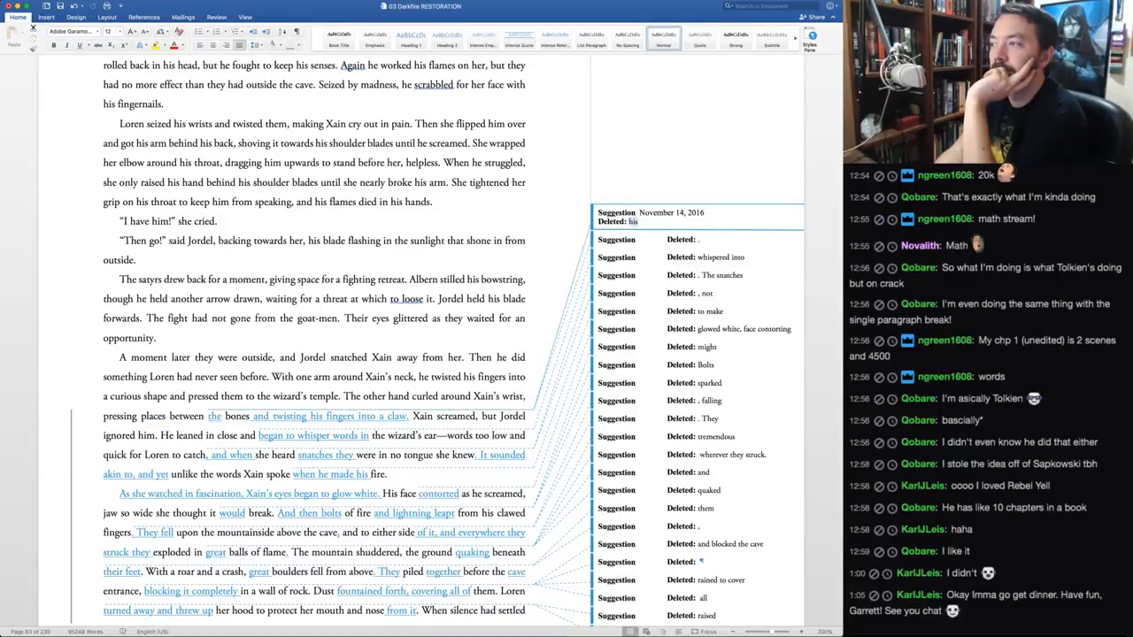
key("ctrl+alt+a")
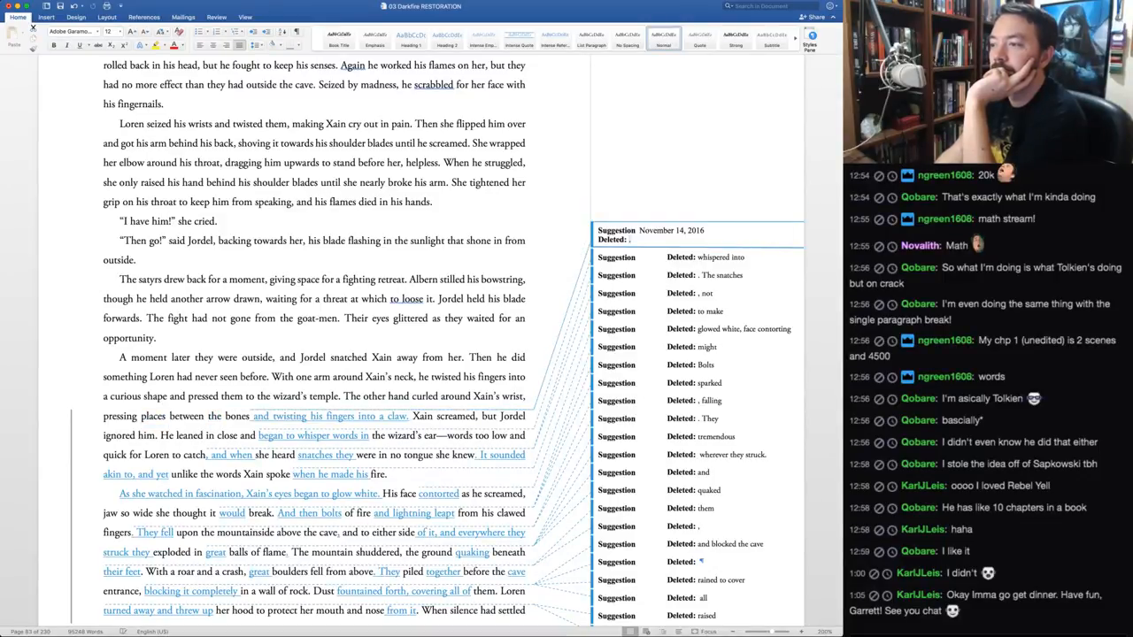
key("ctrl+alt+a")
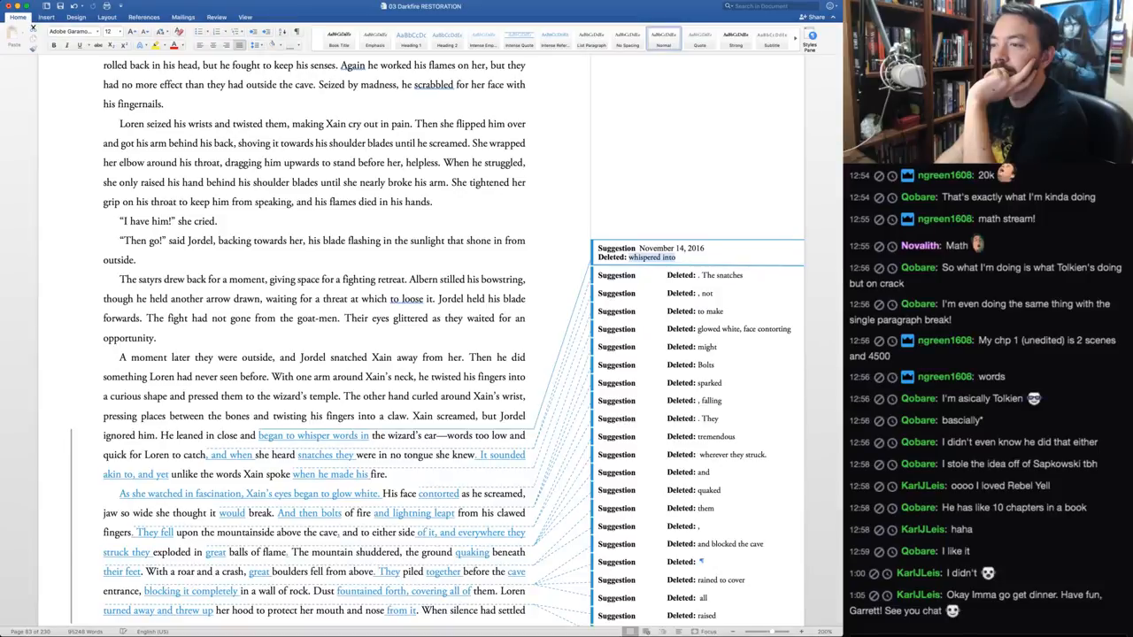
Restore "whispered into" before "the wizard's ear," and accept ", and when," "snatches they" and "It sounded akin to, and yet."
key("ctrl+alt+r")
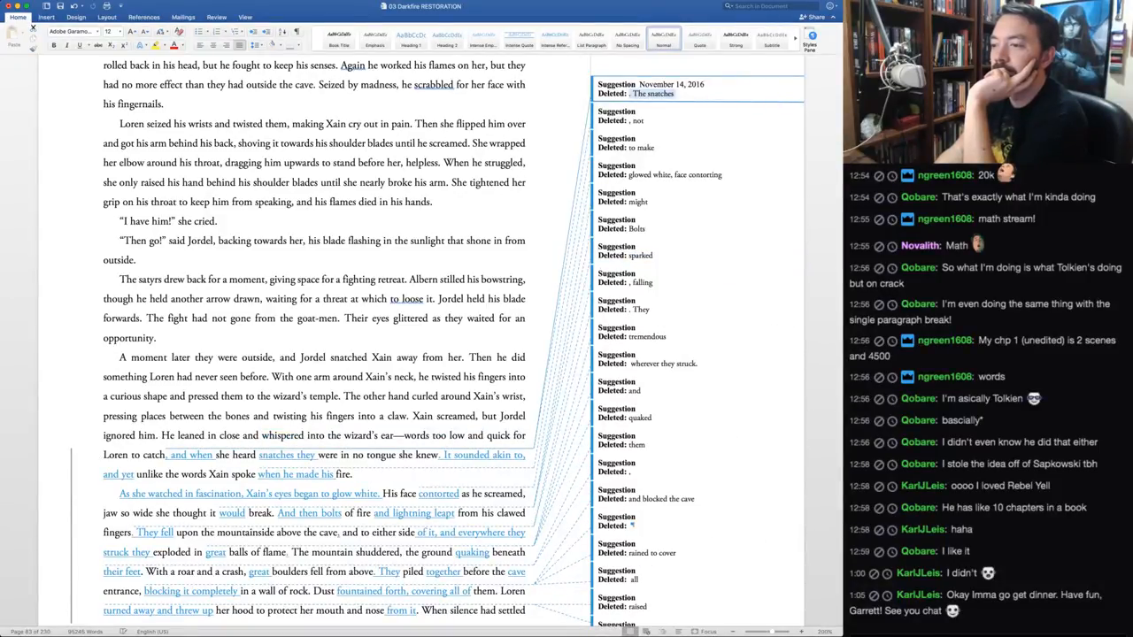
key("ctrl+alt+a")
key("ctrl+alt+a")
key("ctrl+alt+a")
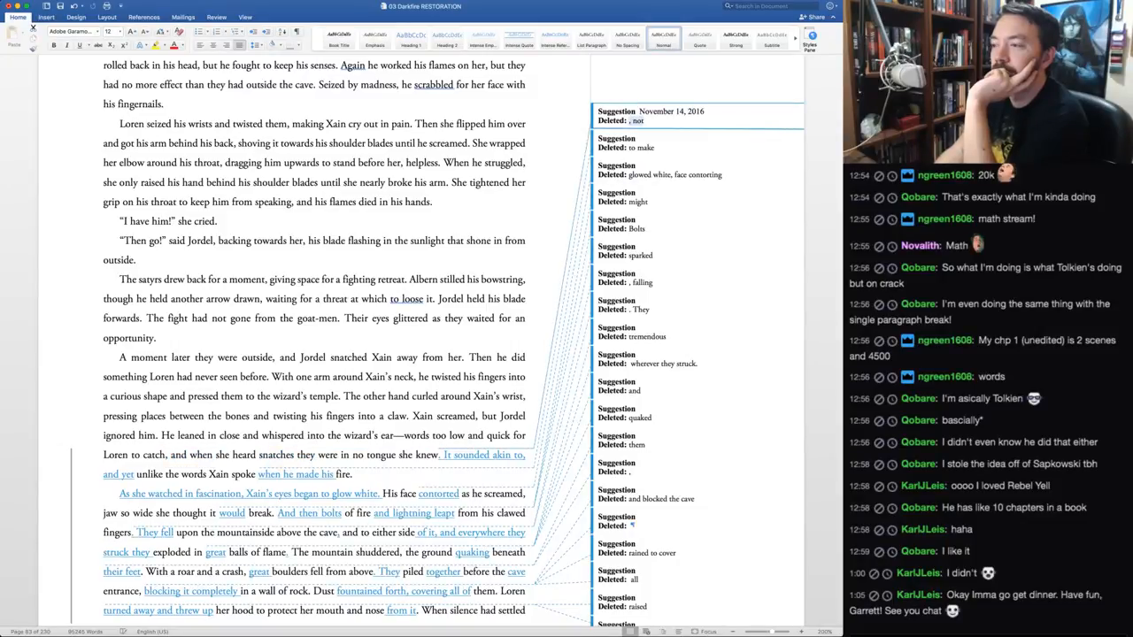
key("ctrl+alt+a")
key("ctrl+alt+a")
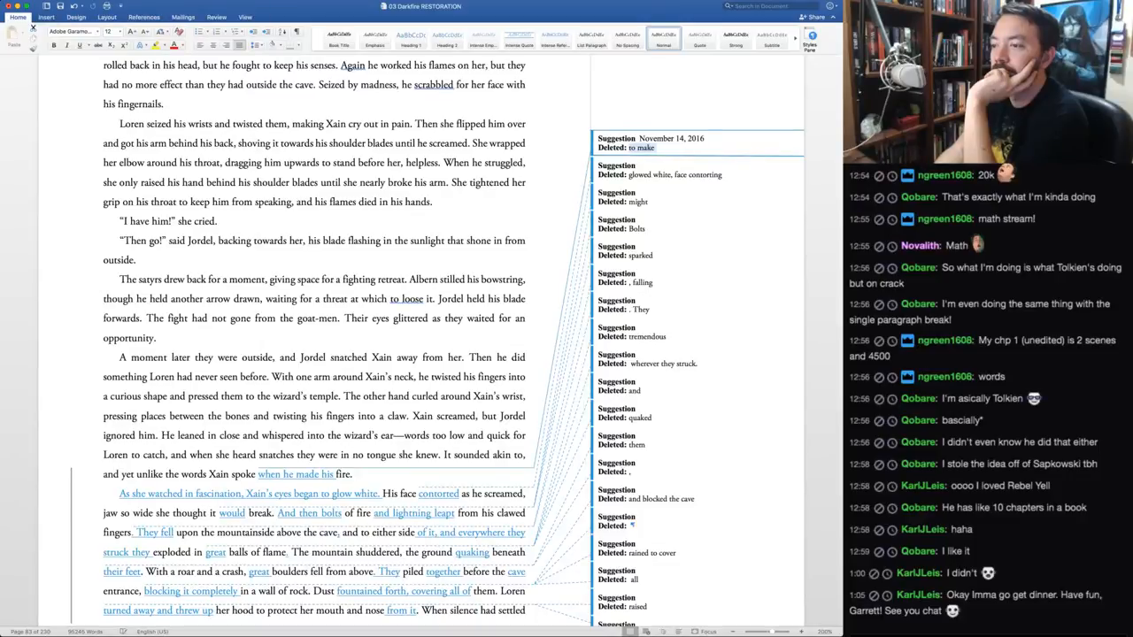
Accept "when he made his" before "fire," the new sentence "As she watched in fascination, Xain's eyes began to glow white," and "contorted."
key("ctrl+alt+a")
key("ctrl+alt+a")
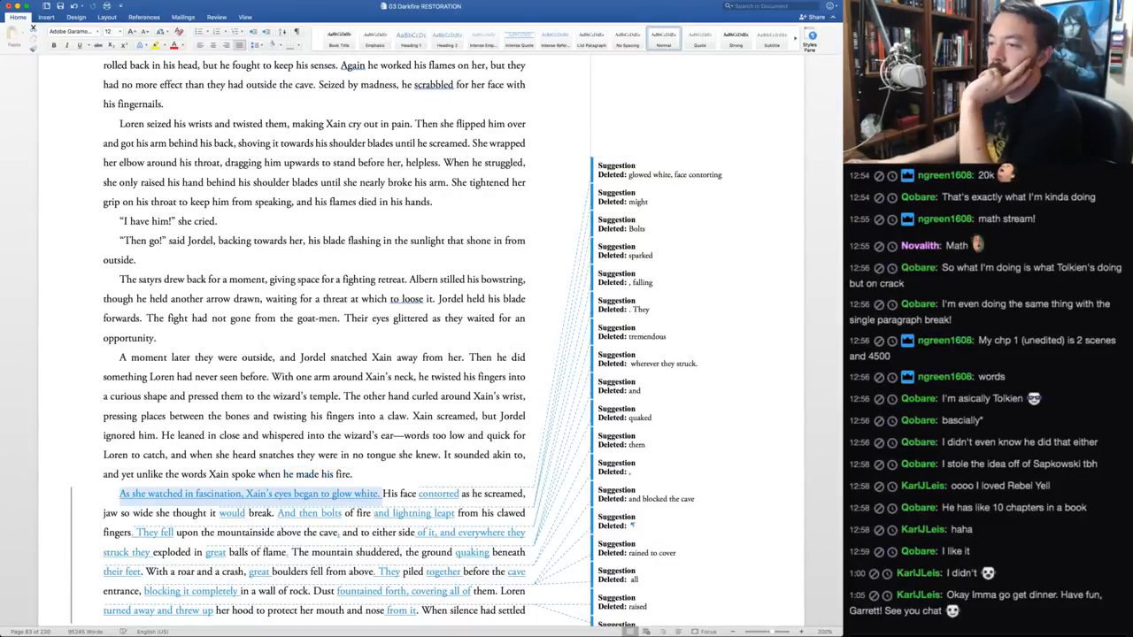
scroll(315, 341, "down", 3)
scroll(314, 341, "up", 2)
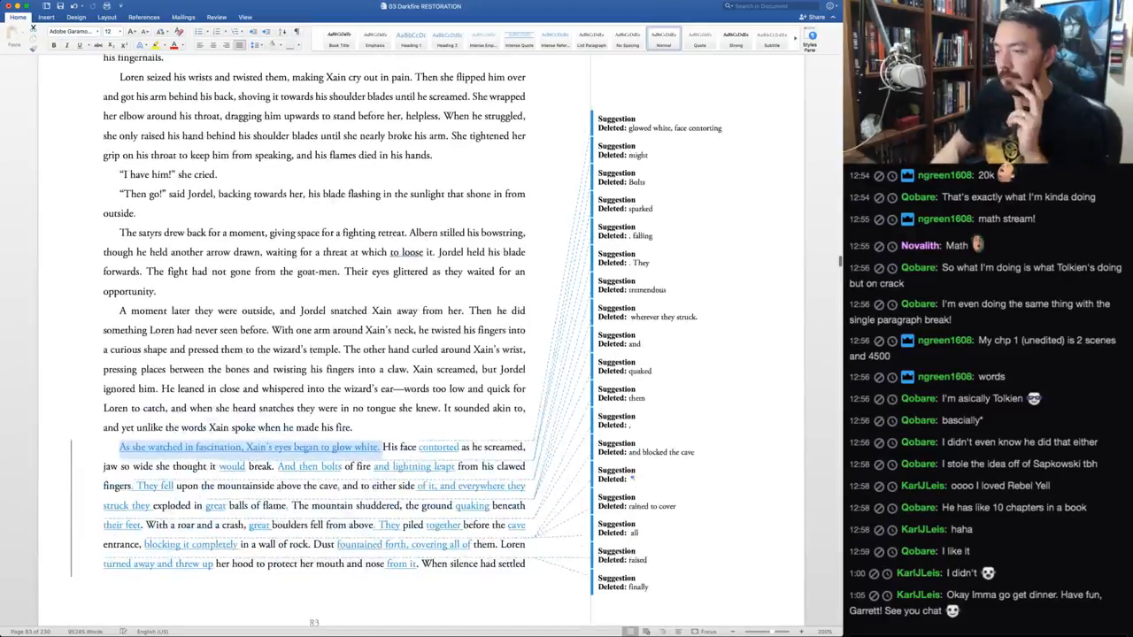
key("ctrl+alt+a")
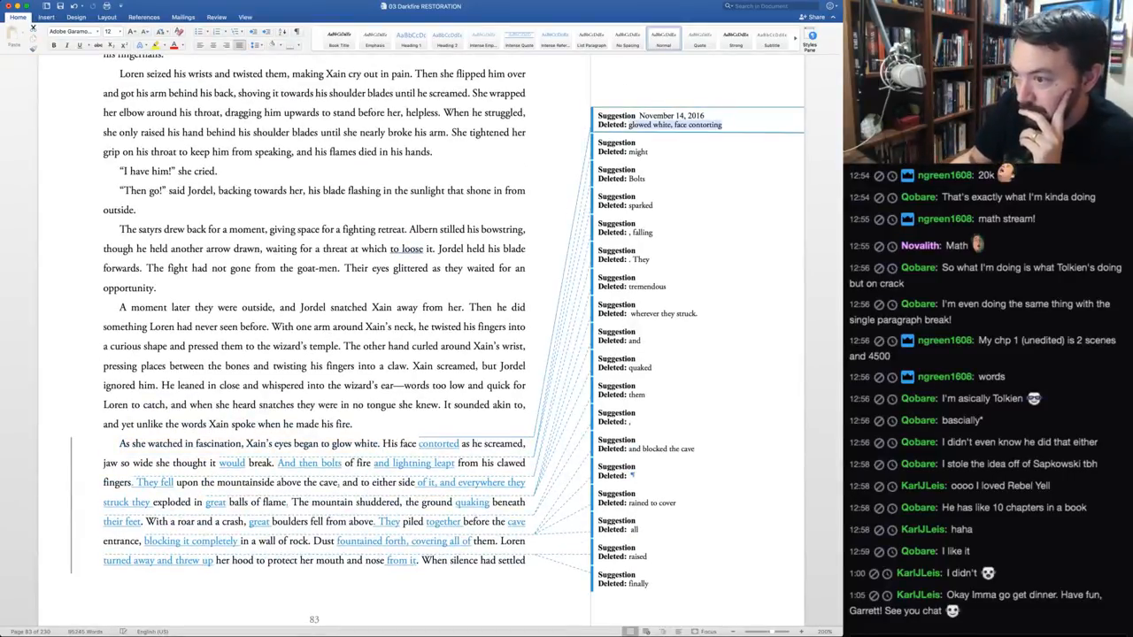
key("ctrl+alt+a")
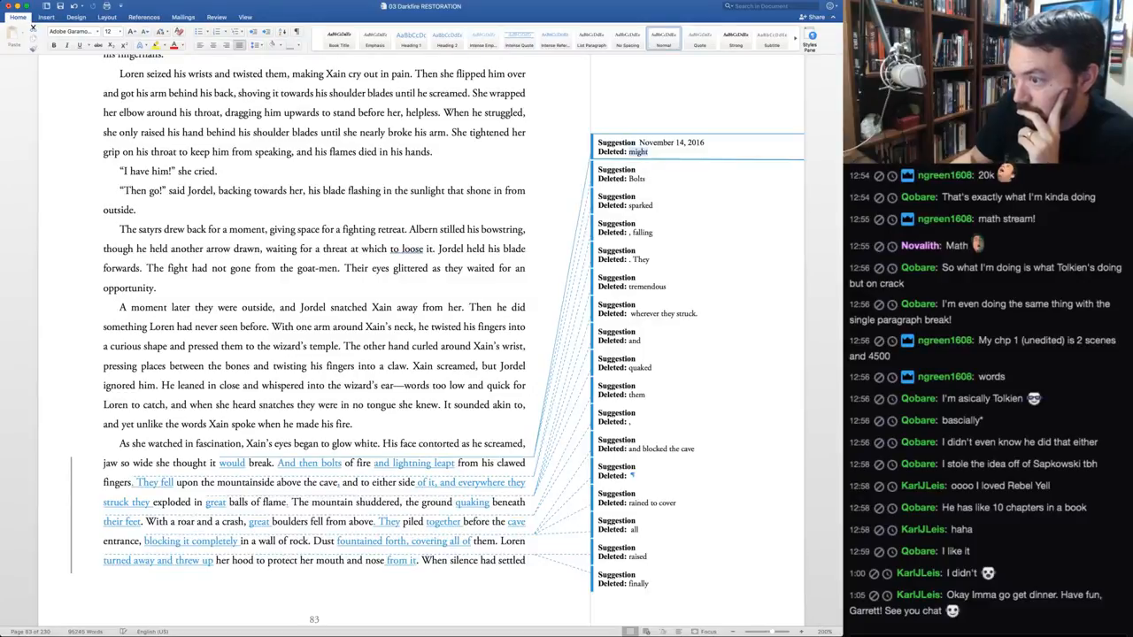
Restore "might" before "break" and "Bolts" before "of fire," rejecting the editor's "would" and "And then bolts."
key("ctrl+alt+r")
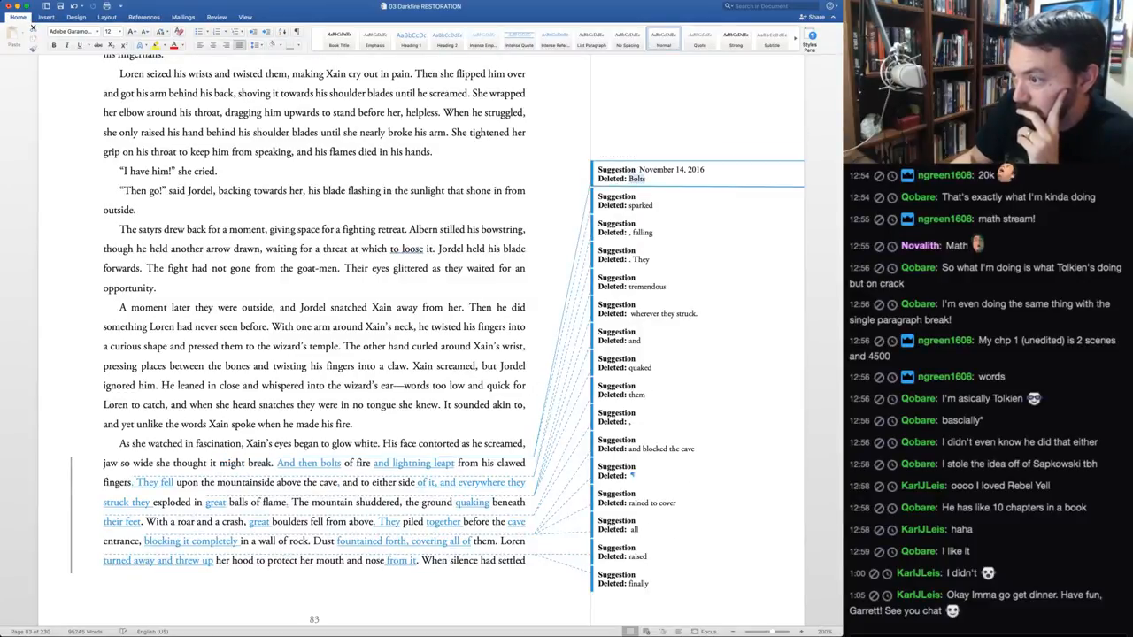
key("ctrl+alt+r")
key("ctrl+alt+r")
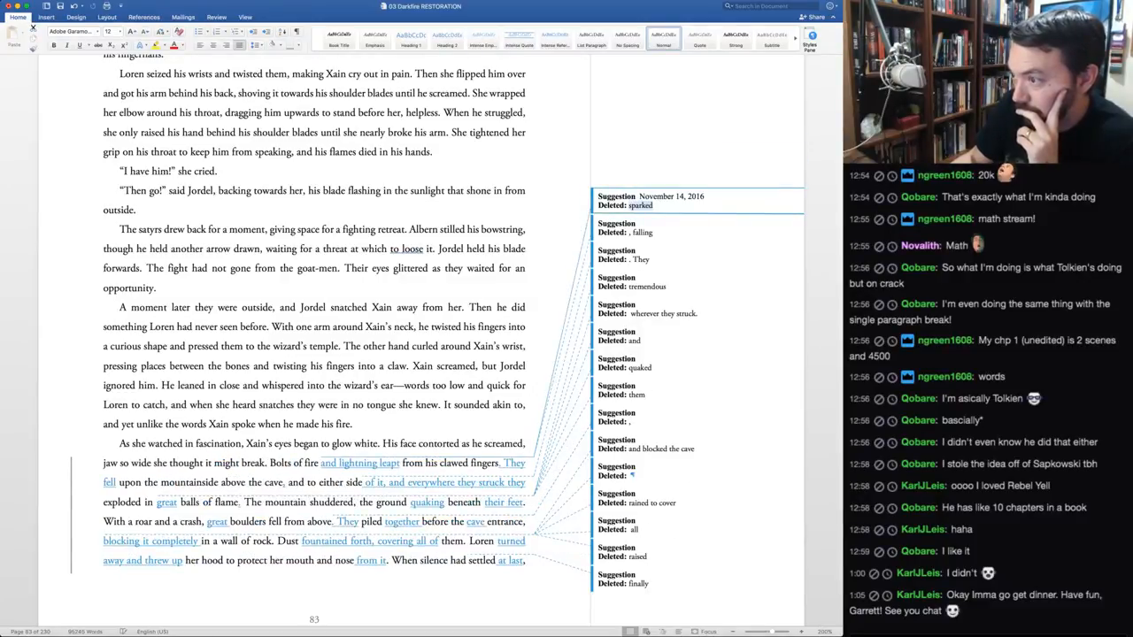
Accept "and lightning leapt" before "from his clawed fingers," the new sentence start "They fell," and the comma after "cave."
key("ctrl+alt+a")
key("ctrl+alt+a")
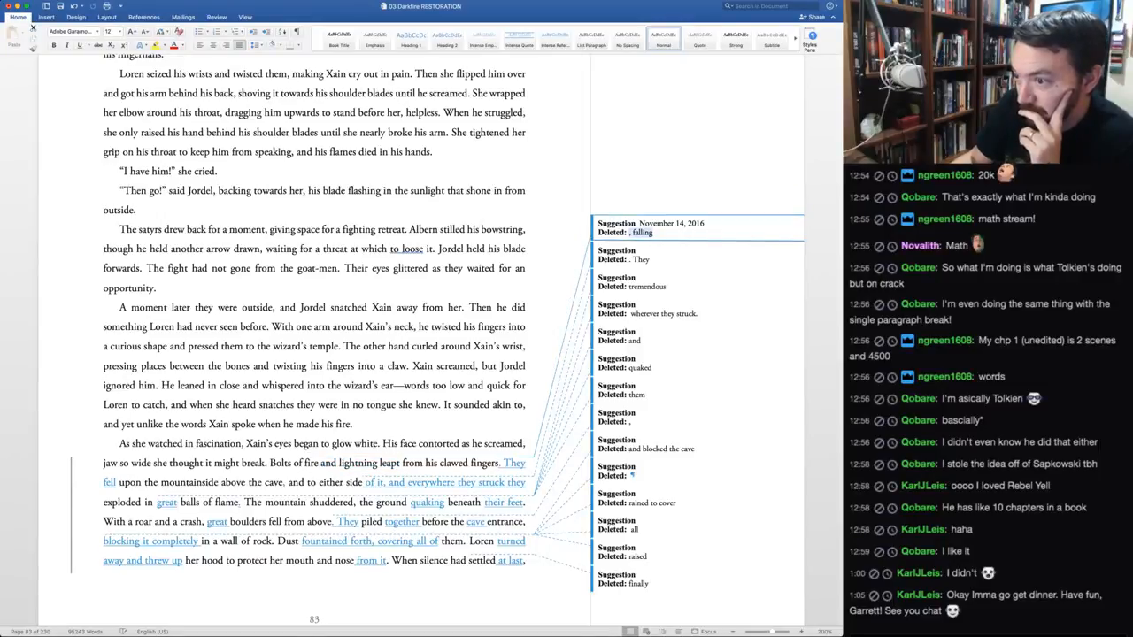
key("ctrl+alt+a")
key("ctrl+alt+a")
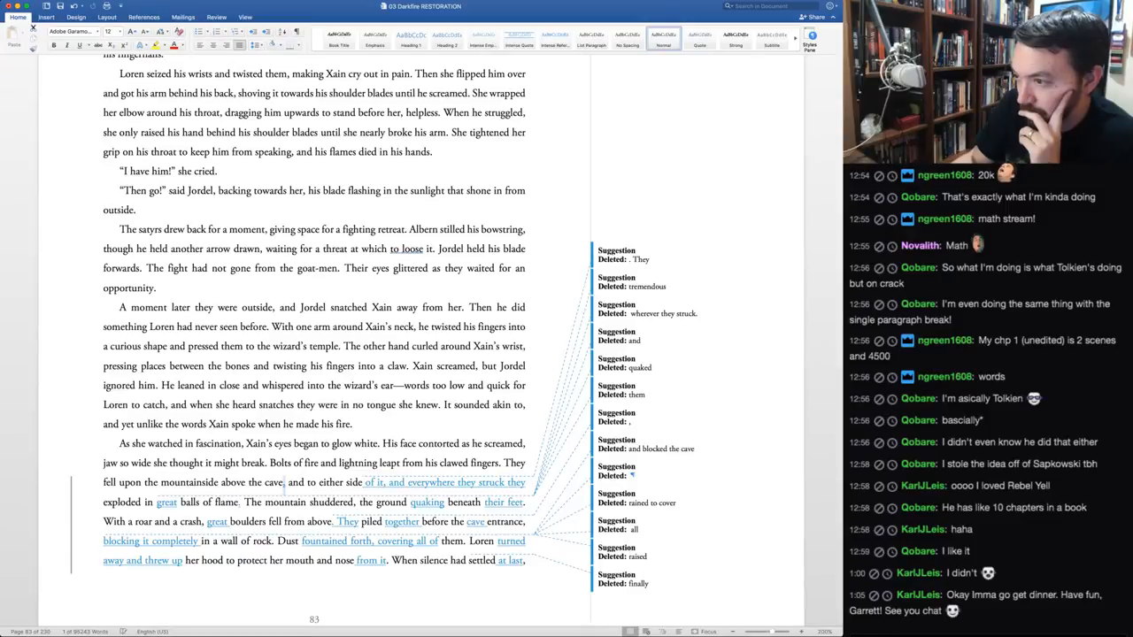
key("ctrl+alt+a")
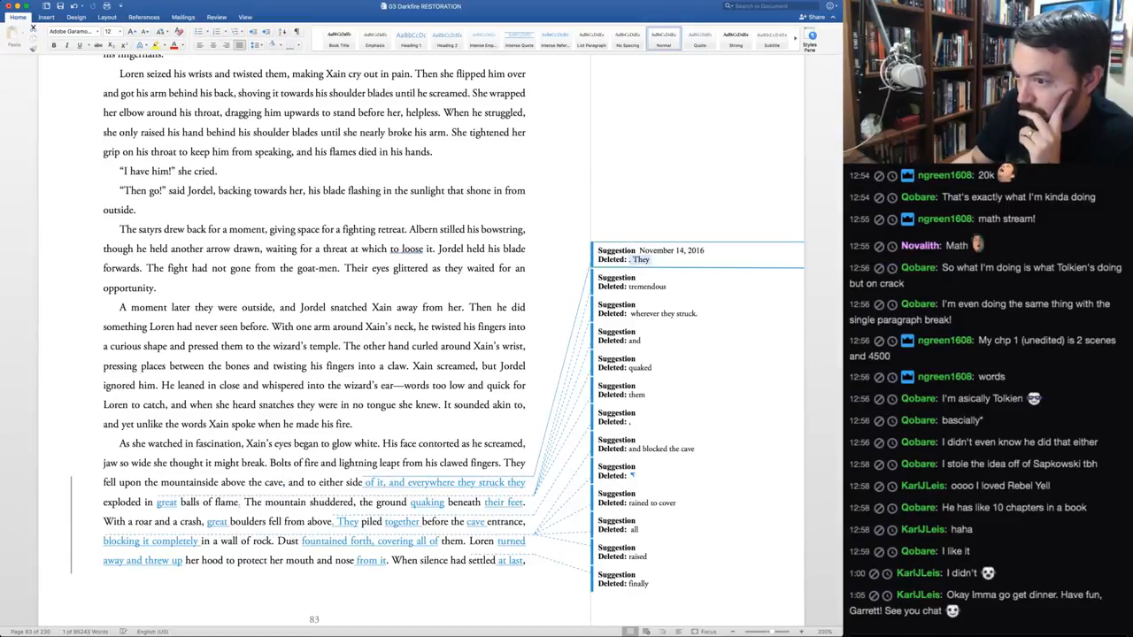
Accept "of it, and everywhere they struck they" before "exploded," "great" before "balls of flame," and the deletion of "wherever they struck."
key("ctrl+alt+a")
key("ctrl+alt+a")
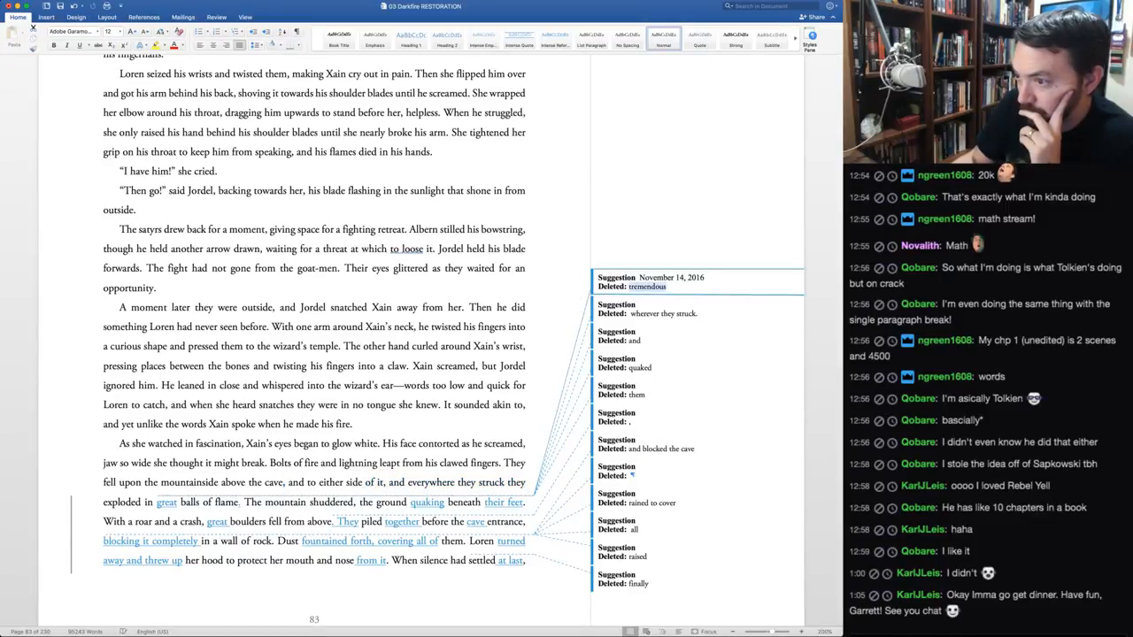
key("ctrl+alt+a")
key("ctrl+alt+a")
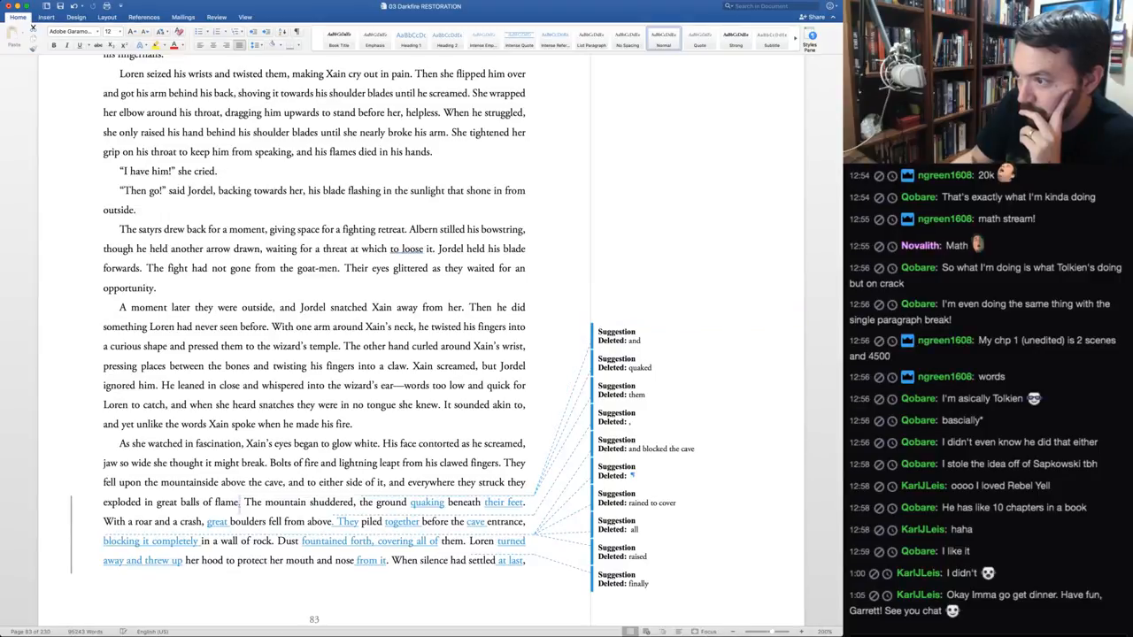
Accept the deletion of "and" after "flame" and "quaking" after "the ground," and restore "them" after "beneath."
key("ctrl+alt+a")
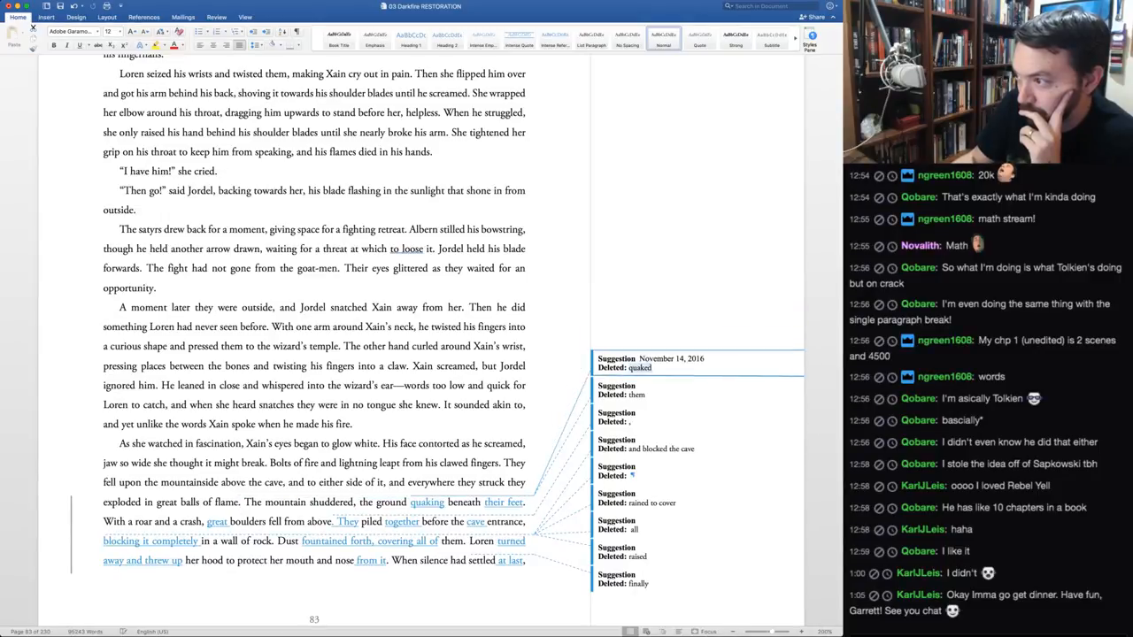
key("ctrl+alt+a")
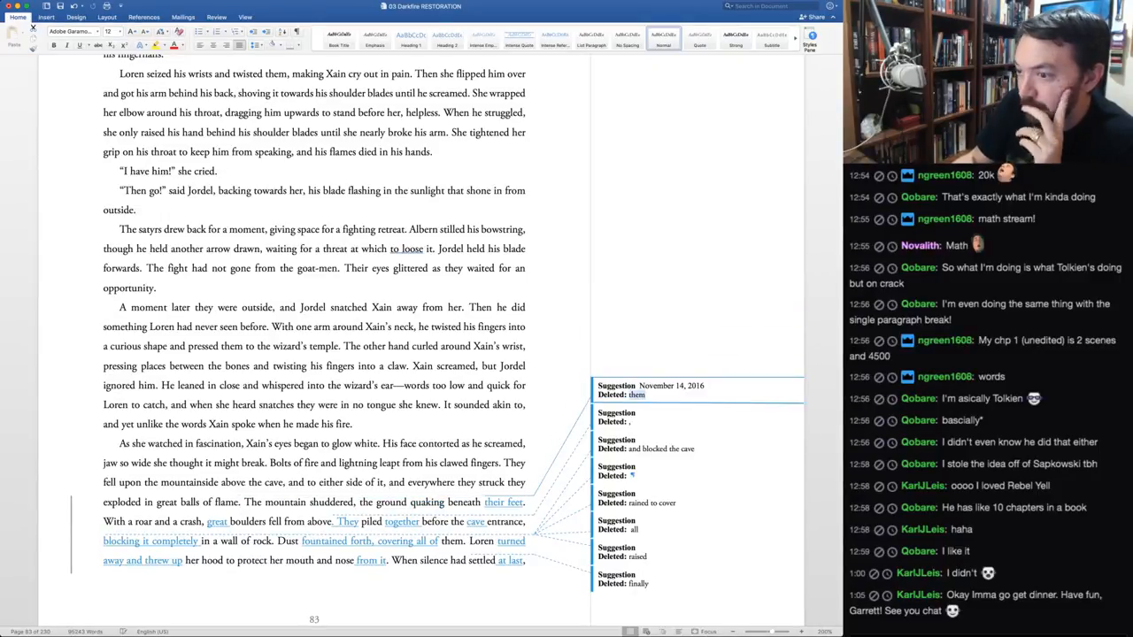
key("ctrl+alt+a")
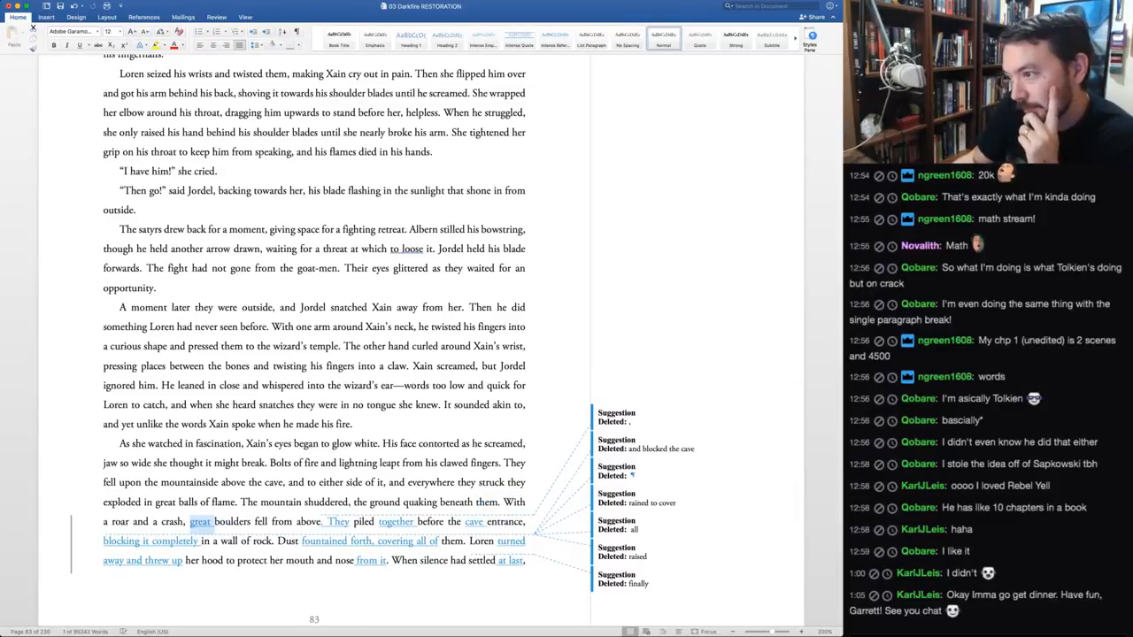
Accept "great" before "boulders," the new sentence start "They," "together" after "piled," and "cave" before "entrance."
key("ctrl+alt+a")
key("ctrl+alt+a")
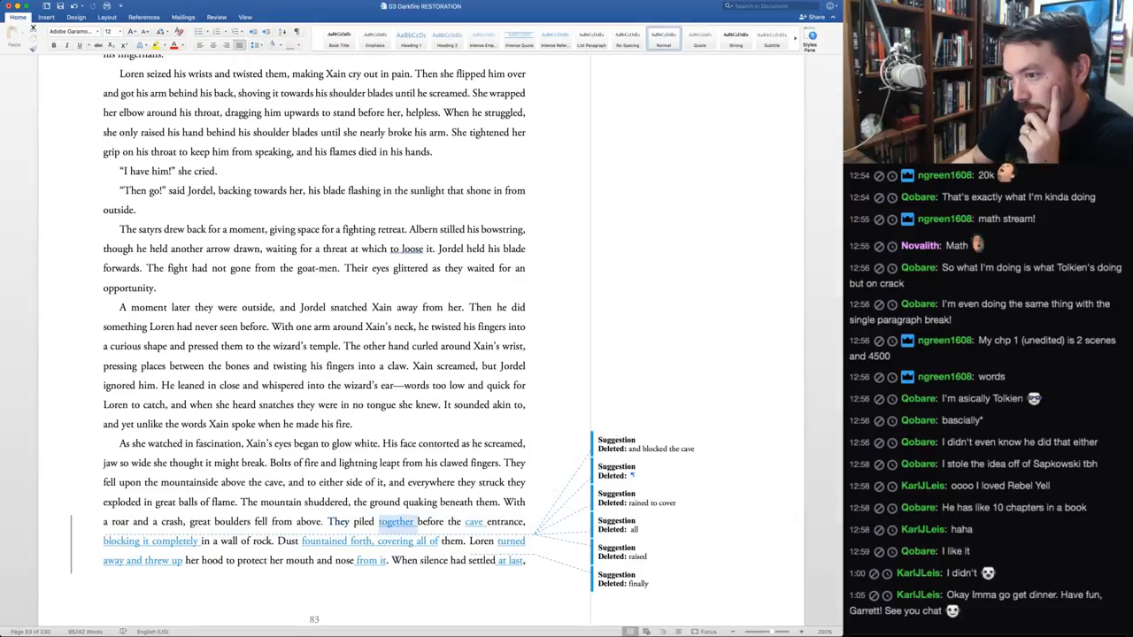
key("ctrl+alt+a")
key("ctrl+alt+a")
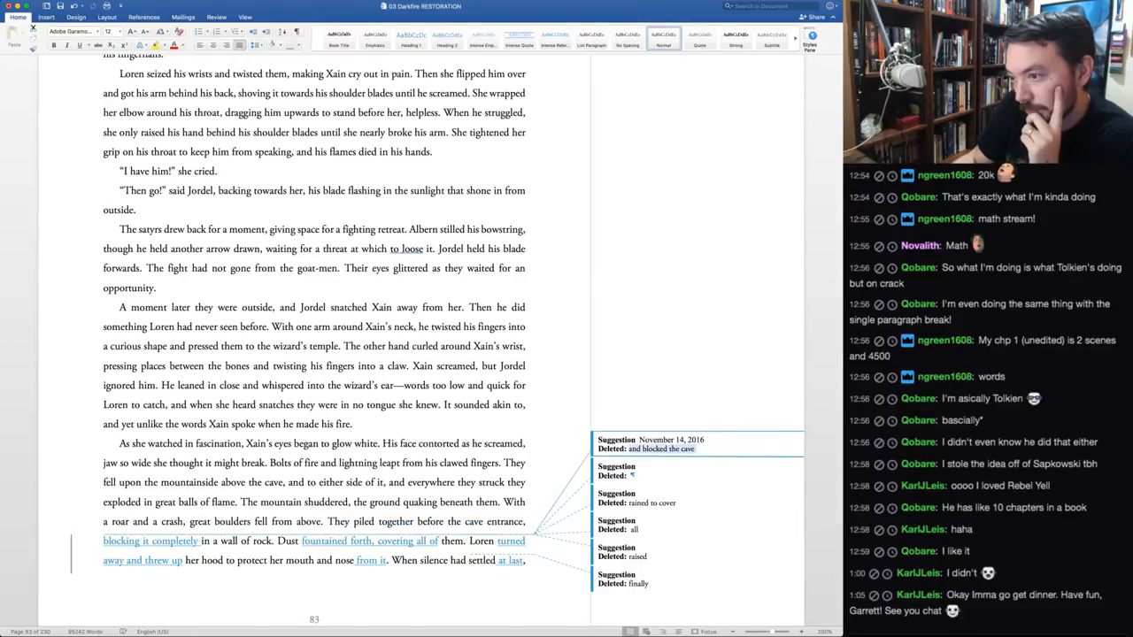
Accept "blocking it completely" before "in a wall of rock," the removed paragraph break, and "fountained forth, covering all of" after "Dust."
key("ctrl+alt+a")
key("ctrl+alt+a")
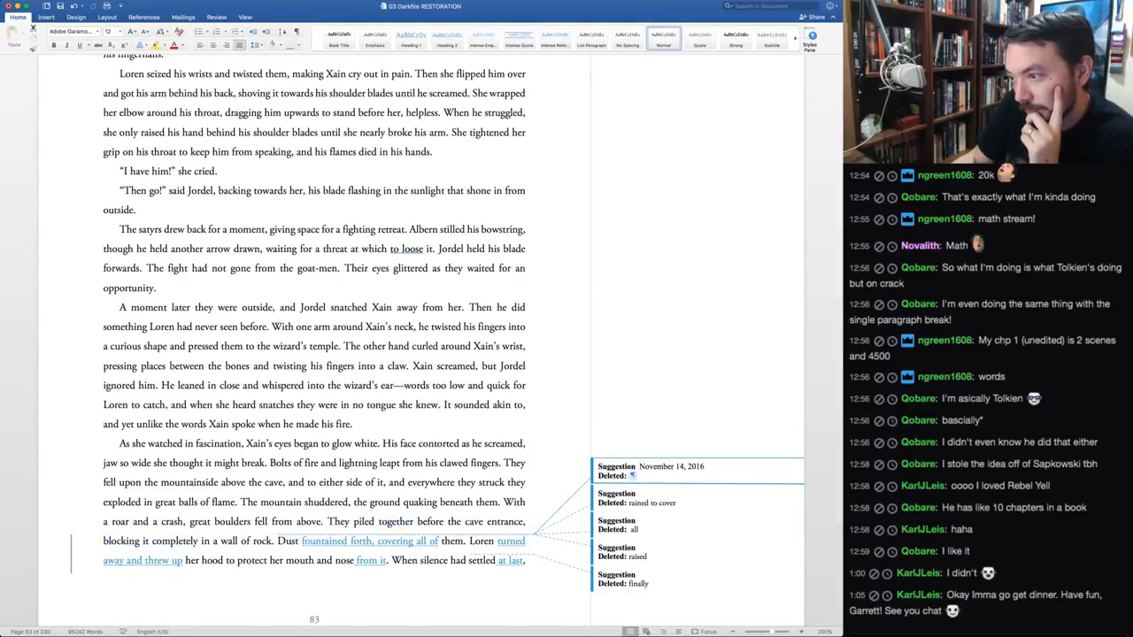
key("ctrl+alt+a")
key("ctrl+alt+a")
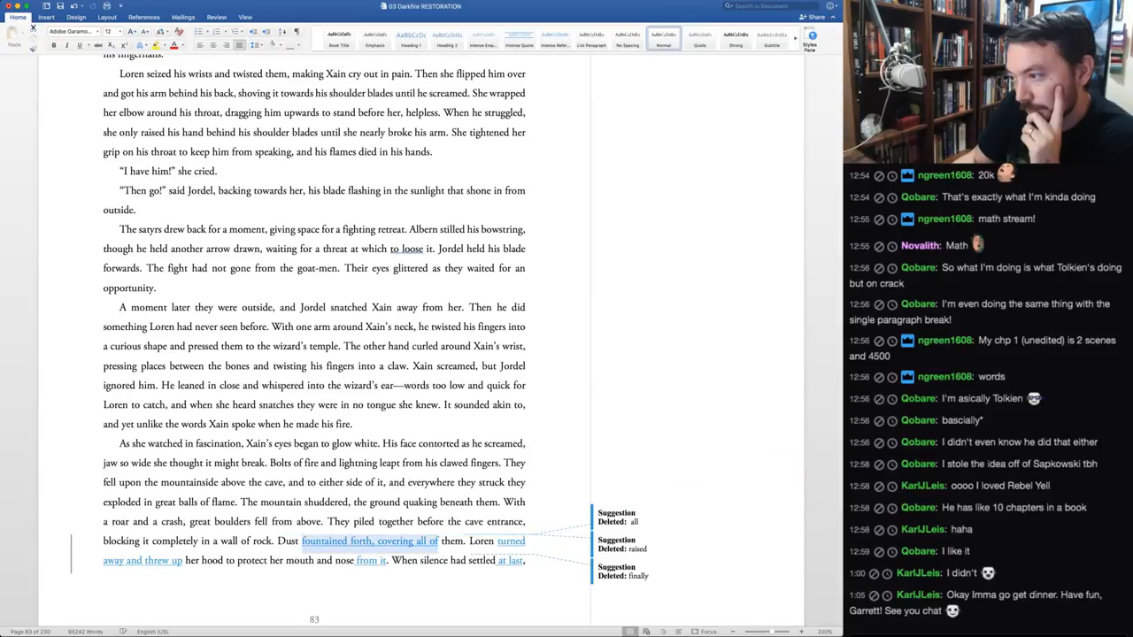
key("ctrl+alt+a")
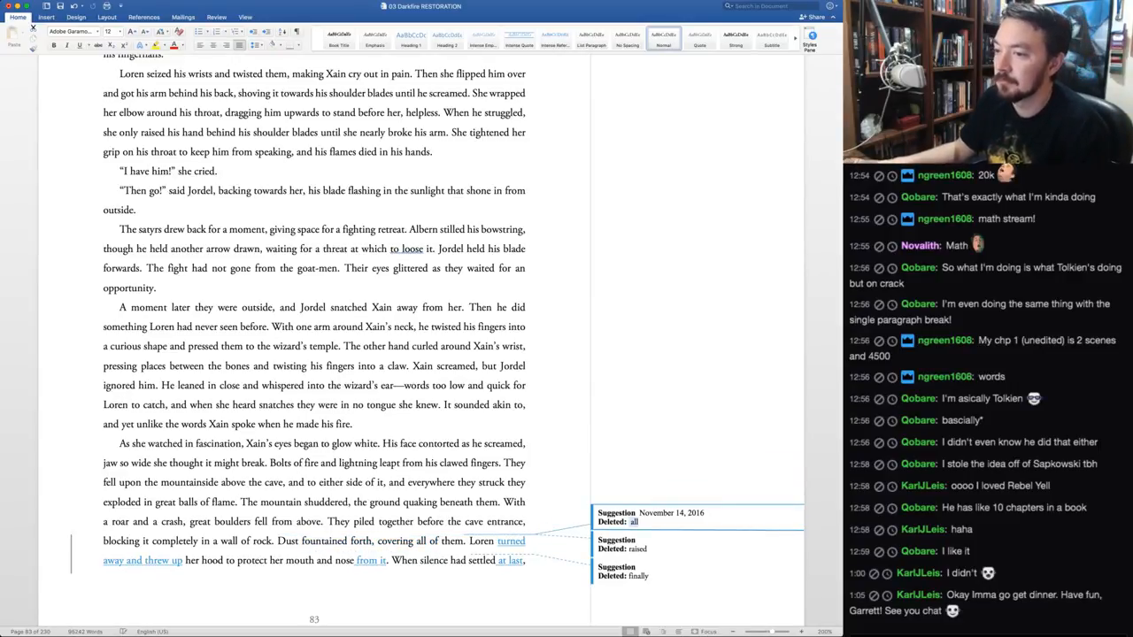
Start a new paragraph before "When silence had settled."
scroll(421, 345, "down", 5)
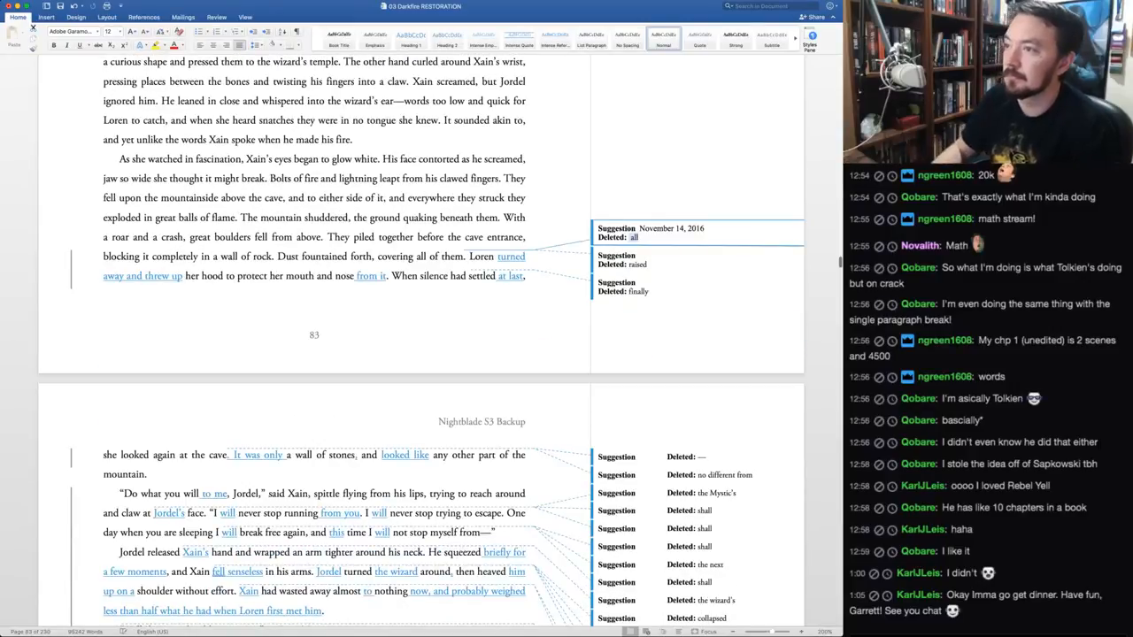
left_click(391, 275)
key("Return")
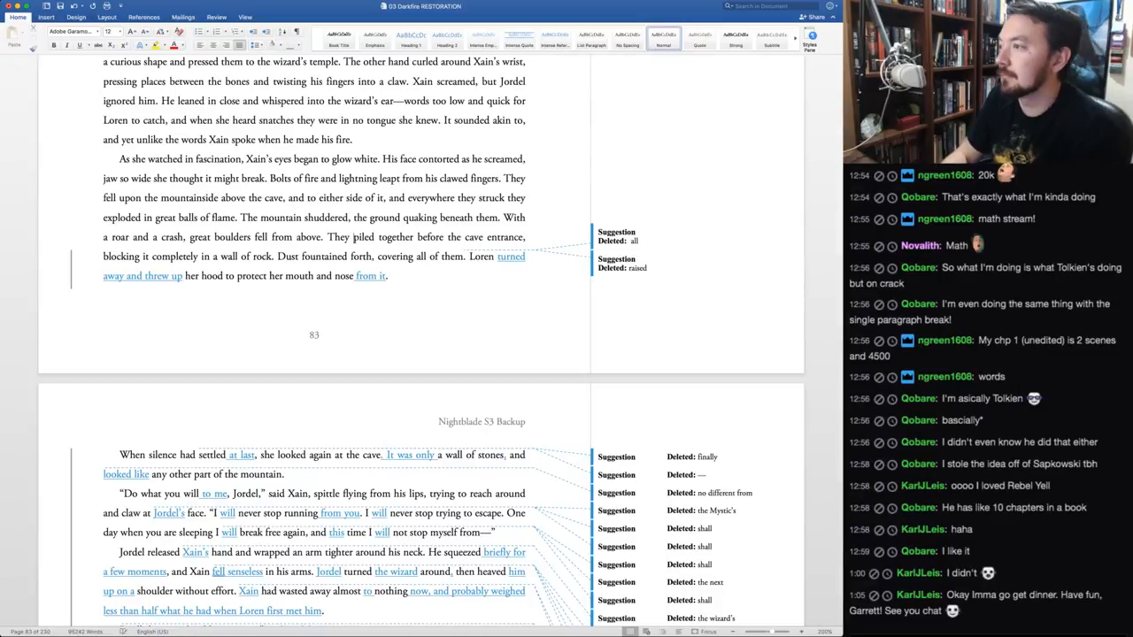
Accept the deletions of "all" and "raised," and the insertions "turned away and threw up" and "from it" around Loren's hood
left_click(633, 241)
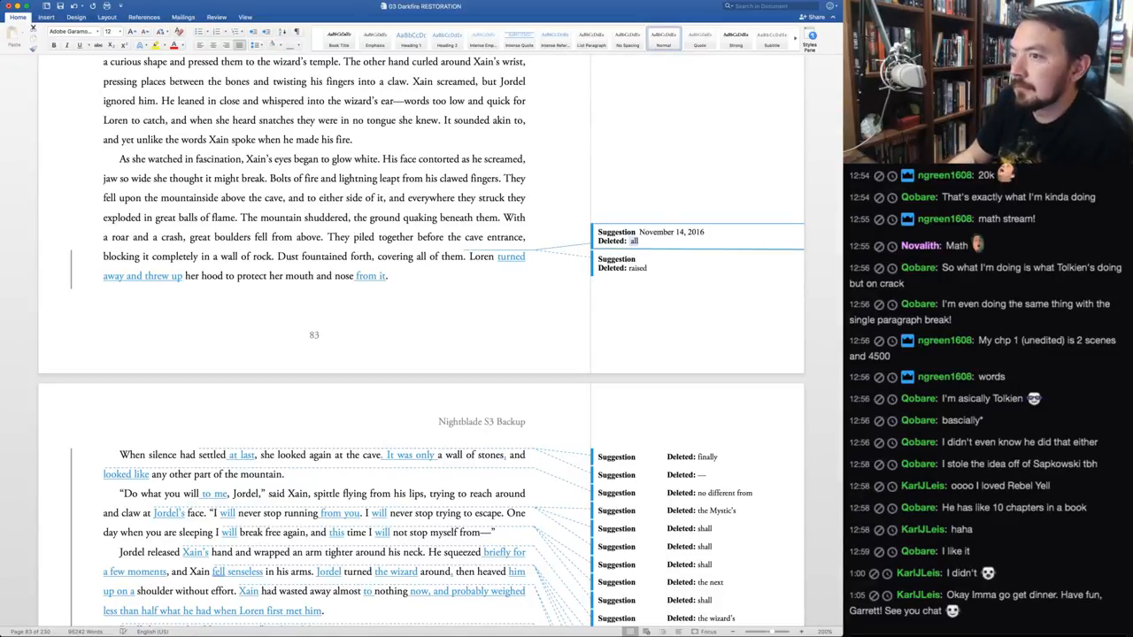
key("super+shift+a")
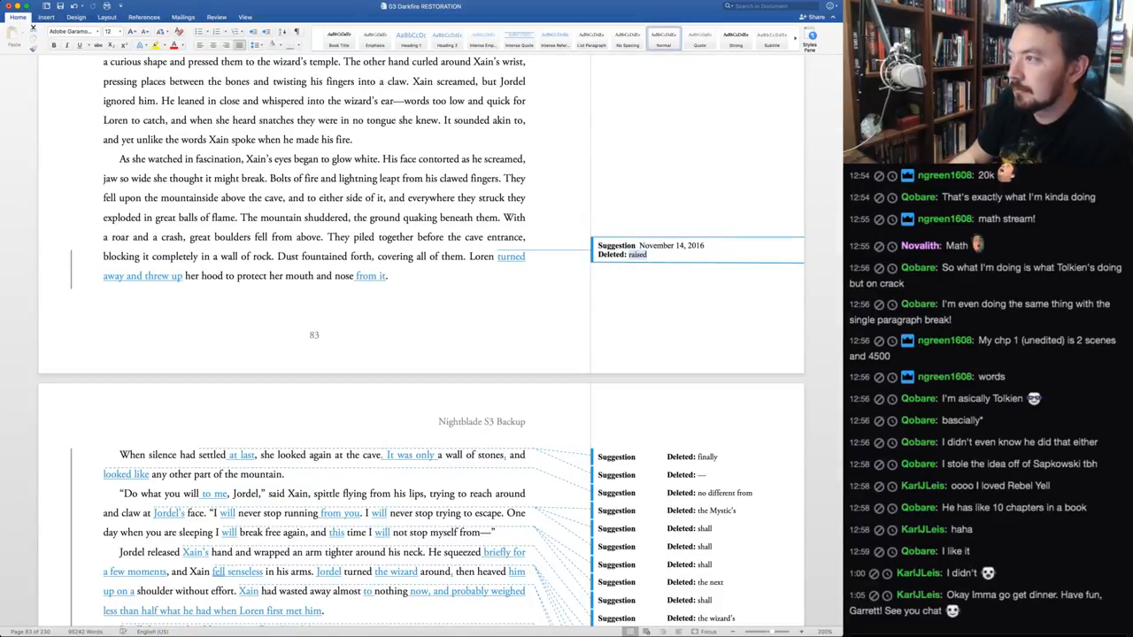
key("super+shift+a")
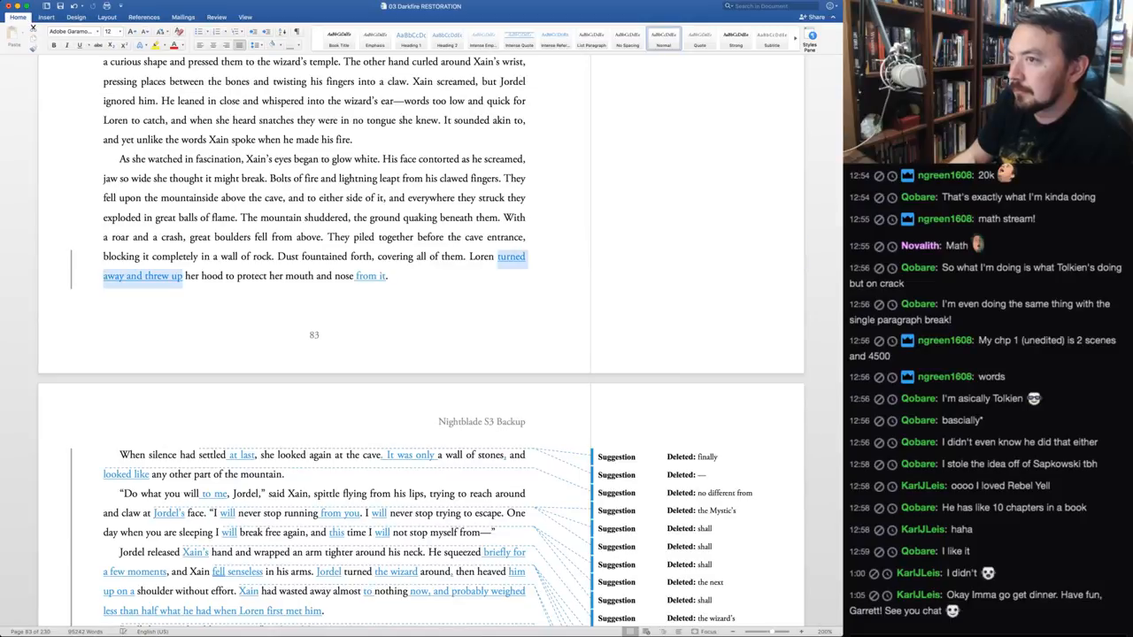
key("super+shift+a")
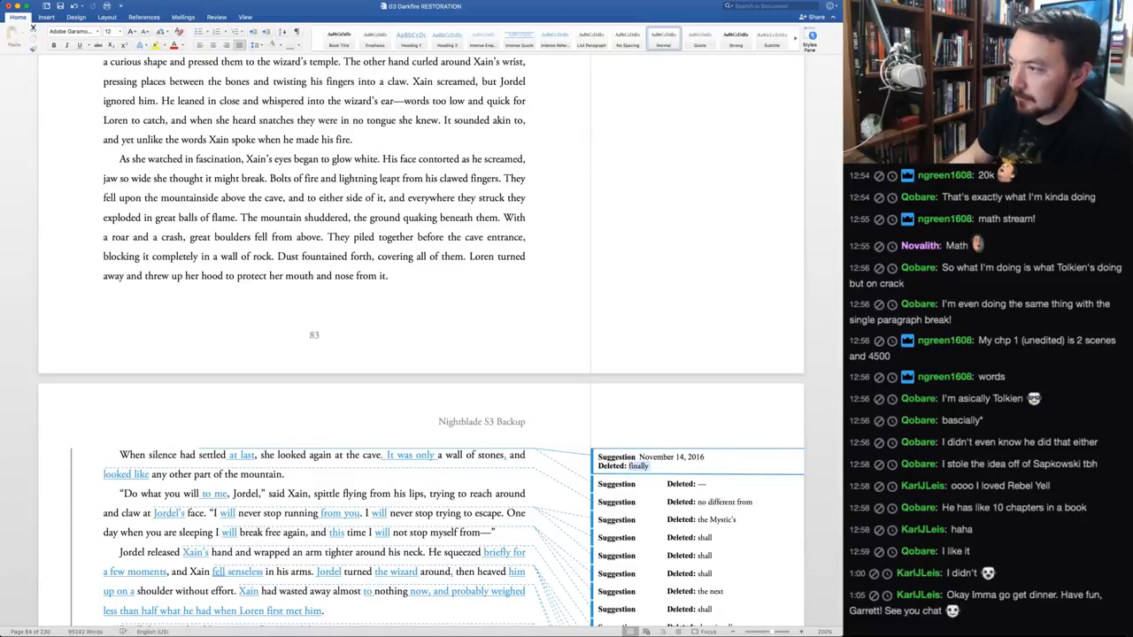
Accept "at last" after "settled," "It was only" before "a wall of stones," the comma after "stones," and "looked like."
key("super+shift+a")
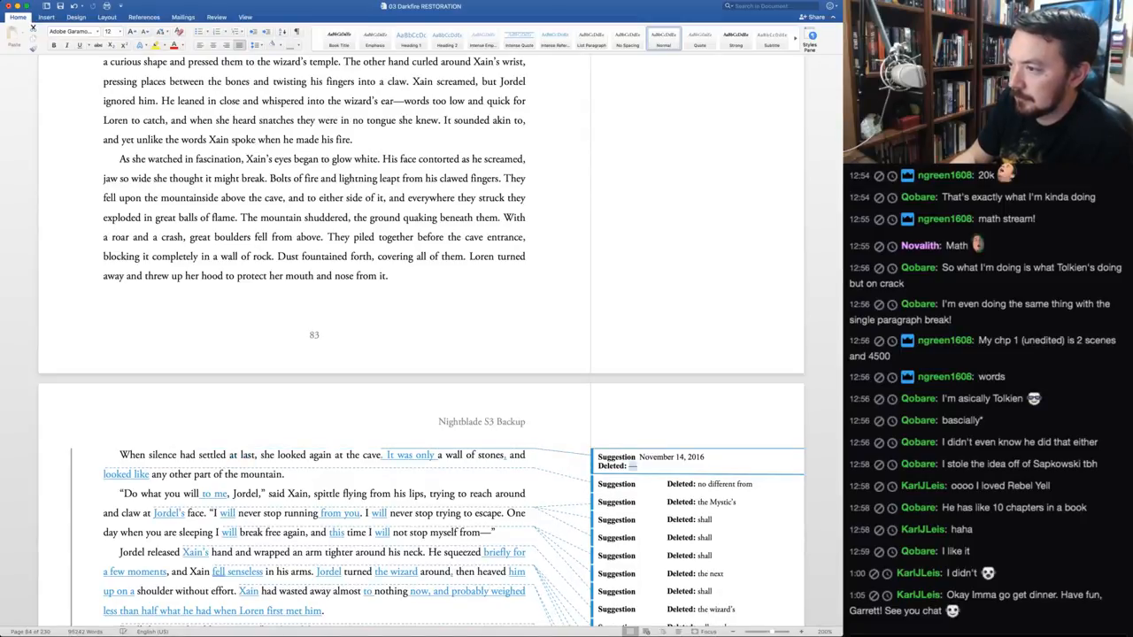
key("super+shift+a")
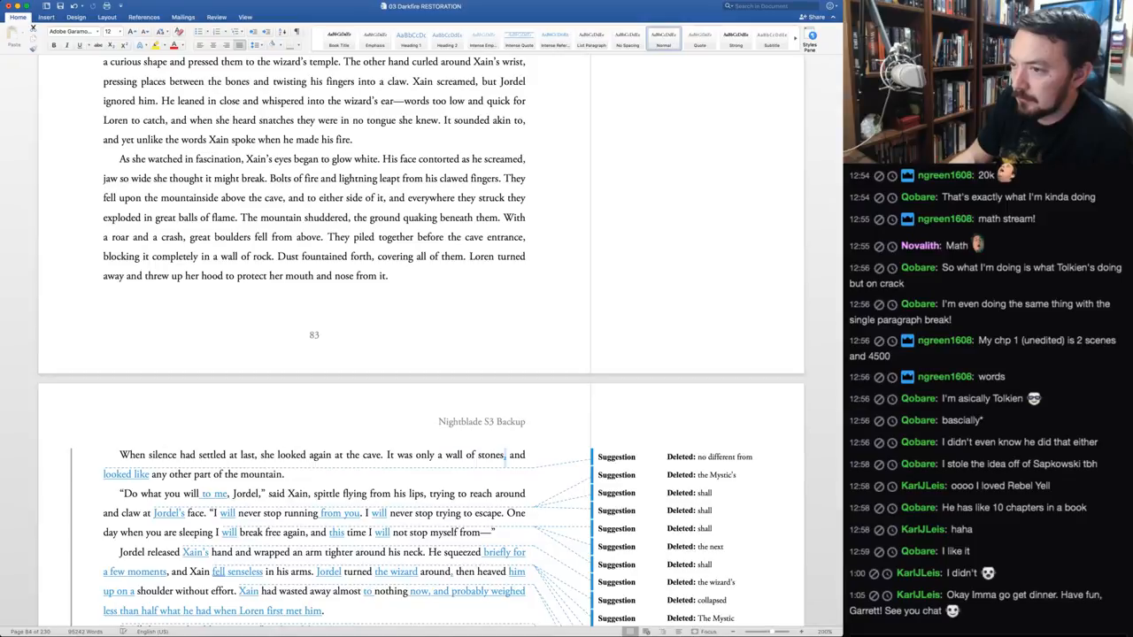
key("super+shift+a")
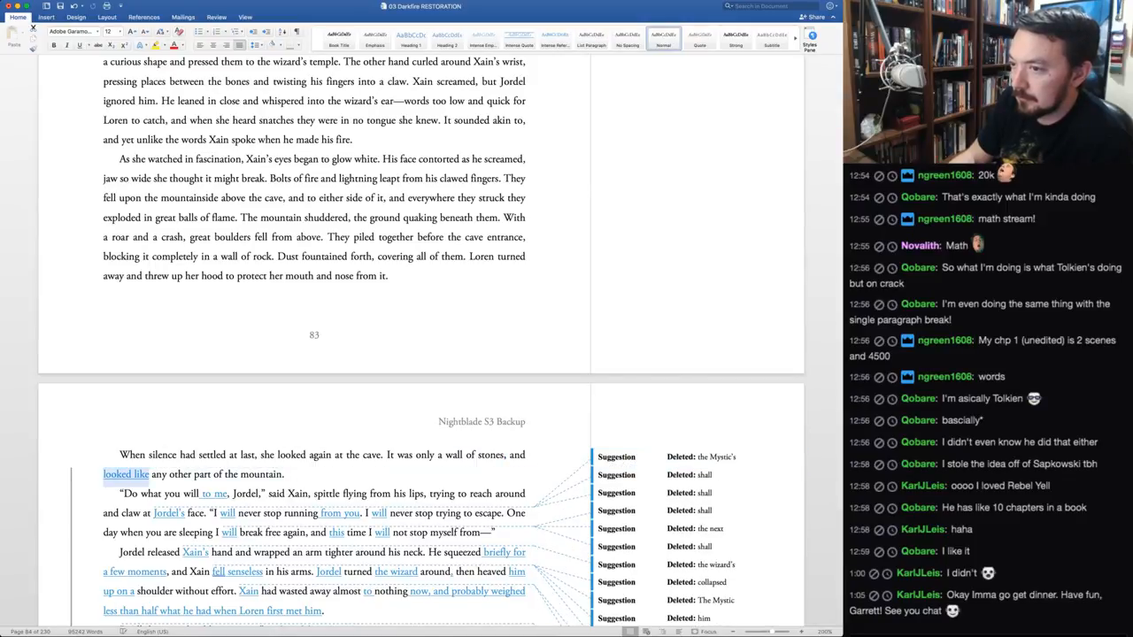
key("super+shift+a")
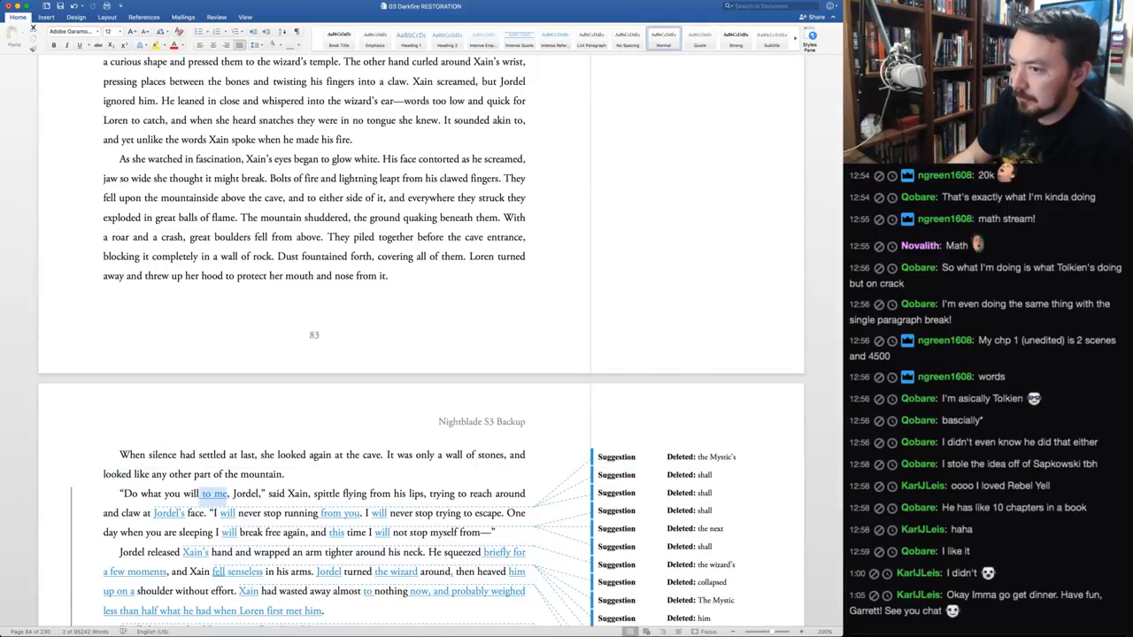
Accept "to me" after "Do what you will" and restore "the Mystic's" before "face," rejecting "Jordel's."
key("super+shift+a")
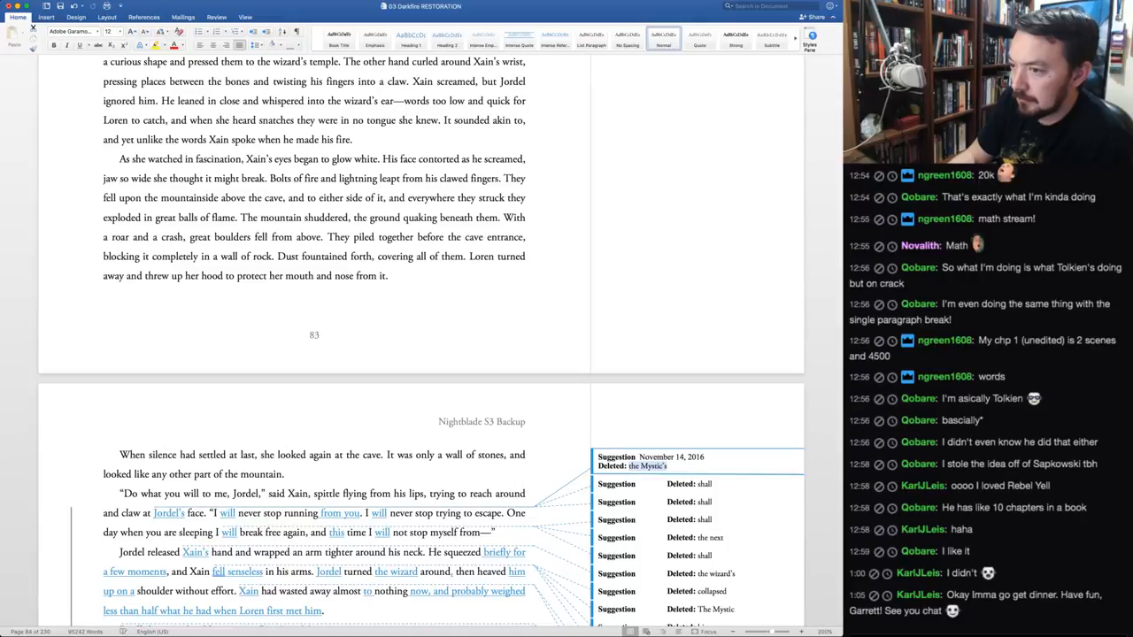
key("super+shift+r")
key("super+shift+r")
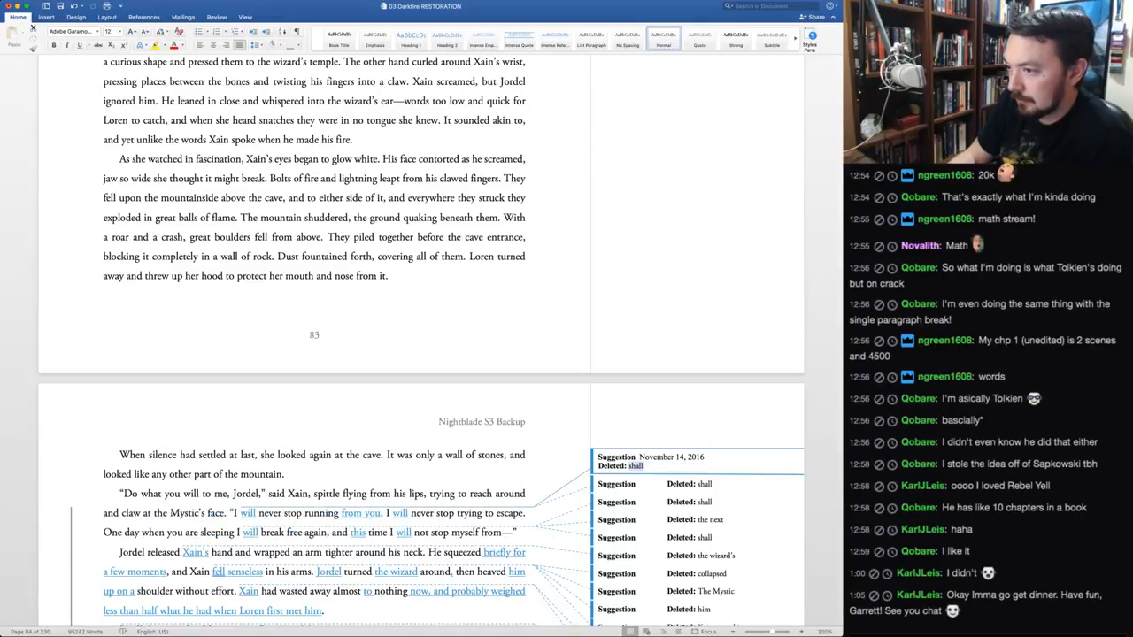
Accept "will" before "never stop running," "from you" after it, and "will" before "never stop trying to escape."
key("super+shift+a")
key("super+shift+a")
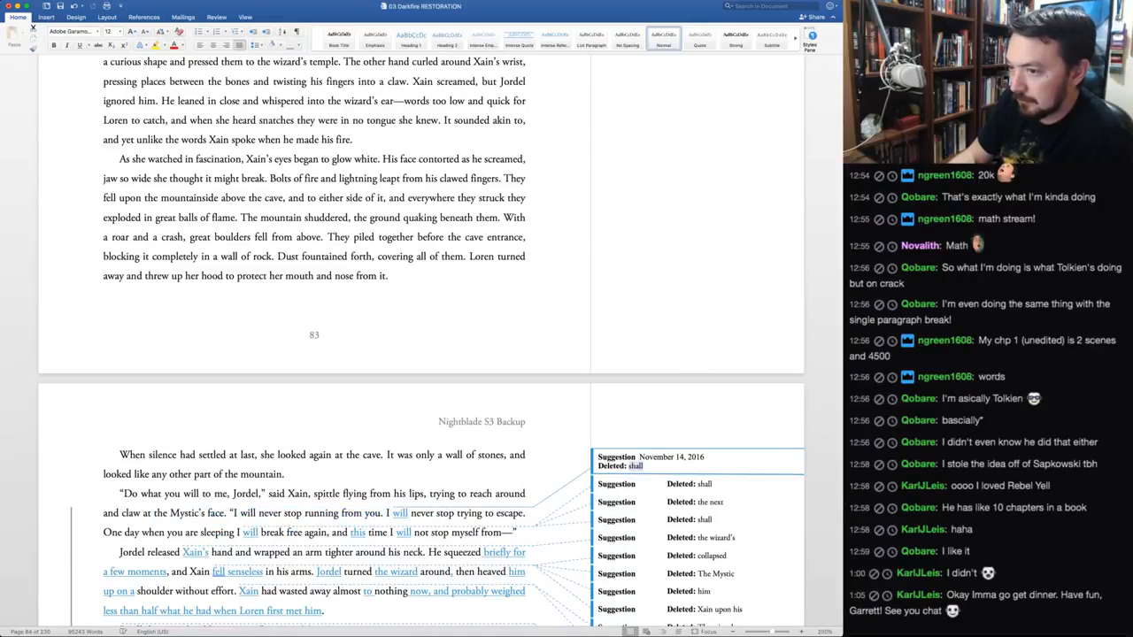
key("super+shift+a")
key("super+shift+a")
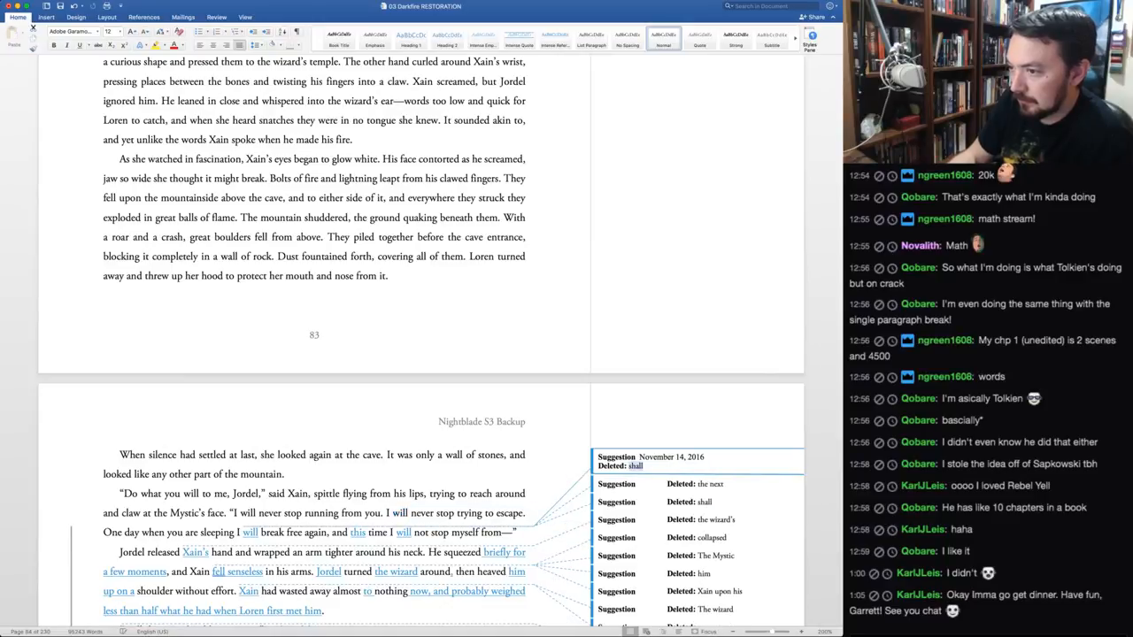
Restore "shall" before "break free again" and "the next" before "time," and accept "will" before "not stop myself."
key("super+shift+r")
key("super+shift+r")
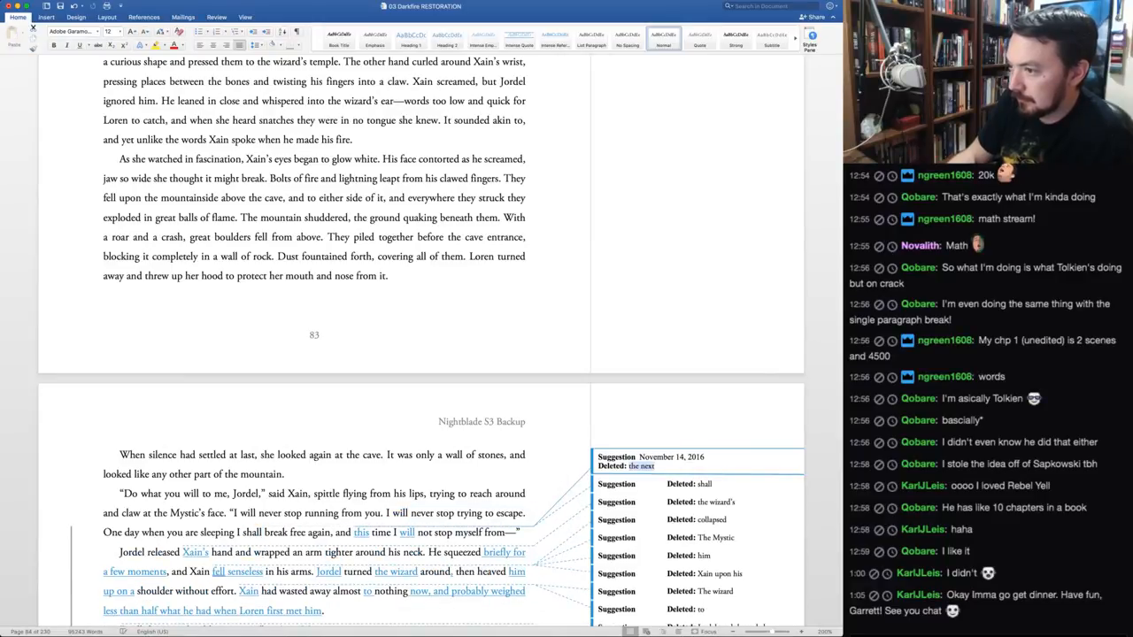
key("super+shift+r")
key("super+shift+r")
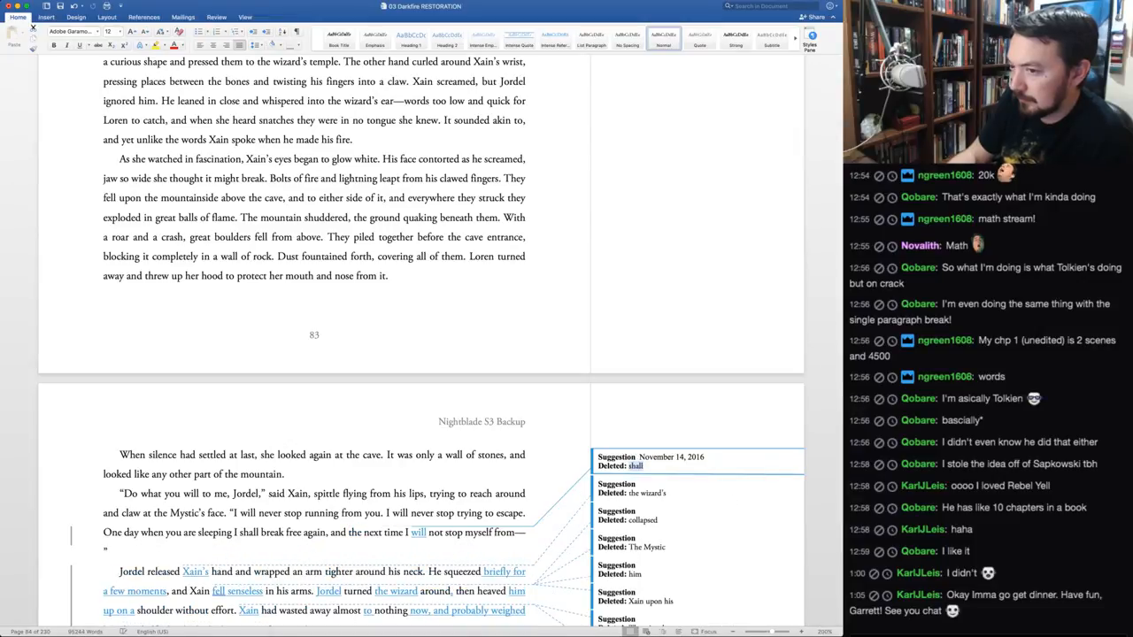
key("super+shift+a")
key("super+shift+a")
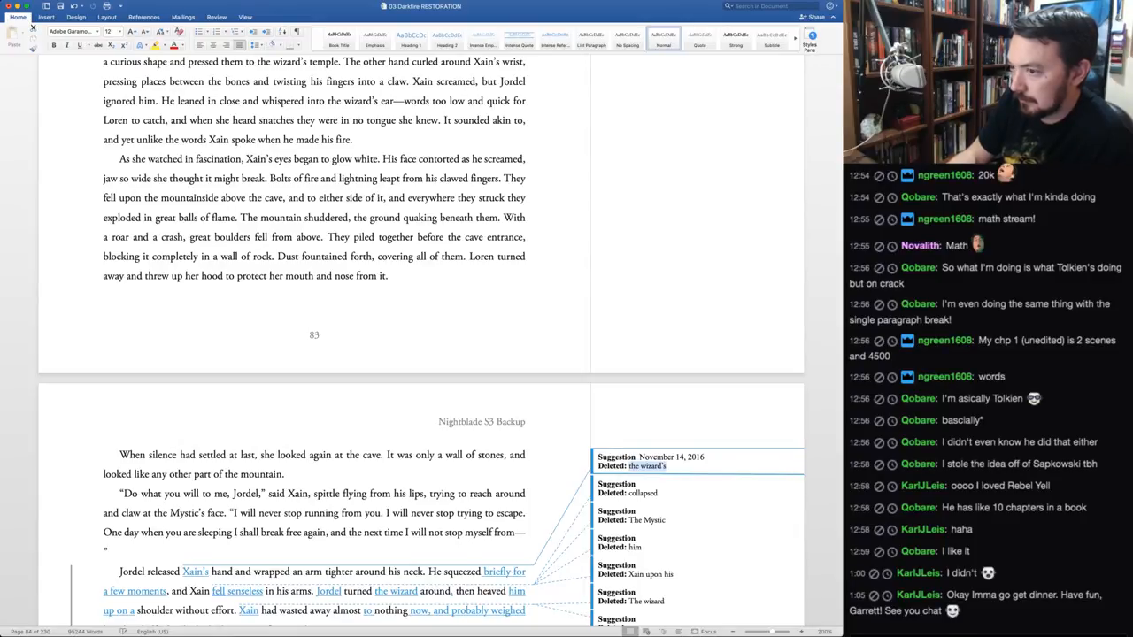
Restore "the wizard's" before "hand," rejecting "Xain's," and accept "briefly for a few moments" after "He squeezed."
key("super+shift+r")
key("super+shift+r")
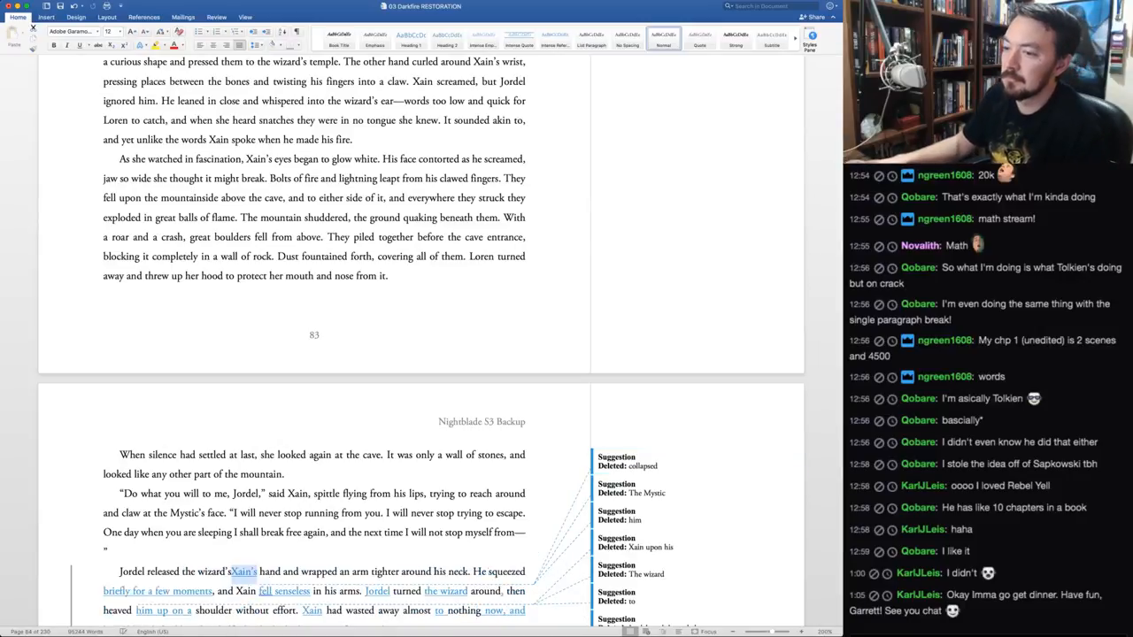
scroll(421, 354, "down", 5)
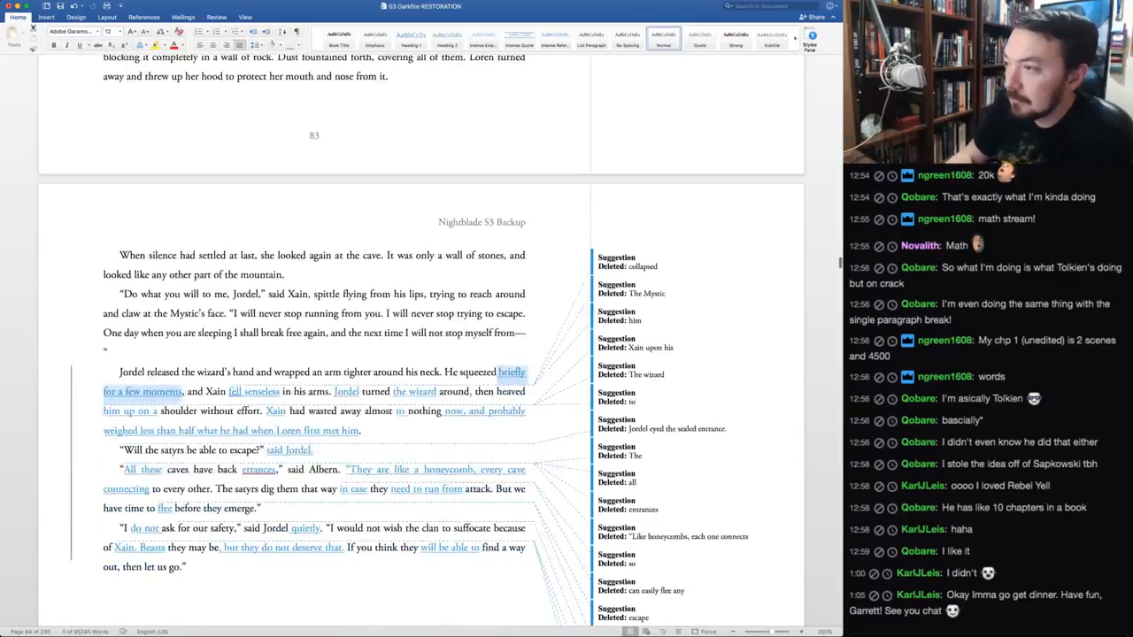
key("super+shift+a")
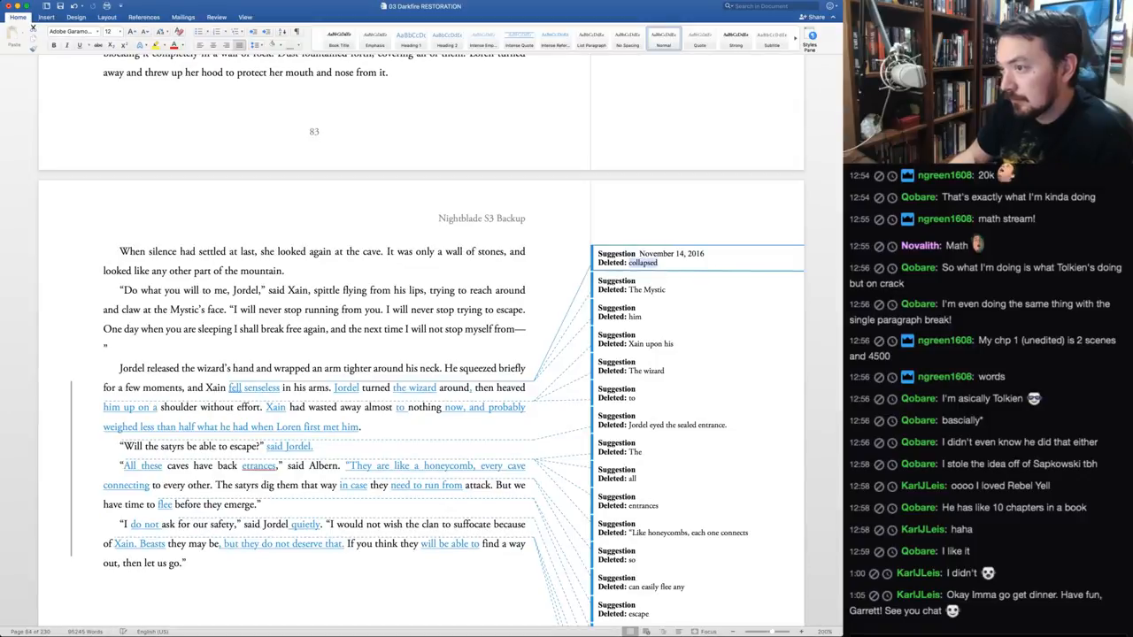
Accept "fell senseless," "Jordel" and "him up on a" before "shoulder," and restore "him" after "turned," rejecting "the wizard."
key("super+shift+a")
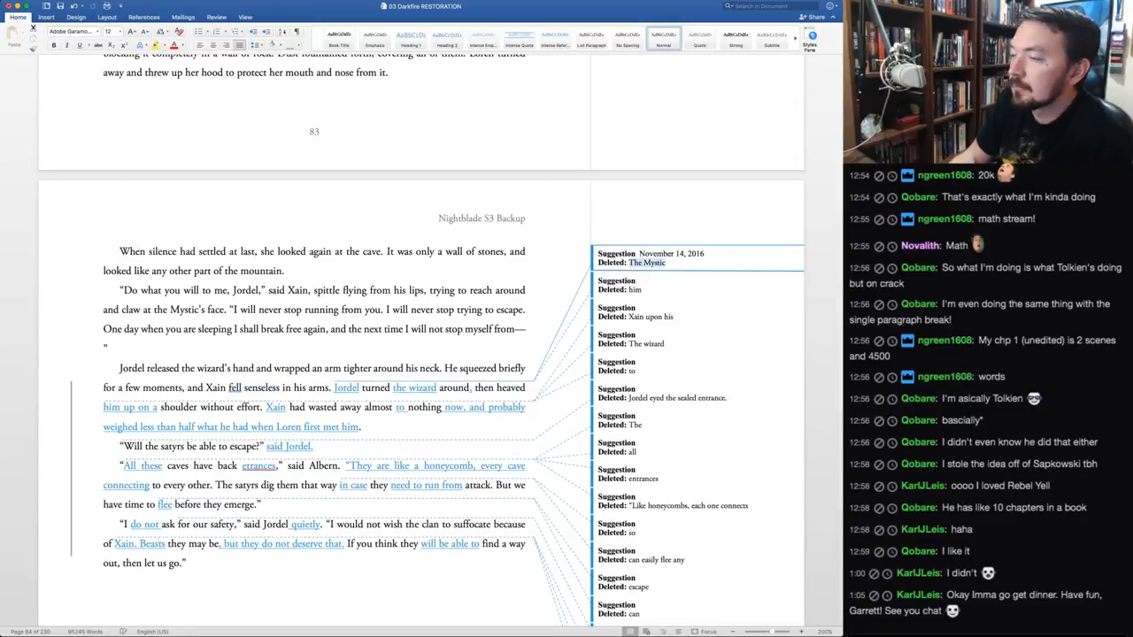
key("super+shift+a")
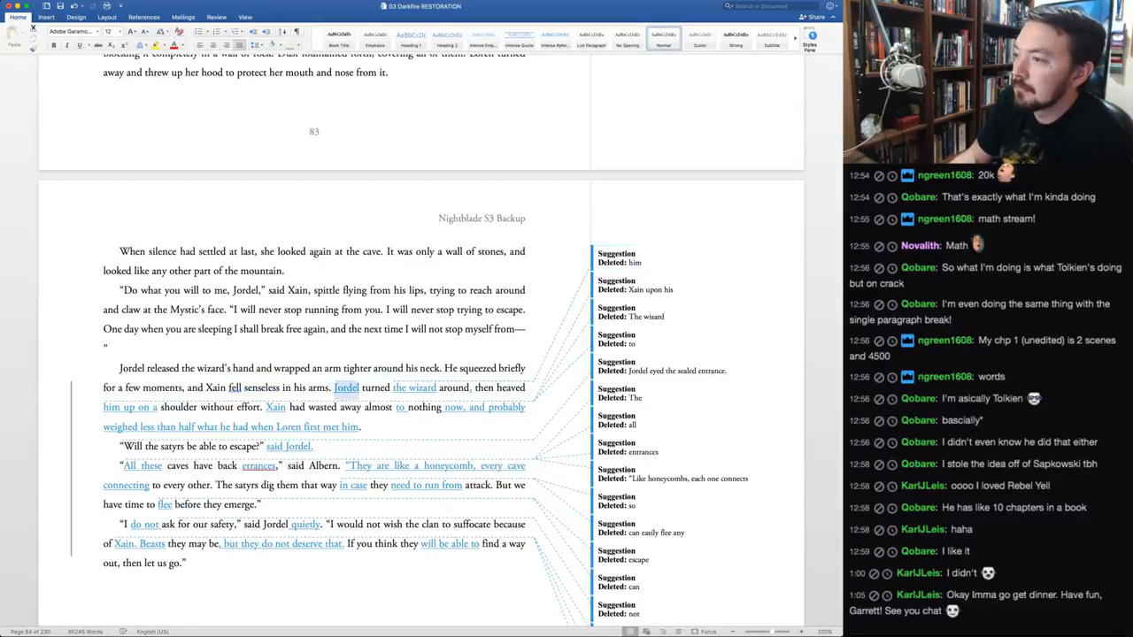
key("super+shift+a")
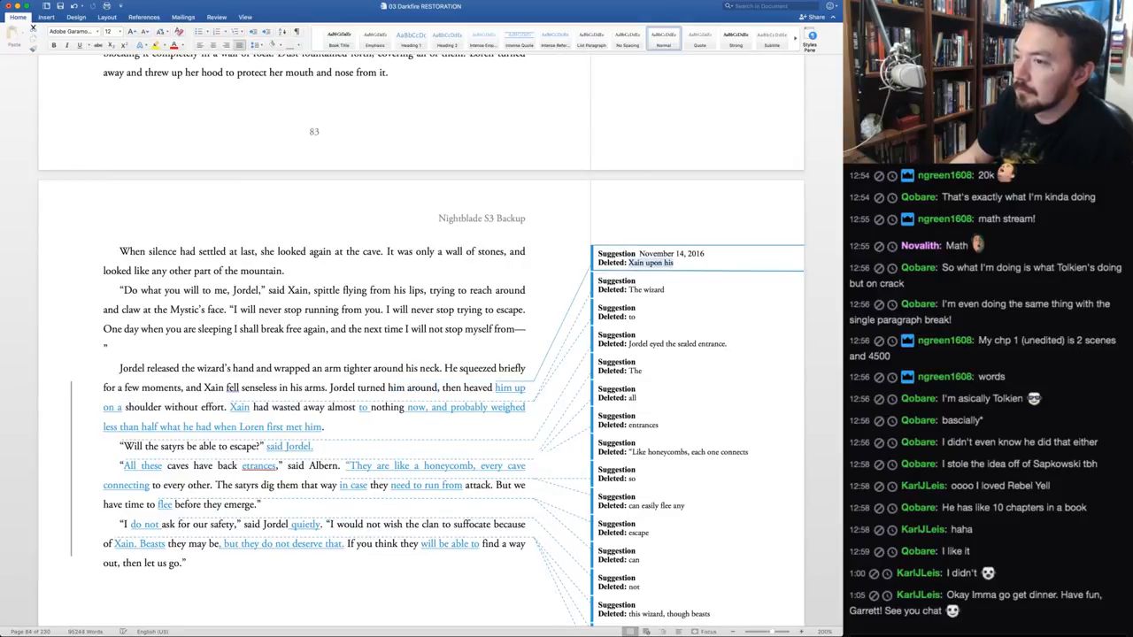
key("super+shift+a")
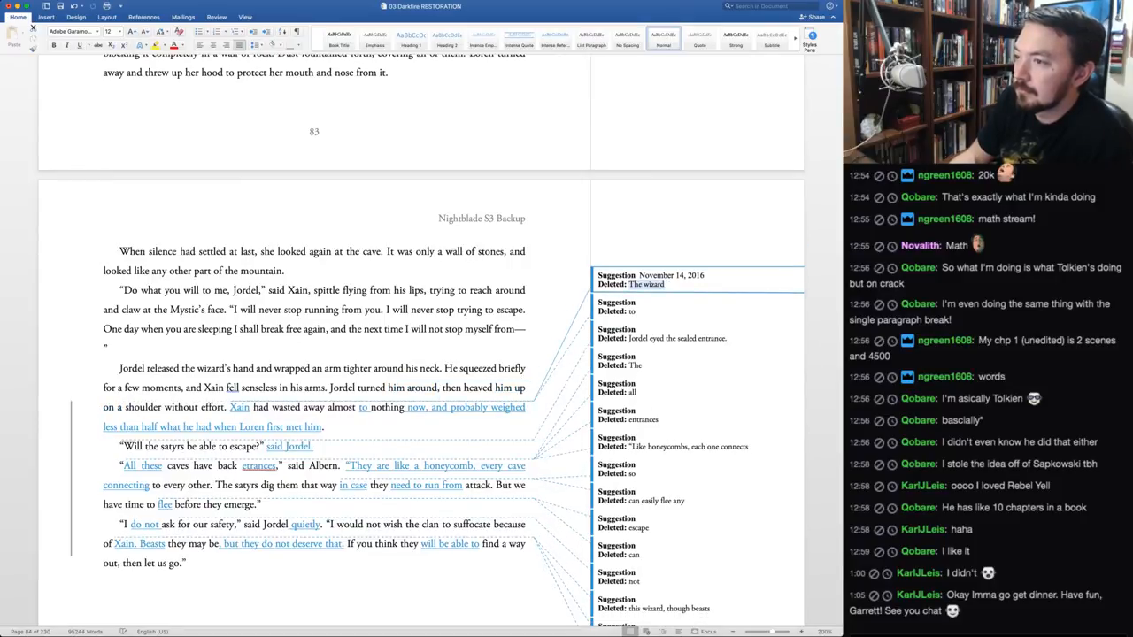
Restore "The wizard" before "had wasted away," rejecting "Xain," and accept "to" and the addition from "now, and probably weighed" to "first met him."
key("super+shift+a")
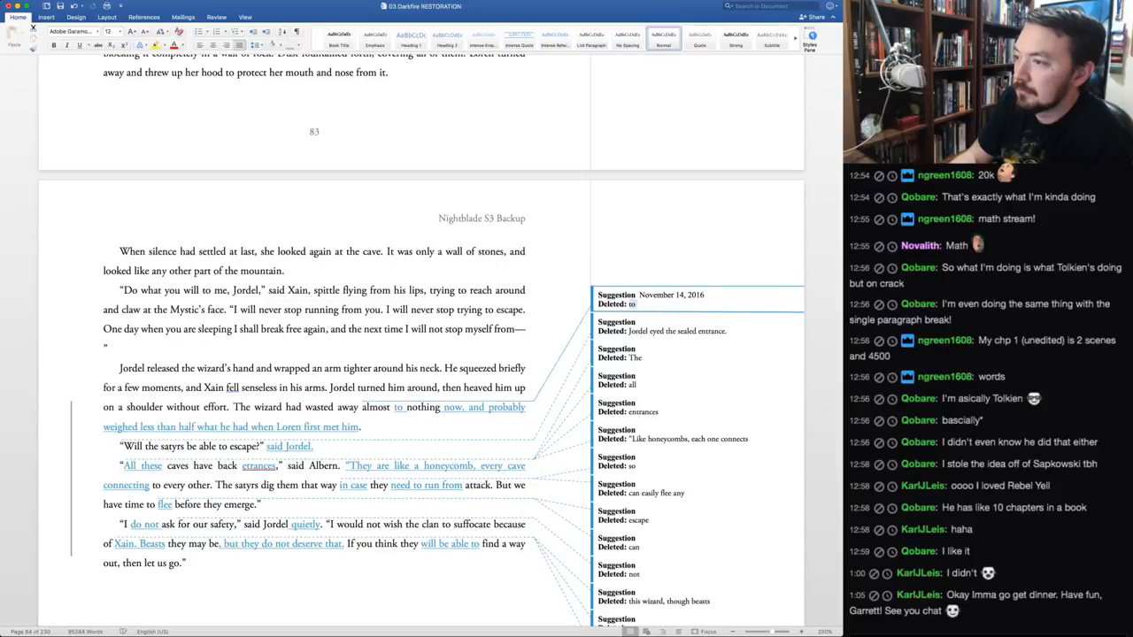
key("super+shift+a")
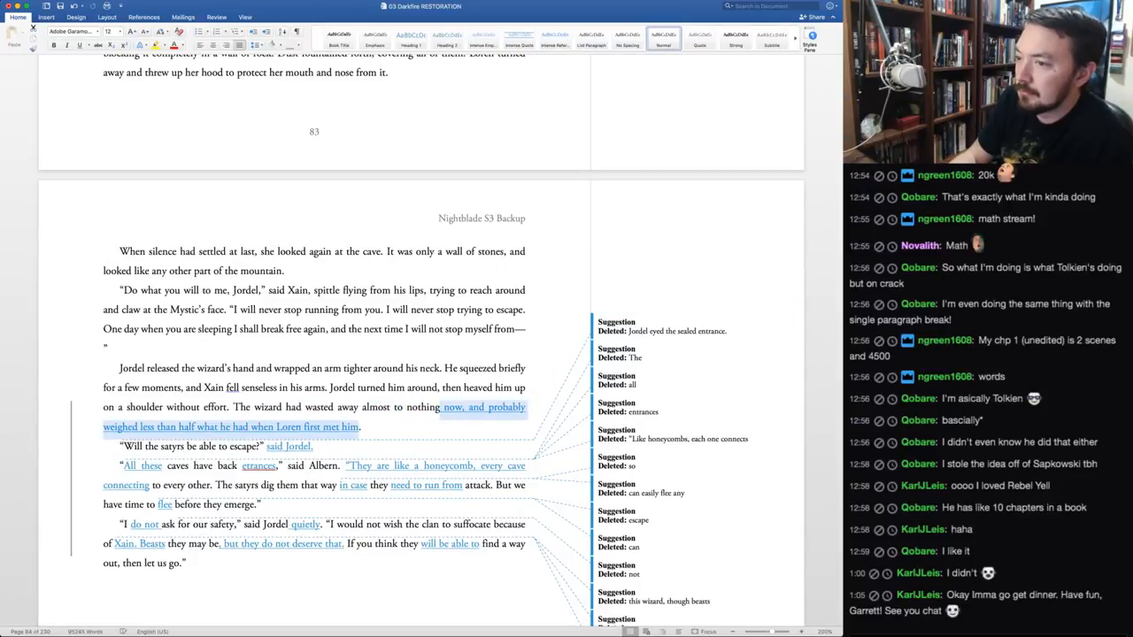
key("super+shift+a")
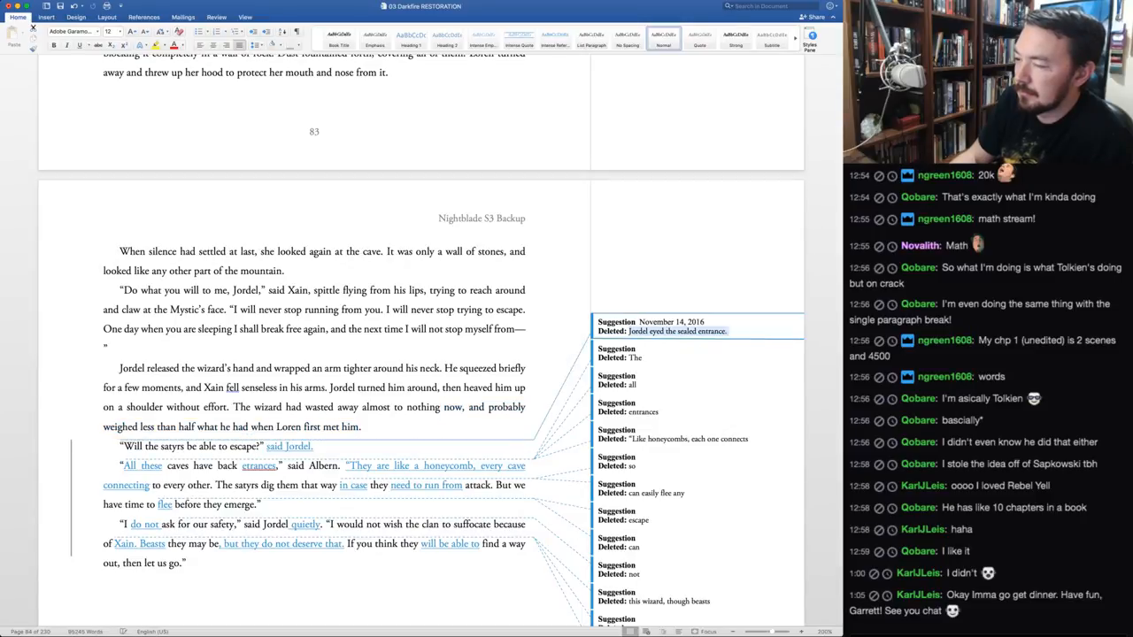
Accept "said Jordel" replacing "Jordel eyed the sealed entrance" and "All these" before "caves," and restore "entrances," rejecting the misspelled "etrances."
key("super+shift+a")
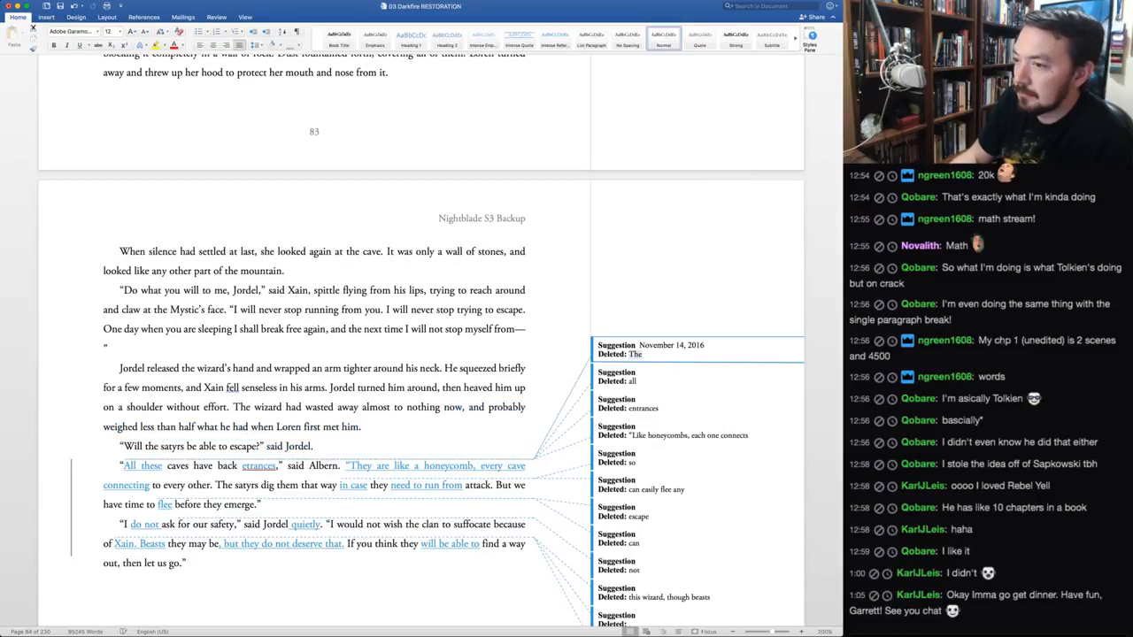
key("super+shift+a")
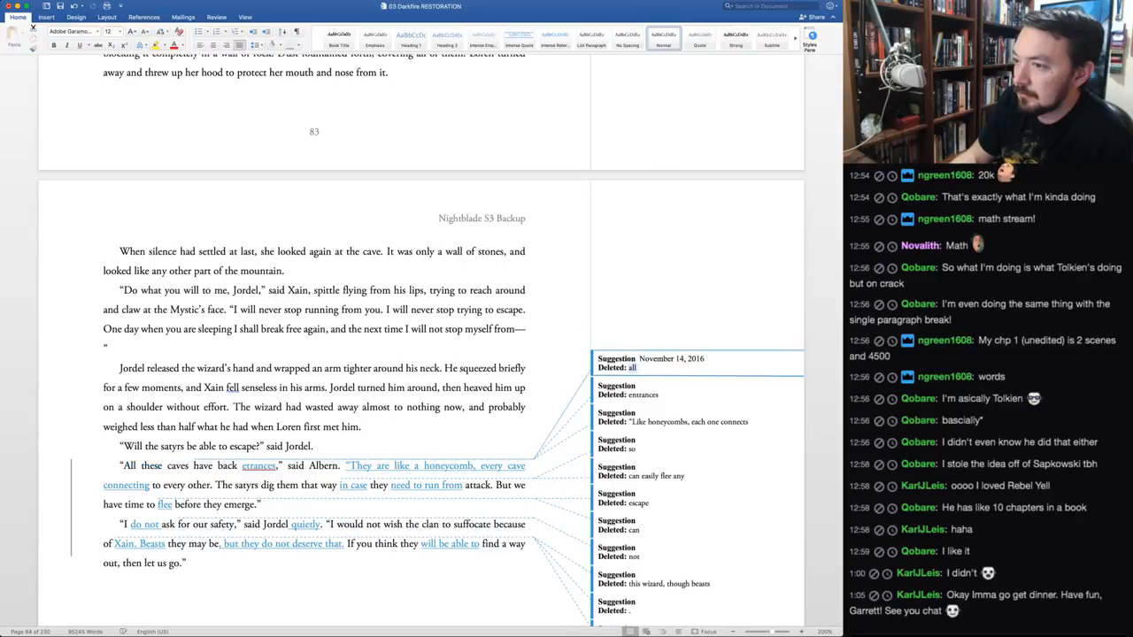
key("super+shift+a")
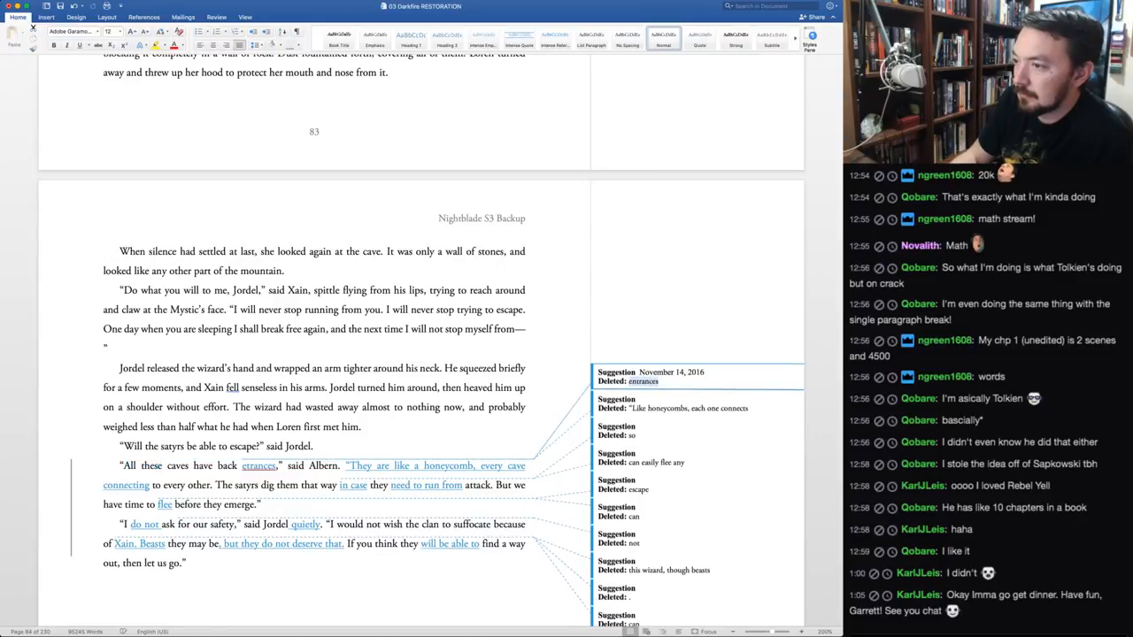
key("super+shift+a")
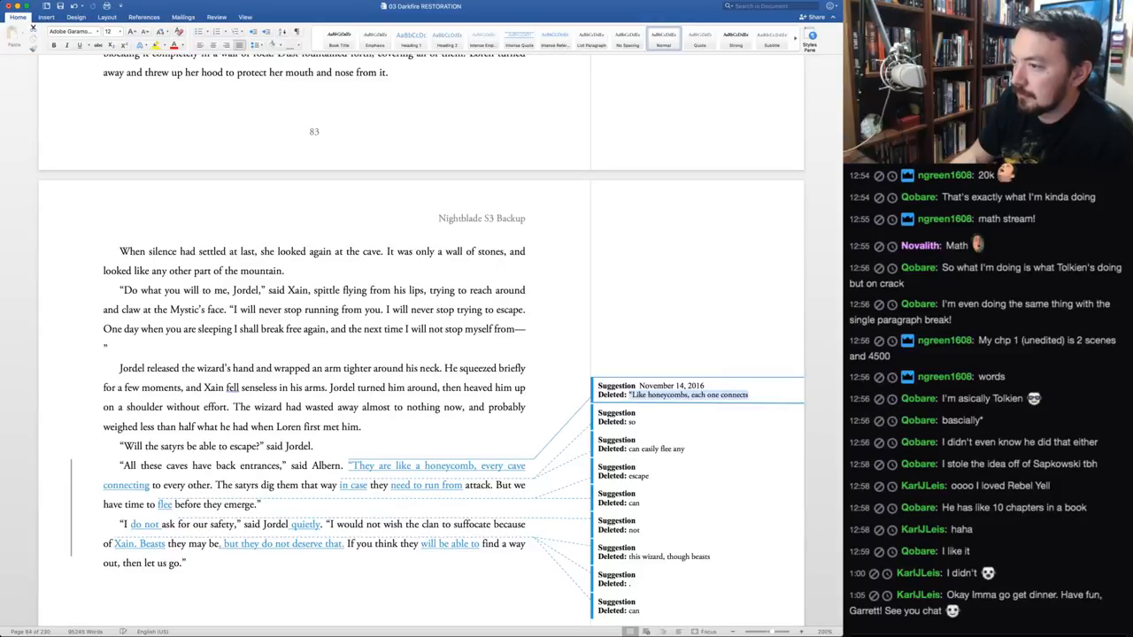
Accept "They are like a honeycomb, every cave connecting," "in case" after "that way," and "need to run from" before "attack."
key("super+shift+a")
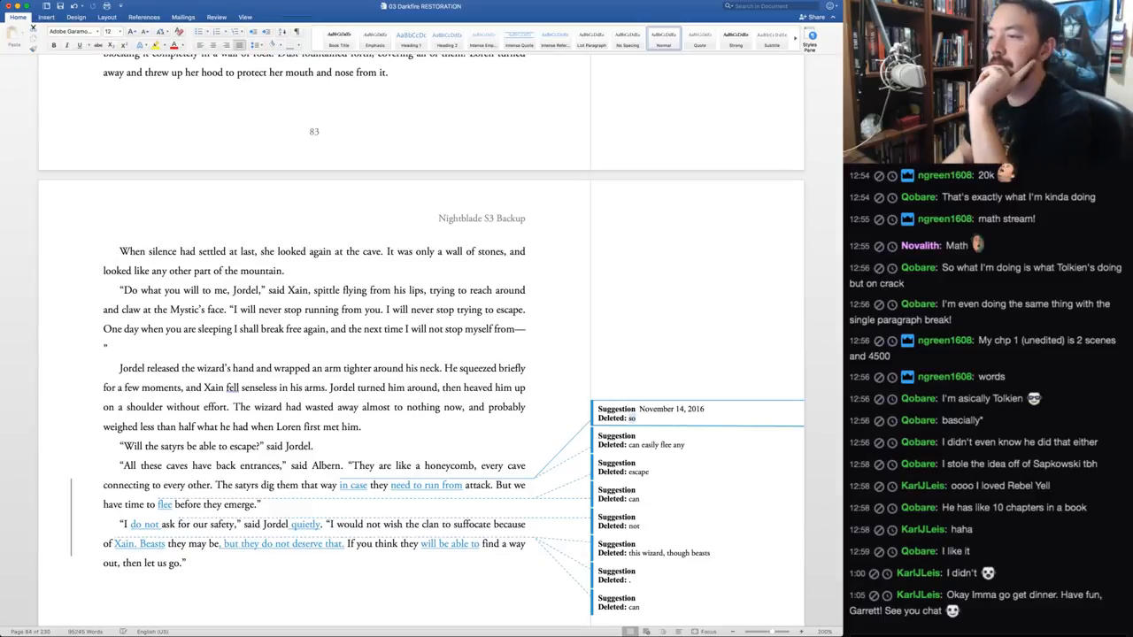
key("super+shift+a")
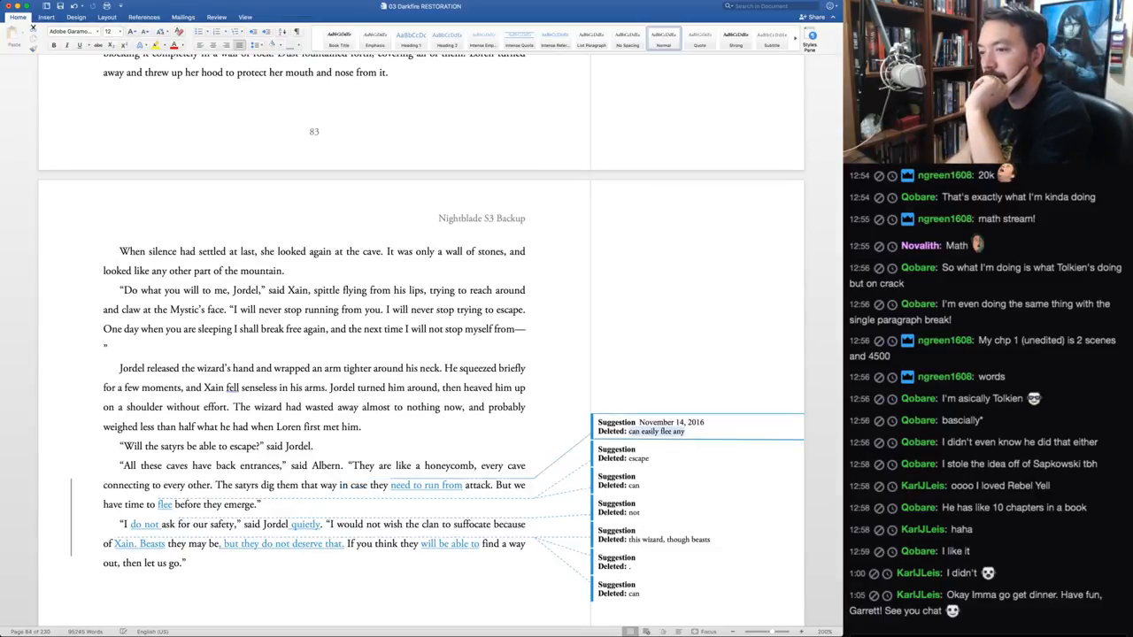
key("super+shift+a")
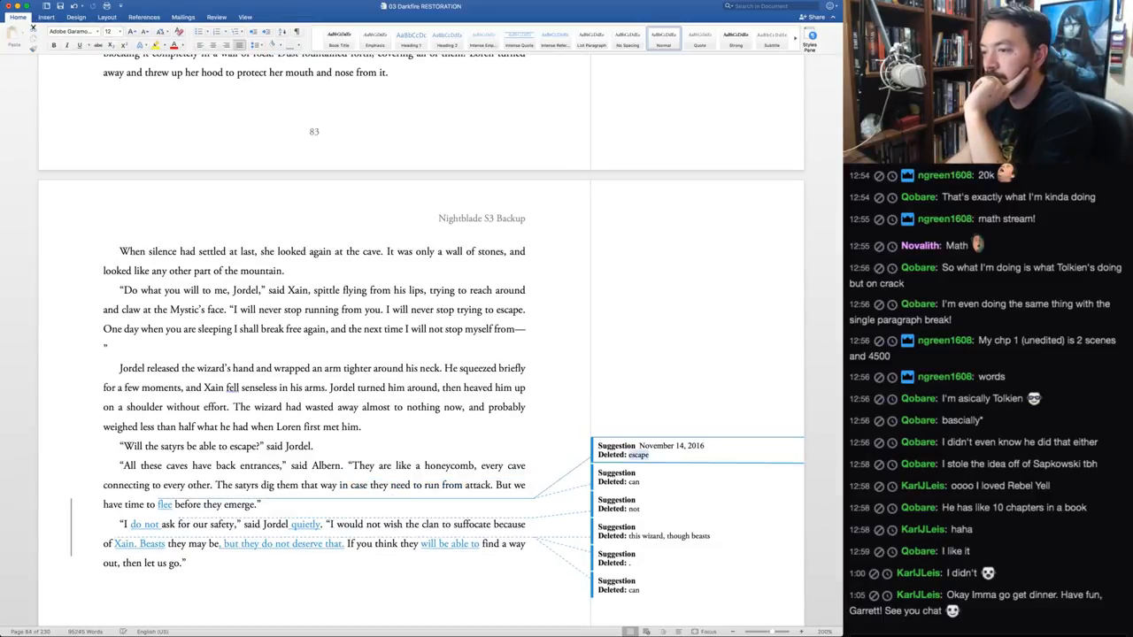
Reject "flee" after "have time to" and reword the restored text as "get away."
key("super+shift+r")
key("super+shift+r")
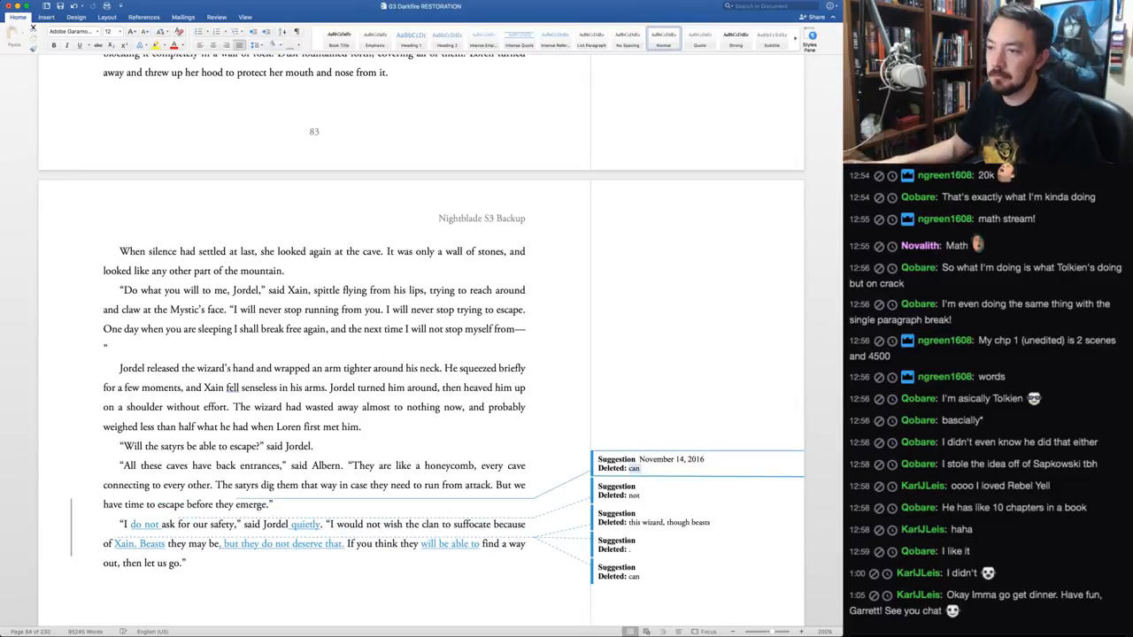
scroll(420, 354, "down", 3)
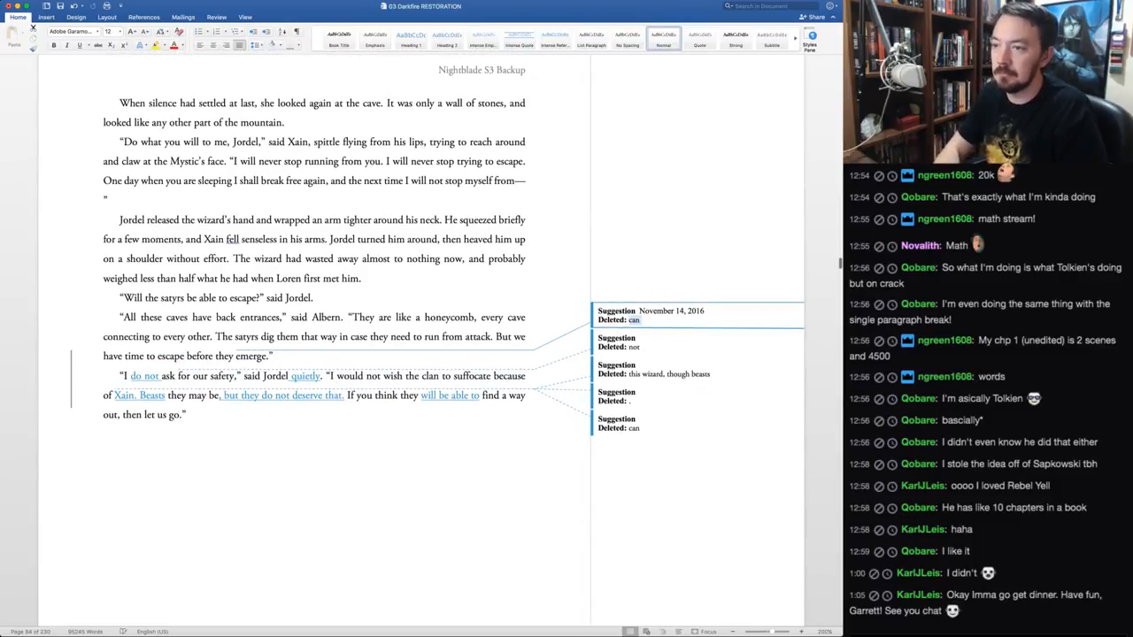
type("get away")
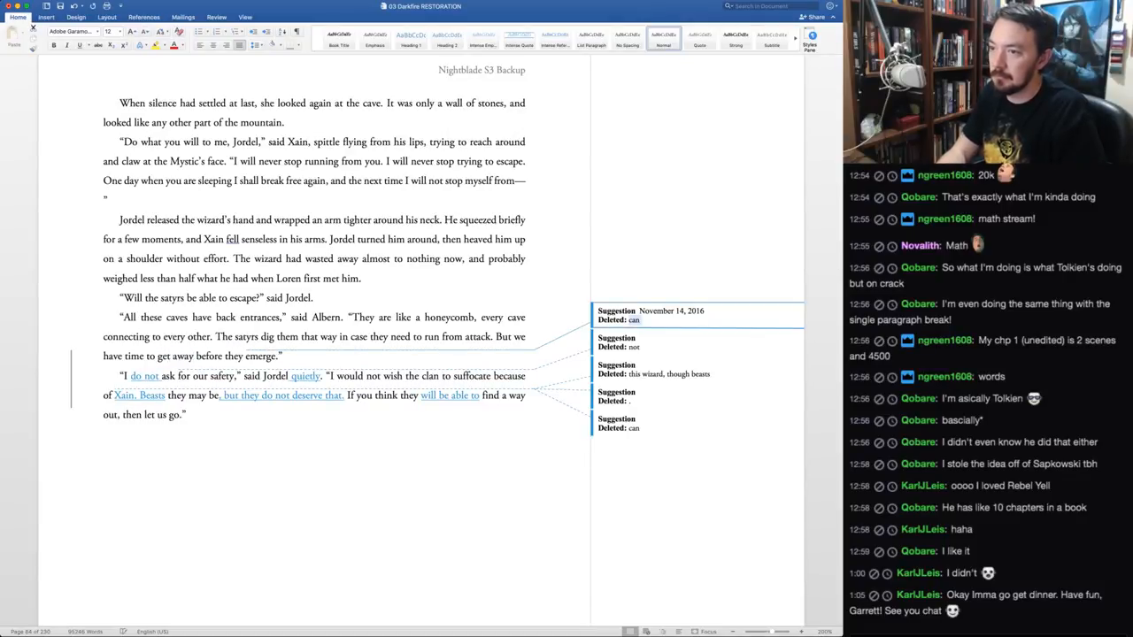
Accept the deletion of "can" before "emerge," "do not" before "ask for our safety," and "quietly" after "said Jordel."
key("ctrl+alt+a")
key("ctrl+alt+a")
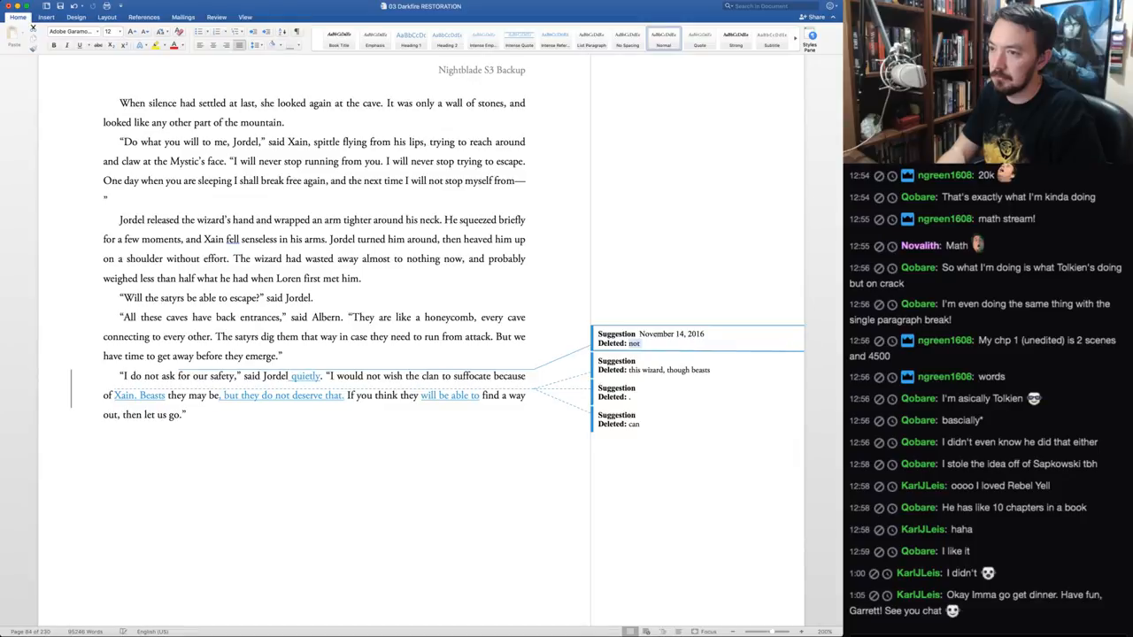
key("ctrl+alt+a")
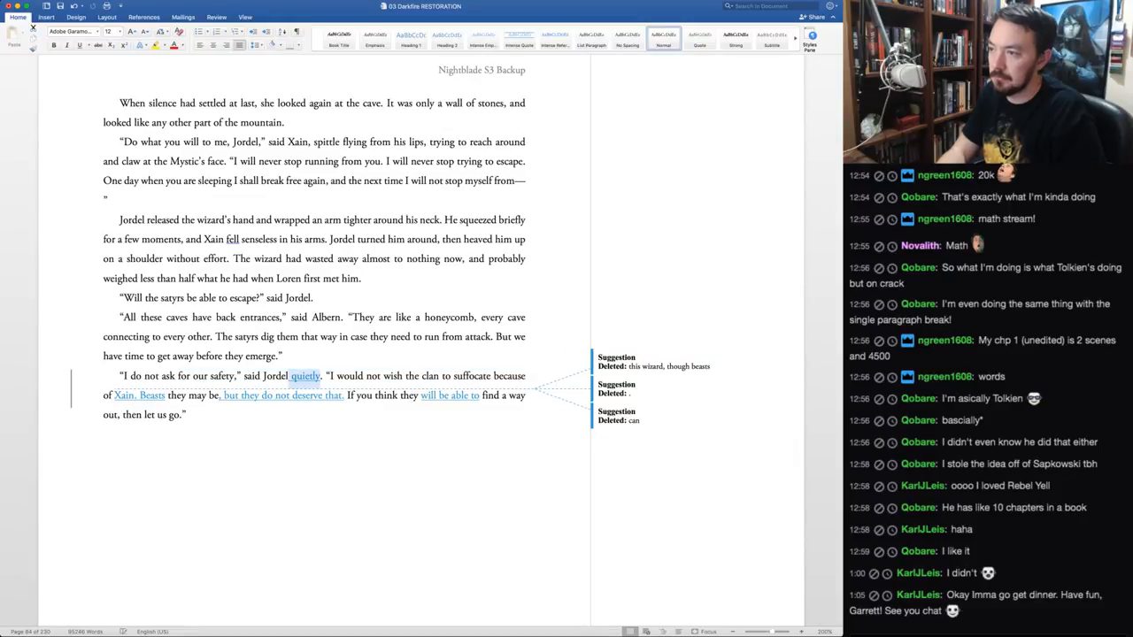
key("ctrl+alt+a")
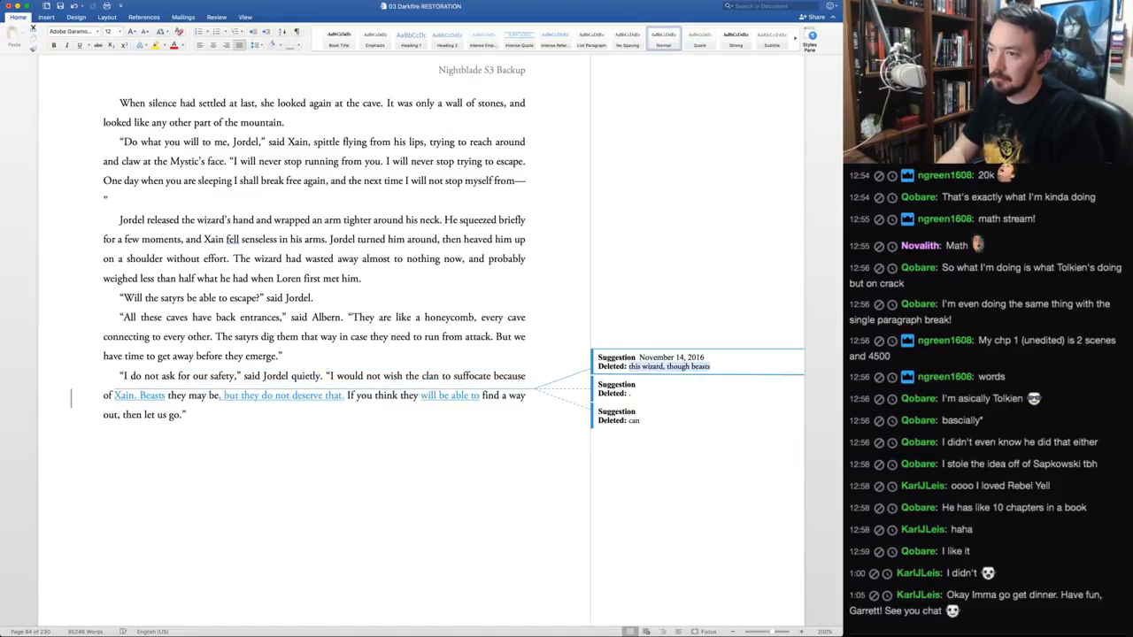
Accept "Xain. Beasts" and "but they do not deserve that," and restore "can" before "find a way out," rejecting "will be able to."
key("ctrl+alt+a")
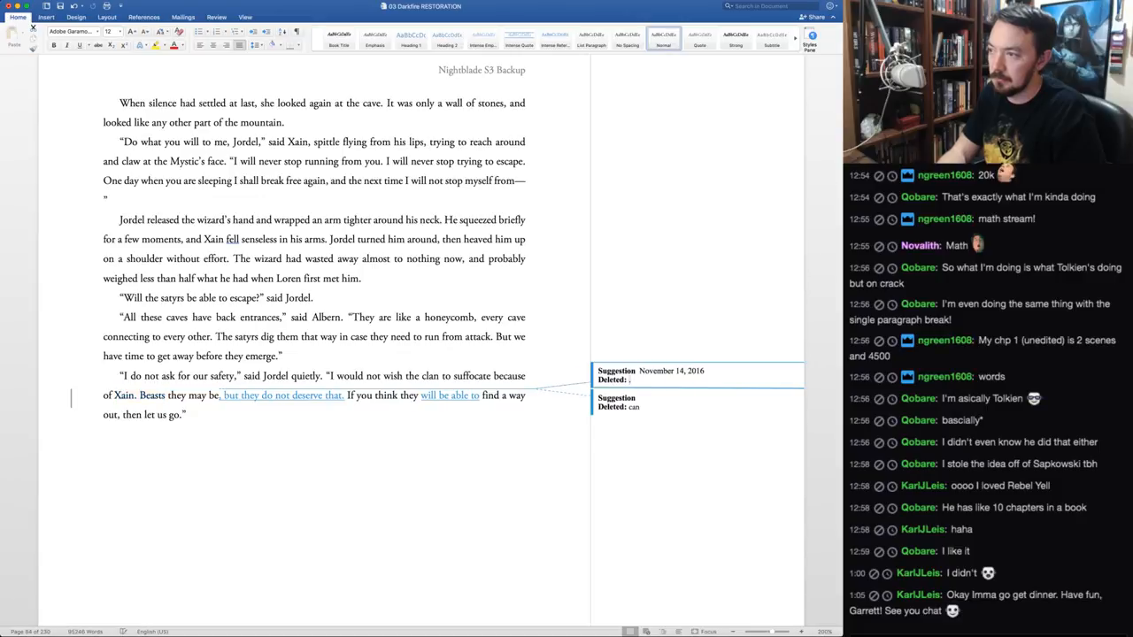
key("ctrl+alt+a")
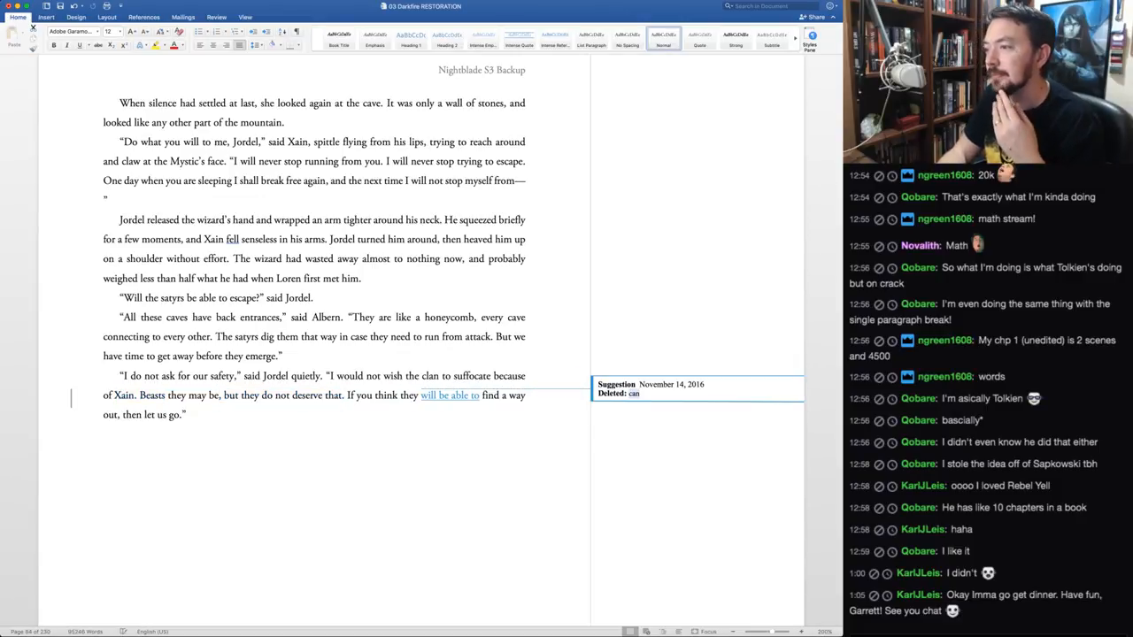
key("ctrl+alt+r")
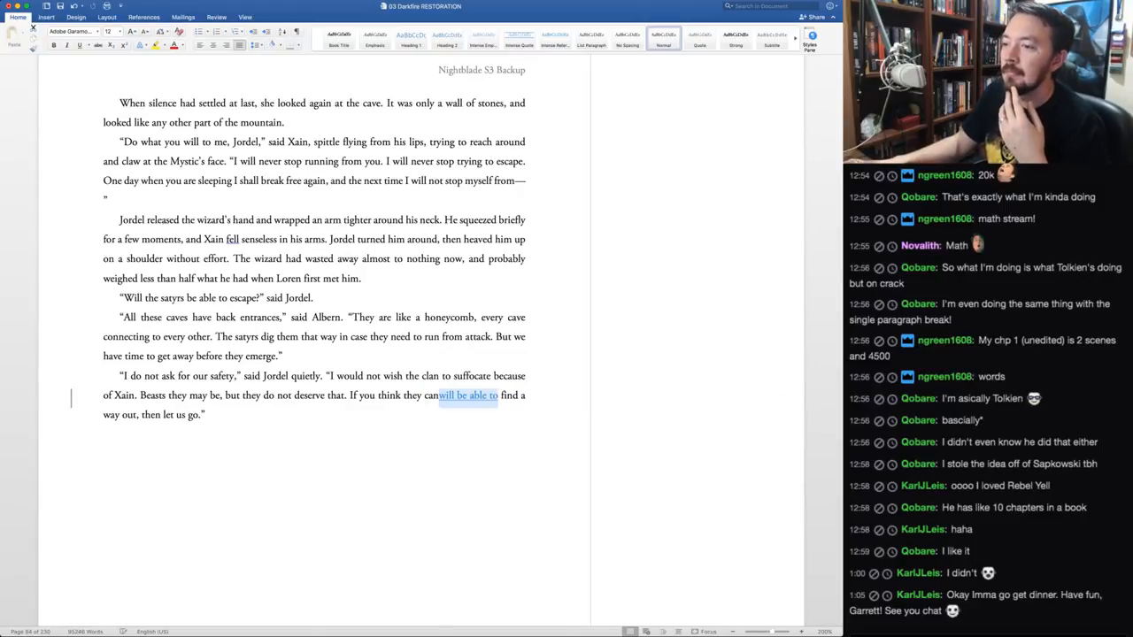
key("ctrl+alt+r")
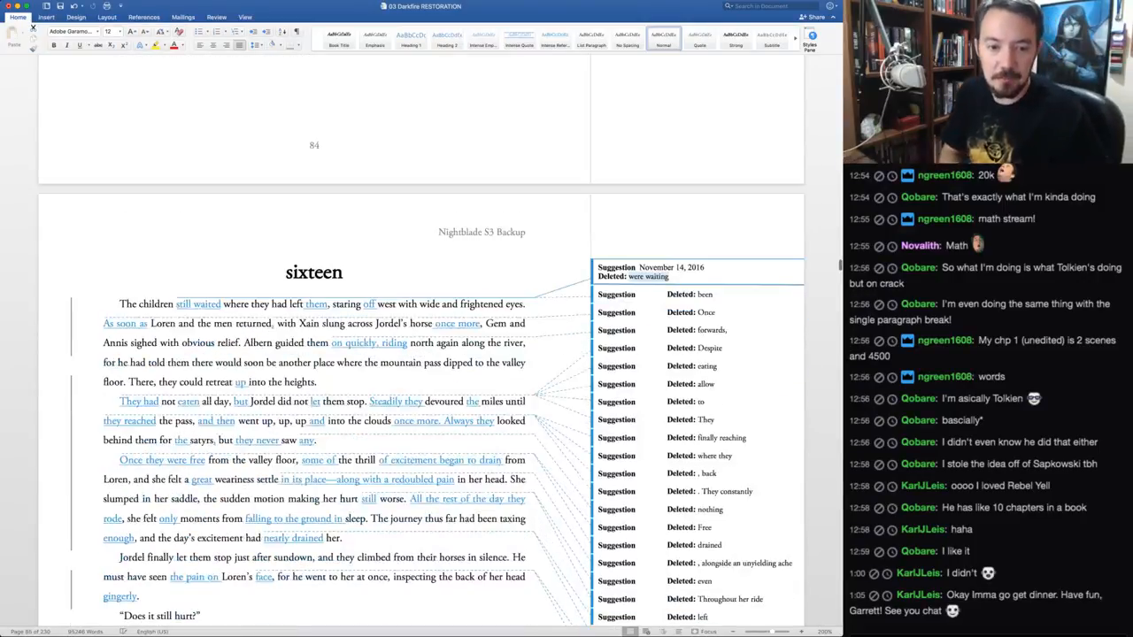